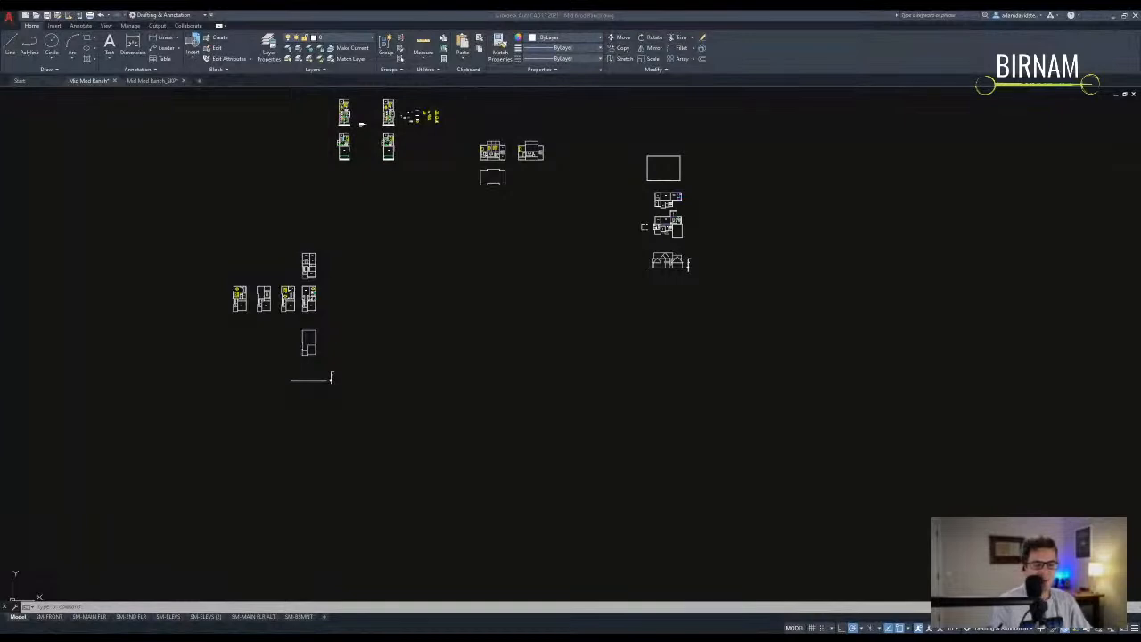
- Pan the view away from the existing sheets to empty model space
{"action": "left_click", "coordinate": [229, 603]}
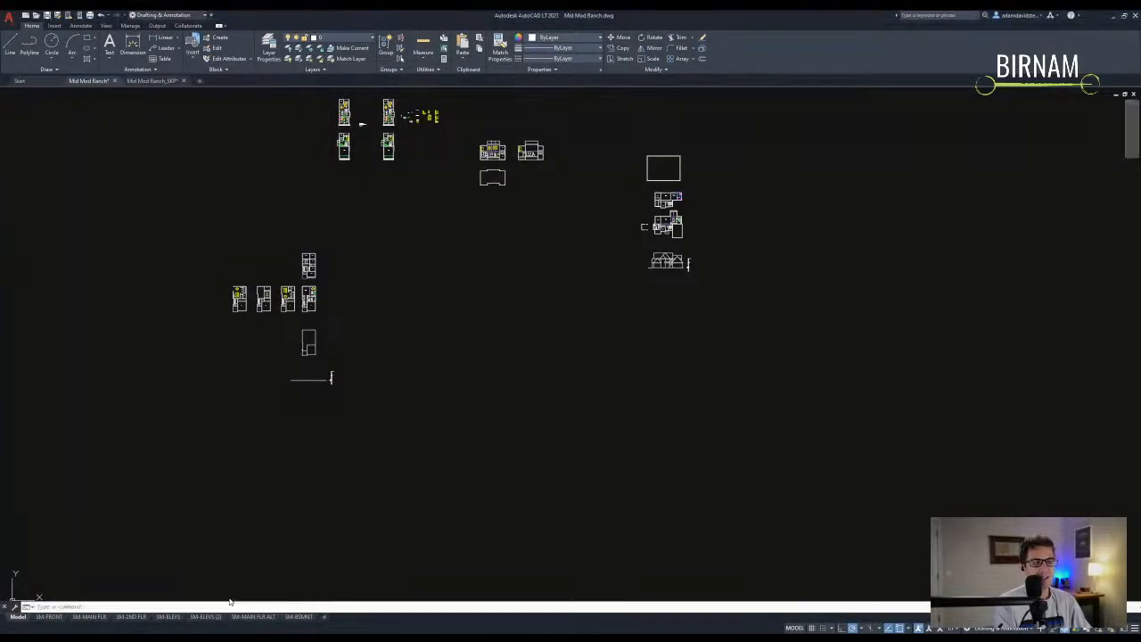
{"action": "middle_click_drag", "start_coordinate": [568, 458], "coordinate": [409, 403]}
{"action": "key", "text": "Escape"}
{"action": "key", "text": "Escape"}
- Draw a closed 24-unit square outline with lines
{"action": "scroll", "coordinate": [411, 406], "scroll_direction": "up", "scroll_amount": 3}
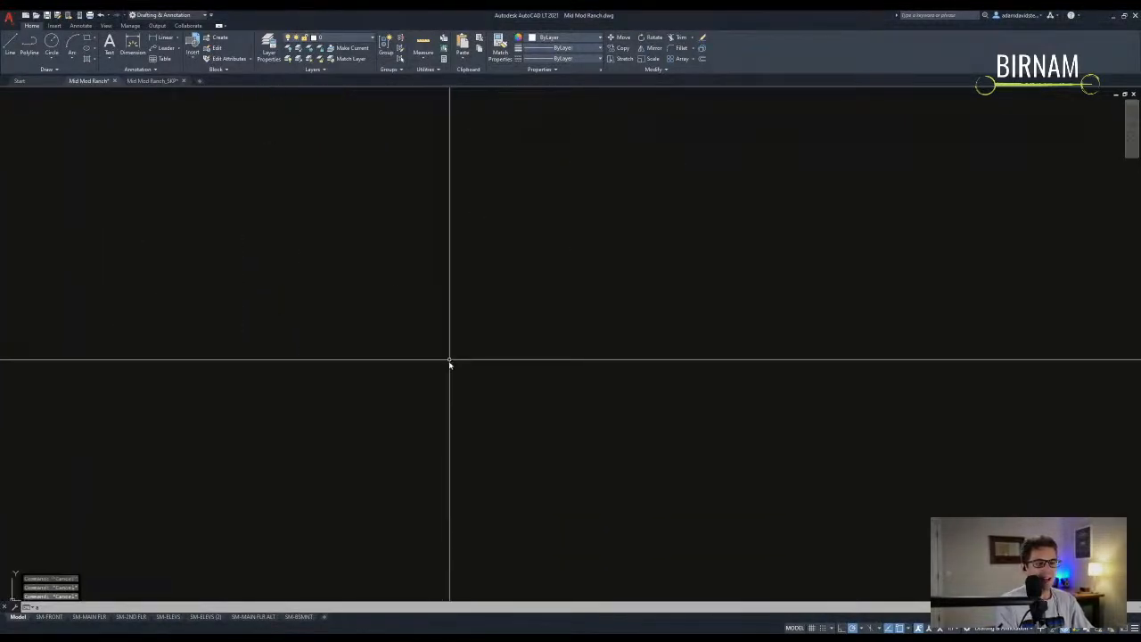
{"action": "type", "text": "a"}
{"action": "key", "text": "space"}
{"action": "left_click", "coordinate": [472, 351]}
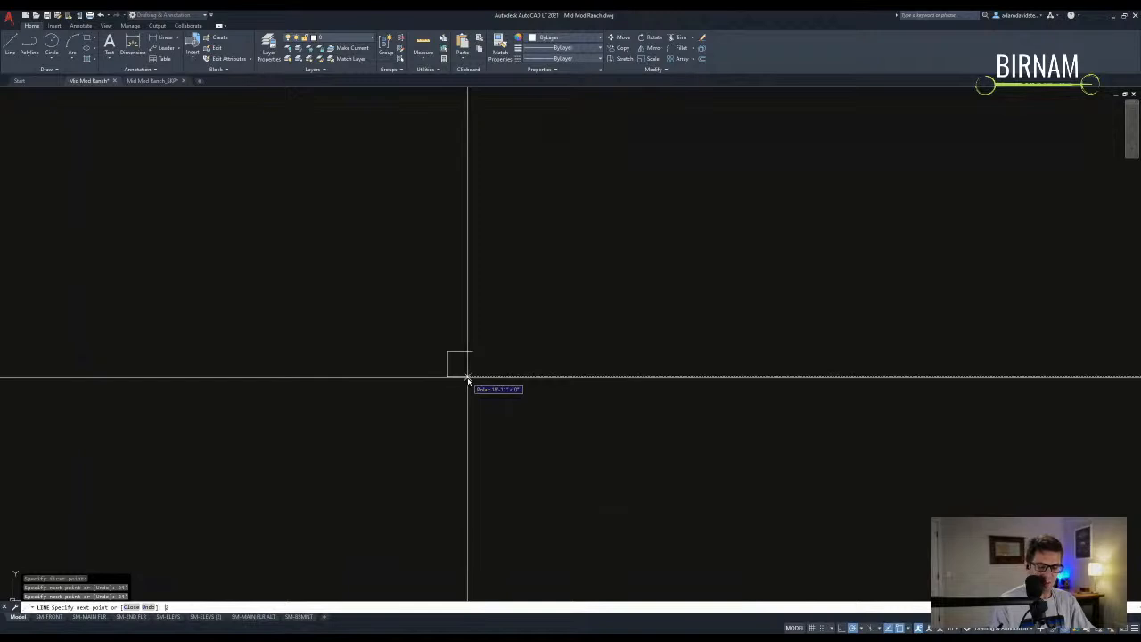
{"action": "key", "text": "Escape"}
{"action": "middle_click_drag", "start_coordinate": [466, 361], "coordinate": [475, 380]}
- Start OFFSET with a distance of 6
{"action": "key", "text": "Escape"}
{"action": "key", "text": "Escape"}
{"action": "type", "text": "ff"}
{"action": "key", "text": "Return"}
{"action": "type", "text": "6"}
{"action": "key", "text": "Return"}
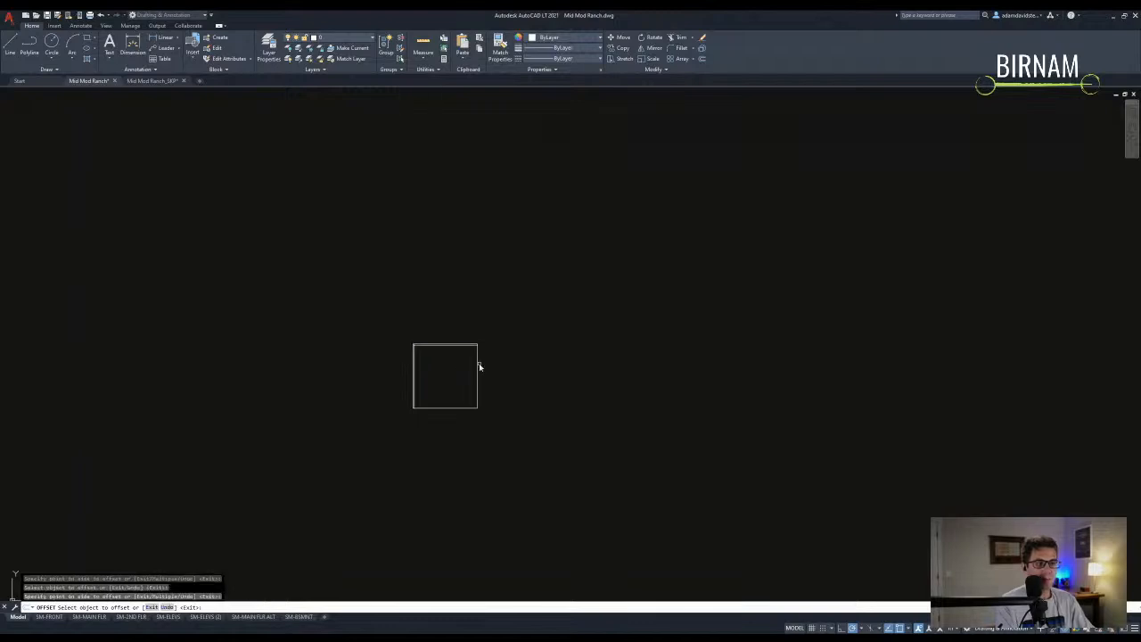
- Draw a guide line from the square's top-right corner
{"action": "key", "text": "Escape"}
{"action": "scroll", "coordinate": [428, 393], "scroll_direction": "up", "scroll_amount": 4}
{"action": "middle_click_drag", "start_coordinate": [453, 350], "coordinate": [442, 374]}
{"action": "type", "text": "a"}
{"action": "key", "text": "Return"}
{"action": "left_click", "coordinate": [532, 353]}
{"action": "middle_click_drag", "start_coordinate": [555, 269], "coordinate": [536, 328]}
{"action": "scroll", "coordinate": [526, 358], "scroll_direction": "down", "scroll_amount": 2}
{"action": "left_click", "coordinate": [521, 305]}
{"action": "key", "text": "Escape"}
{"action": "key", "text": "Escape"}
{"action": "scroll", "coordinate": [467, 418], "scroll_direction": "up", "scroll_amount": 2}
- Copy the top wall lines 6' upward
{"action": "left_click", "coordinate": [466, 418]}
{"action": "left_click", "coordinate": [438, 346]}
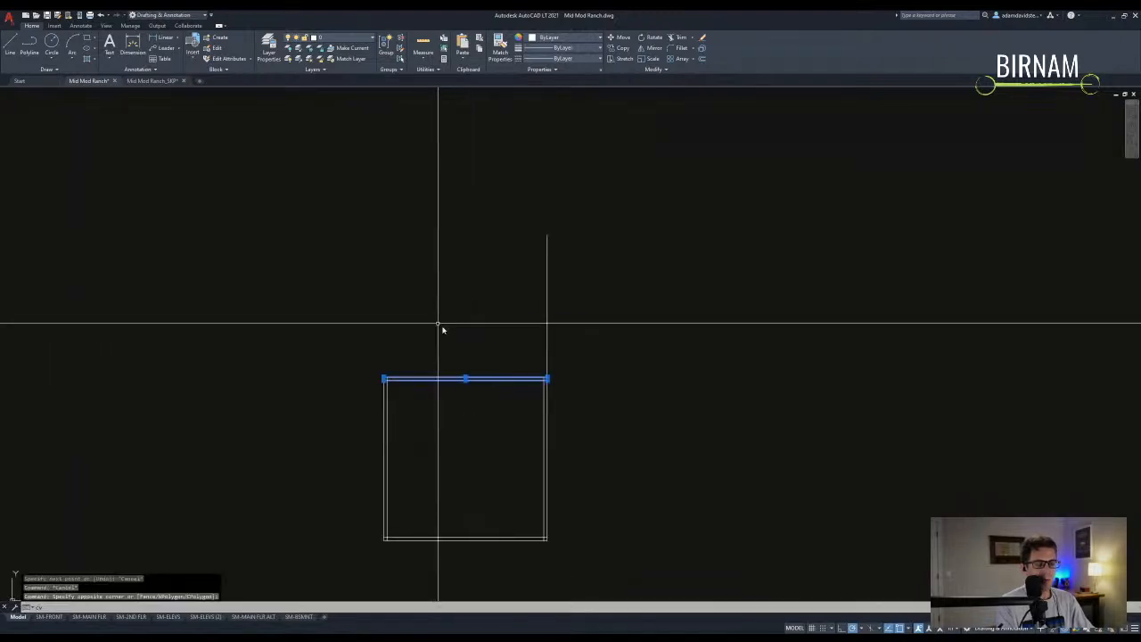
{"action": "type", "text": "cv"}
{"action": "key", "text": "Return"}
{"action": "left_click", "coordinate": [446, 329]}
{"action": "type", "text": "6'"}
{"action": "key", "text": "Return"}
{"action": "key", "text": "Escape"}
{"action": "key", "text": "Escape"}
- Select the left wall lines and copy them
{"action": "left_click", "coordinate": [412, 410]}
{"action": "left_click", "coordinate": [337, 389]}
{"action": "type", "text": "cv"}
{"action": "key", "text": "Return"}
{"action": "left_click", "coordinate": [408, 416]}
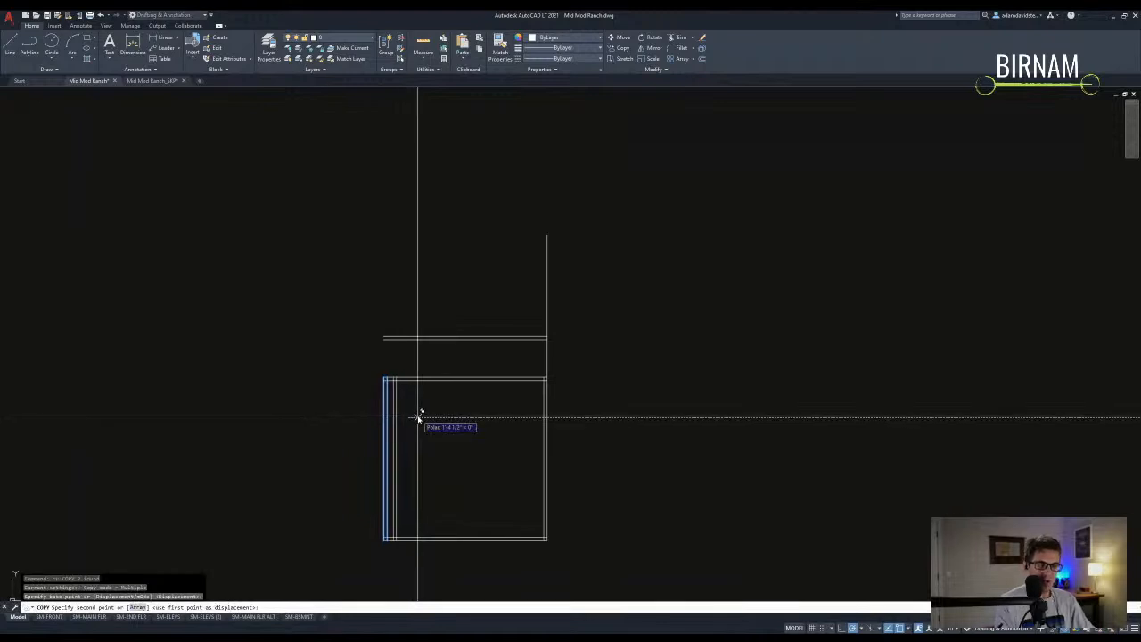
{"action": "key", "text": "Escape"}
{"action": "key", "text": "Escape"}
{"action": "scroll", "coordinate": [428, 364], "scroll_direction": "up", "scroll_amount": 2}
- Measure the 5'-6" distance from the wall corner to the copied line
{"action": "type", "text": "di"}
{"action": "key", "text": "Return"}
{"action": "left_click", "coordinate": [354, 385]}
{"action": "left_click", "coordinate": [355, 325]}
- Move both copied horizontal lines upward
{"action": "left_click", "coordinate": [385, 335]}
{"action": "left_click", "coordinate": [383, 288]}
{"action": "type", "text": "m"}
{"action": "key", "text": "Return"}
{"action": "left_click", "coordinate": [397, 286]}
{"action": "key", "text": "Escape"}
{"action": "key", "text": "Escape"}
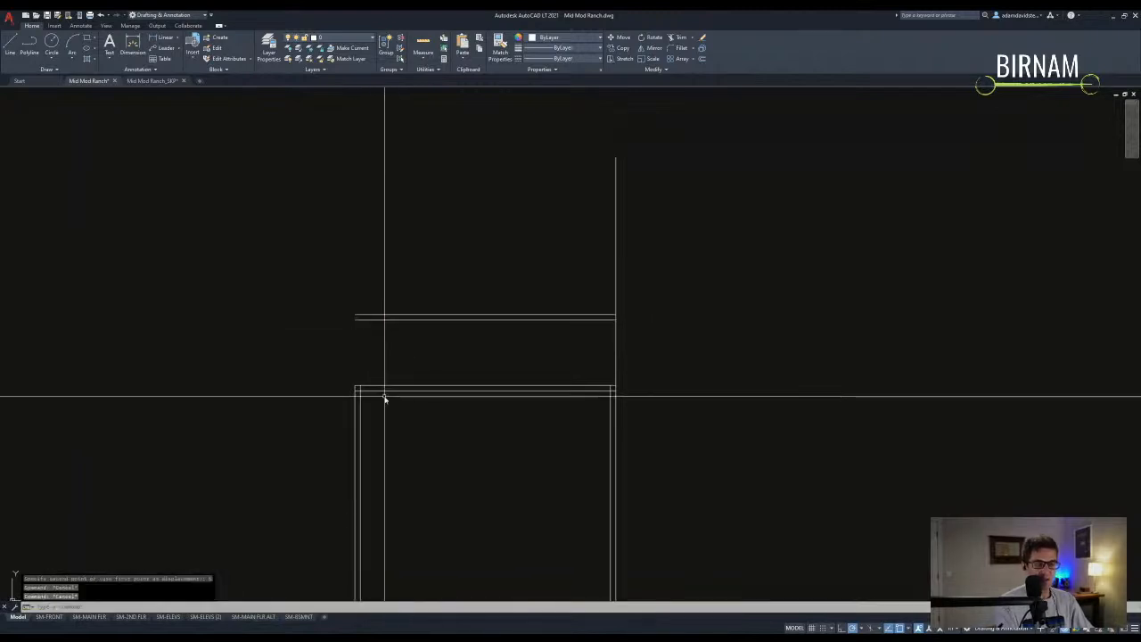
- Copy the left wall's two lines to the right
{"action": "middle_click_drag", "start_coordinate": [382, 429], "coordinate": [375, 397]}
{"action": "scroll", "coordinate": [368, 380], "scroll_direction": "down", "scroll_amount": 2}
{"action": "left_click", "coordinate": [375, 392]}
{"action": "left_click", "coordinate": [316, 370]}
{"action": "type", "text": "co"}
{"action": "key", "text": "Return"}
{"action": "left_click", "coordinate": [368, 395]}
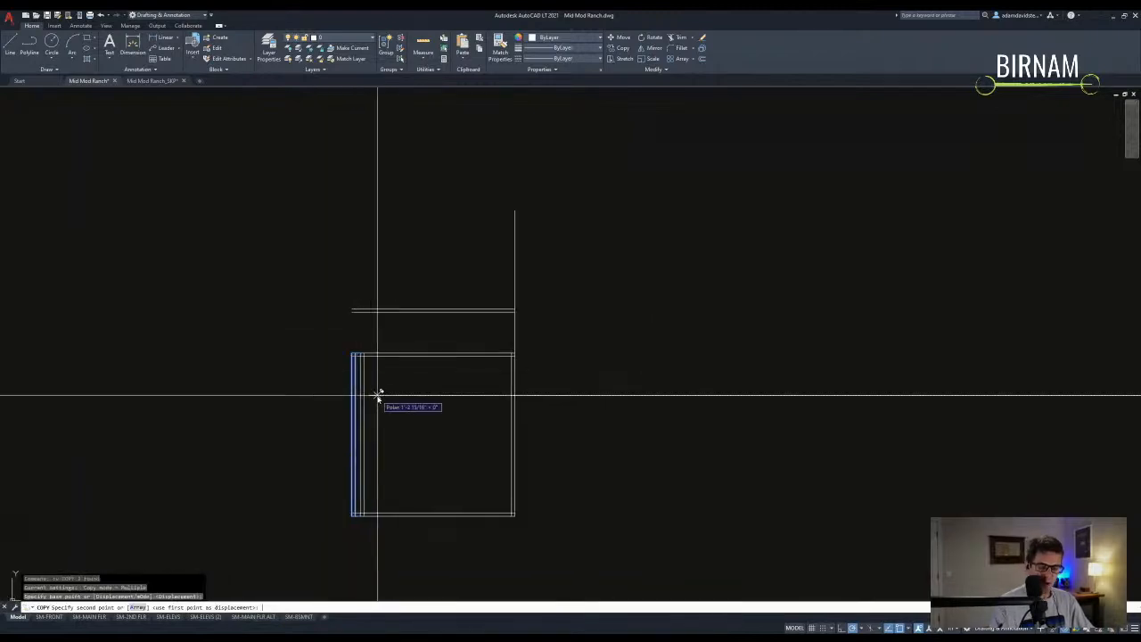
{"action": "key", "text": "Escape"}
{"action": "scroll", "coordinate": [388, 336], "scroll_direction": "up", "scroll_amount": 2}
- Extend the wall lines to the boundary
{"action": "type", "text": "ex"}
{"action": "key", "text": "Return"}
{"action": "left_click", "coordinate": [378, 389]}
{"action": "left_click", "coordinate": [347, 367]}
{"action": "key", "text": "Escape"}
- Trim away the excess wall line where the walls meet
{"action": "type", "text": "tr"}
{"action": "key", "text": "Return"}
{"action": "middle_click_drag", "start_coordinate": [356, 377], "coordinate": [380, 359]}
{"action": "left_click", "coordinate": [400, 369]}
{"action": "left_click", "coordinate": [354, 326]}
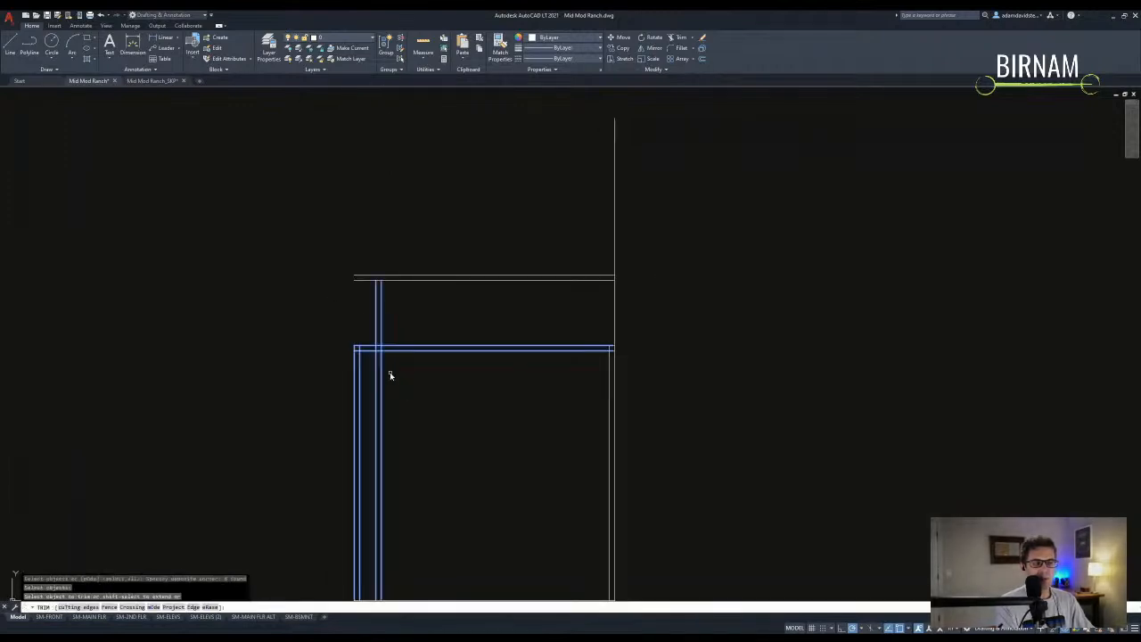
{"action": "key", "text": "Escape"}
{"action": "key", "text": "Escape"}
{"action": "scroll", "coordinate": [392, 379], "scroll_direction": "down", "scroll_amount": 3}
{"action": "left_click", "coordinate": [374, 462]}
{"action": "middle_click_drag", "start_coordinate": [419, 330], "coordinate": [419, 383]}
{"action": "key", "text": "Escape"}
{"action": "key", "text": "Escape"}
{"action": "key", "text": "Escape"}
{"action": "middle_click_drag", "start_coordinate": [412, 344], "coordinate": [443, 378]}
{"action": "scroll", "coordinate": [422, 375], "scroll_direction": "up", "scroll_amount": 2}
- Copy the left vertical wall line straight above
{"action": "left_click", "coordinate": [434, 458]}
{"action": "left_click", "coordinate": [390, 455]}
{"action": "type", "text": "co"}
{"action": "key", "text": "Return"}
{"action": "left_click", "coordinate": [409, 463]}
{"action": "left_click", "coordinate": [446, 277]}
{"action": "key", "text": "Escape"}
- Copy the horizontal wall line
{"action": "middle_click_drag", "start_coordinate": [438, 365], "coordinate": [437, 381]}
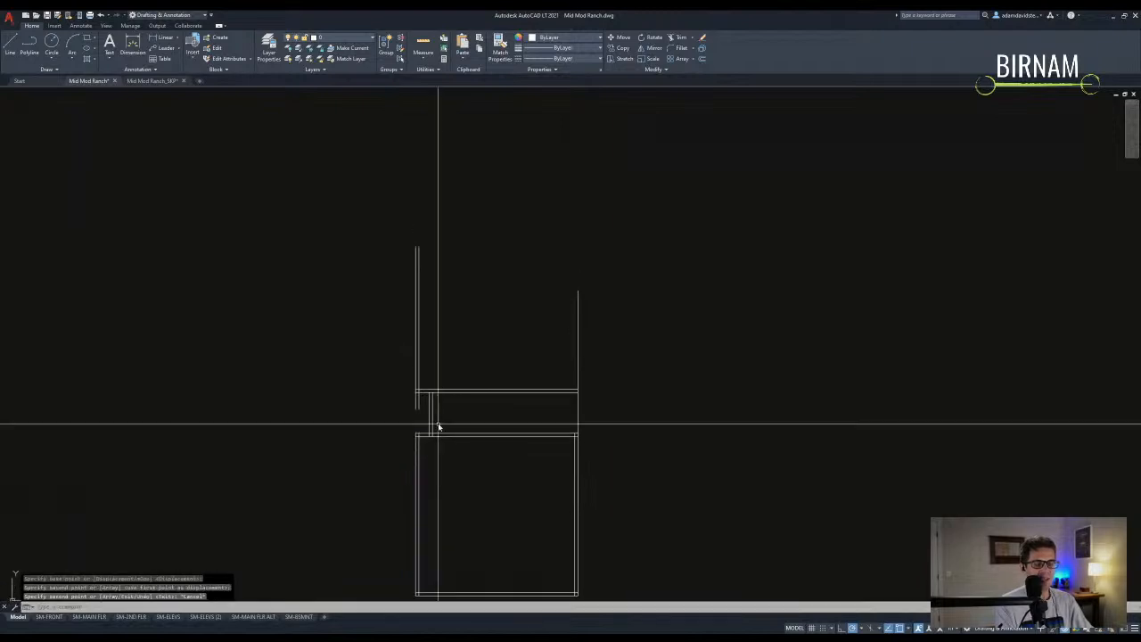
{"action": "left_click", "coordinate": [460, 393]}
{"action": "type", "text": "co"}
{"action": "key", "text": "Return"}
{"action": "left_click", "coordinate": [461, 373]}
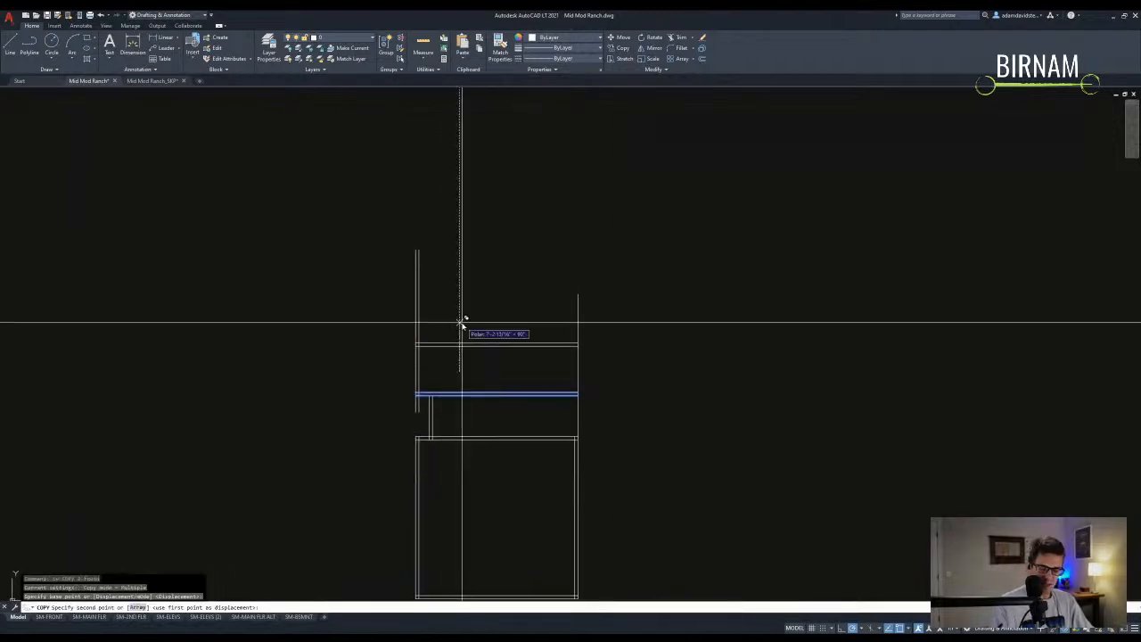
{"action": "key", "text": "Escape"}
{"action": "key", "text": "Escape"}
{"action": "key", "text": "Escape"}
- Start another TRIM on the new wall lines
{"action": "scroll", "coordinate": [449, 383], "scroll_direction": "down", "scroll_amount": 2}
{"action": "scroll", "coordinate": [464, 382], "scroll_direction": "up", "scroll_amount": 4}
{"action": "scroll", "coordinate": [479, 443], "scroll_direction": "down", "scroll_amount": 2}
{"action": "type", "text": "tr"}
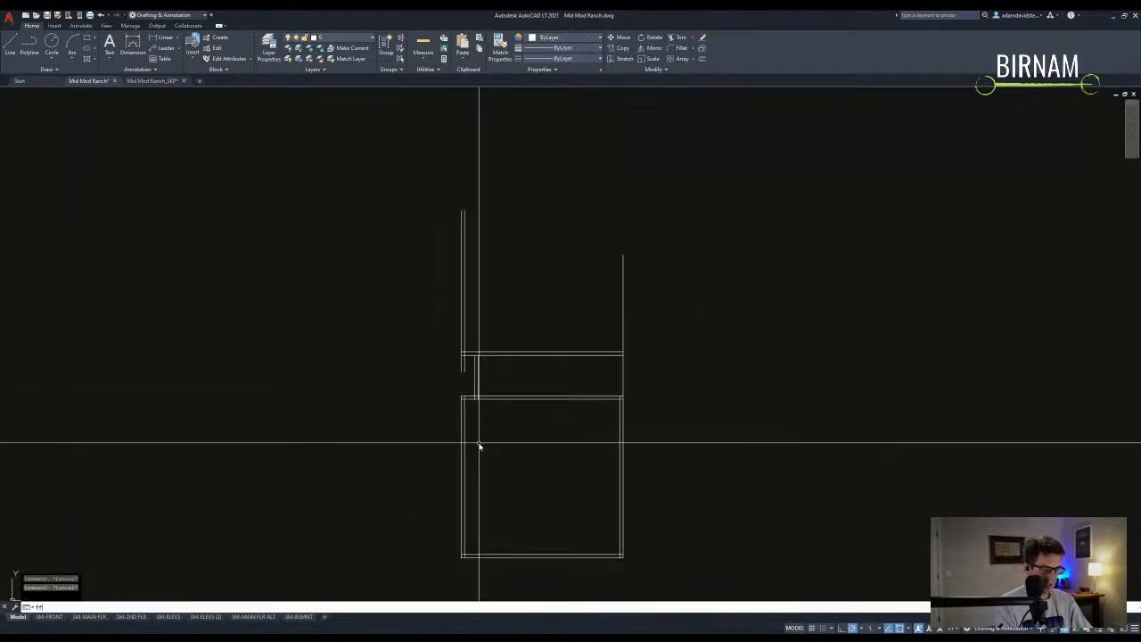
{"action": "key", "text": "Return"}
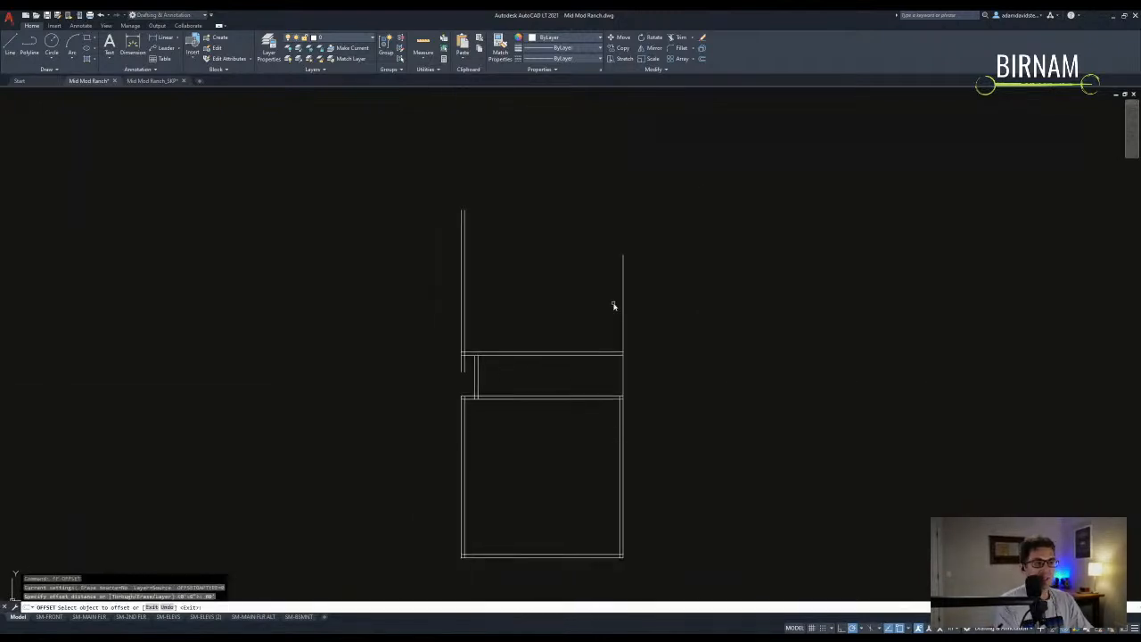
- Offset the right and left vertical walls to form the sides of the new left room
{"action": "left_click", "coordinate": [623, 316]}
{"action": "left_click", "coordinate": [489, 318]}
{"action": "key", "text": "Escape"}
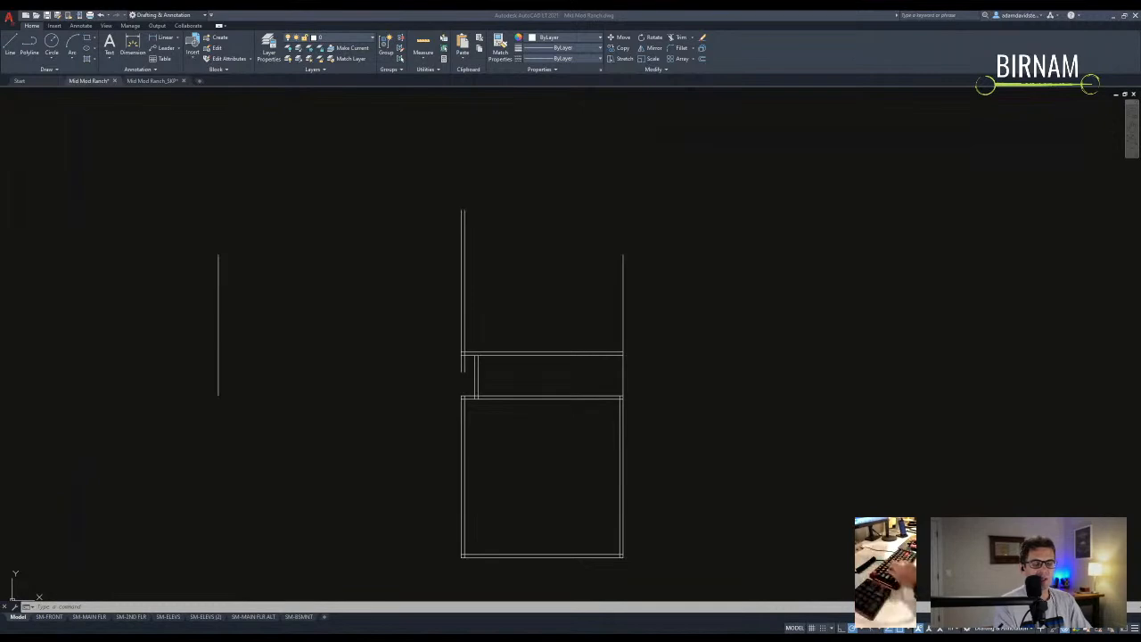
{"action": "middle_click_drag", "start_coordinate": [285, 573], "coordinate": [398, 434]}
{"action": "scroll", "coordinate": [430, 525], "scroll_direction": "down", "scroll_amount": 2}
{"action": "key", "text": "Escape"}
{"action": "type", "text": "fr"}
{"action": "key", "text": "Return"}
{"action": "type", "text": "fr"}
{"action": "key", "text": "Return"}
- Copy the horizontal wall line over to the left room
{"action": "key", "text": "Return"}
{"action": "left_click", "coordinate": [312, 351]}
{"action": "left_click", "coordinate": [342, 350]}
{"action": "key", "text": "Escape"}
{"action": "key", "text": "Escape"}
{"action": "scroll", "coordinate": [473, 410], "scroll_direction": "up", "scroll_amount": 2}
{"action": "left_click", "coordinate": [517, 400]}
{"action": "left_click", "coordinate": [495, 356]}
{"action": "type", "text": "co"}
{"action": "key", "text": "Return"}
{"action": "left_click", "coordinate": [531, 369]}
{"action": "left_click", "coordinate": [272, 368]}
{"action": "key", "text": "Escape"}
{"action": "middle_click_drag", "start_coordinate": [267, 371], "coordinate": [275, 367]}
{"action": "type", "text": "f"}
- Offset the short horizontal wall line upward by 3
{"action": "key", "text": "Return"}
- Fillet the left vertical wall and the copied horizontal line into a sharp corner
{"action": "left_click", "coordinate": [221, 374]}
{"action": "key", "text": "Escape"}
{"action": "scroll", "coordinate": [311, 413], "scroll_direction": "down", "scroll_amount": 2}
{"action": "mouse_move", "coordinate": [311, 413]}
{"action": "middle_mouse_down"}
{"action": "mouse_move", "coordinate": [377, 401]}
{"action": "mouse_move", "coordinate": [389, 420]}
{"action": "middle_mouse_up"}
{"action": "key", "text": "Escape"}
{"action": "key", "text": "Escape"}
{"action": "type", "text": "o"}
{"action": "key", "text": "Return"}
{"action": "key", "text": "Return"}
{"action": "type", "text": "o"}
{"action": "key", "text": "Return"}
{"action": "type", "text": "3"}
- Offset the top wall line by 3 to double it
{"action": "key", "text": "Return"}
{"action": "left_click", "coordinate": [355, 375]}
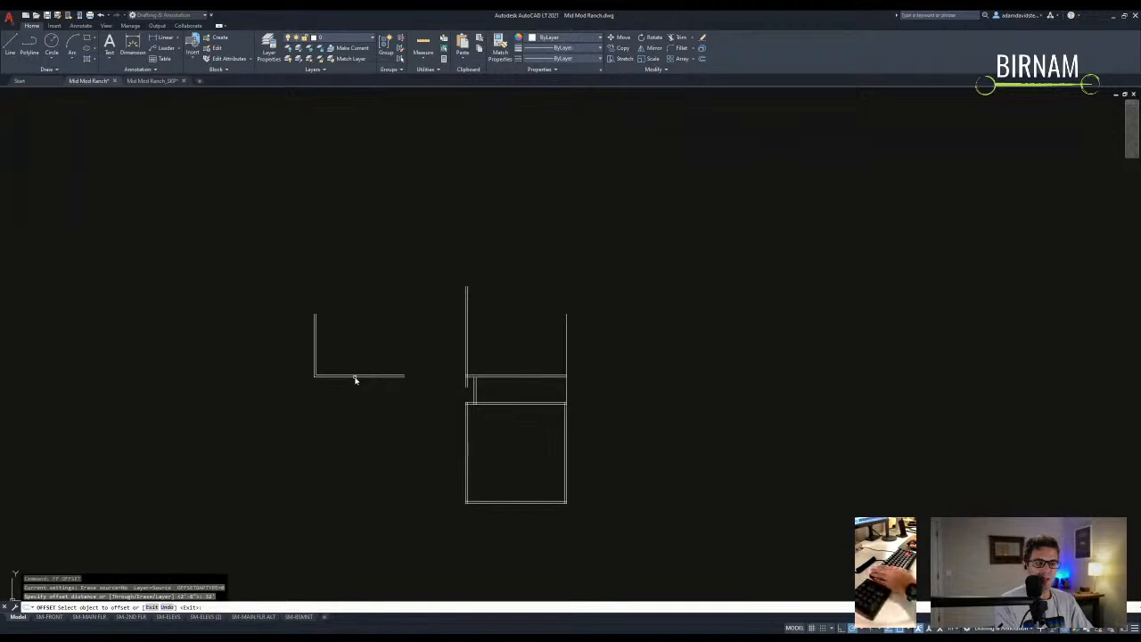
{"action": "left_click", "coordinate": [354, 336]}
{"action": "key", "text": "Escape"}
{"action": "key", "text": "Escape"}
{"action": "middle_click_drag", "start_coordinate": [356, 344], "coordinate": [360, 364]}
{"action": "type", "text": "o"}
{"action": "key", "text": "Return"}
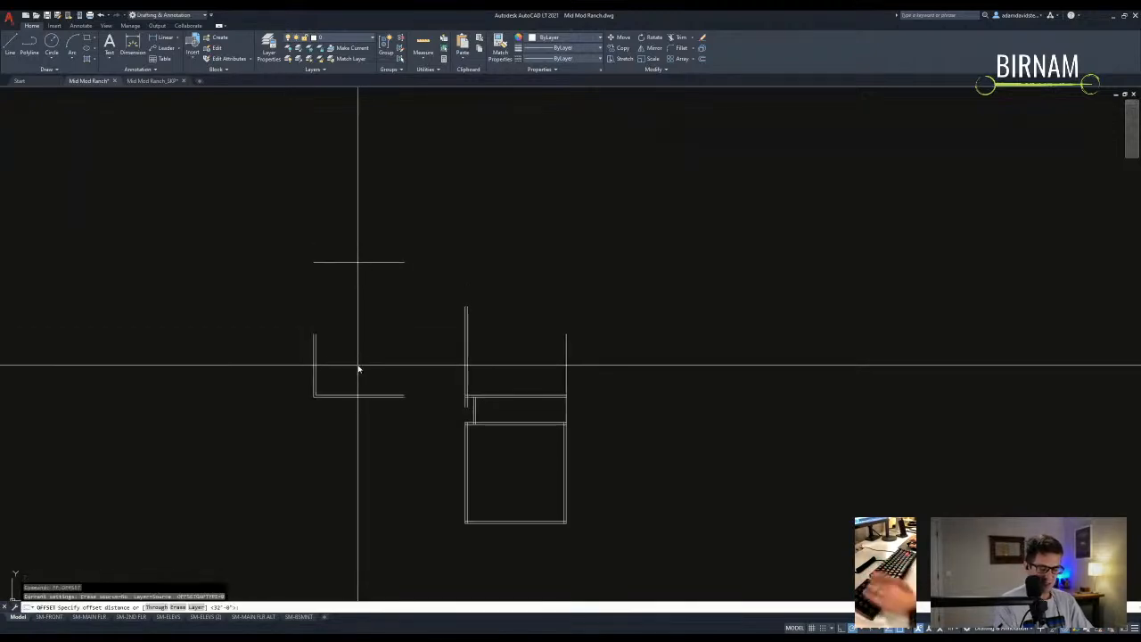
- Fillet the left wall to the new top wall line with radius 0
{"action": "key", "text": "Return"}
{"action": "left_click", "coordinate": [360, 266]}
{"action": "key", "text": "Escape"}
{"action": "type", "text": "f"}
{"action": "key", "text": "Return"}
{"action": "left_click", "coordinate": [315, 328]}
{"action": "key", "text": "Return"}
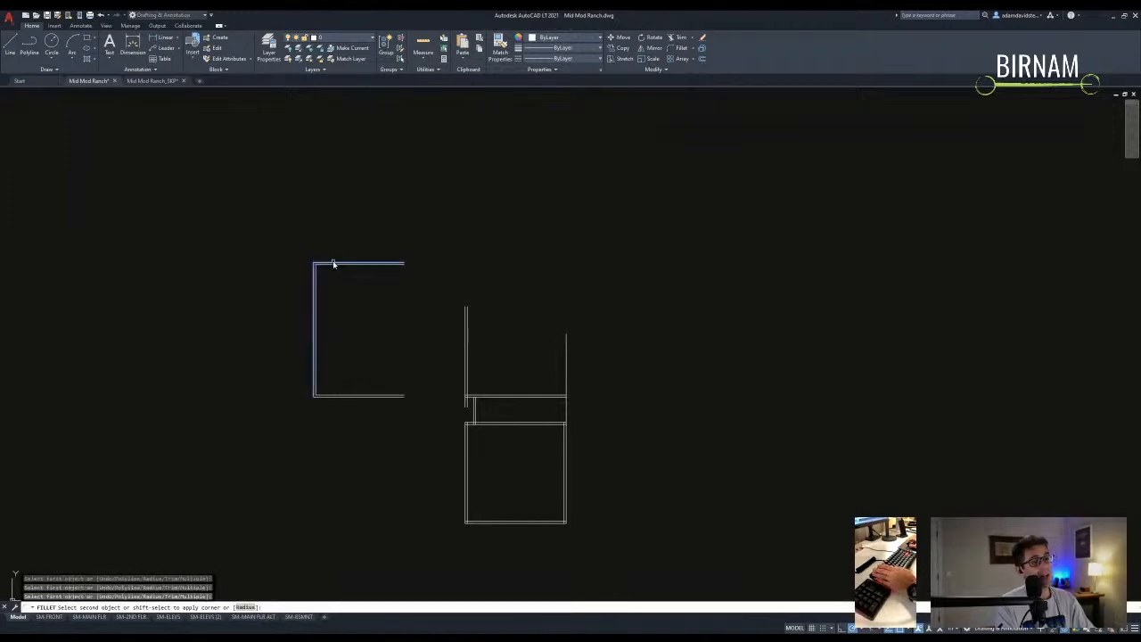
{"action": "key", "text": "Escape"}
{"action": "key", "text": "Return"}
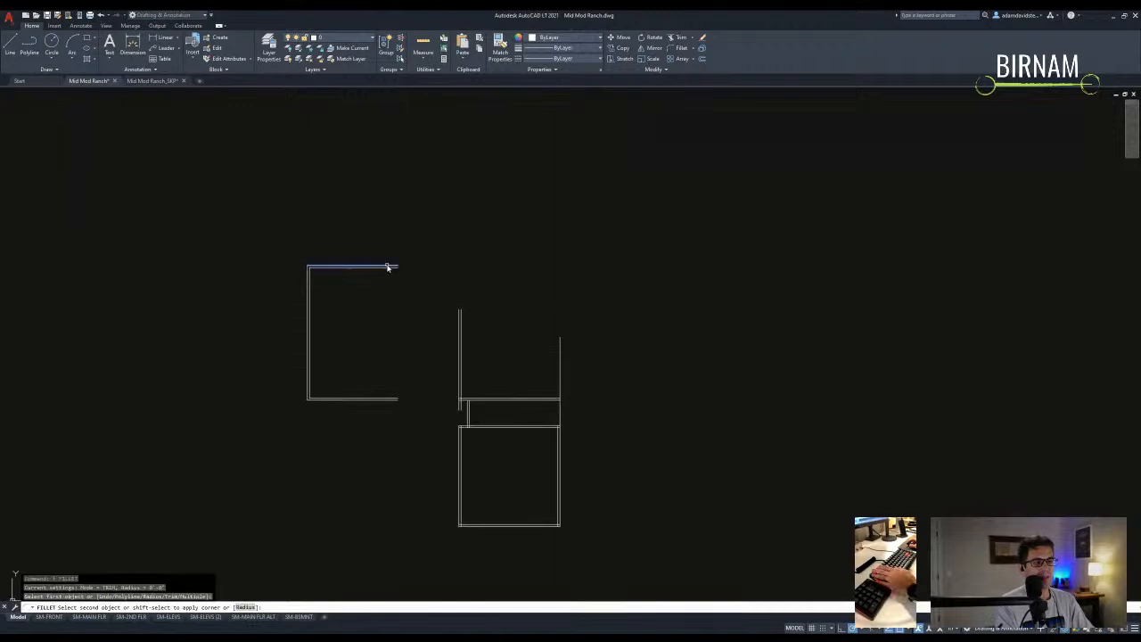
{"action": "key", "text": "Escape"}
{"action": "key", "text": "Escape"}
{"action": "scroll", "coordinate": [461, 356], "scroll_direction": "up", "scroll_amount": 2}
{"action": "scroll", "coordinate": [470, 422], "scroll_direction": "down", "scroll_amount": 2}
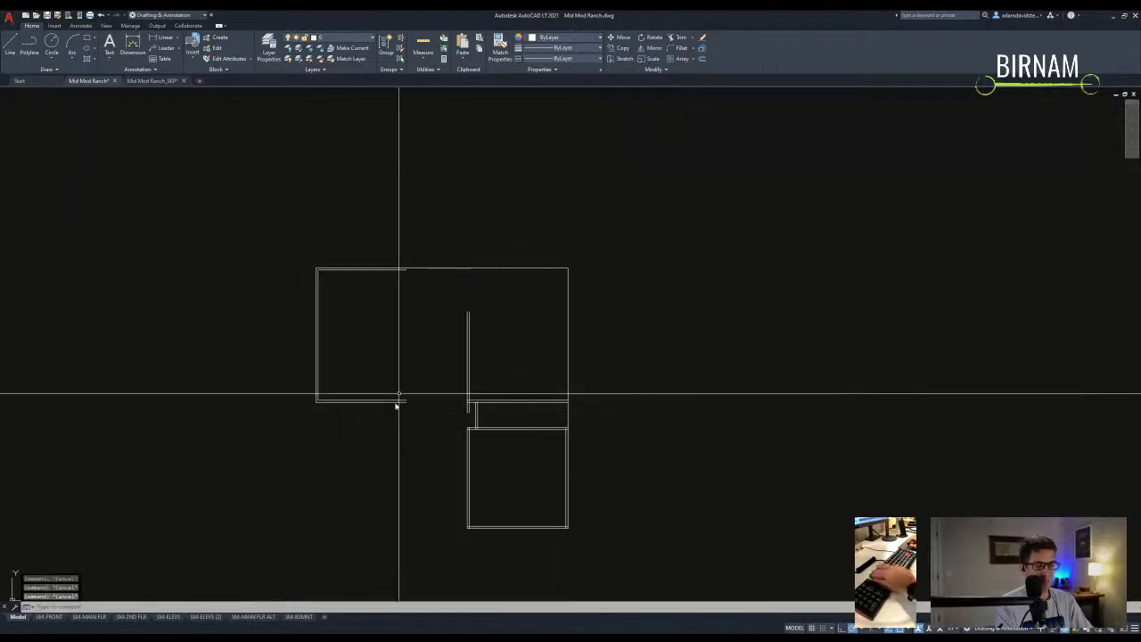
{"action": "type", "text": "pl"}
{"action": "key", "text": "Return"}
{"action": "left_click", "coordinate": [568, 268]}
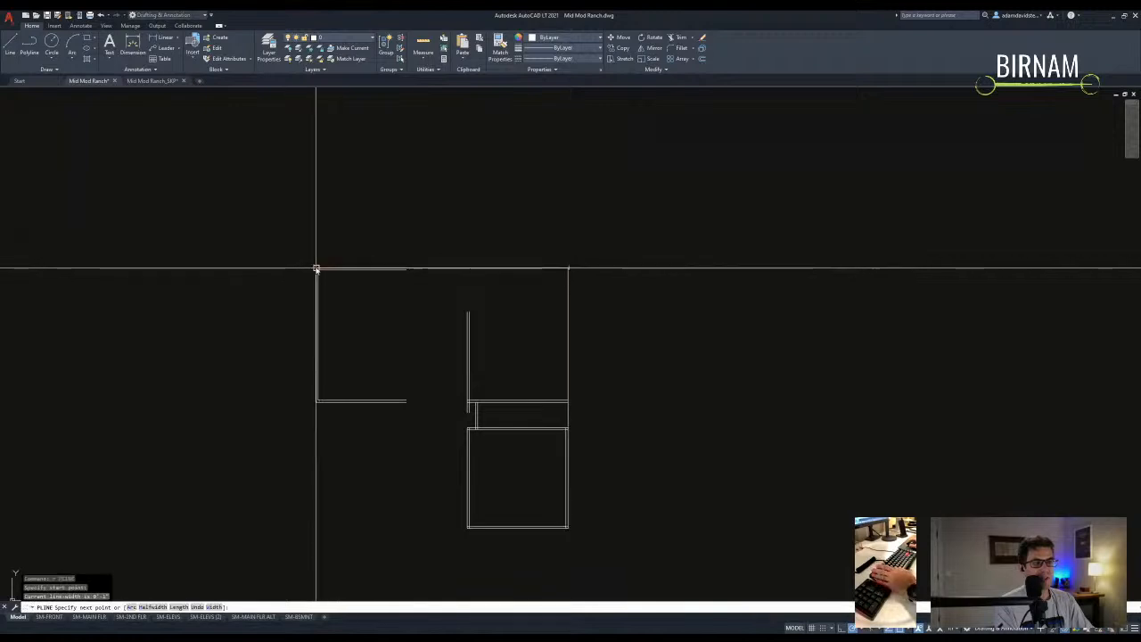
{"action": "left_click", "coordinate": [317, 402]}
{"action": "scroll", "coordinate": [474, 401], "scroll_direction": "up", "scroll_amount": 4}
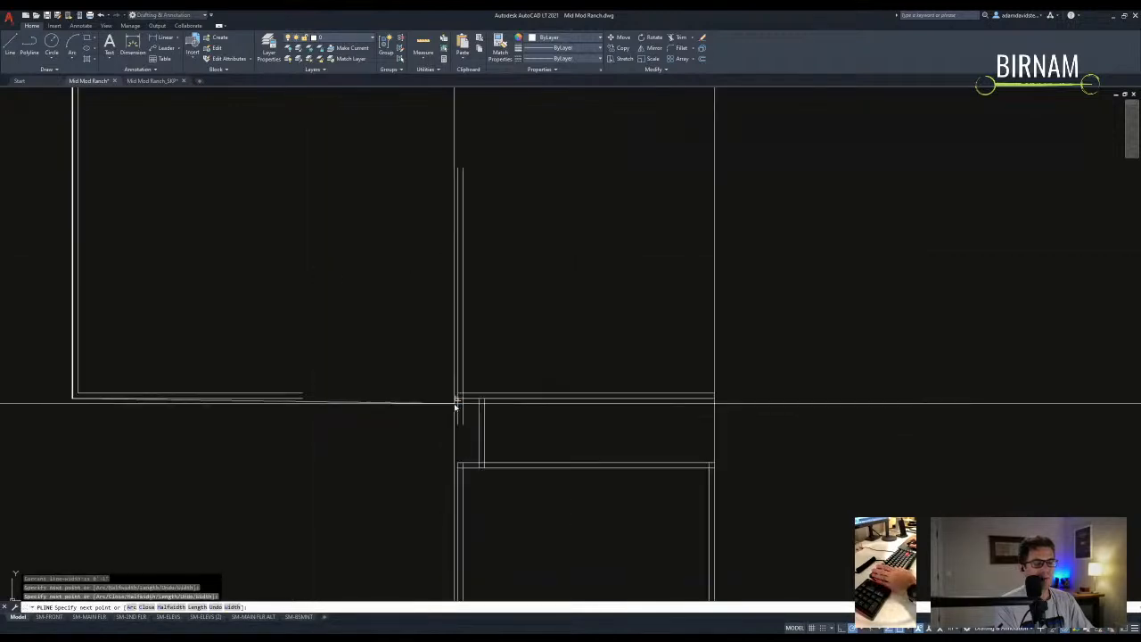
{"action": "left_click", "coordinate": [476, 401]}
{"action": "left_click", "coordinate": [478, 466]}
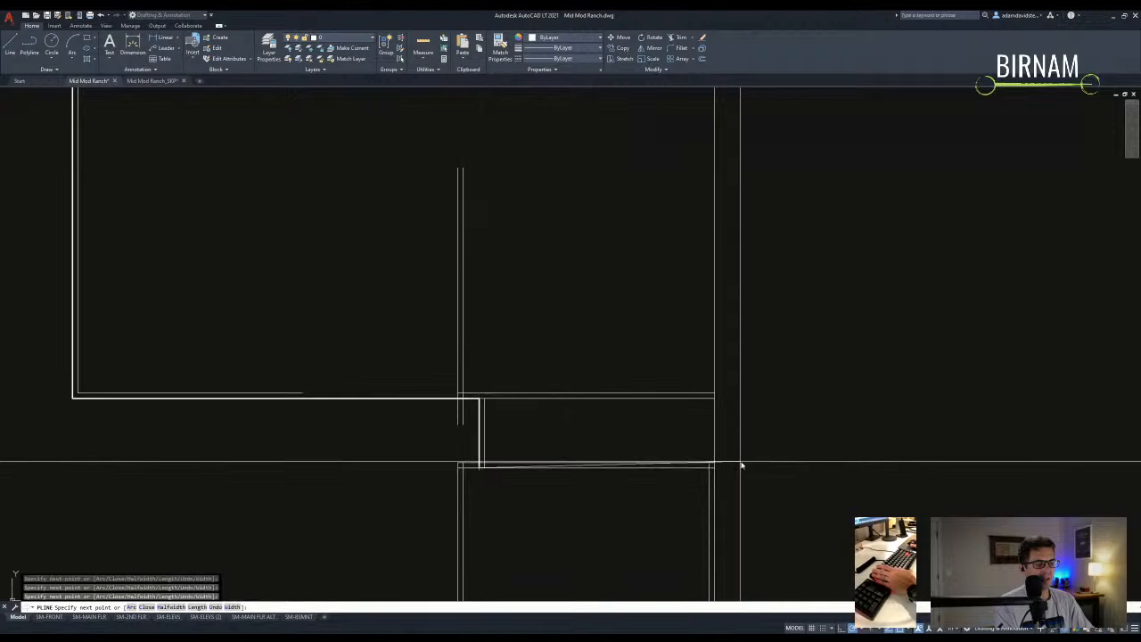
{"action": "left_click", "coordinate": [714, 466]}
{"action": "middle_click_drag", "start_coordinate": [714, 207], "coordinate": [651, 336]}
{"action": "left_click", "coordinate": [653, 186]}
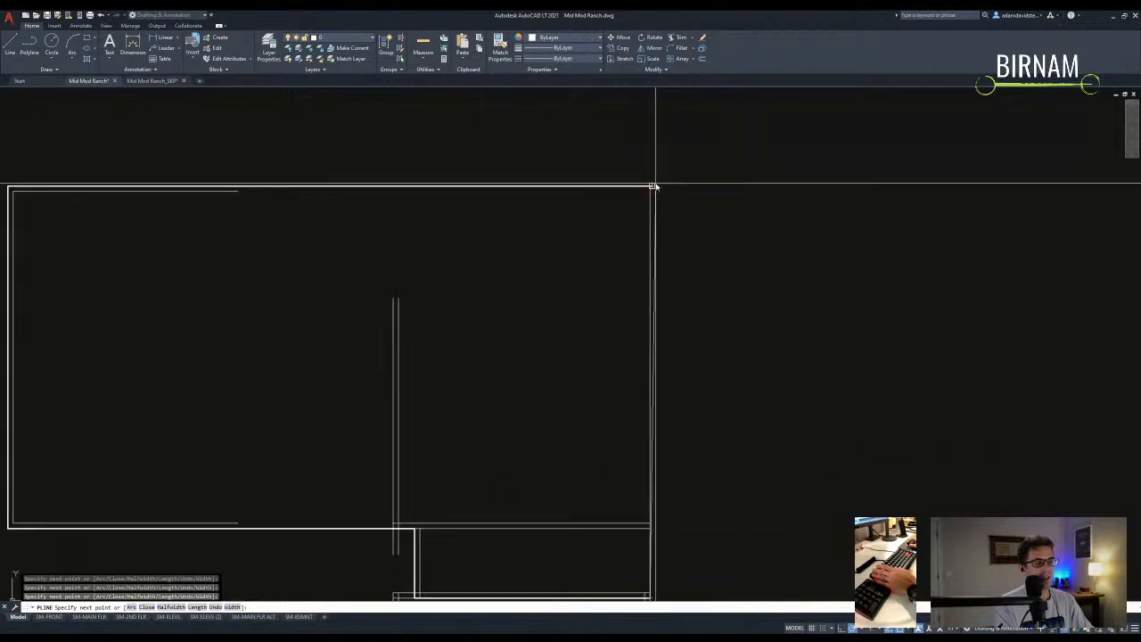
{"action": "key", "text": "Escape"}
{"action": "key", "text": "Escape"}
{"action": "type", "text": "aa"}
{"action": "key", "text": "Return"}
{"action": "key", "text": "Return"}
{"action": "left_click", "coordinate": [655, 318]}
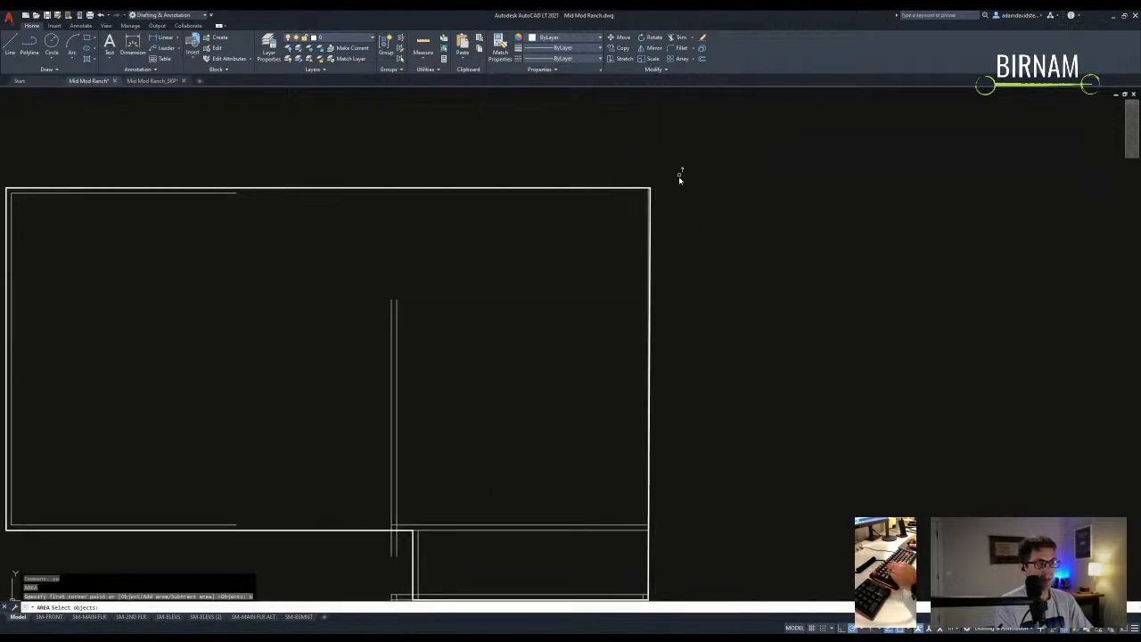
{"action": "scroll", "coordinate": [662, 186], "scroll_direction": "up", "scroll_amount": 2}
{"action": "left_click", "coordinate": [646, 187]}
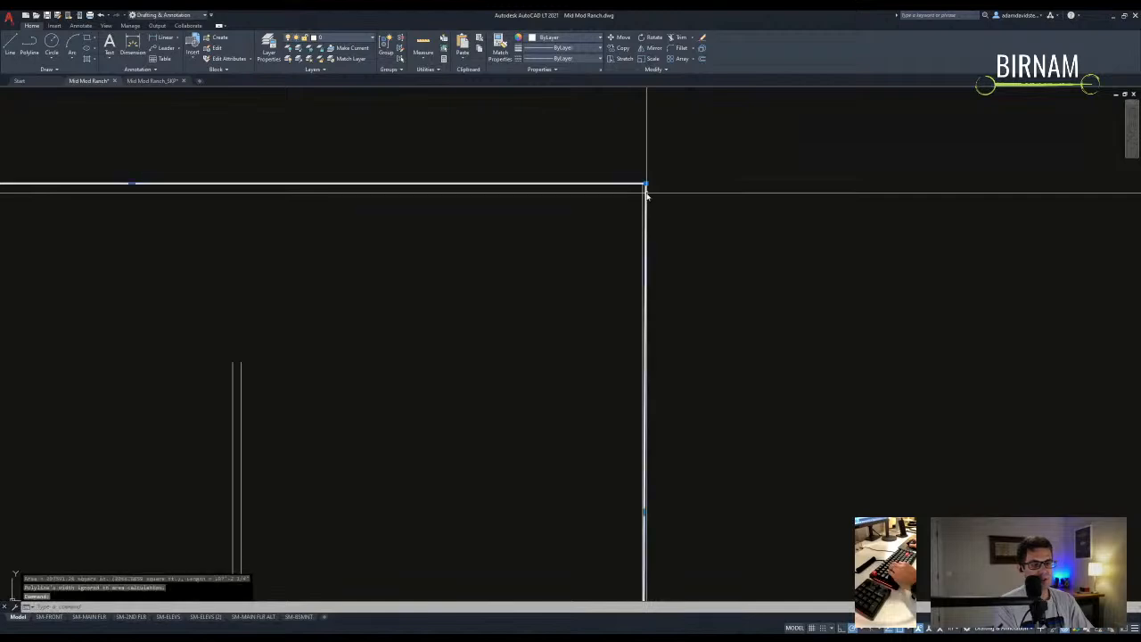
{"action": "scroll", "coordinate": [576, 318], "scroll_direction": "down", "scroll_amount": 5}
{"action": "key", "text": "Delete"}
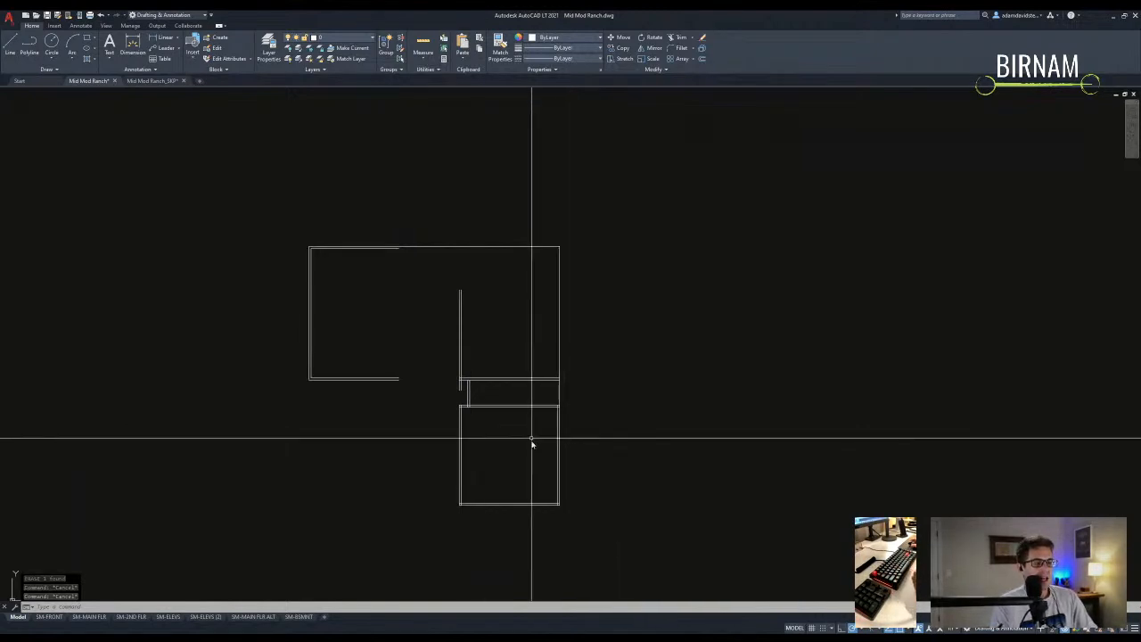
{"action": "middle_click_drag", "start_coordinate": [487, 402], "coordinate": [504, 384]}
{"action": "key", "text": "Escape"}
{"action": "middle_click_drag", "start_coordinate": [465, 316], "coordinate": [468, 322]}
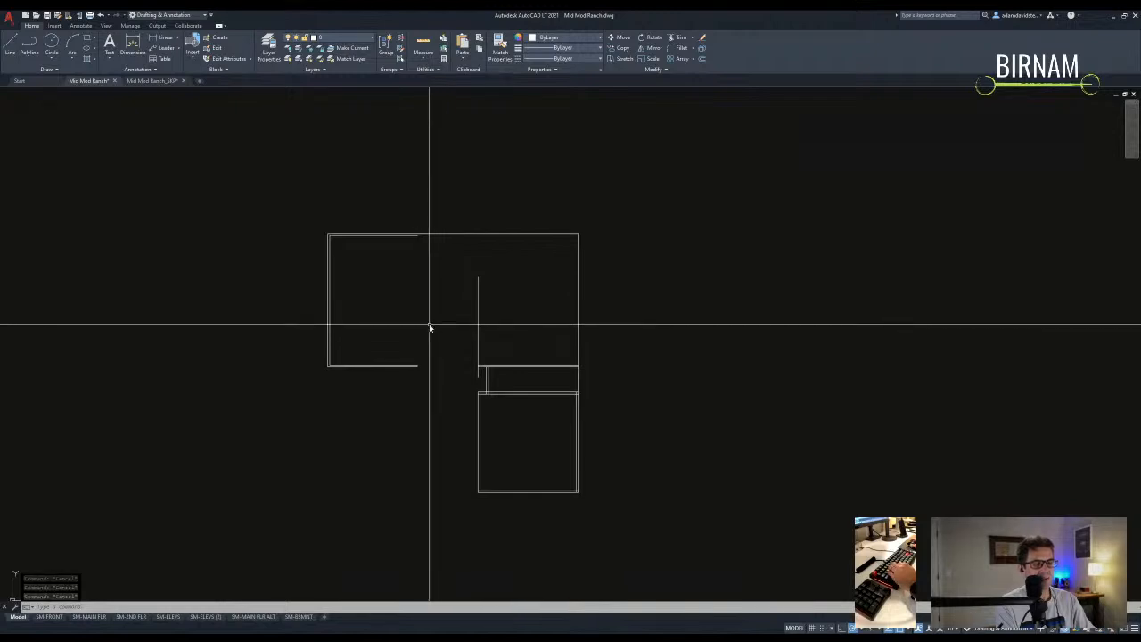
{"action": "middle_click_drag", "start_coordinate": [450, 295], "coordinate": [448, 309]}
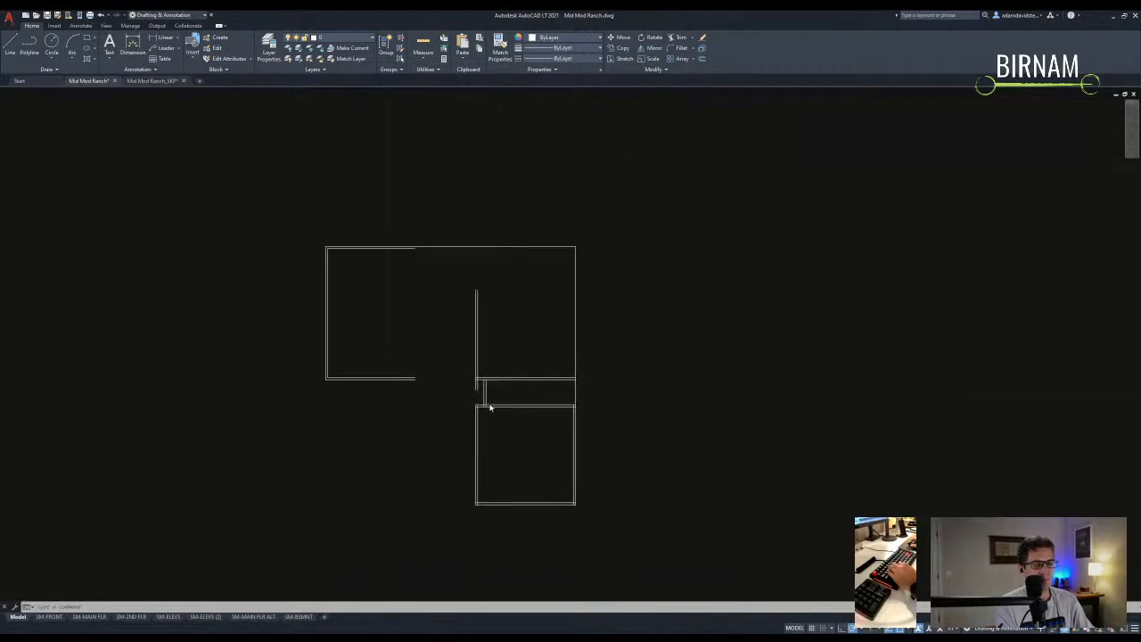
{"action": "scroll", "coordinate": [489, 408], "scroll_direction": "up", "scroll_amount": 2}
- Measure with DIST from a wall corner to the other corner, reading 20'-1 5/8"
{"action": "left_click", "coordinate": [375, 311]}
{"action": "scroll", "coordinate": [466, 247], "scroll_direction": "down", "scroll_amount": 2}
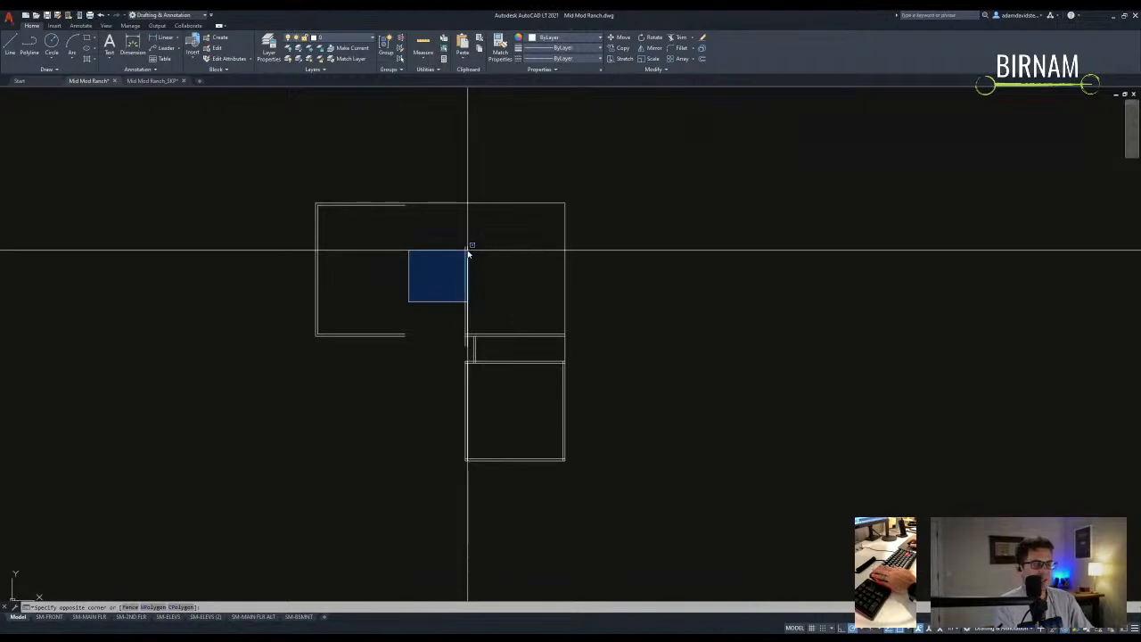
{"action": "key", "text": "Escape"}
{"action": "type", "text": "di"}
{"action": "key", "text": "Return"}
{"action": "scroll", "coordinate": [473, 348], "scroll_direction": "up", "scroll_amount": 3}
{"action": "scroll", "coordinate": [451, 311], "scroll_direction": "up", "scroll_amount": 1}
{"action": "left_click", "coordinate": [312, 472]}
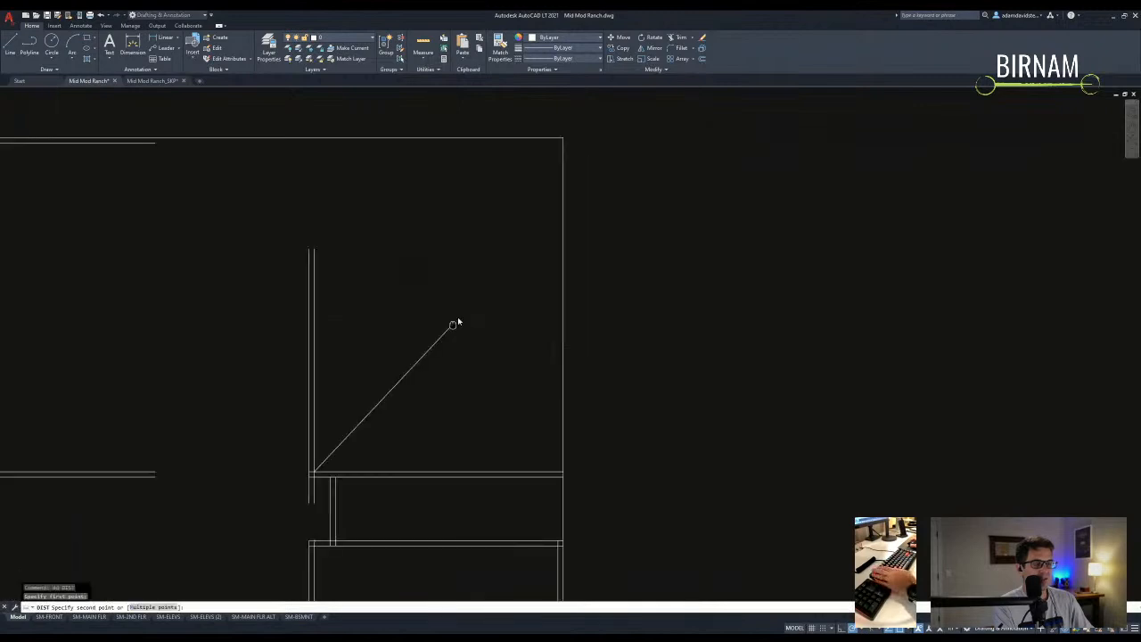
{"action": "scroll", "coordinate": [457, 322], "scroll_direction": "down", "scroll_amount": 2}
{"action": "left_click", "coordinate": [512, 207]}
{"action": "middle_click_drag", "start_coordinate": [478, 282], "coordinate": [499, 257]}
{"action": "middle_click_drag", "start_coordinate": [428, 366], "coordinate": [453, 353]}
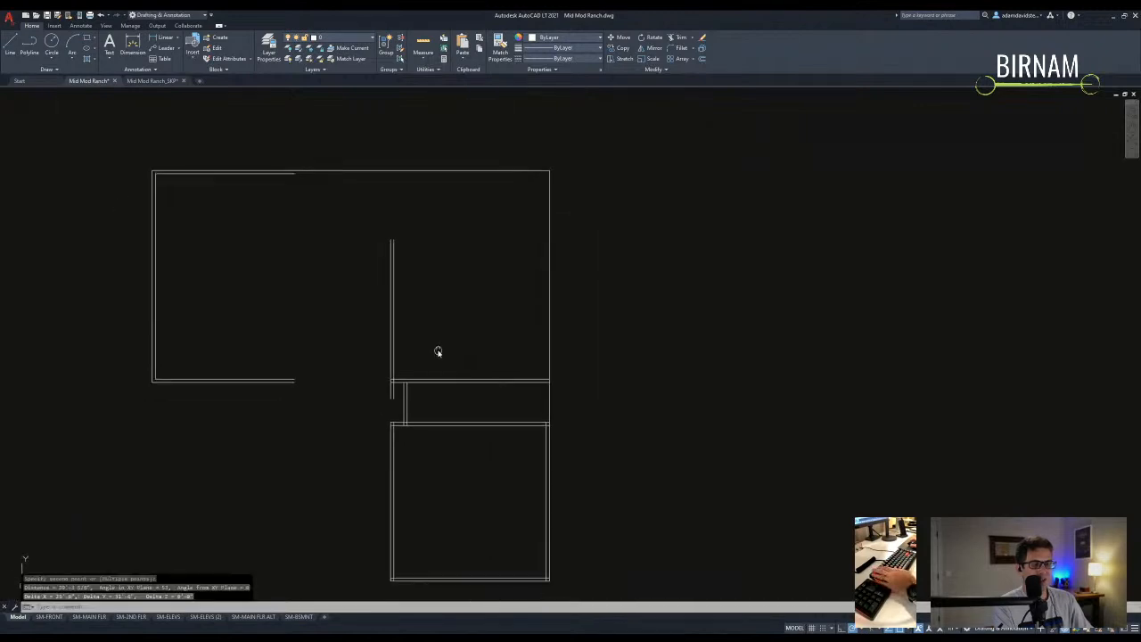
{"action": "key", "text": "Escape"}
- Remeasure the distance from the inner wall corner to the plan's top-right corner
{"action": "left_click", "coordinate": [443, 331]}
{"action": "key", "text": "Escape"}
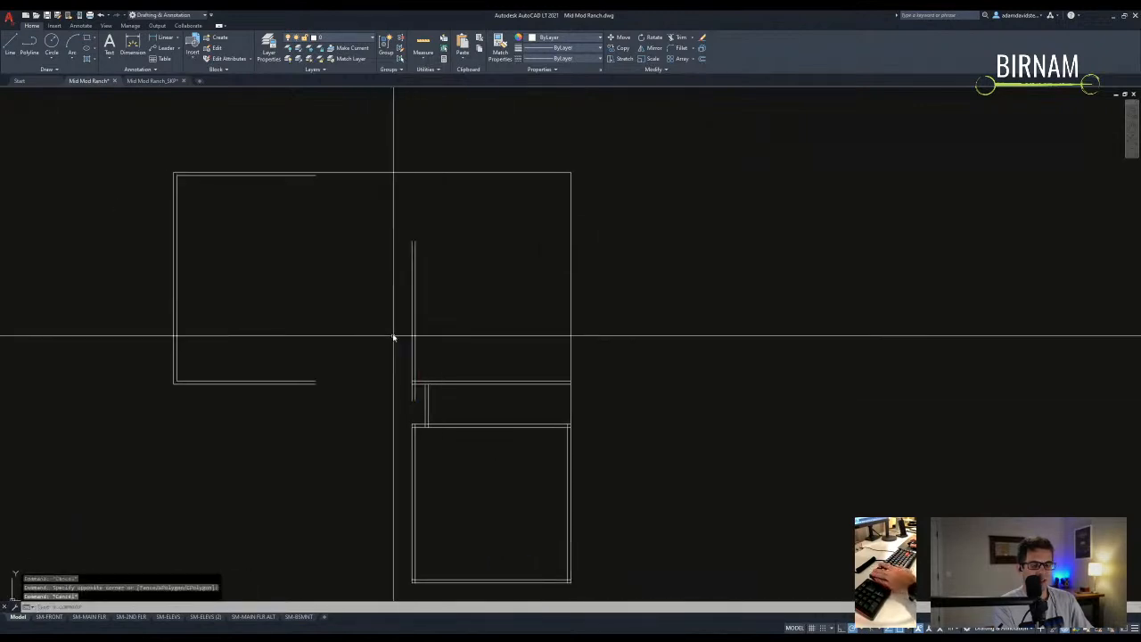
{"action": "key", "text": "Return"}
{"action": "left_click", "coordinate": [414, 384]}
{"action": "left_click", "coordinate": [565, 173]}
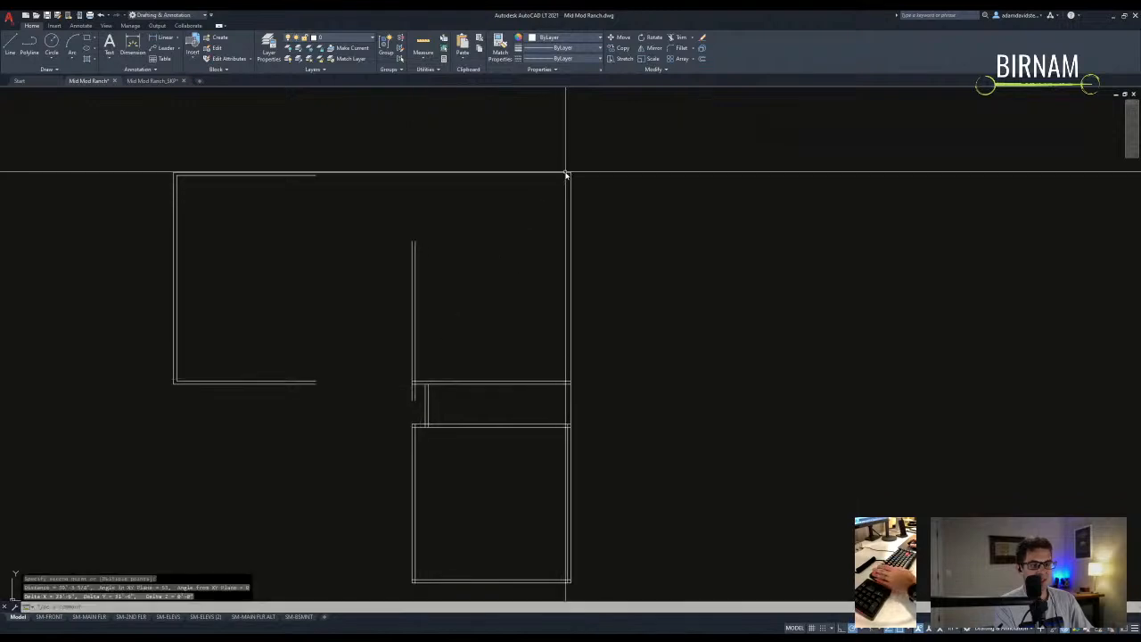
{"action": "key", "text": "Escape"}
{"action": "key", "text": "Escape"}
- Select the vertical interior wall, then clear the selection and adjust the view
{"action": "mouse_move", "coordinate": [457, 359]}
{"action": "middle_mouse_down"}
{"action": "mouse_move", "coordinate": [481, 338]}
{"action": "mouse_move", "coordinate": [461, 348]}
{"action": "middle_mouse_up"}
{"action": "key", "text": "Escape"}
{"action": "left_click", "coordinate": [467, 326]}
{"action": "left_click", "coordinate": [420, 318]}
{"action": "key", "text": "Escape"}
{"action": "middle_click_drag", "start_coordinate": [428, 271], "coordinate": [433, 262]}
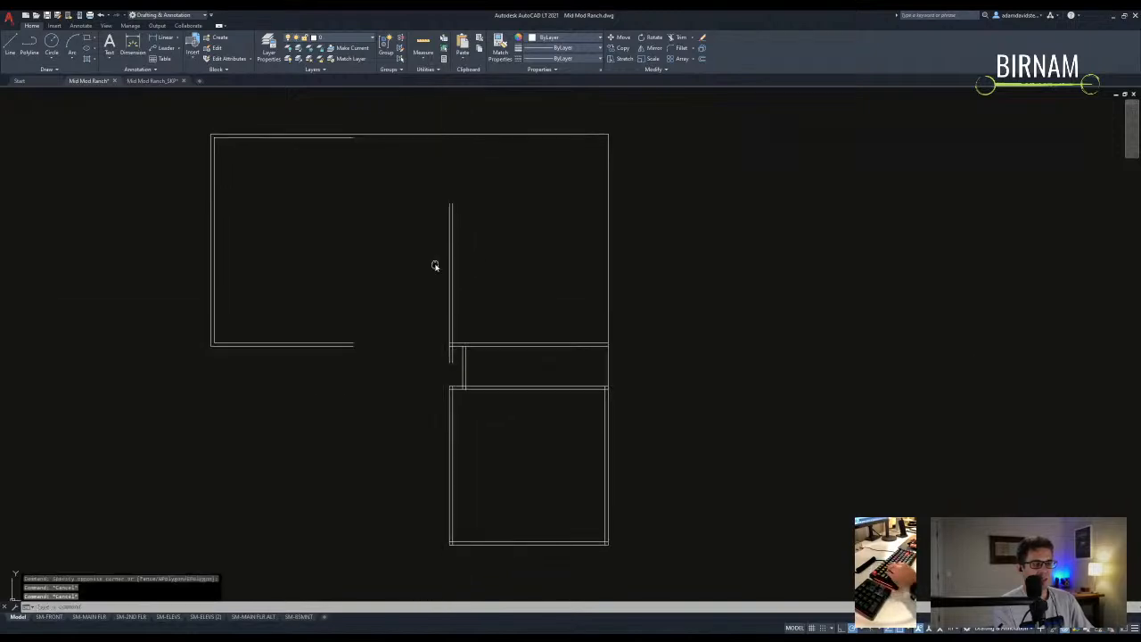
{"action": "middle_click_drag", "start_coordinate": [457, 181], "coordinate": [455, 204]}
- Offset the top wall 10' downward to start the interior wall
{"action": "type", "text": "of"}
{"action": "key", "text": "Return"}
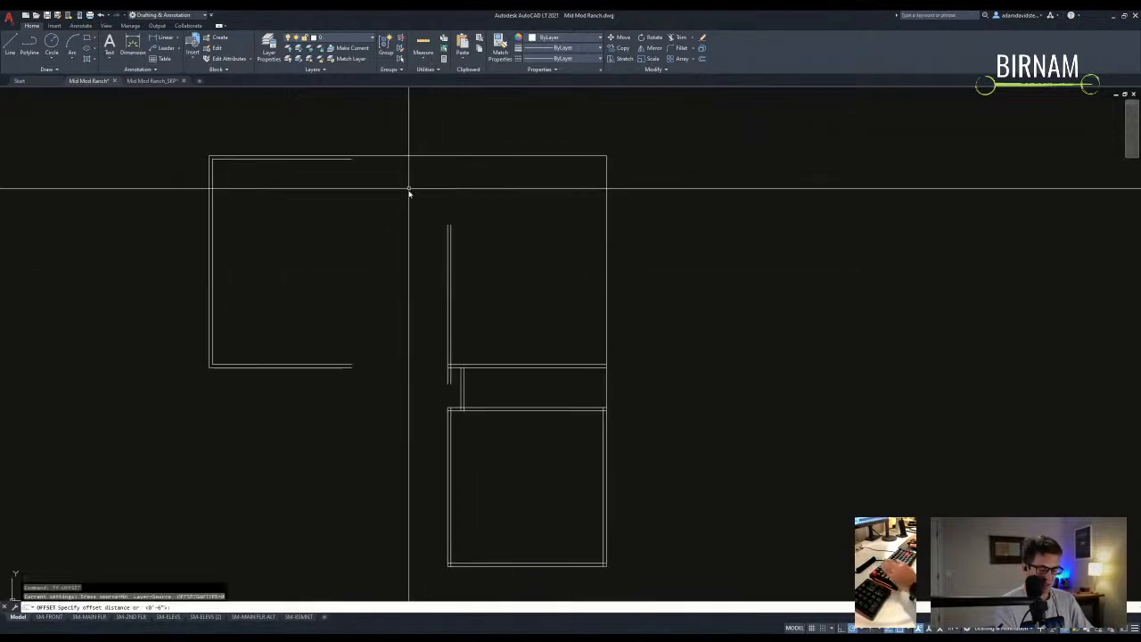
{"action": "type", "text": "10"}
{"action": "key", "text": "Return"}
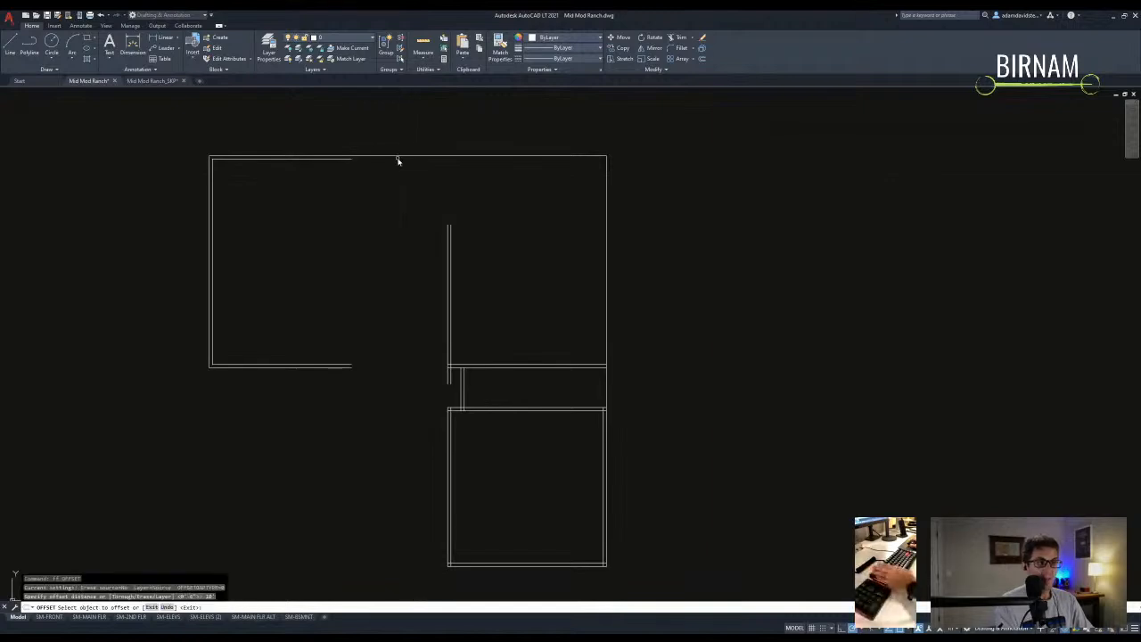
{"action": "left_click", "coordinate": [397, 161]}
{"action": "left_click", "coordinate": [405, 246]}
{"action": "key", "text": "Escape"}
{"action": "key", "text": "Escape"}
{"action": "key", "text": "Escape"}
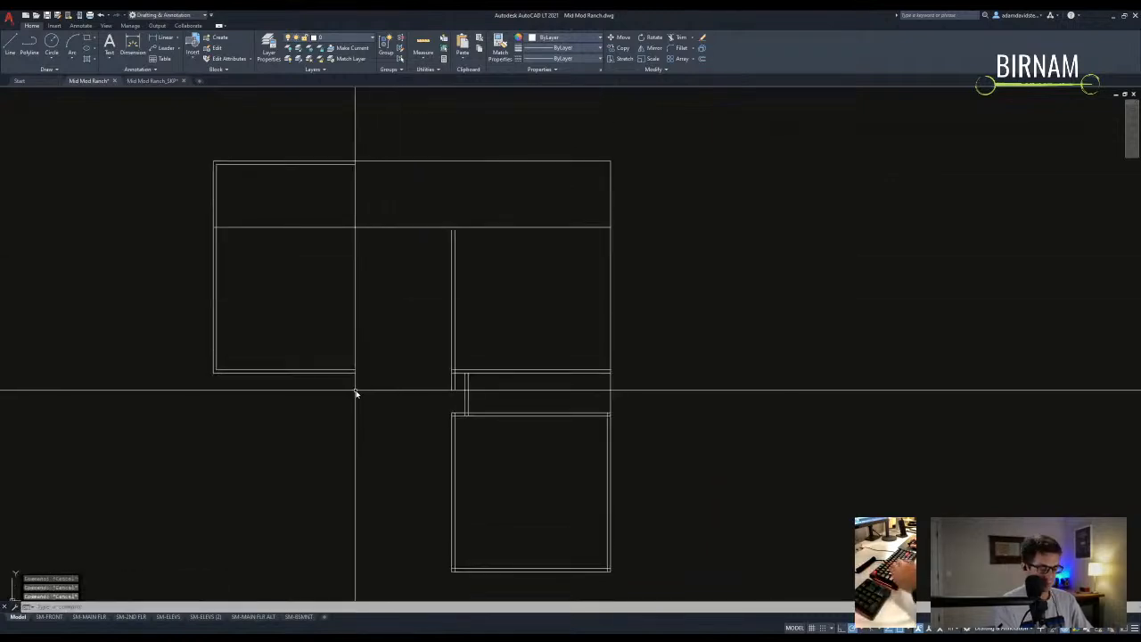
- Offset the left wall 20' to the right for the new interior wall
{"action": "middle_click_drag", "start_coordinate": [451, 466], "coordinate": [359, 365]}
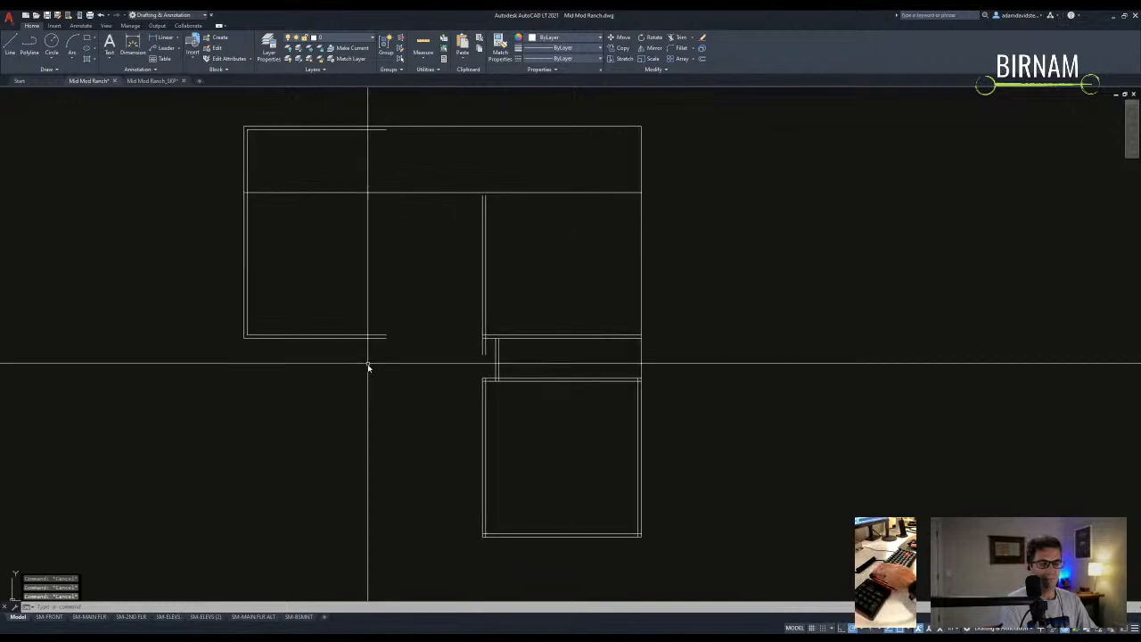
{"action": "middle_click_drag", "start_coordinate": [344, 315], "coordinate": [356, 287]}
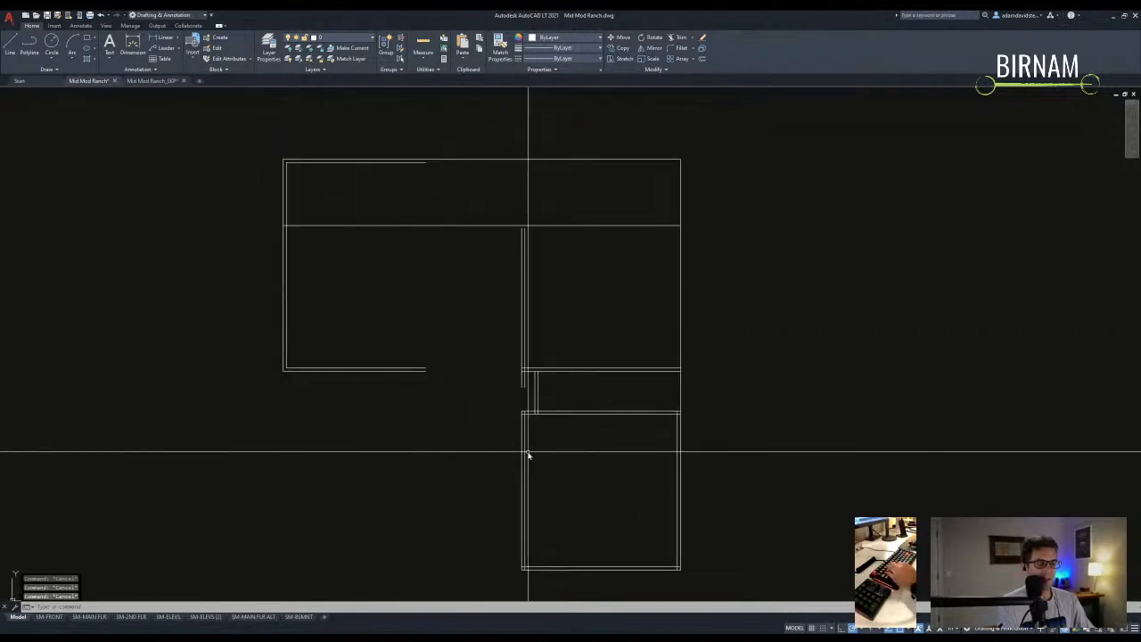
{"action": "type", "text": "o"}
{"action": "key", "text": "Return"}
{"action": "type", "text": "2"}
{"action": "key", "text": "Return"}
{"action": "left_click", "coordinate": [284, 329]}
{"action": "left_click", "coordinate": [382, 326]}
{"action": "key", "text": "Return"}
- Double the new vertical line with a 6" offset to make a thick wall
{"action": "type", "text": "o"}
{"action": "key", "text": "Return"}
{"action": "type", "text": "6"}
{"action": "key", "text": "Return"}
{"action": "left_click", "coordinate": [416, 319]}
{"action": "left_click", "coordinate": [408, 320]}
{"action": "middle_click_drag", "start_coordinate": [421, 270], "coordinate": [430, 297]}
{"action": "key", "text": "Escape"}
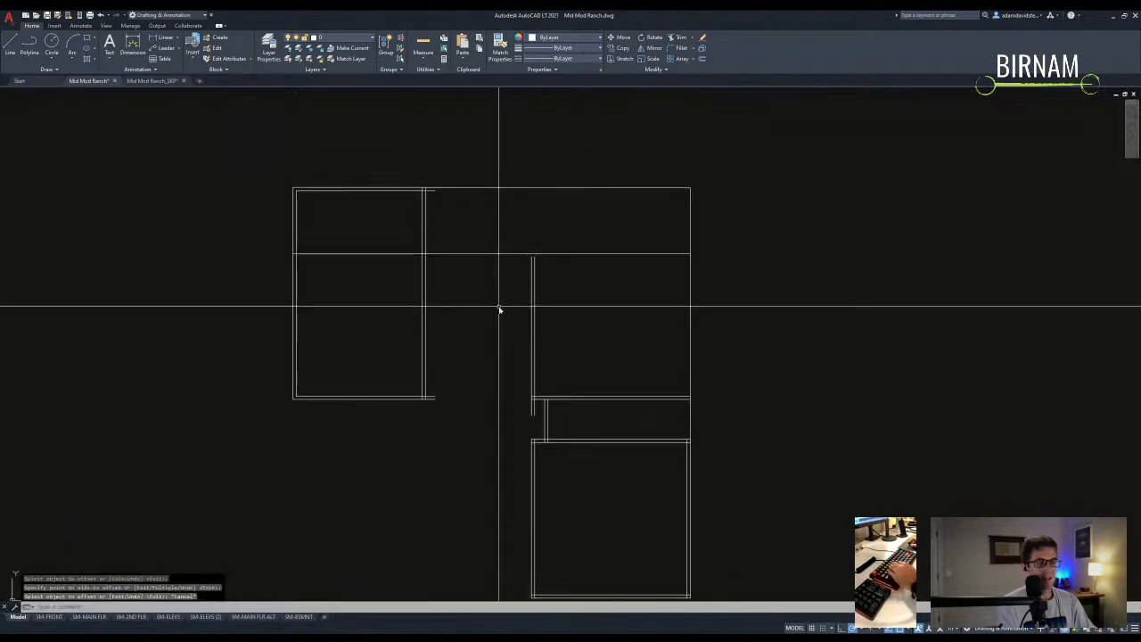
- Trim the segment inside the left room and extend the double wall up to the top wall
{"action": "type", "text": "tr"}
{"action": "key", "text": "Return"}
{"action": "left_click", "coordinate": [318, 191]}
{"action": "left_click", "coordinate": [383, 262]}
{"action": "key", "text": "Escape"}
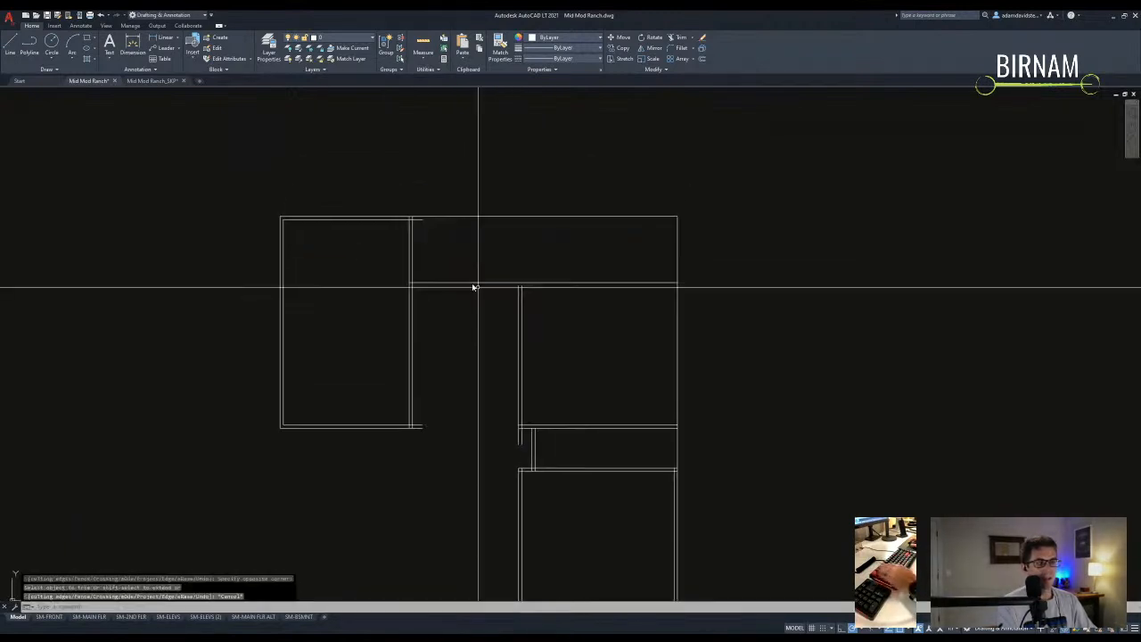
{"action": "middle_click_drag", "start_coordinate": [545, 322], "coordinate": [519, 311]}
{"action": "type", "text": "ex"}
{"action": "key", "text": "Return"}
{"action": "left_click_drag", "start_coordinate": [527, 282], "coordinate": [502, 286]}
{"action": "key", "text": "Escape"}
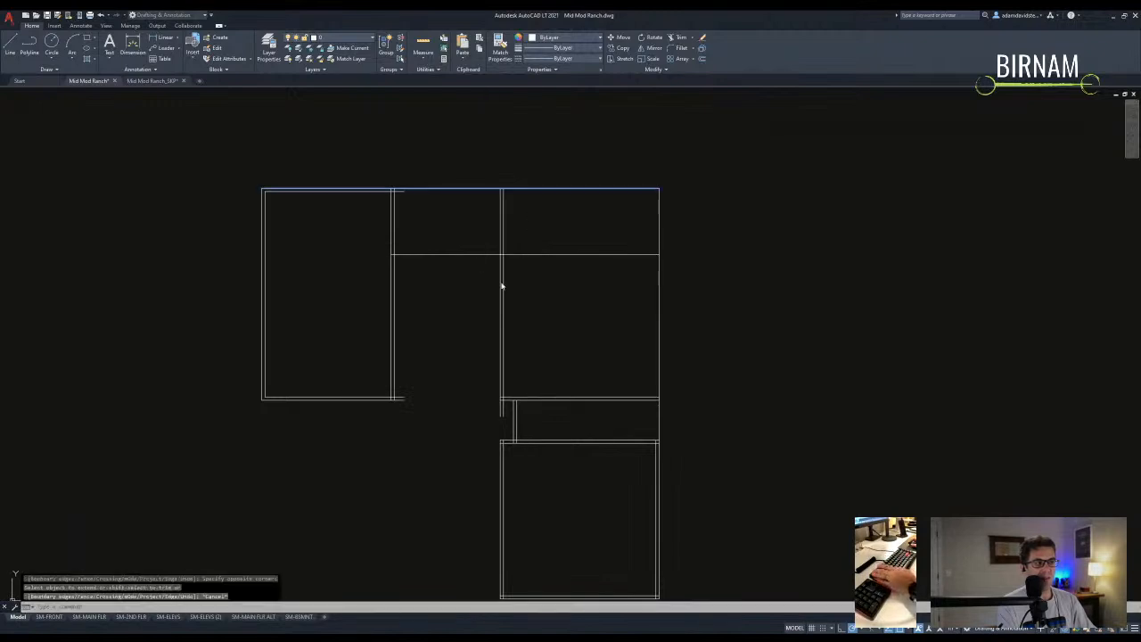
{"action": "middle_click_drag", "start_coordinate": [502, 286], "coordinate": [504, 274]}
- Trim the horizontal line back to the new double wall
{"action": "type", "text": "tr"}
{"action": "key", "text": "Return"}
{"action": "left_click", "coordinate": [527, 276]}
{"action": "left_click", "coordinate": [490, 289]}
{"action": "key", "text": "Return"}
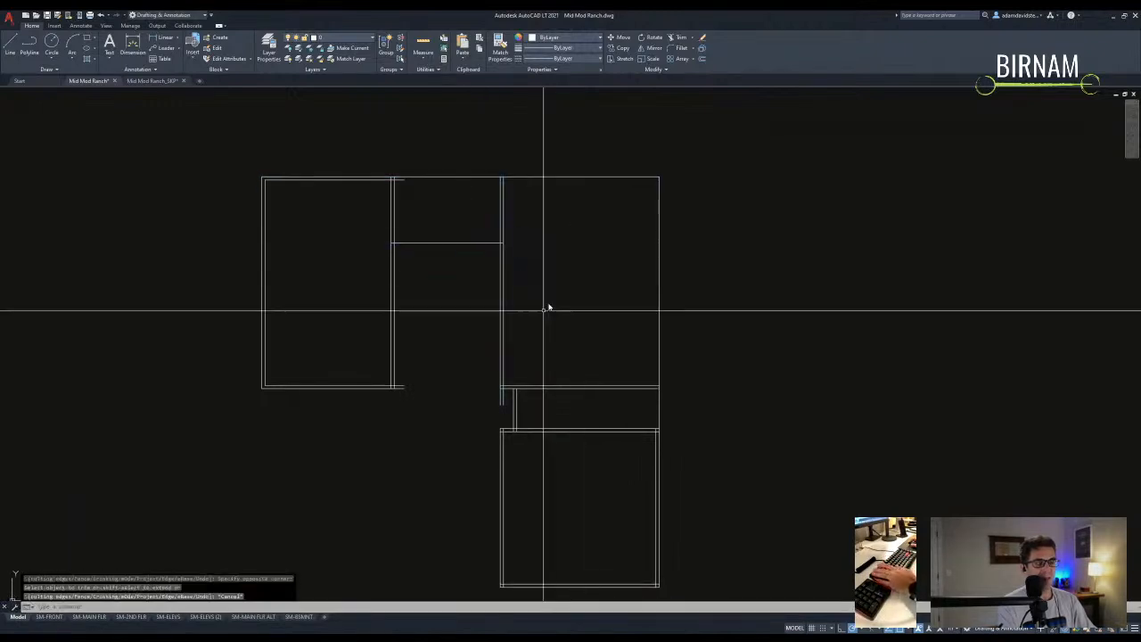
{"action": "key", "text": "Escape"}
{"action": "middle_click_drag", "start_coordinate": [526, 329], "coordinate": [526, 303]}
- Offset the corridor line 12' downward to create a cross line in the central bay
{"action": "type", "text": "o"}
{"action": "key", "text": "Return"}
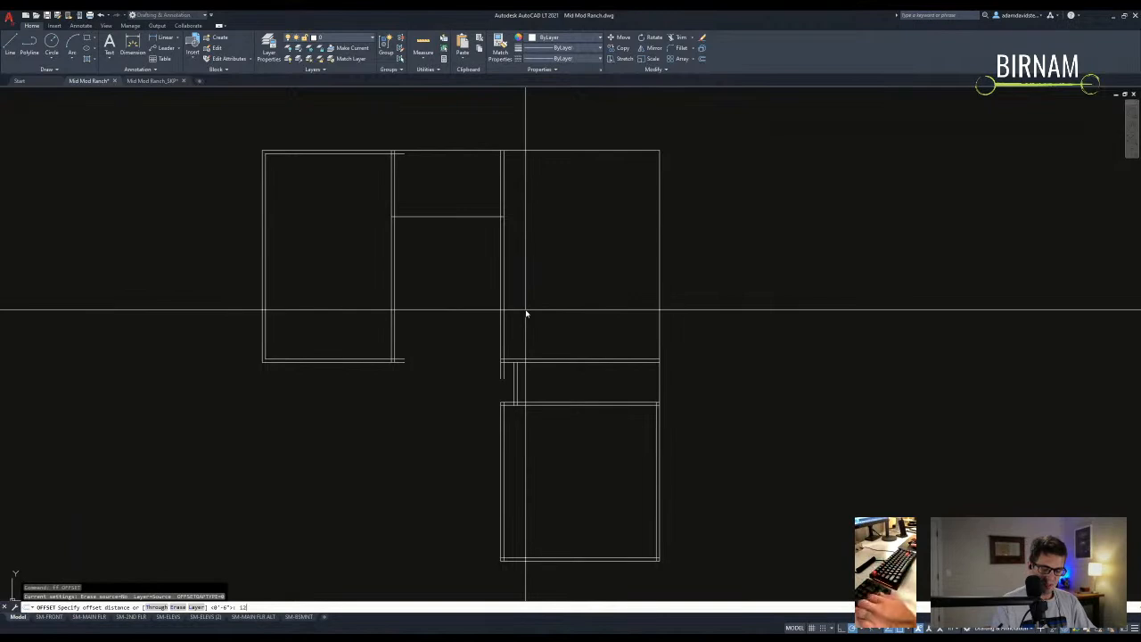
{"action": "type", "text": "12"}
{"action": "key", "text": "Return"}
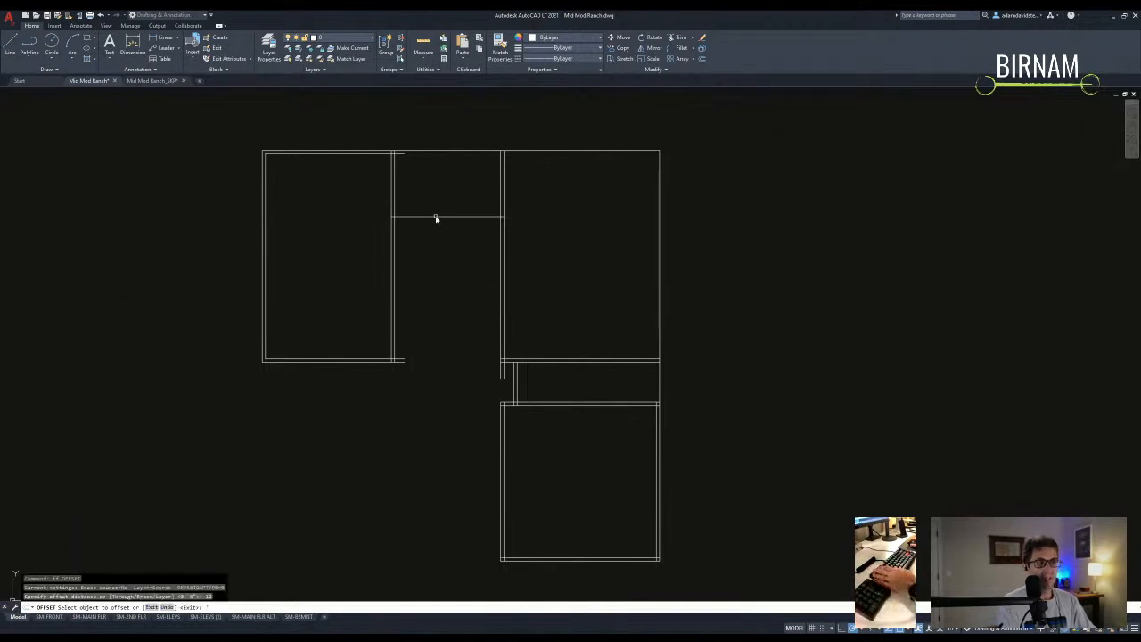
{"action": "key", "text": "Escape"}
{"action": "key", "text": "Return"}
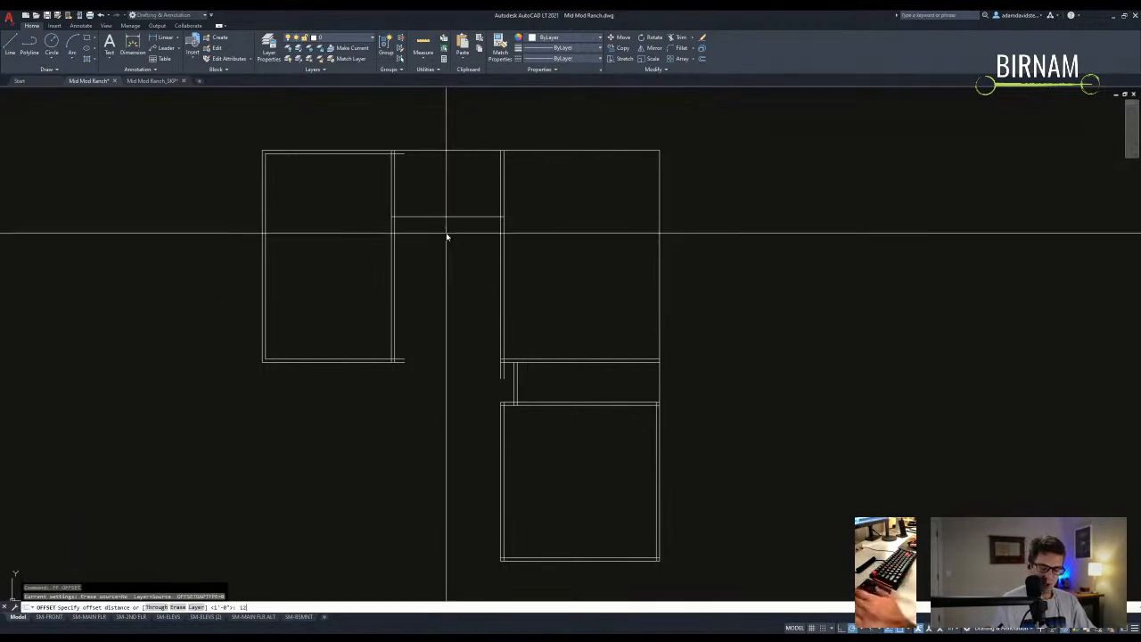
{"action": "type", "text": "12"}
{"action": "key", "text": "Return"}
{"action": "left_click", "coordinate": [438, 217]}
{"action": "left_click", "coordinate": [449, 349]}
{"action": "key", "text": "Escape"}
{"action": "scroll", "coordinate": [446, 357], "scroll_direction": "down", "scroll_amount": 2}
{"action": "scroll", "coordinate": [440, 357], "scroll_direction": "up", "scroll_amount": 2}
- Abandon trim and line attempts, then window-select two wall lines in the central bay
{"action": "type", "text": "tr"}
{"action": "key", "text": "Return"}
{"action": "key", "text": "Escape"}
{"action": "type", "text": "l"}
{"action": "key", "text": "Return"}
{"action": "key", "text": "Escape"}
{"action": "scroll", "coordinate": [544, 341], "scroll_direction": "up", "scroll_amount": 4}
{"action": "left_click", "coordinate": [547, 343]}
{"action": "left_click", "coordinate": [484, 273]}
- Start a line near the lower cross line, then cancel it and any running command
{"action": "type", "text": "l"}
{"action": "key", "text": "Return"}
{"action": "scroll", "coordinate": [535, 327], "scroll_direction": "down", "scroll_amount": 2}
{"action": "left_click", "coordinate": [535, 328]}
{"action": "key", "text": "Escape"}
{"action": "scroll", "coordinate": [484, 399], "scroll_direction": "down", "scroll_amount": 3}
{"action": "key", "text": "Escape"}
{"action": "key", "text": "Escape"}
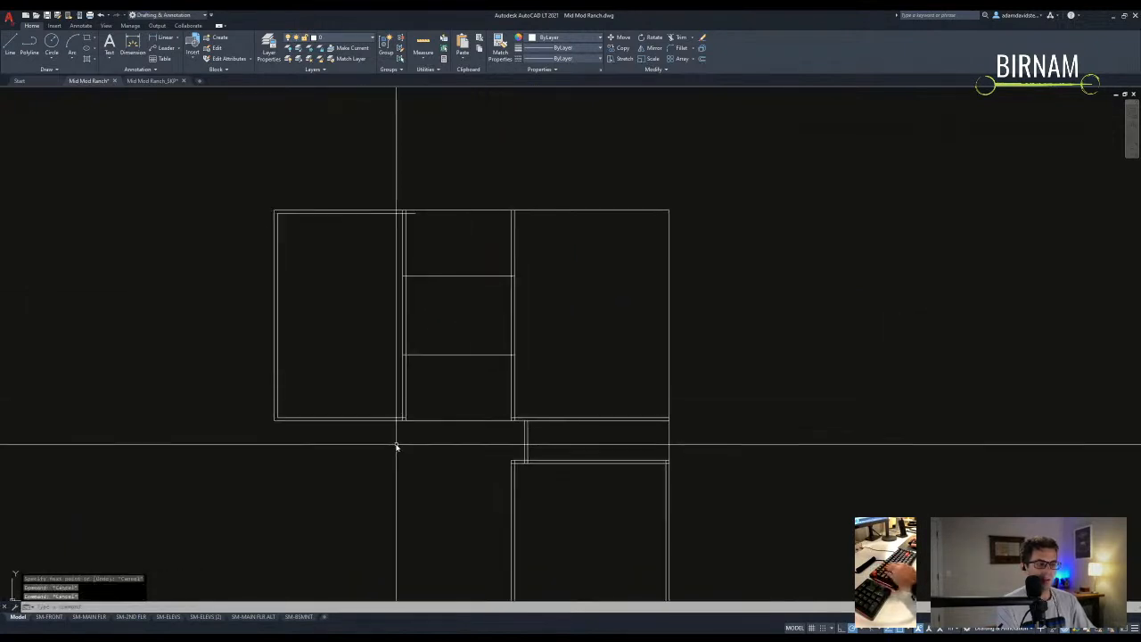
{"action": "scroll", "coordinate": [394, 446], "scroll_direction": "down", "scroll_amount": 2}
{"action": "scroll", "coordinate": [478, 548], "scroll_direction": "up", "scroll_amount": 2}
- Try several selection windows around the central bay, then clear the selection
{"action": "left_click", "coordinate": [469, 530]}
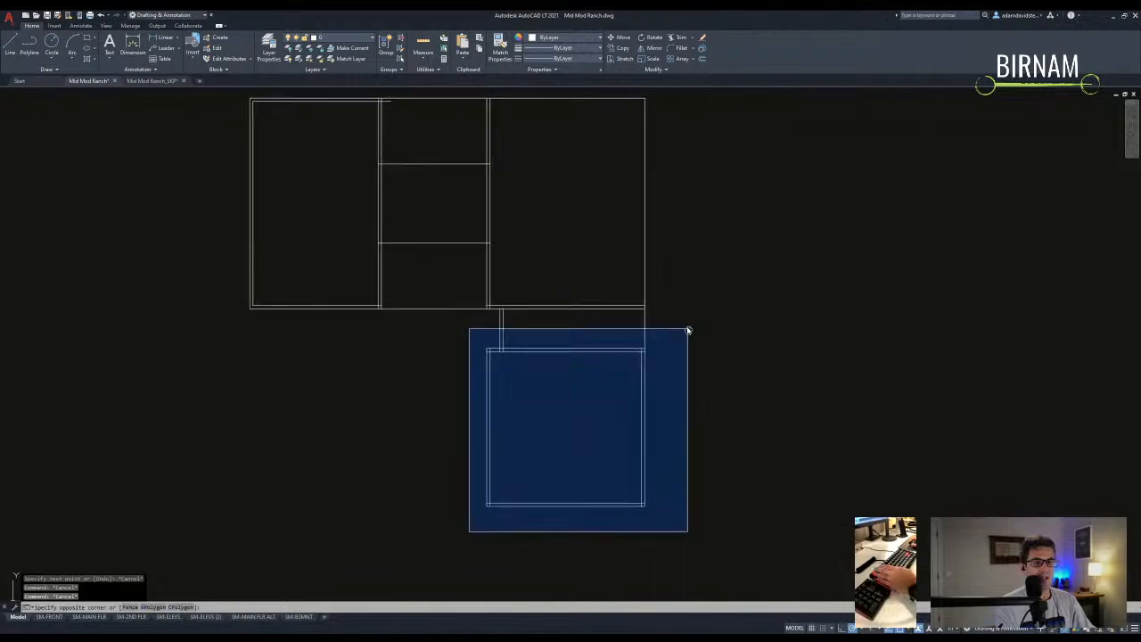
{"action": "middle_click_drag", "start_coordinate": [687, 326], "coordinate": [731, 354]}
{"action": "key", "text": "Escape"}
{"action": "left_click", "coordinate": [526, 272]}
{"action": "left_click", "coordinate": [395, 272]}
{"action": "middle_click_drag", "start_coordinate": [533, 191], "coordinate": [530, 301]}
{"action": "key", "text": "Escape"}
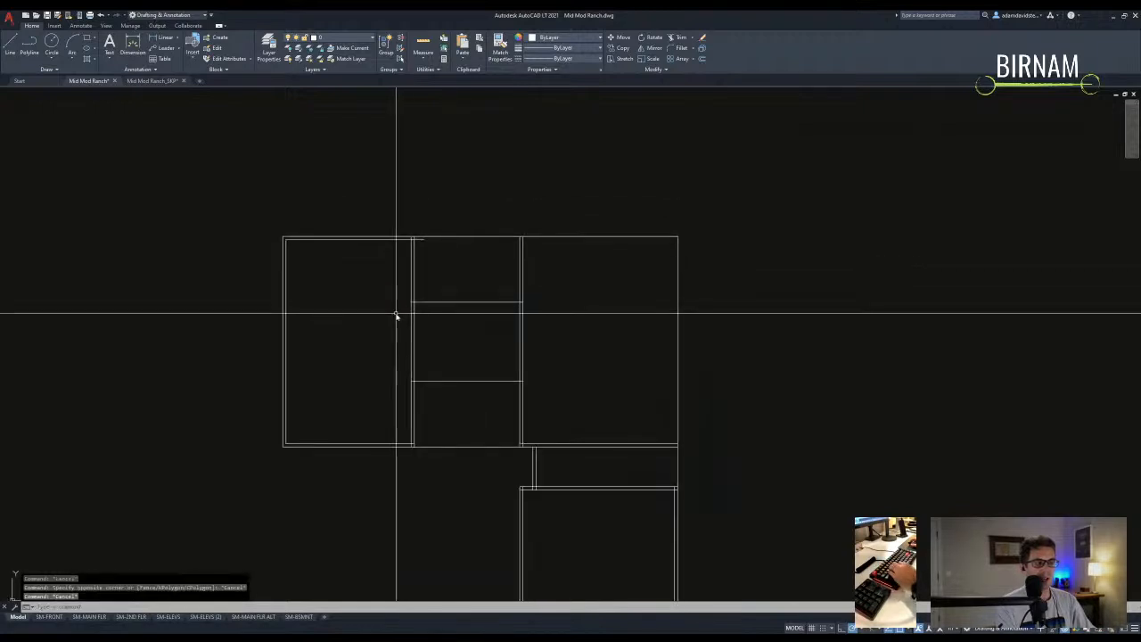
{"action": "left_click", "coordinate": [395, 312]}
{"action": "key", "text": "Escape"}
{"action": "scroll", "coordinate": [497, 329], "scroll_direction": "down", "scroll_amount": 2}
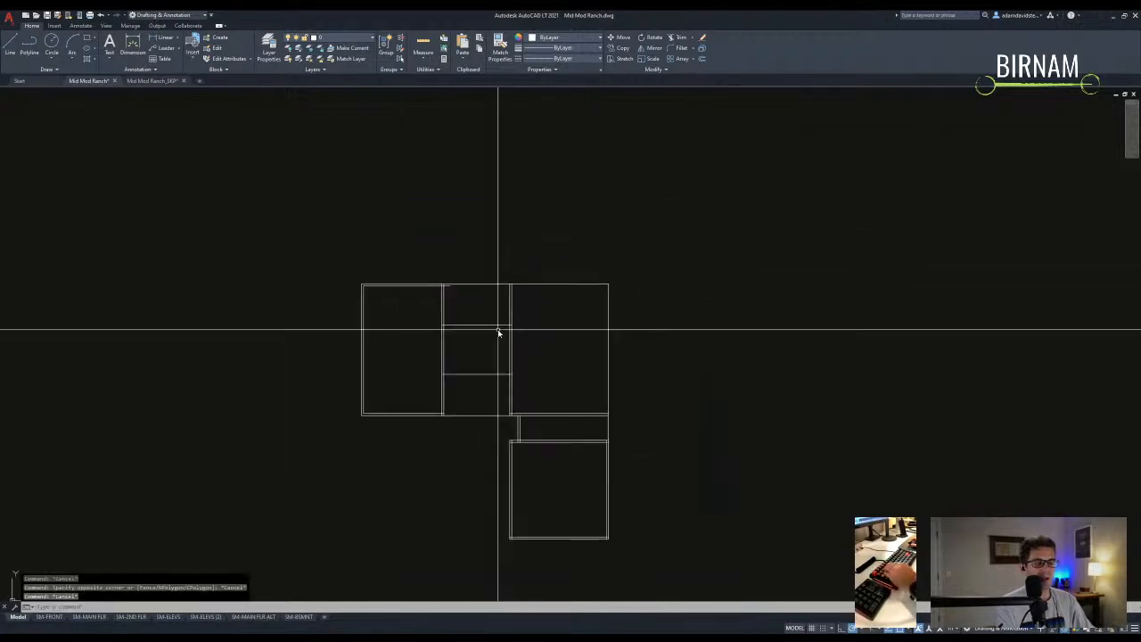
{"action": "left_click", "coordinate": [509, 449]}
{"action": "left_click", "coordinate": [454, 366]}
{"action": "key", "text": "Escape"}
{"action": "key", "text": "Escape"}
- Offset the lower cross line 6" upward to form a double wall
{"action": "type", "text": "ff"}
{"action": "key", "text": "space"}
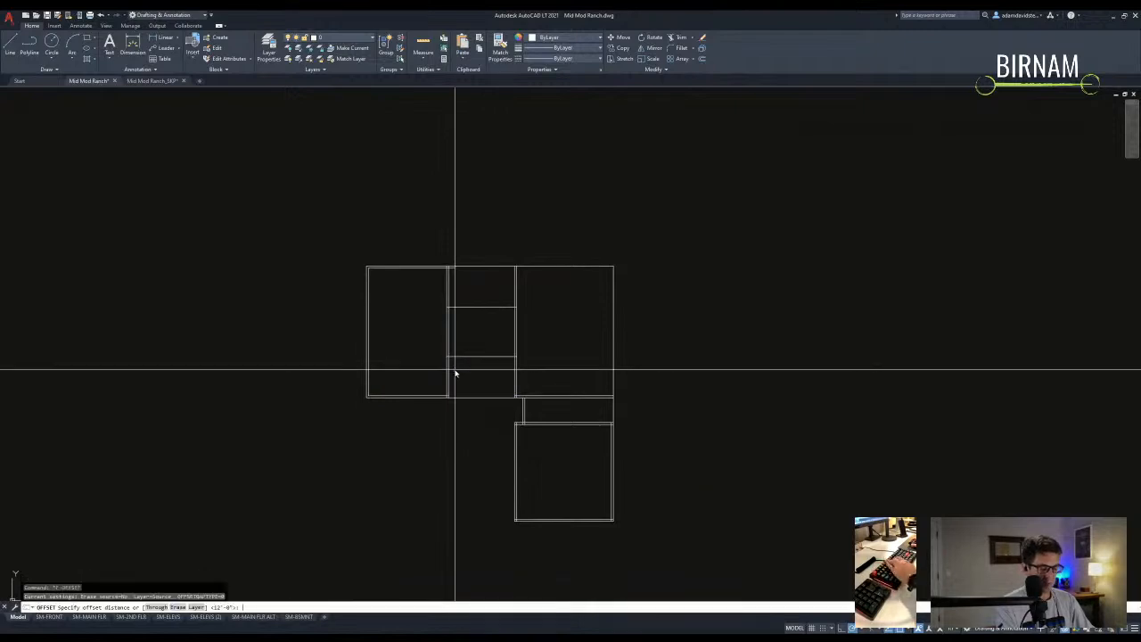
{"action": "type", "text": "6"}
{"action": "key", "text": "space"}
{"action": "left_click", "coordinate": [470, 356]}
{"action": "left_click", "coordinate": [473, 322]}
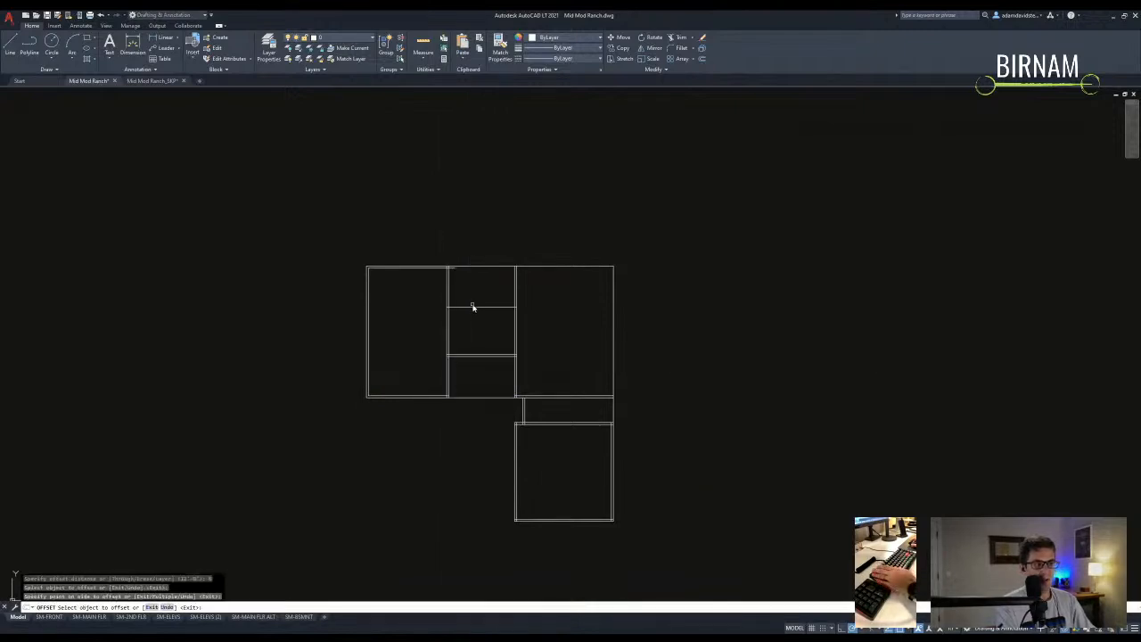
{"action": "key", "text": "Escape"}
- Trim the two middle wall segments between the cross-line cutting edges
{"action": "type", "text": "tr"}
{"action": "key", "text": "space"}
{"action": "scroll", "coordinate": [477, 341], "scroll_direction": "up", "scroll_amount": 5}
{"action": "left_click", "coordinate": [644, 367]}
{"action": "left_click", "coordinate": [412, 209]}
{"action": "key", "text": "space"}
{"action": "scroll", "coordinate": [603, 279], "scroll_direction": "down", "scroll_amount": 1}
{"action": "left_click", "coordinate": [602, 280]}
{"action": "left_click", "coordinate": [361, 267]}
{"action": "key", "text": "Escape"}
{"action": "scroll", "coordinate": [265, 353], "scroll_direction": "down", "scroll_amount": 1}
{"action": "scroll", "coordinate": [441, 343], "scroll_direction": "up", "scroll_amount": 1}
{"action": "scroll", "coordinate": [525, 290], "scroll_direction": "up", "scroll_amount": 1}
{"action": "scroll", "coordinate": [555, 264], "scroll_direction": "down", "scroll_amount": 2}
{"action": "scroll", "coordinate": [550, 254], "scroll_direction": "up", "scroll_amount": 1}
- Stretch the crossing-selected top walls up 24, then undo the result
{"action": "type", "text": "ss"}
{"action": "key", "text": "space"}
{"action": "left_click", "coordinate": [771, 238]}
{"action": "left_click", "coordinate": [196, 152]}
{"action": "key", "text": "space"}
{"action": "left_click", "coordinate": [332, 261]}
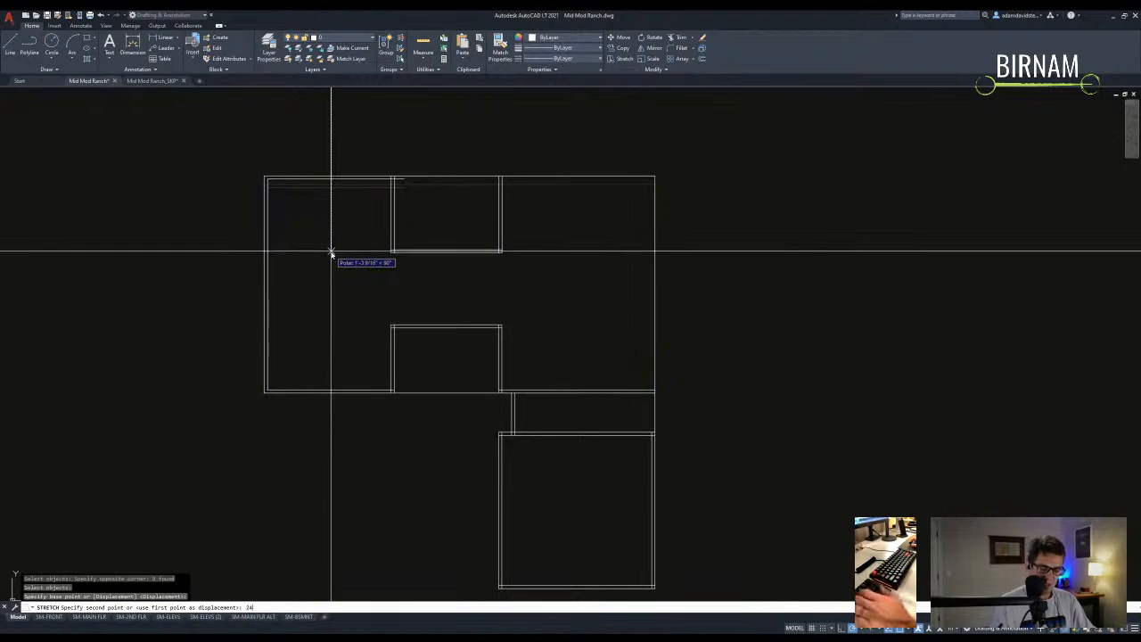
{"action": "type", "text": "24"}
{"action": "key", "text": "Return"}
{"action": "key", "text": "ctrl+z"}
{"action": "key", "text": "Escape"}
{"action": "key", "text": "Escape"}
- Redo the stretch with a wider crossing window, raising the top walls 24 inches
{"action": "left_click", "coordinate": [725, 223]}
{"action": "left_click", "coordinate": [728, 222]}
{"action": "key", "text": "Escape"}
{"action": "key", "text": "Escape"}
{"action": "type", "text": "ss"}
{"action": "key", "text": "space"}
{"action": "left_click", "coordinate": [695, 225]}
{"action": "left_click", "coordinate": [59, 161]}
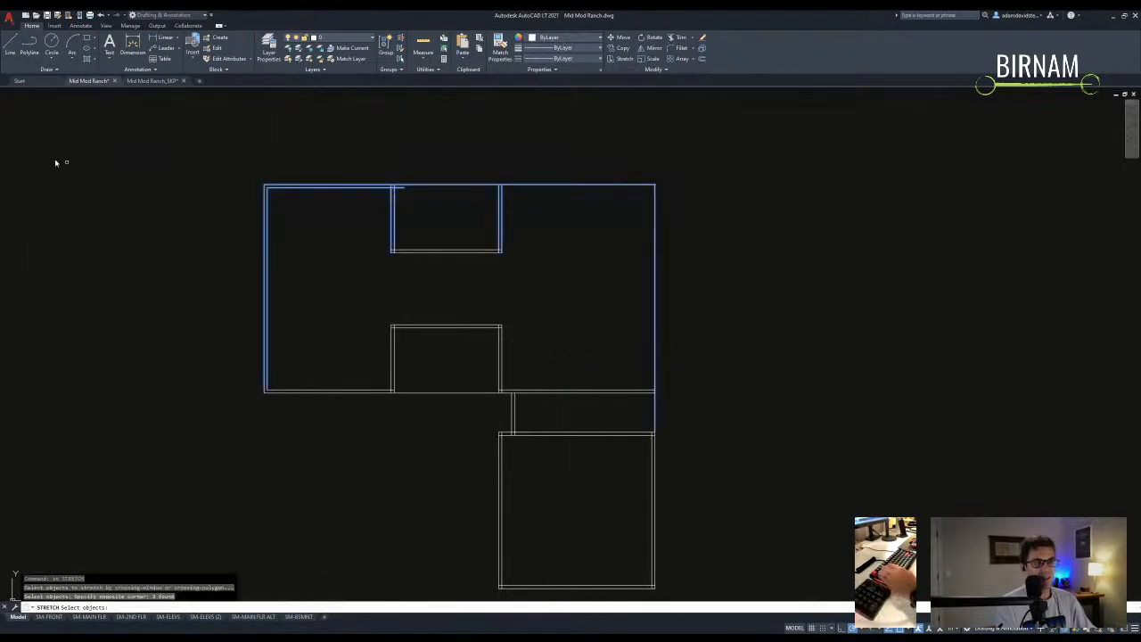
{"action": "key", "text": "space"}
{"action": "left_click", "coordinate": [196, 207]}
{"action": "type", "text": "24"}
{"action": "key", "text": "Return"}
{"action": "key", "text": "Escape"}
{"action": "key", "text": "Escape"}
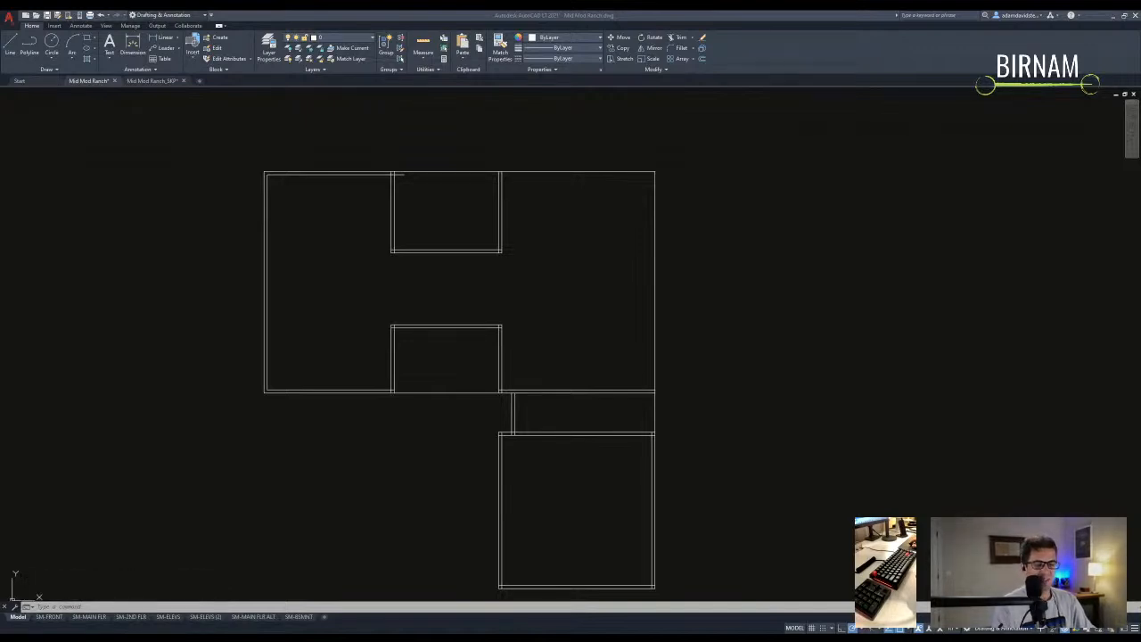
- Offset the top and right walls inward to make them double-line walls
{"action": "left_click", "coordinate": [295, 594]}
{"action": "key", "text": "Escape"}
{"action": "key", "text": "Escape"}
{"action": "key", "text": "Escape"}
{"action": "middle_click_drag", "start_coordinate": [397, 418], "coordinate": [446, 395]}
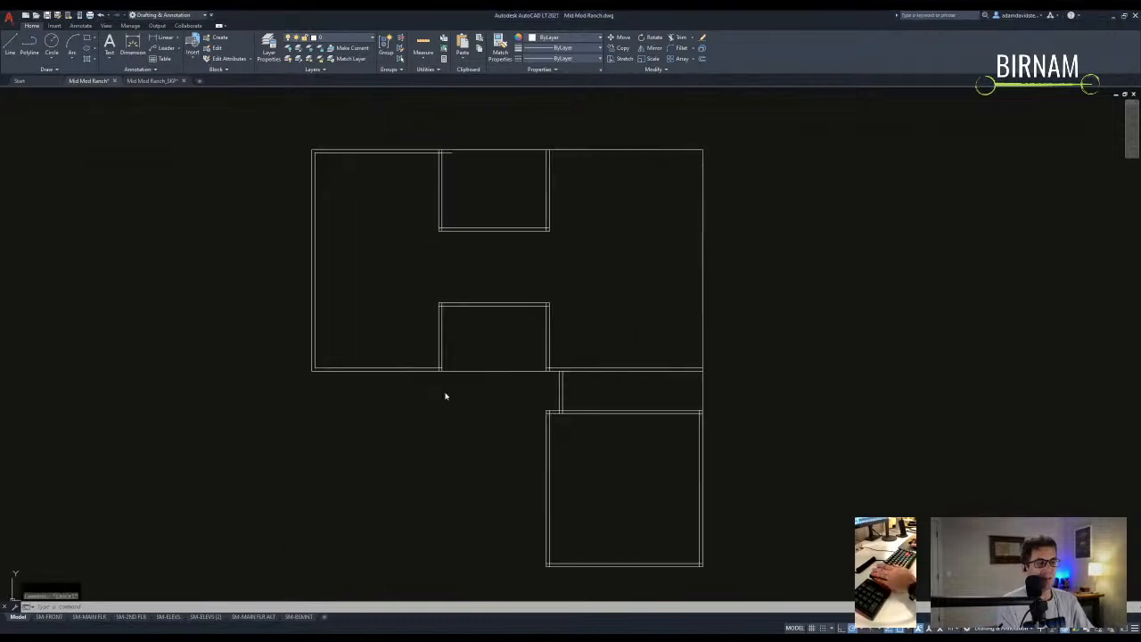
{"action": "middle_click_drag", "start_coordinate": [533, 354], "coordinate": [528, 331]}
{"action": "middle_click_drag", "start_coordinate": [660, 285], "coordinate": [592, 331]}
{"action": "type", "text": "o"}
{"action": "key", "text": "Return"}
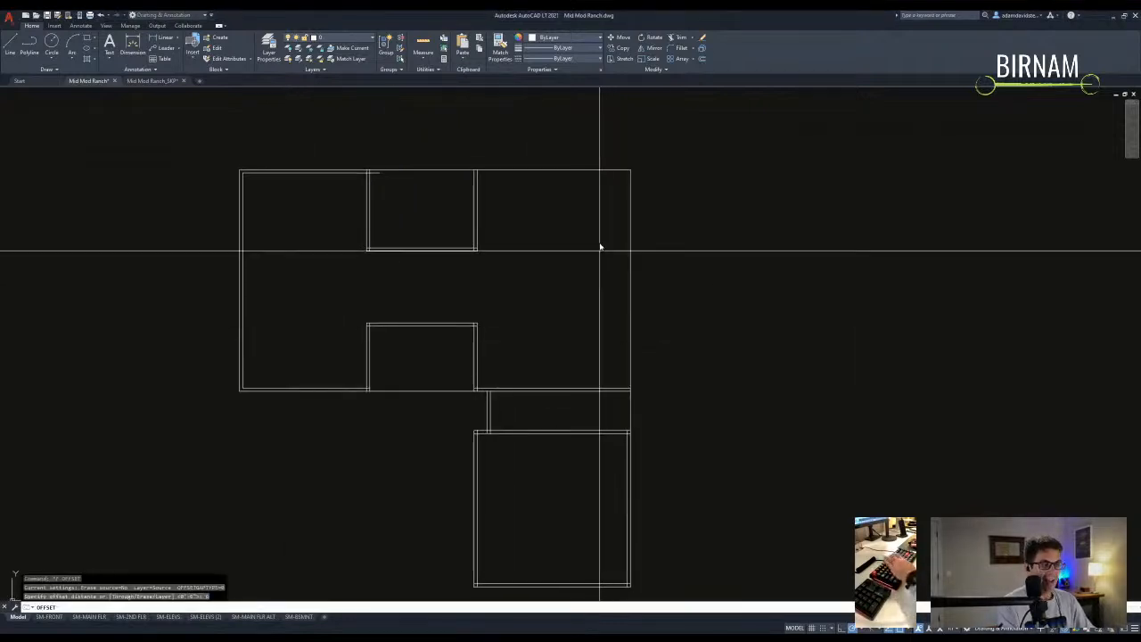
{"action": "left_click", "coordinate": [553, 170]}
{"action": "left_click", "coordinate": [550, 229]}
{"action": "left_click", "coordinate": [632, 261]}
{"action": "left_click", "coordinate": [581, 280]}
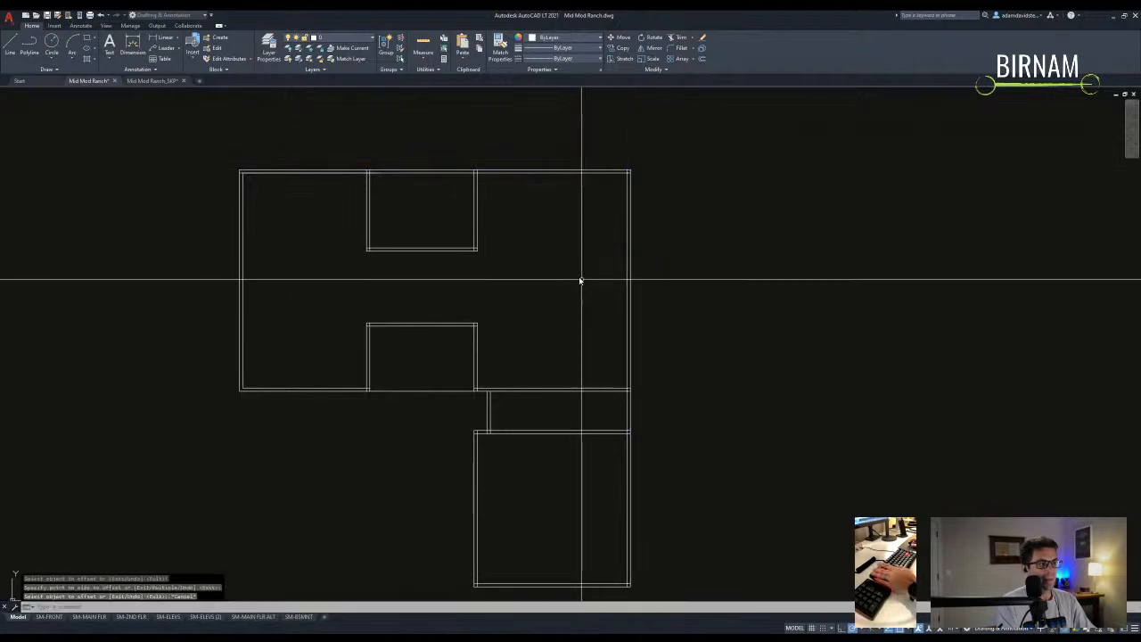
- Fillet the wall lines at radius 0 into the vertical, left and bottom walls
{"action": "key", "text": "Return"}
{"action": "type", "text": "f"}
{"action": "key", "text": "Return"}
{"action": "scroll", "coordinate": [459, 416], "scroll_direction": "up", "scroll_amount": 2}
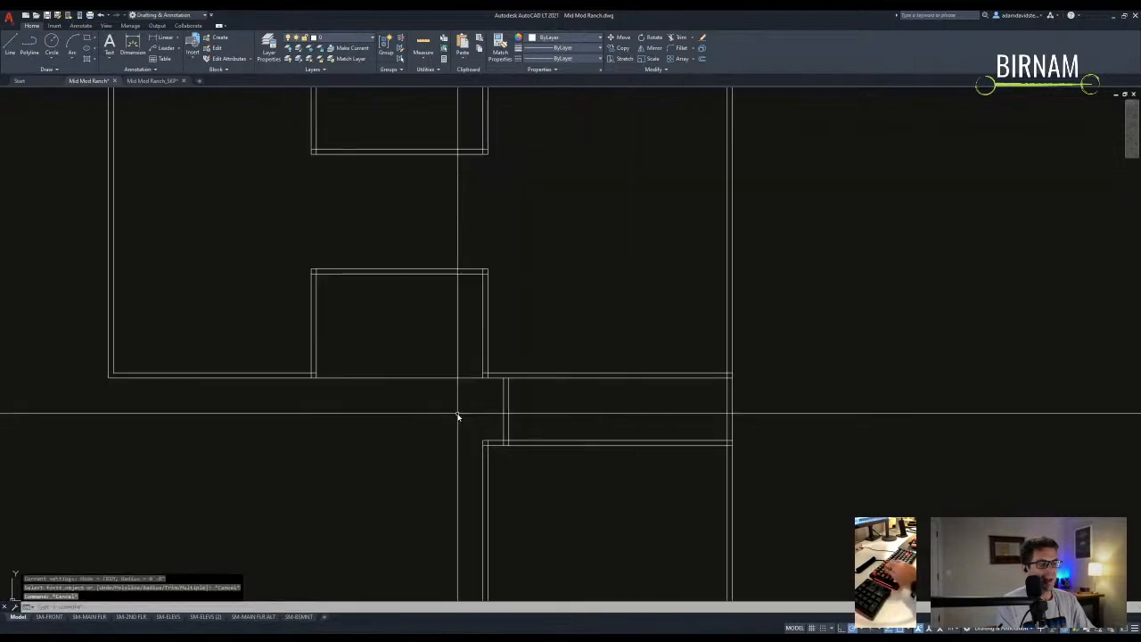
{"action": "left_click", "coordinate": [500, 378]}
{"action": "key", "text": "Return"}
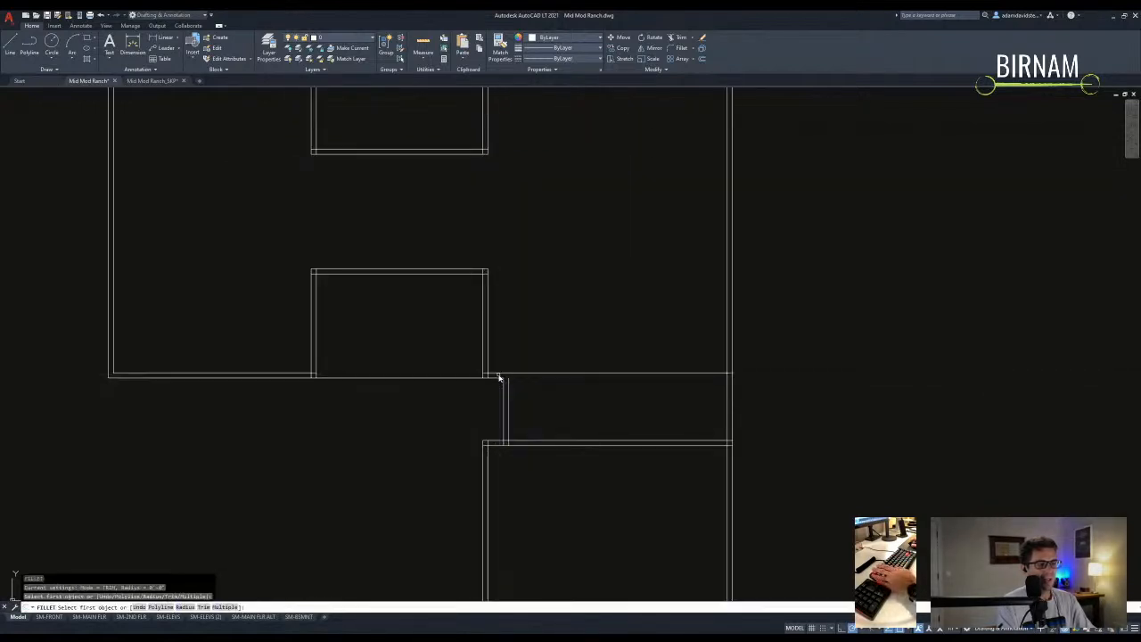
{"action": "left_click", "coordinate": [498, 377]}
{"action": "key", "text": "Return"}
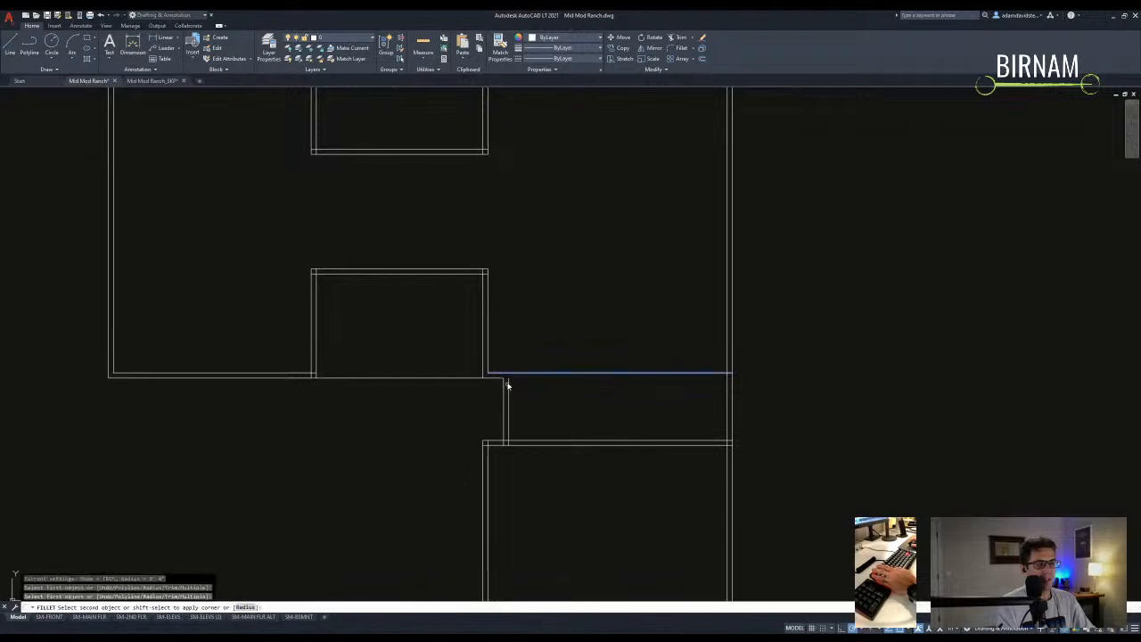
{"action": "left_click", "coordinate": [508, 393]}
{"action": "key", "text": "Return"}
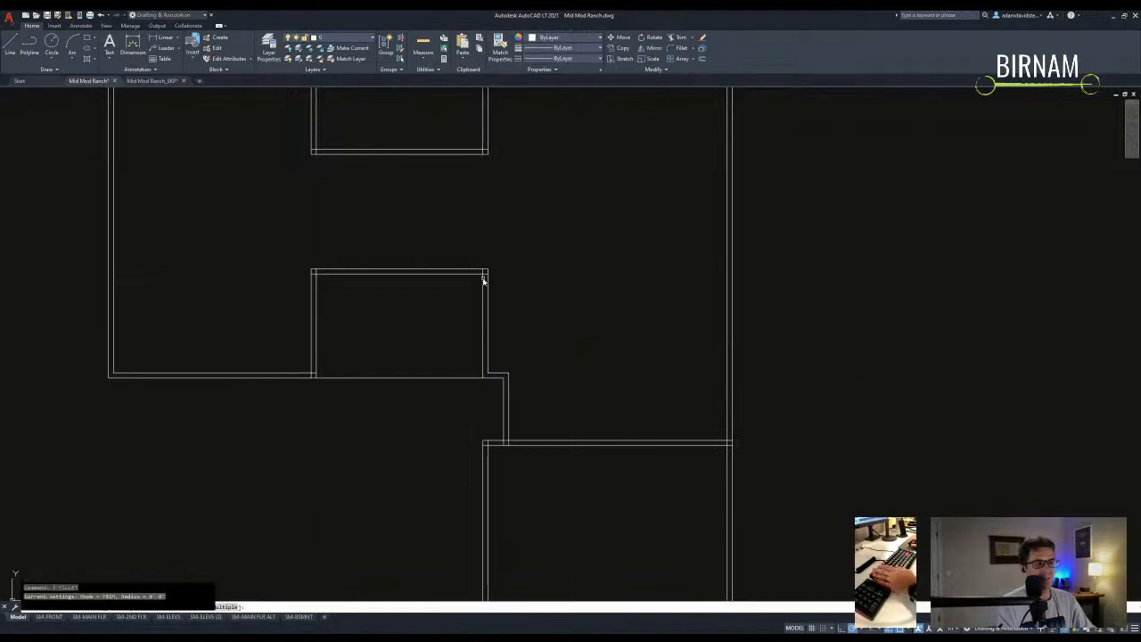
{"action": "left_click", "coordinate": [316, 281]}
{"action": "key", "text": "Return"}
{"action": "left_click", "coordinate": [302, 373]}
{"action": "key", "text": "Return"}
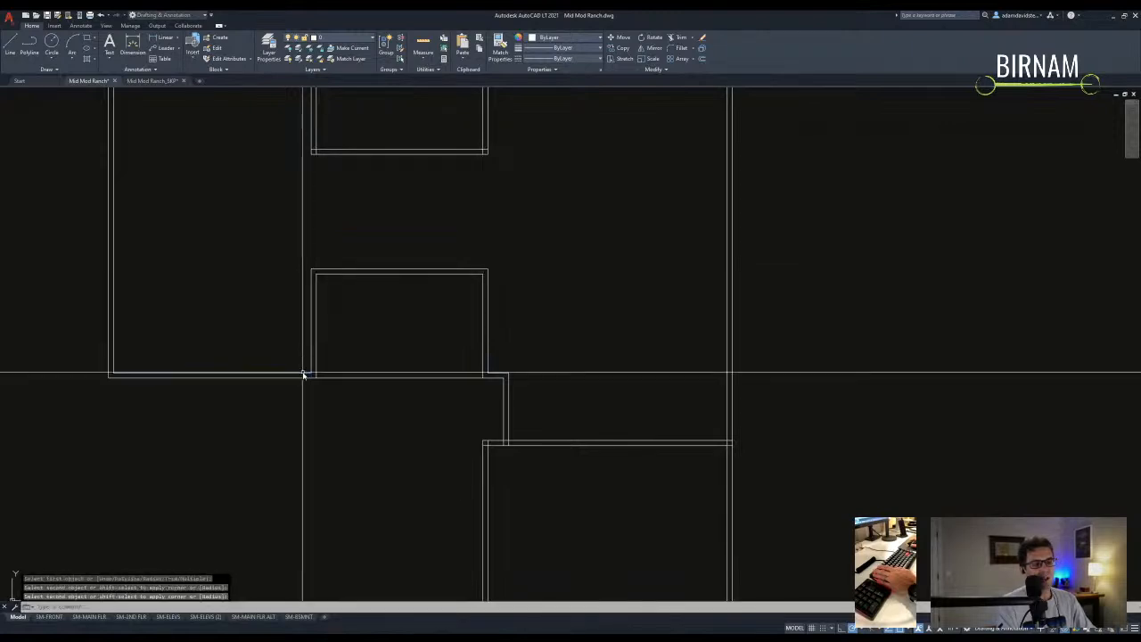
- Fillet the room's left inner and bottom inner wall lines into a clean corner
{"action": "scroll", "coordinate": [348, 300], "scroll_direction": "down", "scroll_amount": 2}
{"action": "scroll", "coordinate": [314, 295], "scroll_direction": "up", "scroll_amount": 2}
{"action": "left_click", "coordinate": [336, 338]}
{"action": "key", "text": "Return"}
{"action": "left_click", "coordinate": [334, 337]}
{"action": "left_click", "coordinate": [483, 305]}
- Pick the top wall lines as trim cutting edges, then cancel and recenter on the right walls
{"action": "type", "text": "tr"}
{"action": "key", "text": "Return"}
{"action": "middle_click_drag", "start_coordinate": [511, 214], "coordinate": [522, 270]}
{"action": "scroll", "coordinate": [344, 299], "scroll_direction": "up", "scroll_amount": 1}
{"action": "left_click", "coordinate": [343, 300]}
{"action": "left_click", "coordinate": [333, 209]}
{"action": "key", "text": "Escape"}
{"action": "key", "text": "Escape"}
{"action": "middle_click_drag", "start_coordinate": [380, 326], "coordinate": [387, 333]}
{"action": "scroll", "coordinate": [380, 331], "scroll_direction": "down", "scroll_amount": 1}
{"action": "middle_click_drag", "start_coordinate": [296, 317], "coordinate": [358, 310]}
{"action": "key", "text": "Escape"}
{"action": "scroll", "coordinate": [358, 314], "scroll_direction": "up", "scroll_amount": 1}
- Window-select the top wall lines as cutting edges for trimming the overlaps
{"action": "type", "text": "tr"}
{"action": "key", "text": "Return"}
{"action": "left_click", "coordinate": [439, 280]}
{"action": "left_click", "coordinate": [438, 265]}
{"action": "scroll", "coordinate": [433, 257], "scroll_direction": "up", "scroll_amount": 2}
{"action": "scroll", "coordinate": [433, 258], "scroll_direction": "down", "scroll_amount": 1}
{"action": "scroll", "coordinate": [445, 341], "scroll_direction": "down", "scroll_amount": 2}
{"action": "key", "text": "Escape"}
- Erase the leftover overlapping line at the inner corner
{"action": "key", "text": "Escape"}
{"action": "key", "text": "Escape"}
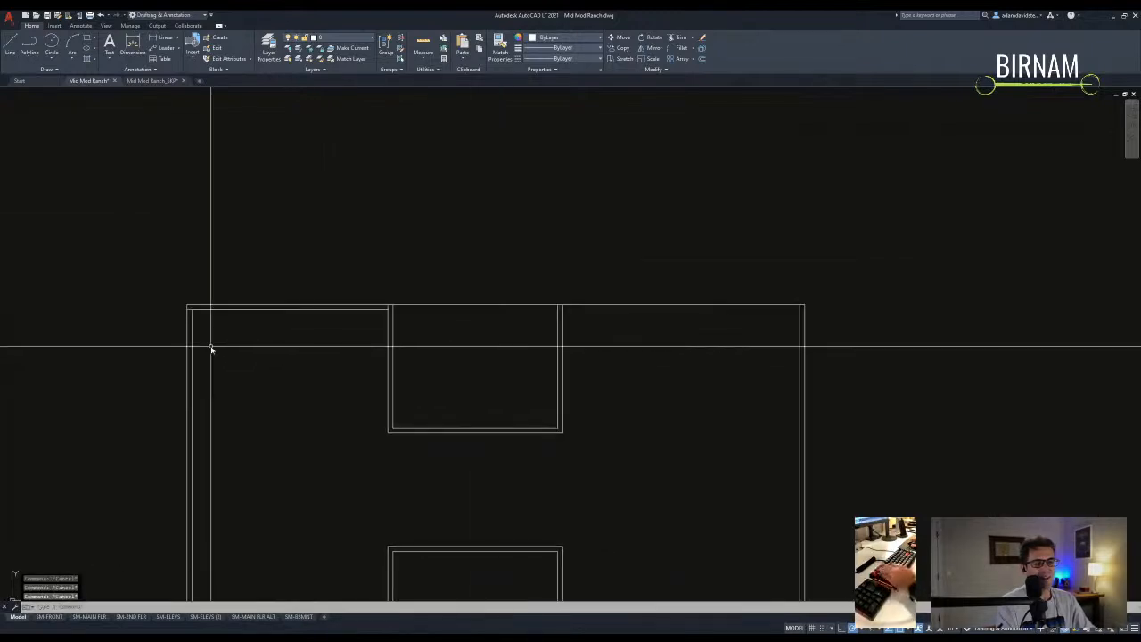
{"action": "scroll", "coordinate": [149, 331], "scroll_direction": "up", "scroll_amount": 4}
{"action": "left_click", "coordinate": [36, 315]}
{"action": "key", "text": "Escape"}
{"action": "key", "text": "Escape"}
{"action": "left_click", "coordinate": [50, 304]}
{"action": "type", "text": "e"}
{"action": "key", "text": "space"}
- Trim the excess wall segment against the four selected wall lines
{"action": "key", "text": "Escape"}
{"action": "key", "text": "Escape"}
{"action": "scroll", "coordinate": [154, 365], "scroll_direction": "down", "scroll_amount": 4}
{"action": "scroll", "coordinate": [407, 397], "scroll_direction": "up", "scroll_amount": 1}
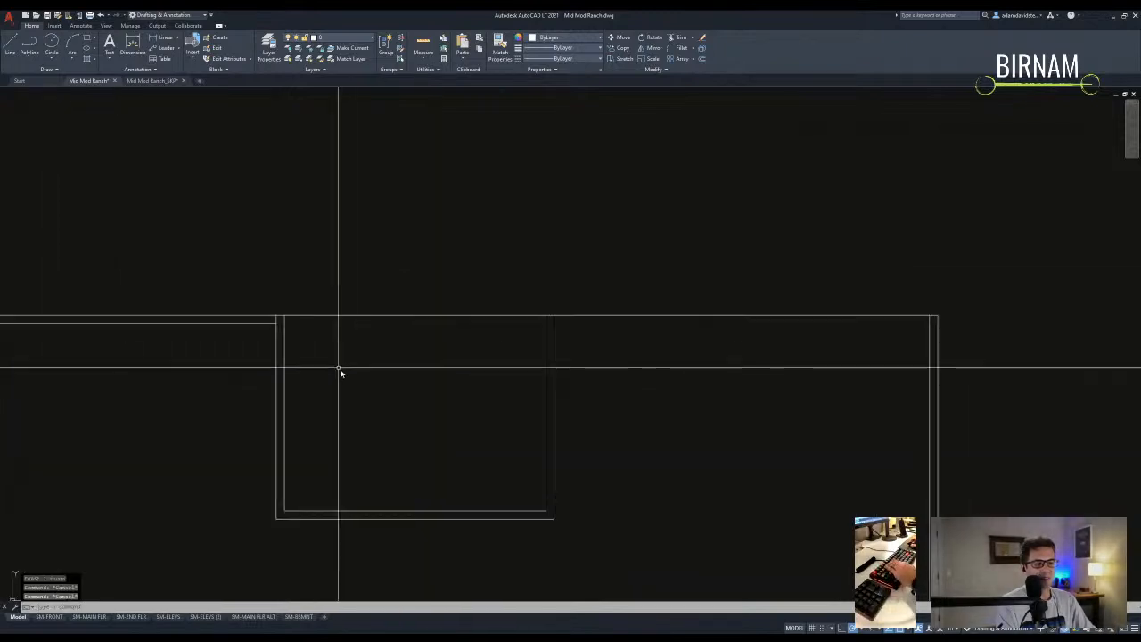
{"action": "type", "text": "tr"}
{"action": "left_click", "coordinate": [307, 354]}
{"action": "left_click", "coordinate": [269, 309]}
{"action": "key", "text": "space"}
{"action": "scroll", "coordinate": [277, 319], "scroll_direction": "up", "scroll_amount": 1}
{"action": "left_click", "coordinate": [277, 318]}
{"action": "left_click", "coordinate": [278, 321]}
{"action": "key", "text": "Escape"}
{"action": "key", "text": "Escape"}
{"action": "scroll", "coordinate": [484, 412], "scroll_direction": "down", "scroll_amount": 2}
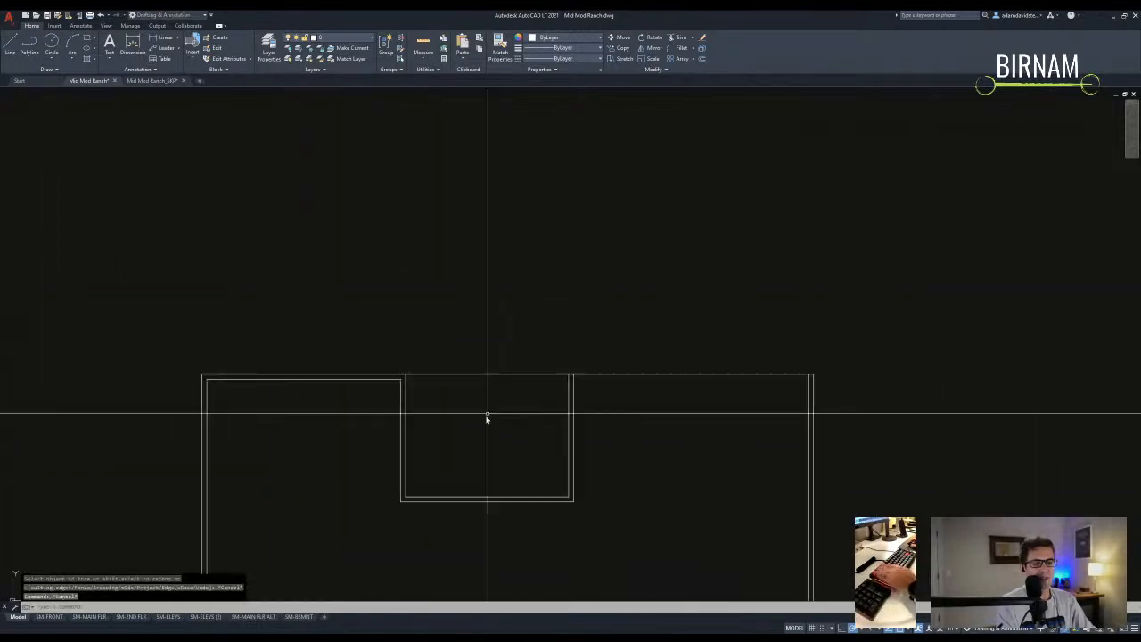
{"action": "middle_click_drag", "start_coordinate": [487, 412], "coordinate": [403, 379]}
- Draw a short closing line at the top wall corner
{"action": "type", "text": "a"}
{"action": "left_click", "coordinate": [317, 344]}
{"action": "left_click", "coordinate": [322, 342]}
{"action": "key", "text": "space"}
{"action": "type", "text": "a"}
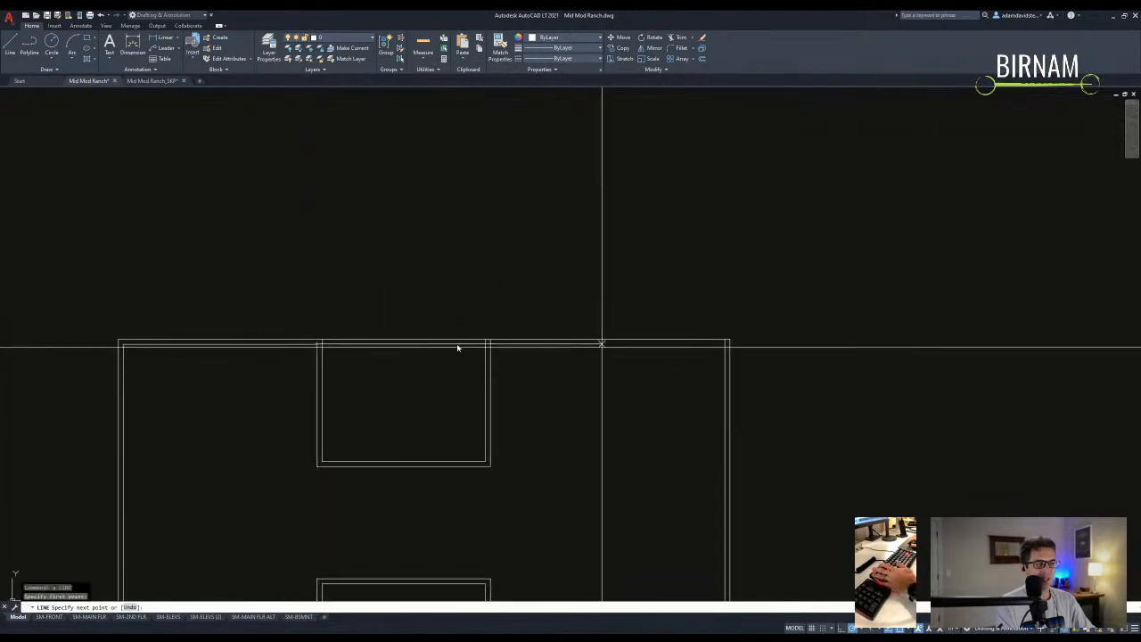
{"action": "key", "text": "Escape"}
{"action": "type", "text": "f"}
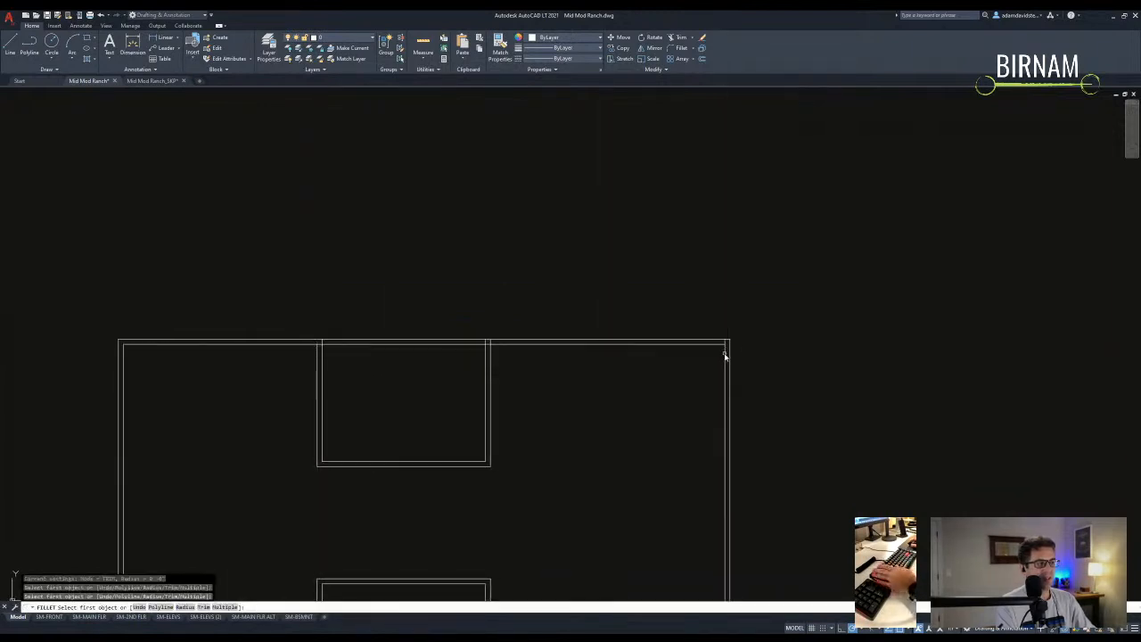
{"action": "key", "text": "Escape"}
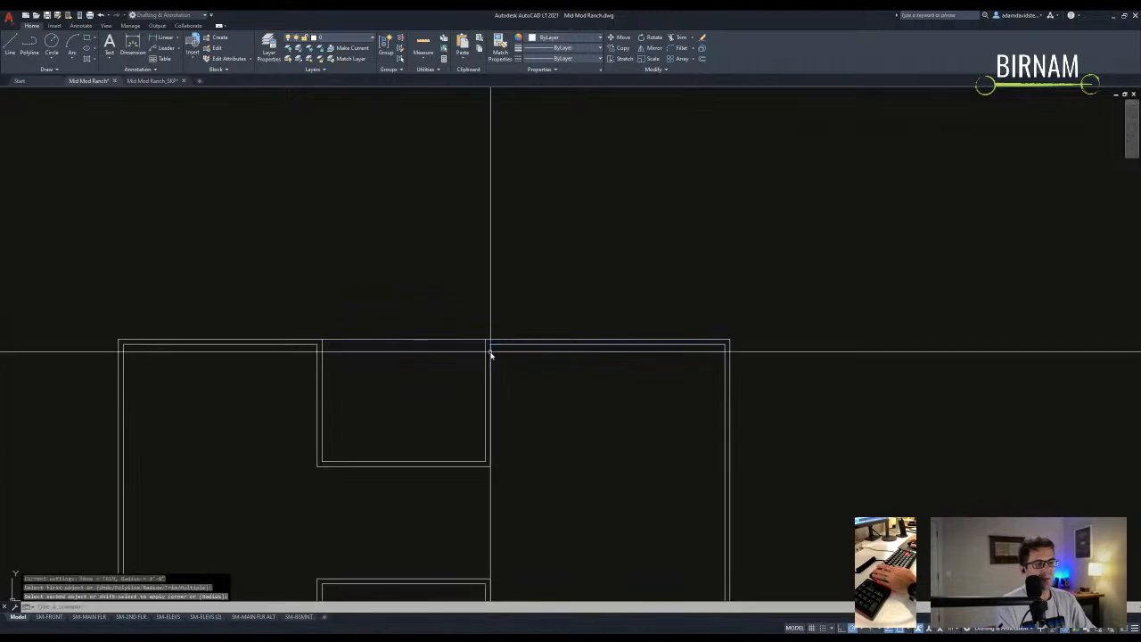
{"action": "scroll", "coordinate": [562, 415], "scroll_direction": "down", "scroll_amount": 2}
{"action": "mouse_move", "coordinate": [563, 416]}
{"action": "middle_mouse_down"}
{"action": "mouse_move", "coordinate": [461, 398]}
{"action": "mouse_move", "coordinate": [509, 390]}
{"action": "mouse_move", "coordinate": [517, 375]}
{"action": "middle_mouse_up"}
{"action": "key", "text": "Escape"}
{"action": "key", "text": "Escape"}
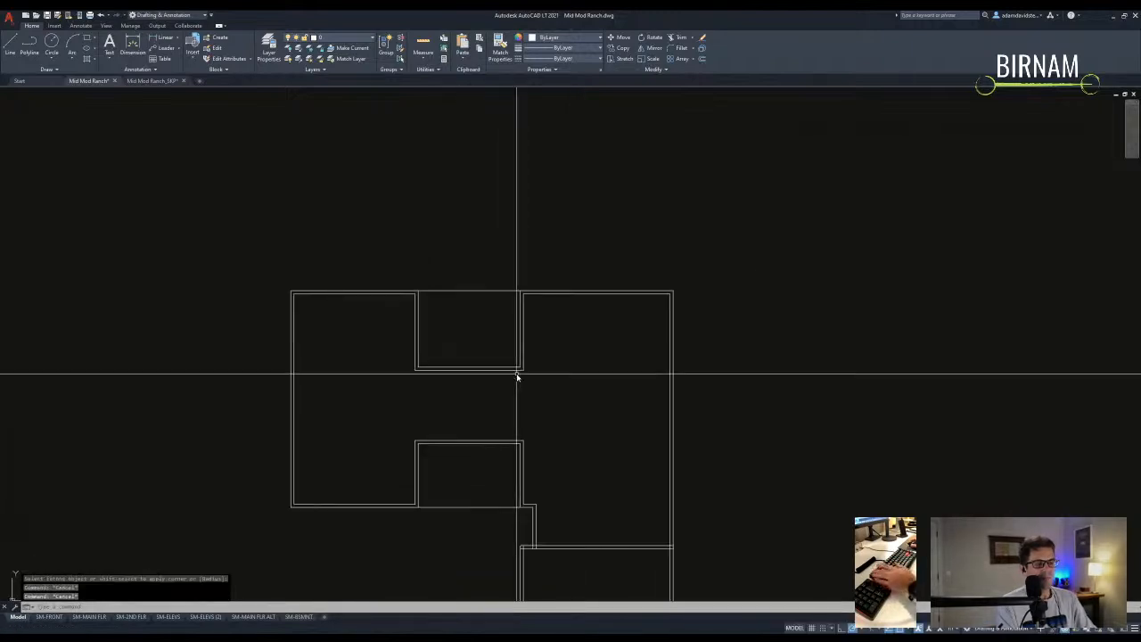
{"action": "mouse_move", "coordinate": [562, 421]}
{"action": "middle_mouse_down"}
{"action": "mouse_move", "coordinate": [562, 377]}
{"action": "mouse_move", "coordinate": [548, 382]}
{"action": "middle_mouse_up"}
- Draw a short marker line on the lower middle room's top wall and copy it
{"action": "scroll", "coordinate": [487, 364], "scroll_direction": "up", "scroll_amount": 2}
{"action": "type", "text": "l"}
{"action": "key", "text": "Return"}
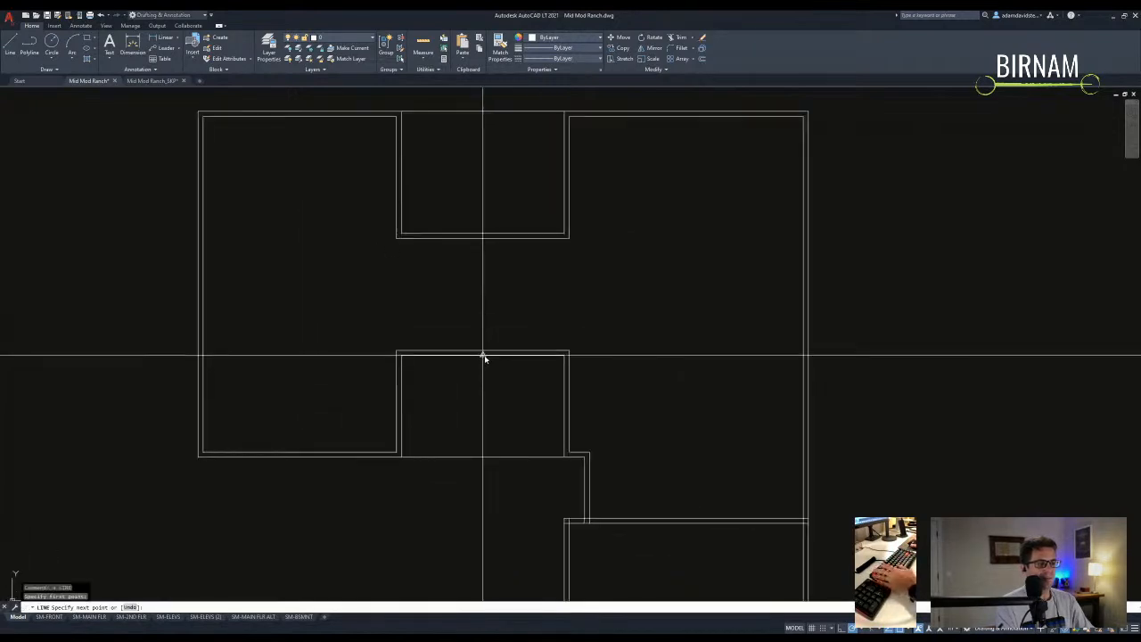
{"action": "left_click", "coordinate": [482, 353]}
{"action": "key", "text": "Escape"}
{"action": "left_click", "coordinate": [482, 353]}
{"action": "type", "text": "co"}
{"action": "key", "text": "Return"}
{"action": "left_click", "coordinate": [500, 331]}
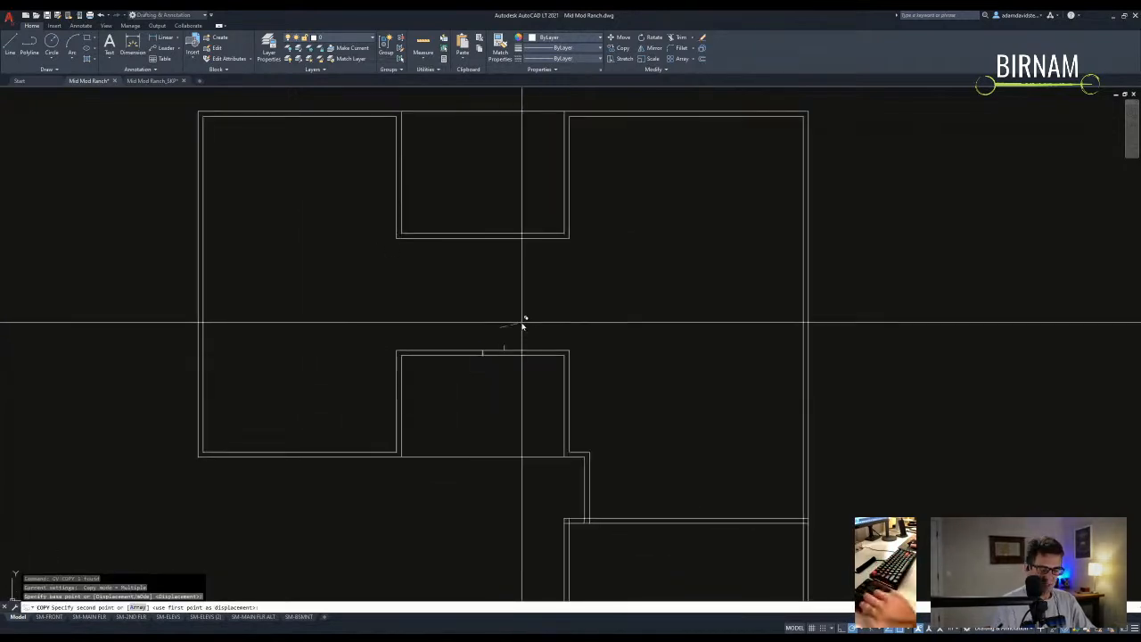
{"action": "type", "text": "u"}
{"action": "key", "text": "Return"}
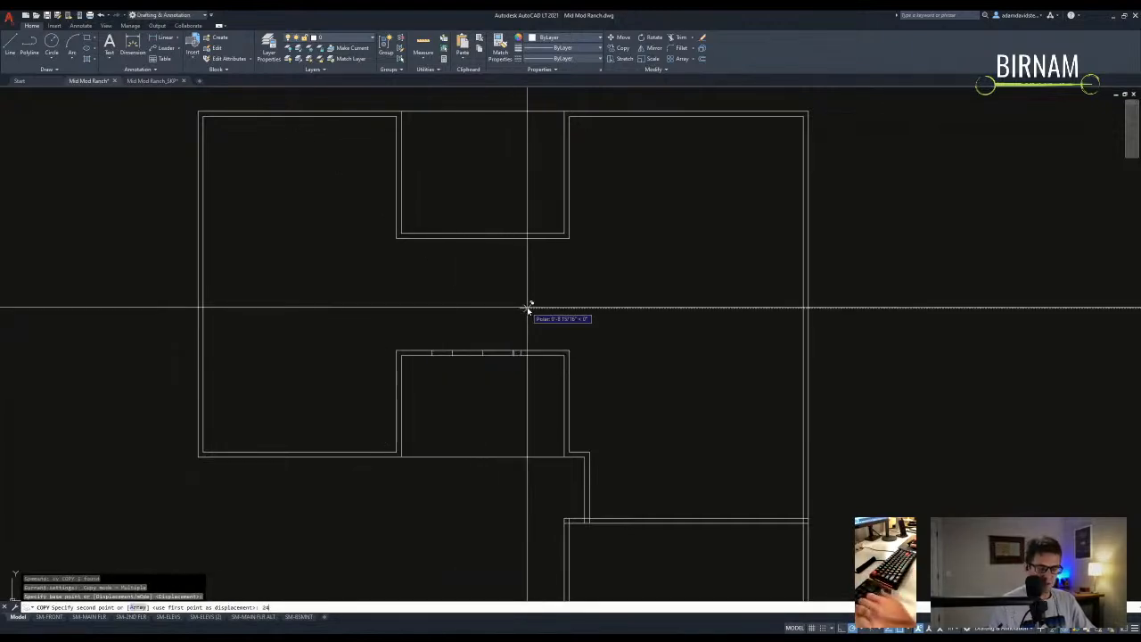
{"action": "key", "text": "Return"}
- Trim openings out of the lower room's top wall between the marks
{"action": "type", "text": "tr"}
{"action": "key", "text": "Return"}
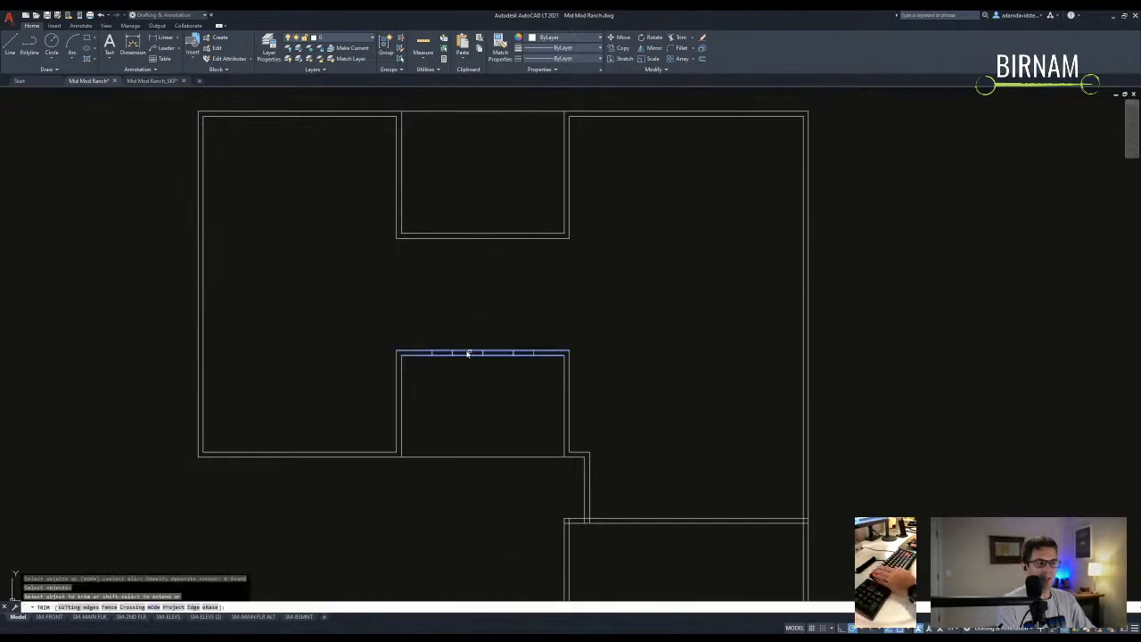
{"action": "scroll", "coordinate": [464, 351], "scroll_direction": "up", "scroll_amount": 4}
{"action": "left_click", "coordinate": [470, 349]}
{"action": "left_click", "coordinate": [500, 365]}
{"action": "scroll", "coordinate": [552, 374], "scroll_direction": "down", "scroll_amount": 2}
{"action": "left_click", "coordinate": [570, 360]}
{"action": "left_click", "coordinate": [544, 367]}
{"action": "scroll", "coordinate": [543, 366], "scroll_direction": "down", "scroll_amount": 3}
{"action": "key", "text": "Escape"}
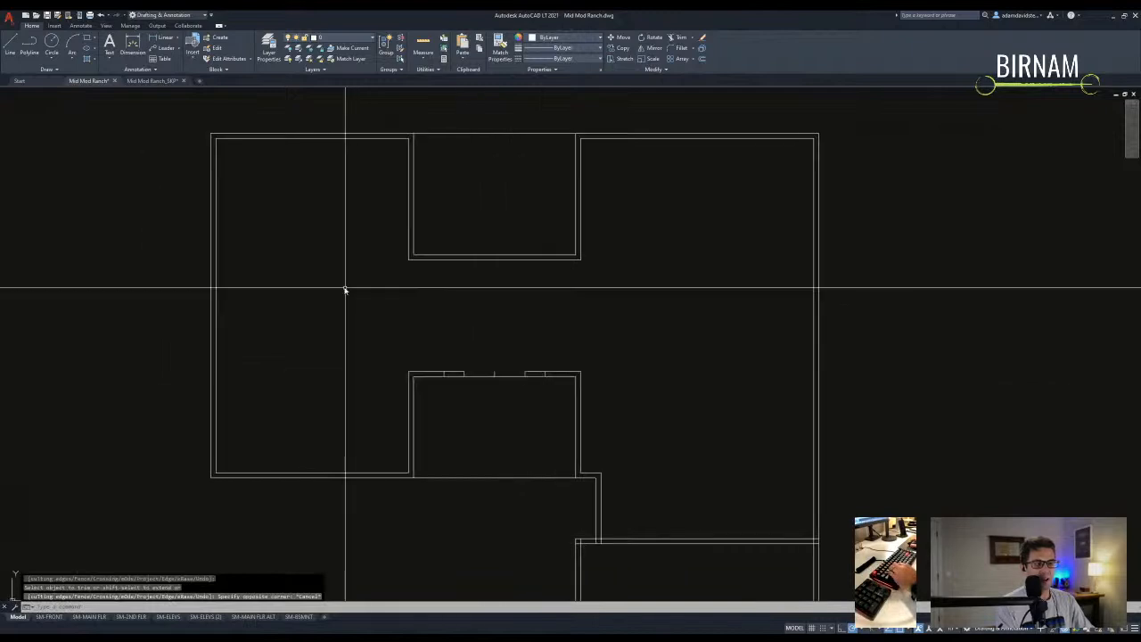
- Draw a vertical line from the lower room's corner up to close the corridor wall
{"action": "type", "text": "l"}
{"action": "key", "text": "Return"}
{"action": "left_click", "coordinate": [429, 366]}
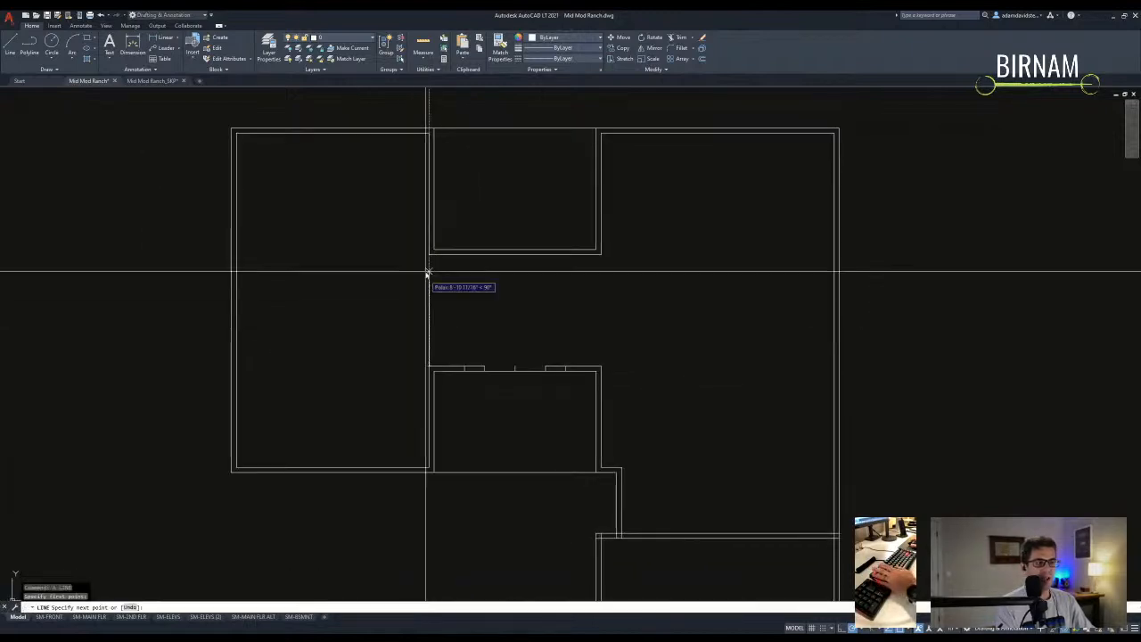
{"action": "left_click", "coordinate": [429, 255]}
{"action": "key", "text": "Return"}
{"action": "left_click", "coordinate": [433, 273]}
{"action": "type", "text": "co"}
{"action": "key", "text": "Return"}
{"action": "left_click", "coordinate": [429, 291]}
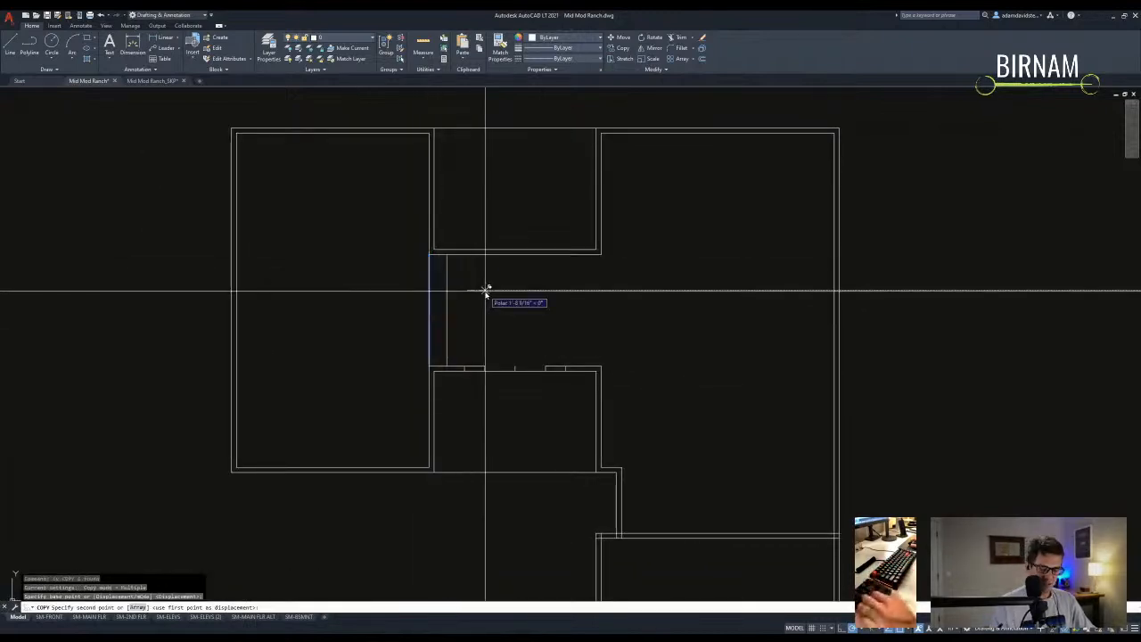
{"action": "key", "text": "Escape"}
{"action": "key", "text": "Escape"}
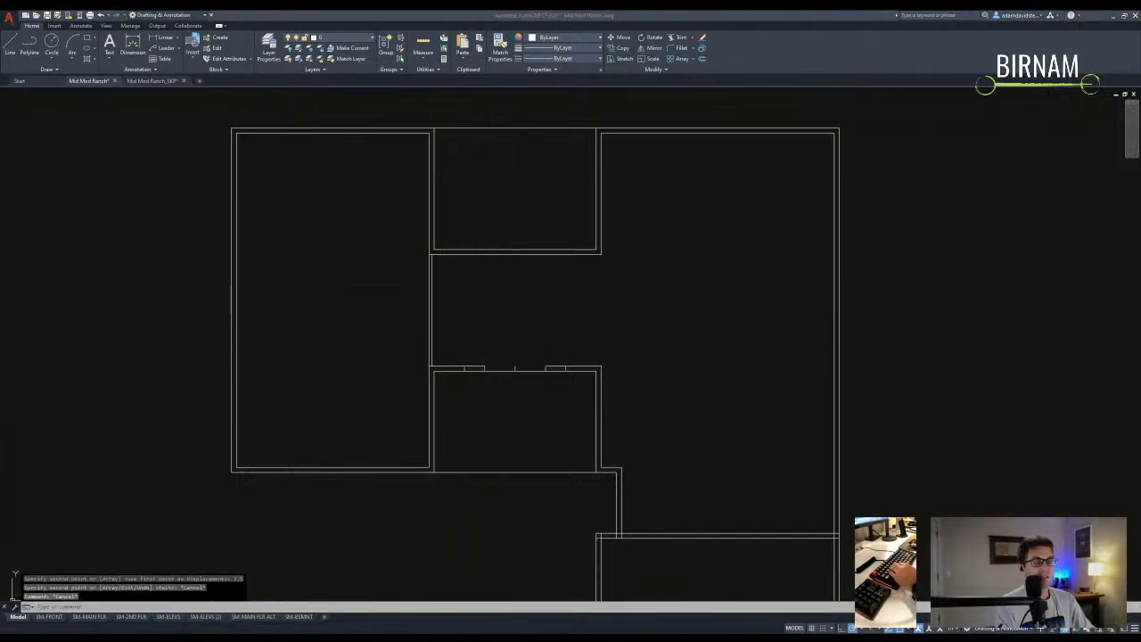
{"action": "key", "text": "Escape"}
{"action": "key", "text": "Escape"}
- Offset the corridor wall into the large left room as a short partition
{"action": "mouse_move", "coordinate": [382, 425]}
{"action": "middle_mouse_down"}
{"action": "mouse_move", "coordinate": [461, 377]}
{"action": "mouse_move", "coordinate": [507, 400]}
{"action": "mouse_move", "coordinate": [498, 342]}
{"action": "middle_mouse_up"}
{"action": "type", "text": "o"}
{"action": "key", "text": "Return"}
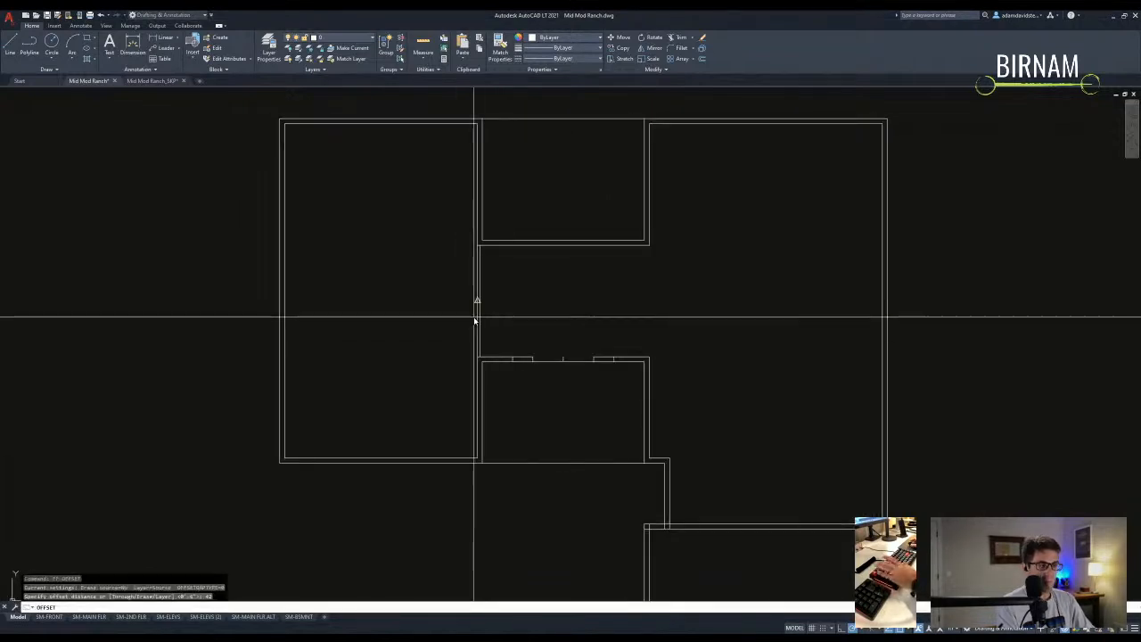
{"action": "left_click", "coordinate": [479, 313]}
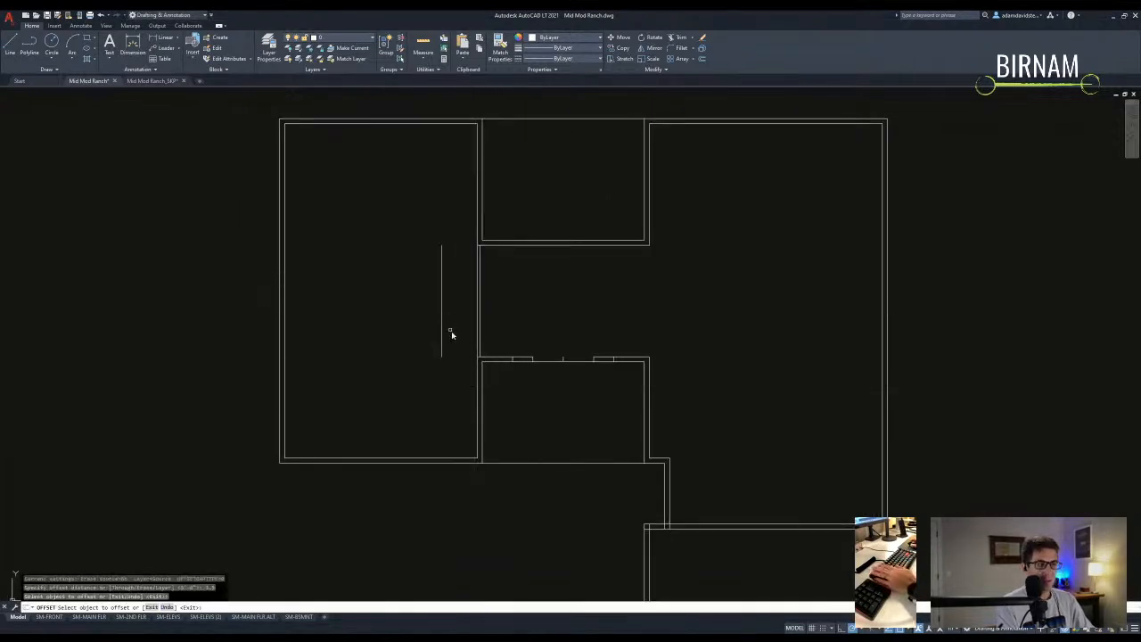
{"action": "left_click", "coordinate": [441, 321]}
{"action": "key", "text": "Escape"}
- Select six wall lines as trim cutting edges around the upper plan
{"action": "scroll", "coordinate": [484, 413], "scroll_direction": "down", "scroll_amount": 3}
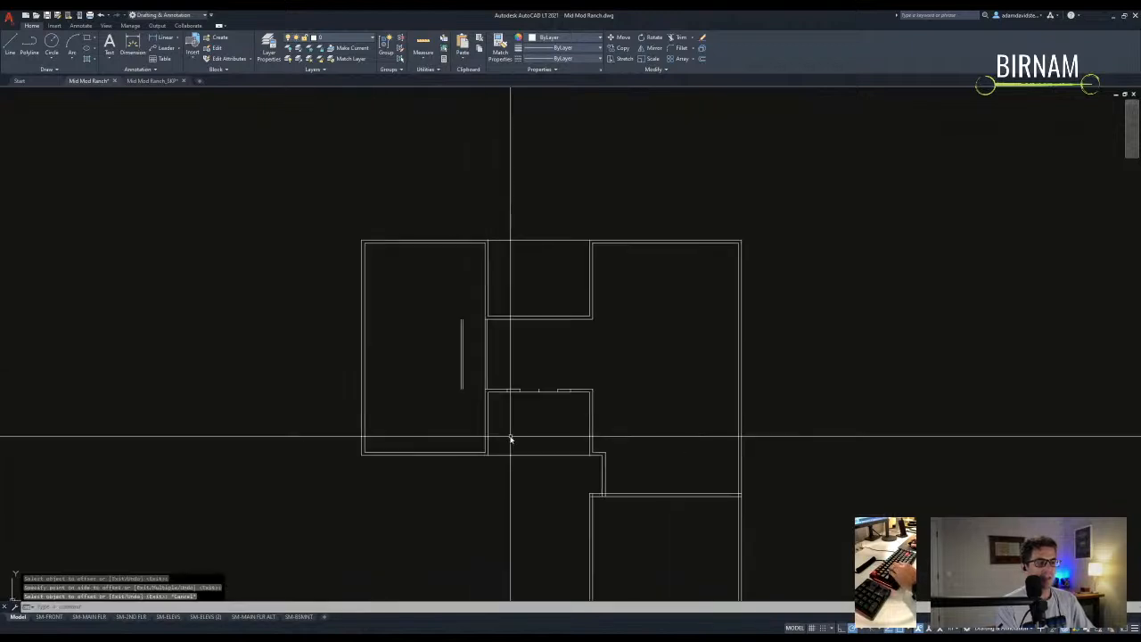
{"action": "middle_click_drag", "start_coordinate": [529, 484], "coordinate": [523, 419]}
{"action": "scroll", "coordinate": [560, 420], "scroll_direction": "up", "scroll_amount": 4}
{"action": "type", "text": "tr"}
{"action": "key", "text": "Return"}
{"action": "left_click", "coordinate": [621, 412]}
{"action": "left_click", "coordinate": [469, 331]}
{"action": "key", "text": "Return"}
{"action": "scroll", "coordinate": [576, 375], "scroll_direction": "up", "scroll_amount": 10}
{"action": "left_click", "coordinate": [660, 351]}
{"action": "key", "text": "Escape"}
{"action": "middle_click_drag", "start_coordinate": [659, 351], "coordinate": [555, 357]}
{"action": "scroll", "coordinate": [453, 379], "scroll_direction": "down", "scroll_amount": 4}
- Trim the extra corner lines at the wall junctions near the lower rooms
{"action": "key", "text": "Return"}
{"action": "left_click", "coordinate": [369, 446]}
{"action": "left_click", "coordinate": [348, 422]}
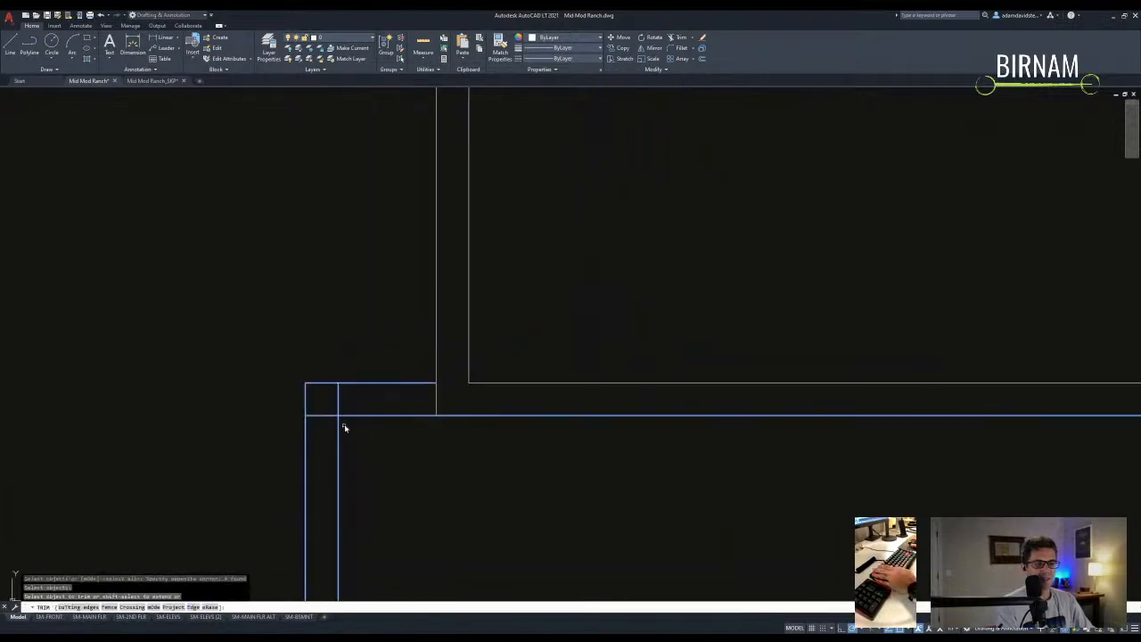
{"action": "left_click", "coordinate": [357, 445]}
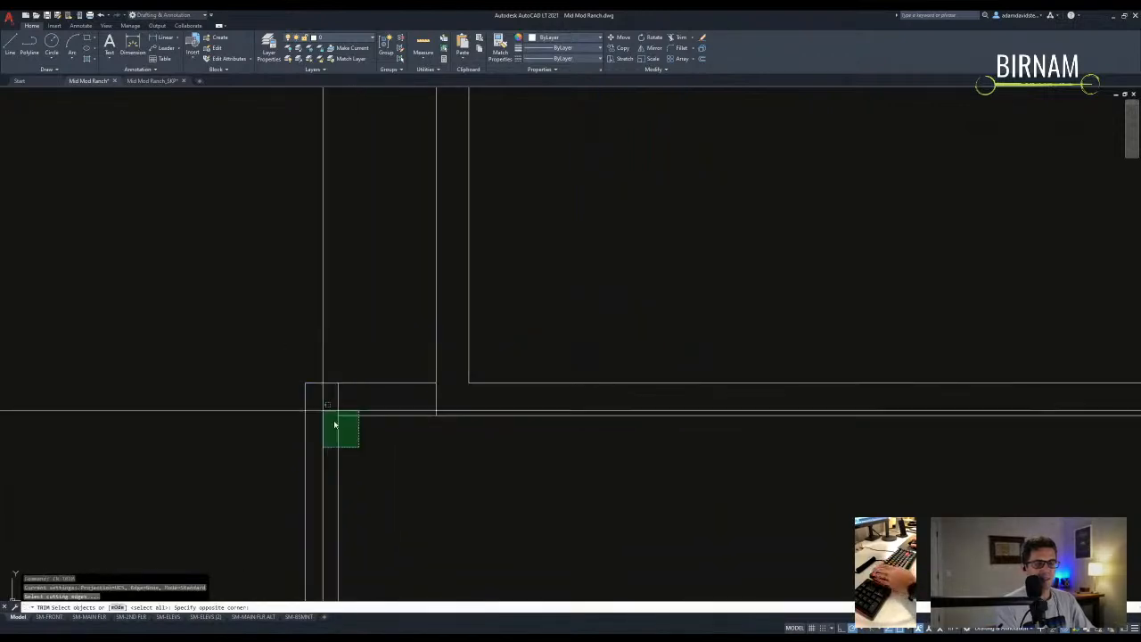
{"action": "key", "text": "Escape"}
{"action": "type", "text": "t"}
{"action": "key", "text": "Return"}
{"action": "scroll", "coordinate": [579, 446], "scroll_direction": "down", "scroll_amount": 3}
{"action": "left_click", "coordinate": [683, 441]}
{"action": "left_click", "coordinate": [520, 388]}
{"action": "key", "text": "Return"}
{"action": "key", "text": "Escape"}
{"action": "key", "text": "Escape"}
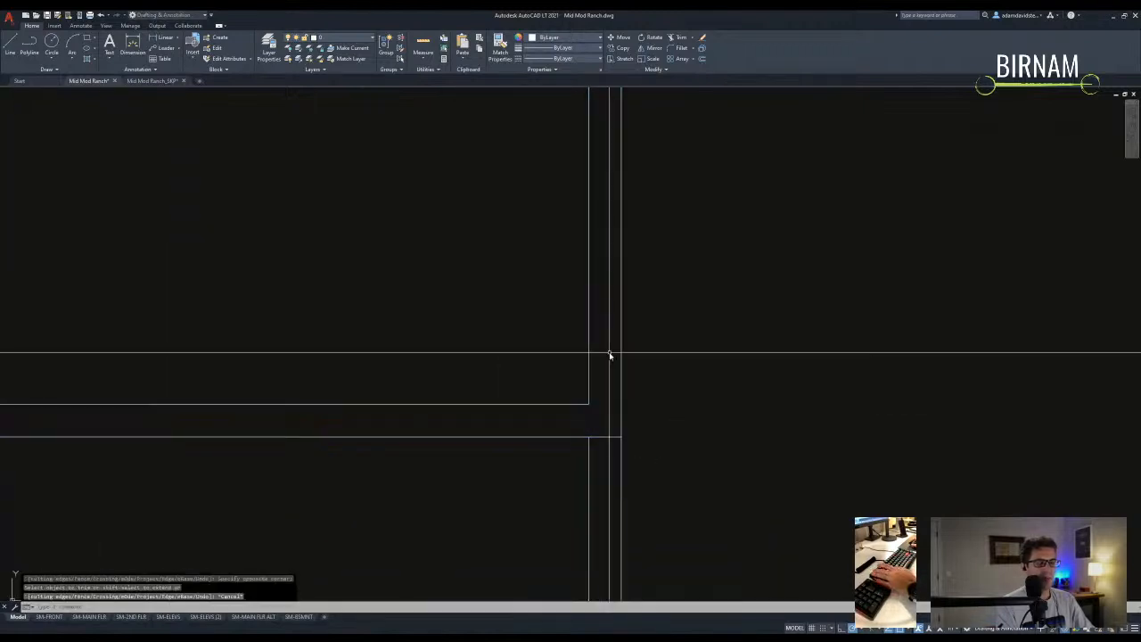
{"action": "scroll", "coordinate": [596, 395], "scroll_direction": "down", "scroll_amount": 5}
{"action": "scroll", "coordinate": [529, 382], "scroll_direction": "up", "scroll_amount": 3}
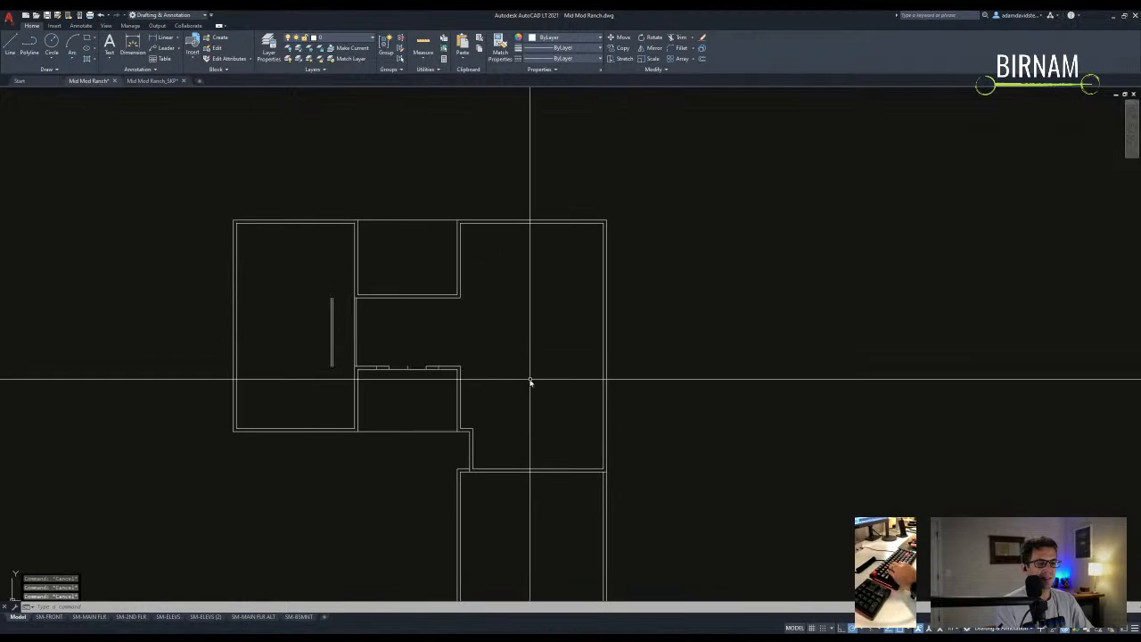
{"action": "scroll", "coordinate": [486, 443], "scroll_direction": "up", "scroll_amount": 2}
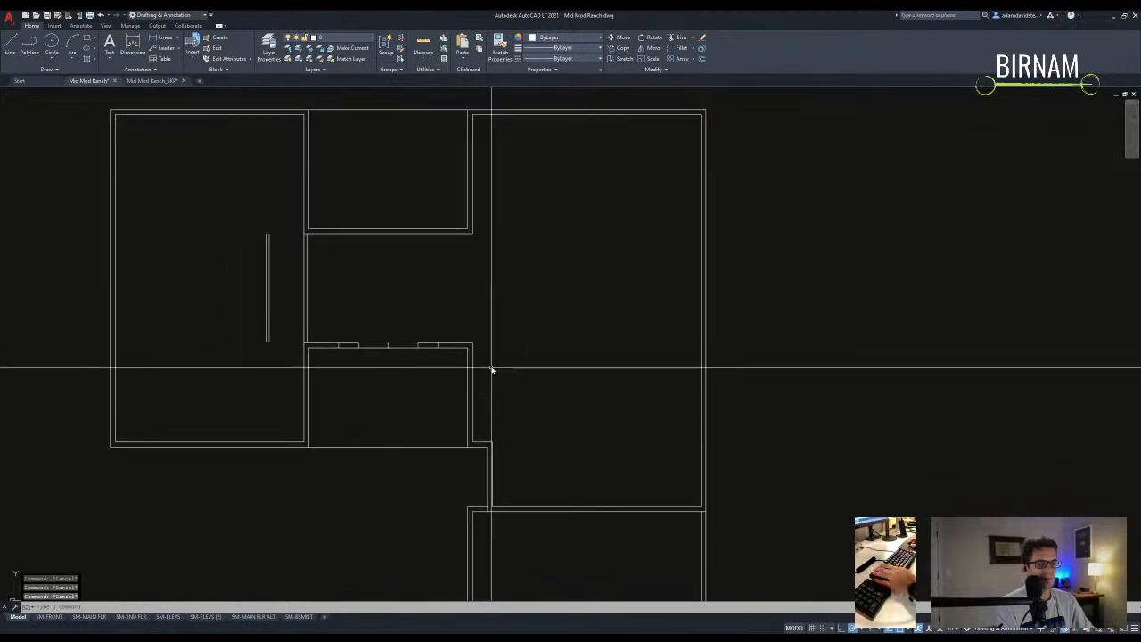
{"action": "scroll", "coordinate": [491, 369], "scroll_direction": "down", "scroll_amount": 3}
{"action": "scroll", "coordinate": [513, 357], "scroll_direction": "up", "scroll_amount": 3}
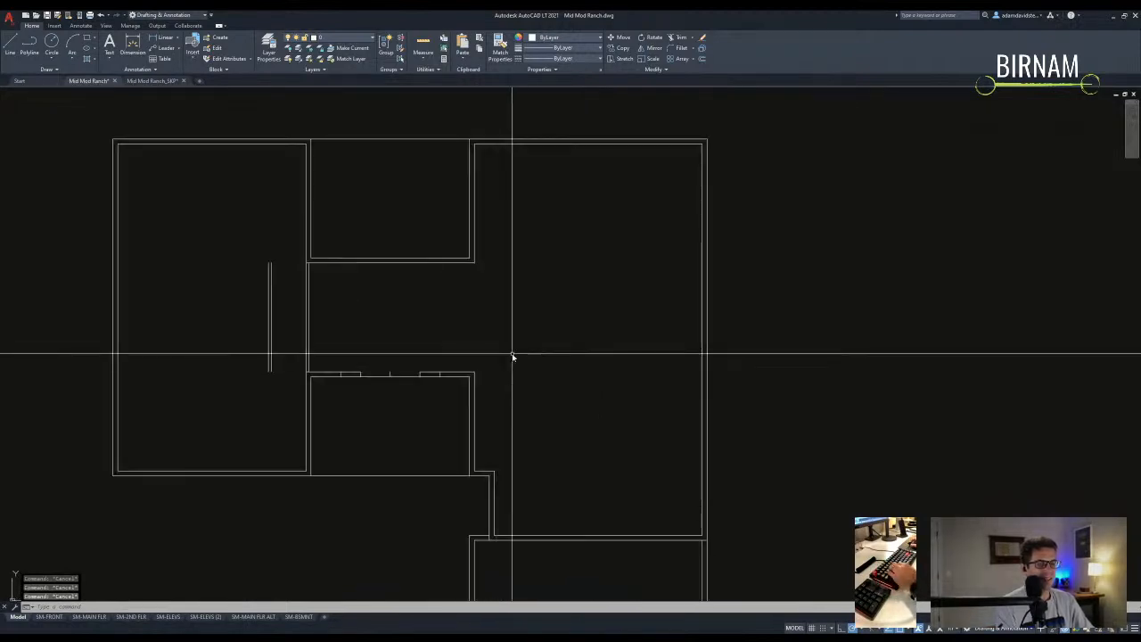
{"action": "middle_click_drag", "start_coordinate": [512, 356], "coordinate": [436, 353]}
{"action": "left_click", "coordinate": [439, 323]}
{"action": "key", "text": "Escape"}
{"action": "middle_click_drag", "start_coordinate": [474, 466], "coordinate": [473, 406]}
{"action": "scroll", "coordinate": [547, 398], "scroll_direction": "down", "scroll_amount": 3}
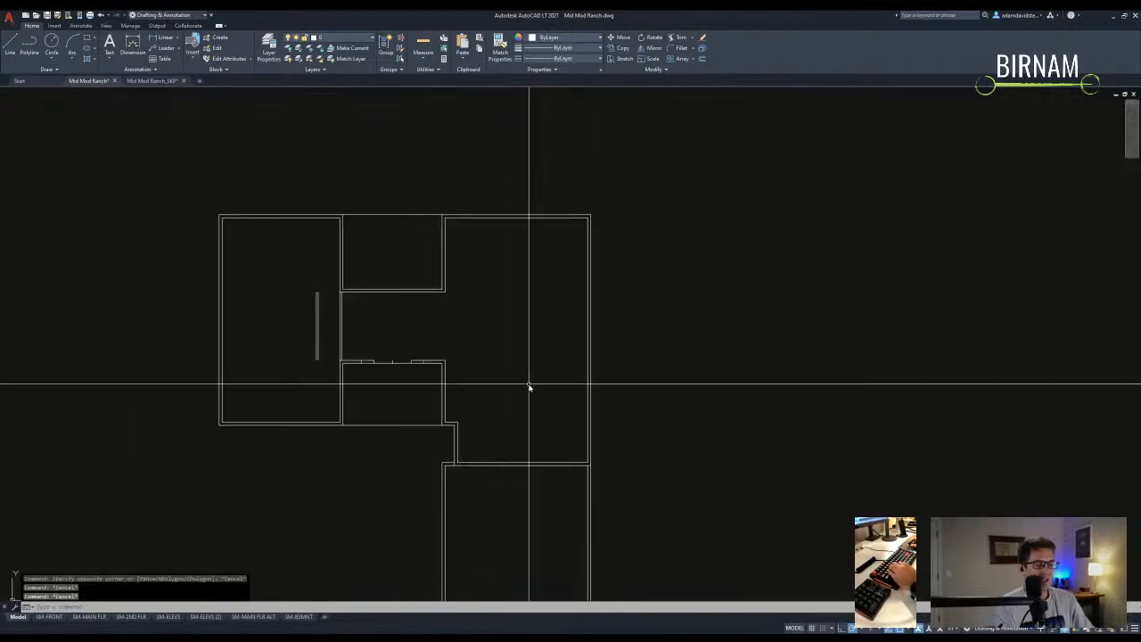
{"action": "scroll", "coordinate": [529, 387], "scroll_direction": "up", "scroll_amount": 3}
{"action": "scroll", "coordinate": [440, 346], "scroll_direction": "down", "scroll_amount": 2}
{"action": "scroll", "coordinate": [436, 318], "scroll_direction": "up", "scroll_amount": 2}
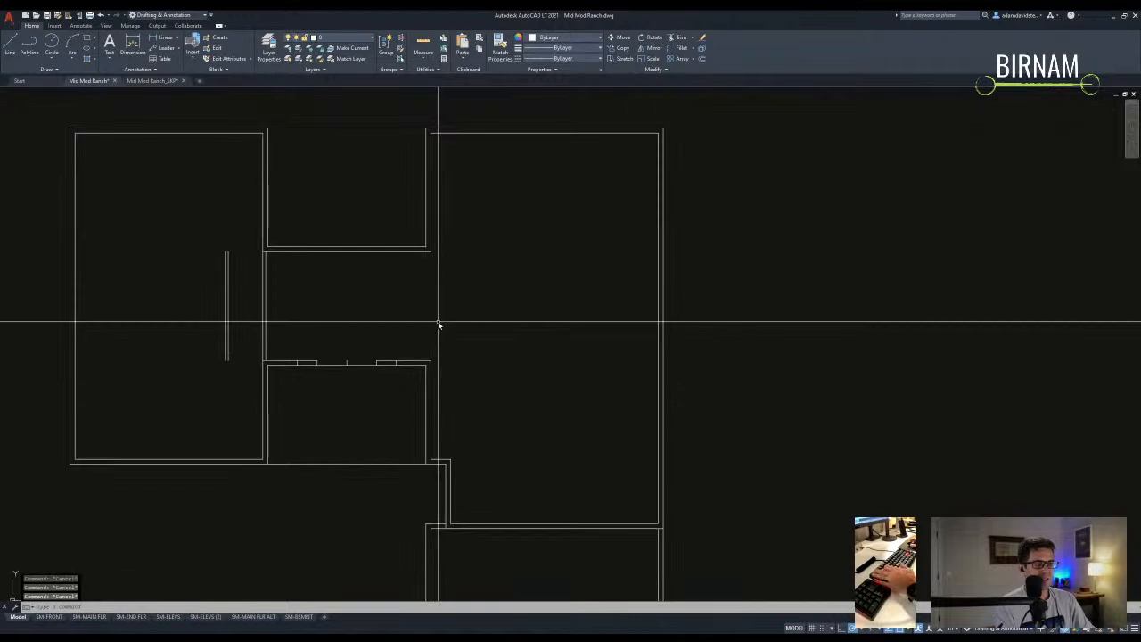
{"action": "middle_click_drag", "start_coordinate": [436, 300], "coordinate": [441, 328]}
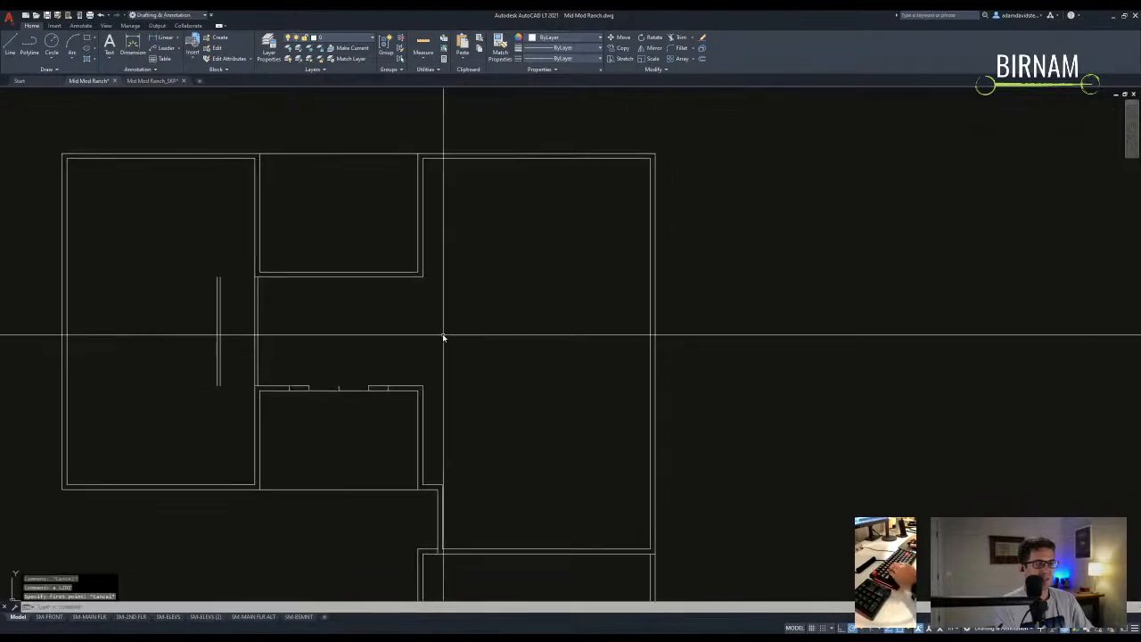
{"action": "middle_click_drag", "start_coordinate": [505, 377], "coordinate": [410, 337]}
{"action": "scroll", "coordinate": [508, 397], "scroll_direction": "down", "scroll_amount": 2}
{"action": "middle_click_drag", "start_coordinate": [406, 392], "coordinate": [452, 400]}
{"action": "scroll", "coordinate": [466, 400], "scroll_direction": "up", "scroll_amount": 2}
{"action": "type", "text": "s"}
{"action": "key", "text": "Return"}
- Stretch the top walls 24 inches upward using a crossing window
{"action": "scroll", "coordinate": [481, 427], "scroll_direction": "down", "scroll_amount": 2}
{"action": "left_click", "coordinate": [486, 436]}
{"action": "left_click", "coordinate": [471, 223]}
{"action": "key", "text": "Return"}
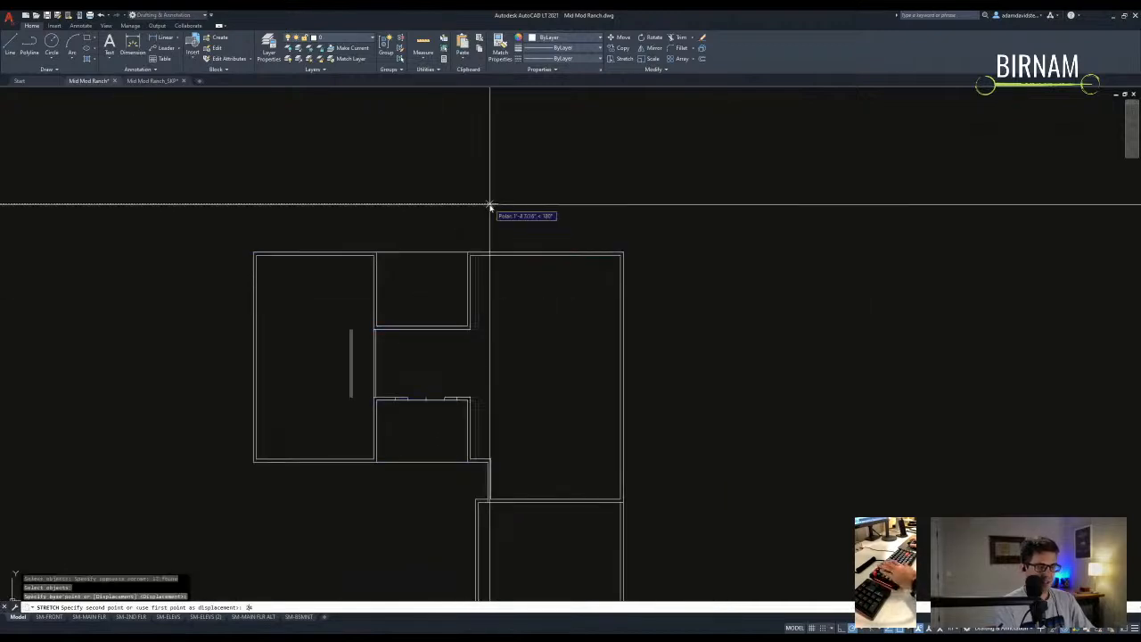
{"action": "key", "text": "Return"}
{"action": "key", "text": "Return"}
{"action": "scroll", "coordinate": [464, 410], "scroll_direction": "up", "scroll_amount": 3}
{"action": "left_click", "coordinate": [466, 417]}
{"action": "left_click", "coordinate": [280, 369]}
{"action": "key", "text": "Return"}
{"action": "key", "text": "Escape"}
{"action": "key", "text": "Escape"}
{"action": "scroll", "coordinate": [464, 402], "scroll_direction": "down", "scroll_amount": 5}
{"action": "middle_click_drag", "start_coordinate": [523, 486], "coordinate": [515, 437]}
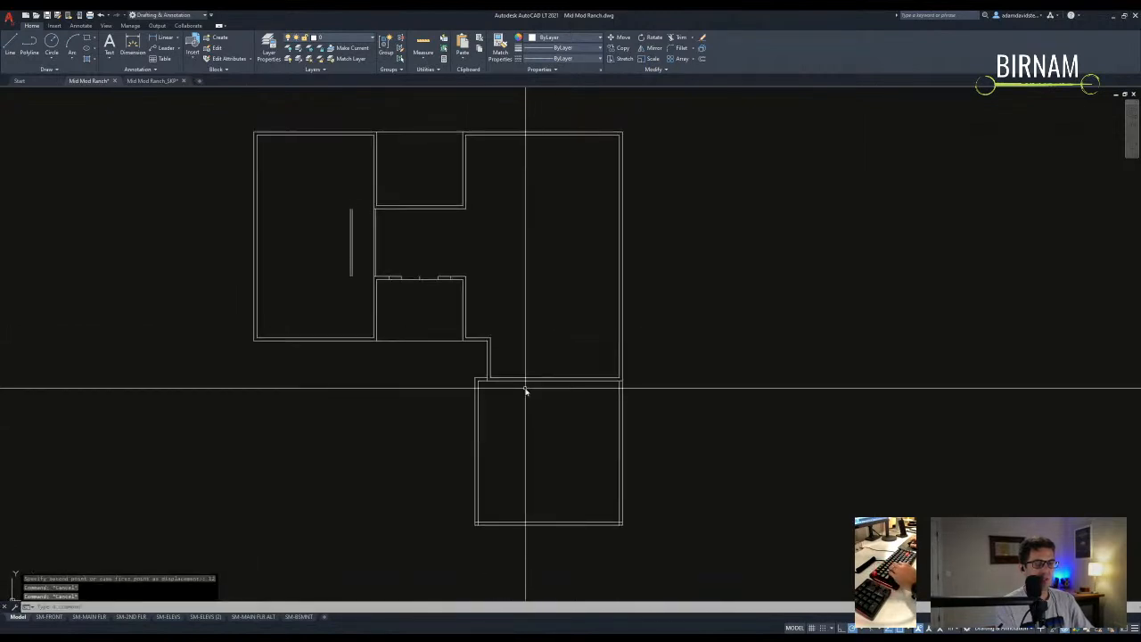
{"action": "middle_click_drag", "start_coordinate": [497, 365], "coordinate": [500, 395]}
- Offset a wall to its right at the default distance inside the right-hand room
{"action": "middle_click_drag", "start_coordinate": [368, 277], "coordinate": [394, 321]}
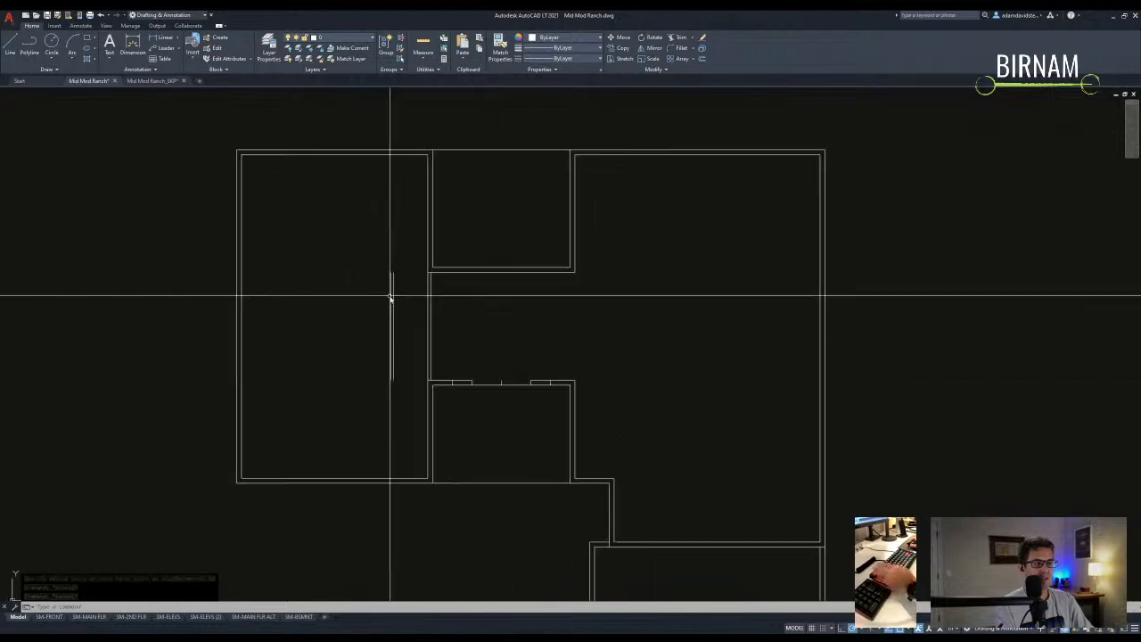
{"action": "scroll", "coordinate": [406, 343], "scroll_direction": "up", "scroll_amount": 2}
{"action": "scroll", "coordinate": [428, 357], "scroll_direction": "down", "scroll_amount": 4}
{"action": "scroll", "coordinate": [525, 339], "scroll_direction": "up", "scroll_amount": 2}
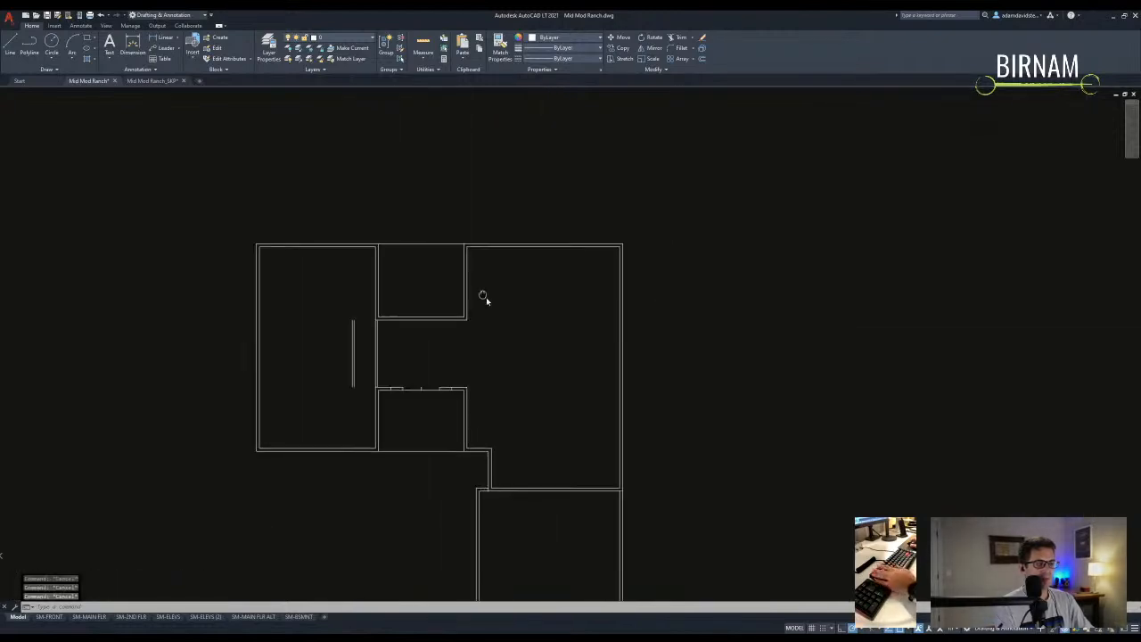
{"action": "scroll", "coordinate": [481, 419], "scroll_direction": "up", "scroll_amount": 2}
{"action": "type", "text": "o"}
{"action": "key", "text": "Return"}
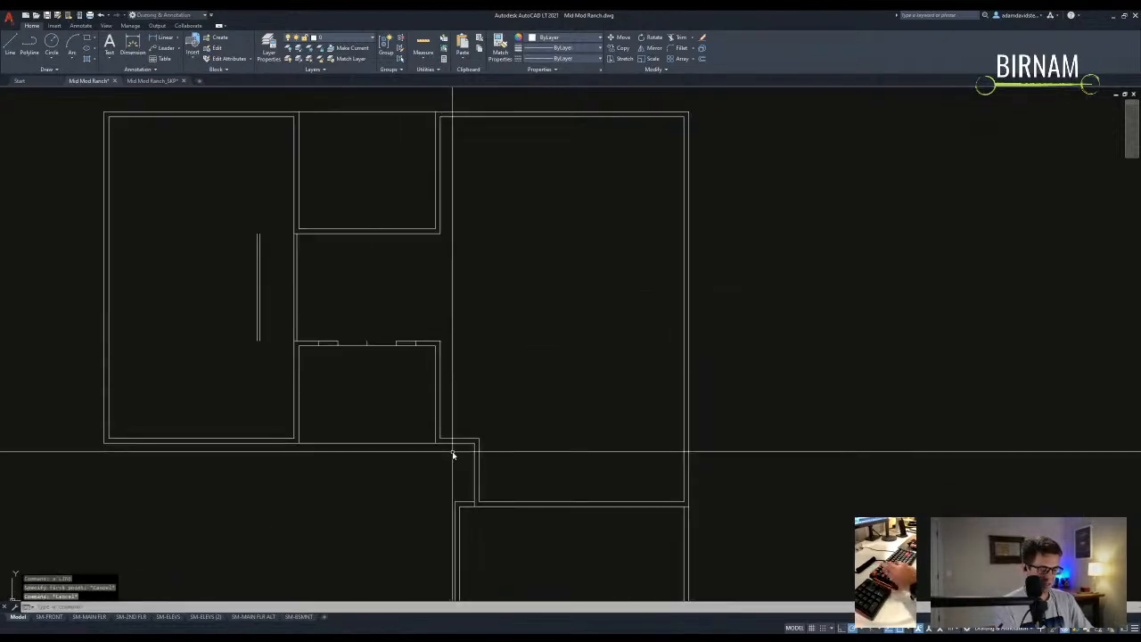
{"action": "key", "text": "Return"}
{"action": "left_click", "coordinate": [439, 401]}
{"action": "left_click", "coordinate": [463, 432]}
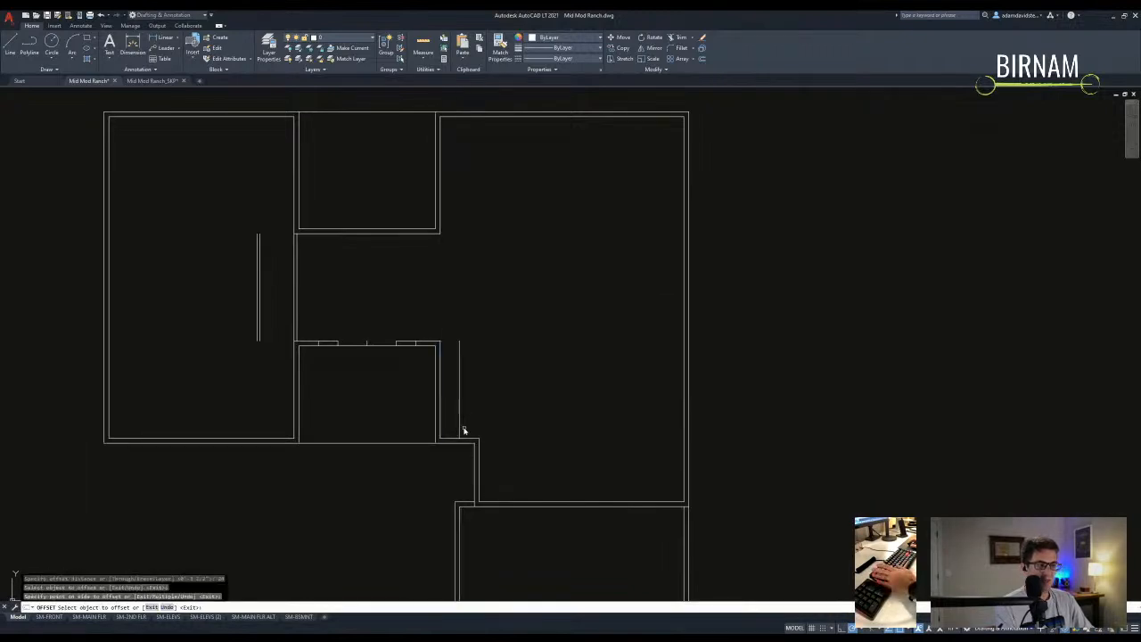
{"action": "key", "text": "Return"}
- Fillet the new line to the horizontal wall and erase the stray short line
{"action": "type", "text": "f"}
{"action": "key", "text": "Return"}
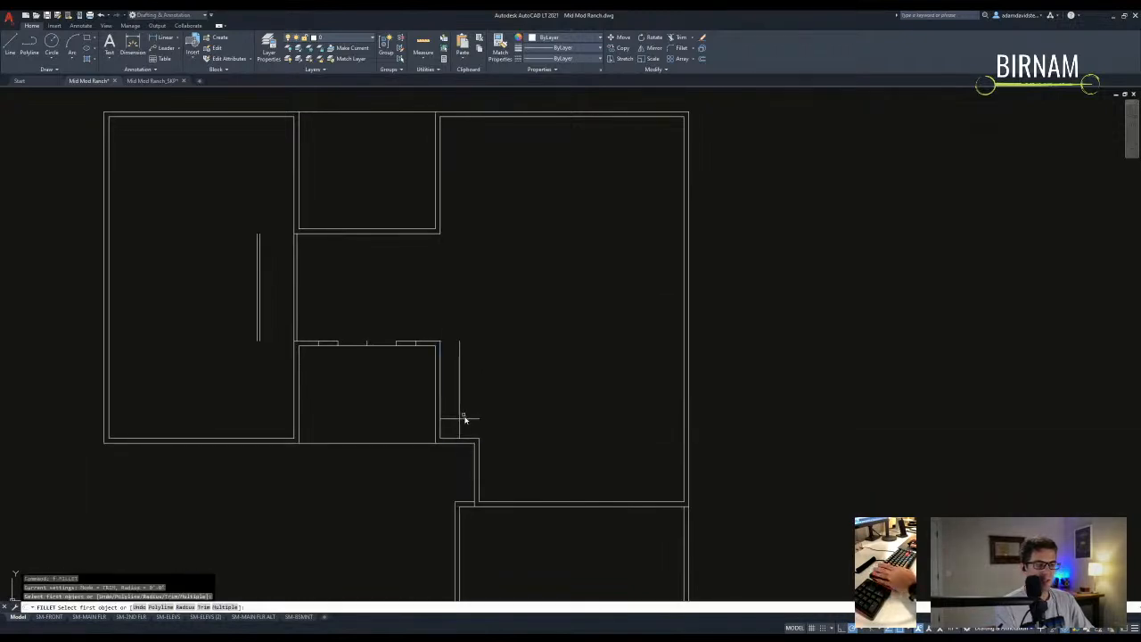
{"action": "left_click", "coordinate": [473, 419]}
{"action": "key", "text": "Escape"}
{"action": "scroll", "coordinate": [481, 402], "scroll_direction": "down", "scroll_amount": 2}
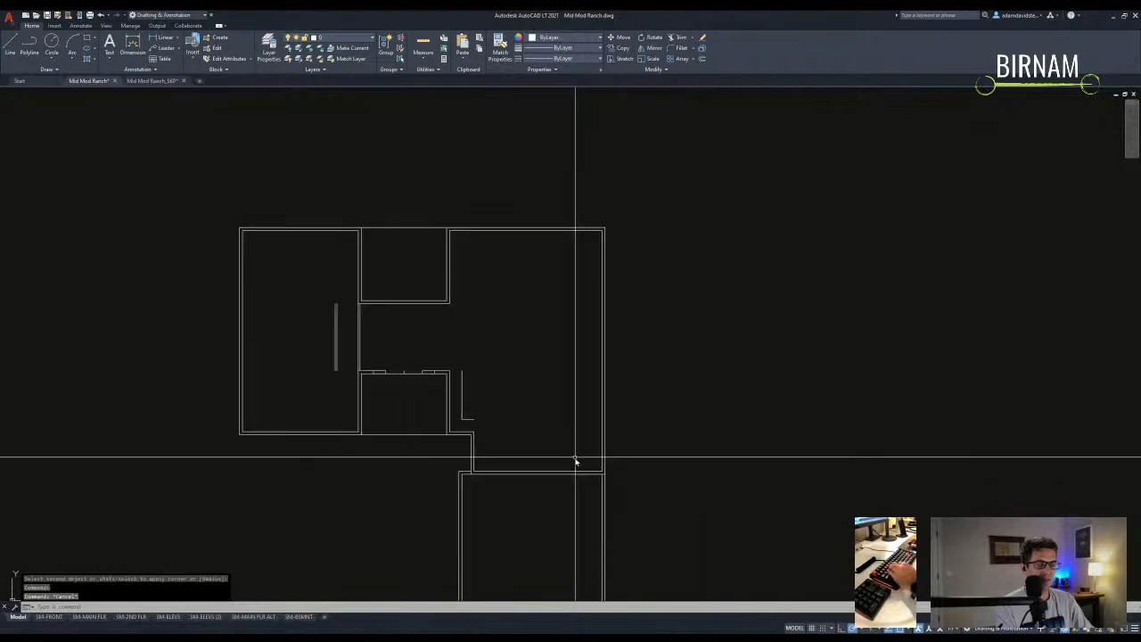
{"action": "scroll", "coordinate": [458, 414], "scroll_direction": "up", "scroll_amount": 2}
{"action": "left_click", "coordinate": [460, 402]}
{"action": "type", "text": "e"}
{"action": "key", "text": "Return"}
{"action": "scroll", "coordinate": [446, 432], "scroll_direction": "down", "scroll_amount": 2}
{"action": "middle_click_drag", "start_coordinate": [445, 432], "coordinate": [438, 420]}
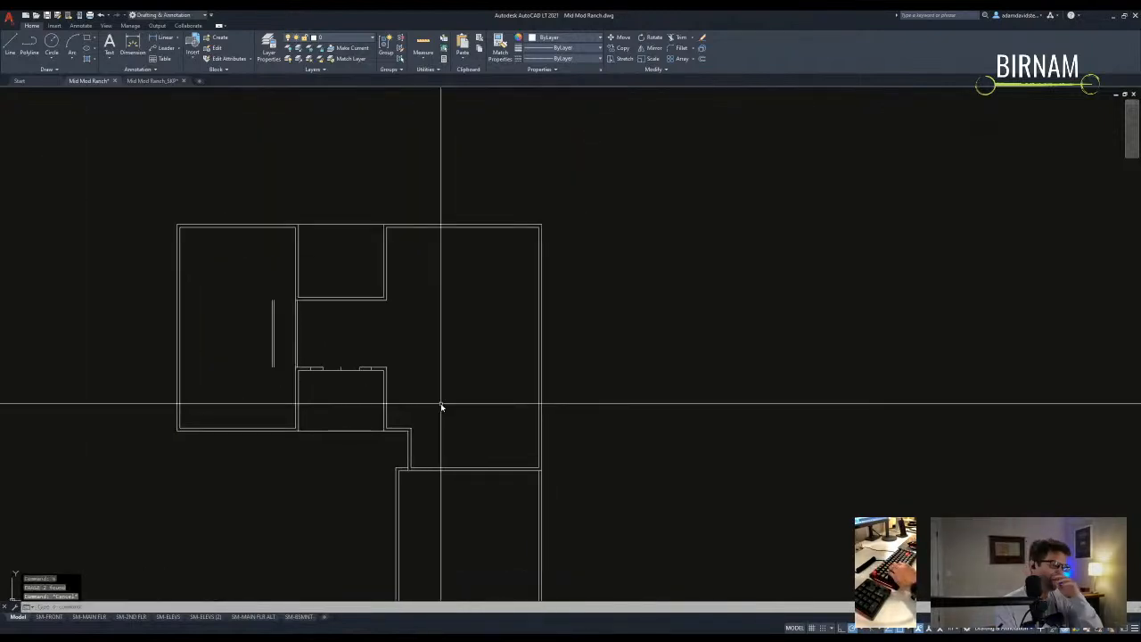
{"action": "key", "text": "Escape"}
{"action": "key", "text": "Escape"}
{"action": "scroll", "coordinate": [462, 417], "scroll_direction": "up", "scroll_amount": 2}
- Draw a horizontal line from the room's corner to the right wall
{"action": "type", "text": "l"}
{"action": "key", "text": "Return"}
{"action": "left_click", "coordinate": [401, 423]}
{"action": "left_click", "coordinate": [607, 424]}
{"action": "key", "text": "Escape"}
- Offset counter edge lines 2.5 inside the right wall and lower wall
{"action": "type", "text": "o"}
{"action": "key", "text": "Return"}
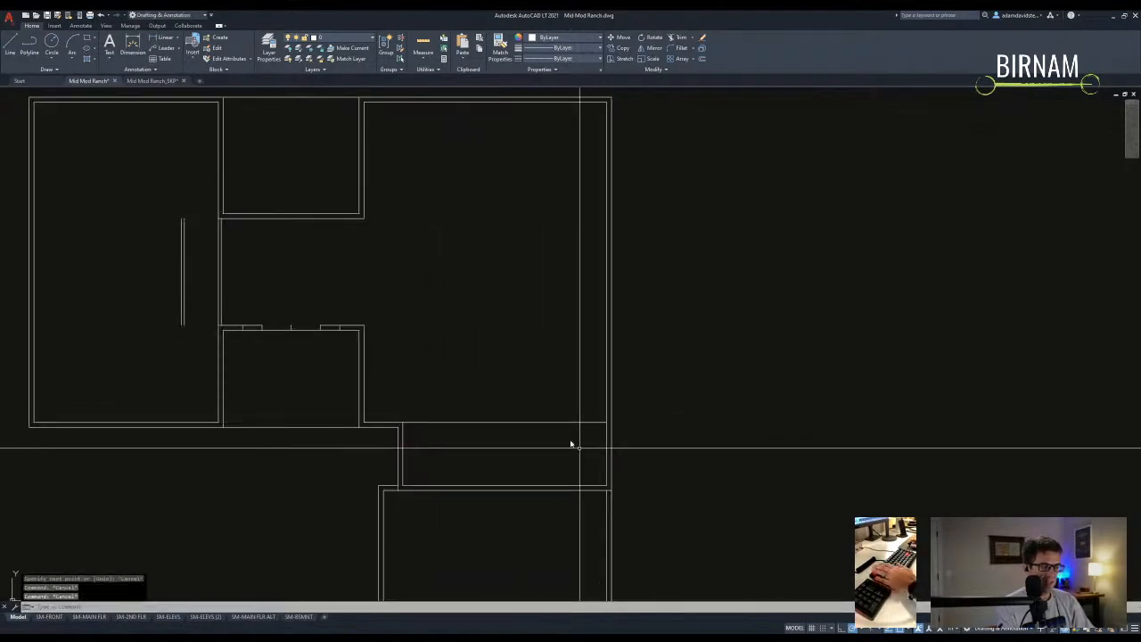
{"action": "type", "text": "2.5"}
{"action": "key", "text": "Return"}
{"action": "left_click", "coordinate": [557, 455]}
{"action": "middle_click_drag", "start_coordinate": [558, 456], "coordinate": [556, 446]}
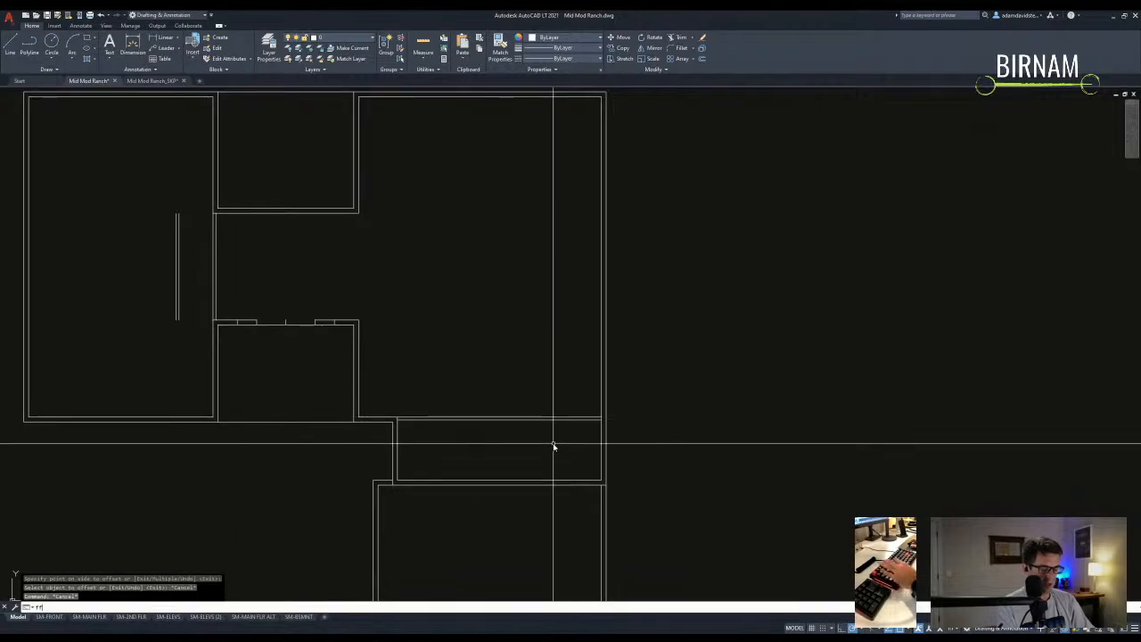
{"action": "left_click", "coordinate": [602, 402]}
{"action": "left_click", "coordinate": [567, 424]}
{"action": "left_click", "coordinate": [583, 397]}
- Trim the counter's horizontal edge where it runs past the corner
{"action": "key", "text": "Return"}
{"action": "type", "text": "tr"}
{"action": "key", "text": "Return"}
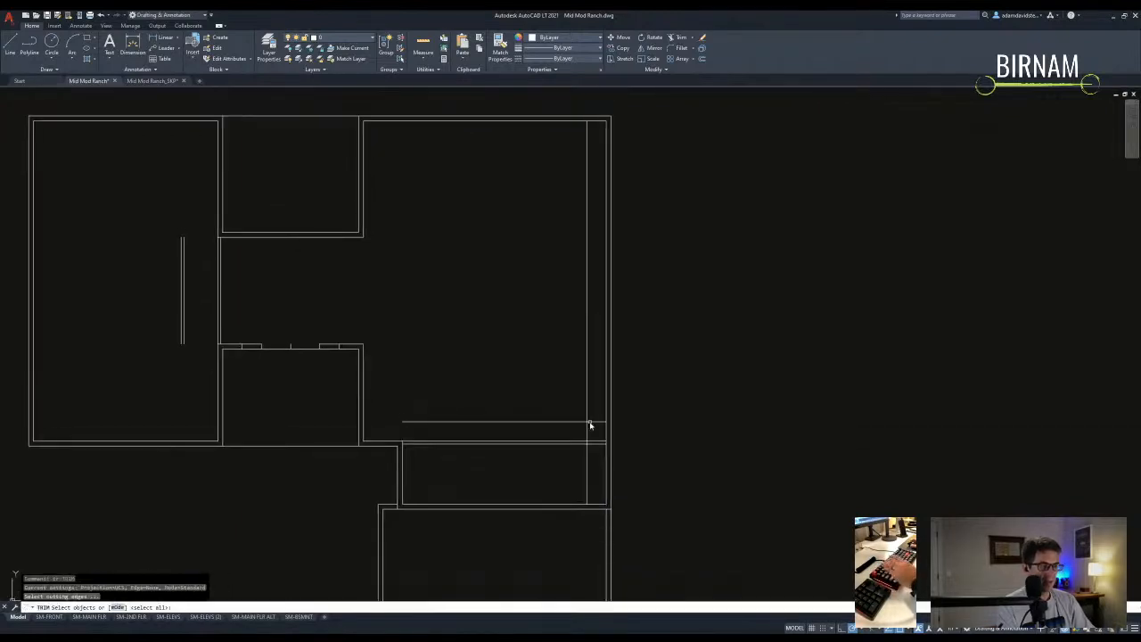
{"action": "left_click", "coordinate": [597, 429]}
{"action": "key", "text": "Return"}
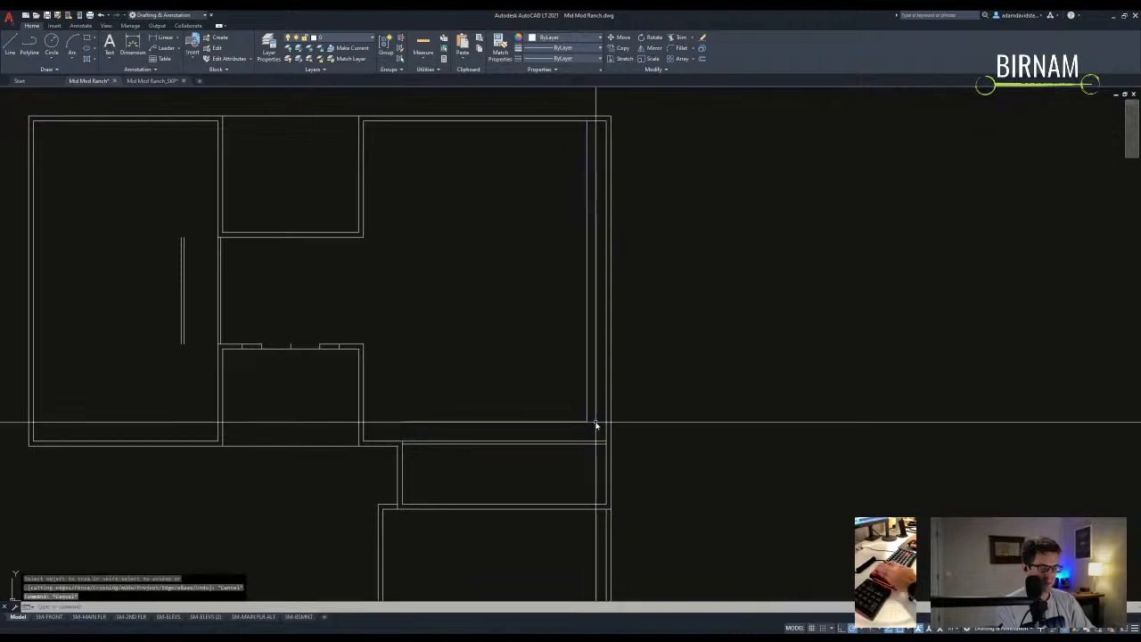
{"action": "type", "text": "o"}
- Offset the counter edge by 4 and trim the vertical stub below the corner
{"action": "key", "text": "Return"}
{"action": "type", "text": "4"}
{"action": "key", "text": "Return"}
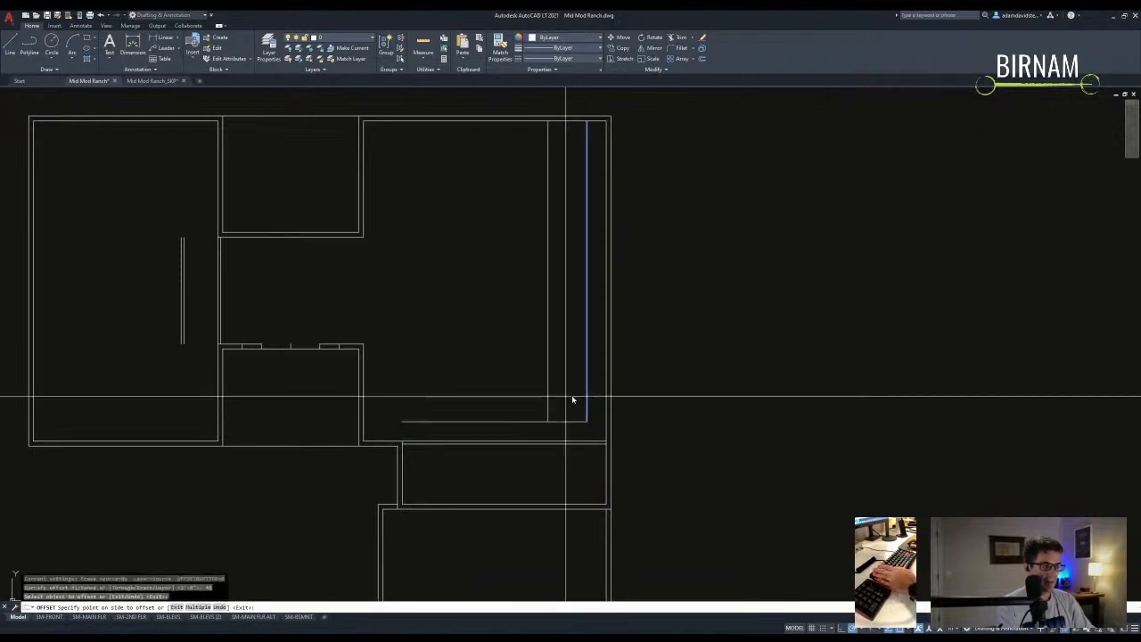
{"action": "left_click", "coordinate": [562, 401]}
{"action": "key", "text": "Return"}
{"action": "type", "text": "tr"}
{"action": "key", "text": "Return"}
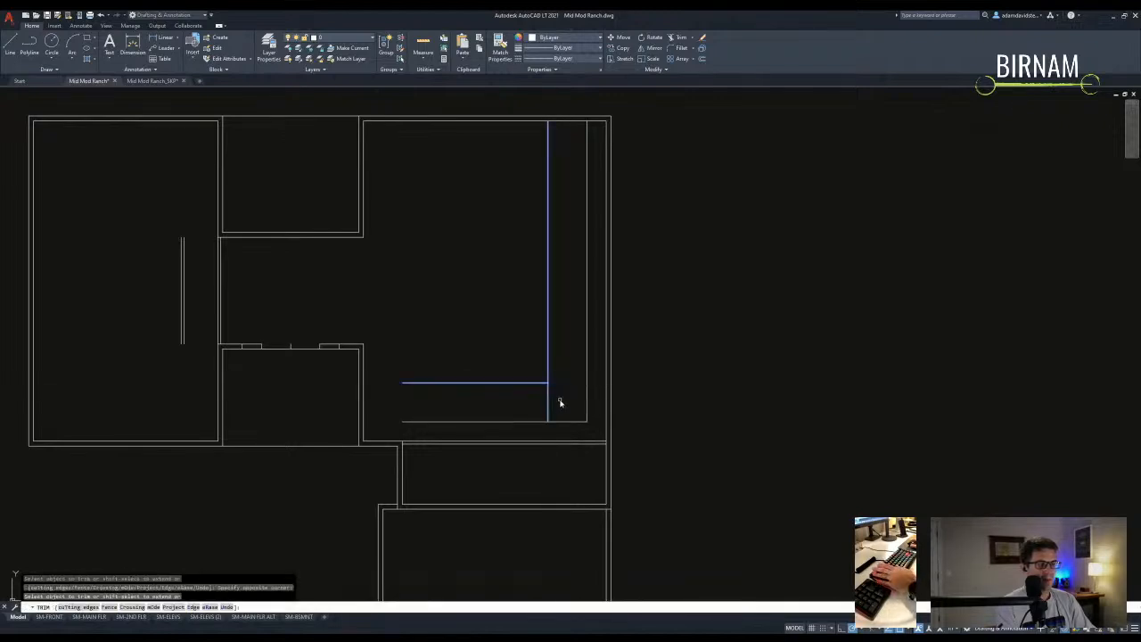
{"action": "left_click", "coordinate": [560, 403]}
- Offset a line 8 away for the island and trim the vertical segment above the corner
{"action": "key", "text": "Return"}
{"action": "type", "text": "o"}
{"action": "key", "text": "Return"}
{"action": "type", "text": "8"}
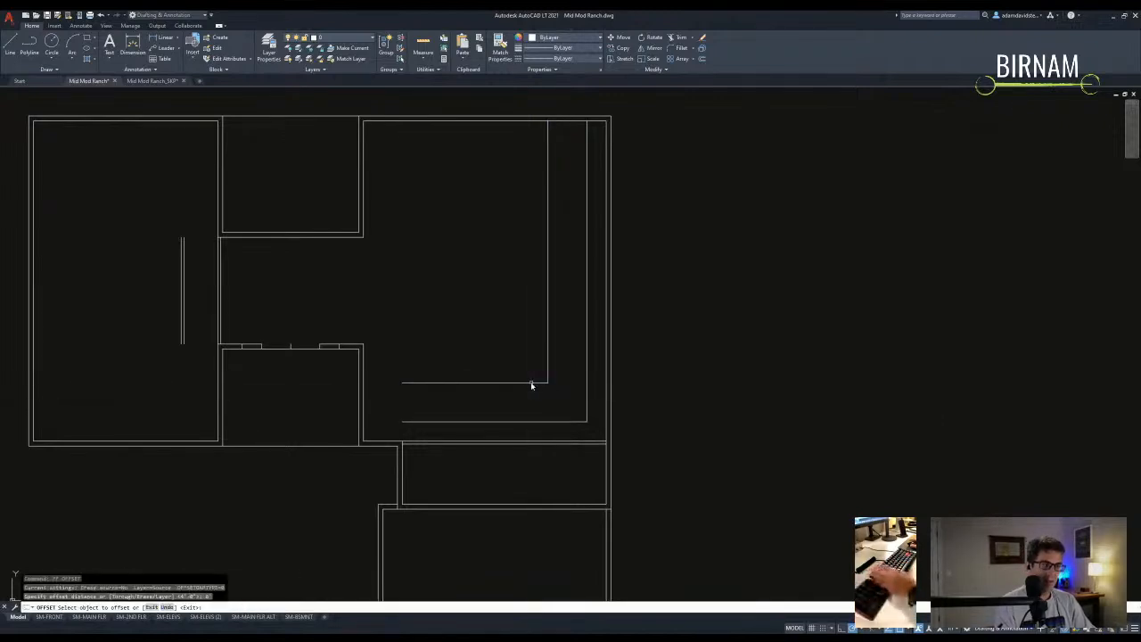
{"action": "left_click", "coordinate": [533, 368]}
{"action": "key", "text": "Return"}
{"action": "type", "text": "tr"}
{"action": "key", "text": "Return"}
{"action": "left_click", "coordinate": [554, 286]}
- Trim the left ends of the island lines to shape the island rectangle
{"action": "key", "text": "Return"}
{"action": "type", "text": "o"}
{"action": "key", "text": "Return"}
{"action": "type", "text": "4"}
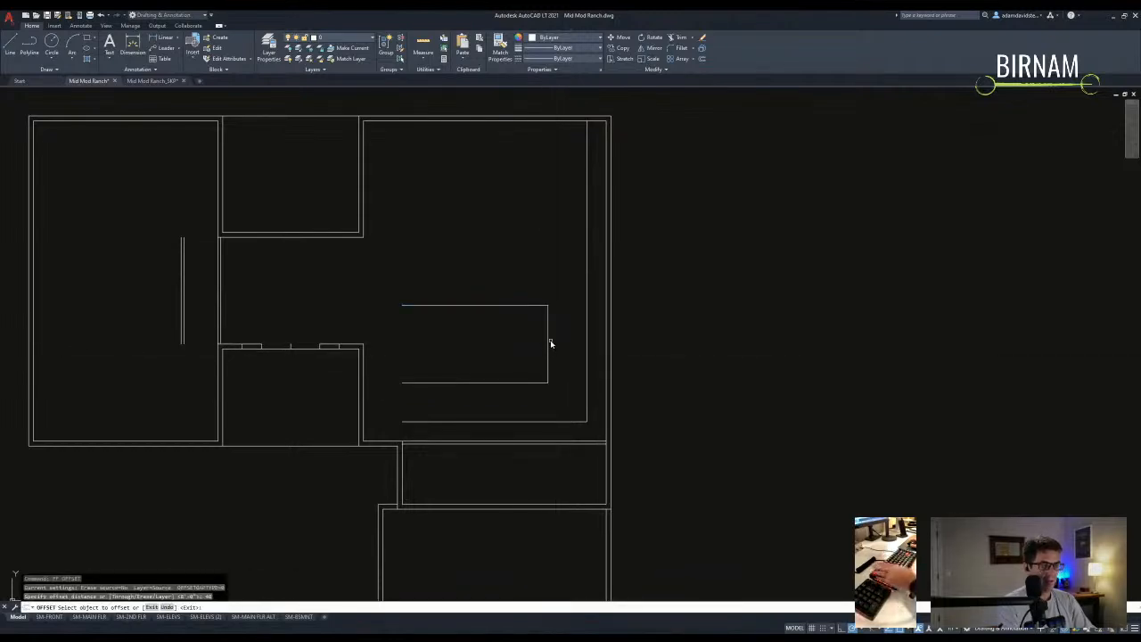
{"action": "key", "text": "Escape"}
{"action": "key", "text": "Escape"}
{"action": "type", "text": "tr"}
{"action": "left_click", "coordinate": [504, 408]}
{"action": "key", "text": "Return"}
- Draw a short line closing the counter's end against the wall
{"action": "type", "text": "l"}
{"action": "key", "text": "Return"}
{"action": "left_click", "coordinate": [509, 442]}
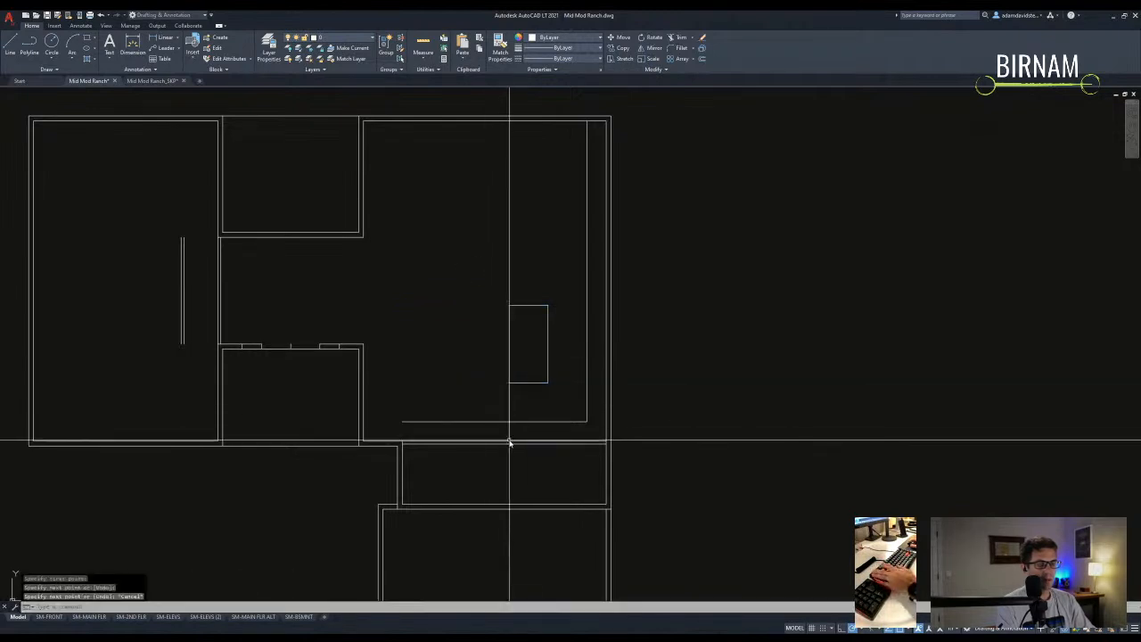
{"action": "left_click", "coordinate": [509, 421]}
{"action": "key", "text": "Return"}
{"action": "key", "text": "Return"}
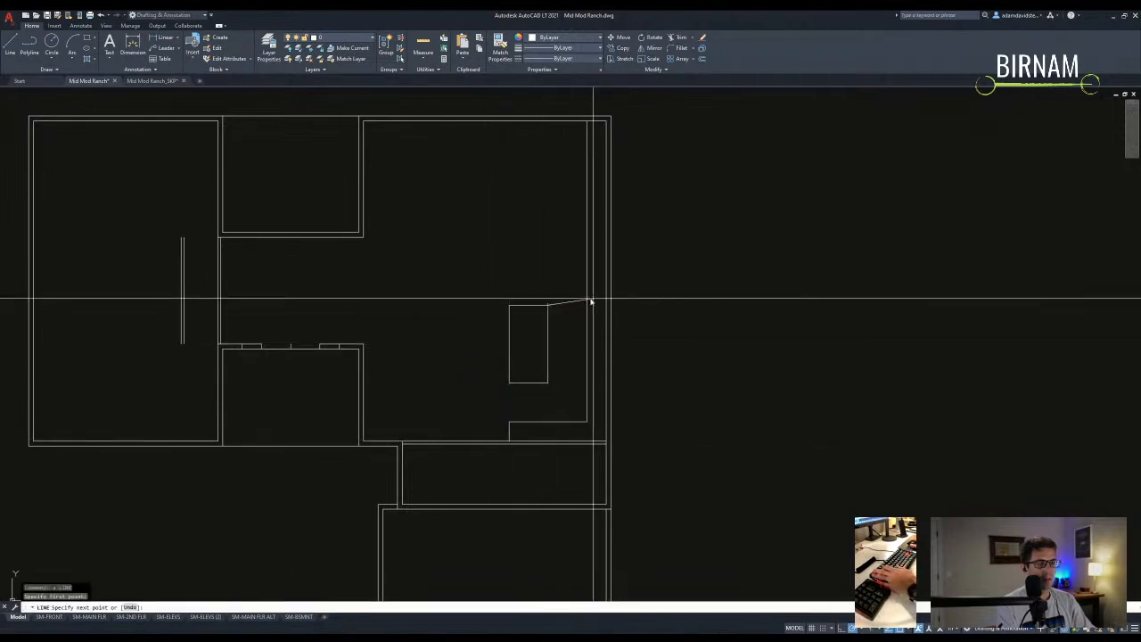
{"action": "key", "text": "Escape"}
- Trim the excess line at the counter's top end
{"action": "type", "text": "tr"}
{"action": "key", "text": "Return"}
{"action": "left_click", "coordinate": [593, 316]}
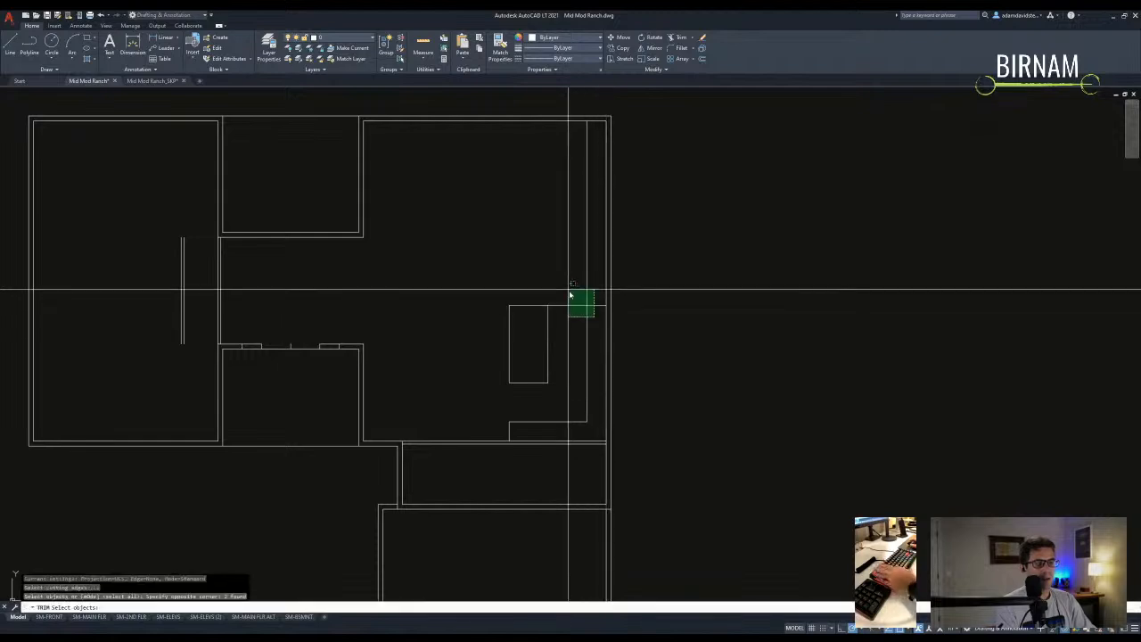
{"action": "left_click", "coordinate": [591, 281]}
{"action": "key", "text": "Escape"}
{"action": "scroll", "coordinate": [589, 375], "scroll_direction": "down", "scroll_amount": 2}
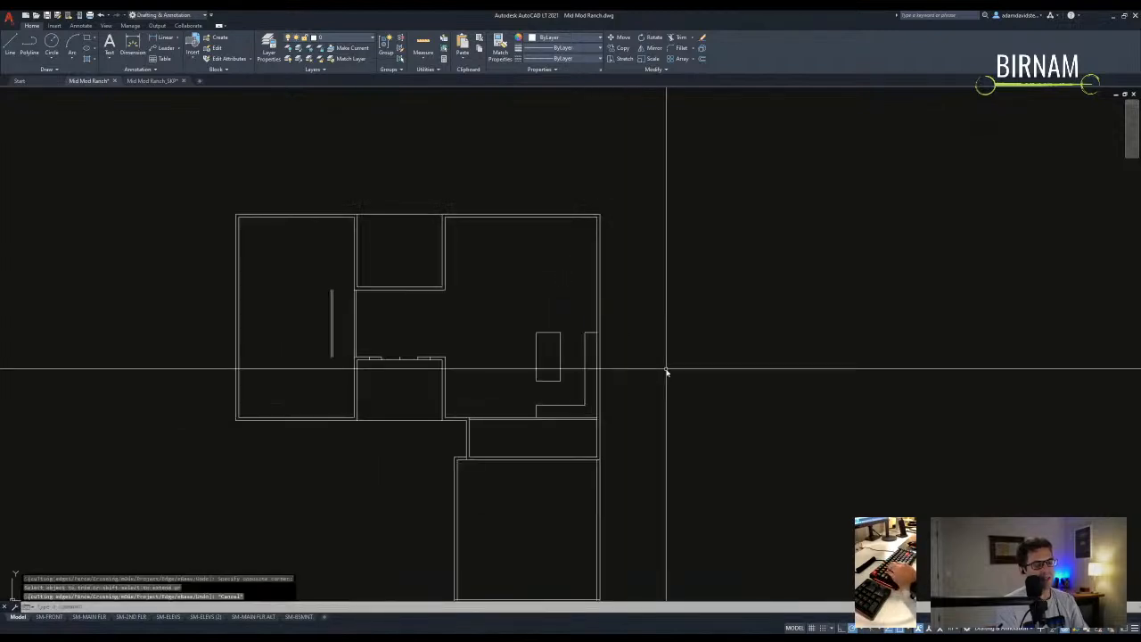
- Measure the distance across the kitchen between two corners with DIST
{"action": "key", "text": "Escape"}
{"action": "key", "text": "Escape"}
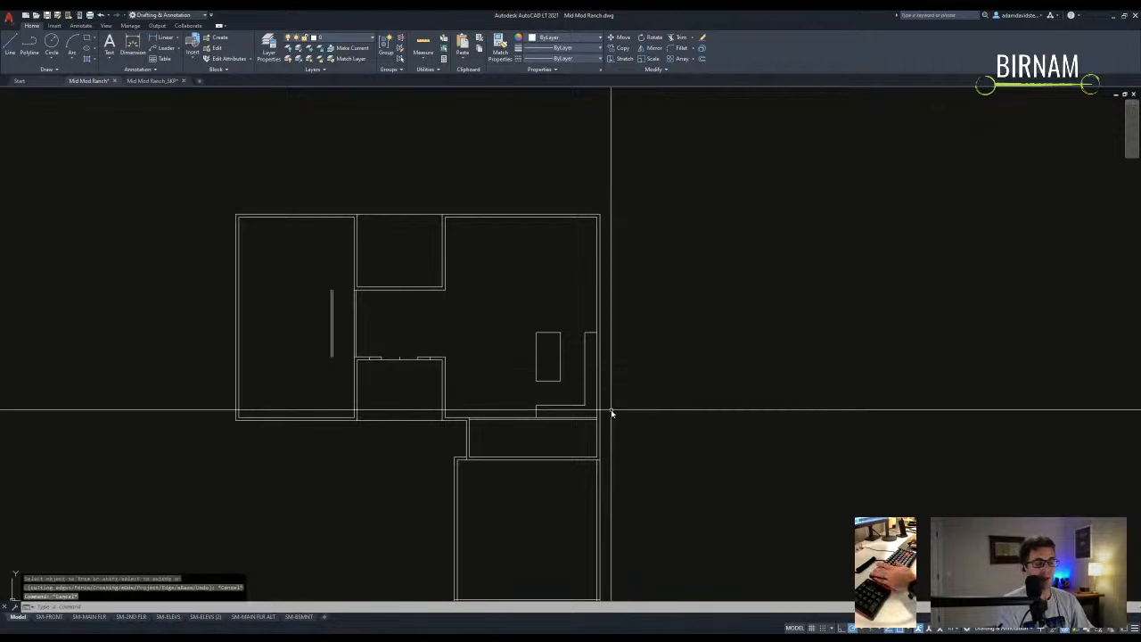
{"action": "middle_click_drag", "start_coordinate": [571, 411], "coordinate": [575, 405]}
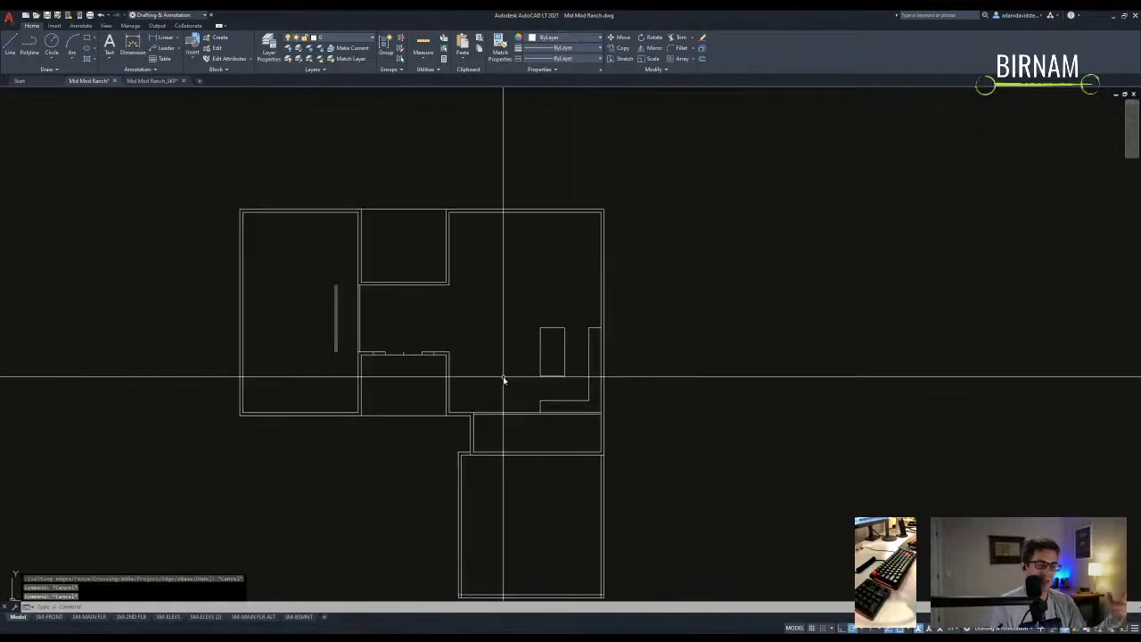
{"action": "middle_click_drag", "start_coordinate": [573, 372], "coordinate": [564, 363]}
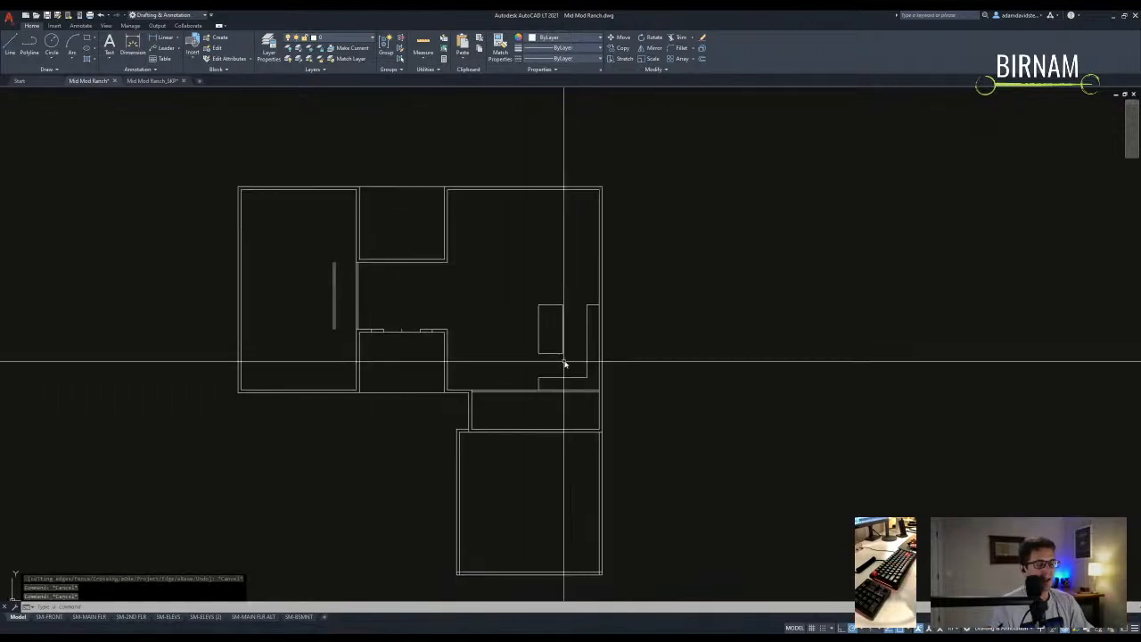
{"action": "key", "text": "Escape"}
{"action": "key", "text": "Escape"}
{"action": "scroll", "coordinate": [548, 366], "scroll_direction": "up", "scroll_amount": 2}
{"action": "type", "text": "di"}
{"action": "key", "text": "Return"}
{"action": "left_click", "coordinate": [532, 423]}
{"action": "left_click", "coordinate": [629, 290]}
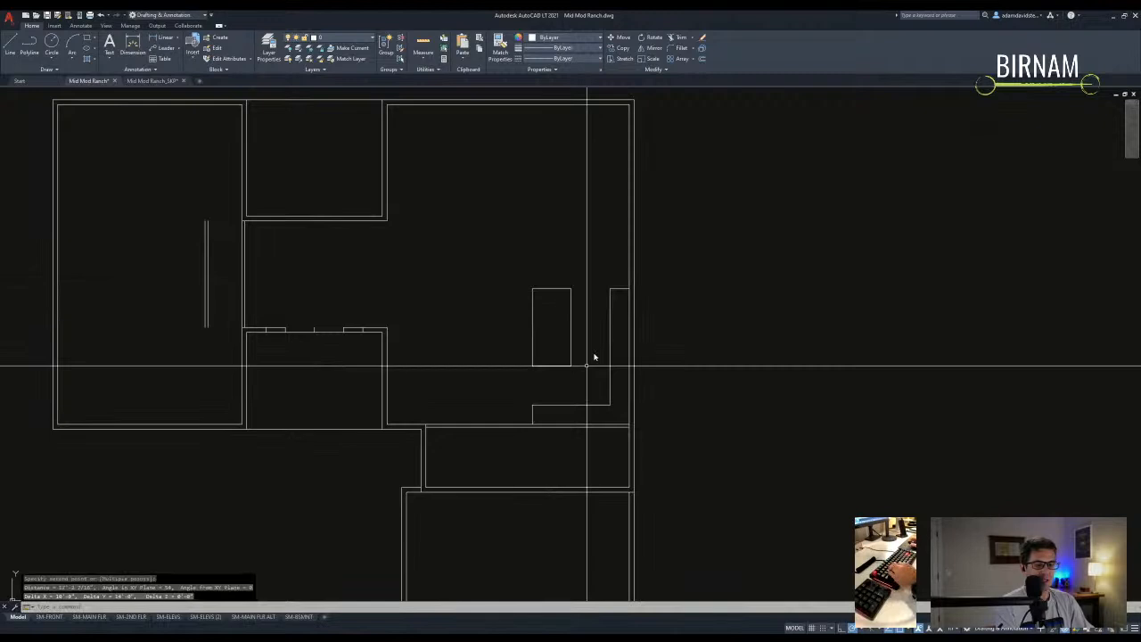
{"action": "scroll", "coordinate": [588, 368], "scroll_direction": "down", "scroll_amount": 2}
{"action": "key", "text": "Escape"}
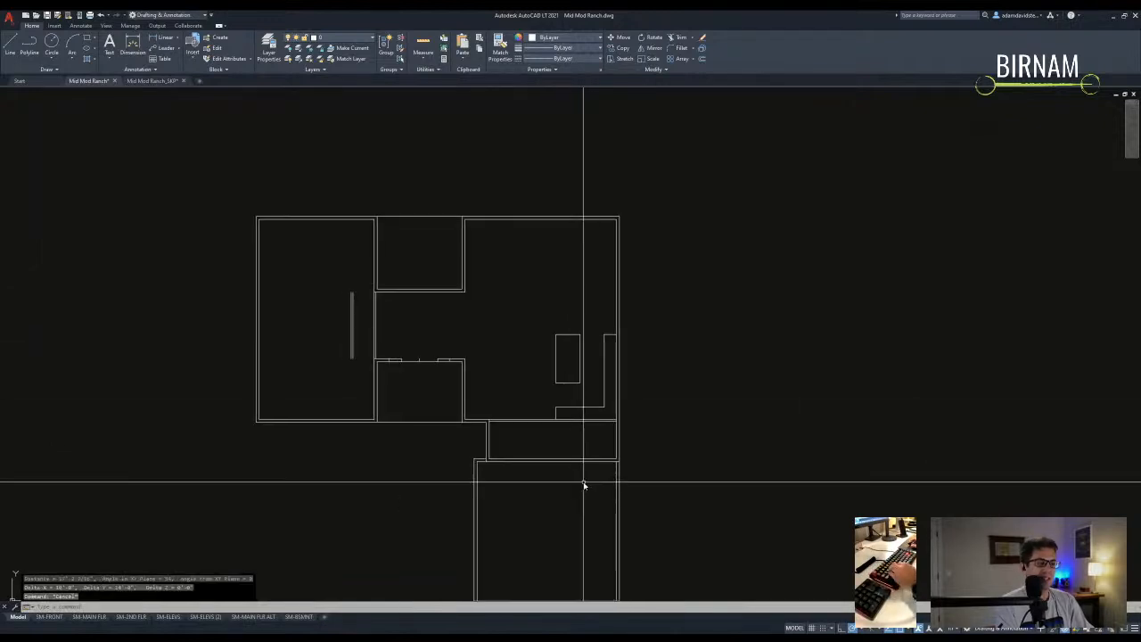
- Start two selection windows in the kitchen and cancel both
{"action": "scroll", "coordinate": [591, 466], "scroll_direction": "up", "scroll_amount": 3}
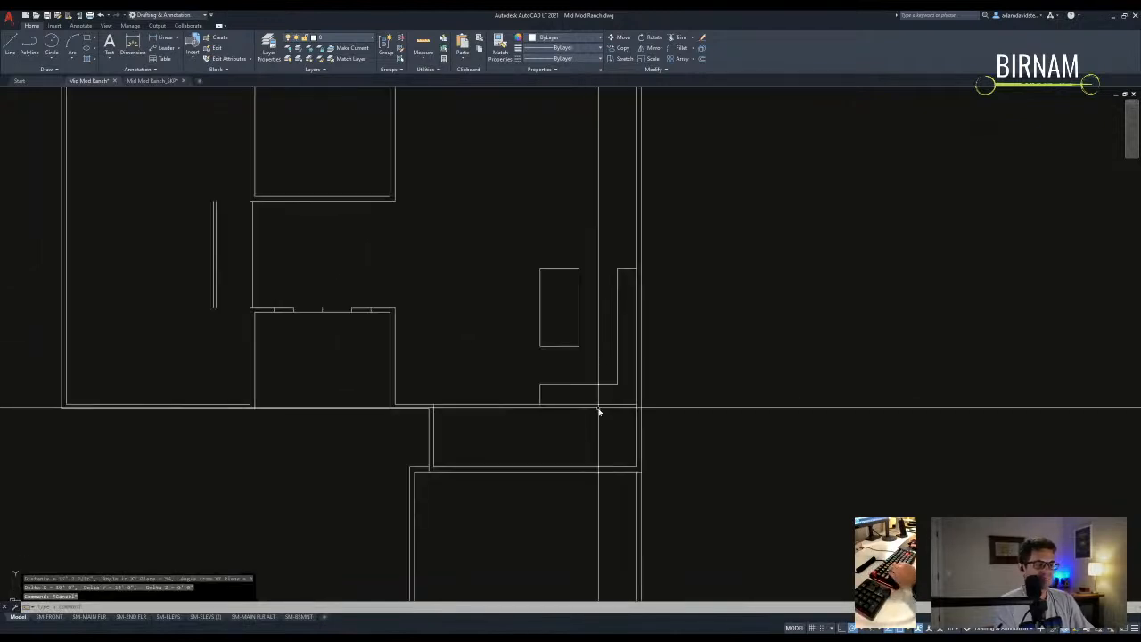
{"action": "left_click", "coordinate": [538, 418]}
{"action": "key", "text": "Escape"}
{"action": "left_click", "coordinate": [434, 409]}
{"action": "key", "text": "Escape"}
{"action": "scroll", "coordinate": [562, 484], "scroll_direction": "down", "scroll_amount": 2}
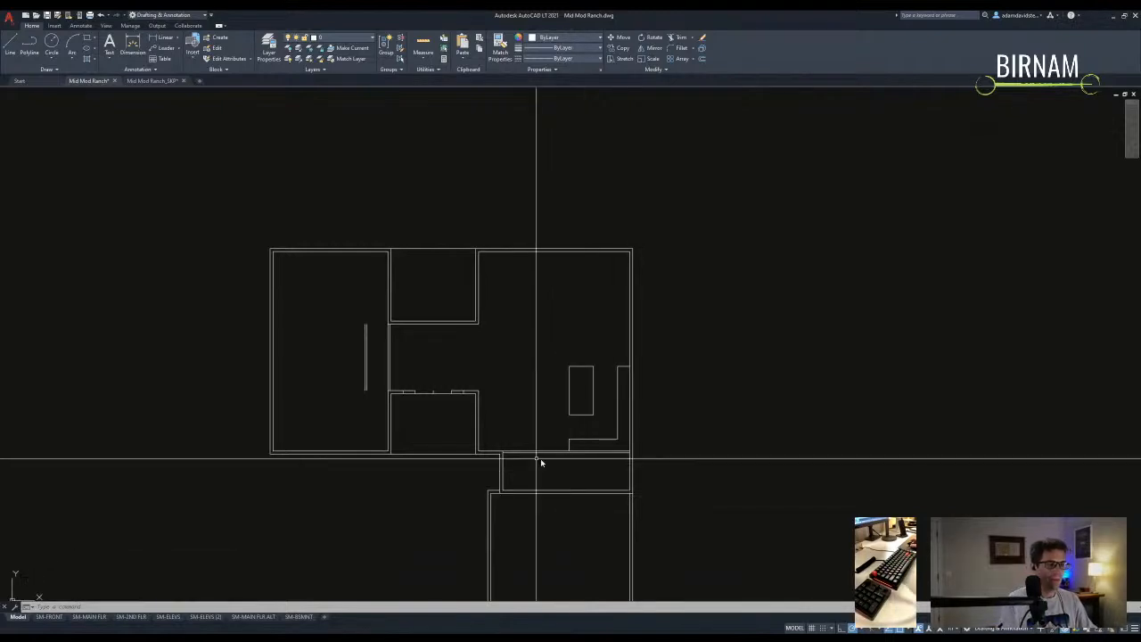
- Pan and zoom to the furniture blocks stored below the floor plan
{"action": "middle_click_drag", "start_coordinate": [524, 451], "coordinate": [544, 440]}
{"action": "key", "text": "Escape"}
{"action": "key", "text": "Escape"}
{"action": "middle_click_drag", "start_coordinate": [481, 456], "coordinate": [529, 418]}
{"action": "middle_click_drag", "start_coordinate": [406, 408], "coordinate": [443, 408]}
{"action": "key", "text": "Escape"}
{"action": "scroll", "coordinate": [368, 357], "scroll_direction": "down", "scroll_amount": 2}
{"action": "middle_click_drag", "start_coordinate": [383, 348], "coordinate": [405, 367]}
{"action": "scroll", "coordinate": [455, 383], "scroll_direction": "up", "scroll_amount": 5}
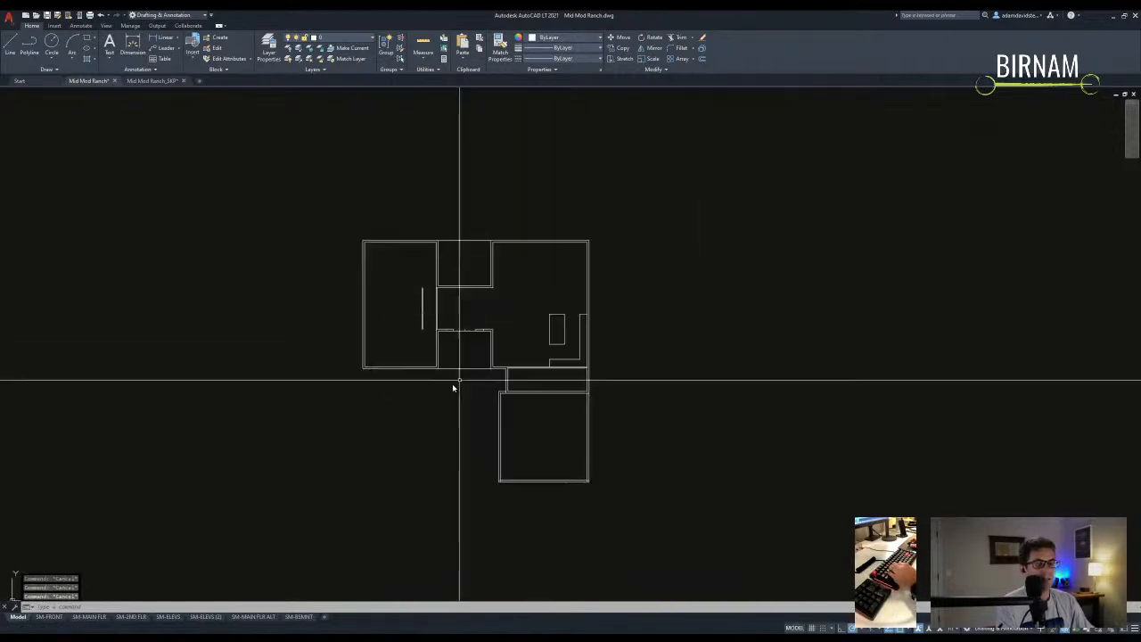
{"action": "scroll", "coordinate": [515, 380], "scroll_direction": "down", "scroll_amount": 8}
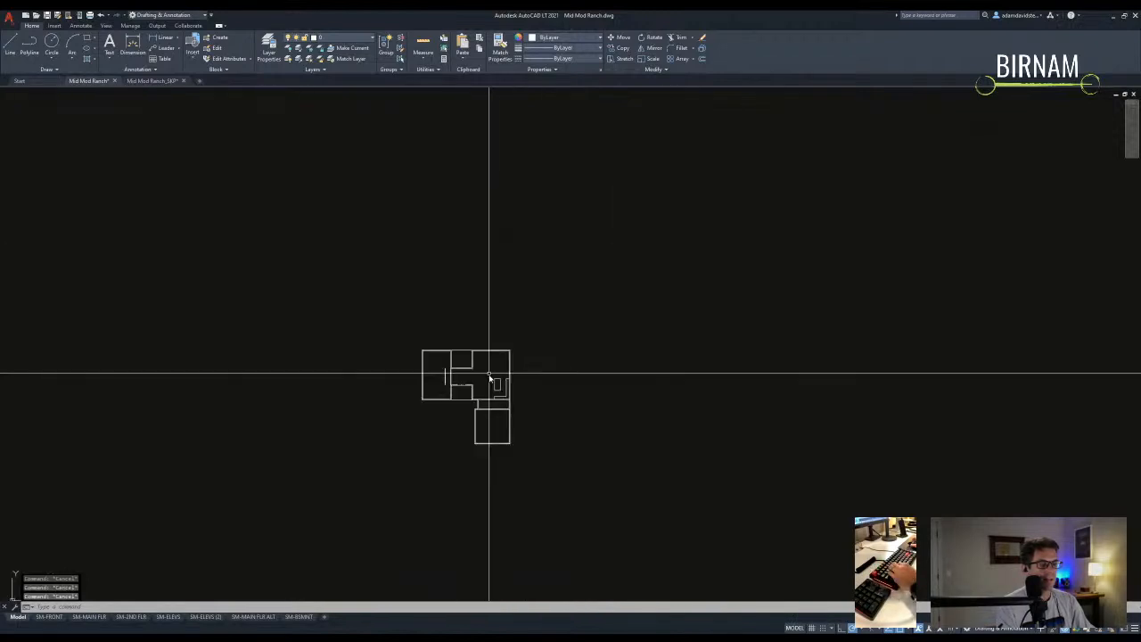
{"action": "scroll", "coordinate": [443, 369], "scroll_direction": "up", "scroll_amount": 4}
{"action": "scroll", "coordinate": [400, 520], "scroll_direction": "up", "scroll_amount": 5}
{"action": "middle_click_drag", "start_coordinate": [454, 479], "coordinate": [458, 411]}
{"action": "left_click", "coordinate": [433, 417]}
{"action": "left_click", "coordinate": [398, 354]}
{"action": "type", "text": "co"}
{"action": "left_click", "coordinate": [397, 354]}
{"action": "scroll", "coordinate": [464, 419], "scroll_direction": "down", "scroll_amount": 8}
{"action": "scroll", "coordinate": [400, 435], "scroll_direction": "up", "scroll_amount": 8}
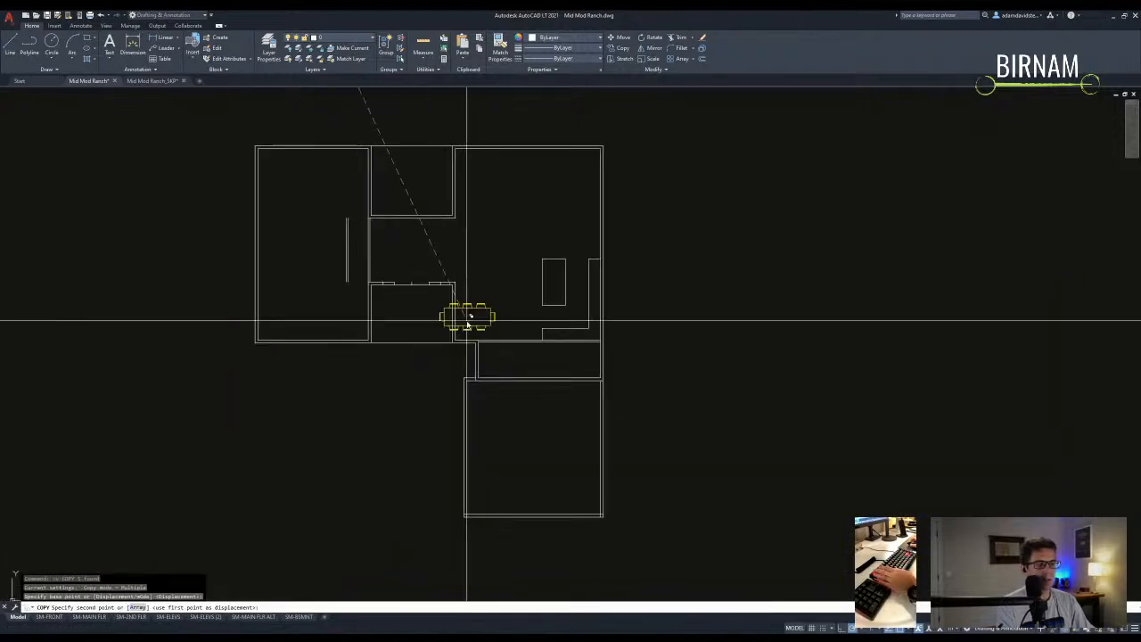
{"action": "scroll", "coordinate": [501, 250], "scroll_direction": "up", "scroll_amount": 2}
{"action": "left_click", "coordinate": [469, 401]}
{"action": "key", "text": "Escape"}
{"action": "left_click", "coordinate": [489, 413]}
{"action": "type", "text": "ro"}
{"action": "left_click", "coordinate": [480, 384]}
{"action": "left_click", "coordinate": [478, 366]}
{"action": "key", "text": "Escape"}
{"action": "left_click", "coordinate": [489, 408]}
{"action": "type", "text": "ro"}
{"action": "left_click", "coordinate": [476, 388]}
{"action": "key", "text": "Escape"}
{"action": "left_click", "coordinate": [522, 441]}
{"action": "type", "text": "ro"}
{"action": "left_click", "coordinate": [481, 388]}
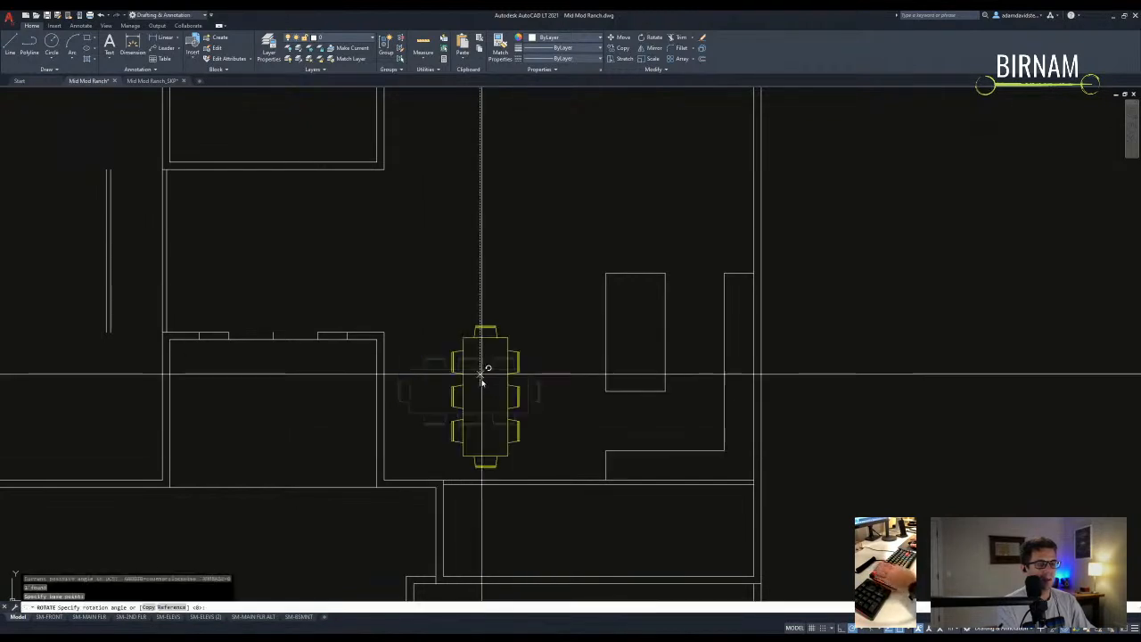
{"action": "left_click", "coordinate": [481, 277]}
{"action": "key", "text": "Escape"}
{"action": "left_click", "coordinate": [474, 321]}
{"action": "left_click", "coordinate": [454, 354]}
{"action": "type", "text": "m"}
{"action": "left_click", "coordinate": [485, 401]}
{"action": "left_click", "coordinate": [480, 355]}
{"action": "key", "text": "Escape"}
{"action": "scroll", "coordinate": [481, 374], "scroll_direction": "down", "scroll_amount": 7}
{"action": "scroll", "coordinate": [565, 413], "scroll_direction": "up", "scroll_amount": 3}
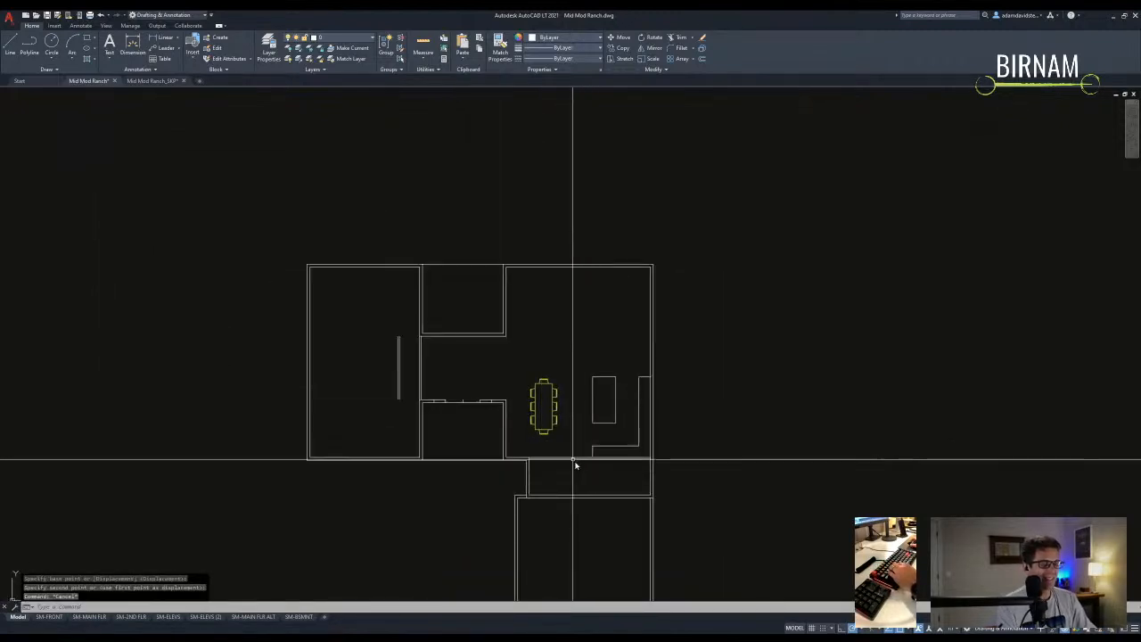
{"action": "middle_click_drag", "start_coordinate": [584, 479], "coordinate": [545, 448]}
{"action": "left_click", "coordinate": [515, 393]}
{"action": "key", "text": "Escape"}
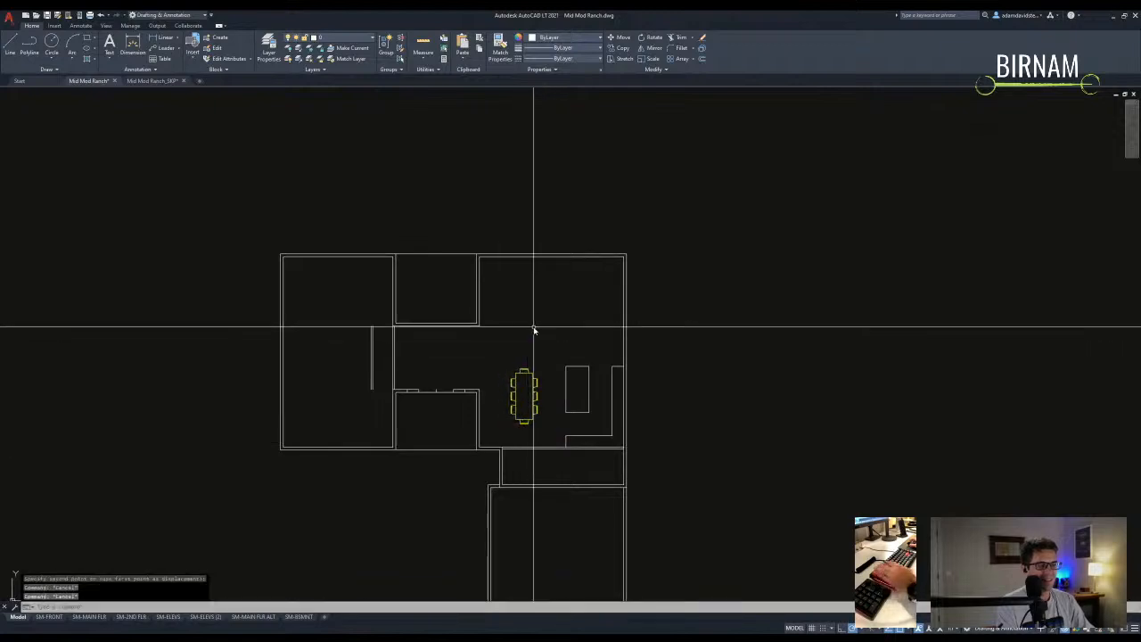
{"action": "type", "text": "di"}
{"action": "key", "text": "space"}
{"action": "left_click", "coordinate": [623, 366]}
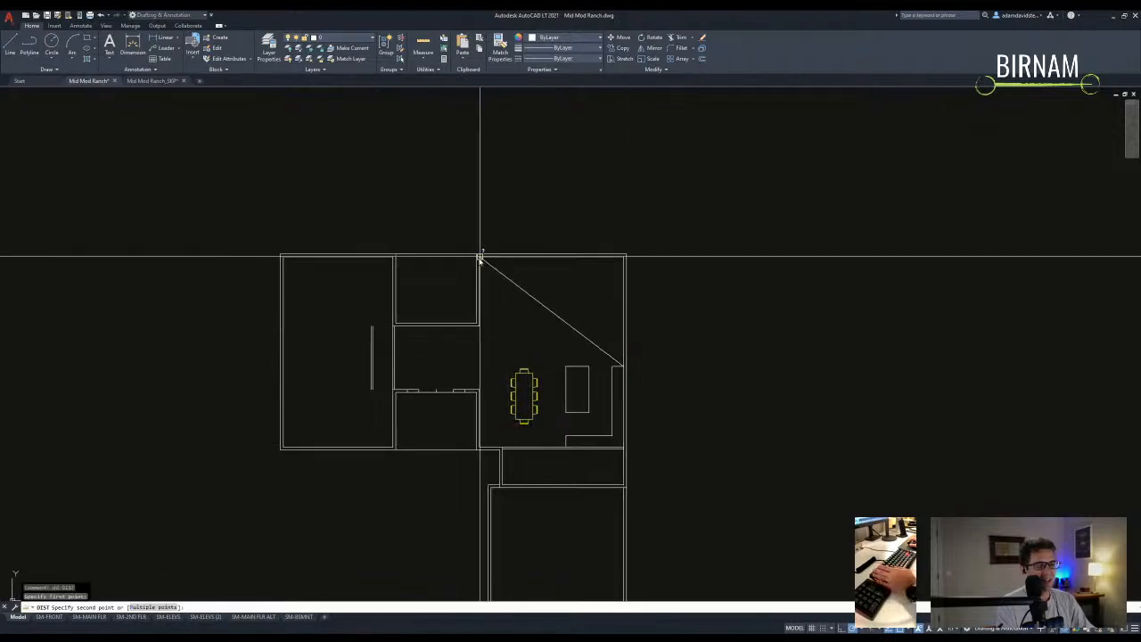
{"action": "left_click", "coordinate": [480, 257]}
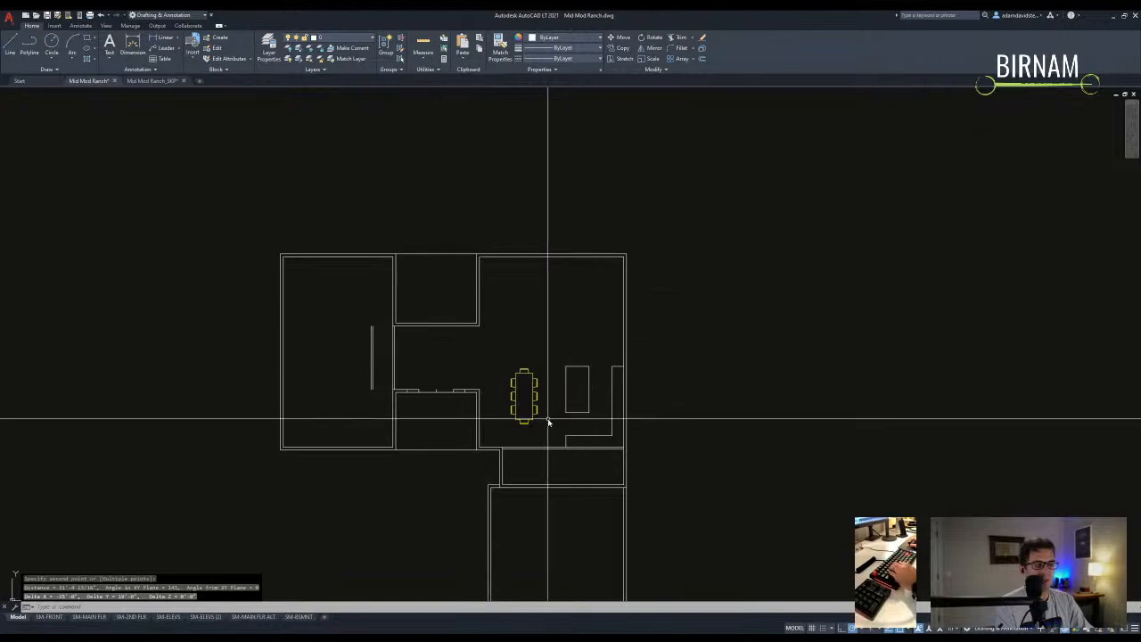
{"action": "middle_click_drag", "start_coordinate": [539, 359], "coordinate": [528, 367]}
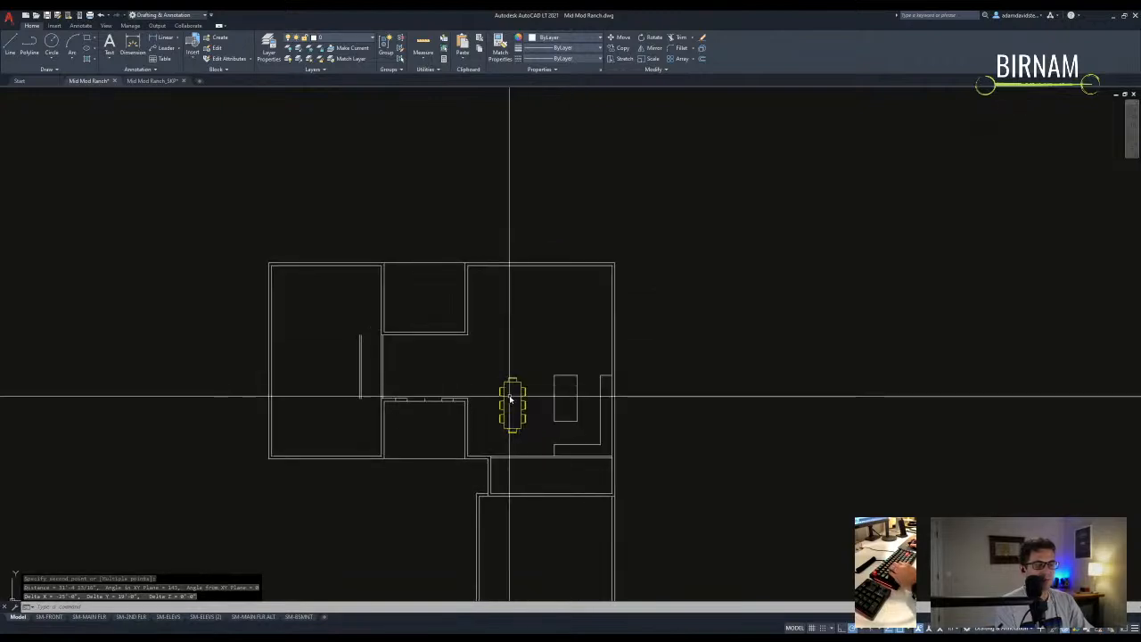
{"action": "middle_click_drag", "start_coordinate": [551, 421], "coordinate": [527, 452]}
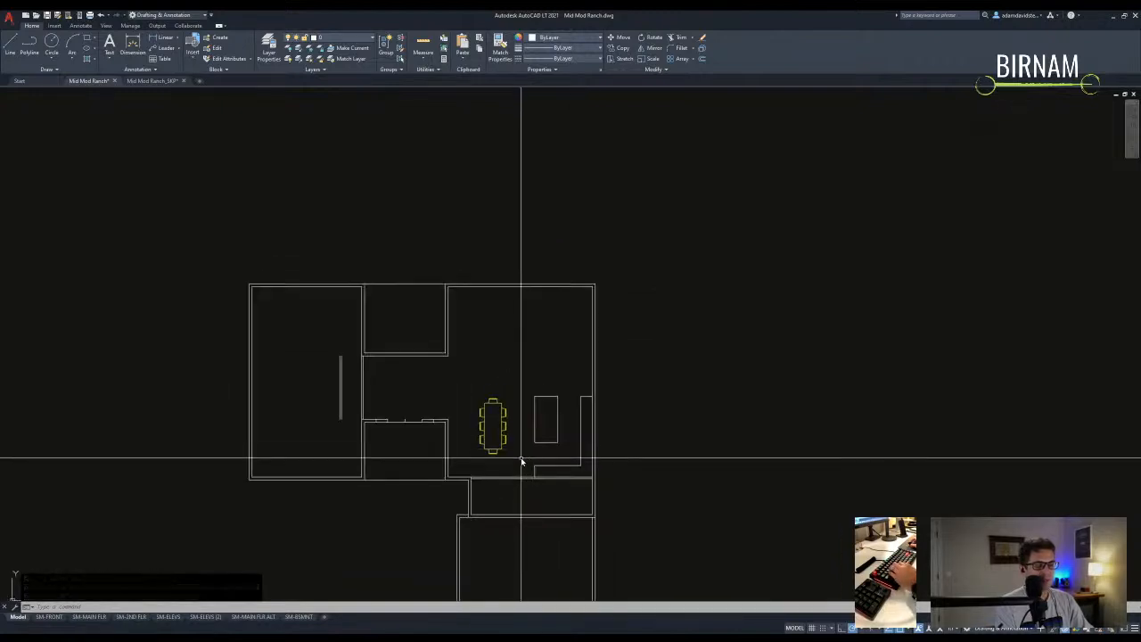
{"action": "middle_click_drag", "start_coordinate": [509, 435], "coordinate": [496, 405]}
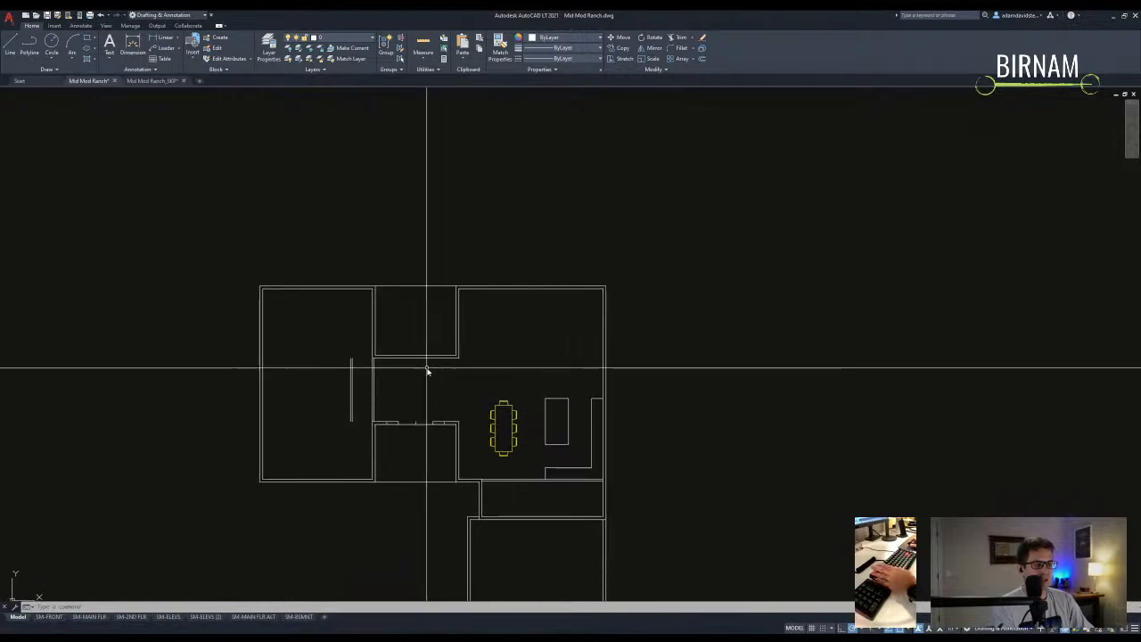
{"action": "middle_click_drag", "start_coordinate": [470, 309], "coordinate": [471, 348]}
{"action": "middle_click_drag", "start_coordinate": [540, 438], "coordinate": [473, 428]}
{"action": "key", "text": "Escape"}
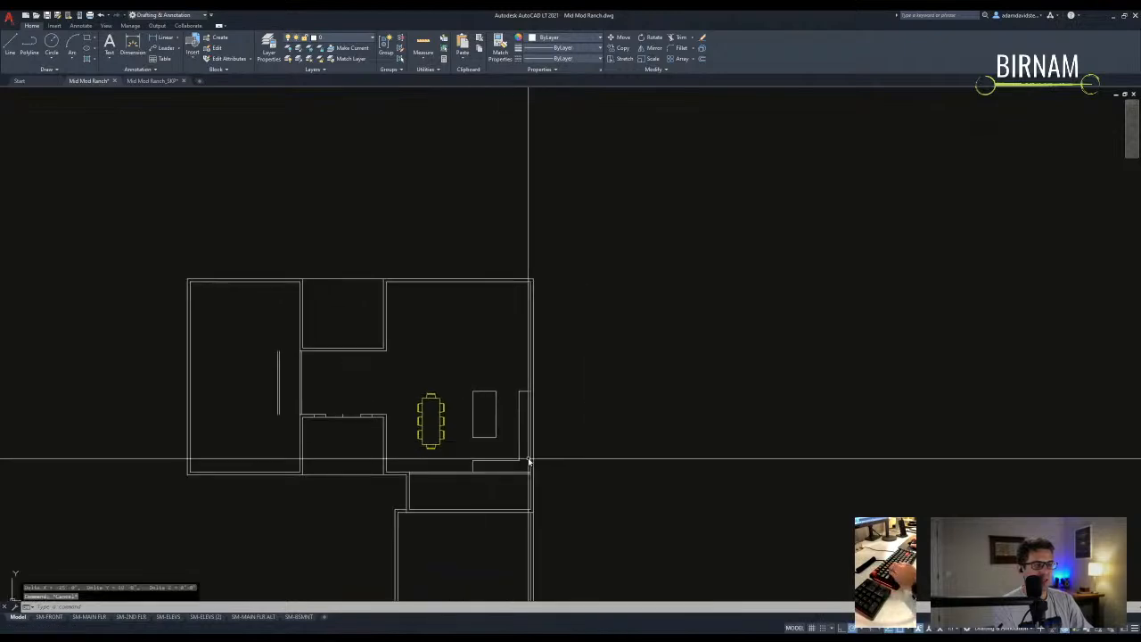
- Window-select the table, island and counter and begin a mirror, then abandon it
{"action": "scroll", "coordinate": [526, 461], "scroll_direction": "up", "scroll_amount": 1}
{"action": "left_click", "coordinate": [522, 462]}
{"action": "left_click", "coordinate": [395, 317]}
{"action": "type", "text": "mi"}
{"action": "key", "text": "Return"}
{"action": "middle_click_drag", "start_coordinate": [528, 336], "coordinate": [521, 343]}
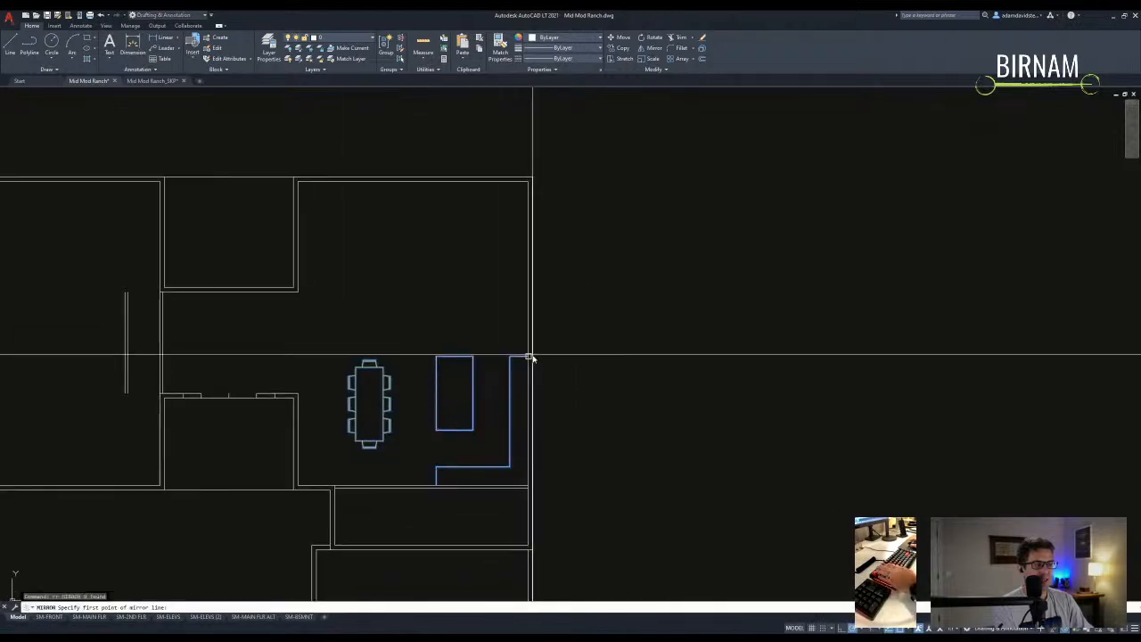
{"action": "left_click", "coordinate": [526, 363]}
{"action": "key", "text": "Escape"}
{"action": "key", "text": "Escape"}
{"action": "key", "text": "Escape"}
- Mirror the table, island and counter about the room's midline, erasing the originals
{"action": "scroll", "coordinate": [504, 441], "scroll_direction": "down", "scroll_amount": 2}
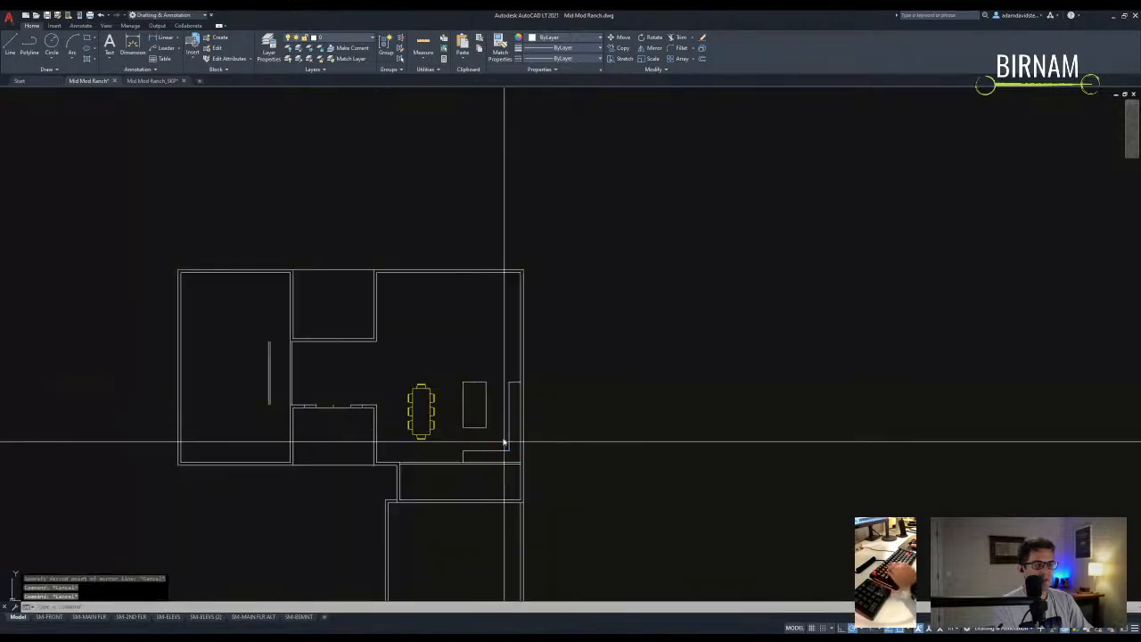
{"action": "left_click", "coordinate": [414, 374]}
{"action": "type", "text": "mi"}
{"action": "key", "text": "Return"}
{"action": "left_click", "coordinate": [521, 366]}
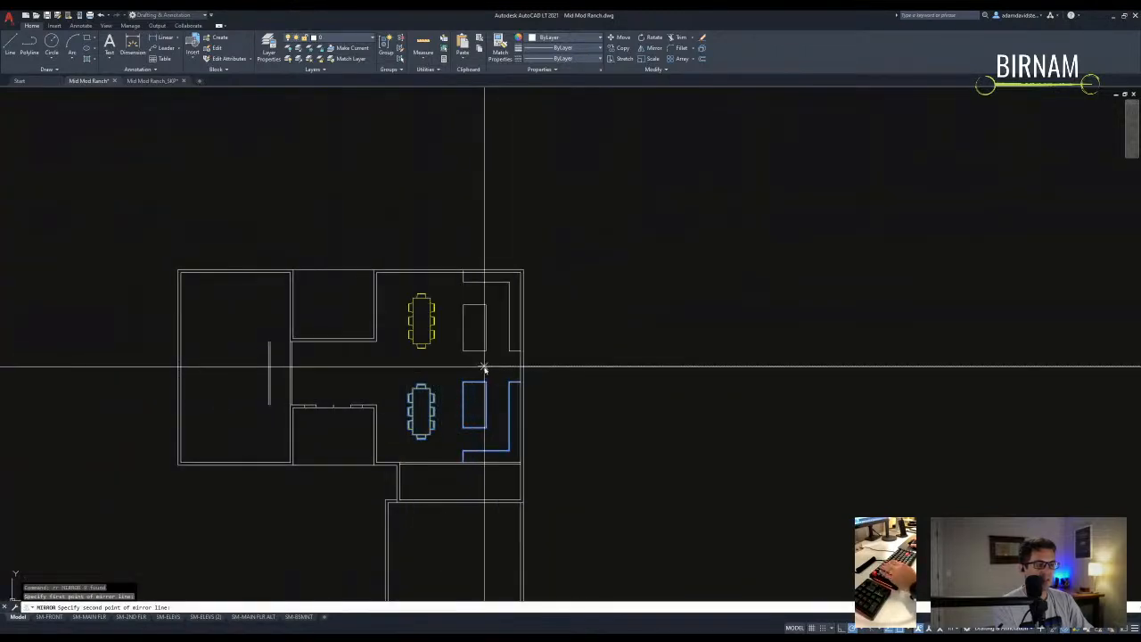
{"action": "type", "text": "y"}
{"action": "key", "text": "Return"}
- Select the flipped furniture and start moving it, then cancel the move
{"action": "scroll", "coordinate": [491, 352], "scroll_direction": "up", "scroll_amount": 2}
{"action": "left_click", "coordinate": [356, 388]}
{"action": "left_click", "coordinate": [637, 163]}
{"action": "type", "text": "m"}
{"action": "key", "text": "Return"}
{"action": "scroll", "coordinate": [444, 206], "scroll_direction": "up", "scroll_amount": 2}
{"action": "left_click", "coordinate": [436, 209]}
{"action": "key", "text": "Escape"}
{"action": "key", "text": "Escape"}
{"action": "key", "text": "Escape"}
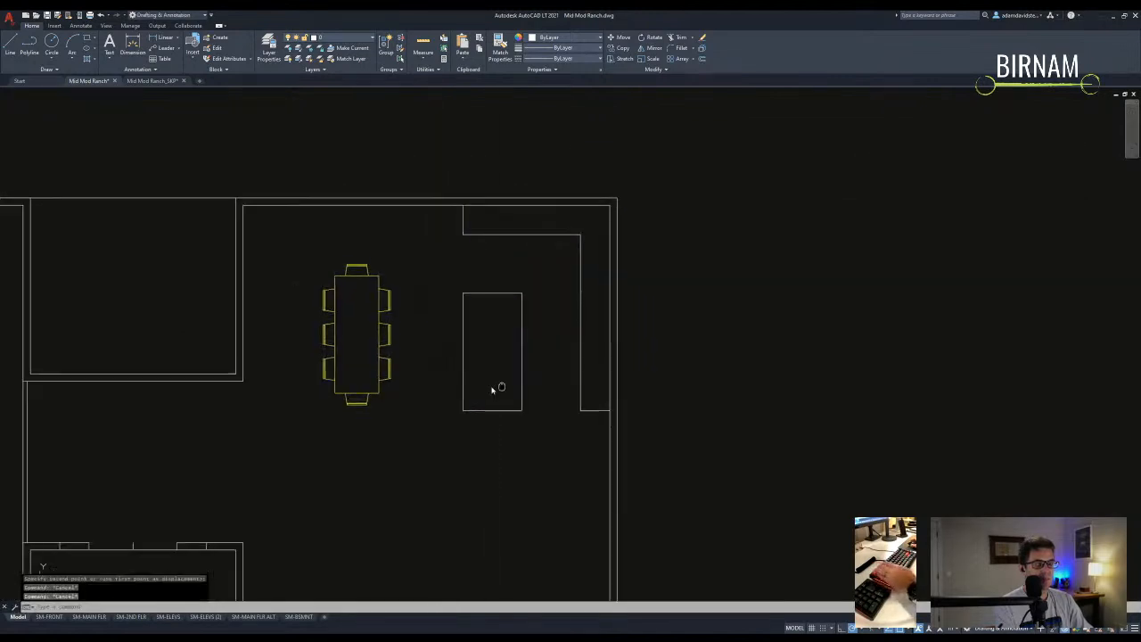
{"action": "scroll", "coordinate": [517, 395], "scroll_direction": "down", "scroll_amount": 2}
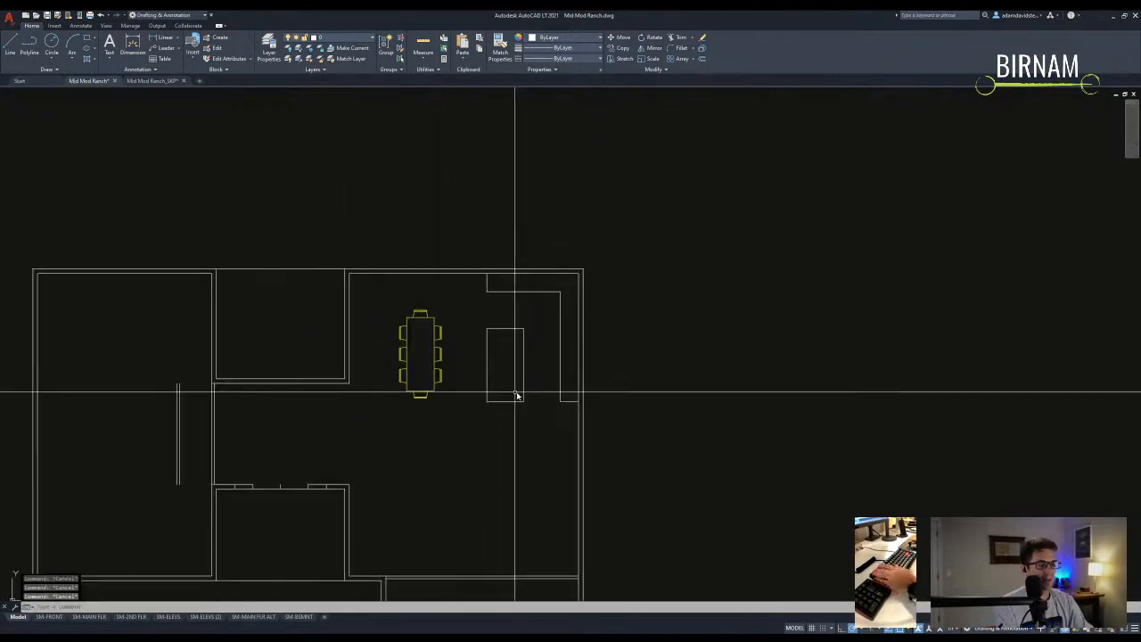
{"action": "scroll", "coordinate": [463, 406], "scroll_direction": "down", "scroll_amount": 2}
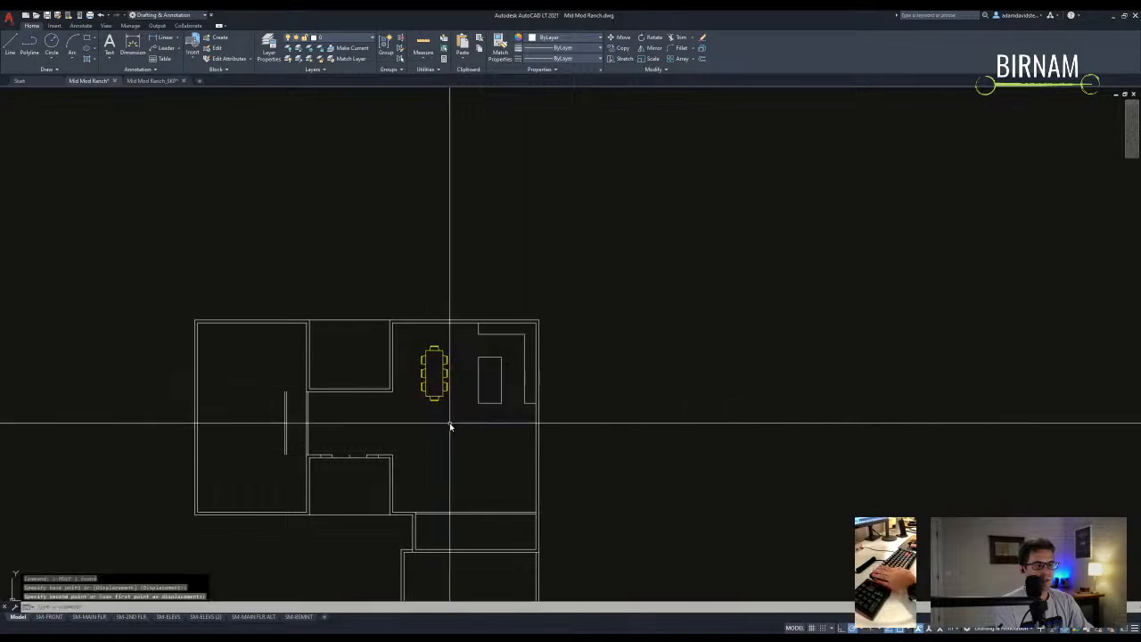
- Undo the mirror so the furniture returns to the lower half of the room
{"action": "left_click", "coordinate": [419, 474]}
{"action": "scroll", "coordinate": [419, 474], "scroll_direction": "up", "scroll_amount": 2}
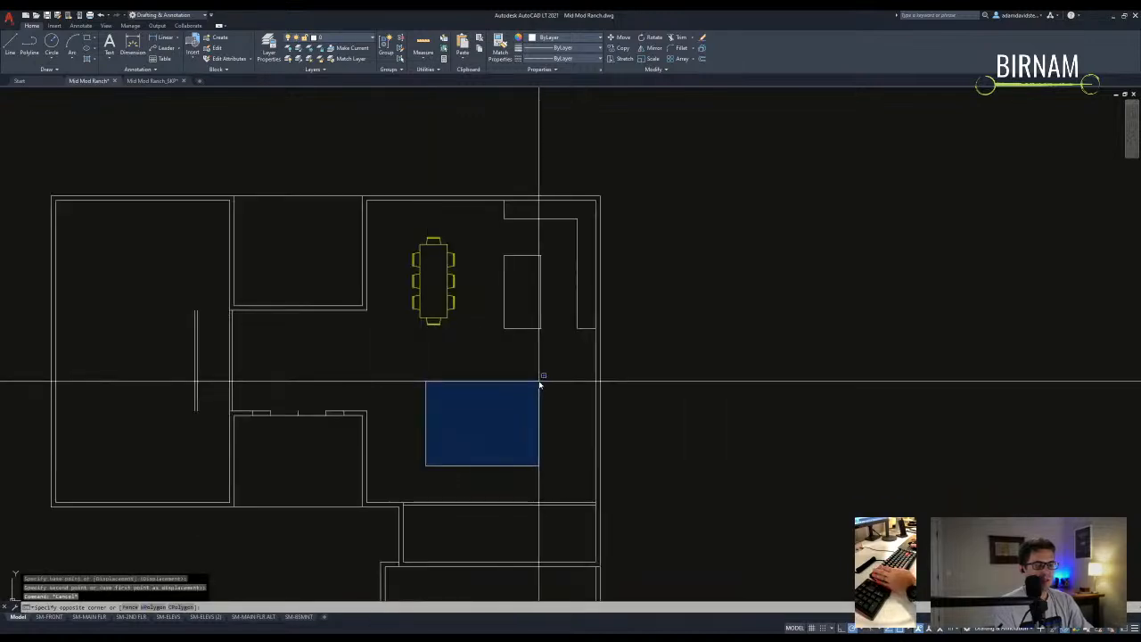
{"action": "scroll", "coordinate": [536, 381], "scroll_direction": "down", "scroll_amount": 3}
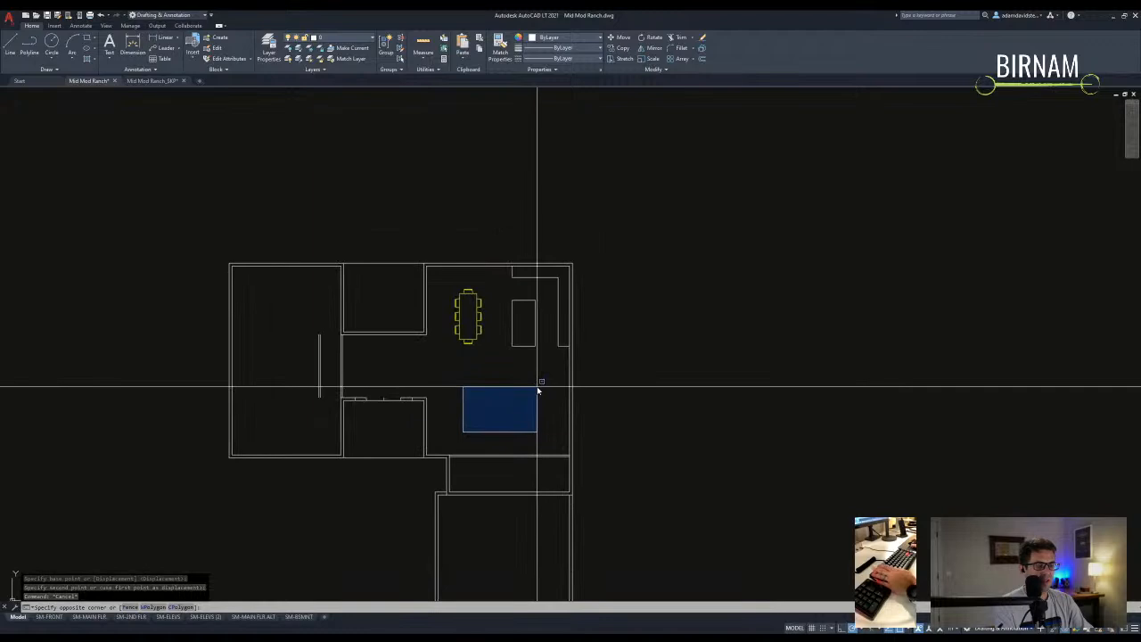
{"action": "key", "text": "Escape"}
{"action": "key", "text": "ctrl+z"}
{"action": "key", "text": "ctrl+z"}
{"action": "key", "text": "ctrl+z"}
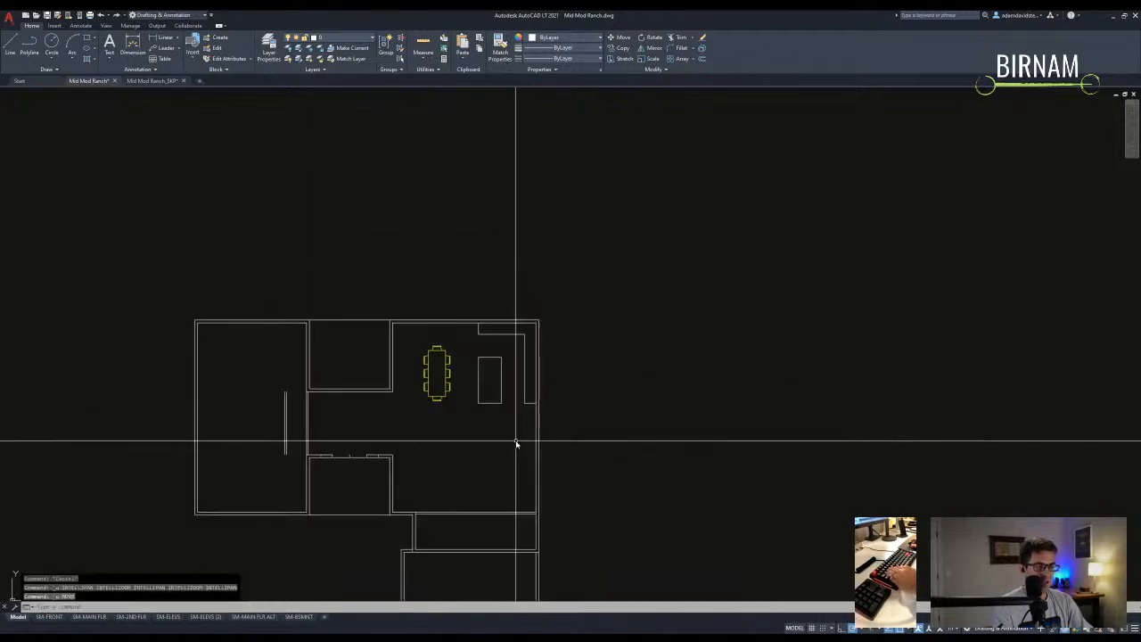
{"action": "middle_click_drag", "start_coordinate": [499, 450], "coordinate": [522, 351]}
{"action": "key", "text": "Escape"}
{"action": "key", "text": "Escape"}
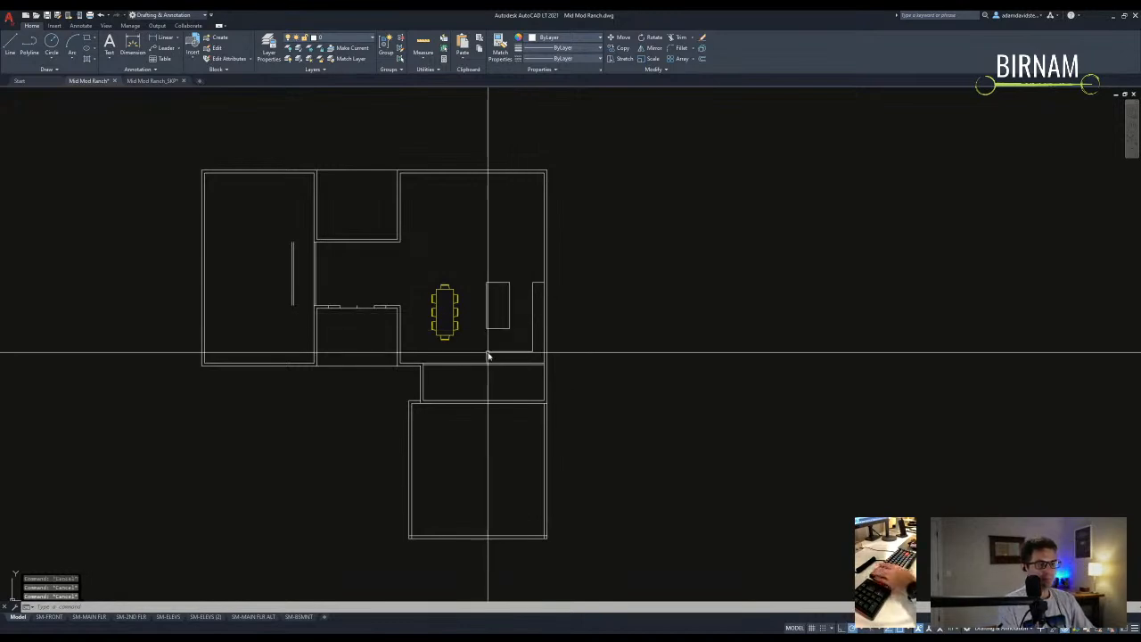
- Move the dining table up to sit above the island
{"action": "scroll", "coordinate": [487, 356], "scroll_direction": "up", "scroll_amount": 3}
{"action": "left_click", "coordinate": [445, 312]}
{"action": "key", "text": "m"}
{"action": "key", "text": "space"}
{"action": "left_click", "coordinate": [457, 337]}
{"action": "scroll", "coordinate": [502, 280], "scroll_direction": "down", "scroll_amount": 1}
{"action": "left_click", "coordinate": [510, 254]}
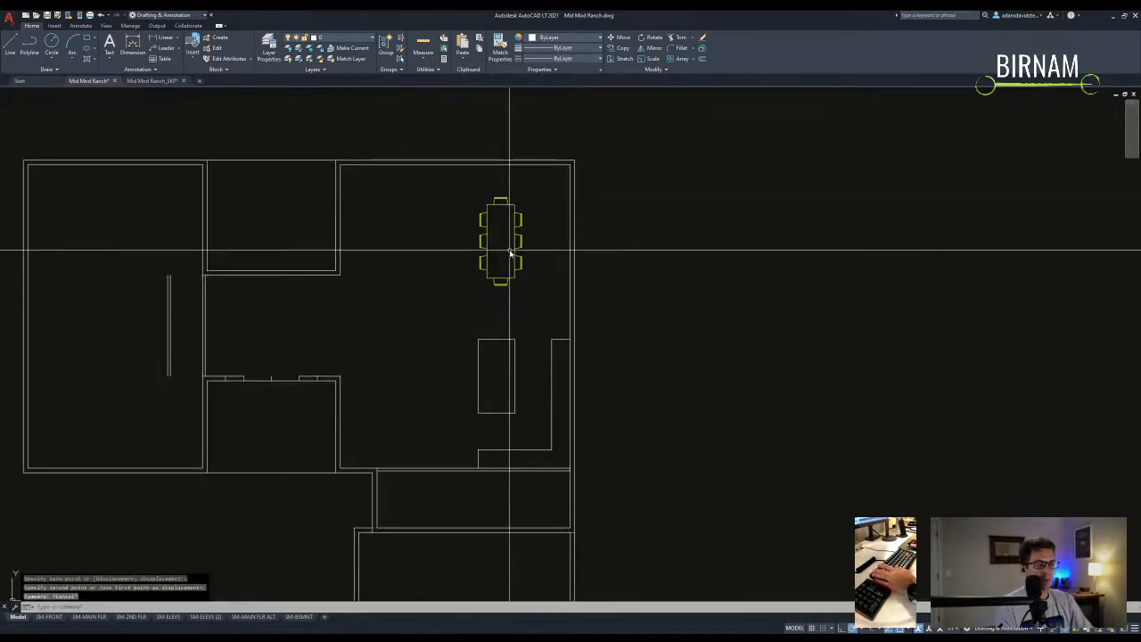
{"action": "key", "text": "Escape"}
- Mirror the island at its corner, erasing the upright original so it lies crosswise
{"action": "left_click_drag", "start_coordinate": [525, 420], "coordinate": [458, 326]}
{"action": "key", "text": "m"}
{"action": "key", "text": "i"}
{"action": "key", "text": "space"}
{"action": "left_click", "coordinate": [516, 408]}
{"action": "key", "text": "y"}
{"action": "key", "text": "space"}
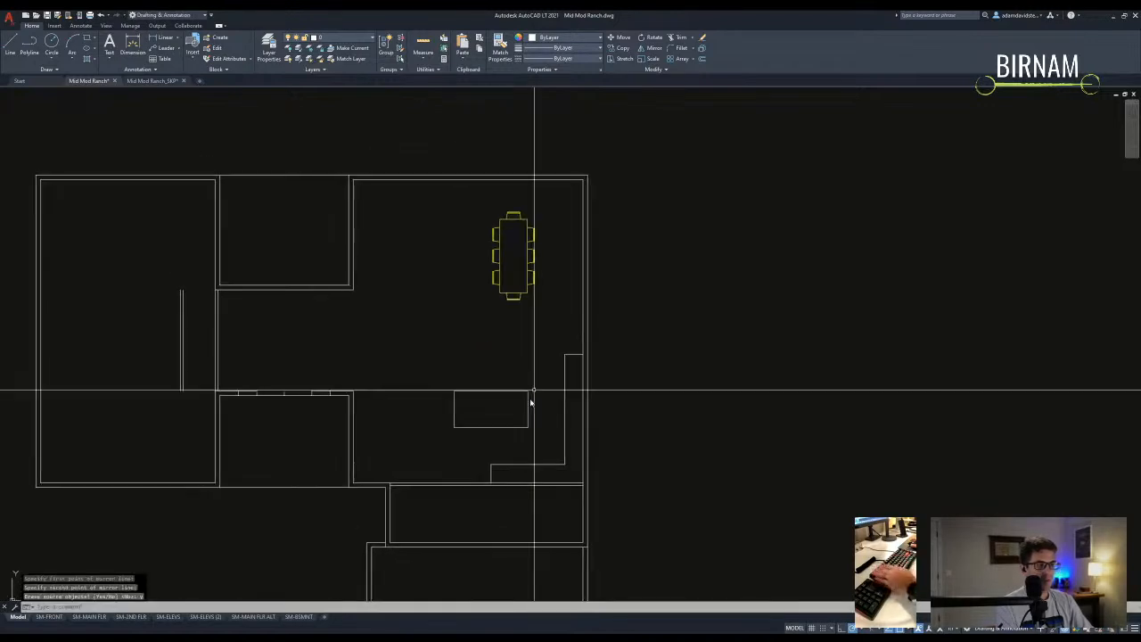
- Nudge the dining table slightly down and to the right
{"action": "left_click", "coordinate": [529, 293]}
{"action": "key", "text": "r"}
{"action": "key", "text": "o"}
{"action": "key", "text": "space"}
{"action": "key", "text": "Escape"}
{"action": "key", "text": "m"}
{"action": "key", "text": "space"}
{"action": "left_click", "coordinate": [517, 262]}
{"action": "left_click", "coordinate": [534, 275]}
{"action": "key", "text": "Escape"}
{"action": "key", "text": "Escape"}
- Measure the room width between its top corners, reading 25'-0"
{"action": "key", "text": "d"}
{"action": "key", "text": "i"}
{"action": "key", "text": "space"}
{"action": "left_click", "coordinate": [586, 178]}
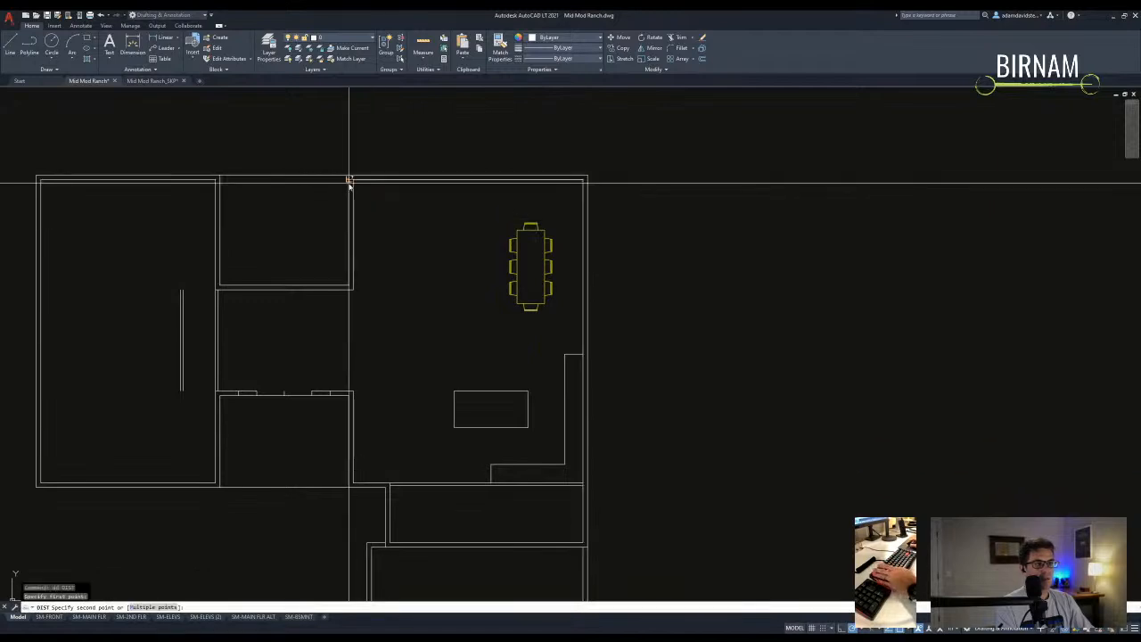
{"action": "left_click", "coordinate": [349, 179]}
{"action": "middle_click_drag", "start_coordinate": [391, 262], "coordinate": [394, 272]}
{"action": "key", "text": "Escape"}
{"action": "key", "text": "Escape"}
{"action": "middle_click_drag", "start_coordinate": [435, 346], "coordinate": [458, 336]}
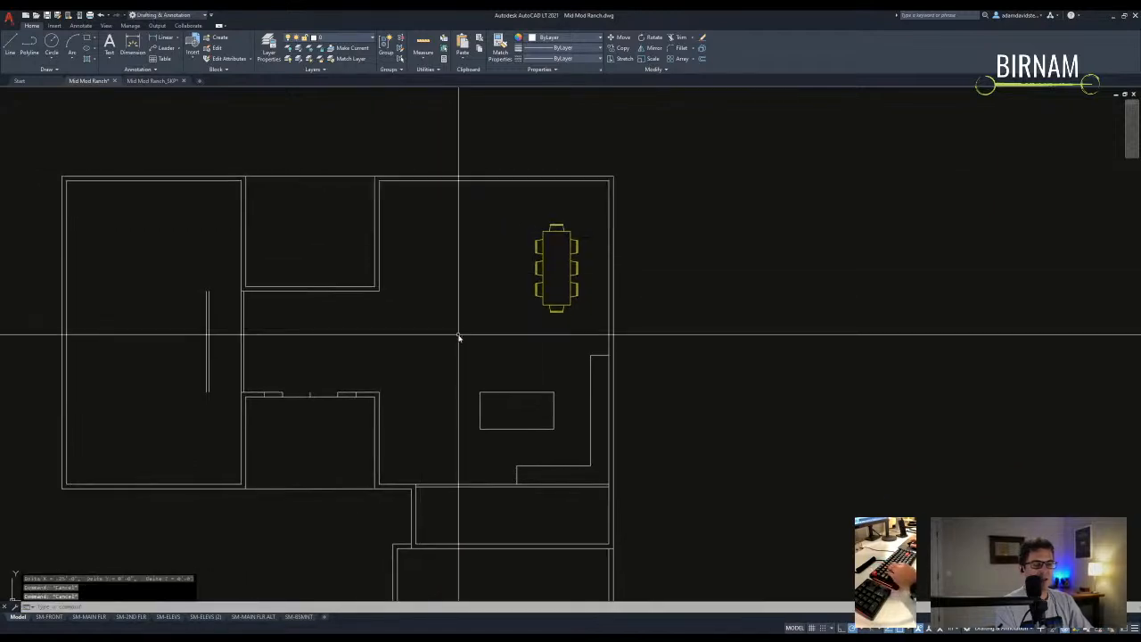
{"action": "scroll", "coordinate": [465, 350], "scroll_direction": "down", "scroll_amount": 5}
{"action": "scroll", "coordinate": [438, 308], "scroll_direction": "up", "scroll_amount": 3}
- Copy the sectional sofa block to a spot beside the dining table
{"action": "scroll", "coordinate": [395, 321], "scroll_direction": "up", "scroll_amount": 5}
{"action": "middle_click_drag", "start_coordinate": [351, 196], "coordinate": [382, 360]}
{"action": "left_click", "coordinate": [450, 348]}
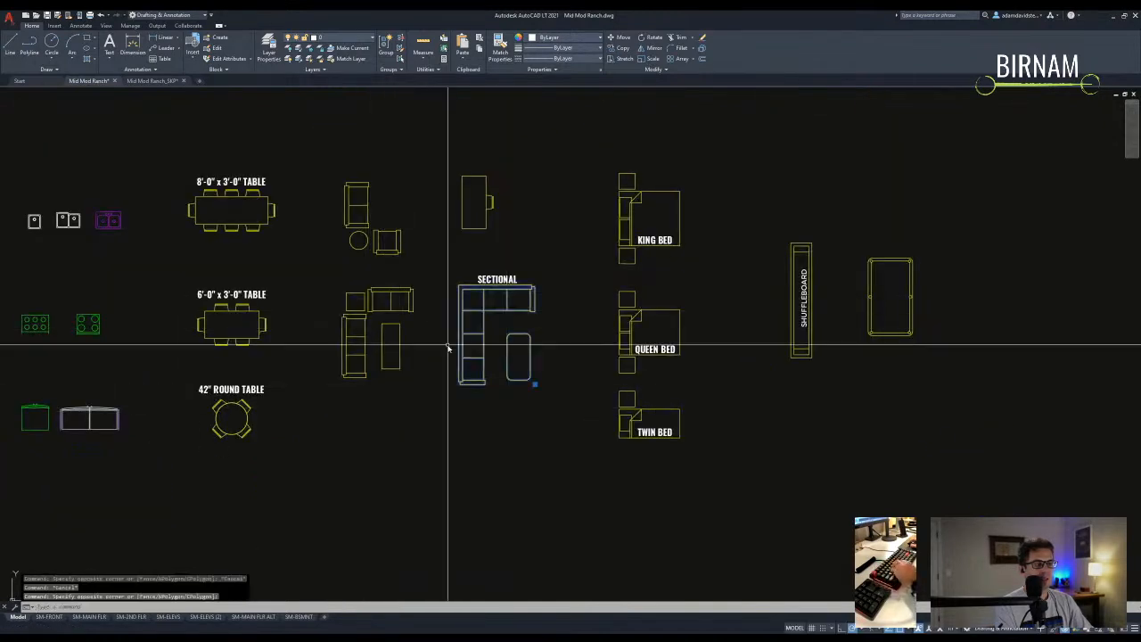
{"action": "type", "text": "co"}
{"action": "key", "text": "Return"}
{"action": "left_click", "coordinate": [508, 337]}
{"action": "scroll", "coordinate": [577, 405], "scroll_direction": "down", "scroll_amount": 6}
{"action": "scroll", "coordinate": [466, 377], "scroll_direction": "up", "scroll_amount": 10}
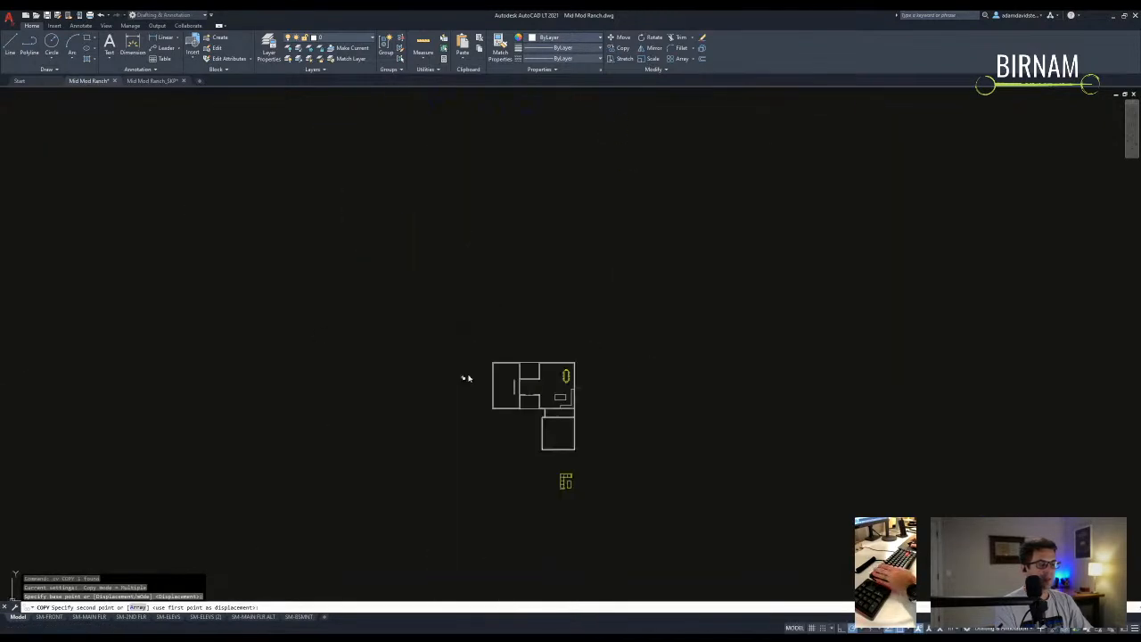
{"action": "left_click", "coordinate": [460, 349]}
{"action": "key", "text": "Escape"}
- Rotate the copied sectional and ottoman 180°, then start moving the ottoman and cancel
{"action": "left_click_drag", "start_coordinate": [375, 259], "coordinate": [502, 420]}
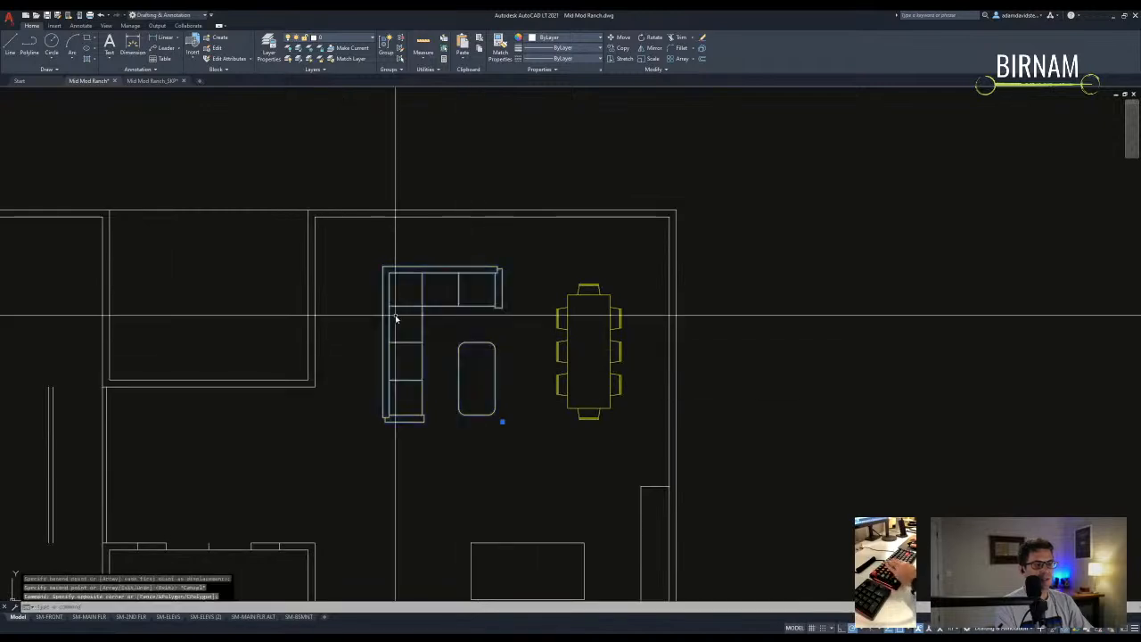
{"action": "type", "text": "ro"}
{"action": "key", "text": "Return"}
{"action": "left_click", "coordinate": [448, 344]}
{"action": "left_click", "coordinate": [366, 346]}
{"action": "left_click_drag", "start_coordinate": [445, 377], "coordinate": [416, 330]}
{"action": "type", "text": "m"}
{"action": "key", "text": "Return"}
{"action": "left_click", "coordinate": [426, 387]}
{"action": "key", "text": "Escape"}
- Draw a vertical guide line from the island's left edge down past the counter
{"action": "scroll", "coordinate": [492, 374], "scroll_direction": "down", "scroll_amount": 2}
{"action": "mouse_move", "coordinate": [492, 375]}
{"action": "middle_mouse_down"}
{"action": "mouse_move", "coordinate": [522, 425]}
{"action": "mouse_move", "coordinate": [556, 321]}
{"action": "middle_mouse_up"}
{"action": "middle_click_drag", "start_coordinate": [534, 275], "coordinate": [441, 431]}
{"action": "key", "text": "l"}
{"action": "key", "text": "Return"}
{"action": "scroll", "coordinate": [502, 425], "scroll_direction": "up", "scroll_amount": 2}
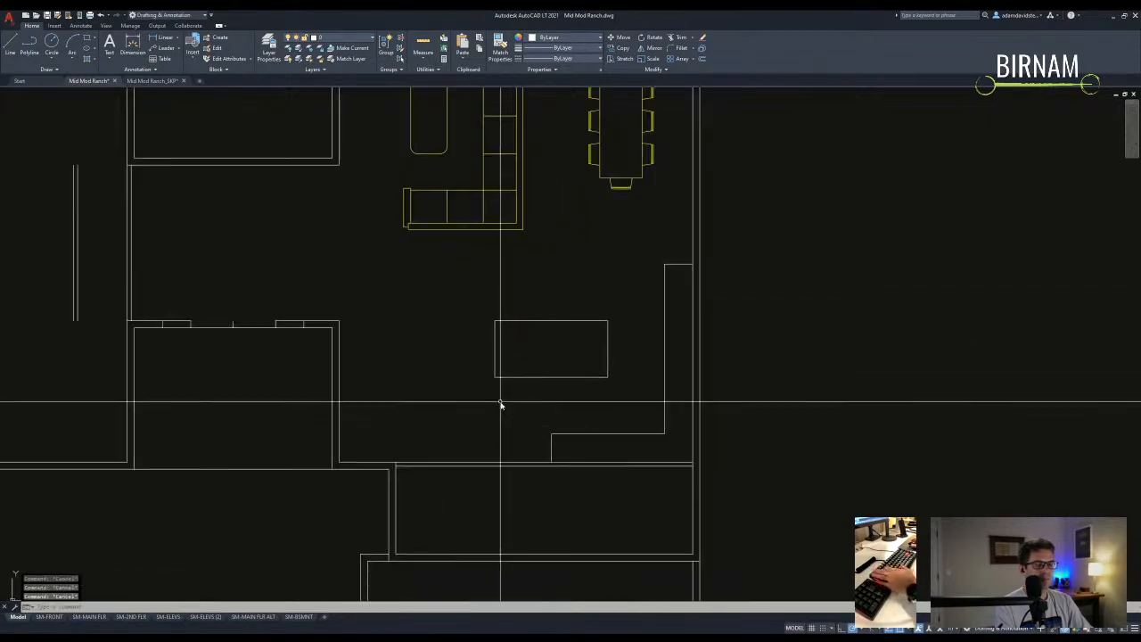
{"action": "left_click", "coordinate": [494, 381]}
{"action": "left_click", "coordinate": [493, 518]}
{"action": "key", "text": "Return"}
- Stretch the counter's lower jog onto the guide line, then erase the guide line
{"action": "key", "text": "s"}
{"action": "key", "text": "Return"}
{"action": "left_click", "coordinate": [565, 499]}
{"action": "left_click", "coordinate": [538, 433]}
{"action": "key", "text": "Return"}
{"action": "left_click", "coordinate": [550, 434]}
{"action": "left_click", "coordinate": [496, 434]}
{"action": "left_click", "coordinate": [496, 415]}
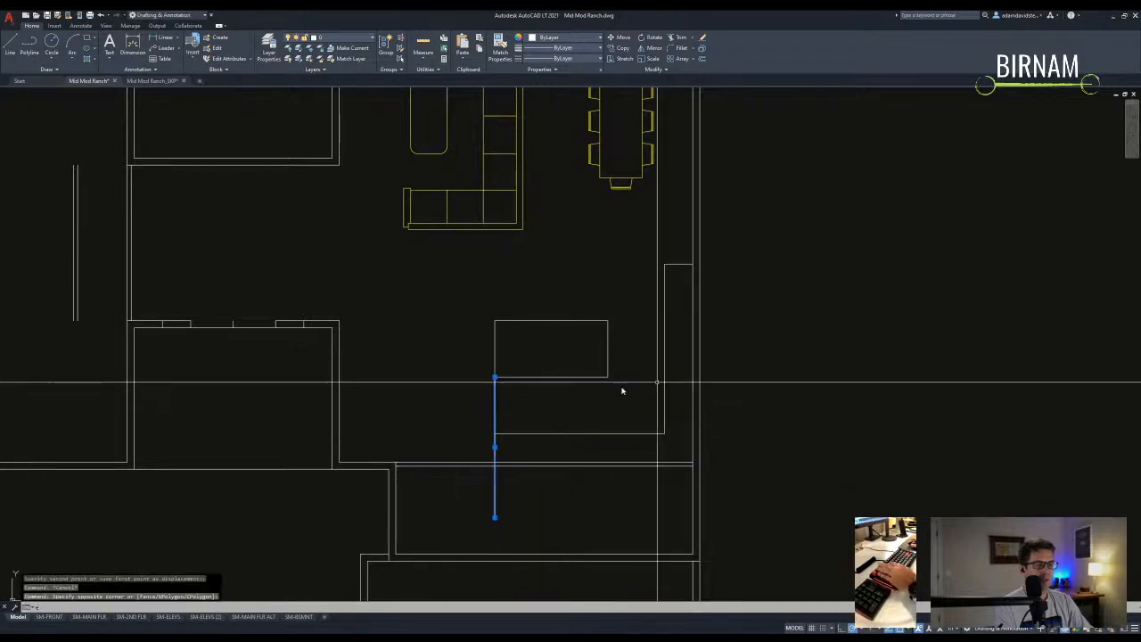
{"action": "key", "text": "Delete"}
- Start a second stretch on the upper counter jog, then cancel it
{"action": "middle_click_drag", "start_coordinate": [694, 344], "coordinate": [680, 353]}
{"action": "key", "text": "s"}
{"action": "key", "text": "Return"}
{"action": "left_click", "coordinate": [734, 316]}
{"action": "left_click", "coordinate": [640, 283]}
{"action": "key", "text": "Return"}
{"action": "left_click", "coordinate": [650, 273]}
{"action": "key", "text": "Escape"}
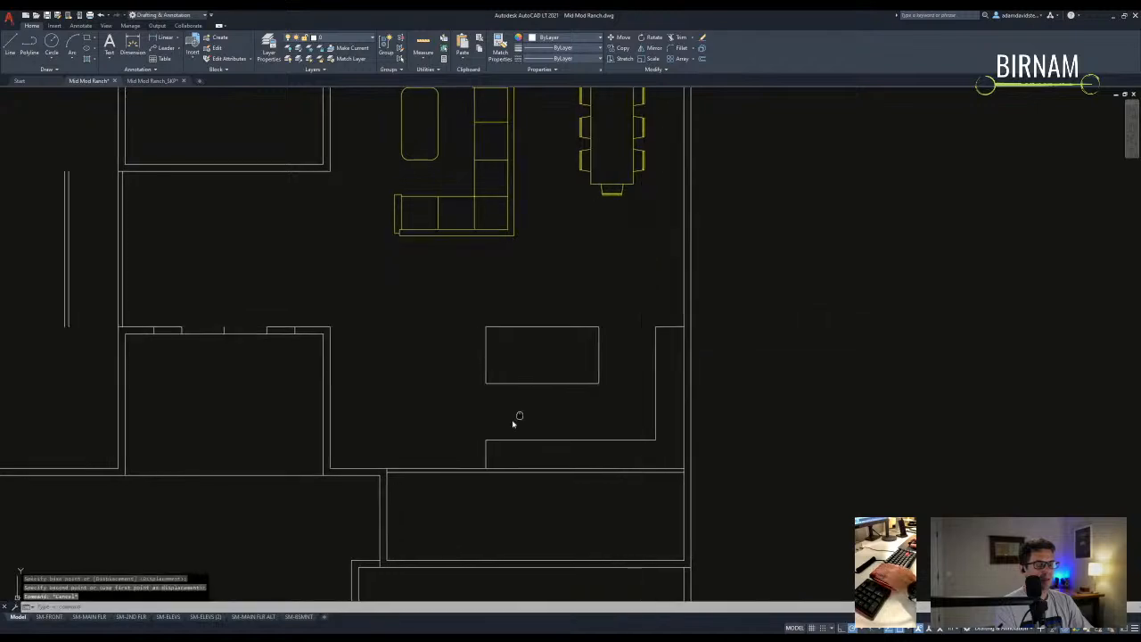
{"action": "scroll", "coordinate": [530, 450], "scroll_direction": "down", "scroll_amount": 3}
{"action": "scroll", "coordinate": [517, 419], "scroll_direction": "up", "scroll_amount": 3}
{"action": "scroll", "coordinate": [511, 412], "scroll_direction": "down", "scroll_amount": 2}
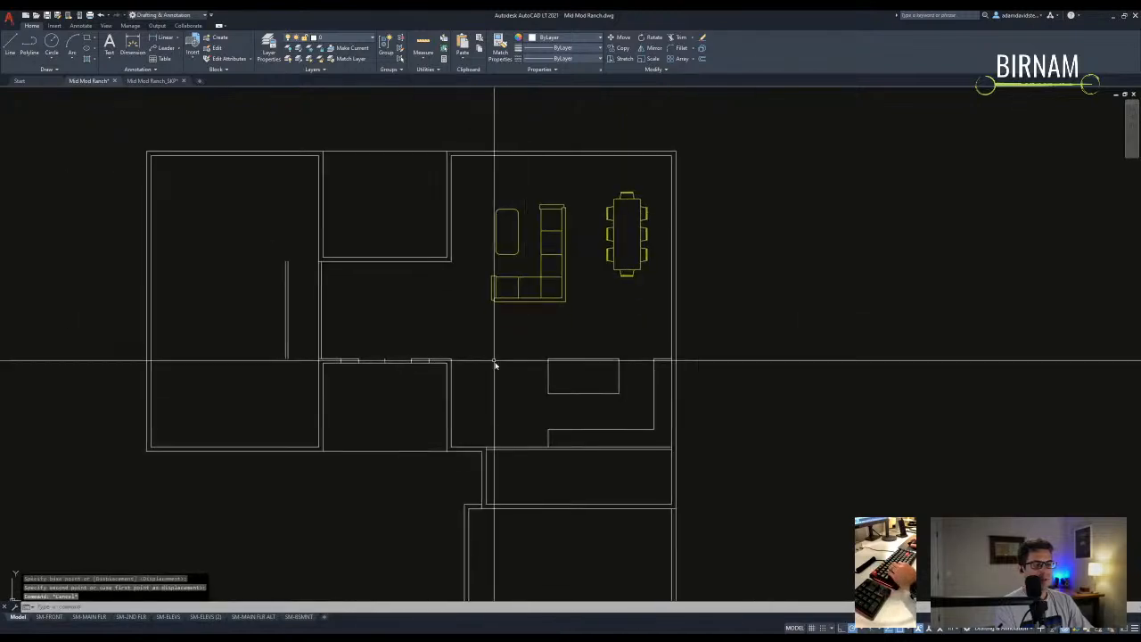
- Draw a short horizontal wall line starting at the closet's wall corner
{"action": "type", "text": "l"}
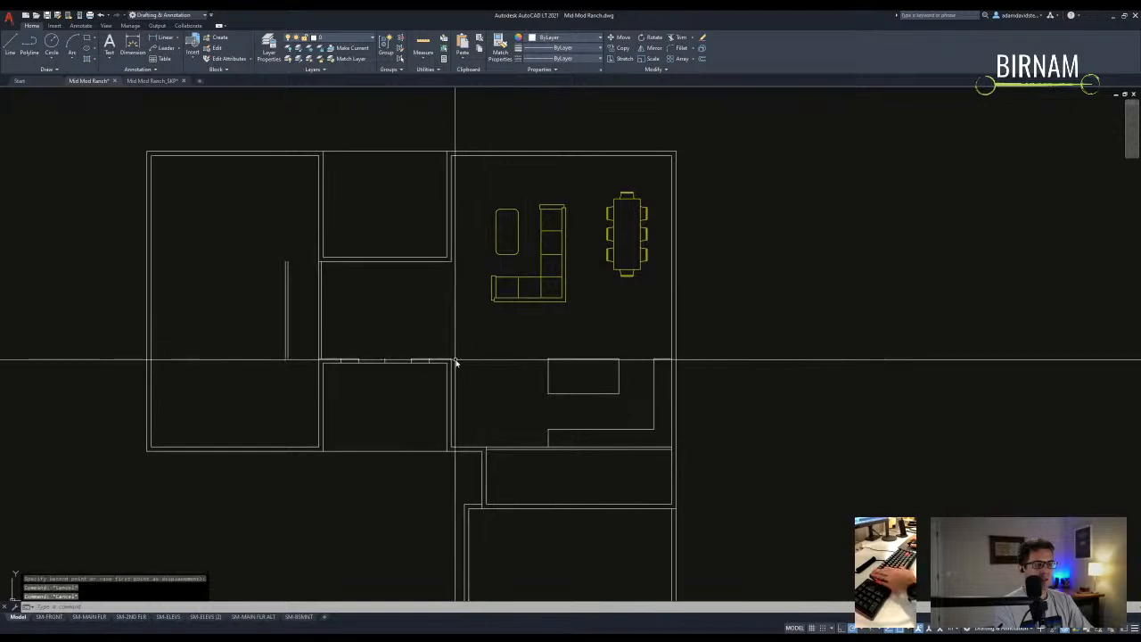
{"action": "key", "text": "Return"}
{"action": "left_click", "coordinate": [451, 360]}
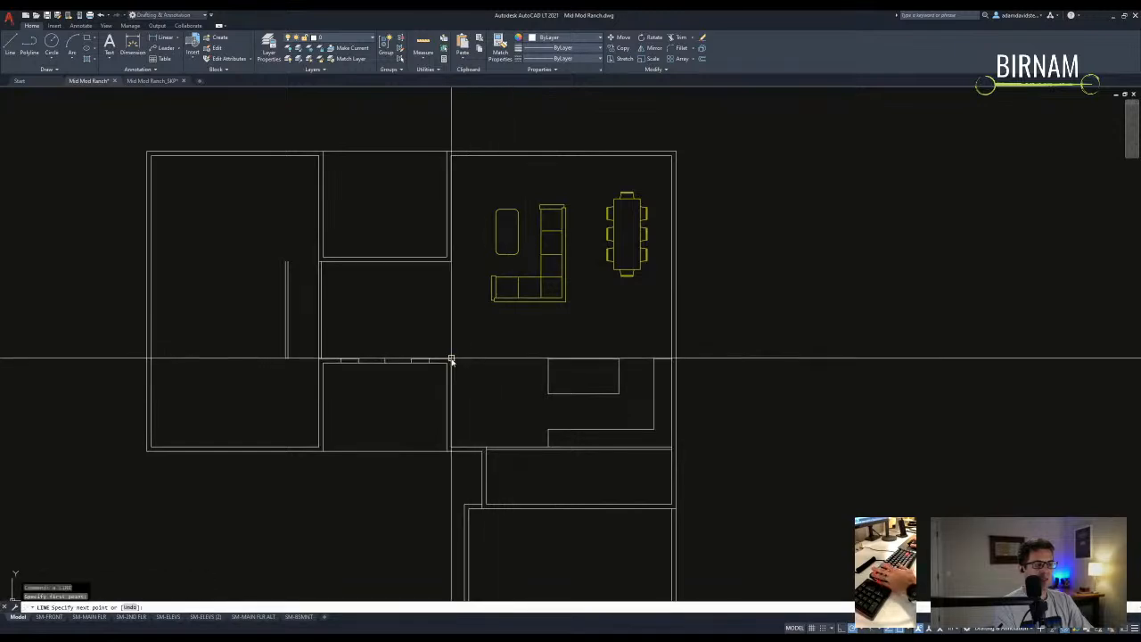
{"action": "left_click", "coordinate": [517, 361]}
{"action": "key", "text": "Escape"}
- Offset the line 48 units and extend the new wall line down to the wall below
{"action": "type", "text": "o"}
{"action": "key", "text": "Return"}
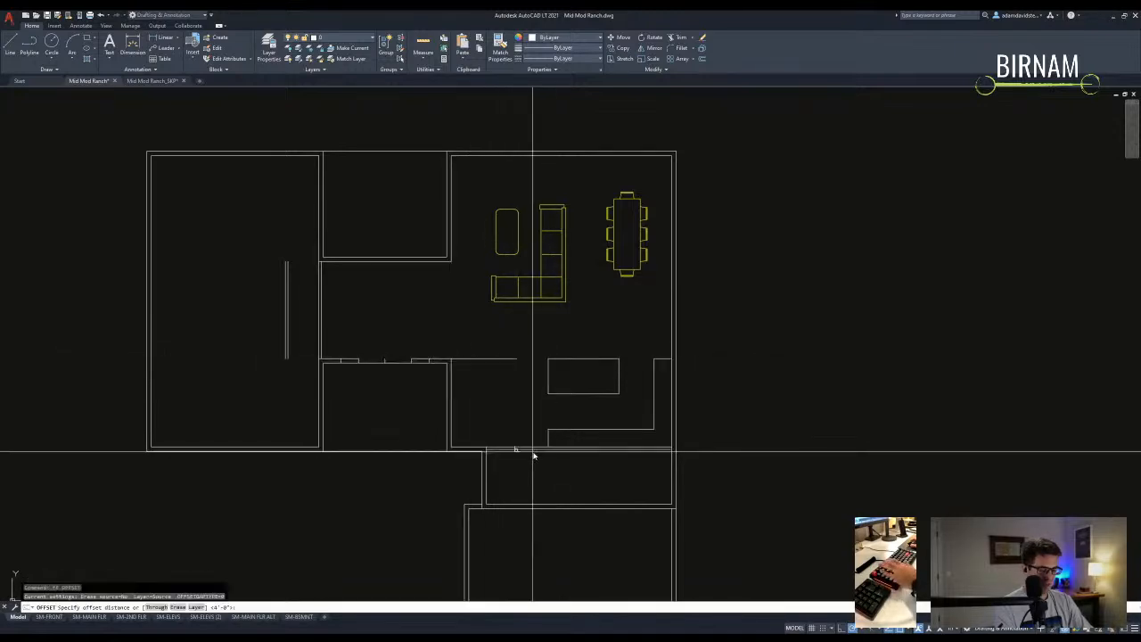
{"action": "type", "text": "48"}
{"action": "key", "text": "Return"}
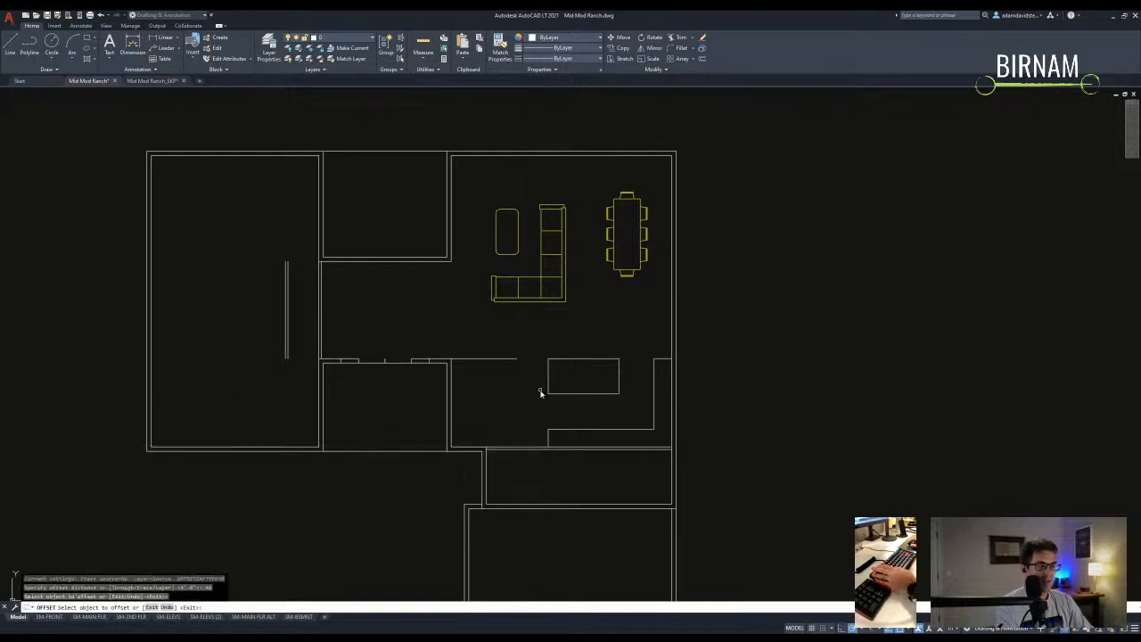
{"action": "left_click", "coordinate": [526, 383]}
{"action": "key", "text": "Escape"}
{"action": "type", "text": "ex"}
{"action": "key", "text": "Return"}
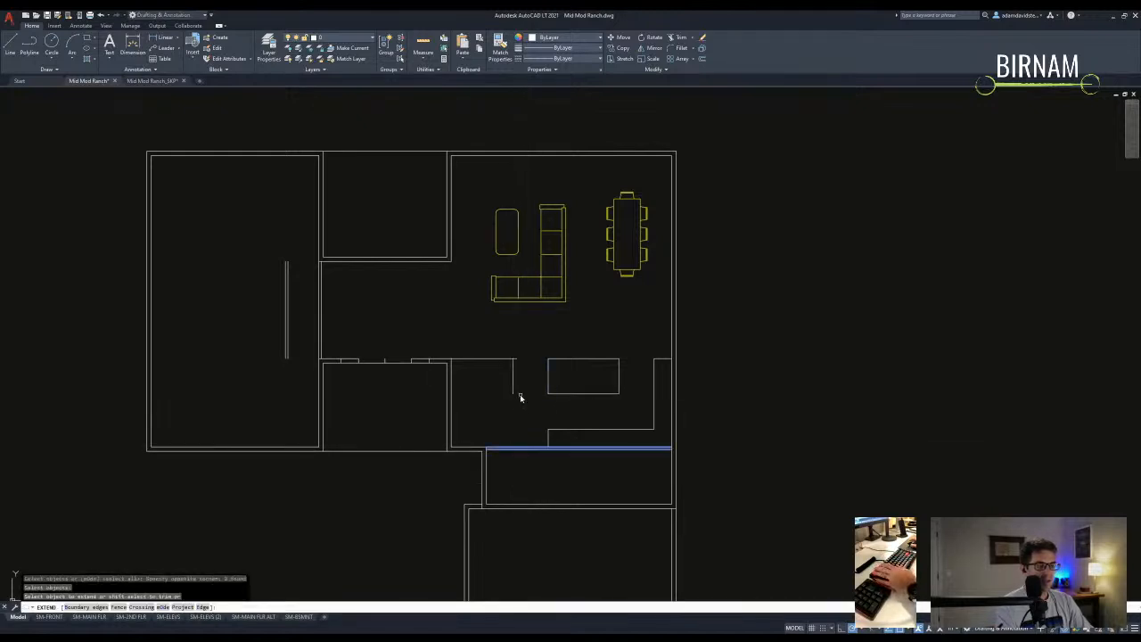
{"action": "left_click", "coordinate": [517, 396]}
{"action": "key", "text": "Escape"}
- Move the short wall line higher up in the room
{"action": "scroll", "coordinate": [504, 384], "scroll_direction": "up", "scroll_amount": 2}
{"action": "left_click_drag", "start_coordinate": [511, 413], "coordinate": [451, 392]}
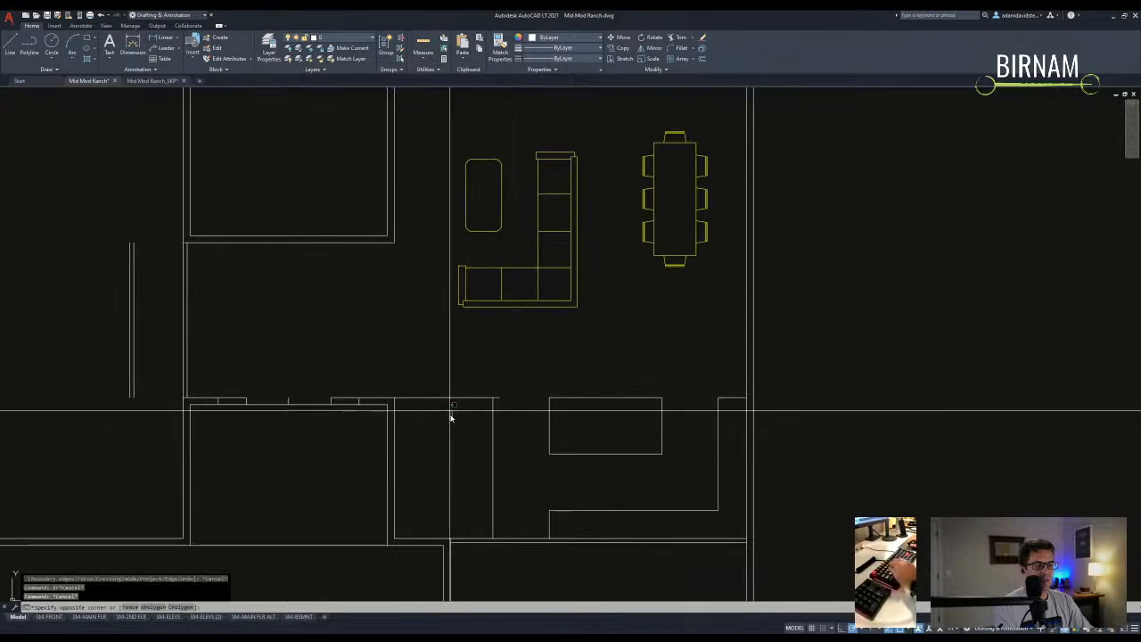
{"action": "key", "text": "m"}
{"action": "key", "text": "Return"}
{"action": "left_click", "coordinate": [449, 374]}
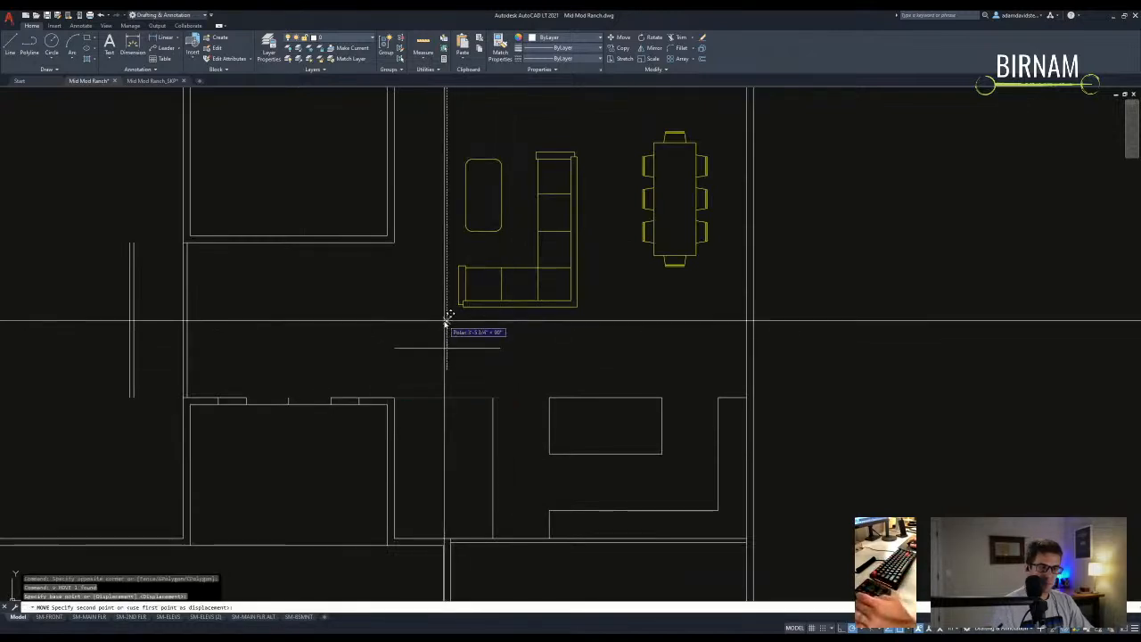
{"action": "scroll", "coordinate": [444, 323], "scroll_direction": "down", "scroll_amount": 2}
{"action": "scroll", "coordinate": [454, 449], "scroll_direction": "up", "scroll_amount": 2}
{"action": "left_click_drag", "start_coordinate": [450, 397], "coordinate": [427, 423]}
{"action": "key", "text": "m"}
{"action": "key", "text": "Return"}
{"action": "left_click", "coordinate": [425, 451]}
{"action": "left_click", "coordinate": [424, 461]}
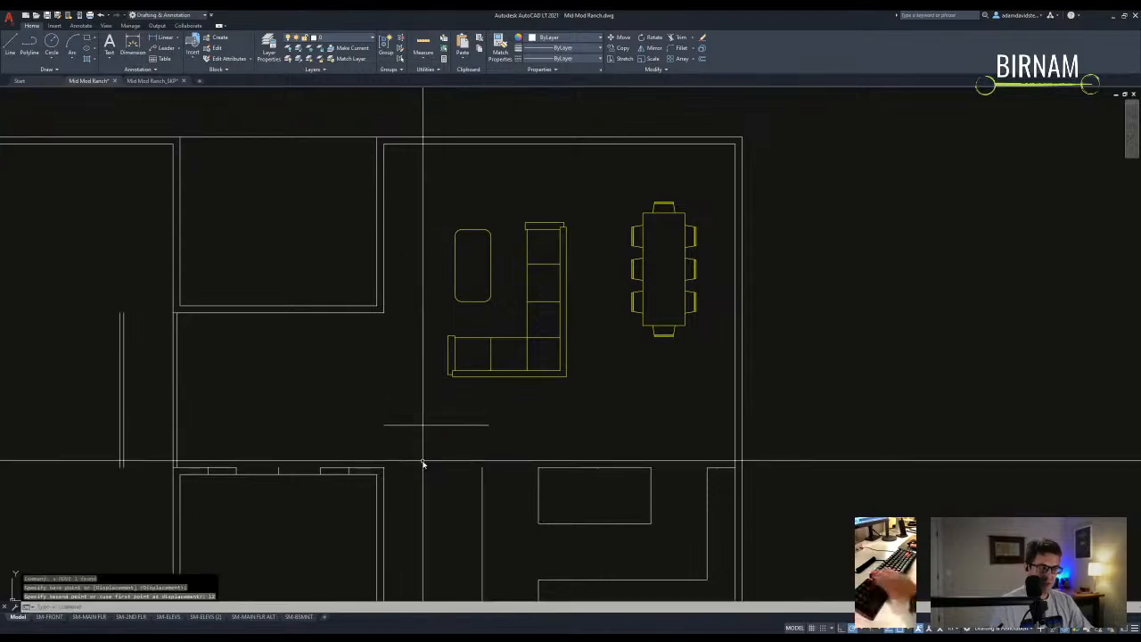
{"action": "middle_click_drag", "start_coordinate": [422, 461], "coordinate": [454, 394]}
- Offset the wall line 2.5 units to create its second face
{"action": "type", "text": "ex"}
{"action": "key", "text": "Return"}
{"action": "left_click", "coordinate": [496, 381]}
{"action": "key", "text": "Escape"}
{"action": "type", "text": "o"}
{"action": "key", "text": "Return"}
{"action": "type", "text": "2.5"}
{"action": "key", "text": "Return"}
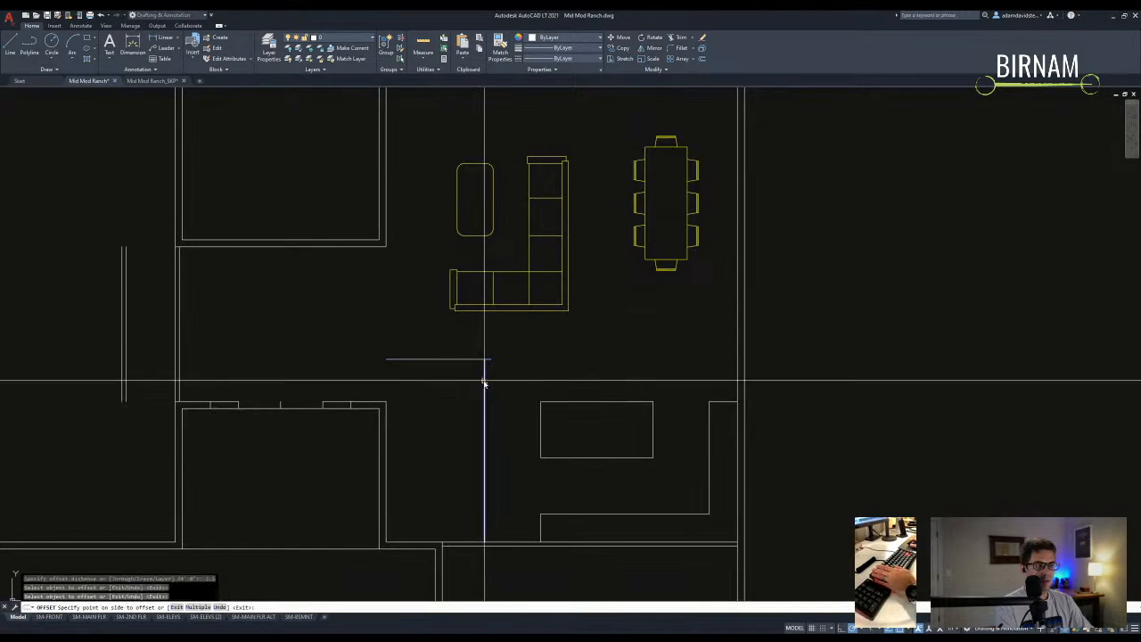
{"action": "left_click", "coordinate": [448, 362]}
{"action": "key", "text": "Escape"}
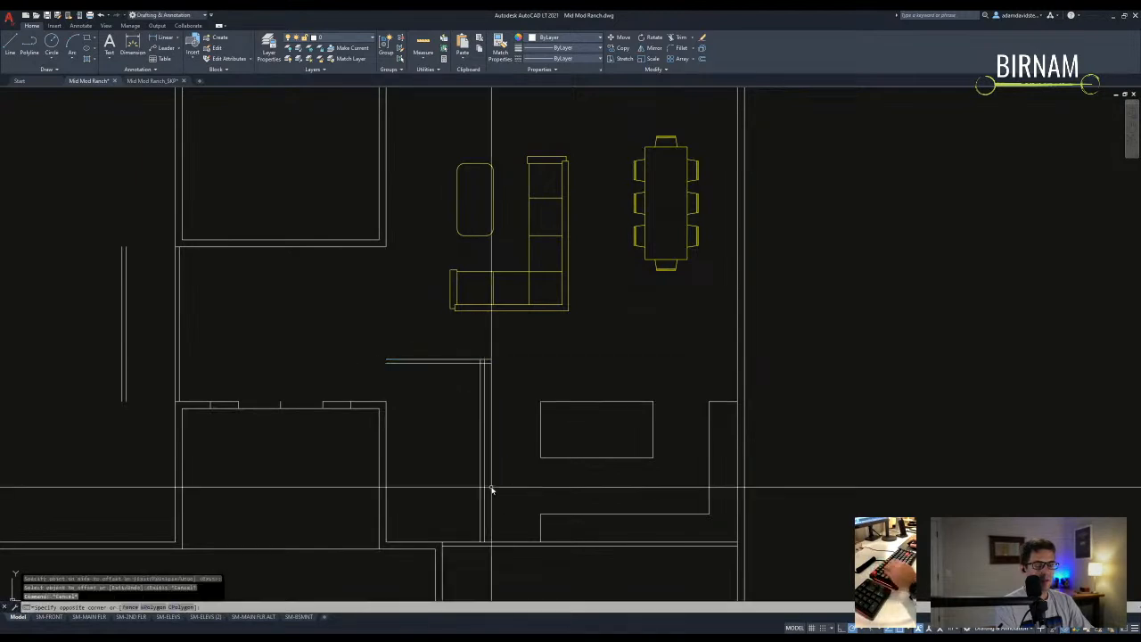
- Copy the vertical wall line to form the closet's opposite wall face
{"action": "left_click_drag", "start_coordinate": [491, 489], "coordinate": [423, 474]}
{"action": "type", "text": "co"}
{"action": "key", "text": "Return"}
{"action": "left_click", "coordinate": [482, 535]}
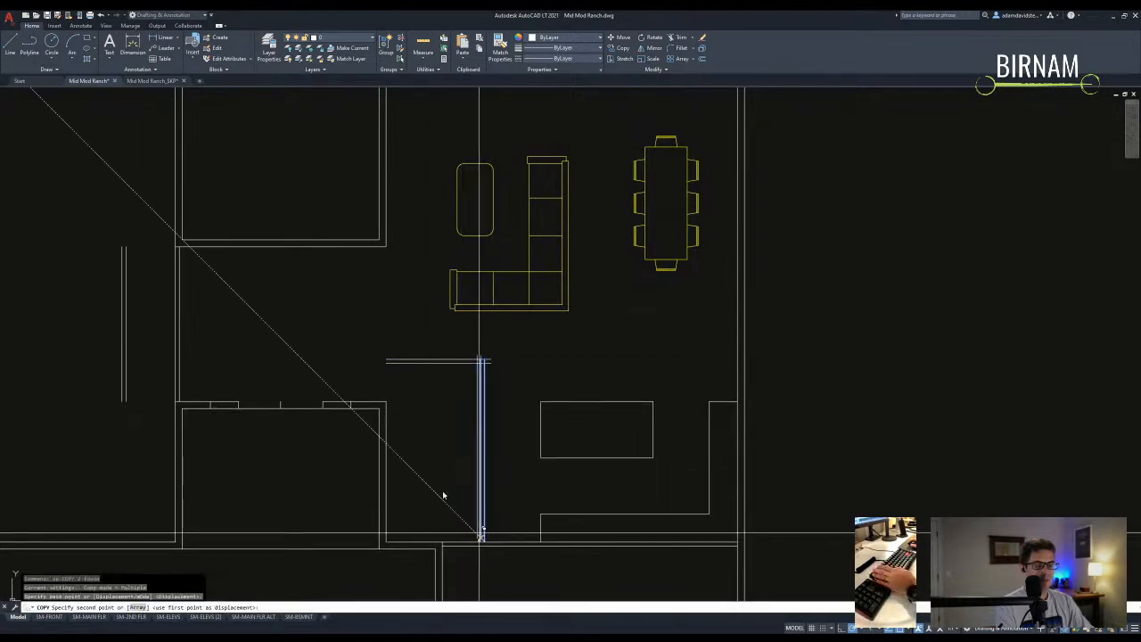
{"action": "left_click", "coordinate": [387, 400]}
{"action": "key", "text": "Escape"}
- Fillet the closet's vertical and horizontal wall lines into clean corners
{"action": "type", "text": "f"}
{"action": "key", "text": "Return"}
{"action": "left_click", "coordinate": [398, 396]}
{"action": "left_click", "coordinate": [415, 383]}
{"action": "left_click", "coordinate": [388, 384]}
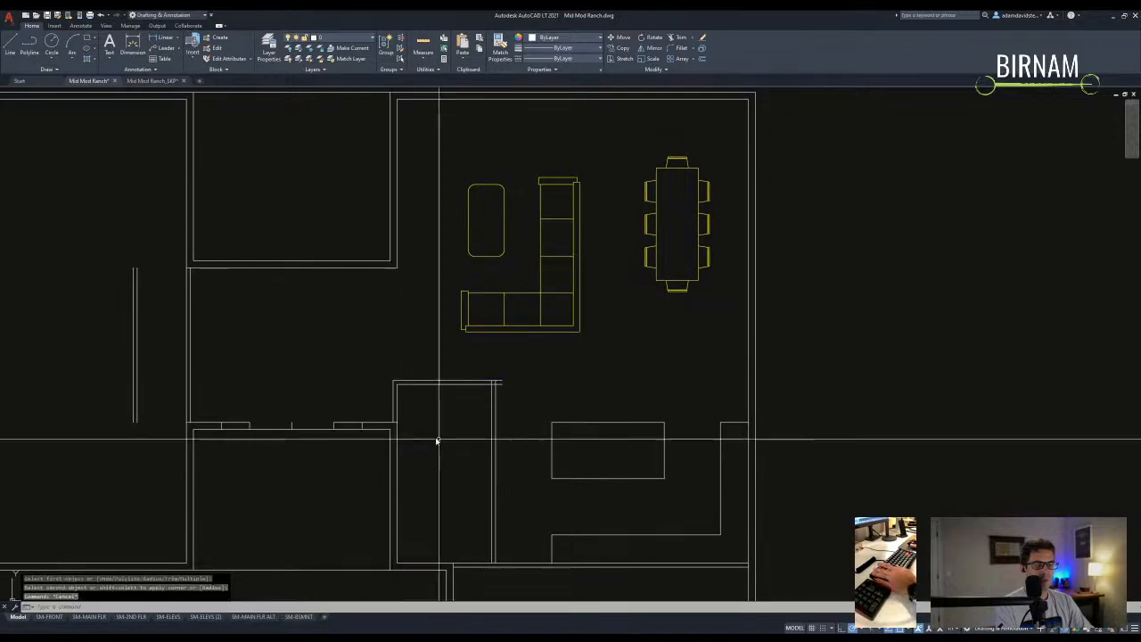
{"action": "middle_click_drag", "start_coordinate": [498, 395], "coordinate": [500, 361]}
{"action": "key", "text": "Return"}
{"action": "left_click", "coordinate": [490, 354]}
{"action": "key", "text": "Escape"}
{"action": "scroll", "coordinate": [492, 410], "scroll_direction": "down", "scroll_amount": 2}
{"action": "middle_click_drag", "start_coordinate": [490, 470], "coordinate": [532, 473]}
{"action": "scroll", "coordinate": [525, 446], "scroll_direction": "down", "scroll_amount": 2}
{"action": "scroll", "coordinate": [517, 453], "scroll_direction": "up", "scroll_amount": 2}
{"action": "scroll", "coordinate": [517, 453], "scroll_direction": "down", "scroll_amount": 2}
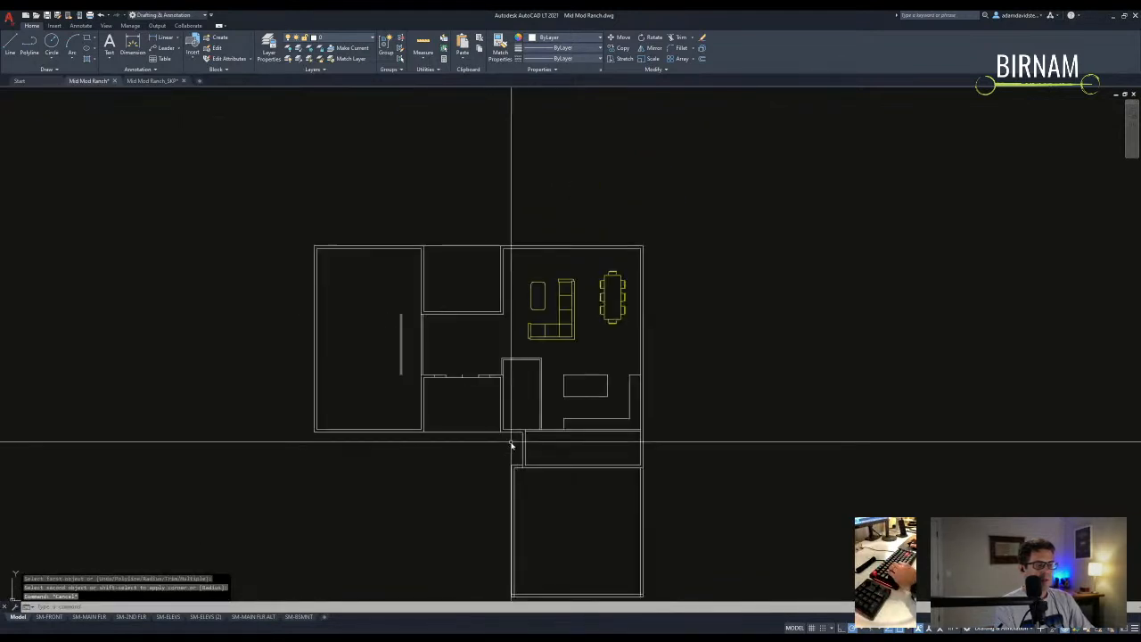
{"action": "scroll", "coordinate": [510, 445], "scroll_direction": "up", "scroll_amount": 2}
- Stretch the enclosed wall ends to the left
{"action": "type", "text": "s"}
{"action": "key", "text": "Return"}
{"action": "left_click", "coordinate": [504, 461]}
{"action": "scroll", "coordinate": [377, 216], "scroll_direction": "down", "scroll_amount": 2}
{"action": "left_click", "coordinate": [323, 175]}
{"action": "key", "text": "Return"}
{"action": "left_click", "coordinate": [364, 174]}
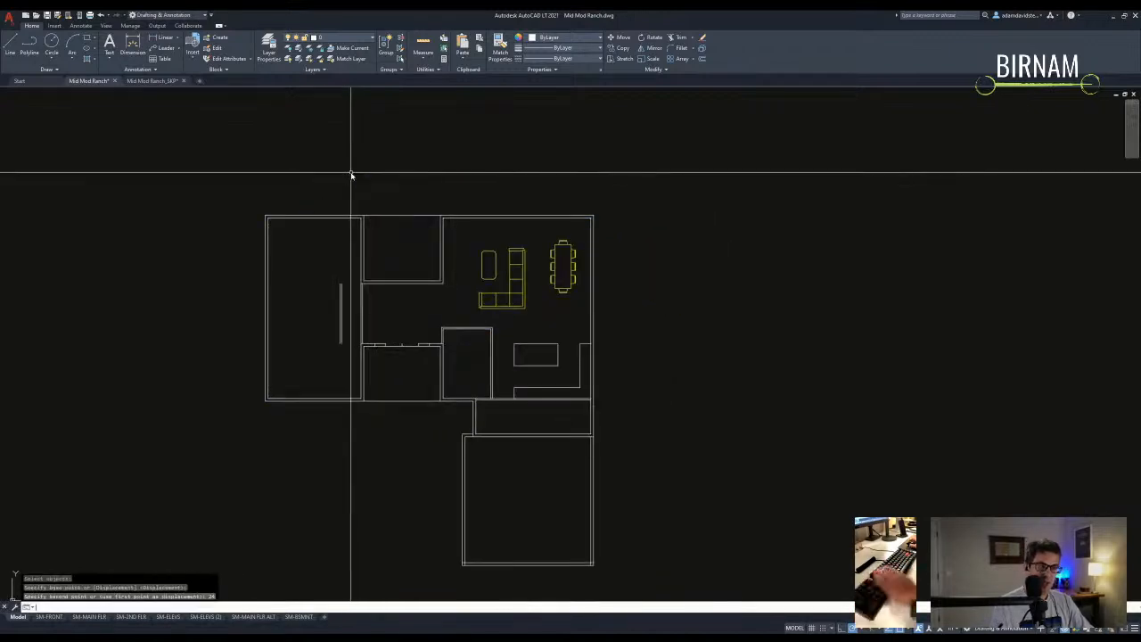
{"action": "type", "text": "l"}
{"action": "key", "text": "Return"}
{"action": "scroll", "coordinate": [497, 347], "scroll_direction": "up", "scroll_amount": 3}
{"action": "key", "text": "Escape"}
- Trim the wall lines crossing the opening to cut it out
{"action": "type", "text": "tr"}
{"action": "key", "text": "Return"}
{"action": "scroll", "coordinate": [338, 333], "scroll_direction": "up", "scroll_amount": 2}
{"action": "left_click_drag", "start_coordinate": [386, 337], "coordinate": [341, 303]}
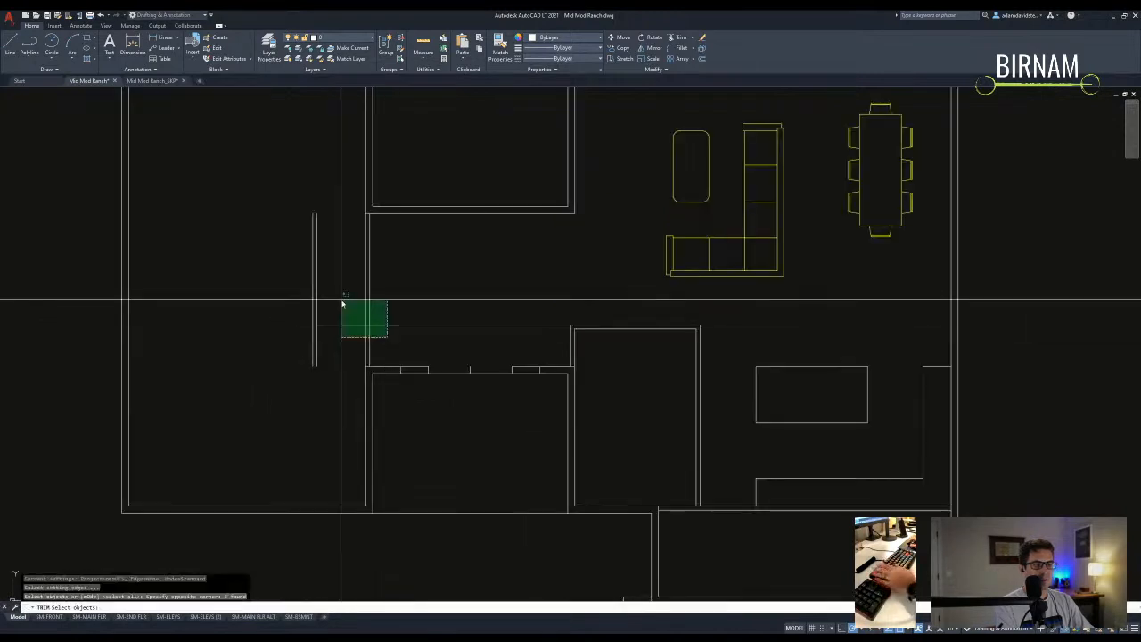
{"action": "left_click", "coordinate": [375, 292]}
{"action": "key", "text": "Escape"}
{"action": "key", "text": "Escape"}
{"action": "type", "text": "tr"}
{"action": "key", "text": "Return"}
{"action": "left_click_drag", "start_coordinate": [369, 361], "coordinate": [321, 307]}
{"action": "left_click", "coordinate": [399, 337]}
{"action": "key", "text": "Escape"}
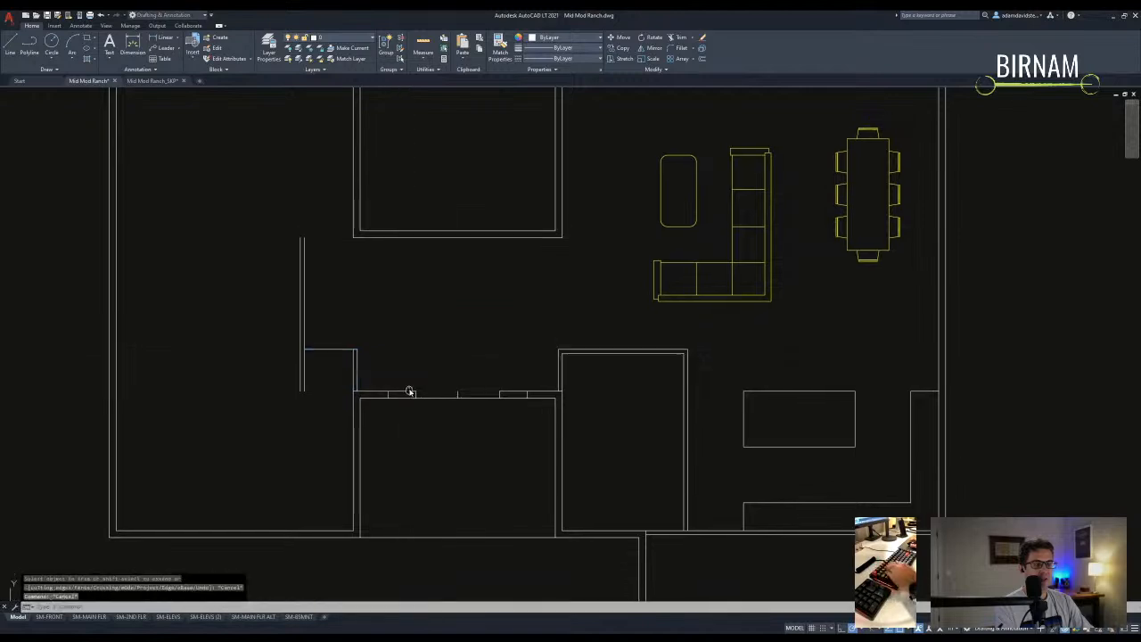
{"action": "middle_click_drag", "start_coordinate": [407, 389], "coordinate": [407, 436]}
- Rotate a short wall segment so it becomes a horizontal wall
{"action": "left_click", "coordinate": [623, 387]}
{"action": "type", "text": "co"}
{"action": "key", "text": "Return"}
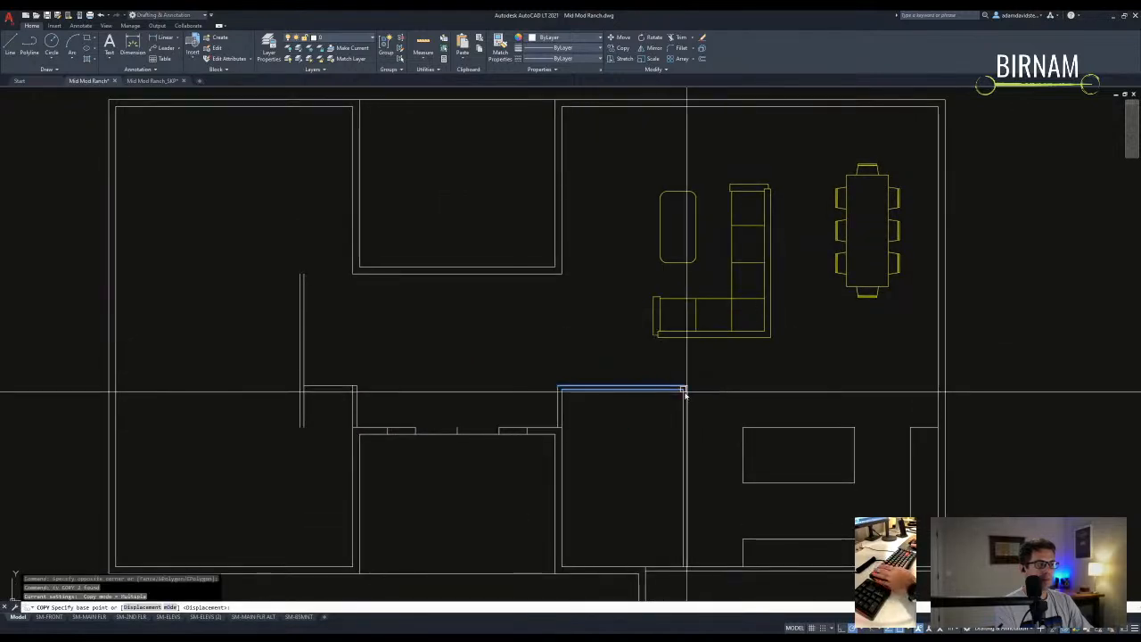
{"action": "key", "text": "Escape"}
{"action": "key", "text": "Escape"}
{"action": "left_click", "coordinate": [363, 347]}
{"action": "left_click", "coordinate": [260, 317]}
{"action": "type", "text": "ro"}
{"action": "key", "text": "Return"}
{"action": "left_click", "coordinate": [255, 255]}
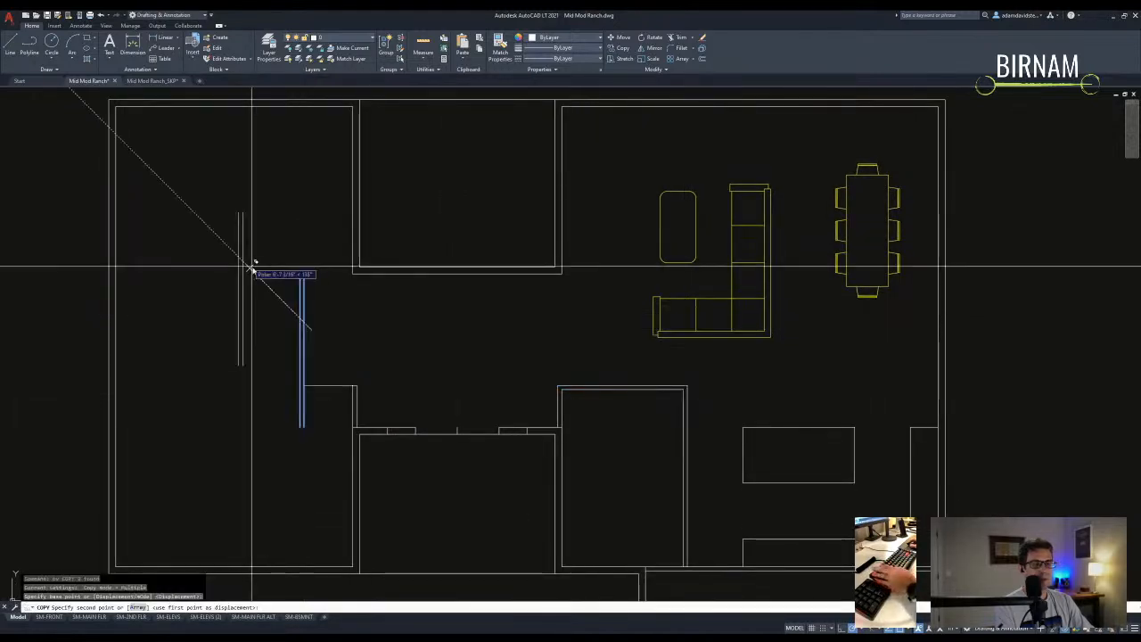
{"action": "left_click", "coordinate": [217, 247]}
{"action": "key", "text": "Escape"}
{"action": "left_click", "coordinate": [276, 266]}
- Move the horizontal line to the wall corner and fillet it with the vertical wall
{"action": "left_click", "coordinate": [261, 230]}
{"action": "type", "text": "m"}
{"action": "key", "text": "Return"}
{"action": "left_click", "coordinate": [292, 241]}
{"action": "left_click", "coordinate": [352, 271]}
{"action": "key", "text": "Escape"}
{"action": "type", "text": "f"}
{"action": "key", "text": "Return"}
{"action": "left_click", "coordinate": [308, 273]}
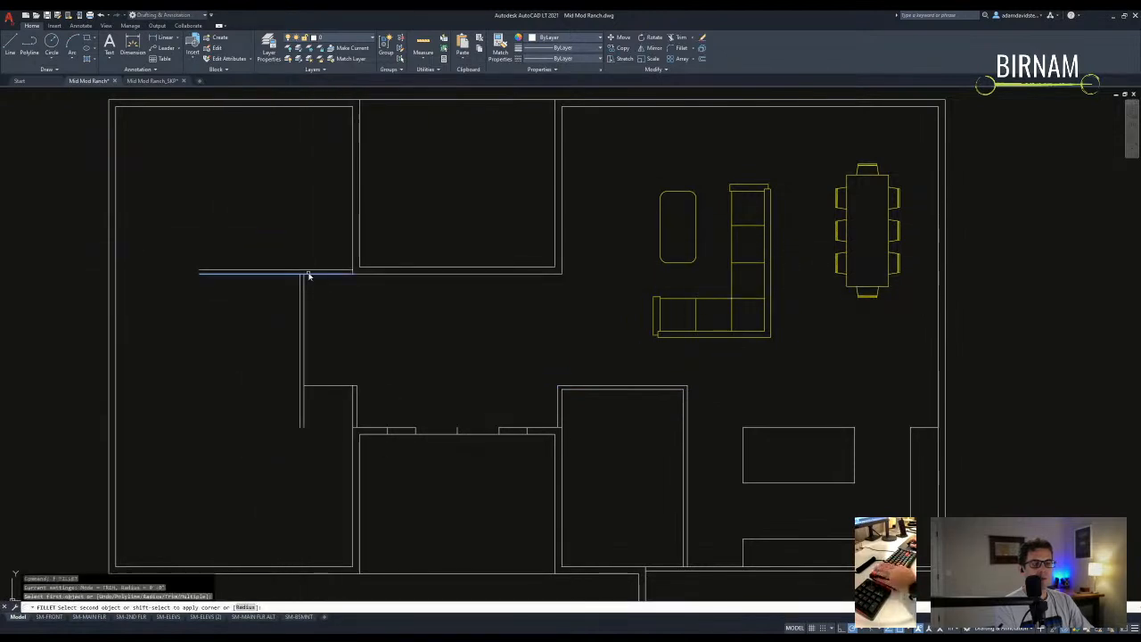
{"action": "left_click", "coordinate": [301, 284]}
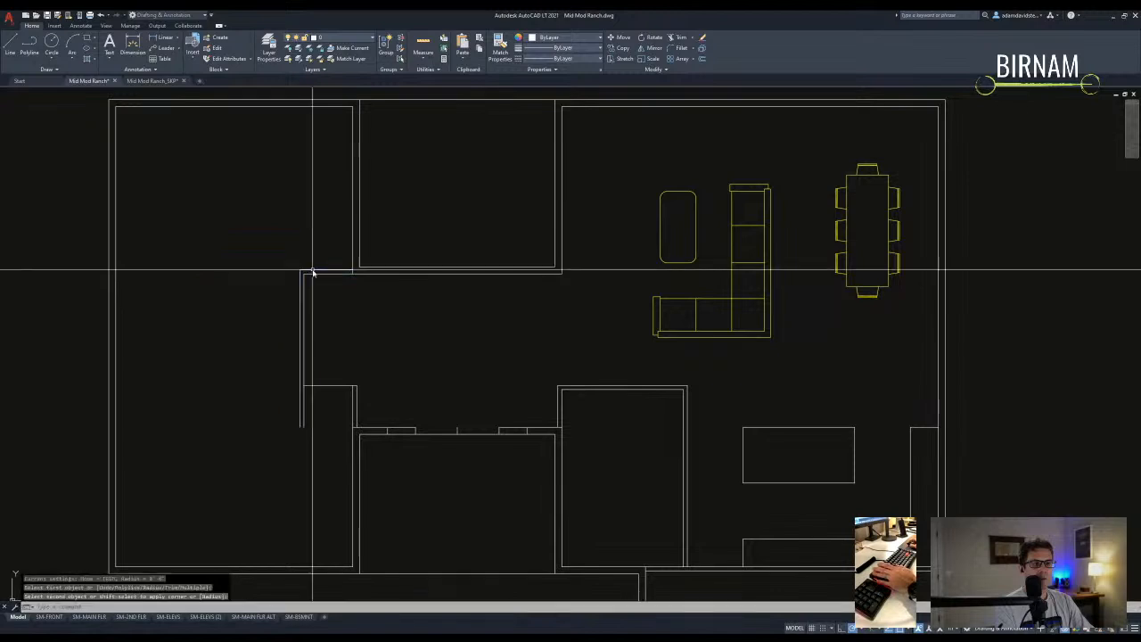
{"action": "key", "text": "Escape"}
- Extend the short wall line to the outer wall and offset the new wall lines 6 units
{"action": "scroll", "coordinate": [303, 285], "scroll_direction": "down", "scroll_amount": 2}
{"action": "type", "text": "ex"}
{"action": "key", "text": "Return"}
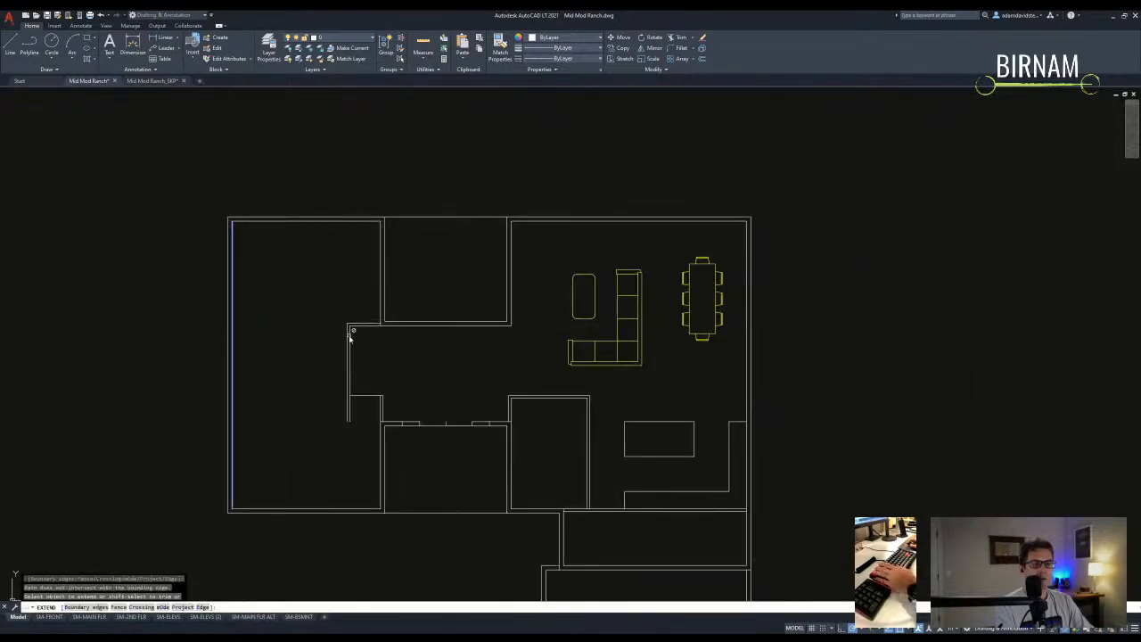
{"action": "left_click", "coordinate": [352, 324]}
{"action": "key", "text": "Escape"}
{"action": "type", "text": "o"}
{"action": "key", "text": "Return"}
{"action": "type", "text": "6"}
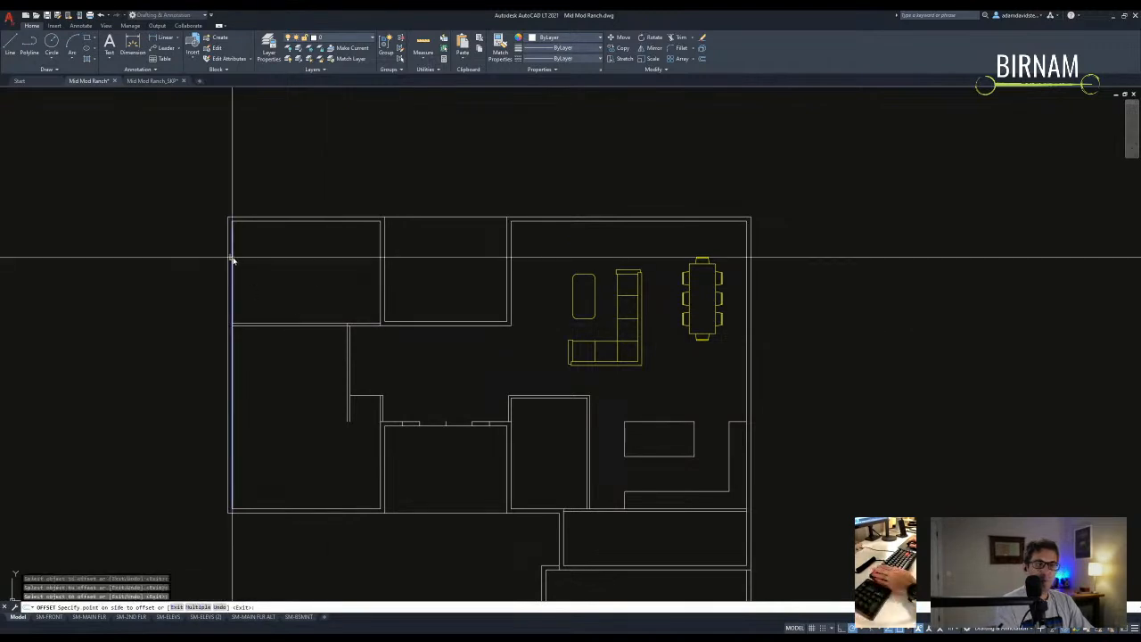
{"action": "key", "text": "Escape"}
{"action": "scroll", "coordinate": [297, 334], "scroll_direction": "up", "scroll_amount": 2}
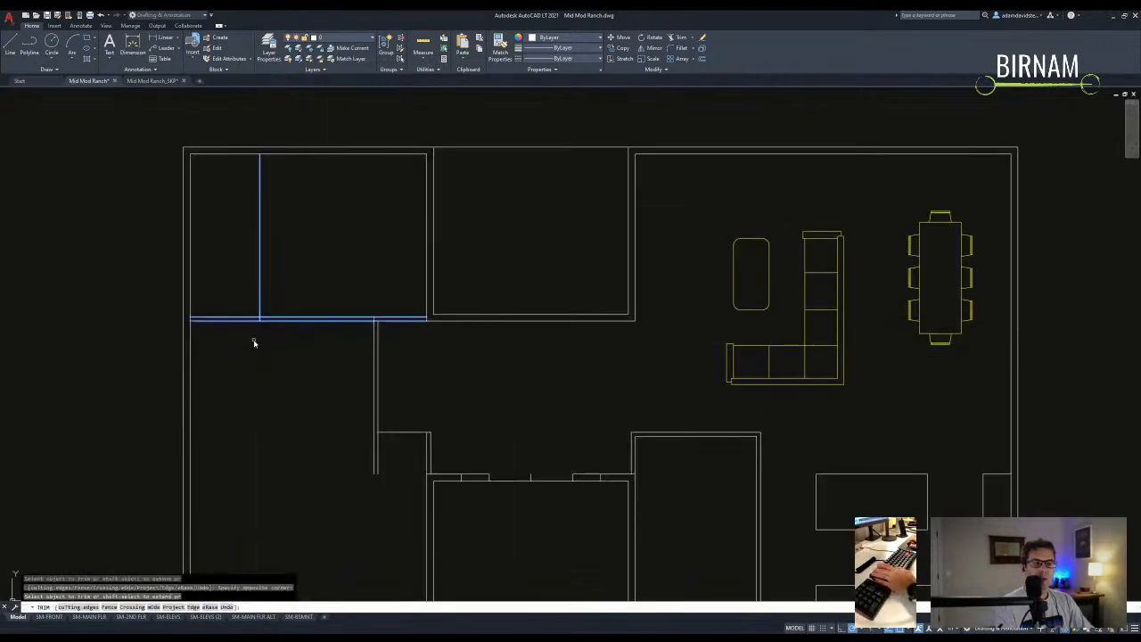
{"action": "key", "text": "Escape"}
{"action": "scroll", "coordinate": [349, 387], "scroll_direction": "down", "scroll_amount": 2}
{"action": "scroll", "coordinate": [370, 336], "scroll_direction": "up", "scroll_amount": 2}
- Measure across the upper-left room with DIST to check the wall spacing
{"action": "type", "text": "di"}
{"action": "key", "text": "Return"}
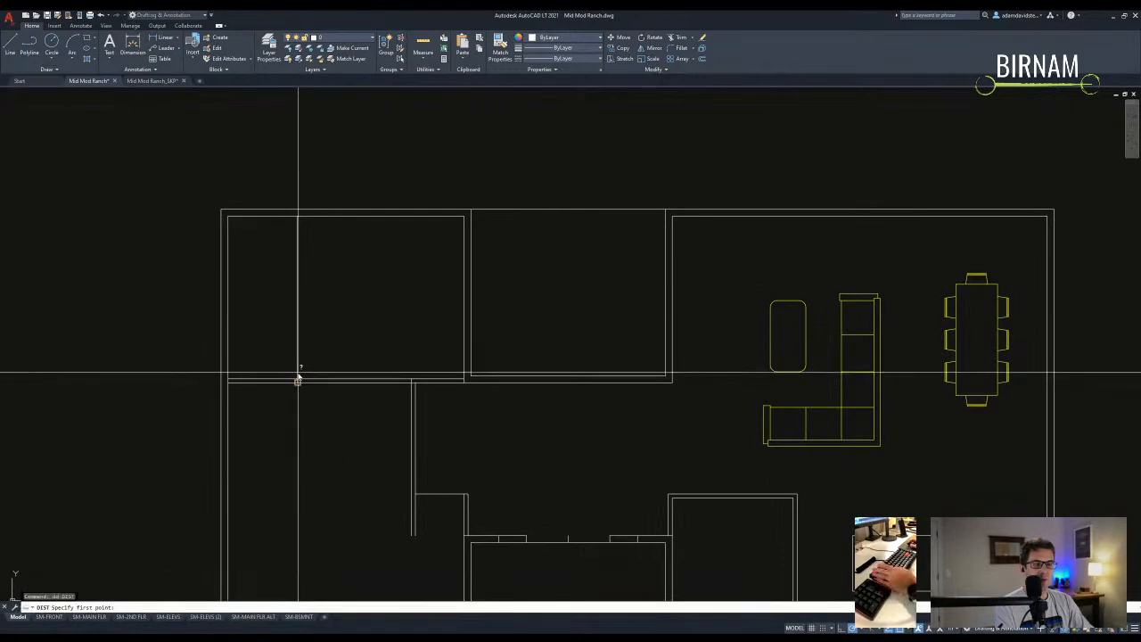
{"action": "left_click", "coordinate": [464, 216]}
{"action": "scroll", "coordinate": [433, 345], "scroll_direction": "down", "scroll_amount": 4}
{"action": "middle_click_drag", "start_coordinate": [413, 346], "coordinate": [413, 342]}
- Begin the perimeter polyline at the top-left corner, tracing down the left side and along the bottom walls
{"action": "type", "text": "z"}
{"action": "key", "text": "space"}
{"action": "left_click", "coordinate": [293, 240]}
{"action": "middle_click_drag", "start_coordinate": [318, 449], "coordinate": [318, 412]}
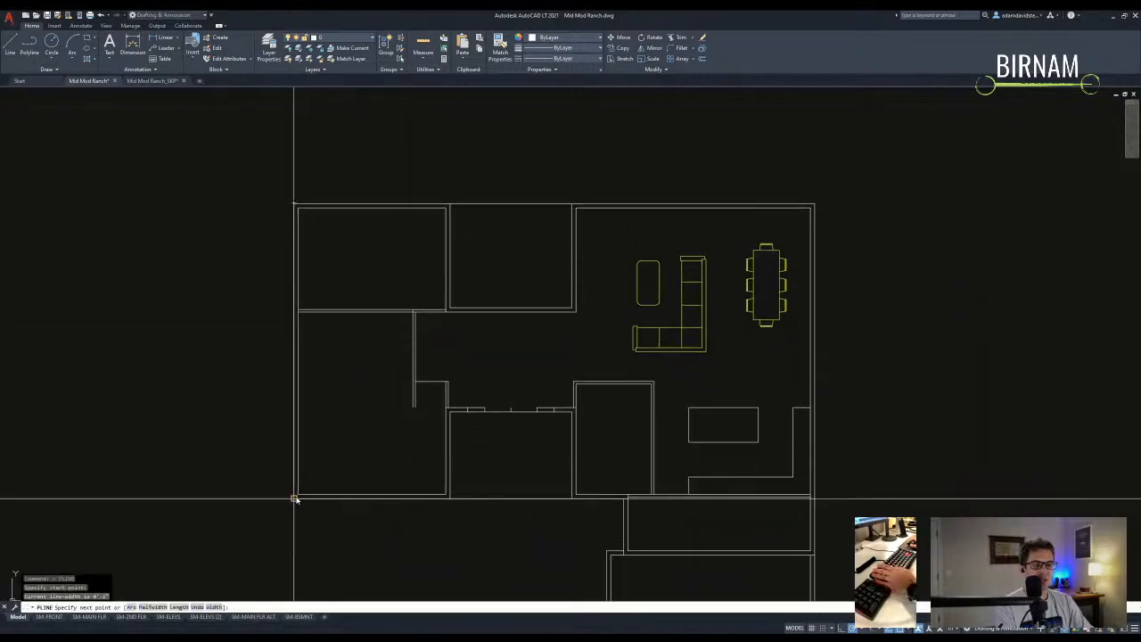
{"action": "left_click", "coordinate": [296, 498]}
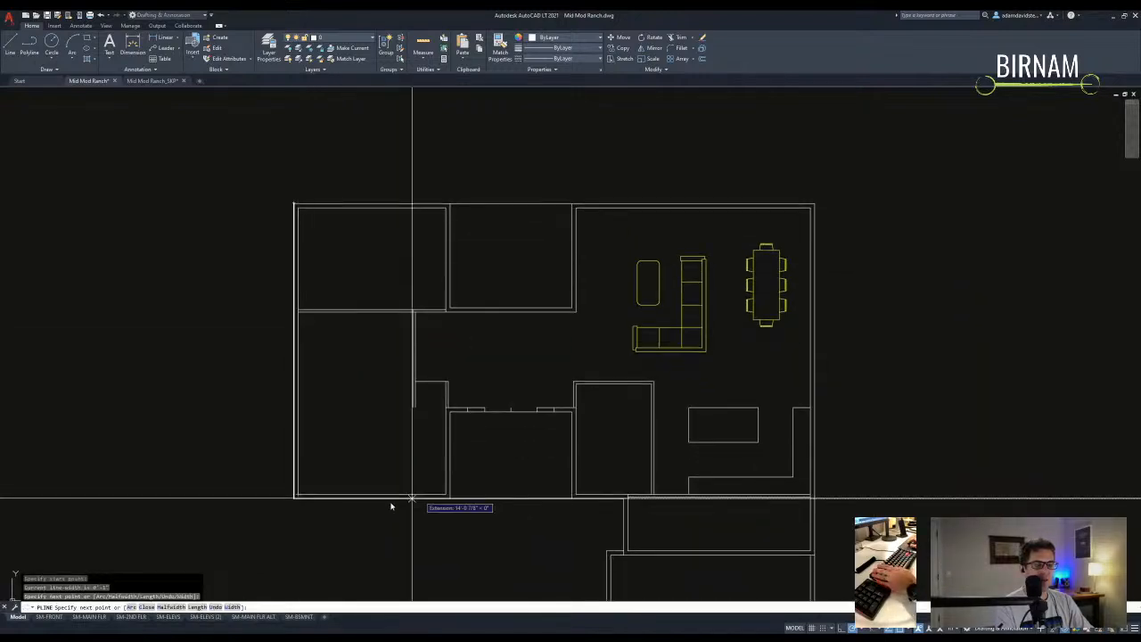
{"action": "scroll", "coordinate": [470, 429], "scroll_direction": "up", "scroll_amount": 2}
{"action": "left_click", "coordinate": [457, 386]}
{"action": "middle_click_drag", "start_coordinate": [472, 520], "coordinate": [436, 438]}
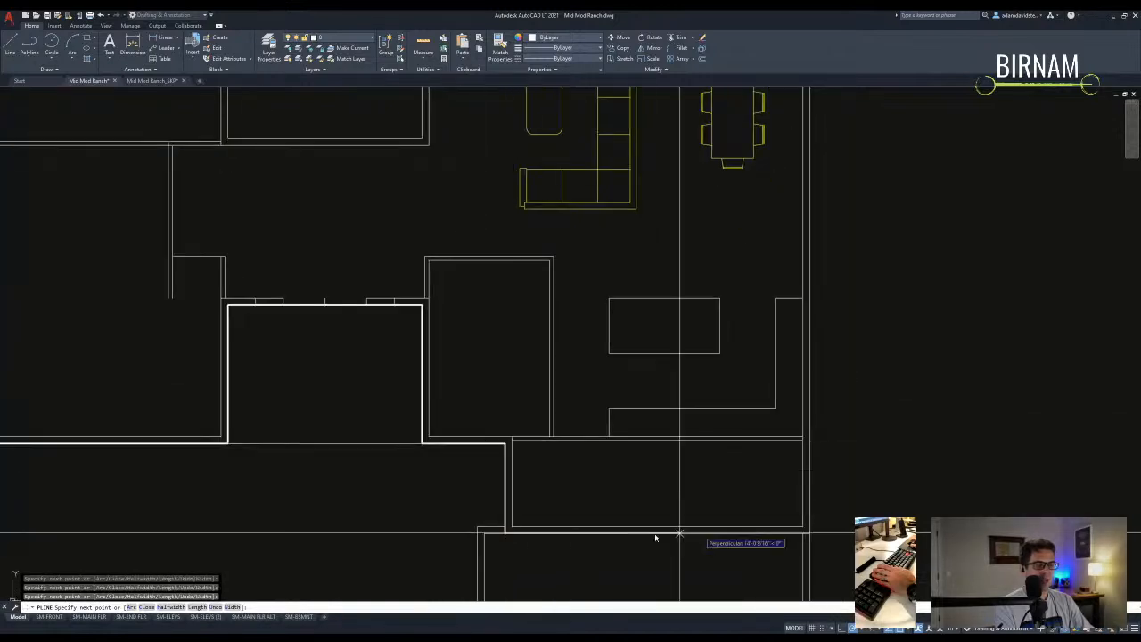
{"action": "left_click", "coordinate": [506, 533]}
{"action": "middle_click_drag", "start_coordinate": [813, 538], "coordinate": [503, 439]}
{"action": "left_click", "coordinate": [499, 432]}
{"action": "scroll", "coordinate": [499, 432], "scroll_direction": "down", "scroll_amount": 1}
- Continue the polyline up the right side and across the top wall, closing it at the top-left corner
{"action": "middle_click_drag", "start_coordinate": [513, 118], "coordinate": [484, 297]}
{"action": "left_click", "coordinate": [469, 261]}
{"action": "mouse_move", "coordinate": [296, 242]}
{"action": "middle_mouse_down"}
{"action": "mouse_move", "coordinate": [356, 258]}
{"action": "mouse_move", "coordinate": [504, 263]}
{"action": "middle_mouse_up"}
{"action": "left_click", "coordinate": [434, 281]}
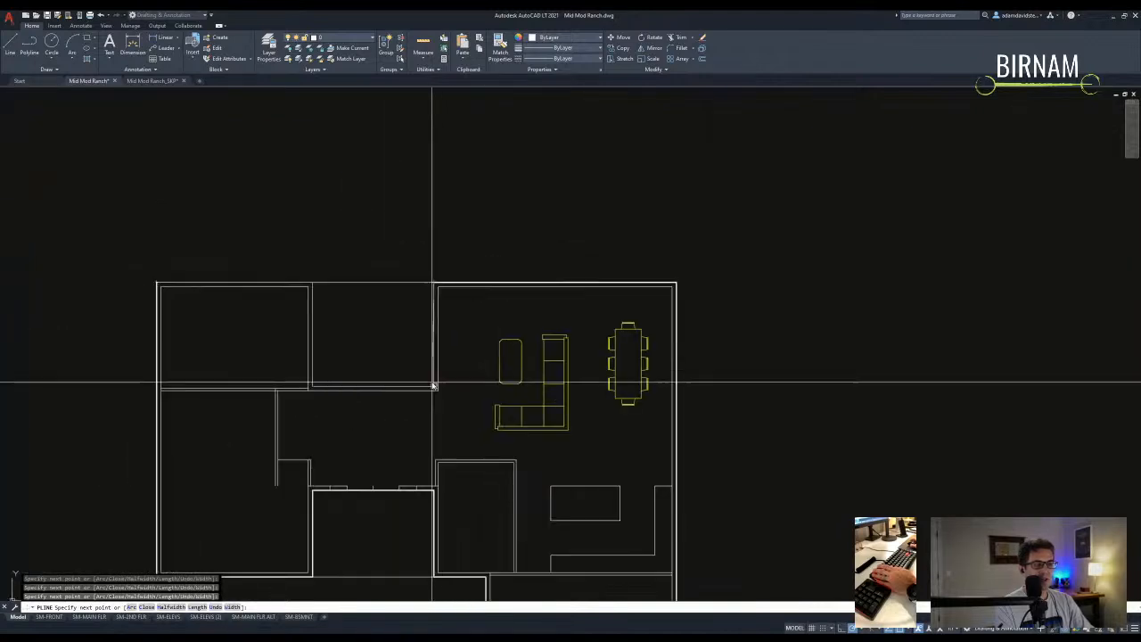
{"action": "left_click", "coordinate": [432, 385]}
{"action": "scroll", "coordinate": [433, 385], "scroll_direction": "up", "scroll_amount": 4}
{"action": "middle_click_drag", "start_coordinate": [160, 407], "coordinate": [509, 419]}
{"action": "left_click", "coordinate": [496, 415]}
{"action": "middle_click_drag", "start_coordinate": [500, 246], "coordinate": [496, 300]}
{"action": "left_click", "coordinate": [489, 205]}
{"action": "middle_click_drag", "start_coordinate": [224, 189], "coordinate": [324, 206]}
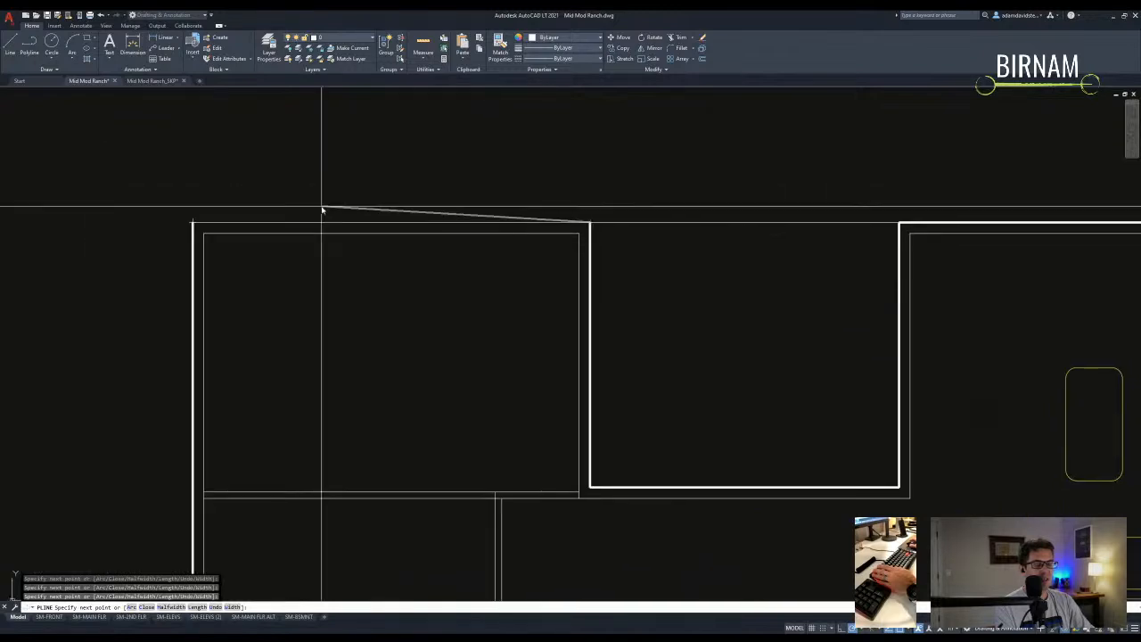
{"action": "left_click", "coordinate": [199, 223]}
{"action": "key", "text": "Escape"}
{"action": "key", "text": "Escape"}
{"action": "key", "text": "Escape"}
- Measure the area enclosed by the perimeter polyline using AREA > Object
{"action": "type", "text": "aa"}
{"action": "key", "text": "Return"}
{"action": "type", "text": "o"}
{"action": "key", "text": "Return"}
{"action": "scroll", "coordinate": [219, 216], "scroll_direction": "up", "scroll_amount": 2}
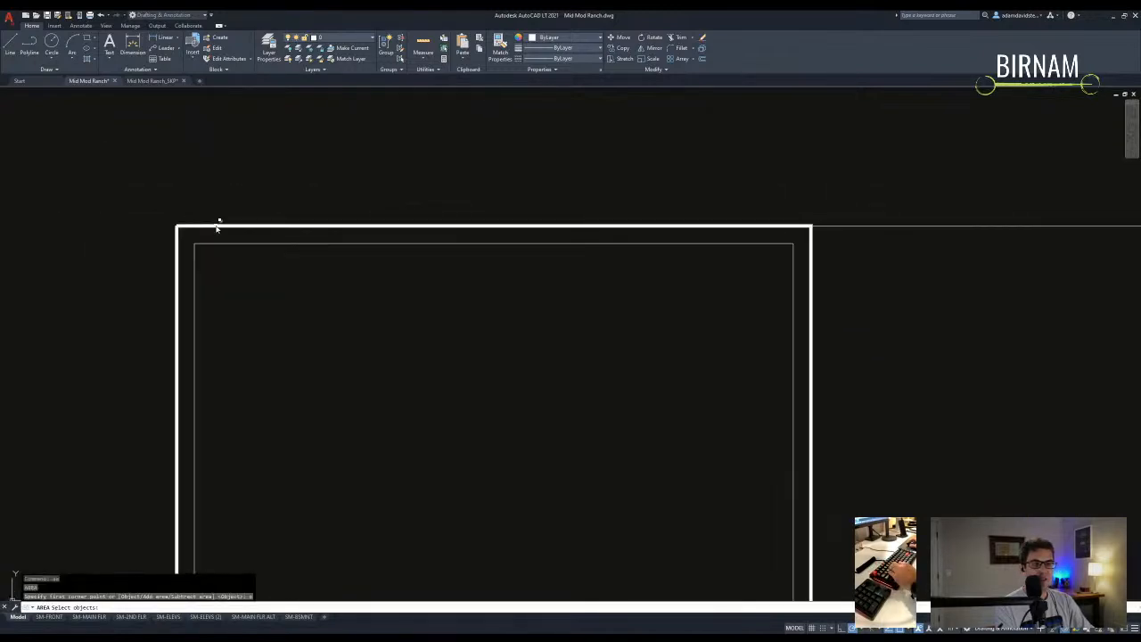
{"action": "left_click", "coordinate": [216, 226]}
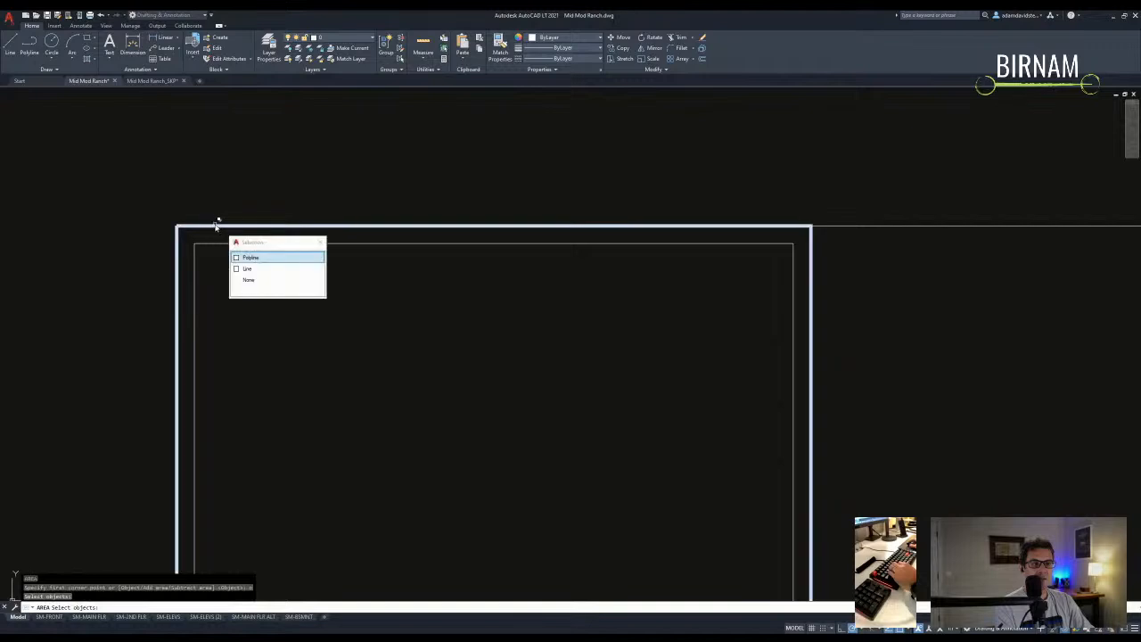
{"action": "left_click", "coordinate": [250, 258]}
{"action": "scroll", "coordinate": [260, 258], "scroll_direction": "down", "scroll_amount": 5}
{"action": "key", "text": "Escape"}
{"action": "key", "text": "Escape"}
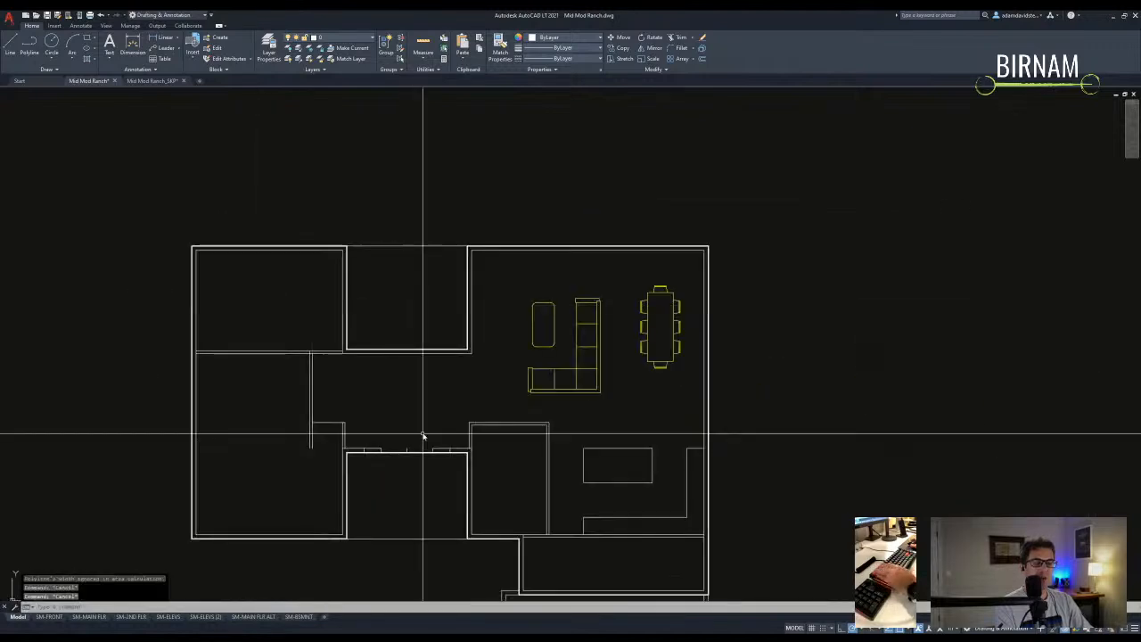
{"action": "middle_click_drag", "start_coordinate": [458, 388], "coordinate": [444, 388]}
{"action": "middle_click_drag", "start_coordinate": [562, 321], "coordinate": [559, 327]}
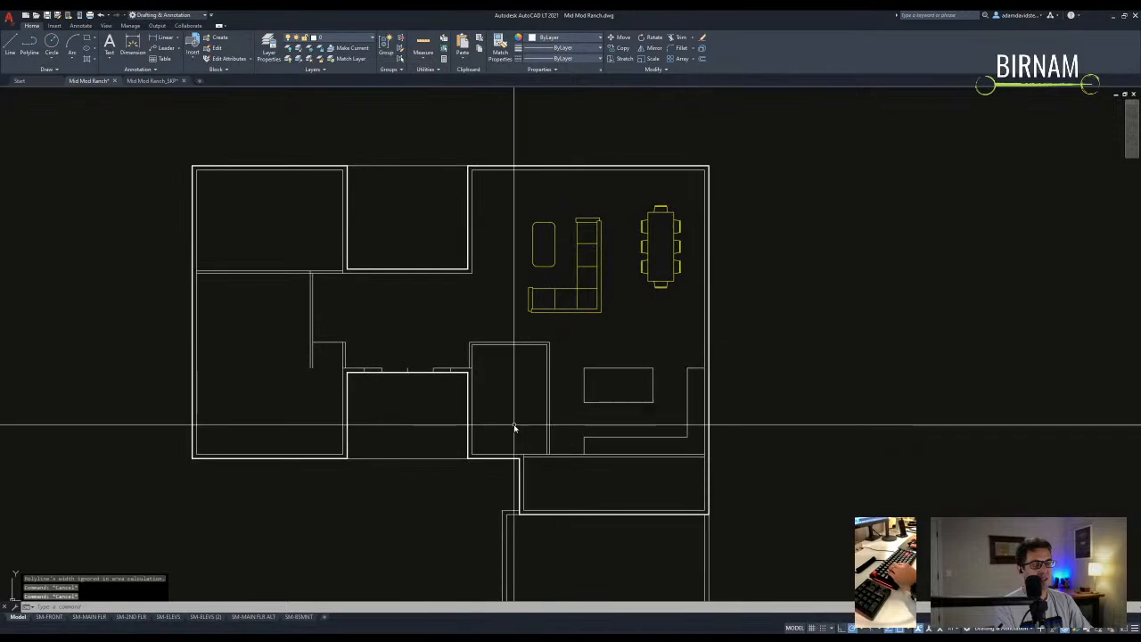
- Stretch the top walls by 24 inches
{"action": "scroll", "coordinate": [540, 458], "scroll_direction": "down", "scroll_amount": 2}
{"action": "scroll", "coordinate": [531, 344], "scroll_direction": "up", "scroll_amount": 2}
{"action": "middle_click_drag", "start_coordinate": [531, 344], "coordinate": [522, 374]}
{"action": "type", "text": "s"}
{"action": "key", "text": "space"}
{"action": "left_click", "coordinate": [759, 296]}
{"action": "left_click", "coordinate": [140, 196]}
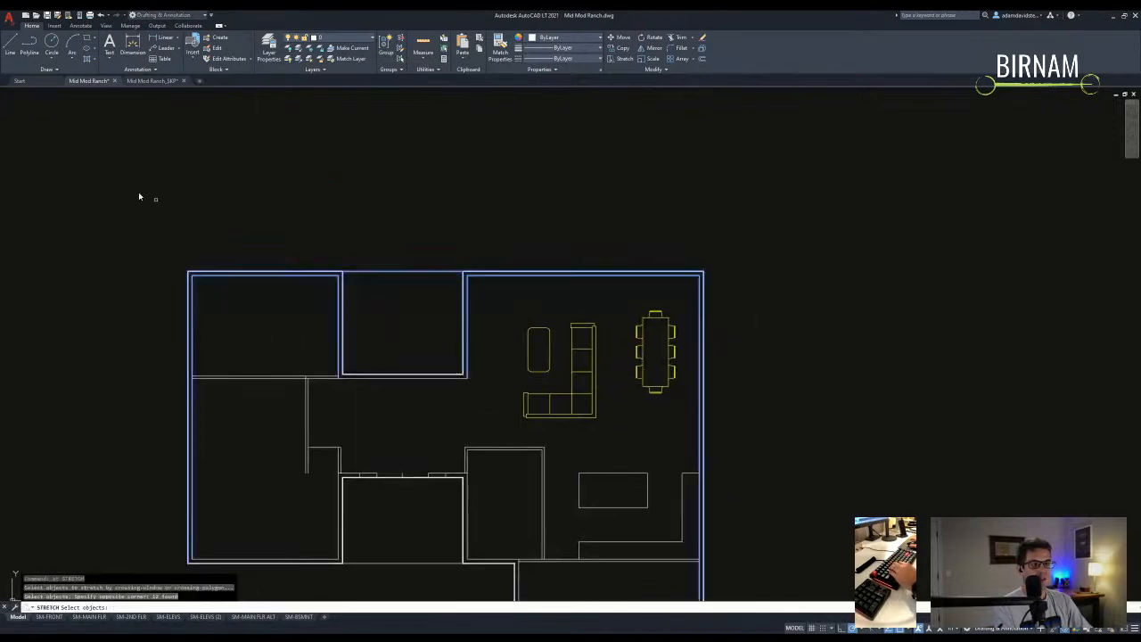
{"action": "key", "text": "space"}
{"action": "left_click", "coordinate": [296, 203]}
{"action": "key", "text": "space"}
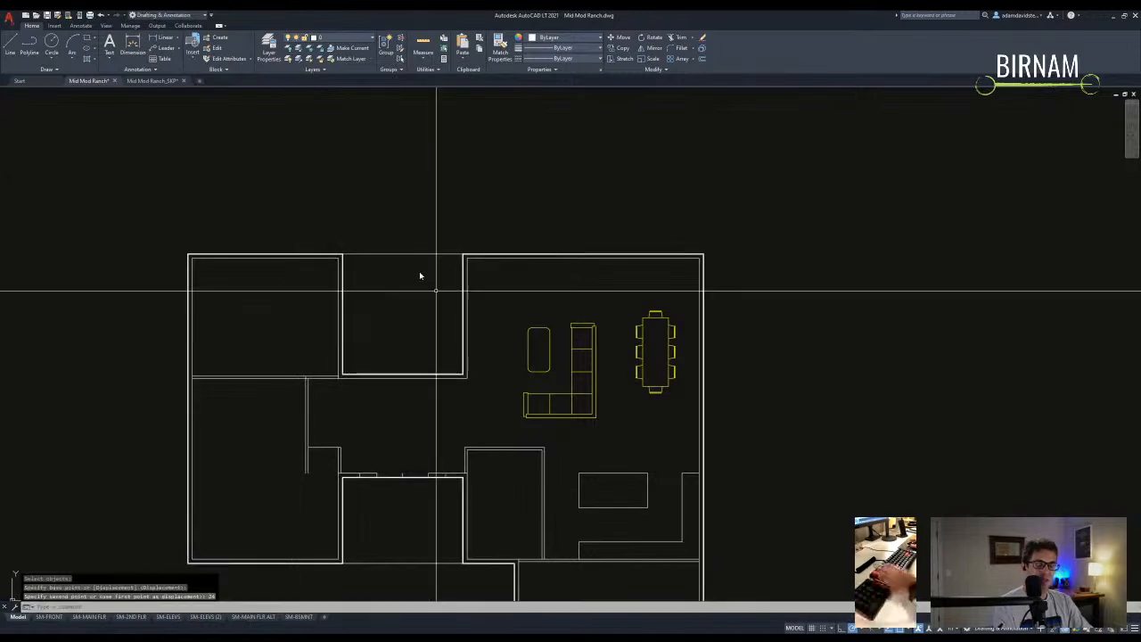
- Move the sectional sofa and small table up toward the living room's top wall
{"action": "middle_click_drag", "start_coordinate": [494, 360], "coordinate": [495, 348]}
{"action": "key", "text": "Escape"}
{"action": "key", "text": "Escape"}
{"action": "left_click", "coordinate": [555, 385]}
{"action": "left_click", "coordinate": [519, 374]}
{"action": "type", "text": "m"}
{"action": "key", "text": "space"}
{"action": "left_click", "coordinate": [488, 364]}
{"action": "left_click", "coordinate": [489, 324]}
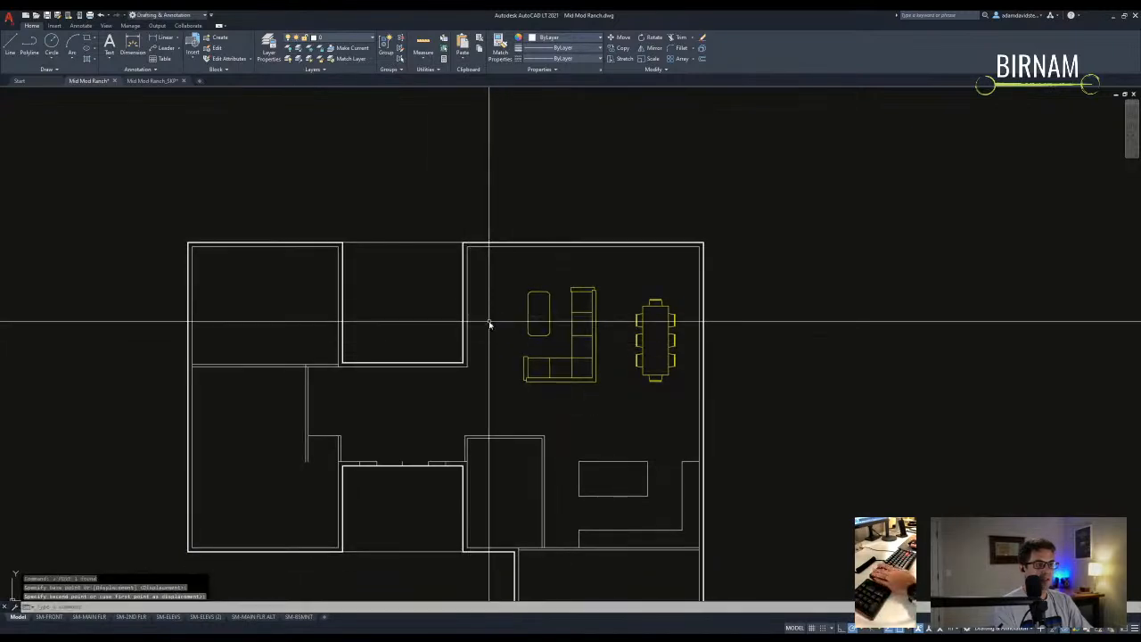
- Check the distance to the plan's upper-left corner with DIST
{"action": "left_click", "coordinate": [489, 387]}
{"action": "key", "text": "Escape"}
{"action": "key", "text": "Escape"}
{"action": "type", "text": "di"}
{"action": "key", "text": "space"}
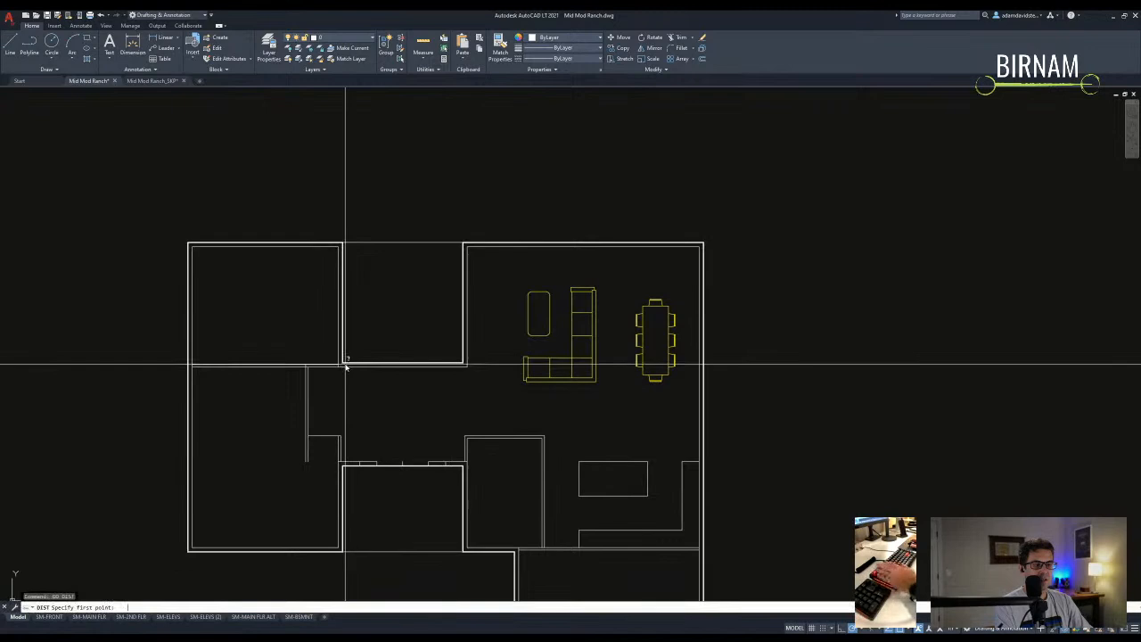
{"action": "left_click", "coordinate": [210, 260]}
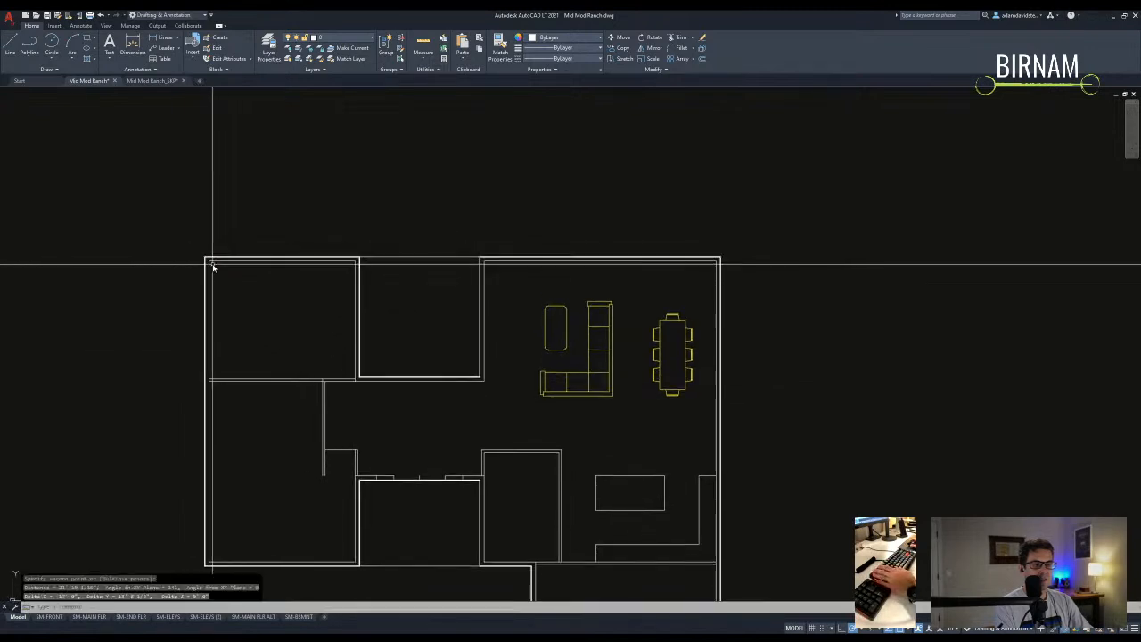
{"action": "middle_click_drag", "start_coordinate": [383, 362], "coordinate": [415, 401]}
{"action": "key", "text": "Escape"}
{"action": "key", "text": "Escape"}
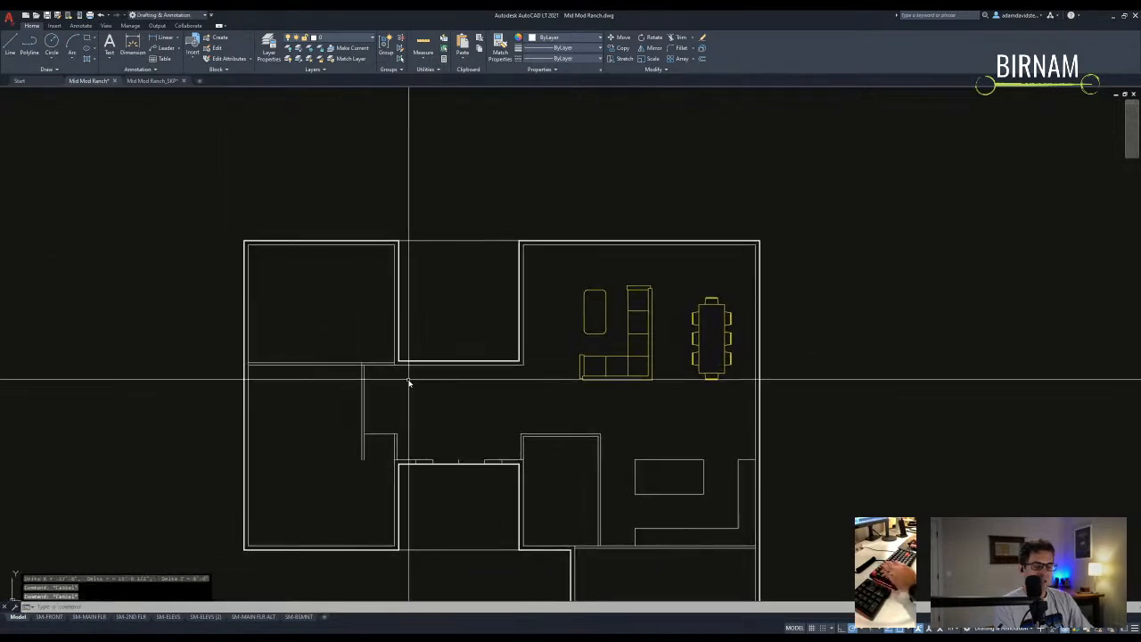
- Offset the left wall 60 units to the right
{"action": "type", "text": "tr"}
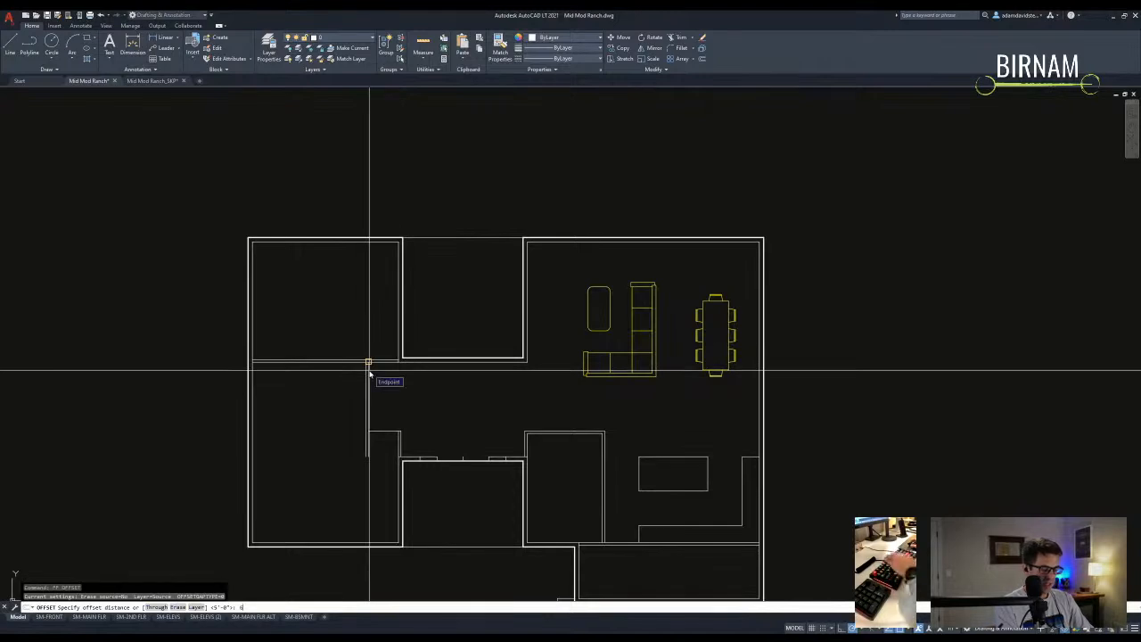
{"action": "key", "text": "Return"}
{"action": "left_click", "coordinate": [260, 301]}
{"action": "left_click", "coordinate": [301, 302]}
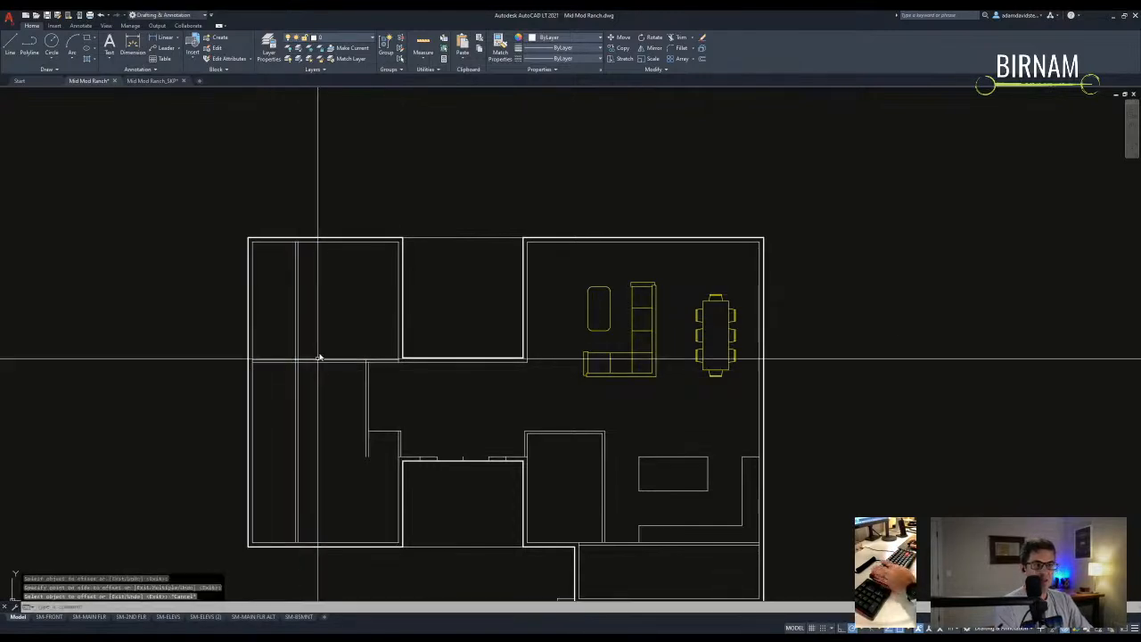
{"action": "key", "text": "Escape"}
- Measure the distance from the wall corner up to the top wall with DIST
{"action": "type", "text": "di"}
{"action": "key", "text": "Return"}
{"action": "scroll", "coordinate": [301, 357], "scroll_direction": "up", "scroll_amount": 2}
{"action": "left_click", "coordinate": [294, 359]}
{"action": "left_click", "coordinate": [454, 168]}
{"action": "middle_click_drag", "start_coordinate": [397, 241], "coordinate": [433, 247]}
{"action": "key", "text": "Escape"}
{"action": "key", "text": "Escape"}
{"action": "scroll", "coordinate": [365, 385], "scroll_direction": "down", "scroll_amount": 2}
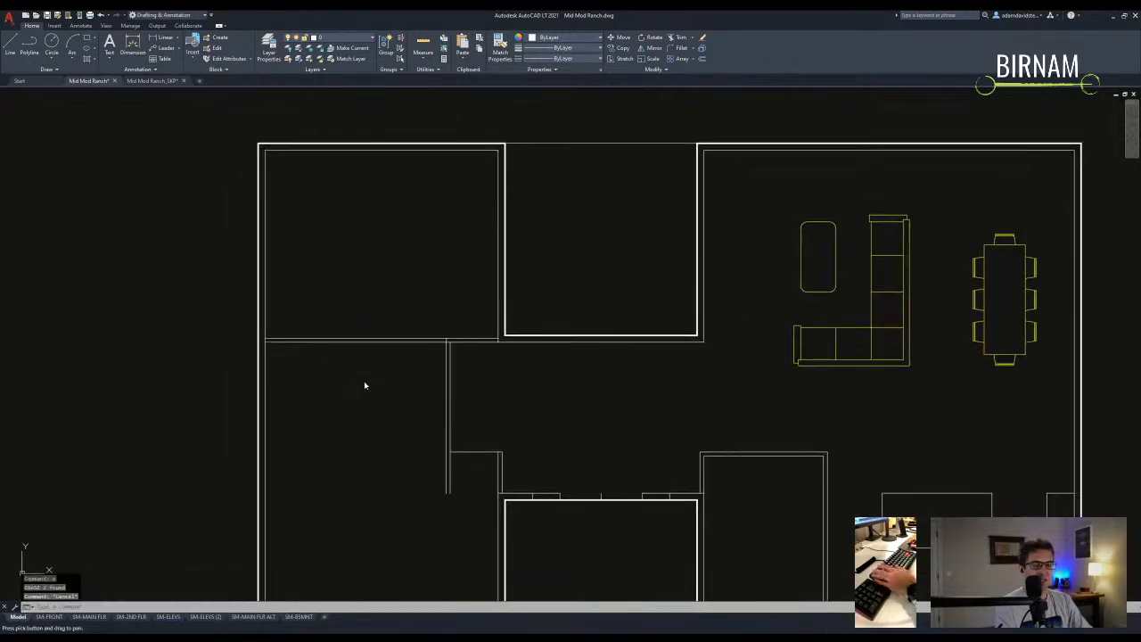
{"action": "middle_click_drag", "start_coordinate": [412, 368], "coordinate": [410, 379]}
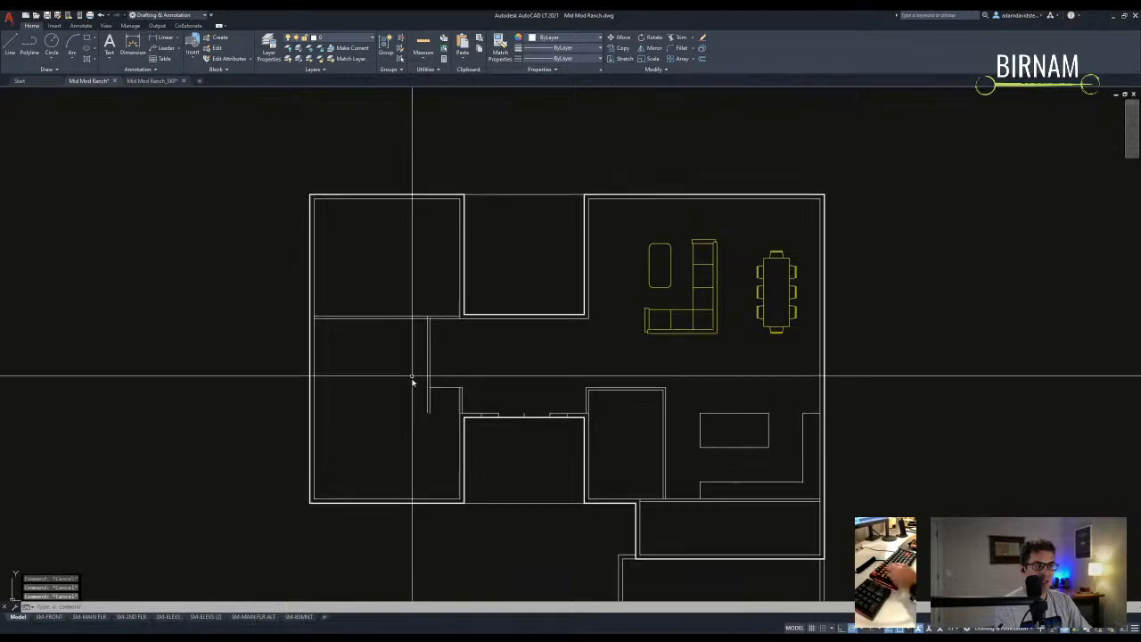
- Start a line at the wall corner, then cancel it
{"action": "scroll", "coordinate": [450, 427], "scroll_direction": "up", "scroll_amount": 2}
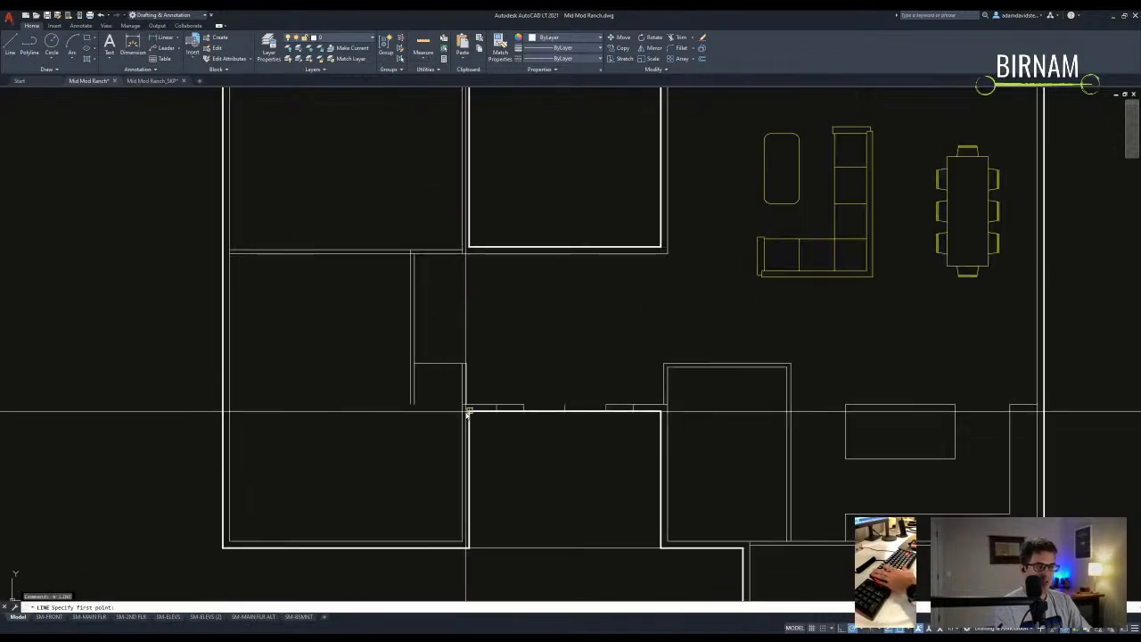
{"action": "type", "text": "l"}
{"action": "key", "text": "Return"}
{"action": "left_click", "coordinate": [463, 406]}
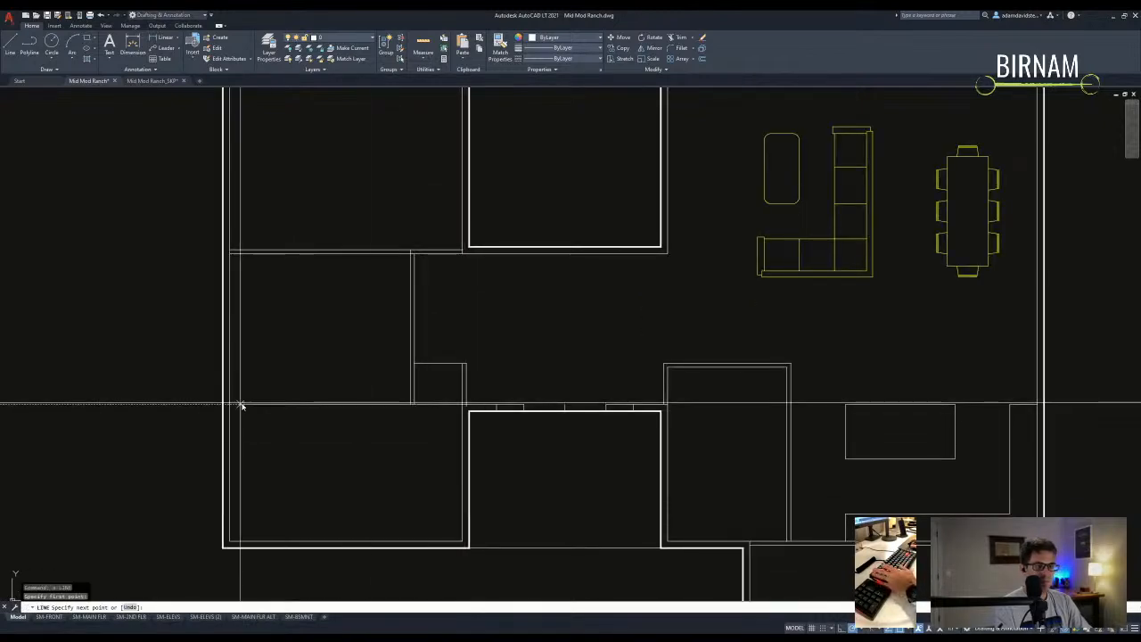
{"action": "scroll", "coordinate": [407, 408], "scroll_direction": "down", "scroll_amount": 4}
{"action": "key", "text": "Escape"}
{"action": "scroll", "coordinate": [440, 459], "scroll_direction": "down", "scroll_amount": 2}
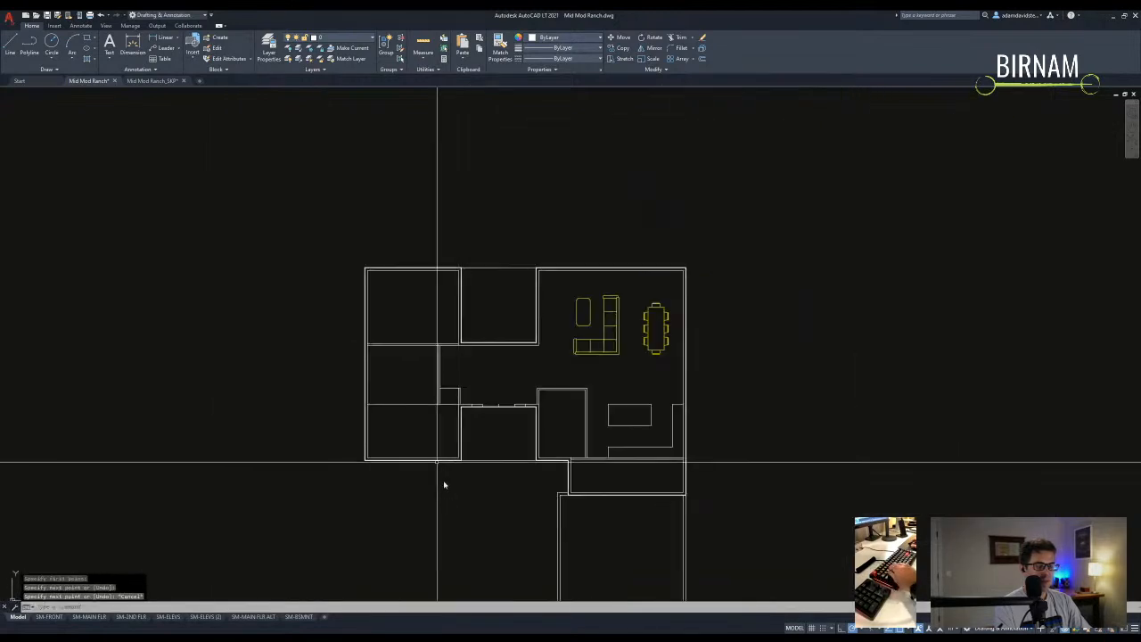
{"action": "scroll", "coordinate": [426, 426], "scroll_direction": "up", "scroll_amount": 6}
- Set the offset distance to 5.5 and measure the distance to the bottom wall corner
{"action": "type", "text": "o"}
{"action": "key", "text": "Return"}
{"action": "type", "text": "5.5"}
{"action": "key", "text": "Return"}
{"action": "key", "text": "Escape"}
{"action": "type", "text": "di"}
{"action": "key", "text": "Return"}
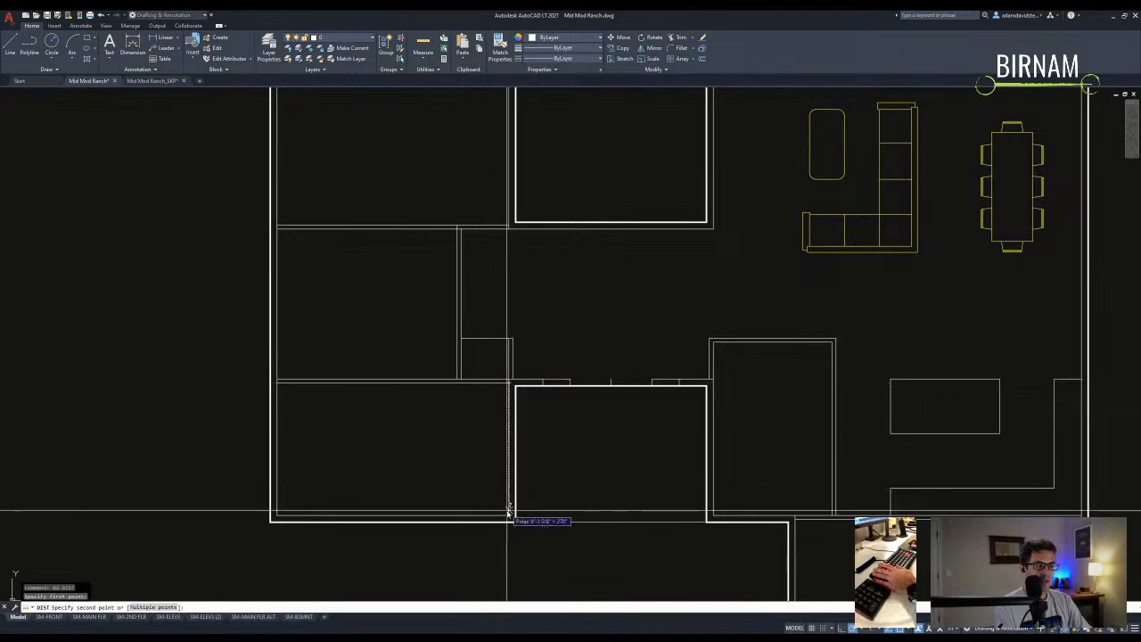
{"action": "left_click", "coordinate": [510, 516]}
{"action": "key", "text": "Escape"}
{"action": "key", "text": "Escape"}
{"action": "scroll", "coordinate": [426, 504], "scroll_direction": "down", "scroll_amount": 4}
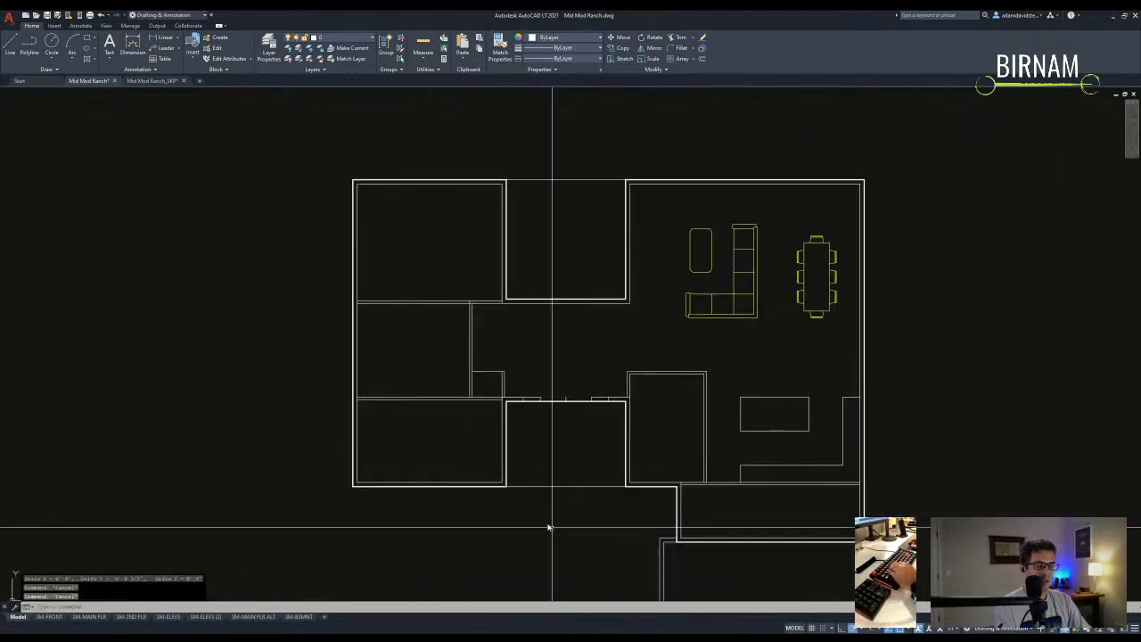
{"action": "scroll", "coordinate": [552, 472], "scroll_direction": "up", "scroll_amount": 2}
- Select the bottom porch line and begin moving it from a base point
{"action": "left_click", "coordinate": [564, 444]}
{"action": "left_click", "coordinate": [549, 409]}
{"action": "type", "text": "m"}
{"action": "key", "text": "space"}
{"action": "left_click", "coordinate": [555, 411]}
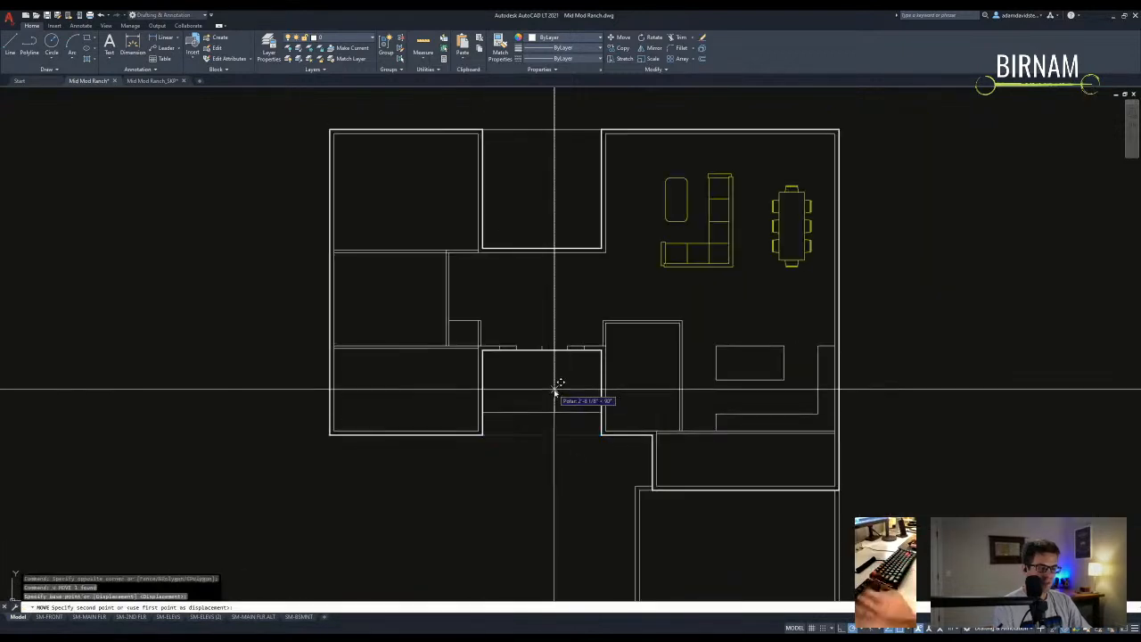
{"action": "key", "text": "Escape"}
{"action": "key", "text": "Escape"}
{"action": "mouse_move", "coordinate": [603, 451]}
{"action": "middle_mouse_down"}
{"action": "mouse_move", "coordinate": [603, 426]}
{"action": "mouse_move", "coordinate": [583, 448]}
{"action": "mouse_move", "coordinate": [605, 446]}
{"action": "middle_mouse_up"}
- Stretch the bottom-left room's bottom edge down by 10
{"action": "type", "text": "s"}
{"action": "key", "text": "space"}
{"action": "left_click", "coordinate": [483, 452]}
{"action": "left_click", "coordinate": [280, 408]}
{"action": "key", "text": "space"}
{"action": "left_click", "coordinate": [326, 462]}
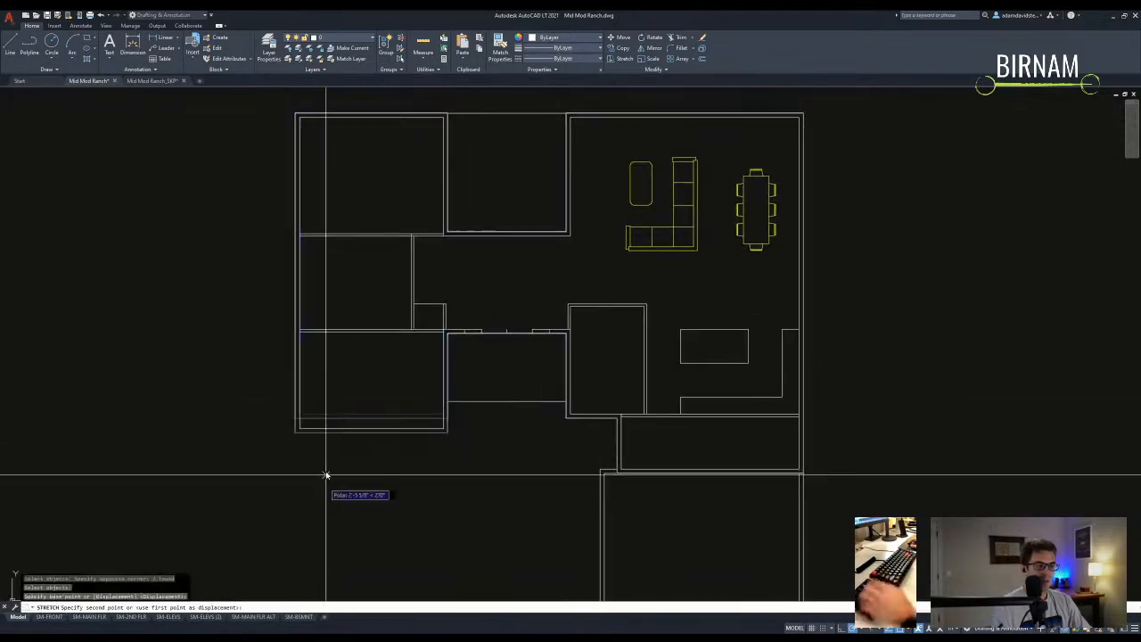
{"action": "type", "text": "10"}
{"action": "key", "text": "space"}
{"action": "middle_click_drag", "start_coordinate": [357, 491], "coordinate": [476, 422]}
- Offset a wall to add a vertical line in the left rooms, trimming at a horizontal wall
{"action": "type", "text": "o"}
{"action": "key", "text": "space"}
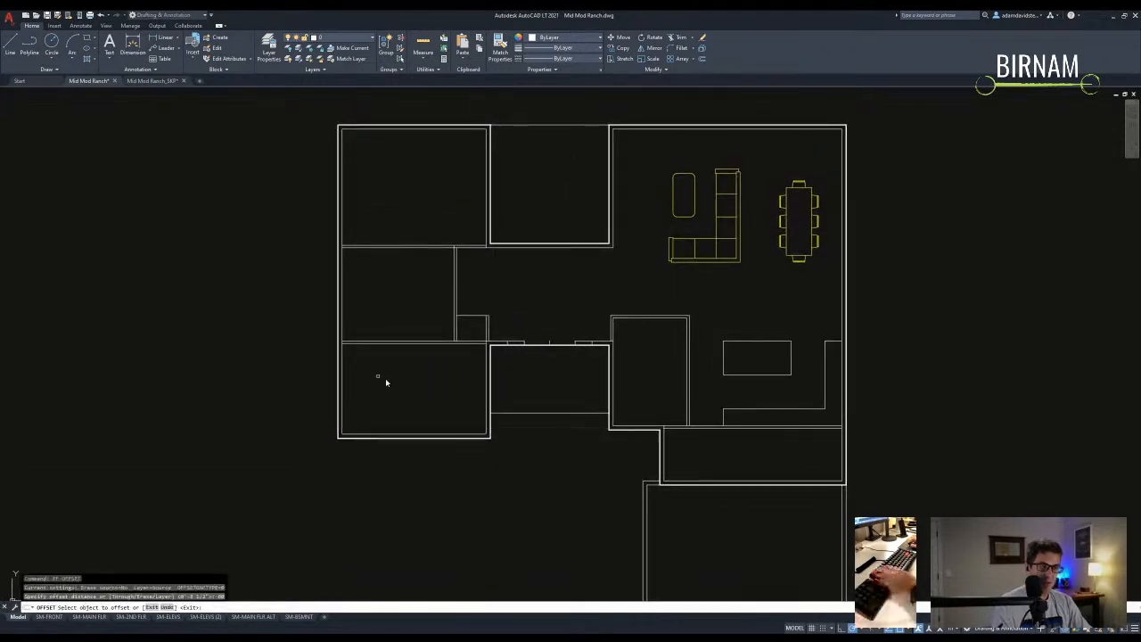
{"action": "left_click", "coordinate": [342, 357]}
{"action": "left_click", "coordinate": [383, 364]}
{"action": "scroll", "coordinate": [382, 364], "scroll_direction": "up", "scroll_amount": 4}
{"action": "key", "text": "space"}
{"action": "type", "text": "tr"}
{"action": "key", "text": "space"}
{"action": "left_click", "coordinate": [388, 349]}
{"action": "key", "text": "Escape"}
{"action": "scroll", "coordinate": [385, 329], "scroll_direction": "down", "scroll_amount": 3}
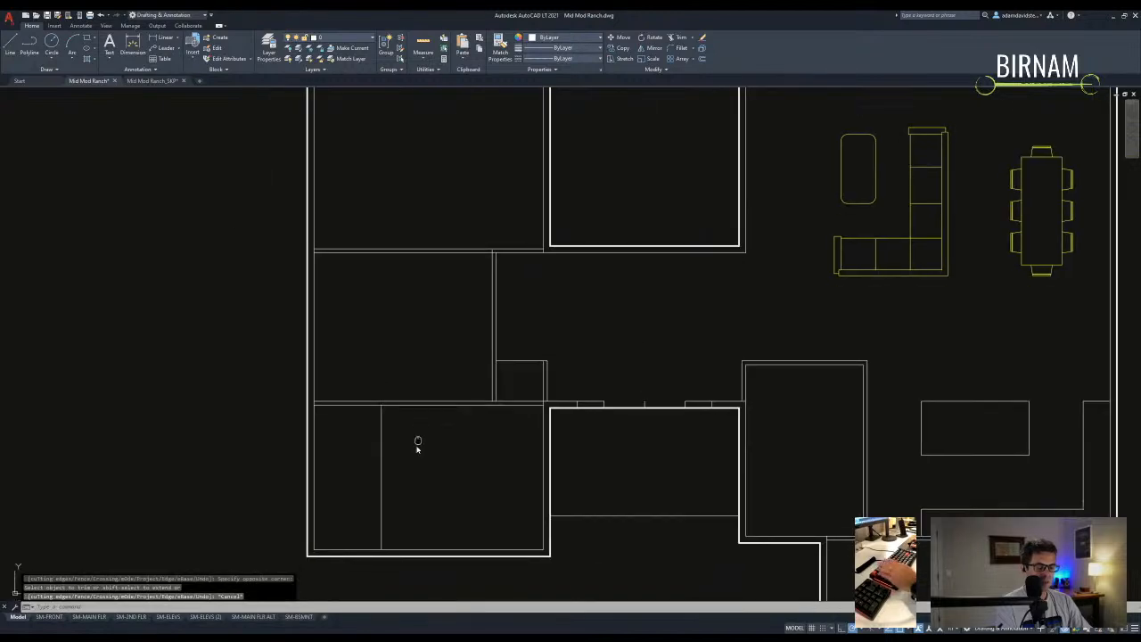
- Try offsetting the new vertical line again, then cancel
{"action": "type", "text": "o"}
{"action": "key", "text": "space"}
{"action": "key", "text": "space"}
{"action": "left_click", "coordinate": [390, 410]}
{"action": "key", "text": "Escape"}
{"action": "key", "text": "Escape"}
{"action": "scroll", "coordinate": [428, 436], "scroll_direction": "down", "scroll_amount": 3}
{"action": "scroll", "coordinate": [463, 438], "scroll_direction": "up", "scroll_amount": 3}
{"action": "scroll", "coordinate": [453, 357], "scroll_direction": "down", "scroll_amount": 2}
{"action": "scroll", "coordinate": [455, 343], "scroll_direction": "up", "scroll_amount": 2}
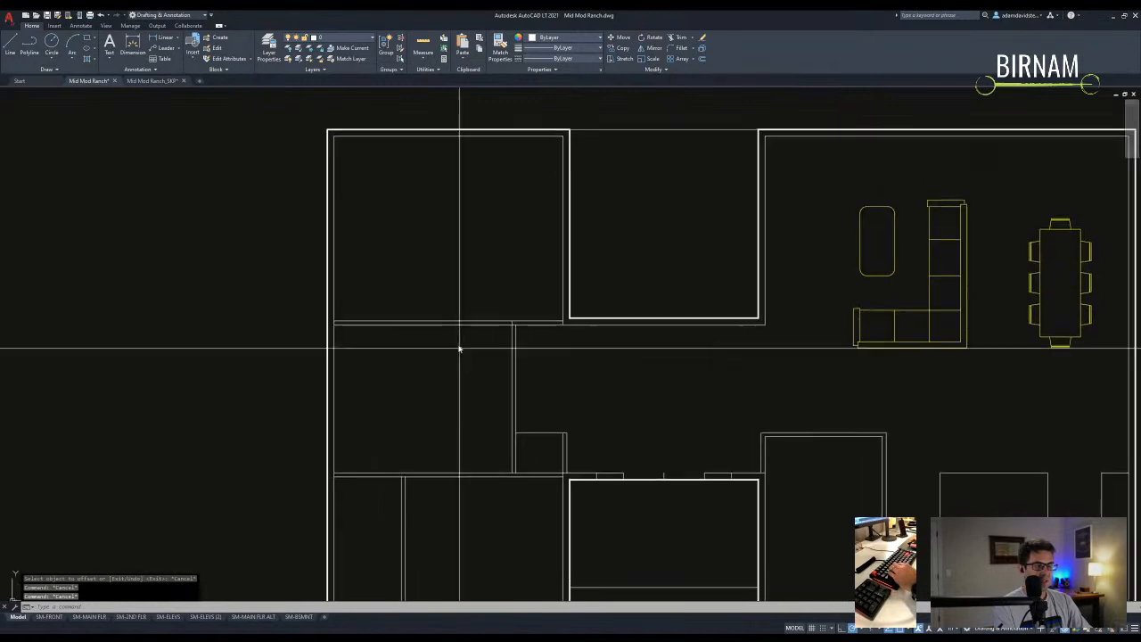
{"action": "scroll", "coordinate": [468, 441], "scroll_direction": "down", "scroll_amount": 2}
{"action": "scroll", "coordinate": [490, 457], "scroll_direction": "up", "scroll_amount": 2}
{"action": "middle_click_drag", "start_coordinate": [496, 462], "coordinate": [479, 433]}
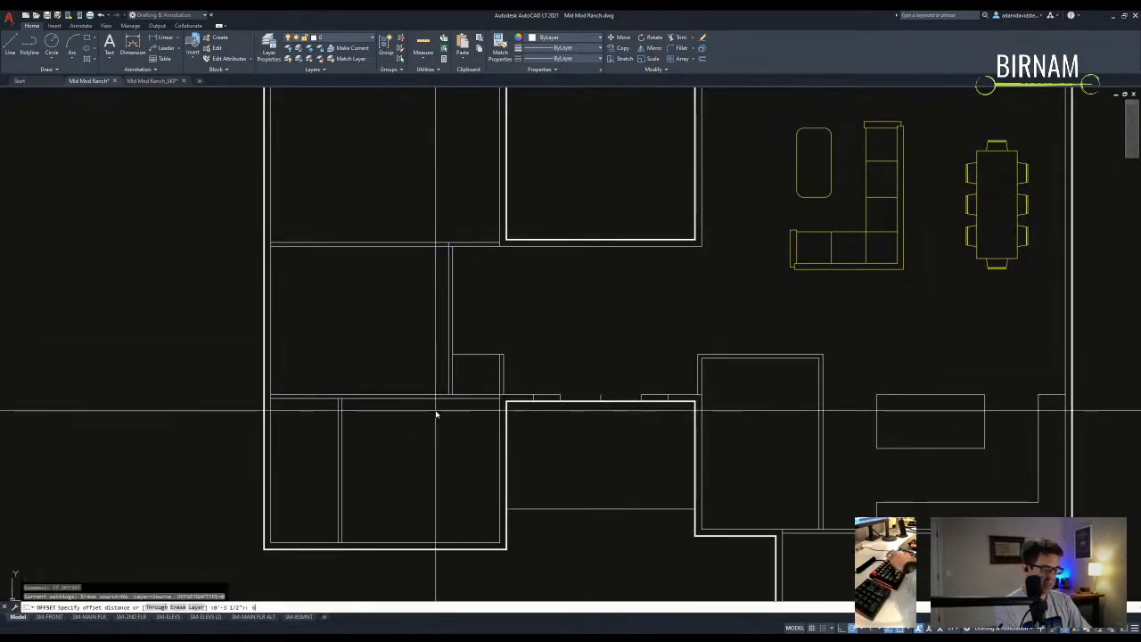
{"action": "key", "text": "Escape"}
- Trim the horizontal line back past the vertical wall
{"action": "type", "text": "tr"}
{"action": "key", "text": "Return"}
{"action": "scroll", "coordinate": [443, 351], "scroll_direction": "up", "scroll_amount": 2}
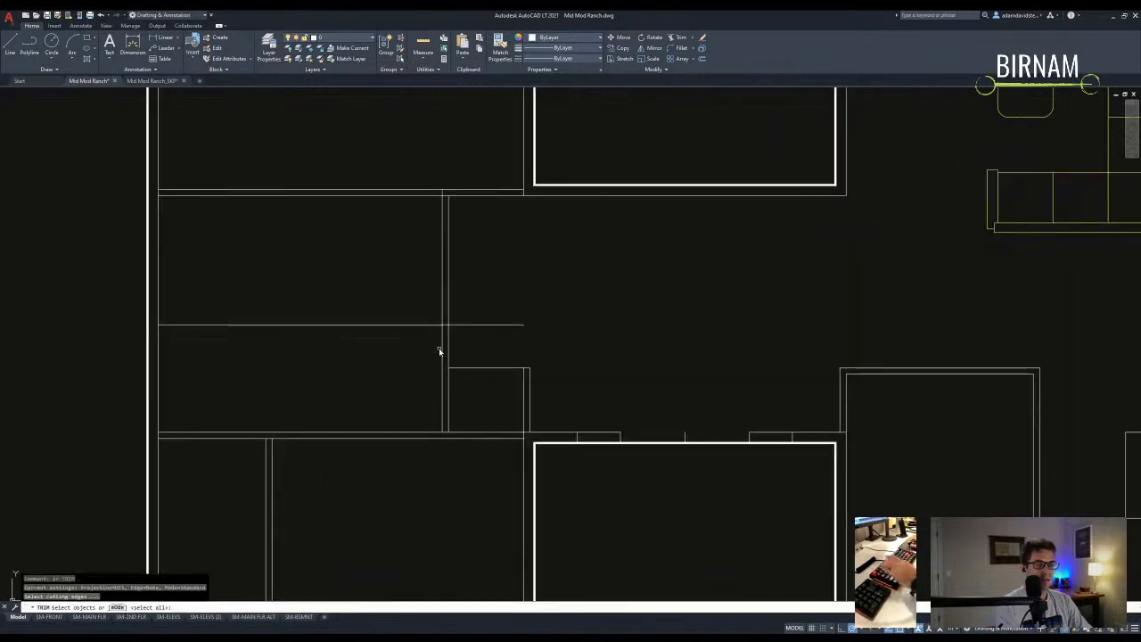
{"action": "left_click_drag", "start_coordinate": [473, 332], "coordinate": [467, 305]}
{"action": "key", "text": "Escape"}
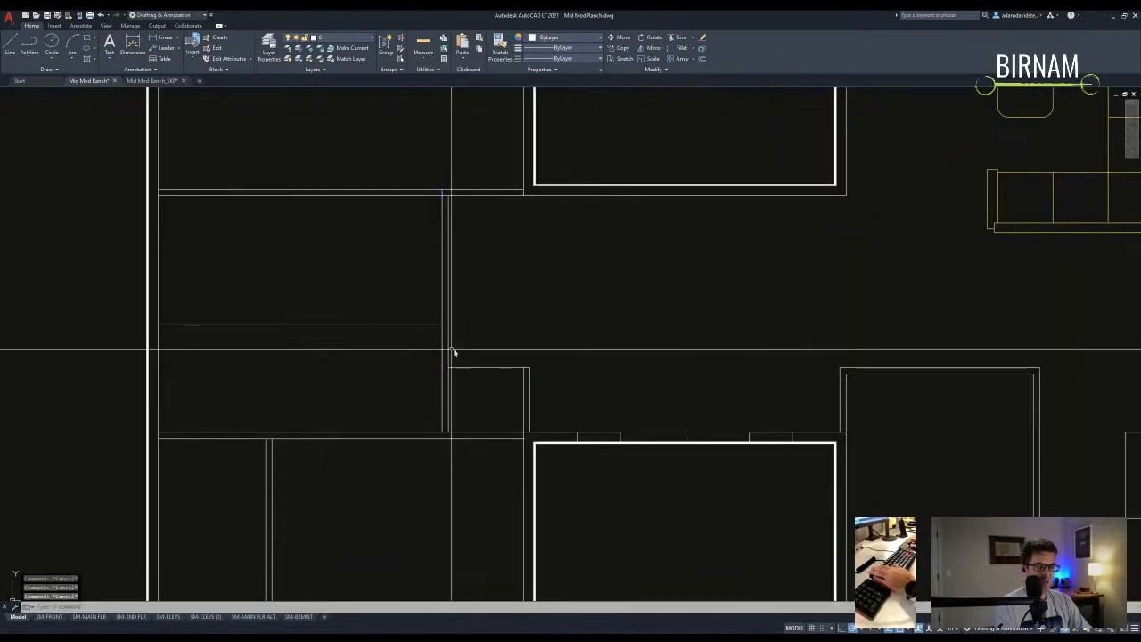
{"action": "type", "text": "o"}
{"action": "key", "text": "Return"}
{"action": "key", "text": "Return"}
{"action": "key", "text": "Escape"}
{"action": "scroll", "coordinate": [501, 407], "scroll_direction": "down", "scroll_amount": 2}
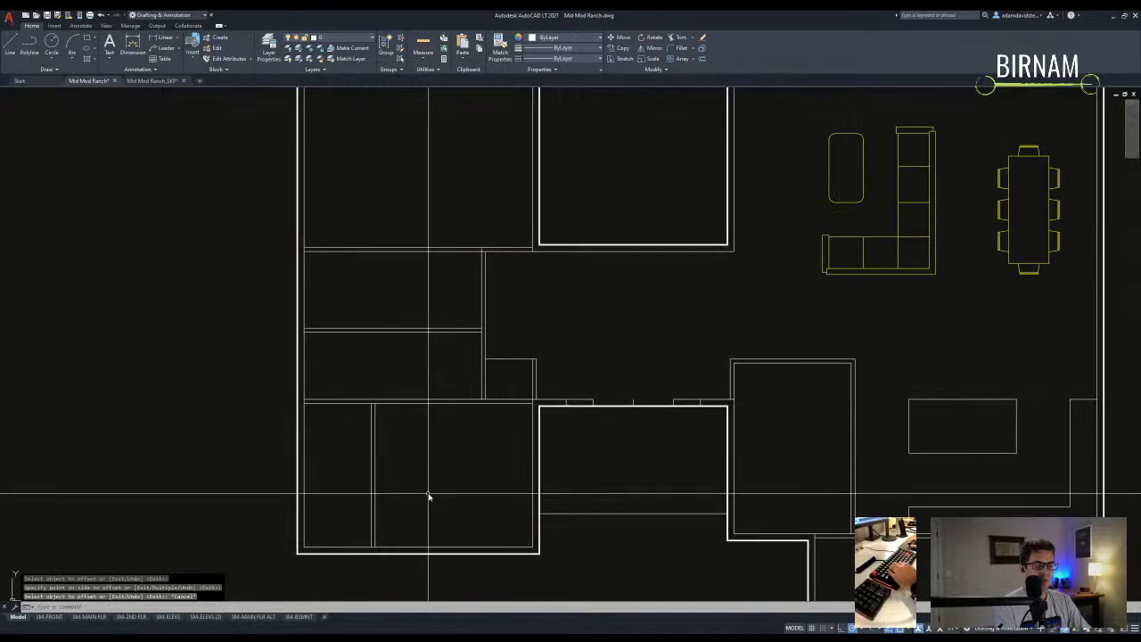
- Copy the bottom wall line a short distance upward
{"action": "middle_click_drag", "start_coordinate": [428, 497], "coordinate": [463, 440]}
{"action": "left_click_drag", "start_coordinate": [463, 440], "coordinate": [406, 401]}
{"action": "key", "text": "Escape"}
{"action": "middle_click_drag", "start_coordinate": [480, 476], "coordinate": [473, 433]}
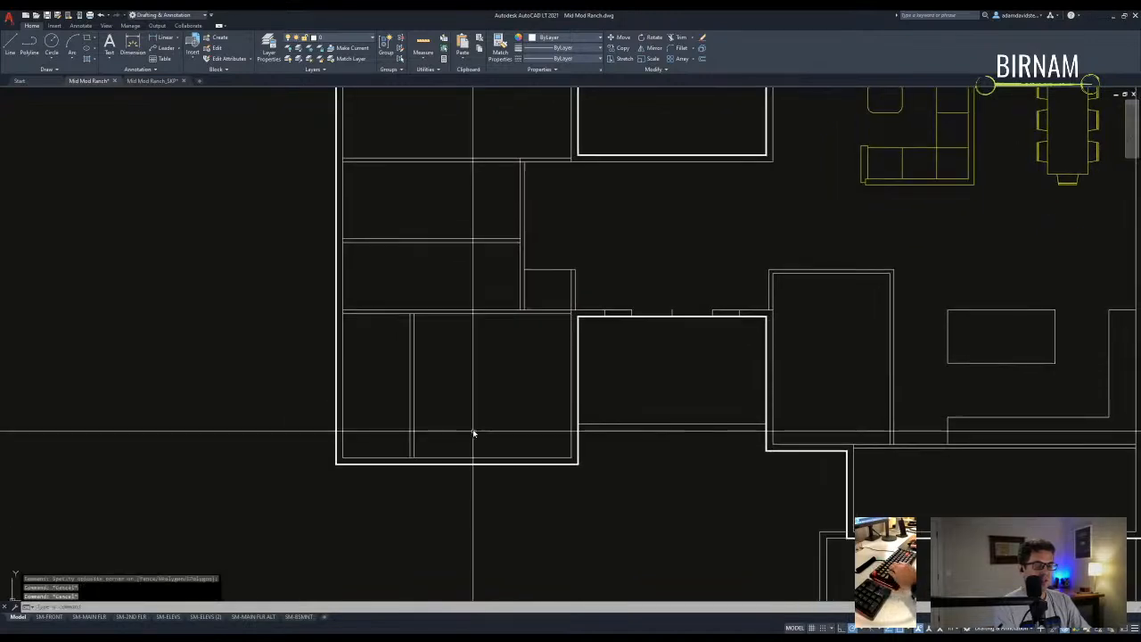
{"action": "scroll", "coordinate": [363, 484], "scroll_direction": "down", "scroll_amount": 3}
{"action": "scroll", "coordinate": [503, 408], "scroll_direction": "up", "scroll_amount": 3}
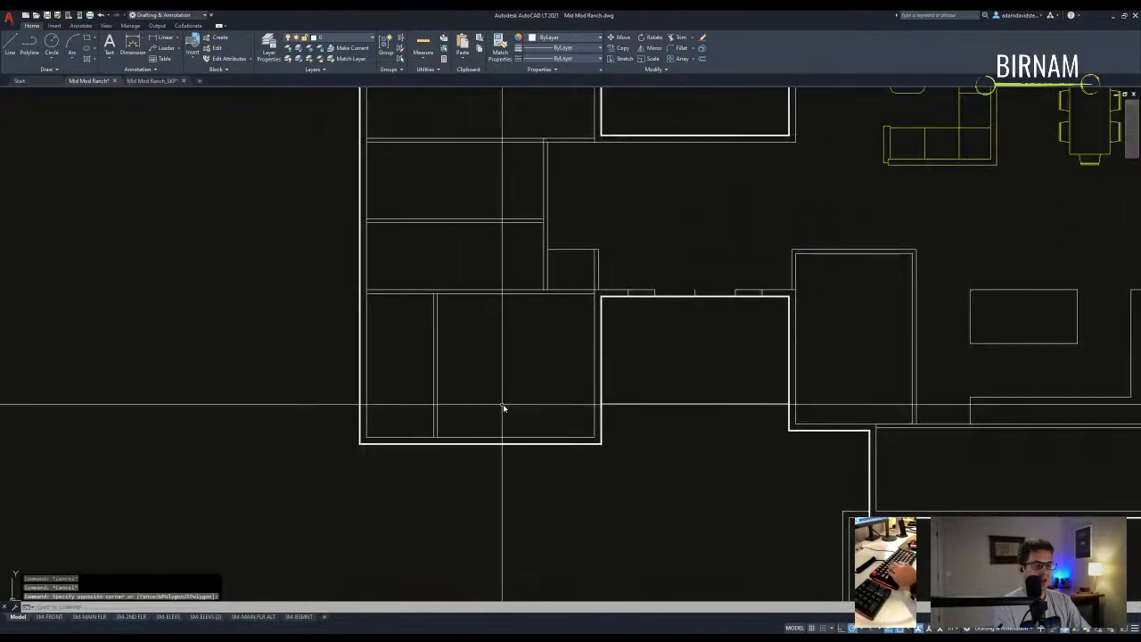
{"action": "left_click", "coordinate": [570, 441]}
{"action": "type", "text": "co"}
{"action": "key", "text": "Return"}
{"action": "left_click", "coordinate": [532, 413]}
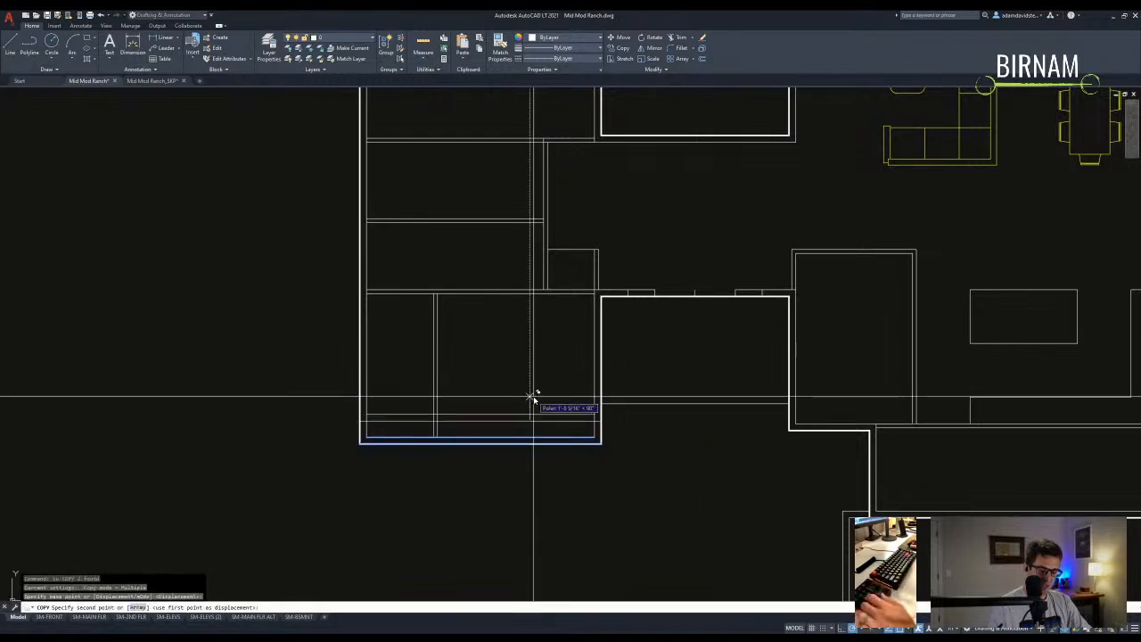
{"action": "left_click", "coordinate": [529, 403]}
{"action": "key", "text": "Return"}
- Select the lines around the bottom wall as trim cutting edges
{"action": "scroll", "coordinate": [530, 403], "scroll_direction": "up", "scroll_amount": 4}
{"action": "type", "text": "tr"}
{"action": "key", "text": "Return"}
{"action": "left_click_drag", "start_coordinate": [502, 438], "coordinate": [446, 392]}
{"action": "key", "text": "Return"}
{"action": "key", "text": "Escape"}
{"action": "scroll", "coordinate": [473, 455], "scroll_direction": "down", "scroll_amount": 3}
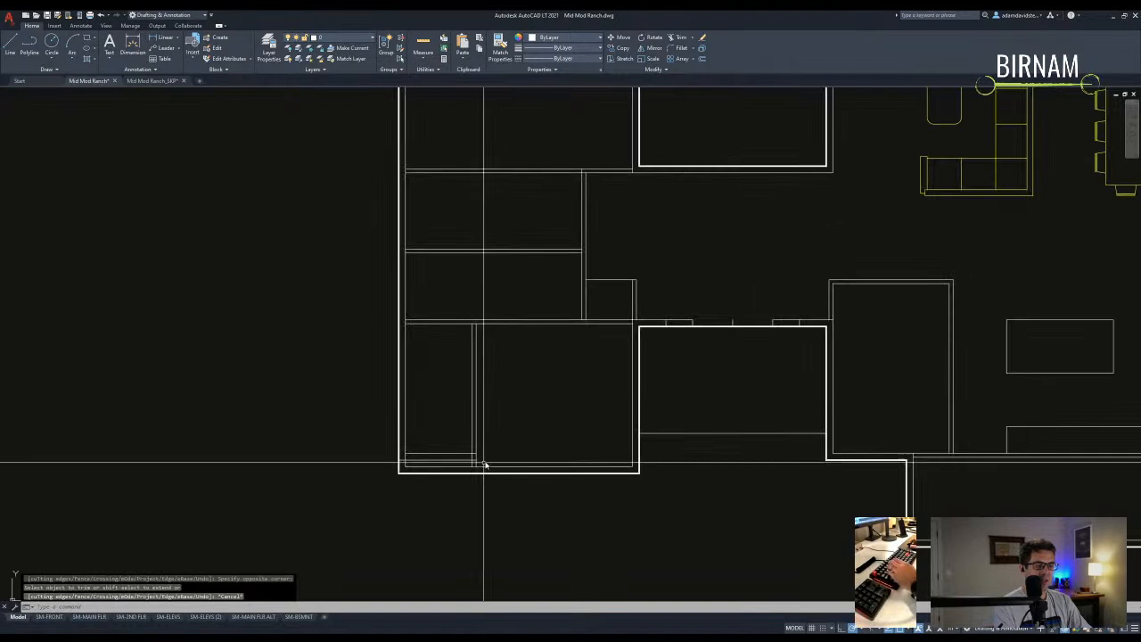
- Attempt another trim with a selection window, then cancel it
{"action": "type", "text": "tr"}
{"action": "key", "text": "Return"}
{"action": "scroll", "coordinate": [482, 462], "scroll_direction": "up", "scroll_amount": 2}
{"action": "left_click", "coordinate": [484, 464]}
{"action": "key", "text": "Escape"}
{"action": "mouse_move", "coordinate": [486, 522]}
{"action": "middle_mouse_down"}
{"action": "mouse_move", "coordinate": [481, 491]}
{"action": "mouse_move", "coordinate": [473, 523]}
{"action": "mouse_move", "coordinate": [379, 488]}
{"action": "middle_mouse_up"}
{"action": "key", "text": "Escape"}
{"action": "scroll", "coordinate": [446, 486], "scroll_direction": "down", "scroll_amount": 2}
{"action": "scroll", "coordinate": [368, 480], "scroll_direction": "up", "scroll_amount": 2}
- Trim the excess line end near the bottom-left corner
{"action": "type", "text": "tr"}
{"action": "key", "text": "Return"}
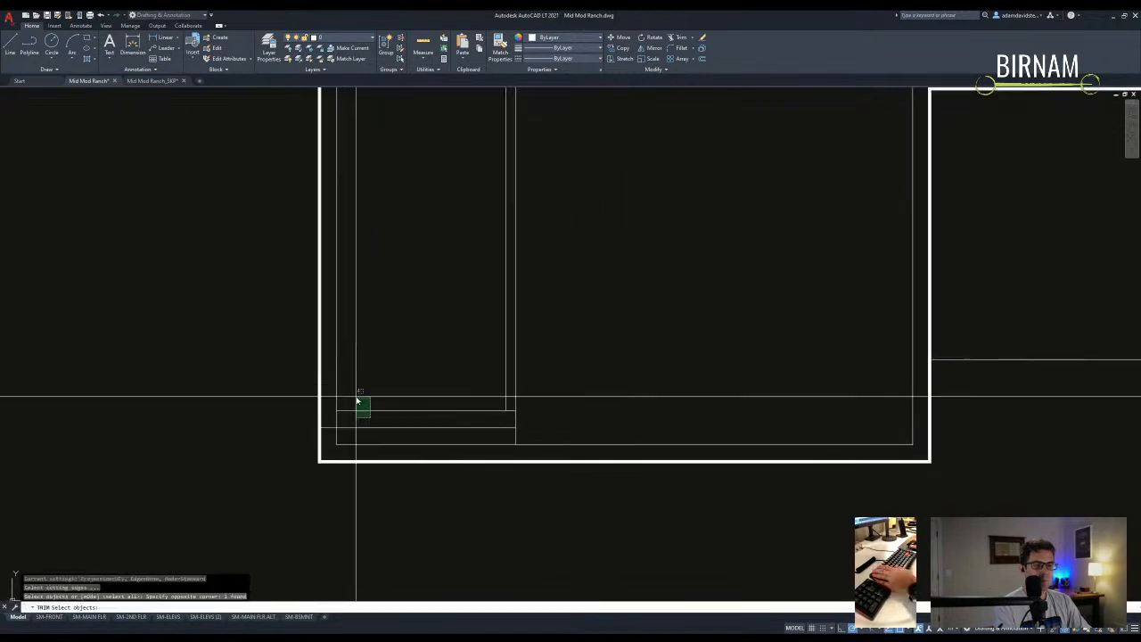
{"action": "key", "text": "Escape"}
{"action": "key", "text": "space"}
{"action": "key", "text": "Escape"}
{"action": "scroll", "coordinate": [361, 455], "scroll_direction": "down", "scroll_amount": 3}
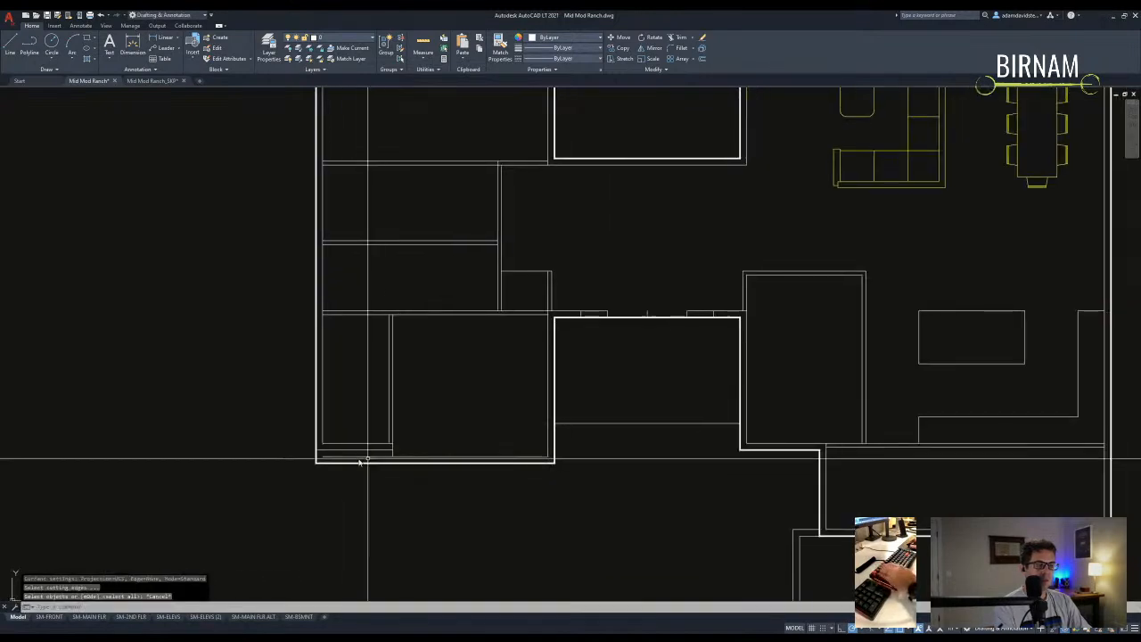
{"action": "scroll", "coordinate": [297, 458], "scroll_direction": "up", "scroll_amount": 3}
{"action": "type", "text": "tr"}
{"action": "key", "text": "Return"}
{"action": "middle_click_drag", "start_coordinate": [344, 454], "coordinate": [375, 438]}
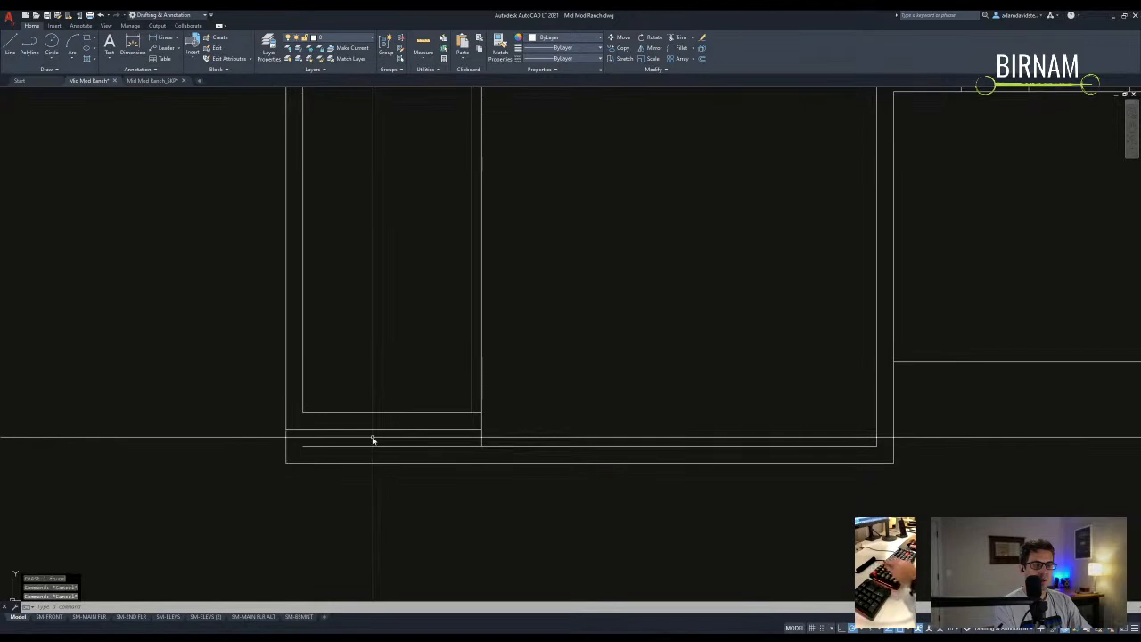
{"action": "left_click", "coordinate": [406, 438]}
{"action": "key", "text": "Escape"}
{"action": "scroll", "coordinate": [534, 481], "scroll_direction": "down", "scroll_amount": 3}
- Offset the room's wall line at the default distance to form the second wall line
{"action": "type", "text": "o"}
{"action": "key", "text": "Return"}
{"action": "key", "text": "Return"}
{"action": "scroll", "coordinate": [488, 431], "scroll_direction": "up", "scroll_amount": 3}
{"action": "left_click", "coordinate": [499, 448]}
{"action": "left_click", "coordinate": [484, 448]}
{"action": "key", "text": "Escape"}
- Fillet the new vertical wall line into the bottom wall and zoom out over the plan
{"action": "type", "text": "f"}
{"action": "key", "text": "Return"}
{"action": "left_click", "coordinate": [487, 445]}
{"action": "key", "text": "Return"}
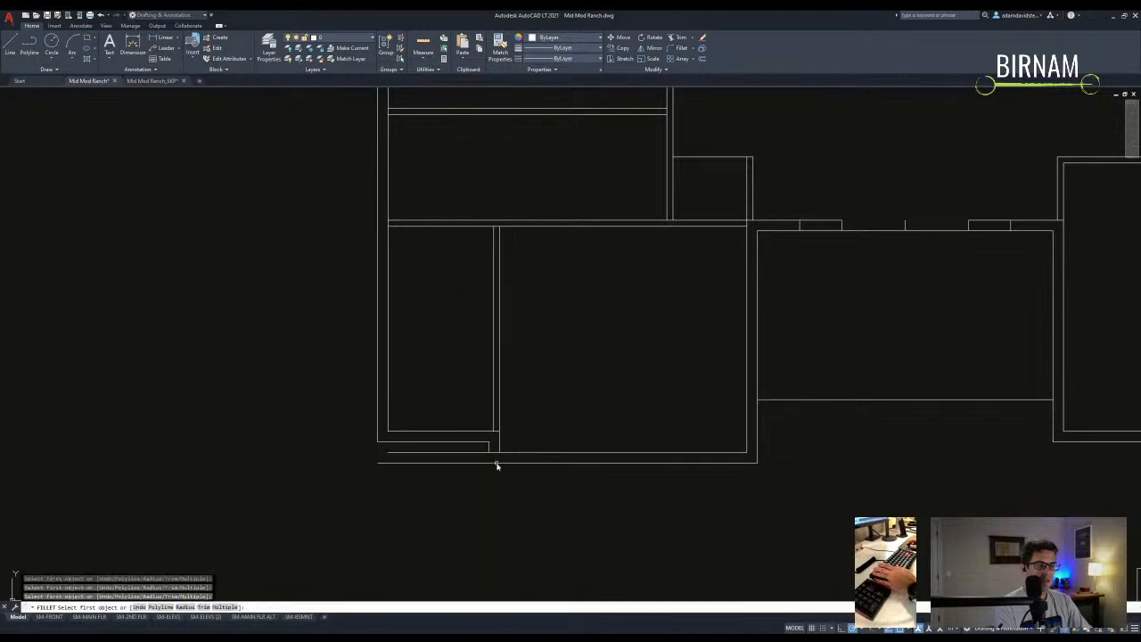
{"action": "left_click", "coordinate": [489, 451]}
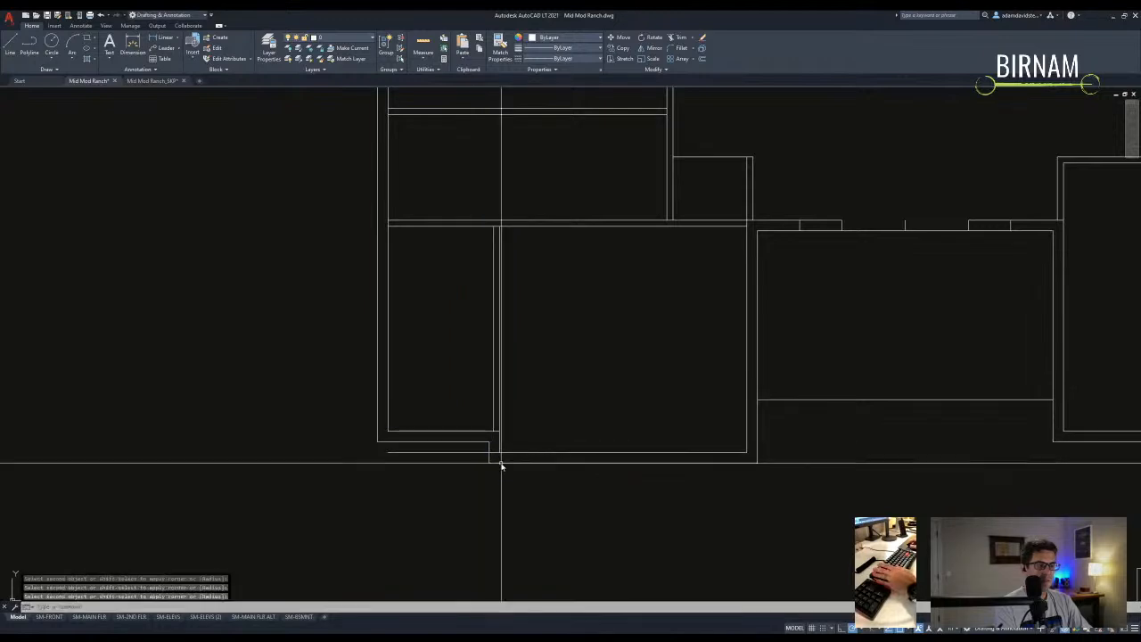
{"action": "key", "text": "Escape"}
{"action": "key", "text": "Escape"}
{"action": "scroll", "coordinate": [528, 482], "scroll_direction": "down", "scroll_amount": 3}
{"action": "middle_click_drag", "start_coordinate": [527, 482], "coordinate": [472, 440]}
{"action": "key", "text": "Escape"}
{"action": "scroll", "coordinate": [438, 413], "scroll_direction": "up", "scroll_amount": 2}
{"action": "scroll", "coordinate": [514, 405], "scroll_direction": "down", "scroll_amount": 3}
{"action": "scroll", "coordinate": [513, 406], "scroll_direction": "down", "scroll_amount": 6}
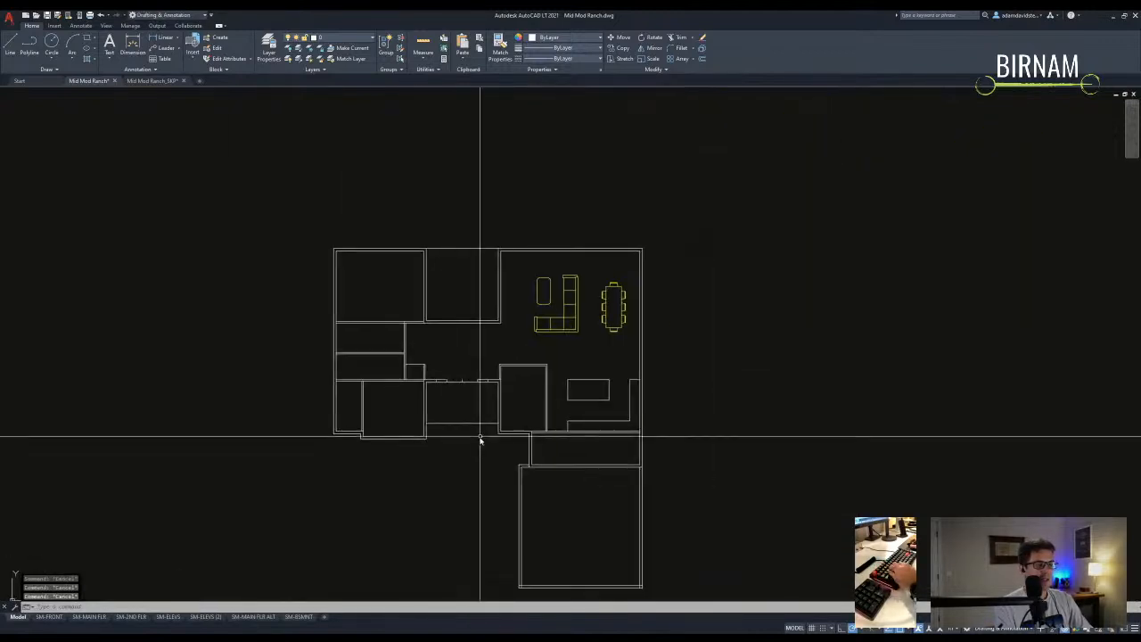
- Copy the GREAT ROOM label above the dining table and rename it DINING
{"action": "scroll", "coordinate": [494, 316], "scroll_direction": "up", "scroll_amount": 2}
{"action": "scroll", "coordinate": [647, 362], "scroll_direction": "down", "scroll_amount": 2}
{"action": "scroll", "coordinate": [454, 377], "scroll_direction": "down", "scroll_amount": 2}
{"action": "scroll", "coordinate": [517, 247], "scroll_direction": "up", "scroll_amount": 6}
{"action": "scroll", "coordinate": [473, 270], "scroll_direction": "down", "scroll_amount": 5}
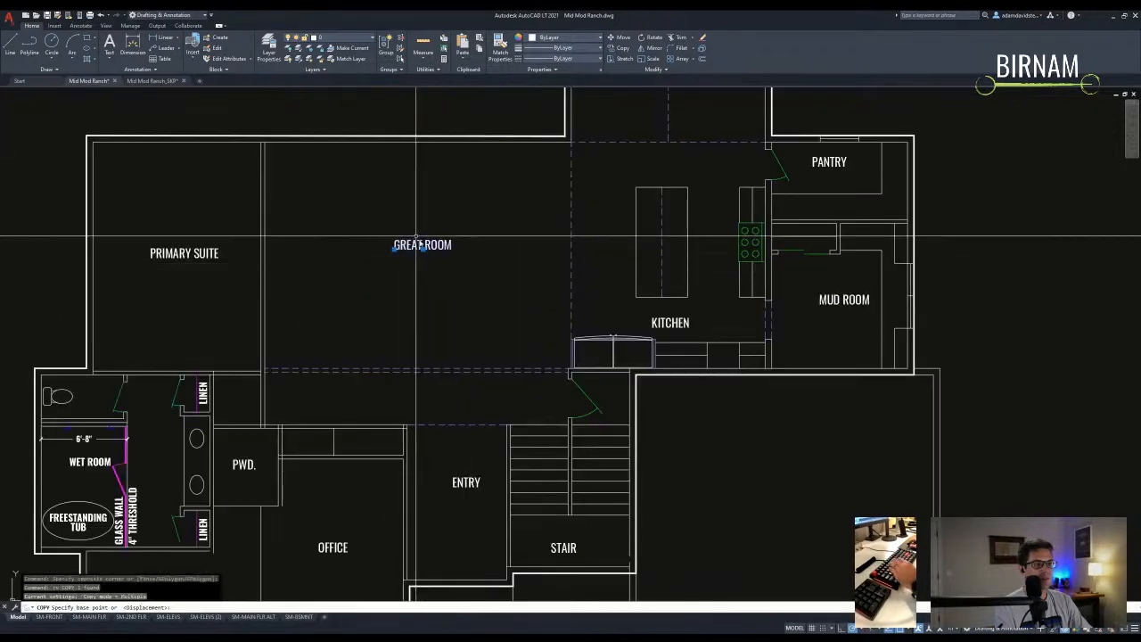
{"action": "type", "text": "co"}
{"action": "key", "text": "Return"}
{"action": "left_click", "coordinate": [473, 140]}
{"action": "scroll", "coordinate": [451, 324], "scroll_direction": "up", "scroll_amount": 3}
{"action": "scroll", "coordinate": [410, 472], "scroll_direction": "up", "scroll_amount": 4}
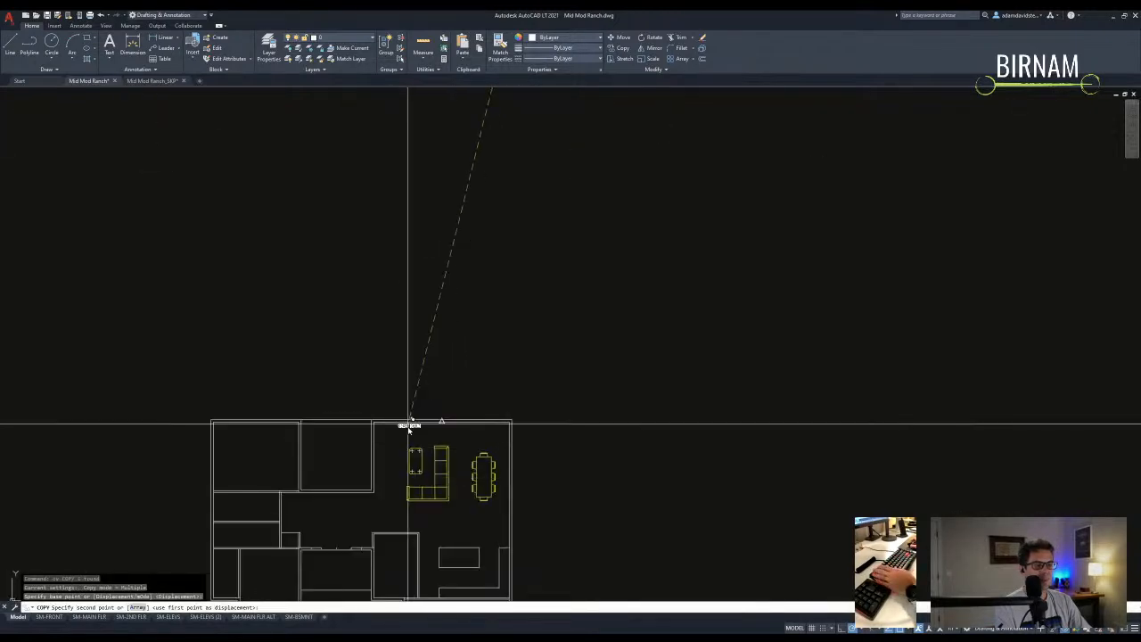
{"action": "scroll", "coordinate": [530, 453], "scroll_direction": "up", "scroll_amount": 1}
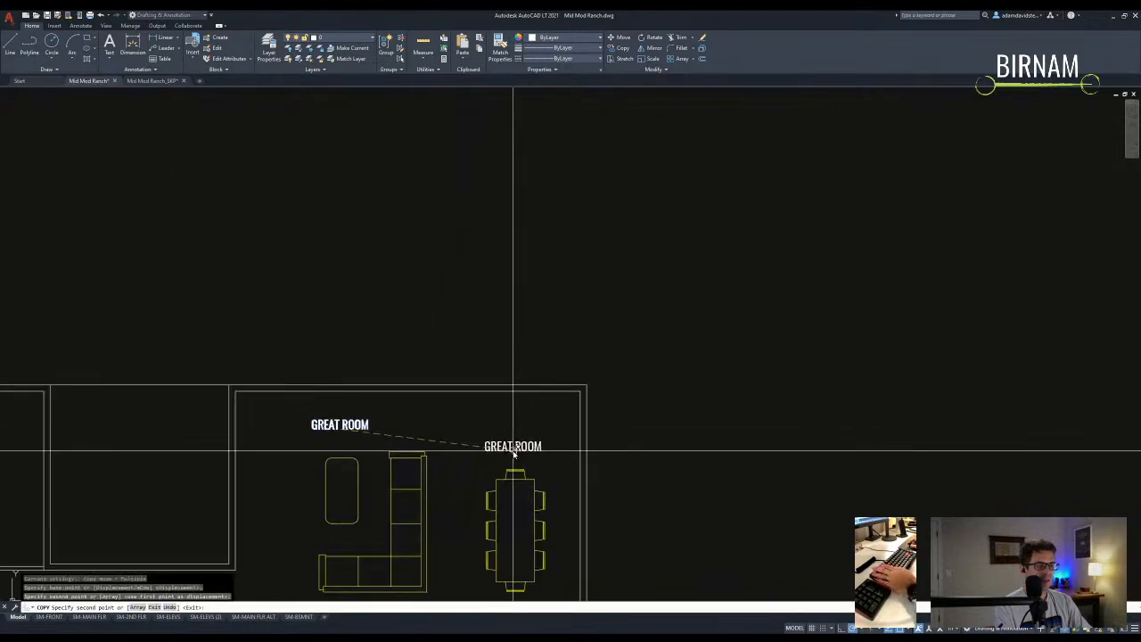
{"action": "left_click", "coordinate": [515, 452]}
{"action": "key", "text": "Escape"}
{"action": "double_click", "coordinate": [514, 448]}
{"action": "type", "text": "din"}
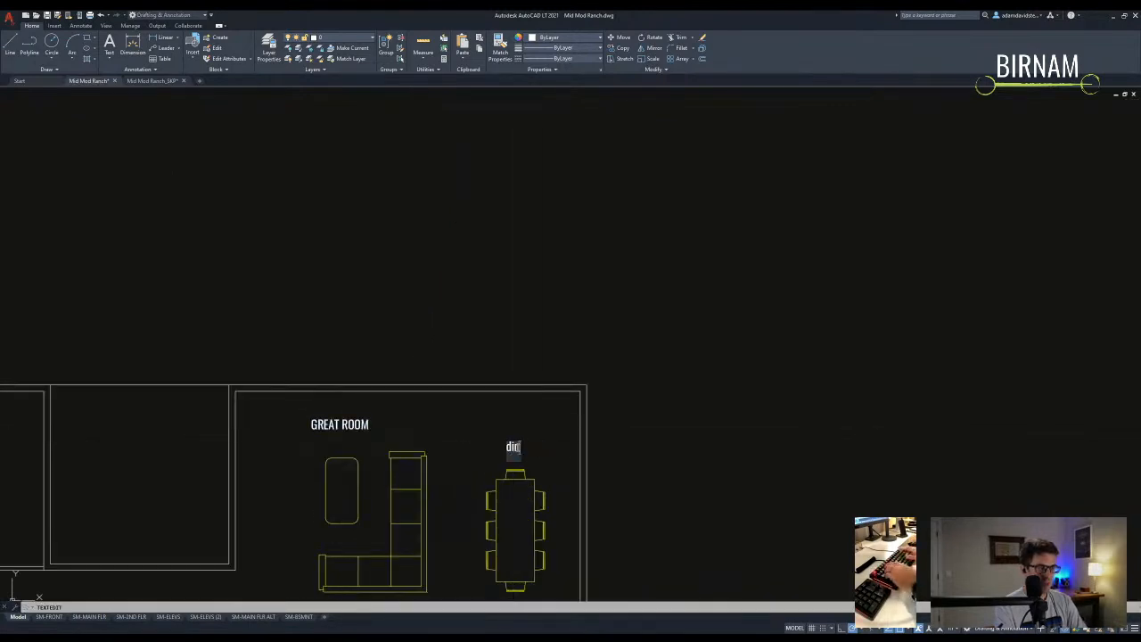
{"action": "type", "text": "ing"}
{"action": "key", "text": "Escape"}
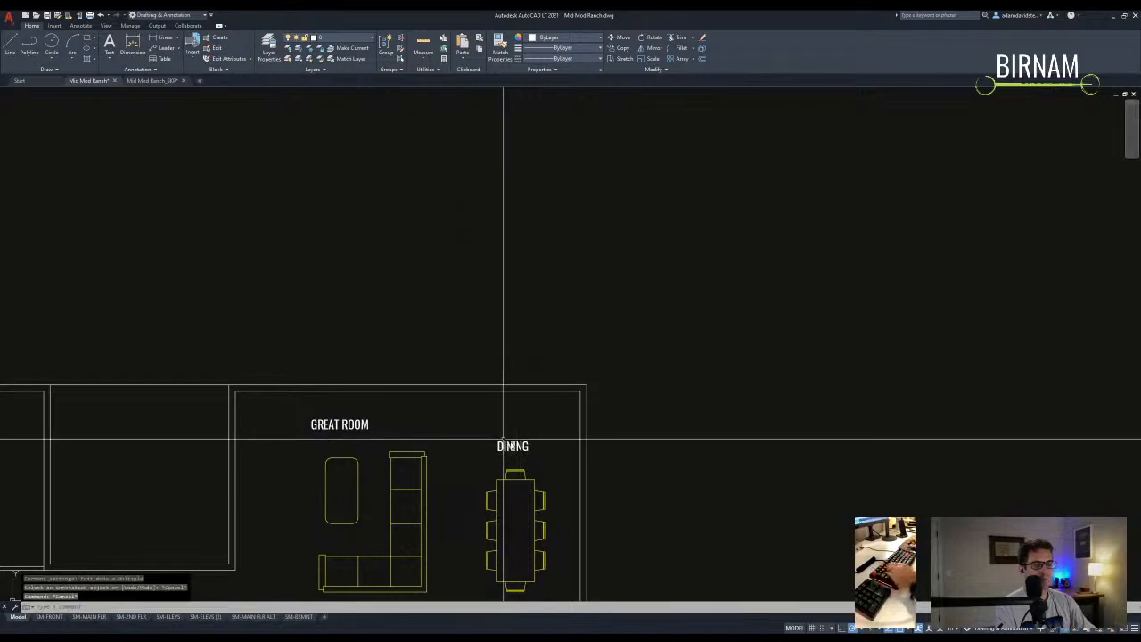
- Copy the DINING label into the kitchen and rename it KITCHEN
{"action": "scroll", "coordinate": [668, 229], "scroll_direction": "up", "scroll_amount": 3}
{"action": "type", "text": "co"}
{"action": "key", "text": "Return"}
{"action": "left_click", "coordinate": [669, 220]}
{"action": "middle_click_drag", "start_coordinate": [621, 488], "coordinate": [629, 326]}
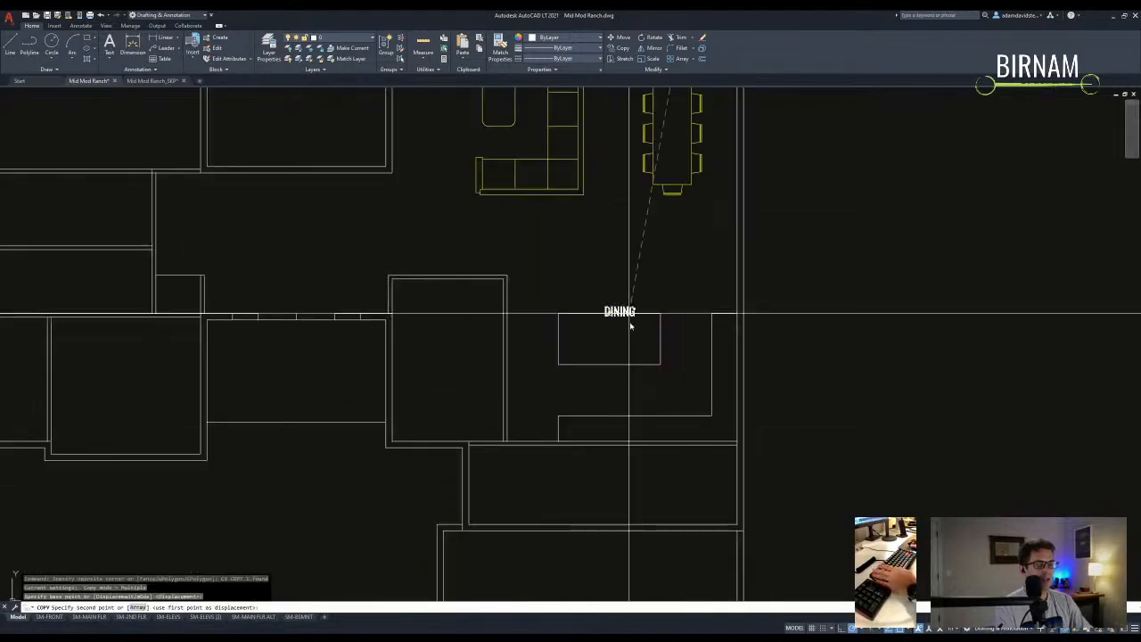
{"action": "left_click", "coordinate": [630, 372]}
{"action": "key", "text": "Escape"}
{"action": "double_click", "coordinate": [622, 383]}
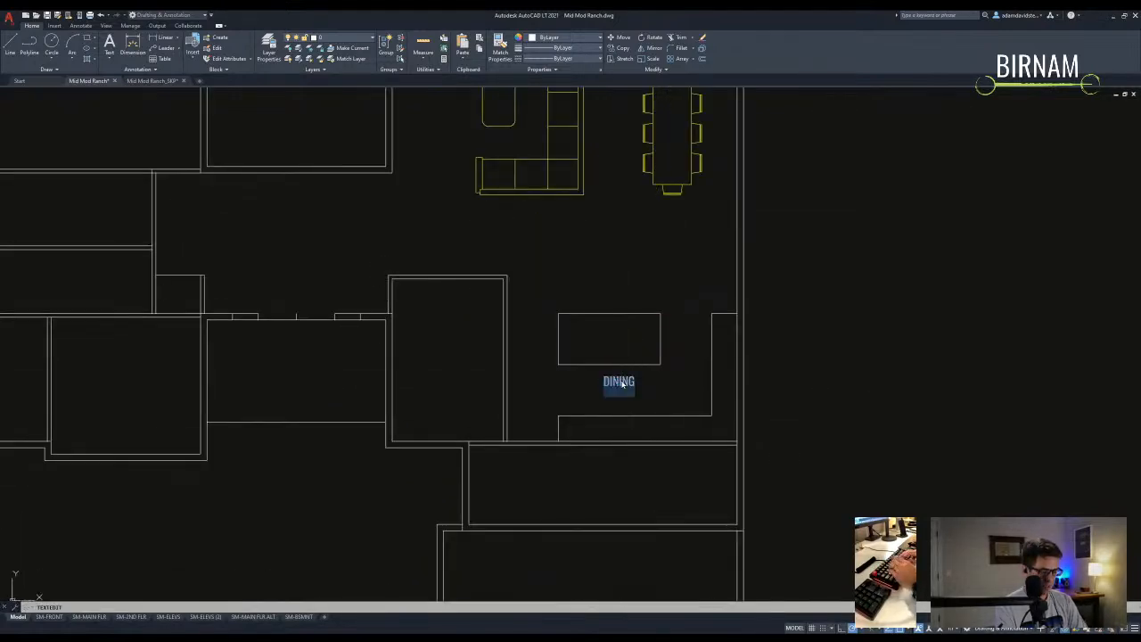
{"action": "type", "text": "KITCHEN"}
{"action": "key", "text": "Escape"}
- Draw a horizontal guide line and stretch the kitchen's right wall shorter to meet it
{"action": "type", "text": "l"}
{"action": "key", "text": "Return"}
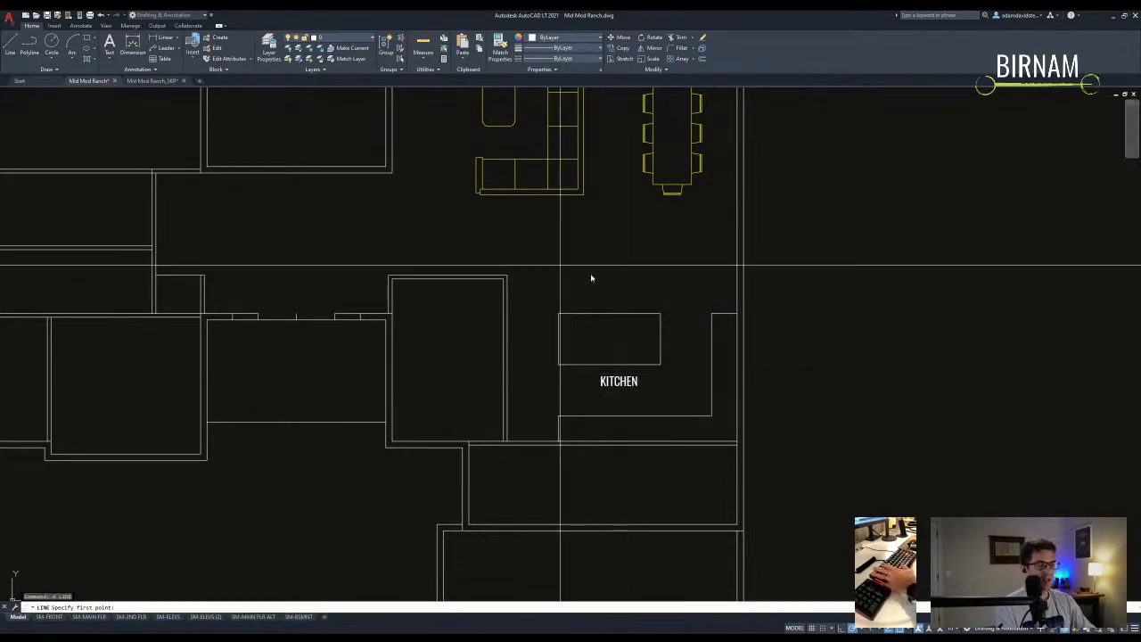
{"action": "left_click", "coordinate": [506, 276]}
{"action": "left_click", "coordinate": [780, 276]}
{"action": "key", "text": "Escape"}
{"action": "type", "text": "s"}
{"action": "key", "text": "Return"}
{"action": "left_click", "coordinate": [775, 331]}
{"action": "left_click", "coordinate": [690, 308]}
{"action": "key", "text": "Return"}
{"action": "left_click", "coordinate": [710, 278]}
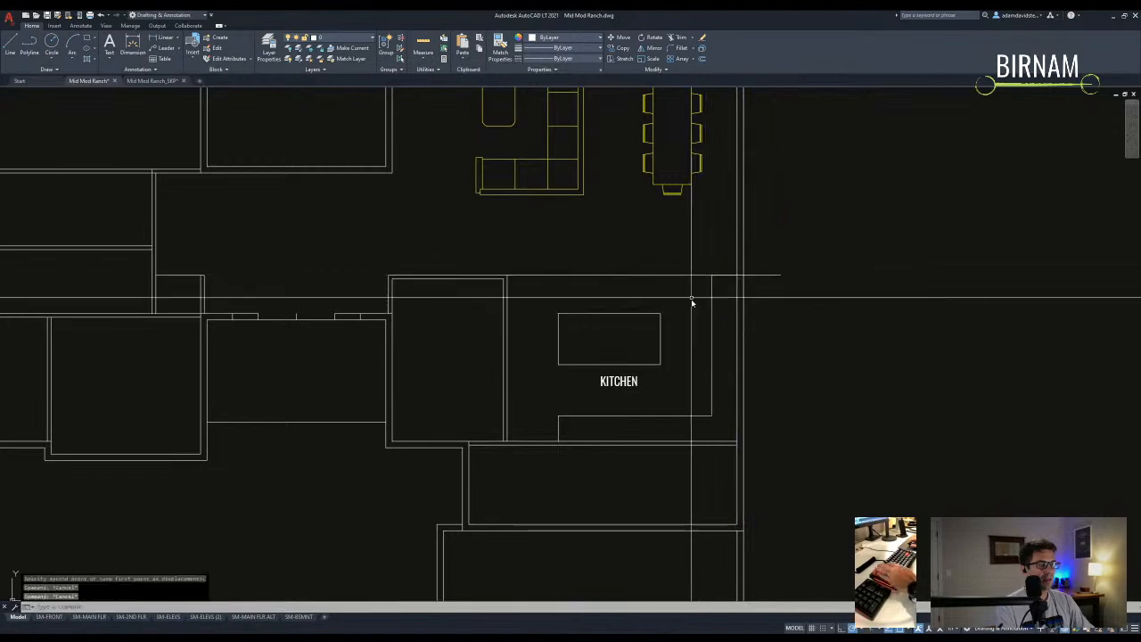
- Copy the KITCHEN label into the office room and rename it OFFICE
{"action": "left_click", "coordinate": [621, 379]}
{"action": "type", "text": "co"}
{"action": "key", "text": "Return"}
{"action": "left_click", "coordinate": [619, 380]}
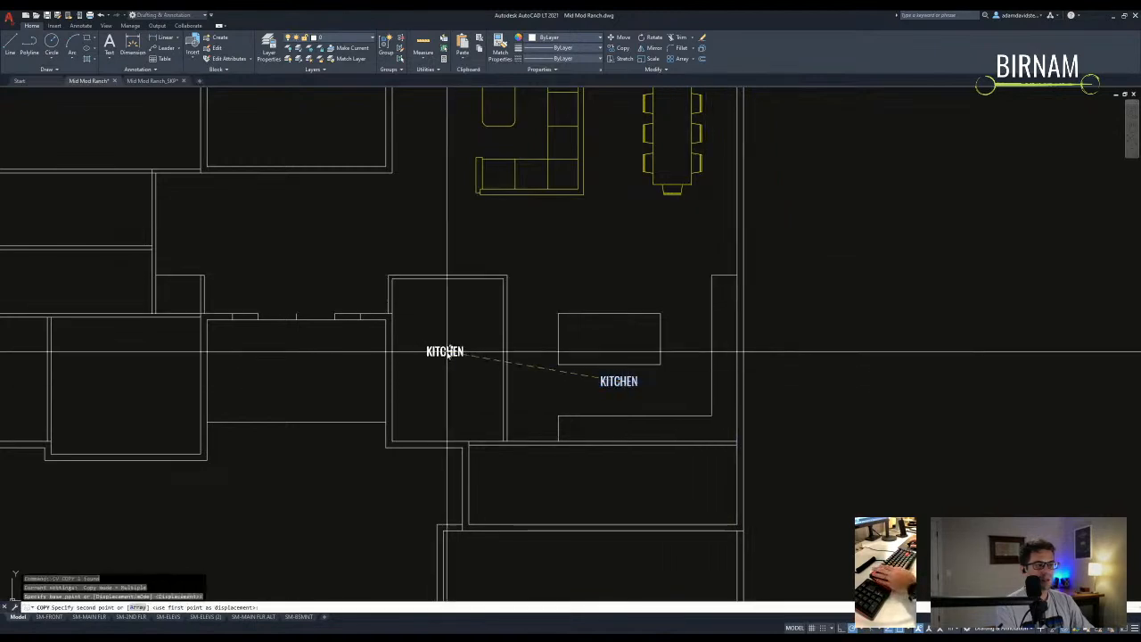
{"action": "left_click", "coordinate": [448, 353]}
{"action": "key", "text": "Escape"}
{"action": "double_click", "coordinate": [431, 354]}
{"action": "type", "text": "OFFICE"}
{"action": "key", "text": "Return"}
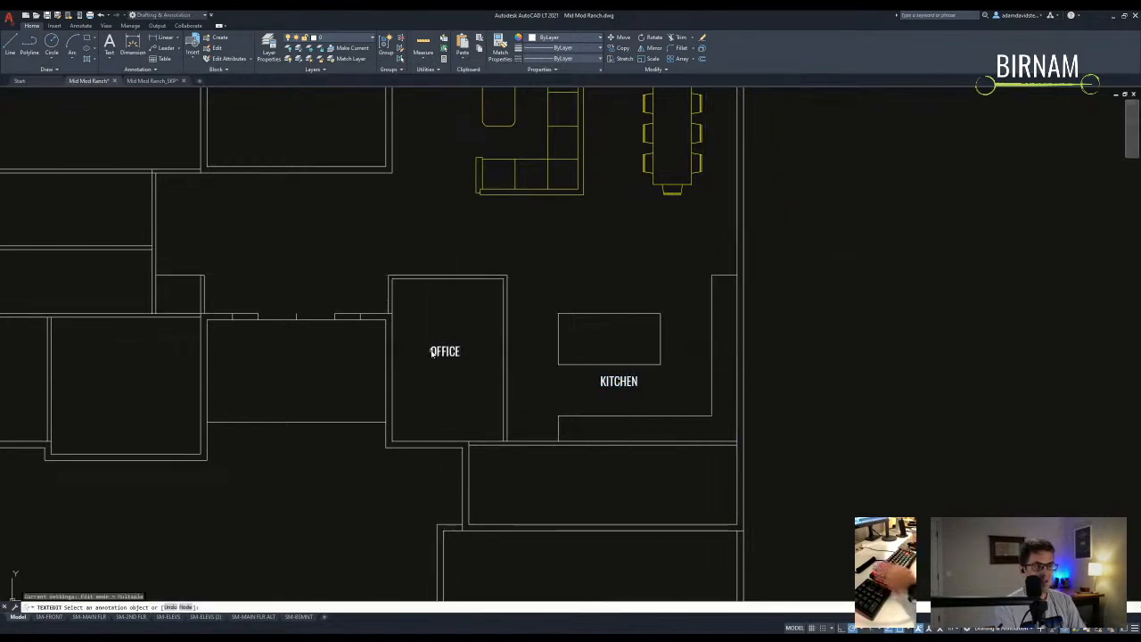
- Copy the OFFICE label into the entry hall as the ENTRY label
{"action": "left_click", "coordinate": [444, 351]}
{"action": "type", "text": "co"}
{"action": "key", "text": "Return"}
{"action": "left_click", "coordinate": [442, 350]}
{"action": "left_click", "coordinate": [291, 247]}
{"action": "key", "text": "Escape"}
- Copy the ENTRY label into the room below the kitchen and rename it MUD
{"action": "left_click", "coordinate": [297, 249]}
{"action": "type", "text": "co"}
{"action": "key", "text": "Return"}
{"action": "left_click", "coordinate": [304, 252]}
{"action": "middle_click_drag", "start_coordinate": [643, 471], "coordinate": [543, 433]}
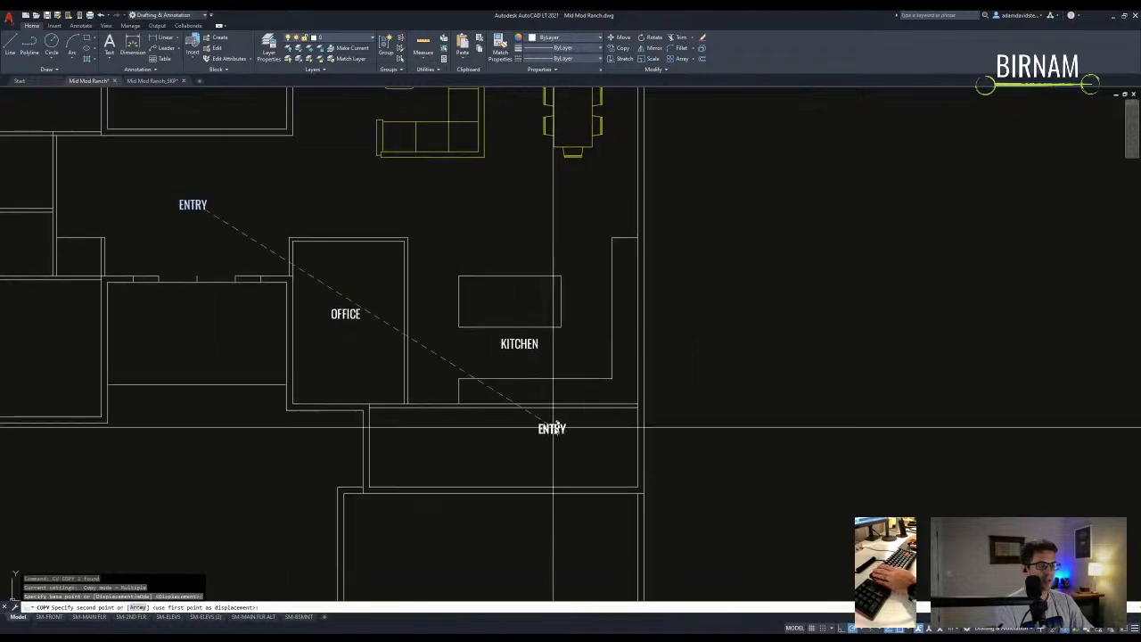
{"action": "left_click", "coordinate": [436, 444]}
{"action": "key", "text": "Escape"}
{"action": "type", "text": "UD"}
{"action": "key", "text": "Return"}
{"action": "scroll", "coordinate": [472, 438], "scroll_direction": "down", "scroll_amount": 2}
{"action": "middle_click_drag", "start_coordinate": [471, 438], "coordinate": [463, 273]}
- Stretch the lower room down about 1'-10 3/8" to deepen the mud room
{"action": "type", "text": "s"}
{"action": "key", "text": "Return"}
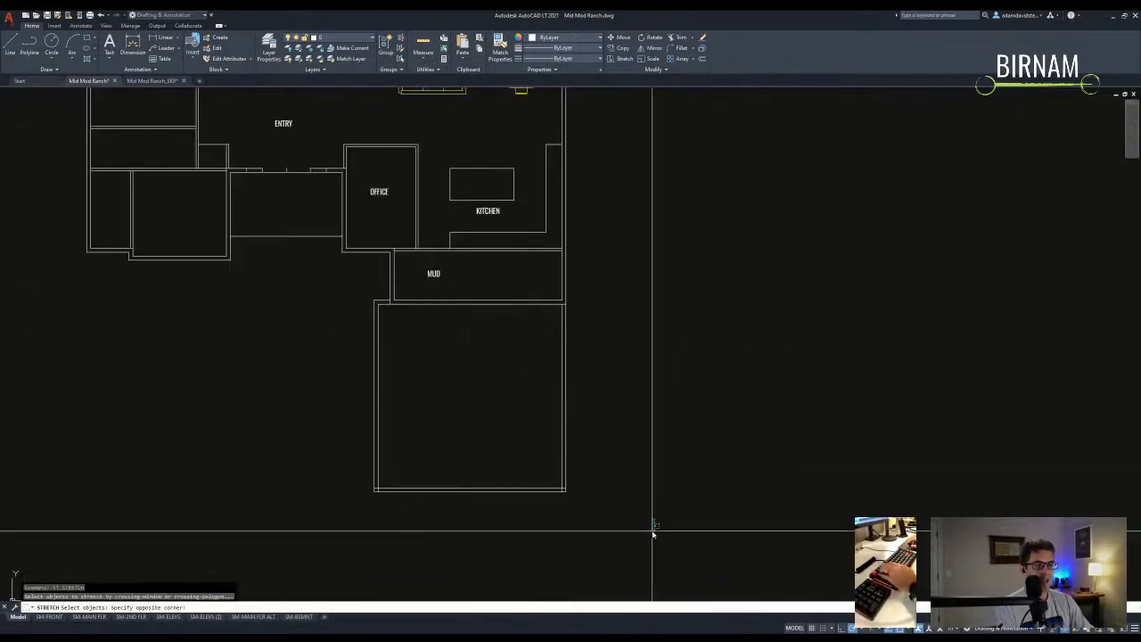
{"action": "left_click", "coordinate": [661, 514]}
{"action": "left_click", "coordinate": [293, 326]}
{"action": "key", "text": "Return"}
{"action": "left_click", "coordinate": [292, 303]}
{"action": "left_click", "coordinate": [293, 320]}
{"action": "scroll", "coordinate": [499, 357], "scroll_direction": "down", "scroll_amount": 3}
{"action": "scroll", "coordinate": [484, 338], "scroll_direction": "up", "scroll_amount": 3}
- Draw a partition wall line and move it inside the mud room
{"action": "type", "text": "l"}
{"action": "key", "text": "Return"}
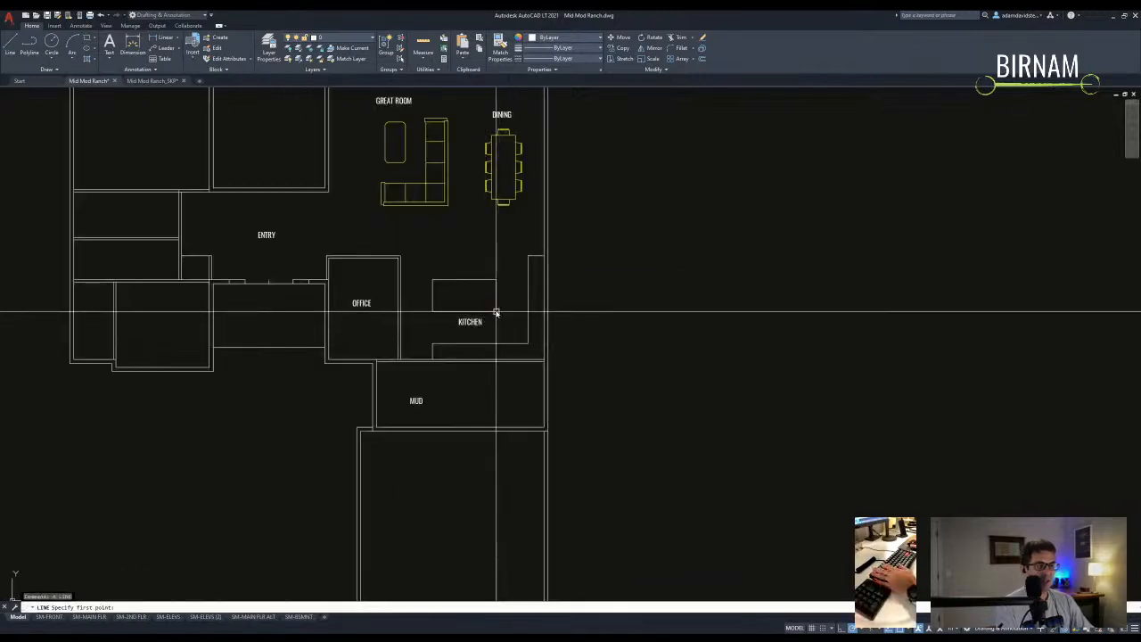
{"action": "left_click", "coordinate": [497, 429]}
{"action": "key", "text": "Escape"}
{"action": "left_click", "coordinate": [510, 412]}
{"action": "left_click", "coordinate": [472, 395]}
{"action": "type", "text": "m"}
{"action": "key", "text": "Return"}
{"action": "left_click", "coordinate": [482, 392]}
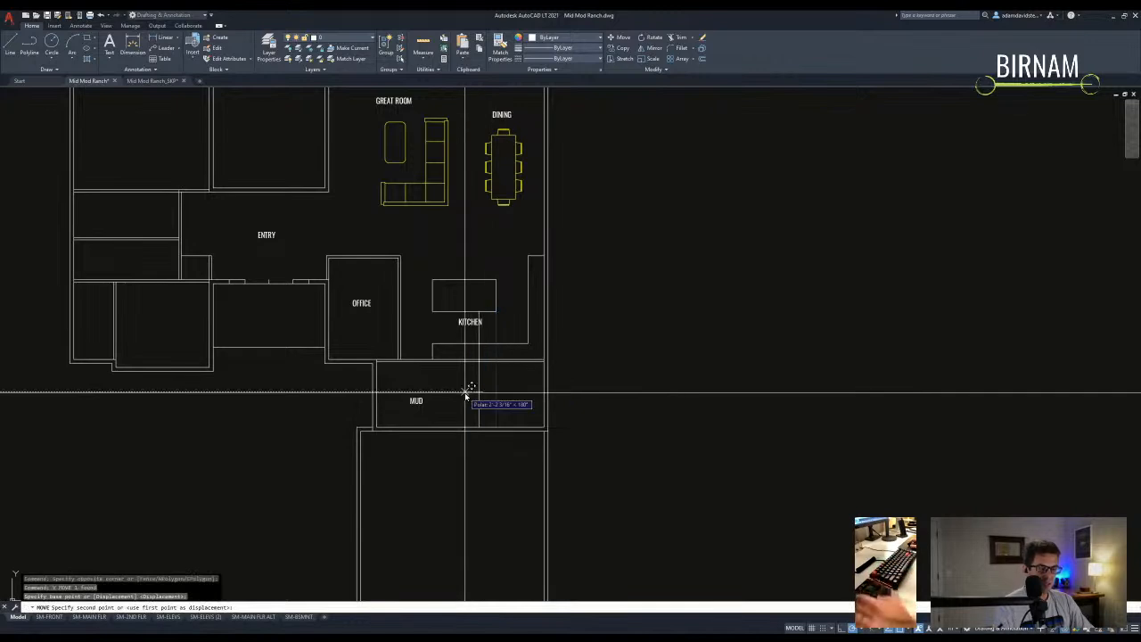
{"action": "left_click", "coordinate": [464, 393]}
- Offset the mud room partition line into a double-line wall
{"action": "type", "text": "tr"}
{"action": "key", "text": "Return"}
{"action": "scroll", "coordinate": [492, 400], "scroll_direction": "up", "scroll_amount": 5}
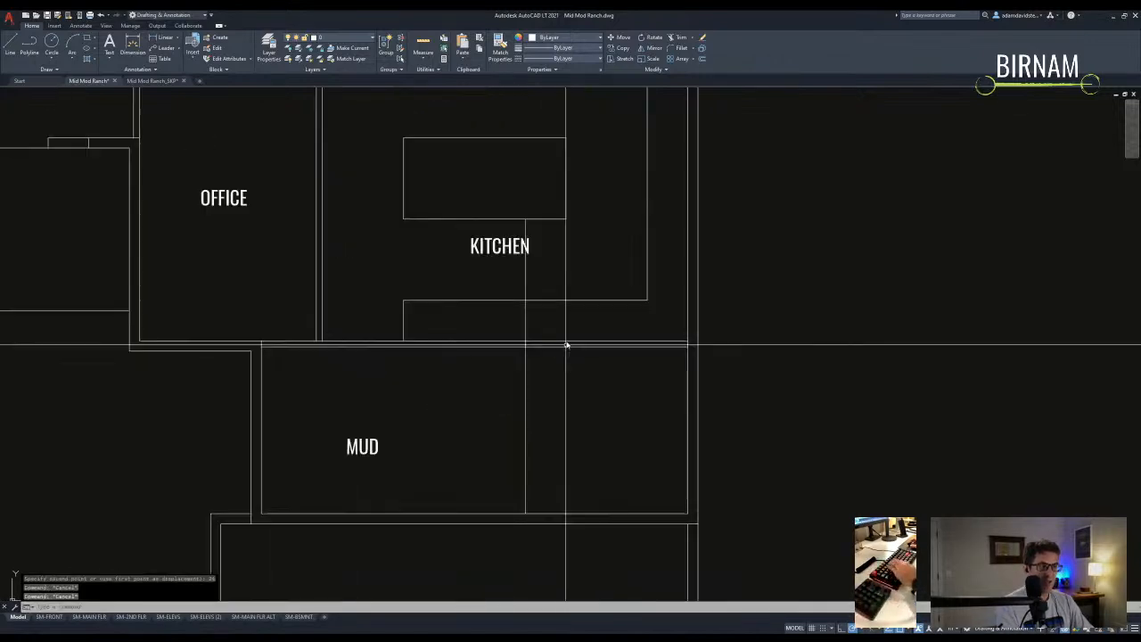
{"action": "left_click", "coordinate": [554, 356]}
{"action": "left_click", "coordinate": [534, 348]}
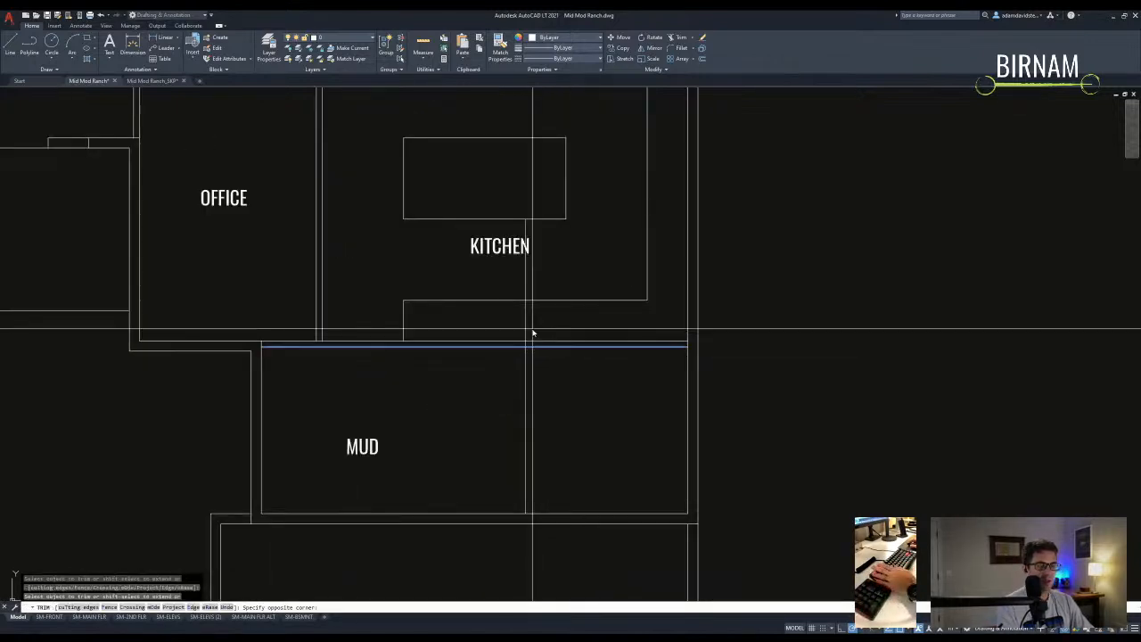
{"action": "key", "text": "Escape"}
{"action": "type", "text": "o"}
{"action": "key", "text": "Return"}
{"action": "key", "text": "Return"}
{"action": "left_click", "coordinate": [525, 372]}
{"action": "left_click", "coordinate": [495, 454]}
{"action": "key", "text": "Escape"}
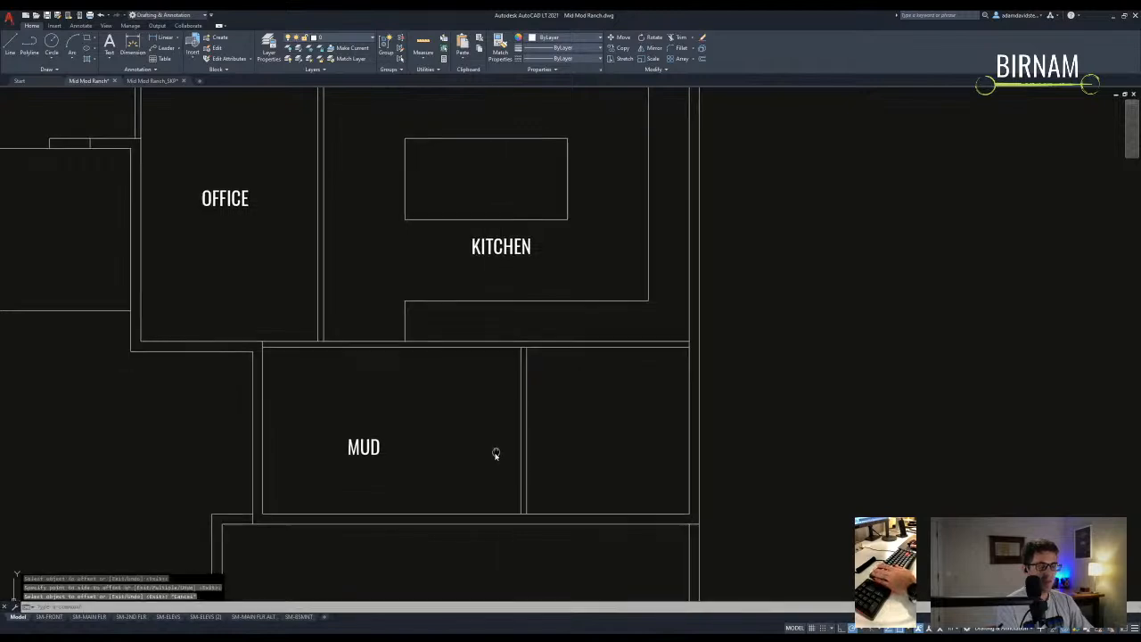
- Shift the double partition wall slightly to the right
{"action": "scroll", "coordinate": [496, 454], "scroll_direction": "down", "scroll_amount": 2}
{"action": "left_click", "coordinate": [632, 387]}
{"action": "left_click", "coordinate": [565, 366]}
{"action": "type", "text": "v"}
{"action": "key", "text": "Return"}
{"action": "left_click", "coordinate": [561, 370]}
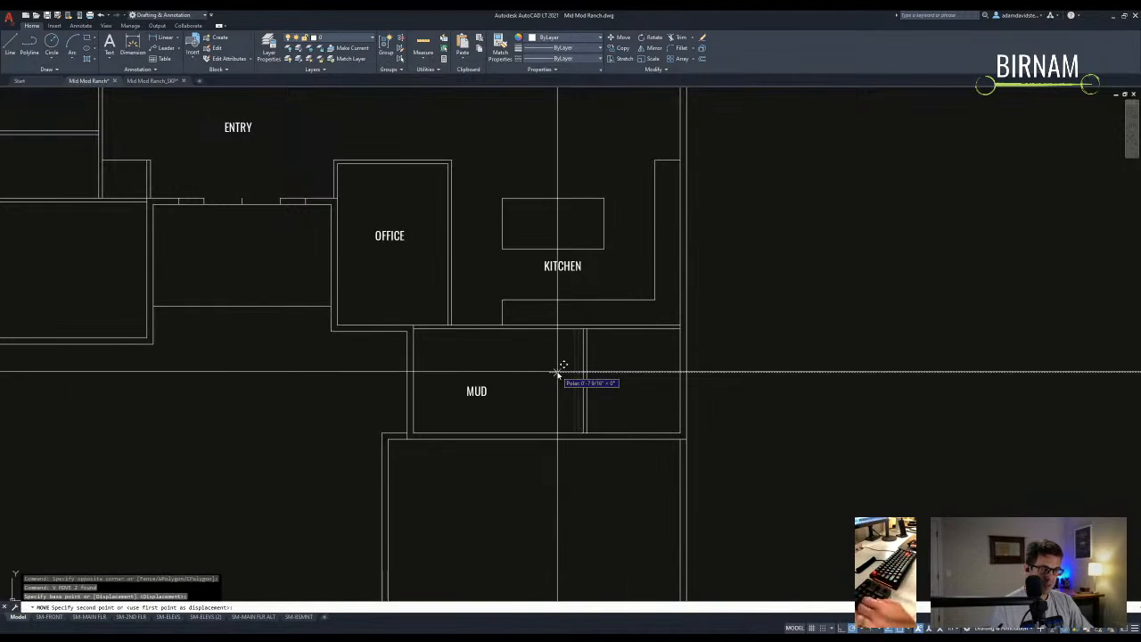
{"action": "left_click", "coordinate": [560, 370]}
- Draw a line from the kitchen island corner to the kitchen wall and trim the extra wall lines
{"action": "type", "text": "l"}
{"action": "key", "text": "Return"}
{"action": "left_click", "coordinate": [604, 250]}
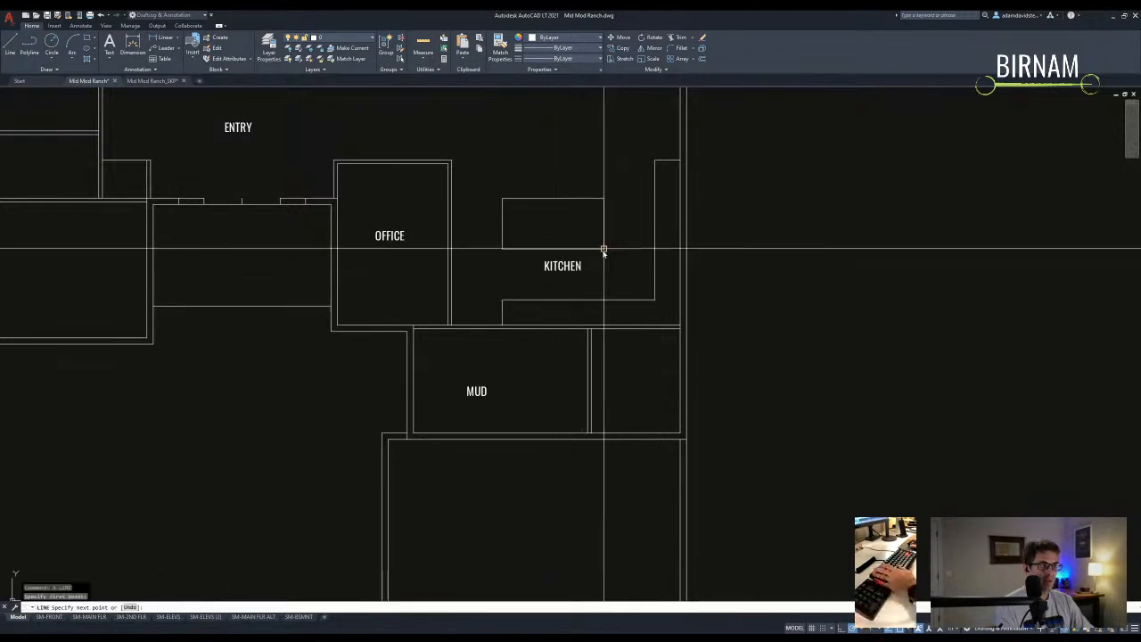
{"action": "left_click", "coordinate": [604, 326]}
{"action": "scroll", "coordinate": [615, 299], "scroll_direction": "up", "scroll_amount": 4}
{"action": "key", "text": "Return"}
{"action": "type", "text": "tr"}
{"action": "key", "text": "Return"}
{"action": "left_click", "coordinate": [592, 283]}
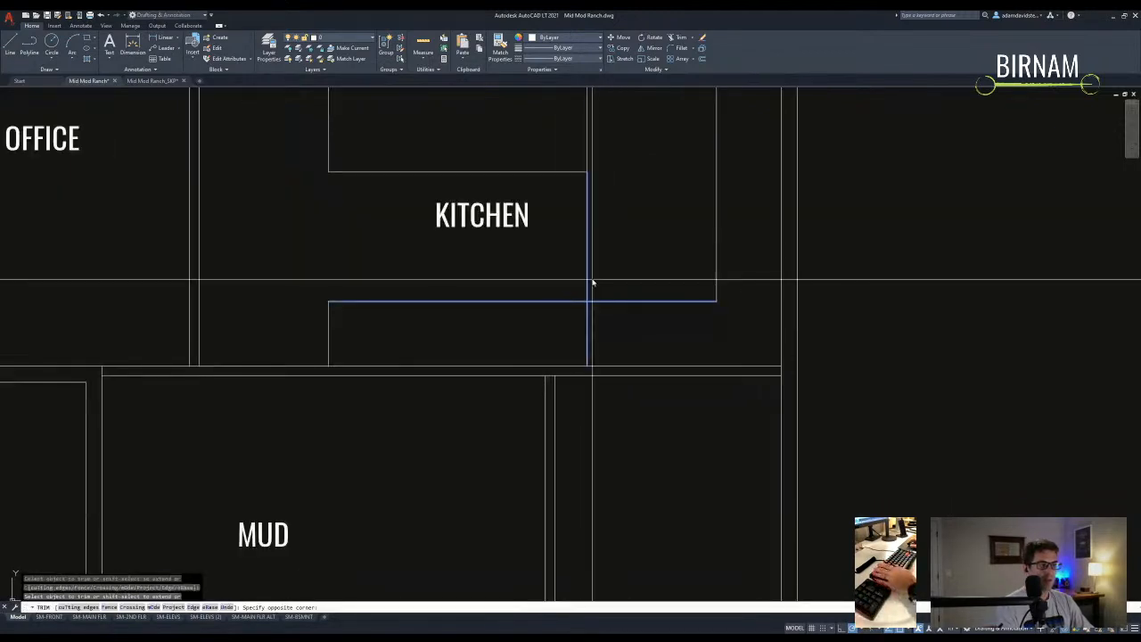
{"action": "left_click", "coordinate": [645, 312]}
{"action": "scroll", "coordinate": [624, 330], "scroll_direction": "down", "scroll_amount": 3}
{"action": "key", "text": "Escape"}
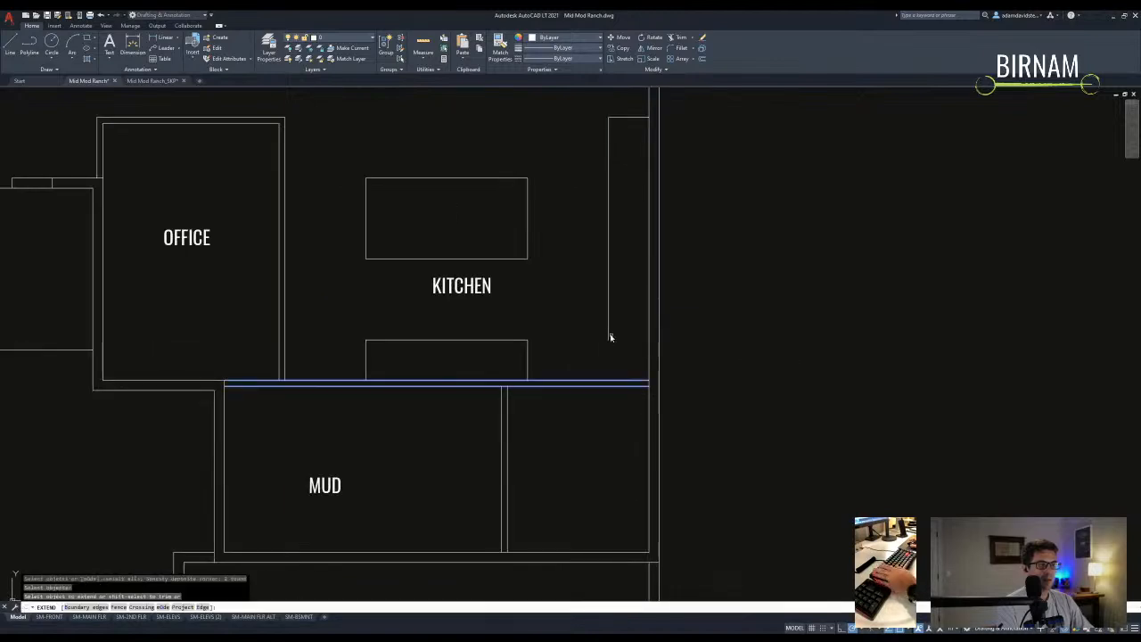
- Offset the kitchen island edge by 24 to form a counter line
{"action": "scroll", "coordinate": [615, 428], "scroll_direction": "down", "scroll_amount": 2}
{"action": "type", "text": "o"}
{"action": "key", "text": "Return"}
{"action": "type", "text": "24"}
{"action": "key", "text": "Return"}
{"action": "left_click", "coordinate": [505, 302]}
{"action": "left_click", "coordinate": [509, 337]}
{"action": "scroll", "coordinate": [509, 337], "scroll_direction": "down", "scroll_amount": 3}
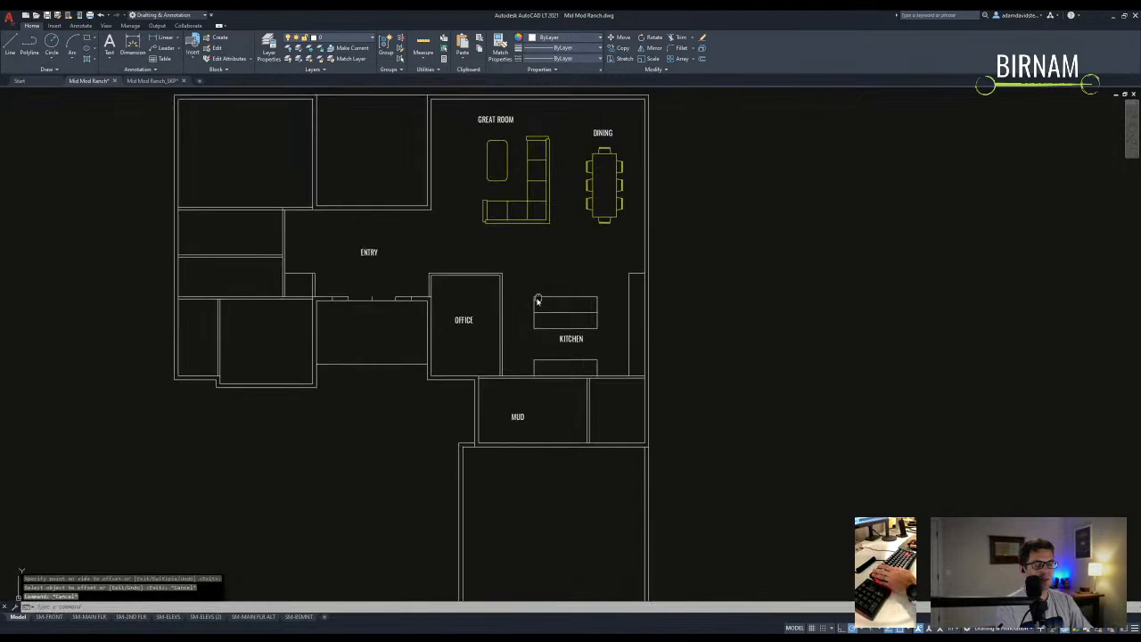
{"action": "key", "text": "Escape"}
{"action": "key", "text": "Escape"}
- Start a stretch of the kitchen walls, then cancel it
{"action": "left_click", "coordinate": [626, 329]}
{"action": "key", "text": "Escape"}
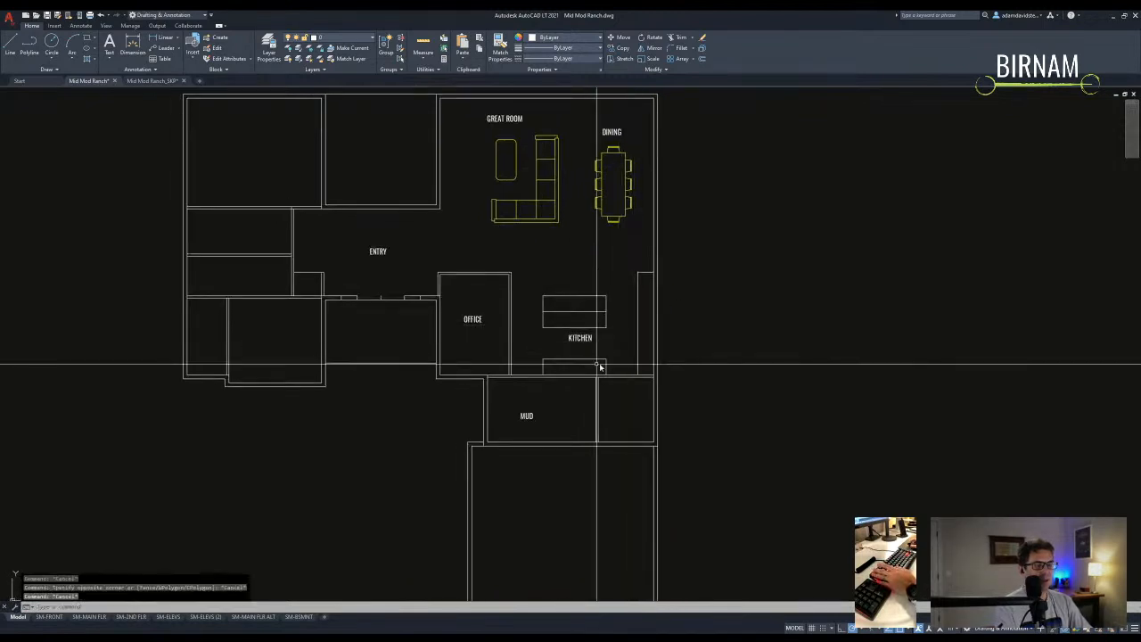
{"action": "middle_click_drag", "start_coordinate": [636, 307], "coordinate": [615, 331]}
{"action": "key", "text": "Escape"}
{"action": "key", "text": "Escape"}
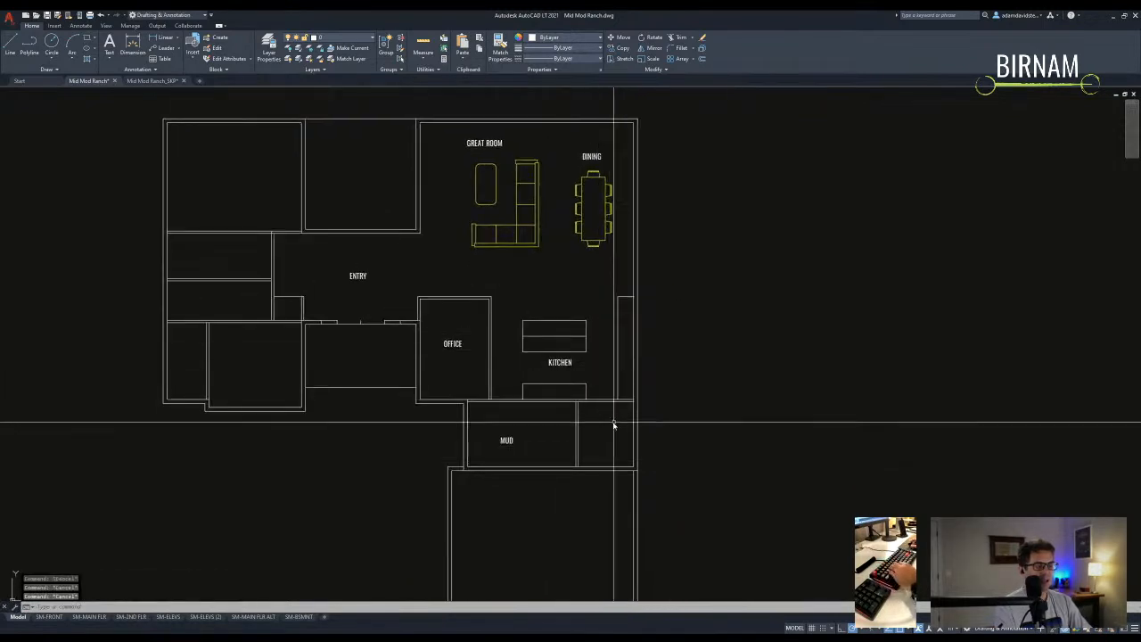
{"action": "scroll", "coordinate": [612, 430], "scroll_direction": "up", "scroll_amount": 4}
{"action": "scroll", "coordinate": [611, 461], "scroll_direction": "down", "scroll_amount": 2}
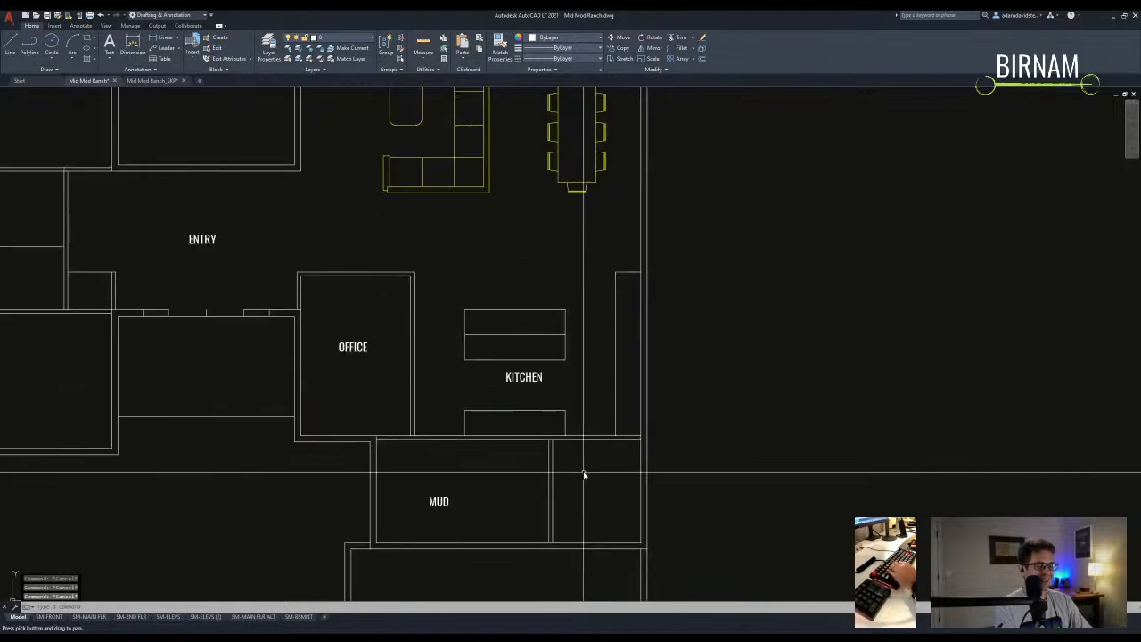
{"action": "type", "text": "s"}
{"action": "key", "text": "Return"}
{"action": "key", "text": "Escape"}
{"action": "middle_click_drag", "start_coordinate": [628, 417], "coordinate": [636, 436]}
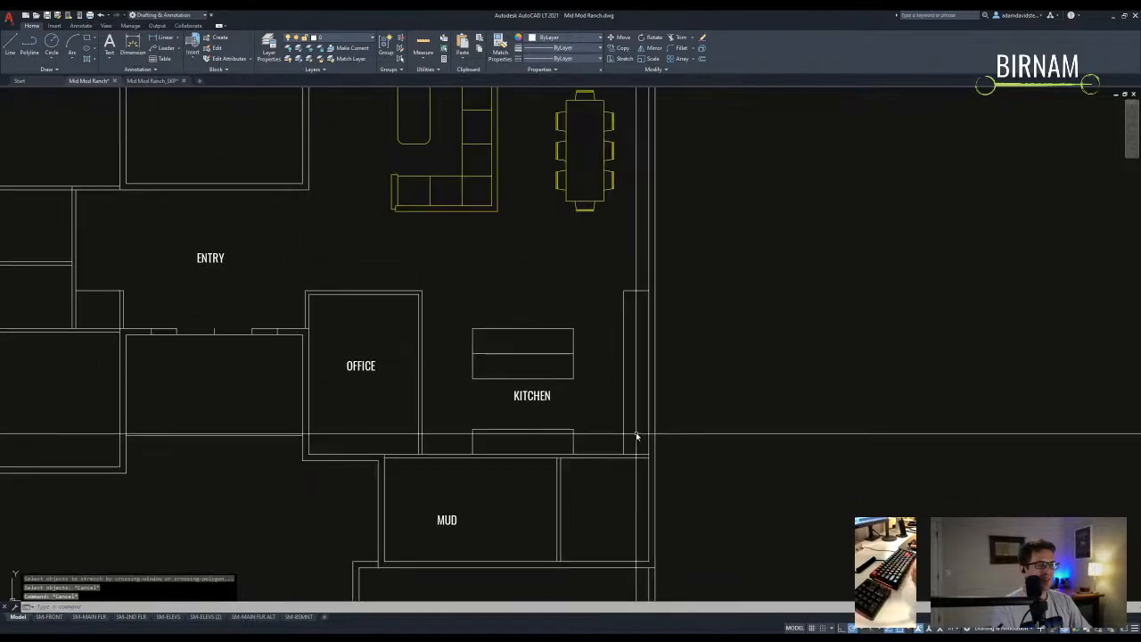
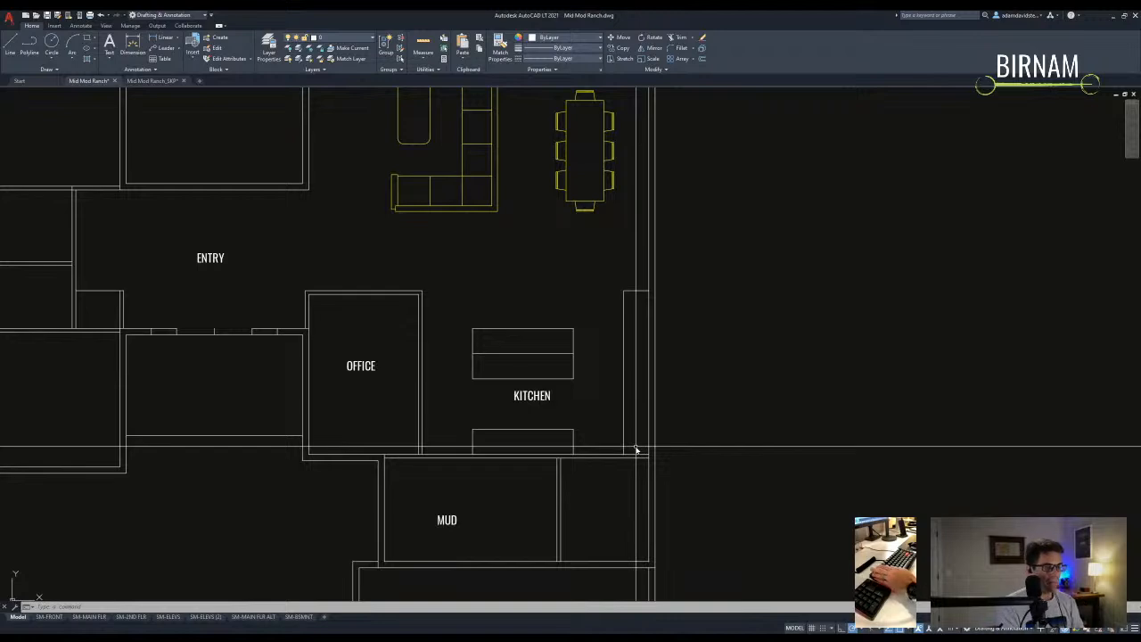
- Reposition the floor plan view around the entry, starting and abandoning a trim along the way
{"action": "key", "text": "Escape"}
{"action": "key", "text": "Escape"}
{"action": "key", "text": "Escape"}
{"action": "scroll", "coordinate": [570, 432], "scroll_direction": "down", "scroll_amount": 4}
{"action": "scroll", "coordinate": [482, 427], "scroll_direction": "up", "scroll_amount": 2}
{"action": "scroll", "coordinate": [496, 395], "scroll_direction": "up", "scroll_amount": 2}
{"action": "scroll", "coordinate": [427, 382], "scroll_direction": "down", "scroll_amount": 2}
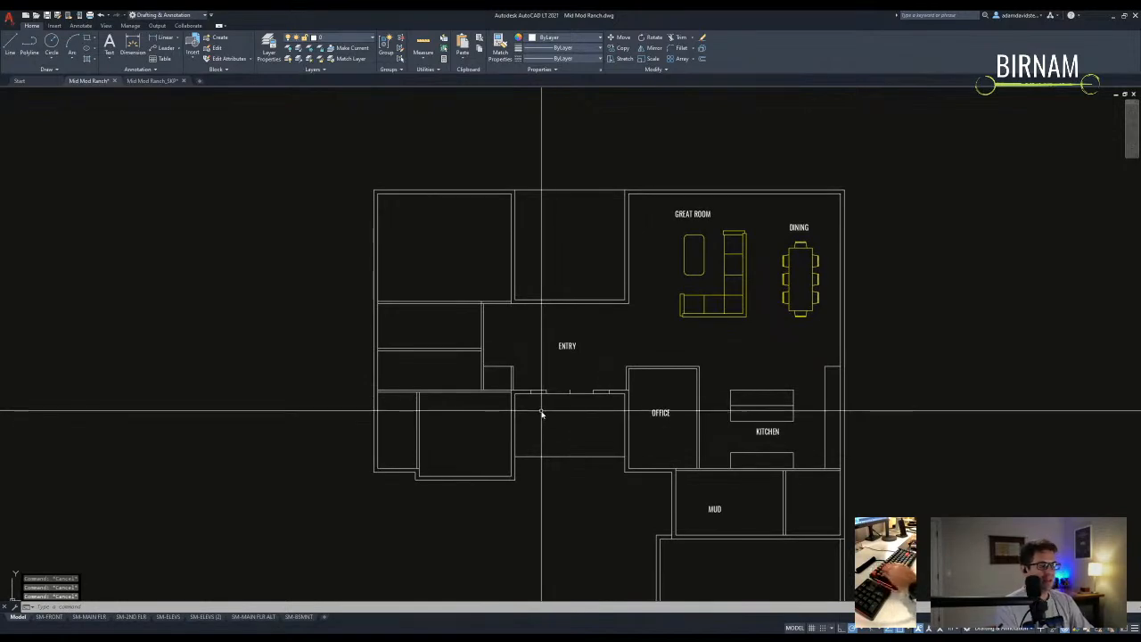
{"action": "middle_click_drag", "start_coordinate": [609, 458], "coordinate": [550, 424]}
{"action": "left_click", "coordinate": [527, 511]}
{"action": "key", "text": "Escape"}
{"action": "middle_click_drag", "start_coordinate": [425, 425], "coordinate": [442, 475]}
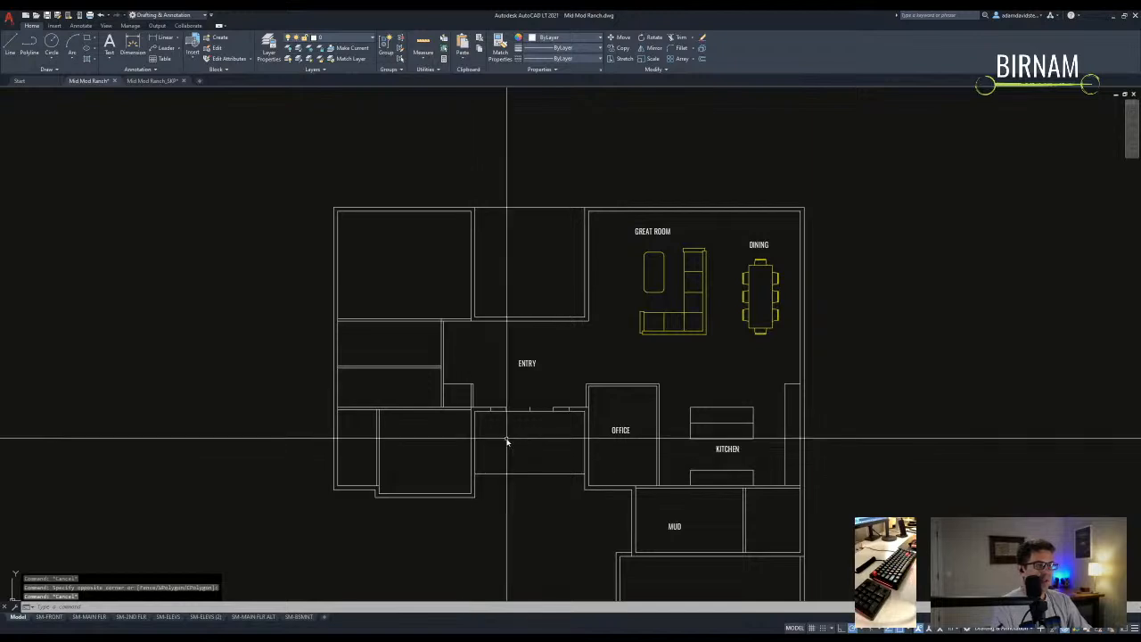
{"action": "key", "text": "Escape"}
{"action": "key", "text": "Escape"}
{"action": "middle_click_drag", "start_coordinate": [544, 374], "coordinate": [545, 385]}
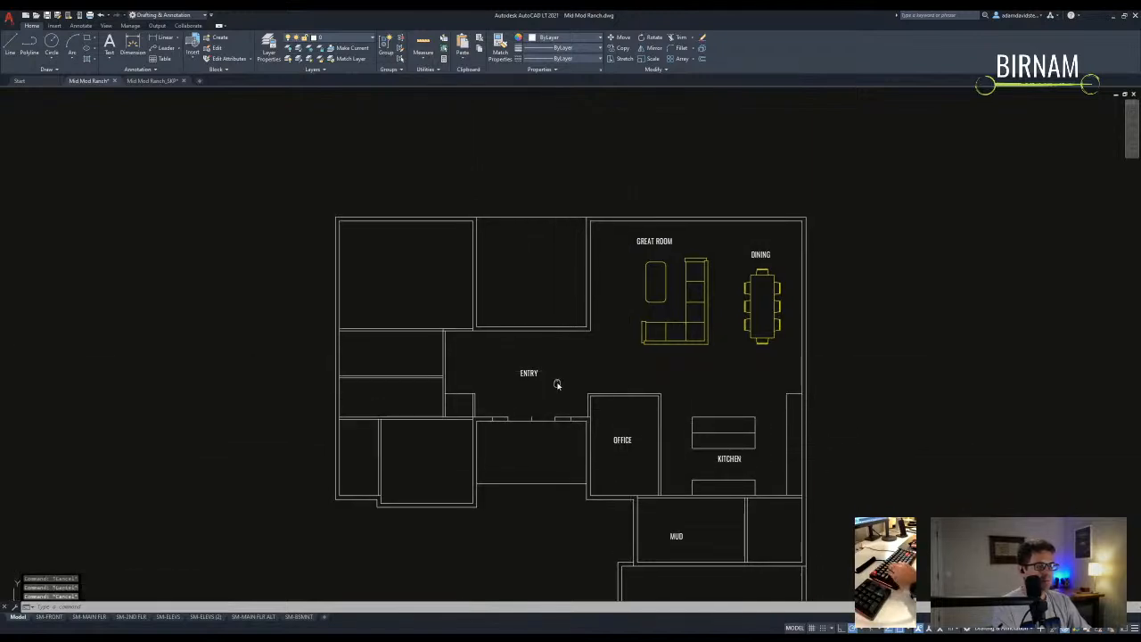
{"action": "scroll", "coordinate": [458, 395], "scroll_direction": "up", "scroll_amount": 6}
{"action": "type", "text": "tr"}
{"action": "key", "text": "Return"}
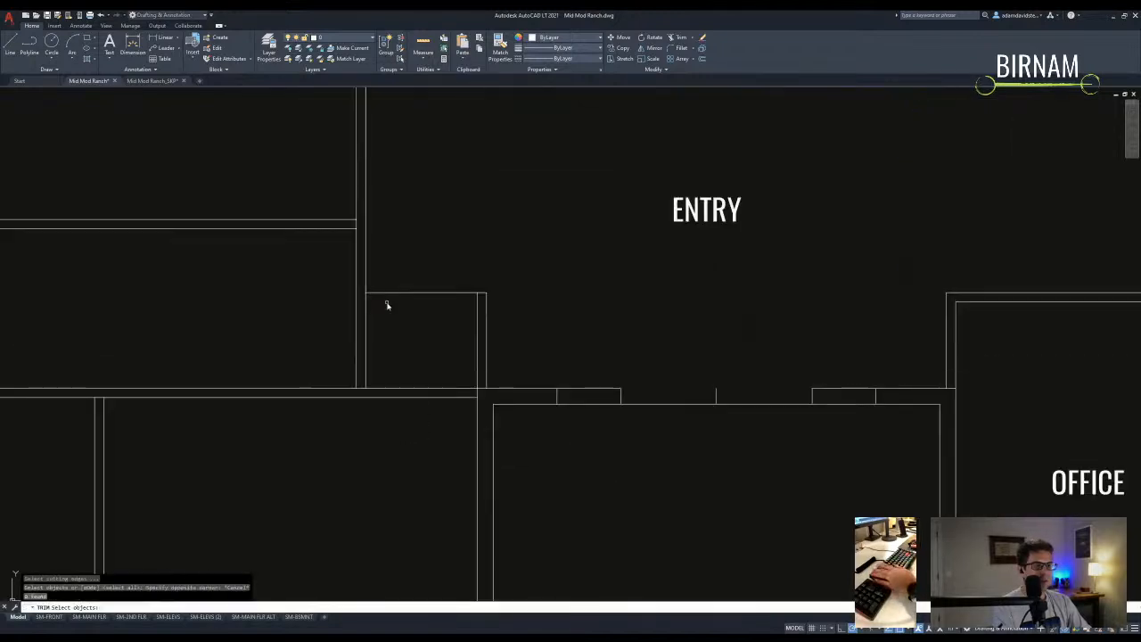
{"action": "scroll", "coordinate": [489, 410], "scroll_direction": "down", "scroll_amount": 3}
{"action": "key", "text": "Escape"}
{"action": "key", "text": "Escape"}
{"action": "key", "text": "Escape"}
{"action": "scroll", "coordinate": [489, 356], "scroll_direction": "down", "scroll_amount": 2}
- Draw a 3.5-long reference line near the entry wall after two cancelled line starts
{"action": "middle_click_drag", "start_coordinate": [627, 322], "coordinate": [574, 326]}
{"action": "type", "text": "a"}
{"action": "key", "text": "space"}
{"action": "left_click", "coordinate": [574, 310]}
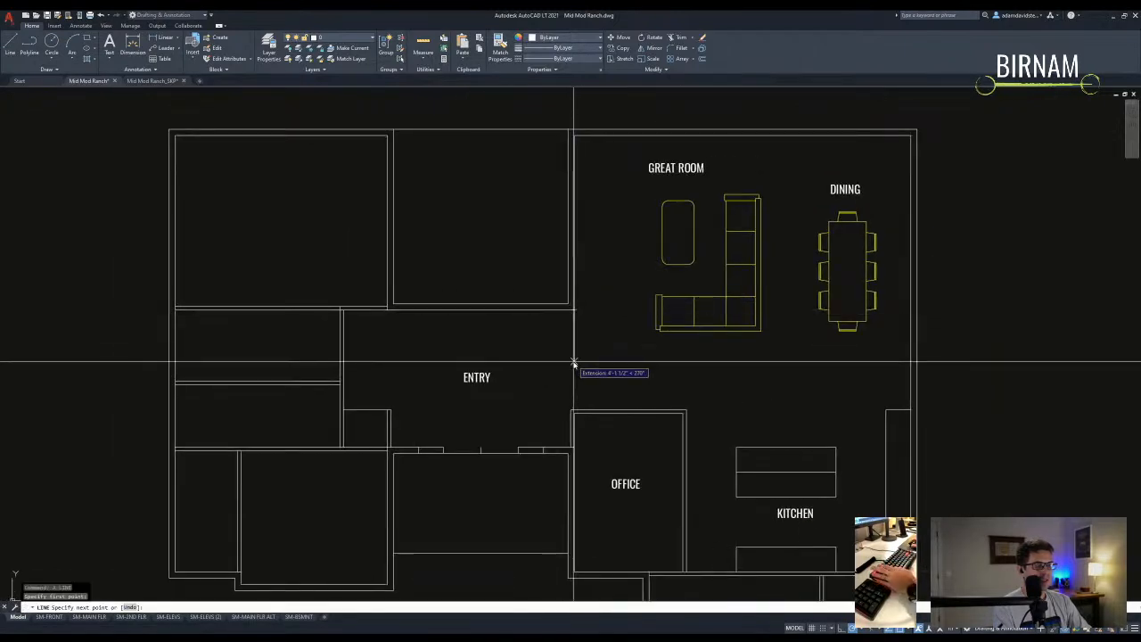
{"action": "scroll", "coordinate": [575, 368], "scroll_direction": "up", "scroll_amount": 2}
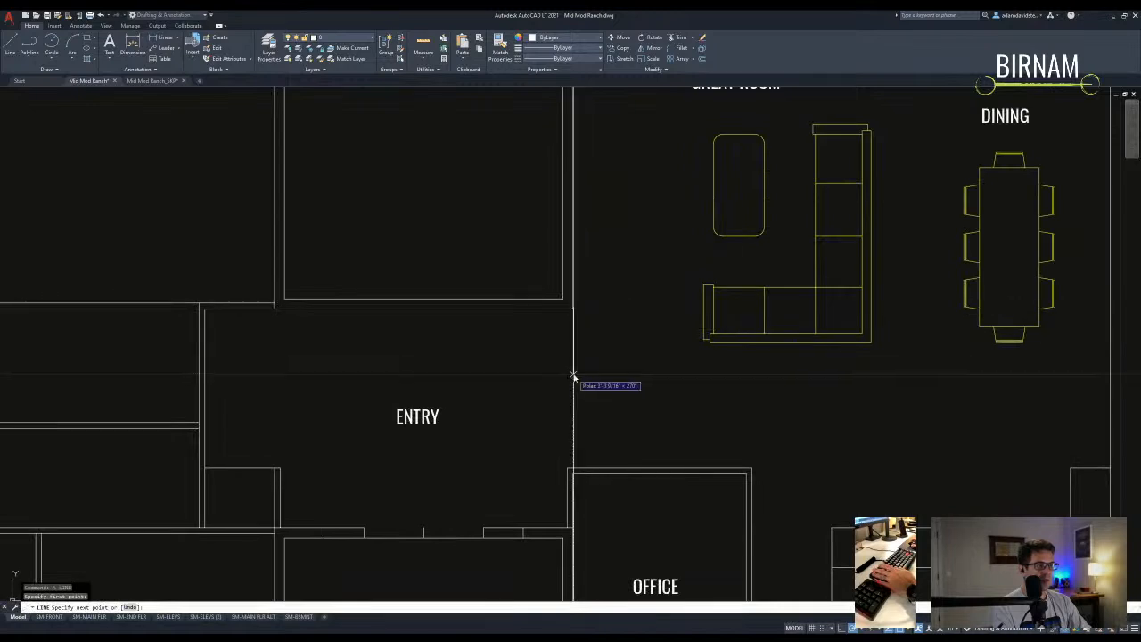
{"action": "key", "text": "Escape"}
{"action": "key", "text": "Escape"}
{"action": "key", "text": "Escape"}
{"action": "type", "text": "a"}
{"action": "key", "text": "space"}
{"action": "left_click", "coordinate": [569, 467]}
{"action": "key", "text": "Escape"}
{"action": "key", "text": "Escape"}
{"action": "key", "text": "Escape"}
{"action": "type", "text": "a"}
{"action": "key", "text": "space"}
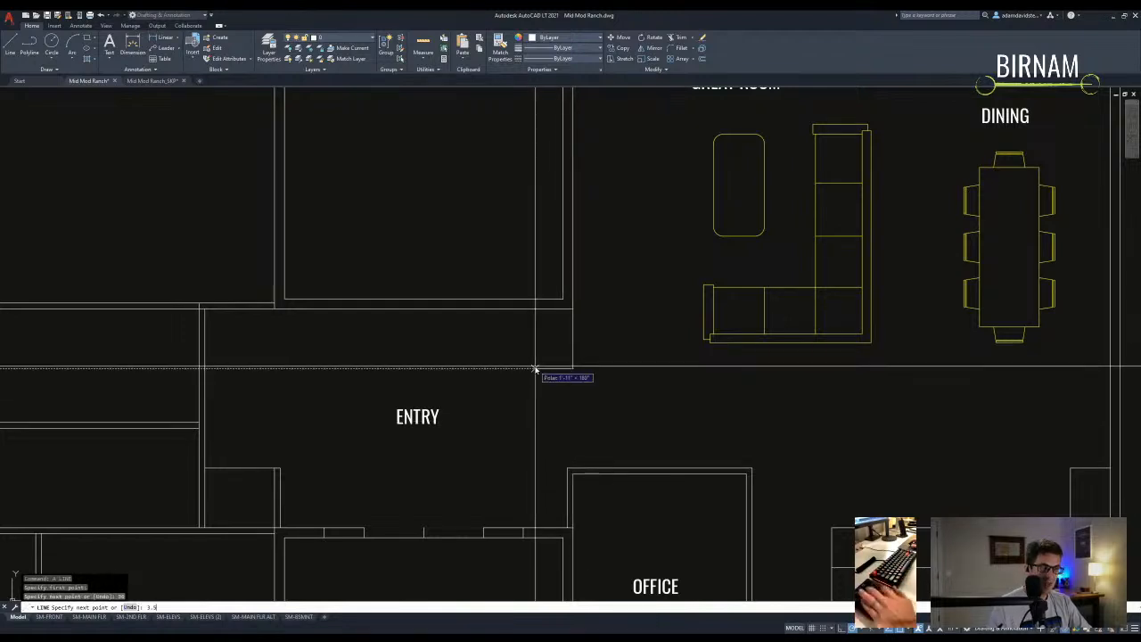
{"action": "type", "text": "3.5"}
{"action": "key", "text": "Return"}
{"action": "key", "text": "Escape"}
{"action": "key", "text": "Escape"}
- Stretch the wall between the entry and great room 3.5 to the left
{"action": "scroll", "coordinate": [568, 347], "scroll_direction": "up", "scroll_amount": 2}
{"action": "scroll", "coordinate": [562, 397], "scroll_direction": "down", "scroll_amount": 2}
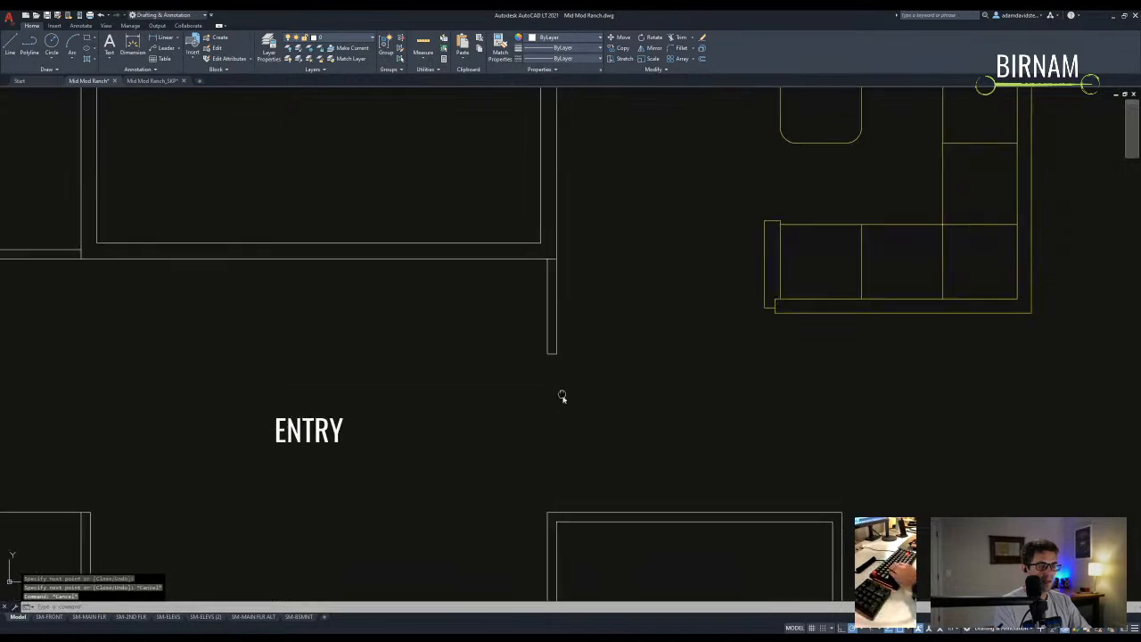
{"action": "middle_click_drag", "start_coordinate": [565, 407], "coordinate": [559, 391]}
{"action": "scroll", "coordinate": [549, 505], "scroll_direction": "up", "scroll_amount": 1}
{"action": "type", "text": "s"}
{"action": "key", "text": "space"}
{"action": "left_click", "coordinate": [541, 504]}
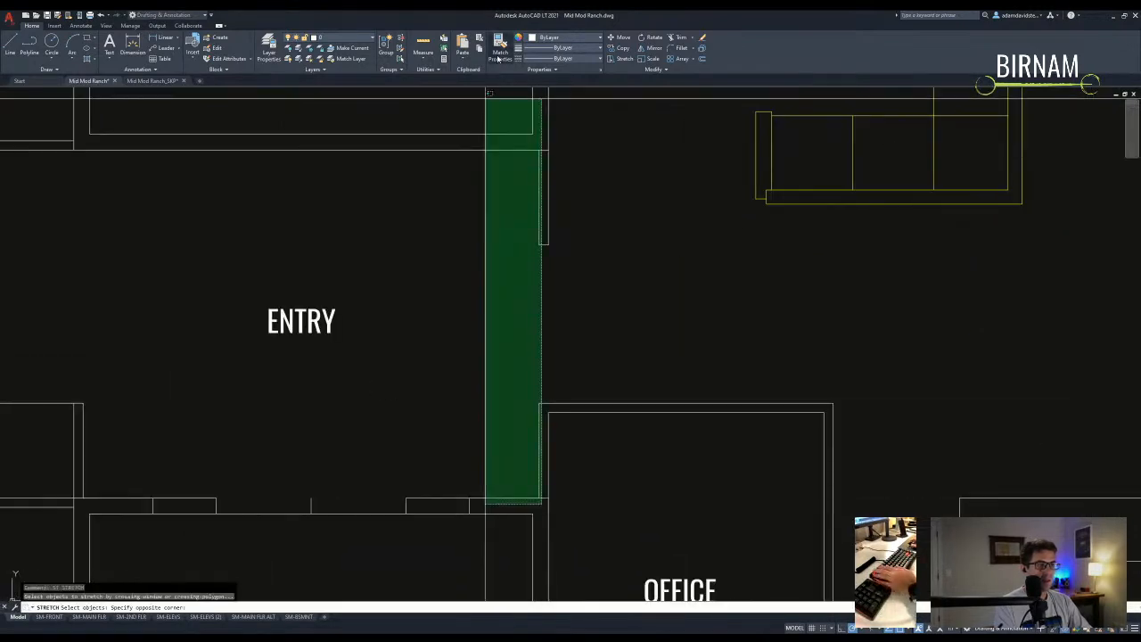
{"action": "left_click", "coordinate": [517, 148]}
{"action": "key", "text": "space"}
{"action": "left_click", "coordinate": [512, 185]}
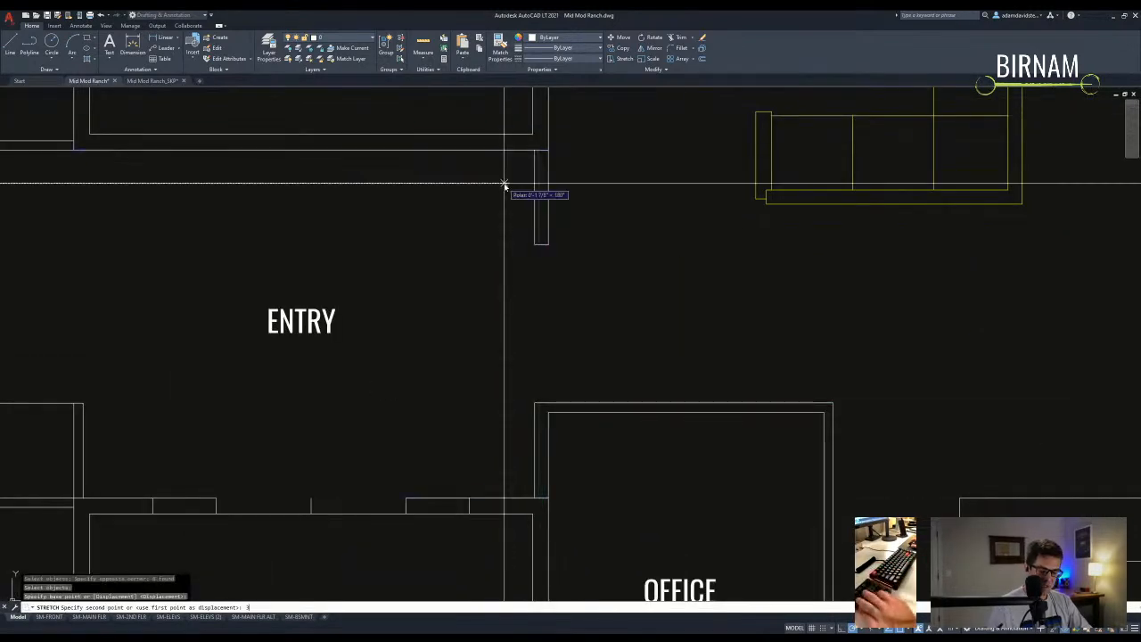
{"action": "key", "text": "Return"}
- Stretch the short wall stub beside the Entry downward to a new length
{"action": "scroll", "coordinate": [540, 288], "scroll_direction": "up", "scroll_amount": 2}
{"action": "type", "text": "st"}
{"action": "key", "text": "space"}
{"action": "left_click", "coordinate": [557, 280]}
{"action": "left_click", "coordinate": [499, 296]}
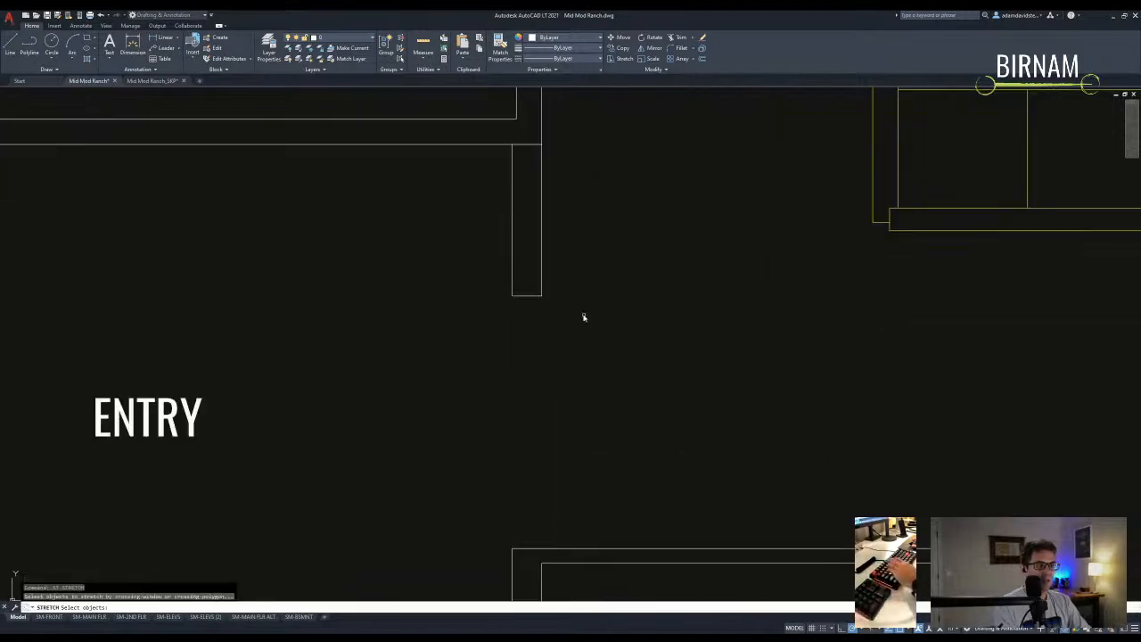
{"action": "key", "text": "space"}
{"action": "left_click", "coordinate": [495, 310]}
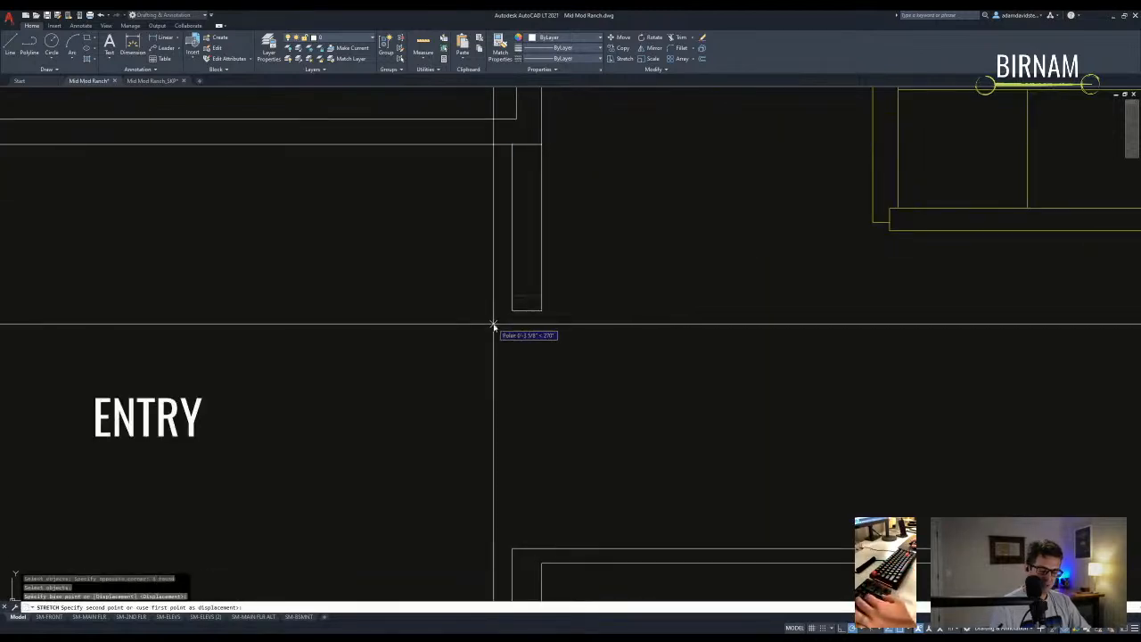
{"action": "scroll", "coordinate": [494, 327], "scroll_direction": "down", "scroll_amount": 4}
{"action": "scroll", "coordinate": [529, 348], "scroll_direction": "up", "scroll_amount": 4}
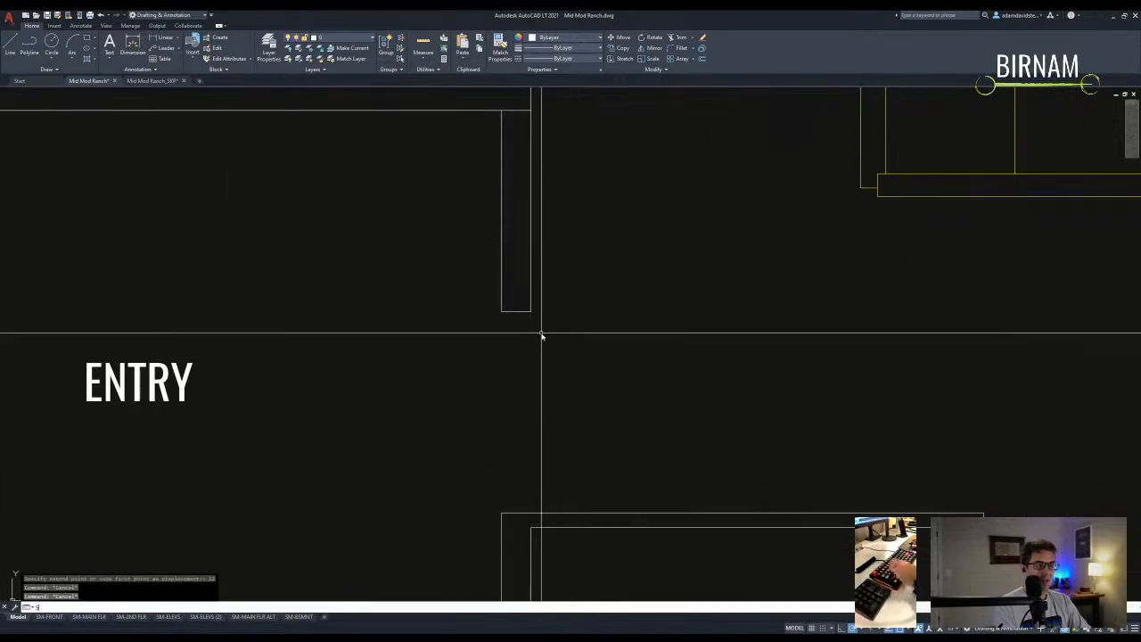
- Set the wall stub's new lower end and clear any leftover commands
{"action": "left_click", "coordinate": [472, 269]}
{"action": "key", "text": "Escape"}
{"action": "middle_click_drag", "start_coordinate": [553, 290], "coordinate": [553, 330]}
{"action": "key", "text": "Escape"}
- Draw a small square with RECTANG and move it to the wall end beside the entry
{"action": "type", "text": "rec"}
{"action": "key", "text": "space"}
{"action": "left_click", "coordinate": [513, 345]}
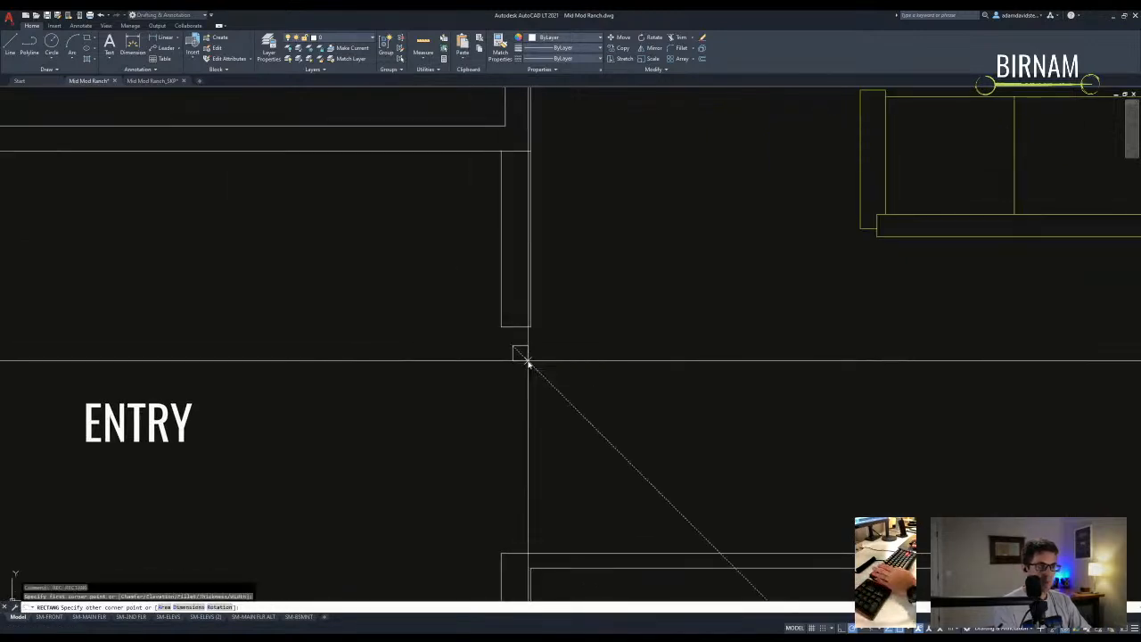
{"action": "left_click", "coordinate": [527, 362]}
{"action": "scroll", "coordinate": [528, 363], "scroll_direction": "up", "scroll_amount": 2}
{"action": "left_click", "coordinate": [526, 364]}
{"action": "left_click", "coordinate": [507, 357]}
{"action": "type", "text": "m"}
{"action": "key", "text": "space"}
{"action": "left_click", "coordinate": [512, 356]}
{"action": "left_click", "coordinate": [504, 303]}
{"action": "key", "text": "Escape"}
- Copy the small square upward to build a column of squares
{"action": "scroll", "coordinate": [535, 356], "scroll_direction": "down", "scroll_amount": 2}
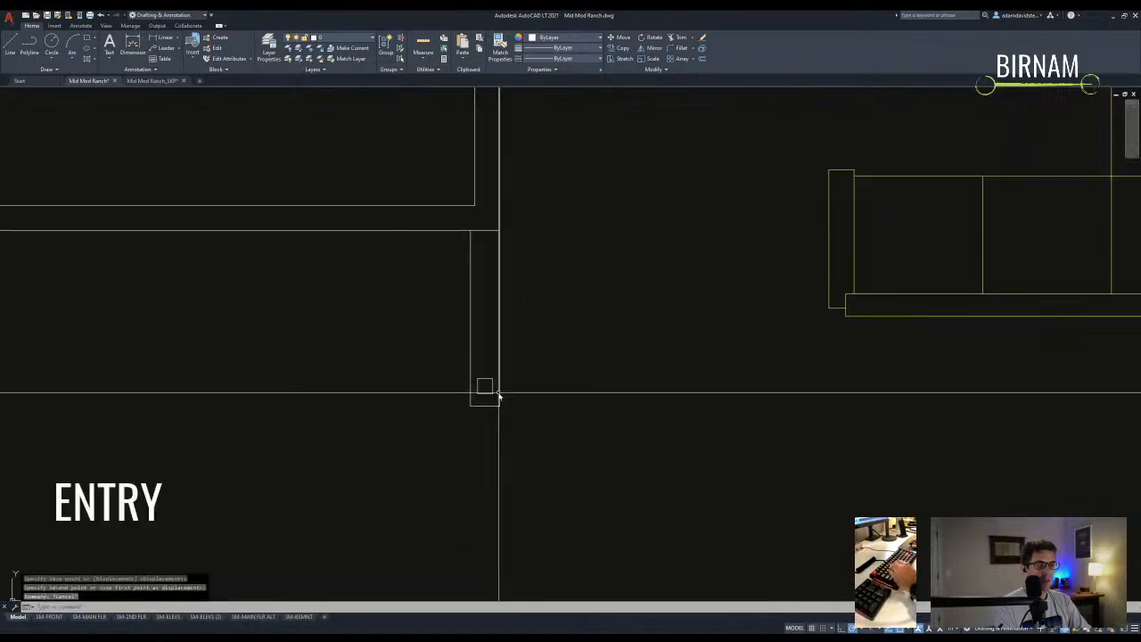
{"action": "left_click", "coordinate": [486, 393]}
{"action": "type", "text": "co"}
{"action": "key", "text": "space"}
{"action": "left_click", "coordinate": [485, 406]}
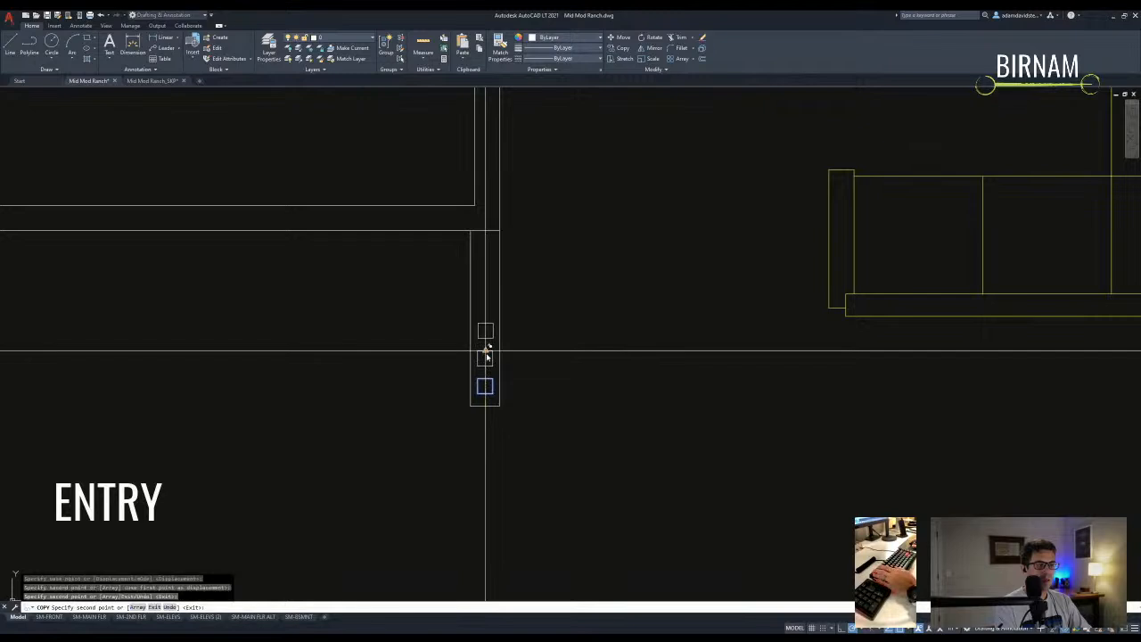
{"action": "left_click", "coordinate": [486, 291]}
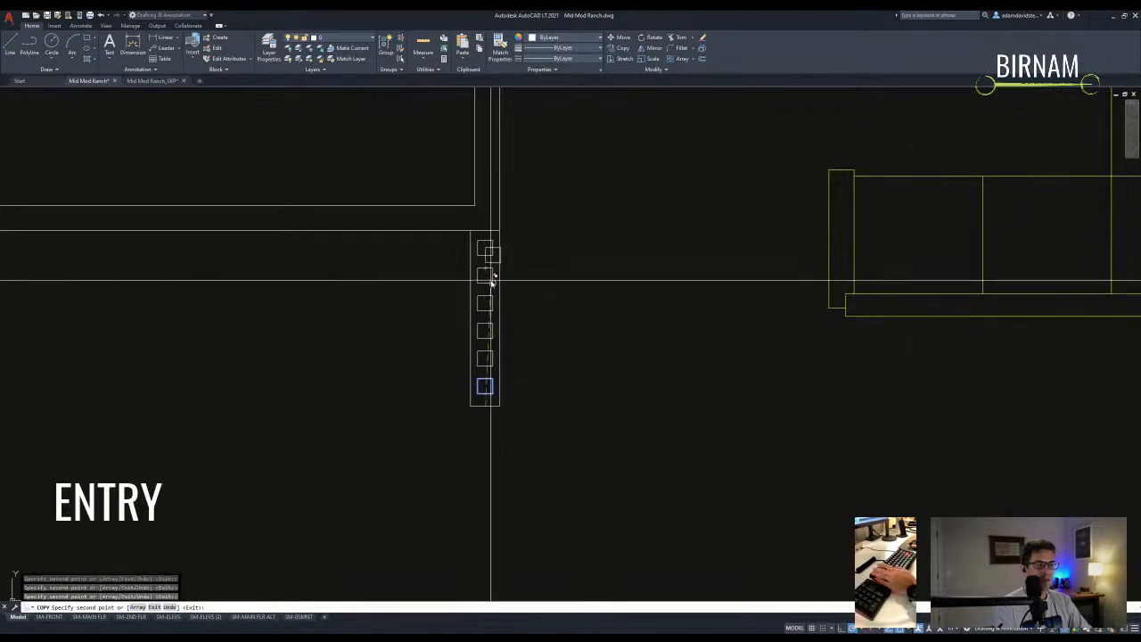
{"action": "key", "text": "Escape"}
{"action": "key", "text": "Escape"}
- Mirror the column of squares across a vertical line to the other side of the entry, keeping the original
{"action": "scroll", "coordinate": [527, 395], "scroll_direction": "down", "scroll_amount": 2}
{"action": "middle_click_drag", "start_coordinate": [535, 410], "coordinate": [607, 416]}
{"action": "left_click", "coordinate": [611, 422]}
{"action": "left_click", "coordinate": [554, 337]}
{"action": "middle_click_drag", "start_coordinate": [465, 382], "coordinate": [519, 379]}
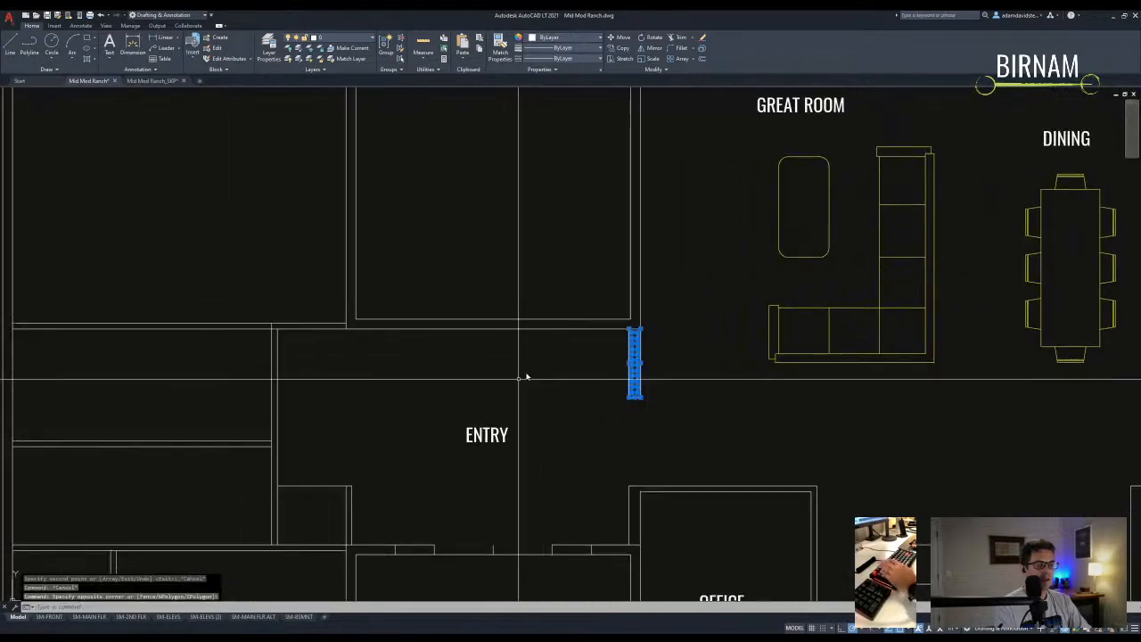
{"action": "type", "text": "mi"}
{"action": "key", "text": "space"}
{"action": "left_click", "coordinate": [493, 318]}
{"action": "left_click", "coordinate": [494, 292]}
{"action": "type", "text": "n"}
{"action": "key", "text": "space"}
- Start a line at the entry wall corner, then discard it
{"action": "scroll", "coordinate": [402, 417], "scroll_direction": "down", "scroll_amount": 2}
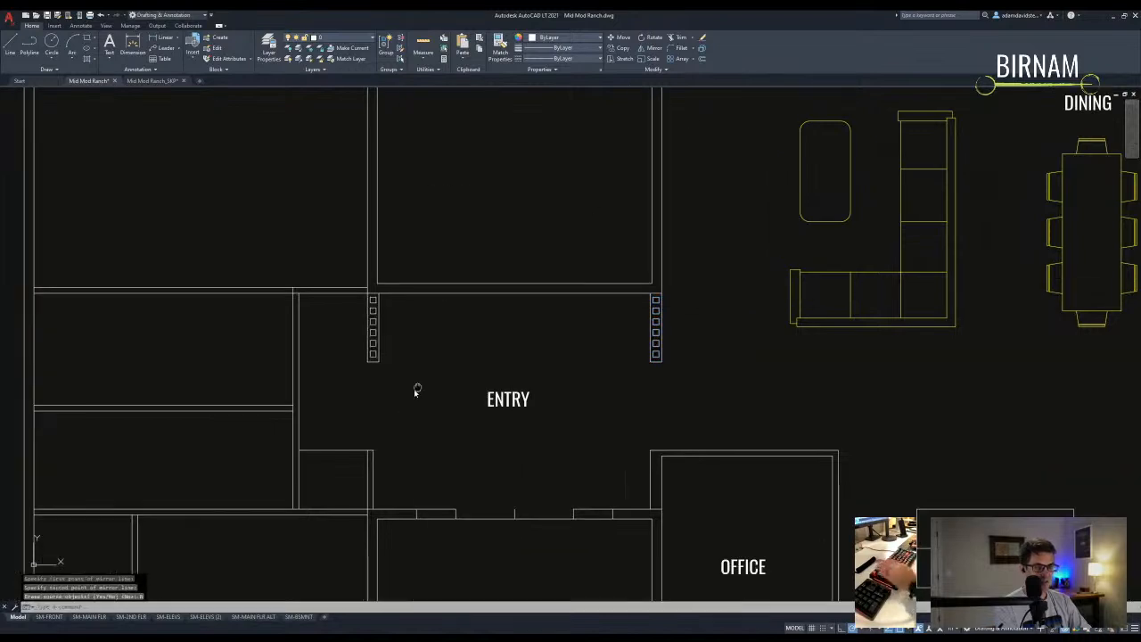
{"action": "scroll", "coordinate": [602, 340], "scroll_direction": "up", "scroll_amount": 2}
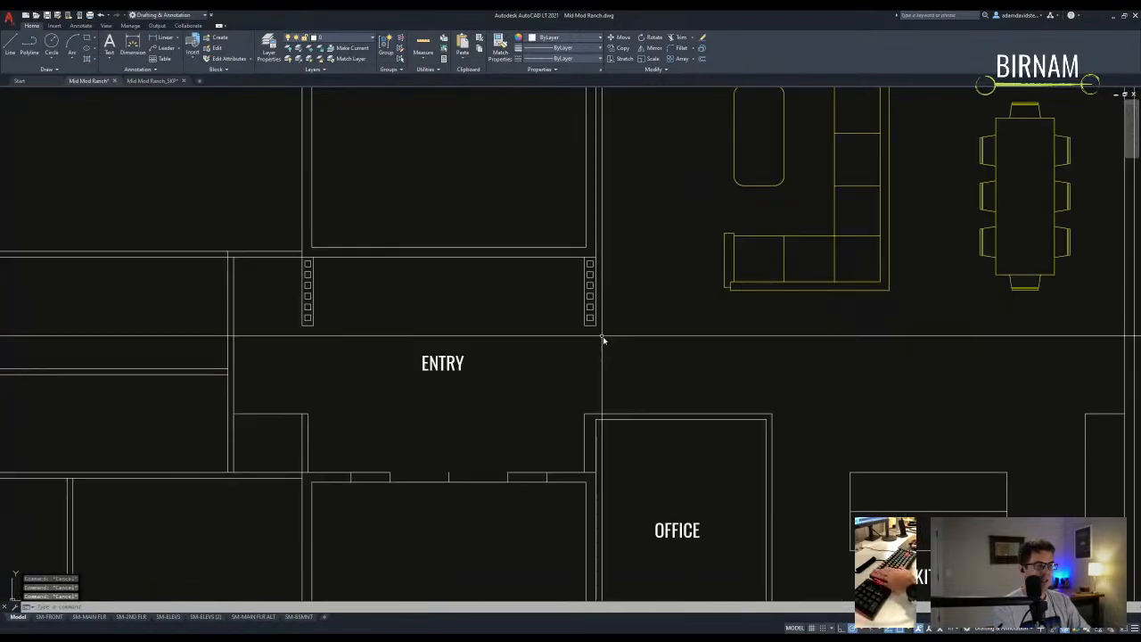
{"action": "type", "text": "l"}
{"action": "key", "text": "space"}
{"action": "left_click", "coordinate": [591, 415]}
{"action": "key", "text": "space"}
{"action": "key", "text": "space"}
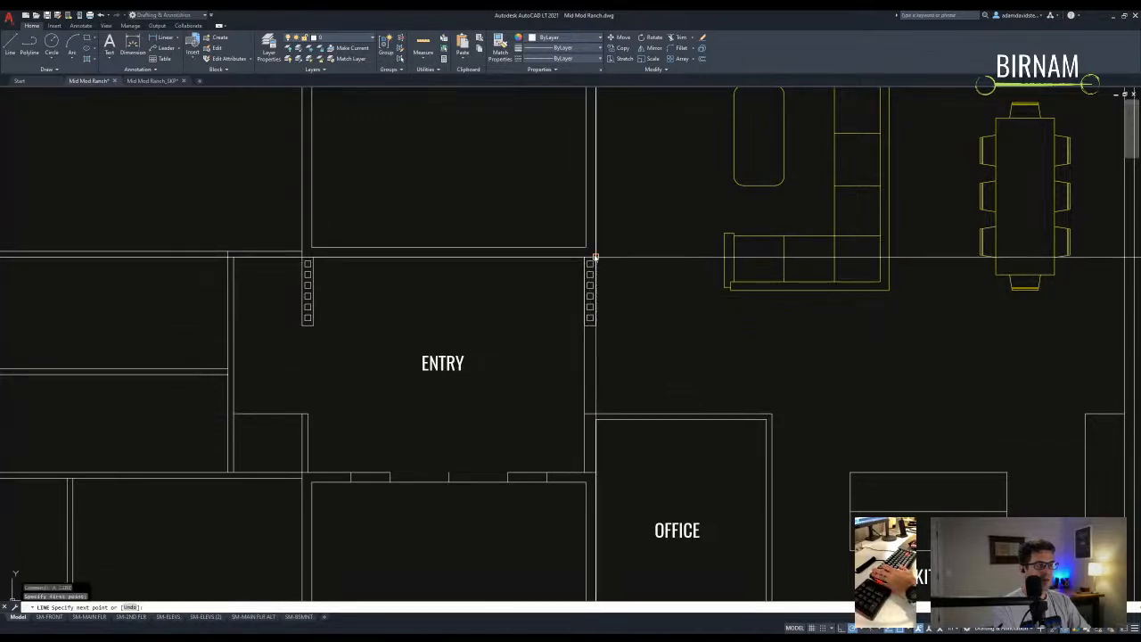
{"action": "key", "text": "space"}
{"action": "key", "text": "space"}
{"action": "scroll", "coordinate": [544, 429], "scroll_direction": "down", "scroll_amount": 2}
{"action": "scroll", "coordinate": [473, 303], "scroll_direction": "up", "scroll_amount": 4}
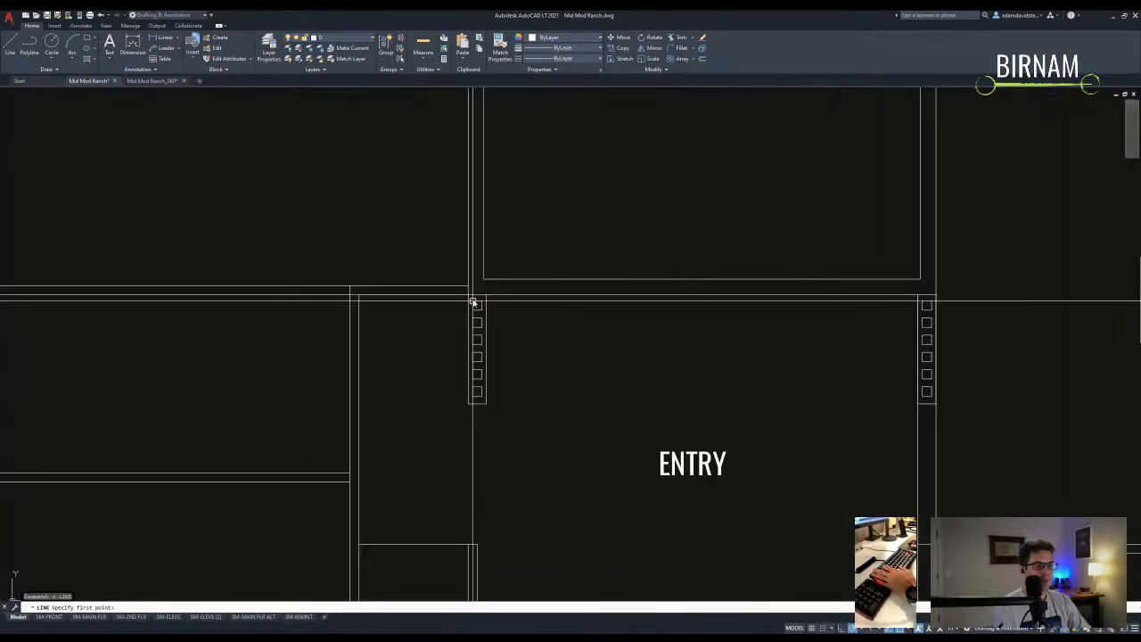
{"action": "middle_click_drag", "start_coordinate": [462, 473], "coordinate": [484, 402]}
{"action": "key", "text": "Escape"}
- Begin stretching the entry wall pieces, then abandon the stretch
{"action": "type", "text": "s"}
{"action": "key", "text": "space"}
{"action": "scroll", "coordinate": [520, 486], "scroll_direction": "up", "scroll_amount": 2}
{"action": "left_click", "coordinate": [495, 385]}
{"action": "key", "text": "space"}
{"action": "key", "text": "Escape"}
- Start another line, then cancel it and pan around the drawing sheets
{"action": "type", "text": "l"}
{"action": "key", "text": "space"}
{"action": "middle_click_drag", "start_coordinate": [504, 128], "coordinate": [506, 167]}
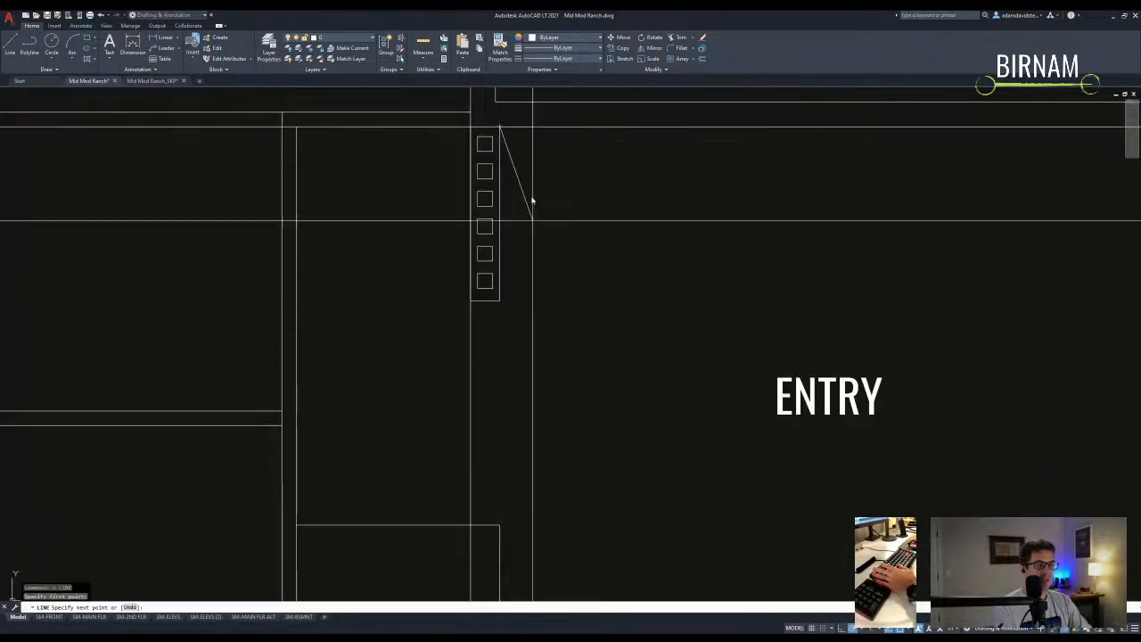
{"action": "scroll", "coordinate": [512, 377], "scroll_direction": "down", "scroll_amount": 2}
{"action": "left_click", "coordinate": [502, 379]}
{"action": "scroll", "coordinate": [479, 412], "scroll_direction": "down", "scroll_amount": 3}
{"action": "key", "text": "Escape"}
{"action": "key", "text": "Escape"}
{"action": "scroll", "coordinate": [525, 407], "scroll_direction": "down", "scroll_amount": 5}
{"action": "scroll", "coordinate": [514, 407], "scroll_direction": "up", "scroll_amount": 5}
{"action": "scroll", "coordinate": [509, 390], "scroll_direction": "down", "scroll_amount": 6}
{"action": "scroll", "coordinate": [509, 389], "scroll_direction": "down", "scroll_amount": 2}
{"action": "middle_click_drag", "start_coordinate": [504, 234], "coordinate": [505, 412]}
{"action": "scroll", "coordinate": [645, 219], "scroll_direction": "up", "scroll_amount": 8}
- Match a source line's style onto the two lines below the square columns
{"action": "type", "text": "ma"}
{"action": "key", "text": "space"}
{"action": "left_click", "coordinate": [649, 306]}
{"action": "scroll", "coordinate": [549, 359], "scroll_direction": "down", "scroll_amount": 8}
{"action": "middle_click_drag", "start_coordinate": [549, 359], "coordinate": [522, 311]}
{"action": "scroll", "coordinate": [436, 412], "scroll_direction": "up", "scroll_amount": 12}
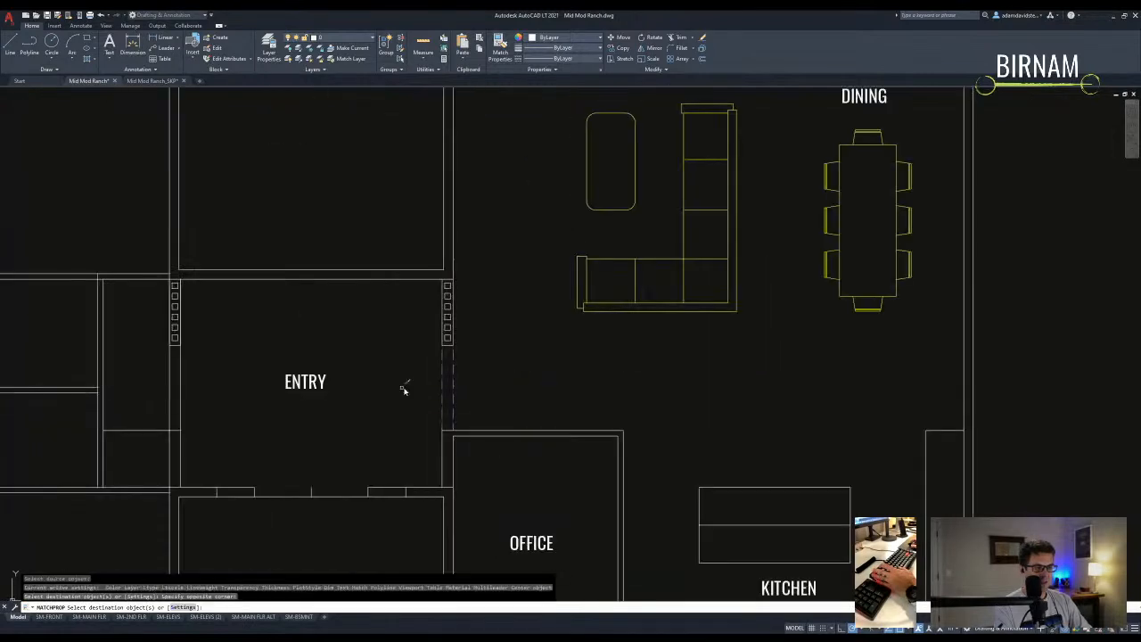
{"action": "scroll", "coordinate": [403, 390], "scroll_direction": "up", "scroll_amount": 3}
{"action": "left_click", "coordinate": [400, 402]}
{"action": "left_click", "coordinate": [295, 383]}
{"action": "scroll", "coordinate": [369, 461], "scroll_direction": "up", "scroll_amount": 5}
{"action": "key", "text": "Escape"}
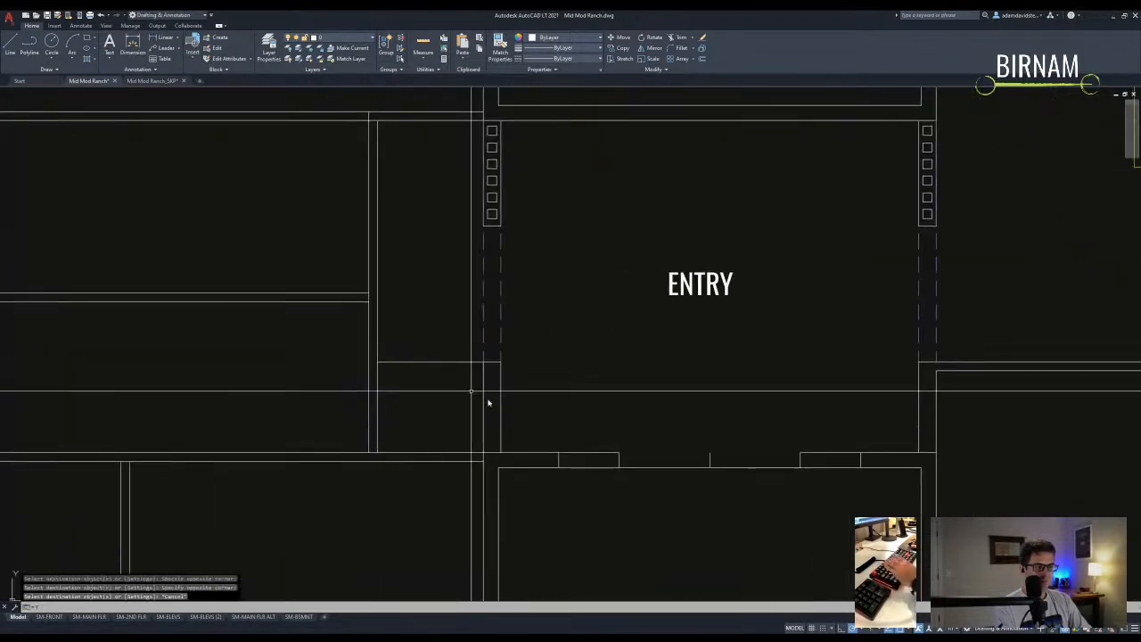
- Start a fillet on the entry wall lines, then cancel it
{"action": "type", "text": "f"}
{"action": "key", "text": "space"}
{"action": "middle_click_drag", "start_coordinate": [357, 443], "coordinate": [390, 412]}
{"action": "left_click", "coordinate": [402, 413]}
{"action": "key", "text": "Escape"}
- Trim away the short stray line and window-select the west-wing walls as cutting edges
{"action": "type", "text": "tr"}
{"action": "key", "text": "space"}
{"action": "left_click", "coordinate": [486, 344]}
{"action": "left_click", "coordinate": [402, 266]}
{"action": "key", "text": "space"}
{"action": "scroll", "coordinate": [402, 266], "scroll_direction": "up", "scroll_amount": 5}
{"action": "left_click", "coordinate": [402, 266]}
- Trim the wall lines at the west-wing junction into clean corners
{"action": "scroll", "coordinate": [440, 329], "scroll_direction": "down", "scroll_amount": 4}
{"action": "left_click", "coordinate": [458, 328]}
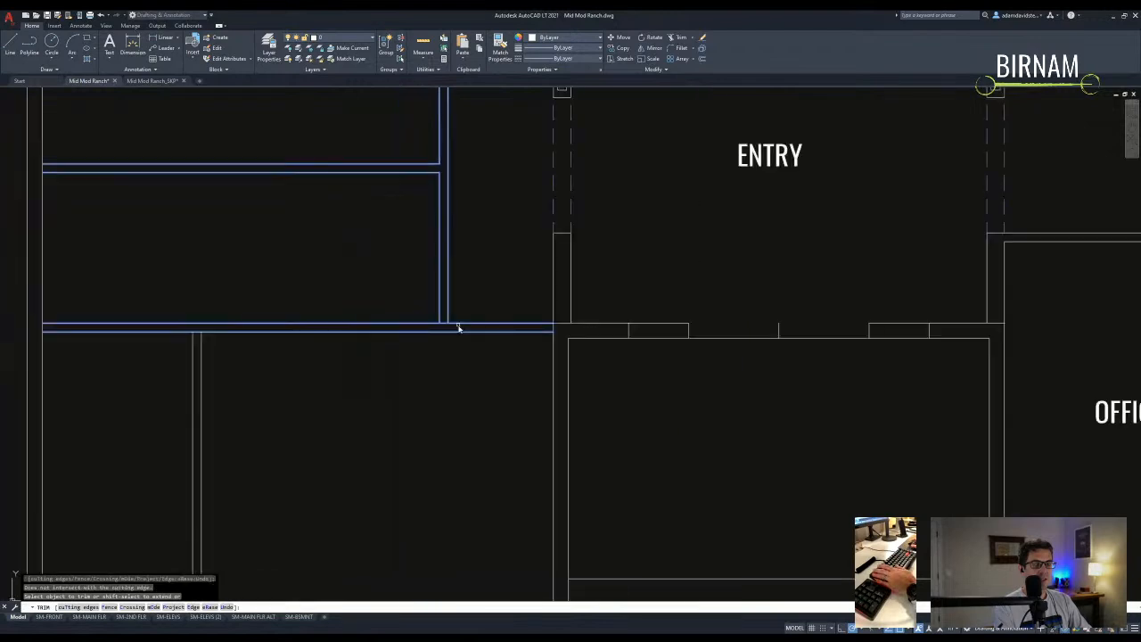
{"action": "scroll", "coordinate": [283, 384], "scroll_direction": "down", "scroll_amount": 5}
{"action": "left_click", "coordinate": [338, 384]}
{"action": "left_click", "coordinate": [295, 308]}
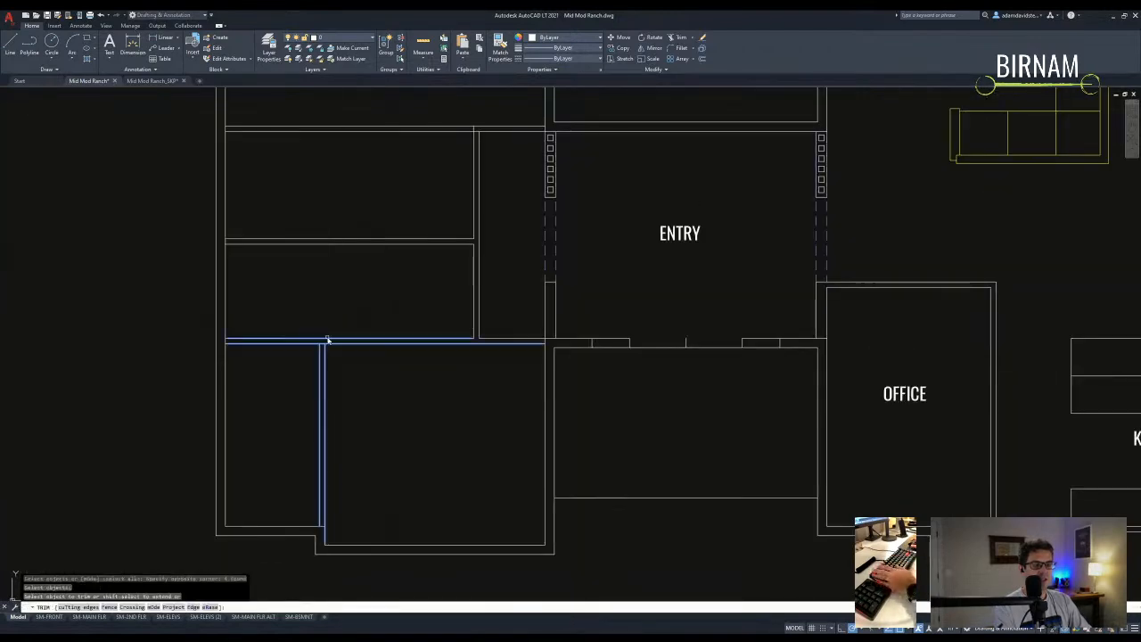
{"action": "scroll", "coordinate": [295, 308], "scroll_direction": "up", "scroll_amount": 5}
{"action": "key", "text": "Escape"}
{"action": "scroll", "coordinate": [321, 352], "scroll_direction": "down", "scroll_amount": 7}
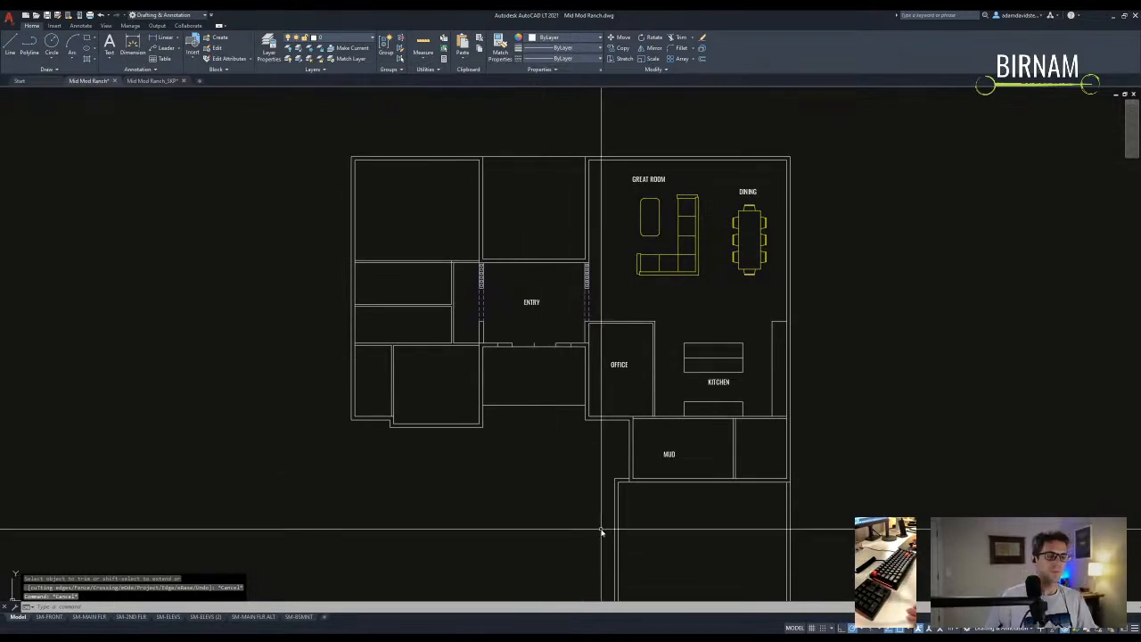
- Try mirroring a small wall-end piece near the west wing closets across a vertical mirror line
{"action": "type", "text": "l"}
{"action": "middle_click_drag", "start_coordinate": [544, 493], "coordinate": [493, 372]}
{"action": "key", "text": "Return"}
{"action": "scroll", "coordinate": [494, 371], "scroll_direction": "up", "scroll_amount": 2}
{"action": "left_click", "coordinate": [498, 338]}
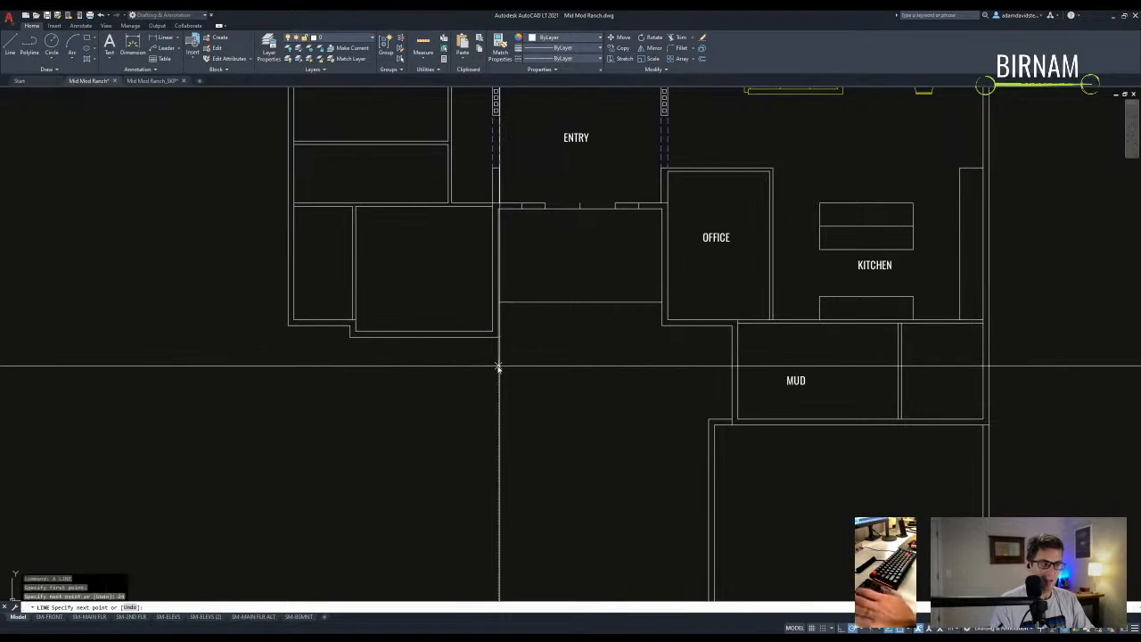
{"action": "key", "text": "Escape"}
{"action": "left_click", "coordinate": [491, 355]}
{"action": "type", "text": "mi"}
{"action": "key", "text": "Return"}
{"action": "left_click", "coordinate": [430, 341]}
{"action": "left_click", "coordinate": [428, 327]}
{"action": "key", "text": "Return"}
{"action": "key", "text": "Escape"}
{"action": "key", "text": "Escape"}
- Mirror the small wall-end rectangle, keeping the original piece
{"action": "scroll", "coordinate": [432, 347], "scroll_direction": "down", "scroll_amount": 2}
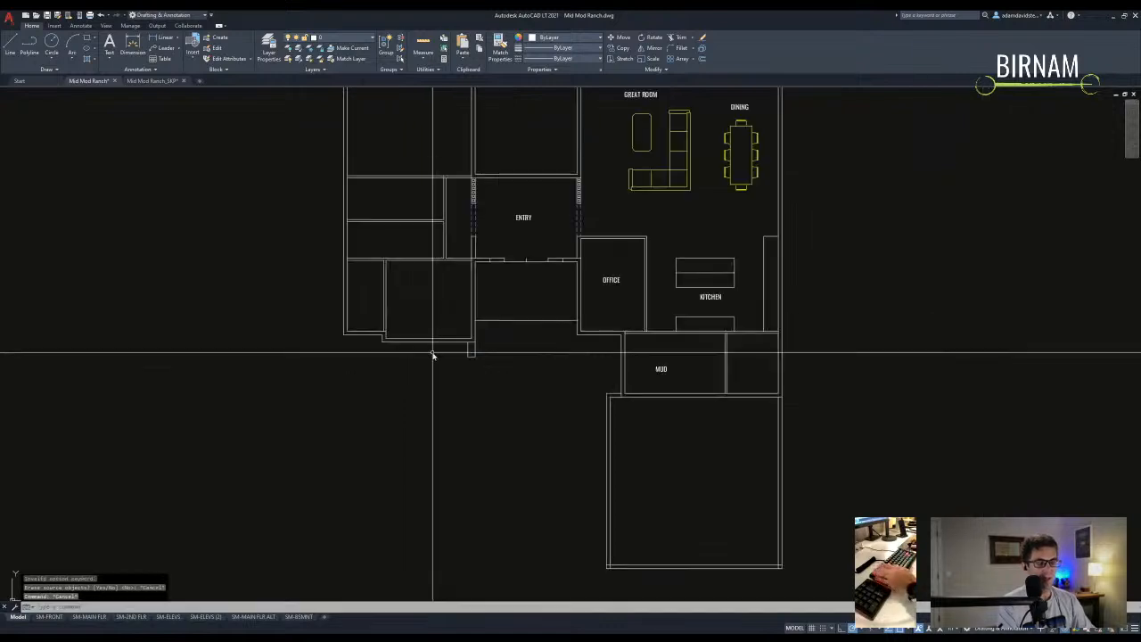
{"action": "scroll", "coordinate": [415, 381], "scroll_direction": "up", "scroll_amount": 2}
{"action": "left_click", "coordinate": [501, 333]}
{"action": "key", "text": "space"}
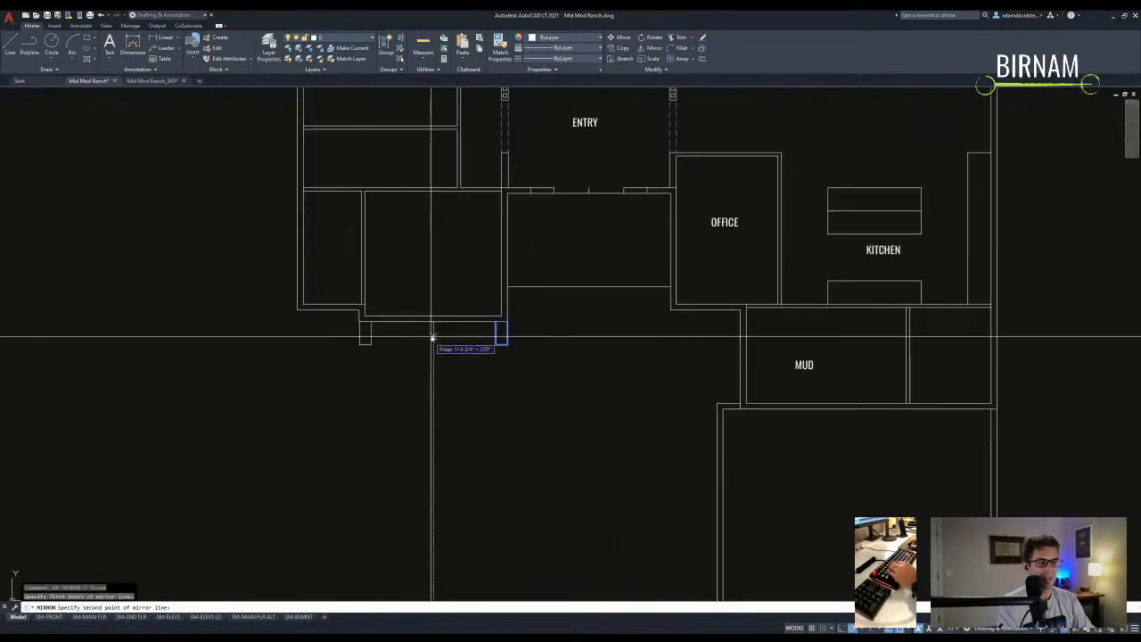
{"action": "left_click", "coordinate": [431, 365]}
{"action": "type", "text": "n"}
{"action": "key", "text": "Return"}
{"action": "key", "text": "Escape"}
{"action": "key", "text": "Escape"}
- Copy the small left wall end over to the neighbouring left wall end
{"action": "scroll", "coordinate": [453, 364], "scroll_direction": "up", "scroll_amount": 2}
{"action": "left_click_drag", "start_coordinate": [367, 385], "coordinate": [402, 351]}
{"action": "type", "text": "co"}
{"action": "key", "text": "Return"}
{"action": "left_click", "coordinate": [374, 358]}
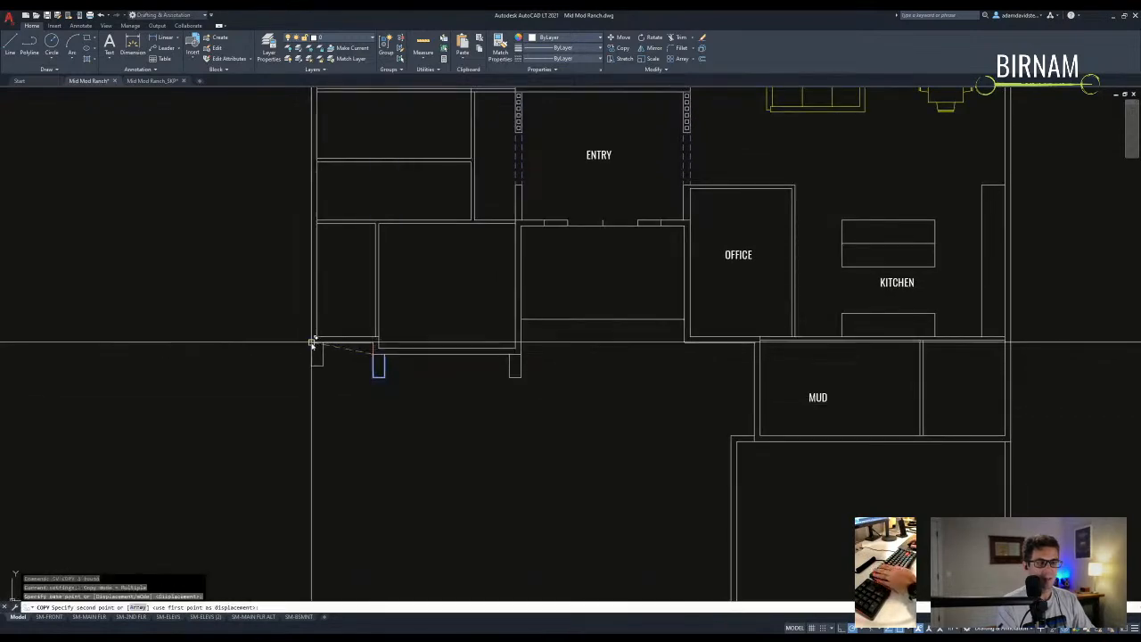
{"action": "left_click", "coordinate": [313, 342]}
{"action": "key", "text": "Escape"}
- Copy a wall-end stub to a spot under the west wing closets
{"action": "middle_click_drag", "start_coordinate": [453, 417], "coordinate": [479, 397]}
{"action": "scroll", "coordinate": [452, 349], "scroll_direction": "up", "scroll_amount": 2}
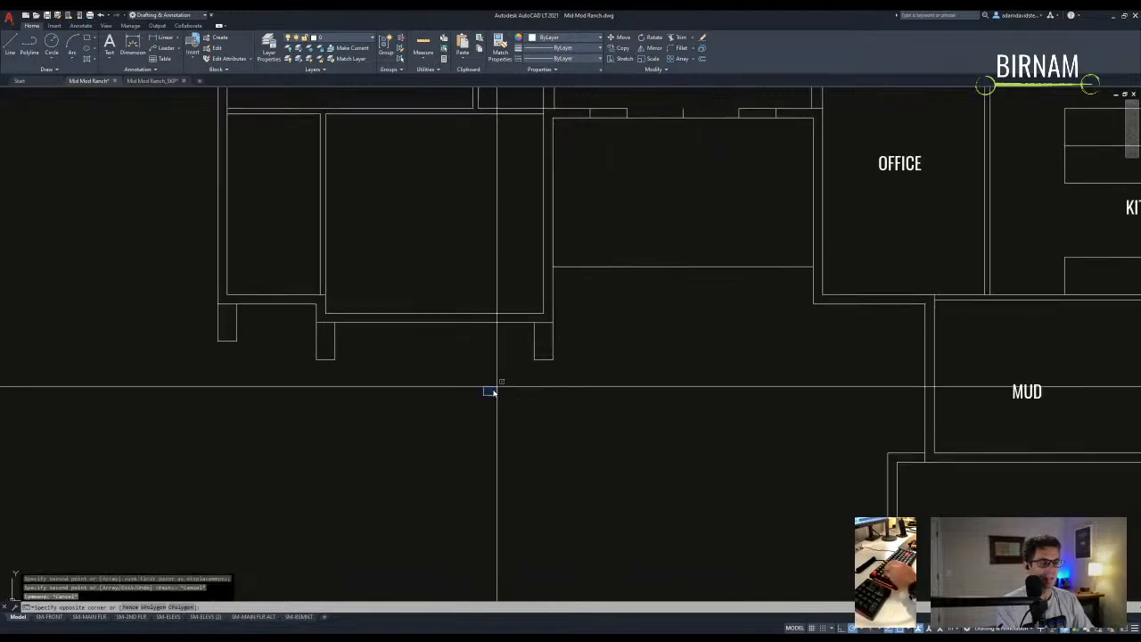
{"action": "left_click_drag", "start_coordinate": [524, 367], "coordinate": [591, 320]}
{"action": "type", "text": "co"}
{"action": "key", "text": "Return"}
{"action": "left_click", "coordinate": [548, 366]}
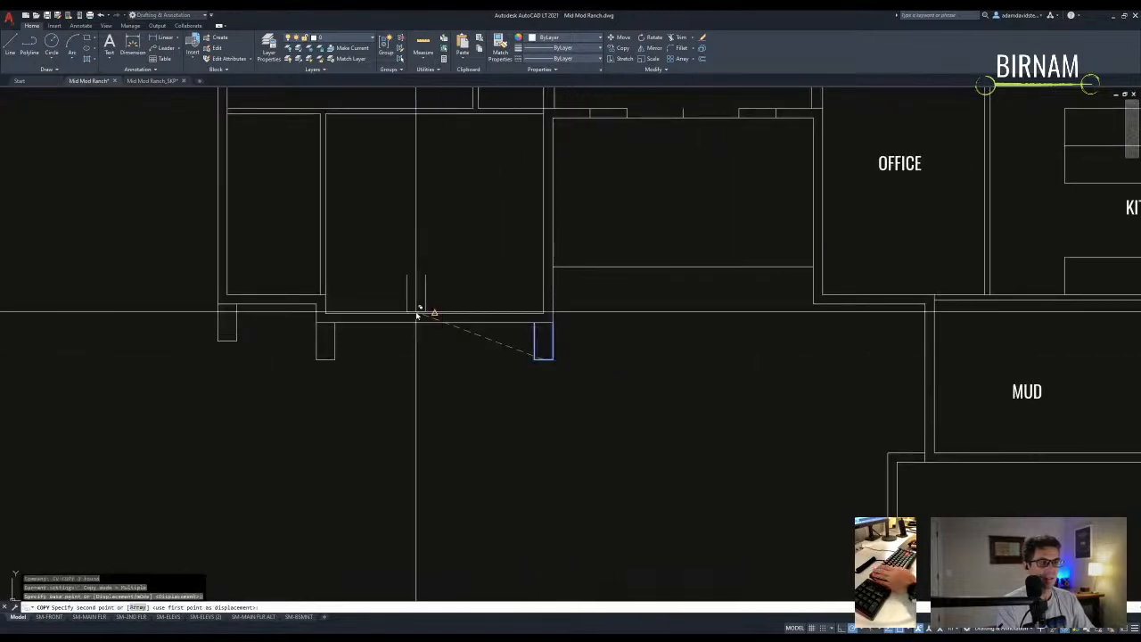
{"action": "left_click", "coordinate": [435, 322]}
{"action": "key", "text": "Escape"}
- Move the copied wall end into line with the others and erase the extra stub
{"action": "left_click_drag", "start_coordinate": [414, 334], "coordinate": [472, 262]}
{"action": "type", "text": "m"}
{"action": "key", "text": "Return"}
{"action": "left_click", "coordinate": [446, 290]}
{"action": "left_click", "coordinate": [446, 318]}
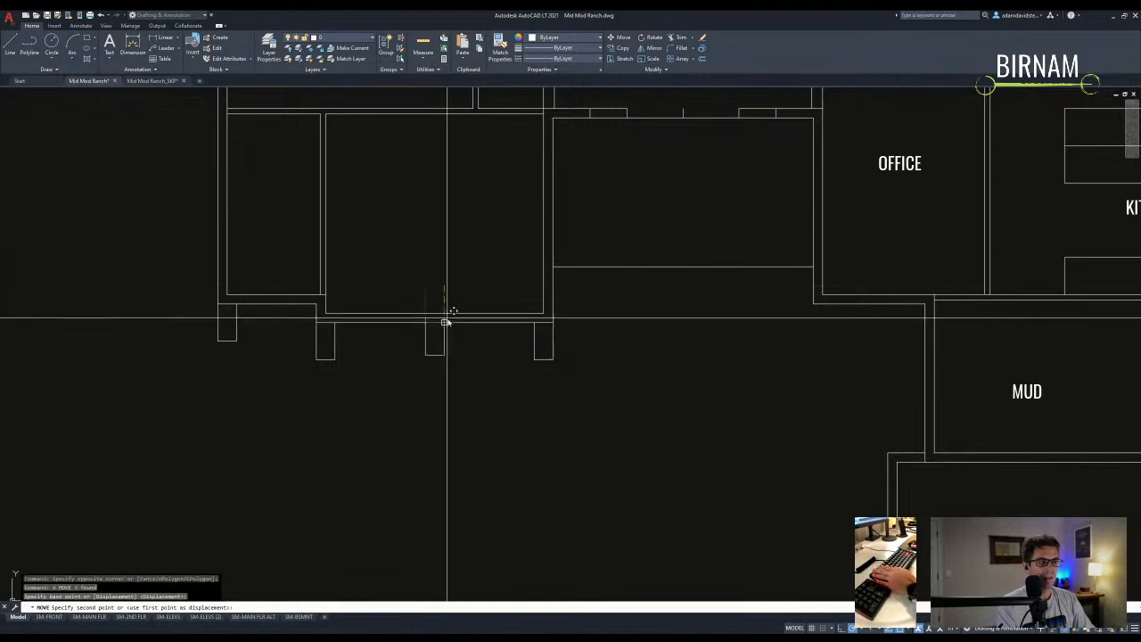
{"action": "key", "text": "Escape"}
{"action": "scroll", "coordinate": [458, 375], "scroll_direction": "down", "scroll_amount": 2}
{"action": "left_click", "coordinate": [440, 351]}
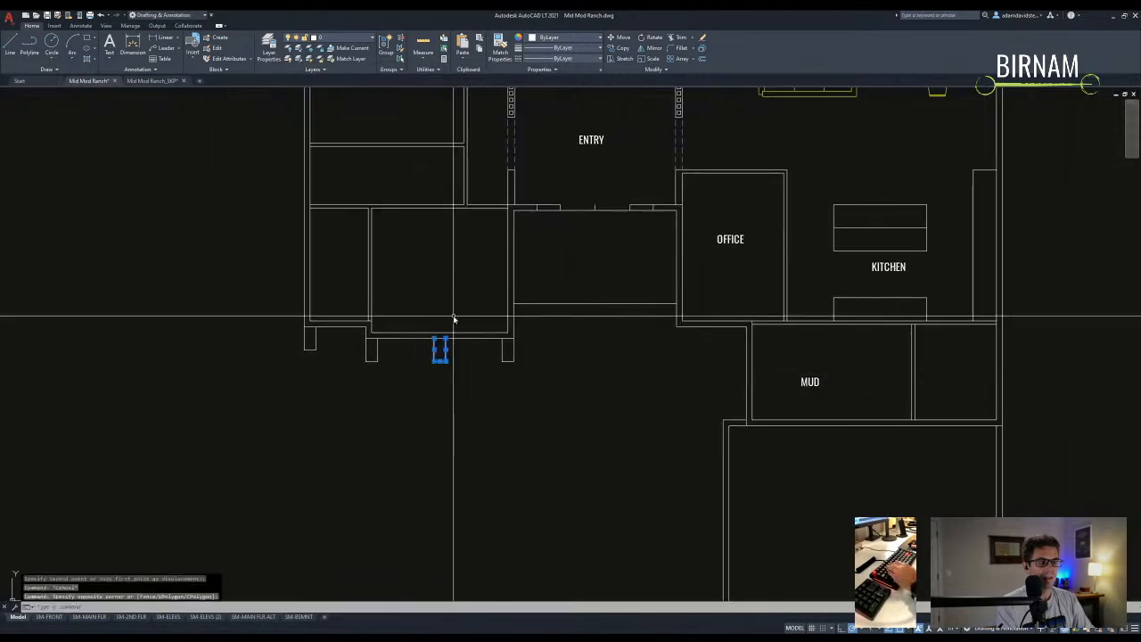
{"action": "type", "text": "e"}
{"action": "key", "text": "Return"}
{"action": "scroll", "coordinate": [463, 401], "scroll_direction": "down", "scroll_amount": 3}
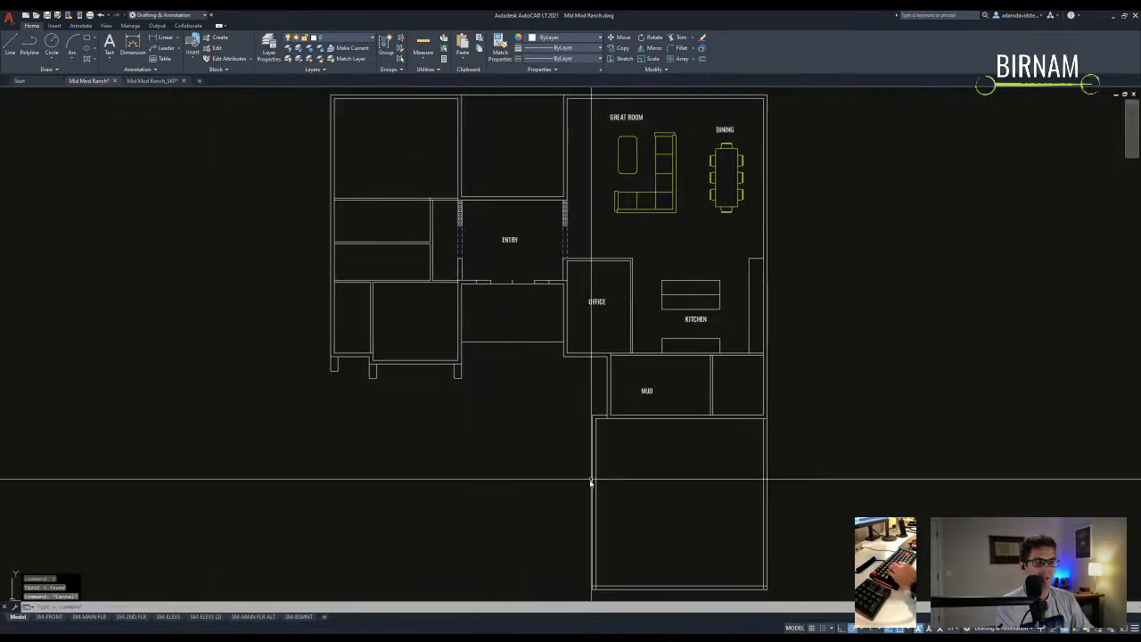
{"action": "scroll", "coordinate": [585, 469], "scroll_direction": "down", "scroll_amount": 3}
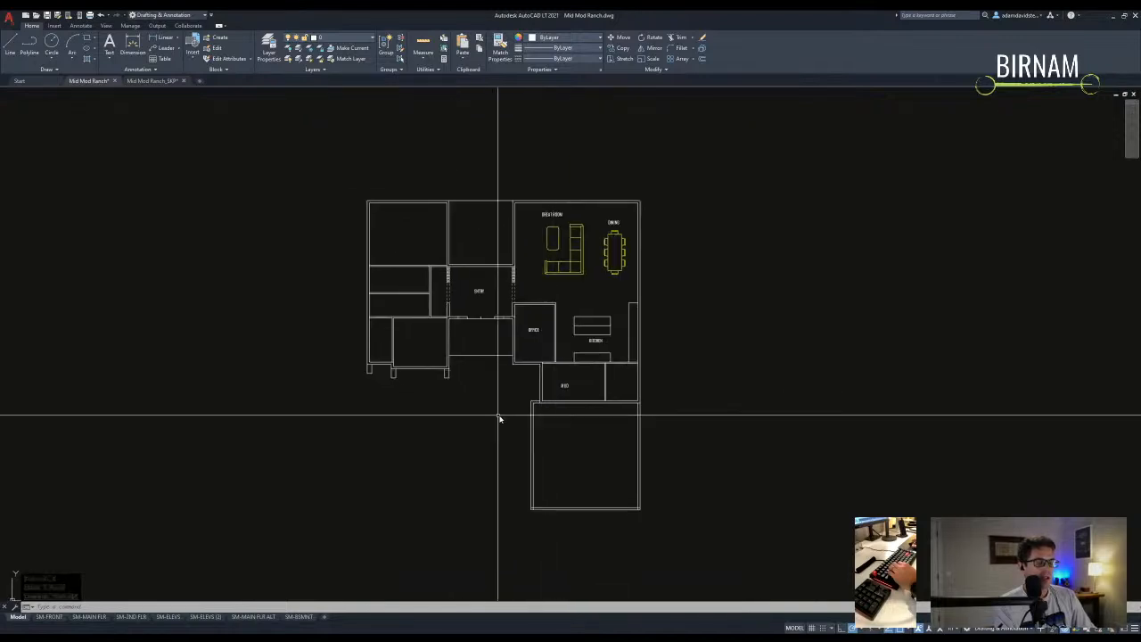
{"action": "scroll", "coordinate": [655, 405], "scroll_direction": "up", "scroll_amount": 4}
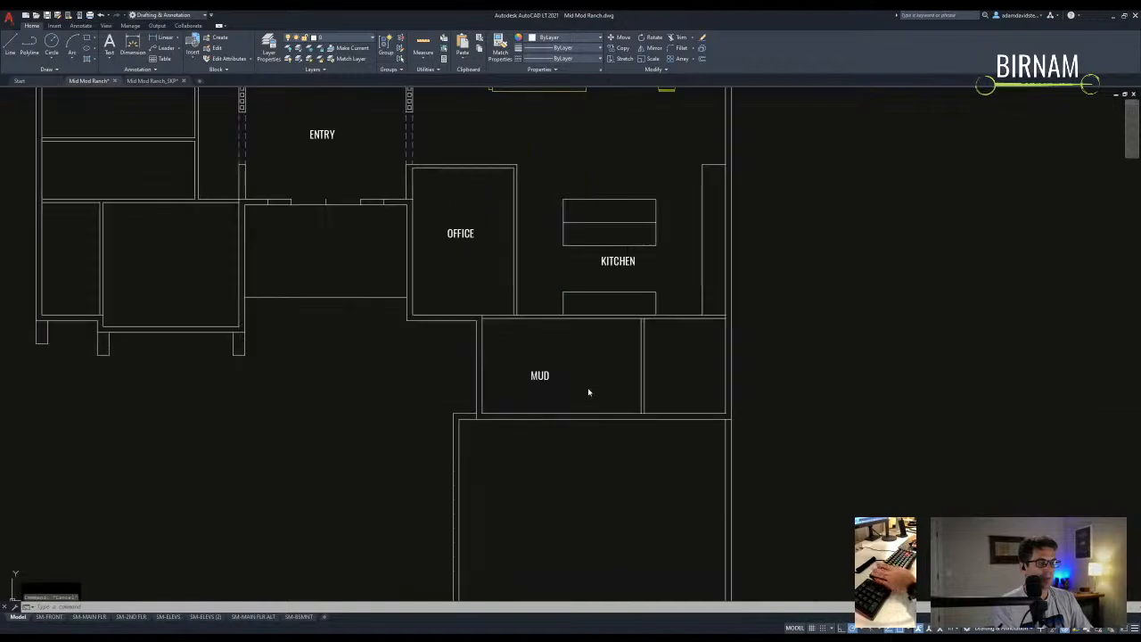
- Move the MUD label to a new position in the mud room
{"action": "middle_click_drag", "start_coordinate": [589, 390], "coordinate": [443, 395]}
{"action": "left_click", "coordinate": [403, 372]}
{"action": "type", "text": "m"}
{"action": "key", "text": "Return"}
{"action": "left_click", "coordinate": [408, 361]}
{"action": "left_click", "coordinate": [434, 346]}
- Offset the mud room's vertical wall line 4" twice to form the new wall
{"action": "type", "text": "o"}
{"action": "key", "text": "Return"}
{"action": "type", "text": "4"}
{"action": "key", "text": "Return"}
{"action": "left_click", "coordinate": [505, 345]}
{"action": "left_click", "coordinate": [482, 375]}
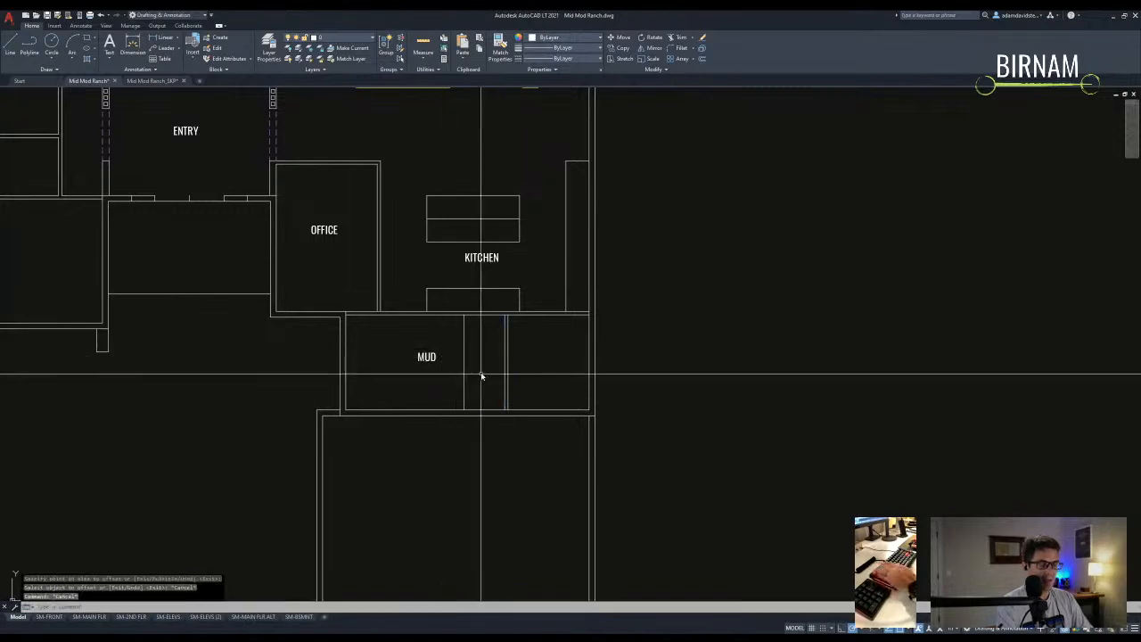
{"action": "middle_click_drag", "start_coordinate": [481, 374], "coordinate": [494, 371]}
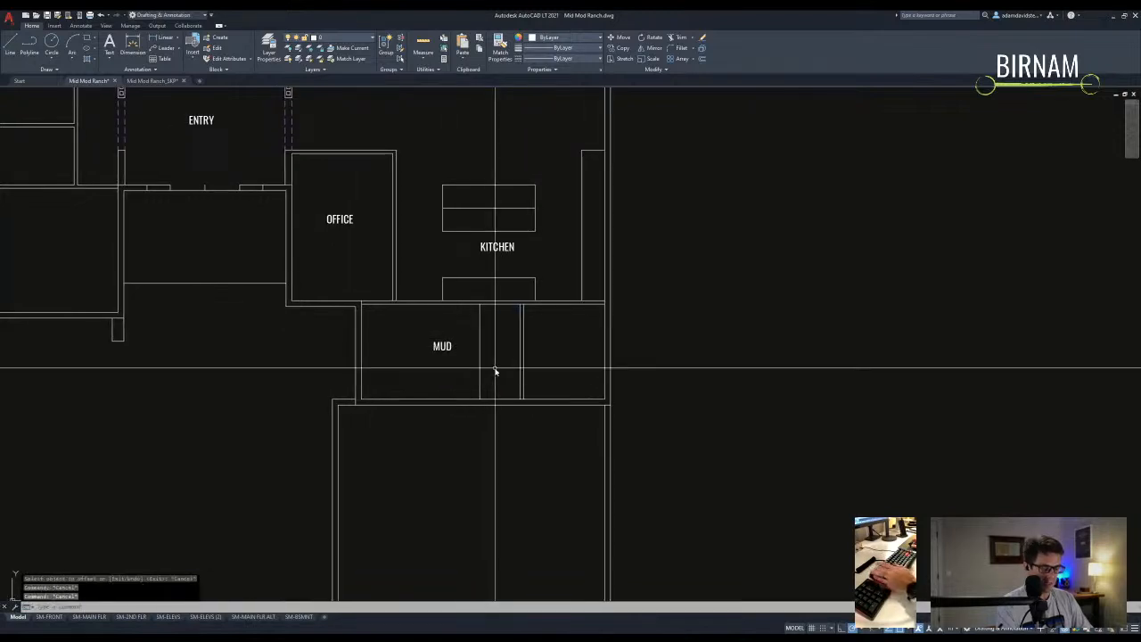
{"action": "left_click", "coordinate": [458, 339]}
{"action": "key", "text": "Return"}
{"action": "key", "text": "Return"}
{"action": "type", "text": "24"}
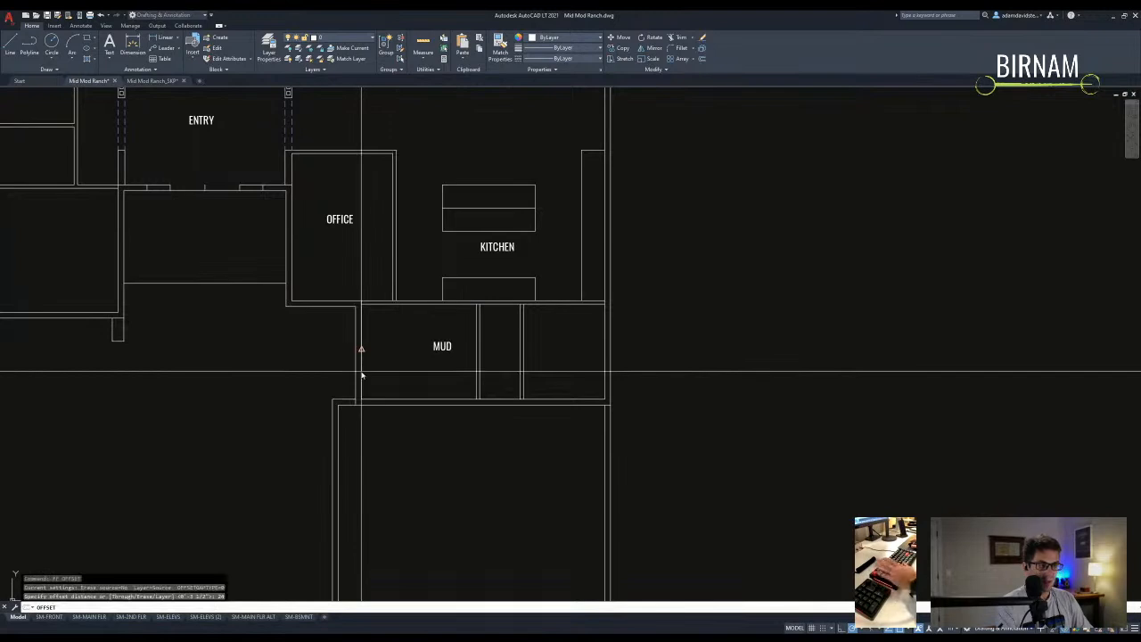
{"action": "key", "text": "Escape"}
- Copy a mud room wall line 36 inches over for the door opening
{"action": "scroll", "coordinate": [396, 304], "scroll_direction": "up", "scroll_amount": 4}
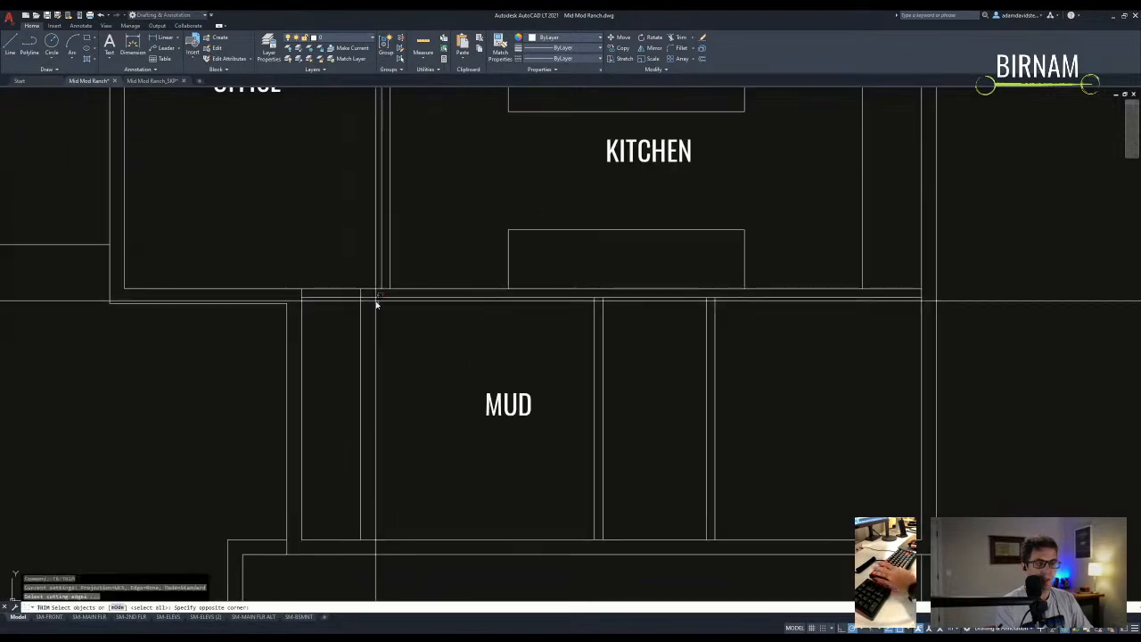
{"action": "key", "text": "Escape"}
{"action": "type", "text": "l"}
{"action": "key", "text": "Return"}
{"action": "scroll", "coordinate": [504, 393], "scroll_direction": "down", "scroll_amount": 2}
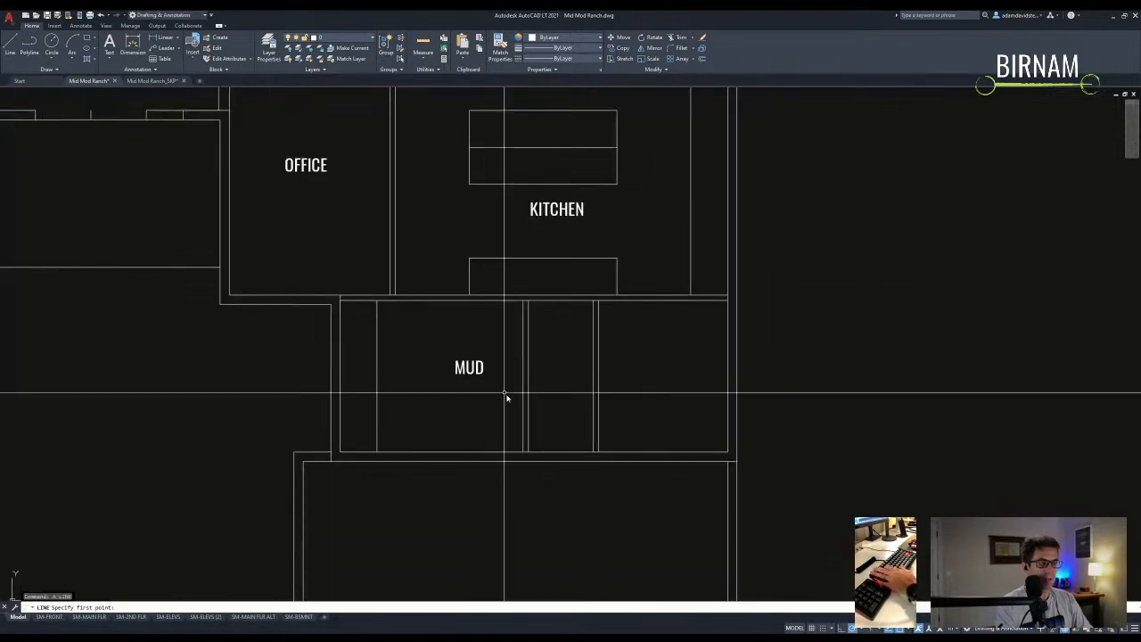
{"action": "key", "text": "Escape"}
{"action": "type", "text": "co"}
{"action": "key", "text": "Return"}
{"action": "left_click", "coordinate": [550, 377]}
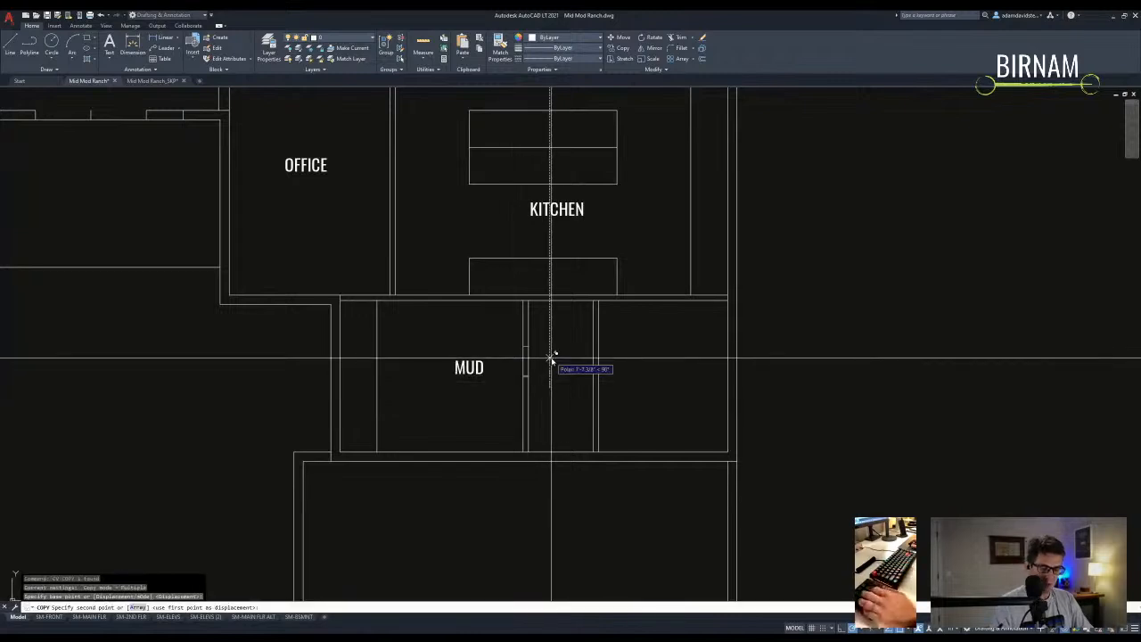
{"action": "key", "text": "Return"}
{"action": "key", "text": "Escape"}
- Trim the wall lines across the mud room's bottom wall to open the doorway
{"action": "type", "text": "ro"}
{"action": "key", "text": "Return"}
{"action": "left_click", "coordinate": [549, 480]}
{"action": "key", "text": "Return"}
{"action": "left_click", "coordinate": [519, 344]}
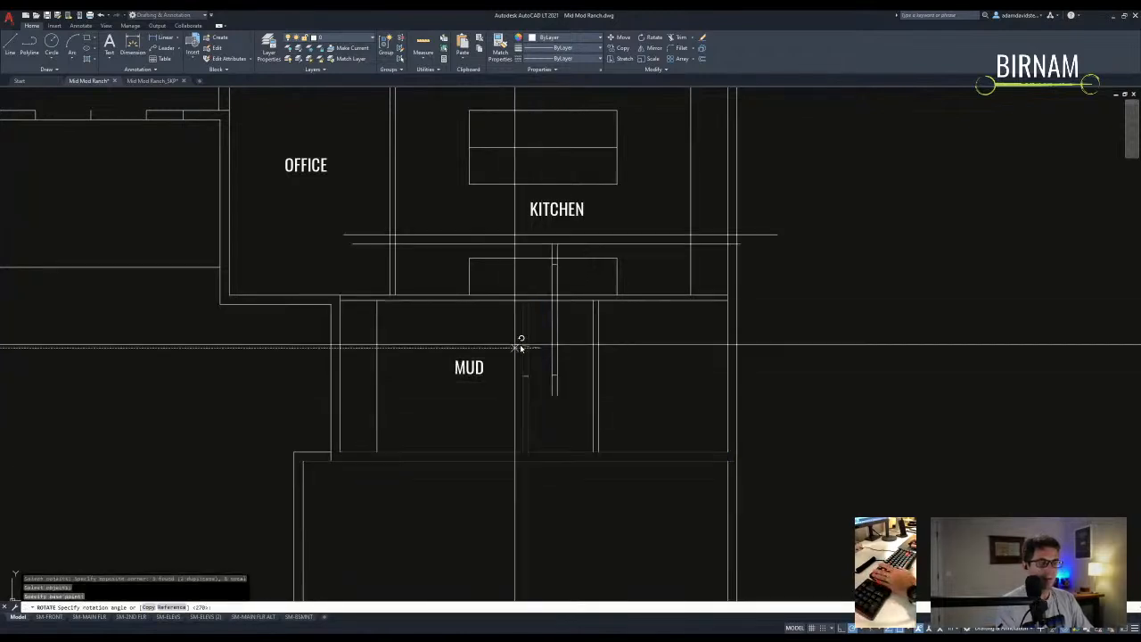
{"action": "key", "text": "Escape"}
{"action": "type", "text": "tr"}
{"action": "key", "text": "Return"}
{"action": "left_click", "coordinate": [549, 473]}
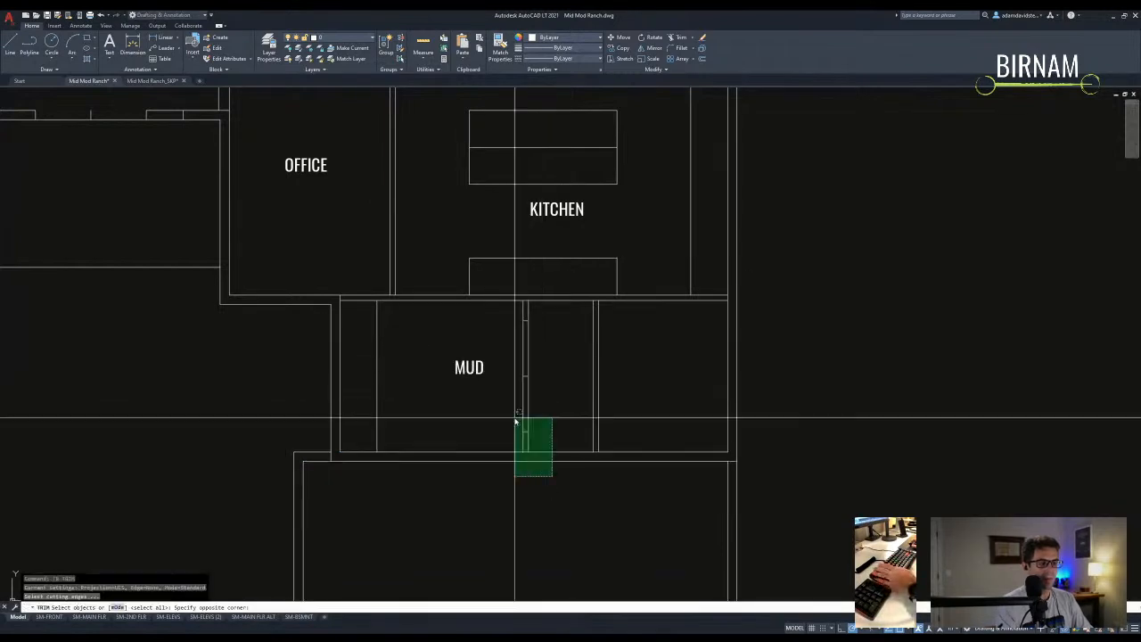
{"action": "left_click", "coordinate": [517, 417]}
{"action": "left_click", "coordinate": [543, 346]}
{"action": "key", "text": "Escape"}
- Draw two door-swing circles from the upper and lower jambs meeting mid-opening
{"action": "type", "text": "c"}
{"action": "key", "text": "Return"}
{"action": "left_click", "coordinate": [523, 319]}
{"action": "left_click", "coordinate": [523, 376]}
{"action": "key", "text": "Return"}
{"action": "left_click", "coordinate": [523, 431]}
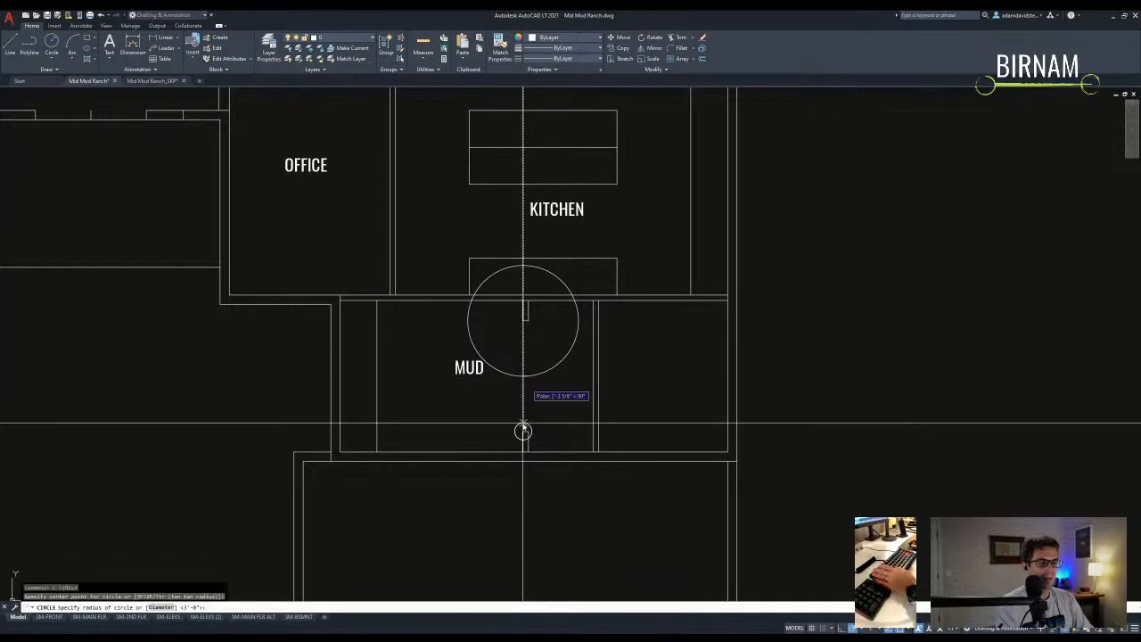
{"action": "left_click", "coordinate": [523, 376]}
{"action": "key", "text": "Escape"}
{"action": "left_click", "coordinate": [553, 346]}
{"action": "key", "text": "Escape"}
- Draw the two door leaf lines from the jambs to the circles' meeting point
{"action": "type", "text": "l"}
{"action": "key", "text": "Return"}
{"action": "scroll", "coordinate": [487, 373], "scroll_direction": "up", "scroll_amount": 2}
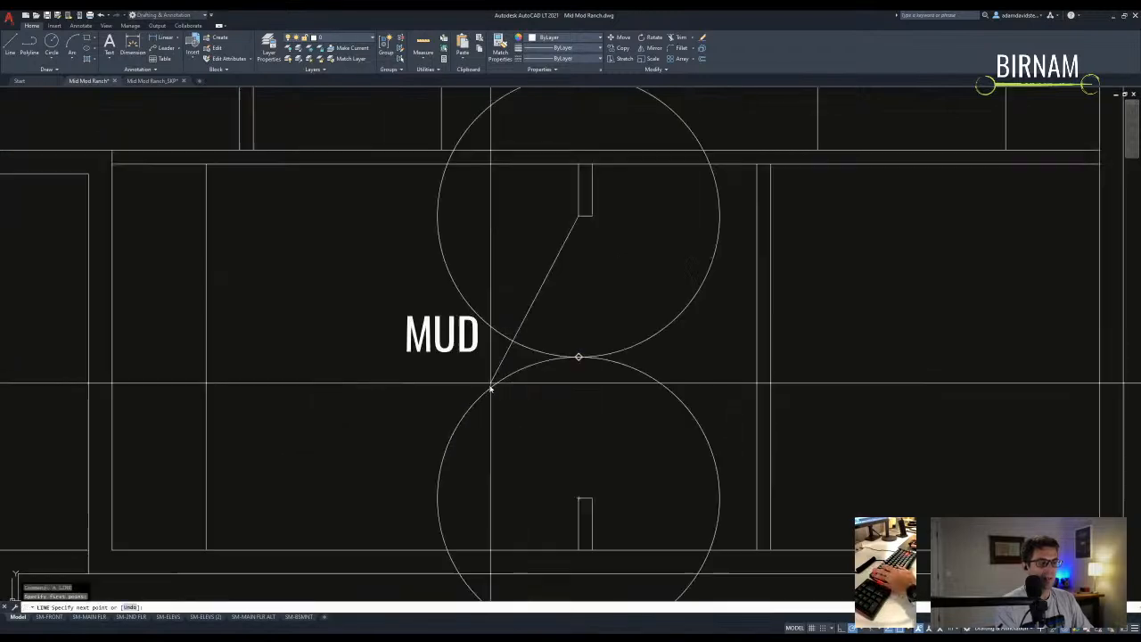
{"action": "left_click", "coordinate": [498, 374]}
{"action": "key", "text": "Return"}
{"action": "key", "text": "Return"}
{"action": "scroll", "coordinate": [499, 392], "scroll_direction": "down", "scroll_amount": 1}
{"action": "left_click", "coordinate": [524, 433]}
{"action": "scroll", "coordinate": [521, 428], "scroll_direction": "up", "scroll_amount": 2}
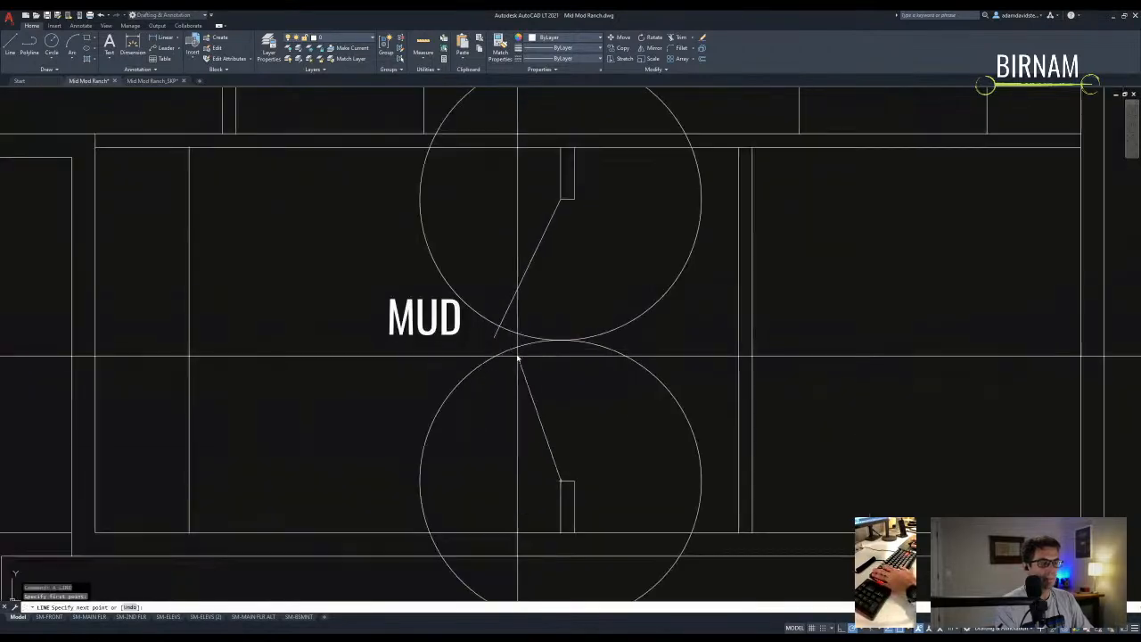
{"action": "left_click", "coordinate": [500, 335]}
{"action": "key", "text": "Return"}
- Trim away both construction circles to leave the double door swings
{"action": "type", "text": "tr"}
{"action": "key", "text": "Return"}
{"action": "scroll", "coordinate": [543, 403], "scroll_direction": "down", "scroll_amount": 2}
{"action": "mouse_move", "coordinate": [544, 406]}
{"action": "left_mouse_down"}
{"action": "mouse_move", "coordinate": [547, 371]}
{"action": "mouse_move", "coordinate": [579, 339]}
{"action": "left_mouse_up"}
{"action": "key", "text": "Escape"}
{"action": "scroll", "coordinate": [557, 337], "scroll_direction": "down", "scroll_amount": 5}
{"action": "scroll", "coordinate": [563, 346], "scroll_direction": "down", "scroll_amount": 2}
{"action": "mouse_move", "coordinate": [563, 349]}
{"action": "middle_mouse_down"}
{"action": "mouse_move", "coordinate": [562, 490]}
{"action": "mouse_move", "coordinate": [327, 319]}
{"action": "middle_mouse_up"}
{"action": "scroll", "coordinate": [246, 264], "scroll_direction": "up", "scroll_amount": 3}
{"action": "scroll", "coordinate": [343, 245], "scroll_direction": "up", "scroll_amount": 5}
{"action": "type", "text": "ma"}
{"action": "key", "text": "Return"}
- Match the mud room door to an existing green door's properties
{"action": "left_click", "coordinate": [395, 279]}
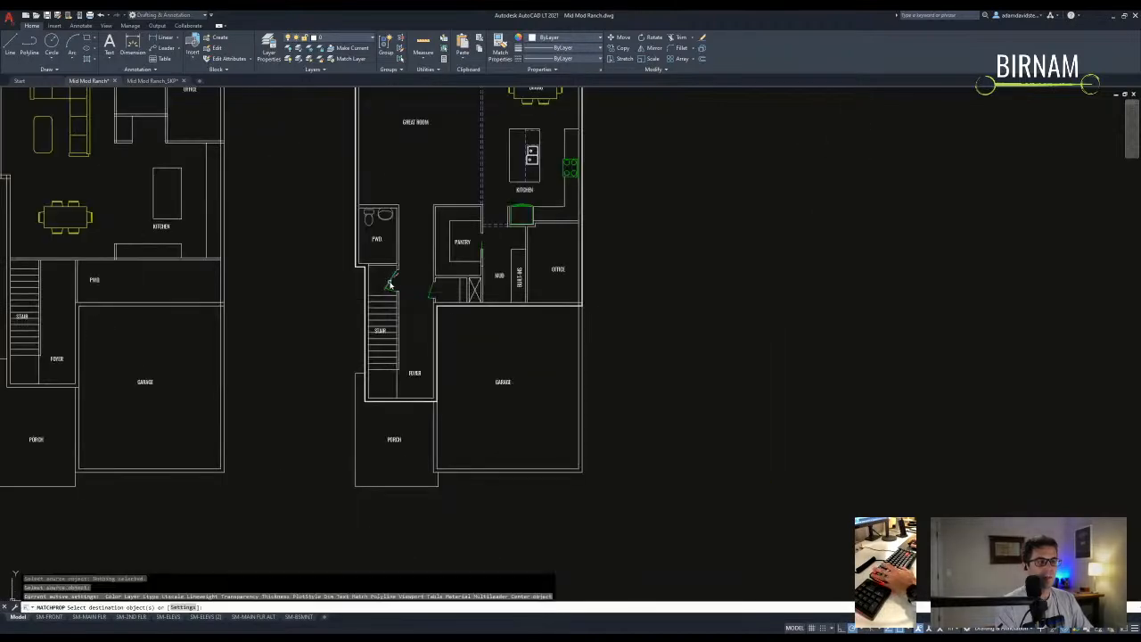
{"action": "scroll", "coordinate": [395, 279], "scroll_direction": "down", "scroll_amount": 6}
{"action": "scroll", "coordinate": [599, 399], "scroll_direction": "up", "scroll_amount": 6}
{"action": "scroll", "coordinate": [599, 399], "scroll_direction": "up", "scroll_amount": 4}
{"action": "left_click", "coordinate": [570, 382]}
{"action": "key", "text": "Escape"}
{"action": "key", "text": "Escape"}
{"action": "scroll", "coordinate": [553, 410], "scroll_direction": "down", "scroll_amount": 2}
- Move the MUD label farther to the left
{"action": "left_click", "coordinate": [515, 448]}
{"action": "left_click", "coordinate": [477, 374]}
{"action": "type", "text": "m"}
{"action": "key", "text": "Return"}
{"action": "left_click", "coordinate": [477, 372]}
{"action": "left_click", "coordinate": [446, 362]}
{"action": "key", "text": "Escape"}
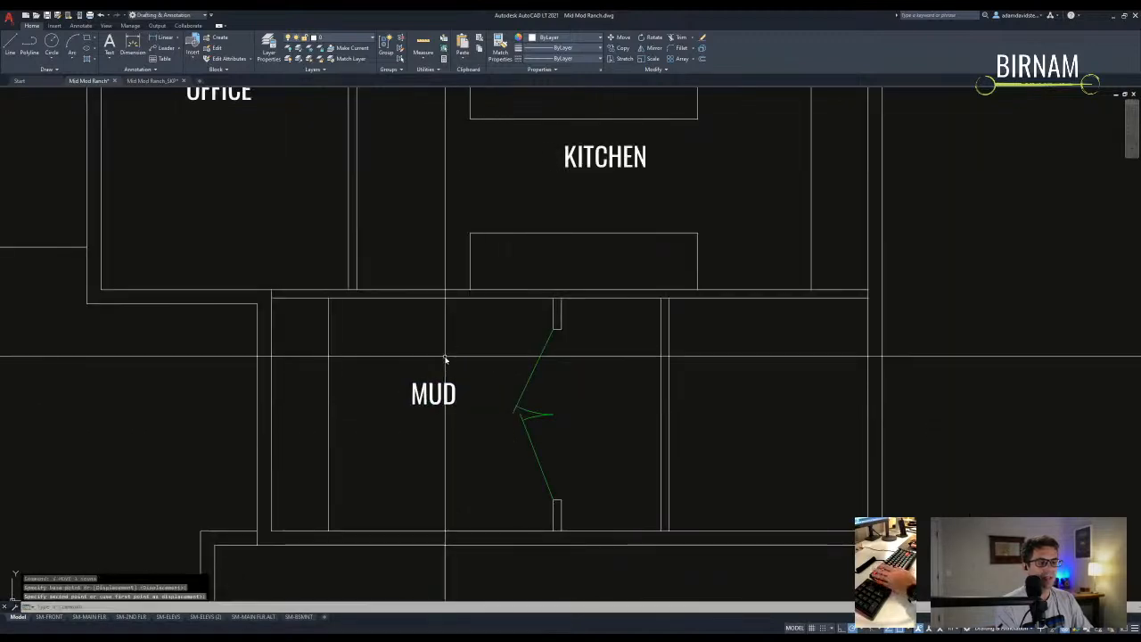
{"action": "scroll", "coordinate": [428, 402], "scroll_direction": "down", "scroll_amount": 5}
{"action": "scroll", "coordinate": [381, 393], "scroll_direction": "up", "scroll_amount": 3}
{"action": "scroll", "coordinate": [381, 393], "scroll_direction": "down", "scroll_amount": 5}
{"action": "scroll", "coordinate": [474, 389], "scroll_direction": "up", "scroll_amount": 8}
{"action": "scroll", "coordinate": [552, 441], "scroll_direction": "down", "scroll_amount": 5}
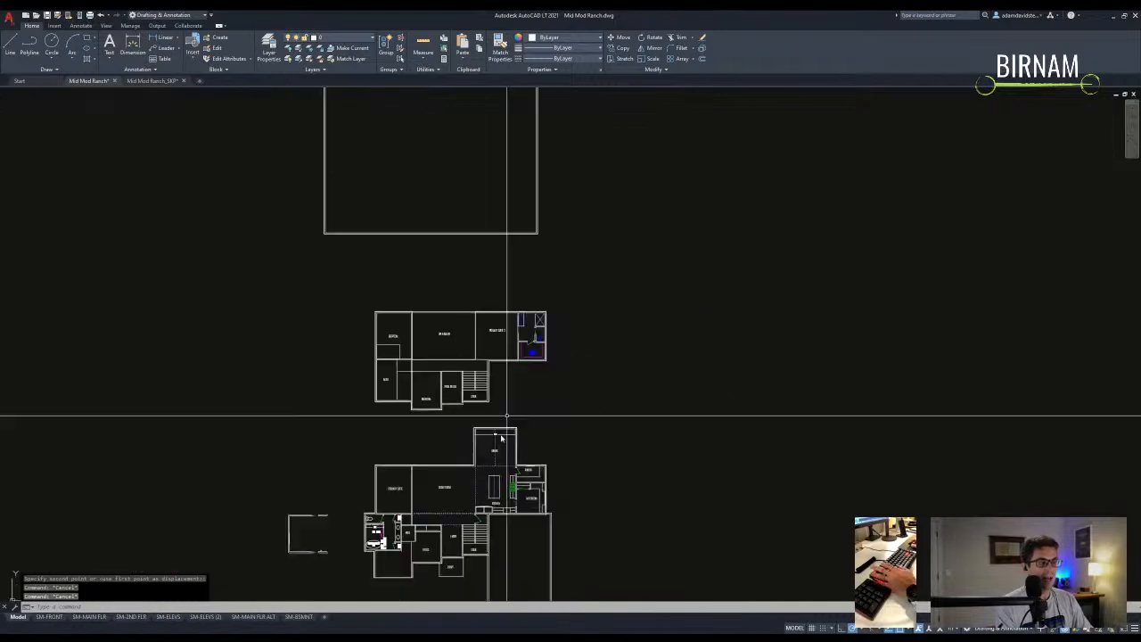
{"action": "scroll", "coordinate": [489, 342], "scroll_direction": "up", "scroll_amount": 5}
- Match a mud room wall line to the magenta line style
{"action": "type", "text": "ma"}
{"action": "key", "text": "Return"}
{"action": "left_click", "coordinate": [495, 342]}
{"action": "scroll", "coordinate": [473, 276], "scroll_direction": "down", "scroll_amount": 5}
{"action": "scroll", "coordinate": [428, 428], "scroll_direction": "up", "scroll_amount": 8}
{"action": "left_click", "coordinate": [246, 276]}
{"action": "scroll", "coordinate": [303, 341], "scroll_direction": "down", "scroll_amount": 8}
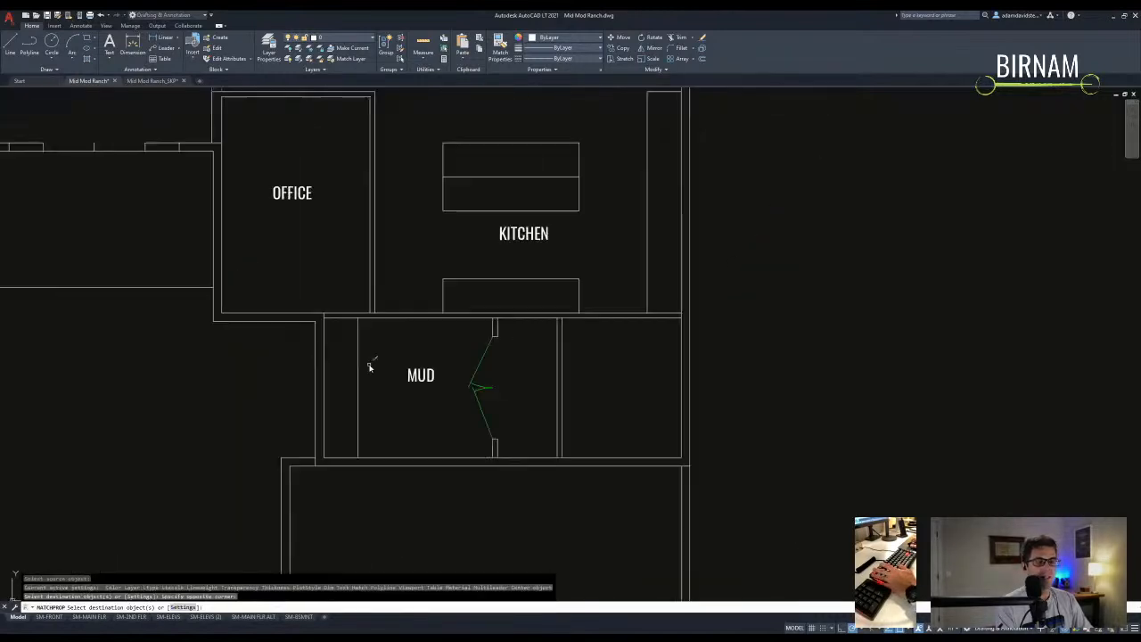
{"action": "key", "text": "Escape"}
{"action": "key", "text": "Escape"}
{"action": "key", "text": "Escape"}
{"action": "key", "text": "Escape"}
{"action": "middle_click_drag", "start_coordinate": [490, 417], "coordinate": [683, 411]}
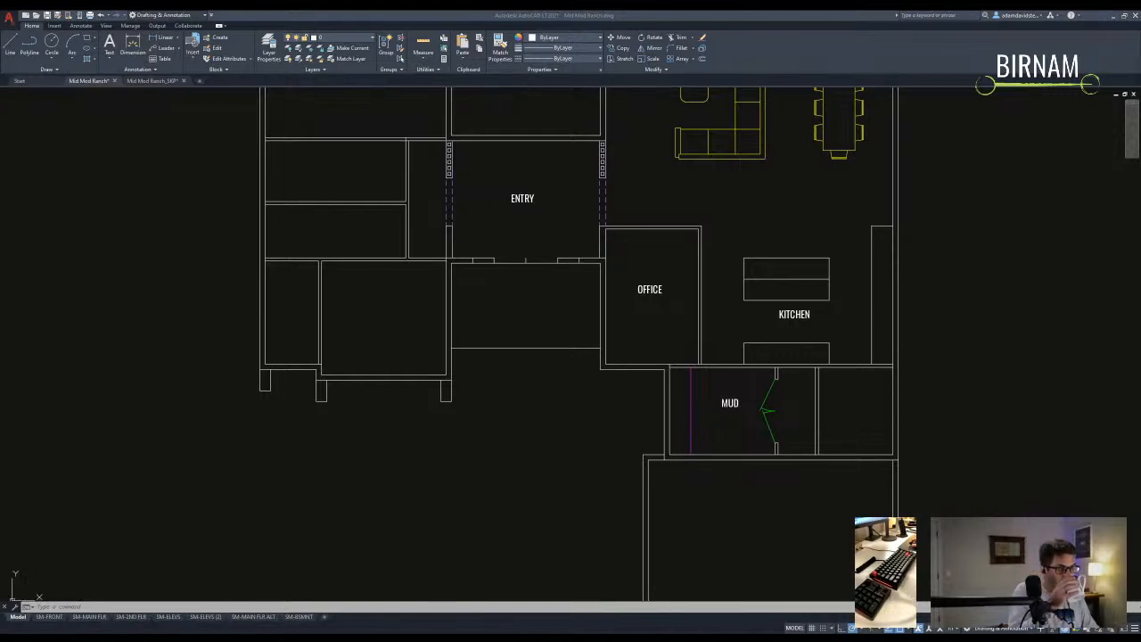
{"action": "middle_click_drag", "start_coordinate": [787, 327], "coordinate": [690, 278]}
{"action": "key", "text": "Escape"}
{"action": "key", "text": "Escape"}
- Copy the KITCHEN label into the room beside the mud room and edit its text
{"action": "key", "text": "Return"}
{"action": "left_click", "coordinate": [693, 267]}
{"action": "scroll", "coordinate": [771, 364], "scroll_direction": "up", "scroll_amount": 2}
{"action": "left_click", "coordinate": [759, 360]}
{"action": "key", "text": "Escape"}
{"action": "double_click", "coordinate": [759, 361]}
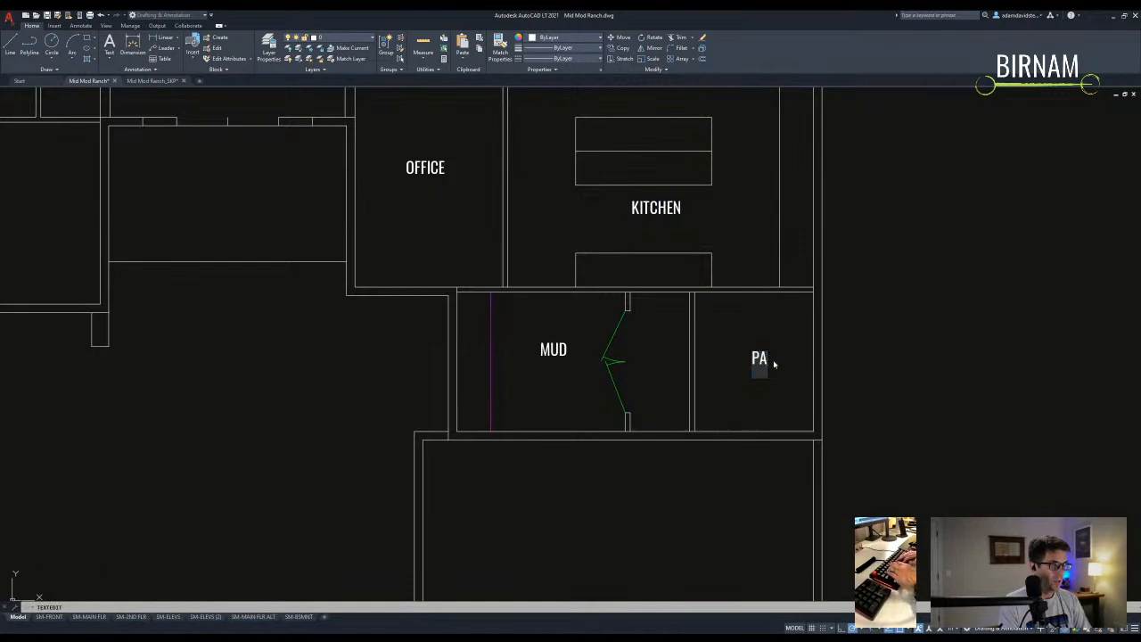
- Stretch the mud room door and walls 12 inches to the left
{"action": "type", "text": "s"}
{"action": "key", "text": "Return"}
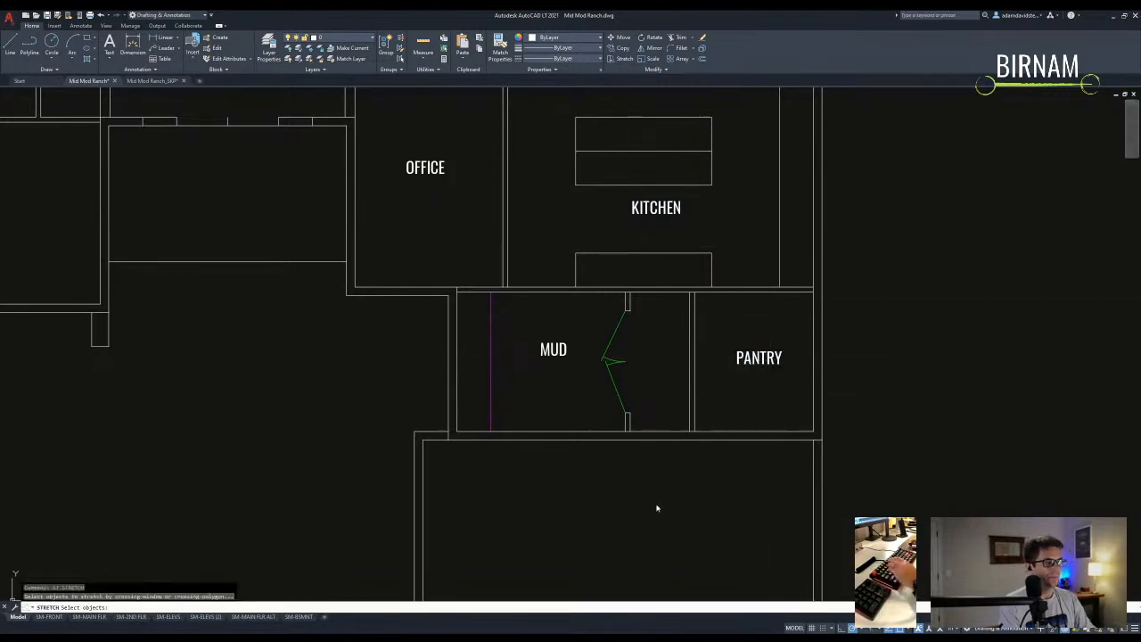
{"action": "left_click", "coordinate": [616, 280]}
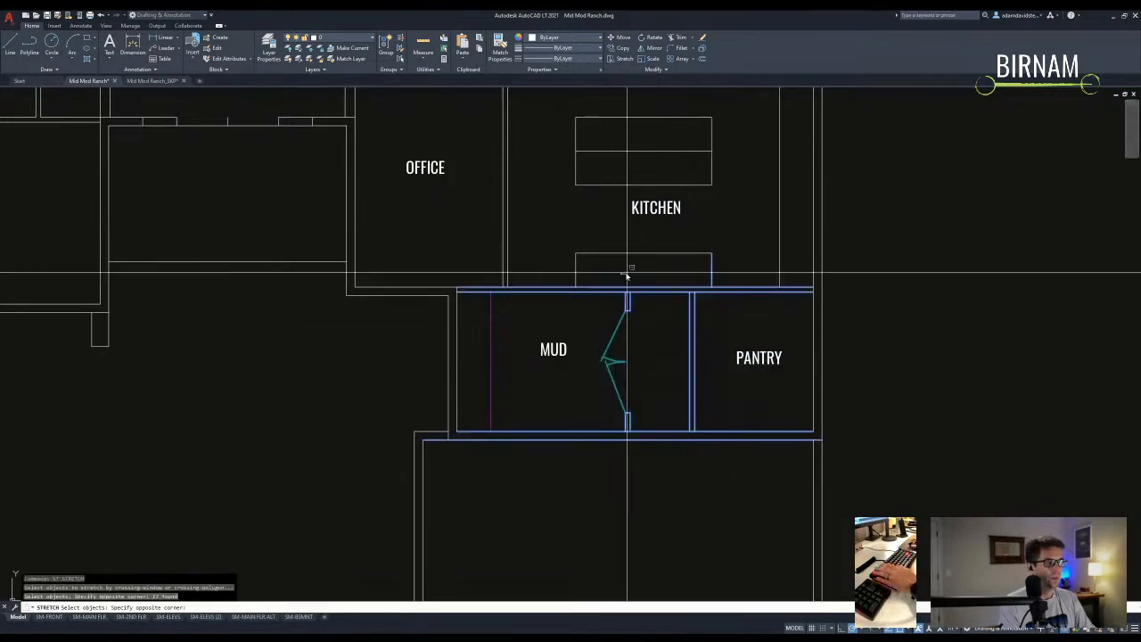
{"action": "key", "text": "Escape"}
{"action": "type", "text": "st"}
{"action": "key", "text": "Return"}
{"action": "left_click", "coordinate": [583, 273]}
{"action": "key", "text": "Return"}
{"action": "left_click", "coordinate": [624, 270]}
{"action": "type", "text": "12"}
{"action": "key", "text": "Return"}
{"action": "key", "text": "Escape"}
- Stretch the pantry wall by a distance of 2
{"action": "middle_click_drag", "start_coordinate": [625, 390], "coordinate": [621, 402]}
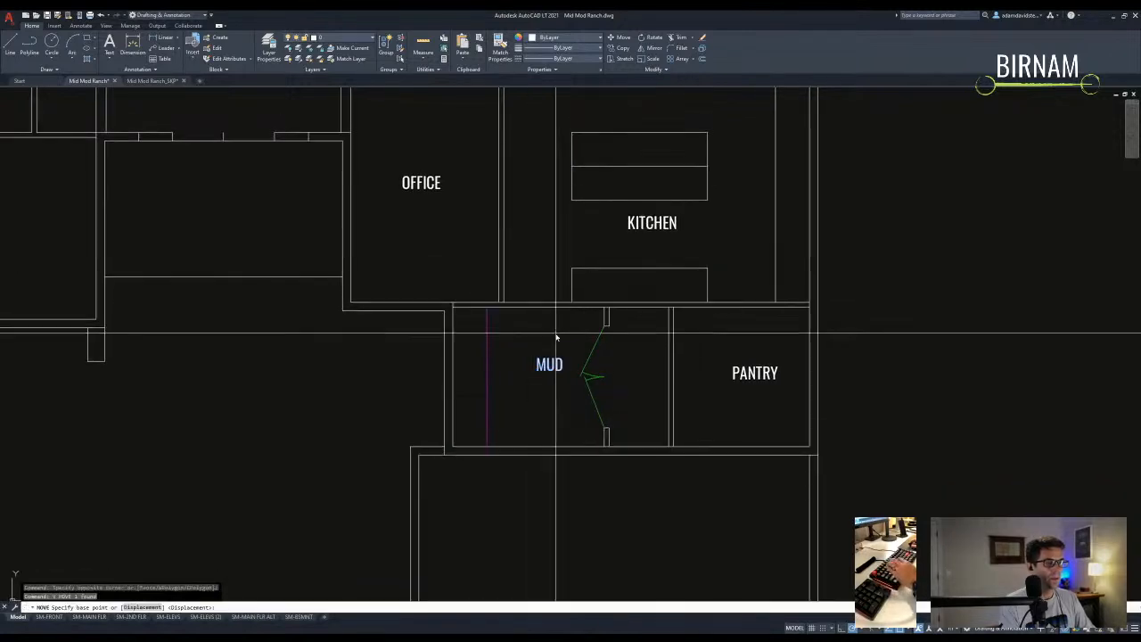
{"action": "scroll", "coordinate": [539, 393], "scroll_direction": "down", "scroll_amount": 2}
{"action": "scroll", "coordinate": [535, 405], "scroll_direction": "up", "scroll_amount": 2}
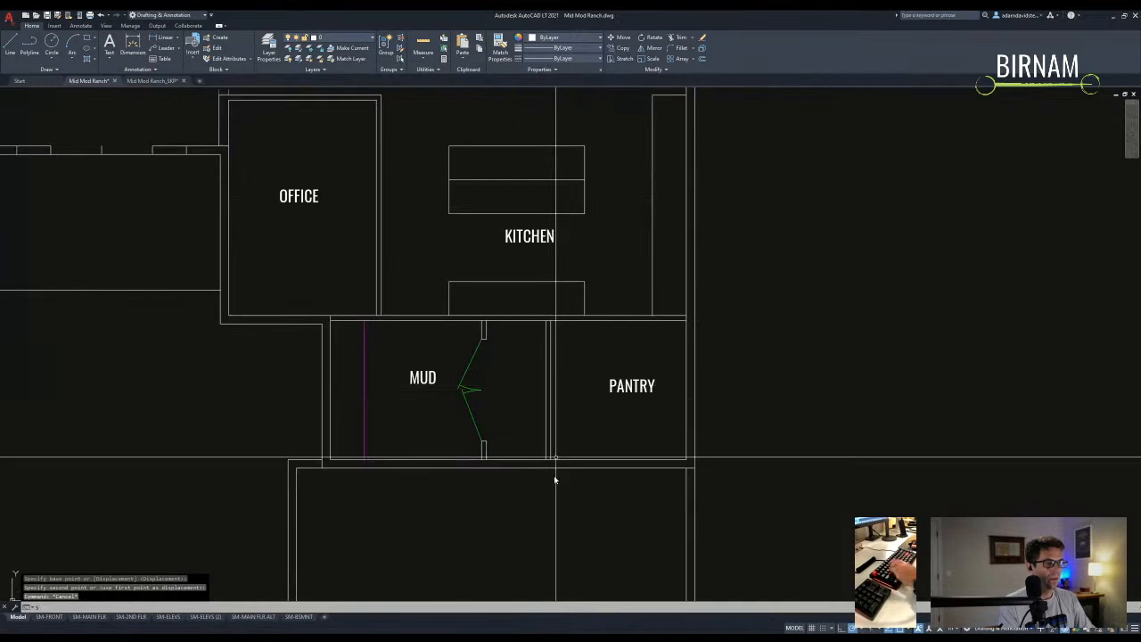
{"action": "type", "text": "st"}
{"action": "key", "text": "Return"}
{"action": "scroll", "coordinate": [555, 410], "scroll_direction": "up", "scroll_amount": 4}
{"action": "left_click", "coordinate": [556, 514]}
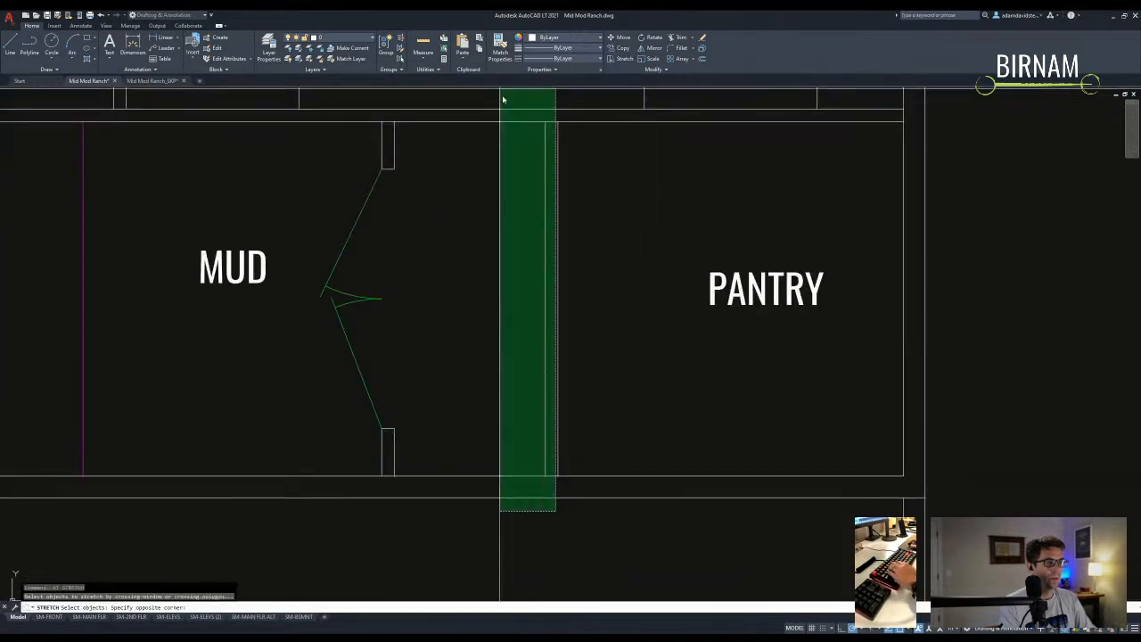
{"action": "left_click", "coordinate": [501, 95]}
{"action": "key", "text": "Return"}
{"action": "left_click", "coordinate": [509, 163]}
{"action": "type", "text": "2"}
{"action": "key", "text": "Return"}
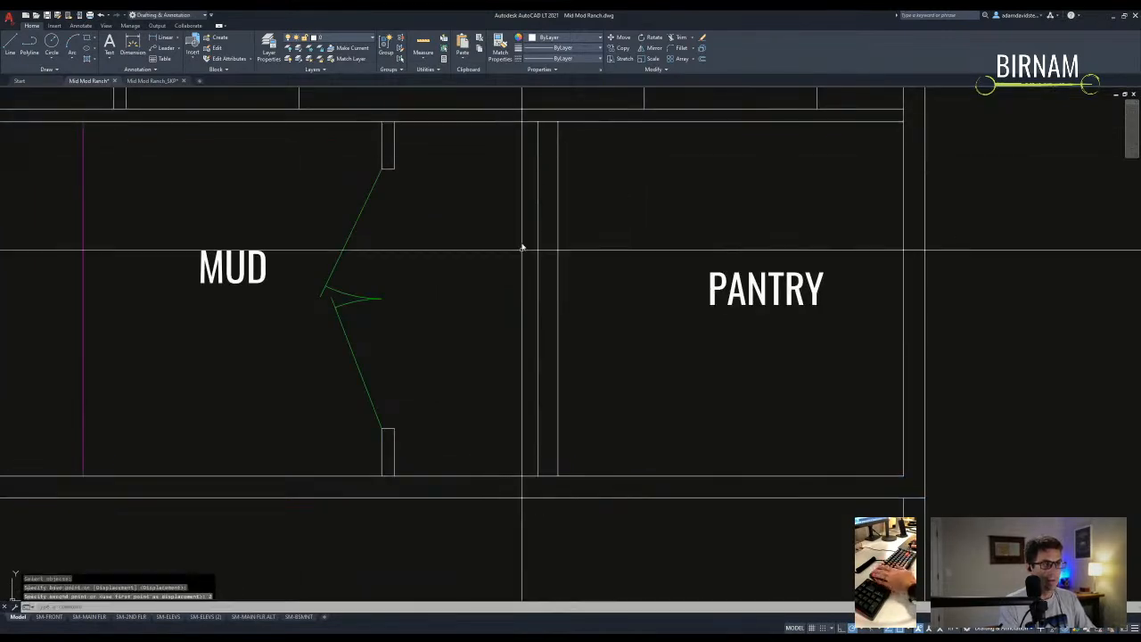
{"action": "key", "text": "Escape"}
- Begin offsetting the pantry walls by 2 for the counter lines
{"action": "scroll", "coordinate": [524, 346], "scroll_direction": "down", "scroll_amount": 2}
{"action": "middle_click_drag", "start_coordinate": [540, 365], "coordinate": [530, 376]}
{"action": "type", "text": "ff"}
{"action": "key", "text": "Return"}
{"action": "type", "text": "2"}
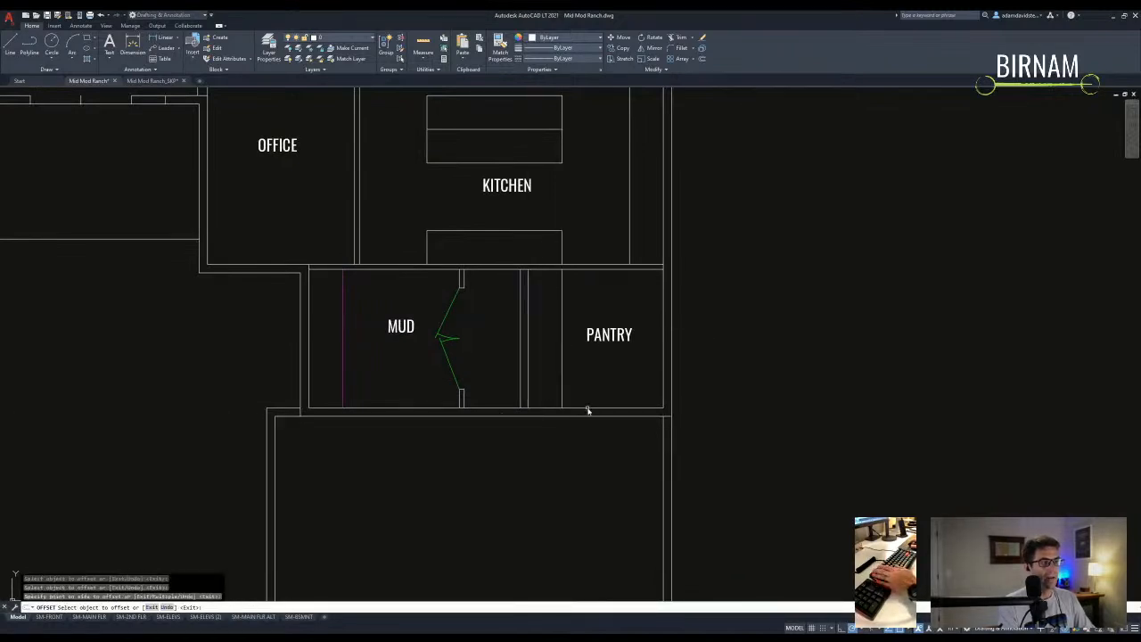
- Offset a new counter line inside the pantry and select it for trimming
{"action": "left_click", "coordinate": [643, 303]}
{"action": "key", "text": "Escape"}
{"action": "key", "text": "Escape"}
{"action": "middle_click_drag", "start_coordinate": [641, 288], "coordinate": [634, 324]}
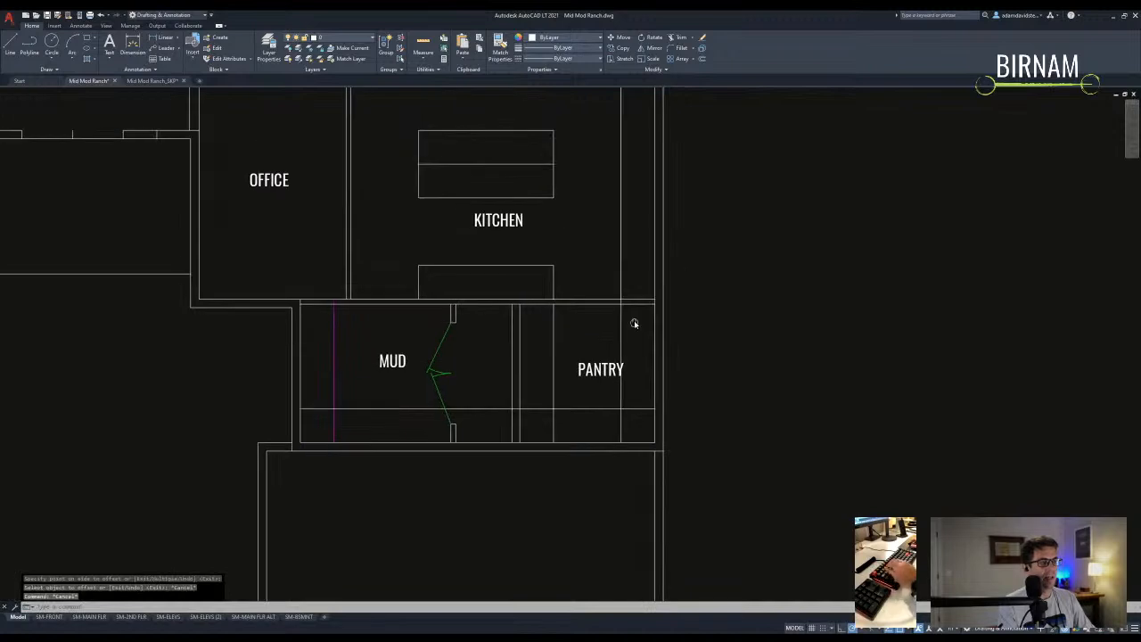
{"action": "type", "text": "tr"}
{"action": "scroll", "coordinate": [631, 308], "scroll_direction": "up", "scroll_amount": 2}
{"action": "key", "text": "Escape"}
{"action": "key", "text": "Escape"}
{"action": "left_click", "coordinate": [633, 334]}
{"action": "left_click", "coordinate": [571, 321]}
{"action": "key", "text": "Escape"}
{"action": "scroll", "coordinate": [512, 305], "scroll_direction": "up", "scroll_amount": 1}
- Close off the wall end with a short line and move it 3 inches
{"action": "type", "text": "l"}
{"action": "left_click", "coordinate": [506, 293]}
{"action": "left_click", "coordinate": [506, 305]}
{"action": "key", "text": "Escape"}
{"action": "left_click_drag", "start_coordinate": [489, 321], "coordinate": [526, 276]}
{"action": "type", "text": "v "}
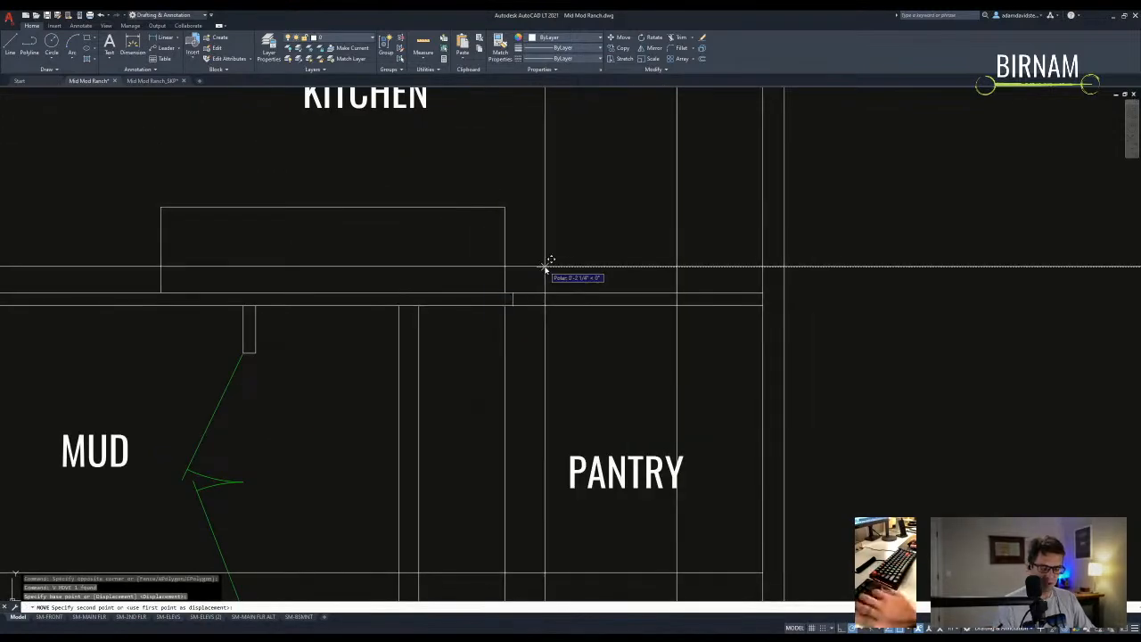
{"action": "type", "text": "3"}
{"action": "scroll", "coordinate": [565, 343], "scroll_direction": "down", "scroll_amount": 2}
{"action": "key", "text": "Escape"}
- Trim the extra pantry wall line and erase the stray vertical line in the pantry
{"action": "type", "text": "tr"}
{"action": "left_click", "coordinate": [545, 335]}
{"action": "left_click", "coordinate": [498, 286]}
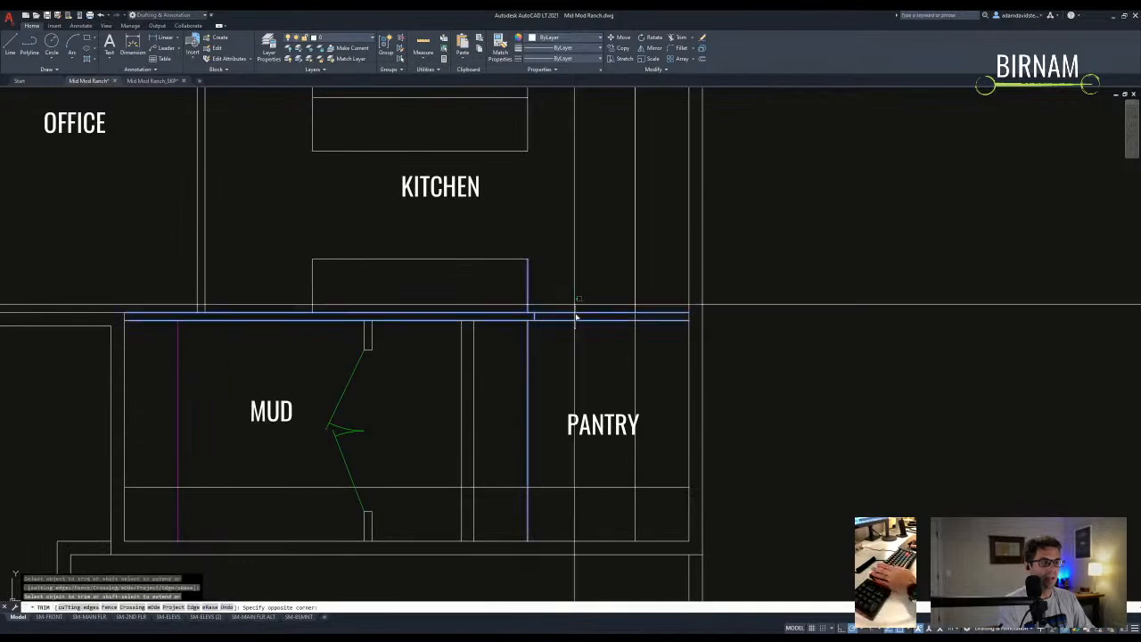
{"action": "left_click", "coordinate": [574, 304]}
{"action": "key", "text": "Escape"}
{"action": "key", "text": "Escape"}
{"action": "left_click", "coordinate": [644, 361]}
{"action": "left_click", "coordinate": [593, 392]}
{"action": "type", "text": "e"}
{"action": "scroll", "coordinate": [612, 306], "scroll_direction": "down", "scroll_amount": 2}
- Fillet the counter lines into two square corners to form the U shape
{"action": "type", "text": "f"}
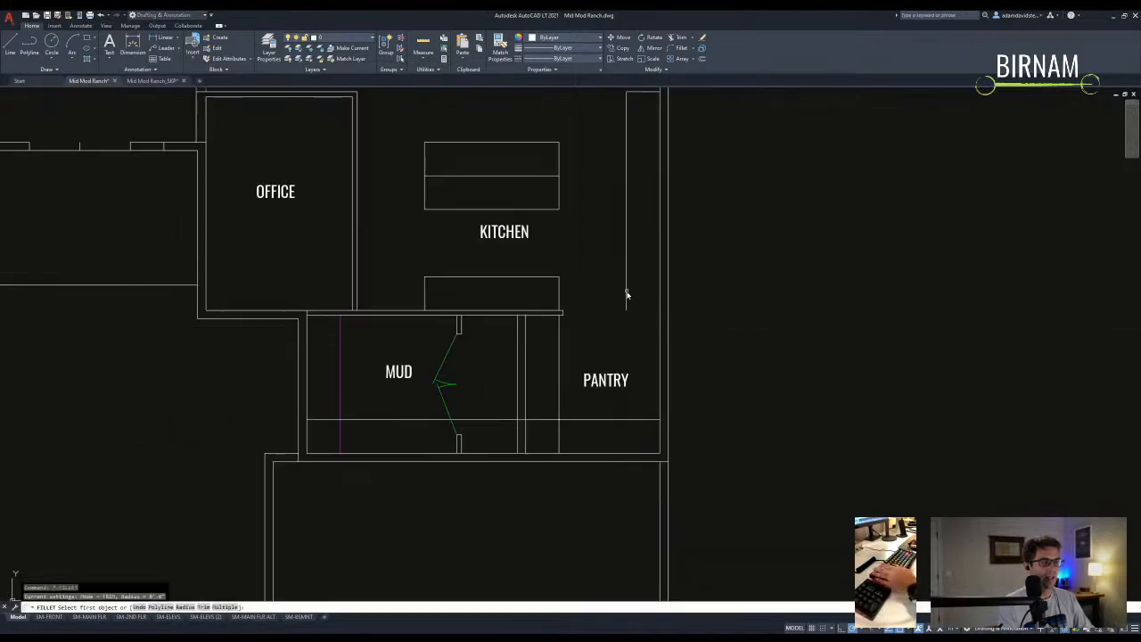
{"action": "left_click", "coordinate": [605, 419]}
{"action": "key", "text": "space"}
{"action": "left_click", "coordinate": [590, 419]}
{"action": "left_click", "coordinate": [559, 391]}
{"action": "key", "text": "Escape"}
{"action": "left_click", "coordinate": [600, 391]}
- Move the PANTRY label slightly down and to the left
{"action": "left_click", "coordinate": [599, 390]}
{"action": "type", "text": "m"}
{"action": "left_click", "coordinate": [606, 329]}
{"action": "left_click", "coordinate": [597, 338]}
{"action": "key", "text": "Escape"}
- Draw a new line at the pantry counter beside the outer wall
{"action": "middle_click_drag", "start_coordinate": [611, 367], "coordinate": [537, 382]}
{"action": "type", "text": "l"}
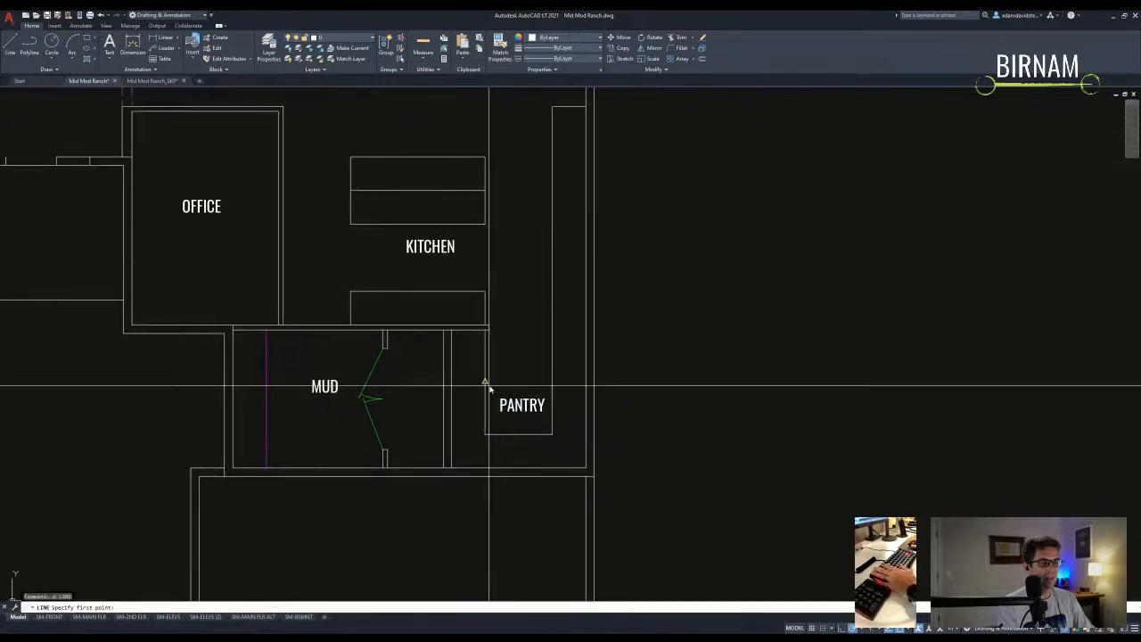
{"action": "left_click", "coordinate": [629, 382]}
{"action": "key", "text": "Escape"}
{"action": "key", "text": "Escape"}
- Trim the outer wall line against the new line and the two wall lines
{"action": "type", "text": "tr"}
{"action": "left_click", "coordinate": [619, 401]}
{"action": "left_click", "coordinate": [583, 374]}
{"action": "key", "text": "Escape"}
{"action": "key", "text": "Escape"}
{"action": "scroll", "coordinate": [583, 428], "scroll_direction": "down", "scroll_amount": 2}
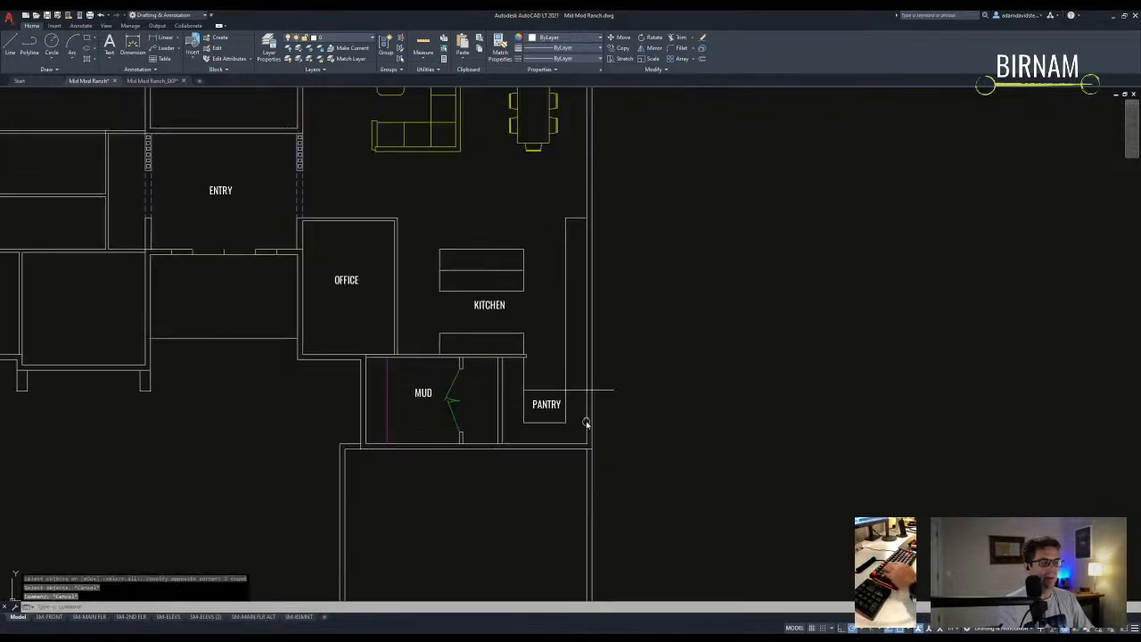
{"action": "scroll", "coordinate": [588, 431], "scroll_direction": "up", "scroll_amount": 6}
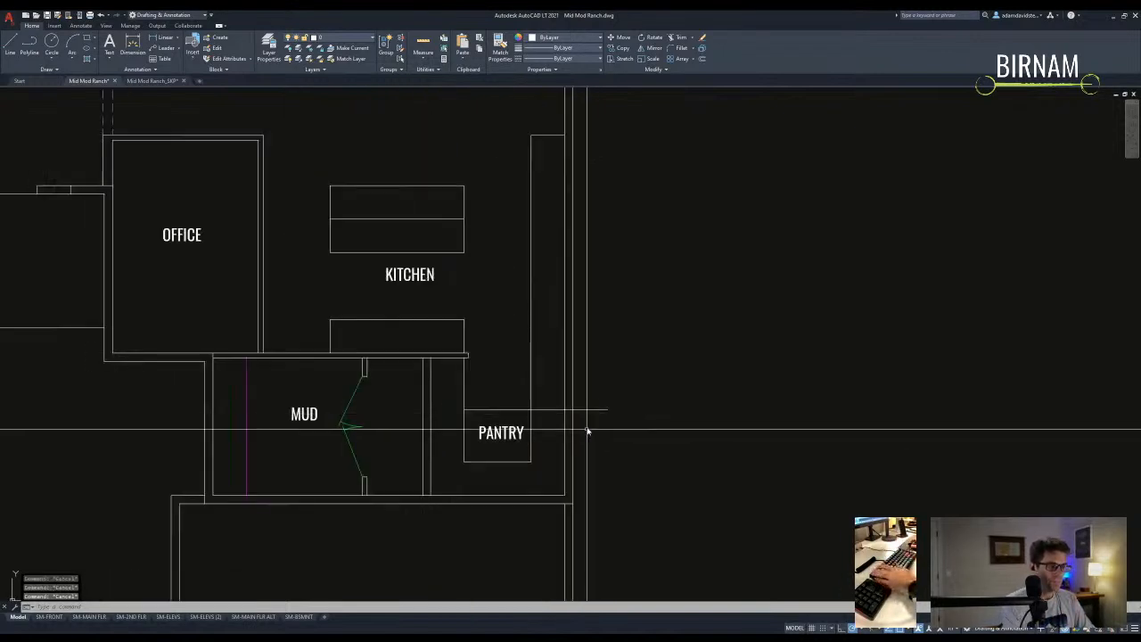
{"action": "type", "text": "tr"}
{"action": "left_click", "coordinate": [593, 419]}
{"action": "left_click", "coordinate": [544, 376]}
{"action": "left_click", "coordinate": [593, 398]}
{"action": "key", "text": "Escape"}
{"action": "key", "text": "Escape"}
- Try copying the short wall segment and drawing from the window midpoint, cancelling both
{"action": "left_click", "coordinate": [538, 416]}
{"action": "left_click", "coordinate": [579, 379]}
{"action": "type", "text": "co"}
{"action": "left_click", "coordinate": [631, 406]}
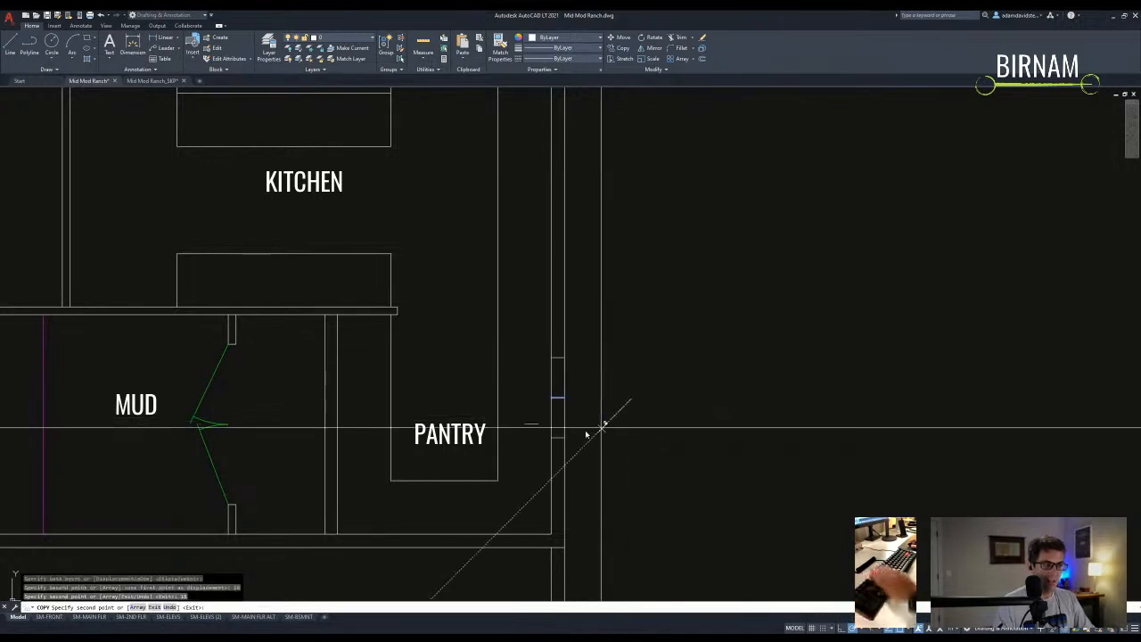
{"action": "key", "text": "Escape"}
{"action": "key", "text": "Escape"}
{"action": "left_click", "coordinate": [542, 416]}
{"action": "type", "text": "l"}
{"action": "left_click", "coordinate": [558, 437]}
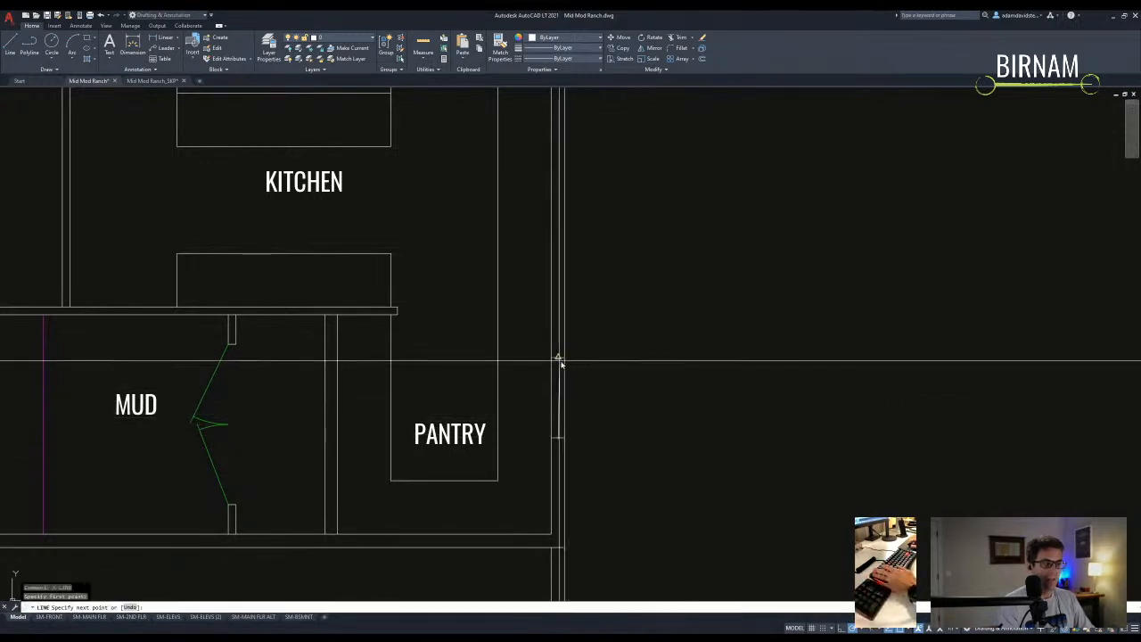
{"action": "key", "text": "Escape"}
{"action": "scroll", "coordinate": [575, 401], "scroll_direction": "down", "scroll_amount": 4}
- Draw a line from the counter's corner across to the counter
{"action": "type", "text": "l"}
{"action": "left_click", "coordinate": [495, 379]}
{"action": "left_click", "coordinate": [592, 378]}
{"action": "key", "text": "Escape"}
- Copy the window segment on the east exterior wall to mark an opening
{"action": "left_click", "coordinate": [561, 496]}
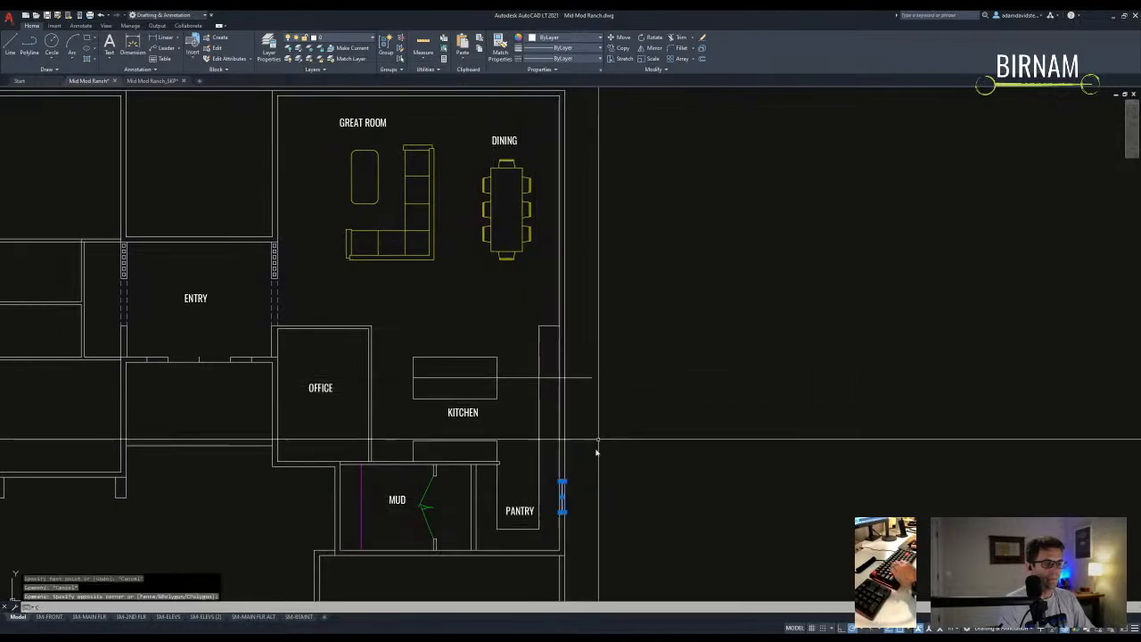
{"action": "type", "text": "co"}
{"action": "left_click", "coordinate": [563, 482]}
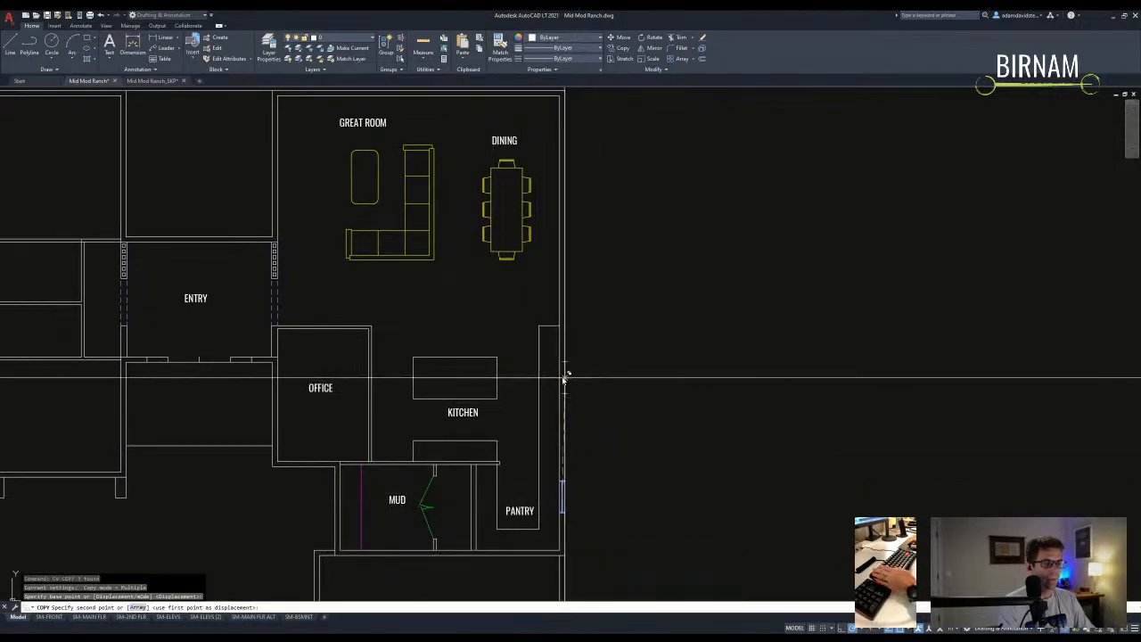
{"action": "key", "text": "Escape"}
{"action": "scroll", "coordinate": [562, 382], "scroll_direction": "up", "scroll_amount": 4}
- Stretch the outer wall segment in two passes to adjust the window
{"action": "type", "text": "st"}
{"action": "left_click", "coordinate": [572, 385]}
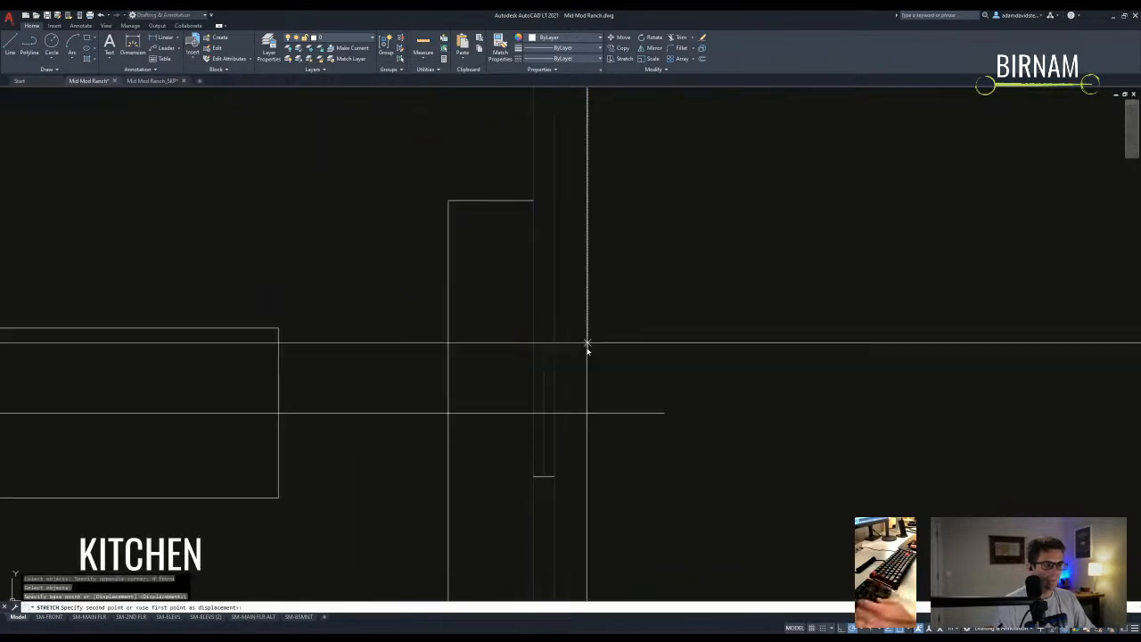
{"action": "left_click", "coordinate": [587, 339]}
{"action": "scroll", "coordinate": [583, 382], "scroll_direction": "down", "scroll_amount": 3}
{"action": "type", "text": "st"}
{"action": "left_click", "coordinate": [581, 385]}
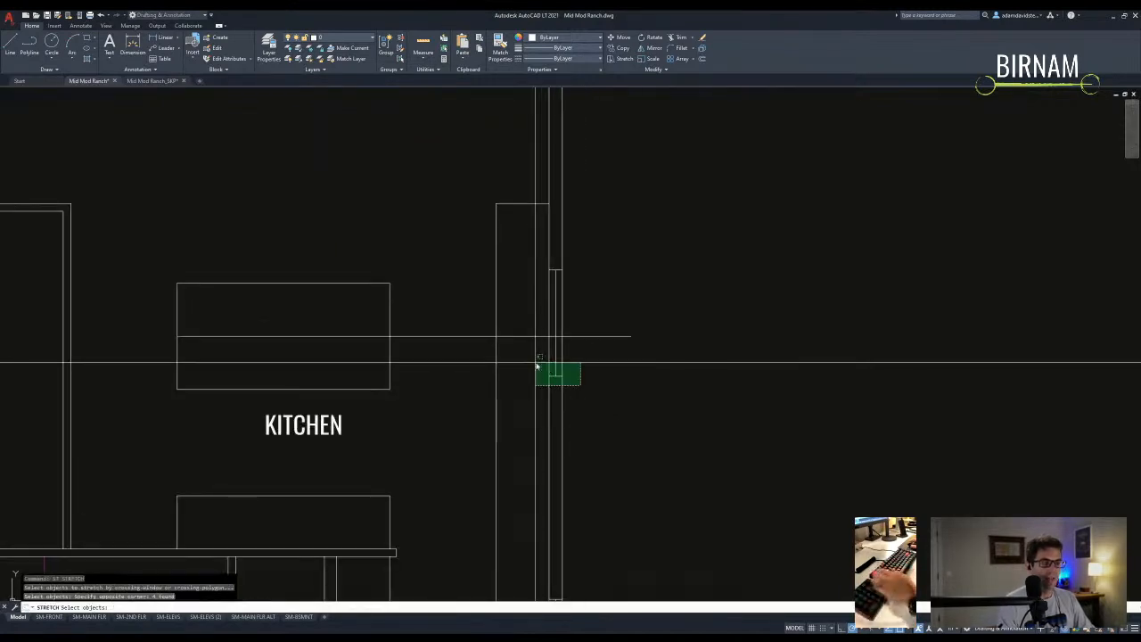
{"action": "left_click", "coordinate": [578, 398]}
- Delete the leftover horizontal line and pan to the upper part of the plan
{"action": "left_click", "coordinate": [593, 336]}
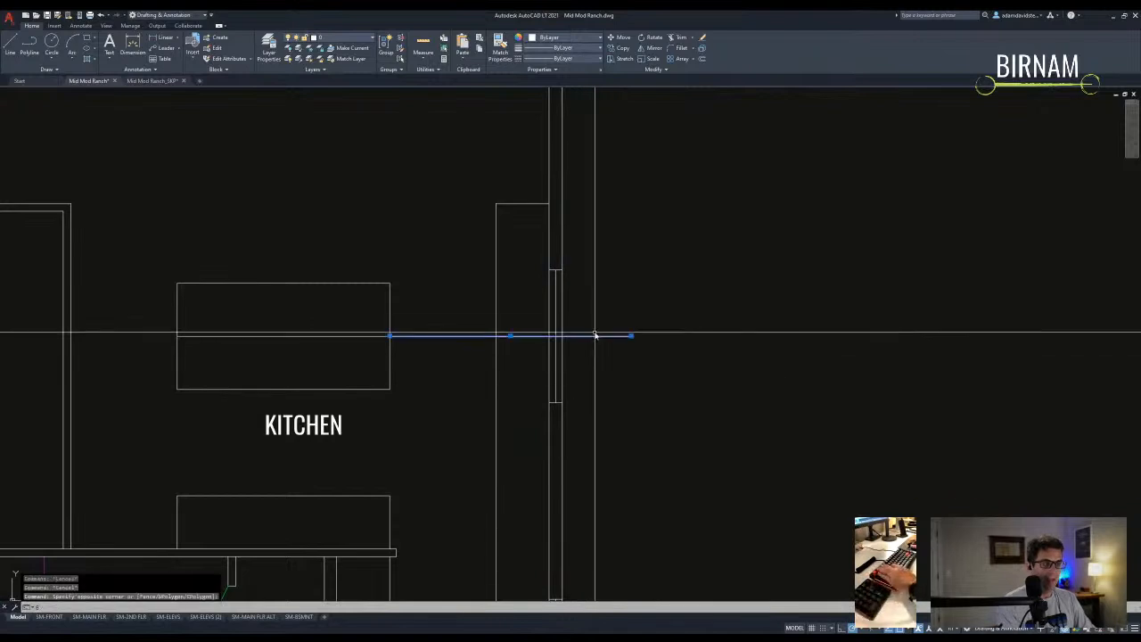
{"action": "key", "text": "Delete"}
{"action": "scroll", "coordinate": [596, 422], "scroll_direction": "down", "scroll_amount": 5}
{"action": "scroll", "coordinate": [561, 385], "scroll_direction": "up", "scroll_amount": 4}
{"action": "key", "text": "Escape"}
{"action": "key", "text": "Escape"}
{"action": "middle_click_drag", "start_coordinate": [499, 397], "coordinate": [474, 398]}
{"action": "mouse_move", "coordinate": [605, 286]}
{"action": "middle_mouse_down"}
{"action": "mouse_move", "coordinate": [591, 382]}
{"action": "mouse_move", "coordinate": [556, 369]}
{"action": "mouse_move", "coordinate": [582, 407]}
{"action": "middle_mouse_up"}
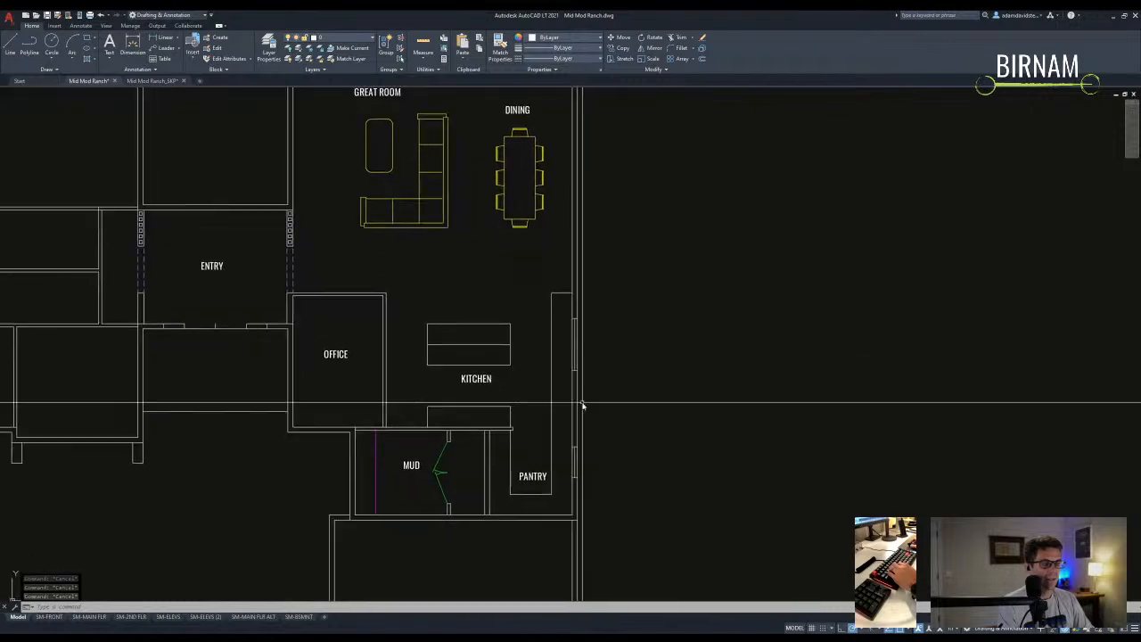
{"action": "scroll", "coordinate": [571, 421], "scroll_direction": "up", "scroll_amount": 2}
{"action": "scroll", "coordinate": [553, 423], "scroll_direction": "down", "scroll_amount": 2}
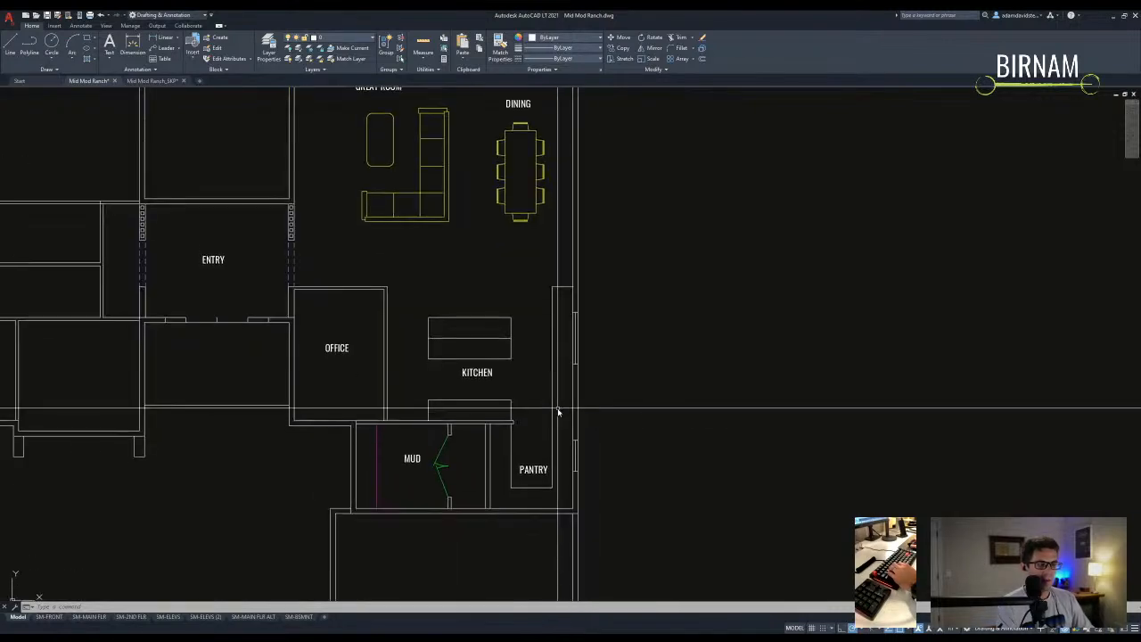
{"action": "scroll", "coordinate": [512, 437], "scroll_direction": "up", "scroll_amount": 2}
{"action": "middle_click_drag", "start_coordinate": [501, 433], "coordinate": [504, 408]}
{"action": "scroll", "coordinate": [535, 428], "scroll_direction": "down", "scroll_amount": 2}
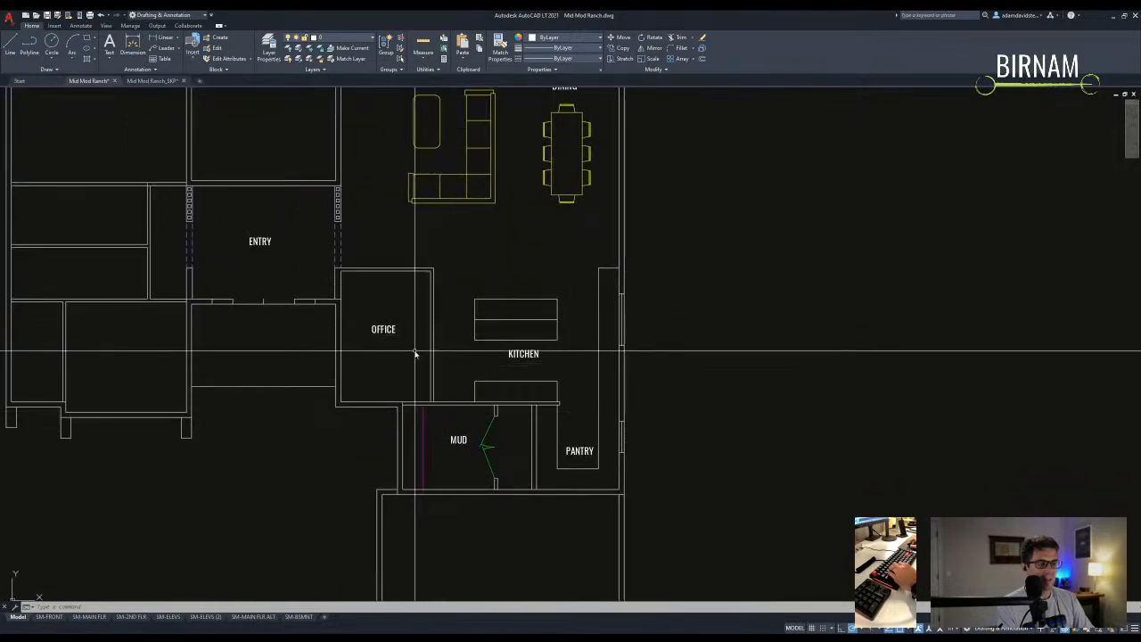
{"action": "type", "text": "di"}
{"action": "key", "text": "space"}
{"action": "left_click", "coordinate": [341, 401]}
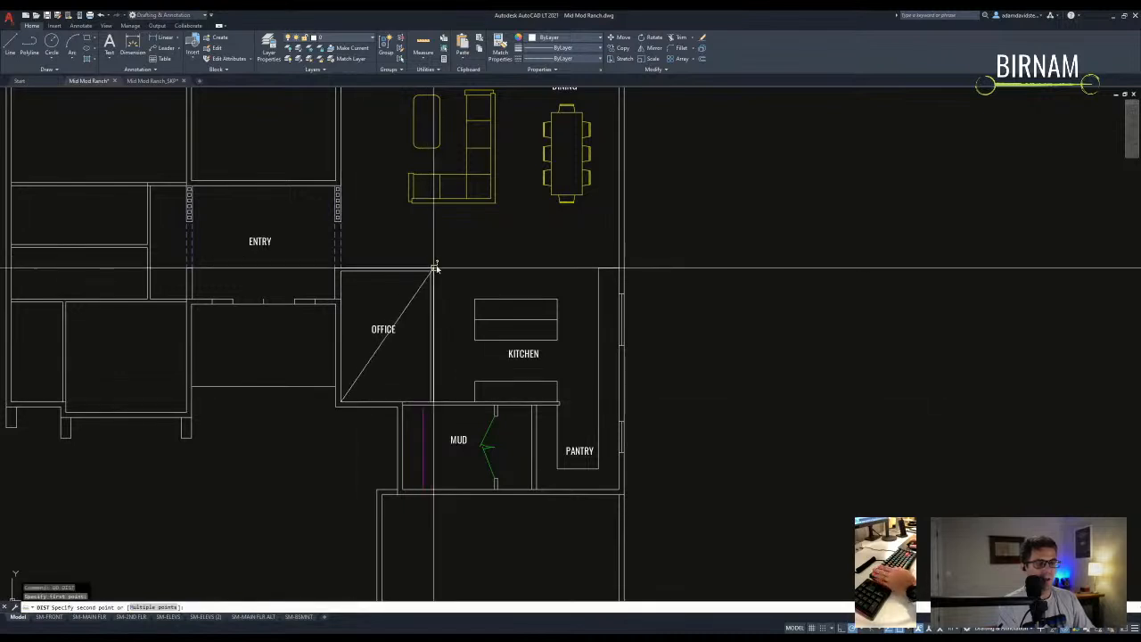
{"action": "left_click", "coordinate": [430, 270]}
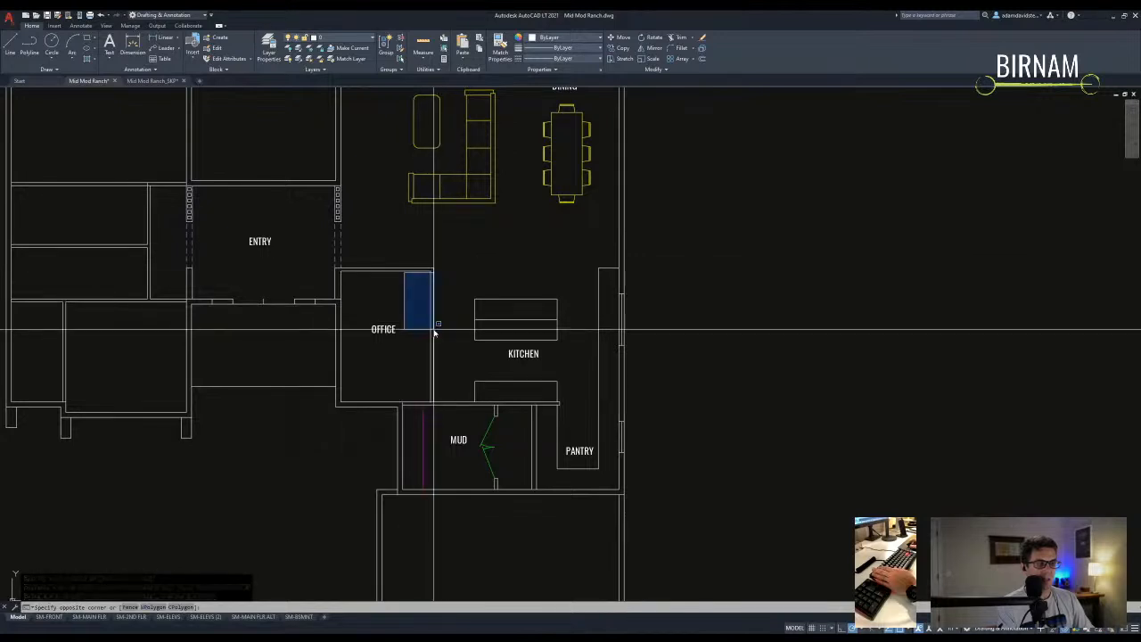
- Offset the office's upper wall 30 inches into the office
{"action": "key", "text": "Escape"}
{"action": "type", "text": "o"}
{"action": "key", "text": "space"}
{"action": "key", "text": "Return"}
{"action": "left_click", "coordinate": [434, 330]}
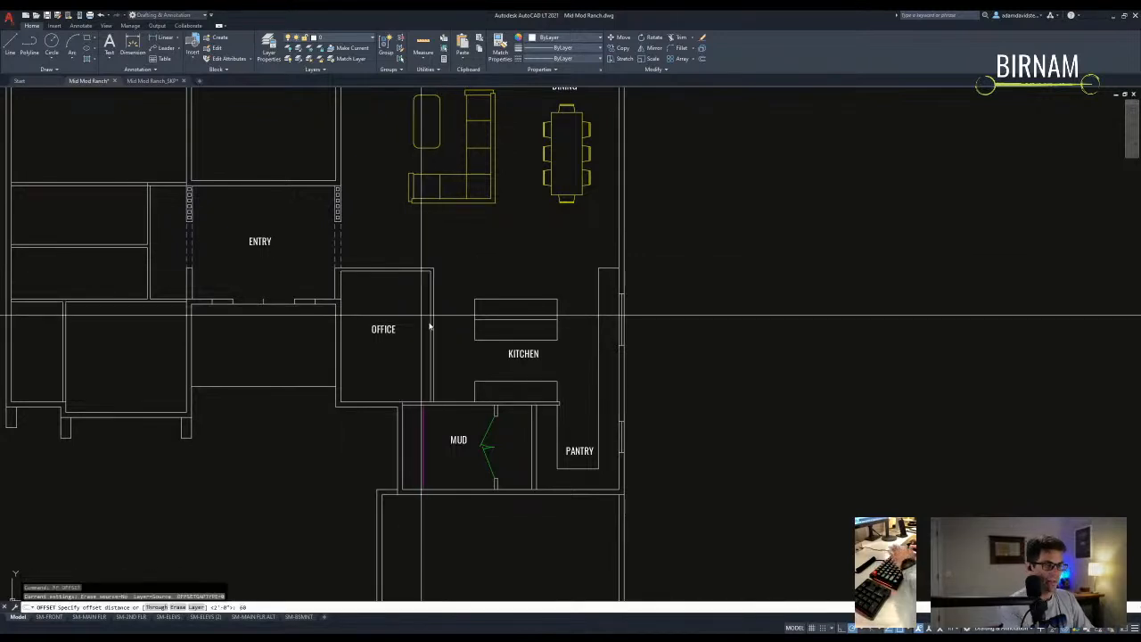
{"action": "left_click", "coordinate": [428, 331]}
{"action": "key", "text": "Escape"}
{"action": "key", "text": "Escape"}
{"action": "scroll", "coordinate": [432, 330], "scroll_direction": "up", "scroll_amount": 2}
{"action": "type", "text": "o"}
{"action": "key", "text": "space"}
{"action": "type", "text": "30"}
{"action": "left_click", "coordinate": [425, 347]}
{"action": "key", "text": "Escape"}
- Start a text box in the office, then cancel it
{"action": "type", "text": "t"}
{"action": "key", "text": "space"}
{"action": "left_click", "coordinate": [446, 360]}
{"action": "key", "text": "Escape"}
{"action": "key", "text": "Escape"}
{"action": "scroll", "coordinate": [434, 224], "scroll_direction": "up", "scroll_amount": 4}
{"action": "scroll", "coordinate": [434, 224], "scroll_direction": "down", "scroll_amount": 2}
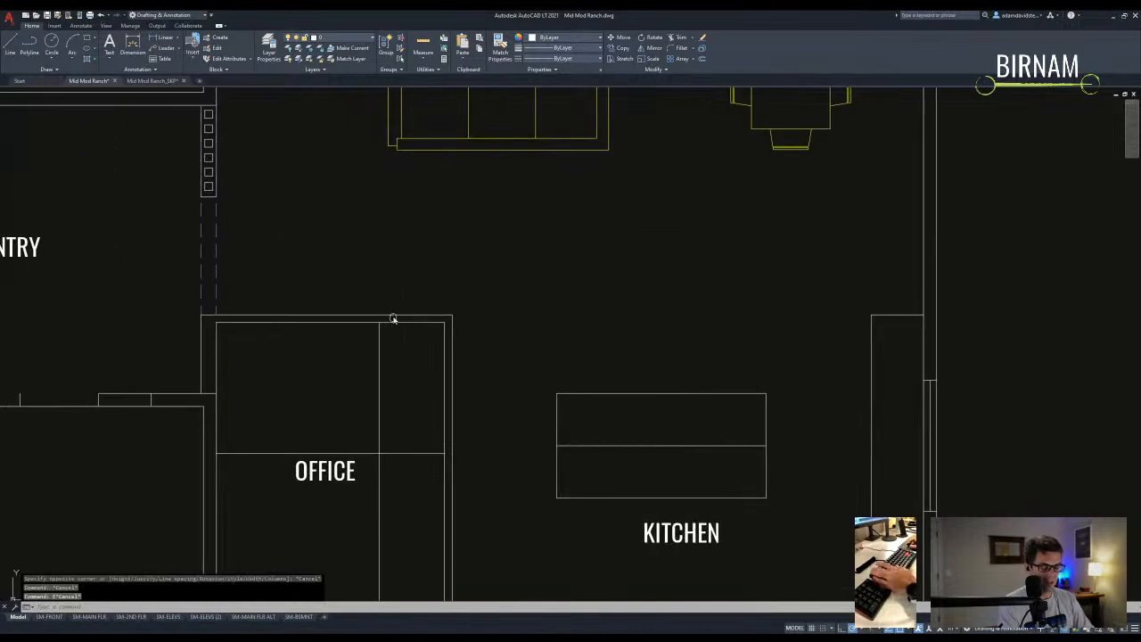
- Offset a second office line and fillet it with the closet line to form the corner
{"action": "type", "text": "o"}
{"action": "key", "text": "space"}
{"action": "key", "text": "space"}
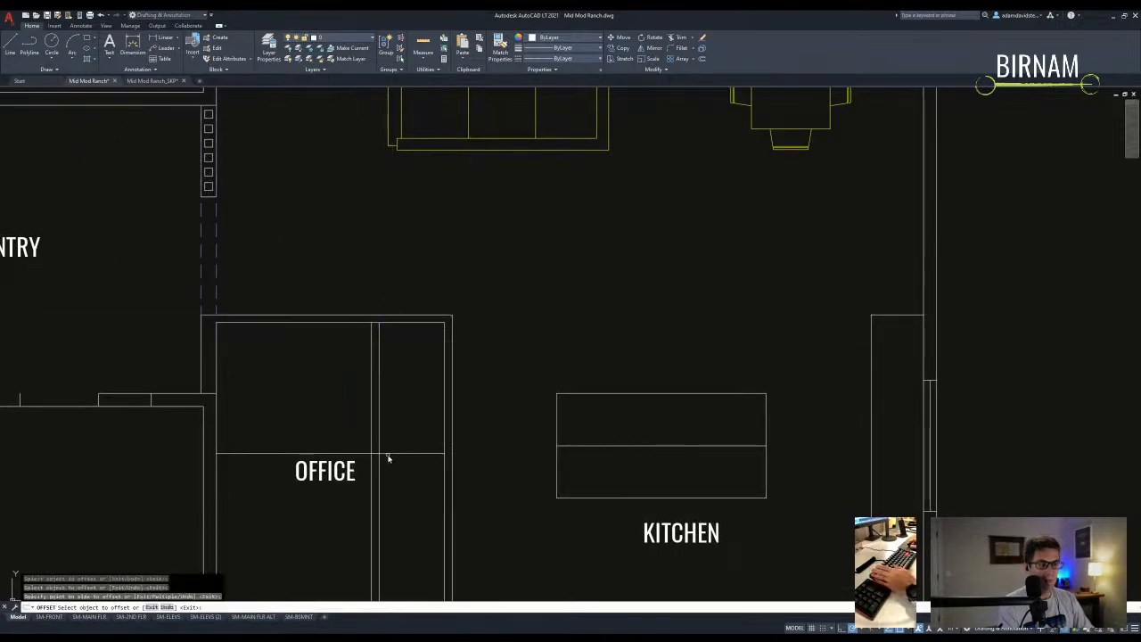
{"action": "left_click", "coordinate": [388, 455]}
{"action": "left_click", "coordinate": [385, 458]}
{"action": "key", "text": "Escape"}
{"action": "type", "text": "f"}
{"action": "key", "text": "space"}
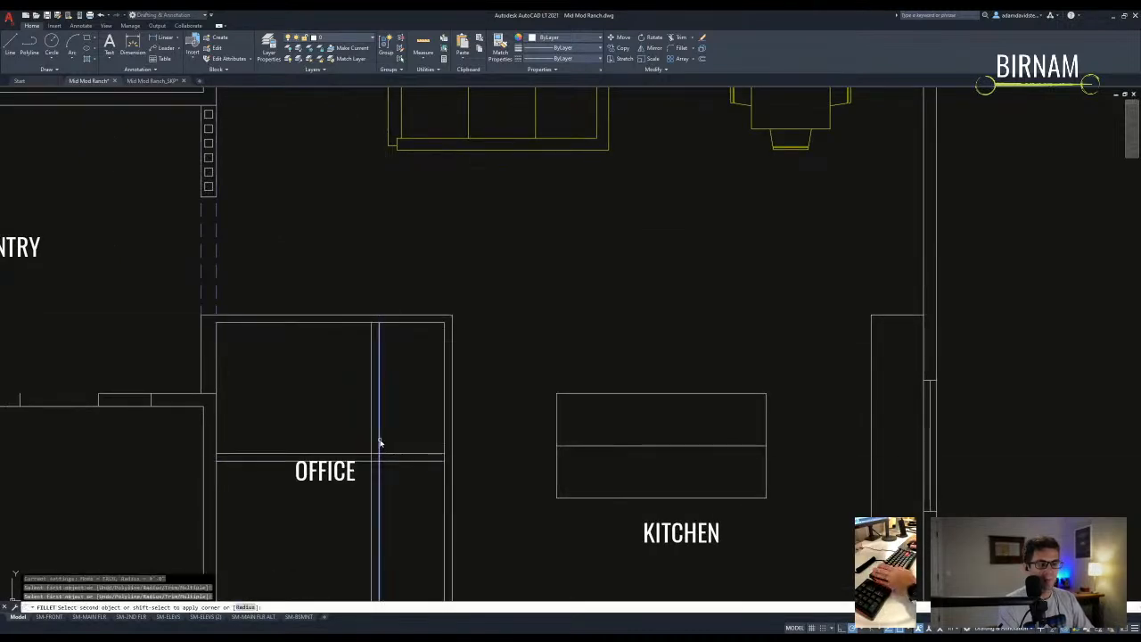
{"action": "left_click", "coordinate": [381, 460]}
{"action": "left_click", "coordinate": [377, 449]}
{"action": "key", "text": "Escape"}
- Select the office wall corner as trim edges, then cancel the trim
{"action": "type", "text": "tr"}
{"action": "key", "text": "space"}
{"action": "left_click_drag", "start_coordinate": [395, 475], "coordinate": [361, 418]}
{"action": "scroll", "coordinate": [384, 313], "scroll_direction": "up", "scroll_amount": 5}
{"action": "scroll", "coordinate": [425, 308], "scroll_direction": "down", "scroll_amount": 3}
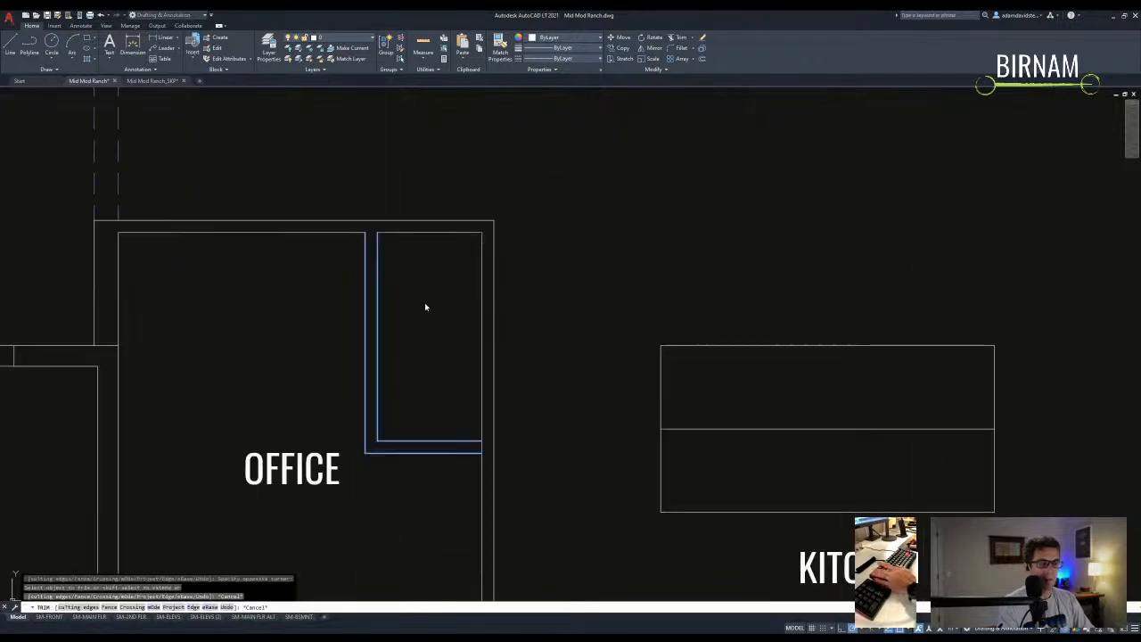
{"action": "scroll", "coordinate": [517, 484], "scroll_direction": "up", "scroll_amount": 5}
{"action": "key", "text": "Escape"}
{"action": "scroll", "coordinate": [504, 463], "scroll_direction": "down", "scroll_amount": 3}
- Extend the closet wall lines to the east wall line
{"action": "type", "text": "ex"}
{"action": "key", "text": "space"}
{"action": "left_click", "coordinate": [472, 331]}
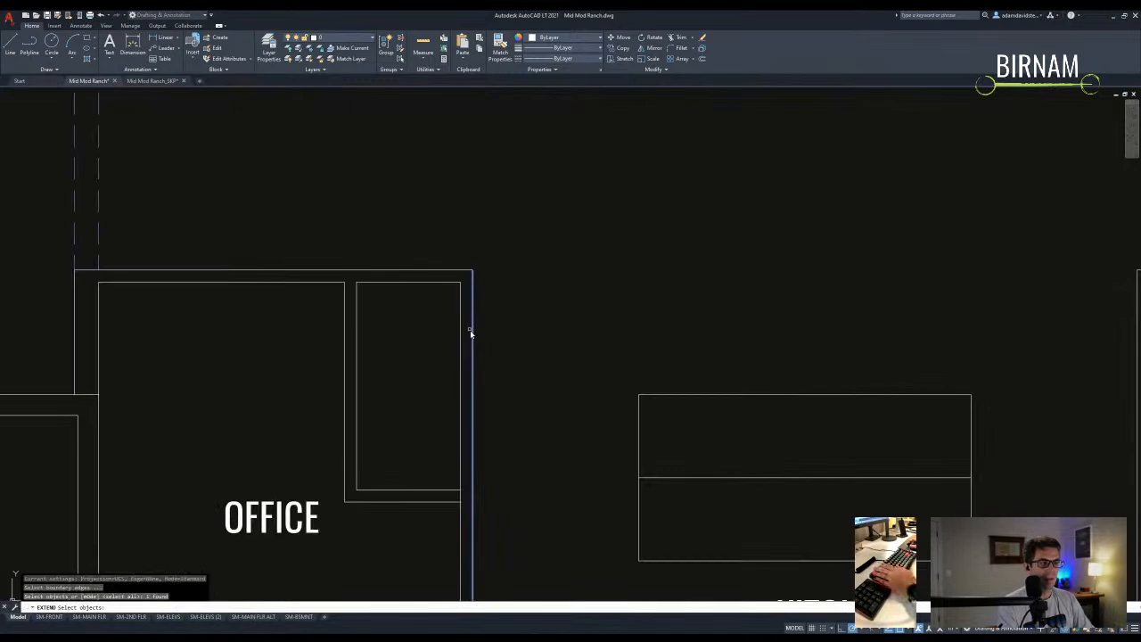
{"action": "middle_click_drag", "start_coordinate": [448, 501], "coordinate": [449, 446]}
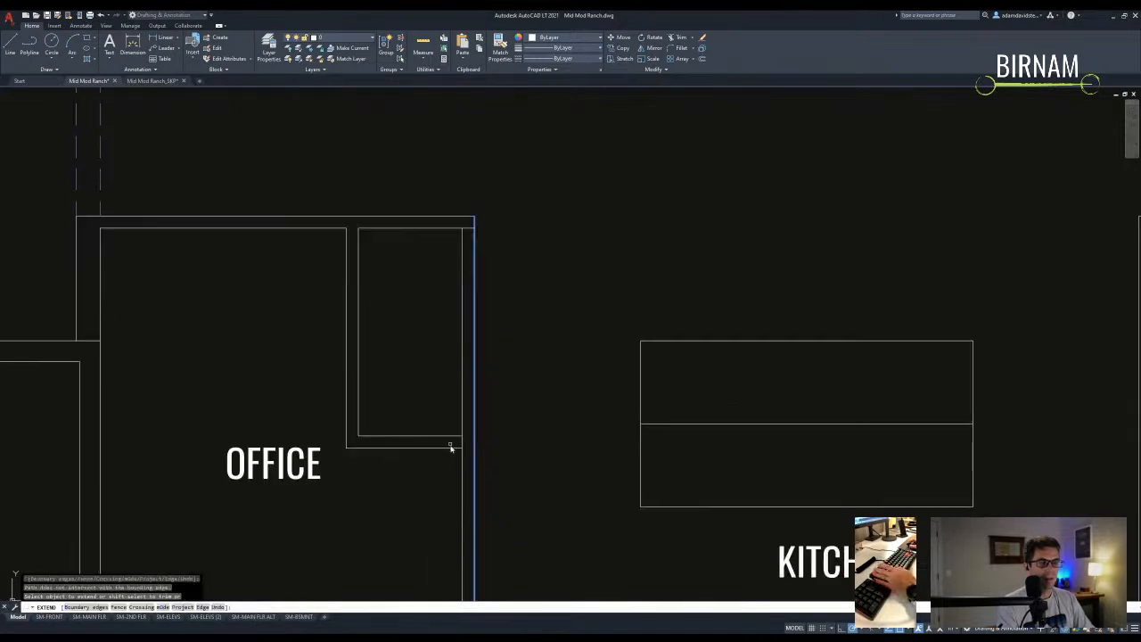
{"action": "key", "text": "Escape"}
{"action": "scroll", "coordinate": [461, 436], "scroll_direction": "up", "scroll_amount": 2}
- Select two closet wall lines as trim edges, then cancel the trim
{"action": "type", "text": "tr"}
{"action": "key", "text": "space"}
{"action": "left_click_drag", "start_coordinate": [464, 438], "coordinate": [457, 482]}
{"action": "scroll", "coordinate": [411, 355], "scroll_direction": "down", "scroll_amount": 3}
{"action": "key", "text": "Escape"}
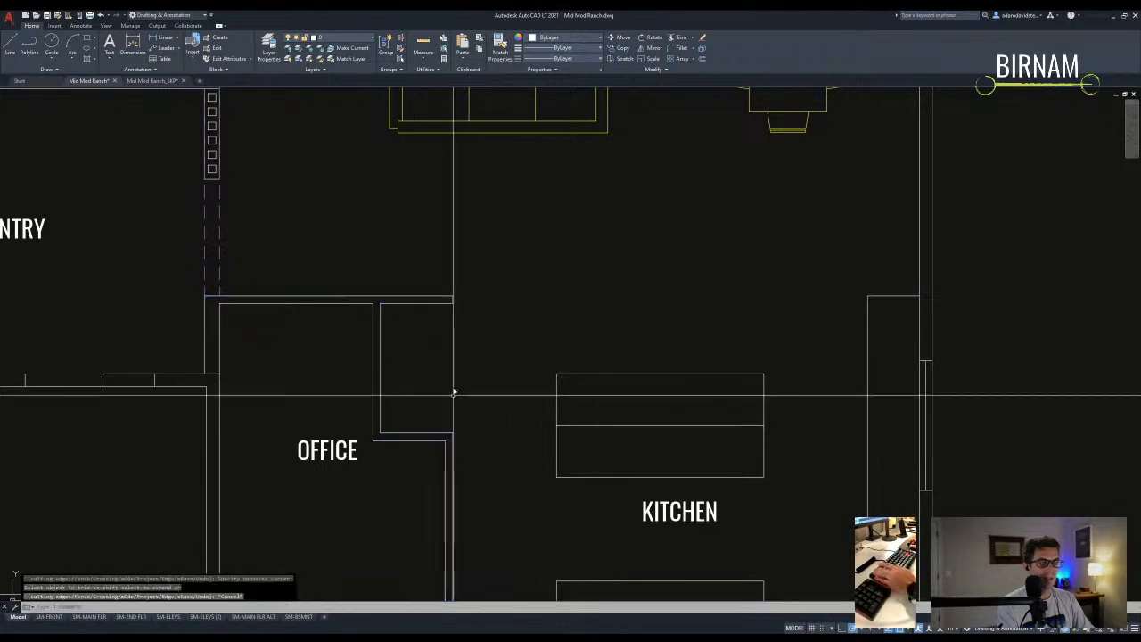
{"action": "scroll", "coordinate": [452, 392], "scroll_direction": "down", "scroll_amount": 3}
{"action": "scroll", "coordinate": [415, 406], "scroll_direction": "up", "scroll_amount": 3}
- Try moving an office wall segment and measuring a distance, cancel both, and view the whole plan
{"action": "mouse_move", "coordinate": [424, 419]}
{"action": "left_mouse_down"}
{"action": "mouse_move", "coordinate": [409, 408]}
{"action": "mouse_move", "coordinate": [416, 425]}
{"action": "left_mouse_up"}
{"action": "type", "text": "m"}
{"action": "key", "text": "space"}
{"action": "key", "text": "Escape"}
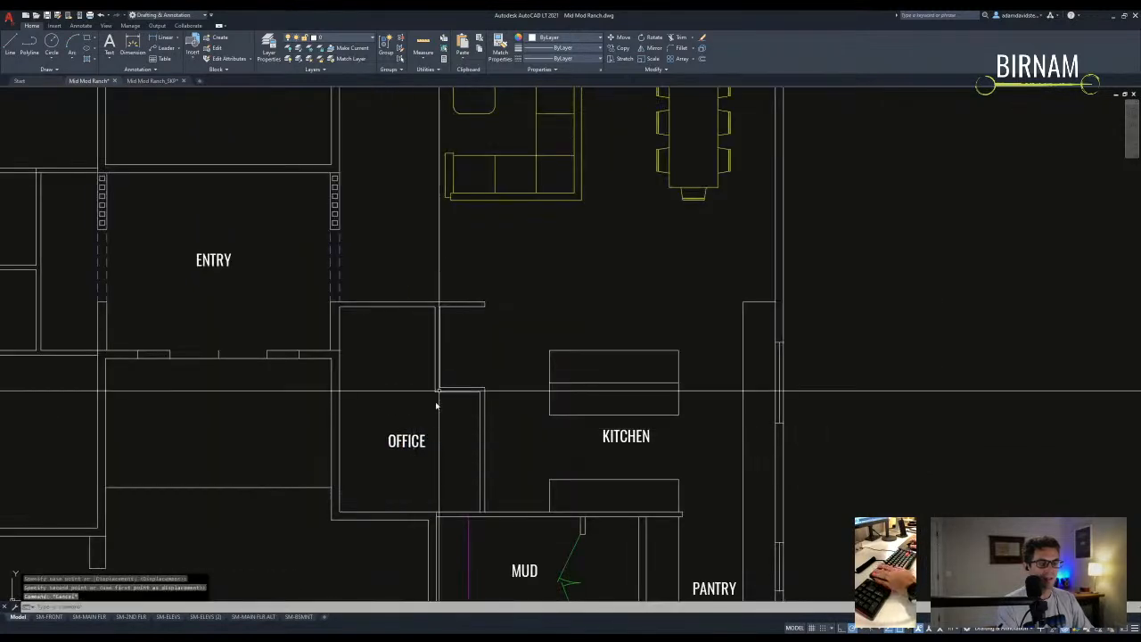
{"action": "scroll", "coordinate": [436, 405], "scroll_direction": "down", "scroll_amount": 5}
{"action": "scroll", "coordinate": [454, 433], "scroll_direction": "up", "scroll_amount": 3}
{"action": "type", "text": "di"}
{"action": "key", "text": "space"}
{"action": "key", "text": "Escape"}
{"action": "middle_click_drag", "start_coordinate": [502, 293], "coordinate": [473, 342]}
{"action": "scroll", "coordinate": [474, 343], "scroll_direction": "down", "scroll_amount": 6}
- Select the refrigerator block in the furniture library with the COPY command
{"action": "scroll", "coordinate": [441, 458], "scroll_direction": "up", "scroll_amount": 6}
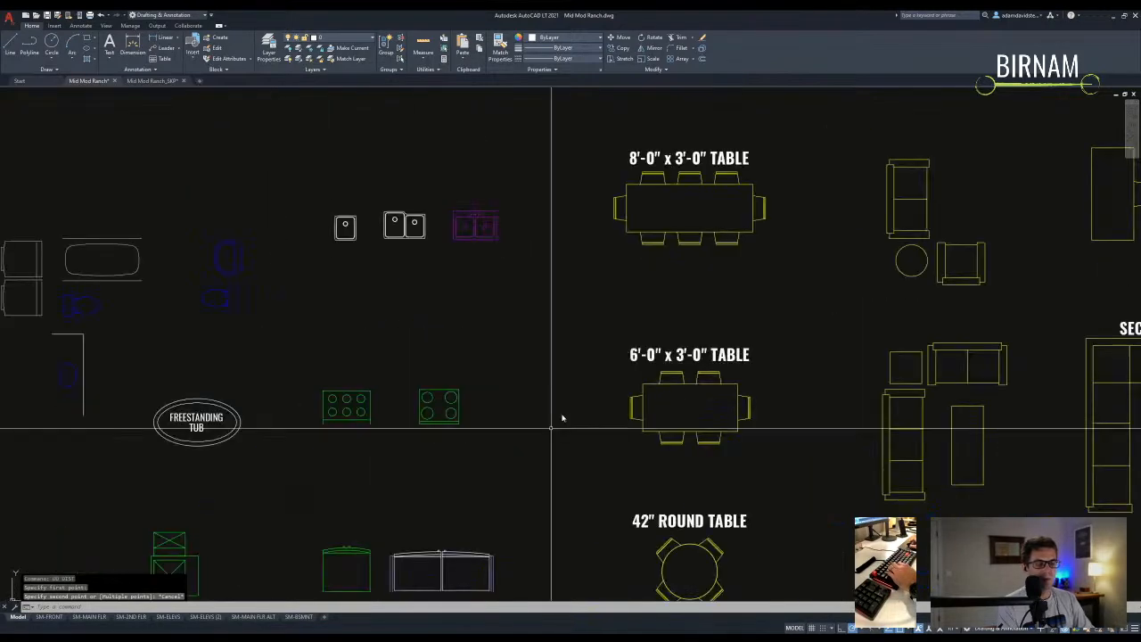
{"action": "scroll", "coordinate": [545, 468], "scroll_direction": "up", "scroll_amount": 2}
{"action": "left_click", "coordinate": [526, 471]}
{"action": "left_click", "coordinate": [313, 357]}
{"action": "type", "text": "co"}
{"action": "key", "text": "space"}
{"action": "left_click", "coordinate": [398, 470]}
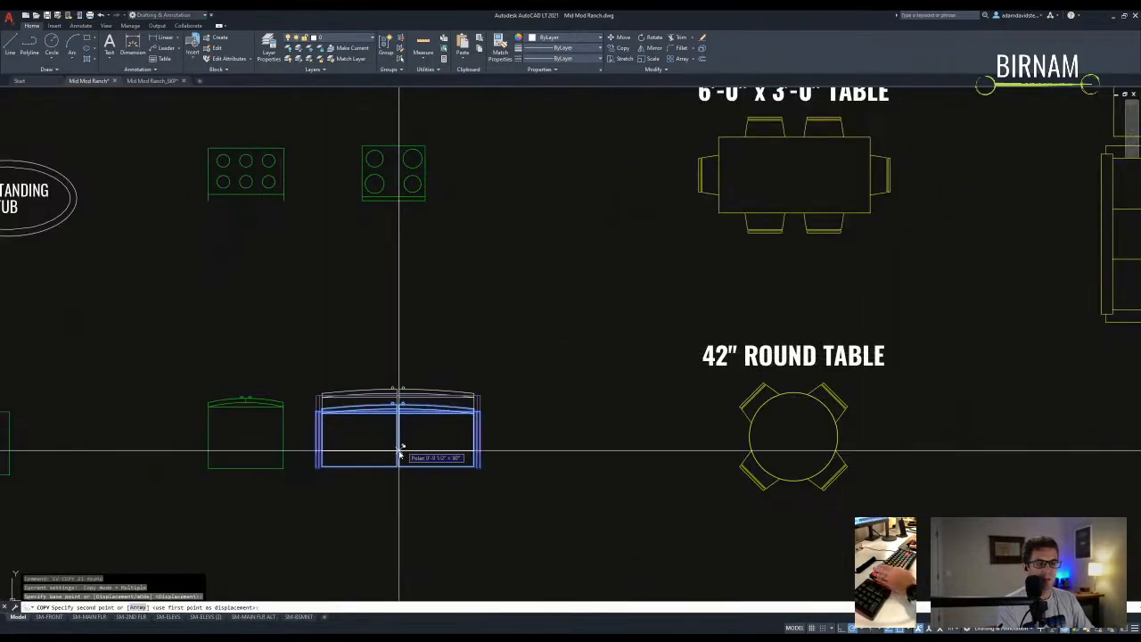
- Place the refrigerator copy in the empty area east of the kitchen
{"action": "scroll", "coordinate": [399, 453], "scroll_direction": "down", "scroll_amount": 5}
{"action": "scroll", "coordinate": [491, 464], "scroll_direction": "up", "scroll_amount": 6}
{"action": "scroll", "coordinate": [446, 234], "scroll_direction": "down", "scroll_amount": 5}
{"action": "scroll", "coordinate": [484, 339], "scroll_direction": "up", "scroll_amount": 8}
{"action": "middle_click_drag", "start_coordinate": [443, 330], "coordinate": [285, 304]}
{"action": "left_click", "coordinate": [739, 382]}
{"action": "key", "text": "Escape"}
- Rotate the copied refrigerator 90° to a vertical orientation
{"action": "type", "text": "ro"}
{"action": "key", "text": "space"}
{"action": "left_click", "coordinate": [736, 356]}
{"action": "key", "text": "space"}
{"action": "left_click", "coordinate": [766, 307]}
{"action": "left_click", "coordinate": [754, 339]}
- Start moving the refrigerator toward the office wall corner, then cancel the move
{"action": "left_click_drag", "start_coordinate": [636, 344], "coordinate": [736, 222]}
{"action": "type", "text": "m"}
{"action": "key", "text": "space"}
{"action": "left_click", "coordinate": [673, 257]}
{"action": "middle_click_drag", "start_coordinate": [310, 235], "coordinate": [408, 282]}
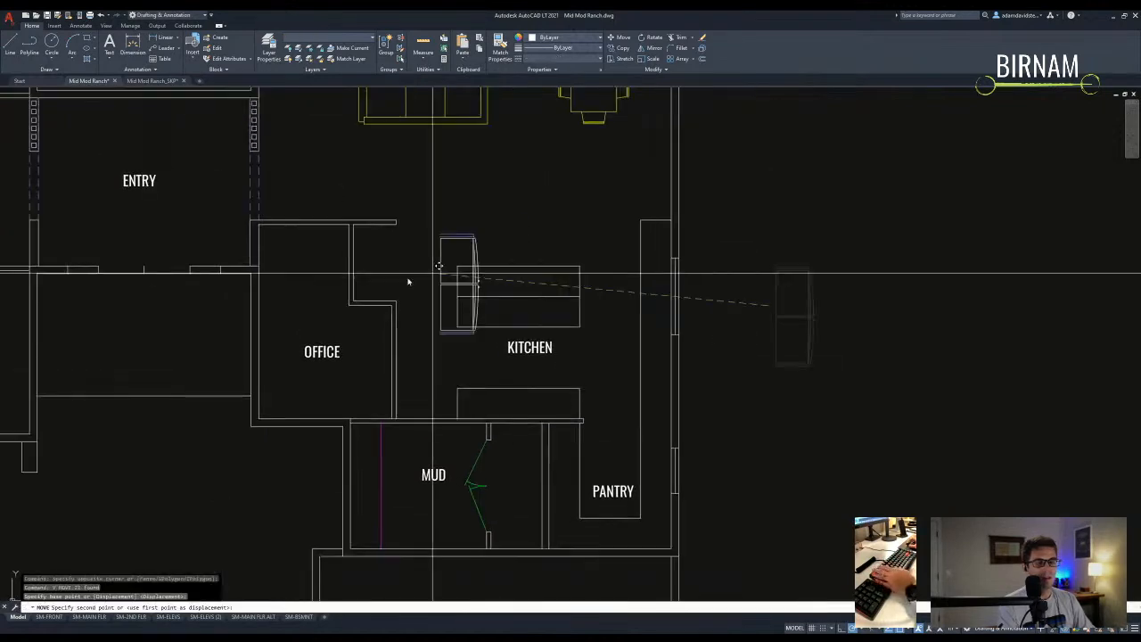
{"action": "scroll", "coordinate": [361, 259], "scroll_direction": "up", "scroll_amount": 4}
{"action": "middle_click_drag", "start_coordinate": [331, 251], "coordinate": [328, 292]}
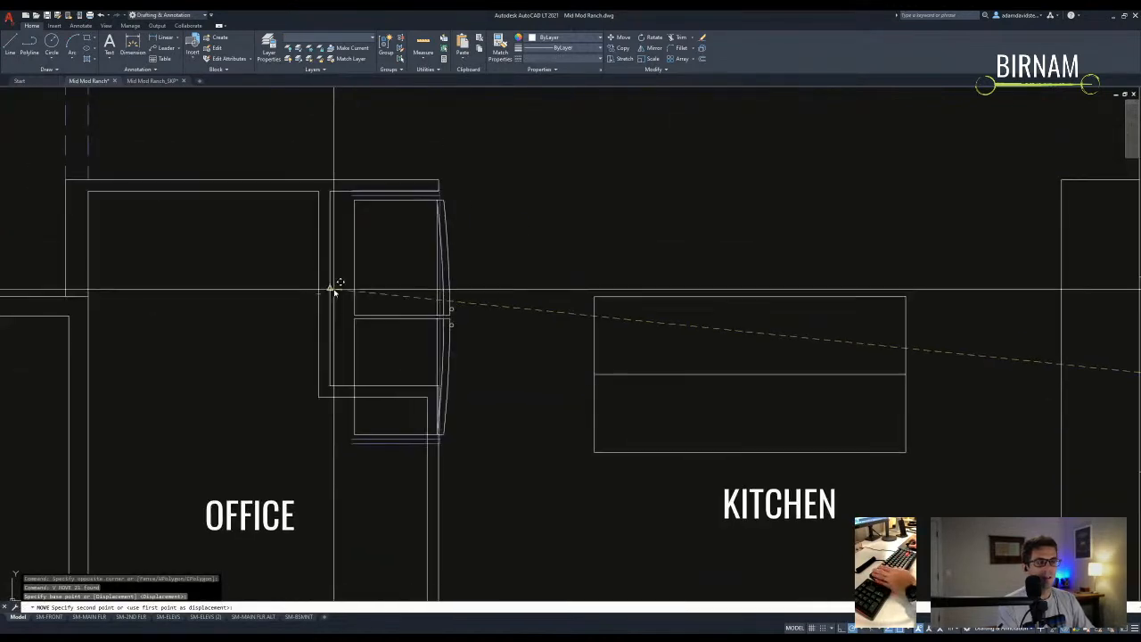
{"action": "scroll", "coordinate": [332, 288], "scroll_direction": "down", "scroll_amount": 2}
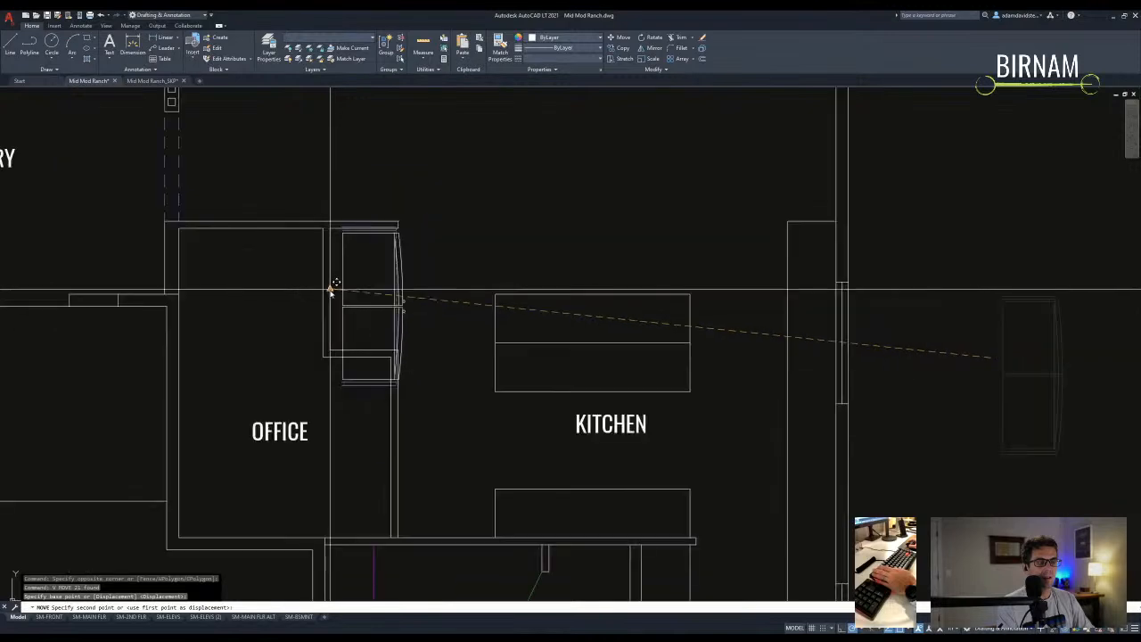
{"action": "scroll", "coordinate": [387, 305], "scroll_direction": "down", "scroll_amount": 2}
{"action": "key", "text": "Escape"}
- Stretch the office walls with a crossing window and set the stretch base point
{"action": "type", "text": "s"}
{"action": "key", "text": "space"}
{"action": "left_click", "coordinate": [359, 348]}
{"action": "left_click", "coordinate": [343, 241]}
{"action": "key", "text": "space"}
{"action": "left_click", "coordinate": [348, 233]}
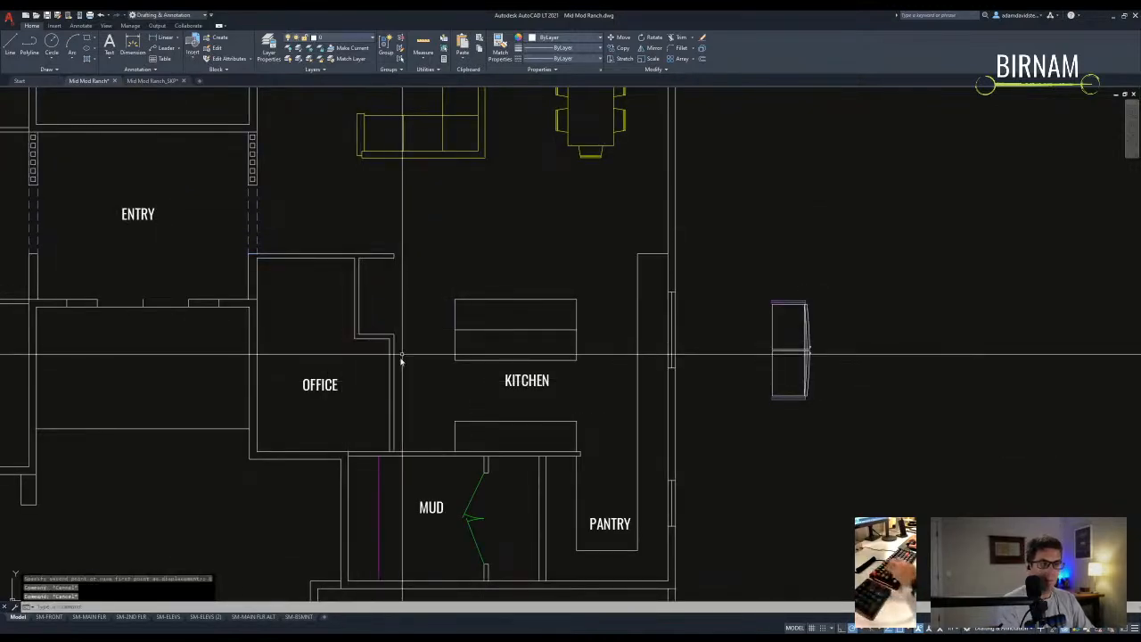
- Move the refrigerator to the corner of the office's east wall, facing the kitchen
{"action": "key", "text": "Escape"}
{"action": "left_click", "coordinate": [736, 433]}
{"action": "left_click", "coordinate": [815, 288]}
{"action": "type", "text": "m"}
{"action": "key", "text": "space"}
{"action": "left_click", "coordinate": [772, 302]}
{"action": "scroll", "coordinate": [357, 254], "scroll_direction": "up", "scroll_amount": 4}
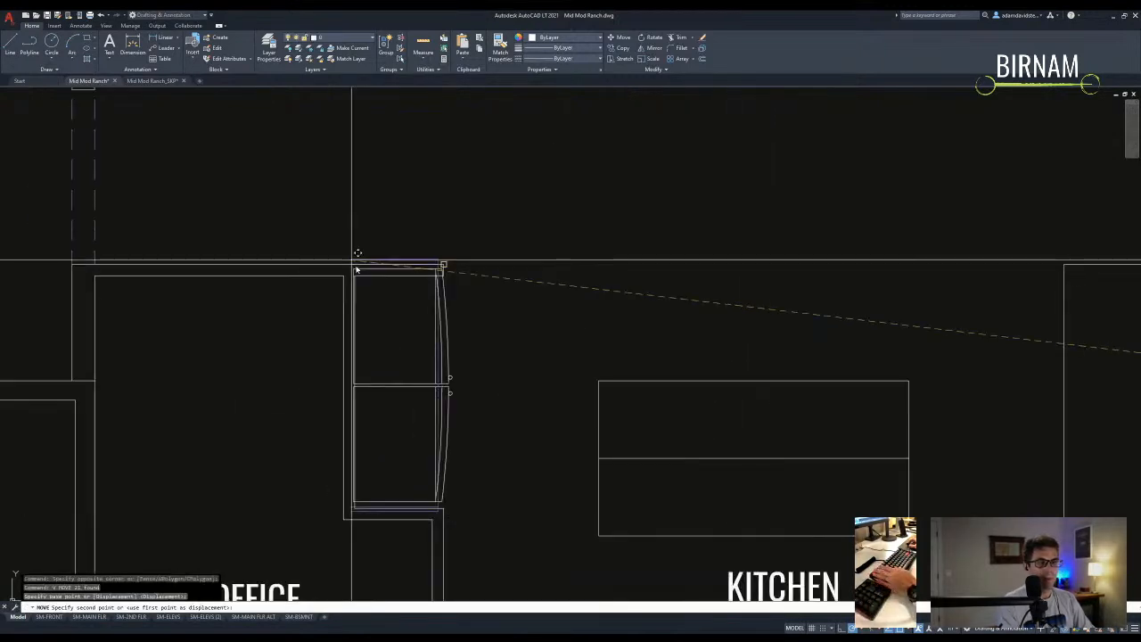
{"action": "left_click", "coordinate": [356, 274]}
{"action": "scroll", "coordinate": [443, 517], "scroll_direction": "up", "scroll_amount": 5}
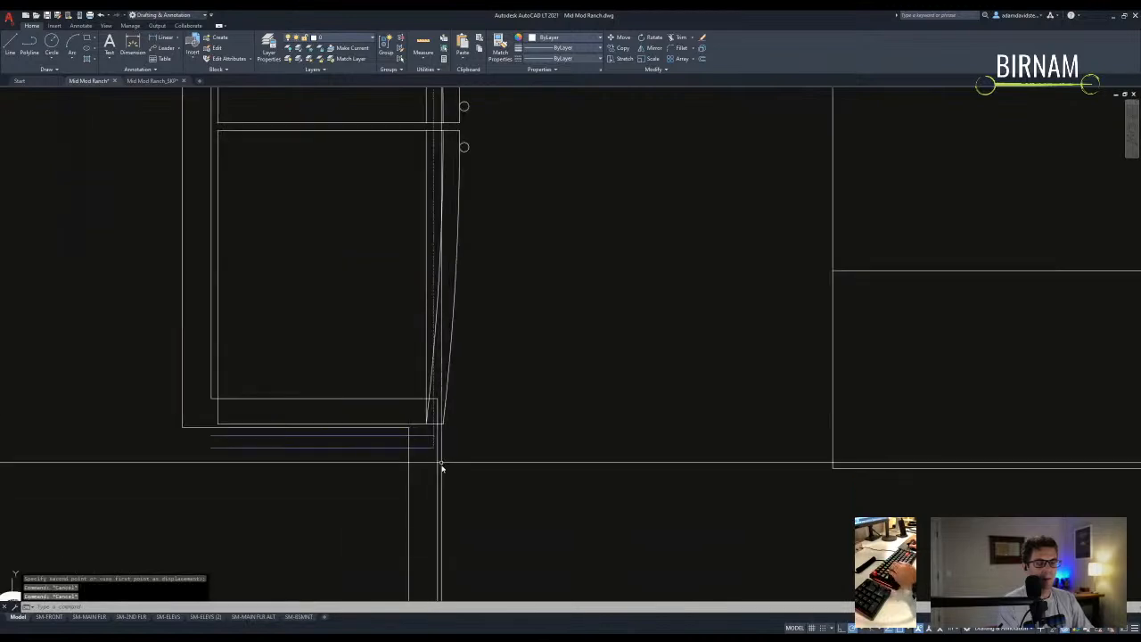
- Try stretching the wall line below the refrigerator, then cancel the stretch
{"action": "type", "text": "s"}
{"action": "key", "text": "space"}
{"action": "scroll", "coordinate": [460, 410], "scroll_direction": "down", "scroll_amount": 2}
{"action": "left_click", "coordinate": [241, 392]}
{"action": "key", "text": "space"}
{"action": "left_click", "coordinate": [219, 389]}
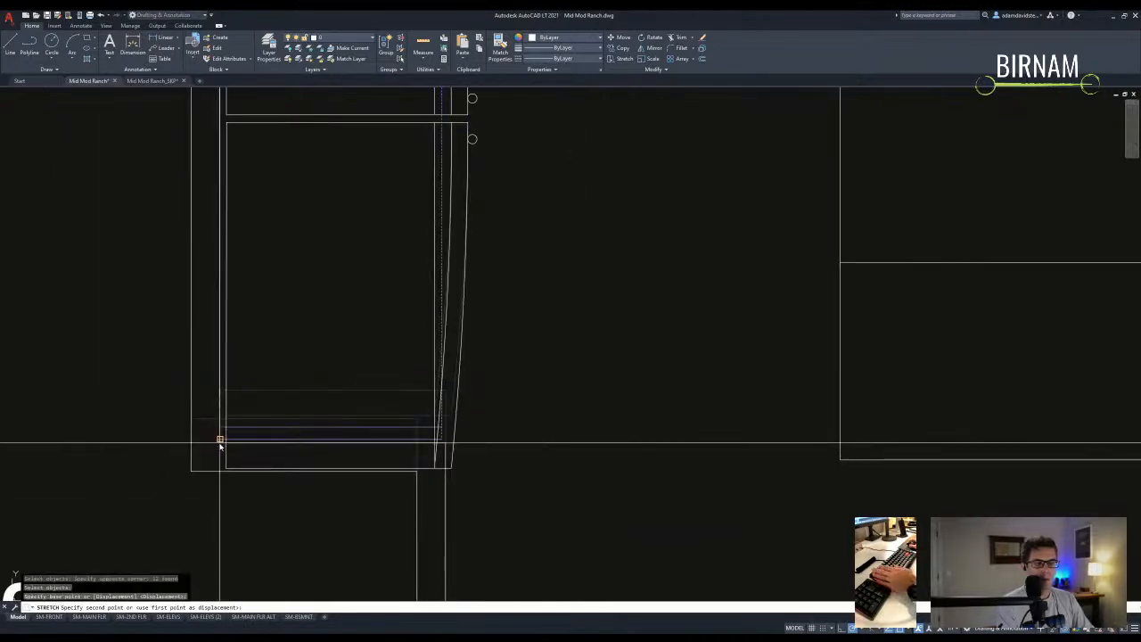
{"action": "key", "text": "Escape"}
{"action": "key", "text": "Escape"}
{"action": "scroll", "coordinate": [280, 425], "scroll_direction": "up", "scroll_amount": 2}
{"action": "scroll", "coordinate": [499, 428], "scroll_direction": "down", "scroll_amount": 2}
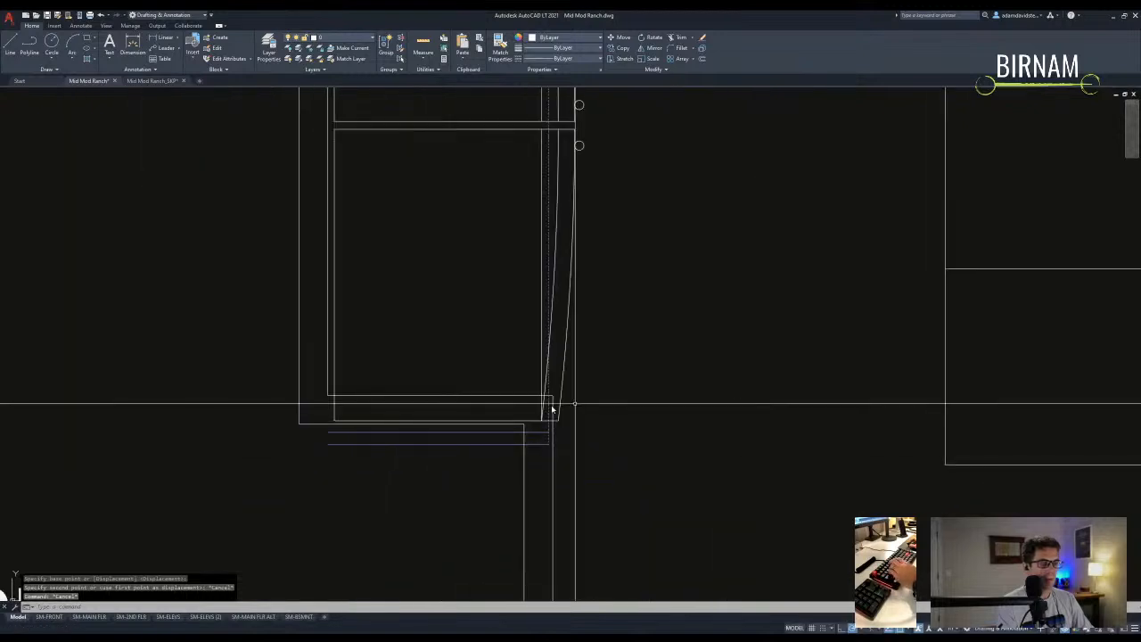
{"action": "scroll", "coordinate": [598, 402], "scroll_direction": "up", "scroll_amount": 2}
- Retry the stretch with a crossing window over the wall end, then abandon it
{"action": "key", "text": "s"}
{"action": "key", "text": "space"}
{"action": "left_click", "coordinate": [598, 400]}
{"action": "left_click", "coordinate": [138, 381]}
{"action": "key", "text": "space"}
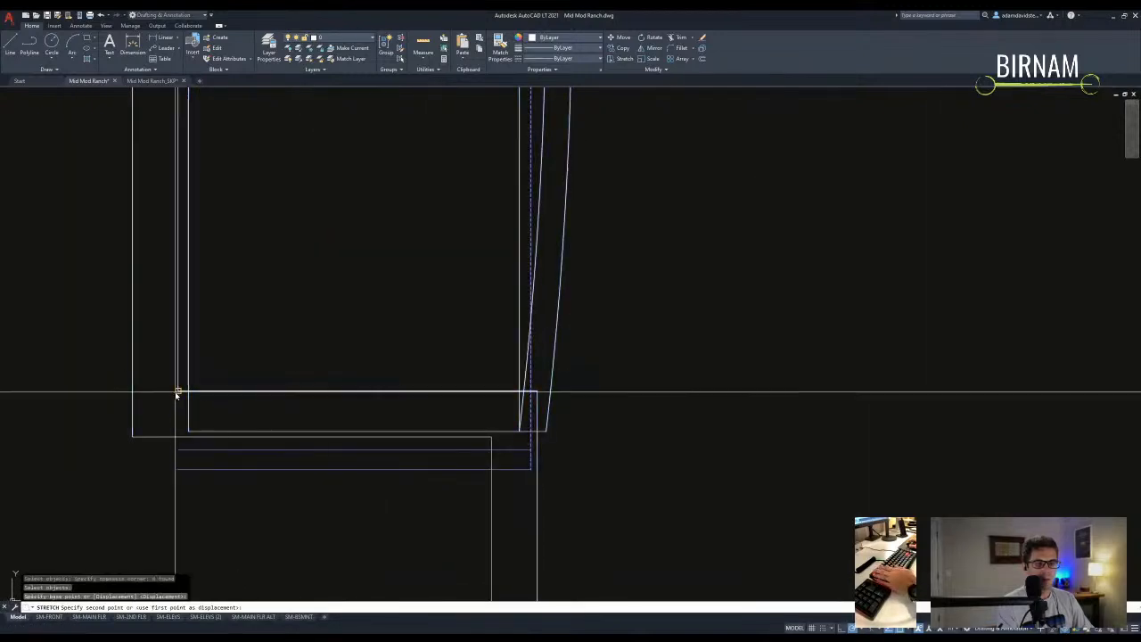
{"action": "key", "text": "Escape"}
{"action": "middle_click_drag", "start_coordinate": [163, 446], "coordinate": [189, 409]}
{"action": "scroll", "coordinate": [256, 434], "scroll_direction": "down", "scroll_amount": 4}
{"action": "key", "text": "Escape"}
{"action": "scroll", "coordinate": [389, 402], "scroll_direction": "up", "scroll_amount": 4}
{"action": "scroll", "coordinate": [428, 443], "scroll_direction": "down", "scroll_amount": 2}
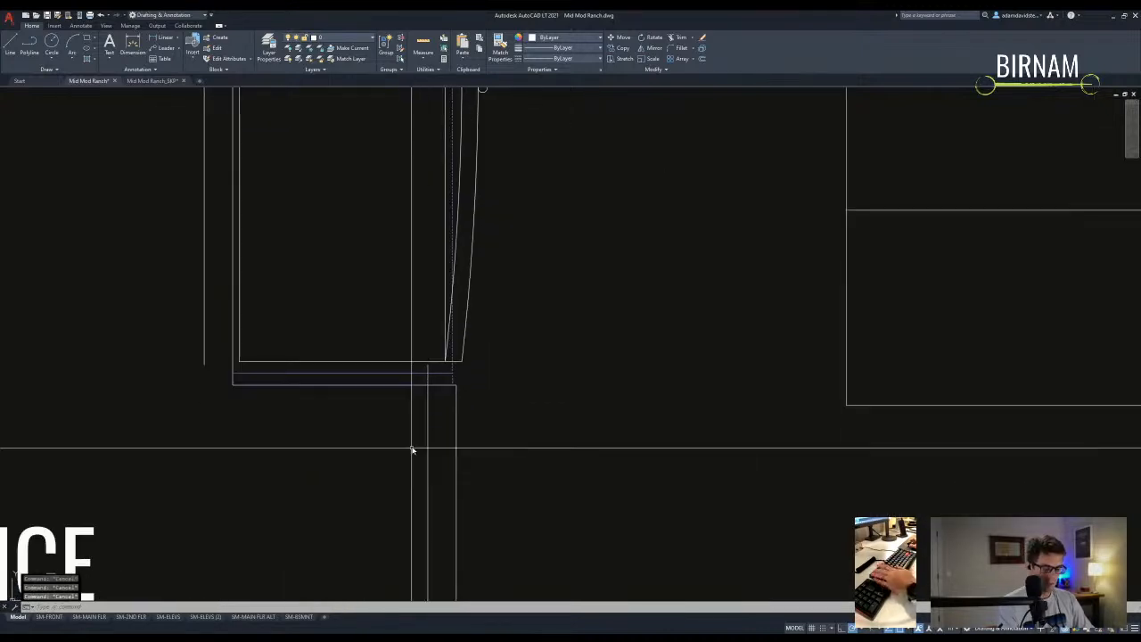
- Fillet the wall lines below the refrigerator into a clean corner
{"action": "type", "text": "o"}
{"action": "key", "text": "Return"}
{"action": "key", "text": "Return"}
{"action": "scroll", "coordinate": [457, 387], "scroll_direction": "up", "scroll_amount": 2}
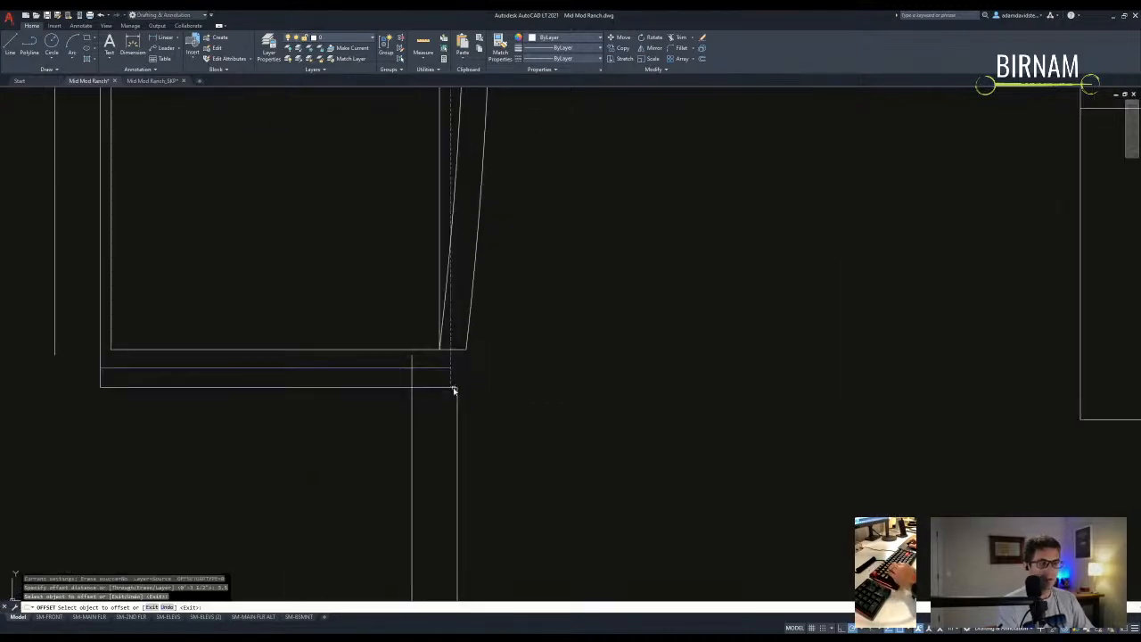
{"action": "scroll", "coordinate": [453, 403], "scroll_direction": "down", "scroll_amount": 2}
{"action": "key", "text": "Escape"}
{"action": "type", "text": "f"}
{"action": "key", "text": "Return"}
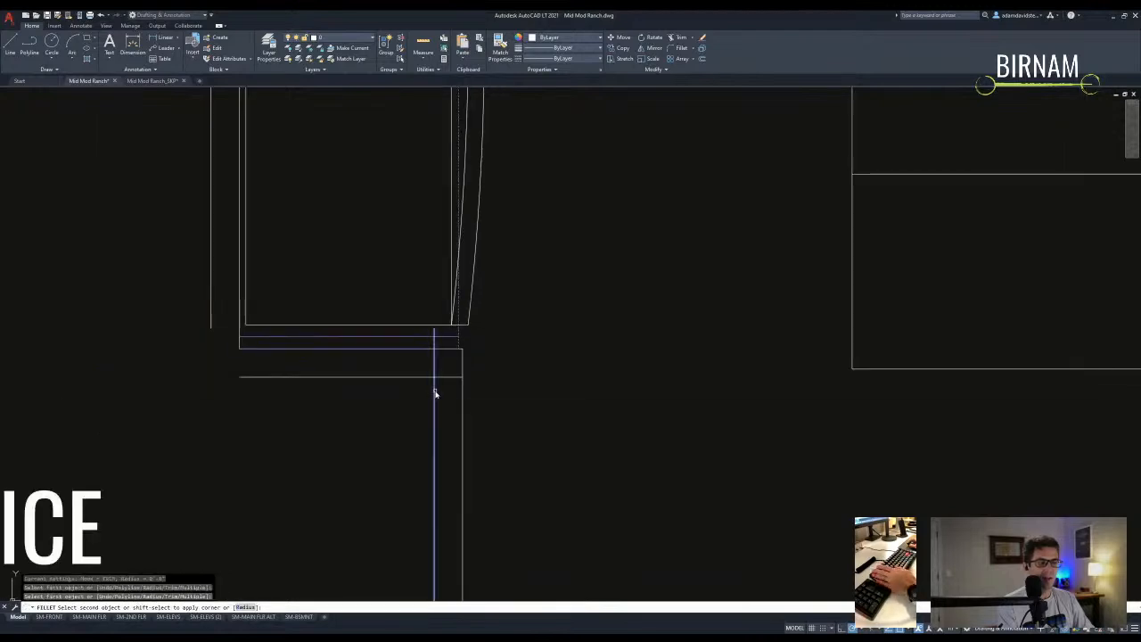
{"action": "left_click", "coordinate": [425, 377]}
{"action": "key", "text": "Escape"}
{"action": "key", "text": "Escape"}
- Bring the mud room and pantry into view and begin trimming the office walls
{"action": "scroll", "coordinate": [432, 423], "scroll_direction": "down", "scroll_amount": 3}
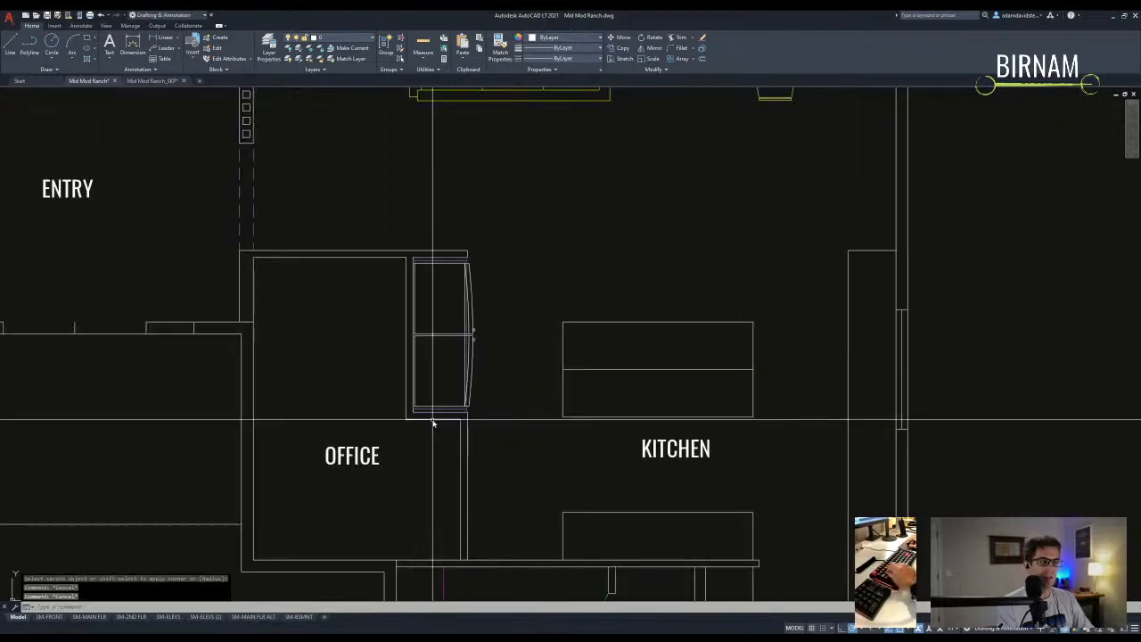
{"action": "scroll", "coordinate": [432, 424], "scroll_direction": "down", "scroll_amount": 2}
{"action": "middle_click_drag", "start_coordinate": [641, 455], "coordinate": [525, 407]}
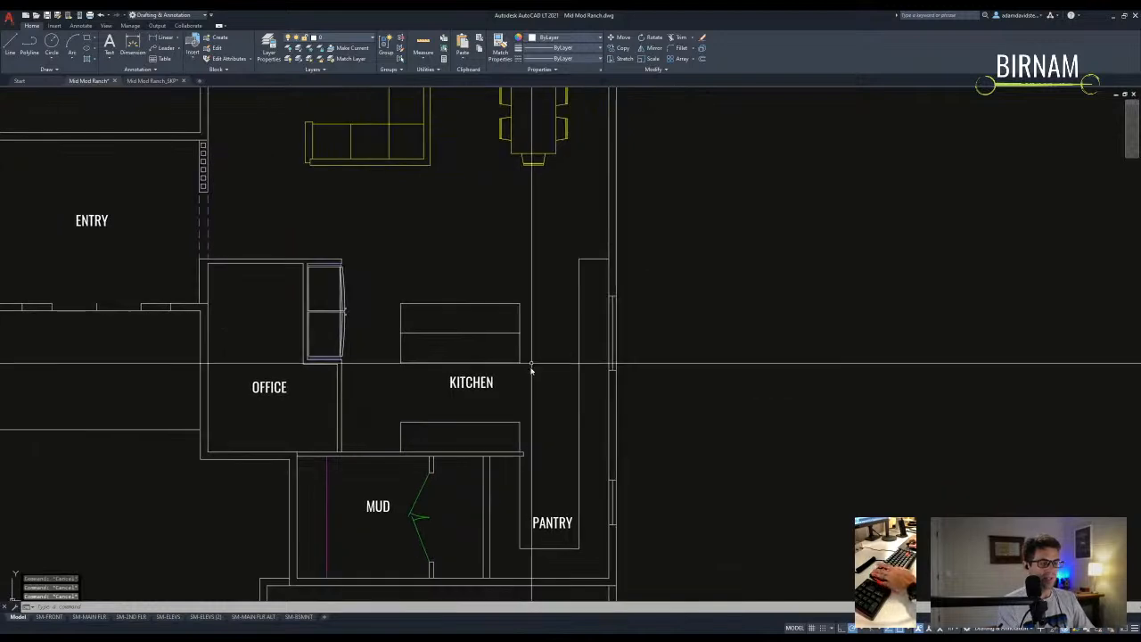
{"action": "scroll", "coordinate": [525, 406], "scroll_direction": "down", "scroll_amount": 5}
{"action": "scroll", "coordinate": [534, 390], "scroll_direction": "up", "scroll_amount": 4}
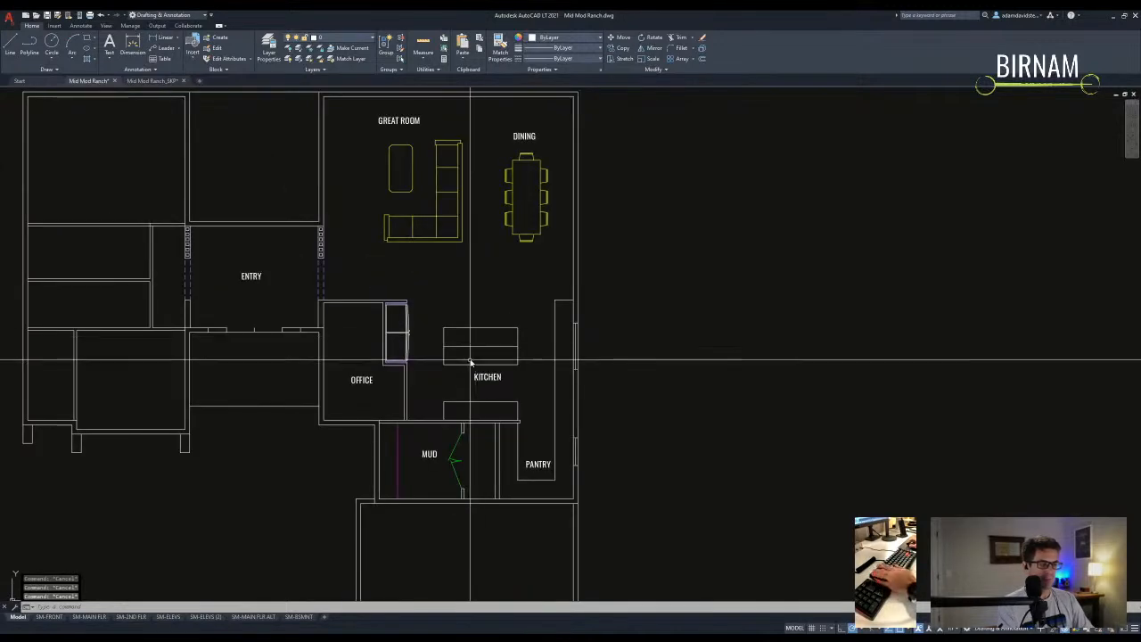
{"action": "scroll", "coordinate": [435, 431], "scroll_direction": "up", "scroll_amount": 3}
{"action": "type", "text": "tr"}
{"action": "key", "text": "Return"}
{"action": "left_click", "coordinate": [382, 413]}
- Finish the office wall trim using the selected cutting edges
{"action": "left_click", "coordinate": [245, 311]}
{"action": "key", "text": "Return"}
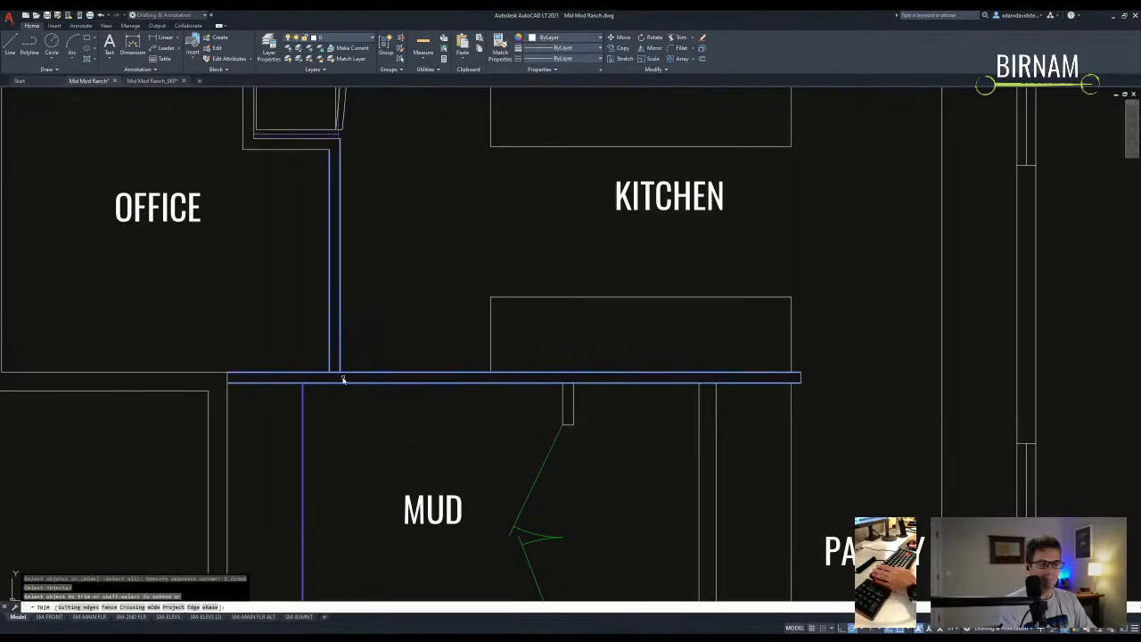
{"action": "key", "text": "Escape"}
{"action": "scroll", "coordinate": [374, 357], "scroll_direction": "down", "scroll_amount": 4}
{"action": "scroll", "coordinate": [429, 305], "scroll_direction": "up", "scroll_amount": 4}
- Move the short jamb line up onto the office north wall beside the refrigerator
{"action": "type", "text": "l"}
{"action": "key", "text": "Return"}
{"action": "key", "text": "Escape"}
{"action": "left_click", "coordinate": [423, 277]}
{"action": "left_click", "coordinate": [461, 308]}
{"action": "type", "text": "m"}
{"action": "key", "text": "Return"}
{"action": "left_click", "coordinate": [430, 296]}
{"action": "left_click", "coordinate": [448, 259]}
- Copy the jamb line along the north wall to mark the doorway's other side
{"action": "left_click", "coordinate": [413, 305]}
{"action": "left_click", "coordinate": [449, 278]}
{"action": "type", "text": "co"}
{"action": "key", "text": "Return"}
{"action": "left_click", "coordinate": [455, 258]}
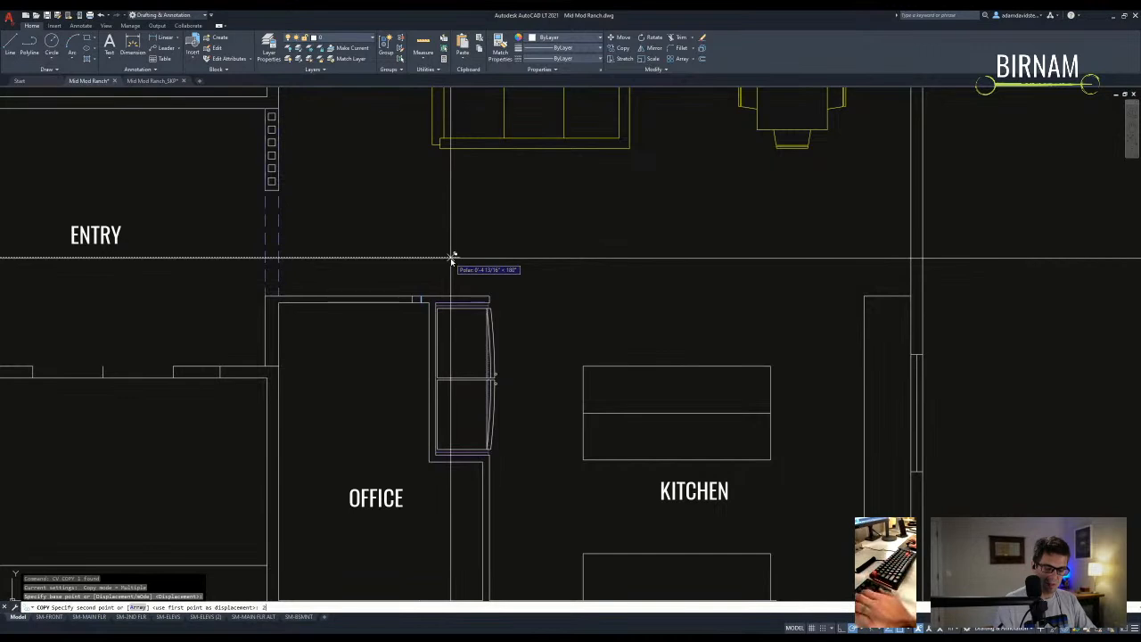
{"action": "key", "text": "Escape"}
- Begin trimming the north wall between the jambs with a crossing window of cutting edges
{"action": "type", "text": "tr"}
{"action": "key", "text": "Return"}
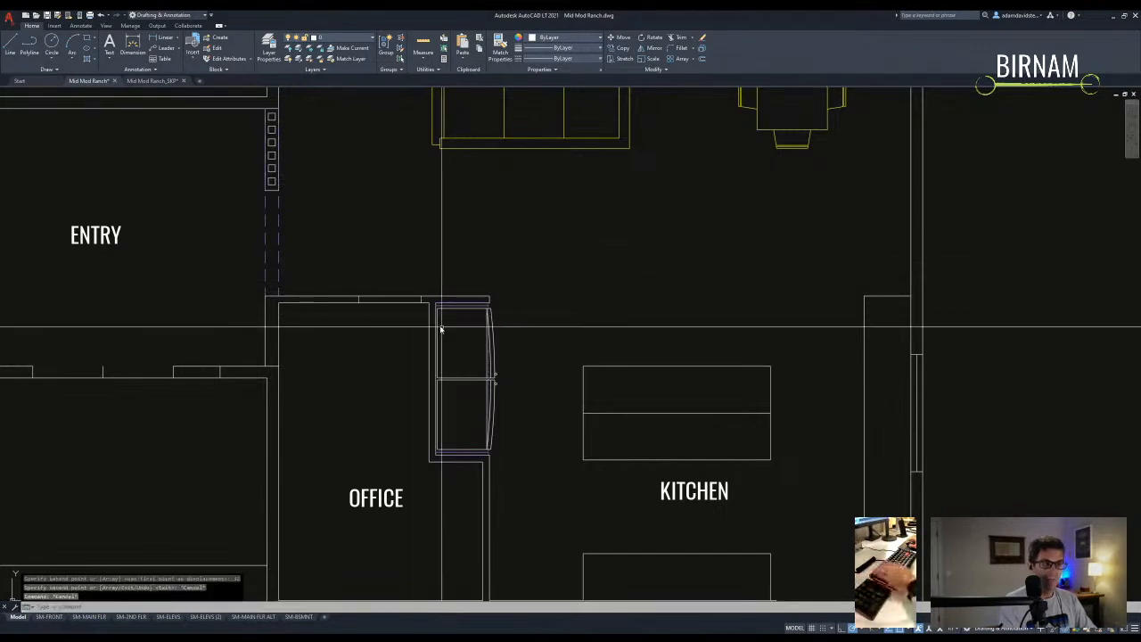
{"action": "left_click", "coordinate": [452, 325]}
{"action": "left_click", "coordinate": [301, 253]}
- Cut the wall between the office door jambs and draw the door swing circle and leaf line
{"action": "left_click", "coordinate": [398, 297]}
{"action": "key", "text": "Escape"}
{"action": "type", "text": "c"}
{"action": "key", "text": "Return"}
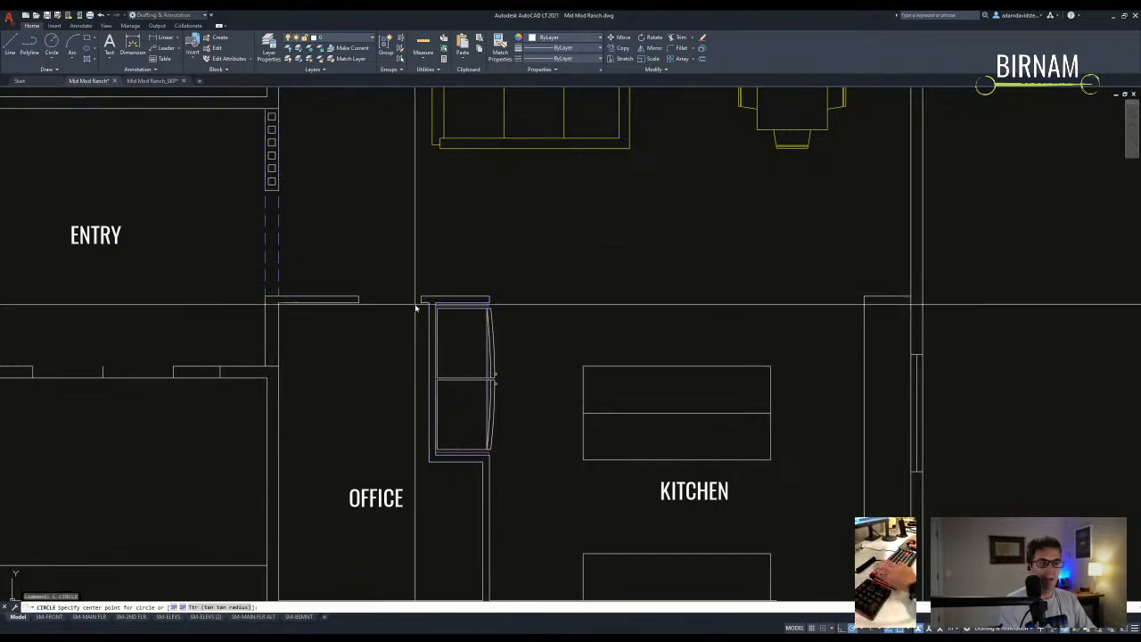
{"action": "left_click", "coordinate": [422, 302]}
{"action": "left_click", "coordinate": [359, 303]}
{"action": "type", "text": "l"}
{"action": "key", "text": "Return"}
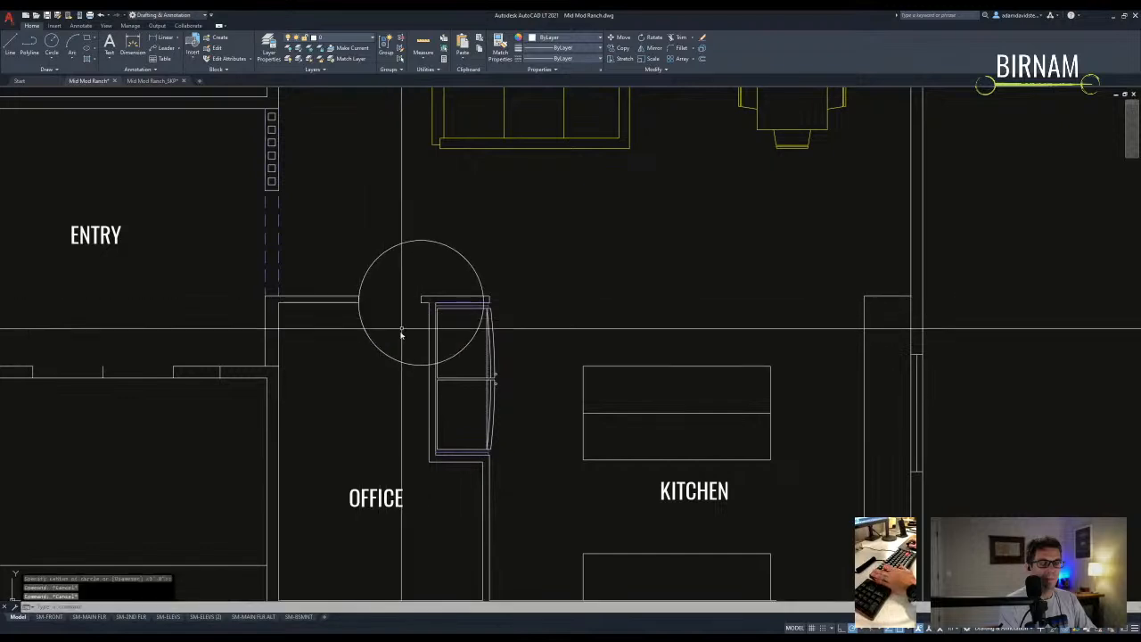
{"action": "left_click", "coordinate": [422, 304]}
{"action": "scroll", "coordinate": [403, 374], "scroll_direction": "up", "scroll_amount": 2}
{"action": "left_click", "coordinate": [398, 366]}
{"action": "key", "text": "Escape"}
- Try trimming the office door swing circle with a crossing window, then cancel
{"action": "type", "text": "tr"}
{"action": "key", "text": "Return"}
{"action": "left_click", "coordinate": [423, 389]}
{"action": "left_click", "coordinate": [328, 230]}
{"action": "key", "text": "Escape"}
{"action": "scroll", "coordinate": [428, 338], "scroll_direction": "down", "scroll_amount": 4}
- Make the office door swing green by matching the mud room door's properties
{"action": "type", "text": "ma"}
{"action": "key", "text": "Return"}
{"action": "left_click", "coordinate": [559, 535]}
{"action": "scroll", "coordinate": [401, 330], "scroll_direction": "up", "scroll_amount": 2}
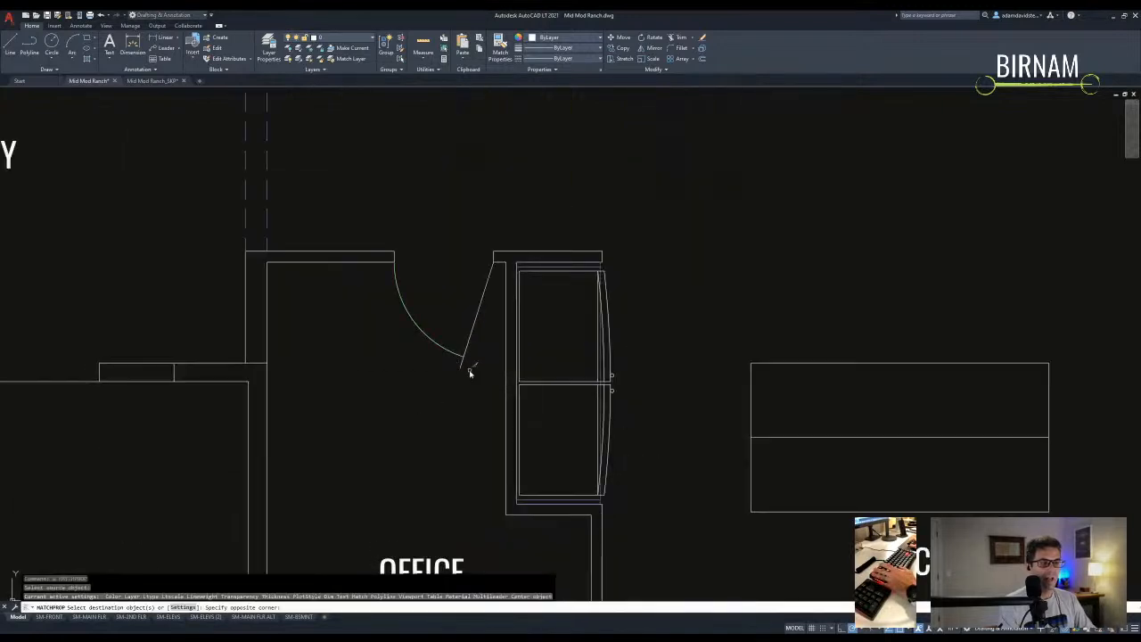
{"action": "left_click", "coordinate": [464, 367]}
{"action": "key", "text": "Return"}
- Offset a wall line by 2 and fillet the office's west wall lines into a corner
{"action": "type", "text": "o"}
{"action": "key", "text": "Return"}
{"action": "scroll", "coordinate": [448, 392], "scroll_direction": "down", "scroll_amount": 2}
{"action": "type", "text": "2"}
{"action": "key", "text": "Return"}
{"action": "key", "text": "Escape"}
{"action": "key", "text": "Escape"}
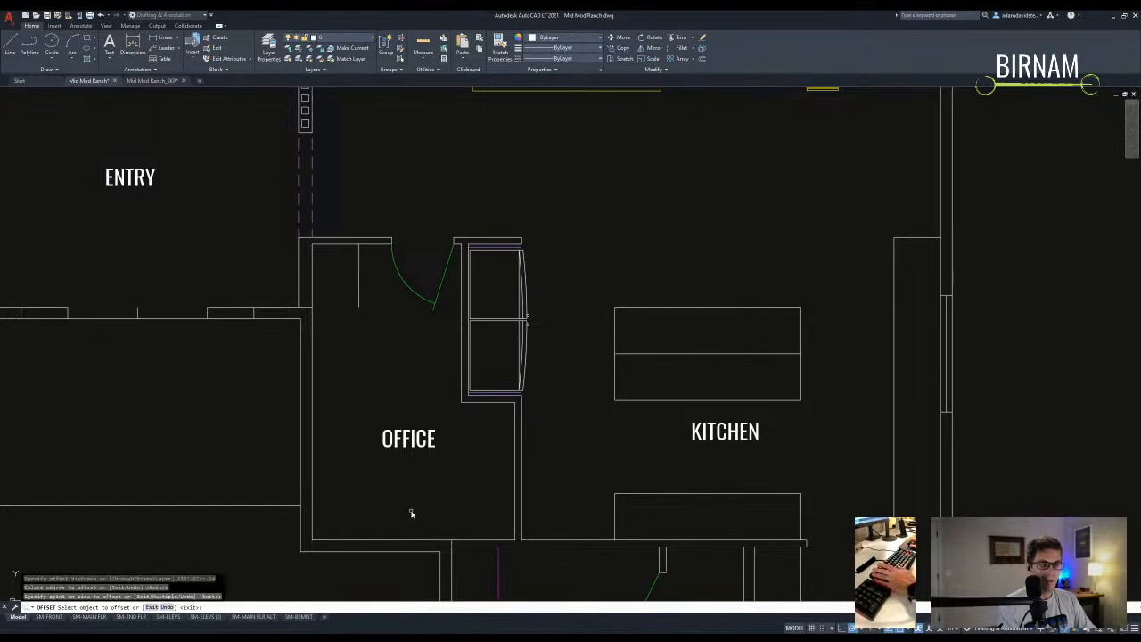
{"action": "left_click", "coordinate": [474, 521]}
{"action": "key", "text": "Escape"}
{"action": "type", "text": "f"}
{"action": "key", "text": "Return"}
{"action": "middle_click_drag", "start_coordinate": [474, 484], "coordinate": [463, 467]}
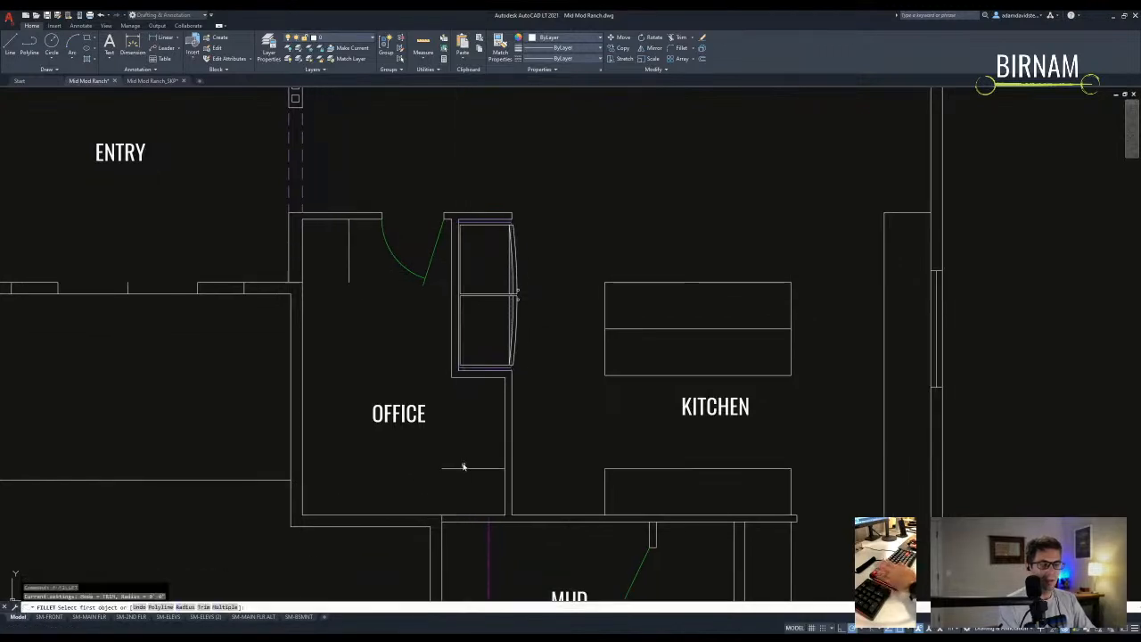
{"action": "left_click", "coordinate": [346, 274]}
- Offset another wall line downward toward the office
{"action": "type", "text": "o"}
{"action": "key", "text": "Return"}
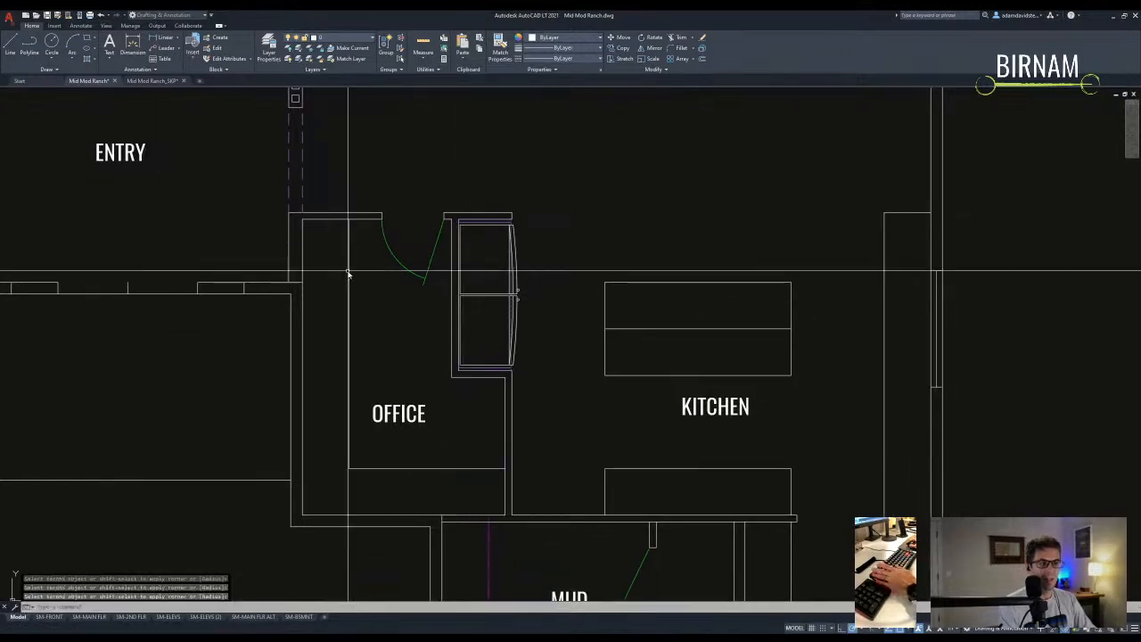
{"action": "middle_click_drag", "start_coordinate": [379, 292], "coordinate": [390, 347]}
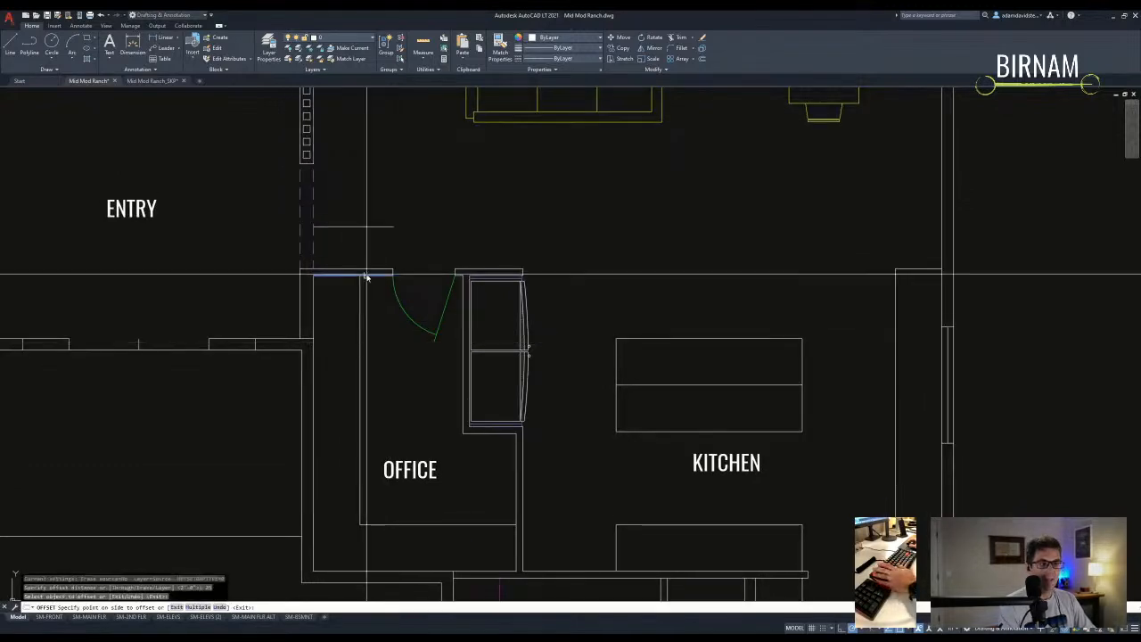
{"action": "left_click", "coordinate": [375, 316]}
{"action": "key", "text": "Escape"}
{"action": "key", "text": "space"}
{"action": "key", "text": "Return"}
{"action": "key", "text": "Escape"}
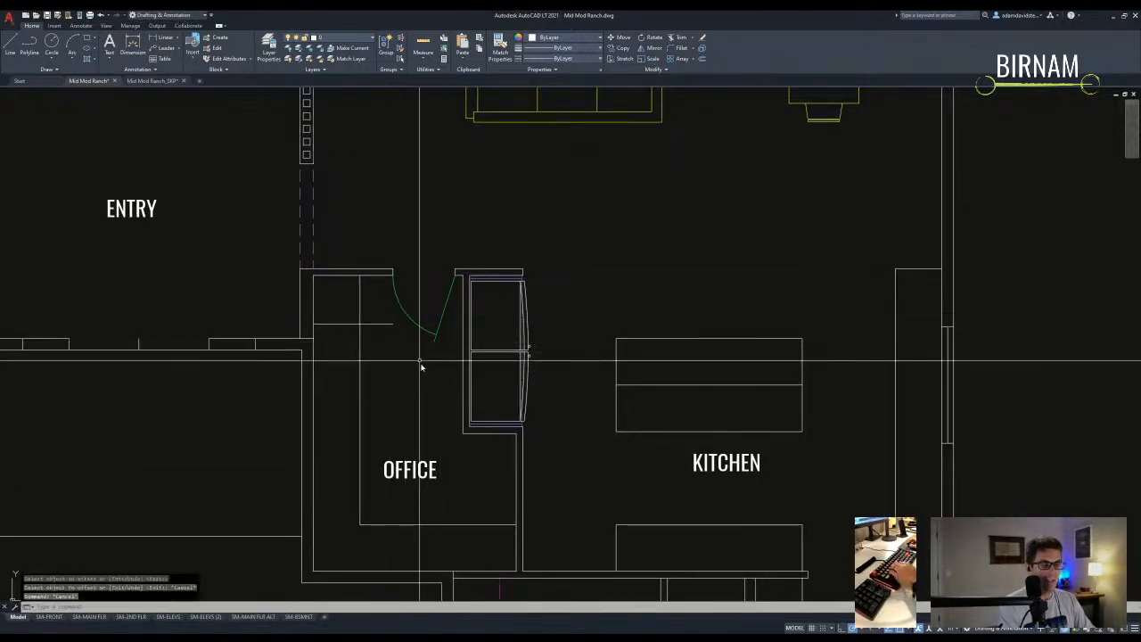
- Offset a further office wall line to the chosen side
{"action": "middle_click_drag", "start_coordinate": [422, 367], "coordinate": [429, 374]}
{"action": "type", "text": "o"}
{"action": "key", "text": "Return"}
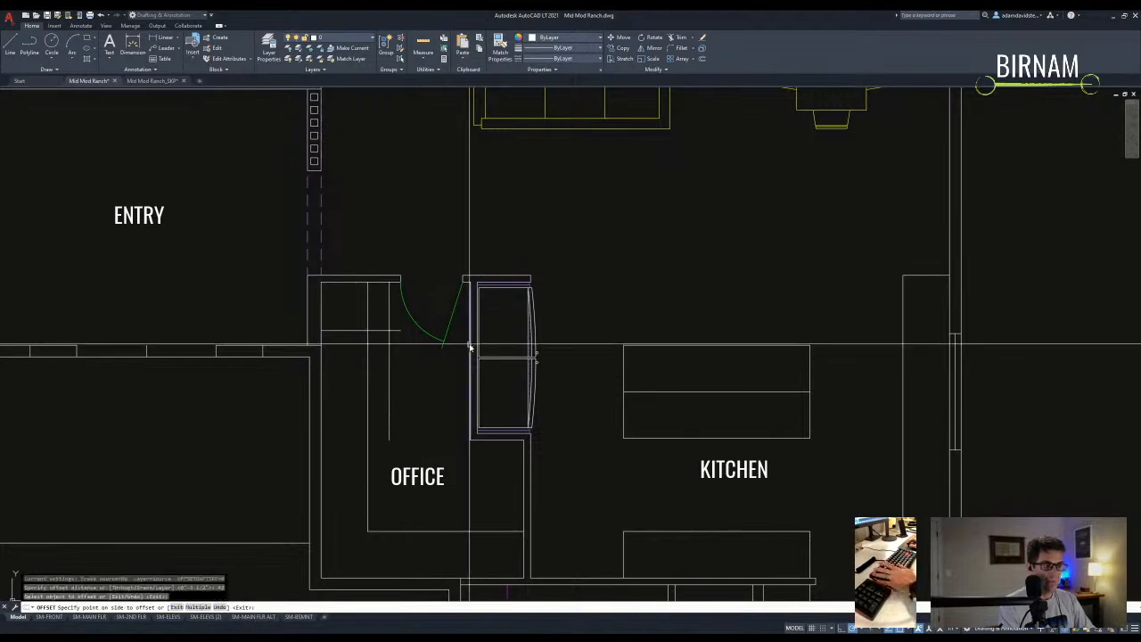
{"action": "left_click", "coordinate": [443, 368]}
{"action": "key", "text": "Escape"}
{"action": "key", "text": "space"}
{"action": "key", "text": "Return"}
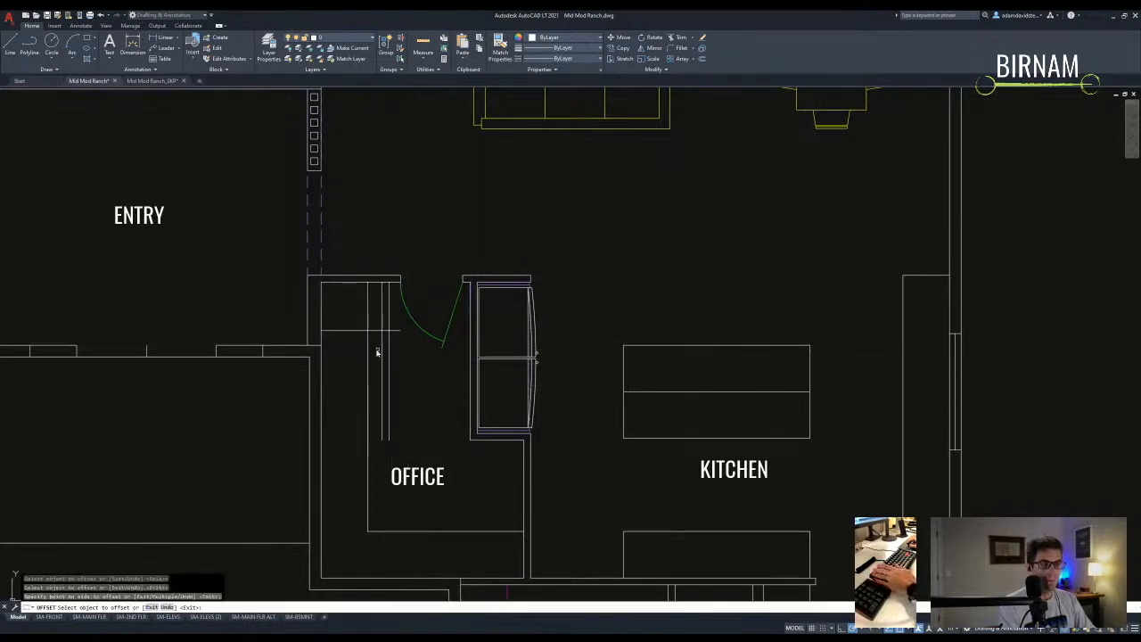
{"action": "key", "text": "Escape"}
- Extend the office wall lines to the selected boundary edges
{"action": "type", "text": "ex"}
{"action": "key", "text": "Return"}
{"action": "scroll", "coordinate": [447, 350], "scroll_direction": "up", "scroll_amount": 2}
{"action": "left_click", "coordinate": [483, 350]}
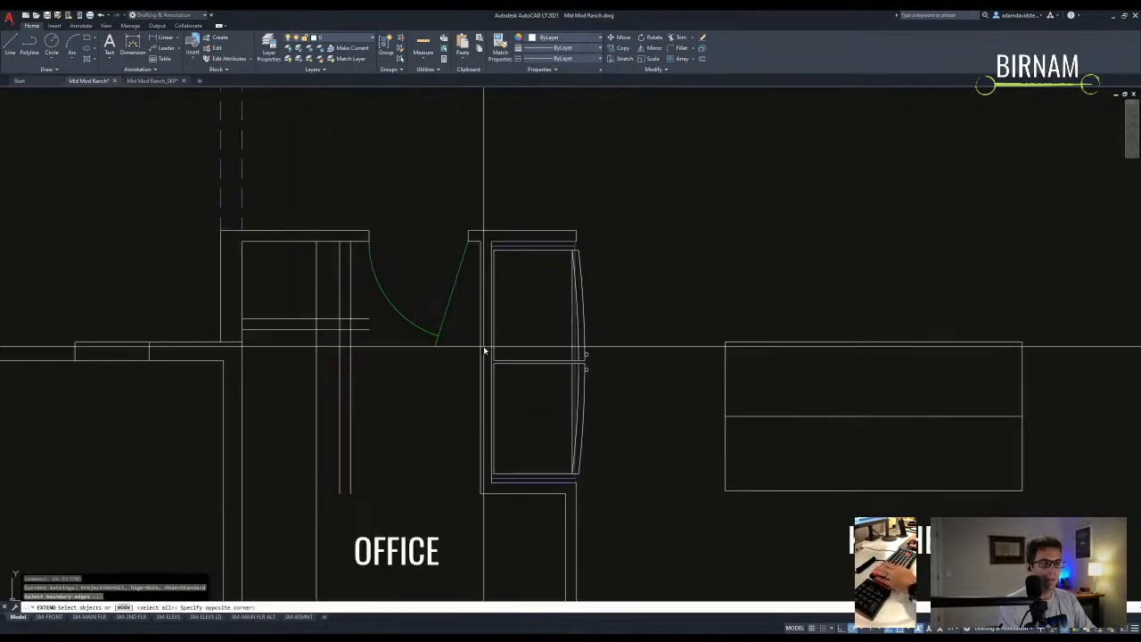
{"action": "key", "text": "Escape"}
- Move the office door down to its new position
{"action": "left_click", "coordinate": [365, 398]}
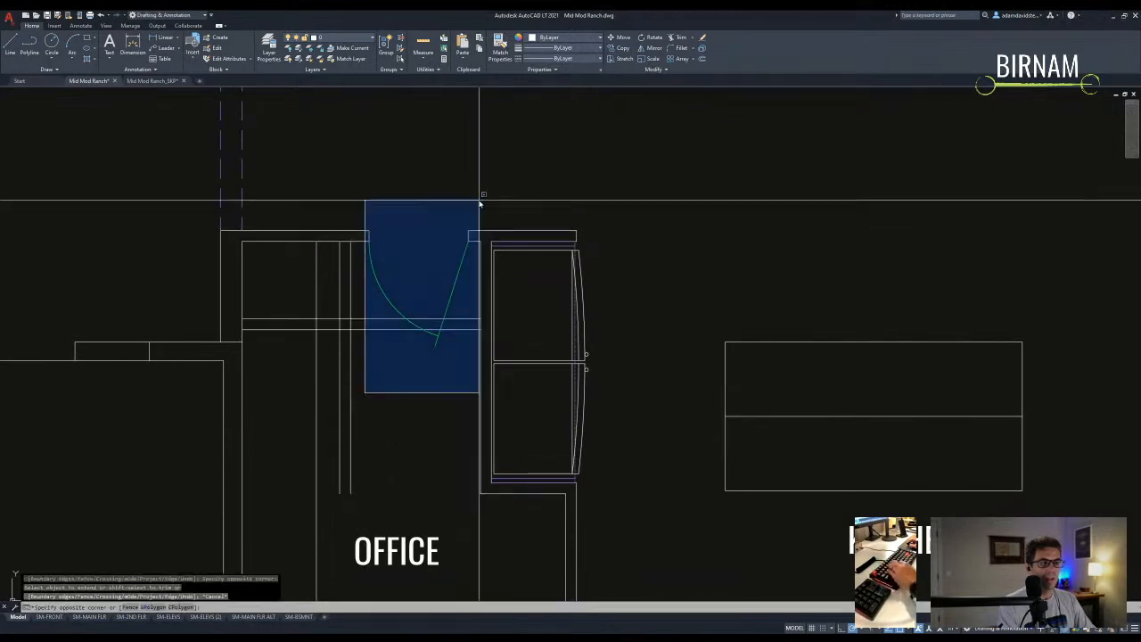
{"action": "left_click", "coordinate": [479, 198]}
{"action": "type", "text": "m"}
{"action": "key", "text": "space"}
{"action": "left_click", "coordinate": [467, 233]}
{"action": "left_click", "coordinate": [467, 321]}
- Slide the office door together with its wall line slightly left into place
{"action": "left_click", "coordinate": [365, 466]}
{"action": "left_click", "coordinate": [460, 344]}
{"action": "type", "text": "m"}
{"action": "key", "text": "space"}
{"action": "left_click", "coordinate": [469, 294]}
{"action": "left_click", "coordinate": [463, 296]}
- Trim out the wall line between the door's vertical jamb lines
{"action": "type", "text": "tr"}
{"action": "key", "text": "space"}
{"action": "scroll", "coordinate": [387, 361], "scroll_direction": "up", "scroll_amount": 3}
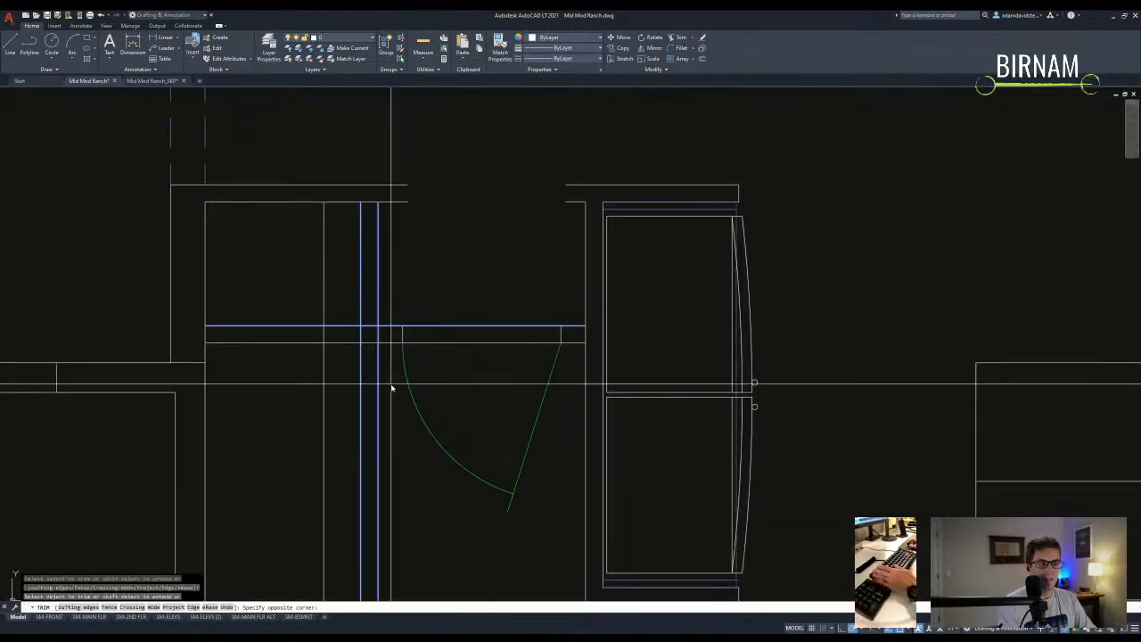
{"action": "left_click", "coordinate": [371, 328]}
{"action": "key", "text": "Escape"}
- Fillet the inner, top and short vertical wall lines into clean corners
{"action": "left_click", "coordinate": [372, 278]}
{"action": "left_click", "coordinate": [378, 286]}
{"action": "key", "text": "space"}
{"action": "left_click", "coordinate": [387, 269]}
{"action": "key", "text": "space"}
{"action": "left_click", "coordinate": [517, 286]}
{"action": "key", "text": "space"}
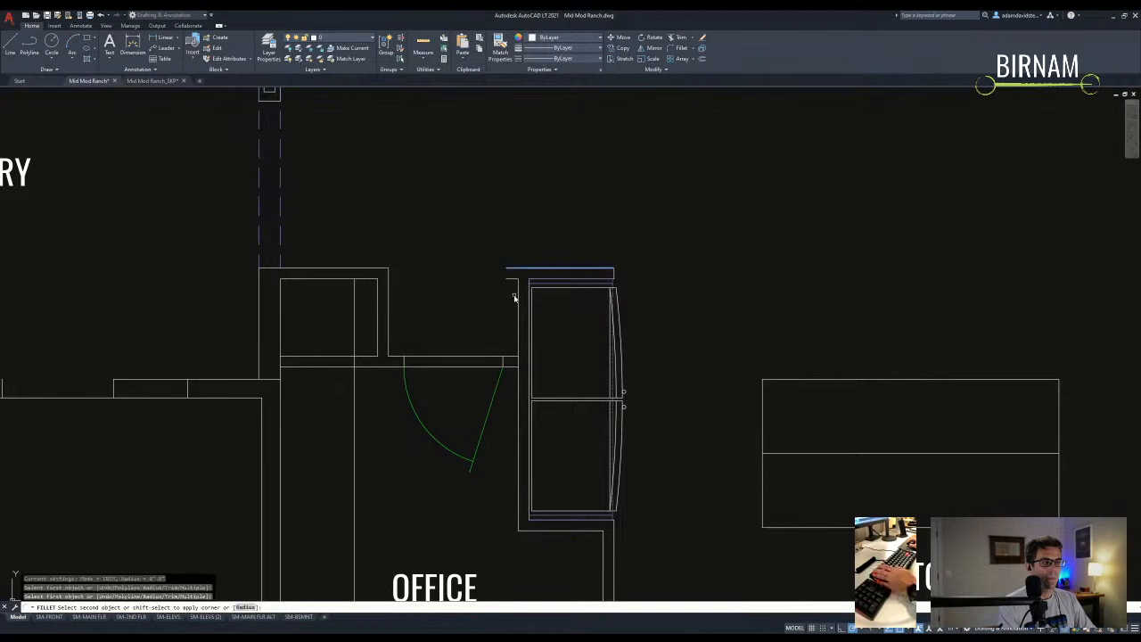
{"action": "key", "text": "Escape"}
{"action": "key", "text": "Escape"}
{"action": "key", "text": "Escape"}
{"action": "scroll", "coordinate": [414, 378], "scroll_direction": "down", "scroll_amount": 2}
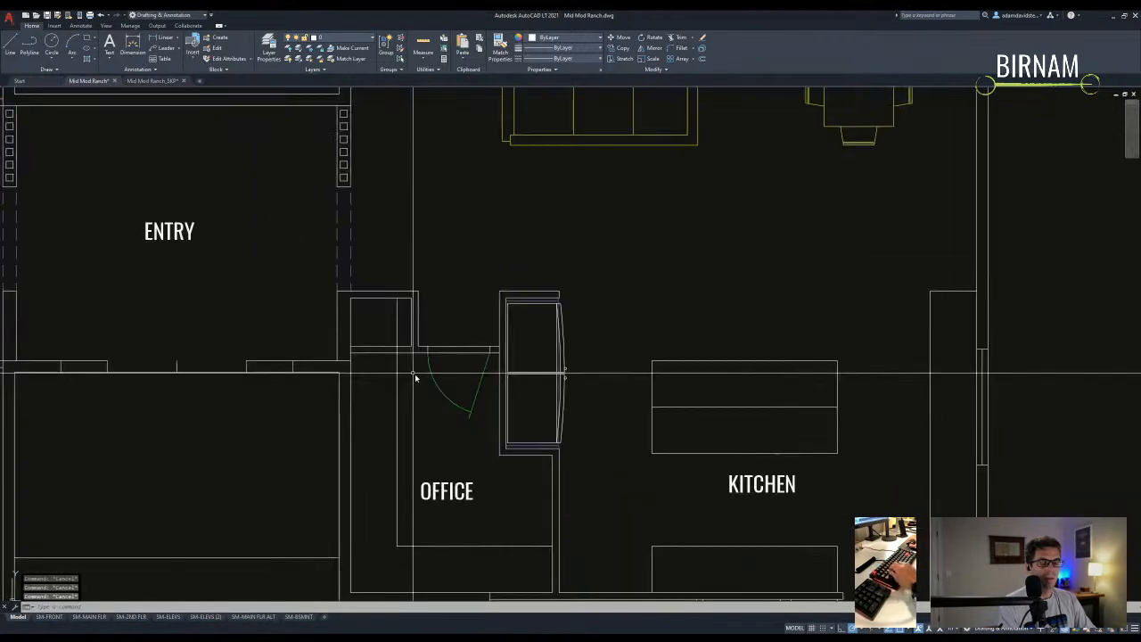
- Trim the leftover stub at the office door corner
{"action": "type", "text": "tr"}
{"action": "key", "text": "space"}
{"action": "left_click", "coordinate": [403, 358]}
{"action": "key", "text": "space"}
{"action": "scroll", "coordinate": [350, 350], "scroll_direction": "up", "scroll_amount": 1}
{"action": "left_click", "coordinate": [350, 351]}
{"action": "key", "text": "Escape"}
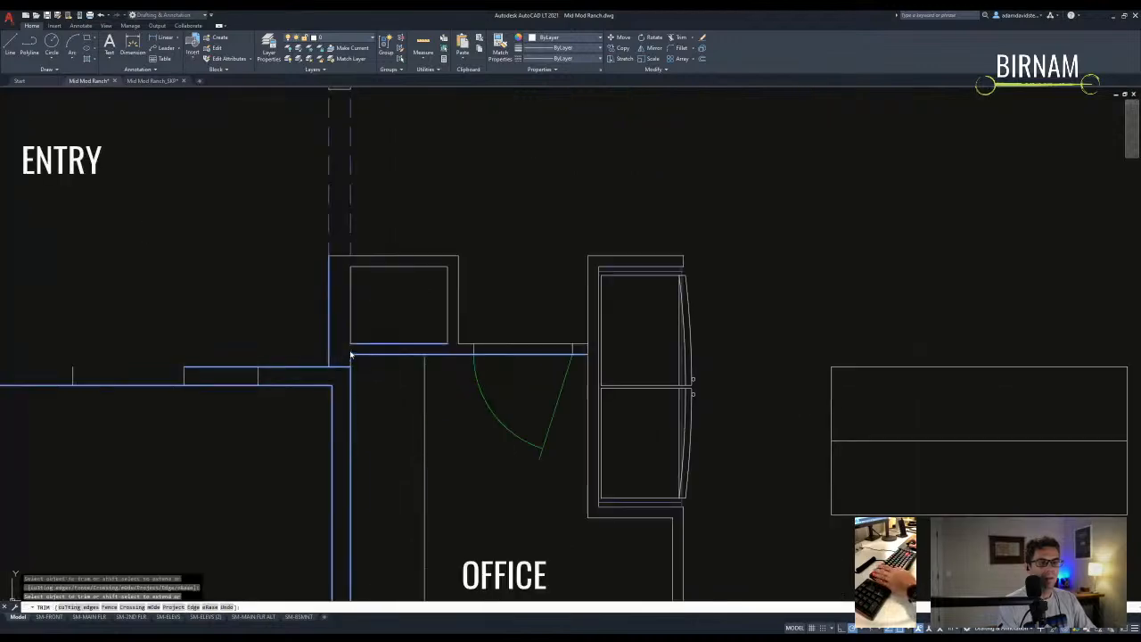
{"action": "scroll", "coordinate": [365, 307], "scroll_direction": "down", "scroll_amount": 1}
- Trim the north wall across the office doorway beside the closet
{"action": "type", "text": "tr"}
{"action": "key", "text": "space"}
{"action": "left_click", "coordinate": [426, 276]}
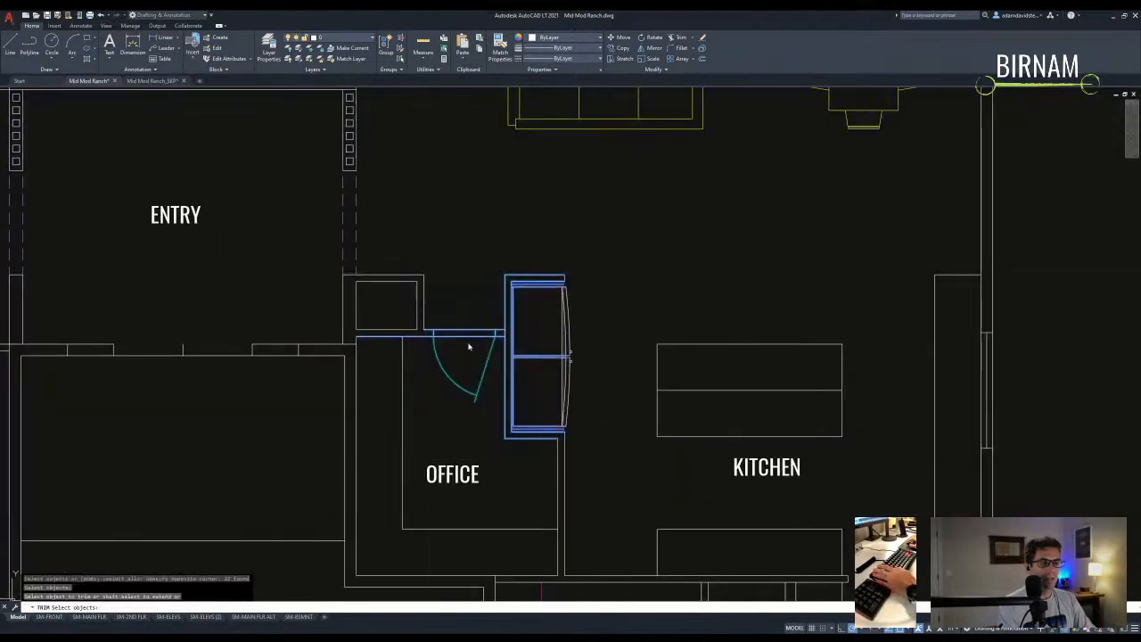
{"action": "key", "text": "space"}
{"action": "left_click", "coordinate": [469, 347]}
{"action": "left_click", "coordinate": [465, 319]}
{"action": "key", "text": "Escape"}
{"action": "key", "text": "Escape"}
{"action": "key", "text": "Escape"}
{"action": "scroll", "coordinate": [474, 339], "scroll_direction": "down", "scroll_amount": 1}
{"action": "scroll", "coordinate": [471, 395], "scroll_direction": "up", "scroll_amount": 1}
{"action": "type", "text": "w"}
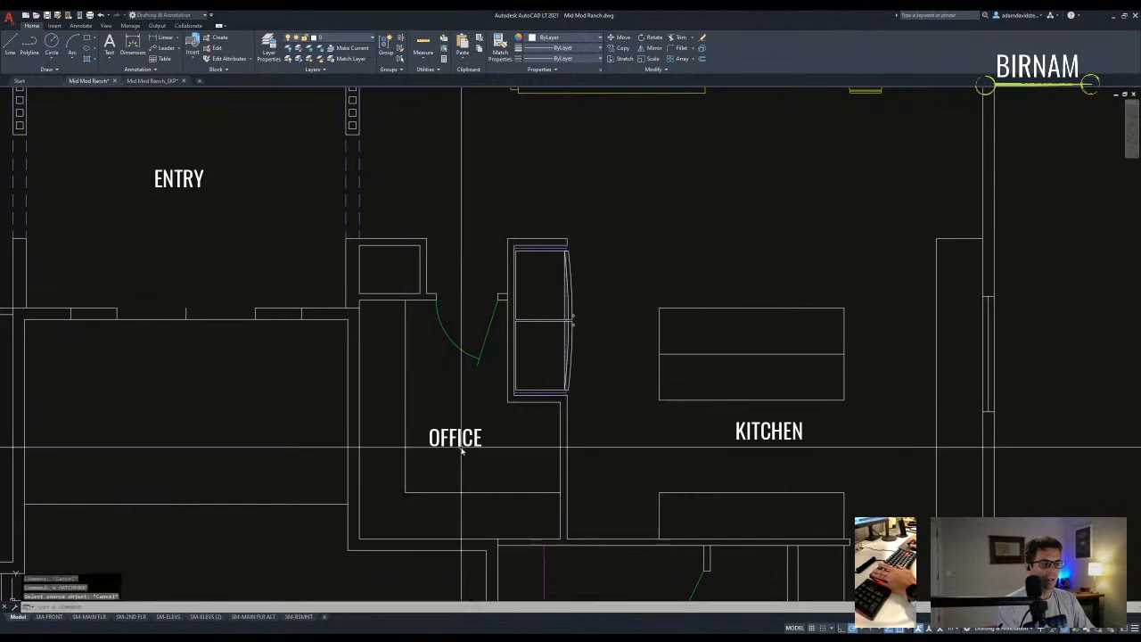
{"action": "scroll", "coordinate": [476, 323], "scroll_direction": "down", "scroll_amount": 2}
{"action": "key", "text": "space"}
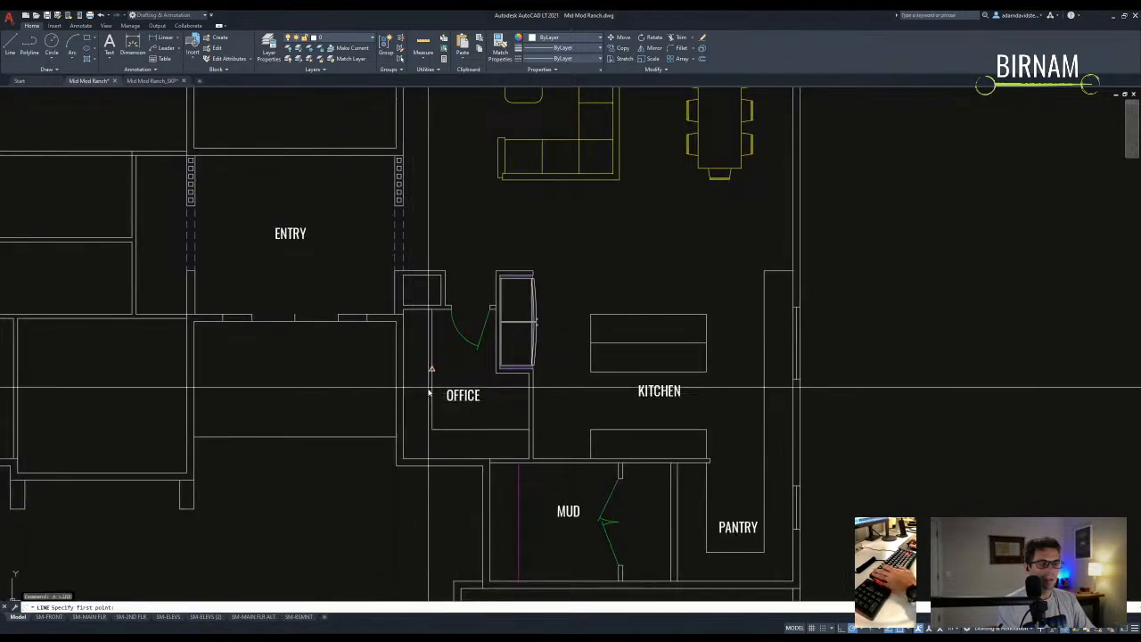
- Draw short wall lines up to the office's lower-left wall corner
{"action": "key", "text": "Escape"}
{"action": "type", "text": "a"}
{"action": "key", "text": "space"}
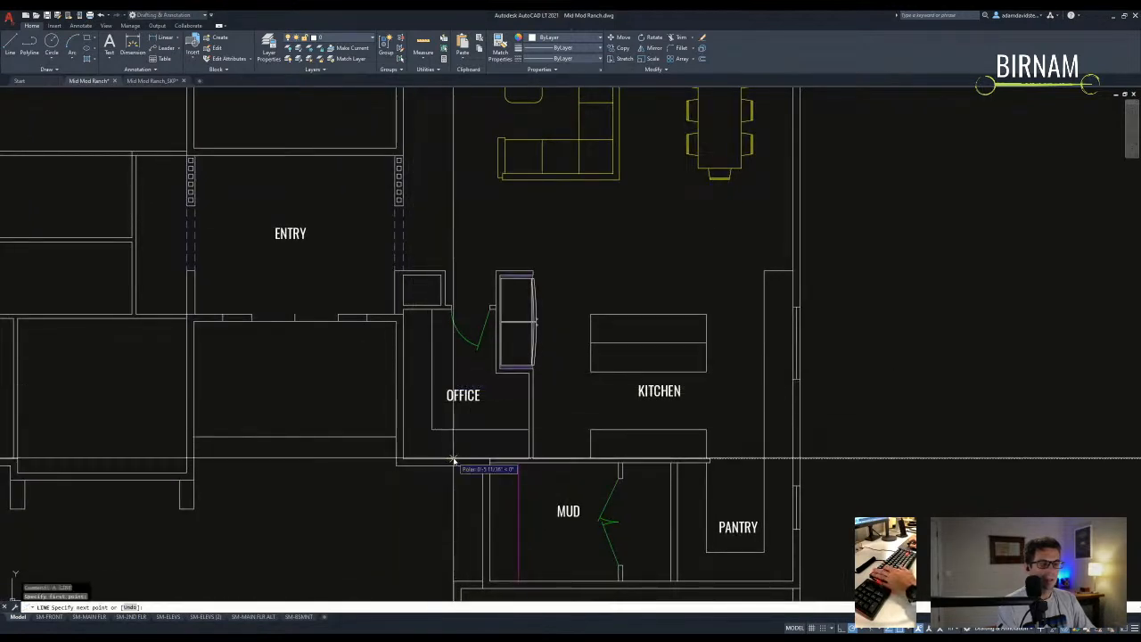
{"action": "left_click", "coordinate": [404, 310]}
{"action": "key", "text": "Escape"}
{"action": "type", "text": "a"}
{"action": "key", "text": "space"}
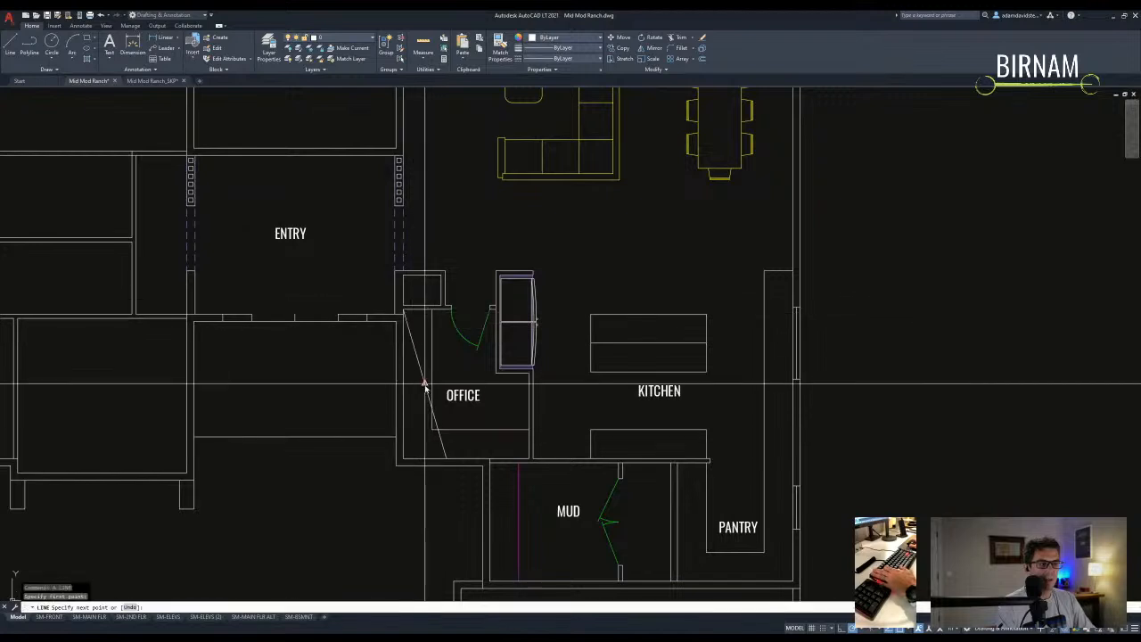
{"action": "left_click", "coordinate": [388, 383]}
{"action": "key", "text": "Escape"}
- Trim the overhanging wall segment and erase the diagonal line
{"action": "scroll", "coordinate": [416, 401], "scroll_direction": "up", "scroll_amount": 2}
{"action": "type", "text": "tr"}
{"action": "key", "text": "space"}
{"action": "left_click", "coordinate": [406, 389]}
{"action": "left_click", "coordinate": [360, 359]}
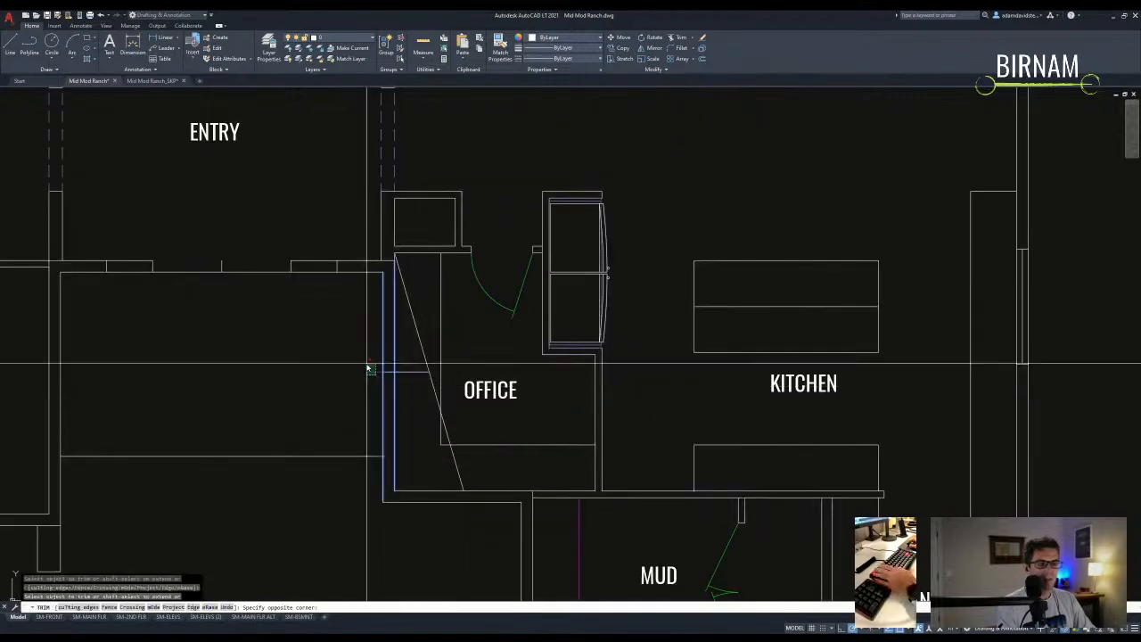
{"action": "left_click", "coordinate": [404, 365]}
{"action": "key", "text": "Escape"}
{"action": "left_click", "coordinate": [418, 341]}
{"action": "type", "text": "e"}
{"action": "left_click", "coordinate": [365, 390]}
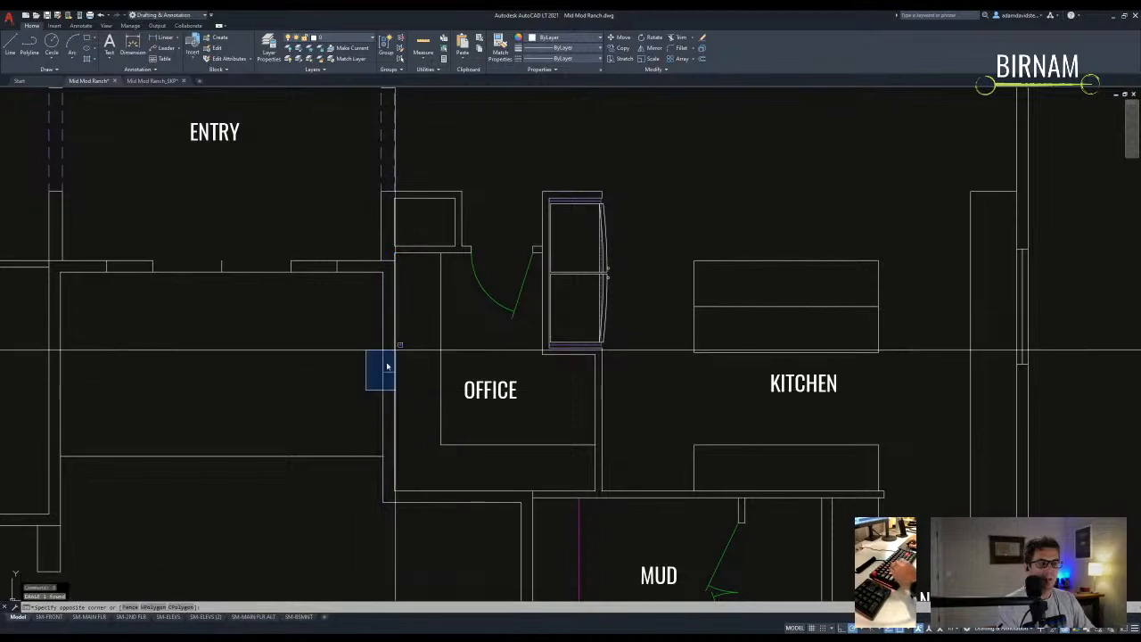
{"action": "left_click", "coordinate": [397, 347]}
- Erase the middle short wall line at the corner
{"action": "type", "text": "cv"}
{"action": "left_click", "coordinate": [409, 368]}
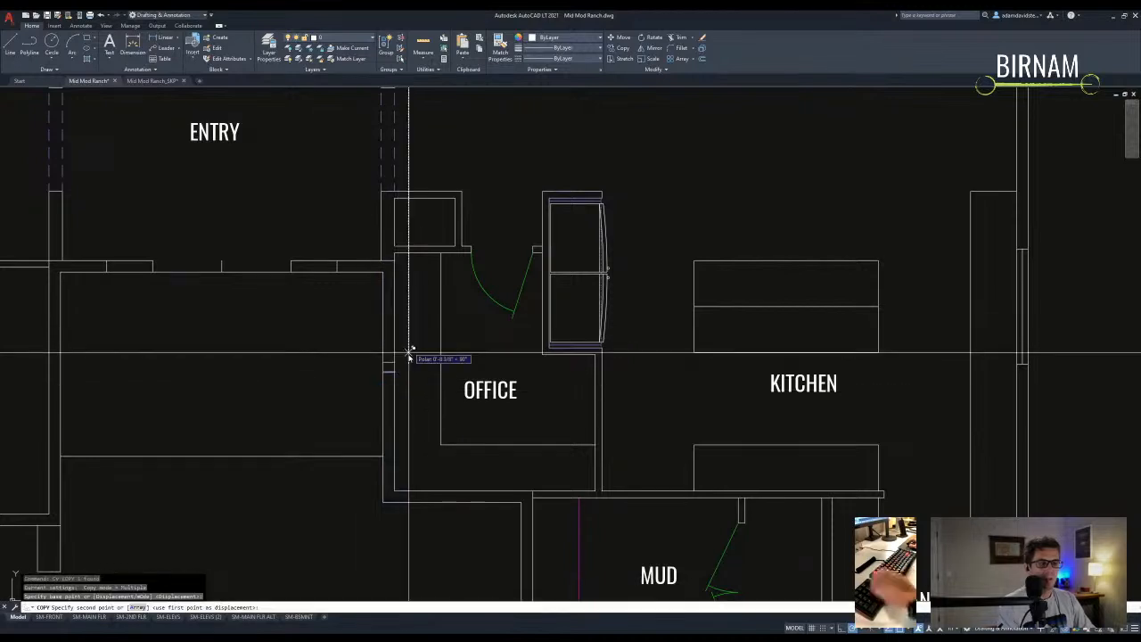
{"action": "key", "text": "Escape"}
{"action": "key", "text": "Escape"}
{"action": "left_click", "coordinate": [366, 378]}
{"action": "left_click", "coordinate": [422, 358]}
{"action": "type", "text": "e"}
{"action": "key", "text": "Escape"}
{"action": "key", "text": "Escape"}
- Move the wall segment below the office into its new position
{"action": "middle_click_drag", "start_coordinate": [400, 406], "coordinate": [401, 358]}
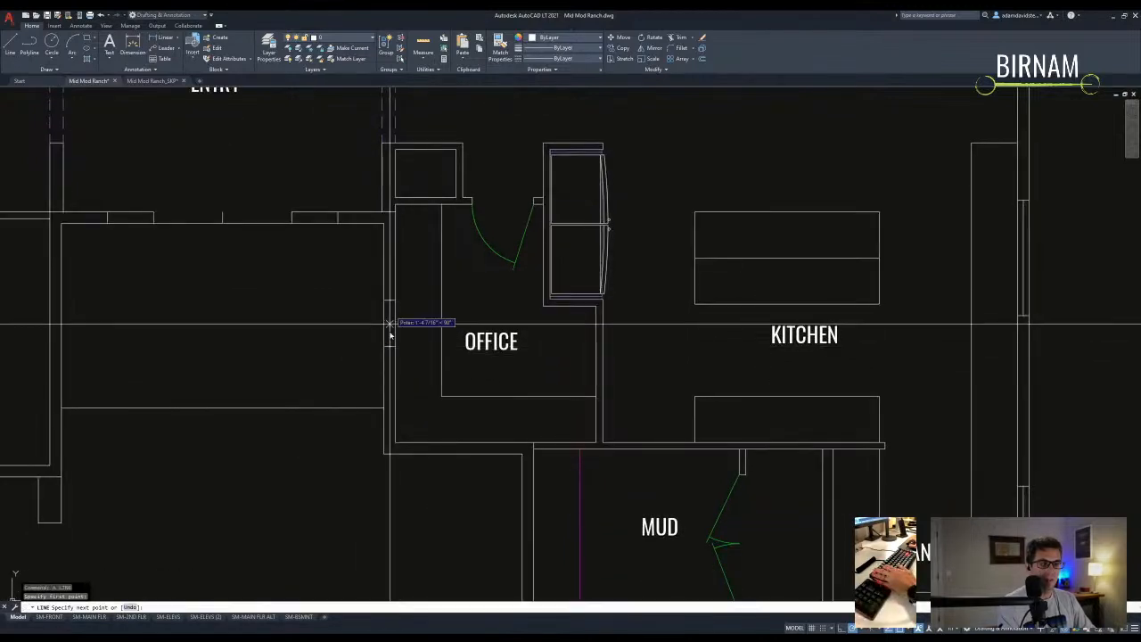
{"action": "key", "text": "Escape"}
{"action": "middle_click_drag", "start_coordinate": [407, 445], "coordinate": [406, 404]}
{"action": "left_click", "coordinate": [395, 430]}
{"action": "type", "text": "m"}
{"action": "left_click", "coordinate": [428, 375]}
{"action": "left_click", "coordinate": [400, 400]}
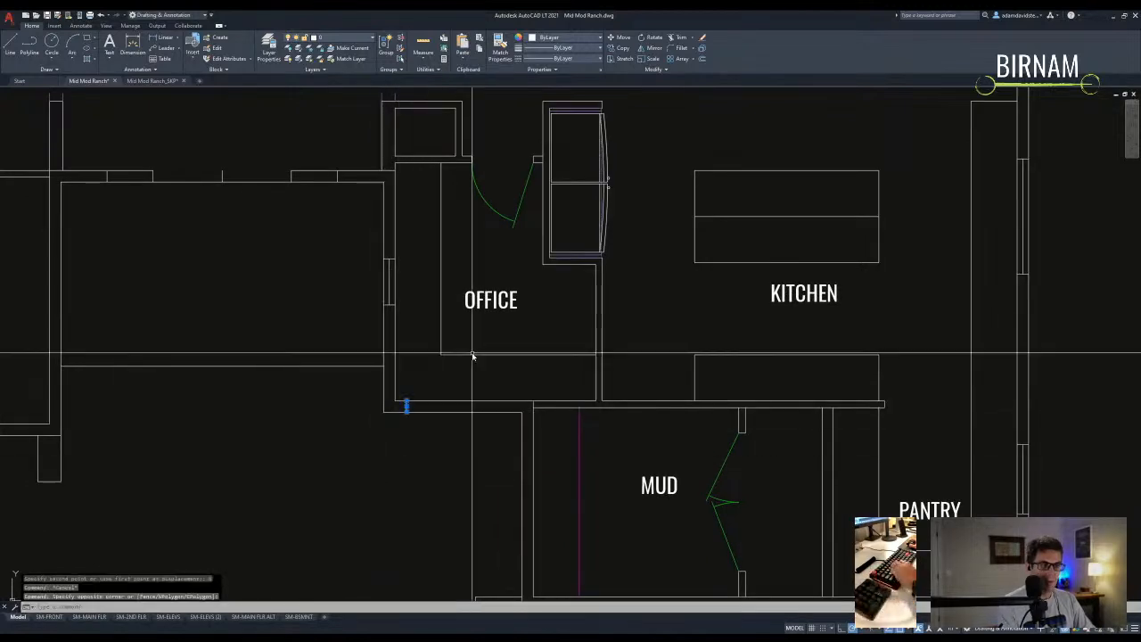
- Shift another wall piece slightly down to align with the corner
{"action": "type", "text": "o"}
{"action": "key", "text": "Return"}
{"action": "key", "text": "Escape"}
{"action": "left_click_drag", "start_coordinate": [374, 453], "coordinate": [431, 378]}
{"action": "type", "text": "m"}
{"action": "left_click", "coordinate": [407, 402]}
{"action": "left_click", "coordinate": [406, 412]}
- Copy the small wall-end piece to cap the office's lower-left corner
{"action": "type", "text": "m"}
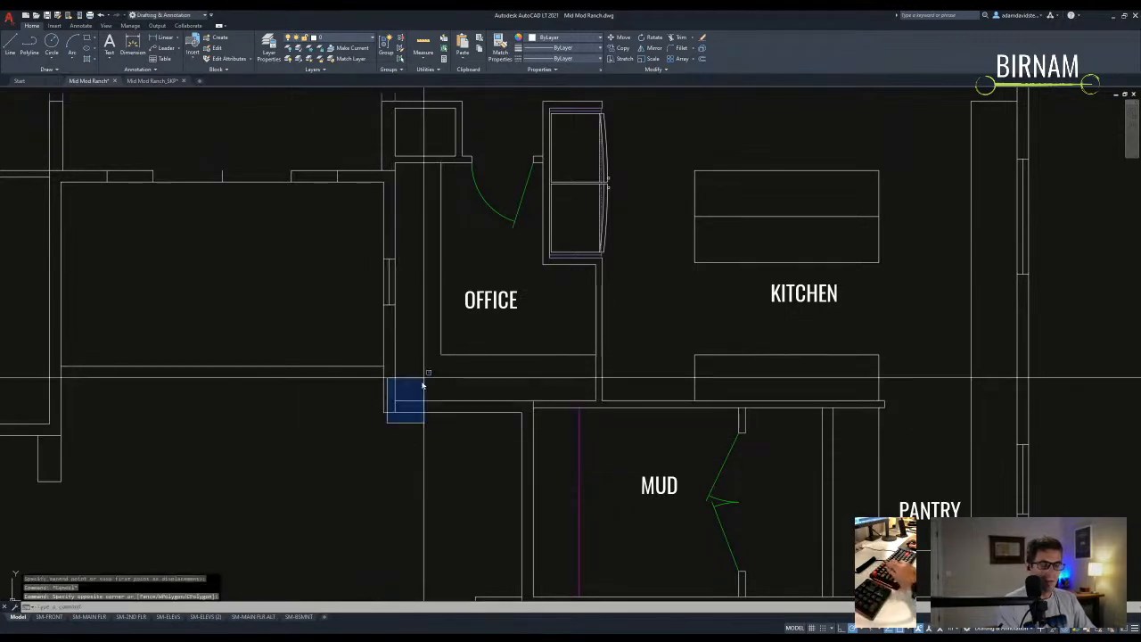
{"action": "key", "text": "Escape"}
{"action": "type", "text": "co"}
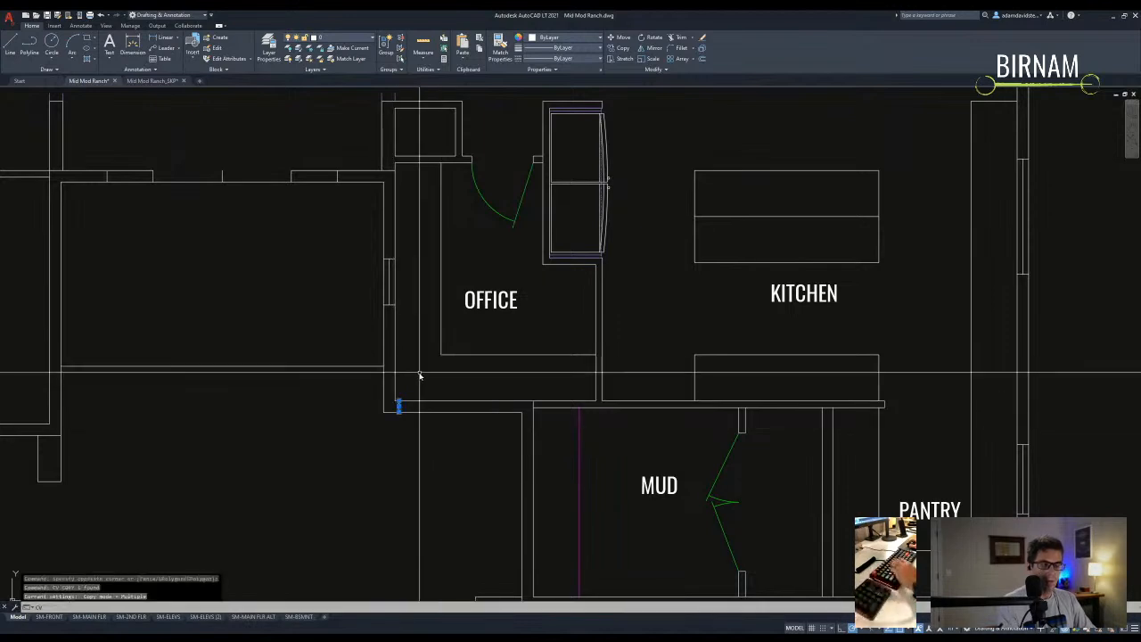
{"action": "left_click", "coordinate": [419, 375]}
{"action": "key", "text": "Escape"}
{"action": "type", "text": "l"}
{"action": "left_click", "coordinate": [444, 409]}
{"action": "key", "text": "Escape"}
{"action": "scroll", "coordinate": [642, 414], "scroll_direction": "down", "scroll_amount": 3}
{"action": "middle_click_drag", "start_coordinate": [580, 433], "coordinate": [424, 432]}
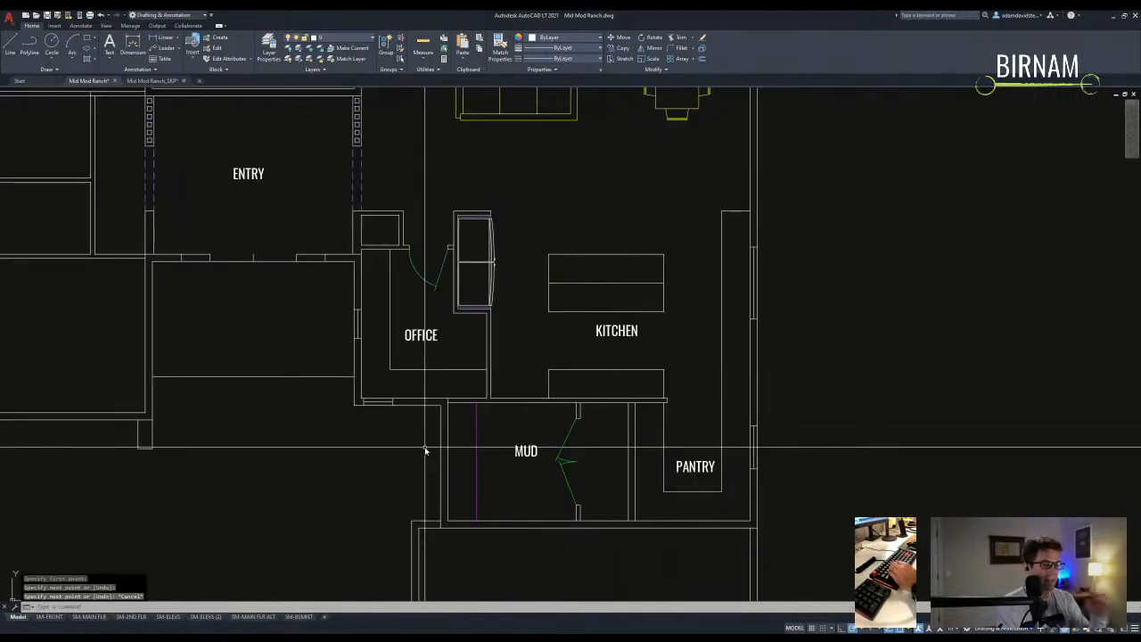
- Stretch the office's lower wall window opening by 12 units
{"action": "type", "text": "s:"}
{"action": "left_click", "coordinate": [405, 424]}
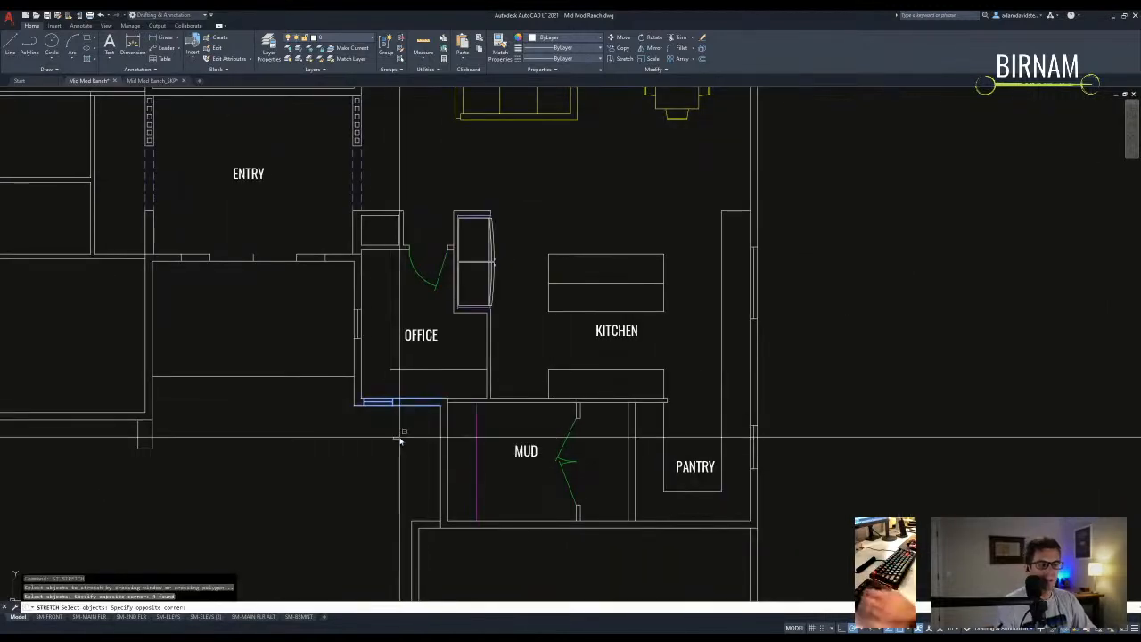
{"action": "scroll", "coordinate": [395, 433], "scroll_direction": "up", "scroll_amount": 4}
{"action": "key", "text": "space"}
{"action": "left_click", "coordinate": [373, 394]}
{"action": "type", "text": "12"}
{"action": "key", "text": "space"}
{"action": "key", "text": "Escape"}
{"action": "scroll", "coordinate": [389, 401], "scroll_direction": "down", "scroll_amount": 5}
{"action": "middle_click_drag", "start_coordinate": [390, 400], "coordinate": [463, 469]}
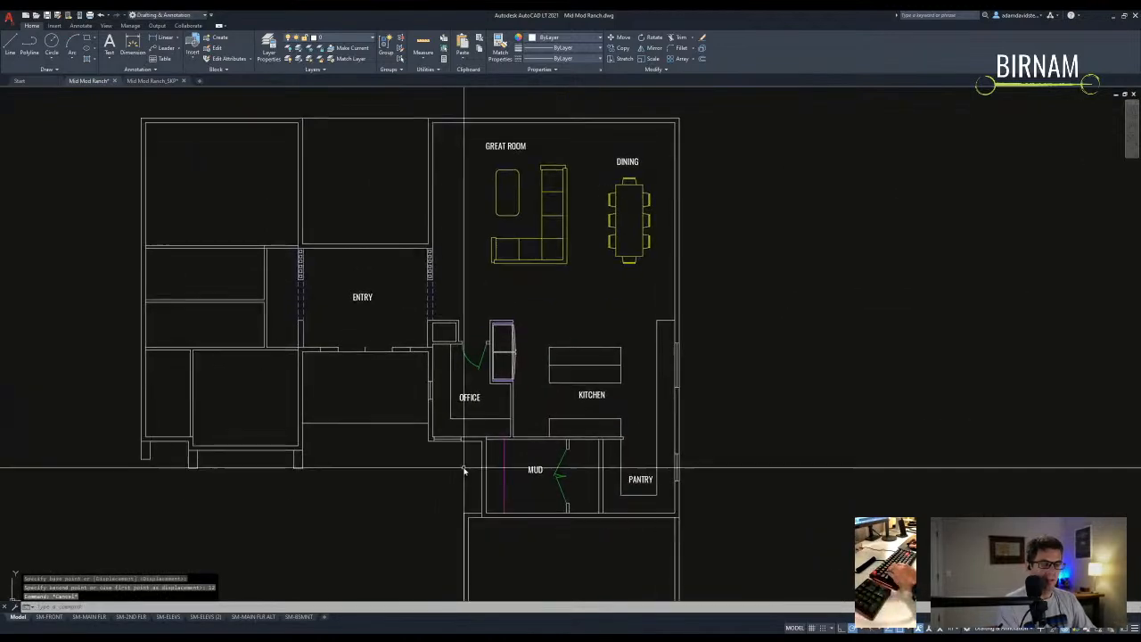
- Move the office window lines over by 2 units
{"action": "key", "text": "Escape"}
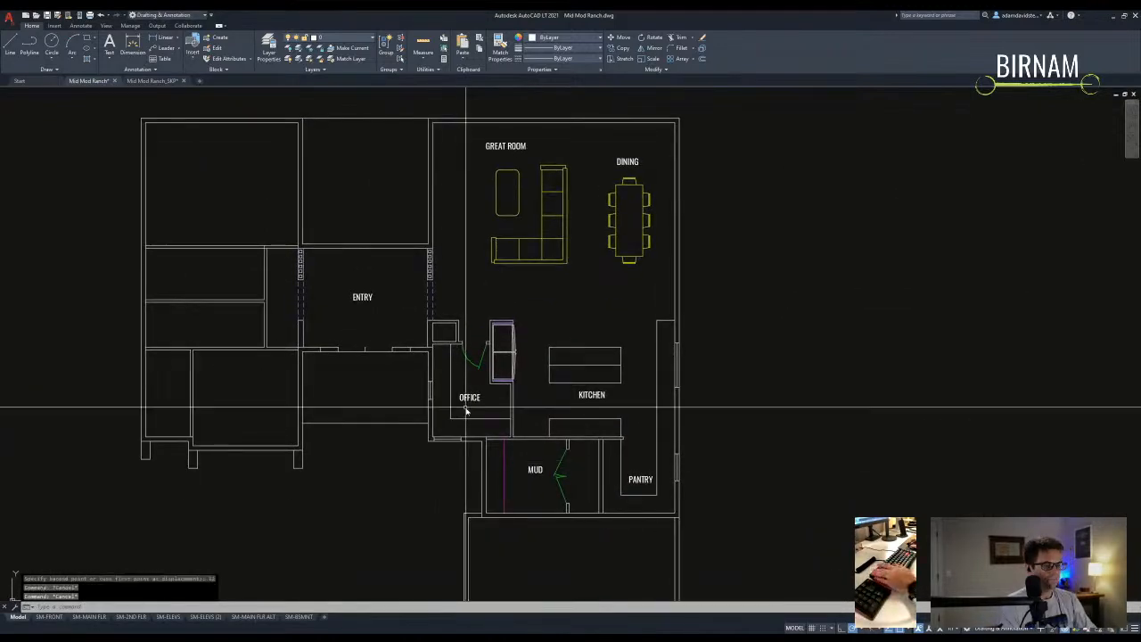
{"action": "scroll", "coordinate": [438, 450], "scroll_direction": "up", "scroll_amount": 5}
{"action": "left_click", "coordinate": [424, 452]}
{"action": "left_click", "coordinate": [631, 301]}
{"action": "key", "text": "m"}
{"action": "key", "text": "space"}
{"action": "left_click", "coordinate": [571, 280]}
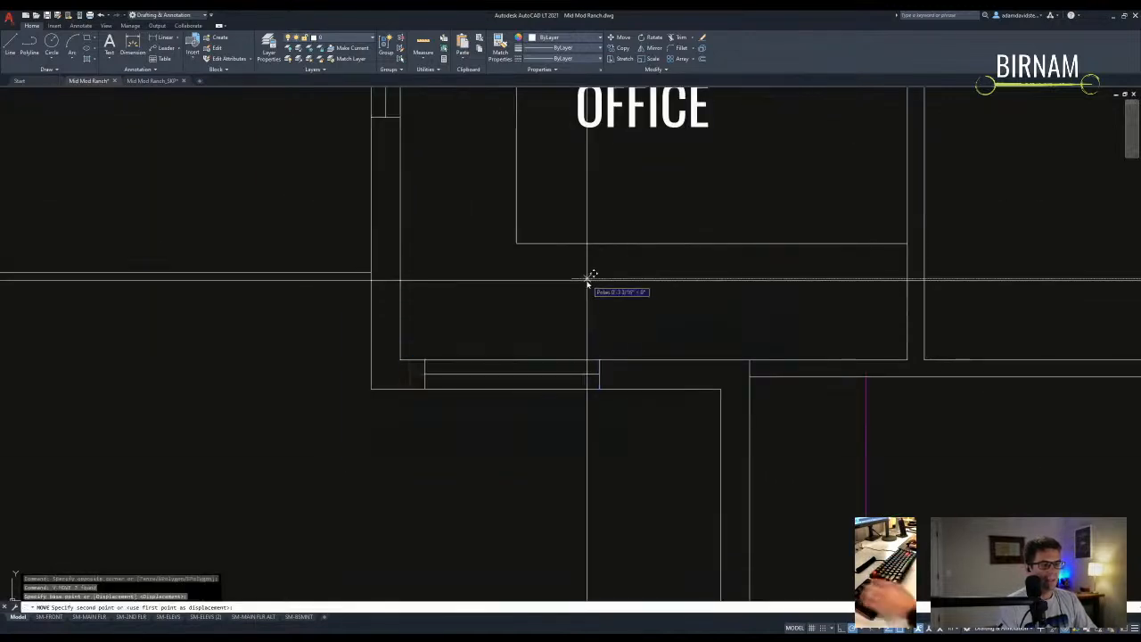
{"action": "type", "text": "2"}
{"action": "key", "text": "space"}
{"action": "key", "text": "Escape"}
{"action": "key", "text": "Escape"}
- Shift the window sill left so it meets the wall
{"action": "scroll", "coordinate": [535, 356], "scroll_direction": "down", "scroll_amount": 4}
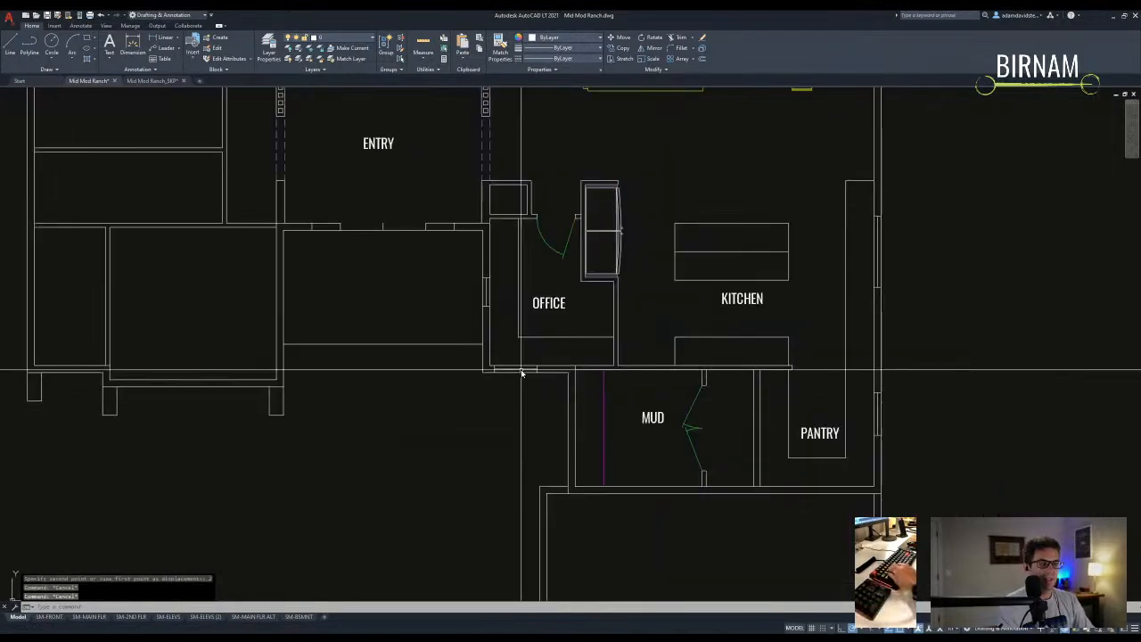
{"action": "key", "text": "Escape"}
{"action": "scroll", "coordinate": [473, 339], "scroll_direction": "down", "scroll_amount": 3}
{"action": "scroll", "coordinate": [487, 353], "scroll_direction": "up", "scroll_amount": 5}
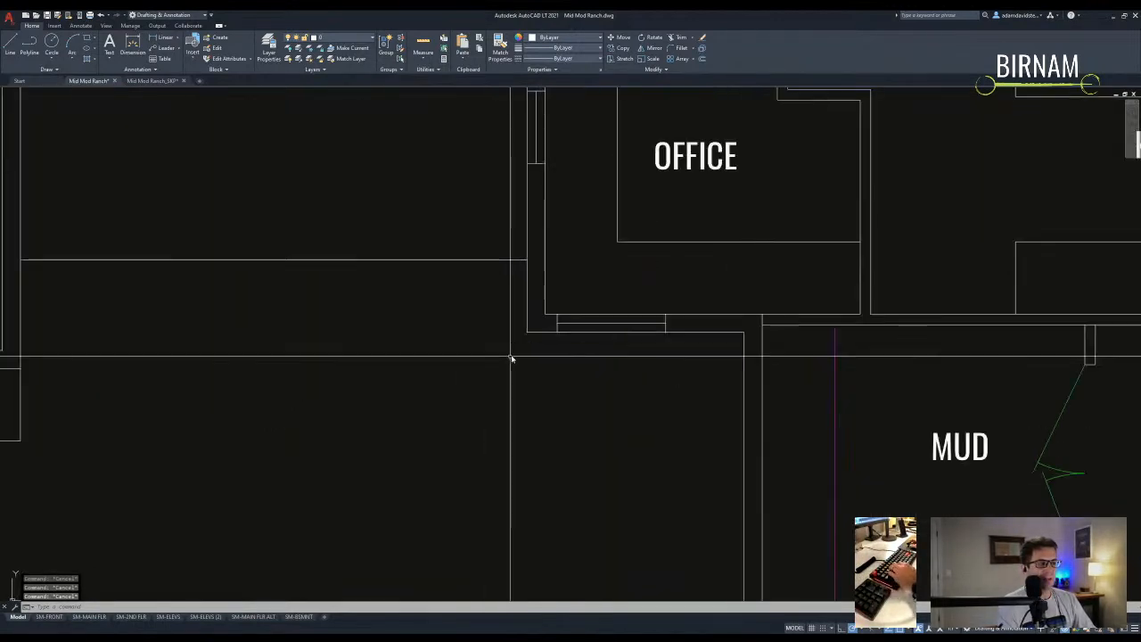
{"action": "left_click", "coordinate": [454, 415]}
{"action": "key", "text": "Escape"}
{"action": "key", "text": "Escape"}
{"action": "left_click", "coordinate": [472, 424]}
{"action": "key", "text": "Escape"}
{"action": "left_click", "coordinate": [486, 401]}
{"action": "left_click", "coordinate": [623, 336]}
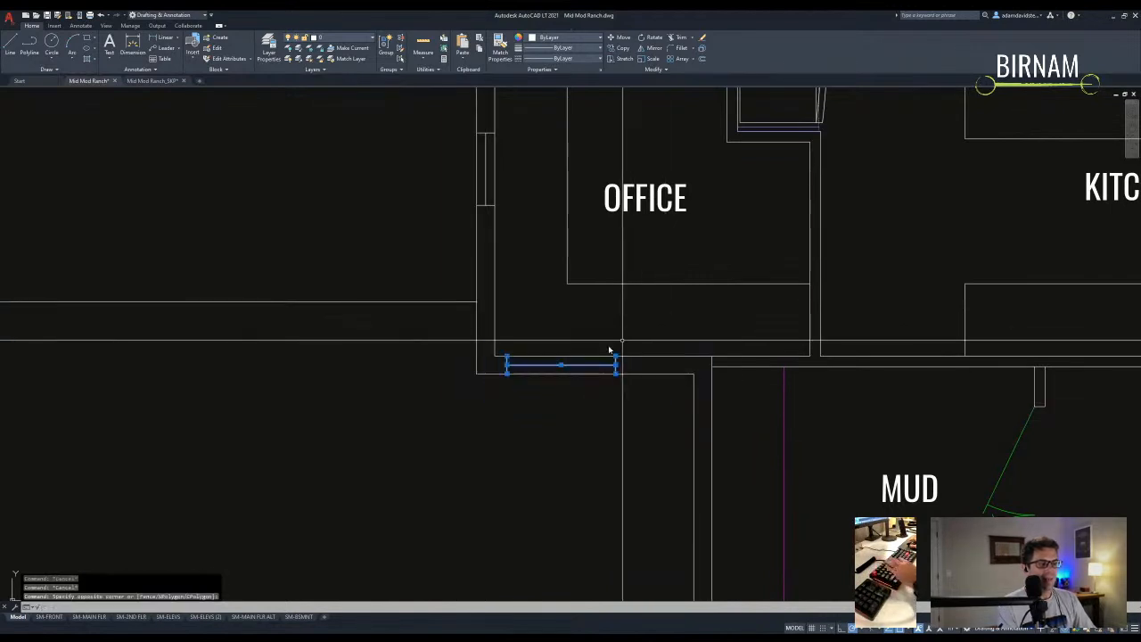
{"action": "left_click", "coordinate": [506, 356]}
{"action": "left_click", "coordinate": [495, 356]}
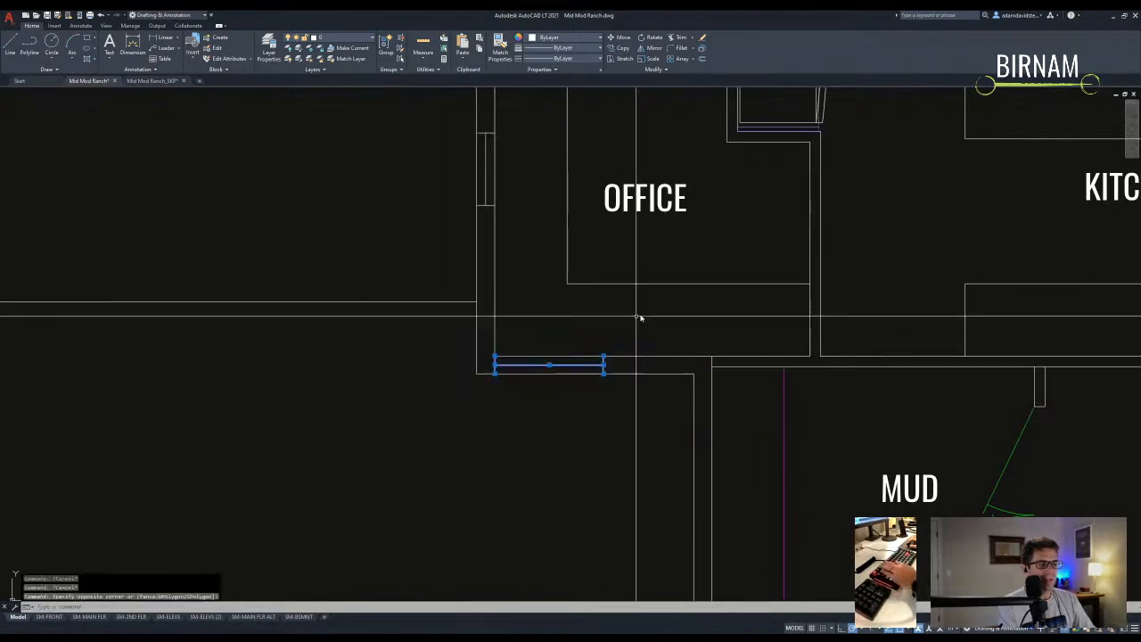
- Mirror the sill across a 45-degree line, keeping the original
{"action": "type", "text": "mi"}
{"action": "key", "text": "Return"}
{"action": "left_click", "coordinate": [494, 358]}
{"action": "left_click", "coordinate": [515, 339]}
{"action": "key", "text": "Return"}
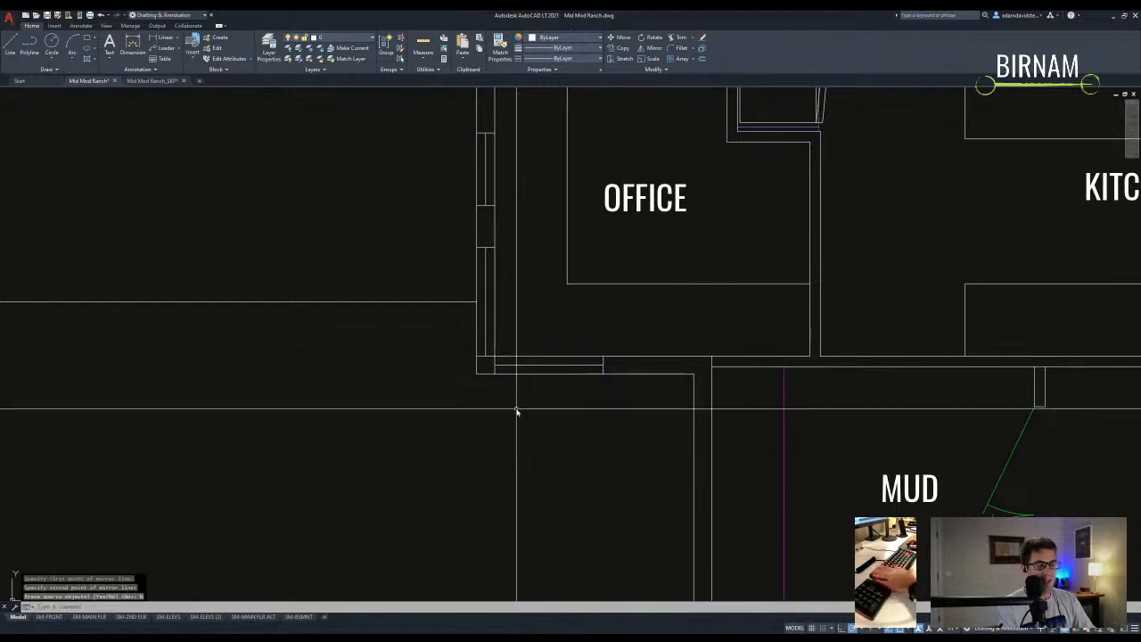
{"action": "key", "text": "Escape"}
{"action": "key", "text": "Escape"}
- Undo the last two sill changes
{"action": "middle_click_drag", "start_coordinate": [489, 389], "coordinate": [488, 410]}
{"action": "left_click", "coordinate": [449, 413]}
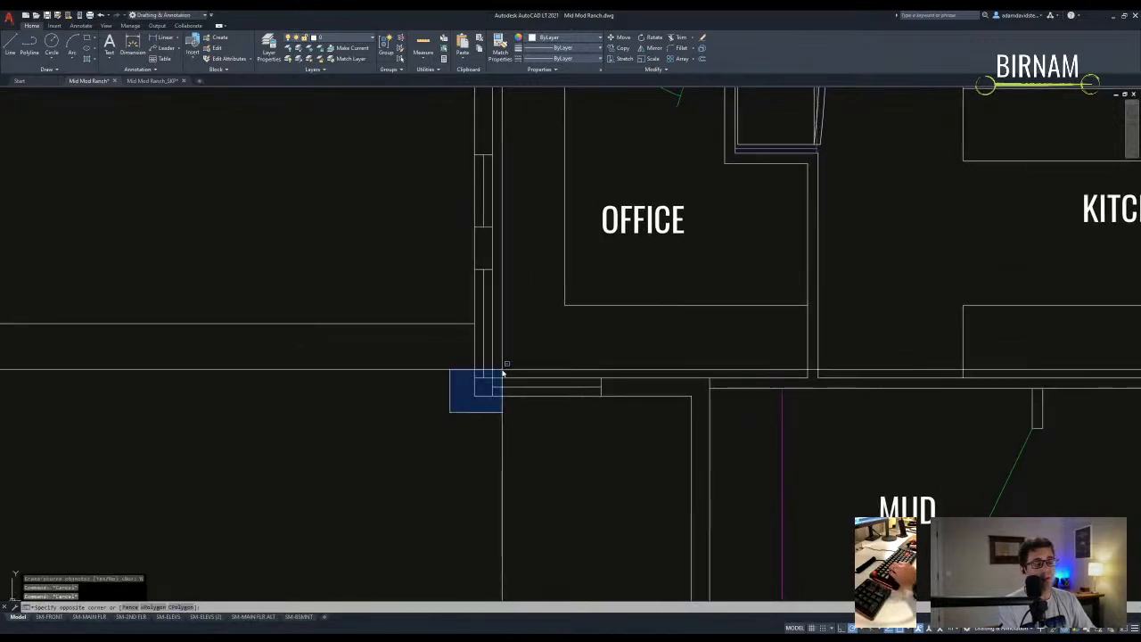
{"action": "key", "text": "Escape"}
{"action": "key", "text": "ctrl+z"}
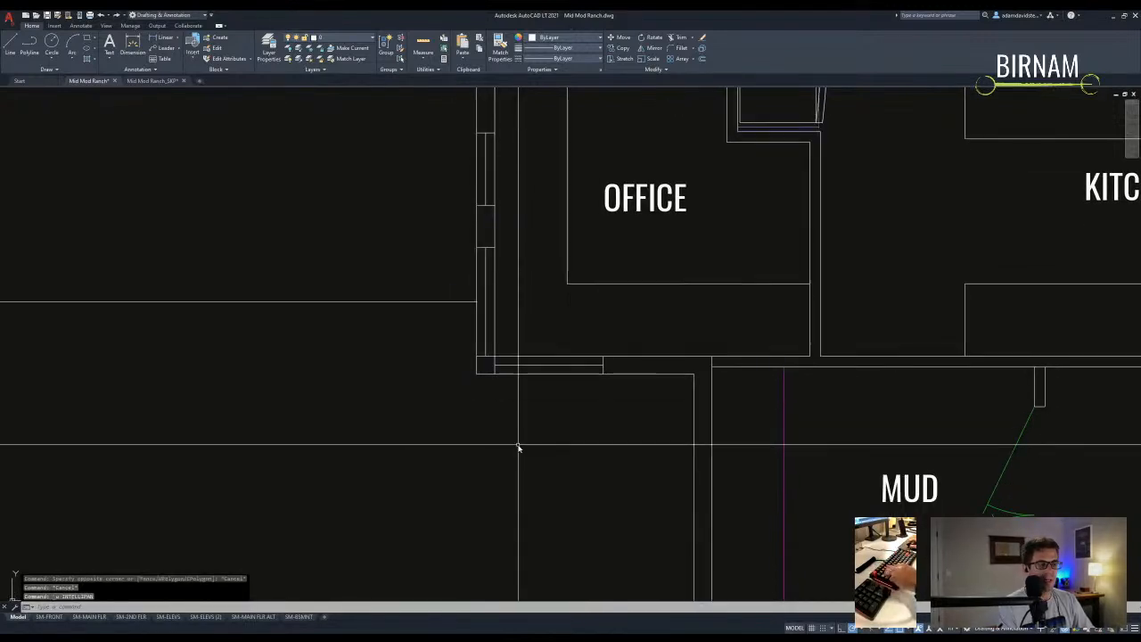
{"action": "key", "text": "ctrl+z"}
{"action": "key", "text": "ctrl+z"}
{"action": "key", "text": "Escape"}
{"action": "middle_click_drag", "start_coordinate": [546, 436], "coordinate": [539, 438]}
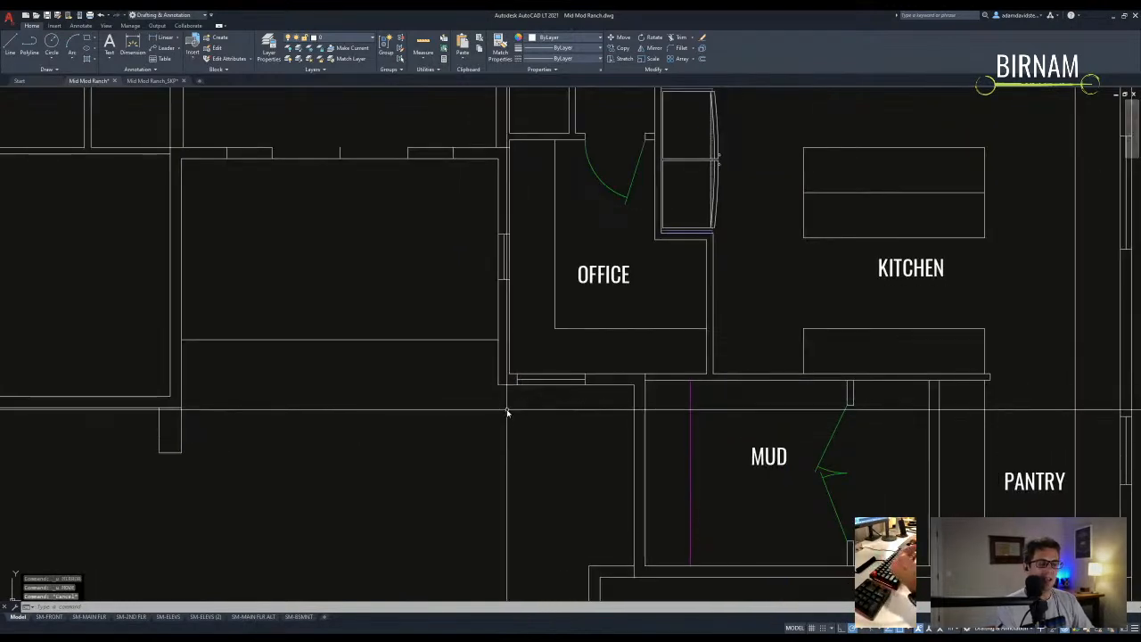
- Select the sill piece for a move, then cancel and undo it
{"action": "scroll", "coordinate": [507, 413], "scroll_direction": "up", "scroll_amount": 2}
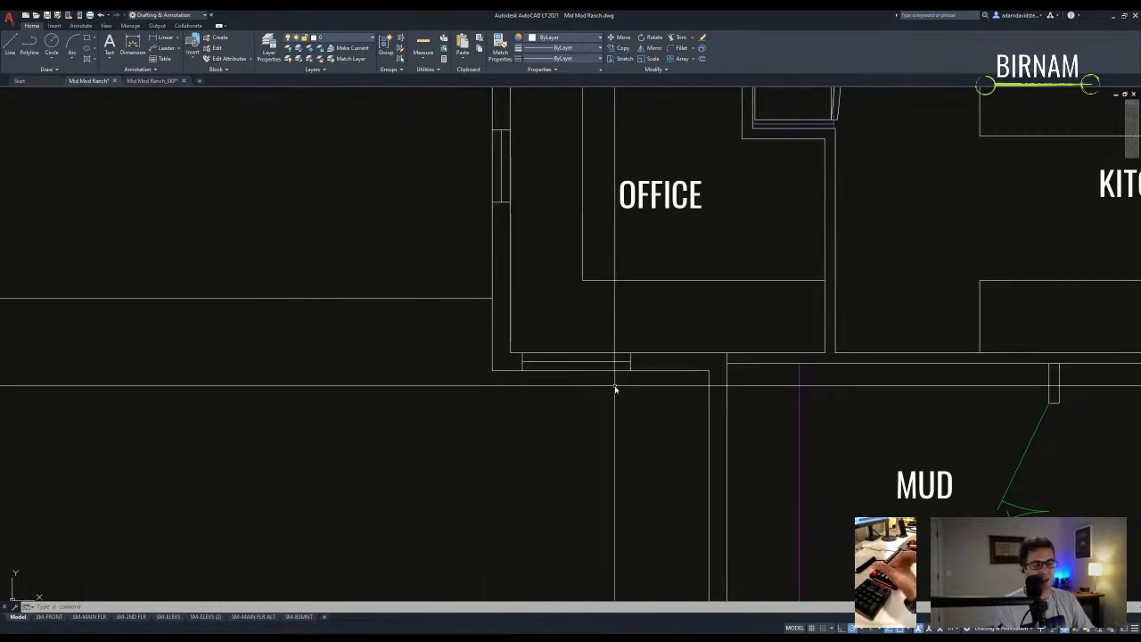
{"action": "key", "text": "Escape"}
{"action": "key", "text": "Escape"}
{"action": "key", "text": "Escape"}
{"action": "scroll", "coordinate": [524, 392], "scroll_direction": "down", "scroll_amount": 2}
{"action": "scroll", "coordinate": [526, 390], "scroll_direction": "up", "scroll_amount": 2}
{"action": "left_click", "coordinate": [481, 387]}
{"action": "left_click", "coordinate": [672, 331]}
{"action": "type", "text": "m"}
{"action": "key", "text": "Return"}
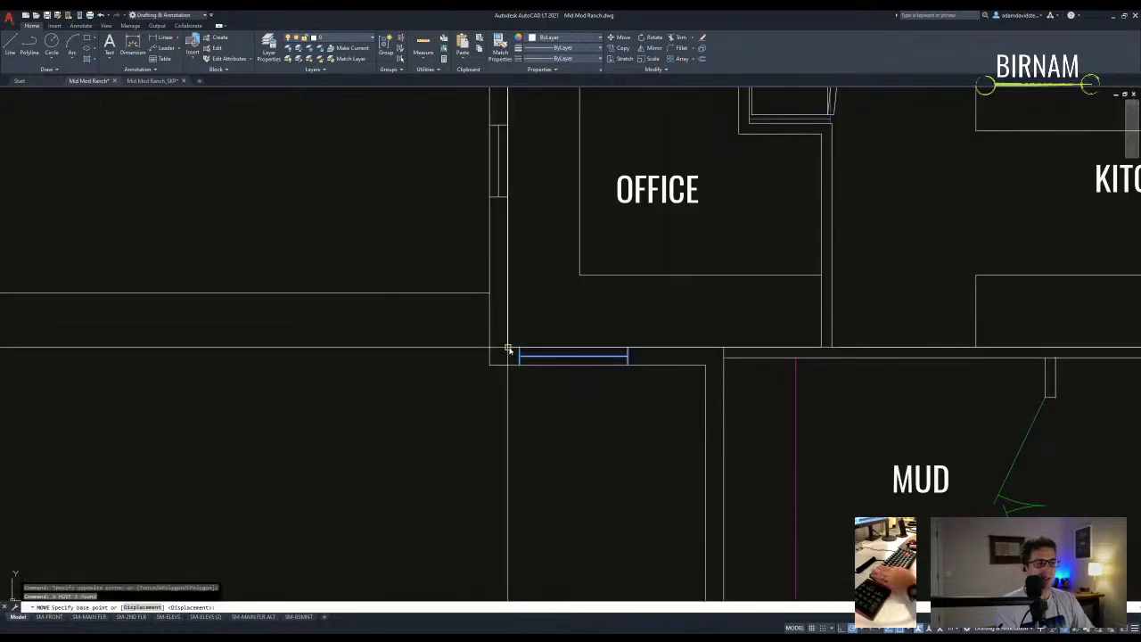
{"action": "key", "text": "Escape"}
{"action": "key", "text": "Escape"}
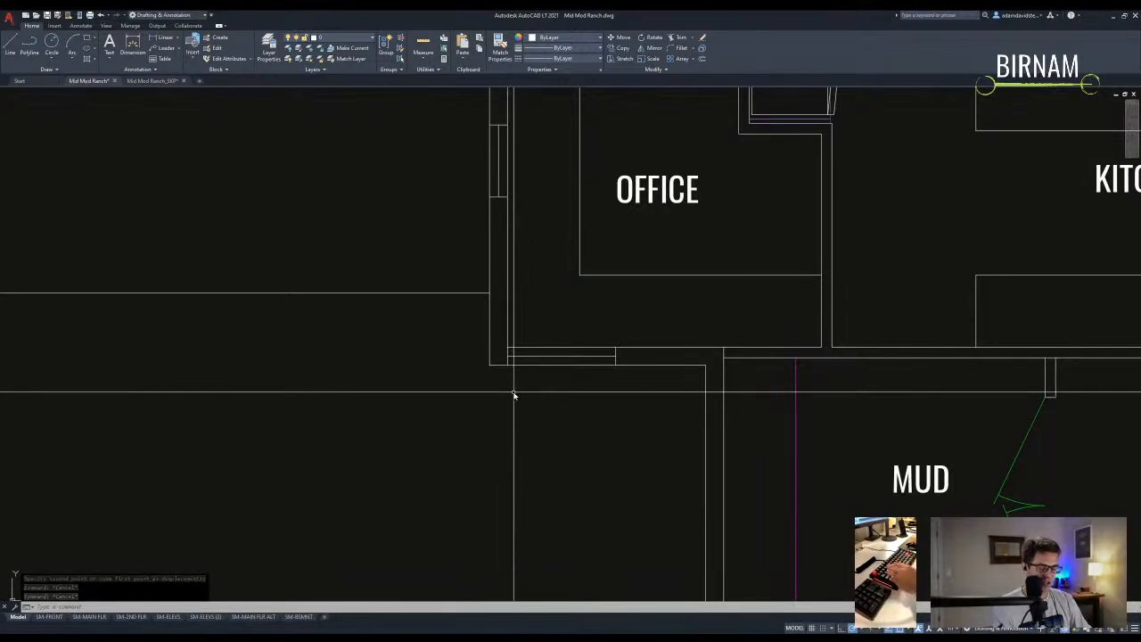
{"action": "key", "text": "ctrl+z"}
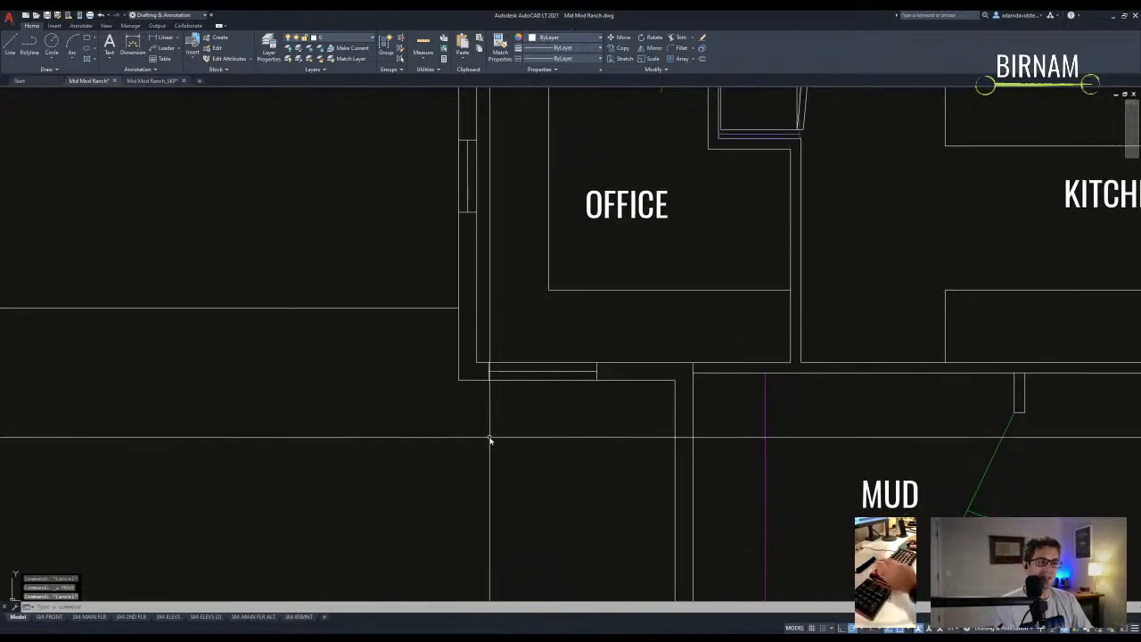
- Measure the Office–Mud room wall with DI, reading 0'-10"
{"action": "scroll", "coordinate": [492, 400], "scroll_direction": "up", "scroll_amount": 2}
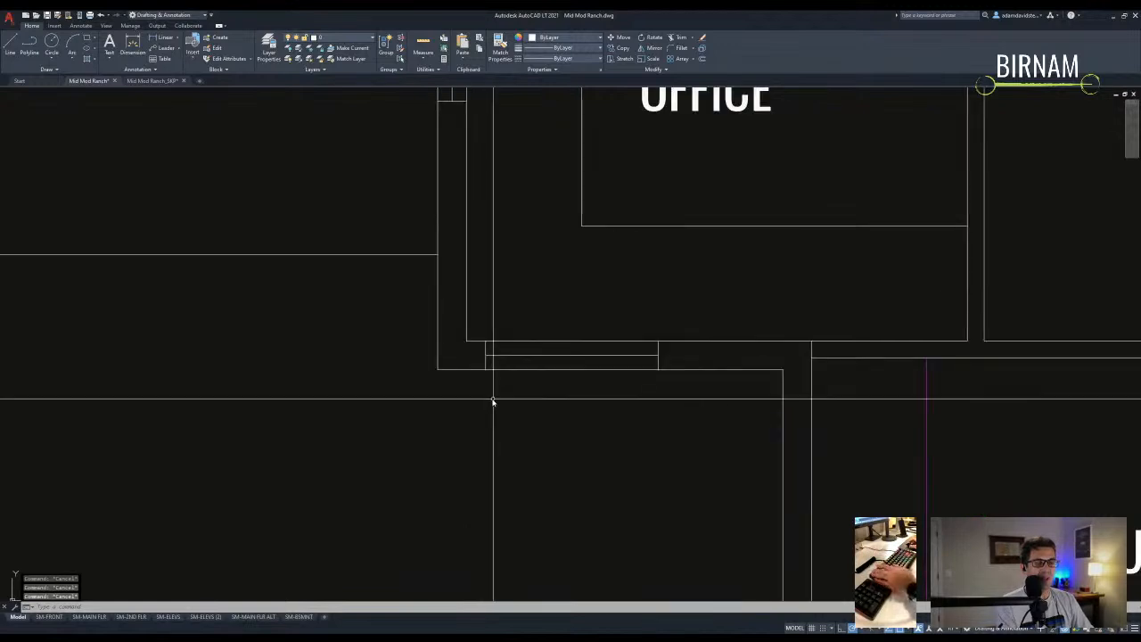
{"action": "scroll", "coordinate": [484, 416], "scroll_direction": "down", "scroll_amount": 2}
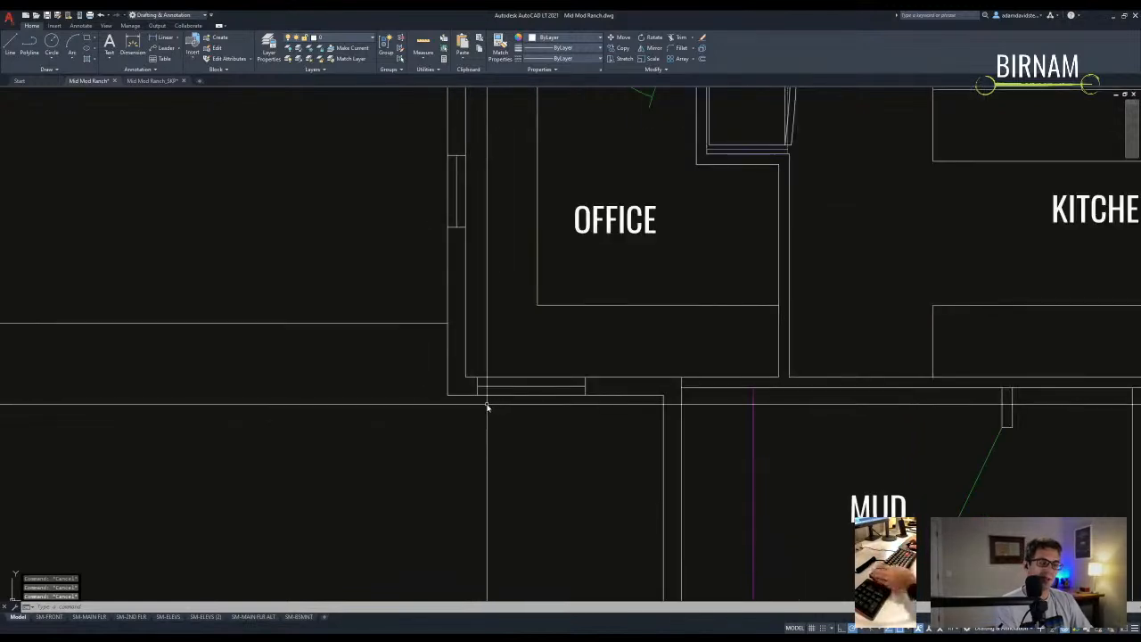
{"action": "scroll", "coordinate": [477, 397], "scroll_direction": "up", "scroll_amount": 2}
{"action": "type", "text": "di"}
{"action": "key", "text": "Return"}
{"action": "left_click", "coordinate": [471, 390]}
{"action": "left_click", "coordinate": [421, 391]}
{"action": "key", "text": "Escape"}
{"action": "scroll", "coordinate": [488, 418], "scroll_direction": "down", "scroll_amount": 2}
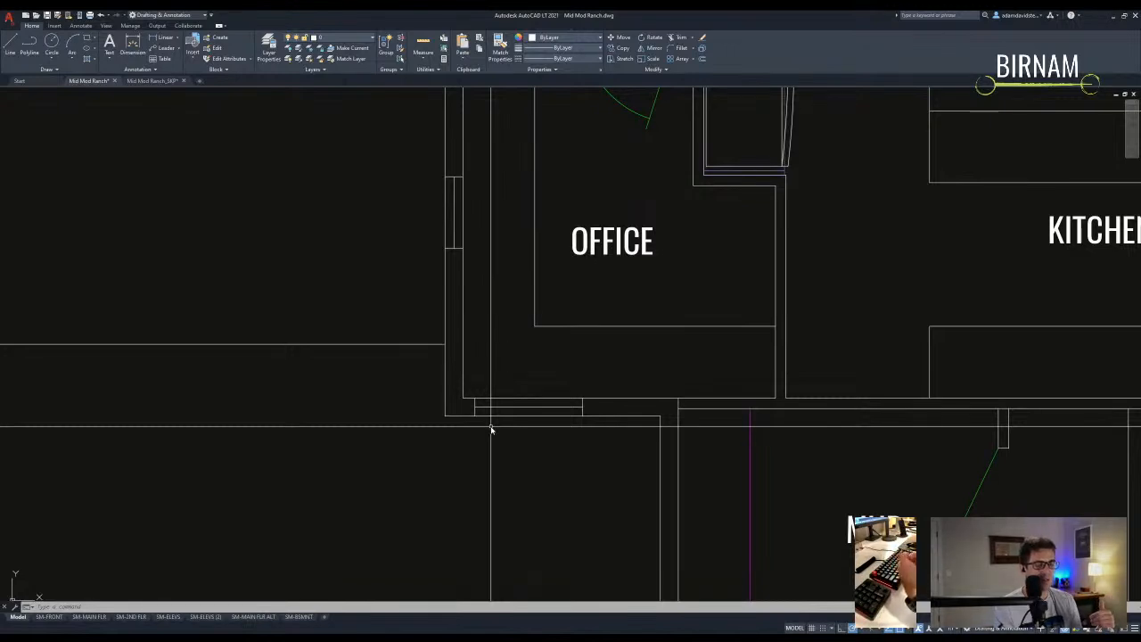
{"action": "scroll", "coordinate": [490, 429], "scroll_direction": "down", "scroll_amount": 4}
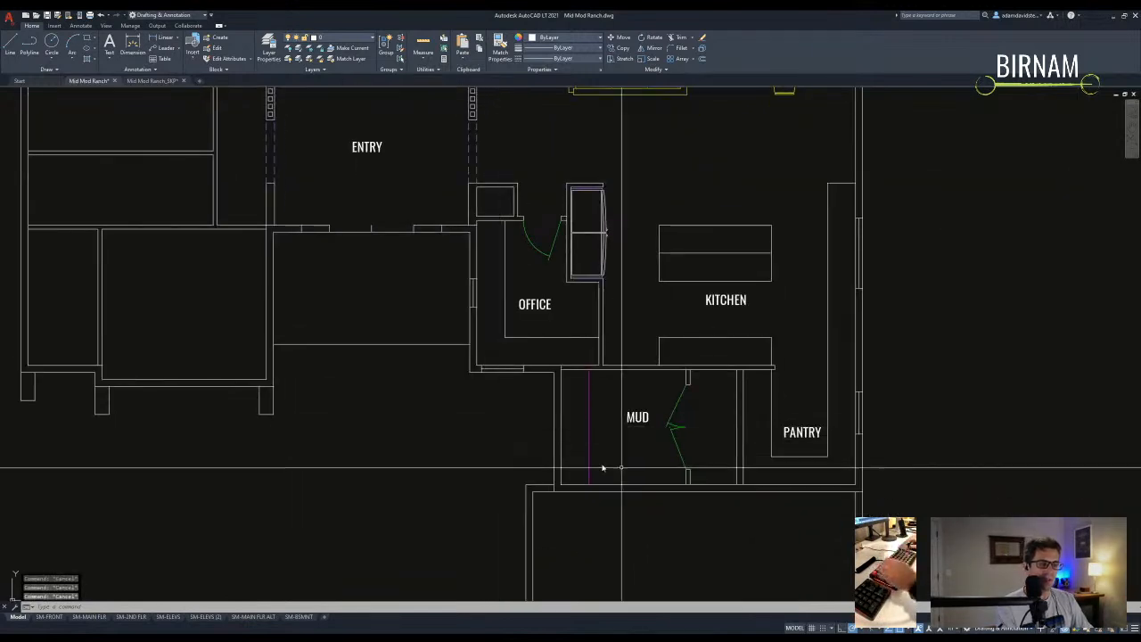
- Frame the Mud room's west wall, abandoning a trial line and selection
{"action": "middle_click_drag", "start_coordinate": [501, 441], "coordinate": [435, 384]}
{"action": "key", "text": "l"}
{"action": "key", "text": "Return"}
{"action": "left_click", "coordinate": [494, 370]}
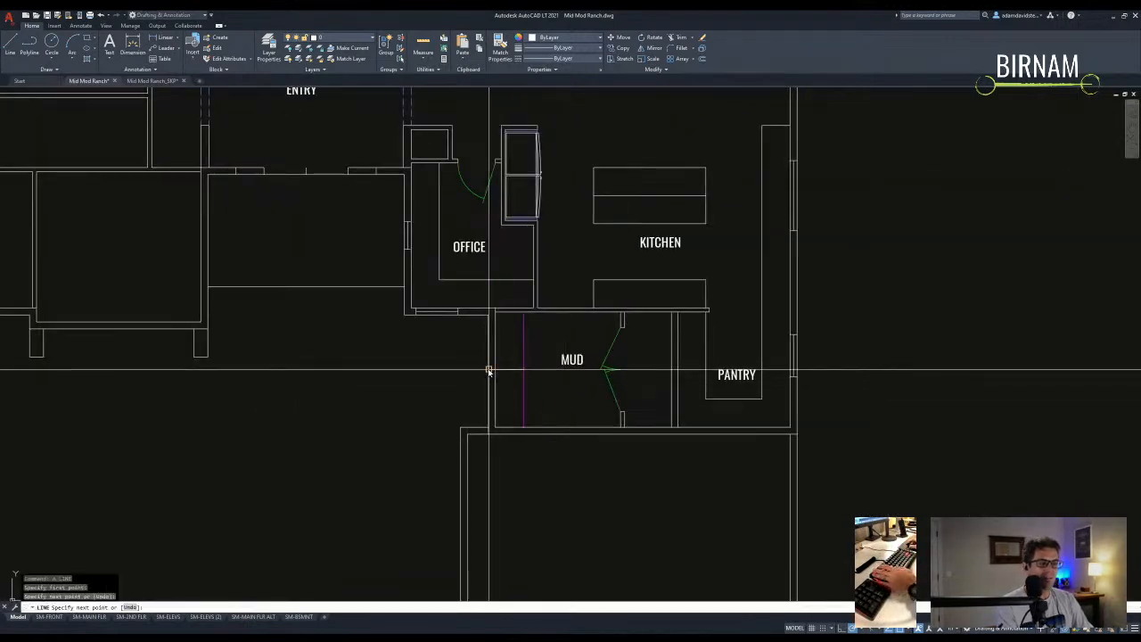
{"action": "scroll", "coordinate": [492, 370], "scroll_direction": "up", "scroll_amount": 2}
{"action": "key", "text": "Escape"}
{"action": "left_click", "coordinate": [496, 375]}
{"action": "left_click", "coordinate": [455, 331]}
{"action": "key", "text": "Escape"}
- Copy the short Mud room wall piece with a 1-inch displacement
{"action": "left_click", "coordinate": [479, 358]}
{"action": "type", "text": "co"}
{"action": "key", "text": "Return"}
{"action": "left_click", "coordinate": [516, 382]}
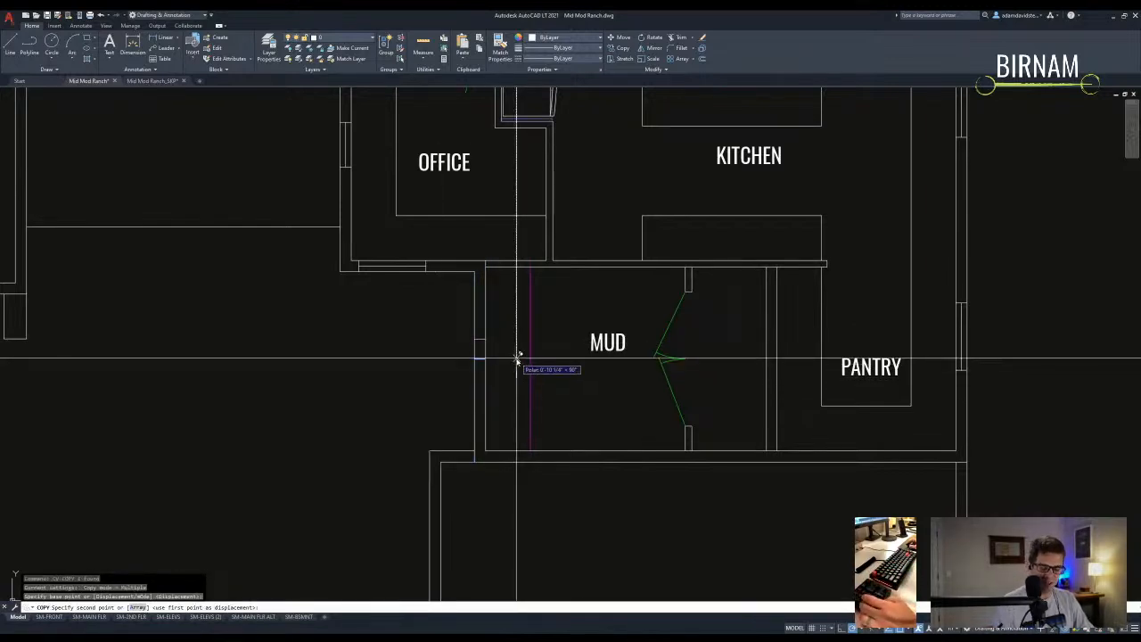
{"action": "type", "text": "1"}
{"action": "key", "text": "Return"}
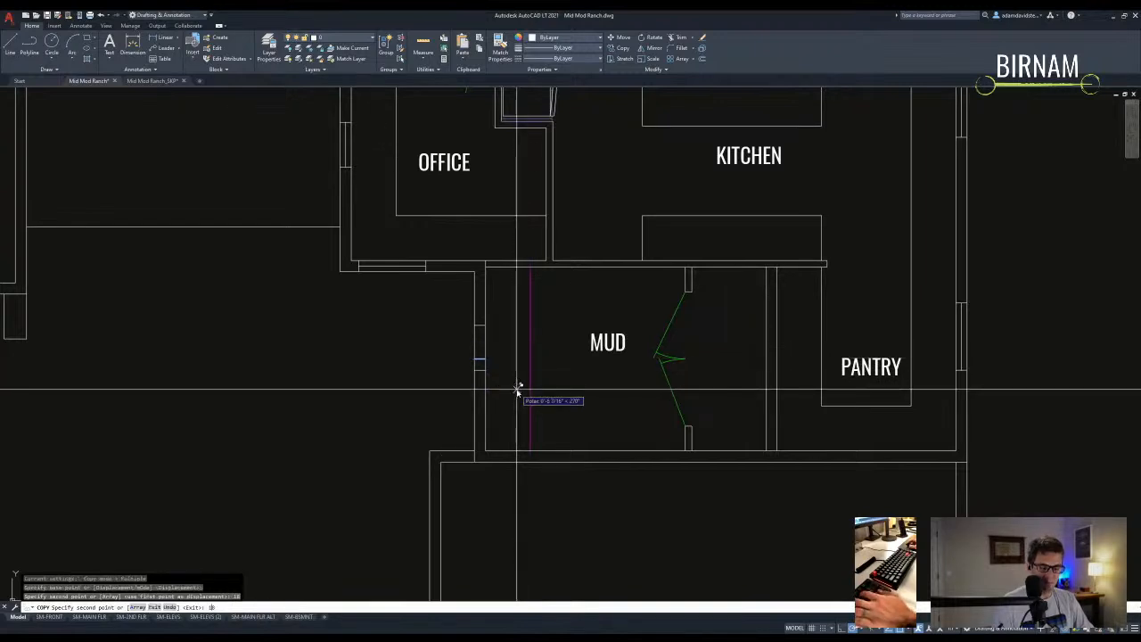
{"action": "key", "text": "Return"}
- Start a line on the wall, then cancel it and zoom around the Mud room
{"action": "type", "text": "l"}
{"action": "key", "text": "Return"}
{"action": "left_click", "coordinate": [475, 395]}
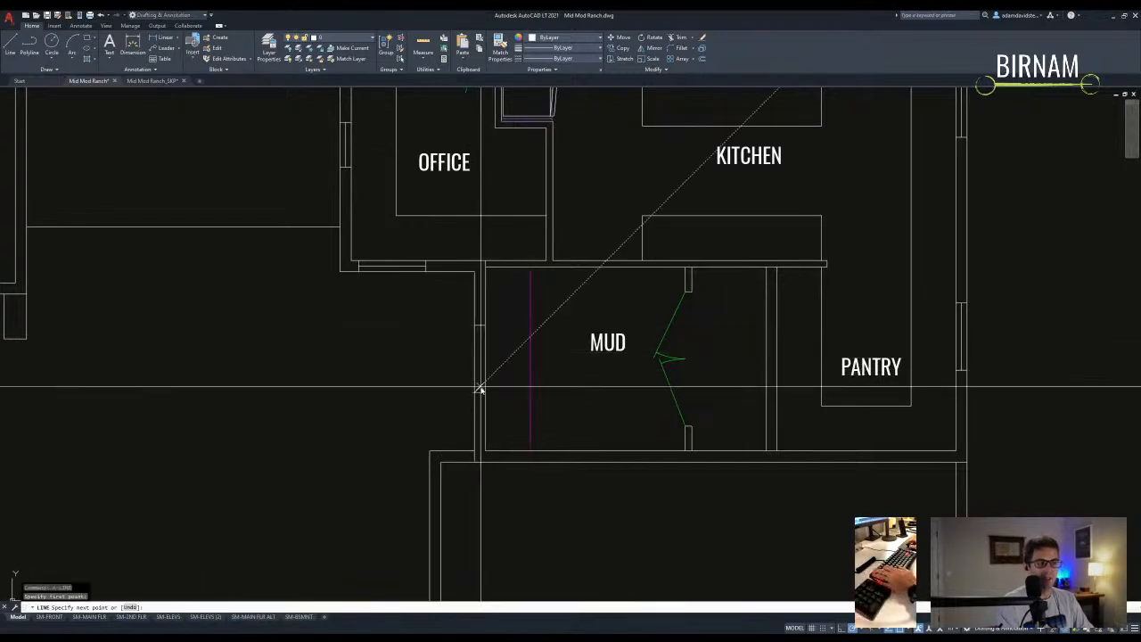
{"action": "key", "text": "Escape"}
{"action": "scroll", "coordinate": [506, 410], "scroll_direction": "down", "scroll_amount": 2}
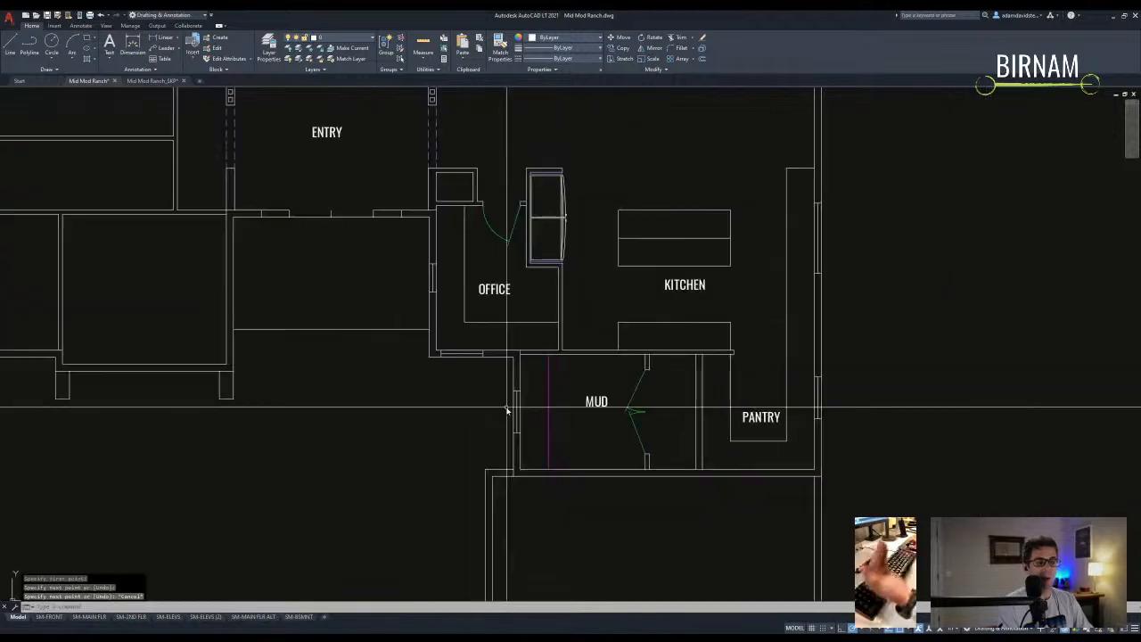
{"action": "key", "text": "Escape"}
{"action": "key", "text": "Escape"}
{"action": "key", "text": "Escape"}
{"action": "scroll", "coordinate": [380, 402], "scroll_direction": "down", "scroll_amount": 3}
{"action": "scroll", "coordinate": [395, 440], "scroll_direction": "up", "scroll_amount": 3}
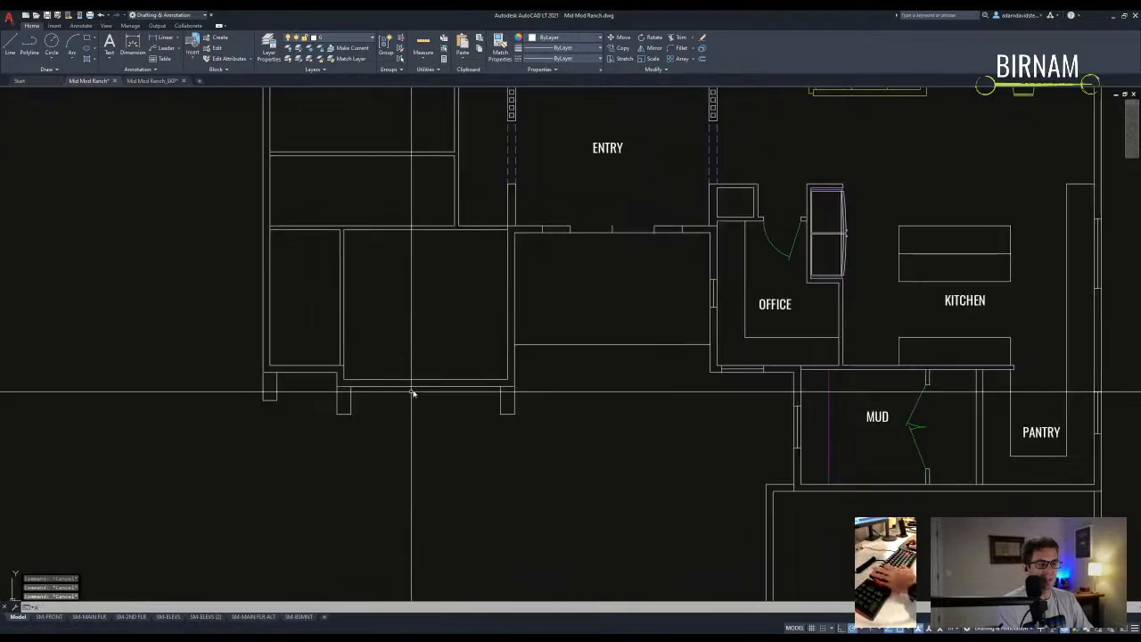
- Recentre the whole floor plan and select a wall line near the Entry
{"action": "type", "text": "l"}
{"action": "key", "text": "Return"}
{"action": "left_click", "coordinate": [469, 428]}
{"action": "key", "text": "Escape"}
{"action": "key", "text": "Escape"}
{"action": "scroll", "coordinate": [352, 464], "scroll_direction": "down", "scroll_amount": 2}
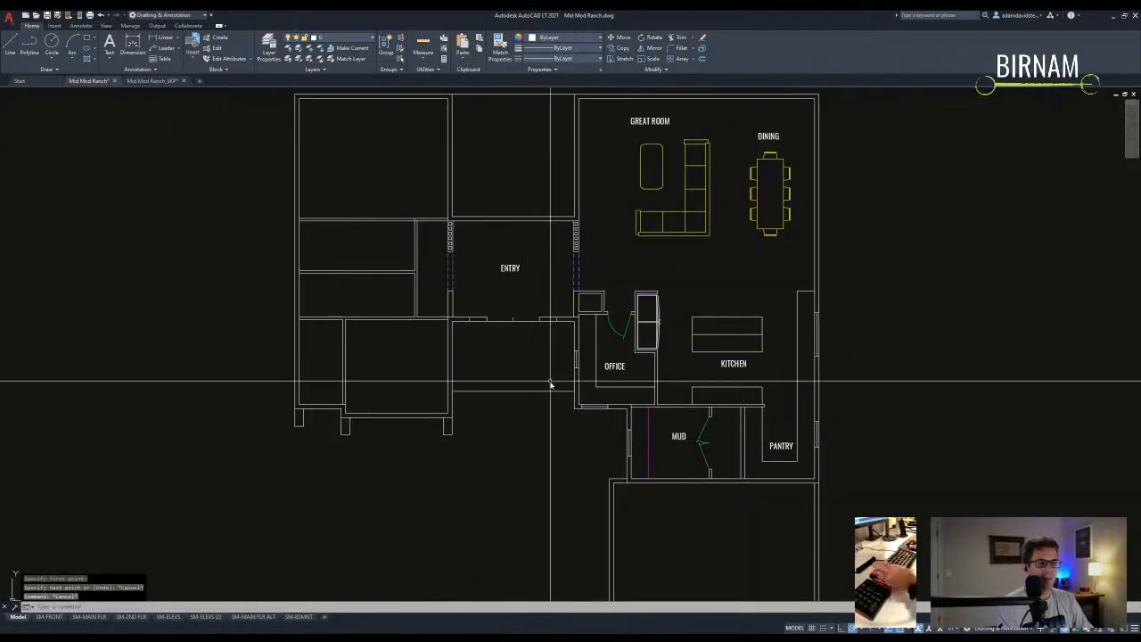
{"action": "key", "text": "Escape"}
{"action": "key", "text": "Escape"}
{"action": "key", "text": "Escape"}
{"action": "scroll", "coordinate": [550, 385], "scroll_direction": "up", "scroll_amount": 2}
{"action": "scroll", "coordinate": [420, 400], "scroll_direction": "down", "scroll_amount": 2}
{"action": "middle_click_drag", "start_coordinate": [420, 400], "coordinate": [425, 412]}
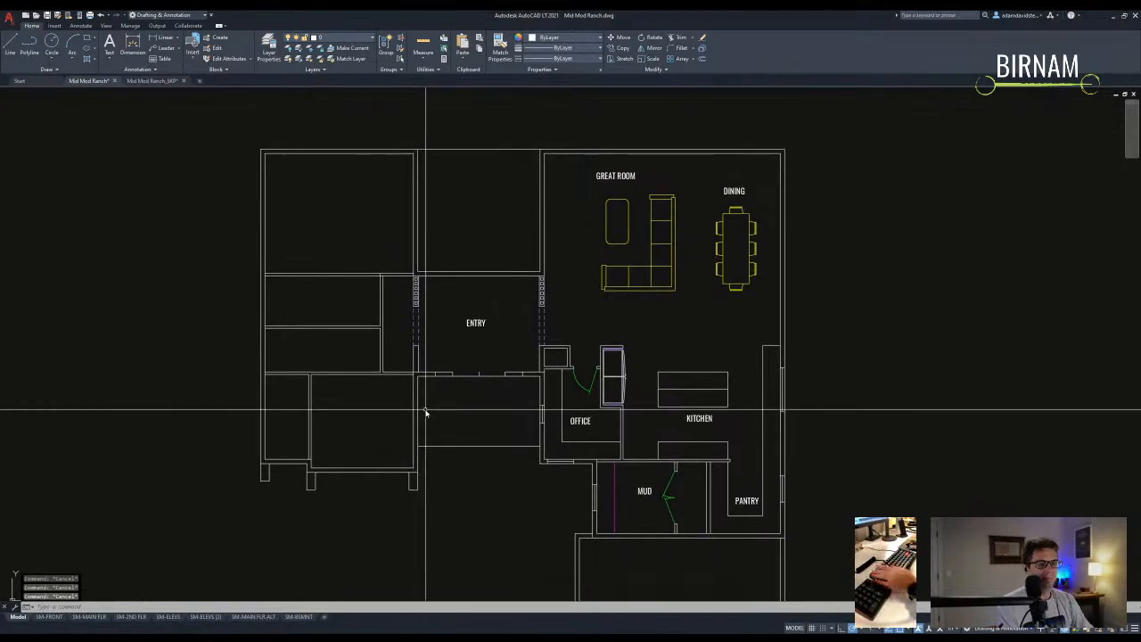
{"action": "scroll", "coordinate": [384, 339], "scroll_direction": "up", "scroll_amount": 2}
{"action": "left_click", "coordinate": [384, 339]}
{"action": "left_click", "coordinate": [288, 303]}
- Erase the horizontal wall line beside the Entry
{"action": "key", "text": "Escape"}
{"action": "key", "text": "Escape"}
{"action": "scroll", "coordinate": [395, 365], "scroll_direction": "down", "scroll_amount": 3}
{"action": "scroll", "coordinate": [418, 338], "scroll_direction": "up", "scroll_amount": 3}
{"action": "left_click", "coordinate": [419, 331]}
{"action": "key", "text": "Delete"}
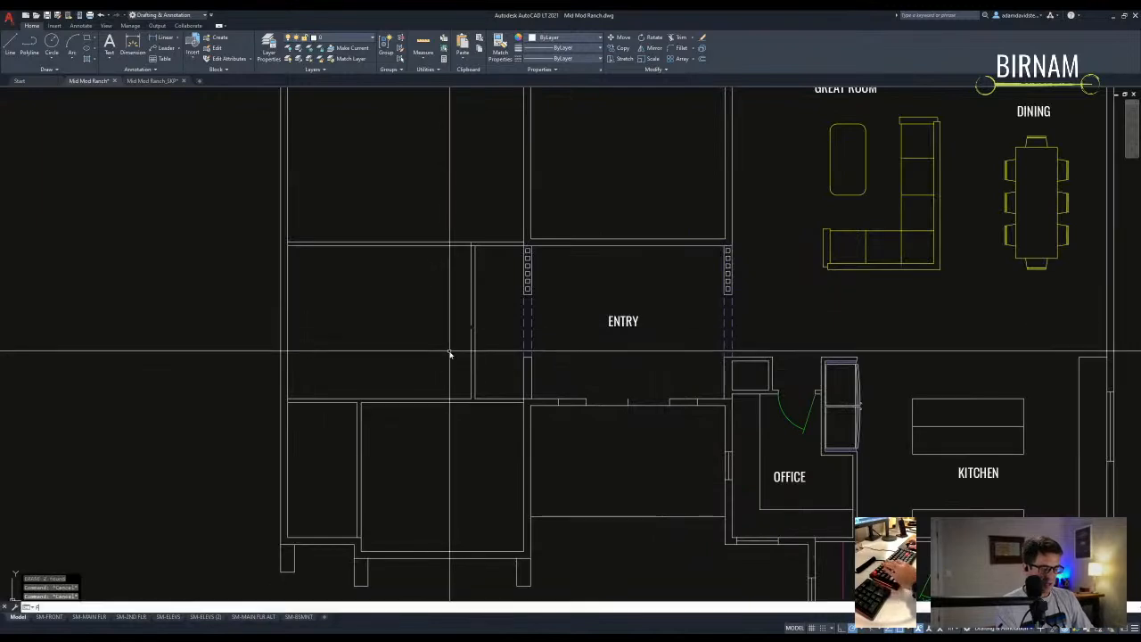
- Offset a wall line 6 toward the closet side and extend it to the boundary wall
{"action": "type", "text": "o"}
{"action": "key", "text": "Return"}
{"action": "type", "text": "6"}
{"action": "key", "text": "Return"}
{"action": "left_click", "coordinate": [469, 305]}
{"action": "left_click", "coordinate": [388, 295]}
{"action": "key", "text": "Escape"}
{"action": "type", "text": "ex"}
{"action": "key", "text": "Return"}
{"action": "left_click", "coordinate": [407, 323]}
{"action": "left_click", "coordinate": [363, 304]}
{"action": "key", "text": "Escape"}
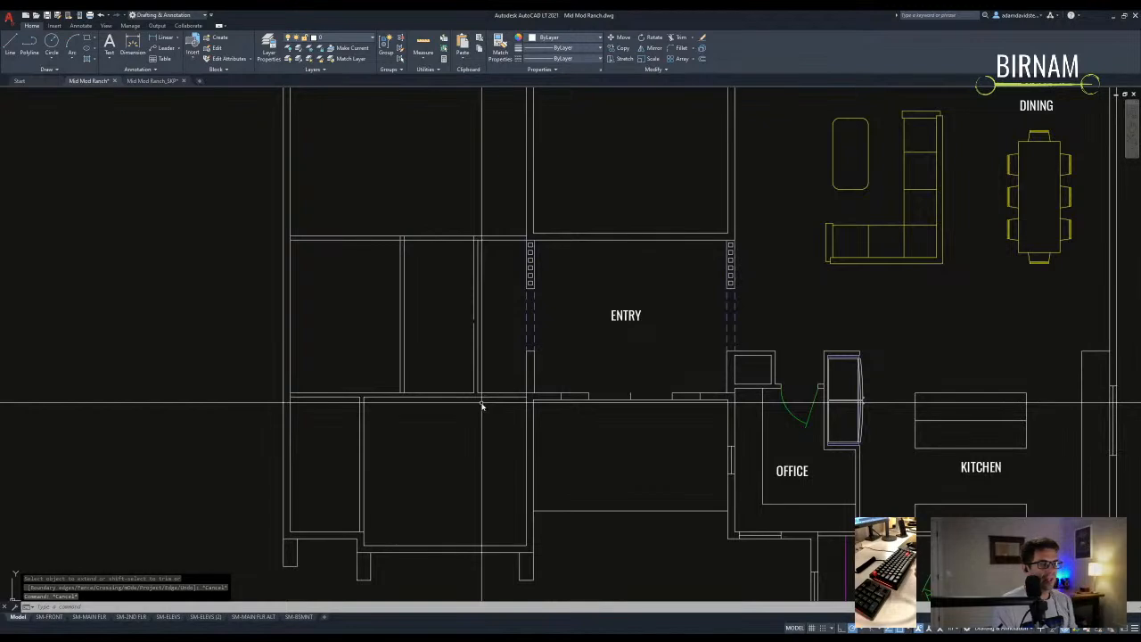
- Reframe the west-wing closets and extend lines to the horizontal boundary wall
{"action": "scroll", "coordinate": [481, 405], "scroll_direction": "down", "scroll_amount": 3}
{"action": "middle_click_drag", "start_coordinate": [561, 420], "coordinate": [478, 356]}
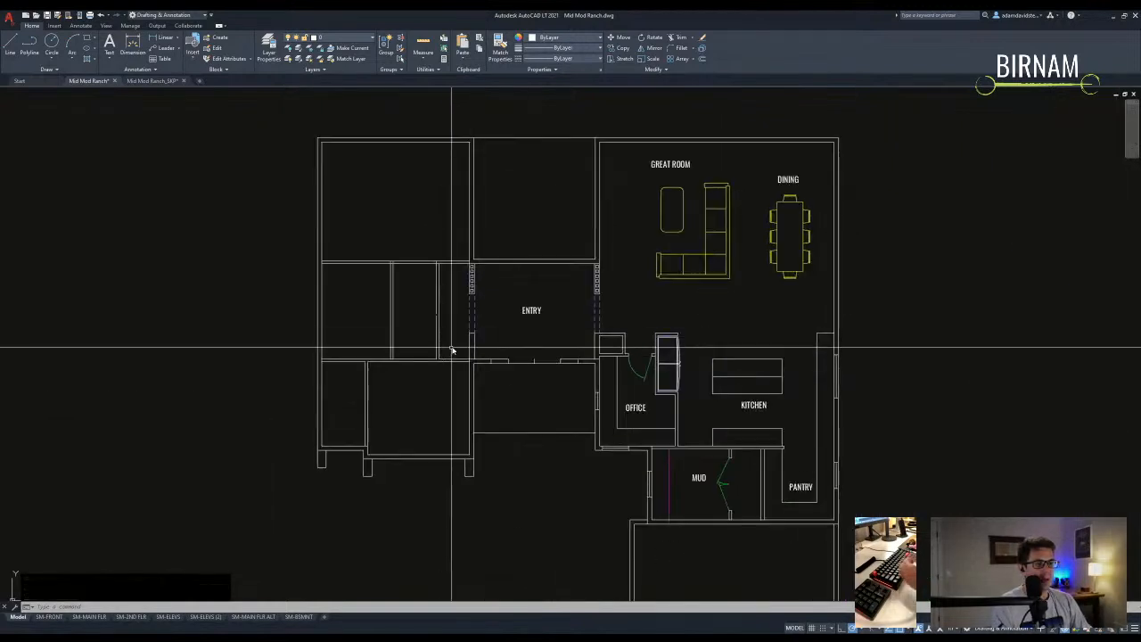
{"action": "scroll", "coordinate": [416, 347], "scroll_direction": "up", "scroll_amount": 3}
{"action": "scroll", "coordinate": [440, 331], "scroll_direction": "down", "scroll_amount": 2}
{"action": "scroll", "coordinate": [400, 356], "scroll_direction": "up", "scroll_amount": 2}
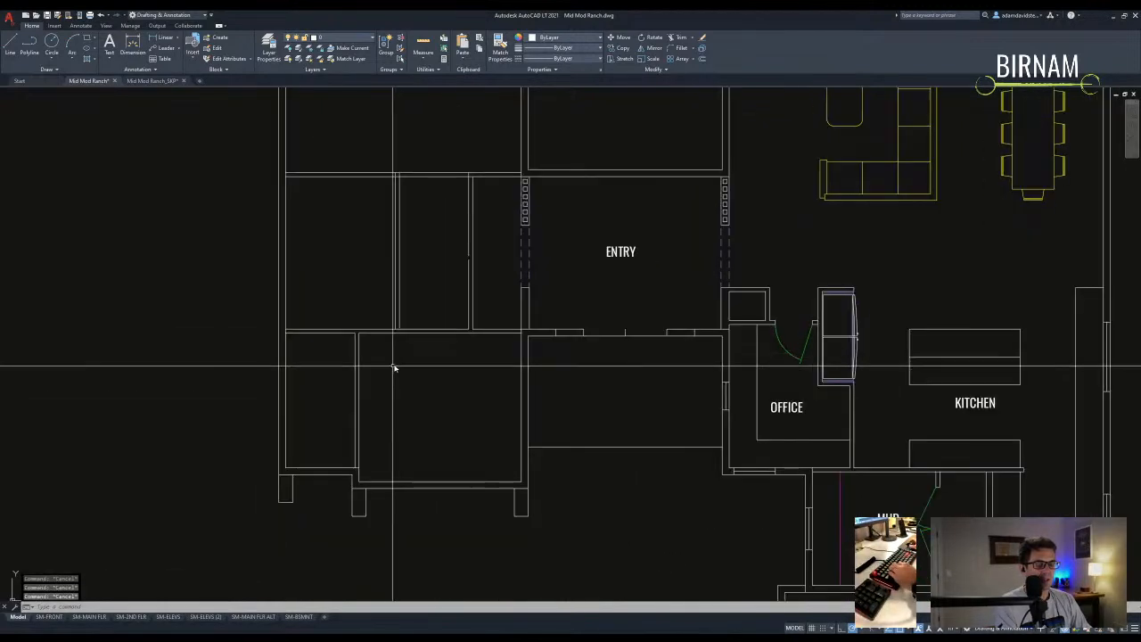
{"action": "middle_click_drag", "start_coordinate": [384, 379], "coordinate": [425, 442]}
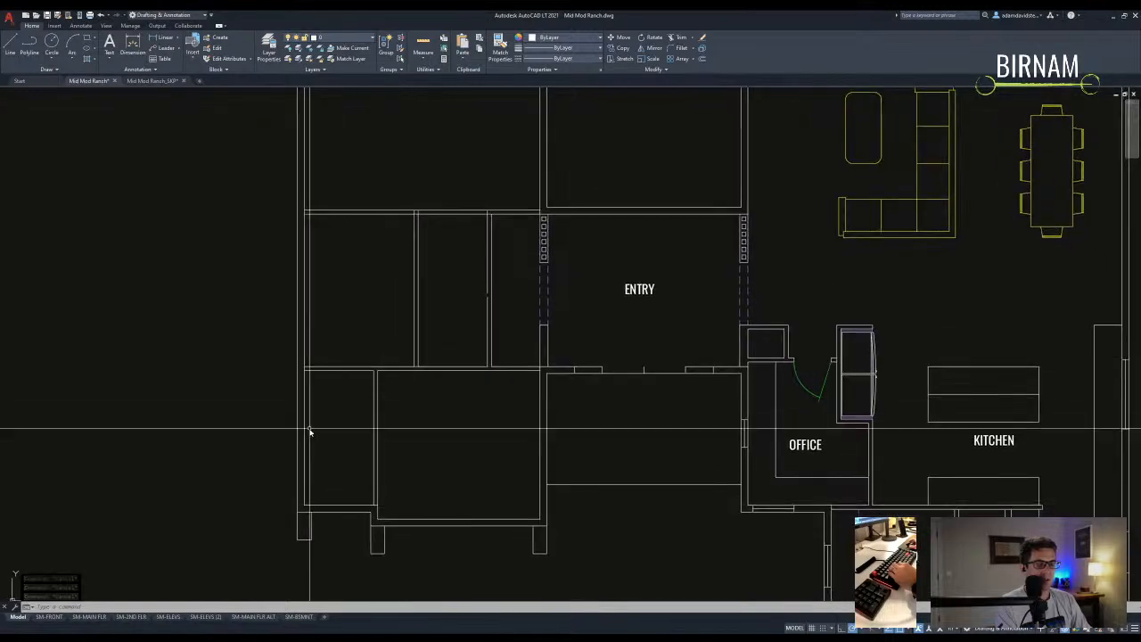
{"action": "key", "text": "Escape"}
{"action": "middle_click_drag", "start_coordinate": [415, 352], "coordinate": [407, 368]}
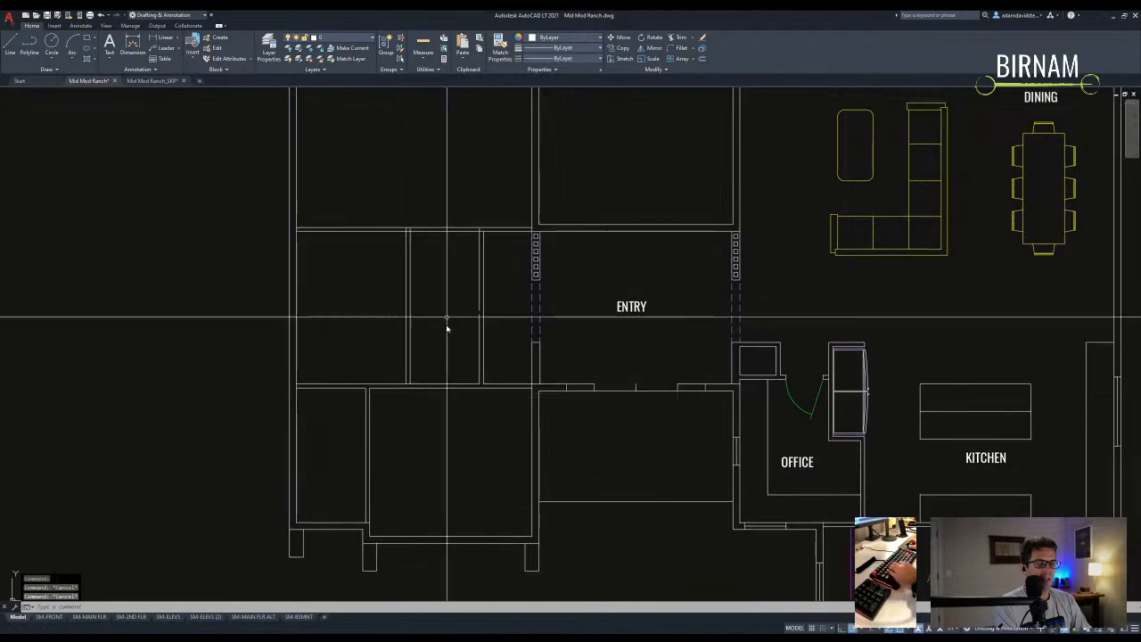
{"action": "middle_click_drag", "start_coordinate": [469, 298], "coordinate": [443, 321]}
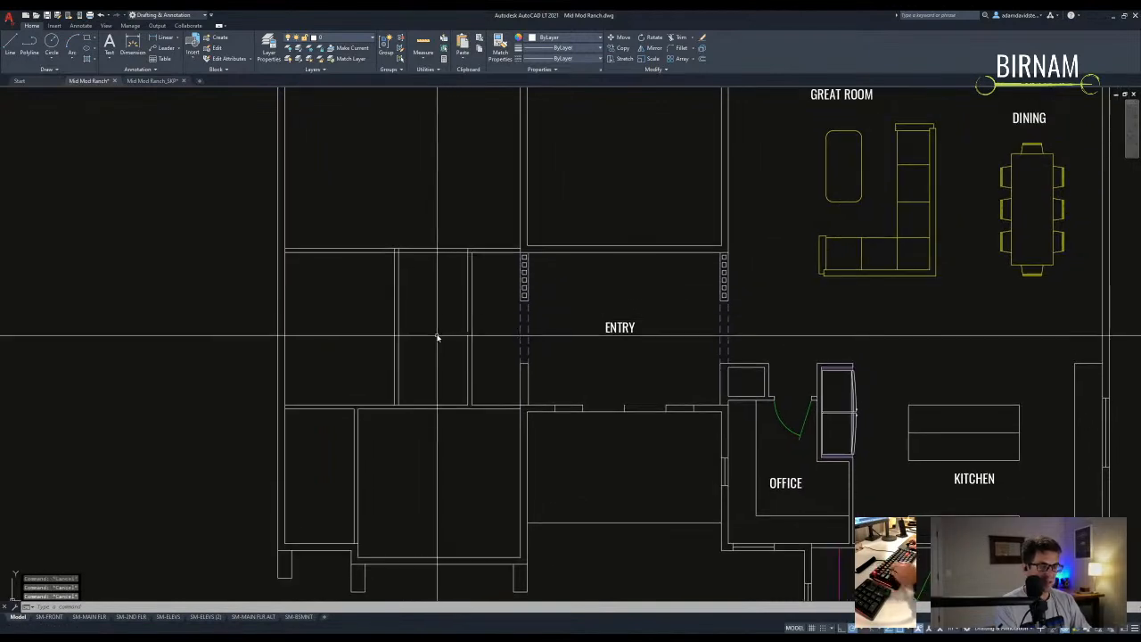
{"action": "type", "text": "ex"}
{"action": "key", "text": "Return"}
{"action": "left_click", "coordinate": [458, 248]}
{"action": "left_click", "coordinate": [462, 306]}
- Pick four cutting edges at the corner for a trim, then cancel it
{"action": "type", "text": "tr"}
{"action": "key", "text": "Return"}
{"action": "scroll", "coordinate": [395, 232], "scroll_direction": "up", "scroll_amount": 5}
{"action": "left_click", "coordinate": [410, 270]}
{"action": "left_click", "coordinate": [383, 249]}
{"action": "key", "text": "Escape"}
{"action": "key", "text": "Escape"}
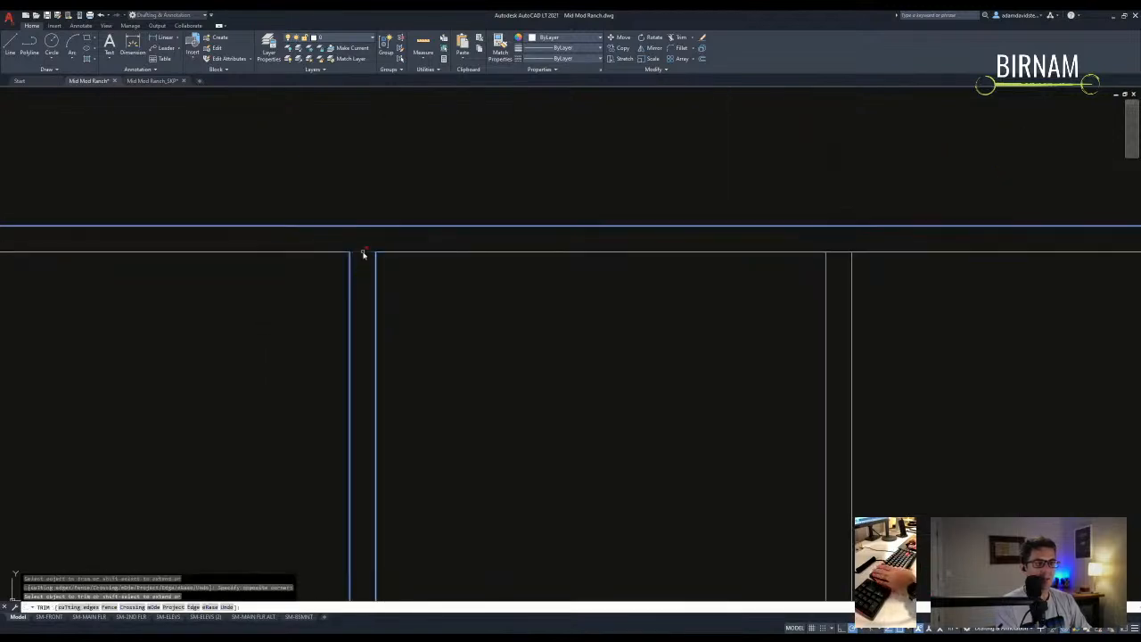
{"action": "scroll", "coordinate": [385, 372], "scroll_direction": "down", "scroll_amount": 4}
- Offset the west wall and trim the stray vertical line between the lower and top walls
{"action": "type", "text": "o"}
{"action": "key", "text": "Return"}
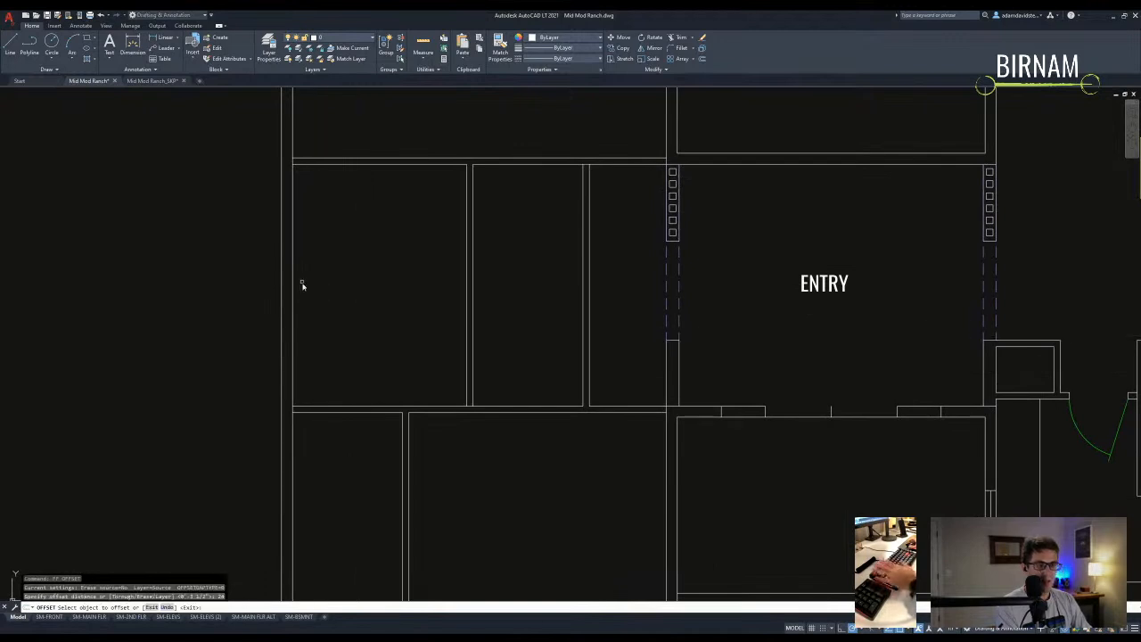
{"action": "left_click", "coordinate": [291, 268]}
{"action": "type", "text": "tr"}
{"action": "key", "text": "Return"}
{"action": "left_click", "coordinate": [349, 405]}
{"action": "left_click", "coordinate": [345, 410]}
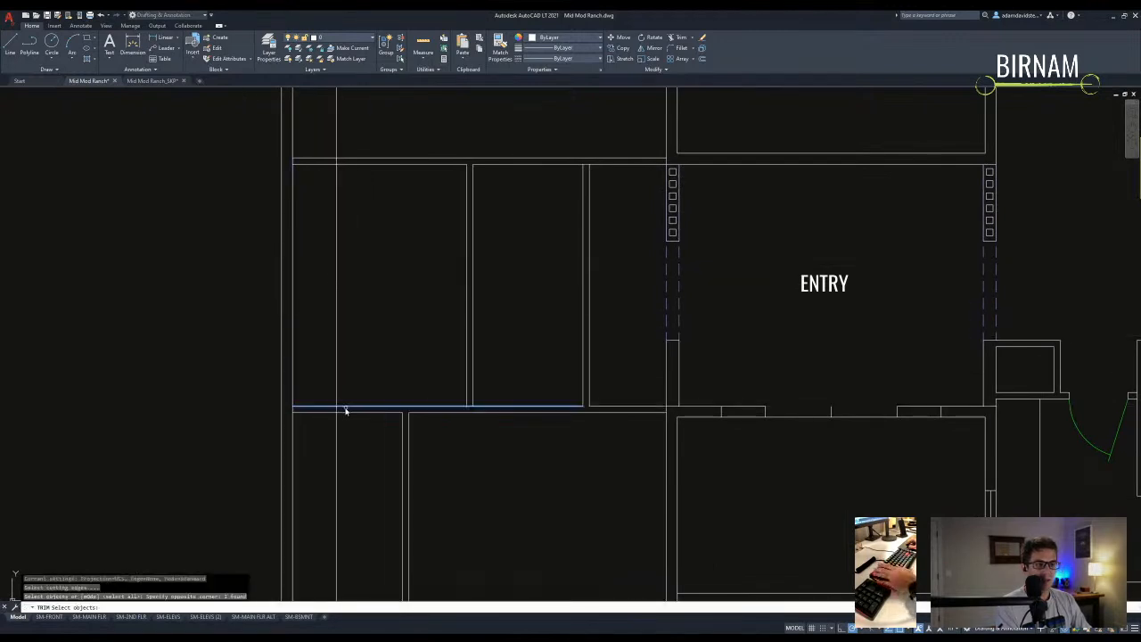
{"action": "left_click", "coordinate": [353, 160]}
{"action": "left_click", "coordinate": [350, 164]}
{"action": "left_click", "coordinate": [316, 129]}
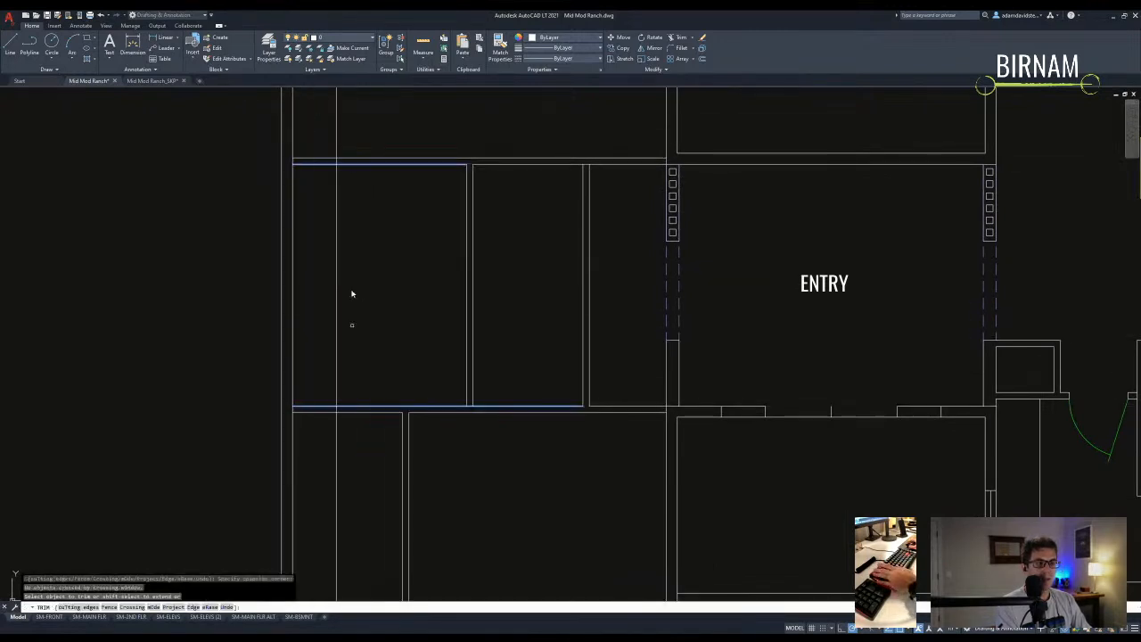
- Restart trimming with the top wall as cutting edge, then cancel
{"action": "scroll", "coordinate": [383, 410], "scroll_direction": "down", "scroll_amount": 4}
{"action": "scroll", "coordinate": [387, 294], "scroll_direction": "up", "scroll_amount": 5}
{"action": "key", "text": "Return"}
{"action": "key", "text": "Return"}
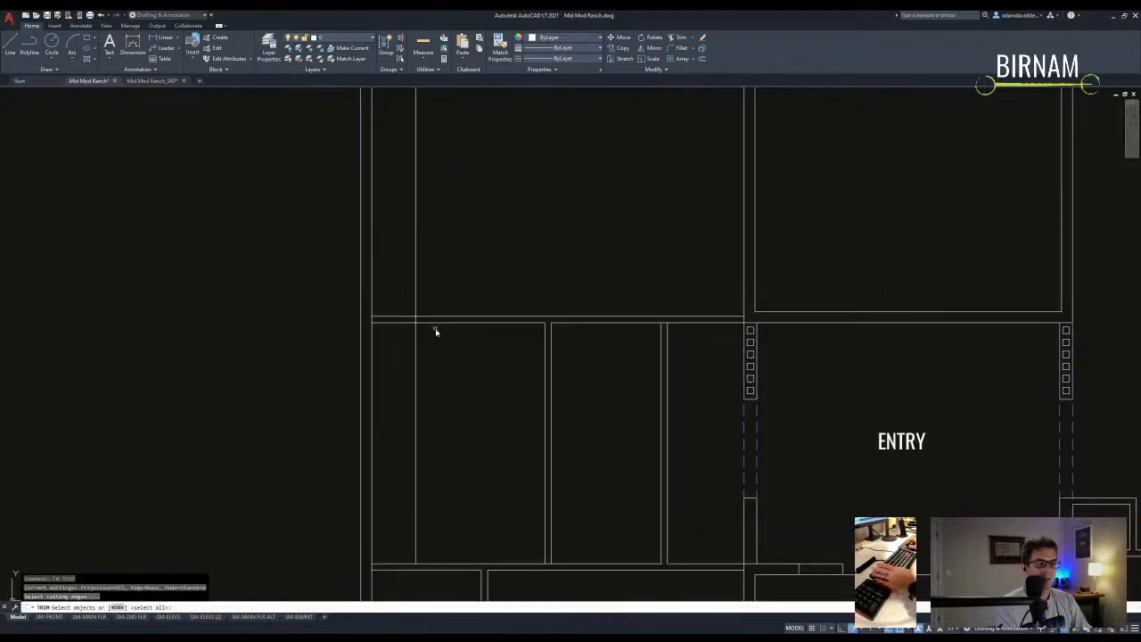
{"action": "scroll", "coordinate": [436, 323], "scroll_direction": "up", "scroll_amount": 2}
{"action": "left_click", "coordinate": [430, 311]}
{"action": "left_click", "coordinate": [423, 317]}
{"action": "key", "text": "Escape"}
{"action": "scroll", "coordinate": [405, 290], "scroll_direction": "down", "scroll_amount": 3}
- Offset the closet wall 42 to the left to form a new closet wall
{"action": "type", "text": "o"}
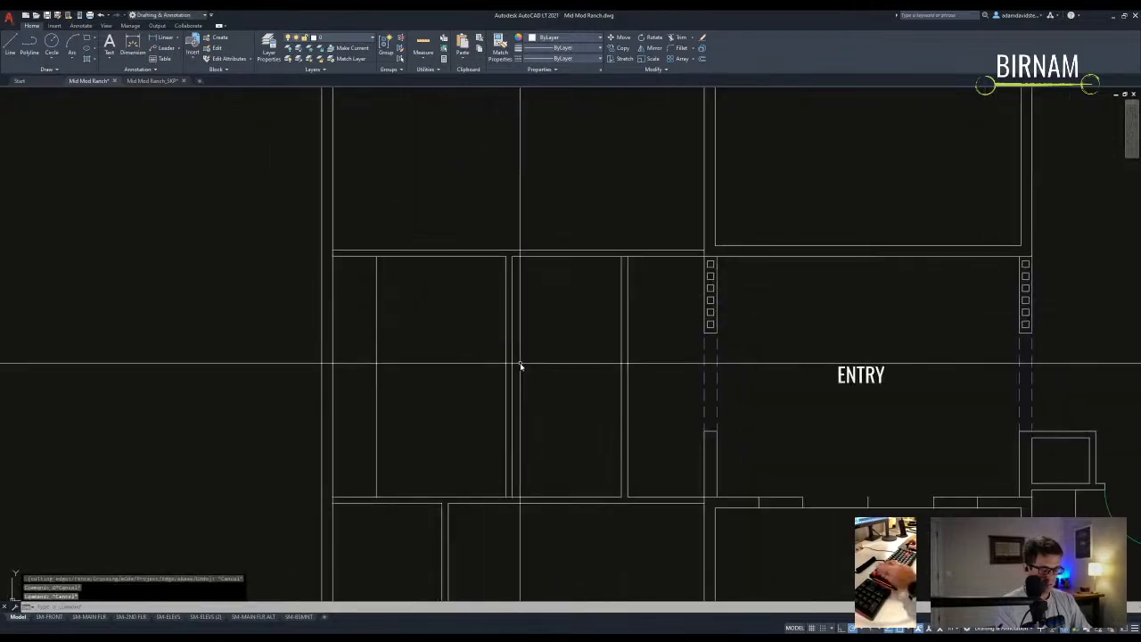
{"action": "key", "text": "Return"}
{"action": "type", "text": "42"}
{"action": "key", "text": "Return"}
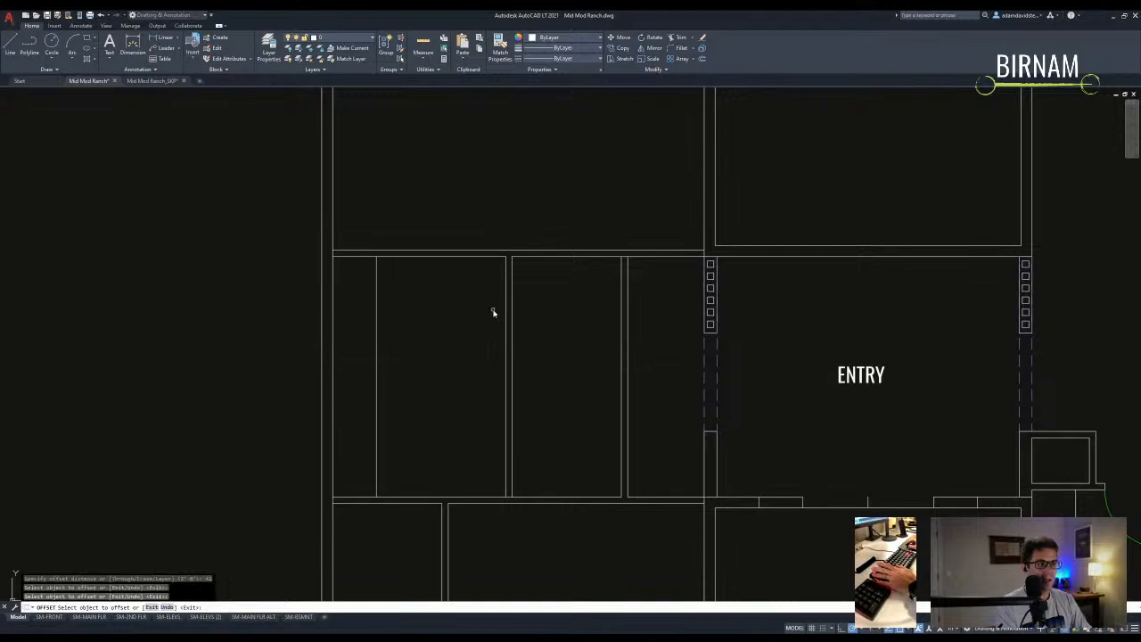
{"action": "left_click", "coordinate": [505, 314]}
{"action": "scroll", "coordinate": [456, 369], "scroll_direction": "down", "scroll_amount": 3}
{"action": "left_click", "coordinate": [455, 356]}
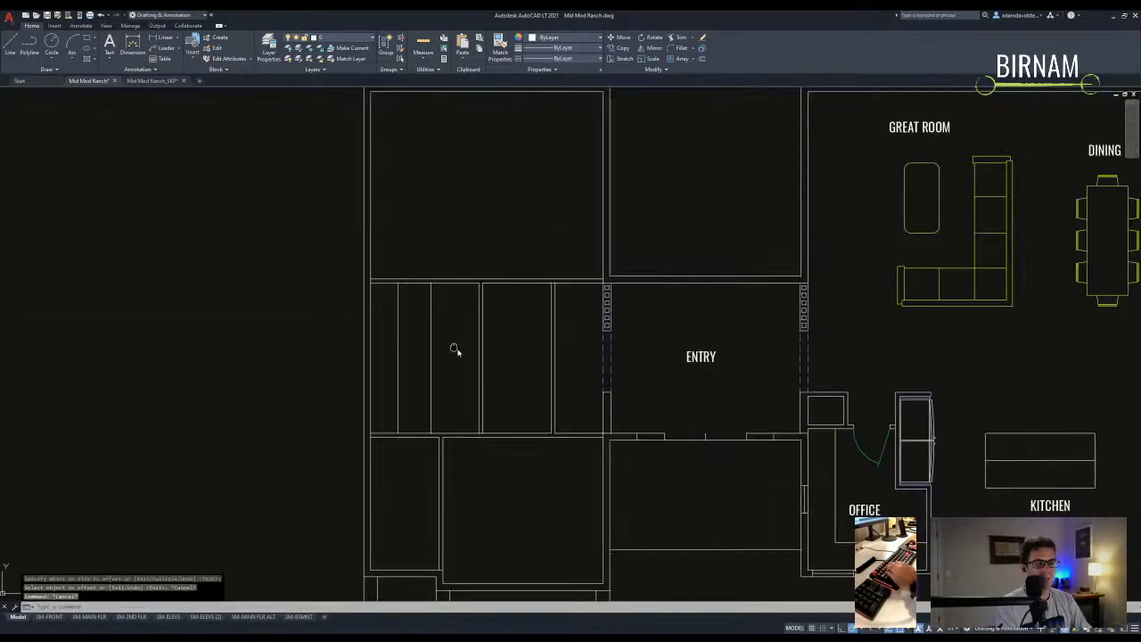
{"action": "key", "text": "Escape"}
{"action": "key", "text": "Escape"}
{"action": "key", "text": "Escape"}
{"action": "key", "text": "Escape"}
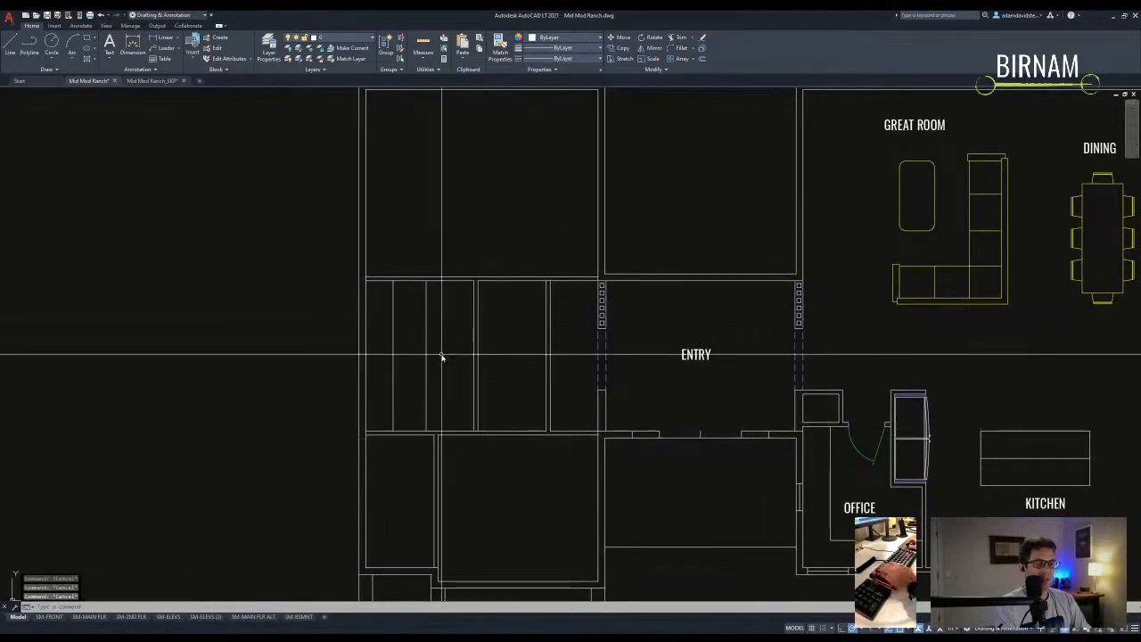
{"action": "scroll", "coordinate": [441, 370], "scroll_direction": "down", "scroll_amount": 4}
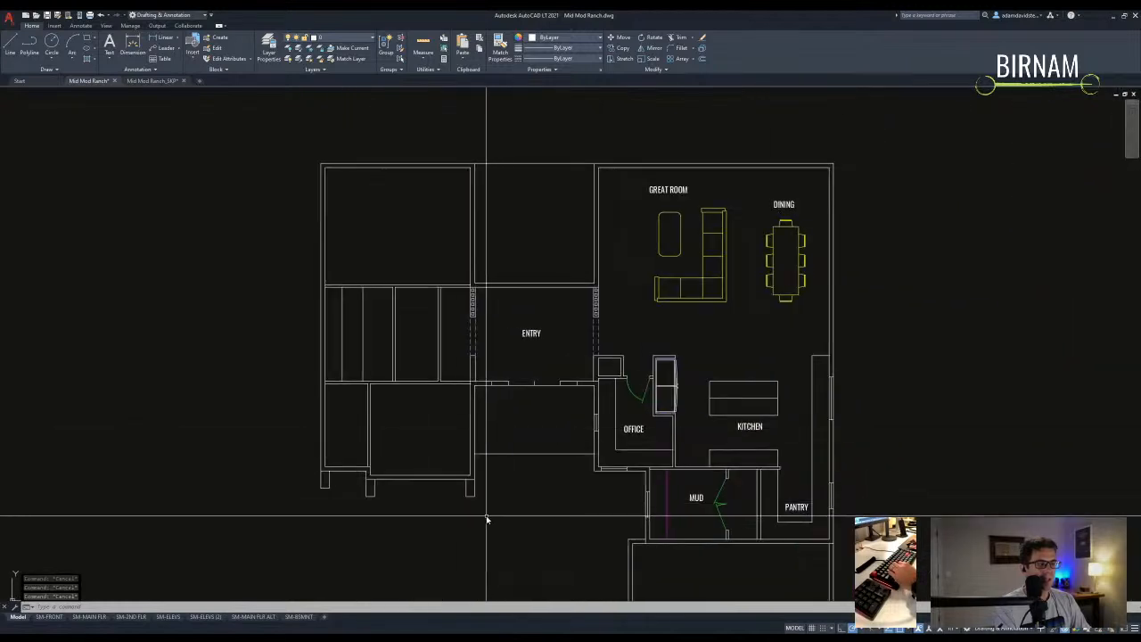
- Start a STRETCH on the west closet walls with a crossing selection
{"action": "type", "text": "st"}
{"action": "key", "text": "Return"}
{"action": "left_click", "coordinate": [484, 516]}
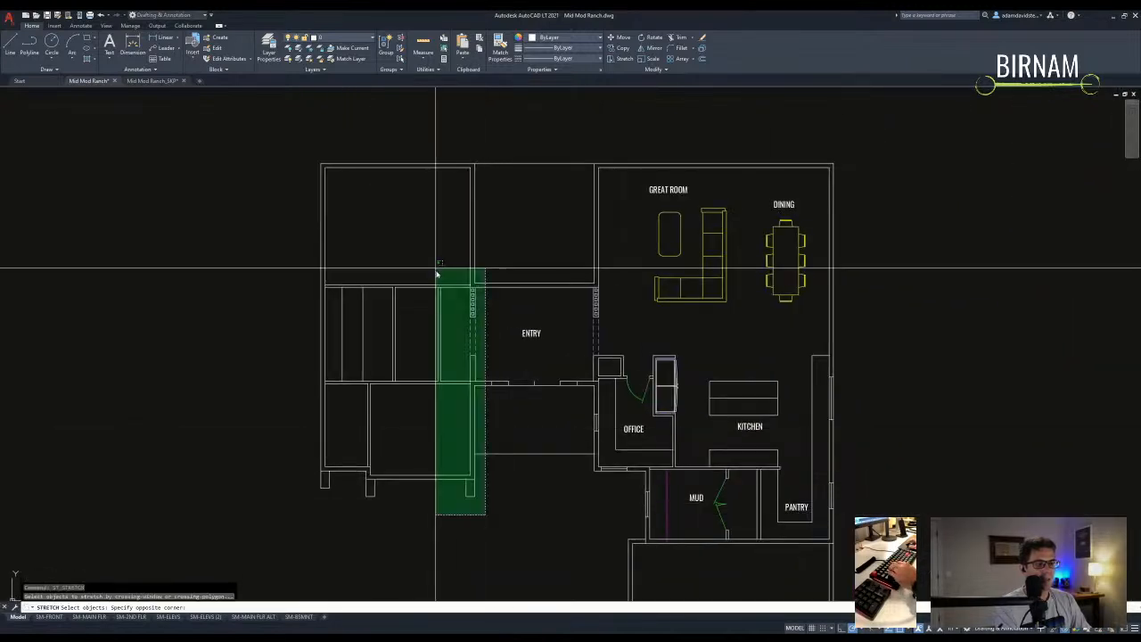
{"action": "left_click", "coordinate": [384, 157]}
{"action": "key", "text": "space"}
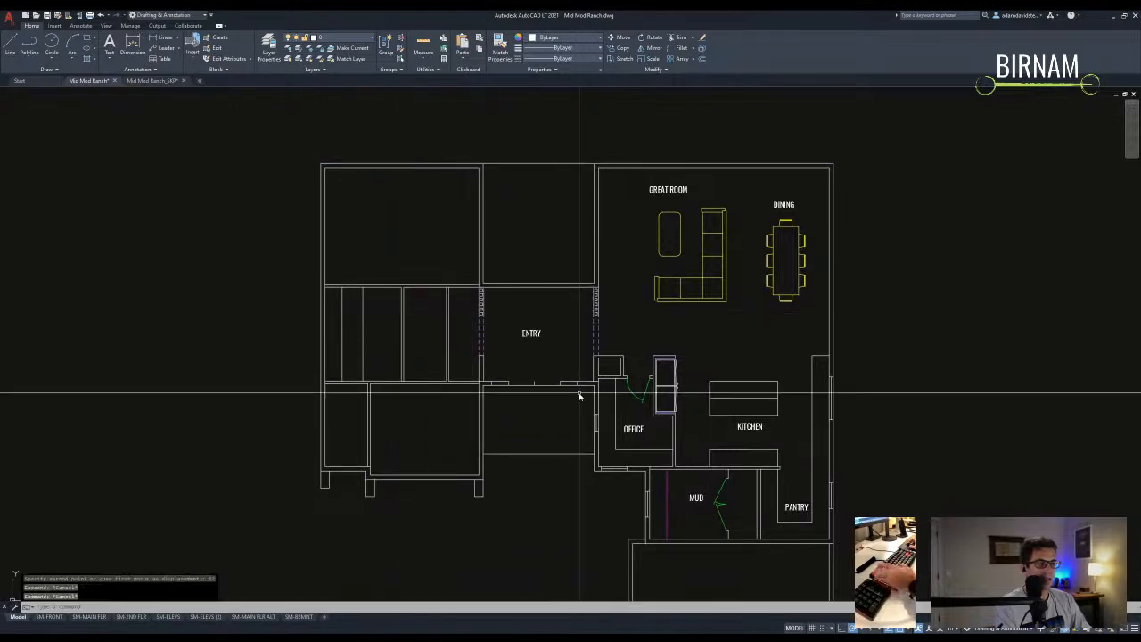
- Stretch the entry wall 6 inches, then undo the stretch
{"action": "scroll", "coordinate": [579, 391], "scroll_direction": "up", "scroll_amount": 2}
{"action": "type", "text": "st"}
{"action": "key", "text": "space"}
{"action": "left_click", "coordinate": [584, 400]}
{"action": "left_click", "coordinate": [437, 352]}
{"action": "key", "text": "space"}
{"action": "left_click", "coordinate": [441, 353]}
{"action": "key", "text": "Return"}
{"action": "key", "text": "ctrl+z"}
{"action": "key", "text": "Escape"}
{"action": "key", "text": "Escape"}
- Stretch the entry wall openings to a new position
{"action": "scroll", "coordinate": [559, 395], "scroll_direction": "up", "scroll_amount": 2}
{"action": "key", "text": "space"}
{"action": "left_click", "coordinate": [604, 387]}
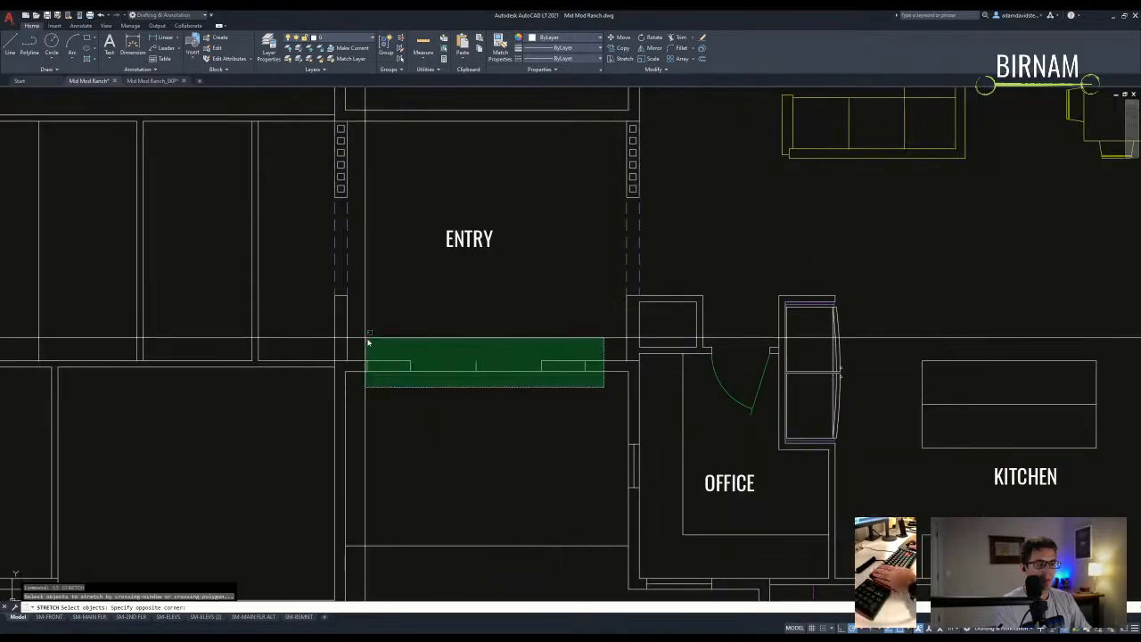
{"action": "left_click", "coordinate": [366, 338]}
{"action": "key", "text": "space"}
{"action": "left_click", "coordinate": [404, 328]}
- Move the ENTRY label down and to the right
{"action": "scroll", "coordinate": [412, 328], "scroll_direction": "down", "scroll_amount": 1}
{"action": "middle_click_drag", "start_coordinate": [453, 392], "coordinate": [506, 390]}
{"action": "left_click", "coordinate": [525, 361]}
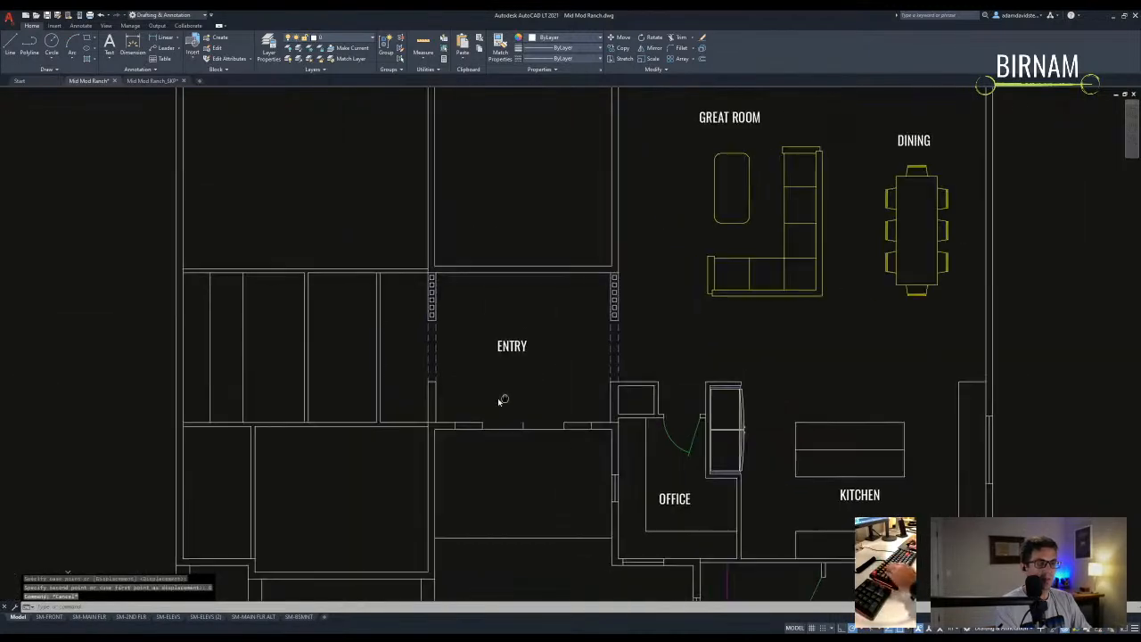
{"action": "left_click", "coordinate": [507, 331]}
{"action": "type", "text": "m"}
{"action": "left_click", "coordinate": [516, 299]}
{"action": "left_click", "coordinate": [528, 313]}
{"action": "middle_click_drag", "start_coordinate": [527, 316], "coordinate": [495, 349]}
- Copy the five bottom entry wall segments up to the Entry's top wall
{"action": "type", "text": "l"}
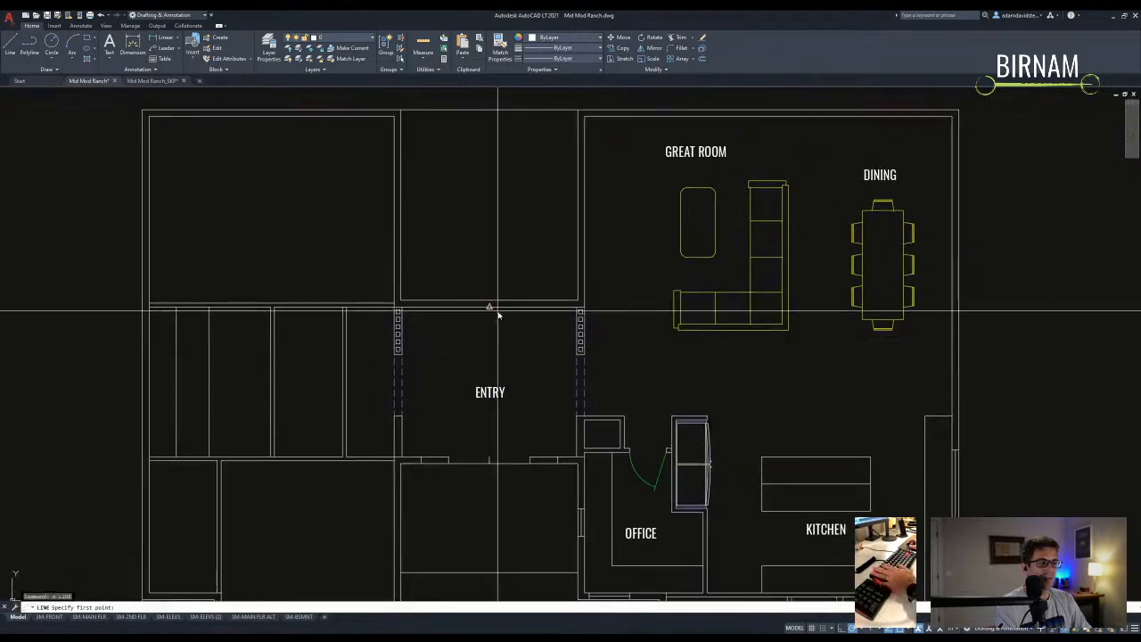
{"action": "key", "text": "Escape"}
{"action": "key", "text": "Escape"}
{"action": "middle_click_drag", "start_coordinate": [435, 480], "coordinate": [436, 466]}
{"action": "left_click", "coordinate": [415, 465]}
{"action": "left_click", "coordinate": [594, 421]}
{"action": "type", "text": "m"}
{"action": "key", "text": "Escape"}
{"action": "left_click", "coordinate": [416, 465]}
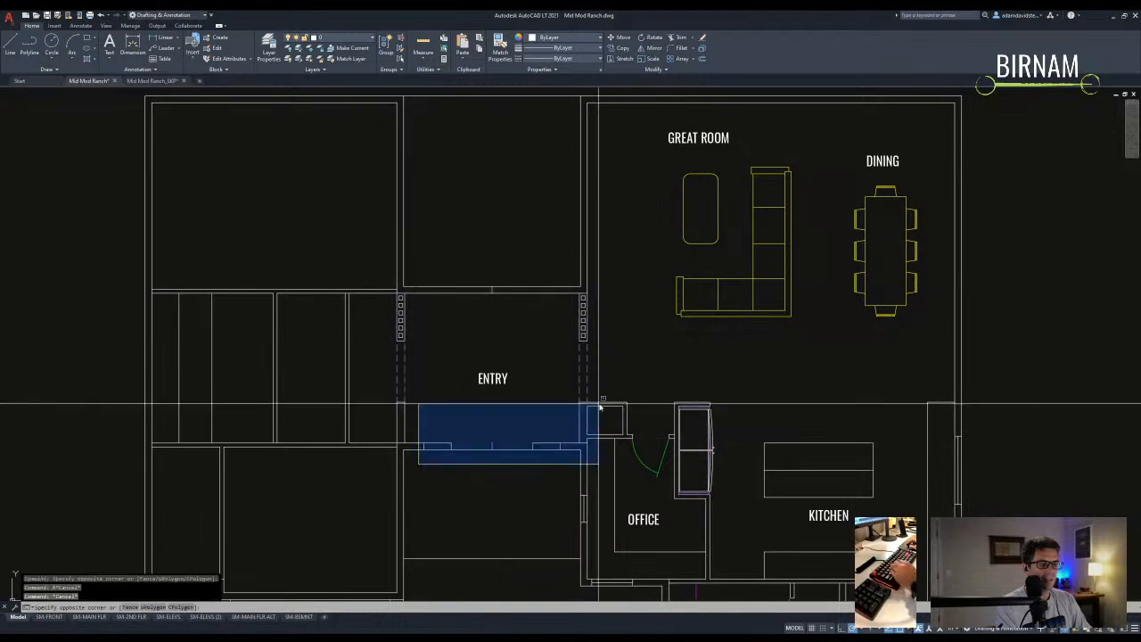
{"action": "left_click", "coordinate": [599, 408]}
{"action": "type", "text": "co"}
{"action": "left_click", "coordinate": [561, 443]}
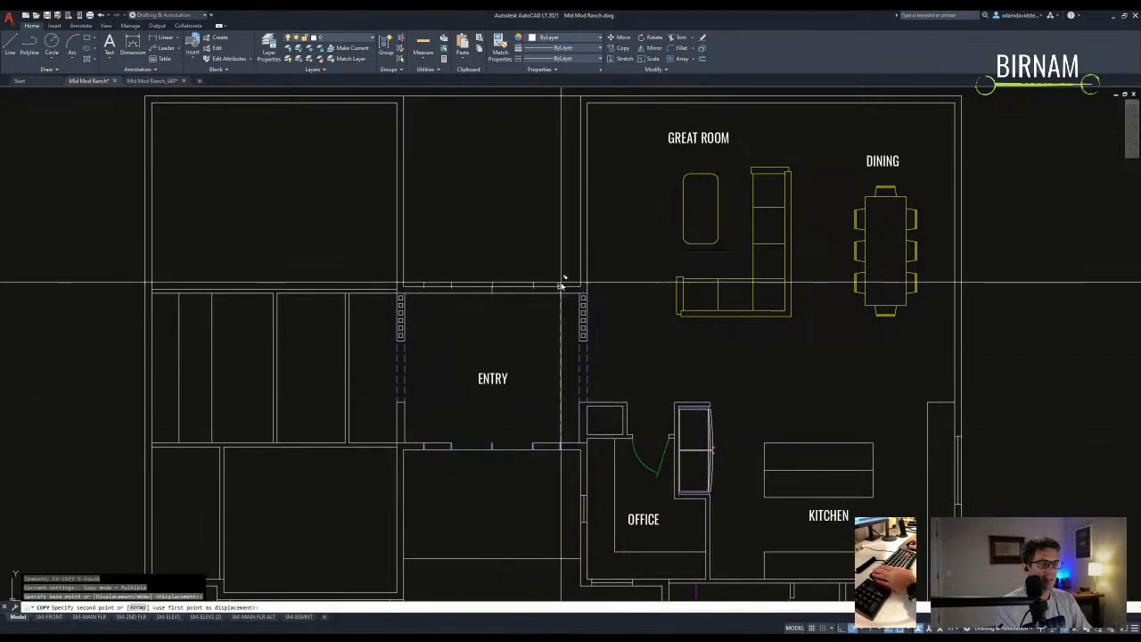
{"action": "left_click", "coordinate": [562, 285]}
{"action": "key", "text": "Escape"}
{"action": "key", "text": "Escape"}
- Erase the short stray line left at the top wall
{"action": "scroll", "coordinate": [486, 290], "scroll_direction": "up", "scroll_amount": 4}
{"action": "left_click", "coordinate": [504, 290]}
{"action": "left_click", "coordinate": [535, 327]}
{"action": "type", "text": "e"}
{"action": "middle_click_drag", "start_coordinate": [487, 385], "coordinate": [484, 389]}
{"action": "scroll", "coordinate": [492, 361], "scroll_direction": "down", "scroll_amount": 4}
{"action": "key", "text": "Escape"}
- Move the vertical west closet partition 12 inches
{"action": "middle_click_drag", "start_coordinate": [288, 442], "coordinate": [351, 403]}
{"action": "middle_click_drag", "start_coordinate": [263, 427], "coordinate": [407, 391]}
{"action": "left_click", "coordinate": [434, 383]}
{"action": "left_click", "coordinate": [412, 364]}
{"action": "type", "text": "v"}
{"action": "left_click", "coordinate": [458, 347]}
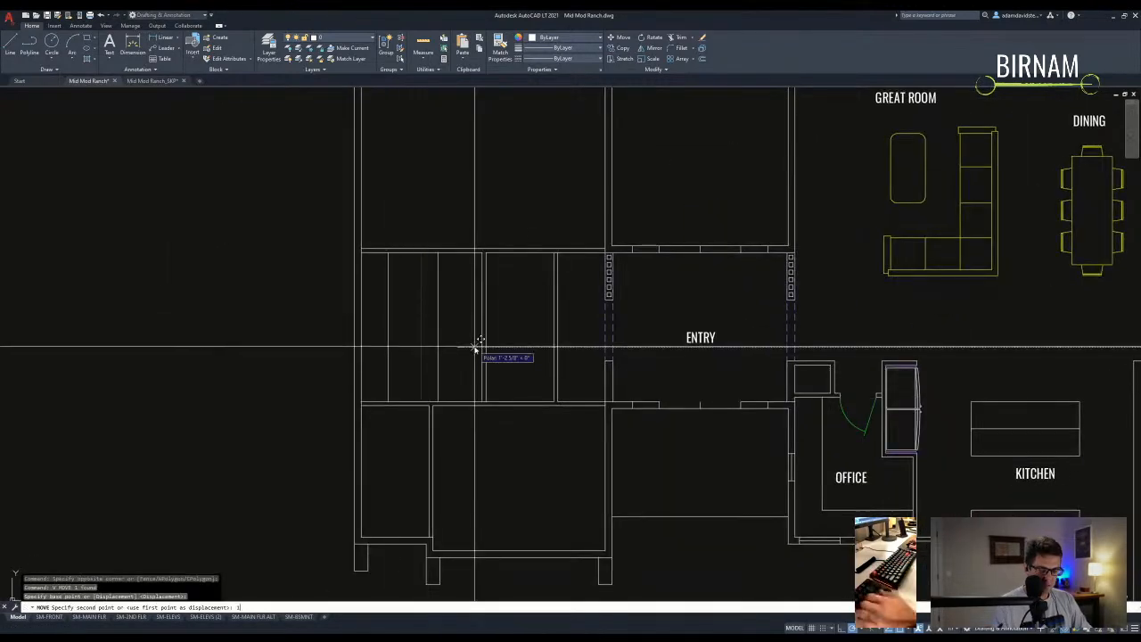
{"action": "type", "text": "12"}
{"action": "key", "text": "Escape"}
{"action": "key", "text": "Escape"}
- Check the distance at the closet corner with DIST after abandoning a dimension
{"action": "middle_click_drag", "start_coordinate": [446, 308], "coordinate": [454, 357]}
{"action": "scroll", "coordinate": [414, 281], "scroll_direction": "up", "scroll_amount": 2}
{"action": "type", "text": "d"}
{"action": "key", "text": "Escape"}
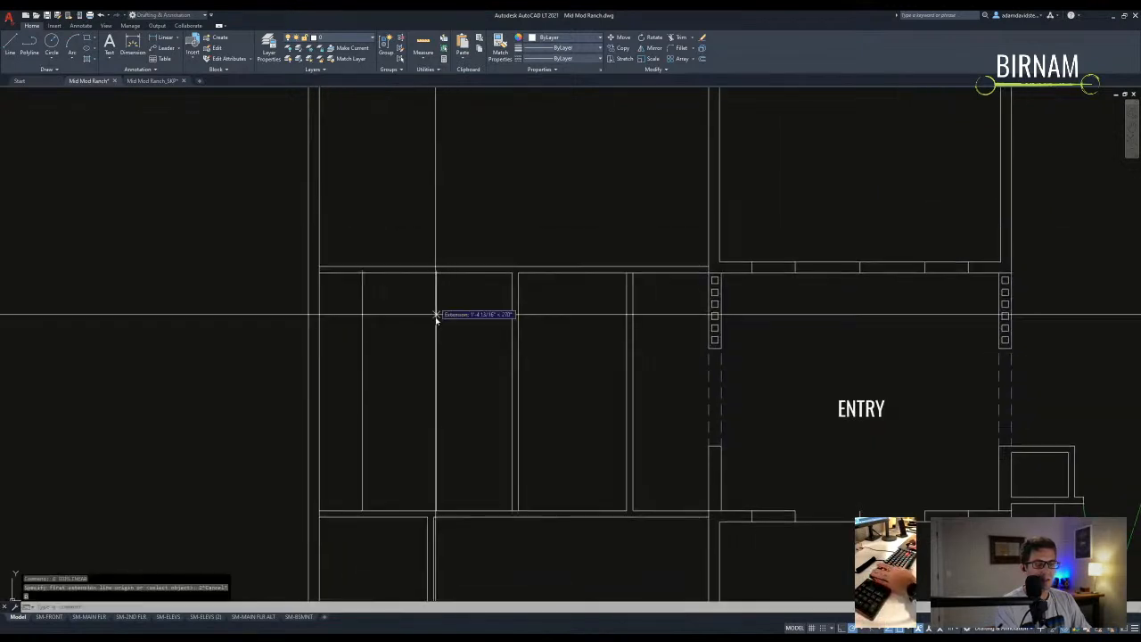
{"action": "key", "text": "Escape"}
{"action": "scroll", "coordinate": [448, 258], "scroll_direction": "up", "scroll_amount": 2}
{"action": "type", "text": "dd"}
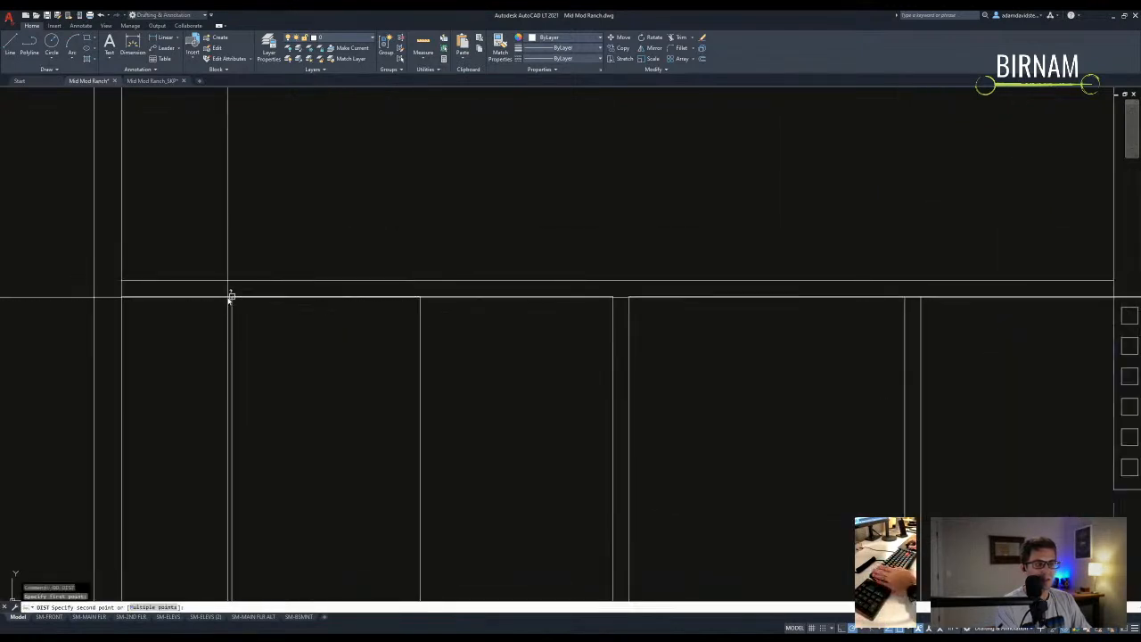
{"action": "left_click", "coordinate": [233, 297]}
{"action": "key", "text": "Escape"}
- Zoom and pan out to show the whole floor plan
{"action": "scroll", "coordinate": [348, 359], "scroll_direction": "down", "scroll_amount": 6}
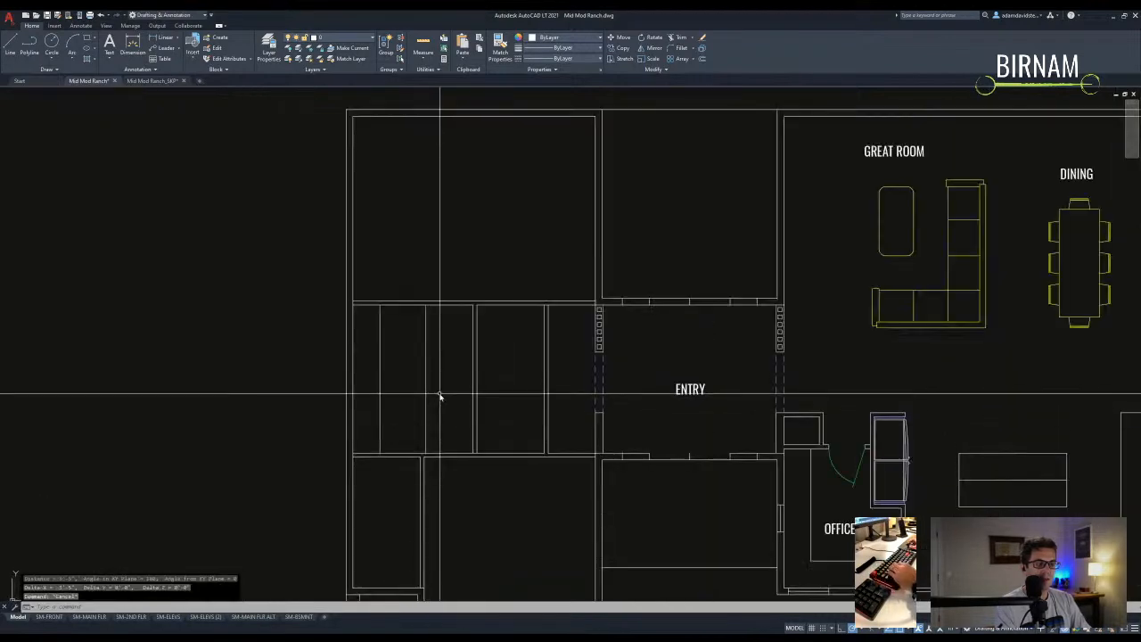
{"action": "scroll", "coordinate": [436, 392], "scroll_direction": "up", "scroll_amount": 2}
{"action": "left_click", "coordinate": [434, 386]}
{"action": "key", "text": "Escape"}
{"action": "scroll", "coordinate": [425, 378], "scroll_direction": "down", "scroll_amount": 2}
{"action": "middle_click_drag", "start_coordinate": [416, 450], "coordinate": [456, 442]}
{"action": "scroll", "coordinate": [460, 448], "scroll_direction": "down", "scroll_amount": 1}
{"action": "middle_click_drag", "start_coordinate": [547, 443], "coordinate": [453, 408]}
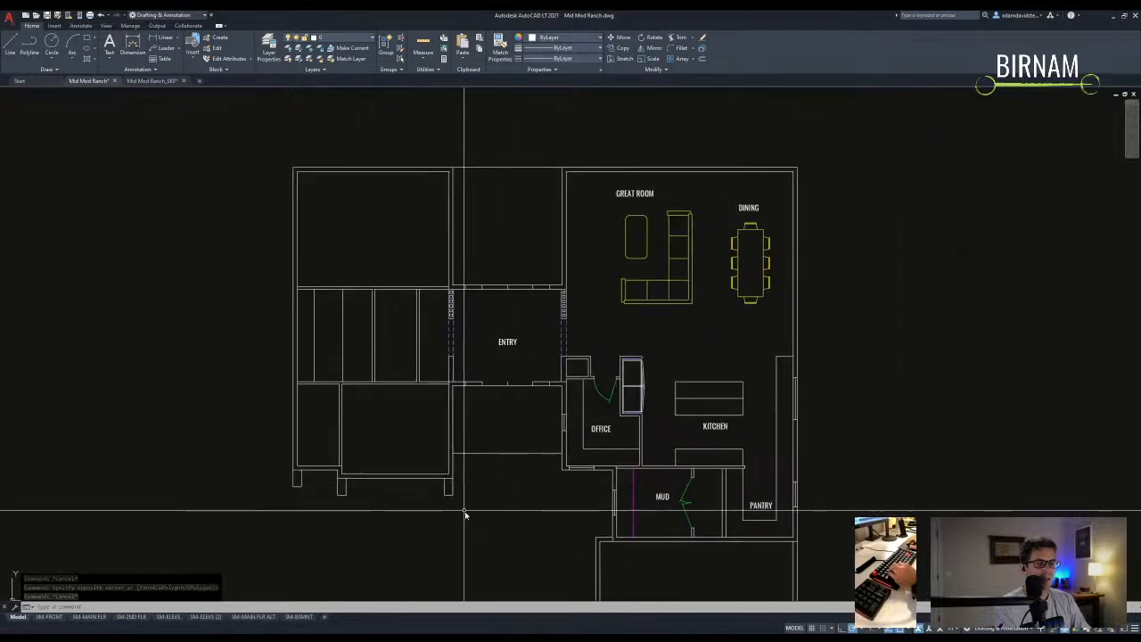
{"action": "scroll", "coordinate": [461, 506], "scroll_direction": "up", "scroll_amount": 2}
- Select 37 west wing walls for stretching, cancel, and recentre the view on the west wing
{"action": "type", "text": "s"}
{"action": "key", "text": "Return"}
{"action": "scroll", "coordinate": [444, 453], "scroll_direction": "down", "scroll_amount": 2}
{"action": "left_click", "coordinate": [451, 486]}
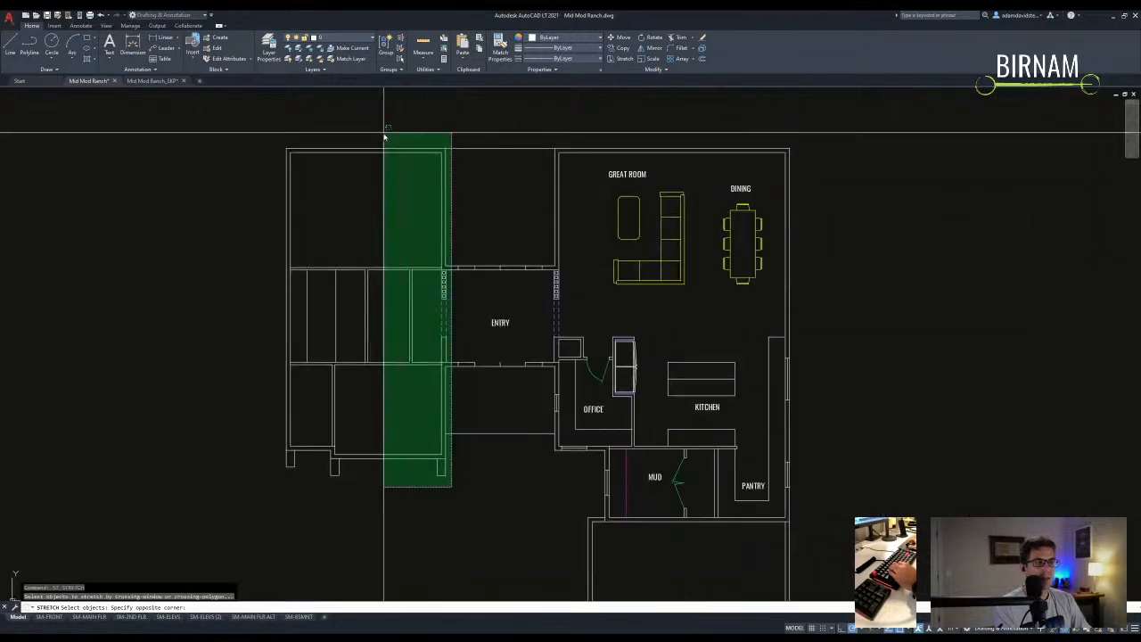
{"action": "left_click", "coordinate": [383, 132]}
{"action": "key", "text": "Return"}
{"action": "key", "text": "Escape"}
{"action": "key", "text": "Escape"}
{"action": "key", "text": "Escape"}
{"action": "middle_click_drag", "start_coordinate": [577, 300], "coordinate": [454, 294]}
{"action": "scroll", "coordinate": [415, 306], "scroll_direction": "up", "scroll_amount": 1}
{"action": "scroll", "coordinate": [500, 386], "scroll_direction": "down", "scroll_amount": 1}
{"action": "middle_click_drag", "start_coordinate": [500, 387], "coordinate": [531, 395]}
- Measure the distance across the west wing closets with DIST
{"action": "type", "text": "dd"}
{"action": "key", "text": "space"}
{"action": "left_click", "coordinate": [394, 349]}
{"action": "left_click", "coordinate": [502, 232]}
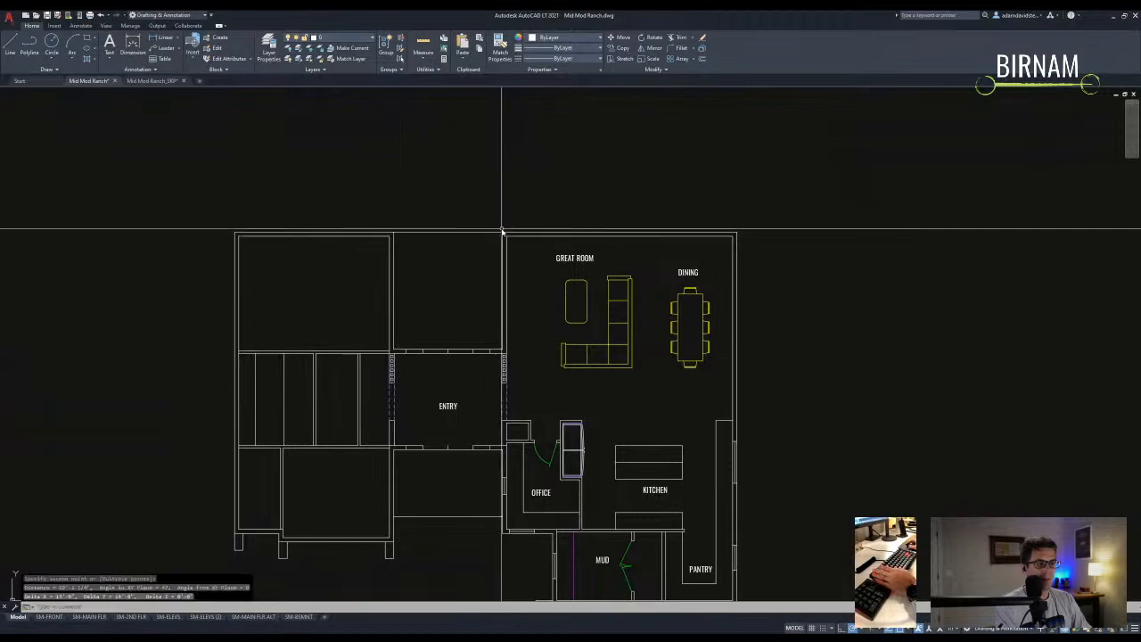
{"action": "middle_click_drag", "start_coordinate": [428, 407], "coordinate": [441, 318]}
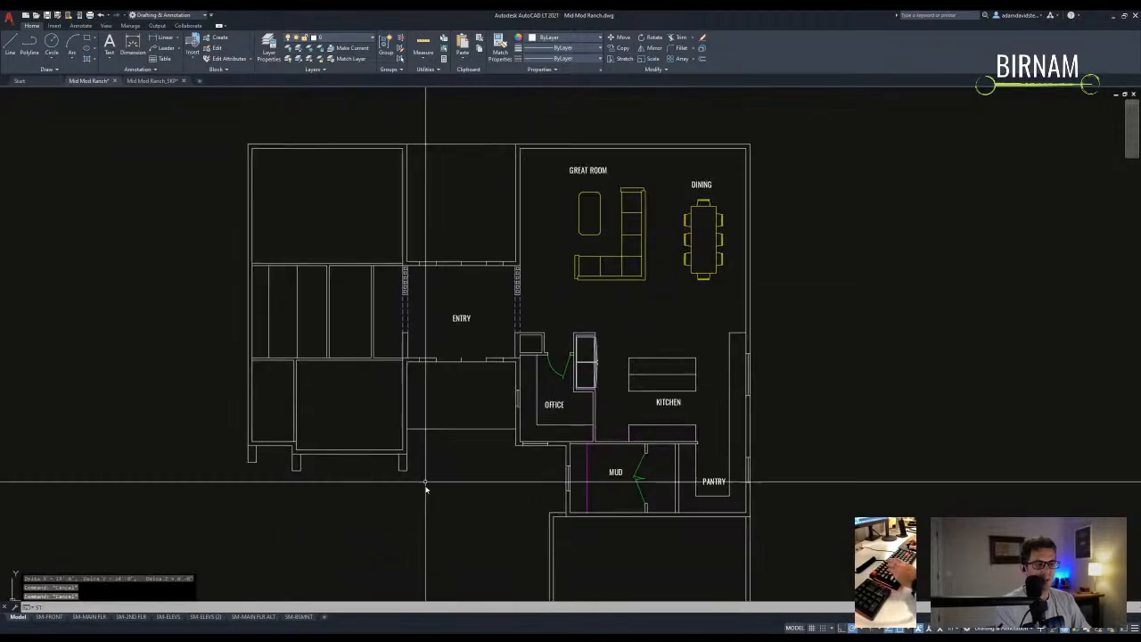
- Stretch the closet walls 6 inches using a crossing window
{"action": "type", "text": "st"}
{"action": "key", "text": "space"}
{"action": "left_click", "coordinate": [411, 510]}
{"action": "middle_click_drag", "start_coordinate": [384, 191], "coordinate": [387, 227]}
{"action": "left_click", "coordinate": [365, 178]}
{"action": "key", "text": "space"}
{"action": "left_click", "coordinate": [383, 170]}
{"action": "type", "text": "6"}
{"action": "key", "text": "space"}
{"action": "middle_click_drag", "start_coordinate": [369, 342], "coordinate": [366, 303]}
- Stretch the wall column a further 6 inches
{"action": "type", "text": "st"}
{"action": "key", "text": "space"}
{"action": "left_click", "coordinate": [359, 122]}
{"action": "key", "text": "space"}
{"action": "left_click", "coordinate": [383, 117]}
{"action": "type", "text": "6"}
{"action": "key", "text": "space"}
{"action": "scroll", "coordinate": [332, 328], "scroll_direction": "up", "scroll_amount": 3}
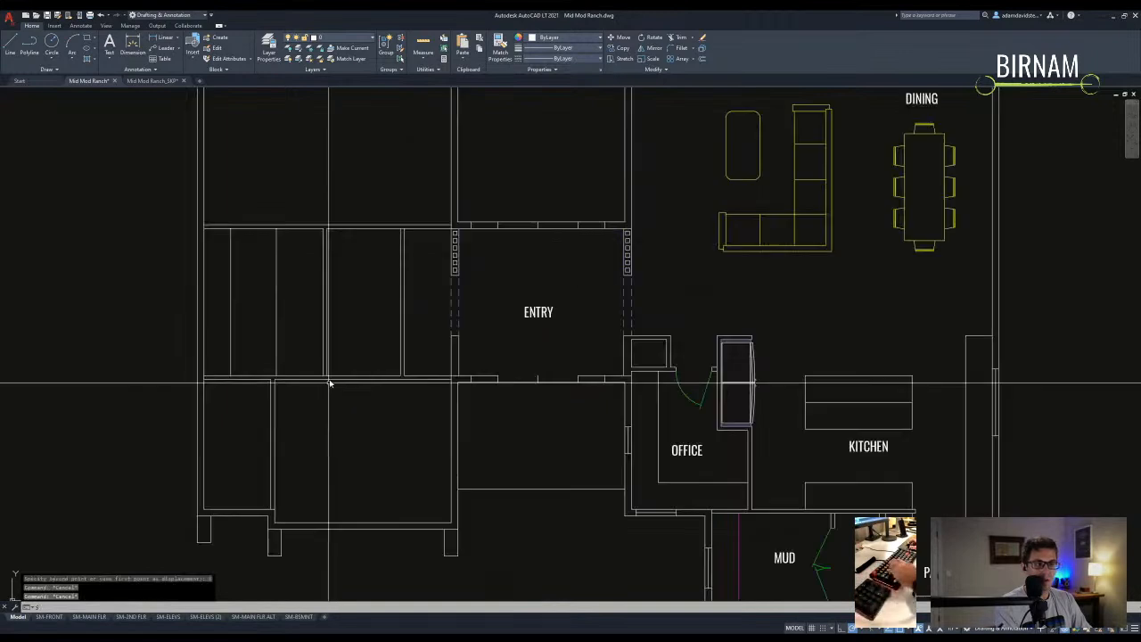
- Select nine more wall objects for a stretch, then cancel it
{"action": "type", "text": "st"}
{"action": "key", "text": "space"}
{"action": "left_click", "coordinate": [330, 392]}
{"action": "left_click", "coordinate": [273, 157]}
{"action": "key", "text": "space"}
{"action": "left_click", "coordinate": [298, 150]}
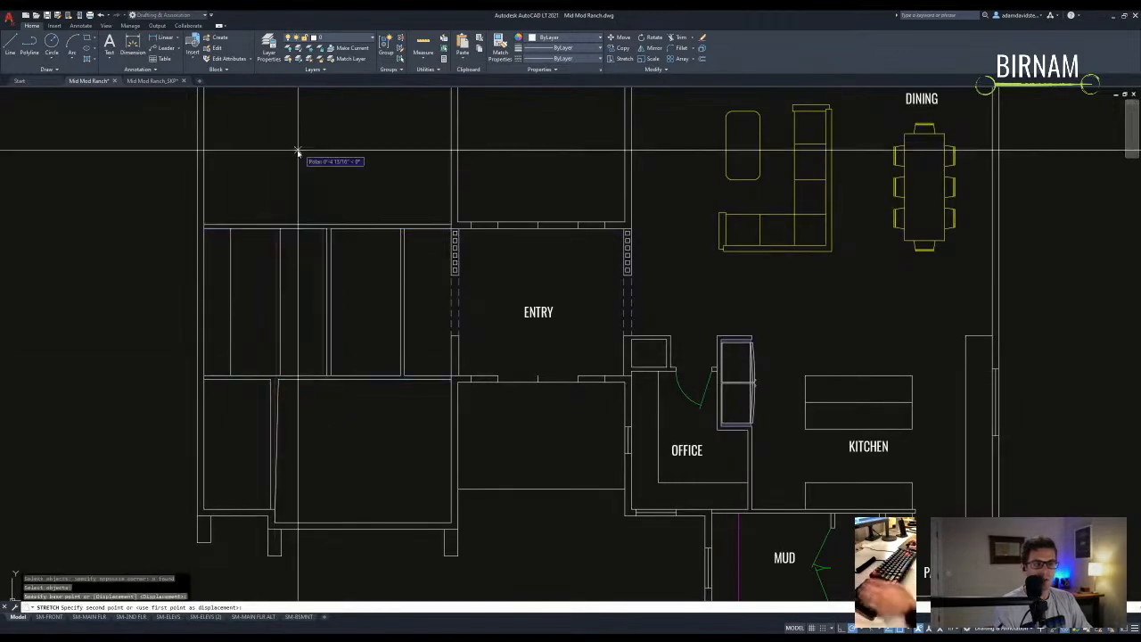
{"action": "key", "text": "Escape"}
{"action": "scroll", "coordinate": [309, 396], "scroll_direction": "up", "scroll_amount": 3}
- Begin another wall stretch, cancel it, and shift the plan to the right
{"action": "type", "text": "st"}
{"action": "key", "text": "space"}
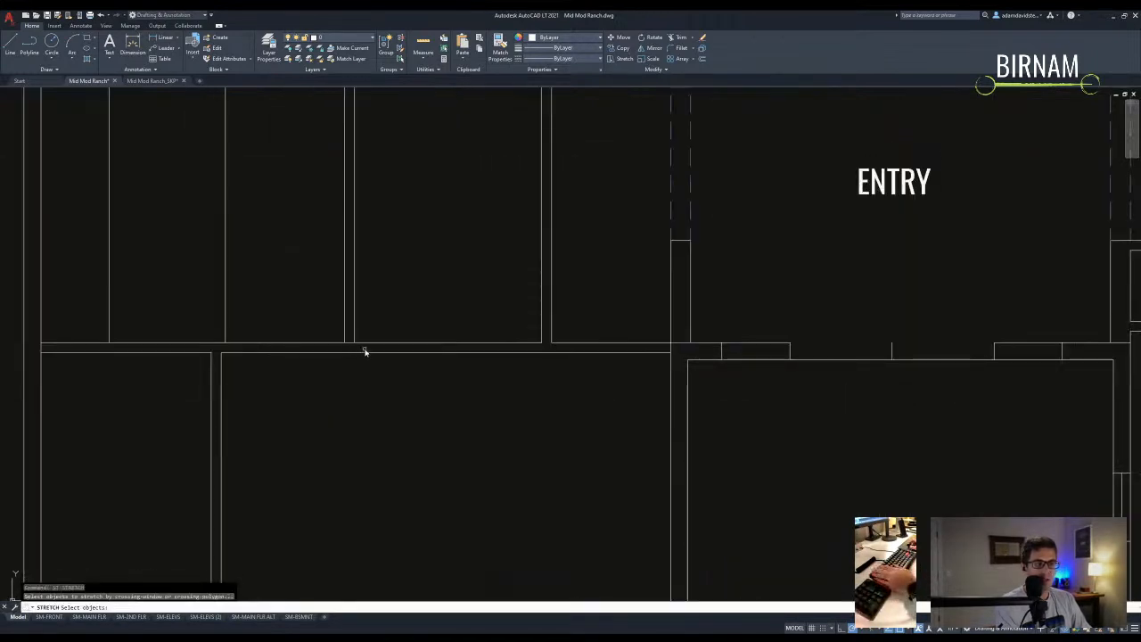
{"action": "left_click", "coordinate": [390, 438]}
{"action": "left_click", "coordinate": [291, 336]}
{"action": "key", "text": "space"}
{"action": "scroll", "coordinate": [299, 383], "scroll_direction": "down", "scroll_amount": 5}
{"action": "left_click", "coordinate": [288, 181]}
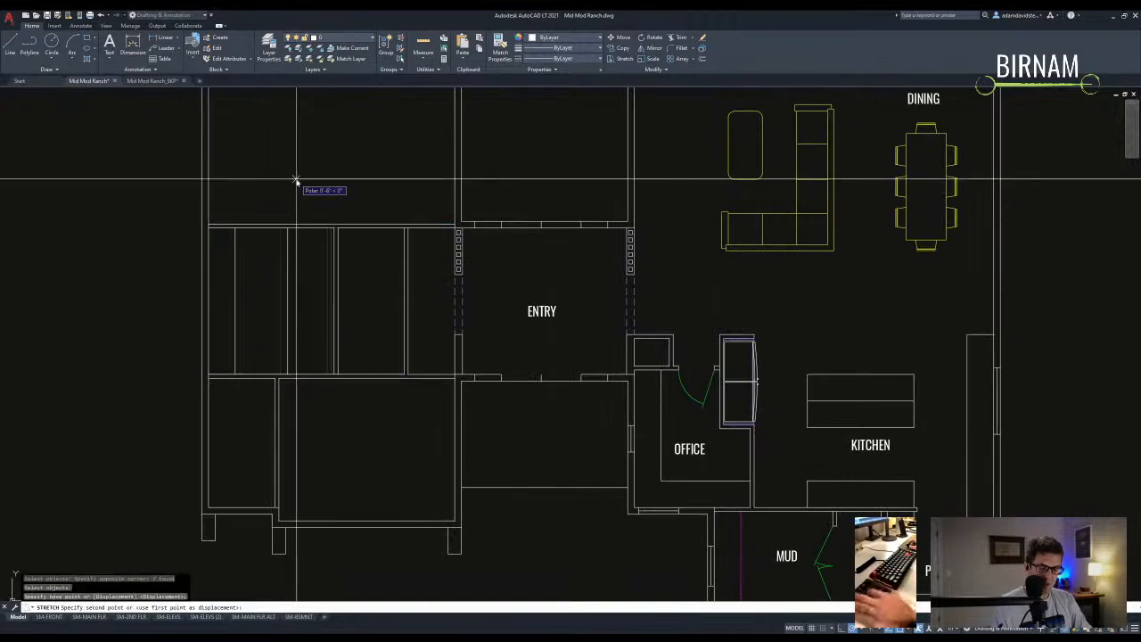
{"action": "key", "text": "Escape"}
{"action": "key", "text": "Escape"}
{"action": "key", "text": "Escape"}
{"action": "middle_click_drag", "start_coordinate": [377, 395], "coordinate": [337, 323]}
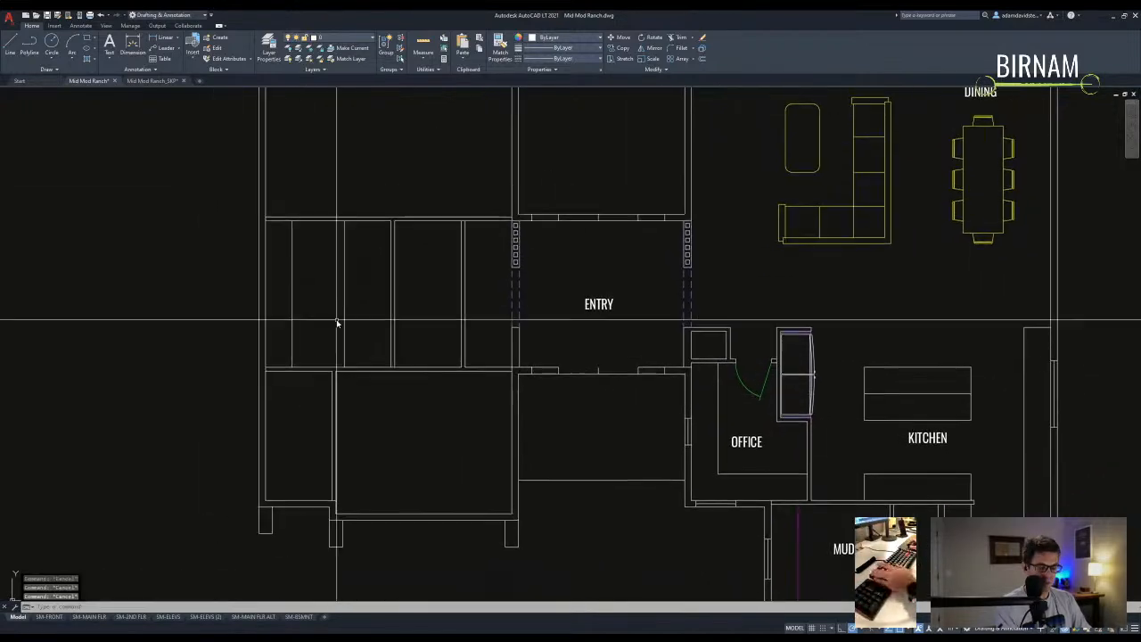
- Offset closet wall lines using a 6-inch offset distance
{"action": "left_click", "coordinate": [334, 304]}
{"action": "key", "text": "Escape"}
{"action": "key", "text": "Escape"}
{"action": "type", "text": "ff"}
{"action": "key", "text": "space"}
{"action": "type", "text": "6"}
{"action": "key", "text": "space"}
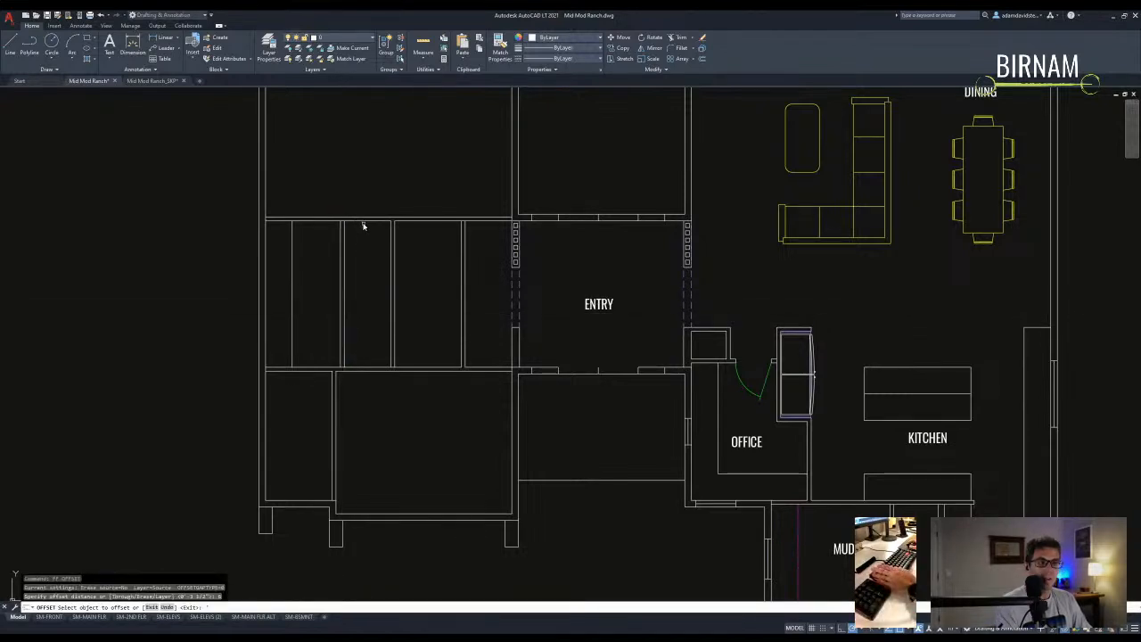
{"action": "key", "text": "Escape"}
{"action": "key", "text": "Escape"}
{"action": "type", "text": "ff"}
{"action": "key", "text": "space"}
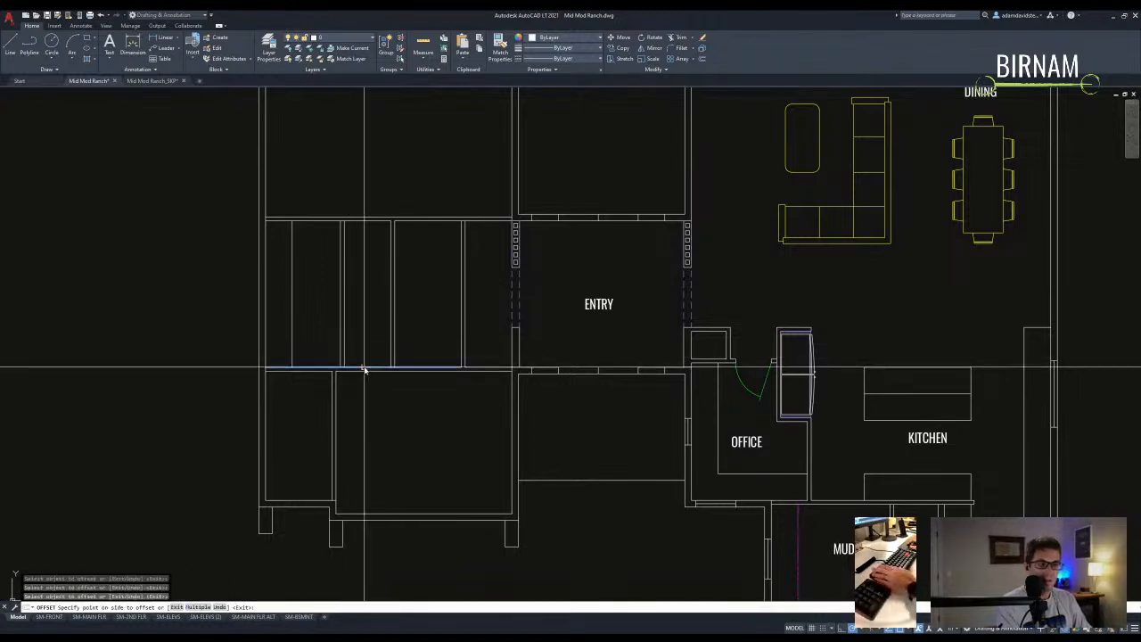
{"action": "left_click", "coordinate": [360, 324]}
{"action": "key", "text": "Escape"}
{"action": "key", "text": "Escape"}
{"action": "key", "text": "Escape"}
- Offset another wall line 3.5 inches above
{"action": "scroll", "coordinate": [351, 309], "scroll_direction": "up", "scroll_amount": 2}
{"action": "type", "text": "ff"}
{"action": "key", "text": "space"}
{"action": "type", "text": "3.5"}
- Trim the lines' left segments against selected cutting edges, then undo the trim
{"action": "key", "text": "space"}
{"action": "left_click", "coordinate": [357, 281]}
{"action": "left_click", "coordinate": [352, 275]}
{"action": "key", "text": "Escape"}
{"action": "key", "text": "Escape"}
{"action": "type", "text": "tr"}
{"action": "left_click", "coordinate": [359, 308]}
{"action": "left_click", "coordinate": [311, 270]}
- Trim the two horizontal lines left of the partition
{"action": "key", "text": "space"}
{"action": "left_click", "coordinate": [298, 305]}
{"action": "left_click", "coordinate": [275, 270]}
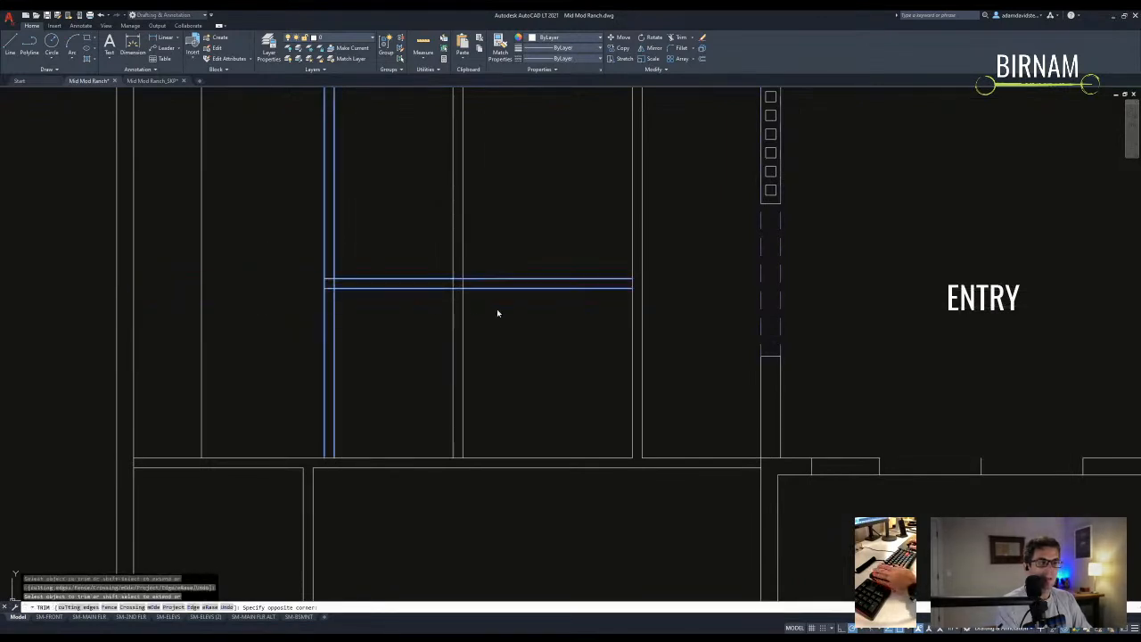
{"action": "left_click", "coordinate": [481, 271]}
{"action": "key", "text": "Escape"}
{"action": "key", "text": "ctrl+z"}
{"action": "type", "text": "tr"}
{"action": "key", "text": "space"}
{"action": "left_click", "coordinate": [496, 322]}
{"action": "key", "text": "Escape"}
{"action": "type", "text": "t"}
{"action": "key", "text": "space"}
{"action": "key", "text": "Escape"}
{"action": "type", "text": "tr"}
{"action": "key", "text": "space"}
{"action": "left_click", "coordinate": [459, 311]}
{"action": "left_click", "coordinate": [329, 262]}
{"action": "key", "text": "space"}
{"action": "left_click", "coordinate": [305, 295]}
{"action": "left_click", "coordinate": [287, 253]}
{"action": "key", "text": "Escape"}
- Trim the closet wall lines again against four selected cutting edges
{"action": "key", "text": "space"}
{"action": "left_click", "coordinate": [490, 308]}
{"action": "left_click", "coordinate": [460, 285]}
{"action": "key", "text": "space"}
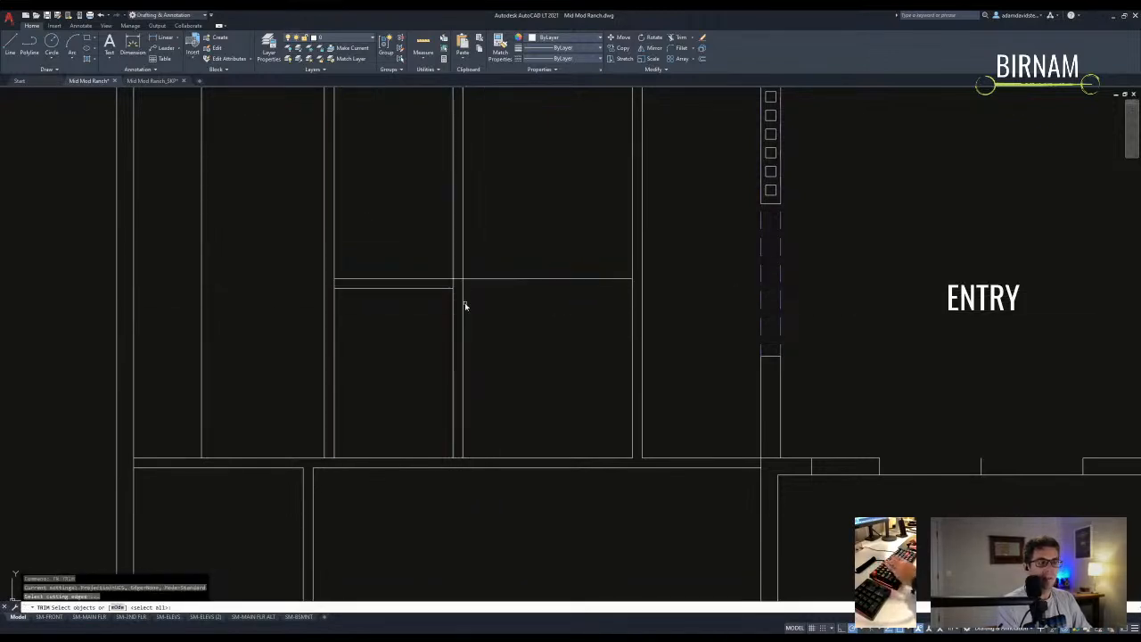
{"action": "scroll", "coordinate": [456, 297], "scroll_direction": "up", "scroll_amount": 2}
{"action": "key", "text": "Escape"}
{"action": "key", "text": "Escape"}
{"action": "scroll", "coordinate": [429, 311], "scroll_direction": "down", "scroll_amount": 5}
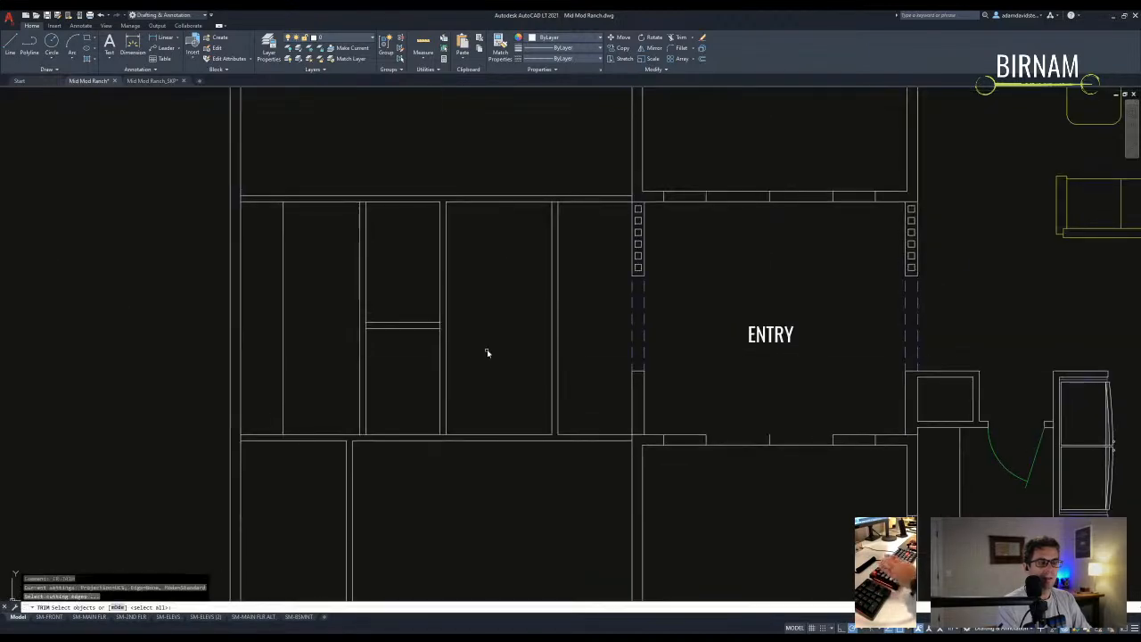
{"action": "key", "text": "space"}
{"action": "left_click", "coordinate": [408, 353]}
{"action": "left_click", "coordinate": [311, 280]}
{"action": "key", "text": "space"}
{"action": "scroll", "coordinate": [380, 324], "scroll_direction": "up", "scroll_amount": 4}
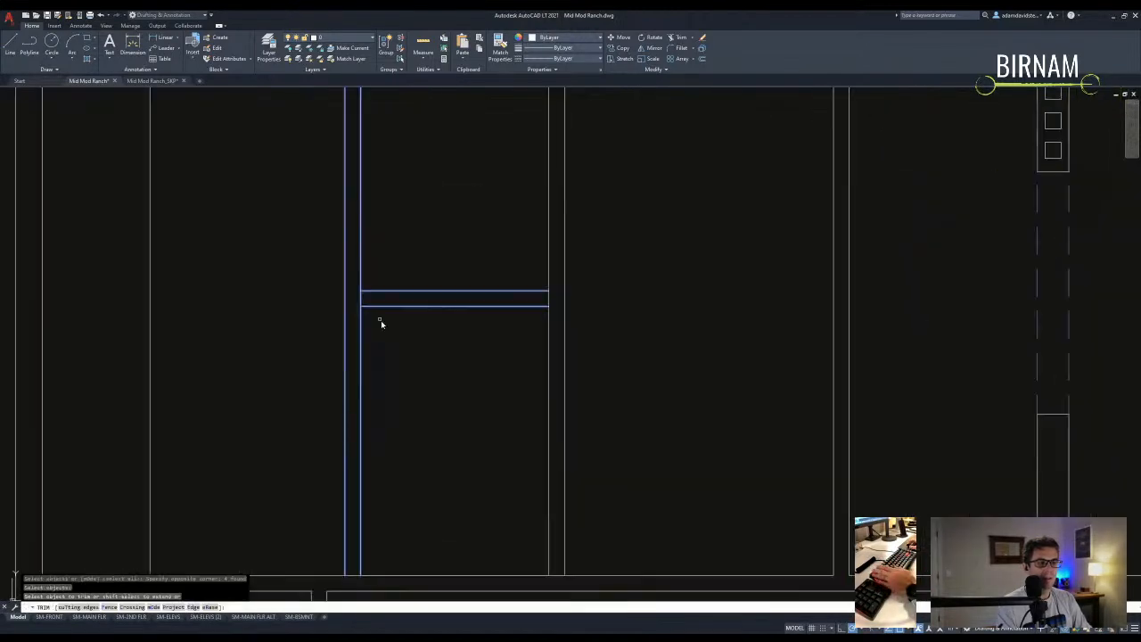
{"action": "key", "text": "Escape"}
{"action": "scroll", "coordinate": [359, 371], "scroll_direction": "down", "scroll_amount": 4}
- Offset the room's bottom wall upward
{"action": "type", "text": "o"}
{"action": "key", "text": "space"}
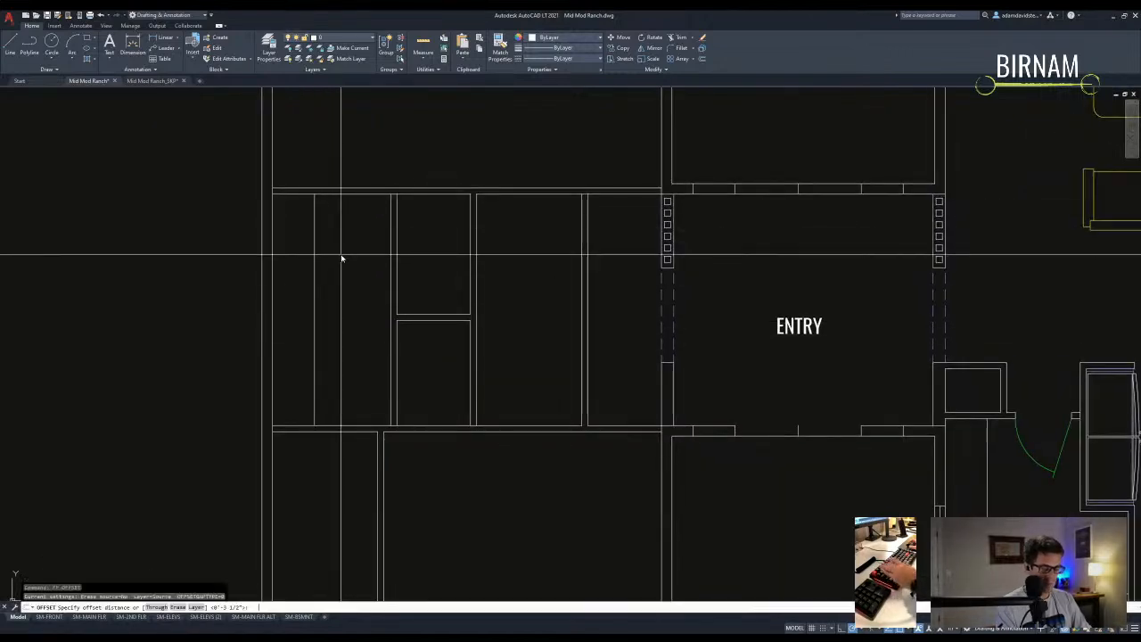
{"action": "left_click", "coordinate": [347, 426]}
{"action": "left_click", "coordinate": [340, 373]}
{"action": "key", "text": "Escape"}
{"action": "type", "text": "tr"}
{"action": "key", "text": "space"}
{"action": "left_click", "coordinate": [336, 353]}
{"action": "left_click", "coordinate": [300, 242]}
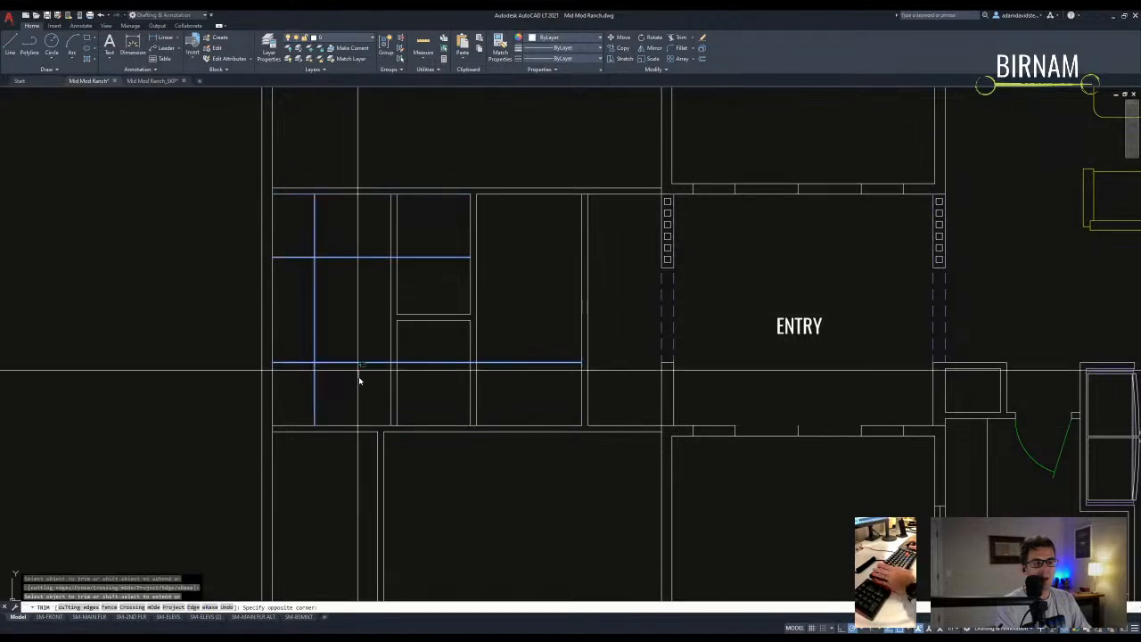
{"action": "key", "text": "Escape"}
{"action": "scroll", "coordinate": [347, 288], "scroll_direction": "down", "scroll_amount": 2}
- Draw a short line left from the closet column and trim the stub back to the wall
{"action": "type", "text": "l"}
{"action": "key", "text": "space"}
{"action": "left_click", "coordinate": [337, 334]}
{"action": "left_click", "coordinate": [288, 334]}
{"action": "key", "text": "Escape"}
{"action": "scroll", "coordinate": [321, 350], "scroll_direction": "up", "scroll_amount": 2}
{"action": "type", "text": "tr"}
{"action": "key", "text": "space"}
{"action": "left_click", "coordinate": [331, 327]}
{"action": "left_click", "coordinate": [292, 316]}
{"action": "key", "text": "space"}
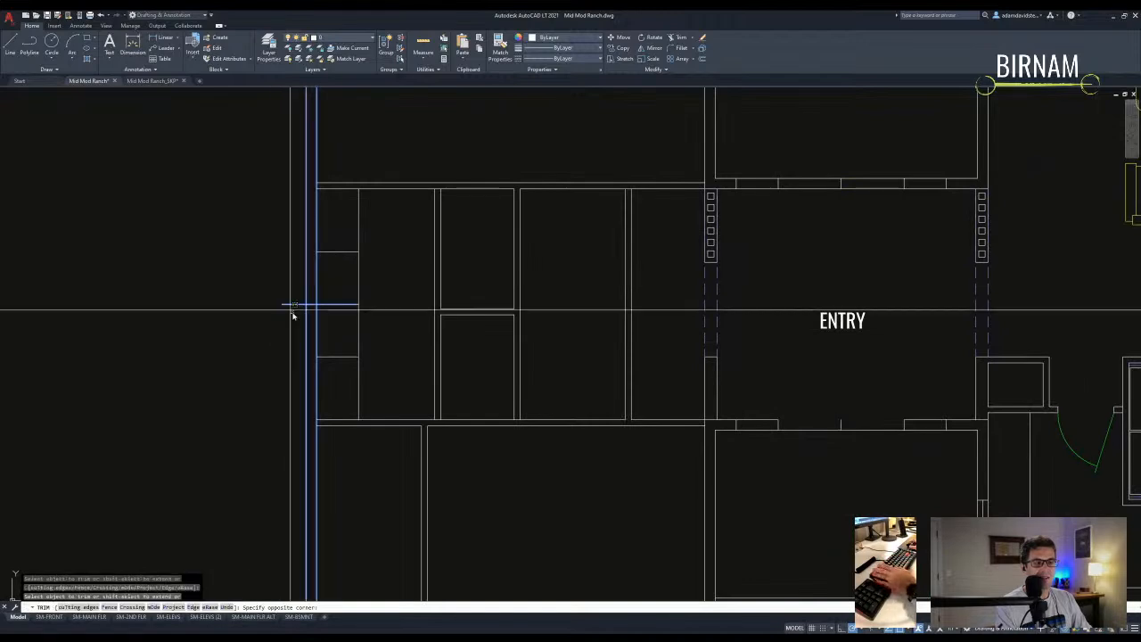
{"action": "left_click", "coordinate": [336, 305]}
{"action": "key", "text": "Escape"}
- Copy the short line 24 inches away
{"action": "type", "text": "co"}
{"action": "key", "text": "space"}
{"action": "left_click", "coordinate": [337, 311]}
{"action": "key", "text": "space"}
{"action": "left_click", "coordinate": [336, 312]}
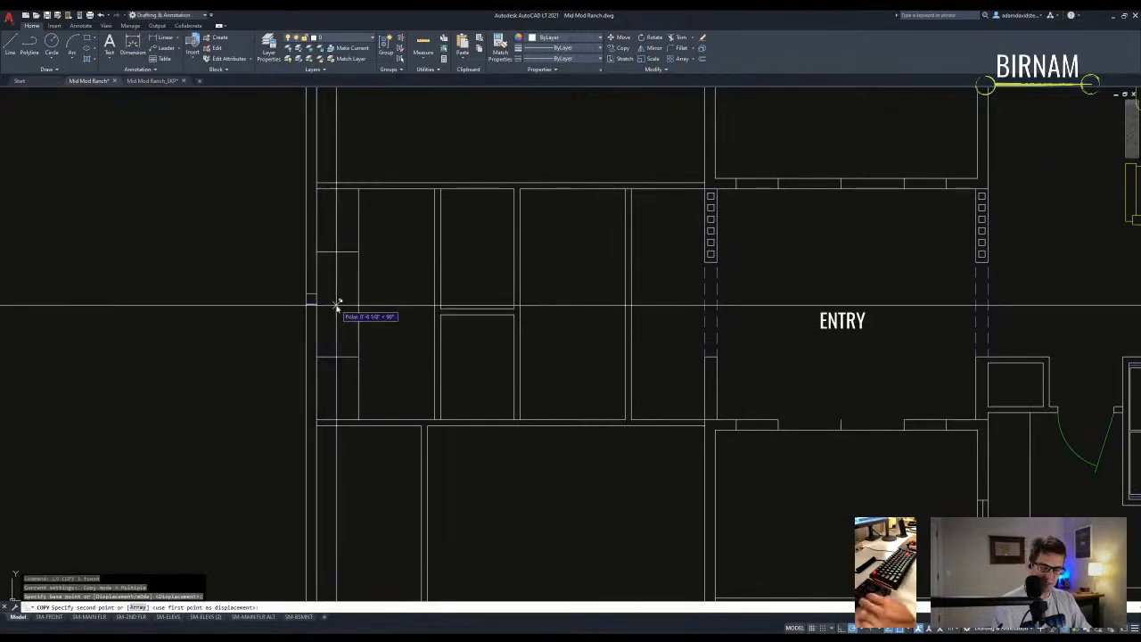
{"action": "key", "text": "Return"}
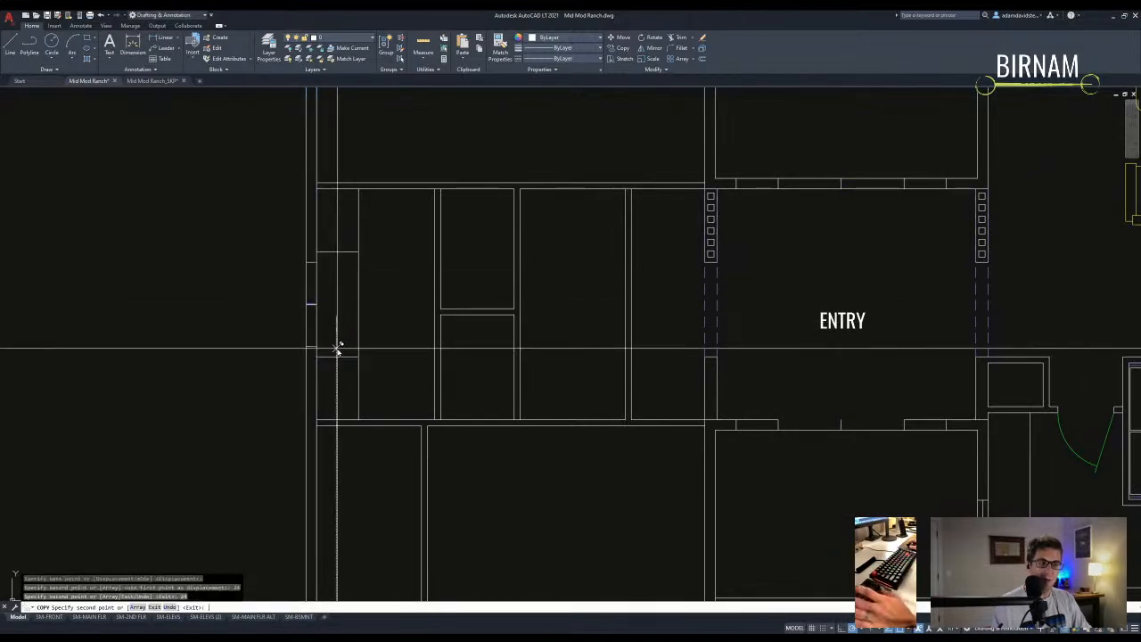
{"action": "key", "text": "Escape"}
- Select the vertical closet jamb line above the closets
{"action": "type", "text": "l"}
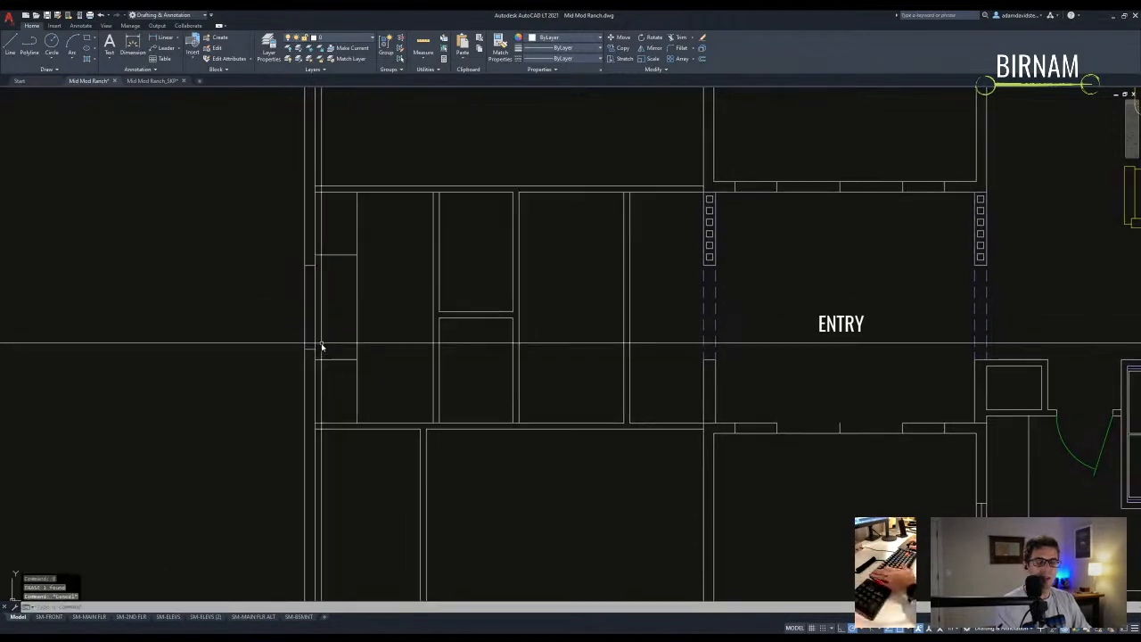
{"action": "key", "text": "space"}
{"action": "middle_click_drag", "start_coordinate": [311, 264], "coordinate": [298, 298]}
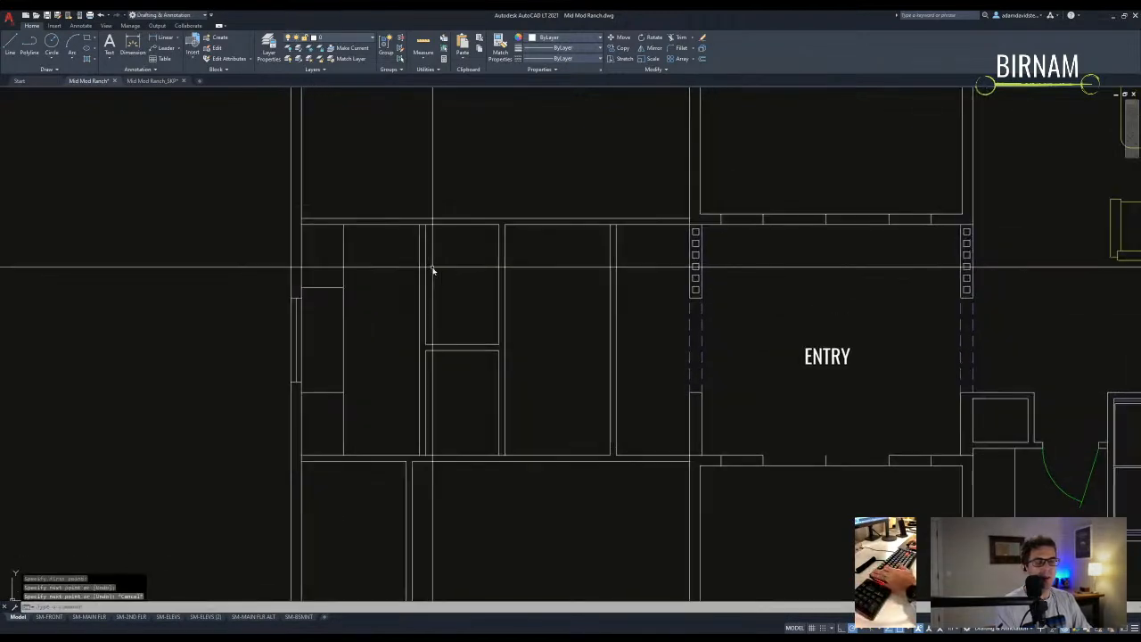
{"action": "key", "text": "Escape"}
{"action": "left_click", "coordinate": [418, 224]}
{"action": "left_click", "coordinate": [420, 222]}
{"action": "type", "text": "m"}
{"action": "key", "text": "space"}
{"action": "left_click", "coordinate": [420, 223]}
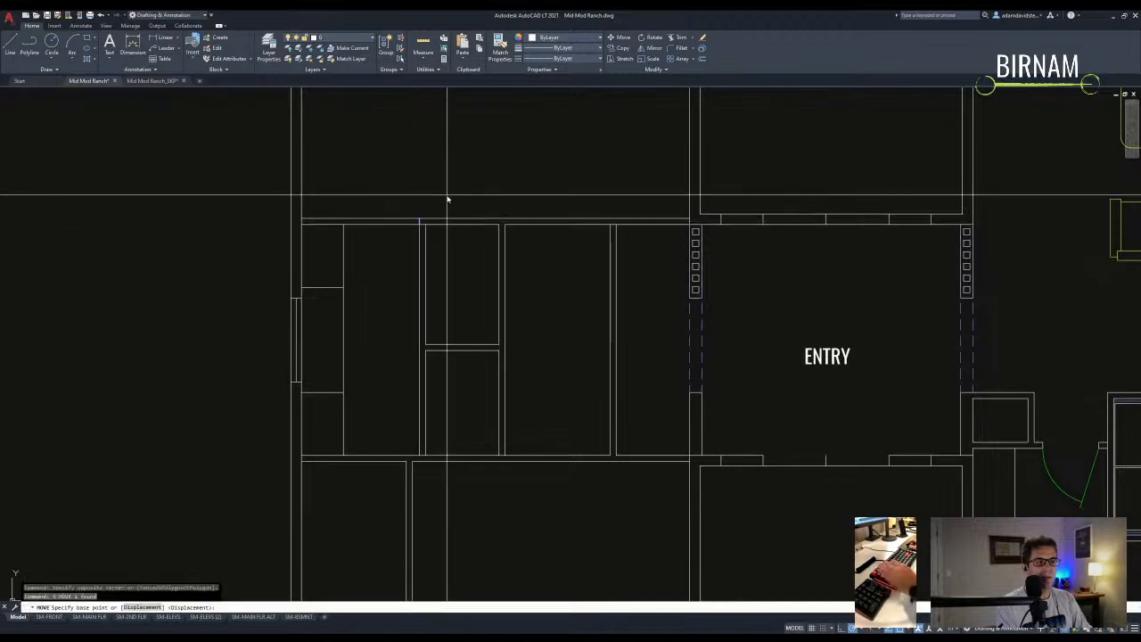
{"action": "key", "text": "Escape"}
- Copy the vertical jamb line 3 units over
{"action": "type", "text": "cp"}
{"action": "key", "text": "space"}
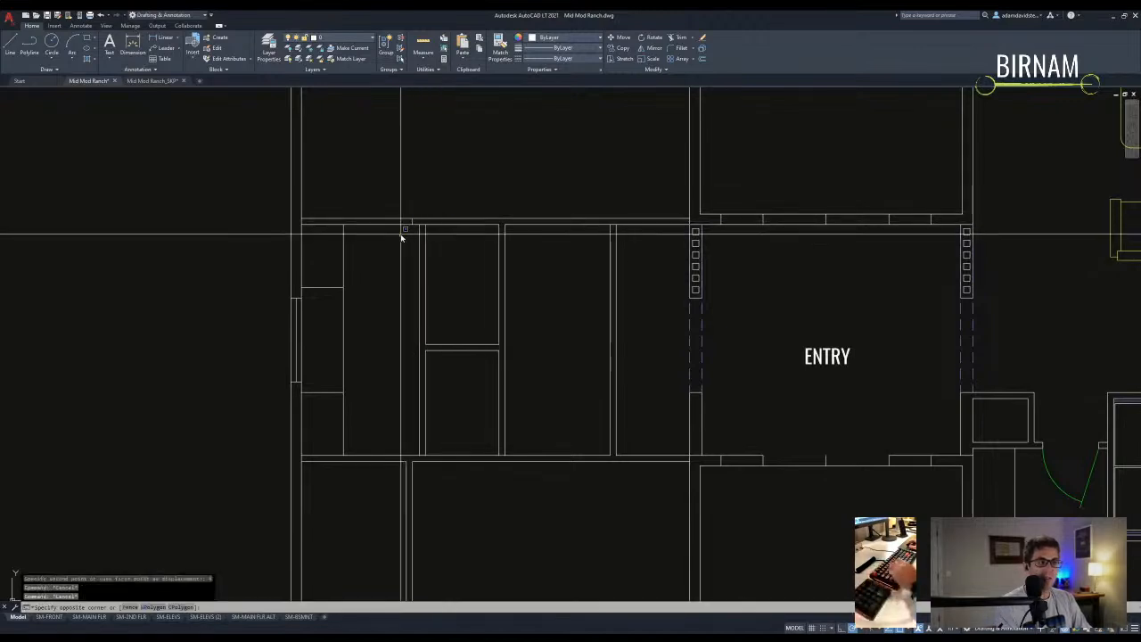
{"action": "left_click", "coordinate": [419, 223]}
{"action": "type", "text": "3"}
{"action": "key", "text": "Return"}
{"action": "key", "text": "Return"}
- Trim away the wall segment between the two jamb lines
{"action": "type", "text": "tr"}
{"action": "key", "text": "space"}
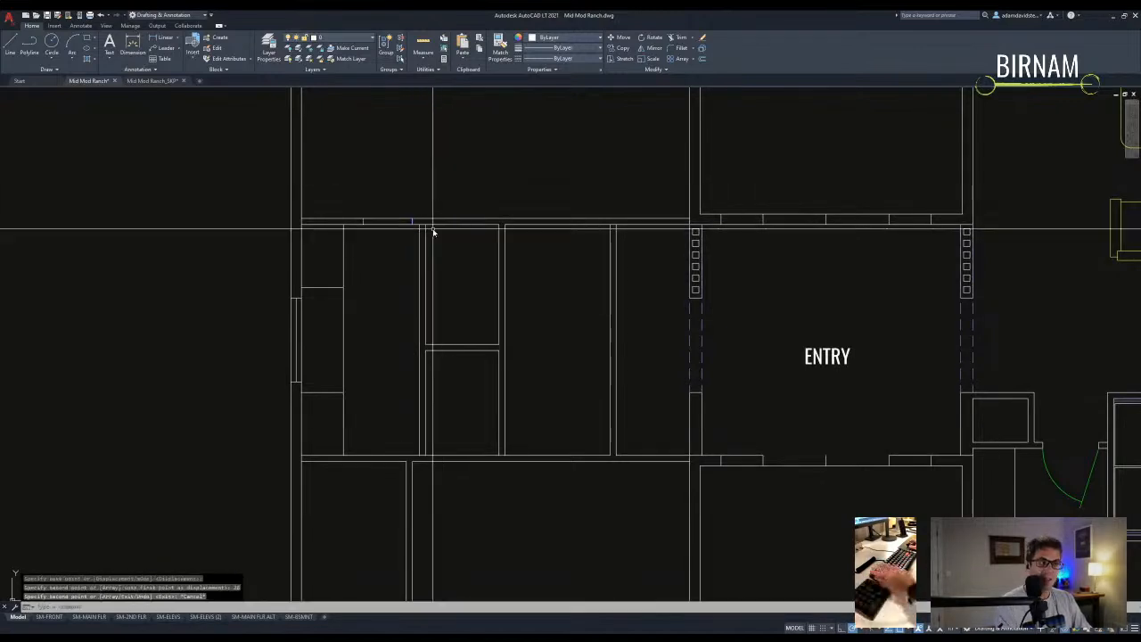
{"action": "middle_click_drag", "start_coordinate": [426, 265], "coordinate": [422, 288]}
{"action": "left_click", "coordinate": [454, 276]}
{"action": "left_click", "coordinate": [351, 205]}
{"action": "key", "text": "space"}
{"action": "left_click", "coordinate": [384, 242]}
{"action": "key", "text": "Escape"}
- Draw a 2'-8" door swing circle and the door leaf line from its centre
{"action": "type", "text": "c"}
{"action": "key", "text": "space"}
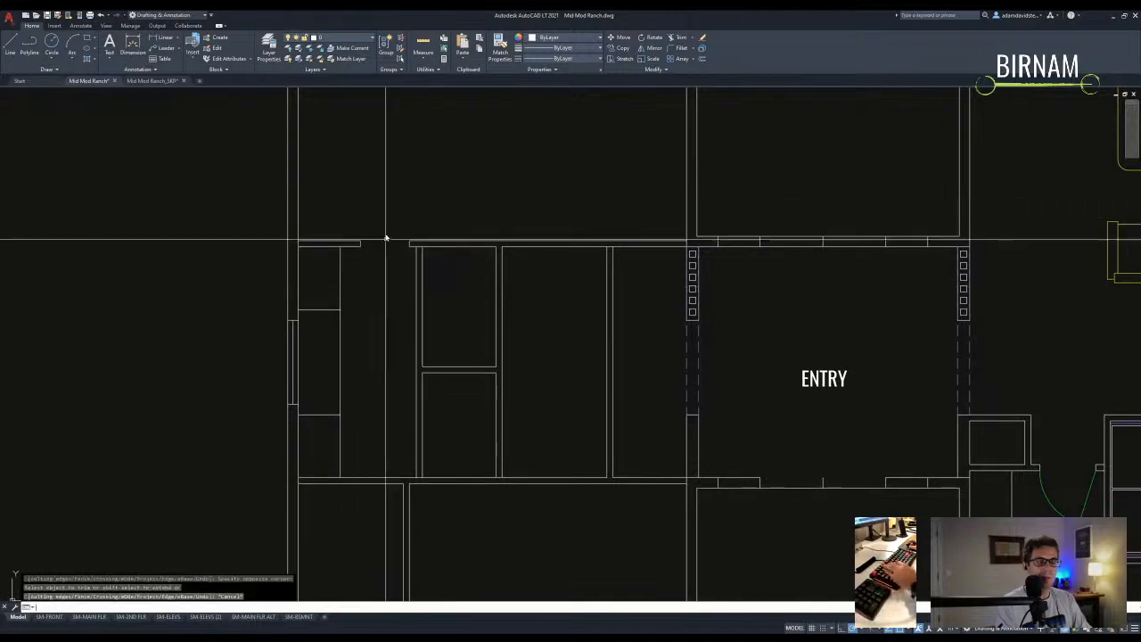
{"action": "key", "text": "space"}
{"action": "type", "text": "l"}
{"action": "key", "text": "space"}
{"action": "left_click", "coordinate": [407, 250]}
{"action": "scroll", "coordinate": [370, 294], "scroll_direction": "up", "scroll_amount": 4}
{"action": "left_click", "coordinate": [377, 288]}
{"action": "key", "text": "Escape"}
{"action": "scroll", "coordinate": [387, 312], "scroll_direction": "down", "scroll_amount": 3}
- Trim the circle down to the door swing arc
{"action": "type", "text": "tr"}
{"action": "key", "text": "space"}
{"action": "left_click", "coordinate": [389, 173]}
{"action": "key", "text": "Escape"}
{"action": "scroll", "coordinate": [452, 388], "scroll_direction": "down", "scroll_amount": 4}
- Recentre the plan and draw a short jamb line at the closet wall corner
{"action": "middle_click_drag", "start_coordinate": [583, 415], "coordinate": [523, 329]}
{"action": "type", "text": "ma"}
{"action": "key", "text": "space"}
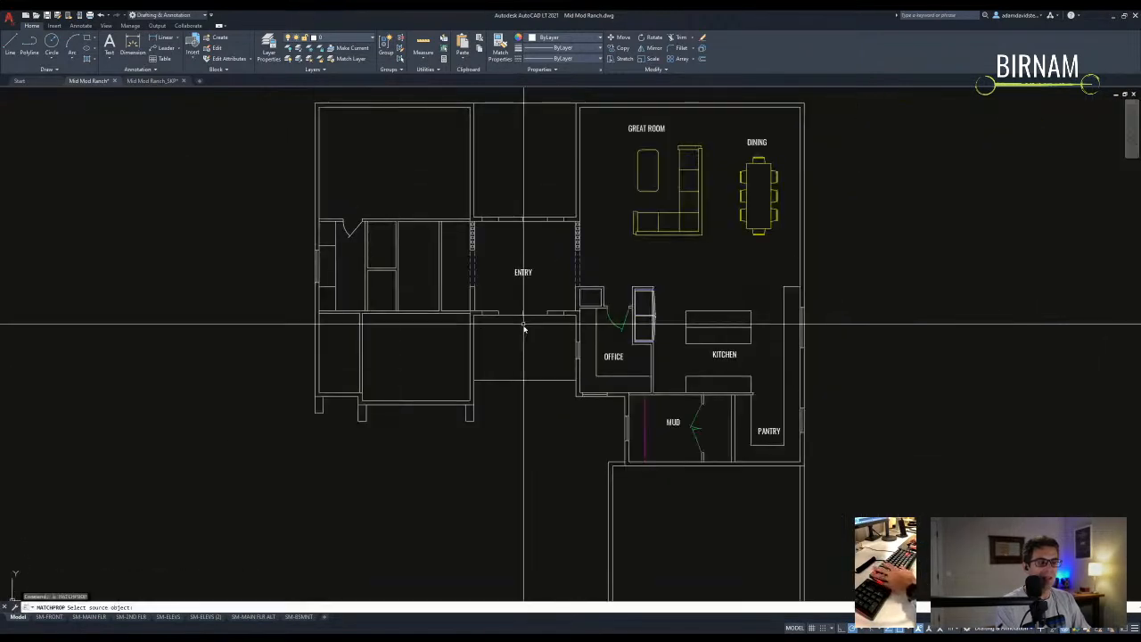
{"action": "key", "text": "Escape"}
{"action": "type", "text": "l"}
{"action": "key", "text": "space"}
{"action": "scroll", "coordinate": [352, 268], "scroll_direction": "up", "scroll_amount": 6}
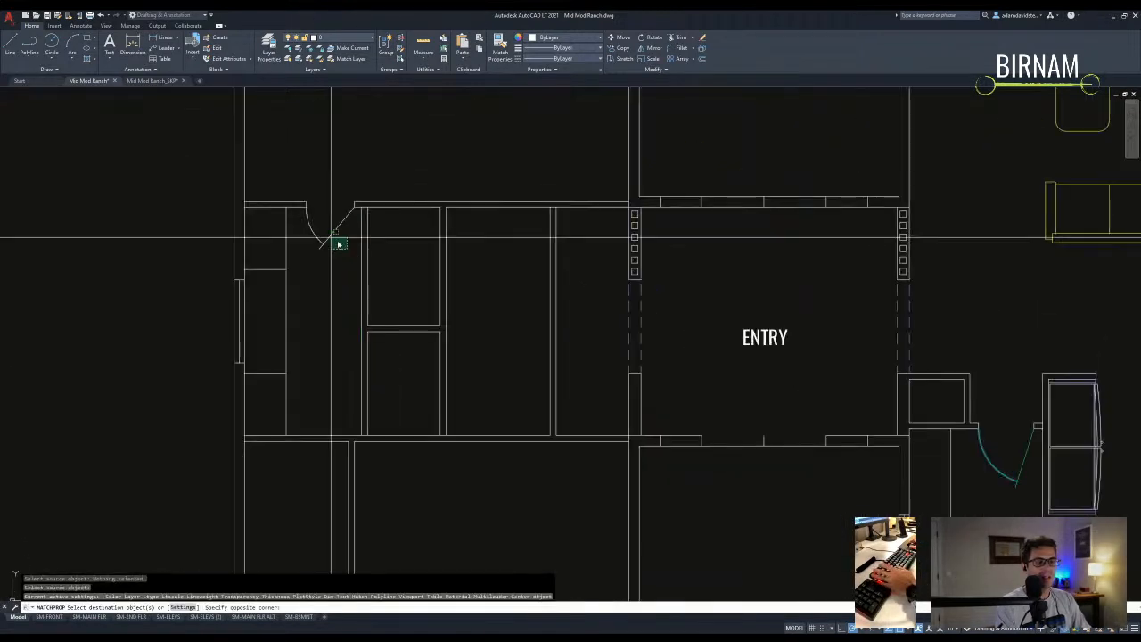
{"action": "left_click", "coordinate": [359, 309]}
{"action": "key", "text": "space"}
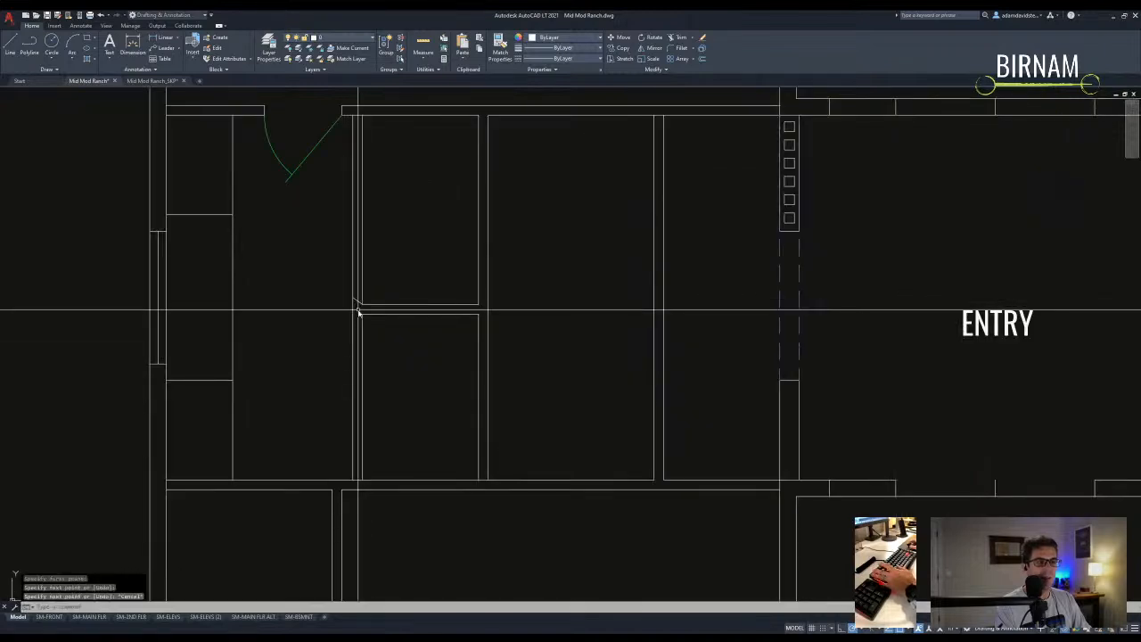
{"action": "key", "text": "Escape"}
- Select the short jamb line and trial moving and copying it along the wall
{"action": "type", "text": "l"}
{"action": "key", "text": "space"}
{"action": "key", "text": "Escape"}
{"action": "left_click", "coordinate": [354, 375]}
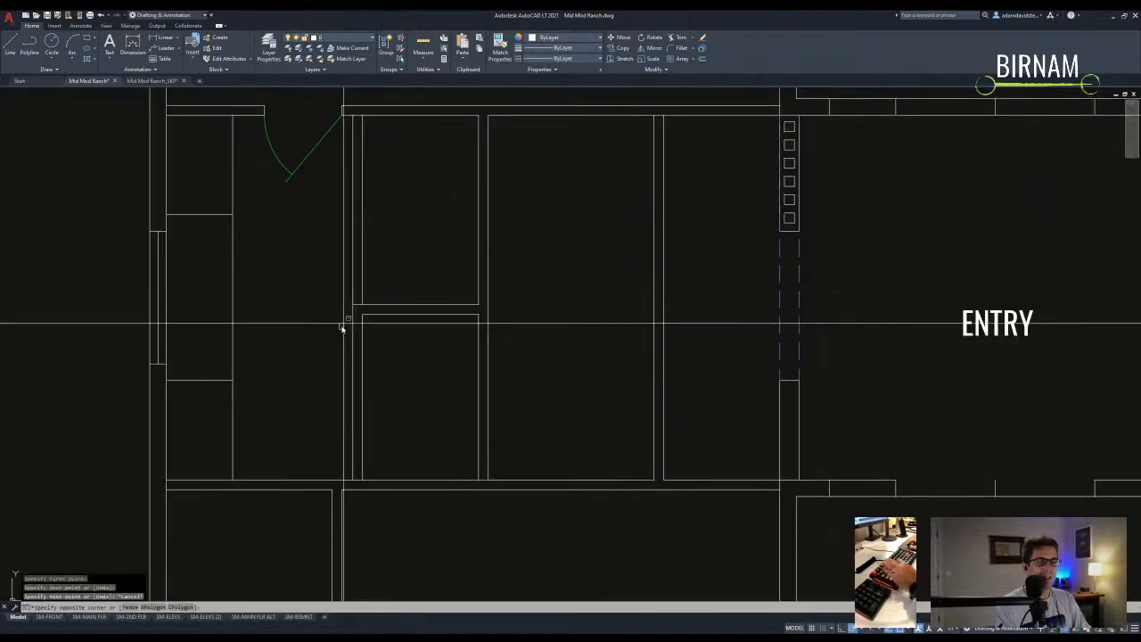
{"action": "type", "text": "m"}
{"action": "key", "text": "space"}
{"action": "left_click", "coordinate": [407, 304]}
{"action": "key", "text": "Escape"}
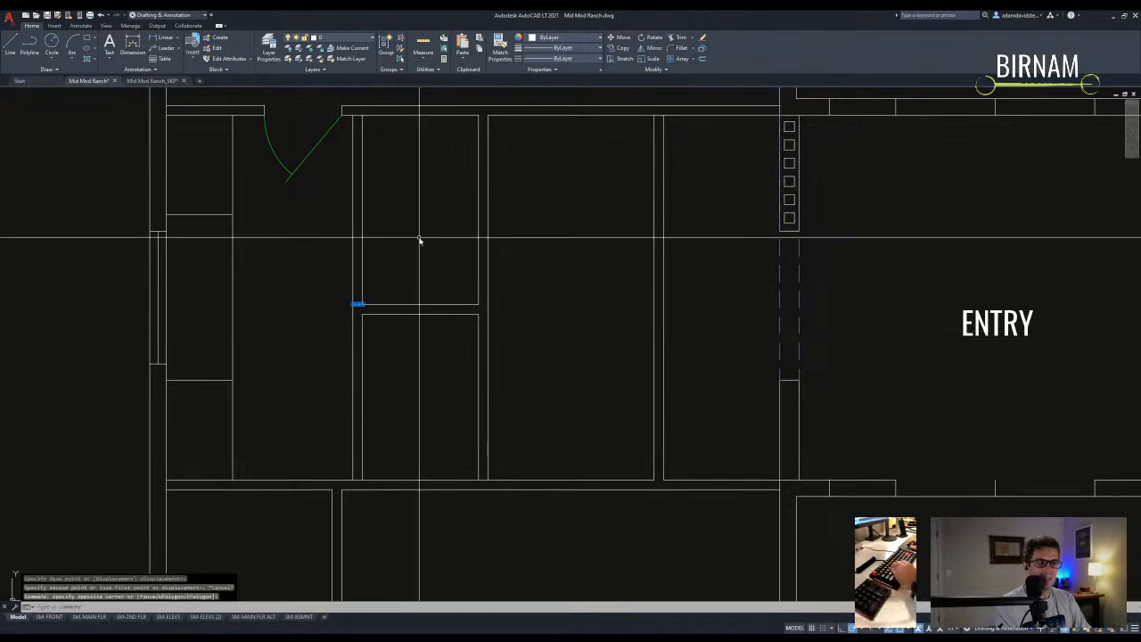
{"action": "type", "text": "co"}
{"action": "key", "text": "space"}
{"action": "left_click", "coordinate": [410, 269]}
{"action": "key", "text": "Escape"}
- Attempt a trim at the closet wall, then back out of it
{"action": "type", "text": "tr"}
{"action": "key", "text": "space"}
{"action": "left_click", "coordinate": [411, 347]}
{"action": "key", "text": "Escape"}
{"action": "scroll", "coordinate": [362, 237], "scroll_direction": "down", "scroll_amount": 2}
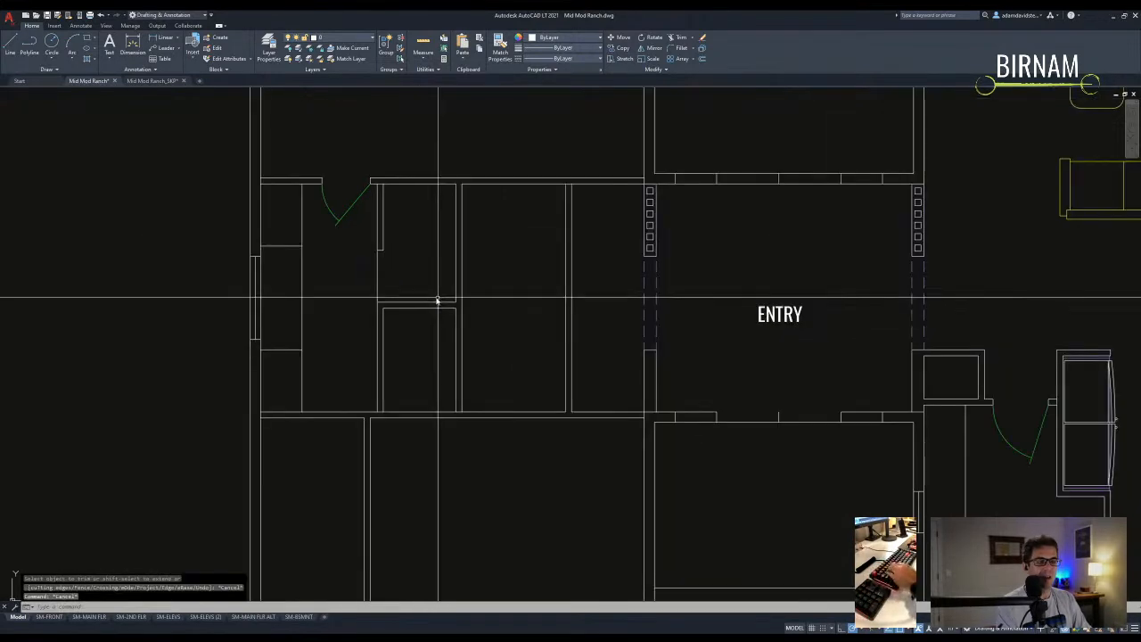
{"action": "type", "text": "l"}
{"action": "key", "text": "space"}
{"action": "key", "text": "Escape"}
- Window-select the short jamb segment on the closet wall
{"action": "left_click", "coordinate": [379, 295]}
{"action": "left_click", "coordinate": [419, 253]}
{"action": "type", "text": "m"}
{"action": "key", "text": "space"}
{"action": "key", "text": "Escape"}
{"action": "key", "text": "Escape"}
{"action": "scroll", "coordinate": [385, 291], "scroll_direction": "up", "scroll_amount": 5}
{"action": "left_click", "coordinate": [369, 288]}
{"action": "left_click", "coordinate": [463, 241]}
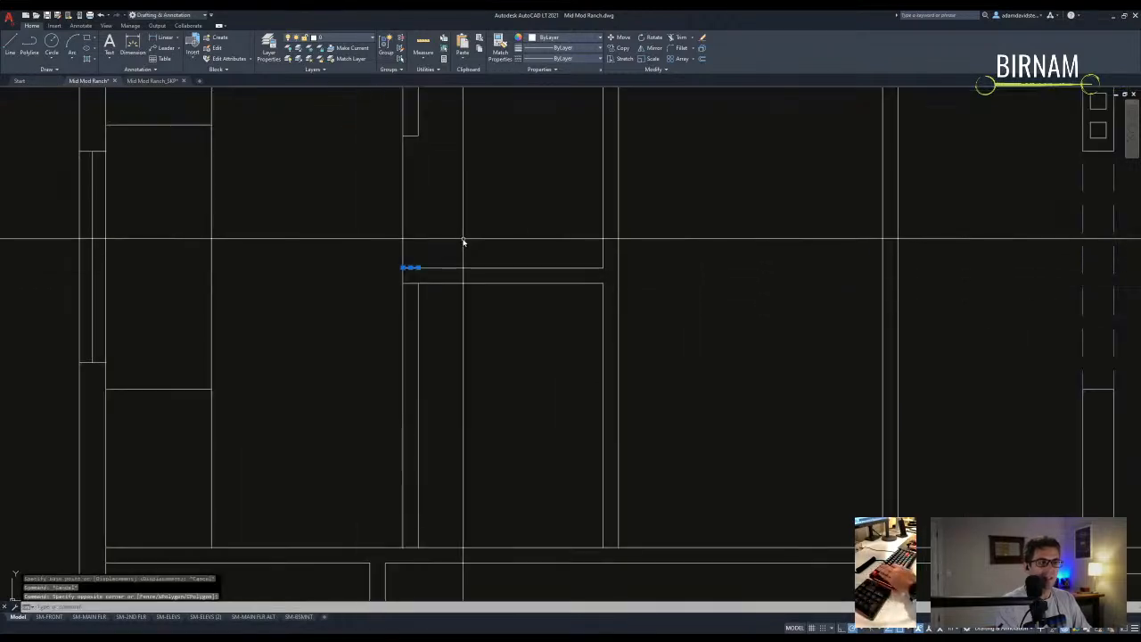
- Extend the short segment to the vertical closet wall as boundary
{"action": "scroll", "coordinate": [423, 254], "scroll_direction": "up", "scroll_amount": 2}
{"action": "type", "text": "ex"}
{"action": "key", "text": "space"}
{"action": "left_click", "coordinate": [418, 245]}
{"action": "left_click", "coordinate": [396, 256]}
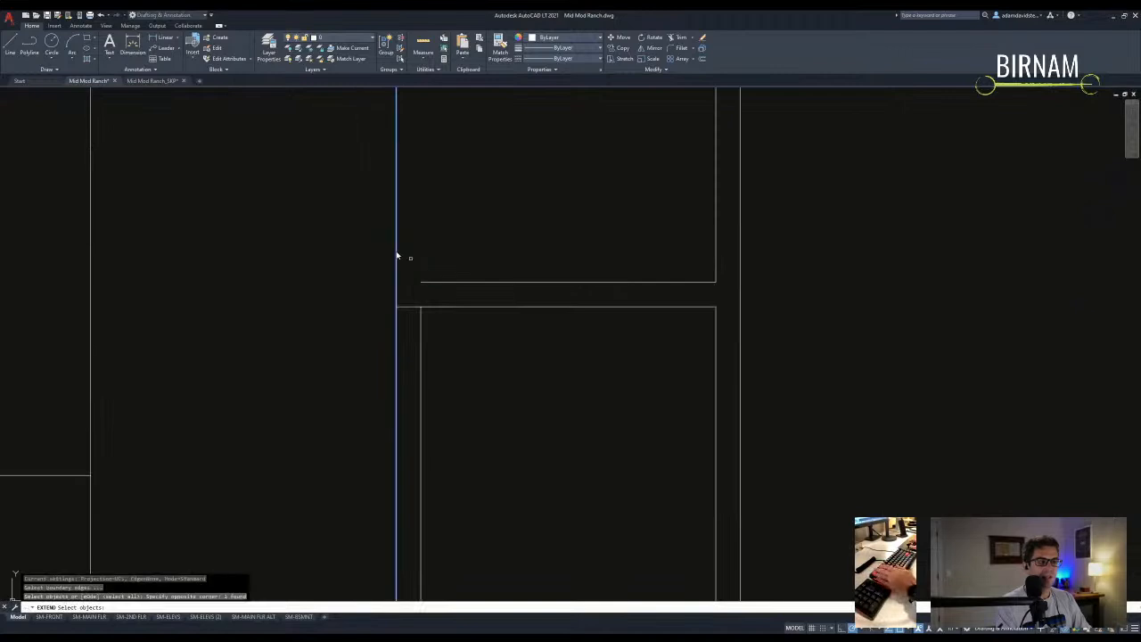
{"action": "key", "text": "Escape"}
- Move the short jamb segment into position on the closet wall
{"action": "left_click", "coordinate": [416, 299]}
{"action": "left_click", "coordinate": [403, 317]}
{"action": "type", "text": "m"}
{"action": "key", "text": "space"}
{"action": "left_click", "coordinate": [537, 198]}
{"action": "key", "text": "Return"}
{"action": "scroll", "coordinate": [534, 227], "scroll_direction": "down", "scroll_amount": 3}
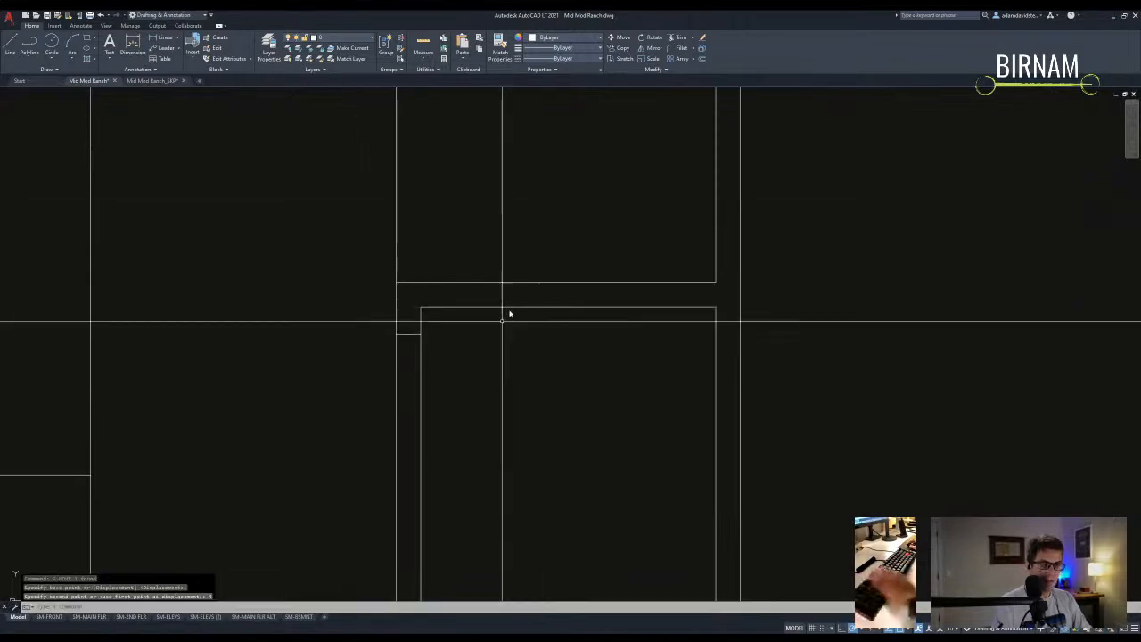
- Copy the jamb segment further down the wall to form both door jambs
{"action": "type", "text": "co"}
{"action": "key", "text": "space"}
{"action": "left_click", "coordinate": [395, 357]}
{"action": "left_click", "coordinate": [453, 282]}
{"action": "key", "text": "Return"}
{"action": "left_click", "coordinate": [464, 267]}
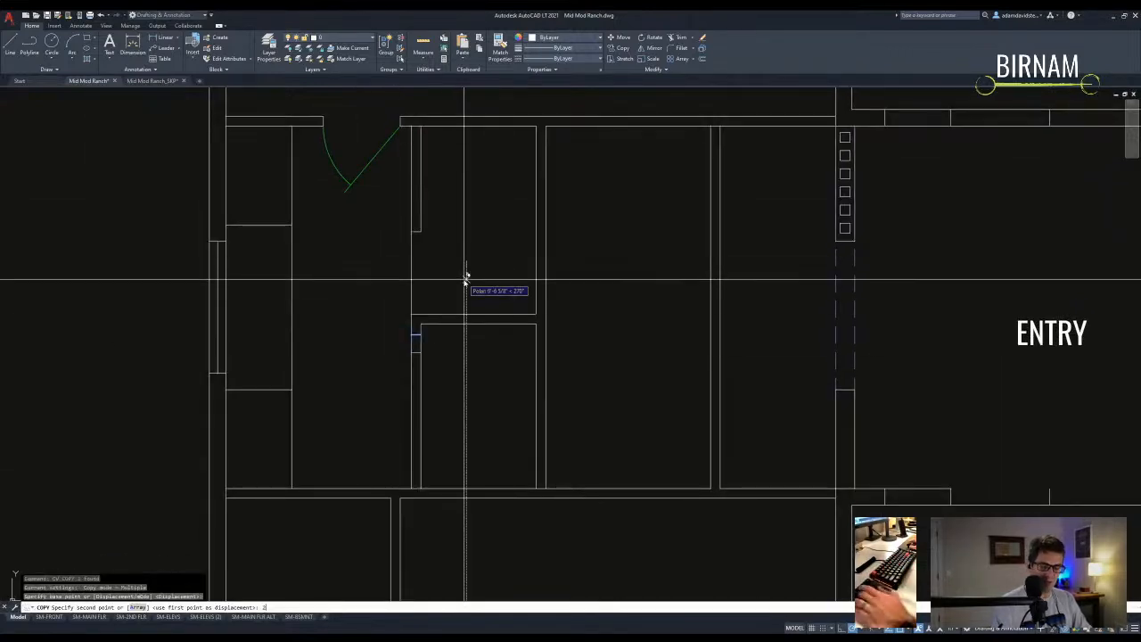
{"action": "key", "text": "Return"}
{"action": "key", "text": "Return"}
{"action": "left_click", "coordinate": [405, 436]}
{"action": "left_click", "coordinate": [404, 335]}
{"action": "type", "text": "co"}
{"action": "key", "text": "space"}
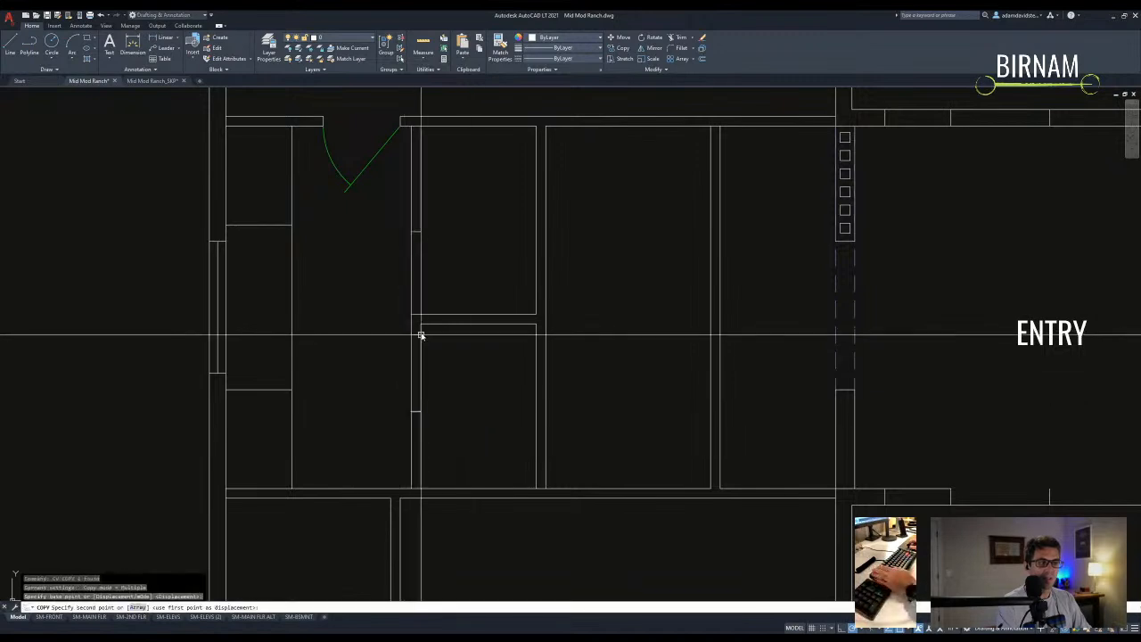
{"action": "left_click", "coordinate": [421, 412]}
{"action": "key", "text": "Return"}
- Trim the wall between the two jambs to open the doorway
{"action": "type", "text": "tr"}
{"action": "key", "text": "space"}
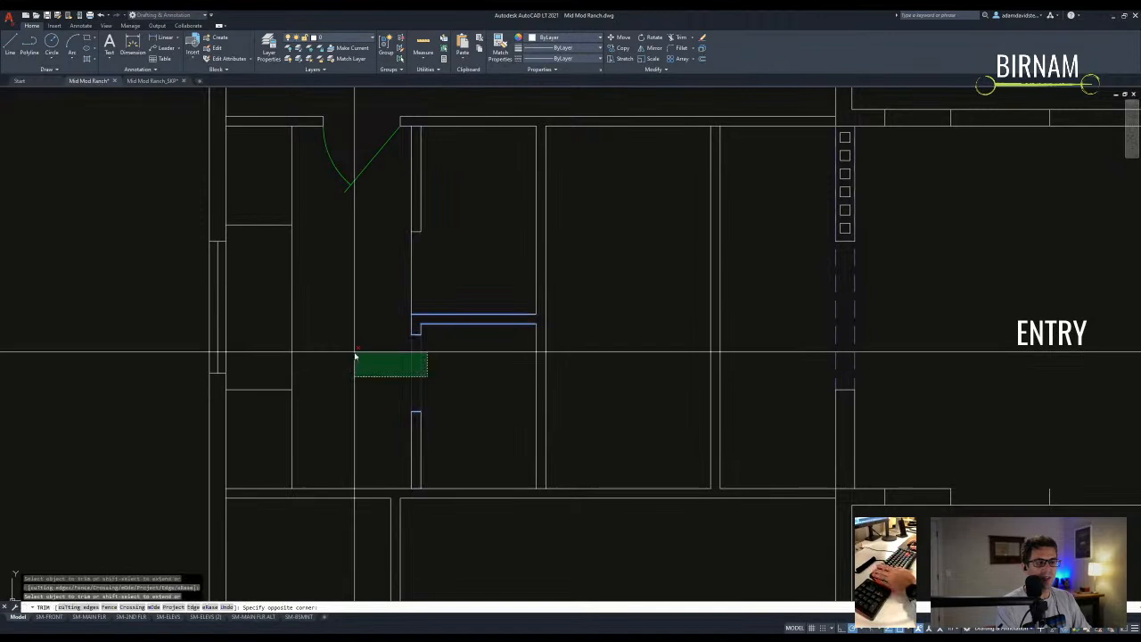
{"action": "left_click", "coordinate": [355, 357]}
{"action": "key", "text": "Return"}
- Move the wall segment down into place at the doorway
{"action": "type", "text": "l"}
{"action": "key", "text": "space"}
{"action": "key", "text": "Escape"}
{"action": "left_click", "coordinate": [408, 396]}
{"action": "left_click", "coordinate": [425, 374]}
{"action": "type", "text": "m"}
{"action": "key", "text": "space"}
{"action": "left_click", "coordinate": [418, 374]}
{"action": "left_click", "coordinate": [418, 412]}
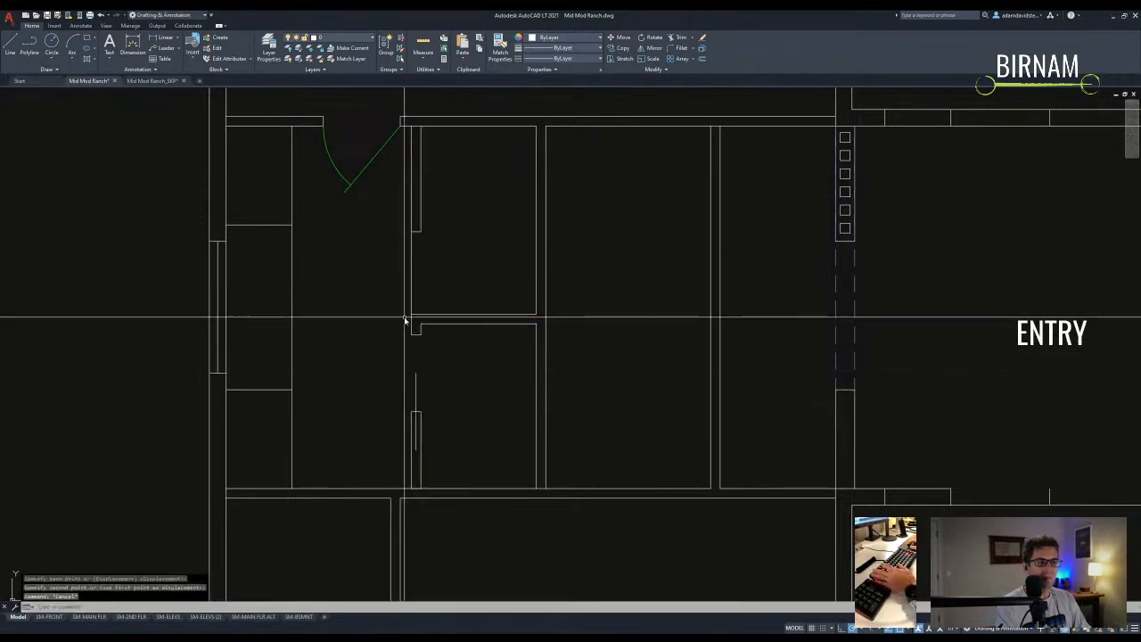
- Match properties using the green door leaf as the source
{"action": "type", "text": "ma"}
{"action": "key", "text": "space"}
{"action": "scroll", "coordinate": [407, 318], "scroll_direction": "down", "scroll_amount": 2}
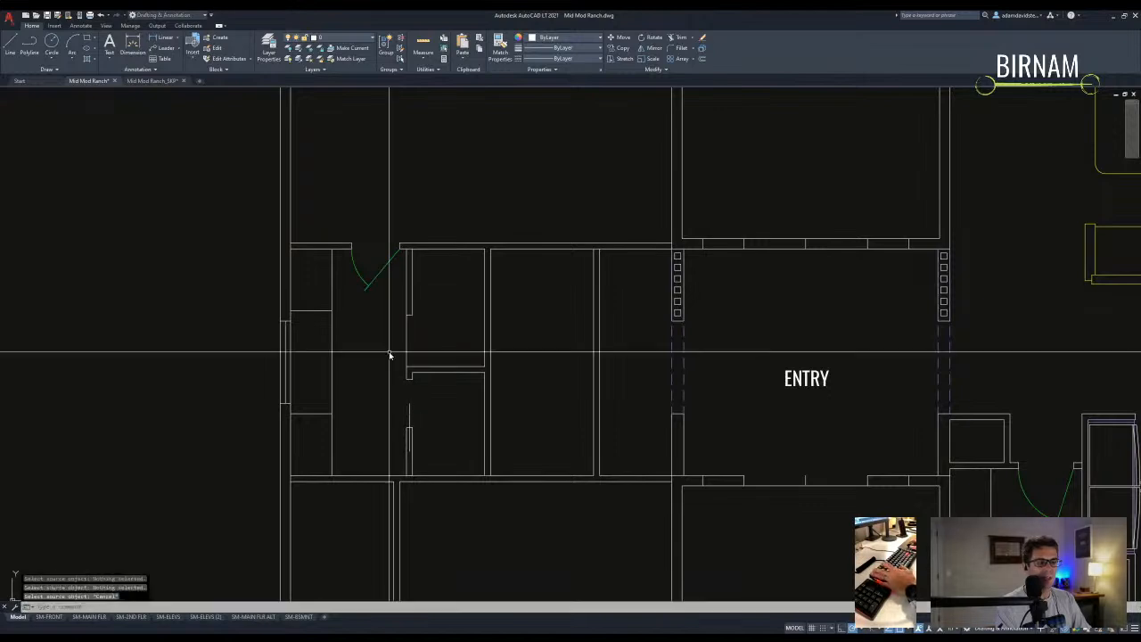
{"action": "left_click", "coordinate": [385, 264]}
- Crossing-select the hall-bath tub, toilet and sink
{"action": "key", "text": "Escape"}
{"action": "key", "text": "Escape"}
{"action": "key", "text": "Escape"}
{"action": "scroll", "coordinate": [425, 423], "scroll_direction": "down", "scroll_amount": 10}
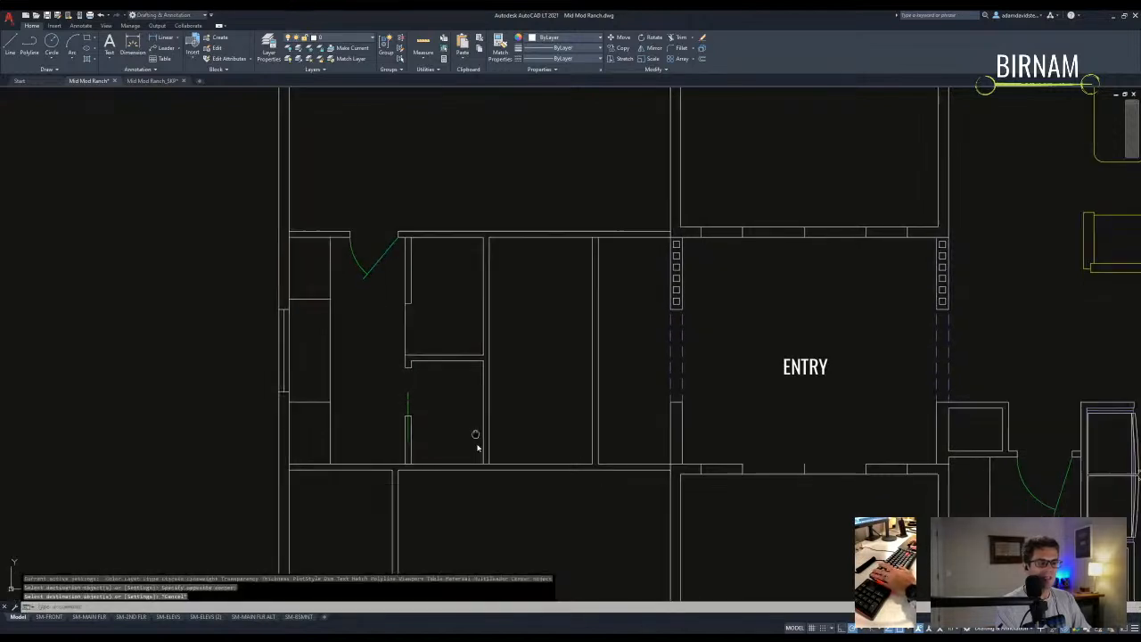
{"action": "scroll", "coordinate": [436, 334], "scroll_direction": "down", "scroll_amount": 5}
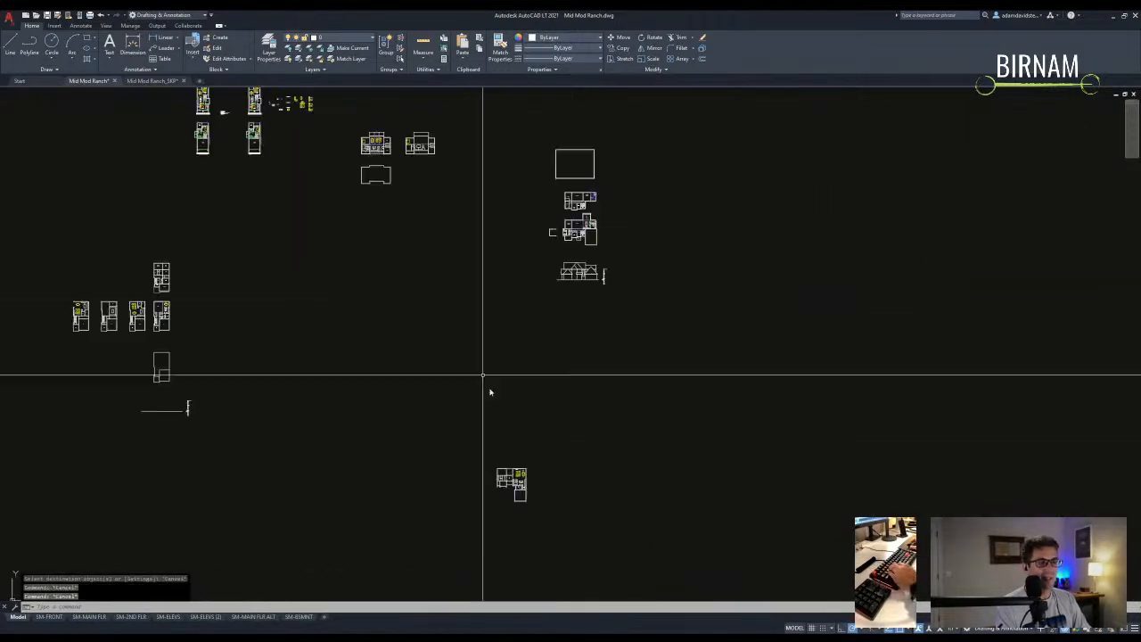
{"action": "scroll", "coordinate": [445, 294], "scroll_direction": "up", "scroll_amount": 5}
{"action": "scroll", "coordinate": [395, 309], "scroll_direction": "down", "scroll_amount": 1}
{"action": "scroll", "coordinate": [395, 309], "scroll_direction": "up", "scroll_amount": 8}
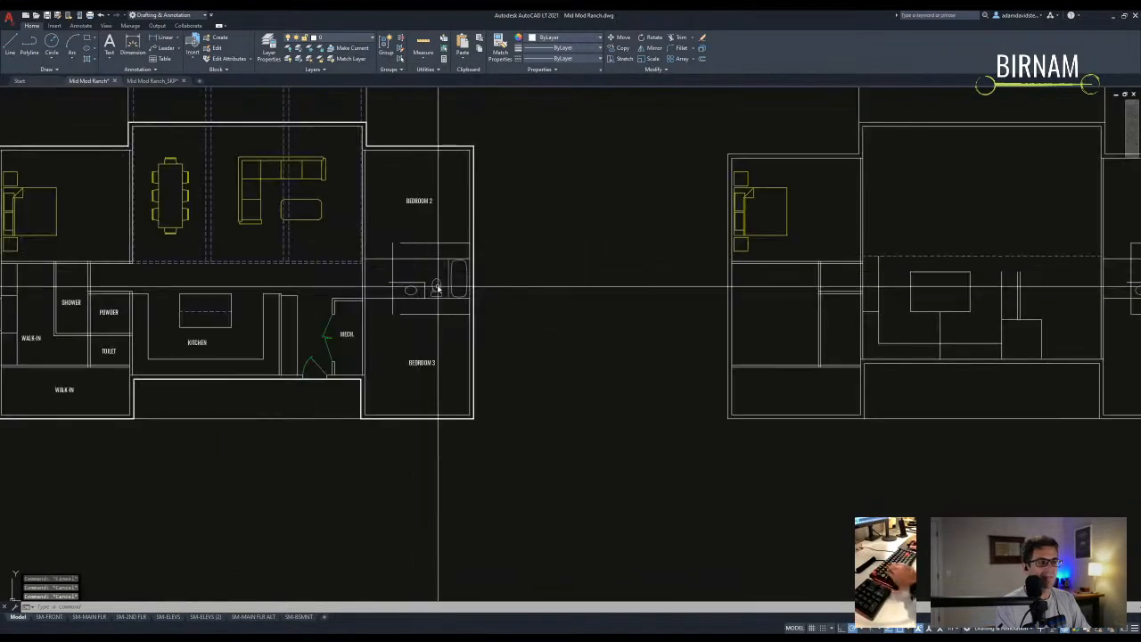
{"action": "left_click", "coordinate": [474, 287]}
{"action": "left_click", "coordinate": [327, 255]}
- Copy the three bathroom fixtures to an open spot left of the house
{"action": "type", "text": "co"}
{"action": "key", "text": "Return"}
{"action": "left_click", "coordinate": [349, 255]}
{"action": "scroll", "coordinate": [377, 250], "scroll_direction": "down", "scroll_amount": 10}
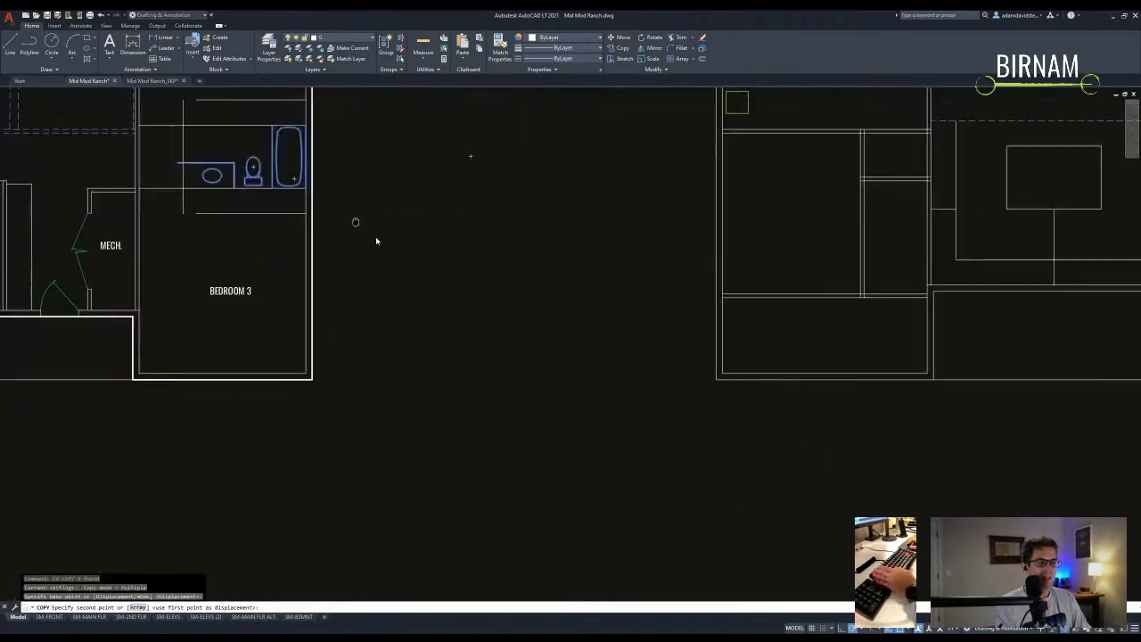
{"action": "scroll", "coordinate": [383, 282], "scroll_direction": "up", "scroll_amount": 6}
{"action": "left_click", "coordinate": [318, 298]}
{"action": "scroll", "coordinate": [318, 298], "scroll_direction": "up", "scroll_amount": 3}
{"action": "key", "text": "Escape"}
- Rotate the copied bathtub 90° so it lies horizontal
{"action": "type", "text": "ro"}
{"action": "key", "text": "Return"}
{"action": "left_click", "coordinate": [408, 342]}
{"action": "key", "text": "Return"}
{"action": "left_click", "coordinate": [446, 323]}
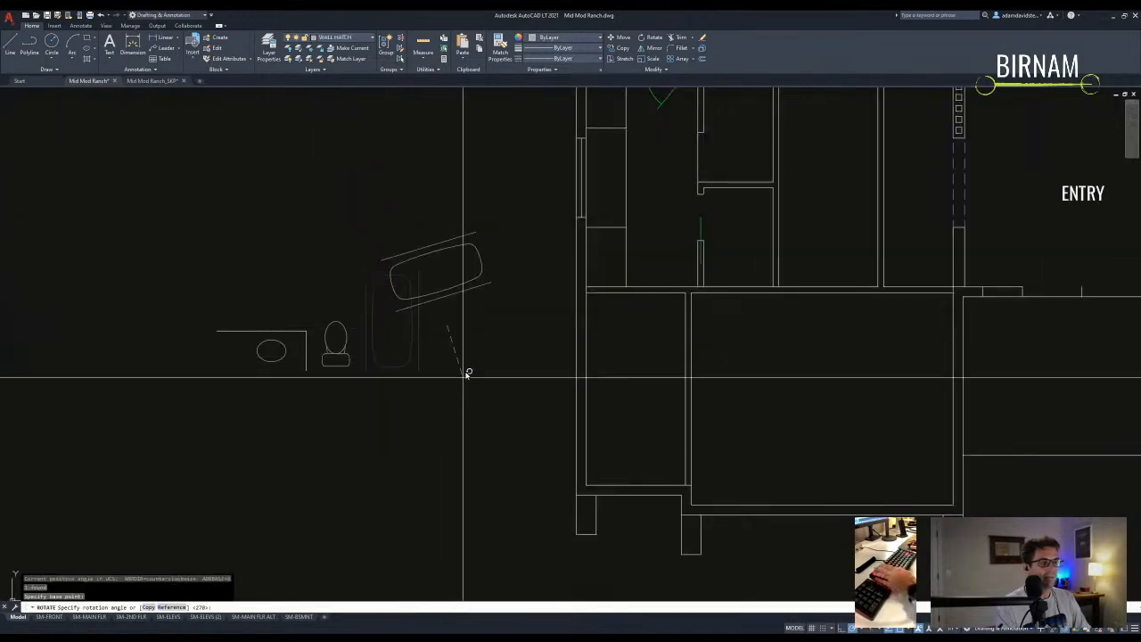
{"action": "left_click", "coordinate": [447, 407]}
{"action": "scroll", "coordinate": [447, 408], "scroll_direction": "down", "scroll_amount": 3}
{"action": "scroll", "coordinate": [415, 408], "scroll_direction": "up", "scroll_amount": 3}
- Move the bathtub by its corner into the room left of ENTRY
{"action": "left_click", "coordinate": [380, 361]}
{"action": "type", "text": "m"}
{"action": "key", "text": "Return"}
{"action": "left_click", "coordinate": [363, 354]}
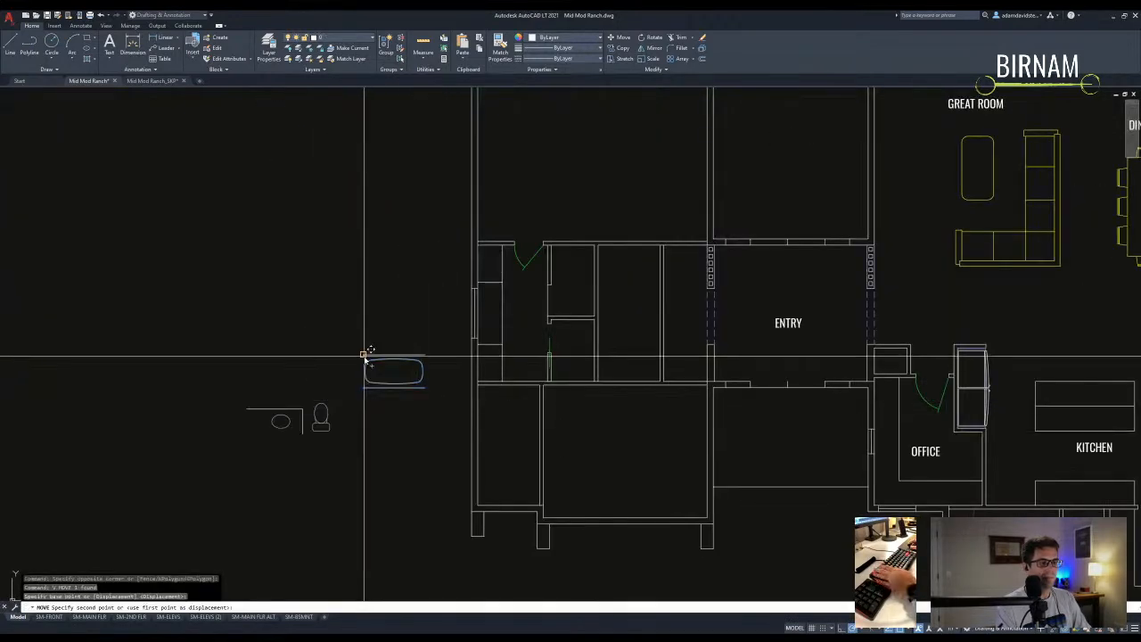
{"action": "left_click", "coordinate": [603, 242]}
{"action": "type", "text": "s"}
{"action": "key", "text": "Return"}
- Stretch the selected closet walls by 2
{"action": "scroll", "coordinate": [525, 408], "scroll_direction": "up", "scroll_amount": 5}
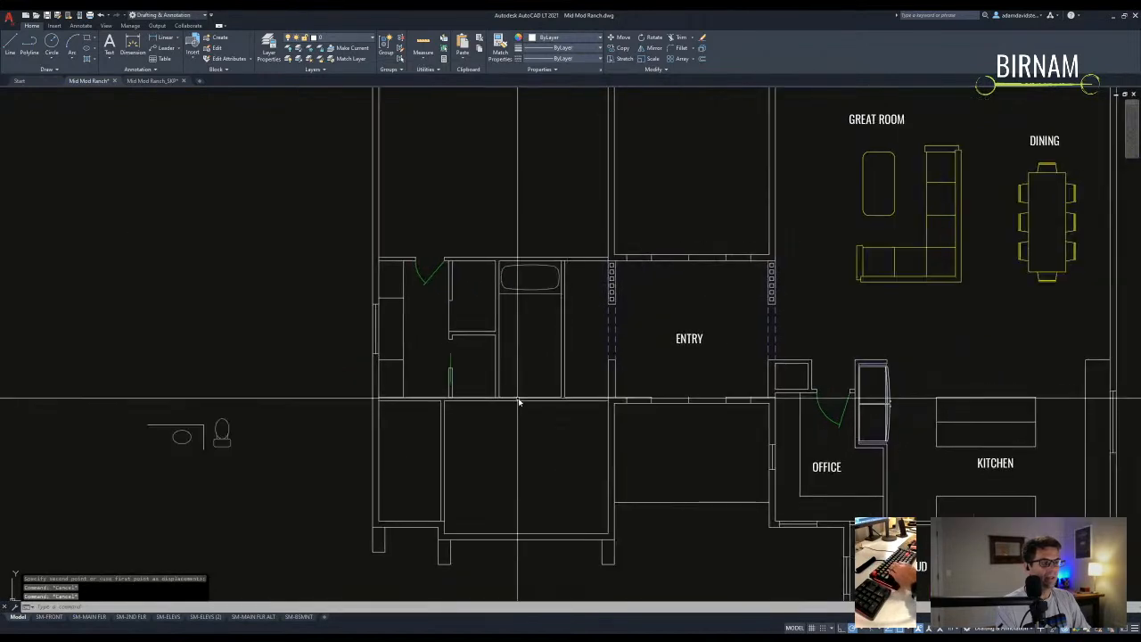
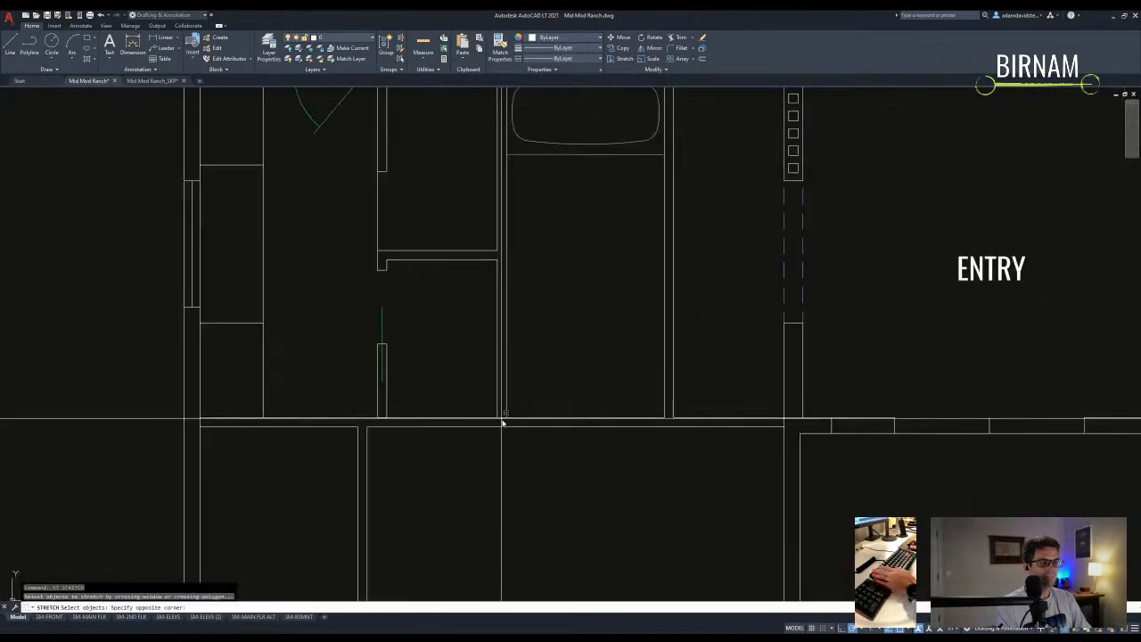
- Stretch the selected closet walls by 2
{"action": "scroll", "coordinate": [407, 262], "scroll_direction": "down", "scroll_amount": 3}
{"action": "scroll", "coordinate": [402, 239], "scroll_direction": "up", "scroll_amount": 1}
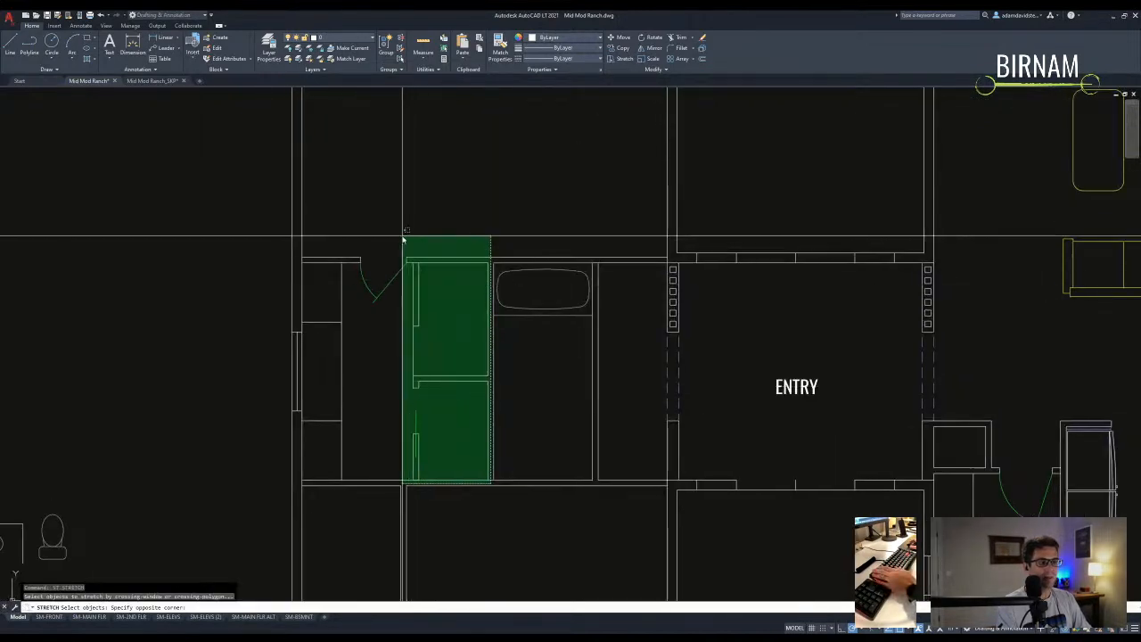
{"action": "left_click", "coordinate": [357, 237]}
{"action": "key", "text": "Return"}
{"action": "left_click", "coordinate": [400, 224]}
{"action": "type", "text": "2"}
{"action": "key", "text": "Return"}
{"action": "key", "text": "Escape"}
{"action": "key", "text": "Escape"}
{"action": "key", "text": "Escape"}
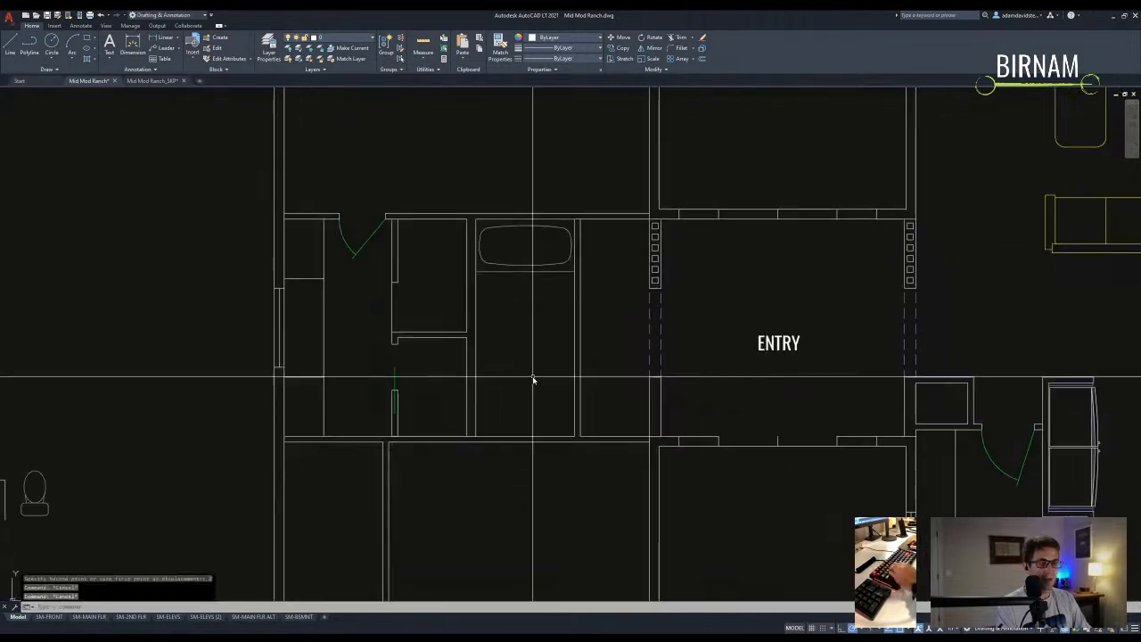
- Try fillet, offset and trim on the bathroom lines, cancelling each attempt
{"action": "scroll", "coordinate": [499, 390], "scroll_direction": "down", "scroll_amount": 2}
{"action": "scroll", "coordinate": [471, 392], "scroll_direction": "up", "scroll_amount": 2}
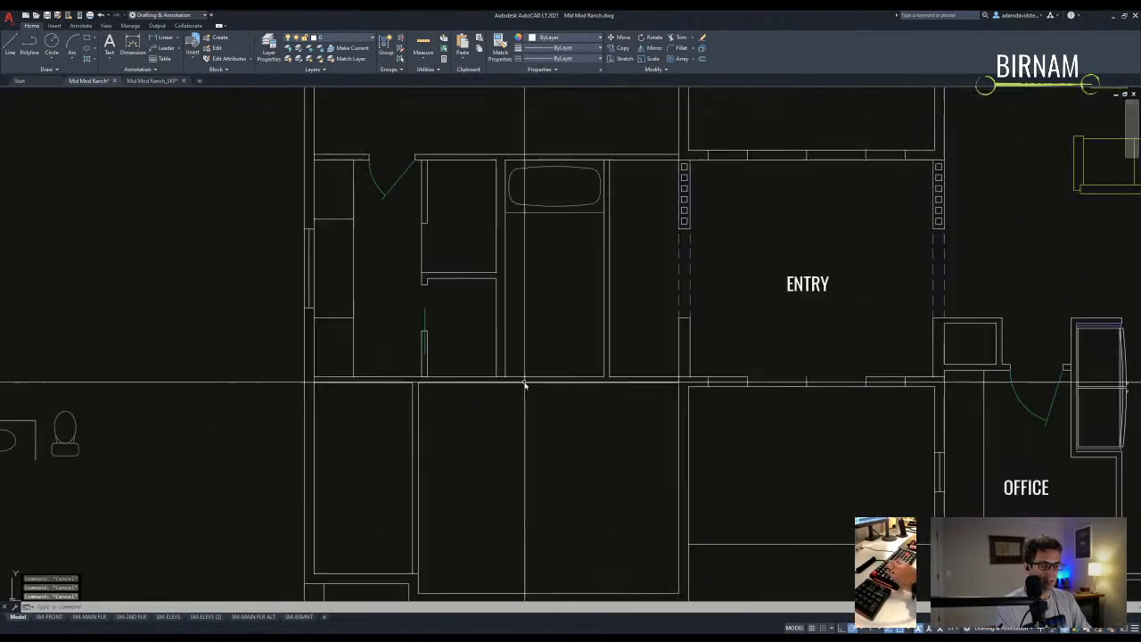
{"action": "type", "text": "f"}
{"action": "key", "text": "Return"}
{"action": "key", "text": "Escape"}
{"action": "type", "text": "o"}
{"action": "key", "text": "Return"}
{"action": "key", "text": "Return"}
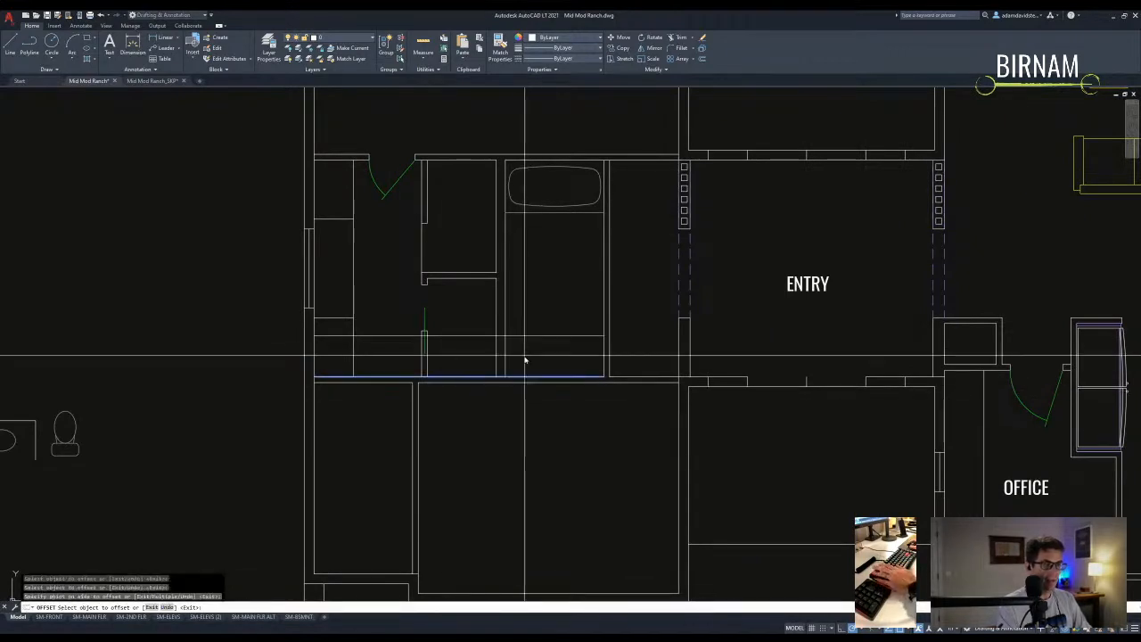
{"action": "key", "text": "Escape"}
{"action": "scroll", "coordinate": [524, 360], "scroll_direction": "up", "scroll_amount": 2}
{"action": "type", "text": "tr"}
{"action": "key", "text": "Return"}
{"action": "left_click_drag", "start_coordinate": [502, 350], "coordinate": [473, 331]}
{"action": "key", "text": "Escape"}
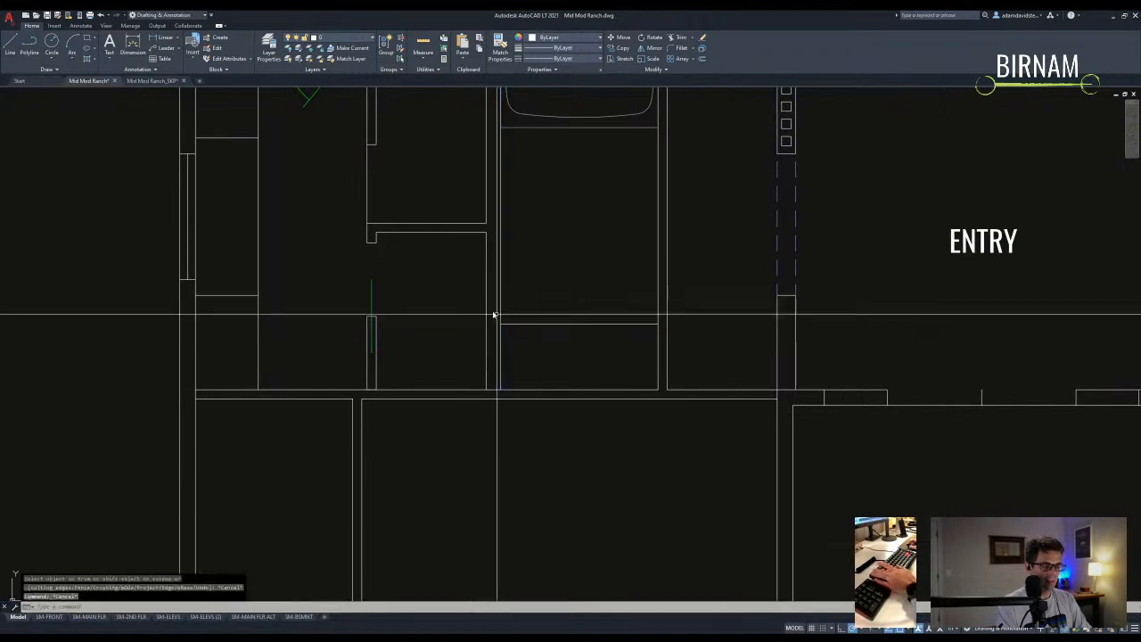
{"action": "key", "text": "Escape"}
{"action": "key", "text": "Escape"}
- Select the short line in the tub bathroom and start a move, then cancel it
{"action": "type", "text": "o"}
{"action": "key", "text": "Return"}
{"action": "key", "text": "Return"}
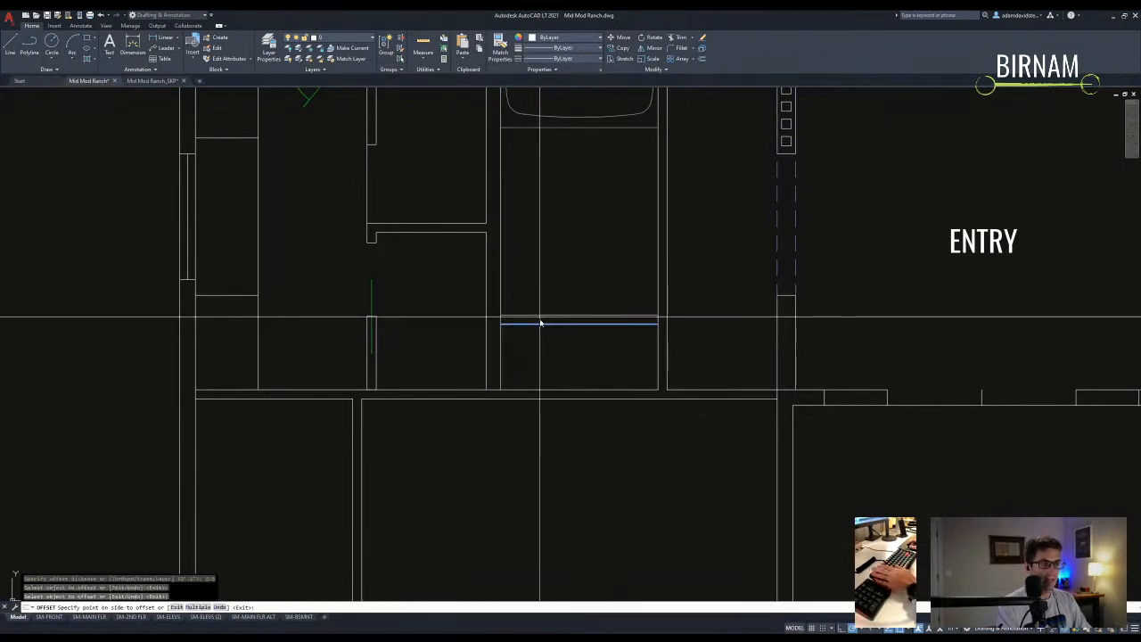
{"action": "key", "text": "Escape"}
{"action": "scroll", "coordinate": [380, 327], "scroll_direction": "down", "scroll_amount": 3}
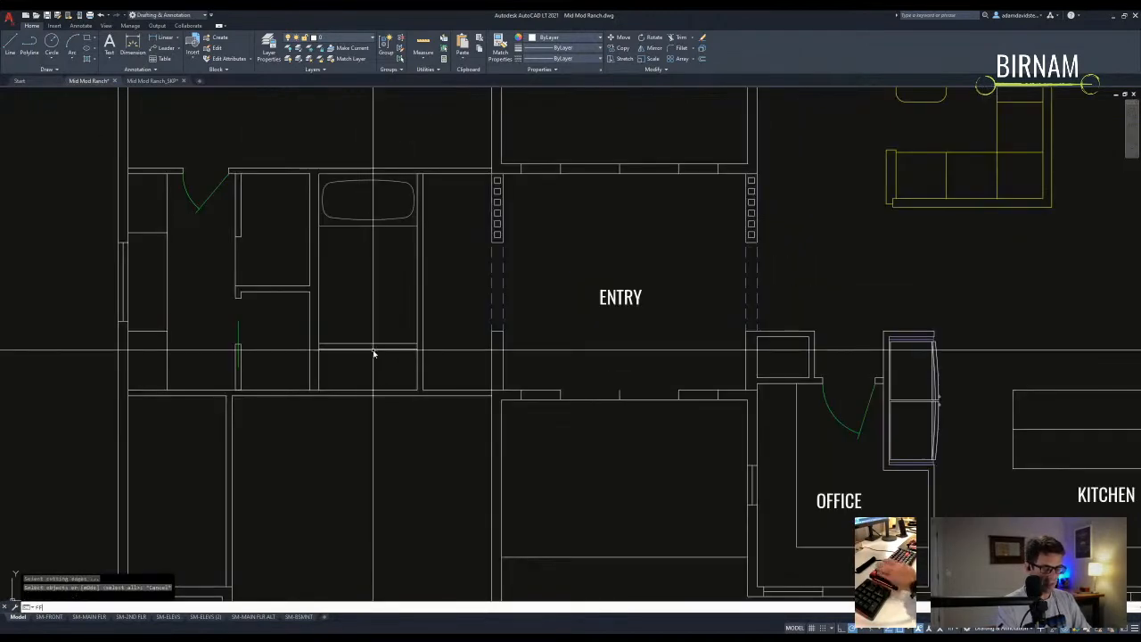
{"action": "left_click", "coordinate": [347, 229]}
{"action": "key", "text": "Escape"}
{"action": "left_click_drag", "start_coordinate": [348, 229], "coordinate": [275, 247]}
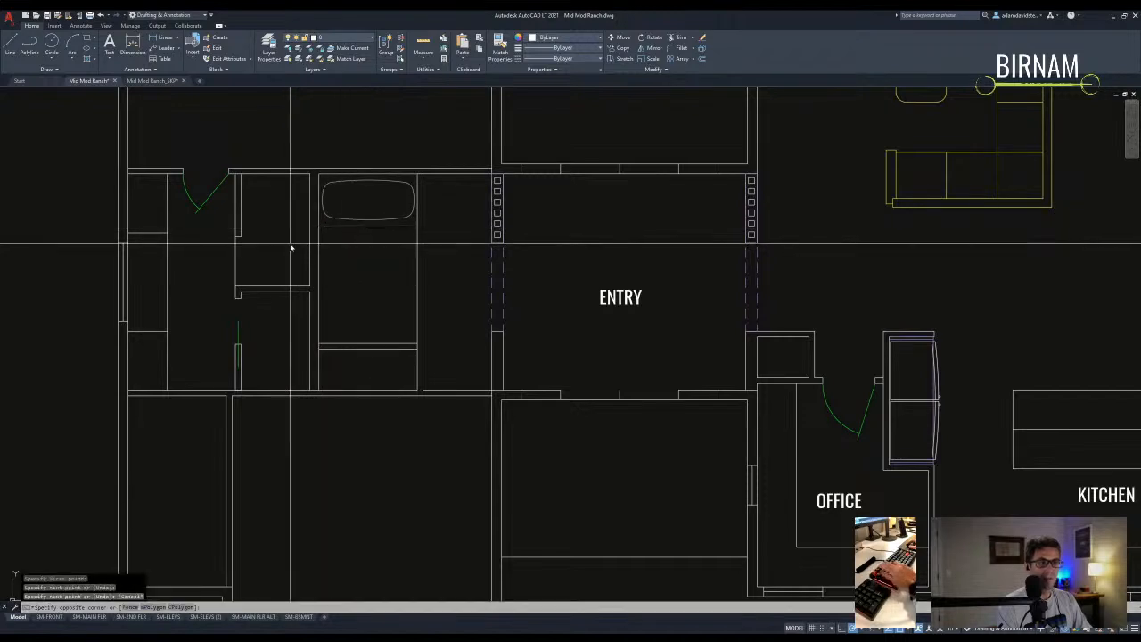
{"action": "type", "text": "m"}
{"action": "key", "text": "Return"}
{"action": "left_click", "coordinate": [356, 225]}
{"action": "key", "text": "Escape"}
{"action": "key", "text": "Escape"}
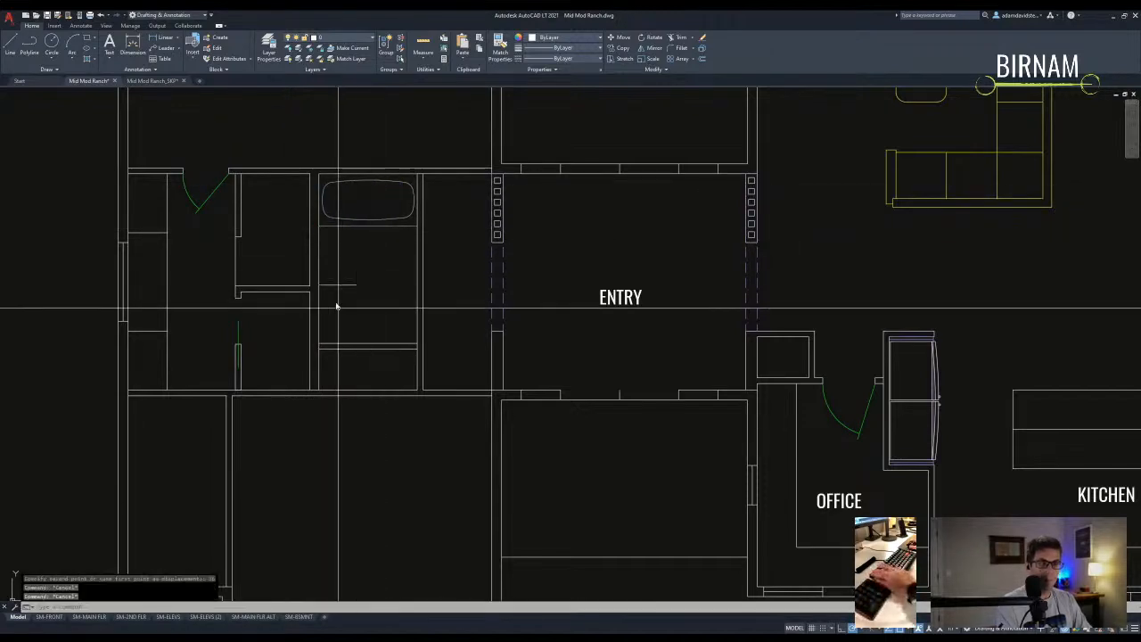
- Offset a line by 3 to form a new partition inside the tub bathroom
{"action": "type", "text": "o"}
{"action": "key", "text": "Return"}
{"action": "type", "text": "3"}
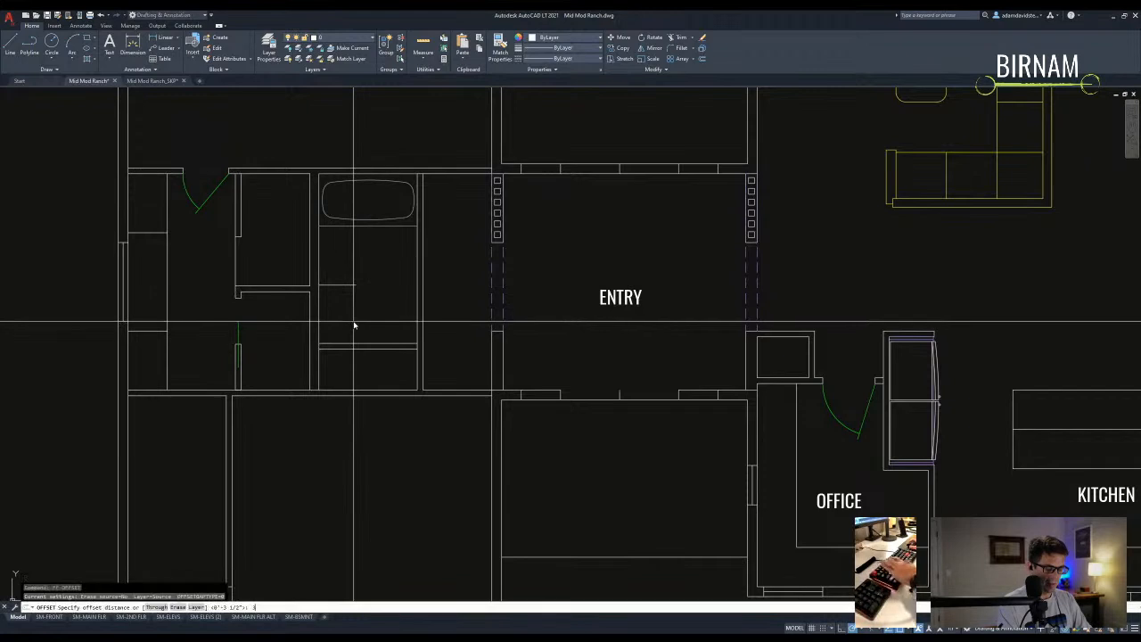
{"action": "key", "text": "Escape"}
{"action": "key", "text": "Escape"}
{"action": "scroll", "coordinate": [350, 328], "scroll_direction": "up", "scroll_amount": 2}
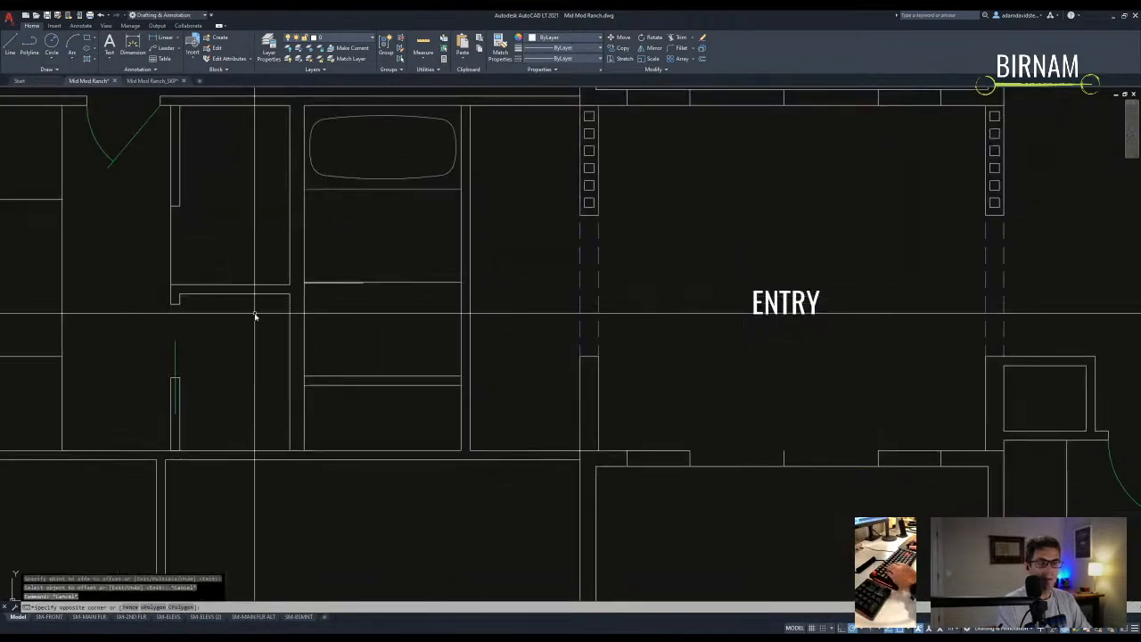
{"action": "left_click", "coordinate": [305, 300]}
{"action": "left_click", "coordinate": [381, 295]}
{"action": "key", "text": "Escape"}
- Trim the horizontal line's right segment against the two new partition lines
{"action": "type", "text": "tr"}
{"action": "key", "text": "space"}
{"action": "left_click", "coordinate": [384, 300]}
{"action": "left_click", "coordinate": [355, 266]}
{"action": "left_click", "coordinate": [402, 283]}
{"action": "key", "text": "Escape"}
- Trim the remaining extra segment and leftover line ends in the bathroom
{"action": "scroll", "coordinate": [364, 407], "scroll_direction": "up", "scroll_amount": 2}
{"action": "type", "text": "tr"}
{"action": "key", "text": "space"}
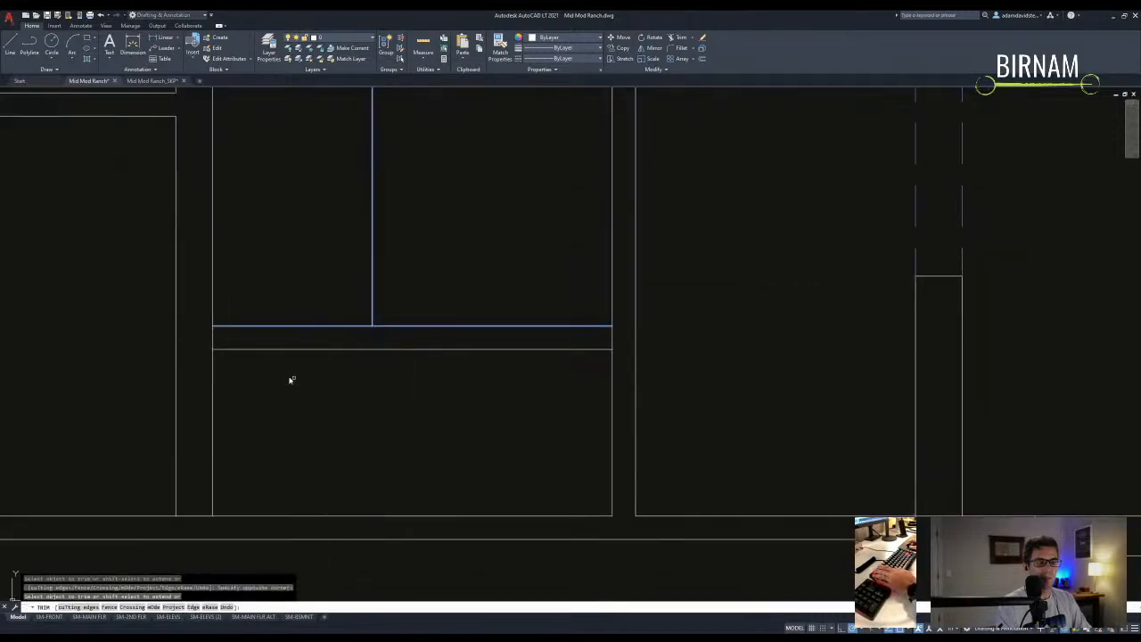
{"action": "key", "text": "Escape"}
{"action": "scroll", "coordinate": [350, 424], "scroll_direction": "down", "scroll_amount": 1}
{"action": "middle_click_drag", "start_coordinate": [350, 423], "coordinate": [407, 377]}
{"action": "type", "text": "tr"}
{"action": "left_click", "coordinate": [469, 370]}
{"action": "left_click", "coordinate": [386, 282]}
{"action": "key", "text": "space"}
{"action": "left_click", "coordinate": [328, 332]}
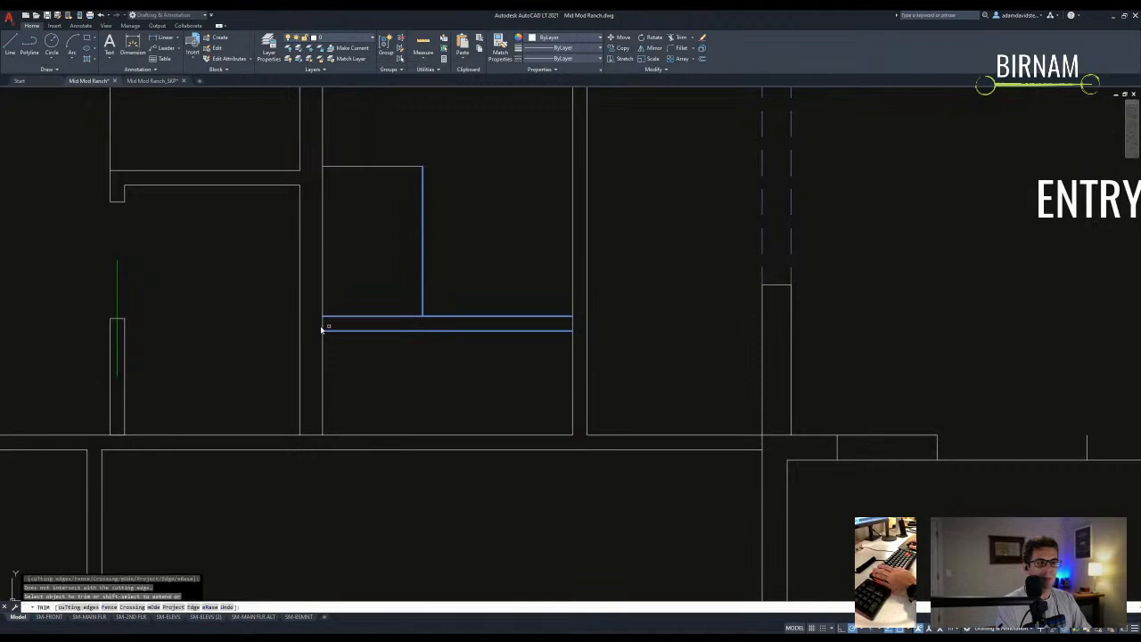
{"action": "key", "text": "Escape"}
{"action": "key", "text": "Escape"}
{"action": "scroll", "coordinate": [451, 419], "scroll_direction": "down", "scroll_amount": 5}
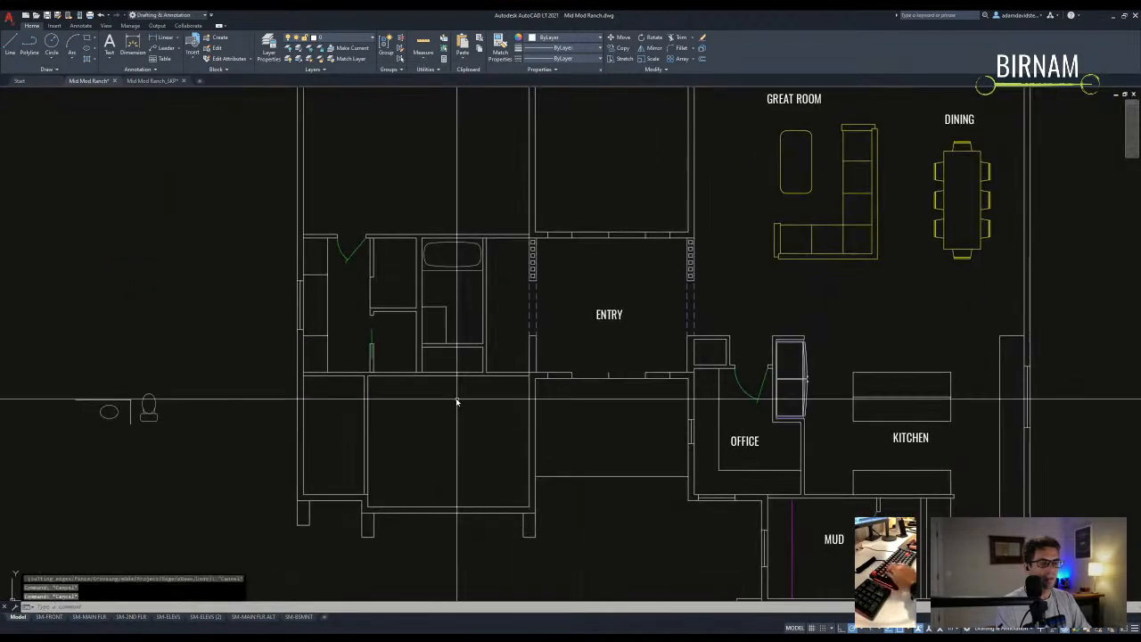
- Move the toilet symbol from outside the plan into the lower bathroom
{"action": "middle_click_drag", "start_coordinate": [369, 435], "coordinate": [377, 431]}
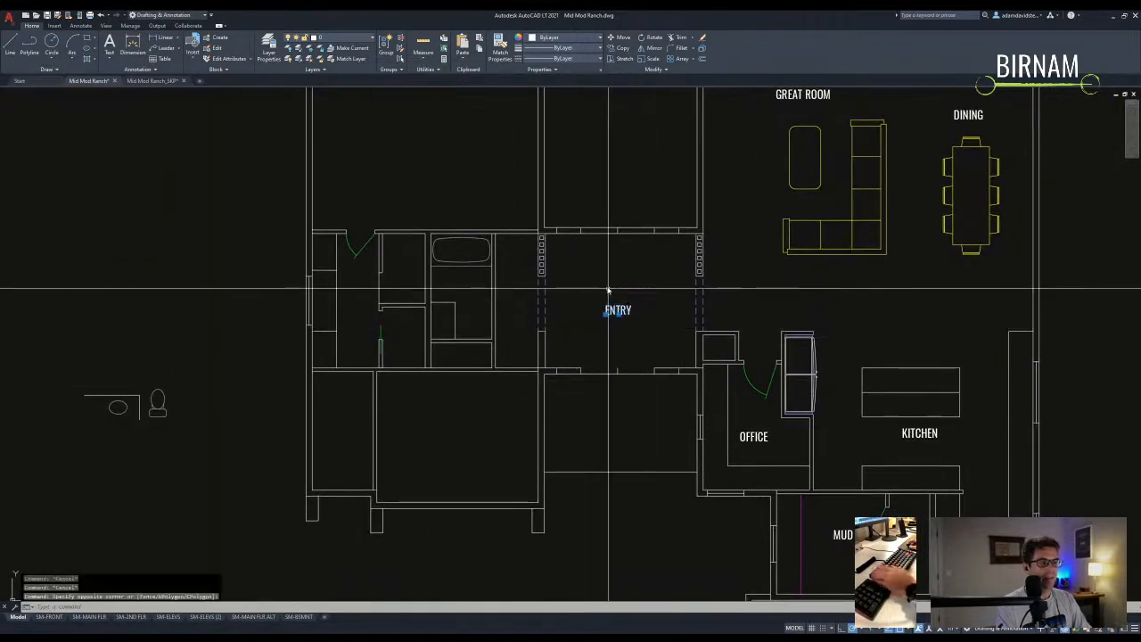
{"action": "left_click", "coordinate": [165, 398]}
{"action": "type", "text": "m"}
{"action": "key", "text": "space"}
{"action": "scroll", "coordinate": [433, 328], "scroll_direction": "up", "scroll_amount": 2}
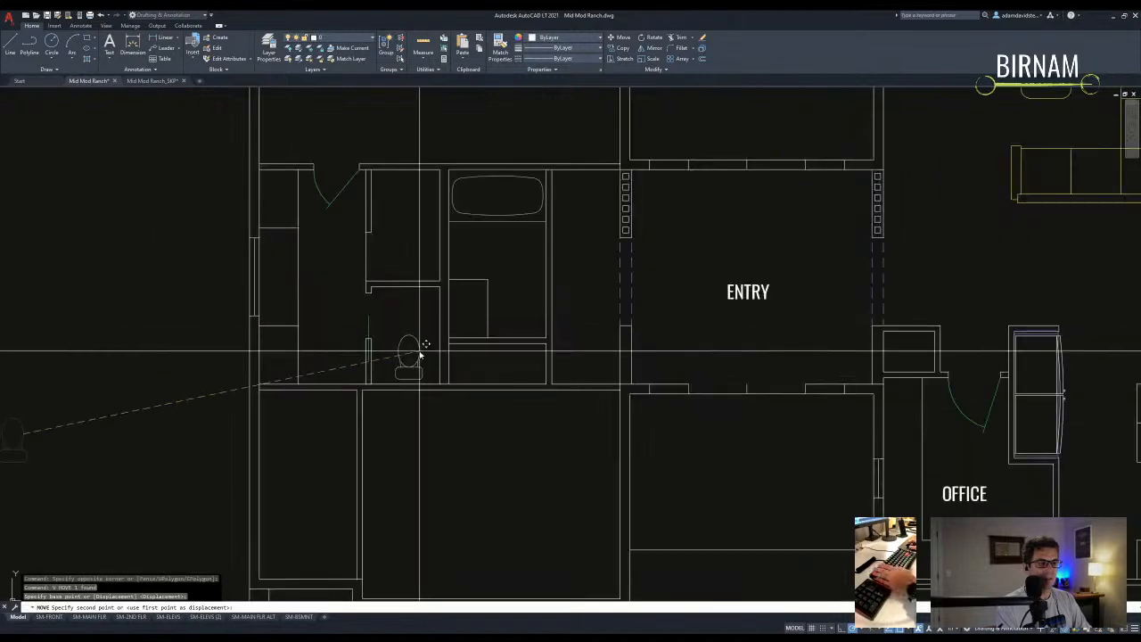
{"action": "left_click", "coordinate": [420, 355]}
{"action": "key", "text": "Escape"}
- Copy the toilet into the tub bathroom
{"action": "left_click", "coordinate": [405, 348]}
{"action": "type", "text": "co"}
{"action": "left_click", "coordinate": [415, 348]}
{"action": "left_click", "coordinate": [502, 258]}
{"action": "key", "text": "Escape"}
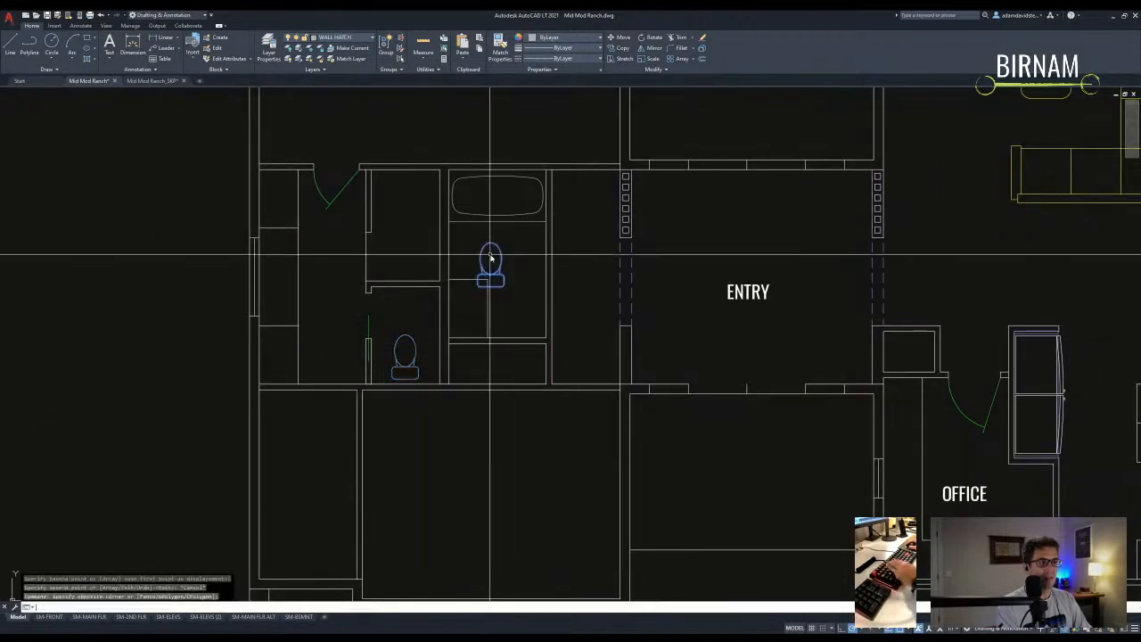
- Rotate the copied toilet 90° and set it against the tub bathroom wall
{"action": "type", "text": "ro"}
{"action": "left_click", "coordinate": [517, 255]}
{"action": "left_click", "coordinate": [517, 270]}
{"action": "left_click", "coordinate": [501, 231]}
{"action": "type", "text": "m"}
{"action": "left_click", "coordinate": [516, 233]}
{"action": "left_click", "coordinate": [485, 251]}
{"action": "key", "text": "Escape"}
- Copy the ENTRY label into the top-left room and change it to PRIMARY
{"action": "scroll", "coordinate": [311, 346], "scroll_direction": "down", "scroll_amount": 2}
{"action": "mouse_move", "coordinate": [490, 357]}
{"action": "middle_mouse_down"}
{"action": "mouse_move", "coordinate": [502, 354]}
{"action": "mouse_move", "coordinate": [505, 369]}
{"action": "middle_mouse_up"}
{"action": "left_click", "coordinate": [524, 319]}
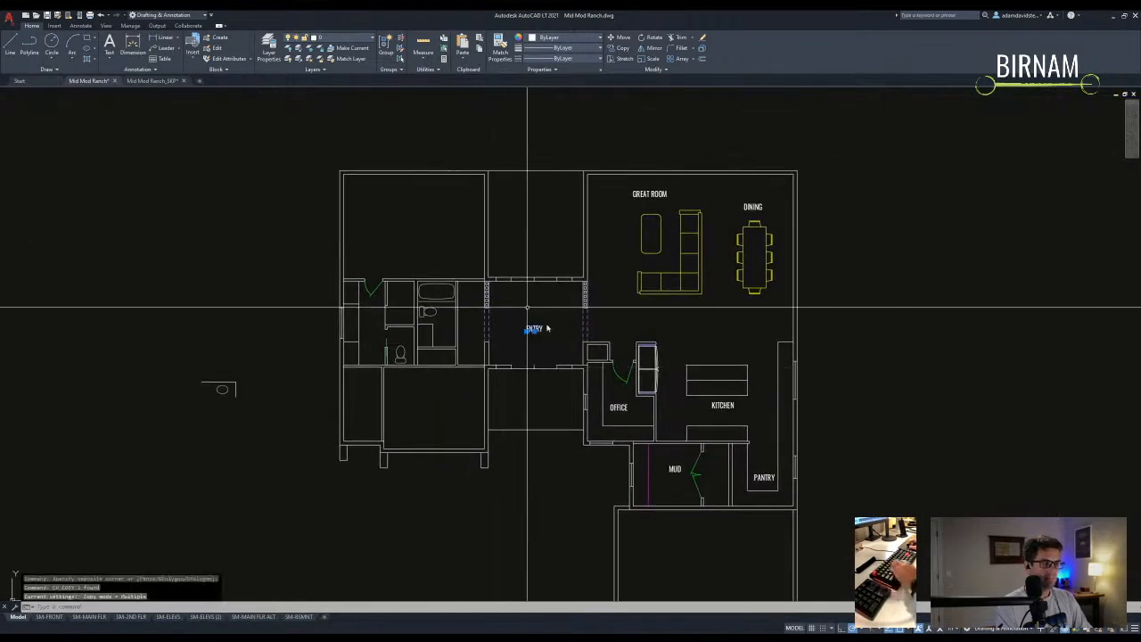
{"action": "type", "text": "co"}
{"action": "left_click", "coordinate": [521, 316]}
{"action": "left_click", "coordinate": [414, 223]}
{"action": "key", "text": "Escape"}
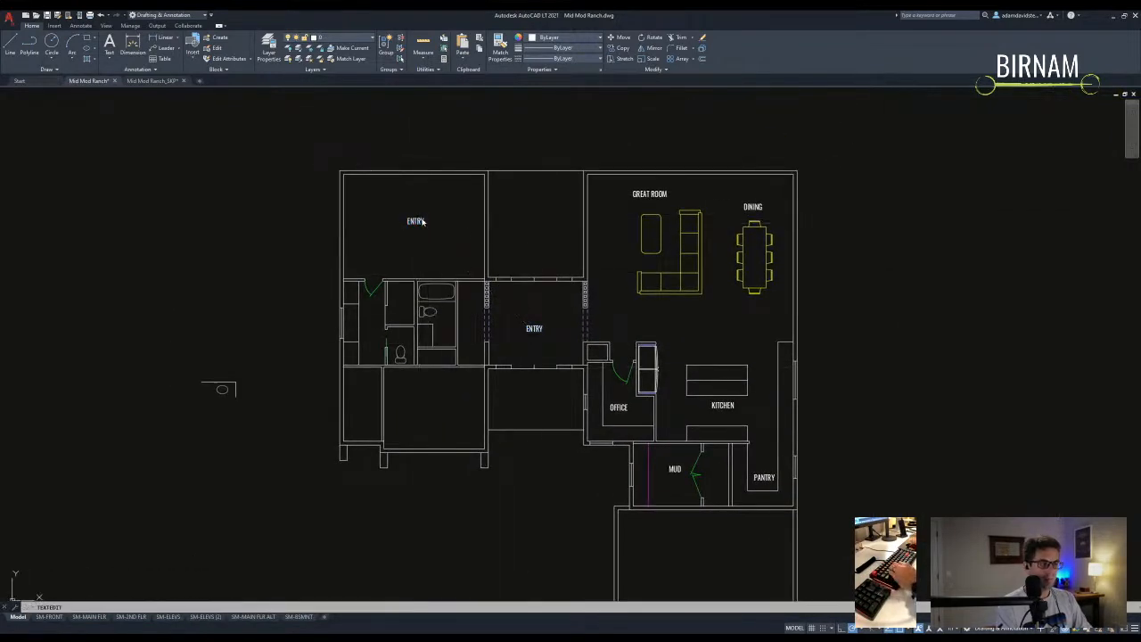
{"action": "type", "text": "PRIMARY"}
{"action": "key", "text": "Return"}
{"action": "key", "text": "Escape"}
{"action": "key", "text": "Escape"}
- Copy the PRIMARY label into the lower room and change it to BEDROOM 2
{"action": "left_click", "coordinate": [463, 229]}
{"action": "left_click", "coordinate": [393, 211]}
{"action": "type", "text": "co"}
{"action": "left_click", "coordinate": [415, 223]}
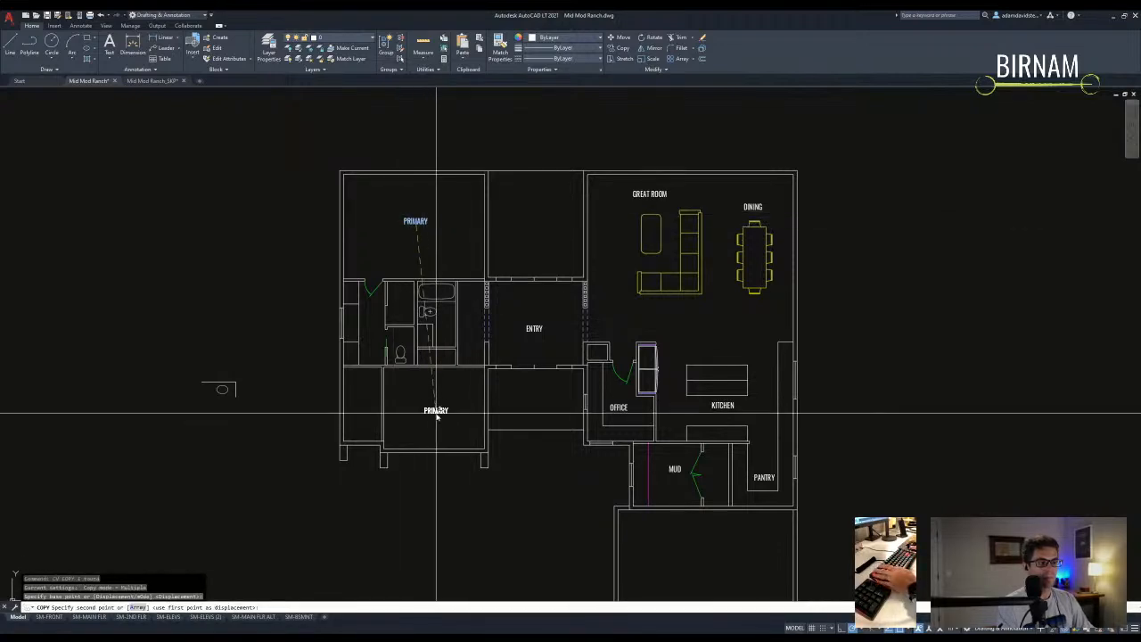
{"action": "left_click", "coordinate": [437, 413]}
{"action": "key", "text": "Escape"}
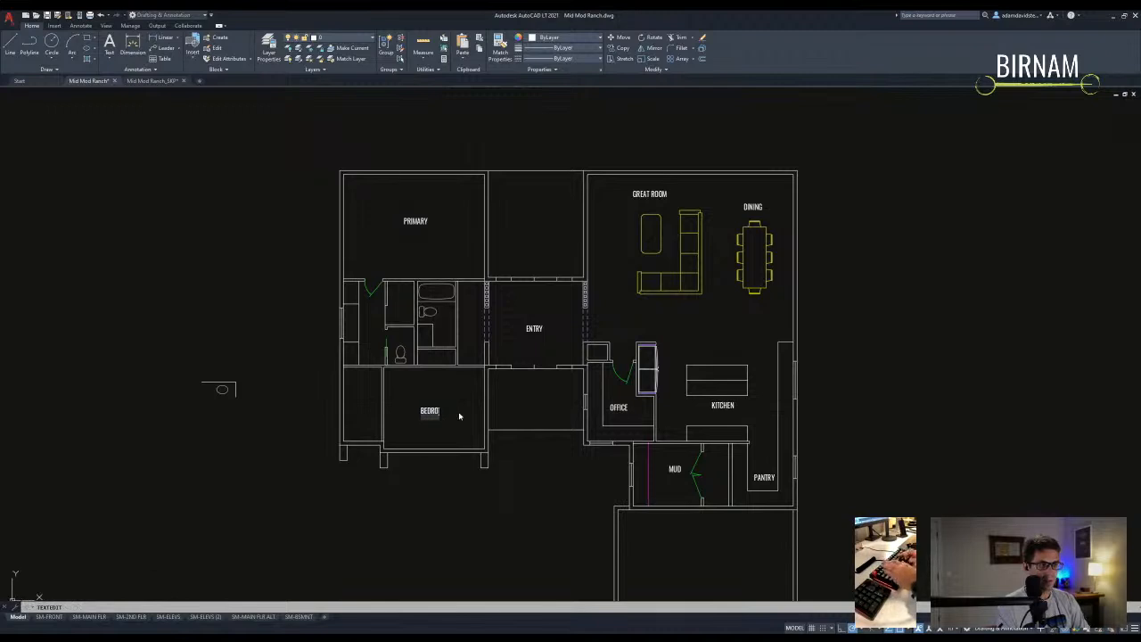
{"action": "type", "text": "2"}
{"action": "key", "text": "Return"}
{"action": "key", "text": "Escape"}
{"action": "key", "text": "Escape"}
- Copy the PANTRY label into the room beside MUD and rename it LAUNDRY
{"action": "scroll", "coordinate": [468, 403], "scroll_direction": "down", "scroll_amount": 3}
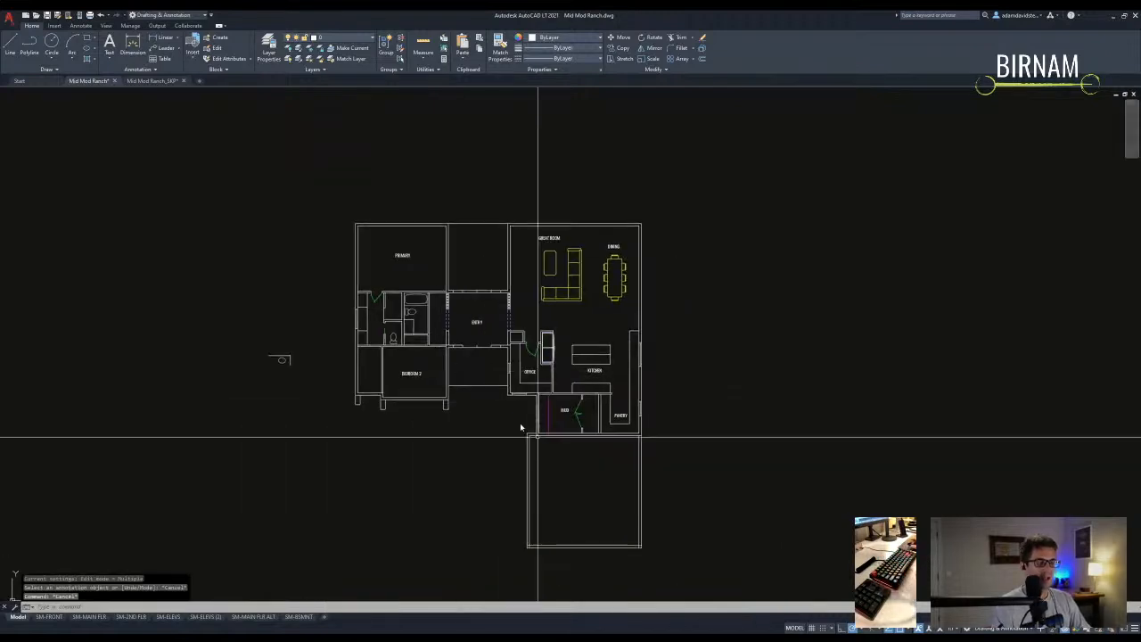
{"action": "middle_click_drag", "start_coordinate": [615, 452], "coordinate": [550, 387]}
{"action": "scroll", "coordinate": [550, 352], "scroll_direction": "up", "scroll_amount": 4}
{"action": "left_click", "coordinate": [600, 353]}
{"action": "left_click", "coordinate": [599, 346]}
{"action": "type", "text": "cv"}
{"action": "key", "text": "space"}
{"action": "left_click", "coordinate": [588, 340]}
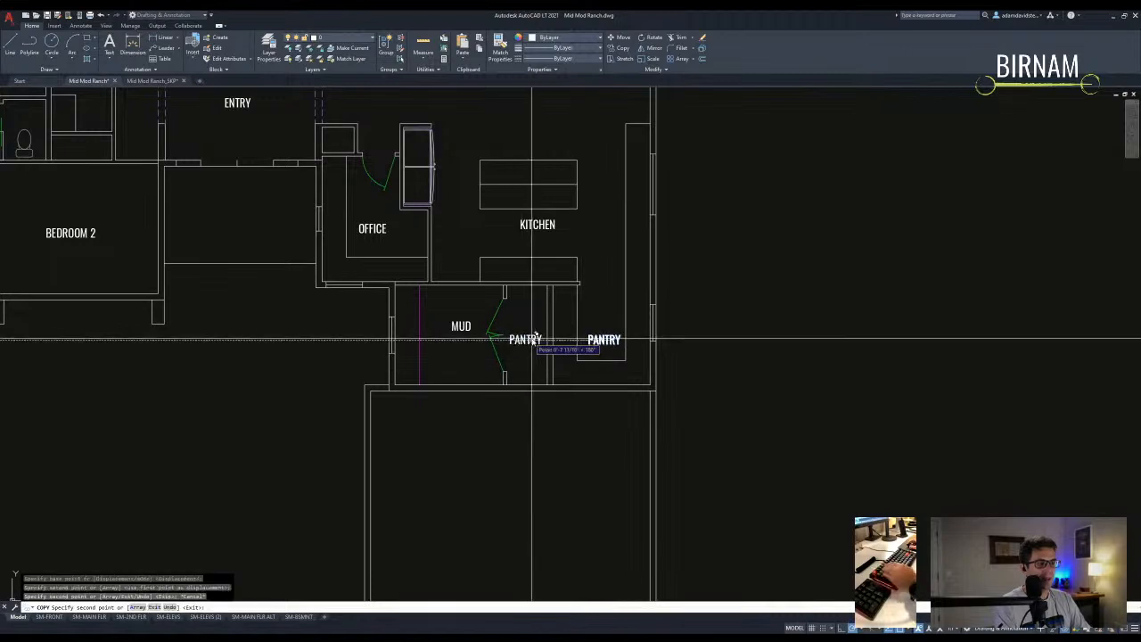
{"action": "left_click", "coordinate": [532, 337]}
{"action": "key", "text": "Escape"}
{"action": "double_click", "coordinate": [532, 348]}
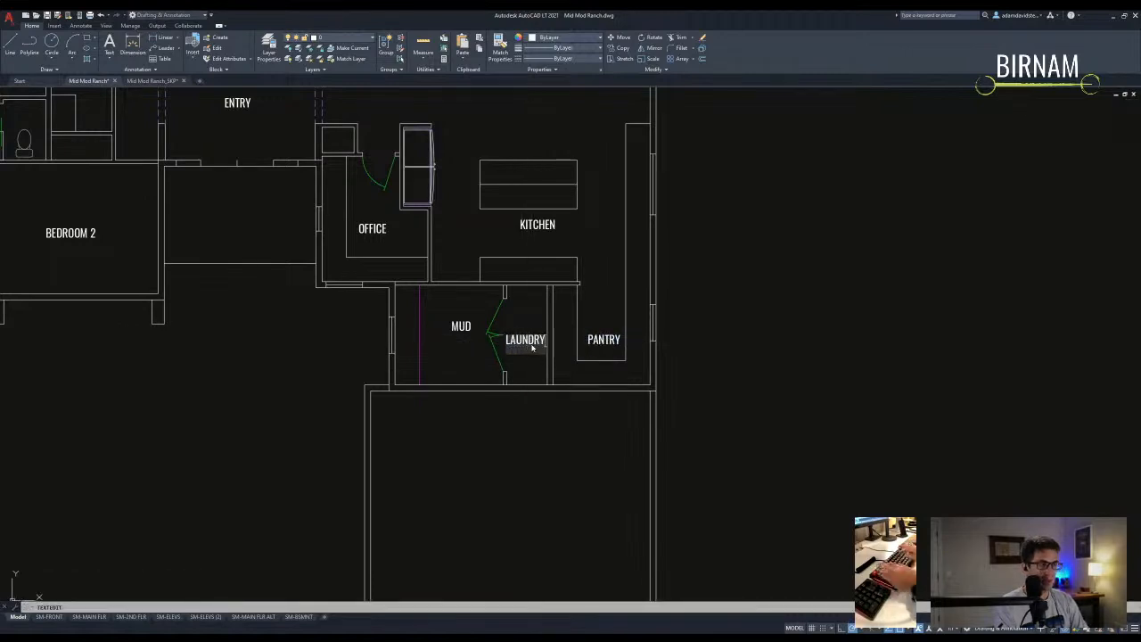
{"action": "key", "text": "Return"}
{"action": "key", "text": "Escape"}
- Move the LAUNDRY label slightly lower in its room
{"action": "scroll", "coordinate": [493, 342], "scroll_direction": "up", "scroll_amount": 2}
{"action": "left_click", "coordinate": [567, 351]}
{"action": "left_click", "coordinate": [548, 306]}
{"action": "type", "text": "m"}
{"action": "left_click", "coordinate": [570, 274]}
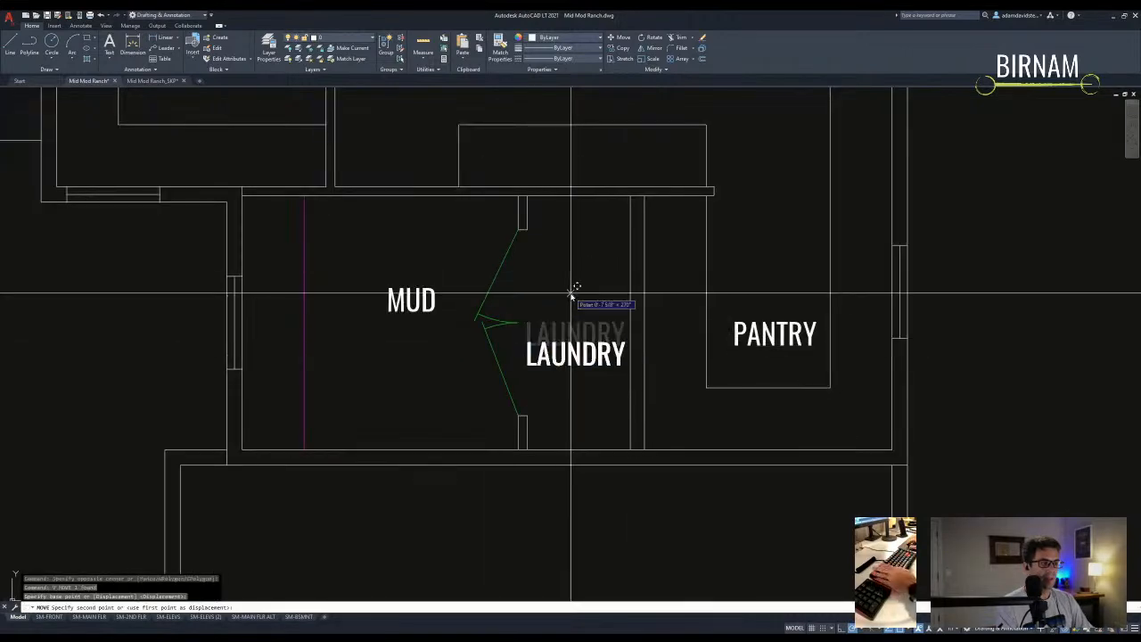
{"action": "left_click", "coordinate": [571, 294]}
- Match the kitchen island's middle line to an existing dashed line with MATCHPROP
{"action": "middle_click_drag", "start_coordinate": [555, 351], "coordinate": [509, 392]}
{"action": "scroll", "coordinate": [513, 413], "scroll_direction": "down", "scroll_amount": 3}
{"action": "scroll", "coordinate": [562, 384], "scroll_direction": "down", "scroll_amount": 2}
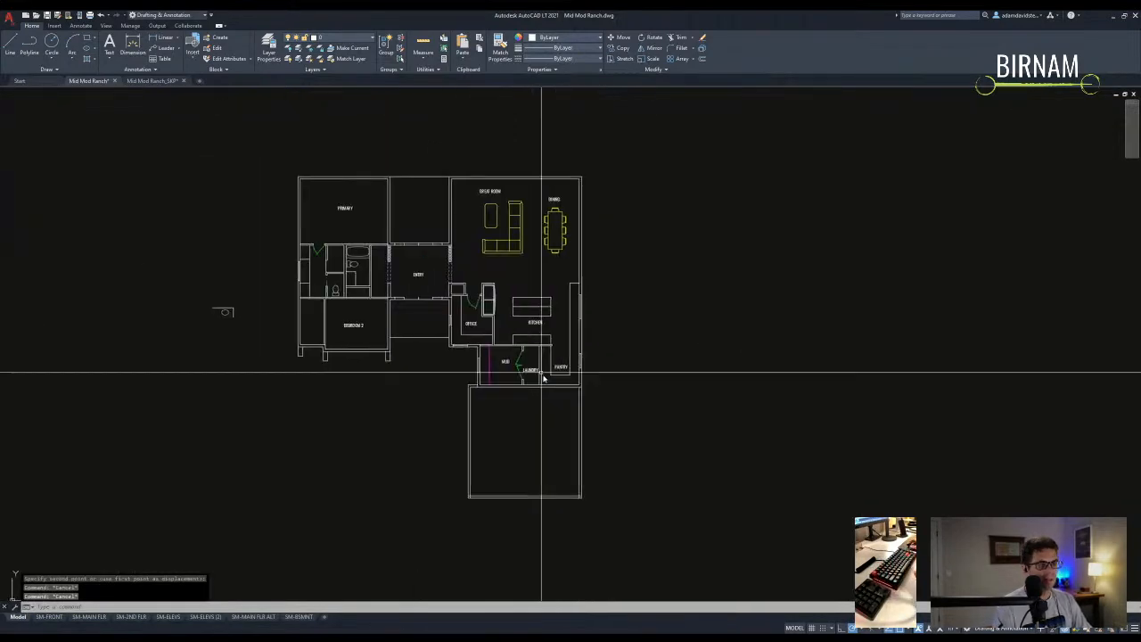
{"action": "scroll", "coordinate": [450, 261], "scroll_direction": "up", "scroll_amount": 4}
{"action": "type", "text": "ma"}
{"action": "left_click", "coordinate": [450, 261]}
{"action": "scroll", "coordinate": [667, 353], "scroll_direction": "up", "scroll_amount": 2}
{"action": "left_click", "coordinate": [665, 355]}
{"action": "left_click", "coordinate": [651, 342]}
{"action": "middle_click_drag", "start_coordinate": [637, 389], "coordinate": [604, 364]}
{"action": "key", "text": "Escape"}
{"action": "key", "text": "Escape"}
{"action": "scroll", "coordinate": [615, 428], "scroll_direction": "down", "scroll_amount": 2}
{"action": "middle_click_drag", "start_coordinate": [615, 428], "coordinate": [568, 374]}
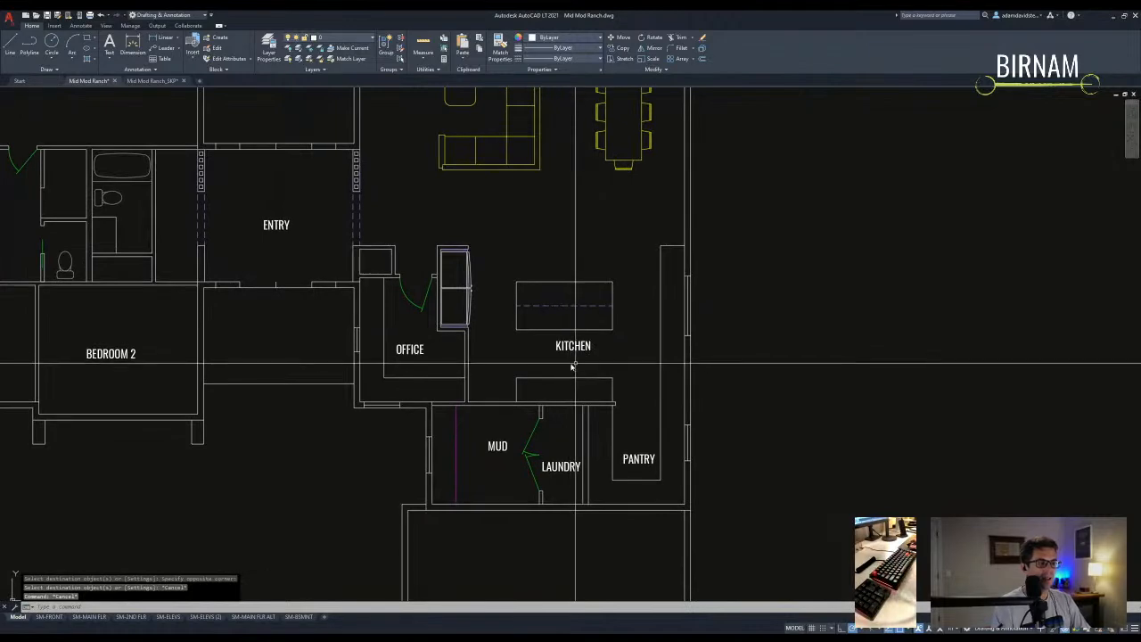
- Pan and zoom across the sheets to bring the second-floor plan into view
{"action": "scroll", "coordinate": [532, 362], "scroll_direction": "down", "scroll_amount": 5}
{"action": "key", "text": "Escape"}
{"action": "key", "text": "Escape"}
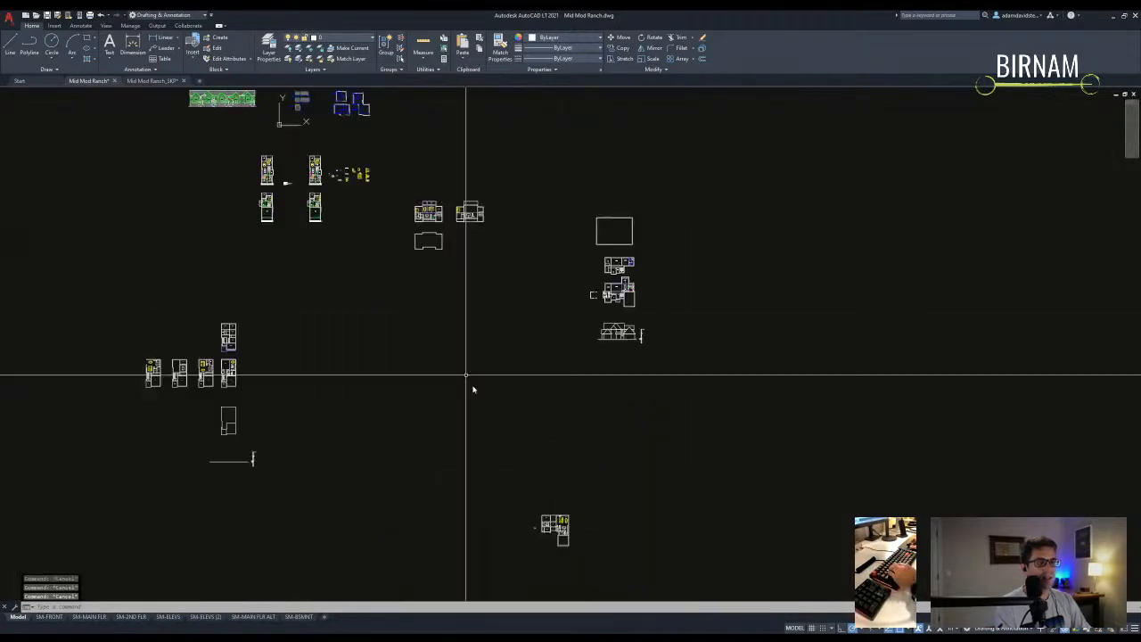
{"action": "scroll", "coordinate": [683, 312], "scroll_direction": "up", "scroll_amount": 5}
{"action": "scroll", "coordinate": [630, 350], "scroll_direction": "up", "scroll_amount": 2}
{"action": "middle_click_drag", "start_coordinate": [558, 365], "coordinate": [559, 363]}
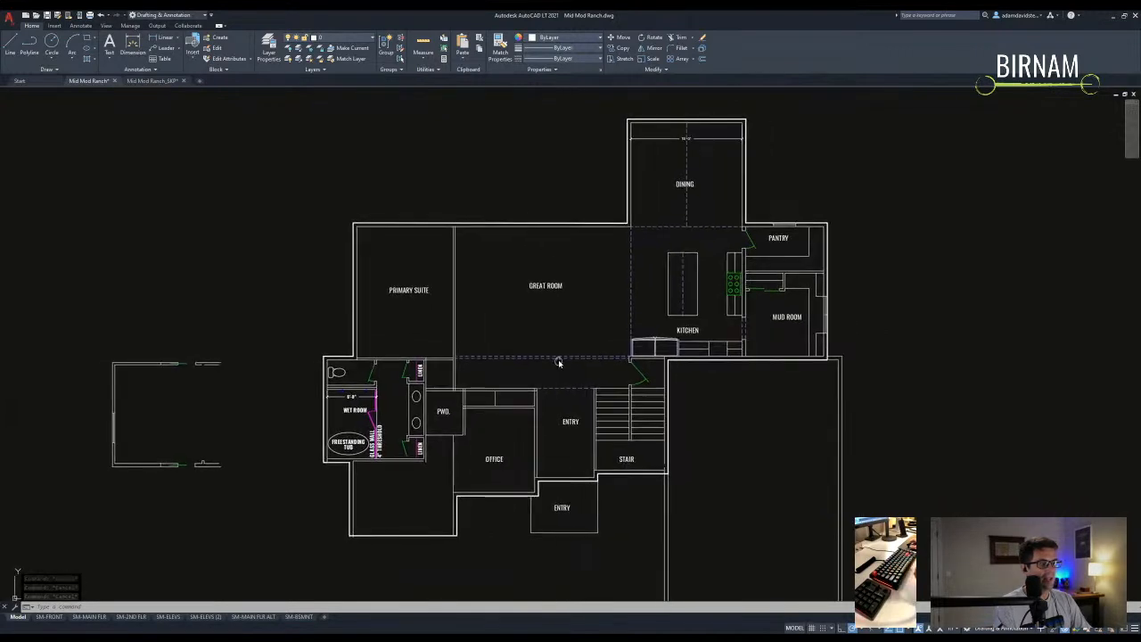
{"action": "scroll", "coordinate": [559, 362], "scroll_direction": "down", "scroll_amount": 5}
{"action": "middle_click_drag", "start_coordinate": [522, 408], "coordinate": [823, 364]}
{"action": "middle_click_drag", "start_coordinate": [448, 473], "coordinate": [700, 344]}
{"action": "scroll", "coordinate": [452, 398], "scroll_direction": "up", "scroll_amount": 4}
{"action": "key", "text": "Escape"}
{"action": "middle_click_drag", "start_coordinate": [500, 378], "coordinate": [506, 347]}
{"action": "mouse_move", "coordinate": [566, 128]}
{"action": "middle_mouse_down"}
{"action": "mouse_move", "coordinate": [527, 527]}
{"action": "mouse_move", "coordinate": [555, 496]}
{"action": "mouse_move", "coordinate": [533, 486]}
{"action": "middle_mouse_up"}
{"action": "scroll", "coordinate": [552, 514], "scroll_direction": "down", "scroll_amount": 2}
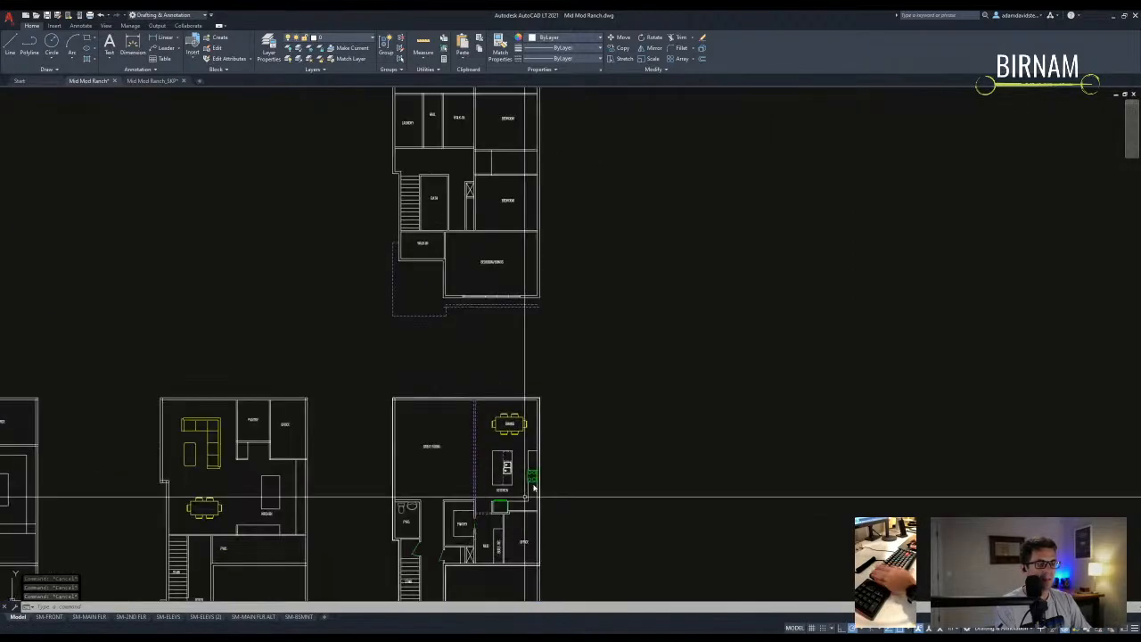
{"action": "scroll", "coordinate": [506, 501], "scroll_direction": "up", "scroll_amount": 5}
- Select the double sink on the other plan and start a COPY of it
{"action": "key", "text": "Escape"}
{"action": "key", "text": "Escape"}
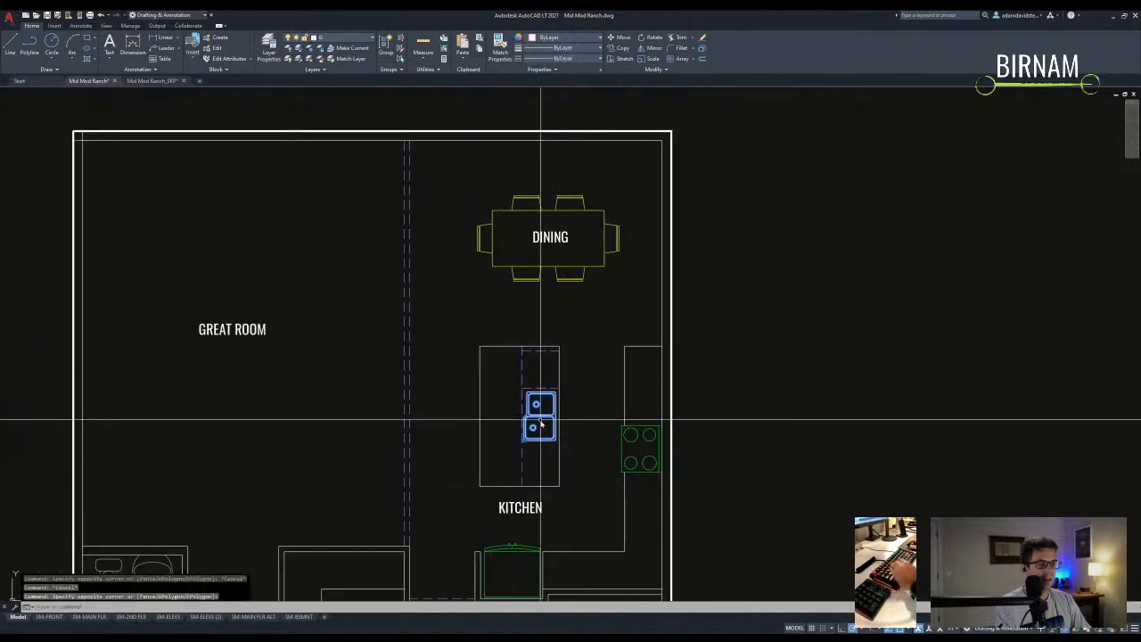
{"action": "left_click", "coordinate": [546, 418]}
{"action": "type", "text": "co"}
{"action": "key", "text": "space"}
{"action": "left_click", "coordinate": [546, 418]}
- Place the copied double sink into this plan's kitchen
{"action": "scroll", "coordinate": [546, 395], "scroll_direction": "down", "scroll_amount": 8}
{"action": "middle_click_drag", "start_coordinate": [815, 372], "coordinate": [1, 350]}
{"action": "scroll", "coordinate": [377, 293], "scroll_direction": "down", "scroll_amount": 1}
{"action": "middle_click_drag", "start_coordinate": [562, 401], "coordinate": [588, 175]}
{"action": "scroll", "coordinate": [340, 573], "scroll_direction": "up", "scroll_amount": 2}
{"action": "scroll", "coordinate": [383, 490], "scroll_direction": "up", "scroll_amount": 6}
{"action": "scroll", "coordinate": [421, 409], "scroll_direction": "down", "scroll_amount": 4}
{"action": "middle_click_drag", "start_coordinate": [592, 464], "coordinate": [371, 381]}
{"action": "left_click", "coordinate": [590, 389]}
{"action": "key", "text": "Escape"}
- Rotate the sink copy to face the kitchen's side counter
{"action": "left_click", "coordinate": [590, 366]}
{"action": "type", "text": "ro"}
{"action": "left_click", "coordinate": [620, 364]}
{"action": "left_click", "coordinate": [607, 363]}
- Move the rotated sink against the right-hand counter wall beside the pantry
{"action": "left_click", "coordinate": [662, 397]}
{"action": "left_click", "coordinate": [648, 376]}
{"action": "type", "text": "v"}
{"action": "key", "text": "space"}
{"action": "left_click", "coordinate": [649, 362]}
{"action": "scroll", "coordinate": [434, 329], "scroll_direction": "up", "scroll_amount": 4}
{"action": "left_click", "coordinate": [444, 295]}
{"action": "left_click", "coordinate": [522, 390]}
{"action": "left_click", "coordinate": [481, 305]}
{"action": "type", "text": "v"}
{"action": "key", "text": "space"}
{"action": "left_click", "coordinate": [722, 314]}
{"action": "left_click", "coordinate": [622, 317]}
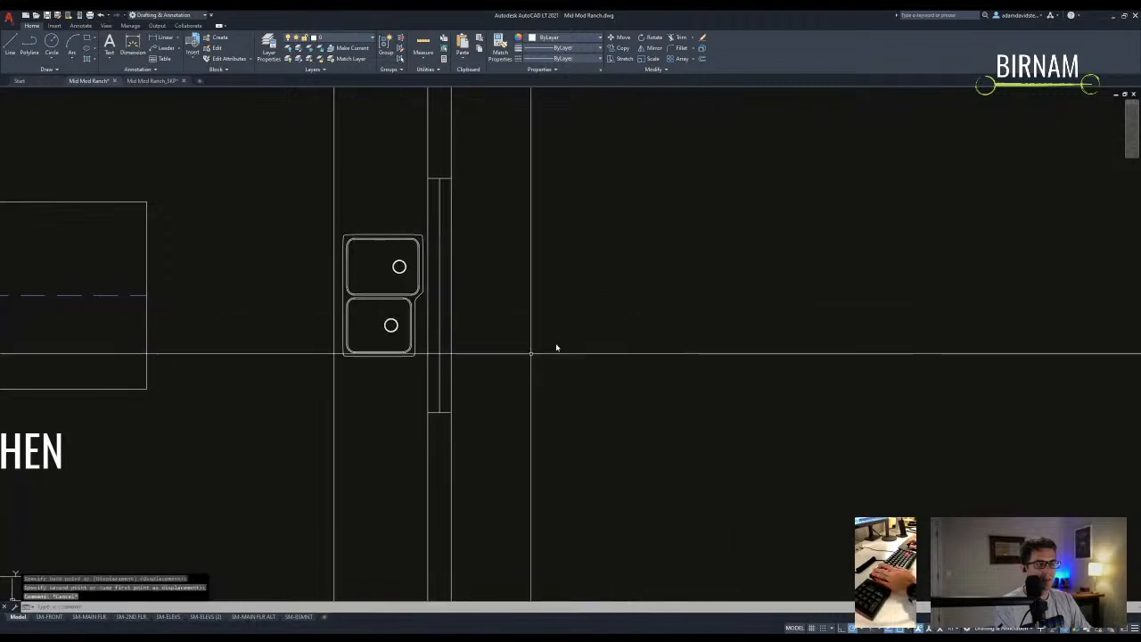
- Offset the counter line by 12
{"action": "scroll", "coordinate": [612, 327], "scroll_direction": "down", "scroll_amount": 5}
{"action": "type", "text": "o"}
{"action": "key", "text": "space"}
{"action": "type", "text": "12"}
{"action": "key", "text": "space"}
{"action": "left_click", "coordinate": [452, 401]}
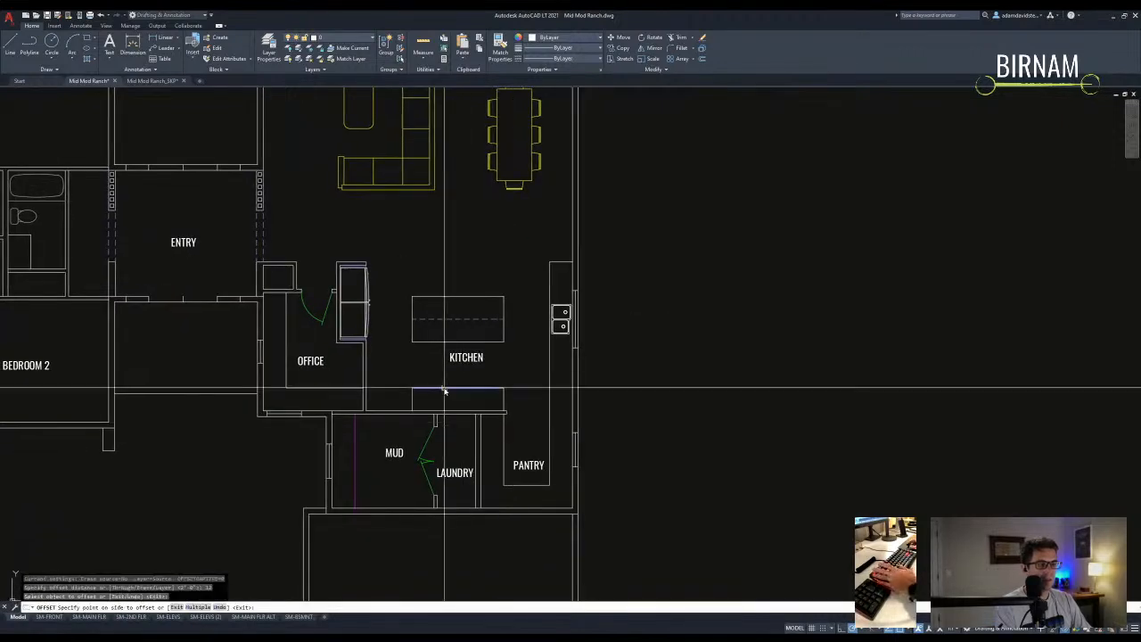
{"action": "left_click", "coordinate": [448, 387]}
{"action": "scroll", "coordinate": [481, 388], "scroll_direction": "down", "scroll_amount": 8}
- Copy the cooktop into the kitchen area
{"action": "key", "text": "Escape"}
{"action": "key", "text": "Escape"}
{"action": "scroll", "coordinate": [552, 383], "scroll_direction": "up", "scroll_amount": 15}
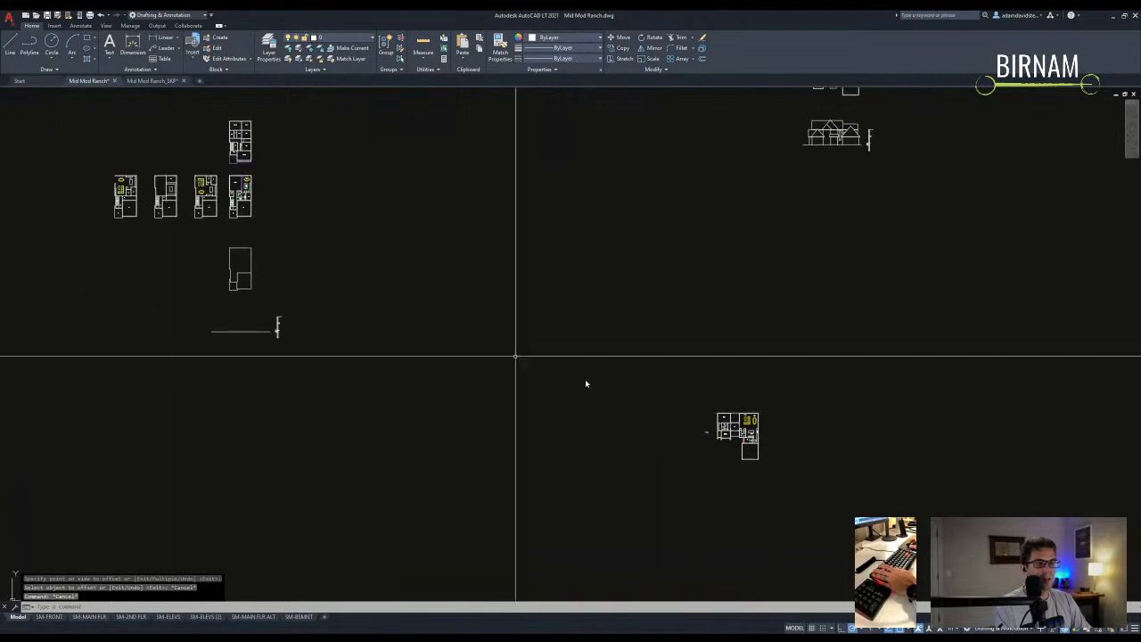
{"action": "left_click", "coordinate": [524, 287]}
{"action": "type", "text": "co"}
{"action": "key", "text": "space"}
{"action": "left_click", "coordinate": [512, 324]}
{"action": "scroll", "coordinate": [512, 324], "scroll_direction": "down", "scroll_amount": 10}
{"action": "scroll", "coordinate": [435, 301], "scroll_direction": "up", "scroll_amount": 12}
{"action": "left_click", "coordinate": [235, 341]}
{"action": "key", "text": "Escape"}
- Move the copied cooktop by its bottom edge onto the kitchen counter
{"action": "left_click", "coordinate": [262, 362]}
{"action": "type", "text": "m"}
{"action": "key", "text": "space"}
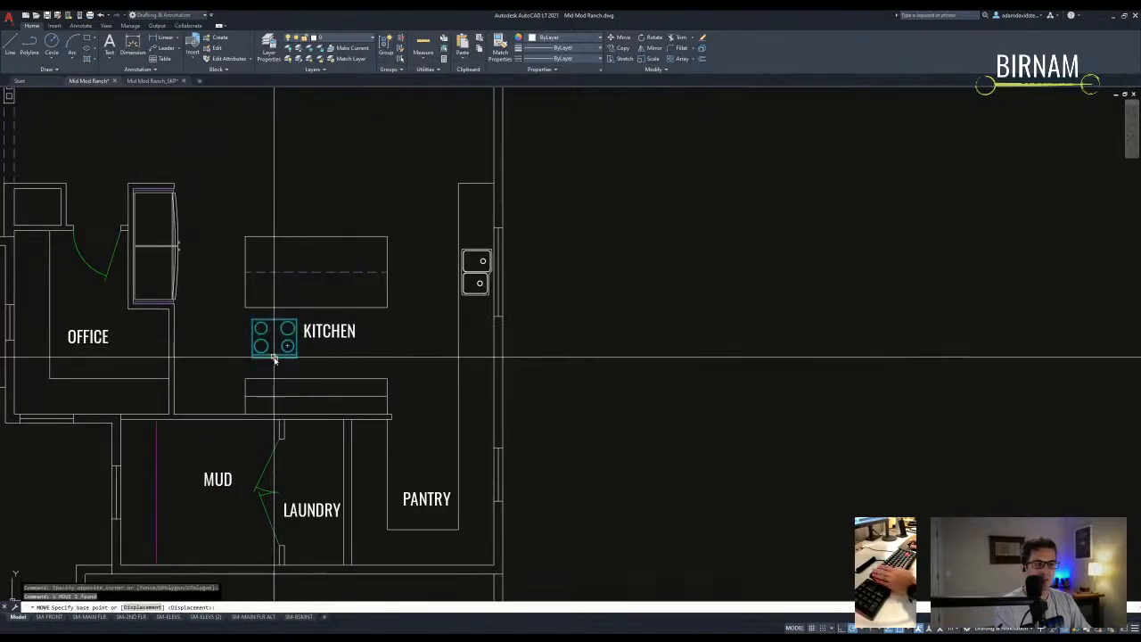
{"action": "left_click", "coordinate": [274, 358]}
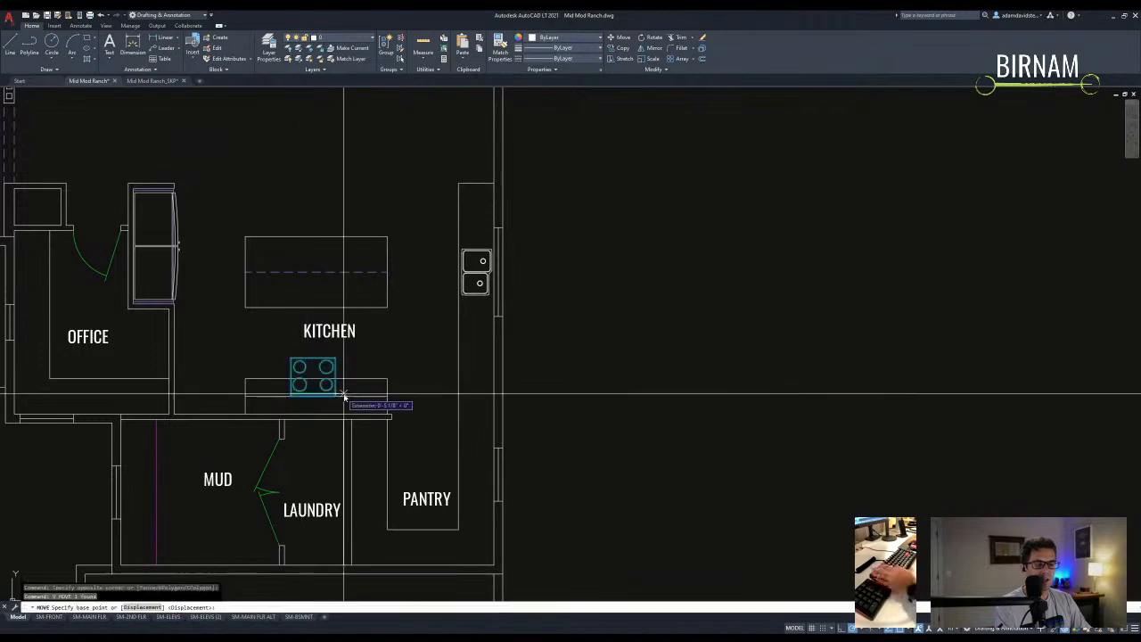
{"action": "left_click", "coordinate": [336, 407]}
{"action": "key", "text": "Escape"}
- Attempt to trim the lines around the cooktop, cancelling both tries
{"action": "scroll", "coordinate": [336, 405], "scroll_direction": "up", "scroll_amount": 4}
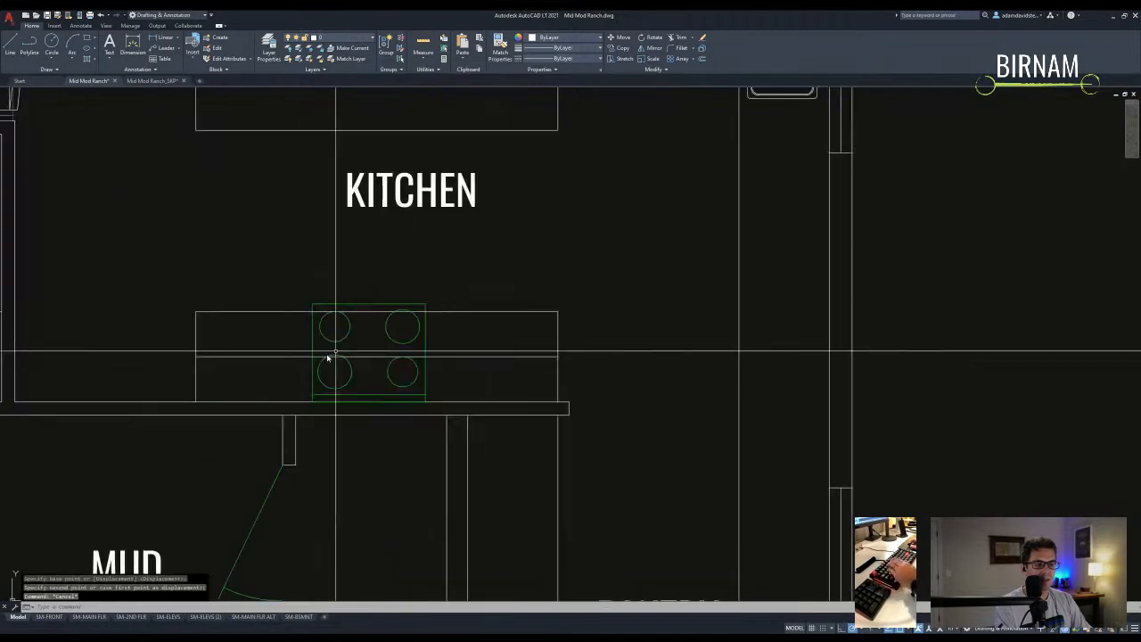
{"action": "type", "text": "tr"}
{"action": "key", "text": "space"}
{"action": "left_click", "coordinate": [471, 333]}
{"action": "left_click", "coordinate": [361, 323]}
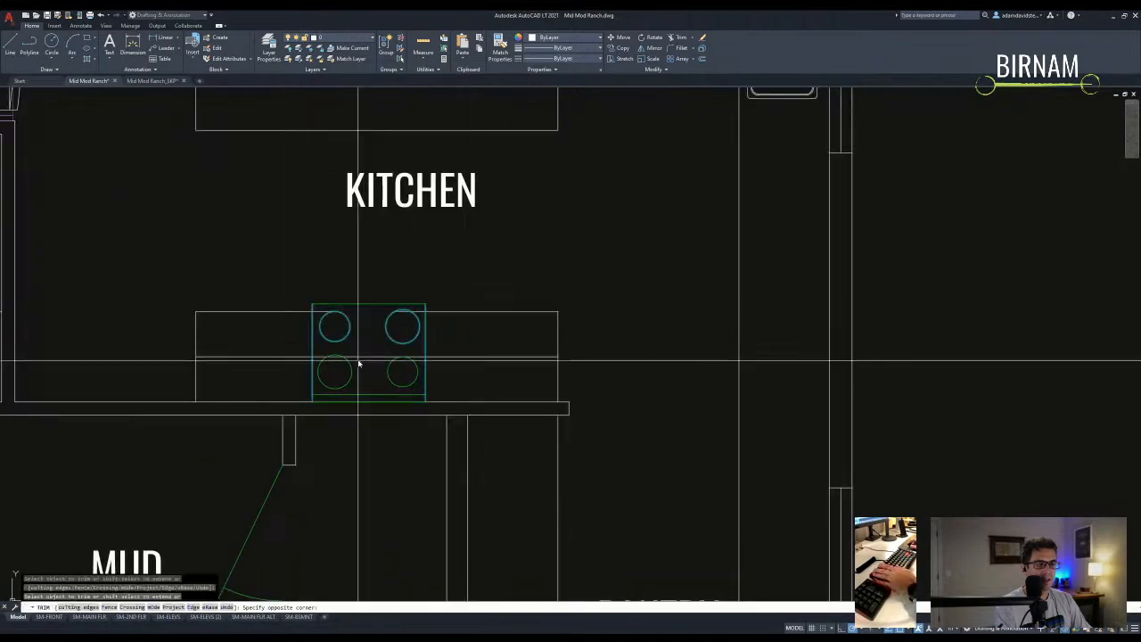
{"action": "key", "text": "Escape"}
{"action": "scroll", "coordinate": [424, 351], "scroll_direction": "up", "scroll_amount": 4}
{"action": "type", "text": "tr"}
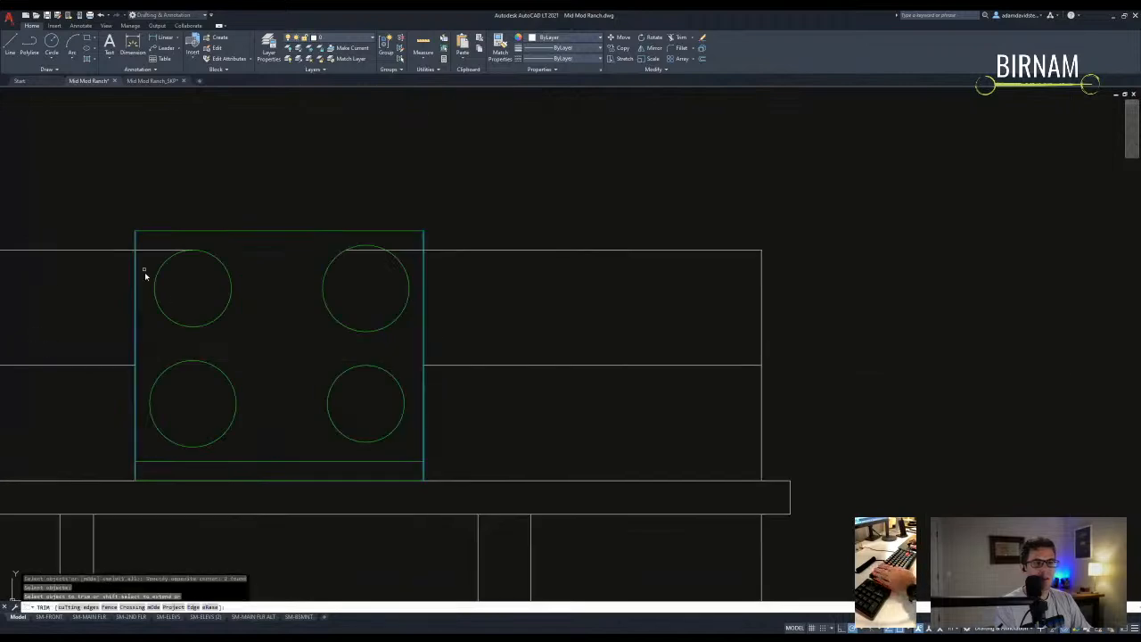
{"action": "key", "text": "Escape"}
{"action": "scroll", "coordinate": [373, 260], "scroll_direction": "down", "scroll_amount": 5}
- Start an offset of 1 and a rotation near the pantry, cancelling both
{"action": "type", "text": "o"}
{"action": "key", "text": "space"}
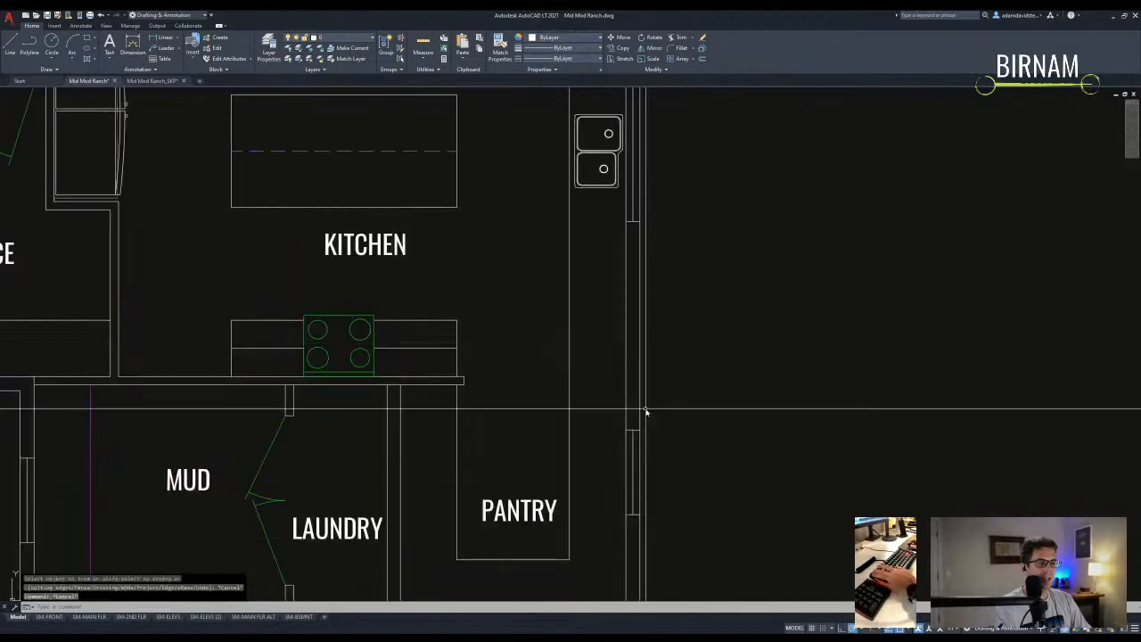
{"action": "type", "text": "1"}
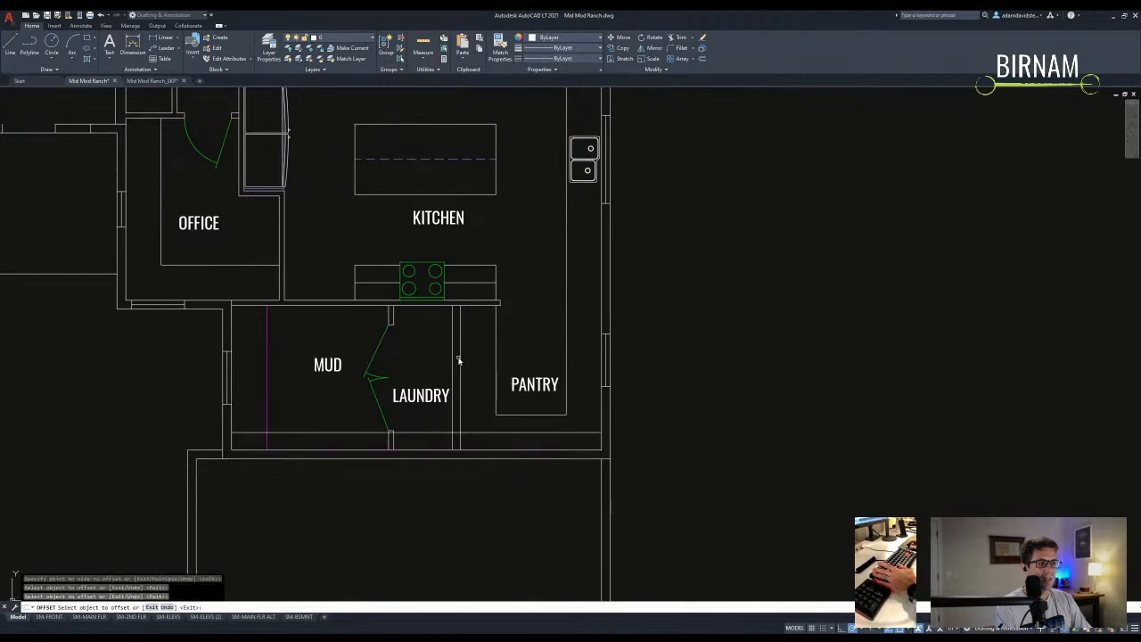
{"action": "key", "text": "Escape"}
{"action": "type", "text": "ro"}
{"action": "key", "text": "space"}
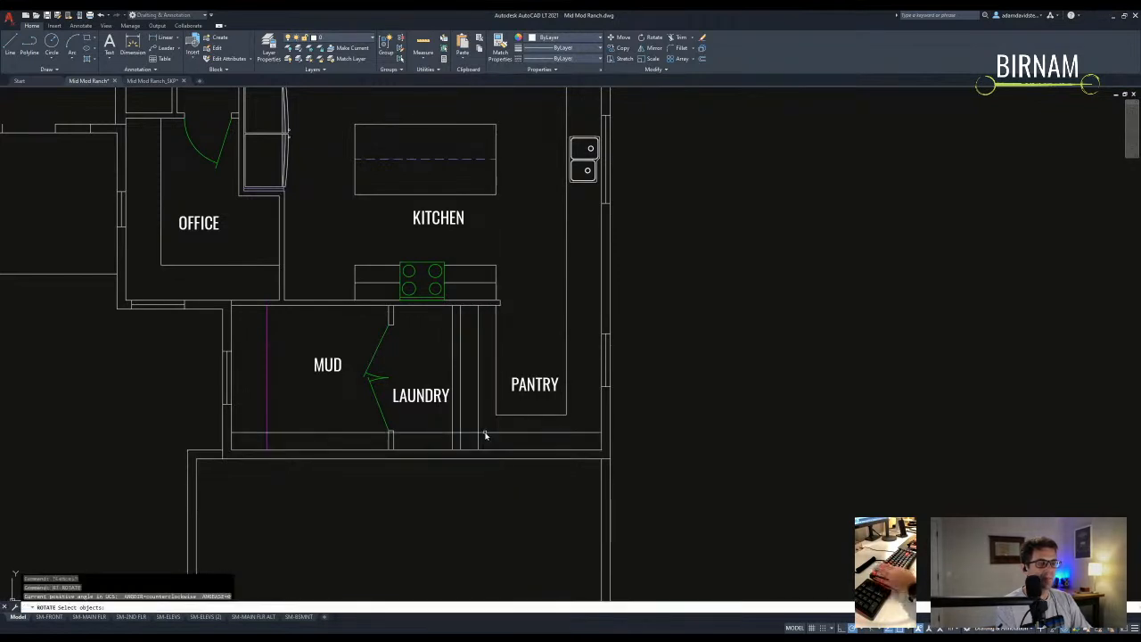
{"action": "key", "text": "space"}
{"action": "left_click", "coordinate": [475, 434]}
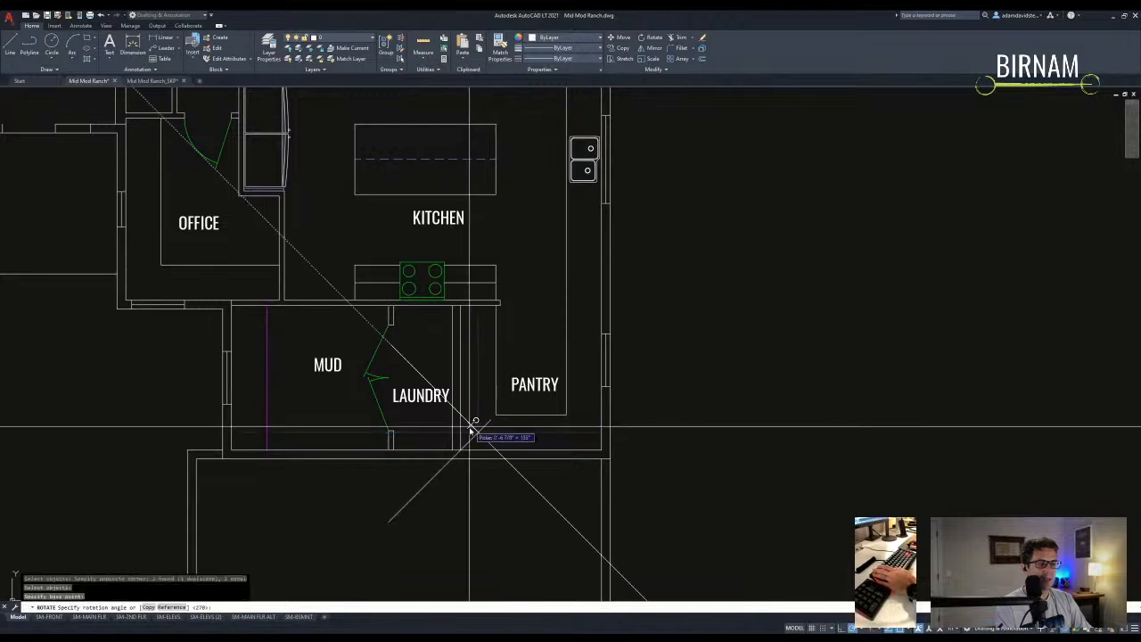
{"action": "key", "text": "Escape"}
{"action": "key", "text": "Escape"}
- Trim the pantry's bottom wall lines
{"action": "type", "text": "tr"}
{"action": "key", "text": "space"}
{"action": "left_click", "coordinate": [478, 438]}
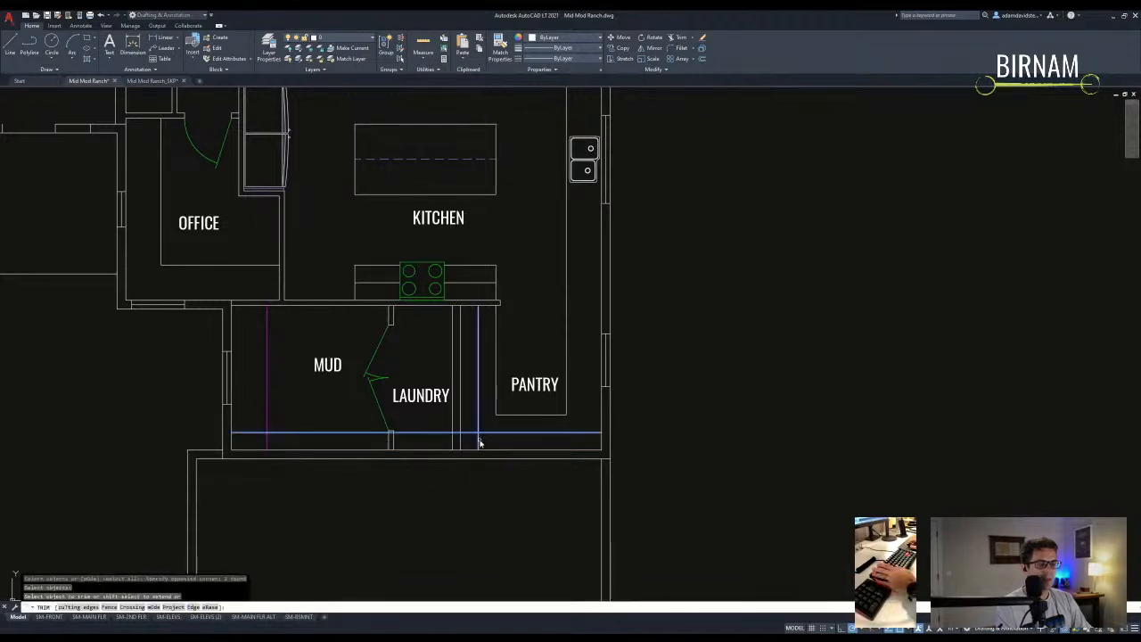
{"action": "left_click", "coordinate": [472, 428]}
{"action": "key", "text": "Escape"}
- Match the MUD room line's properties onto the pantry's vertical wall and the counter line
{"action": "type", "text": "ma"}
{"action": "key", "text": "space"}
{"action": "left_click", "coordinate": [268, 377]}
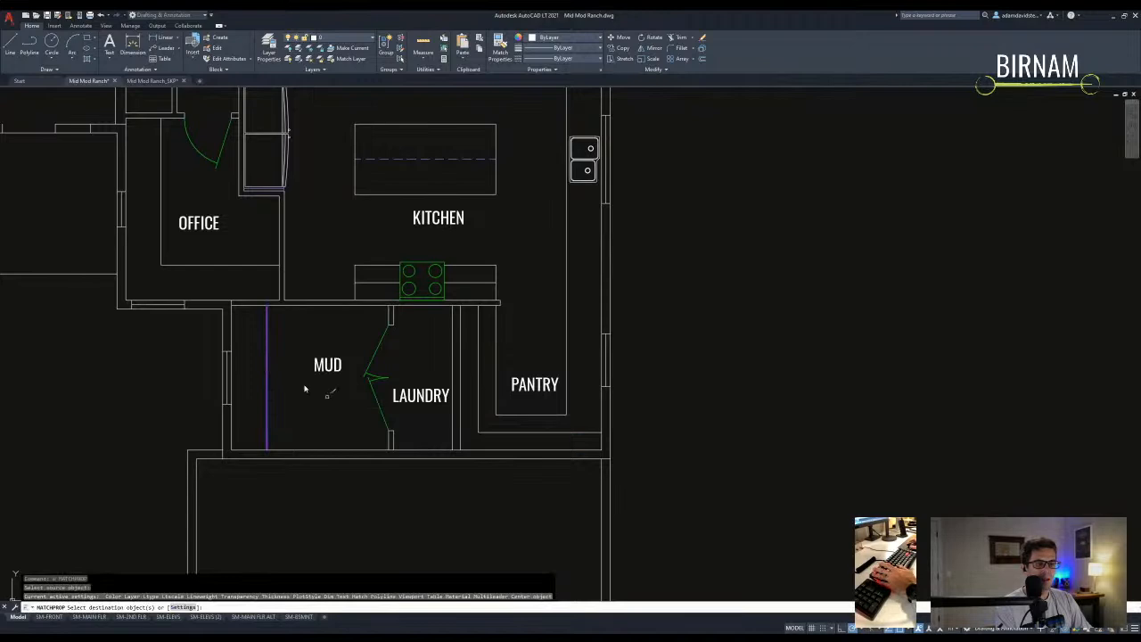
{"action": "scroll", "coordinate": [568, 438], "scroll_direction": "up", "scroll_amount": 2}
{"action": "left_click", "coordinate": [484, 437]}
{"action": "left_click", "coordinate": [410, 413]}
{"action": "scroll", "coordinate": [446, 401], "scroll_direction": "down", "scroll_amount": 2}
{"action": "left_click", "coordinate": [438, 359]}
{"action": "left_click", "coordinate": [361, 332]}
{"action": "left_click", "coordinate": [331, 321]}
{"action": "key", "text": "Escape"}
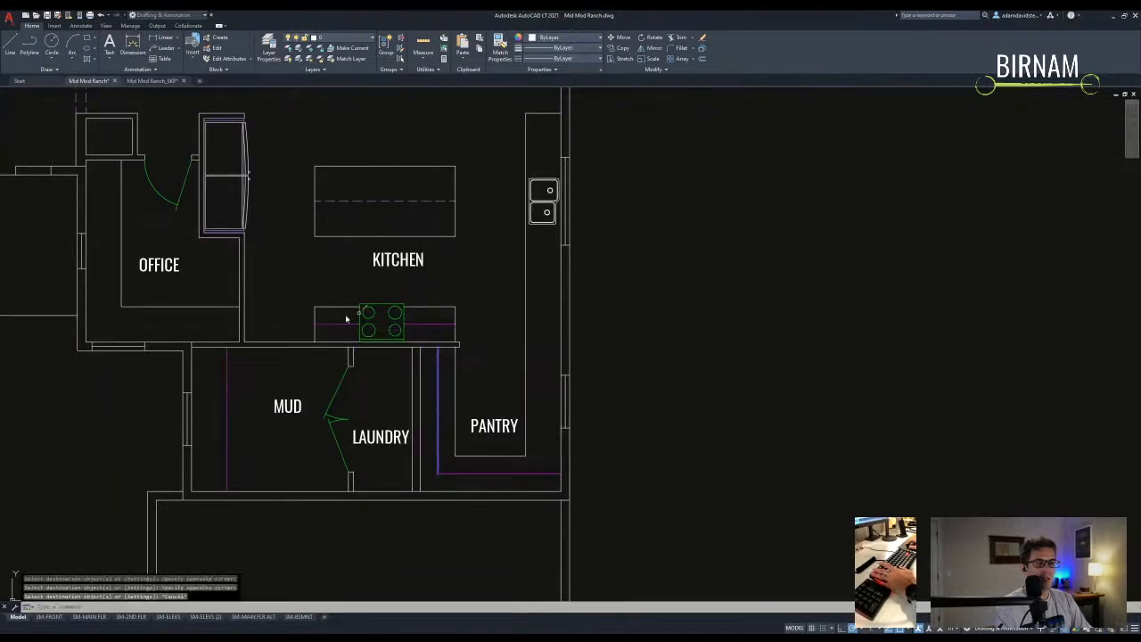
- Try copying the kitchen wall line, then cancel the copy
{"action": "scroll", "coordinate": [500, 385], "scroll_direction": "down", "scroll_amount": 2}
{"action": "middle_click_drag", "start_coordinate": [447, 417], "coordinate": [430, 435]}
{"action": "left_click", "coordinate": [477, 457]}
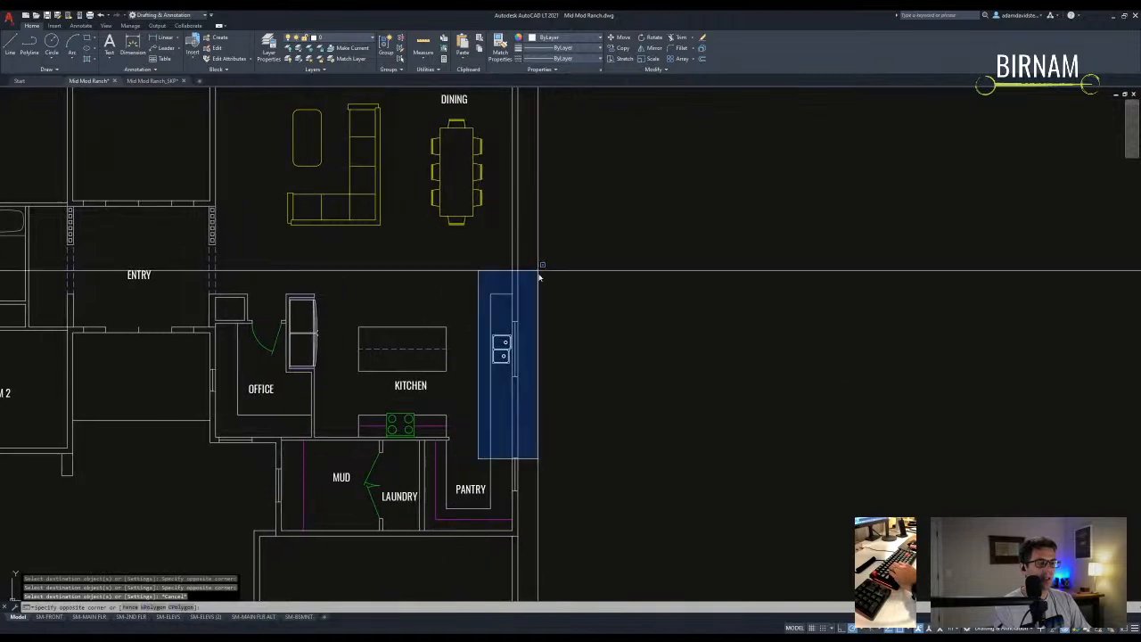
{"action": "key", "text": "Escape"}
{"action": "scroll", "coordinate": [521, 365], "scroll_direction": "up", "scroll_amount": 2}
{"action": "left_click", "coordinate": [499, 400]}
{"action": "type", "text": "co"}
{"action": "key", "text": "Return"}
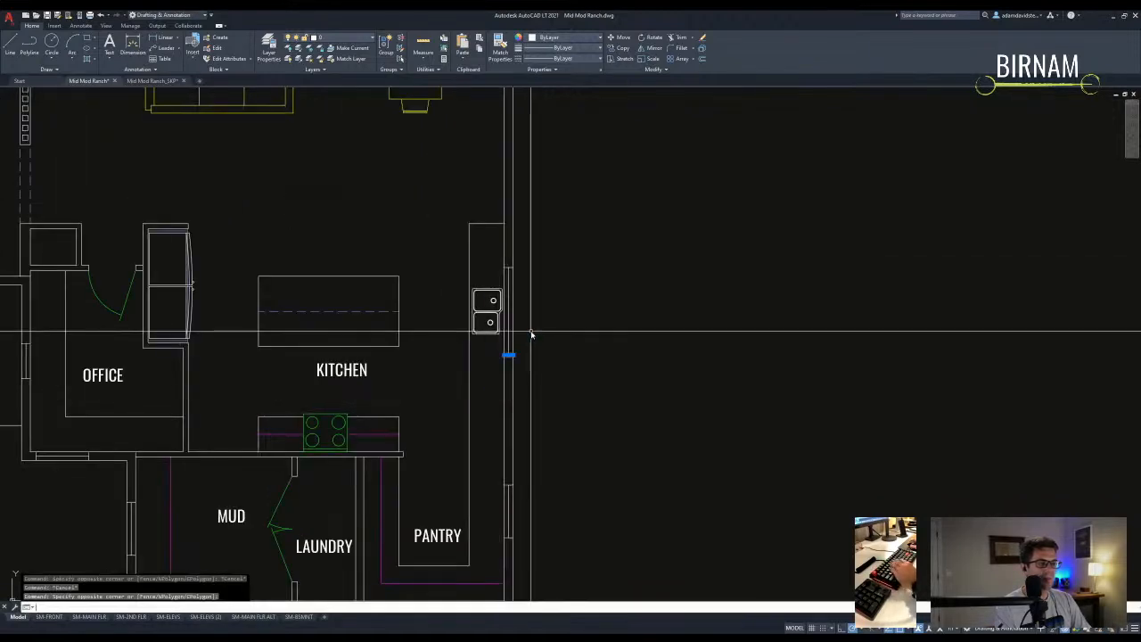
{"action": "left_click", "coordinate": [540, 347]}
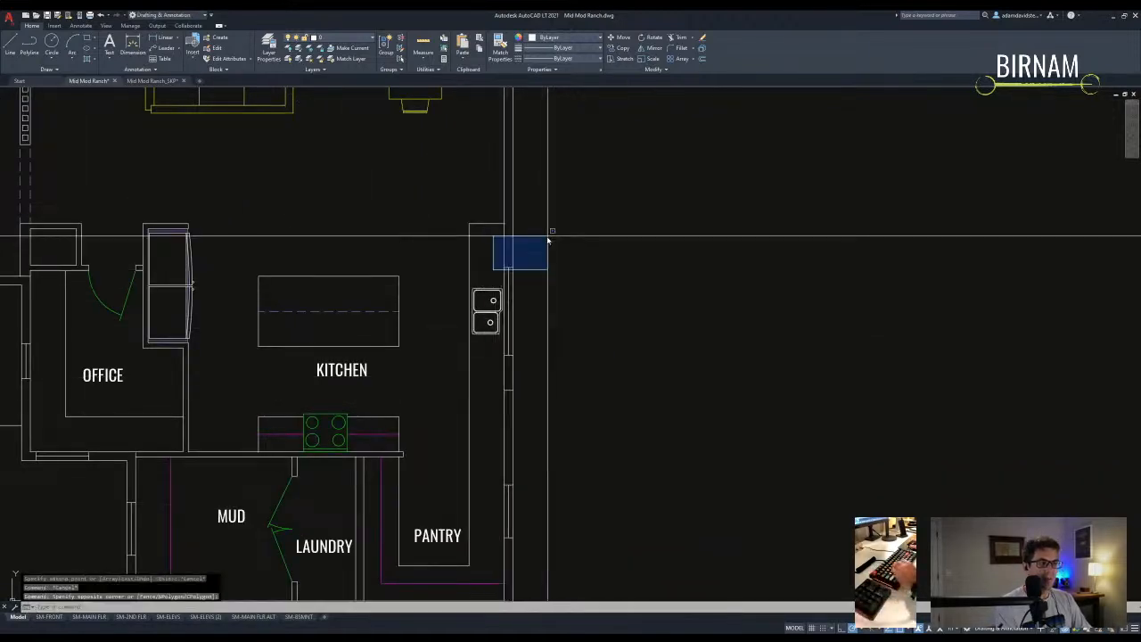
{"action": "key", "text": "Escape"}
- Try extending a kitchen wall line, then cancel the extend
{"action": "type", "text": "ex"}
{"action": "key", "text": "Return"}
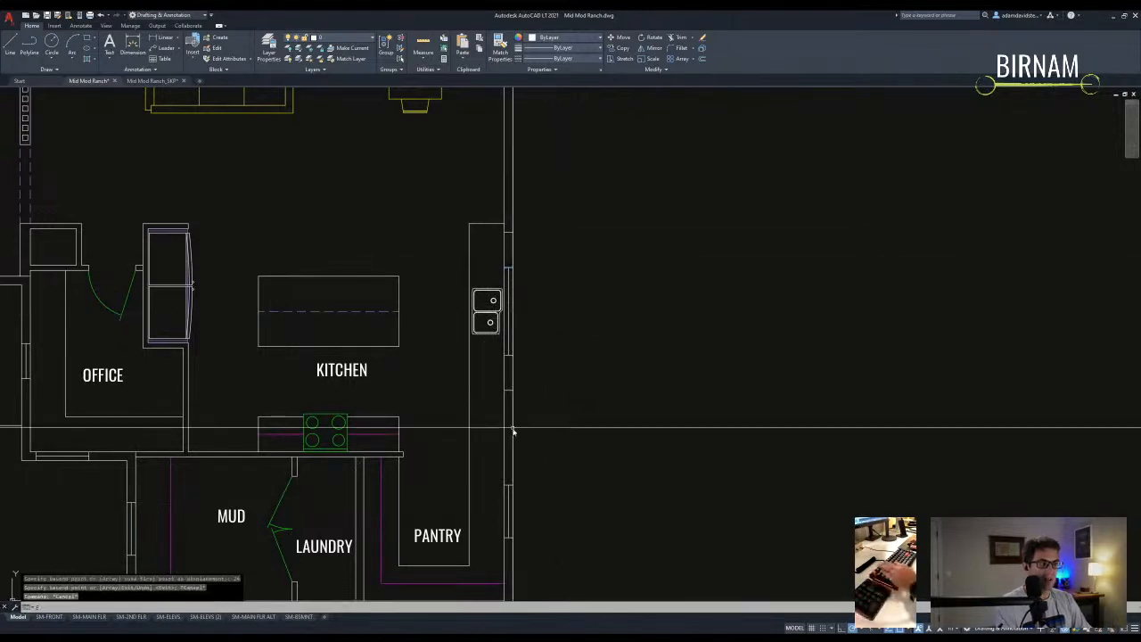
{"action": "key", "text": "Escape"}
{"action": "key", "text": "Escape"}
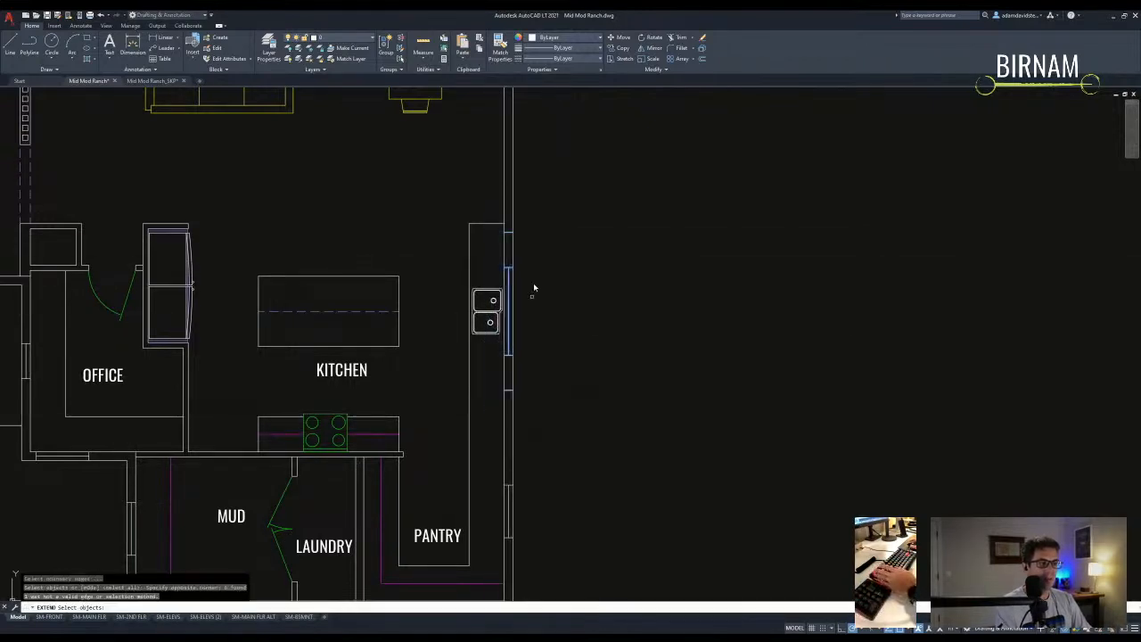
{"action": "key", "text": "Return"}
{"action": "left_click", "coordinate": [514, 347]}
{"action": "scroll", "coordinate": [516, 348], "scroll_direction": "up", "scroll_amount": 2}
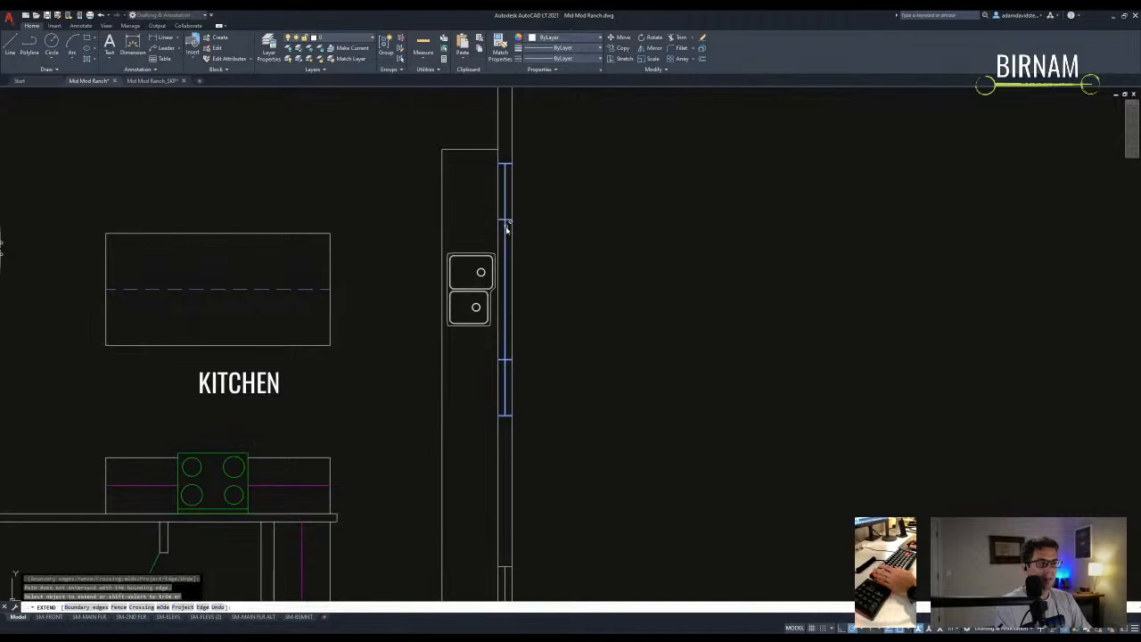
{"action": "key", "text": "Escape"}
{"action": "scroll", "coordinate": [517, 242], "scroll_direction": "down", "scroll_amount": 2}
- Mirror the counter's top line keeping the original, then cancel an offset
{"action": "left_click", "coordinate": [498, 200]}
{"action": "type", "text": "mi"}
{"action": "key", "text": "Return"}
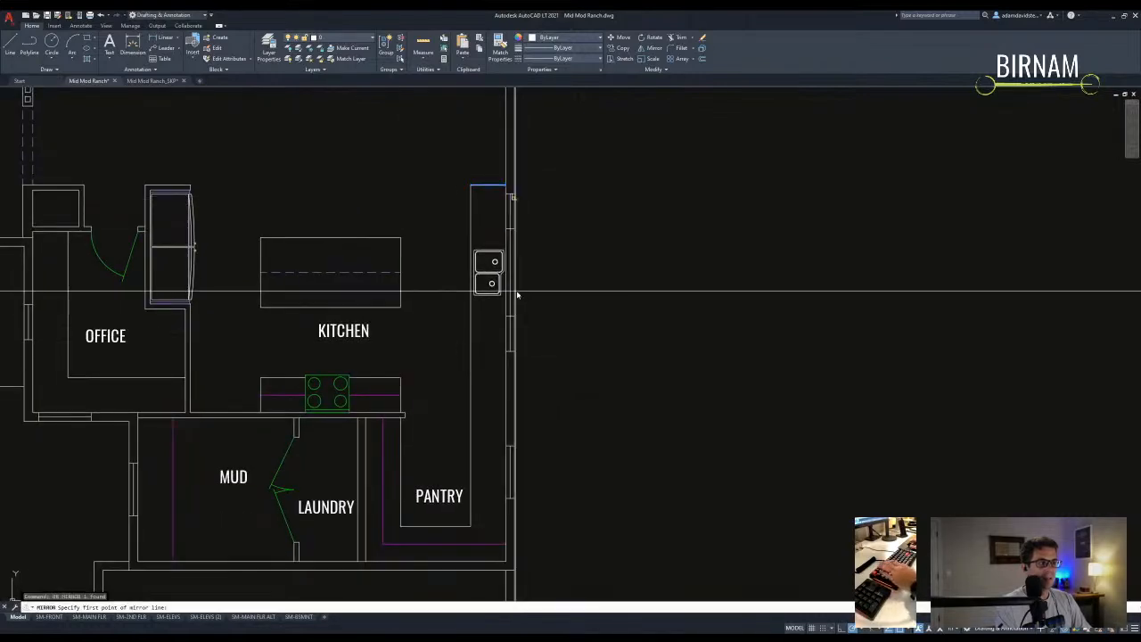
{"action": "type", "text": "n"}
{"action": "key", "text": "Return"}
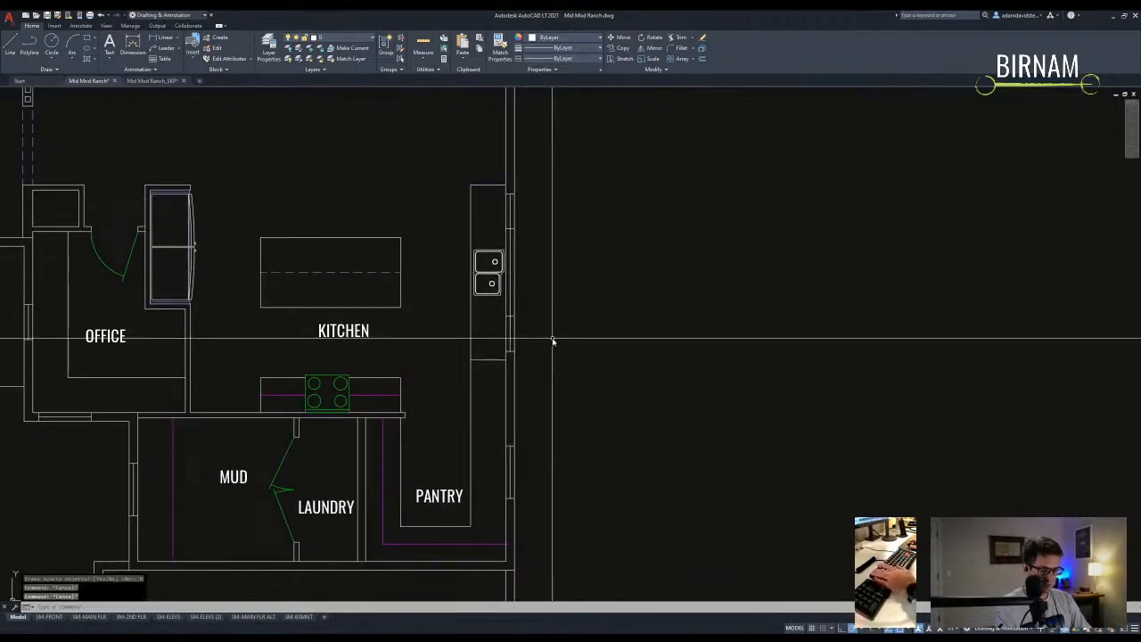
{"action": "type", "text": "o"}
{"action": "key", "text": "Return"}
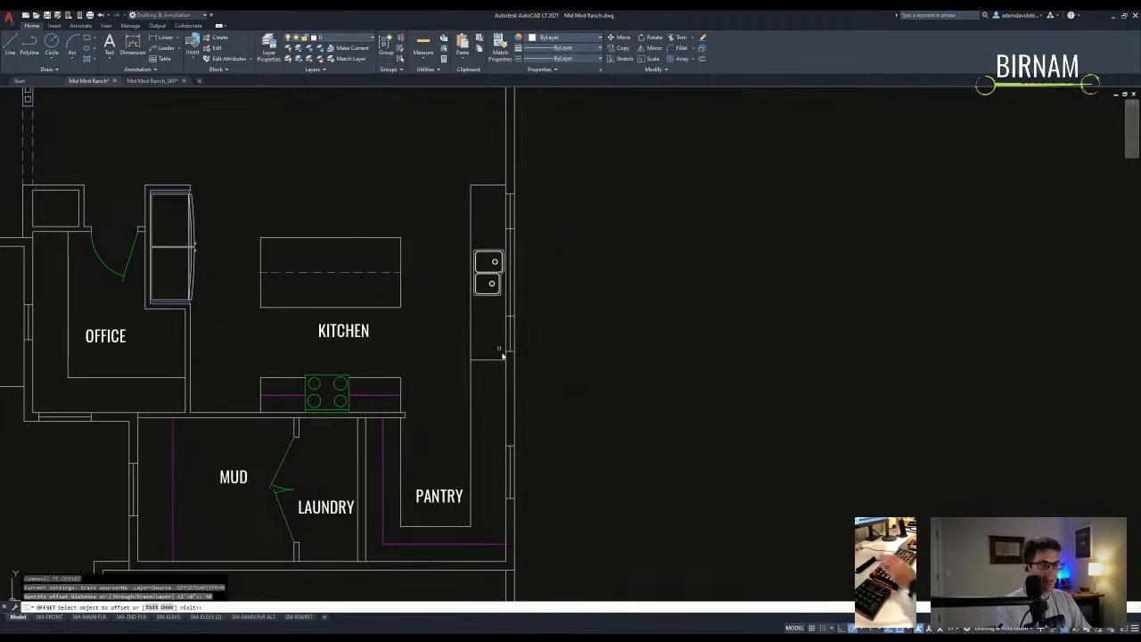
{"action": "key", "text": "Escape"}
- Draw a short line closing the pantry bottom out to the outer wall
{"action": "middle_click_drag", "start_coordinate": [507, 428], "coordinate": [496, 369]}
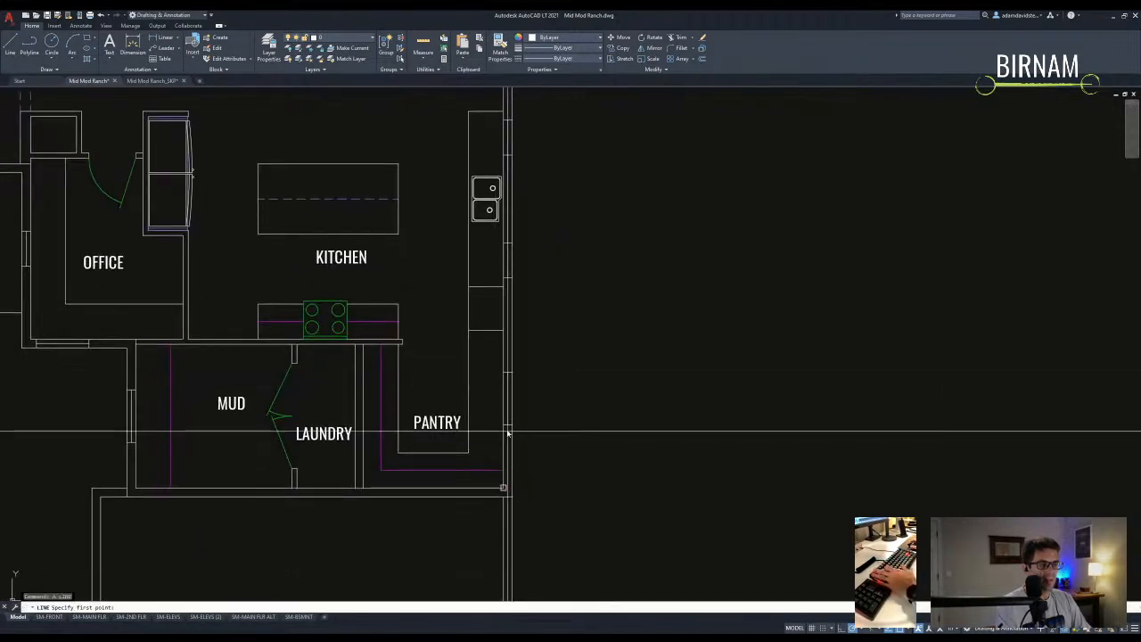
{"action": "middle_click_drag", "start_coordinate": [506, 428], "coordinate": [525, 394]}
{"action": "type", "text": "l"}
{"action": "key", "text": "Return"}
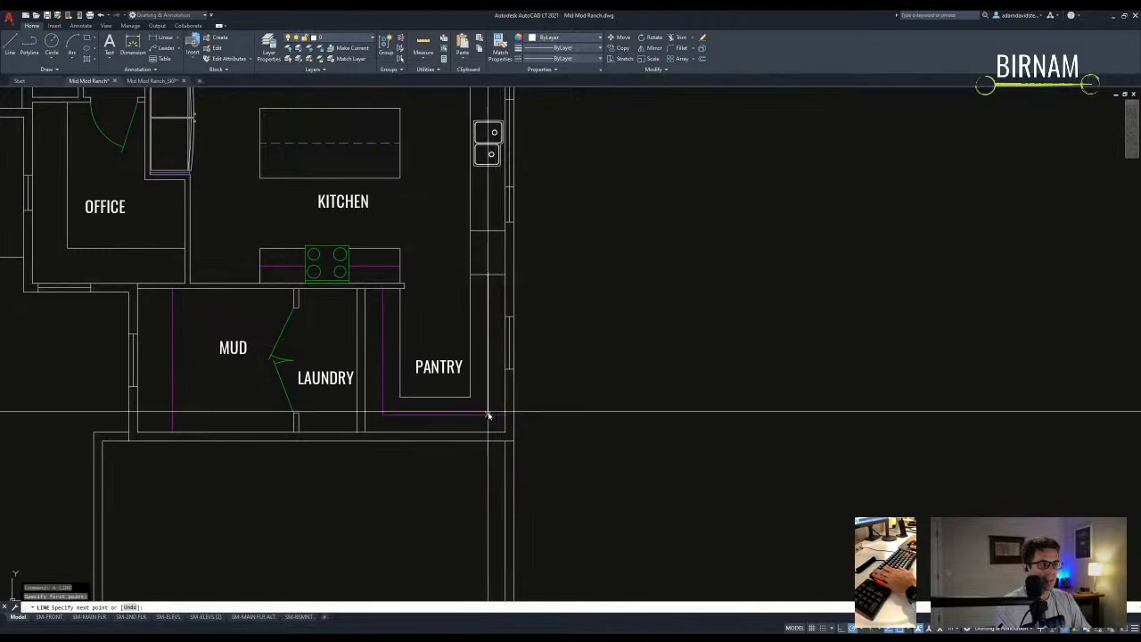
{"action": "left_click", "coordinate": [487, 414]}
{"action": "key", "text": "Return"}
{"action": "key", "text": "Return"}
{"action": "left_click", "coordinate": [512, 368]}
{"action": "key", "text": "Return"}
- Try moving the short pantry line, cancel, and reselect it
{"action": "scroll", "coordinate": [497, 378], "scroll_direction": "up", "scroll_amount": 2}
{"action": "type", "text": "m"}
{"action": "key", "text": "Return"}
{"action": "left_click", "coordinate": [498, 368]}
{"action": "left_click", "coordinate": [496, 338]}
{"action": "key", "text": "Return"}
{"action": "left_click", "coordinate": [578, 342]}
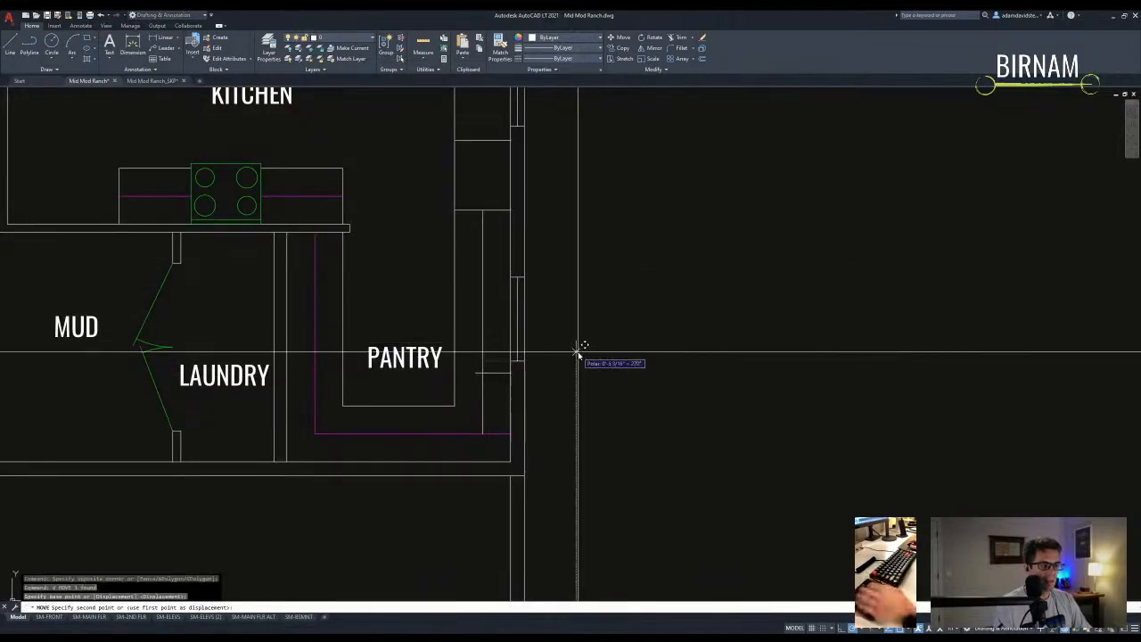
{"action": "key", "text": "Escape"}
{"action": "key", "text": "Escape"}
{"action": "left_click", "coordinate": [509, 393]}
{"action": "left_click", "coordinate": [492, 361]}
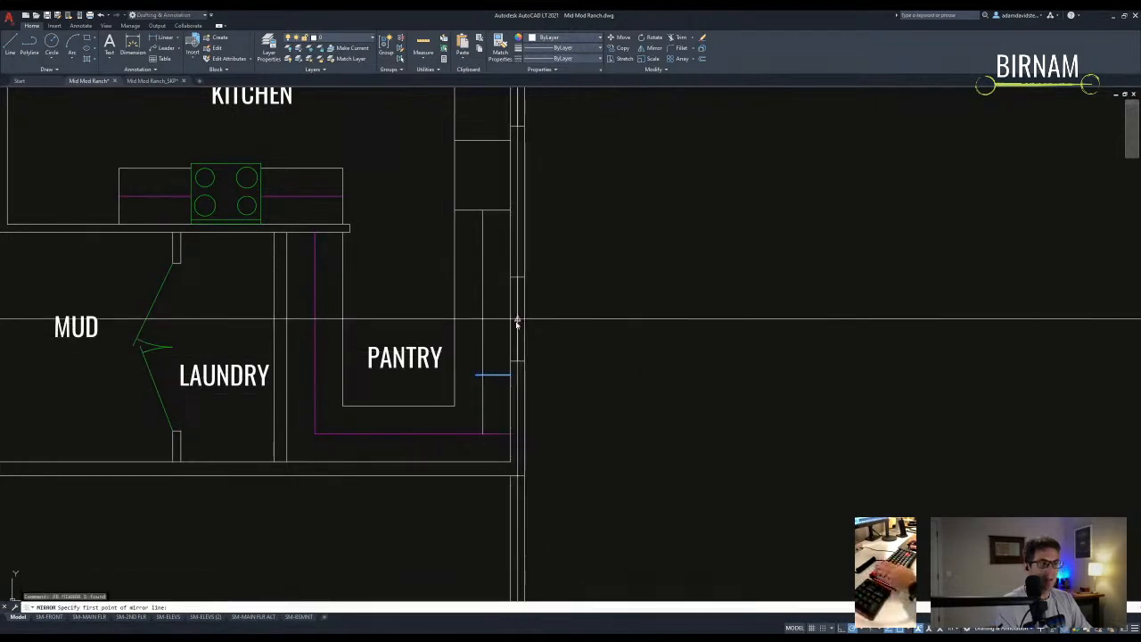
{"action": "key", "text": "Return"}
- Cancel a text placement and an unfinished trim near the pantry wall
{"action": "type", "text": "t"}
{"action": "key", "text": "Return"}
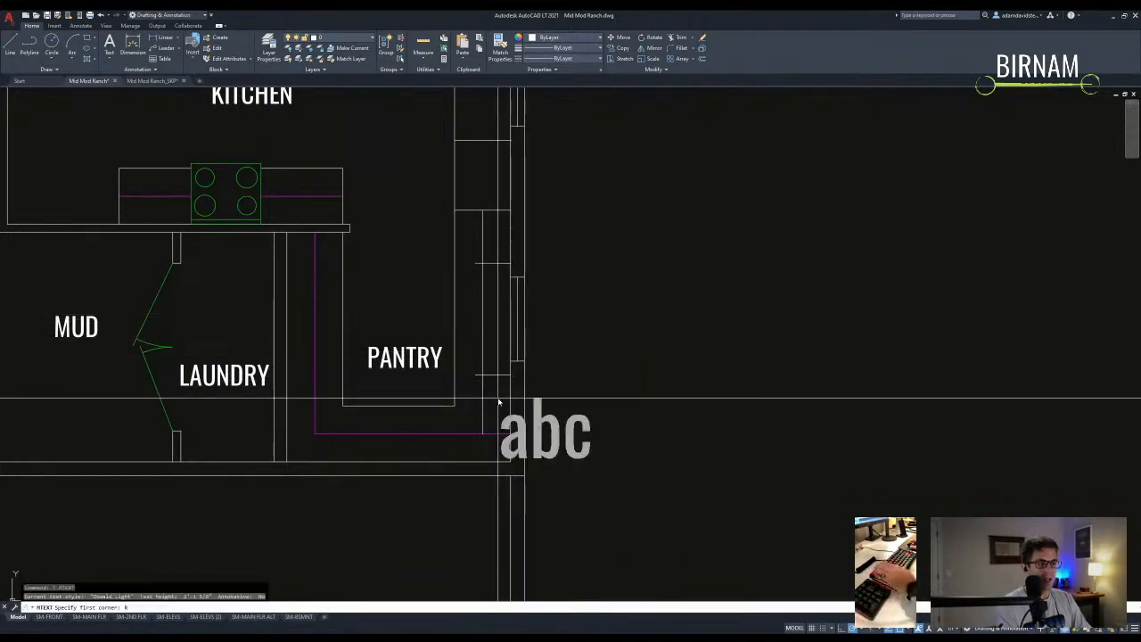
{"action": "left_click", "coordinate": [492, 405]}
{"action": "key", "text": "Escape"}
{"action": "type", "text": "tr"}
{"action": "key", "text": "Return"}
{"action": "left_click", "coordinate": [490, 390]}
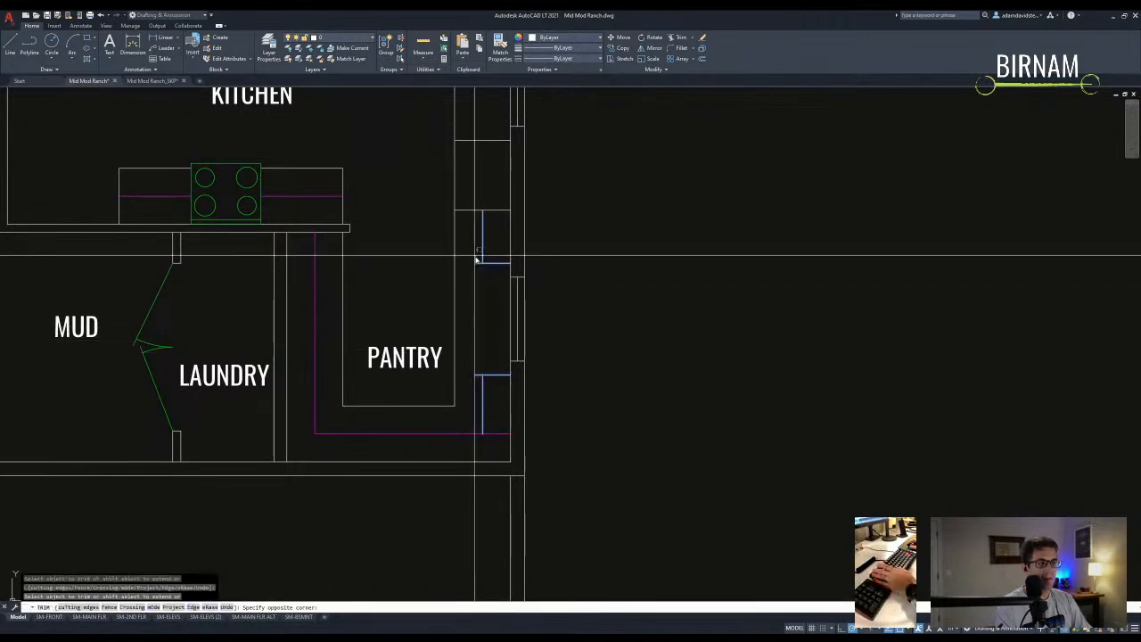
{"action": "key", "text": "Escape"}
- Trim off the extra end of the pantry's blue wall line
{"action": "type", "text": "tr"}
{"action": "key", "text": "Return"}
{"action": "middle_click_drag", "start_coordinate": [498, 450], "coordinate": [491, 403]}
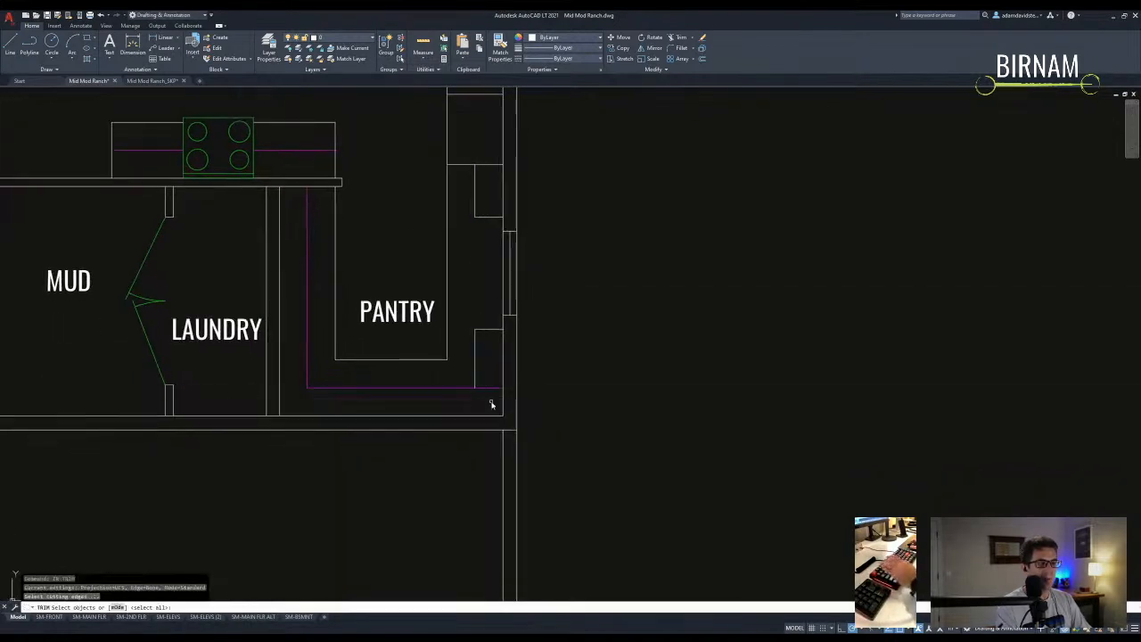
{"action": "left_click", "coordinate": [490, 387]}
{"action": "key", "text": "Escape"}
- Cancel a match-properties run from the blue wall line and reframe the kitchen
{"action": "type", "text": "ma"}
{"action": "key", "text": "Return"}
{"action": "left_click", "coordinate": [469, 386]}
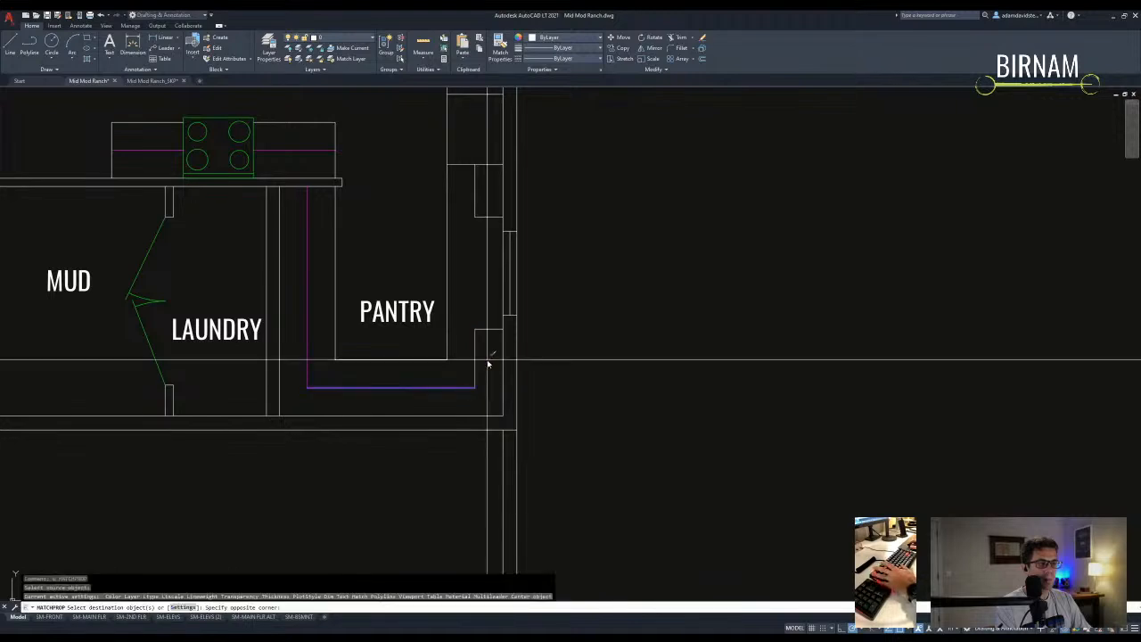
{"action": "left_click", "coordinate": [487, 359]}
{"action": "scroll", "coordinate": [452, 145], "scroll_direction": "down", "scroll_amount": 2}
{"action": "key", "text": "Escape"}
{"action": "scroll", "coordinate": [453, 357], "scroll_direction": "down", "scroll_amount": 2}
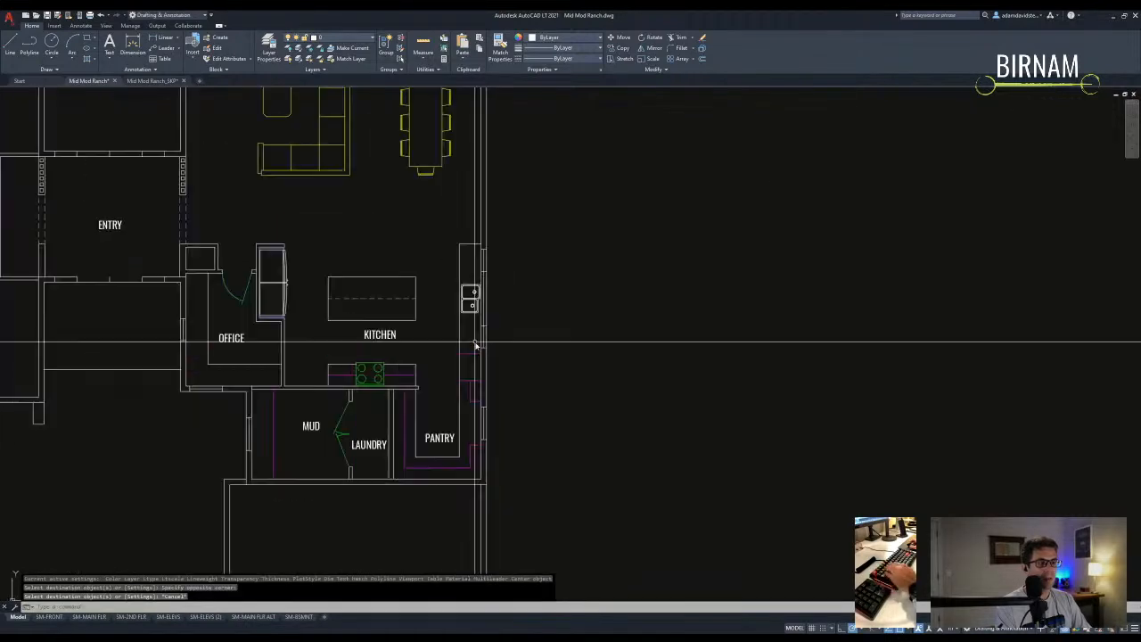
{"action": "middle_click_drag", "start_coordinate": [453, 368], "coordinate": [461, 370]}
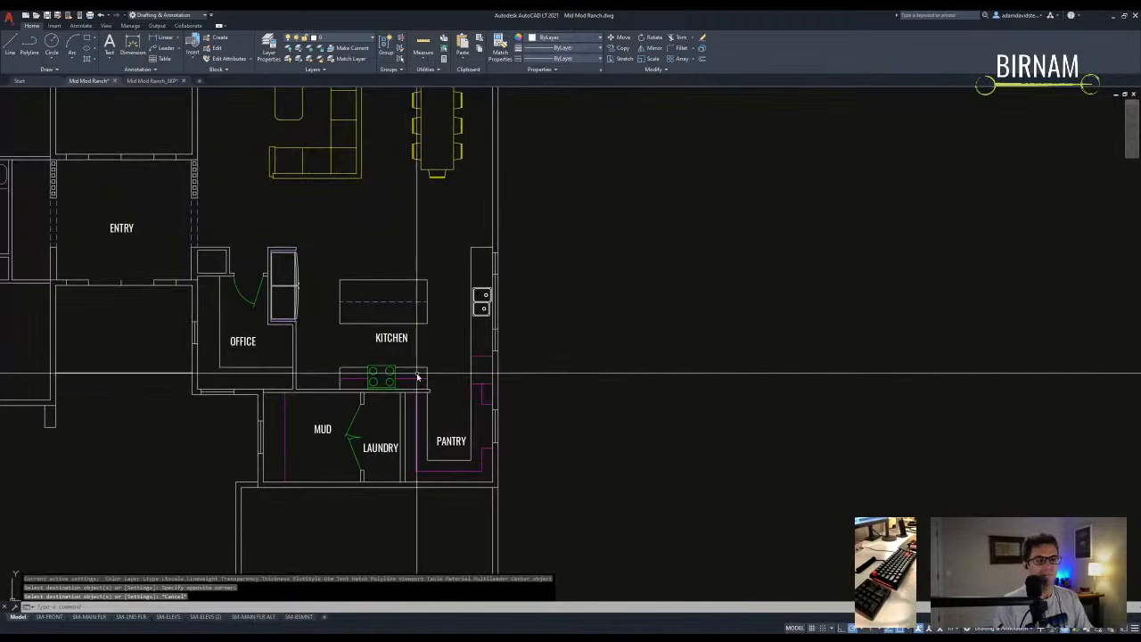
{"action": "scroll", "coordinate": [414, 297], "scroll_direction": "up", "scroll_amount": 2}
- Stretch the kitchen island's top edge up 12 using a crossing window
{"action": "type", "text": "s"}
{"action": "key", "text": "Return"}
{"action": "left_click", "coordinate": [443, 284]}
{"action": "left_click", "coordinate": [330, 236]}
{"action": "key", "text": "Return"}
{"action": "left_click", "coordinate": [328, 227]}
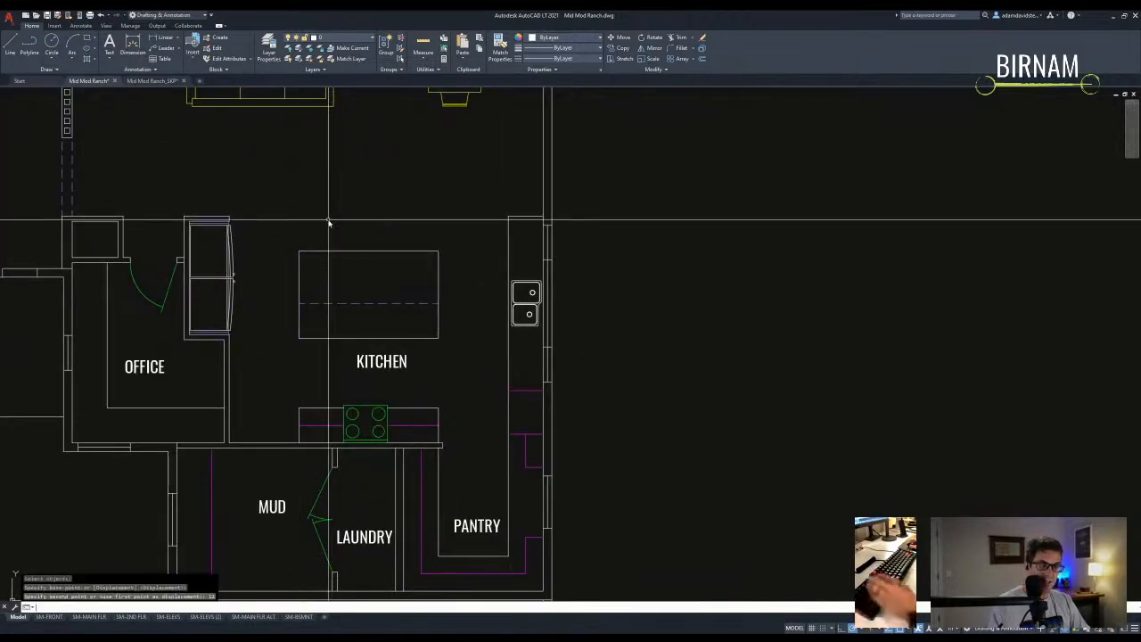
{"action": "key", "text": "Escape"}
{"action": "key", "text": "Escape"}
- Offset the island's dashed line 12 upward to add a second dashed line
{"action": "type", "text": "o"}
{"action": "key", "text": "Return"}
{"action": "type", "text": "12"}
{"action": "key", "text": "Return"}
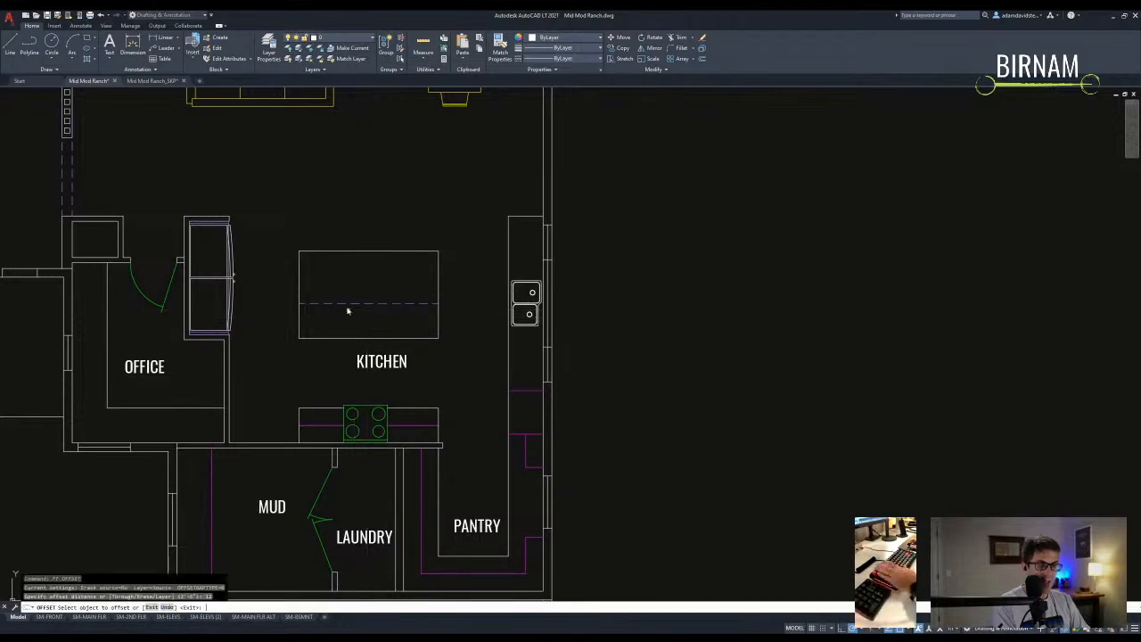
{"action": "left_click", "coordinate": [358, 304]}
{"action": "left_click", "coordinate": [357, 294]}
{"action": "middle_click_drag", "start_coordinate": [356, 306], "coordinate": [372, 318]}
{"action": "key", "text": "Escape"}
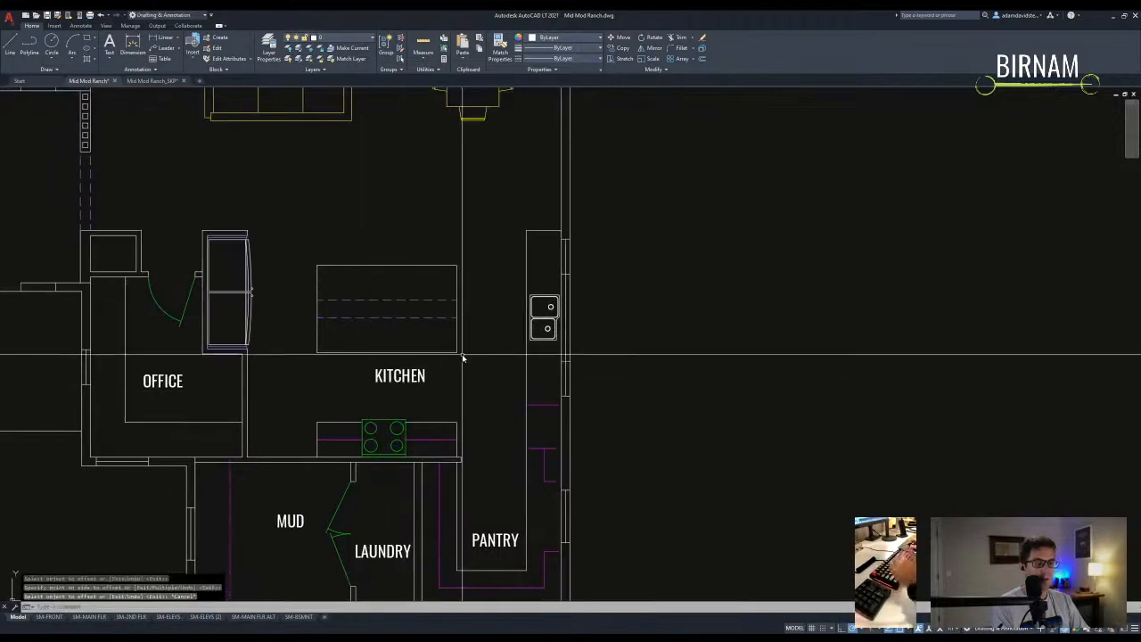
- Copy the OFFICE label into the room left of the office and relabel it PORCH
{"action": "scroll", "coordinate": [444, 352], "scroll_direction": "down", "scroll_amount": 2}
{"action": "middle_click_drag", "start_coordinate": [471, 386], "coordinate": [460, 340]}
{"action": "middle_click_drag", "start_coordinate": [357, 406], "coordinate": [520, 373]}
{"action": "scroll", "coordinate": [427, 422], "scroll_direction": "down", "scroll_amount": 2}
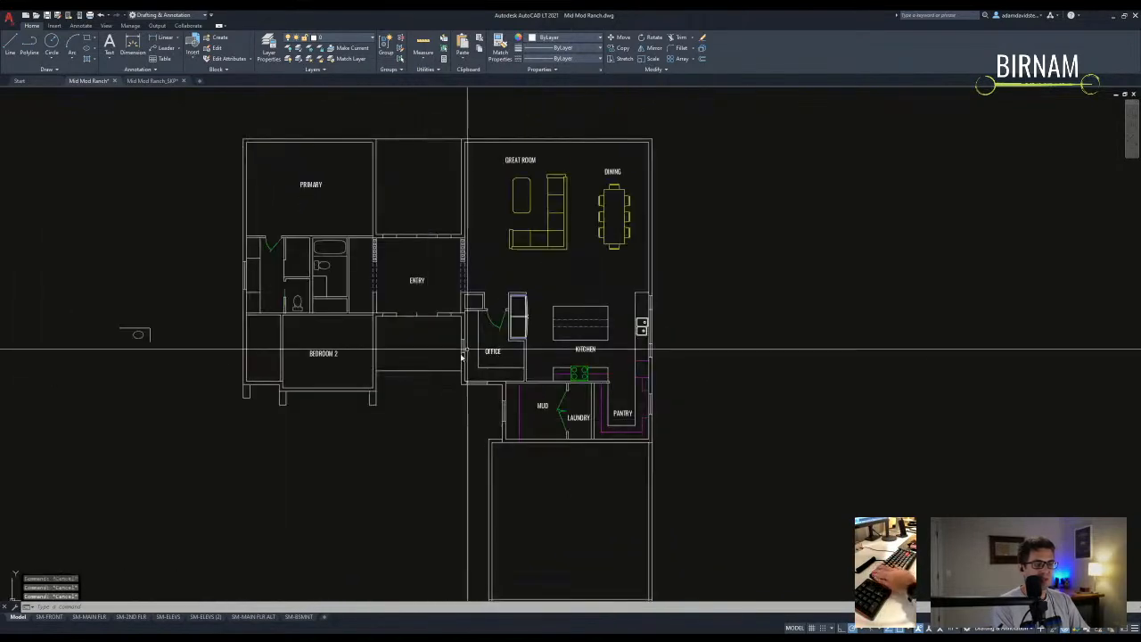
{"action": "scroll", "coordinate": [478, 348], "scroll_direction": "up", "scroll_amount": 4}
{"action": "left_click", "coordinate": [512, 354]}
{"action": "type", "text": "co"}
{"action": "key", "text": "Return"}
{"action": "left_click", "coordinate": [514, 356]}
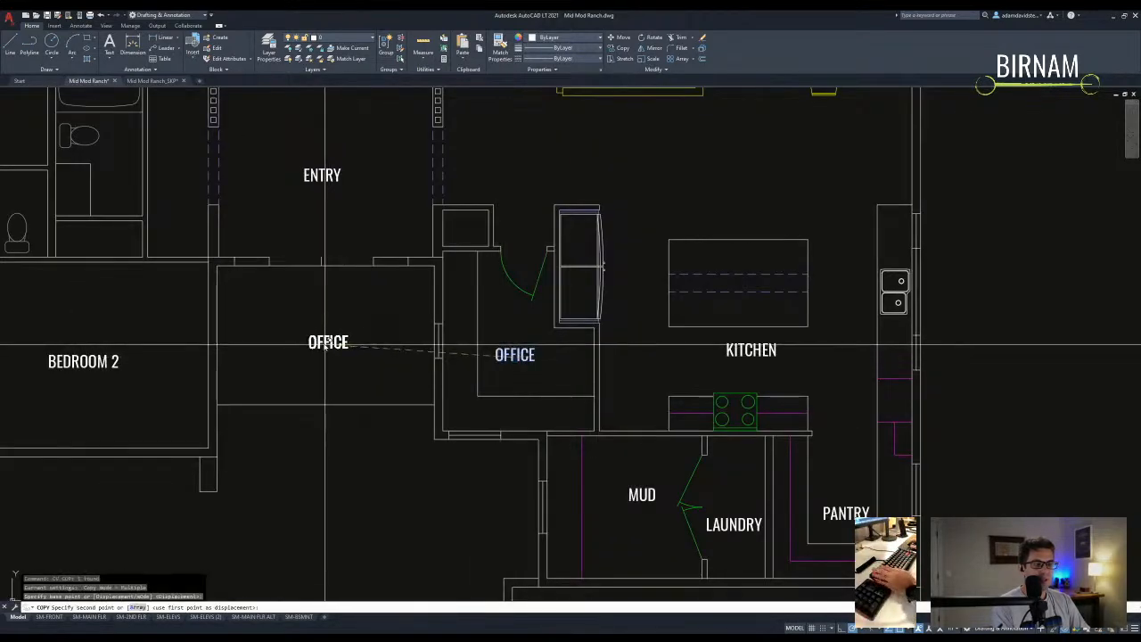
{"action": "left_click", "coordinate": [328, 342]}
{"action": "key", "text": "Escape"}
{"action": "double_click", "coordinate": [330, 340]}
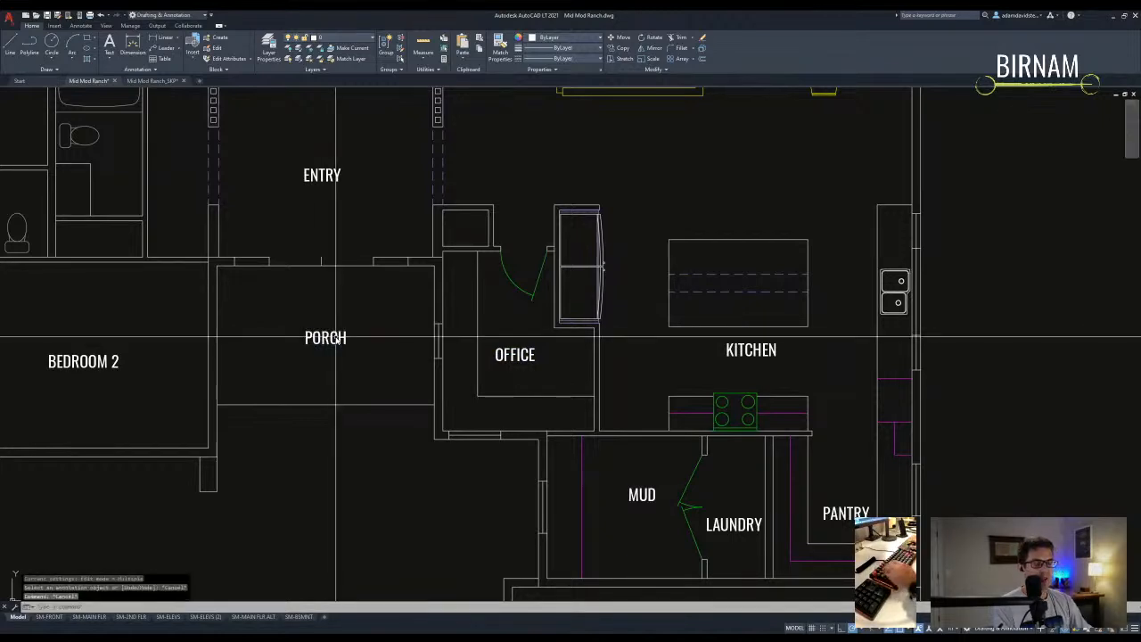
- Copy the PORCH label into the top middle room and change it to COURTYARD
{"action": "middle_click_drag", "start_coordinate": [373, 352], "coordinate": [357, 453]}
{"action": "left_click", "coordinate": [319, 436]}
{"action": "type", "text": "co"}
{"action": "key", "text": "Return"}
{"action": "left_click", "coordinate": [321, 433]}
{"action": "scroll", "coordinate": [321, 273], "scroll_direction": "down", "scroll_amount": 2}
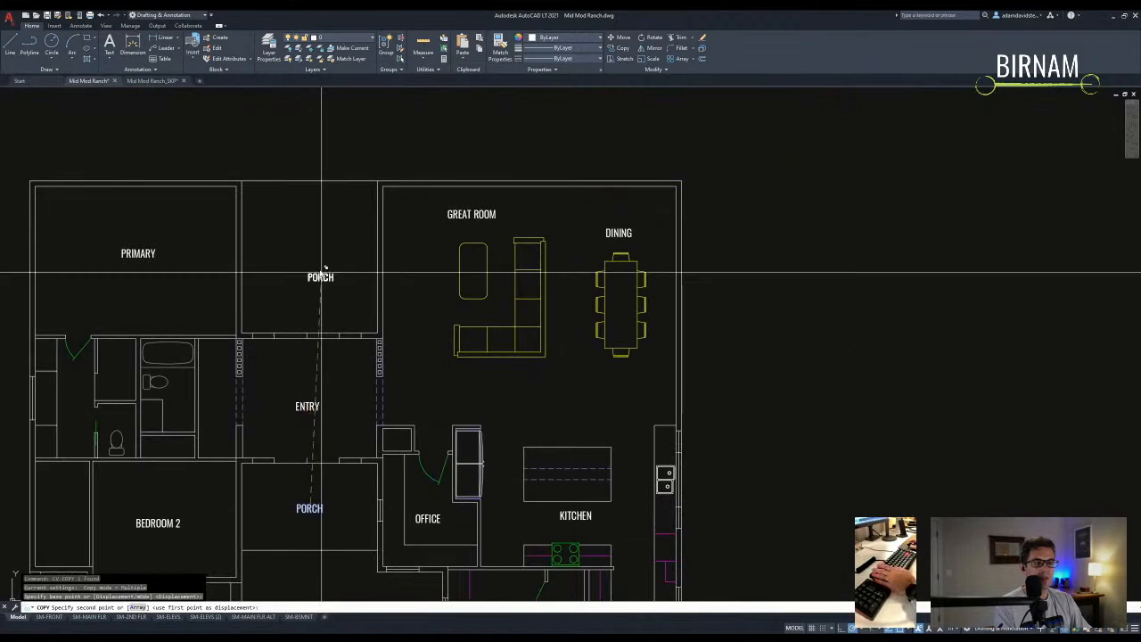
{"action": "left_click", "coordinate": [310, 259]}
{"action": "key", "text": "Escape"}
{"action": "double_click", "coordinate": [309, 258]}
{"action": "key", "text": "BackSpace"}
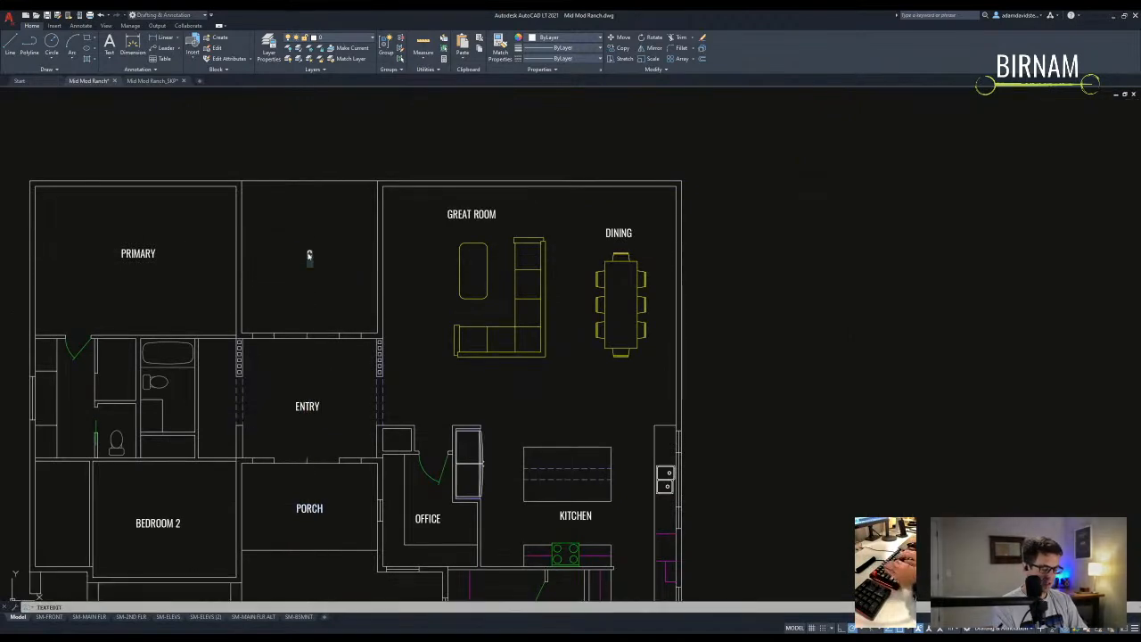
{"action": "type", "text": "COURTYARD"}
{"action": "key", "text": "Escape"}
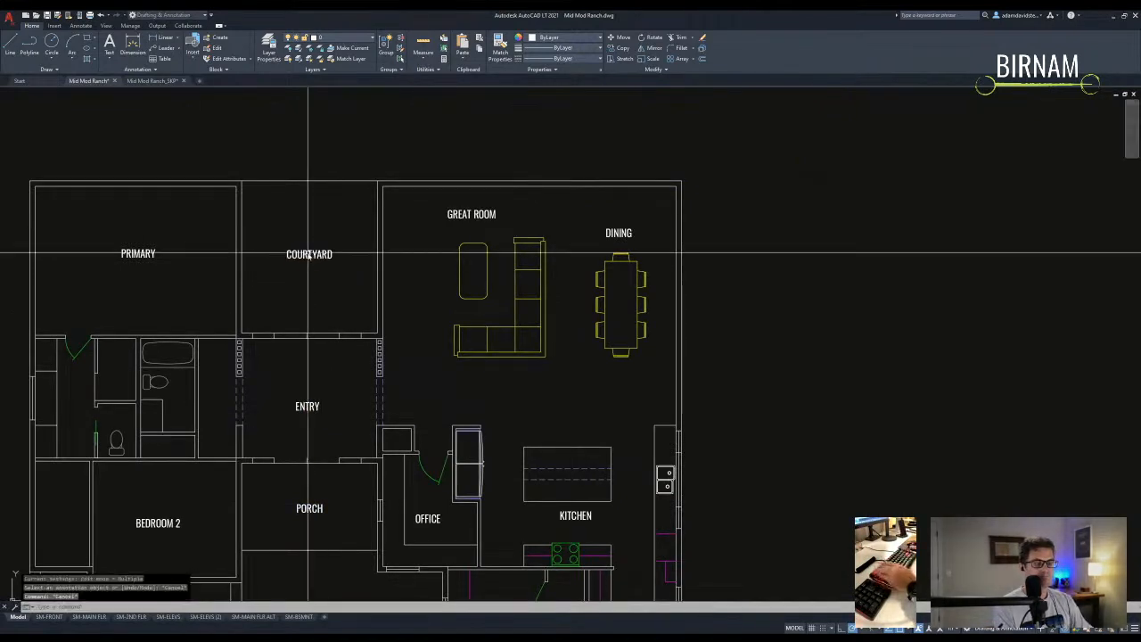
- Measure the courtyard from its corner to its top-right corner with DI
{"action": "type", "text": "di"}
{"action": "key", "text": "Return"}
{"action": "left_click", "coordinate": [242, 334]}
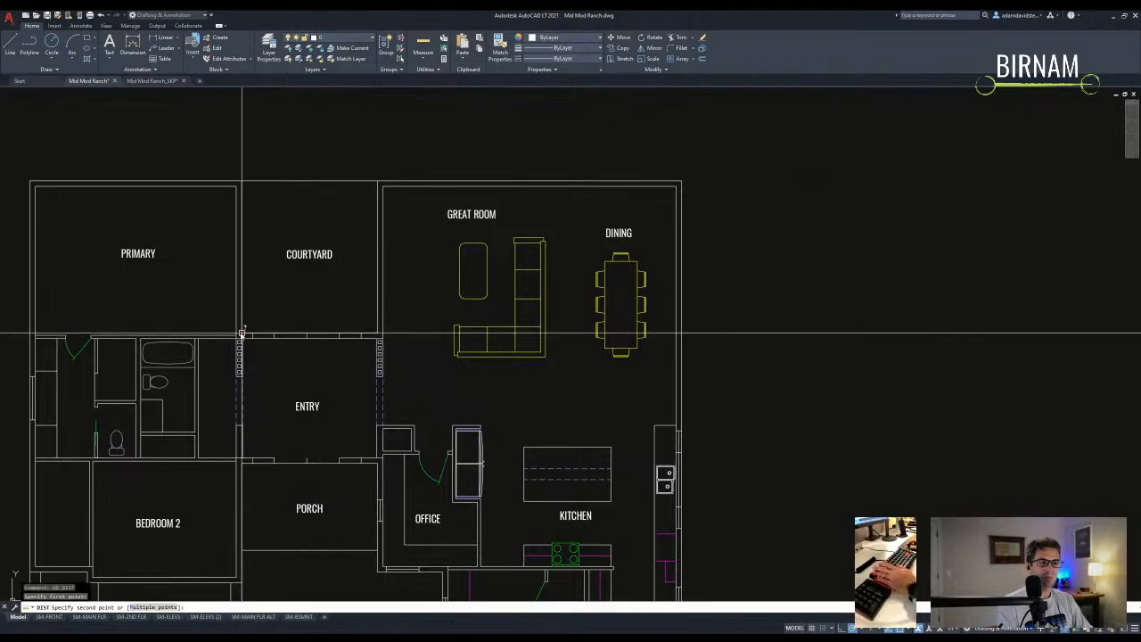
{"action": "left_click", "coordinate": [378, 187]}
{"action": "scroll", "coordinate": [367, 294], "scroll_direction": "down", "scroll_amount": 4}
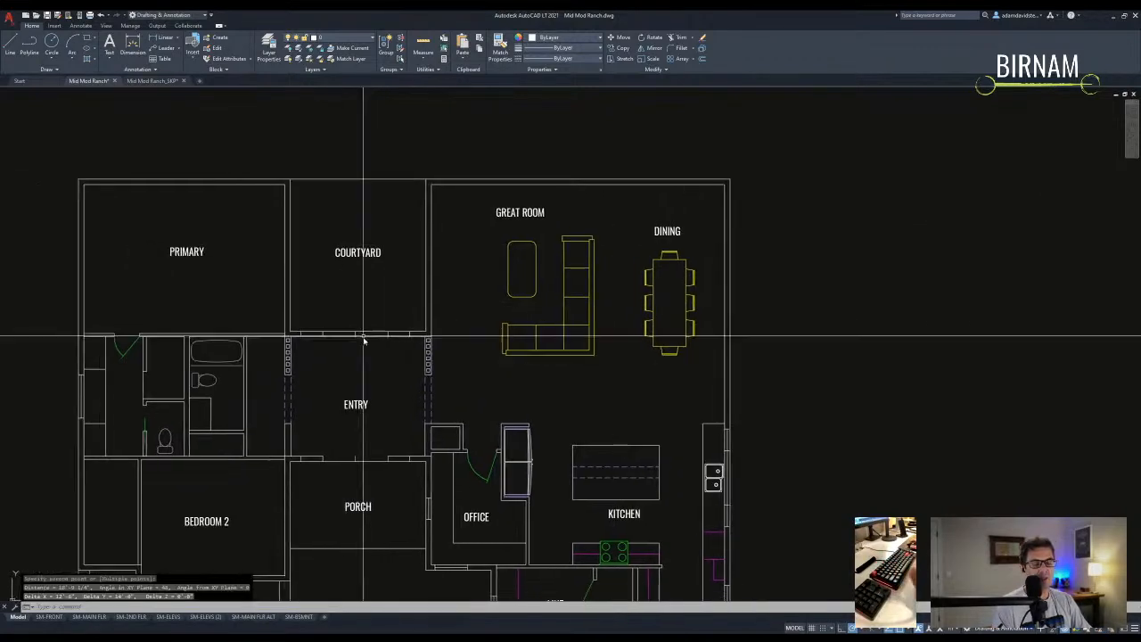
{"action": "key", "text": "Escape"}
{"action": "key", "text": "Escape"}
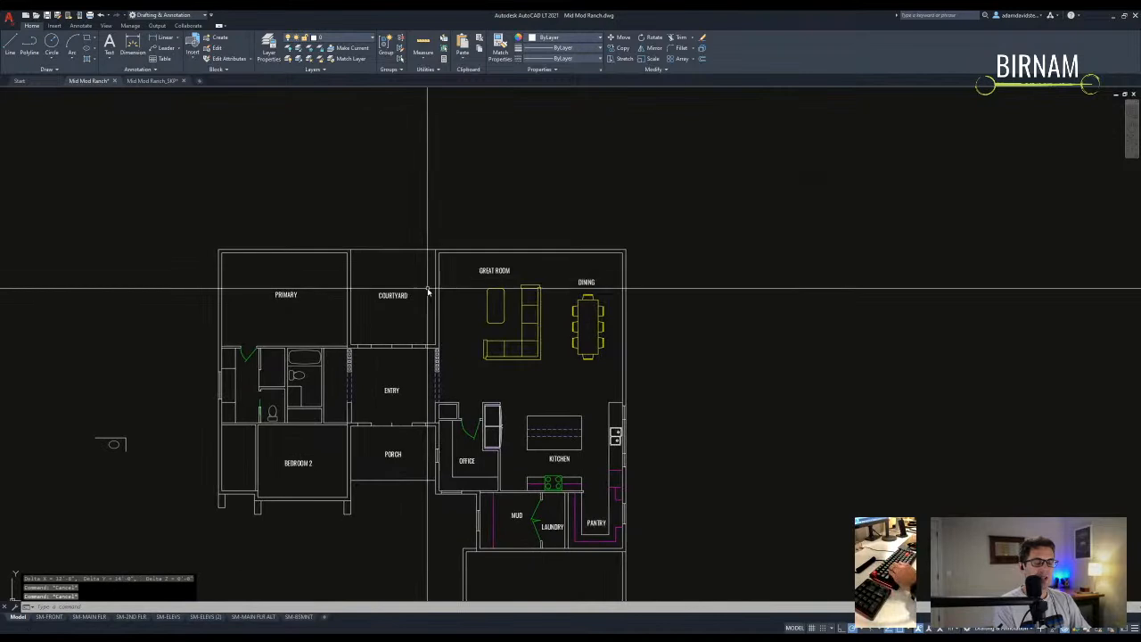
- Try window selections around the floor plan and main house, cancelling each
{"action": "left_click", "coordinate": [200, 246]}
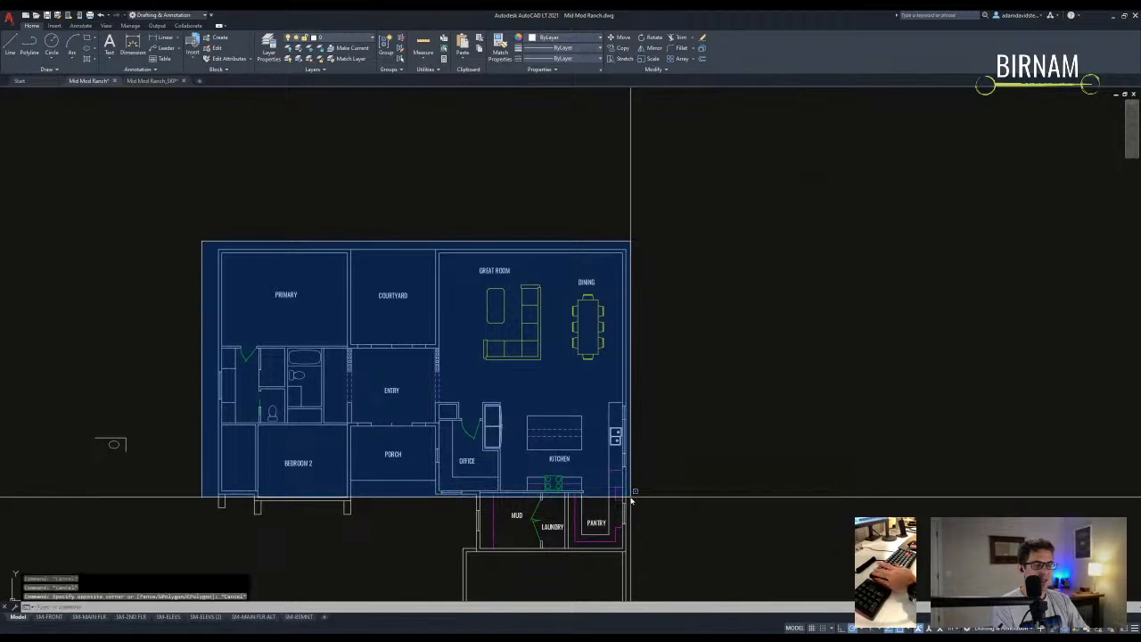
{"action": "key", "text": "Escape"}
{"action": "left_click", "coordinate": [186, 529]}
{"action": "key", "text": "Escape"}
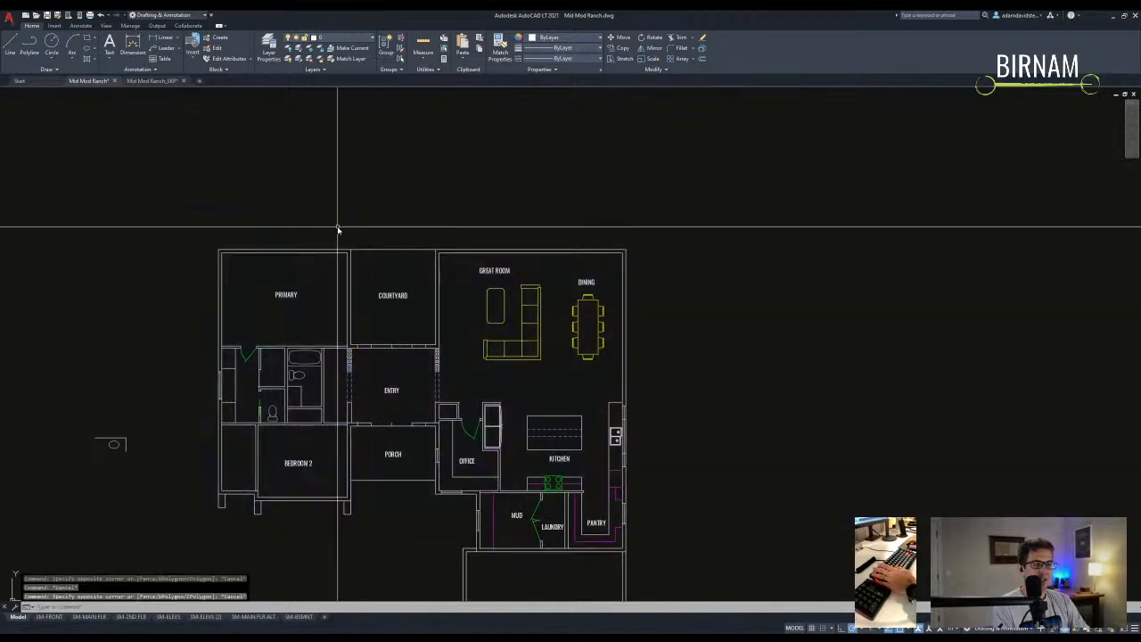
{"action": "left_click", "coordinate": [338, 228]}
{"action": "key", "text": "Escape"}
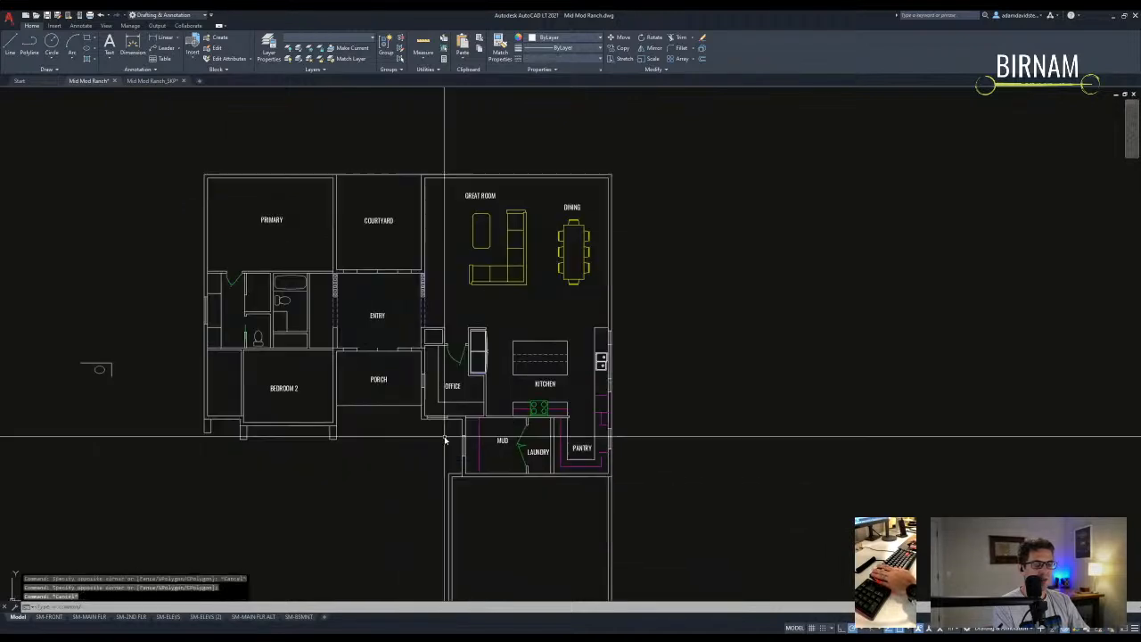
- Try a window around the great room and kitchen, then start FILLET
{"action": "scroll", "coordinate": [411, 285], "scroll_direction": "down", "scroll_amount": 3}
{"action": "scroll", "coordinate": [408, 420], "scroll_direction": "up", "scroll_amount": 3}
{"action": "left_click", "coordinate": [412, 419]}
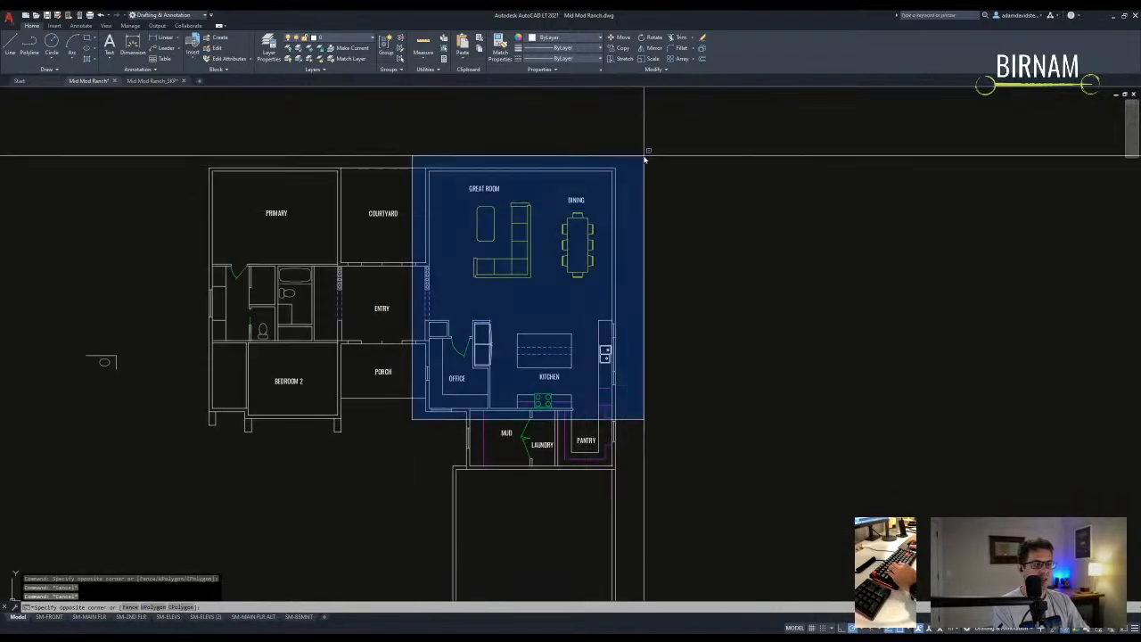
{"action": "key", "text": "Escape"}
{"action": "scroll", "coordinate": [483, 214], "scroll_direction": "down", "scroll_amount": 2}
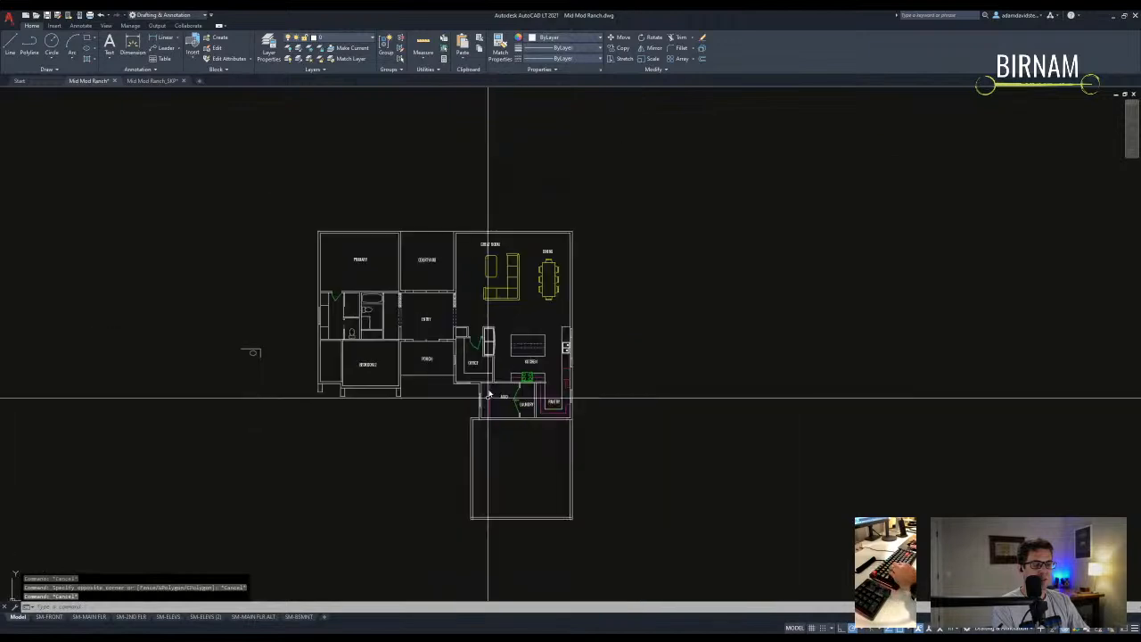
{"action": "scroll", "coordinate": [464, 447], "scroll_direction": "up", "scroll_amount": 3}
{"action": "type", "text": "f"}
{"action": "key", "text": "Return"}
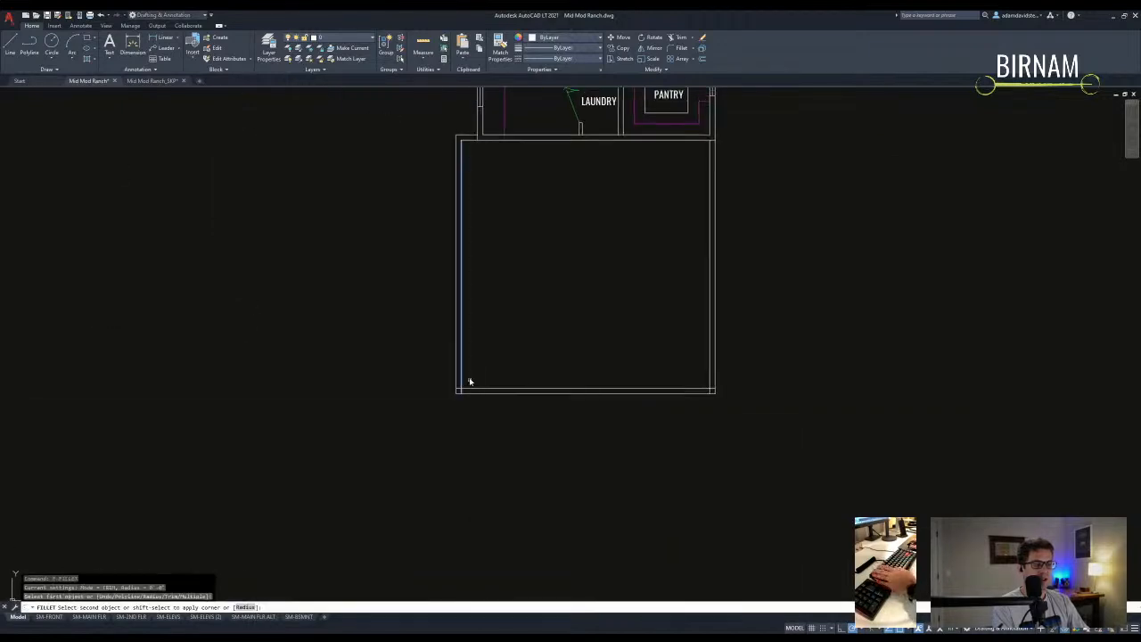
- Copy the MUD label into the empty lower room and rename it GARAGE
{"action": "key", "text": "Escape"}
{"action": "middle_click_drag", "start_coordinate": [545, 221], "coordinate": [465, 438]}
{"action": "left_click", "coordinate": [459, 301]}
{"action": "type", "text": "co"}
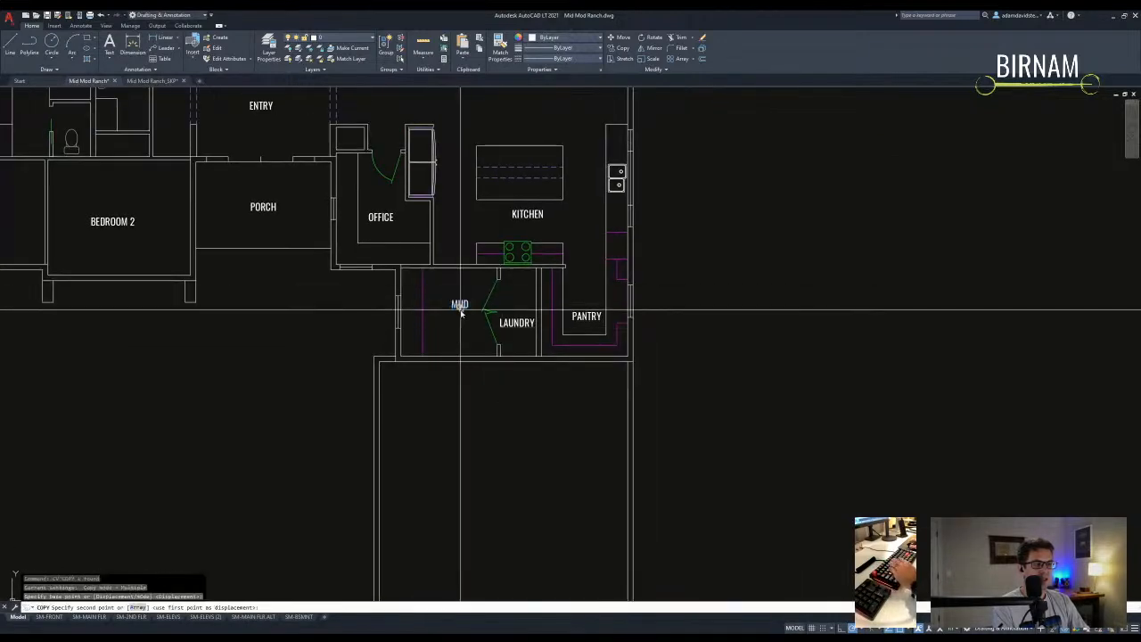
{"action": "key", "text": "Return"}
{"action": "left_click", "coordinate": [460, 303]}
{"action": "middle_click_drag", "start_coordinate": [495, 513], "coordinate": [457, 352]}
{"action": "double_click", "coordinate": [462, 308]}
{"action": "type", "text": "GARAGE"}
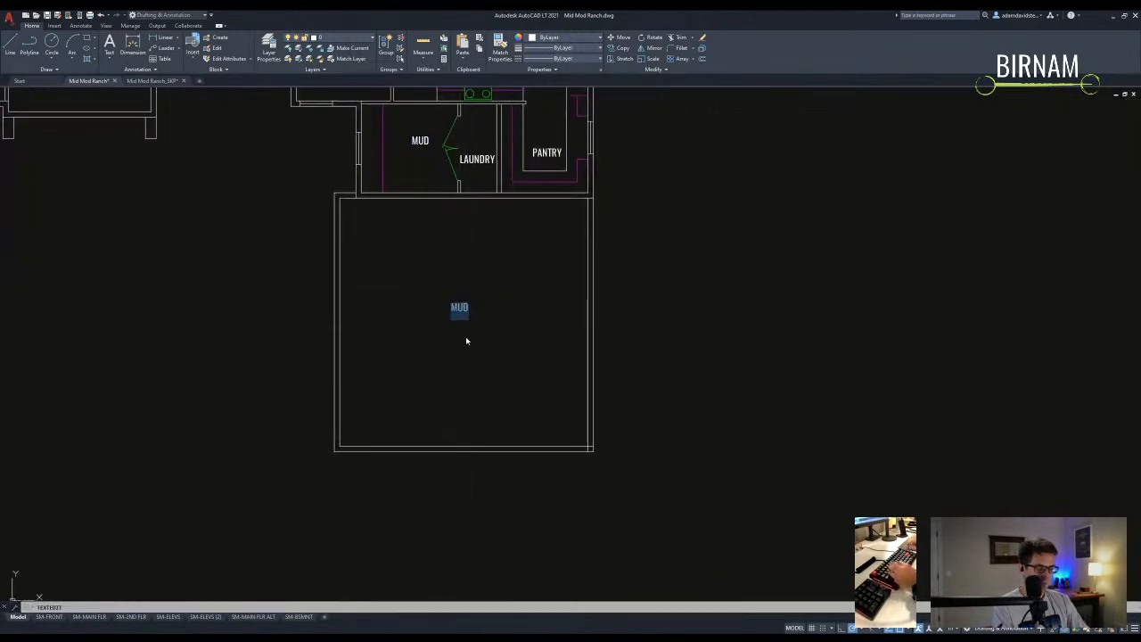
{"action": "key", "text": "Return"}
{"action": "key", "text": "Escape"}
{"action": "key", "text": "Escape"}
- Fillet the garage's bottom-right corner and save the drawing
{"action": "type", "text": "f"}
{"action": "key", "text": "Return"}
{"action": "left_click", "coordinate": [587, 436]}
{"action": "left_click", "coordinate": [573, 446]}
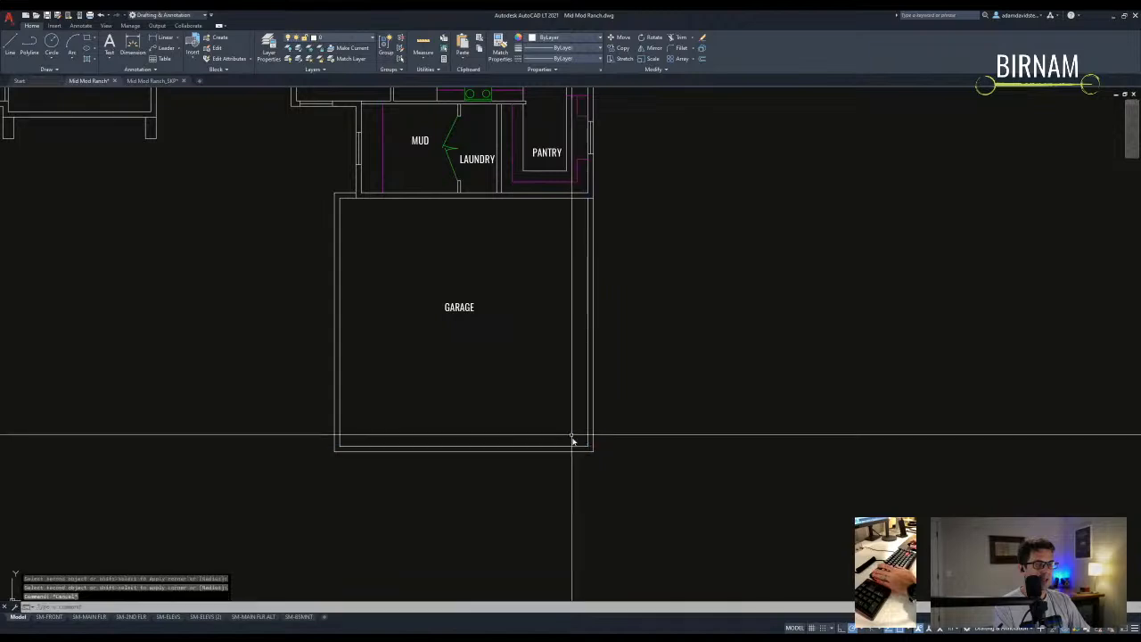
{"action": "scroll", "coordinate": [552, 438], "scroll_direction": "down", "scroll_amount": 4}
{"action": "key", "text": "Escape"}
{"action": "key", "text": "Escape"}
{"action": "key", "text": "Escape"}
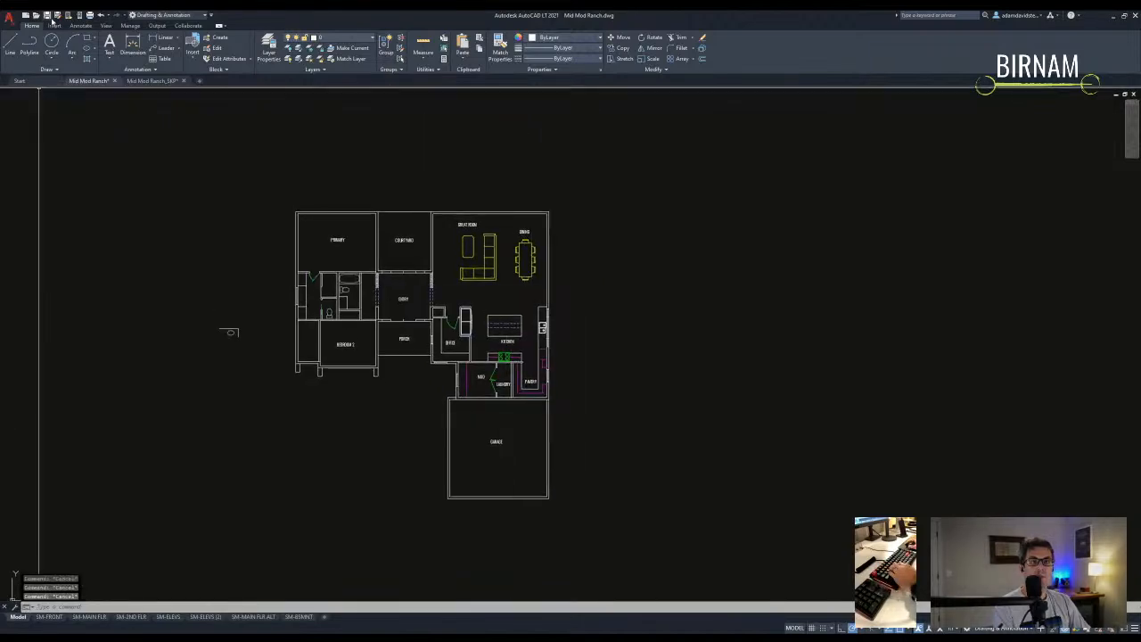
{"action": "left_click", "coordinate": [48, 16]}
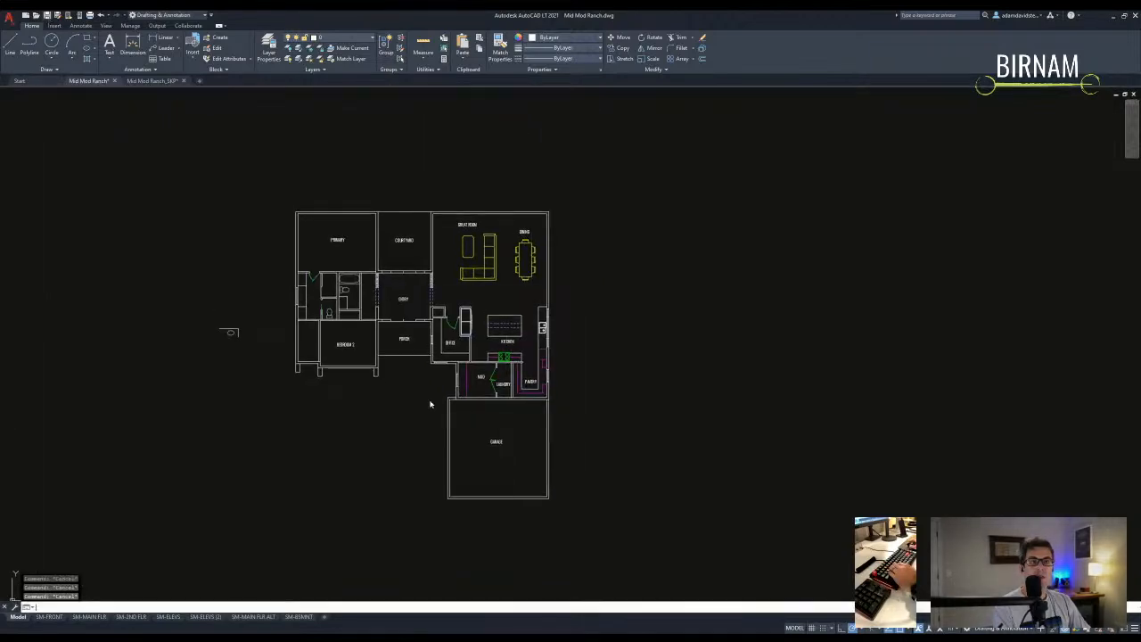
- Select the garage outline and the porch wall polyline
{"action": "scroll", "coordinate": [455, 507], "scroll_direction": "up", "scroll_amount": 3}
{"action": "left_click", "coordinate": [450, 505]}
{"action": "left_click", "coordinate": [400, 315]}
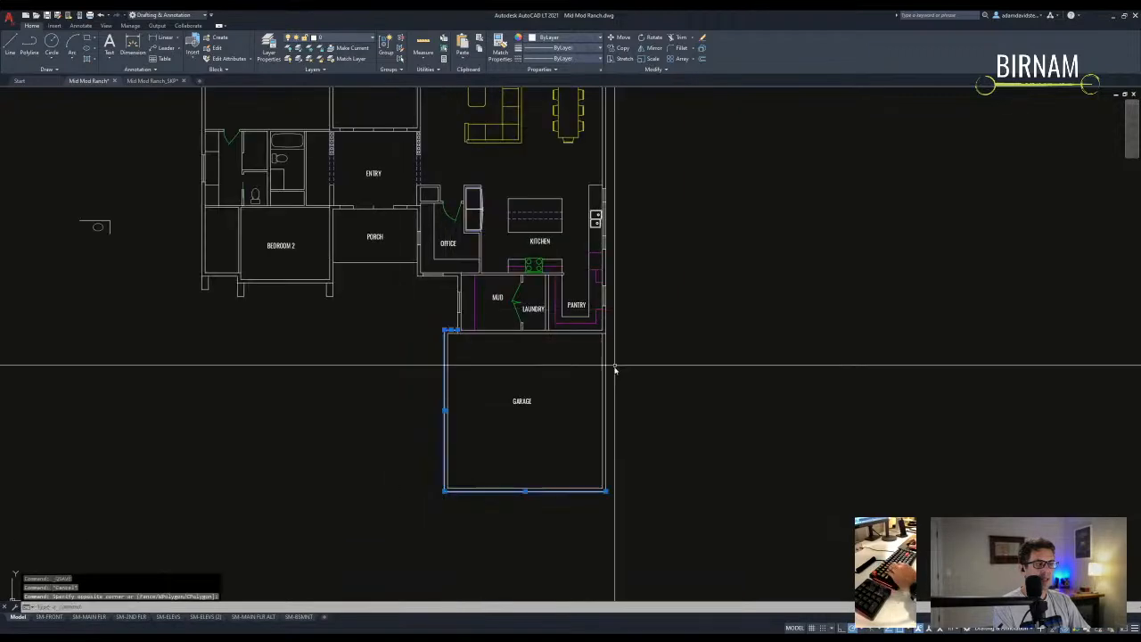
{"action": "scroll", "coordinate": [473, 298], "scroll_direction": "up", "scroll_amount": 4}
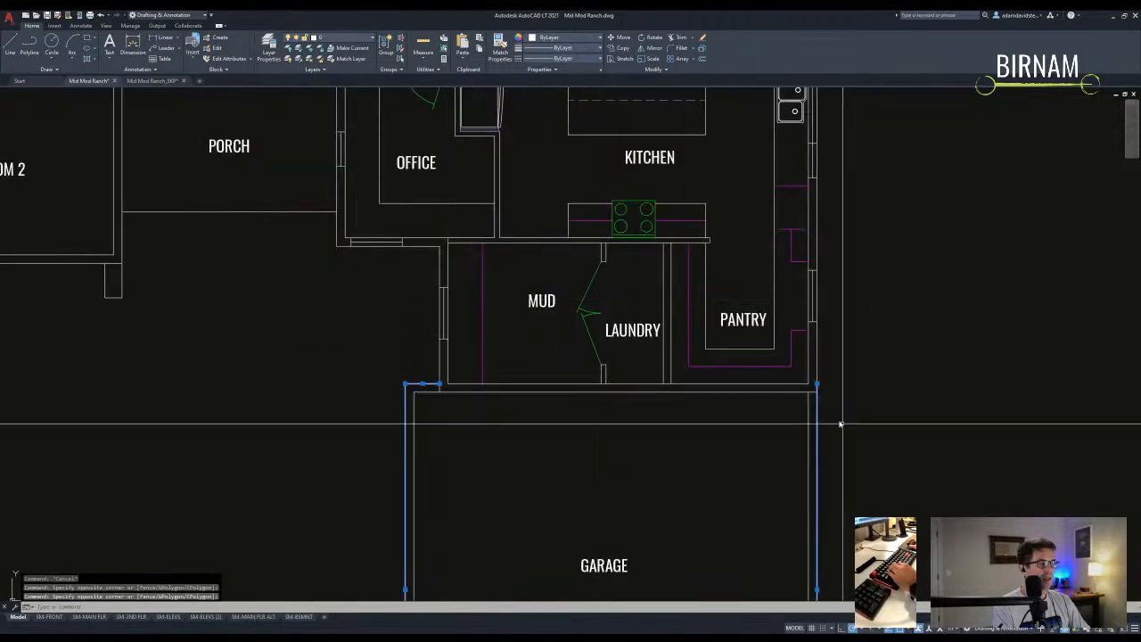
{"action": "middle_click_drag", "start_coordinate": [682, 374], "coordinate": [711, 427]}
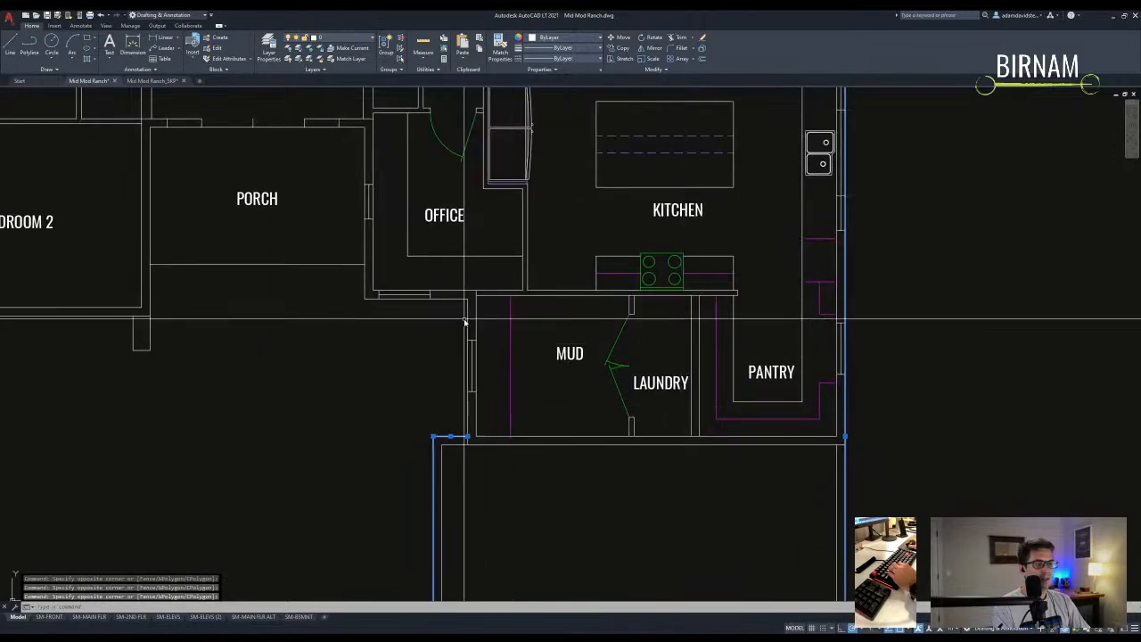
{"action": "middle_click_drag", "start_coordinate": [462, 308], "coordinate": [499, 449]}
{"action": "scroll", "coordinate": [413, 290], "scroll_direction": "up", "scroll_amount": 2}
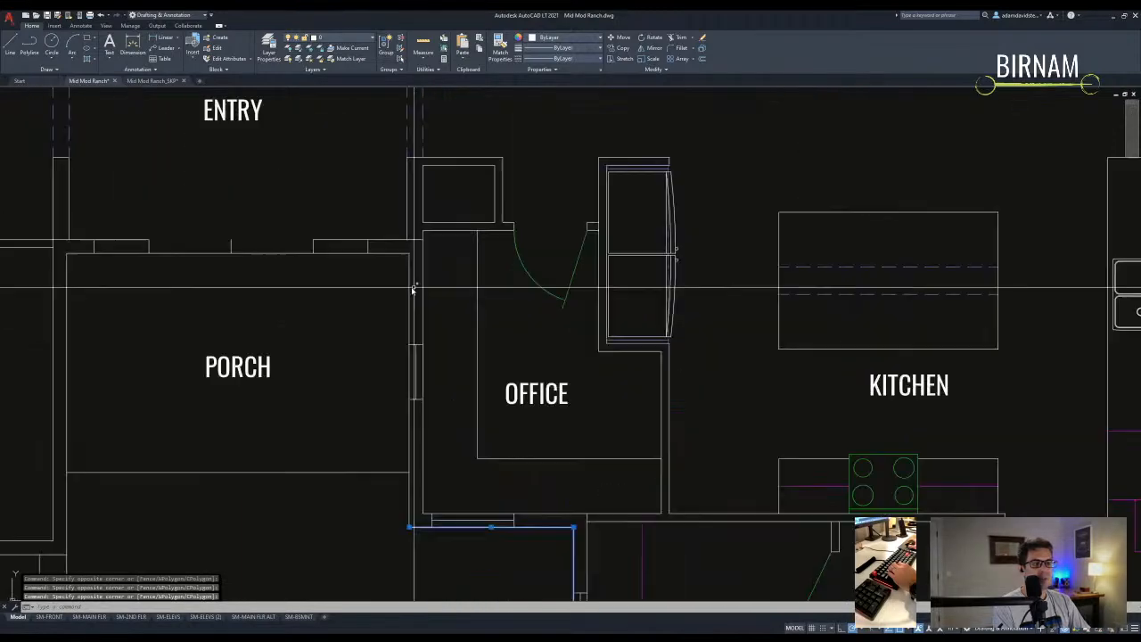
{"action": "left_click", "coordinate": [416, 275]}
{"action": "left_click", "coordinate": [398, 254]}
{"action": "scroll", "coordinate": [357, 433], "scroll_direction": "down", "scroll_amount": 3}
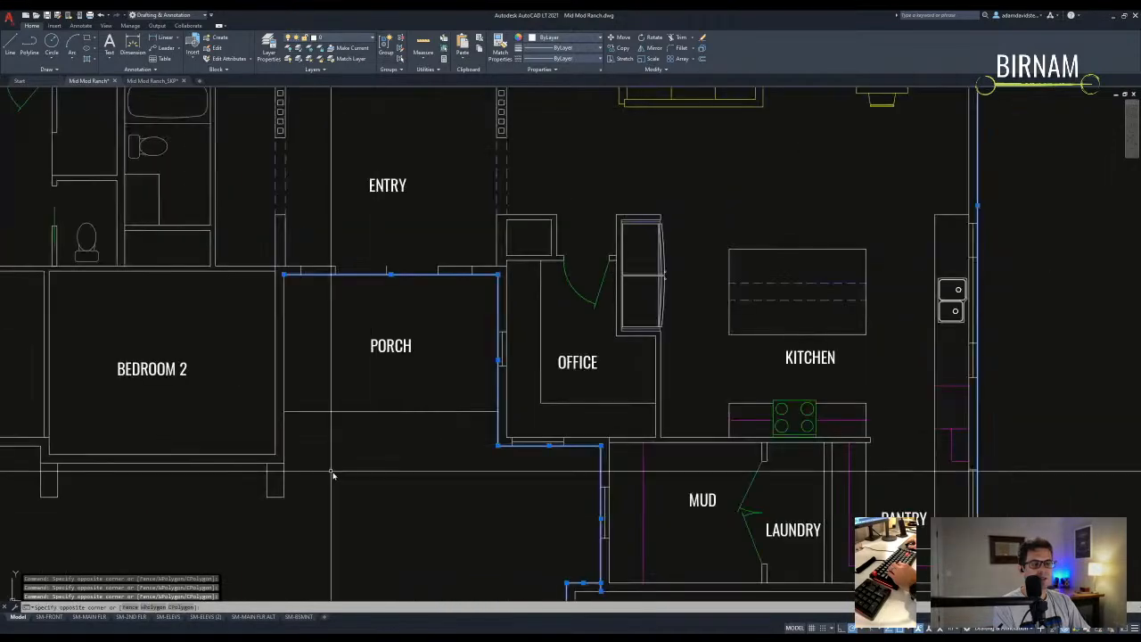
- Add the bedroom's bottom walls, the top outline wall and the courtyard polyline to the selection
{"action": "left_click", "coordinate": [284, 437]}
{"action": "middle_click_drag", "start_coordinate": [103, 464], "coordinate": [357, 462]}
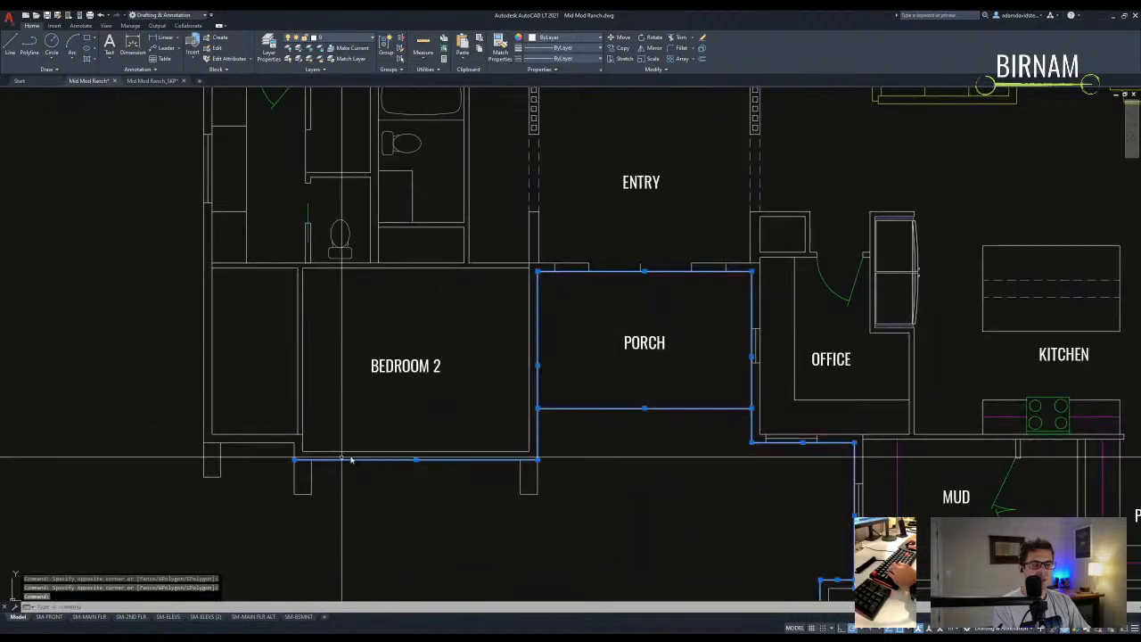
{"action": "scroll", "coordinate": [351, 459], "scroll_direction": "up", "scroll_amount": 5}
{"action": "left_click", "coordinate": [284, 442]}
{"action": "scroll", "coordinate": [285, 442], "scroll_direction": "down", "scroll_amount": 5}
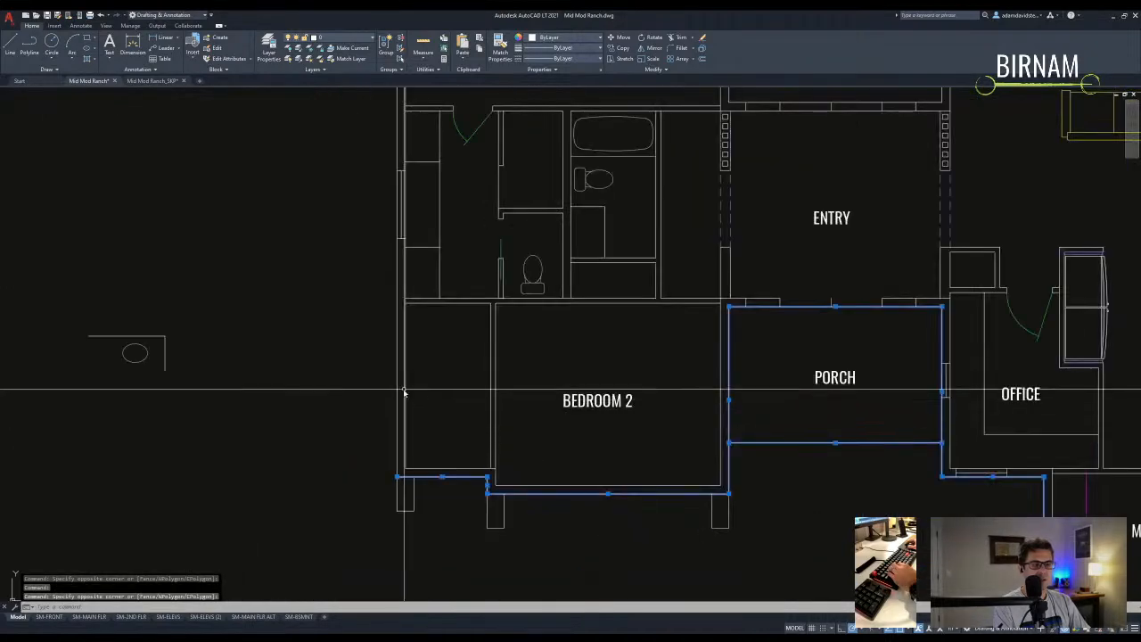
{"action": "scroll", "coordinate": [392, 410], "scroll_direction": "down", "scroll_amount": 2}
{"action": "left_click", "coordinate": [475, 283]}
{"action": "left_click", "coordinate": [539, 308]}
{"action": "scroll", "coordinate": [542, 446], "scroll_direction": "down", "scroll_amount": 3}
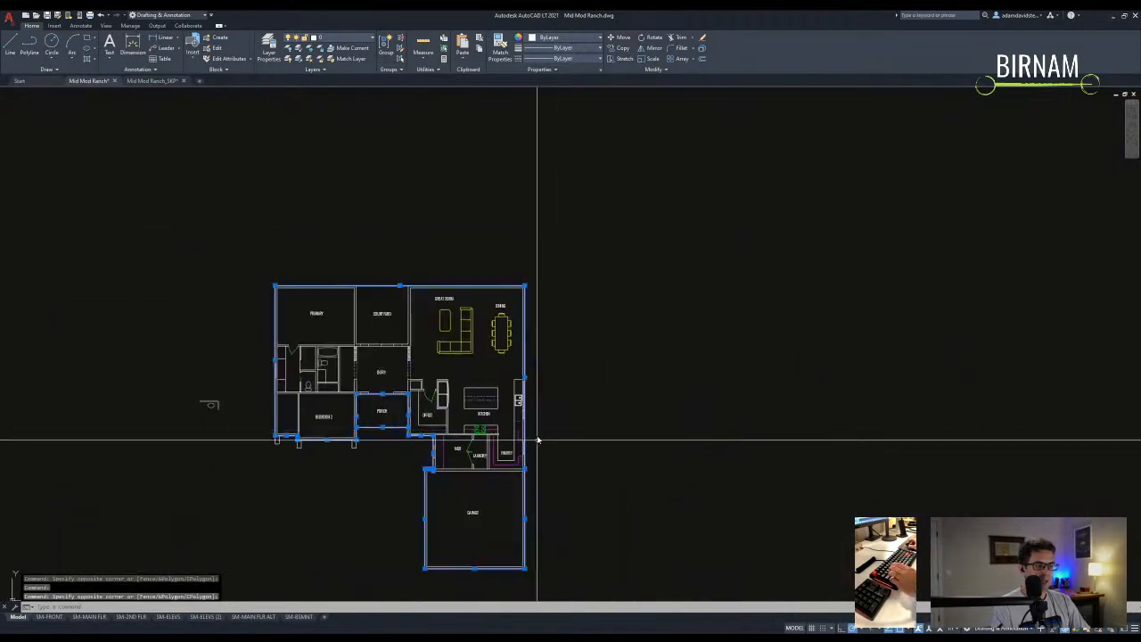
{"action": "scroll", "coordinate": [445, 349], "scroll_direction": "up", "scroll_amount": 3}
{"action": "scroll", "coordinate": [438, 344], "scroll_direction": "up", "scroll_amount": 3}
{"action": "left_click", "coordinate": [443, 342]}
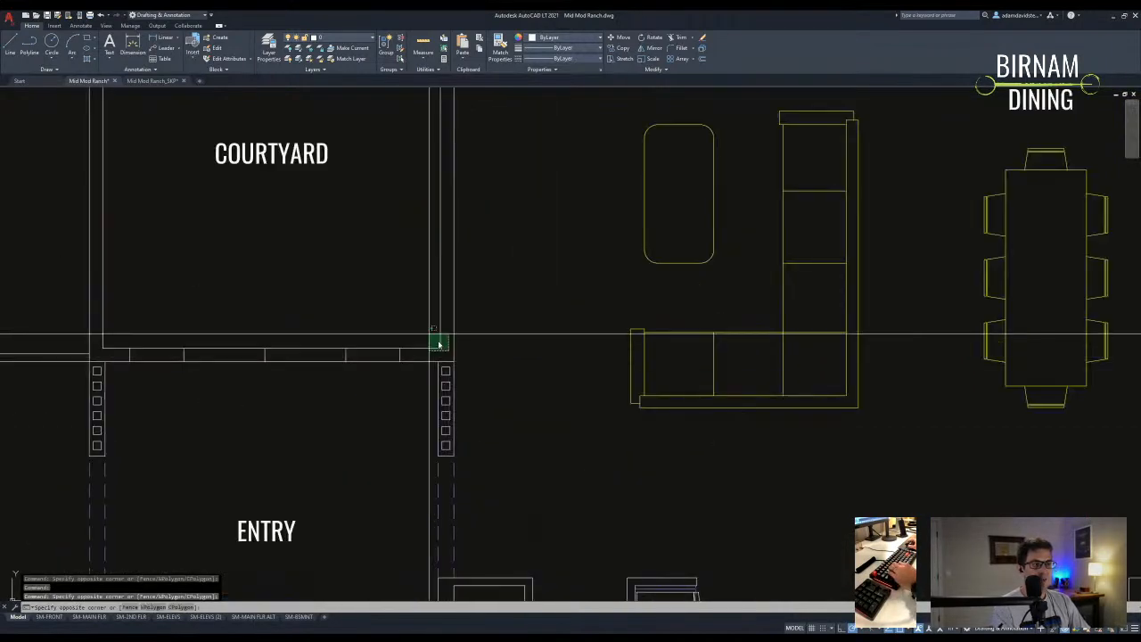
{"action": "scroll", "coordinate": [438, 344], "scroll_direction": "down", "scroll_amount": 3}
{"action": "left_click", "coordinate": [410, 357]}
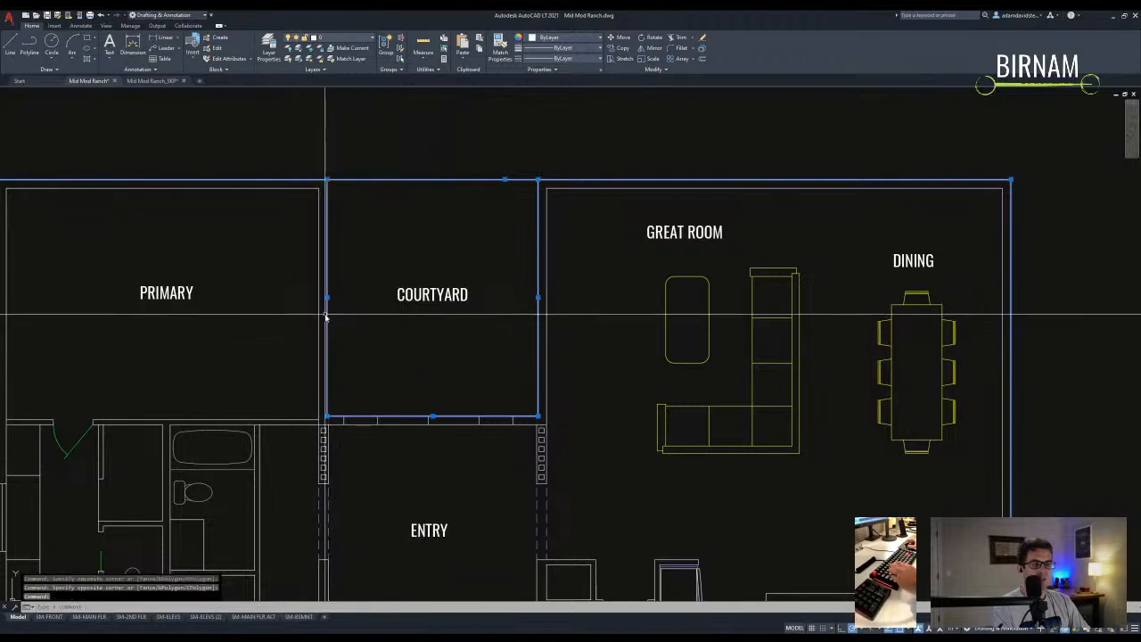
- Paste the house outline into the Mid Mod Ranch_SKP drawing and erase the old small shape
{"action": "left_click", "coordinate": [151, 80]}
{"action": "key", "text": "ctrl+v"}
{"action": "left_click", "coordinate": [489, 400]}
{"action": "left_click", "coordinate": [458, 345]}
{"action": "key", "text": "e"}
{"action": "key", "text": "Return"}
{"action": "left_click", "coordinate": [479, 460]}
{"action": "key", "text": "Escape"}
{"action": "scroll", "coordinate": [597, 326], "scroll_direction": "up", "scroll_amount": 4}
- Replace the outline's right edge with a new vertical line and save the drawing
{"action": "left_click", "coordinate": [484, 400]}
{"action": "left_click", "coordinate": [525, 257]}
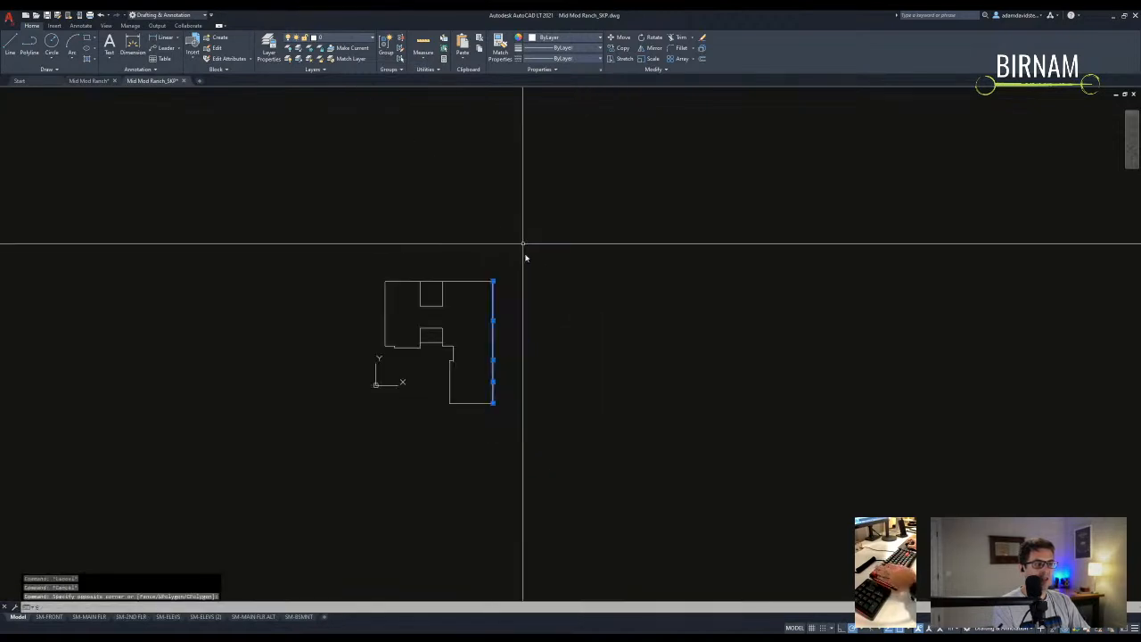
{"action": "key", "text": "Delete"}
{"action": "key", "text": "l"}
{"action": "key", "text": "Return"}
{"action": "left_click", "coordinate": [492, 282]}
{"action": "left_click", "coordinate": [492, 403]}
{"action": "key", "text": "Escape"}
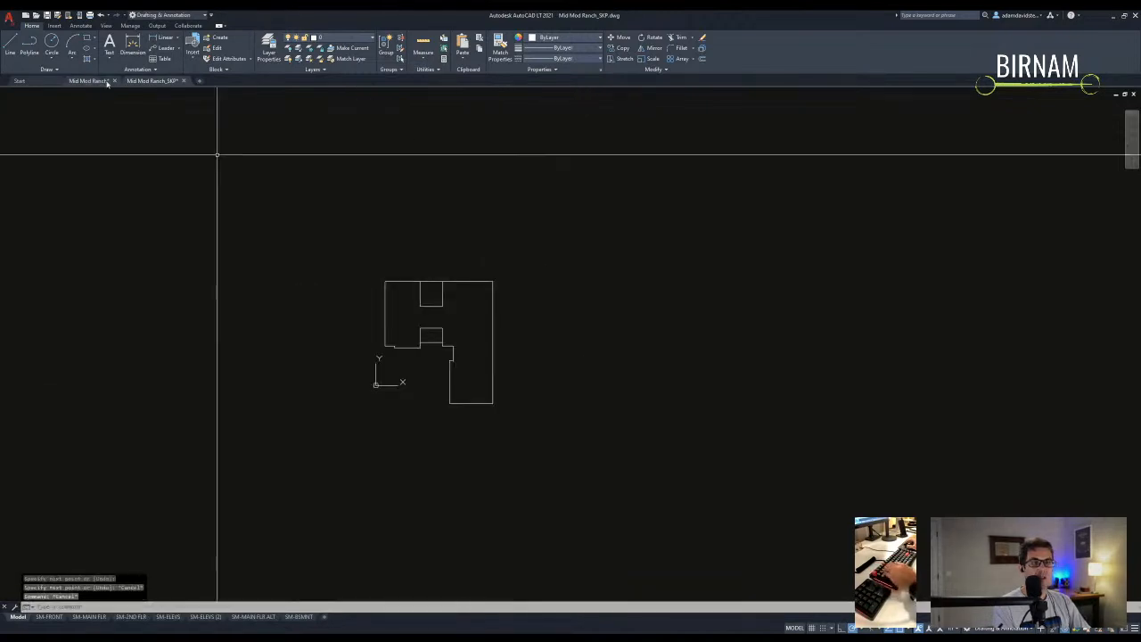
{"action": "key", "text": "ctrl+s"}
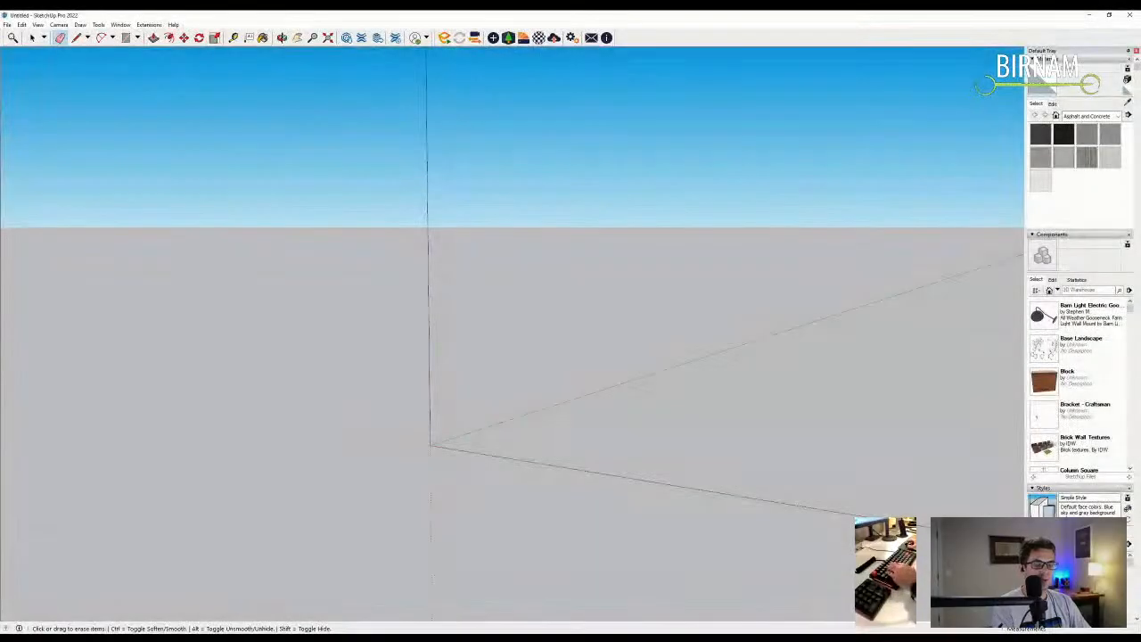
- Import the Mid Mod Ranch_SKP DWG drawing from the Mid Mod Ranch project folder
{"action": "middle_click_drag", "start_coordinate": [344, 392], "coordinate": [356, 494], "text": "shift"}
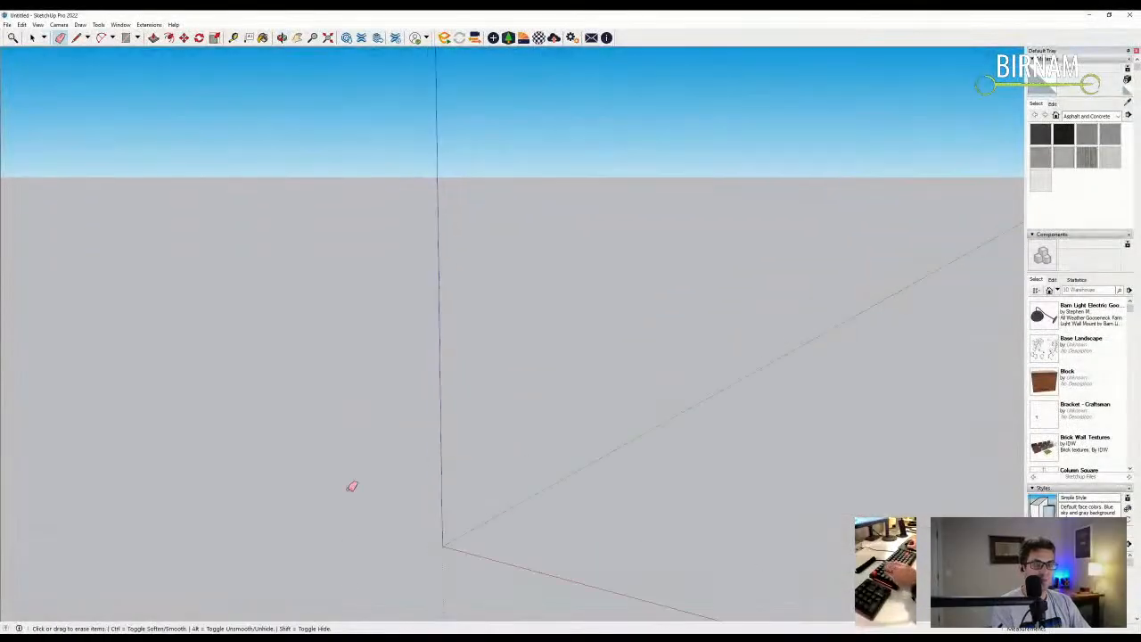
{"action": "left_click", "coordinate": [6, 24]}
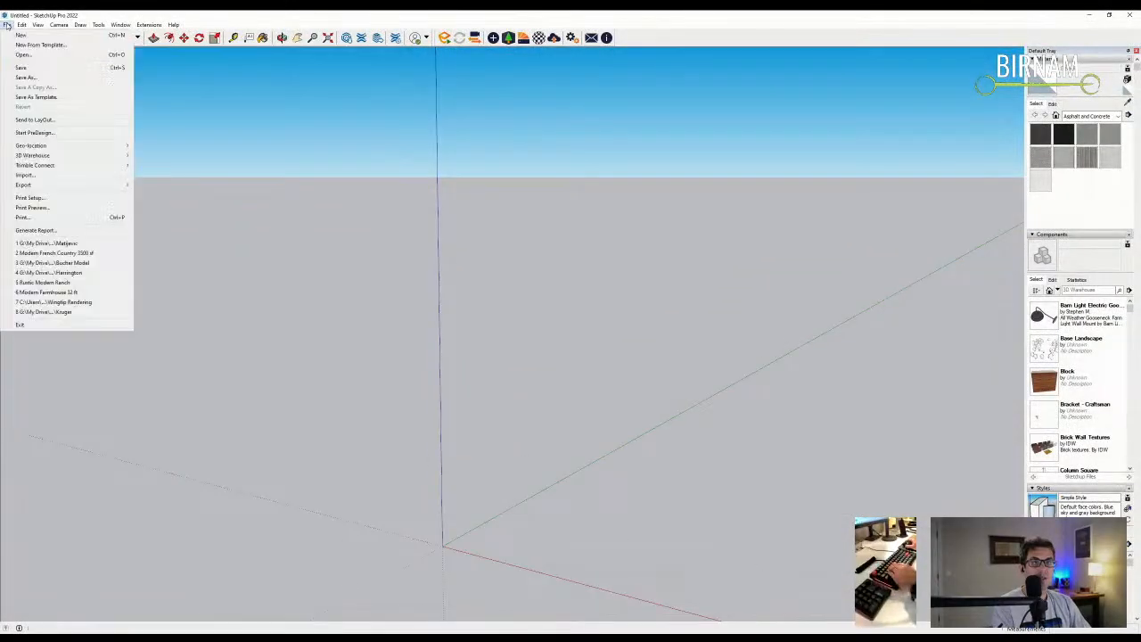
{"action": "left_click", "coordinate": [41, 180]}
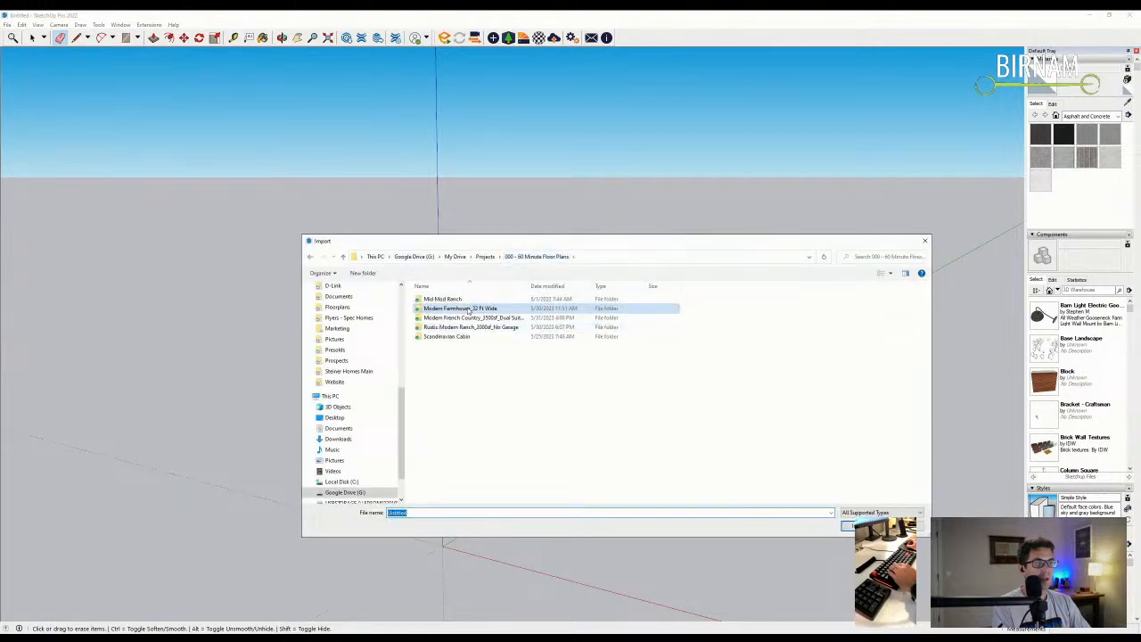
{"action": "double_click", "coordinate": [443, 298]}
{"action": "double_click", "coordinate": [448, 308]}
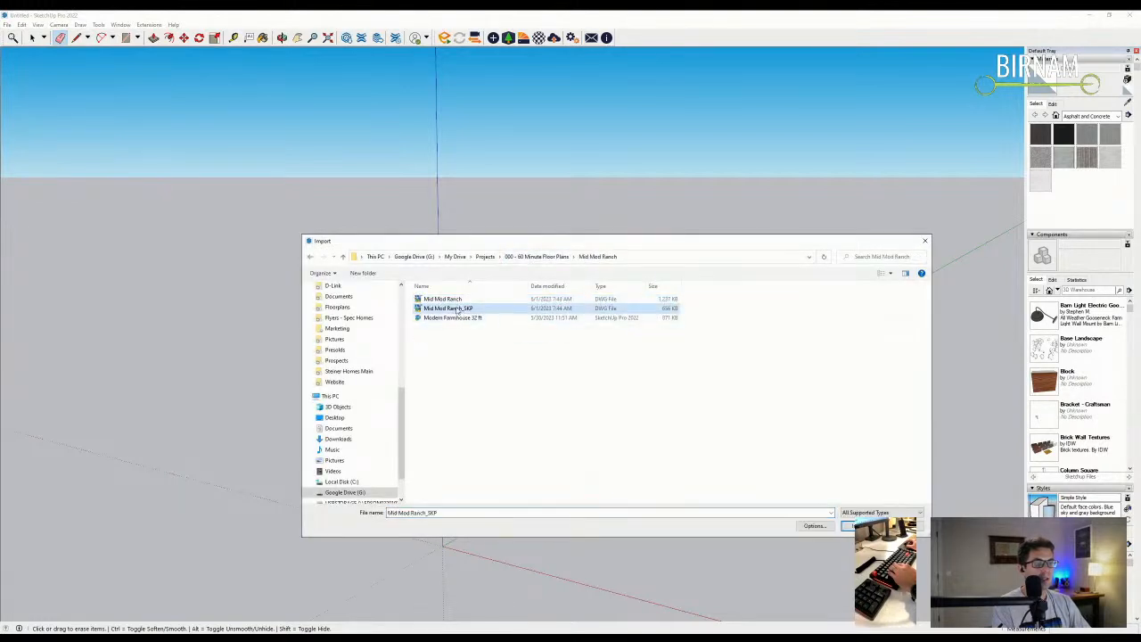
{"action": "left_click", "coordinate": [617, 393]}
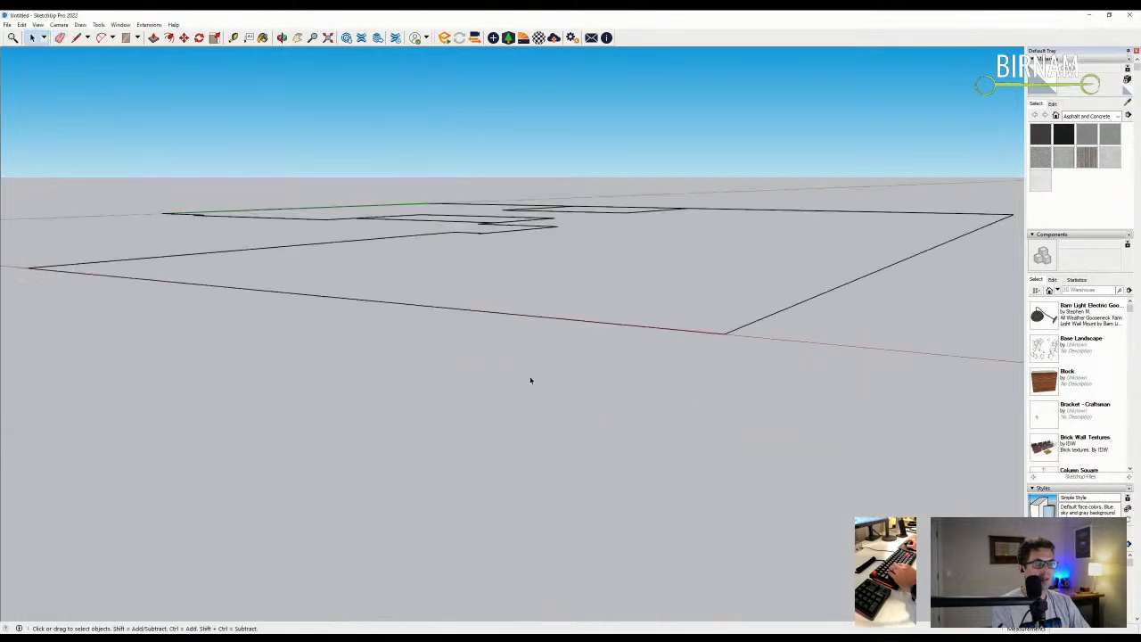
- Draw a line across the notch to close the floor face and erase the leftover edge
{"action": "scroll", "coordinate": [580, 550], "scroll_direction": "down", "scroll_amount": 3}
{"action": "middle_click_drag", "start_coordinate": [580, 549], "coordinate": [567, 398]}
{"action": "key", "text": "space"}
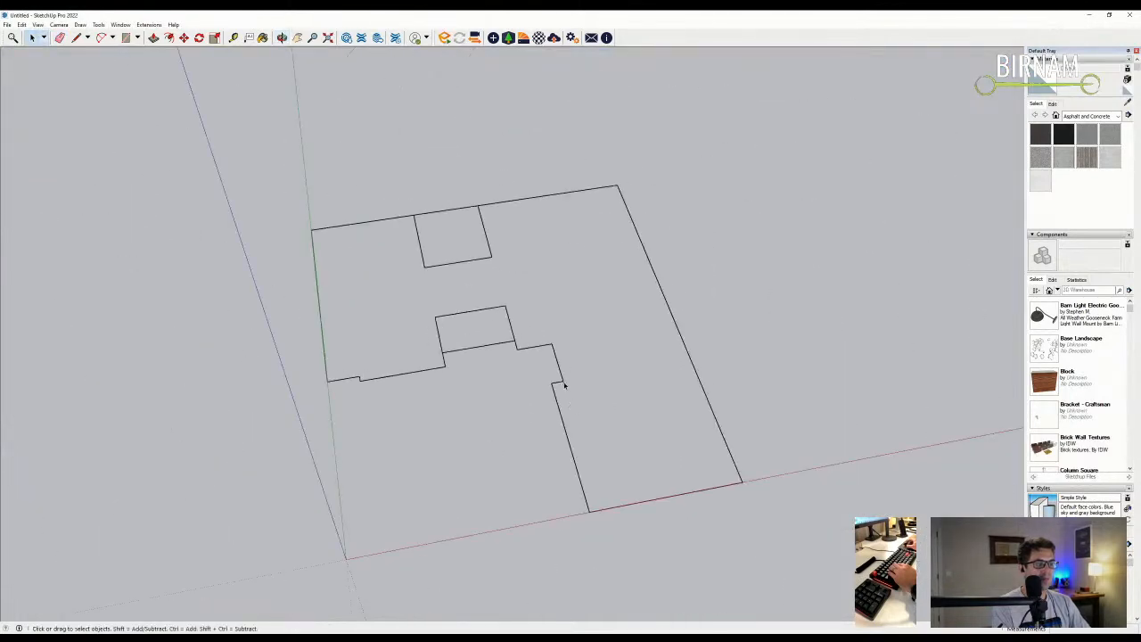
{"action": "key", "text": "e"}
{"action": "scroll", "coordinate": [557, 383], "scroll_direction": "up", "scroll_amount": 2}
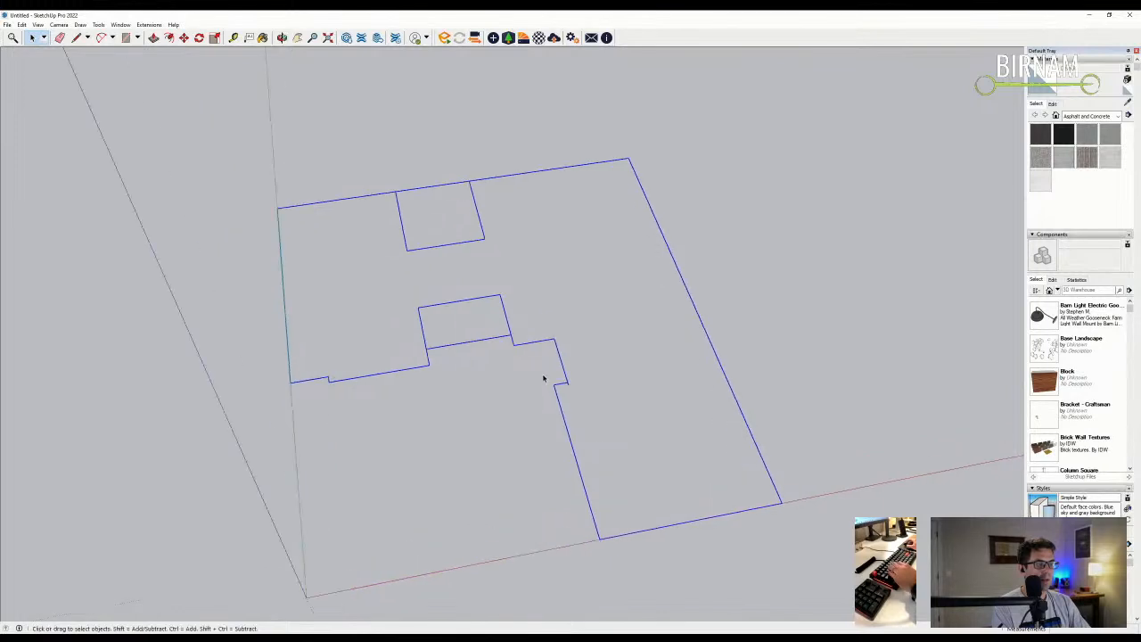
{"action": "scroll", "coordinate": [574, 382], "scroll_direction": "down", "scroll_amount": 3}
{"action": "key", "text": "l"}
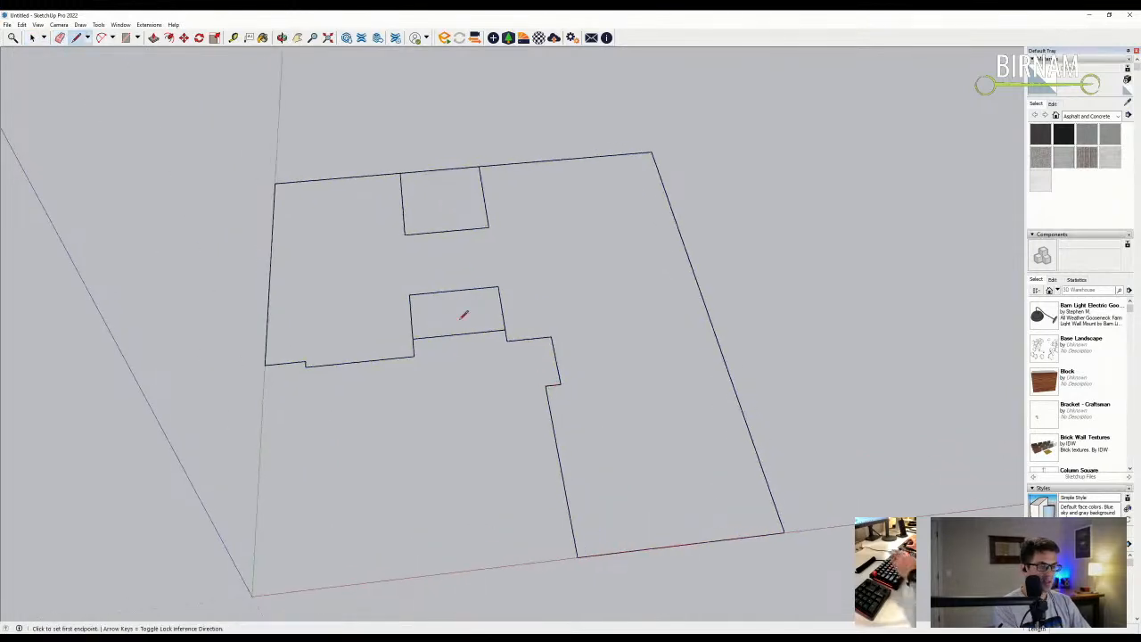
{"action": "scroll", "coordinate": [505, 316], "scroll_direction": "up", "scroll_amount": 3}
{"action": "left_click", "coordinate": [508, 339]}
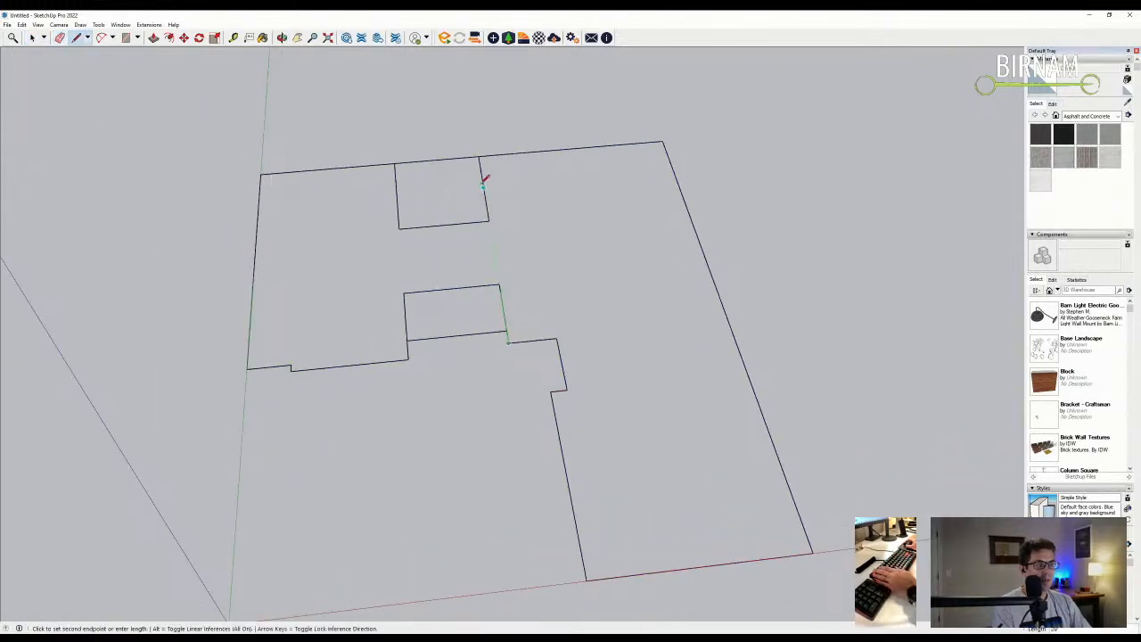
{"action": "left_click", "coordinate": [480, 155]}
{"action": "key", "text": "e"}
{"action": "left_click", "coordinate": [501, 255]}
{"action": "scroll", "coordinate": [499, 386], "scroll_direction": "down", "scroll_amount": 4}
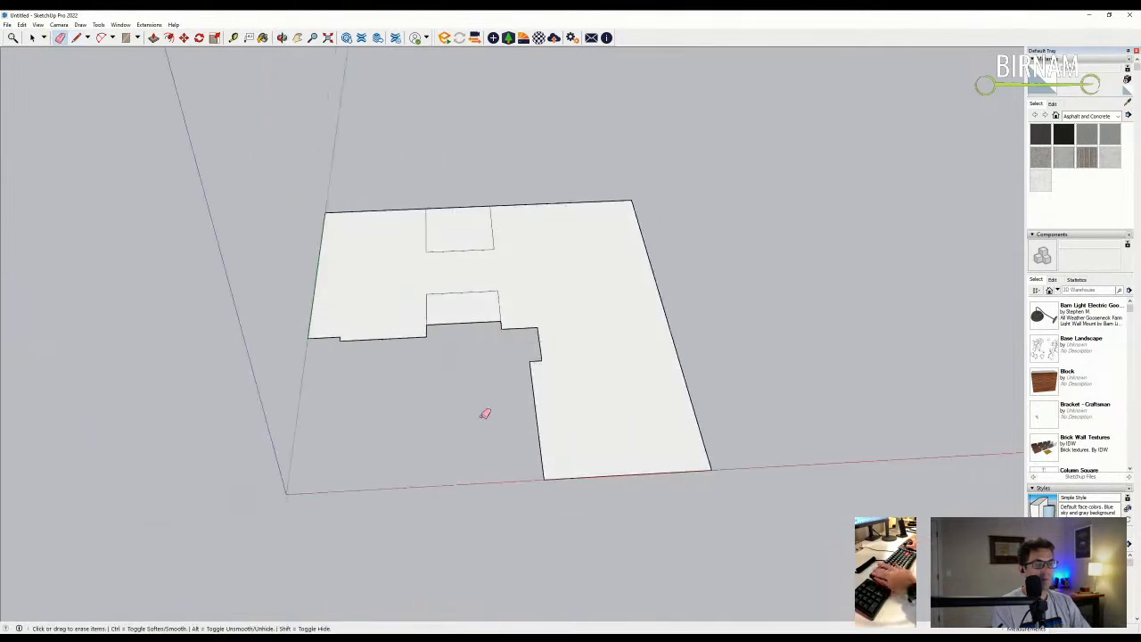
- Push/Pull the floor face up to wall height and orbit around the resulting mass
{"action": "middle_click_drag", "start_coordinate": [550, 515], "coordinate": [535, 453]}
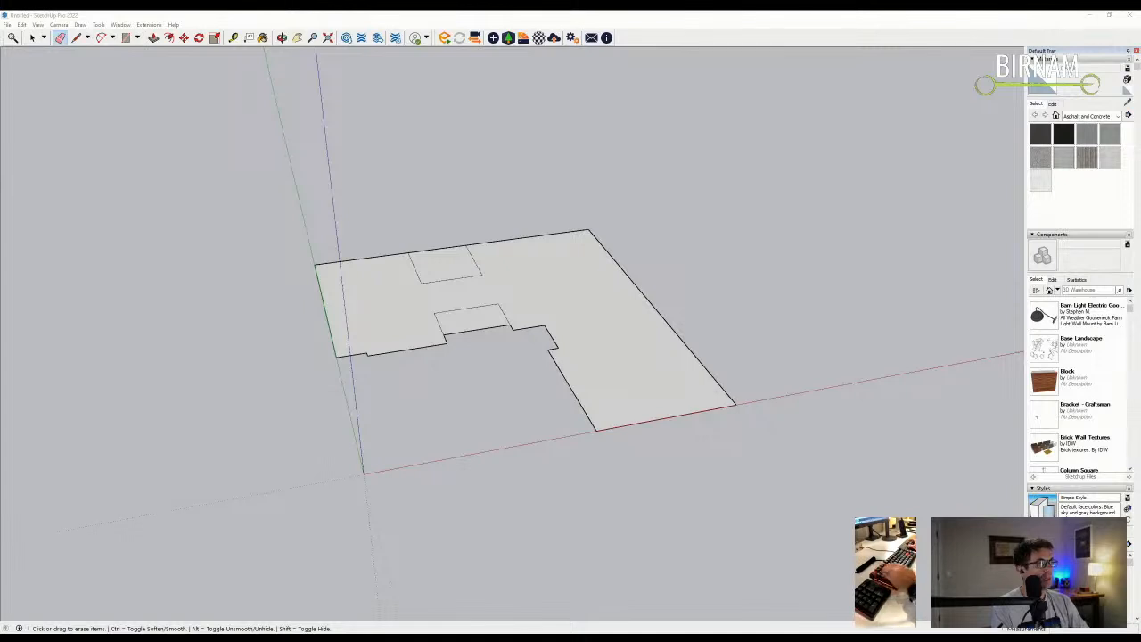
{"action": "mouse_move", "coordinate": [387, 390]}
{"action": "middle_mouse_down"}
{"action": "mouse_move", "coordinate": [473, 375]}
{"action": "mouse_move", "coordinate": [529, 331]}
{"action": "mouse_move", "coordinate": [420, 284]}
{"action": "mouse_move", "coordinate": [509, 331]}
{"action": "middle_mouse_up"}
{"action": "key", "text": "p"}
{"action": "scroll", "coordinate": [544, 315], "scroll_direction": "up", "scroll_amount": 1}
{"action": "left_click", "coordinate": [544, 316]}
{"action": "key", "text": "Return"}
{"action": "scroll", "coordinate": [508, 279], "scroll_direction": "up", "scroll_amount": 2}
{"action": "key", "text": "e"}
{"action": "key", "text": "p"}
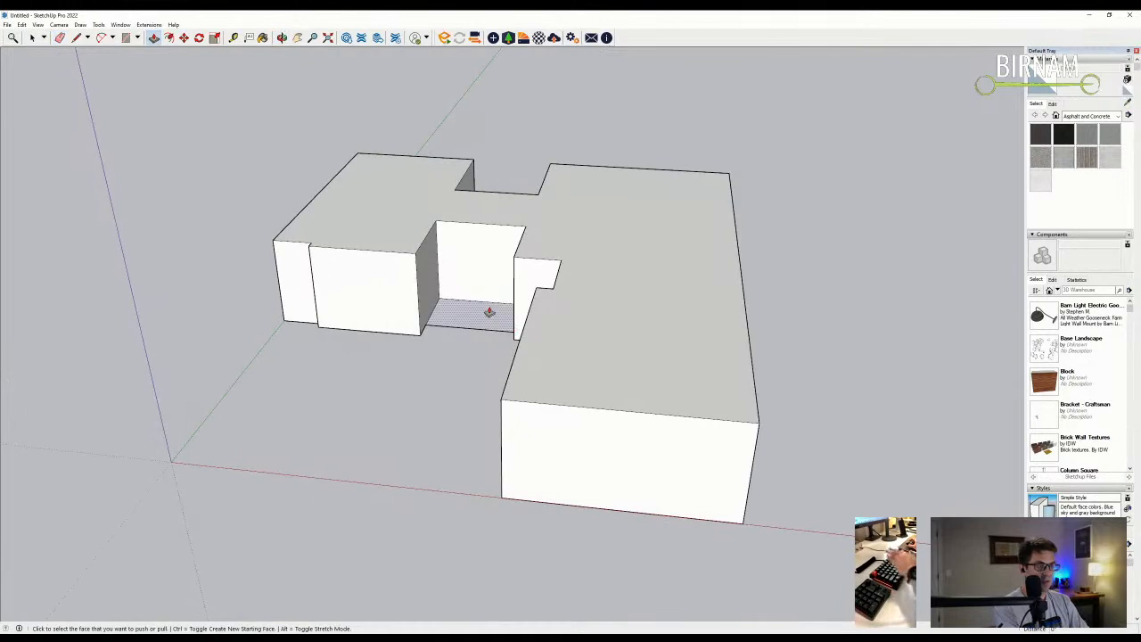
{"action": "scroll", "coordinate": [482, 309], "scroll_direction": "down", "scroll_amount": 3}
{"action": "middle_click_drag", "start_coordinate": [476, 319], "coordinate": [522, 402]}
{"action": "scroll", "coordinate": [523, 402], "scroll_direction": "up", "scroll_amount": 3}
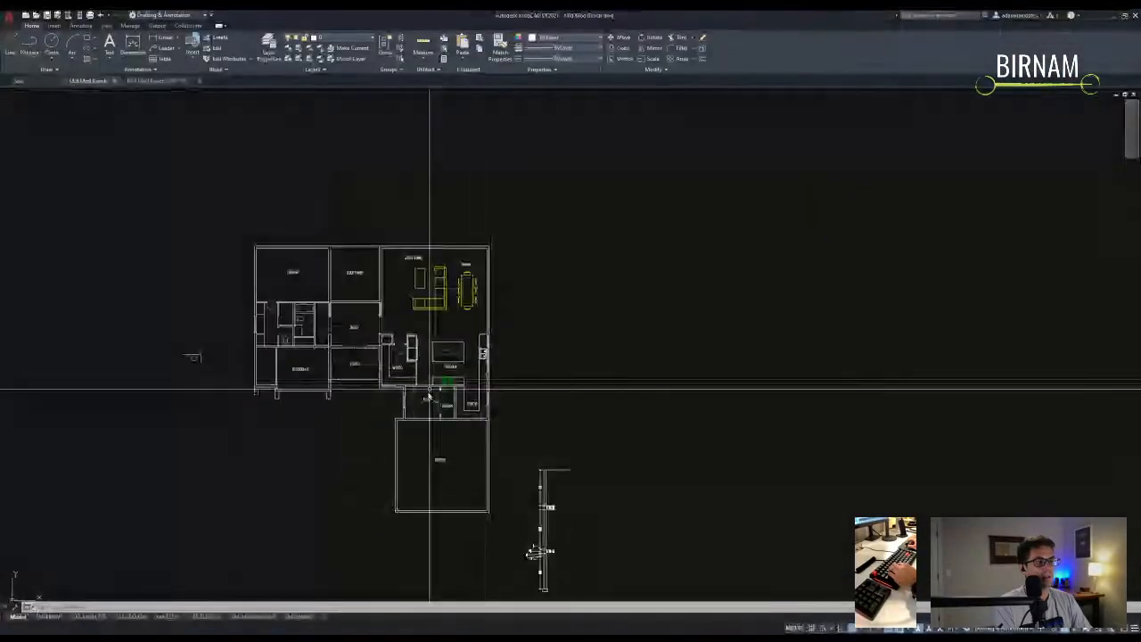
- Pan toward the great room corner, starting a trial rectangle and cancelling it
{"action": "middle_click_drag", "start_coordinate": [428, 387], "coordinate": [473, 430]}
{"action": "scroll", "coordinate": [475, 288], "scroll_direction": "up", "scroll_amount": 5}
{"action": "left_click", "coordinate": [520, 400]}
{"action": "key", "text": "Escape"}
{"action": "key", "text": "Escape"}
{"action": "middle_click_drag", "start_coordinate": [436, 244], "coordinate": [436, 324]}
{"action": "type", "text": "rec"}
{"action": "key", "text": "Return"}
{"action": "left_click", "coordinate": [400, 346]}
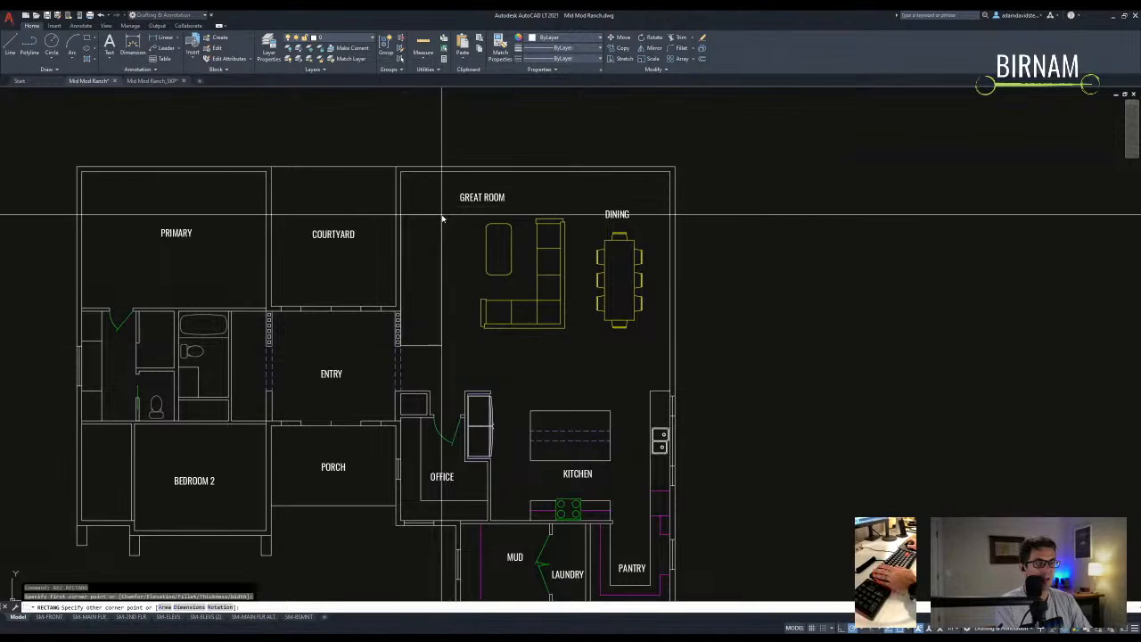
{"action": "middle_click_drag", "start_coordinate": [439, 219], "coordinate": [345, 235]}
{"action": "middle_click_drag", "start_coordinate": [387, 318], "coordinate": [406, 298]}
{"action": "key", "text": "Escape"}
- Select the great room couch and begin a move, then cancel it
{"action": "left_click", "coordinate": [476, 351]}
{"action": "left_click", "coordinate": [455, 312]}
{"action": "type", "text": "m"}
{"action": "key", "text": "Return"}
{"action": "left_click", "coordinate": [461, 322]}
{"action": "key", "text": "Escape"}
{"action": "key", "text": "Escape"}
- Erase the tall rectangle in the great room
{"action": "scroll", "coordinate": [437, 355], "scroll_direction": "down", "scroll_amount": 2}
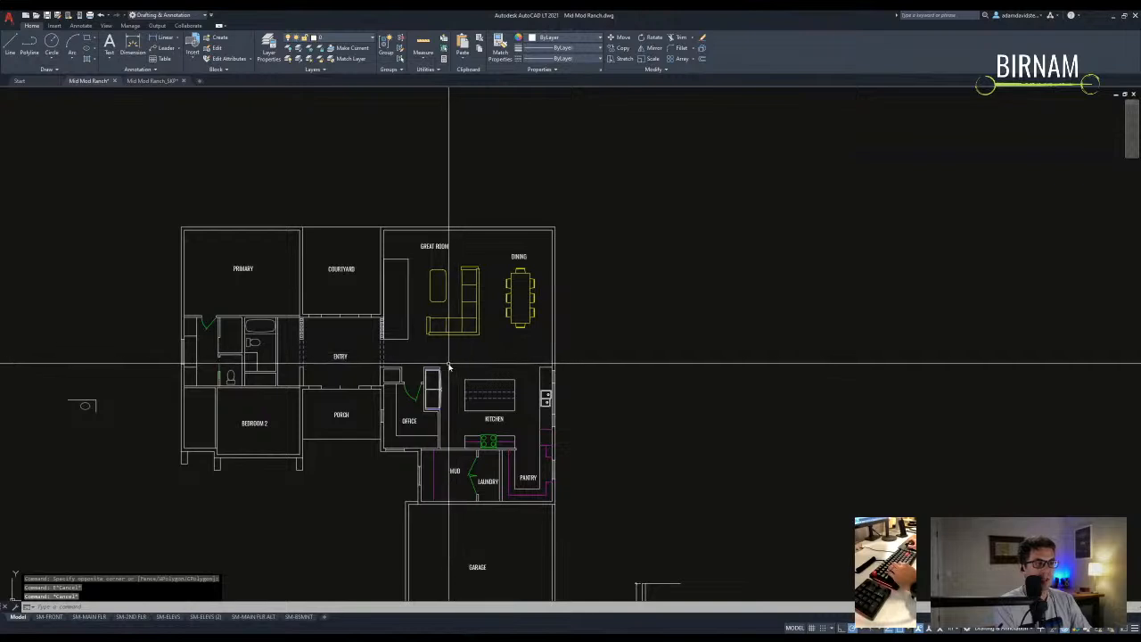
{"action": "scroll", "coordinate": [414, 361], "scroll_direction": "up", "scroll_amount": 2}
{"action": "left_click", "coordinate": [401, 301]}
{"action": "type", "text": "e"}
{"action": "key", "text": "Return"}
- Pan past the dining table toward the garage, cancelling a stray selection window
{"action": "middle_click_drag", "start_coordinate": [428, 299], "coordinate": [435, 333]}
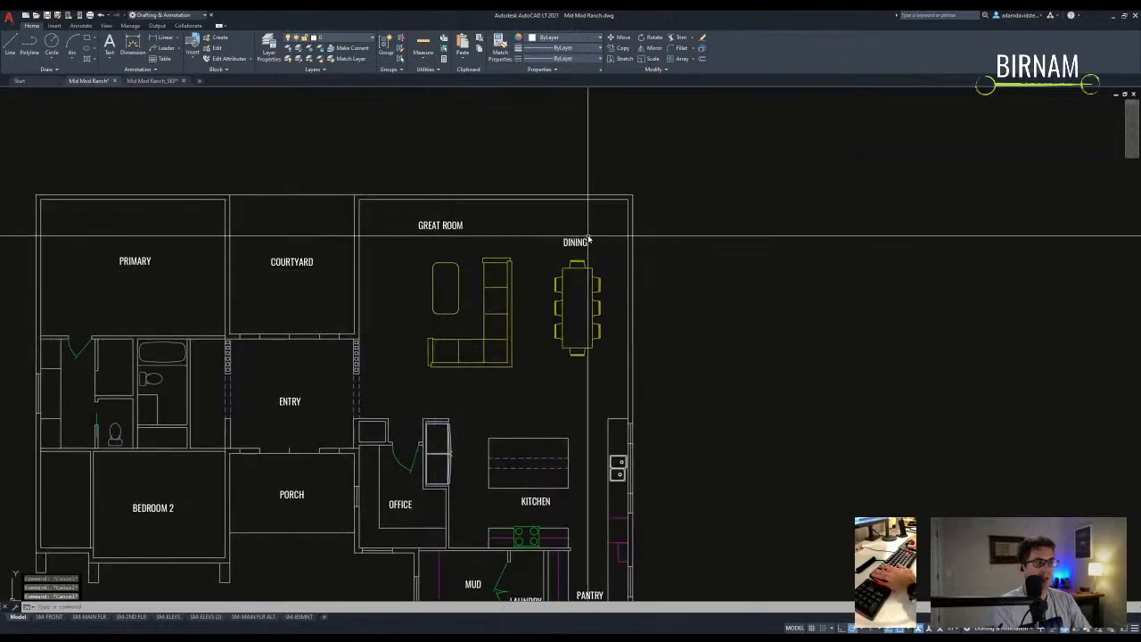
{"action": "middle_click_drag", "start_coordinate": [580, 334], "coordinate": [581, 326]}
{"action": "left_click", "coordinate": [577, 397]}
{"action": "scroll", "coordinate": [629, 218], "scroll_direction": "down", "scroll_amount": 2}
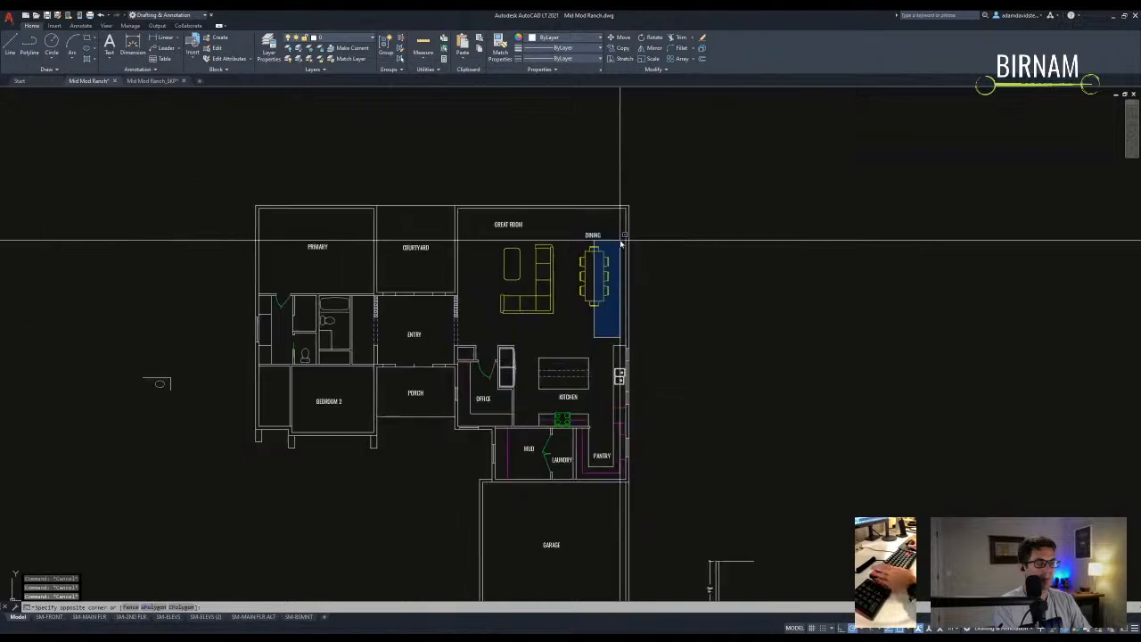
{"action": "key", "text": "Escape"}
{"action": "scroll", "coordinate": [483, 424], "scroll_direction": "up", "scroll_amount": 2}
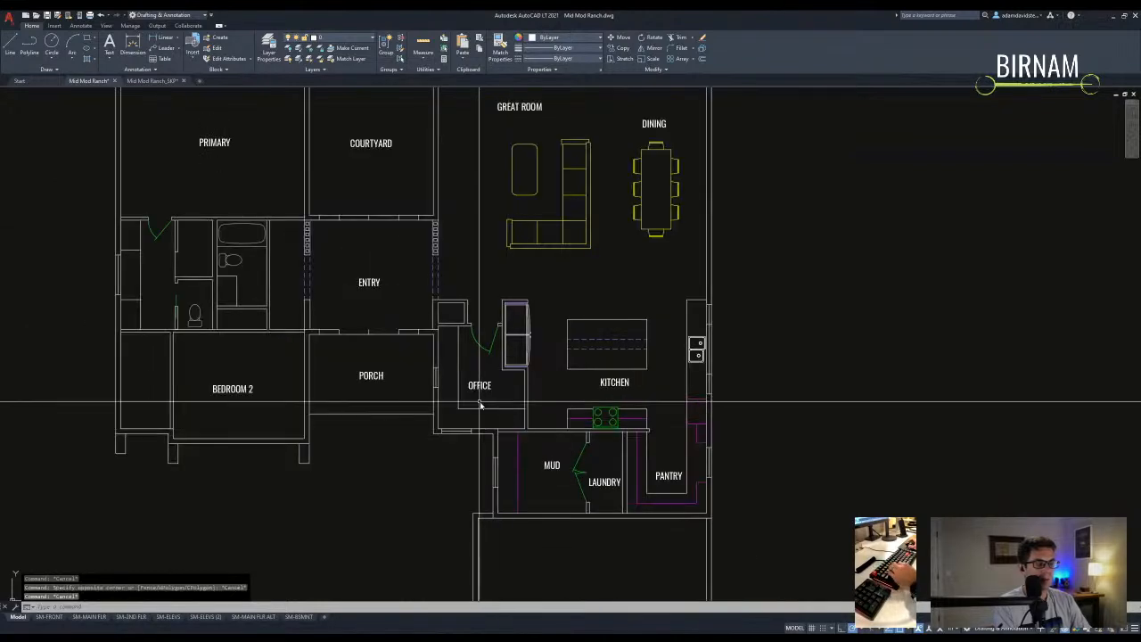
{"action": "middle_click_drag", "start_coordinate": [477, 353], "coordinate": [472, 392]}
{"action": "mouse_move", "coordinate": [471, 426]}
{"action": "middle_mouse_down"}
{"action": "mouse_move", "coordinate": [470, 390]}
{"action": "mouse_move", "coordinate": [460, 413]}
{"action": "mouse_move", "coordinate": [478, 412]}
{"action": "middle_mouse_up"}
{"action": "scroll", "coordinate": [478, 412], "scroll_direction": "down", "scroll_amount": 2}
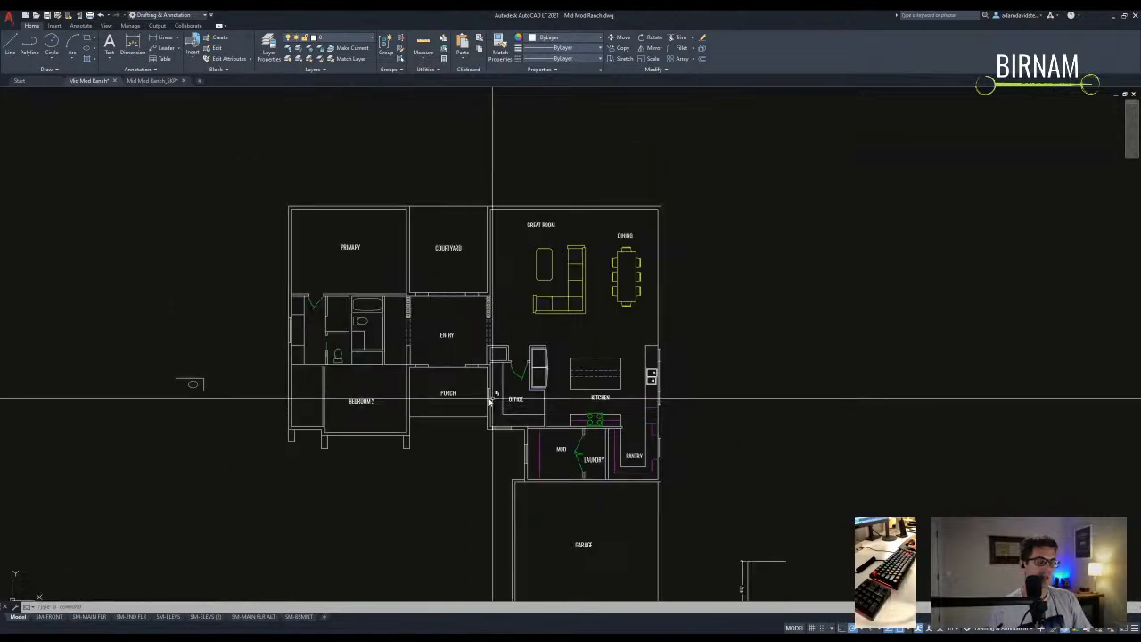
{"action": "scroll", "coordinate": [481, 414], "scroll_direction": "up", "scroll_amount": 2}
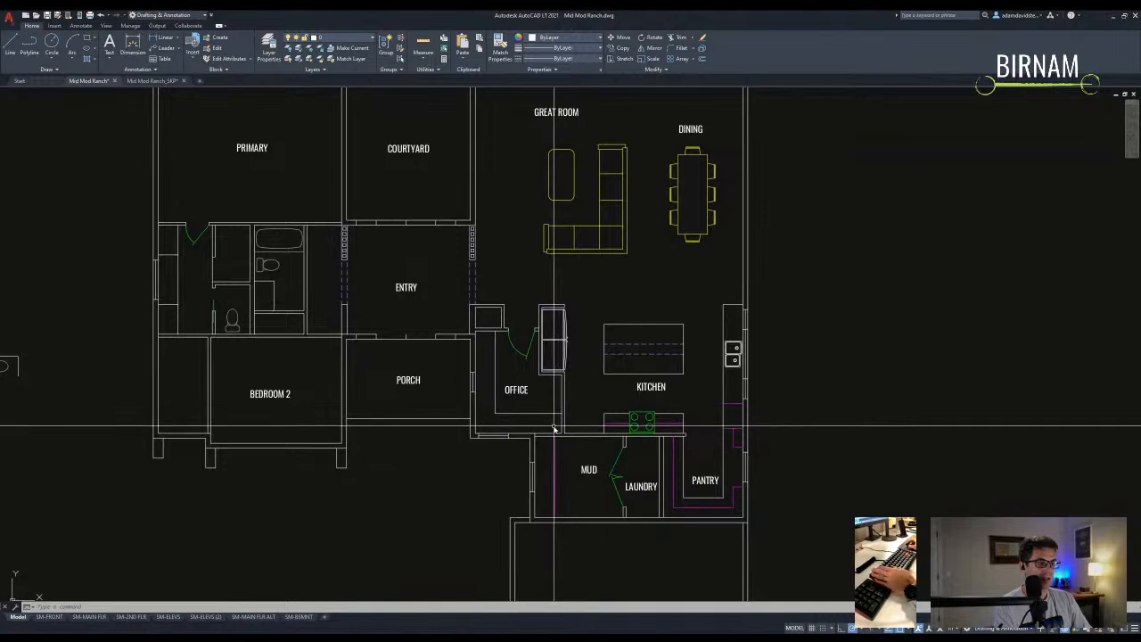
- Try selection windows around the office walls and cancel them
{"action": "left_click", "coordinate": [556, 425]}
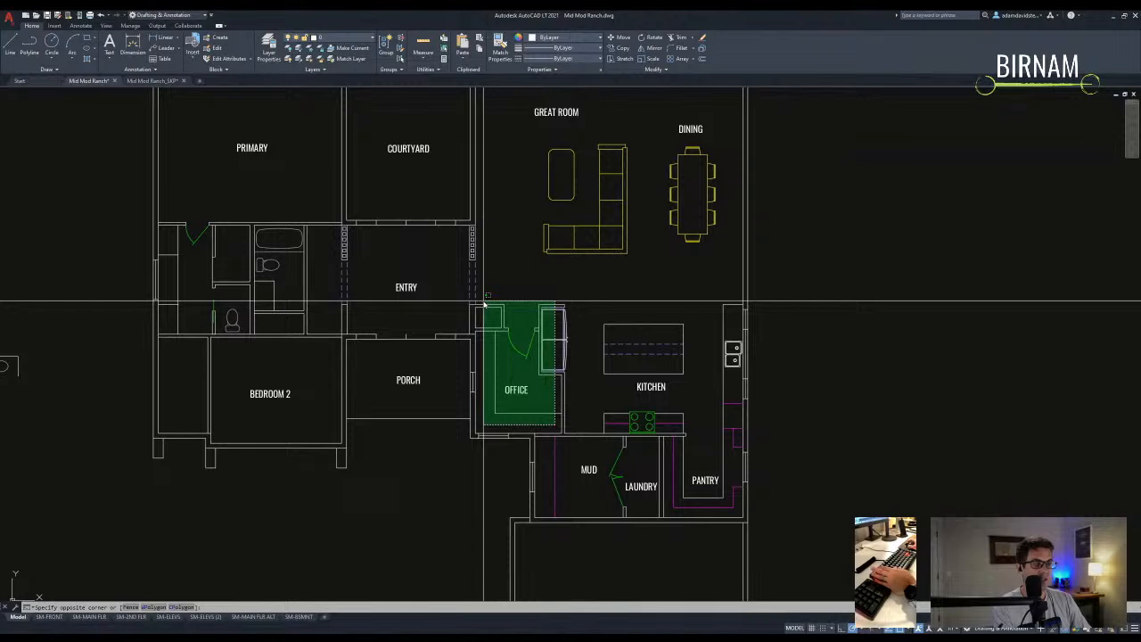
{"action": "middle_click_drag", "start_coordinate": [482, 303], "coordinate": [486, 318]}
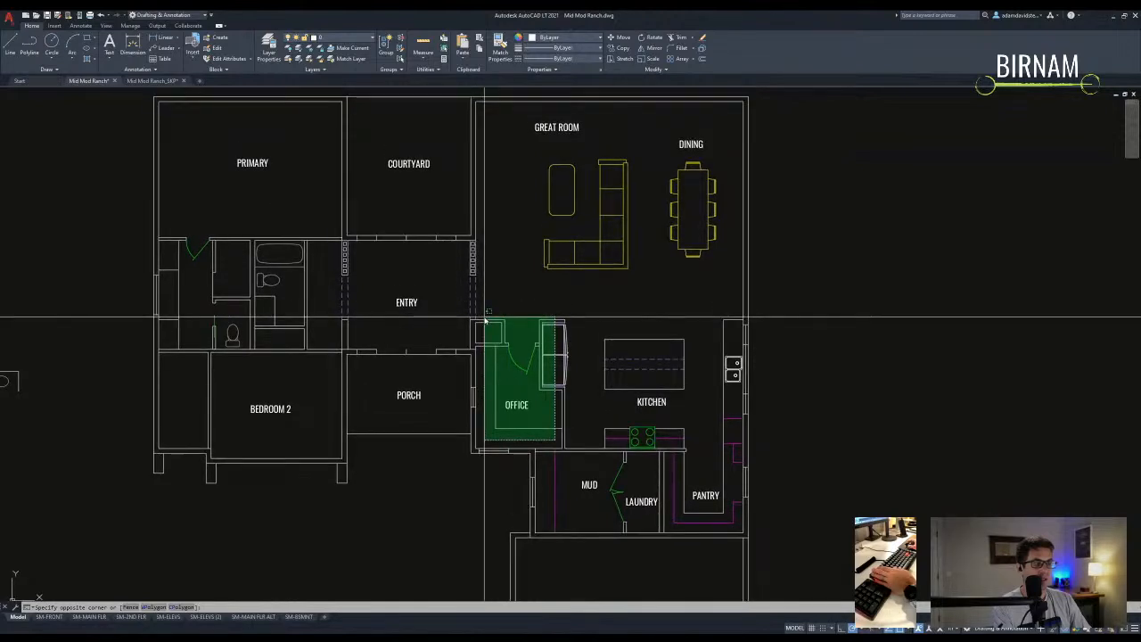
{"action": "key", "text": "Escape"}
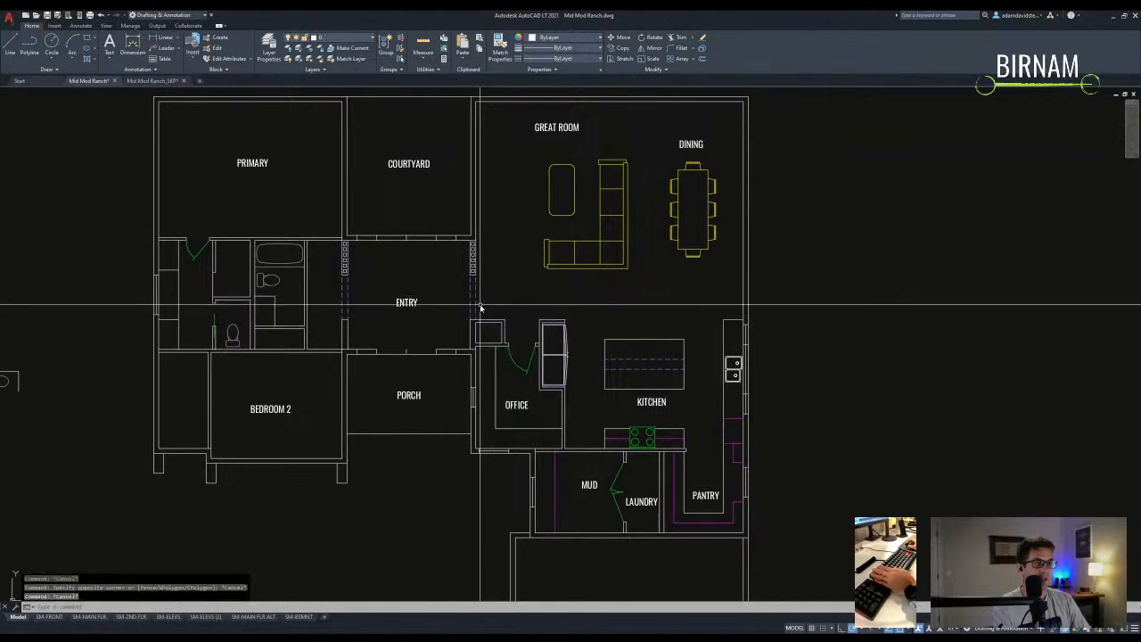
{"action": "key", "text": "Escape"}
{"action": "key", "text": "Escape"}
{"action": "middle_click_drag", "start_coordinate": [492, 301], "coordinate": [493, 312]}
{"action": "left_click", "coordinate": [481, 299]}
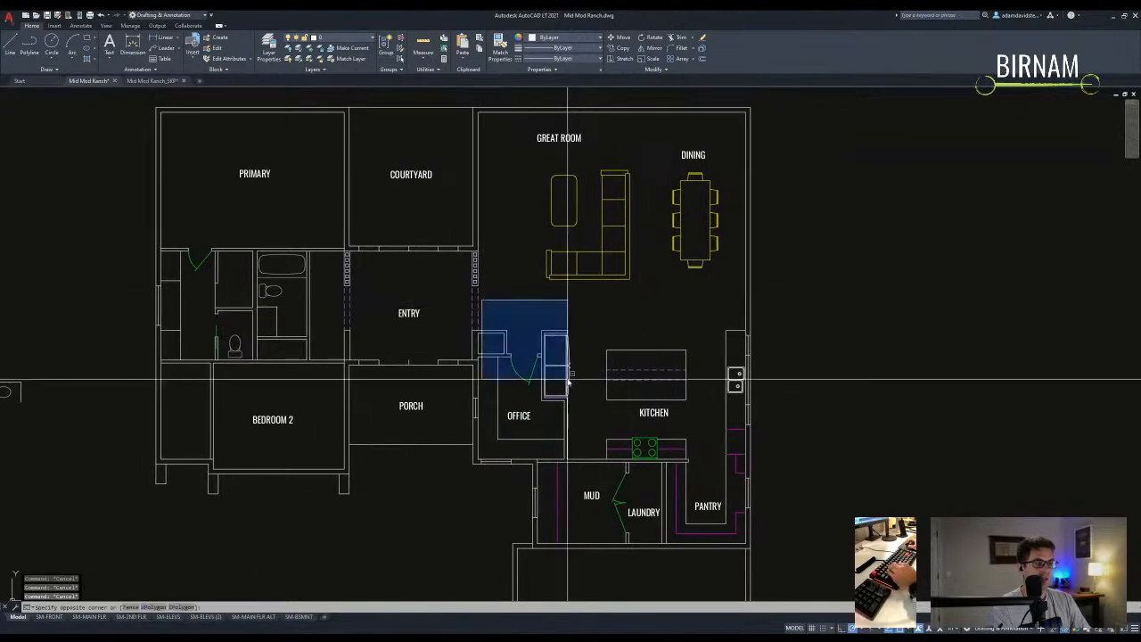
{"action": "key", "text": "Escape"}
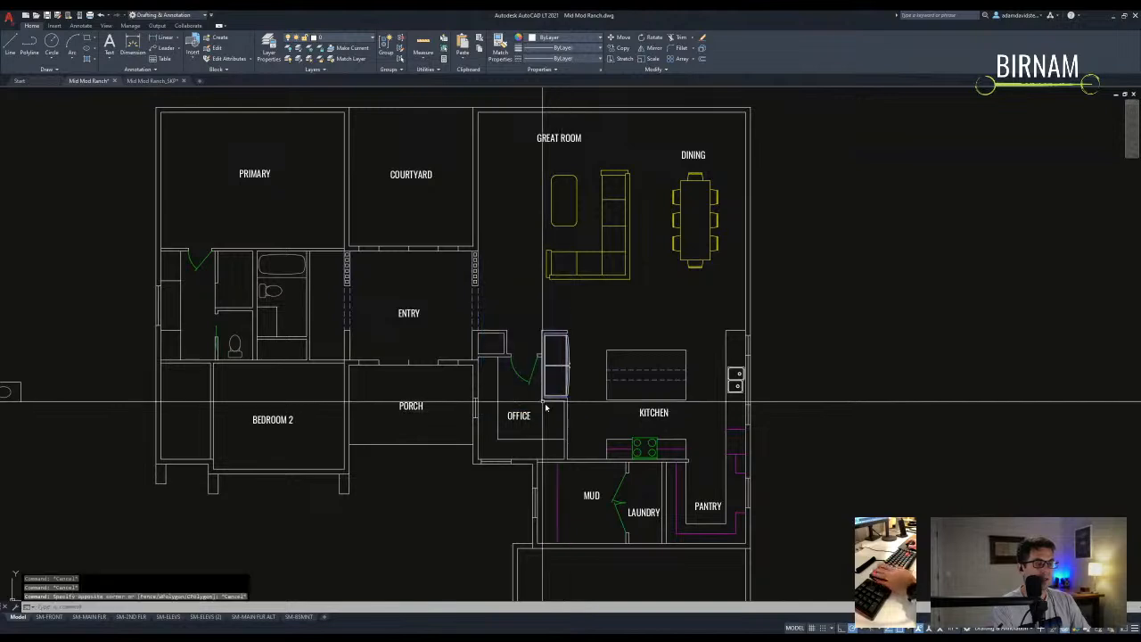
{"action": "scroll", "coordinate": [510, 411], "scroll_direction": "down", "scroll_amount": 4}
{"action": "scroll", "coordinate": [445, 396], "scroll_direction": "up", "scroll_amount": 4}
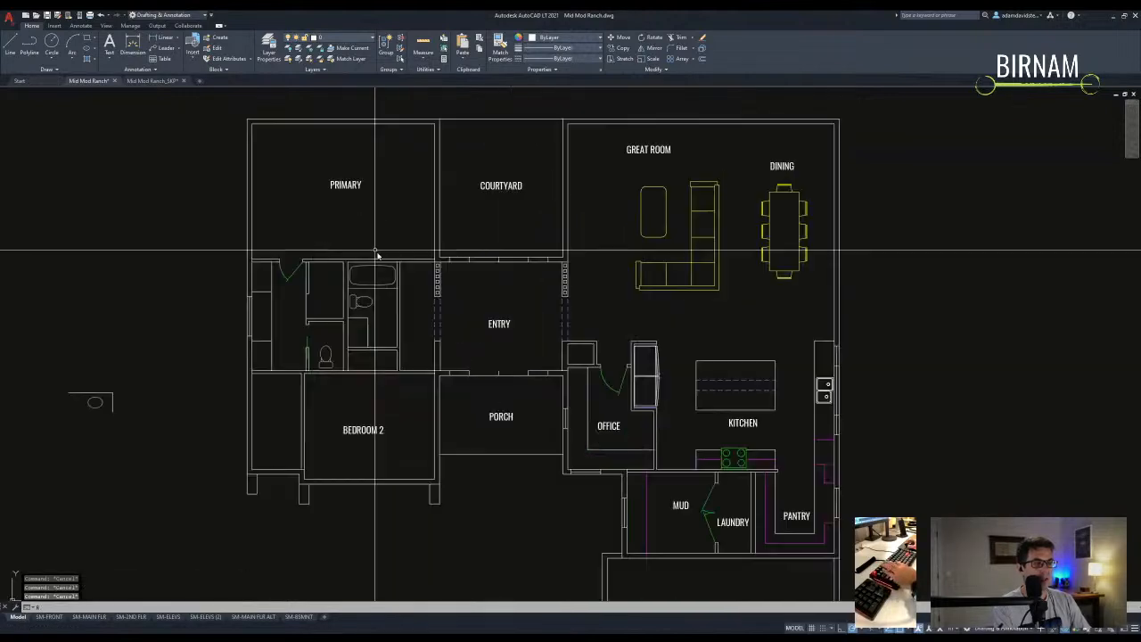
- Start a PLINE outline tracing the bedroom wing's lower walls to Bedroom 2's corner
{"action": "type", "text": "pl"}
{"action": "key", "text": "Return"}
{"action": "left_click", "coordinate": [252, 436]}
{"action": "left_click", "coordinate": [245, 436]}
{"action": "left_click", "coordinate": [297, 434]}
{"action": "left_click", "coordinate": [298, 444]}
{"action": "middle_click_drag", "start_coordinate": [479, 459], "coordinate": [430, 450]}
{"action": "left_click", "coordinate": [387, 437]}
{"action": "middle_click_drag", "start_coordinate": [430, 367], "coordinate": [315, 360]}
- Continue the outline past the porch, office, mud room, pantry and great room, closing it at the start
{"action": "left_click", "coordinate": [274, 317]}
{"action": "left_click", "coordinate": [397, 317]}
{"action": "left_click", "coordinate": [456, 418]}
{"action": "middle_click_drag", "start_coordinate": [458, 522], "coordinate": [431, 464]}
{"action": "left_click", "coordinate": [429, 443]}
{"action": "left_click", "coordinate": [649, 443]}
{"action": "middle_click_drag", "start_coordinate": [700, 324], "coordinate": [632, 514]}
{"action": "left_click", "coordinate": [583, 198]}
{"action": "middle_click_drag", "start_coordinate": [545, 192], "coordinate": [660, 216]}
{"action": "left_click", "coordinate": [420, 222]}
{"action": "left_click", "coordinate": [419, 363]}
{"action": "left_click", "coordinate": [297, 364]}
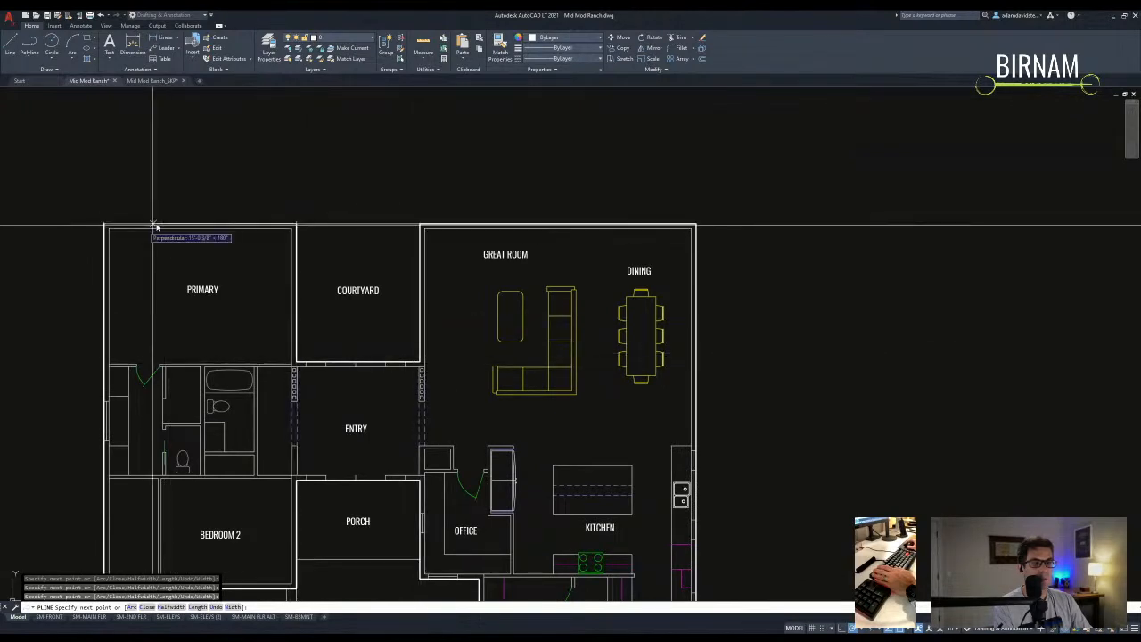
{"action": "left_click", "coordinate": [104, 224]}
{"action": "key", "text": "Escape"}
{"action": "key", "text": "Escape"}
{"action": "key", "text": "Escape"}
- Measure the outline's area with AREA, using the Object option to pick the polyline
{"action": "type", "text": "aa"}
{"action": "key", "text": "space"}
{"action": "type", "text": "o"}
{"action": "key", "text": "space"}
{"action": "scroll", "coordinate": [283, 239], "scroll_direction": "up", "scroll_amount": 8}
{"action": "left_click", "coordinate": [284, 230]}
{"action": "left_click", "coordinate": [286, 230]}
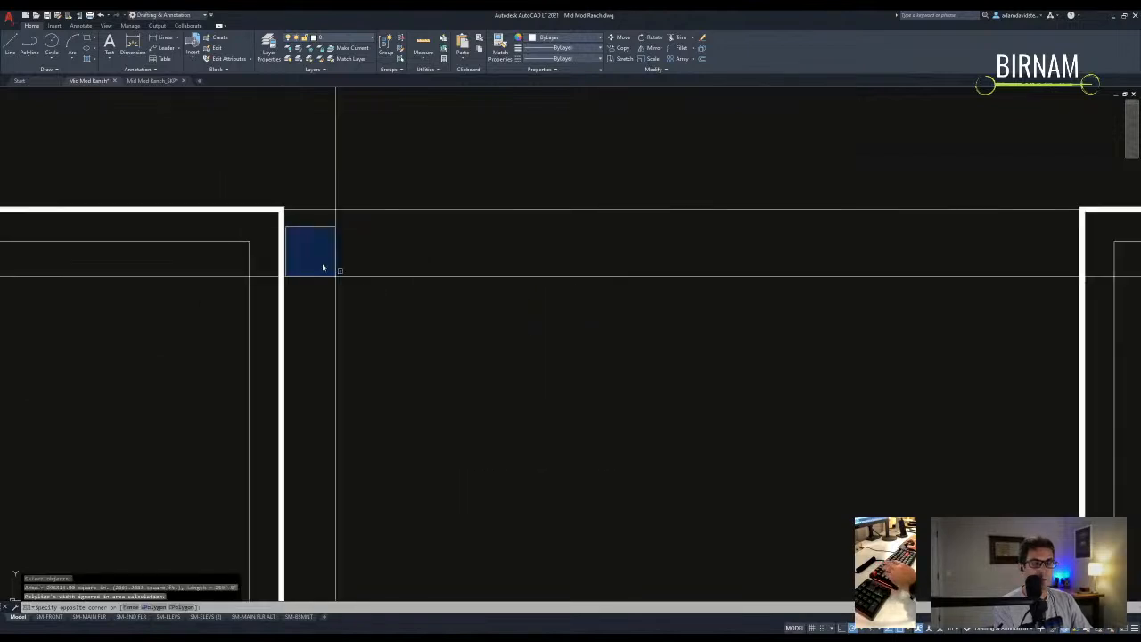
{"action": "key", "text": "Escape"}
{"action": "key", "text": "Escape"}
{"action": "scroll", "coordinate": [360, 312], "scroll_direction": "down", "scroll_amount": 5}
{"action": "scroll", "coordinate": [342, 277], "scroll_direction": "up", "scroll_amount": 7}
{"action": "left_click", "coordinate": [324, 263]}
{"action": "key", "text": "Escape"}
{"action": "key", "text": "Escape"}
{"action": "scroll", "coordinate": [326, 268], "scroll_direction": "down", "scroll_amount": 8}
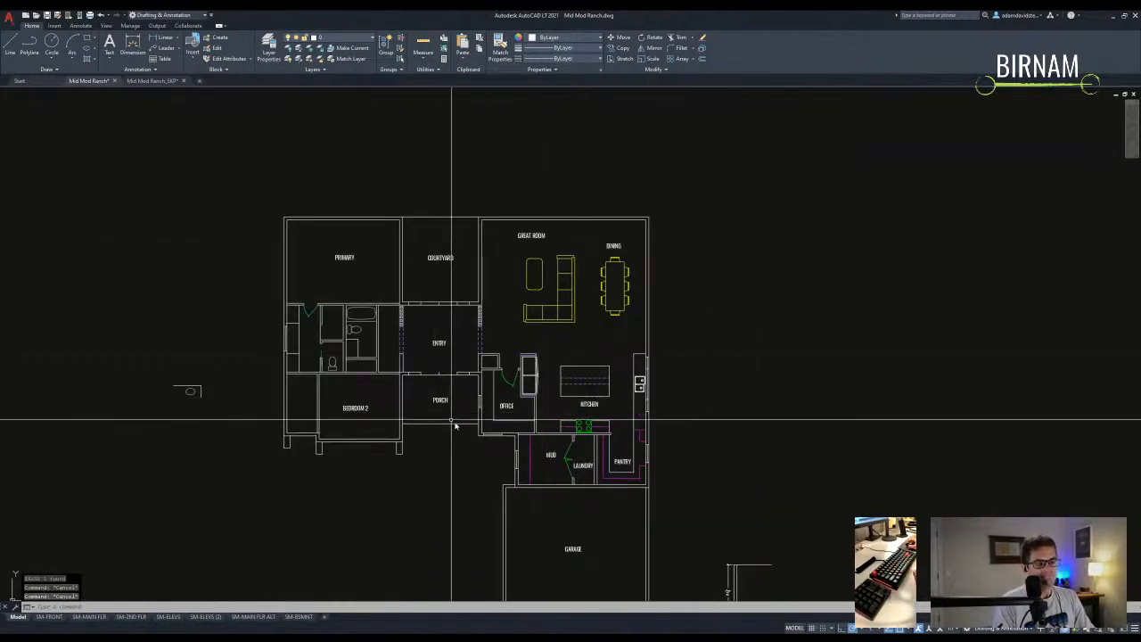
- Select the dining table and drag it lower, away from the DINING label
{"action": "middle_click_drag", "start_coordinate": [454, 425], "coordinate": [453, 374]}
{"action": "middle_click_drag", "start_coordinate": [541, 222], "coordinate": [501, 255]}
{"action": "key", "text": "Escape"}
{"action": "middle_click_drag", "start_coordinate": [595, 335], "coordinate": [596, 333]}
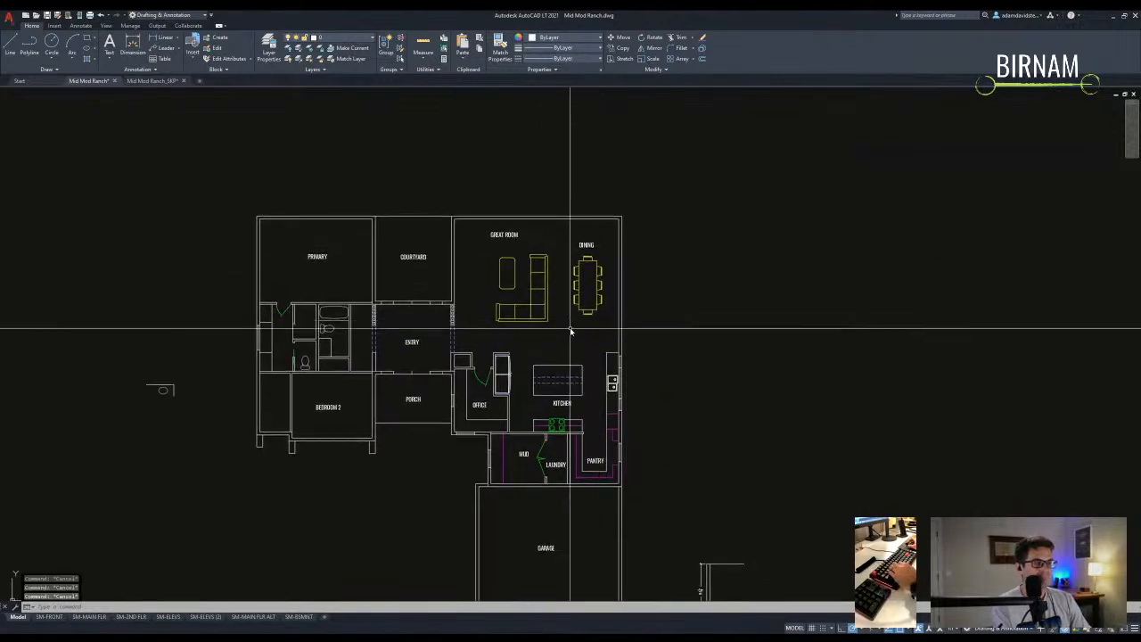
{"action": "scroll", "coordinate": [612, 336], "scroll_direction": "up", "scroll_amount": 3}
{"action": "left_click", "coordinate": [583, 247]}
{"action": "left_click_drag", "start_coordinate": [583, 267], "coordinate": [585, 324]}
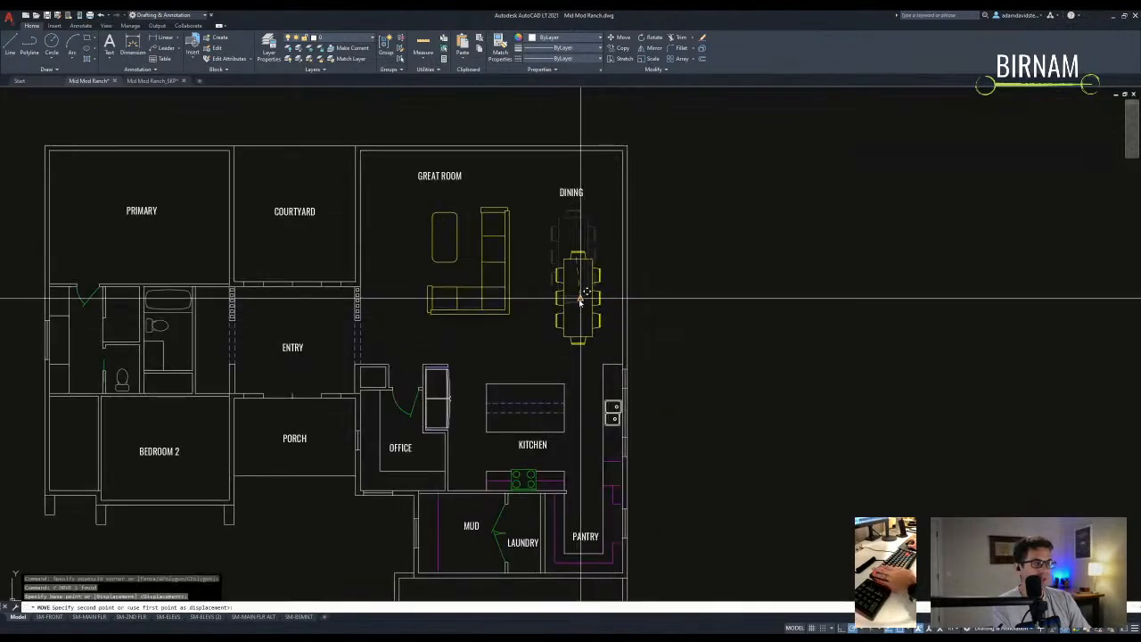
{"action": "left_click", "coordinate": [517, 234]}
{"action": "middle_click_drag", "start_coordinate": [617, 156], "coordinate": [615, 219]}
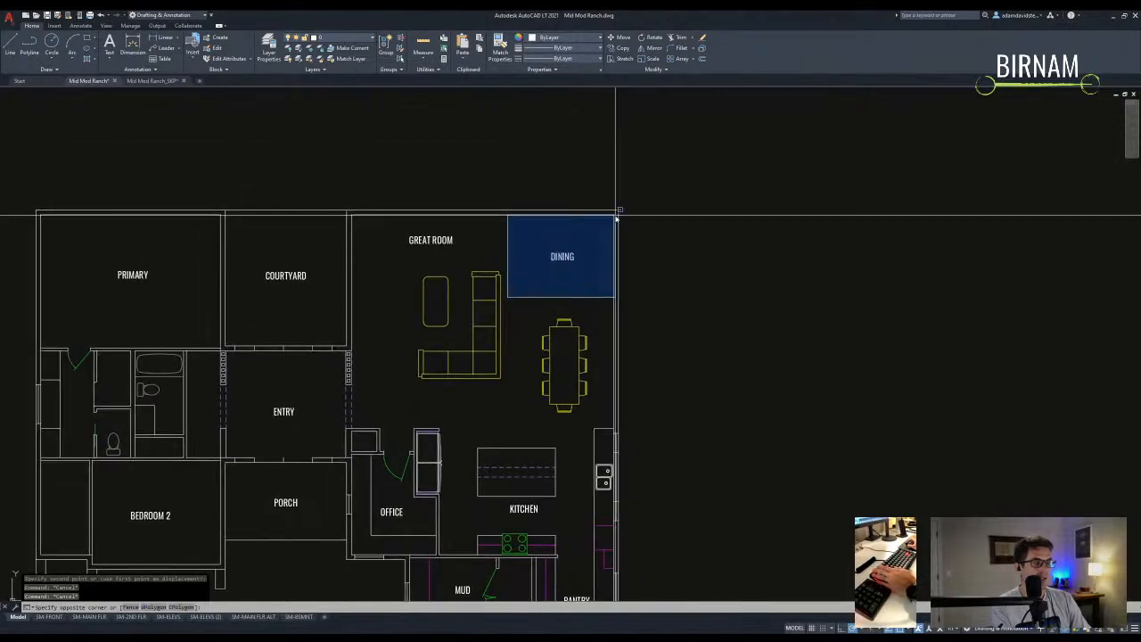
{"action": "key", "text": "Escape"}
- Select the sofa and start moving it, then cancel the move
{"action": "middle_click_drag", "start_coordinate": [598, 356], "coordinate": [593, 298]}
{"action": "mouse_move", "coordinate": [473, 371]}
{"action": "middle_mouse_down"}
{"action": "mouse_move", "coordinate": [520, 341]}
{"action": "mouse_move", "coordinate": [495, 379]}
{"action": "middle_mouse_up"}
{"action": "key", "text": "Escape"}
{"action": "key", "text": "Escape"}
{"action": "middle_click_drag", "start_coordinate": [694, 347], "coordinate": [612, 341]}
{"action": "scroll", "coordinate": [611, 341], "scroll_direction": "down", "scroll_amount": 1}
{"action": "key", "text": "Escape"}
{"action": "left_click", "coordinate": [547, 342]}
{"action": "left_click", "coordinate": [523, 303]}
{"action": "type", "text": "v"}
{"action": "left_click", "coordinate": [663, 273]}
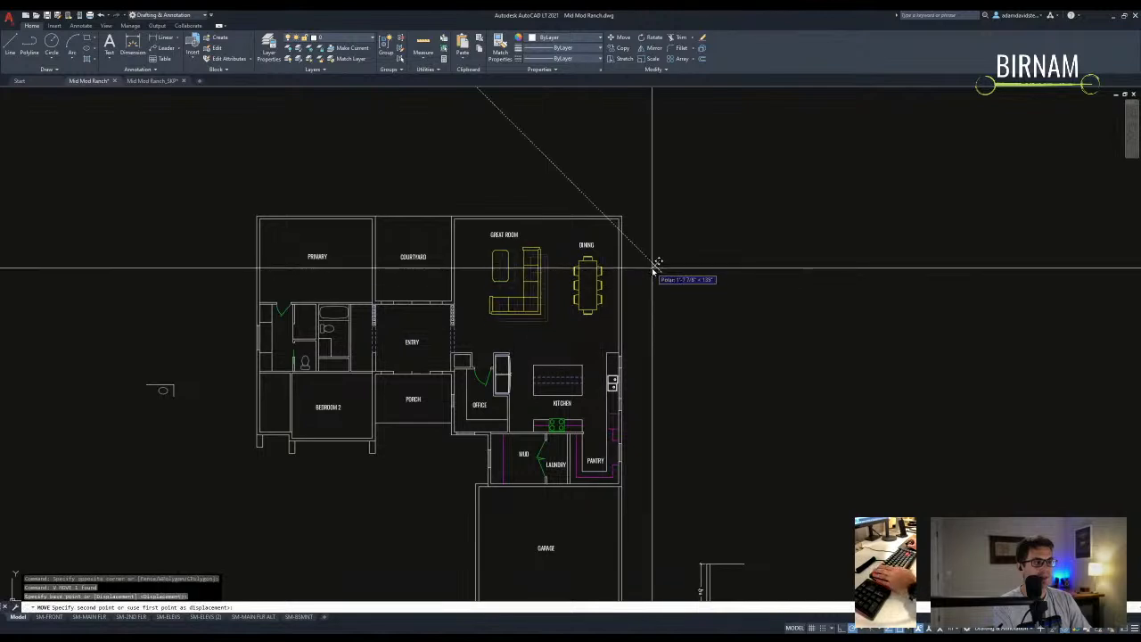
{"action": "key", "text": "Escape"}
{"action": "key", "text": "Escape"}
- Pan across the plan to bring the garage and the whole floor plan into view
{"action": "middle_click_drag", "start_coordinate": [524, 335], "coordinate": [535, 333]}
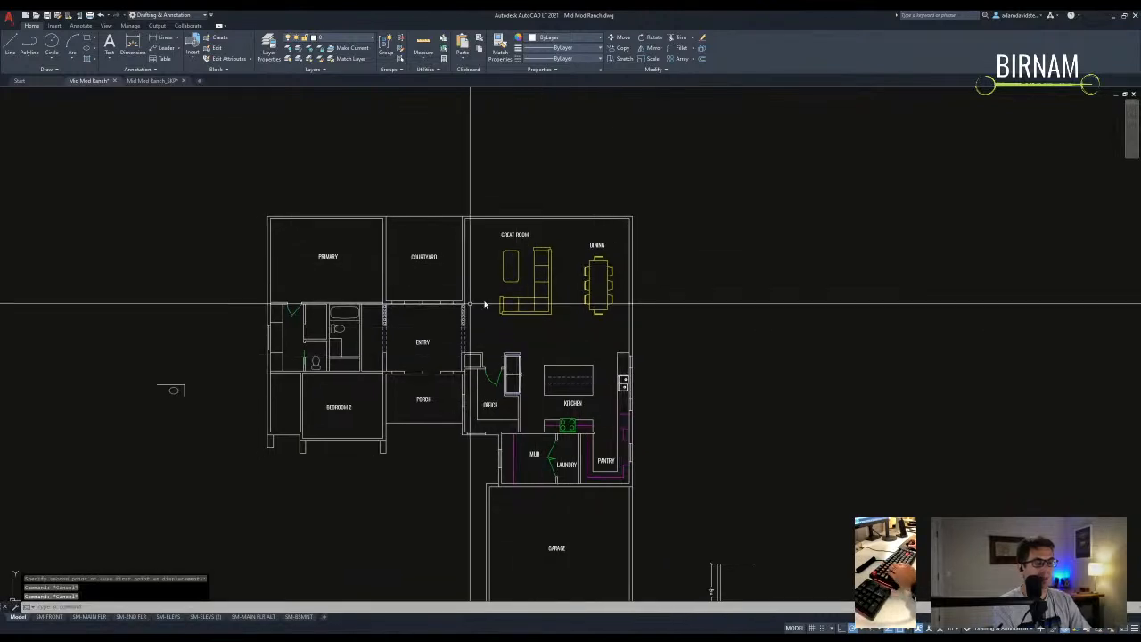
{"action": "middle_click_drag", "start_coordinate": [485, 305], "coordinate": [492, 295]}
{"action": "middle_click_drag", "start_coordinate": [573, 455], "coordinate": [573, 437]}
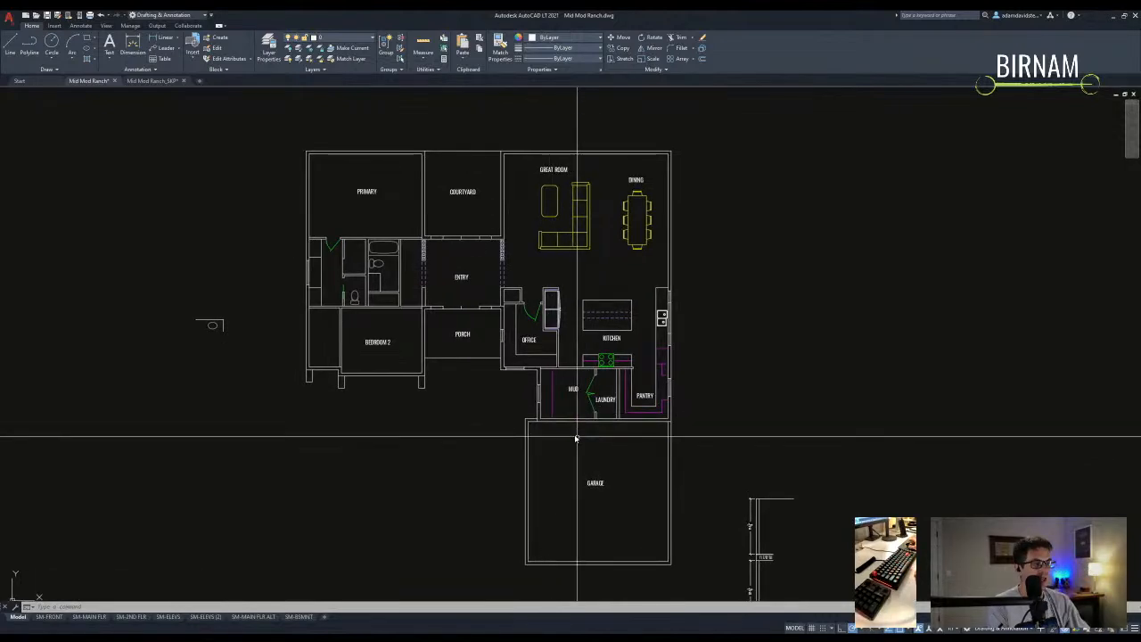
{"action": "middle_click_drag", "start_coordinate": [662, 446], "coordinate": [598, 400]}
{"action": "key", "text": "Escape"}
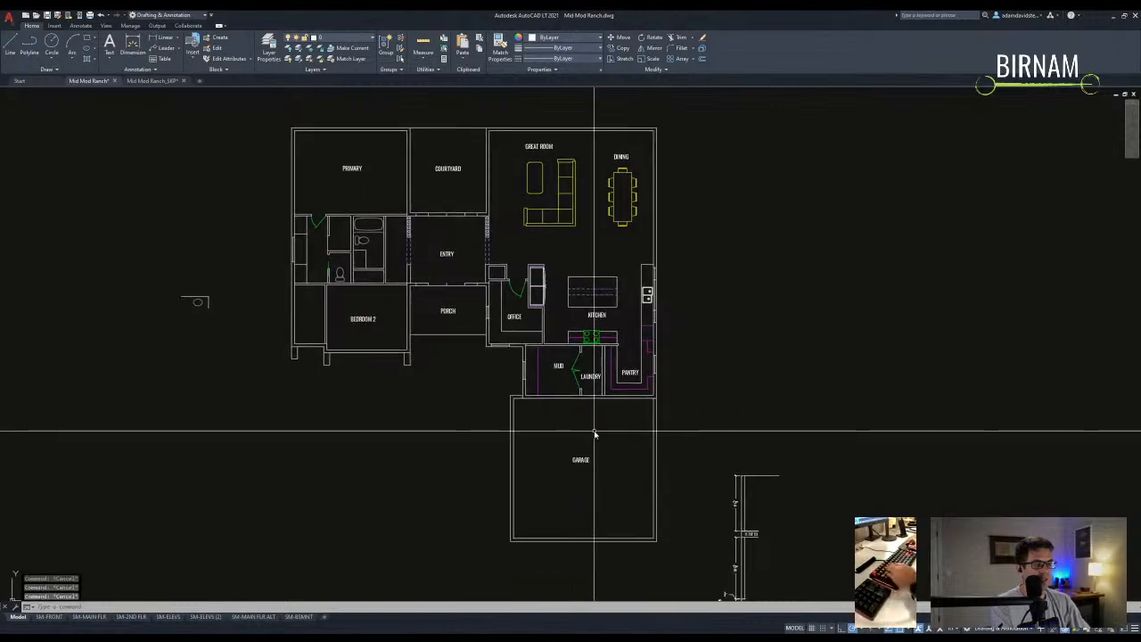
{"action": "scroll", "coordinate": [671, 446], "scroll_direction": "up", "scroll_amount": 3}
{"action": "middle_click_drag", "start_coordinate": [598, 461], "coordinate": [560, 401]}
{"action": "scroll", "coordinate": [560, 399], "scroll_direction": "down", "scroll_amount": 2}
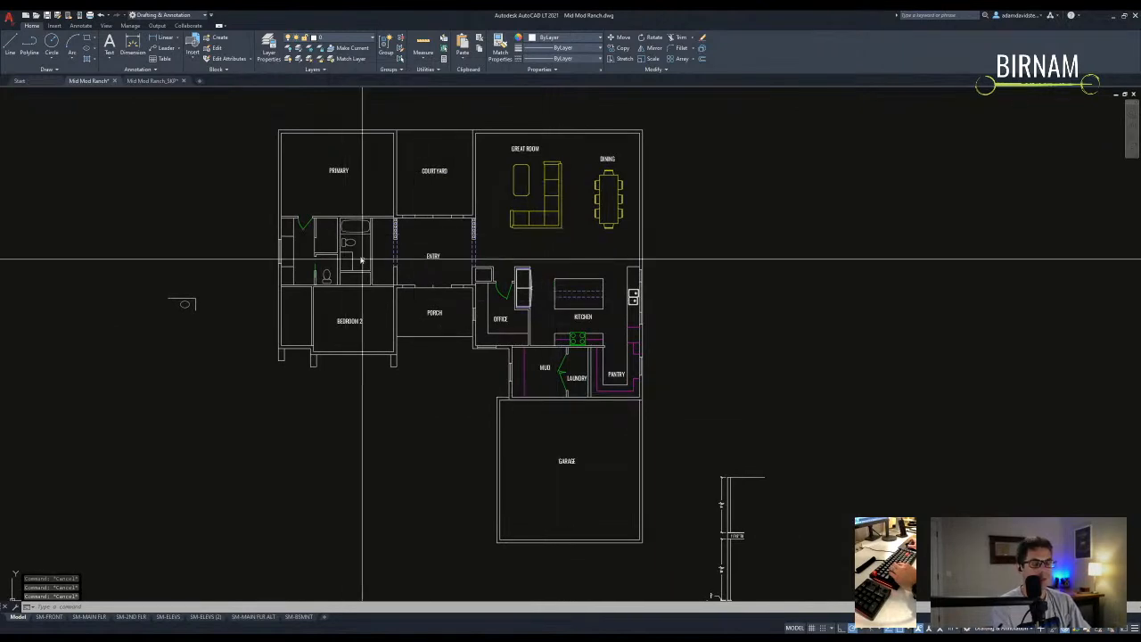
- Move the garage's top wall line down to its new position
{"action": "middle_click_drag", "start_coordinate": [303, 386], "coordinate": [312, 407]}
{"action": "left_click", "coordinate": [288, 413]}
{"action": "left_click", "coordinate": [421, 143]}
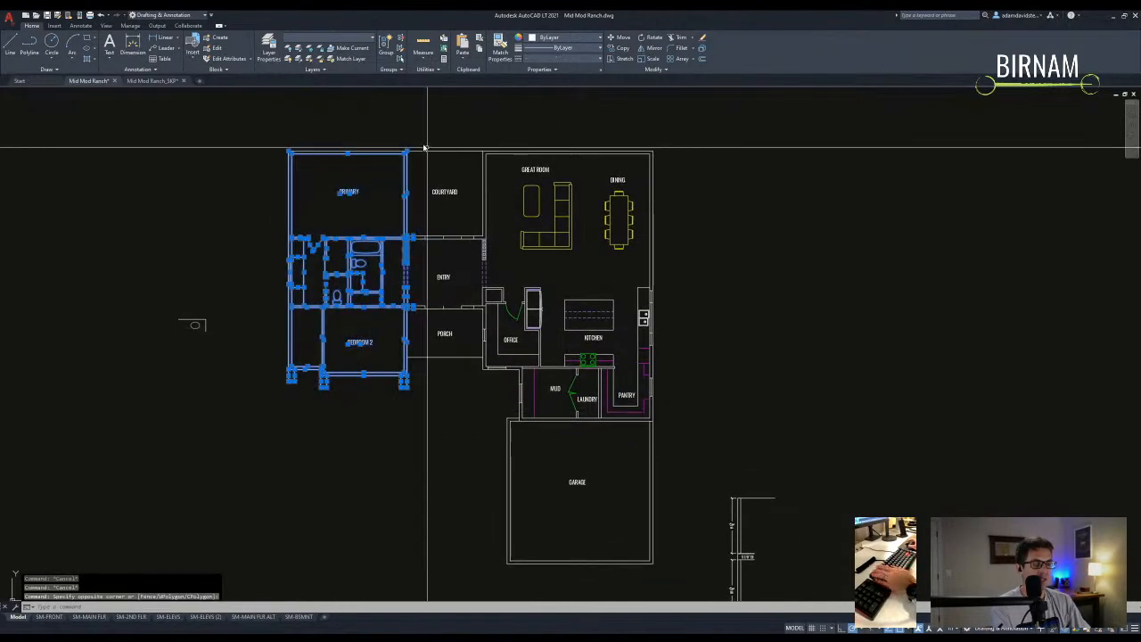
{"action": "key", "text": "Escape"}
{"action": "key", "text": "Escape"}
{"action": "middle_click_drag", "start_coordinate": [592, 434], "coordinate": [547, 406]}
{"action": "scroll", "coordinate": [547, 406], "scroll_direction": "up", "scroll_amount": 2}
{"action": "scroll", "coordinate": [463, 401], "scroll_direction": "down", "scroll_amount": 2}
{"action": "middle_click_drag", "start_coordinate": [461, 404], "coordinate": [523, 453]}
{"action": "left_click", "coordinate": [463, 351]}
{"action": "key", "text": "m"}
{"action": "key", "text": "space"}
{"action": "left_click", "coordinate": [464, 378]}
{"action": "key", "text": "Return"}
- Try stretching the garage's bottom walls, then cancel the stretch
{"action": "key", "text": "s"}
{"action": "key", "text": "space"}
{"action": "left_click", "coordinate": [567, 448]}
{"action": "left_click", "coordinate": [341, 426]}
{"action": "key", "text": "space"}
{"action": "left_click", "coordinate": [342, 430]}
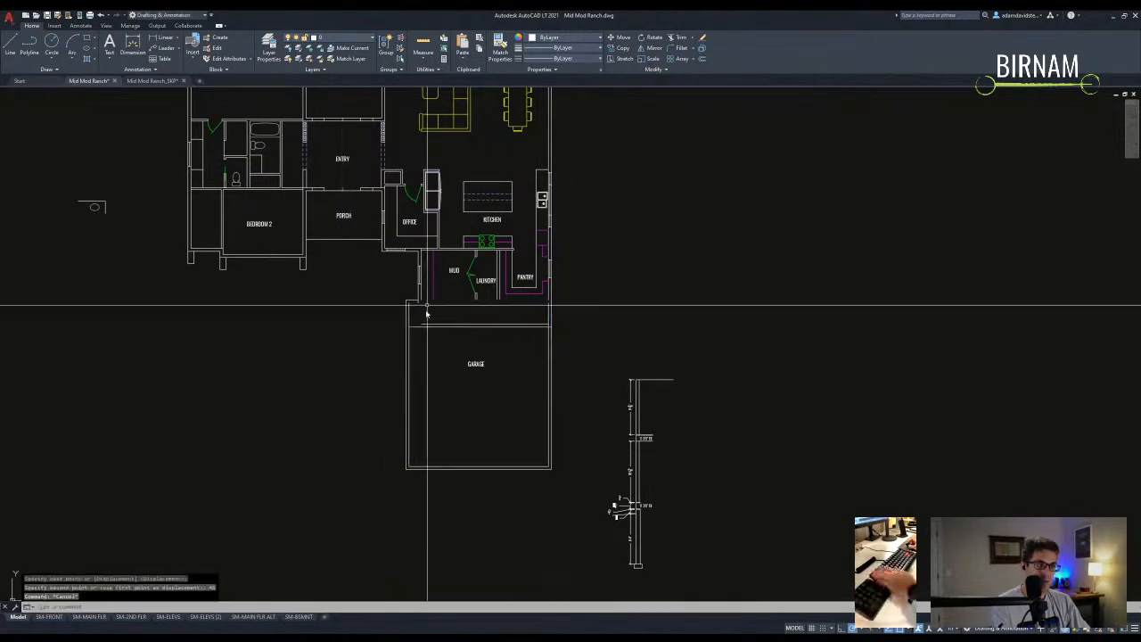
{"action": "scroll", "coordinate": [428, 318], "scroll_direction": "up", "scroll_amount": 4}
{"action": "key", "text": "Escape"}
{"action": "key", "text": "Escape"}
- Try stretching the mud-room and garage wall ends, then cancel it
{"action": "key", "text": "space"}
{"action": "left_click", "coordinate": [466, 326]}
{"action": "left_click", "coordinate": [349, 293]}
{"action": "key", "text": "space"}
{"action": "left_click", "coordinate": [340, 307]}
{"action": "key", "text": "Escape"}
{"action": "key", "text": "Escape"}
{"action": "scroll", "coordinate": [395, 377], "scroll_direction": "down", "scroll_amount": 5}
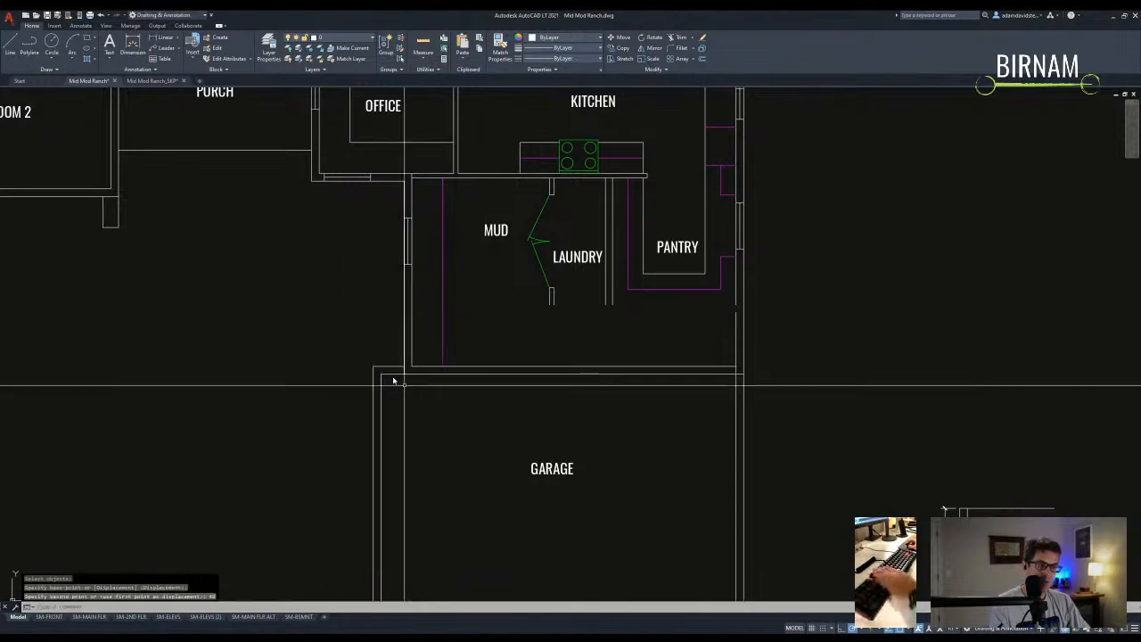
{"action": "scroll", "coordinate": [456, 355], "scroll_direction": "up", "scroll_amount": 3}
- Move the short wall piece beside the mud room into place
{"action": "left_click", "coordinate": [453, 356]}
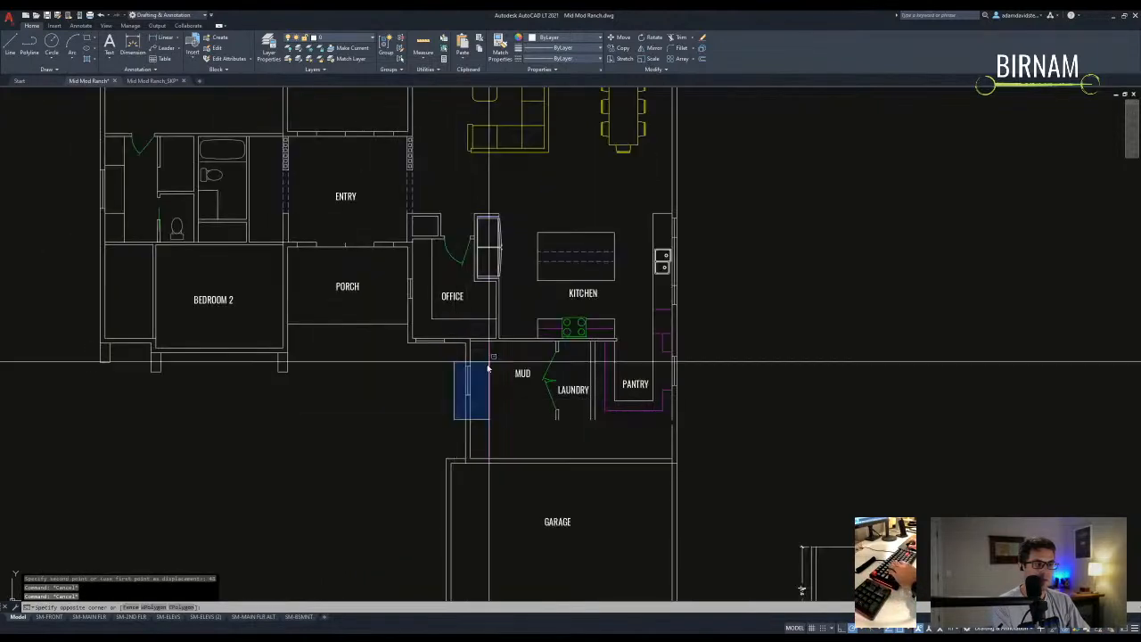
{"action": "left_click", "coordinate": [489, 433]}
{"action": "key", "text": "m"}
{"action": "key", "text": "space"}
{"action": "left_click", "coordinate": [502, 392]}
{"action": "key", "text": "Return"}
{"action": "scroll", "coordinate": [500, 425], "scroll_direction": "down", "scroll_amount": 3}
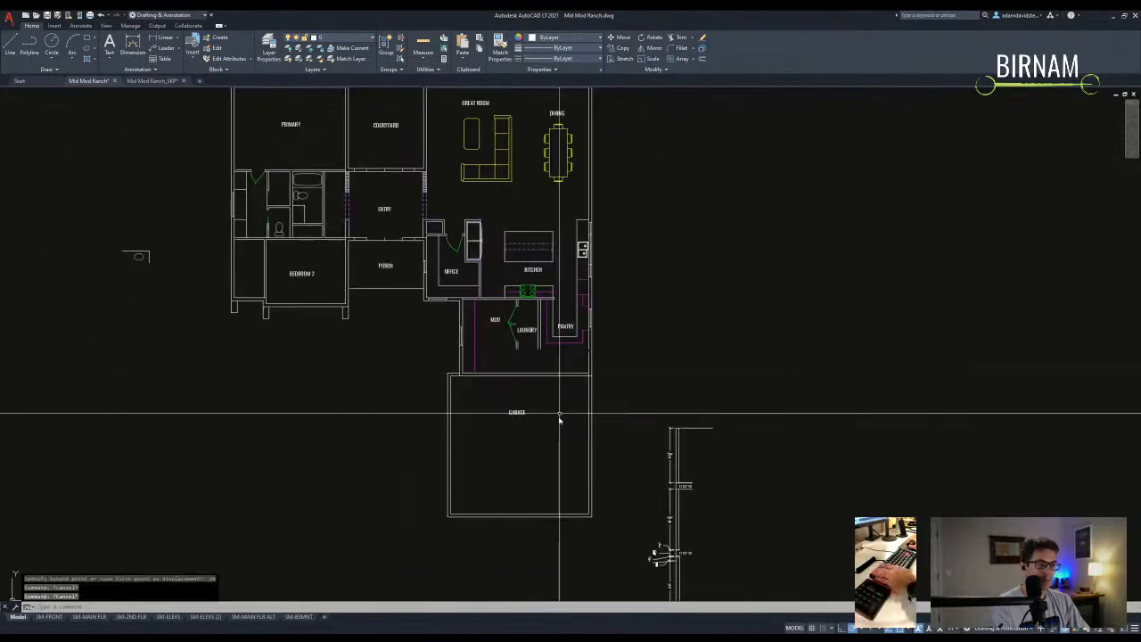
{"action": "scroll", "coordinate": [505, 377], "scroll_direction": "up", "scroll_amount": 3}
{"action": "key", "text": "l"}
{"action": "key", "text": "space"}
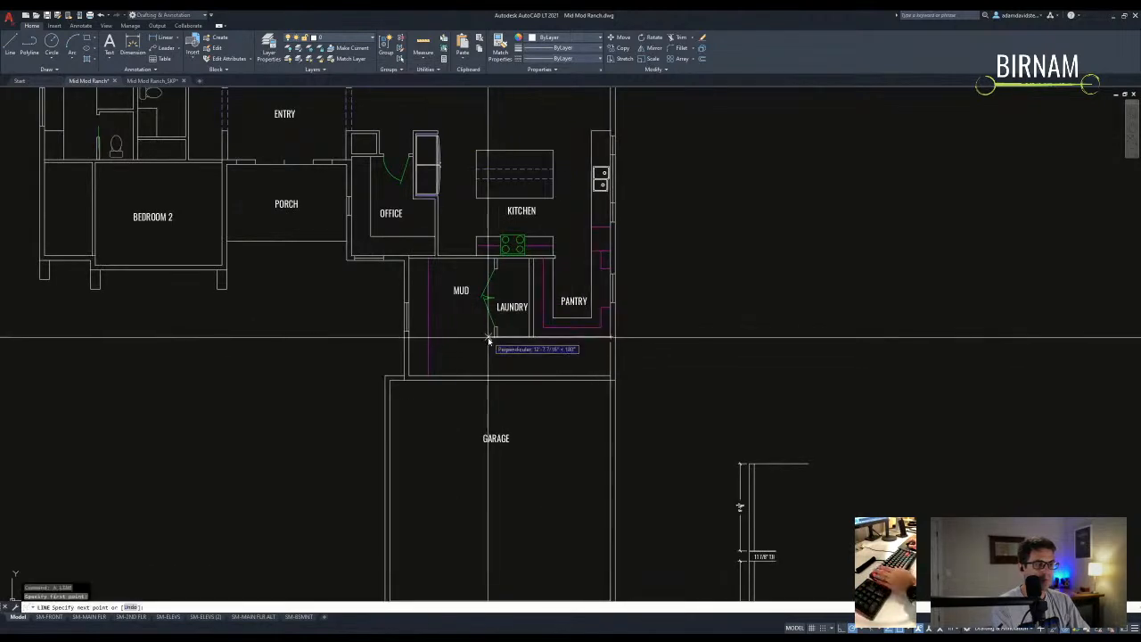
- Cancel the pending line and offset commands, leaving the plan unchanged
{"action": "key", "text": "Escape"}
{"action": "key", "text": "Escape"}
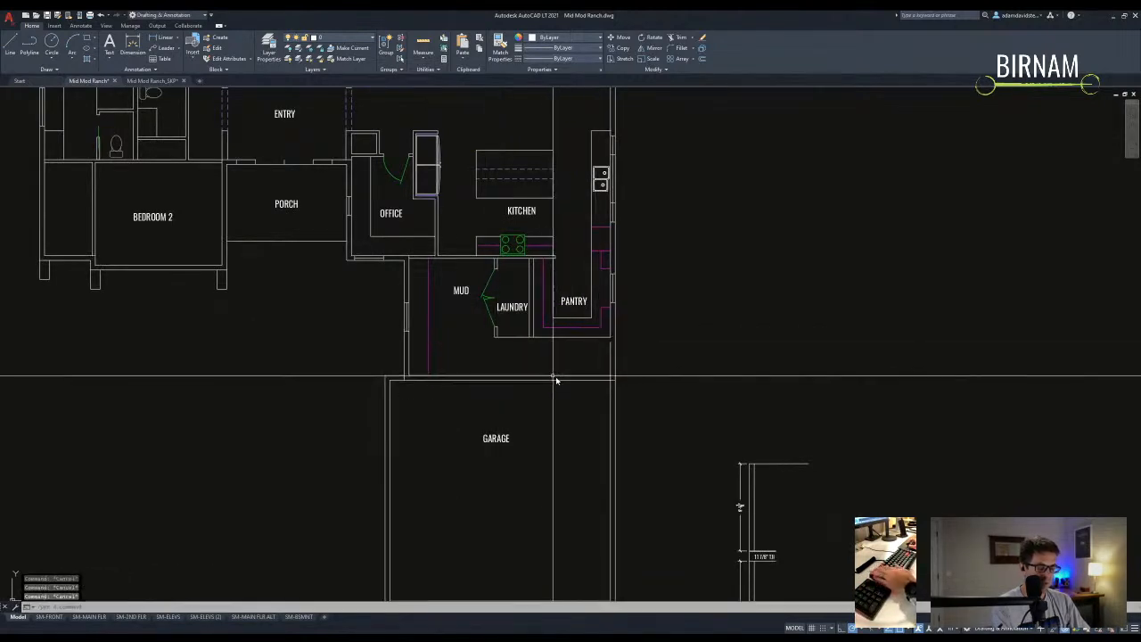
{"action": "left_click", "coordinate": [560, 379]}
{"action": "key", "text": "Escape"}
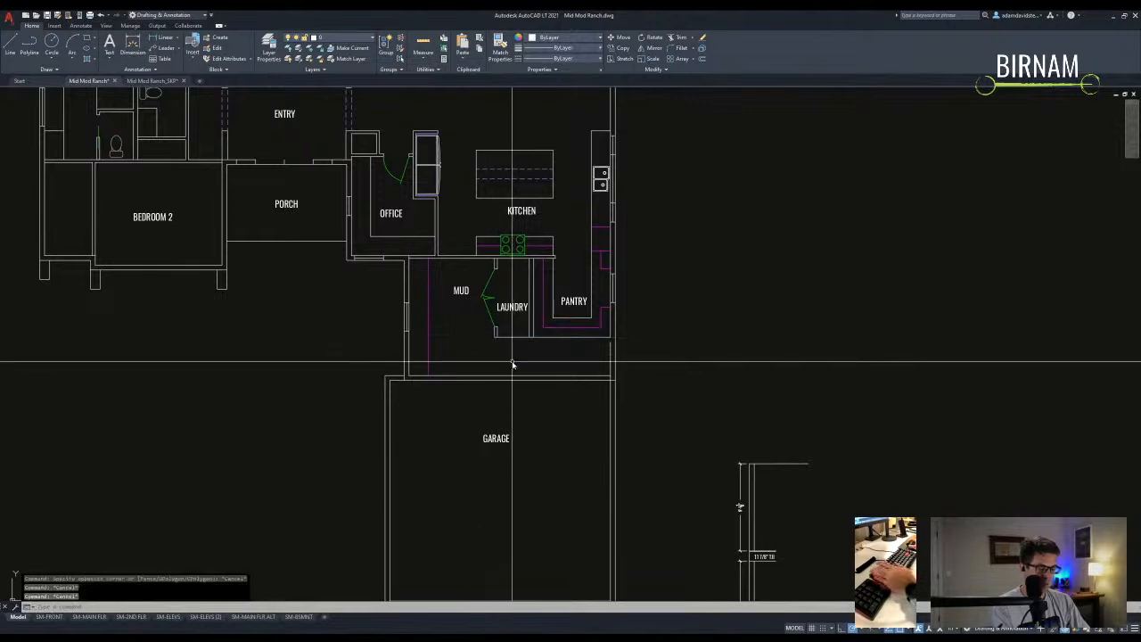
{"action": "key", "text": "o"}
{"action": "key", "text": "space"}
{"action": "key", "text": "space"}
{"action": "key", "text": "Escape"}
{"action": "key", "text": "l"}
{"action": "key", "text": "space"}
{"action": "scroll", "coordinate": [515, 372], "scroll_direction": "up", "scroll_amount": 3}
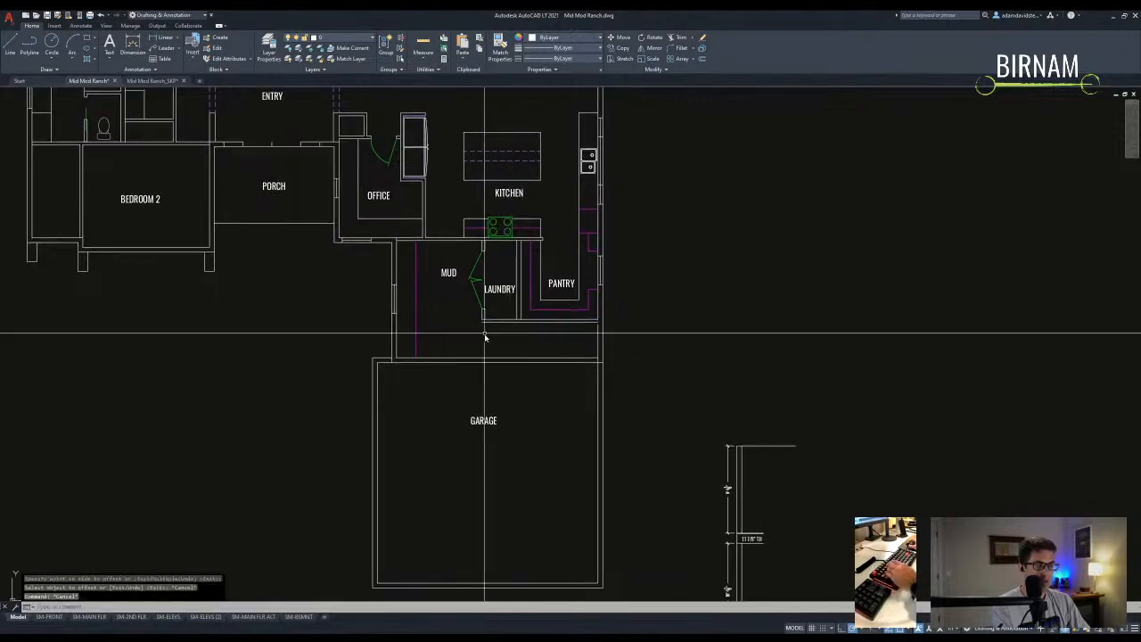
{"action": "scroll", "coordinate": [534, 392], "scroll_direction": "down", "scroll_amount": 5}
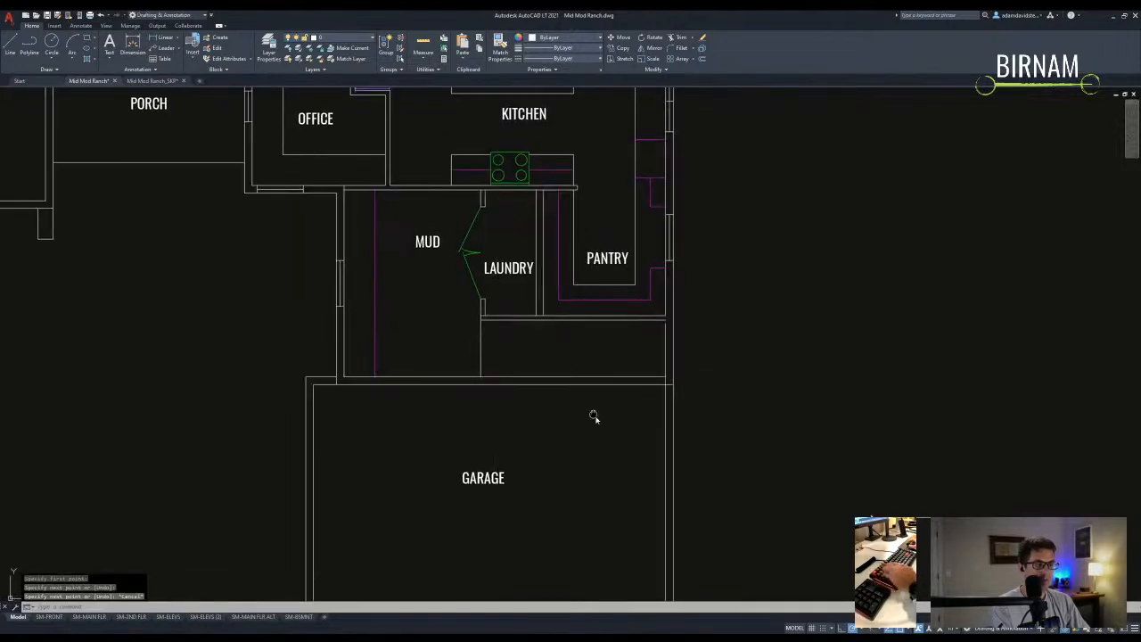
{"action": "key", "text": "Escape"}
{"action": "scroll", "coordinate": [476, 345], "scroll_direction": "up", "scroll_amount": 3}
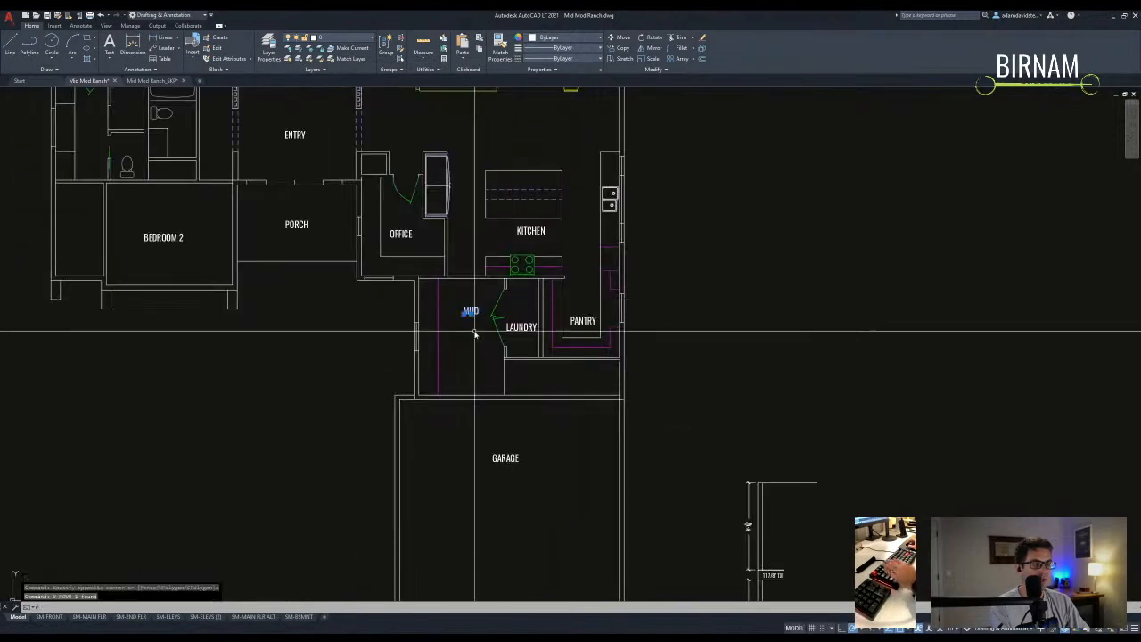
{"action": "scroll", "coordinate": [522, 369], "scroll_direction": "down", "scroll_amount": 3}
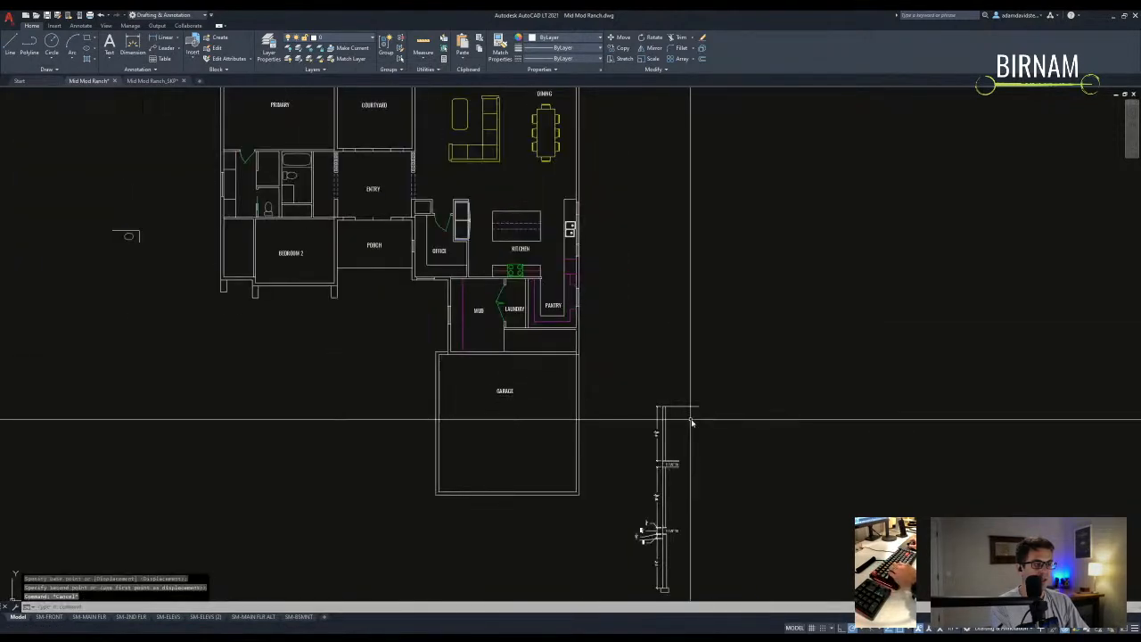
{"action": "scroll", "coordinate": [474, 353], "scroll_direction": "up", "scroll_amount": 3}
- Copy the MUD label into the stair area below the laundry and pantry
{"action": "left_click", "coordinate": [449, 334]}
{"action": "key", "text": "c"}
{"action": "key", "text": "o"}
{"action": "key", "text": "space"}
{"action": "left_click", "coordinate": [443, 310]}
{"action": "left_click", "coordinate": [593, 390]}
{"action": "key", "text": "Escape"}
- Change the copied label's text to STAIR
{"action": "scroll", "coordinate": [604, 412], "scroll_direction": "up", "scroll_amount": 2}
{"action": "double_click", "coordinate": [606, 423]}
{"action": "type", "text": "STAIR"}
{"action": "key", "text": "Escape"}
{"action": "scroll", "coordinate": [611, 419], "scroll_direction": "down", "scroll_amount": 5}
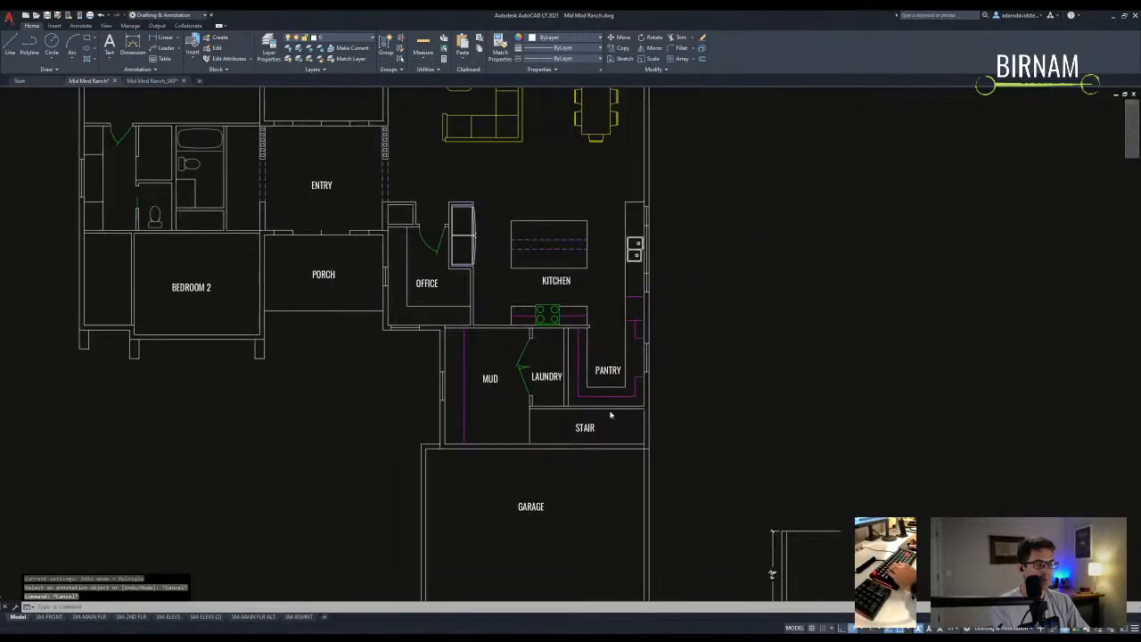
{"action": "middle_click_drag", "start_coordinate": [618, 452], "coordinate": [590, 427]}
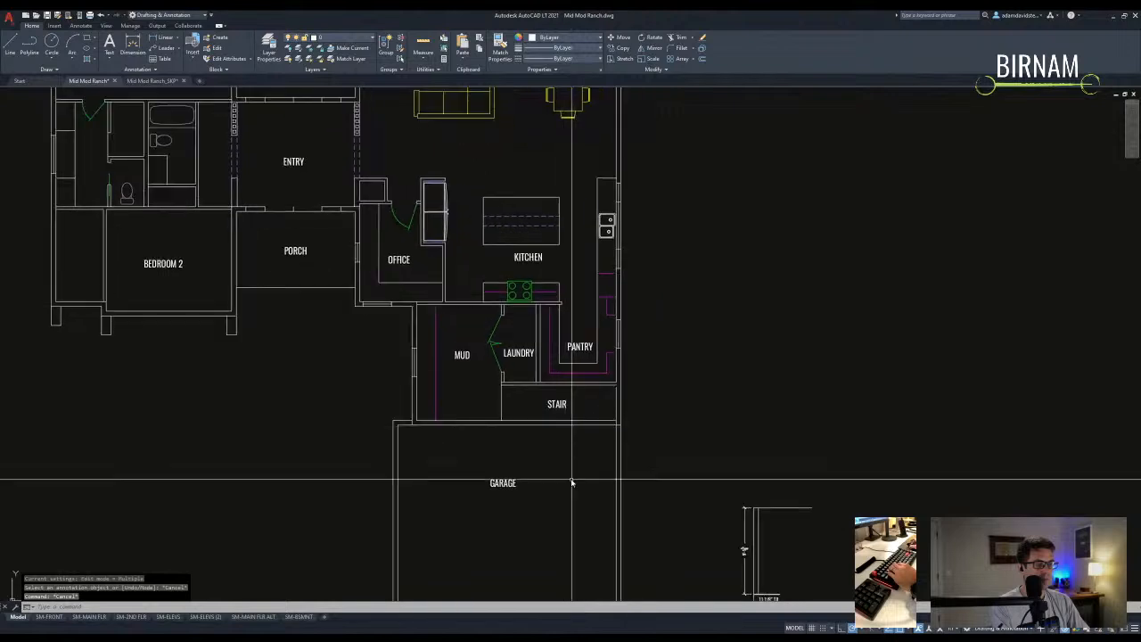
{"action": "left_click", "coordinate": [473, 442]}
{"action": "left_click", "coordinate": [535, 361]}
- Offset a stair line by 4 to make the first tread
{"action": "type", "text": "o"}
{"action": "key", "text": "Return"}
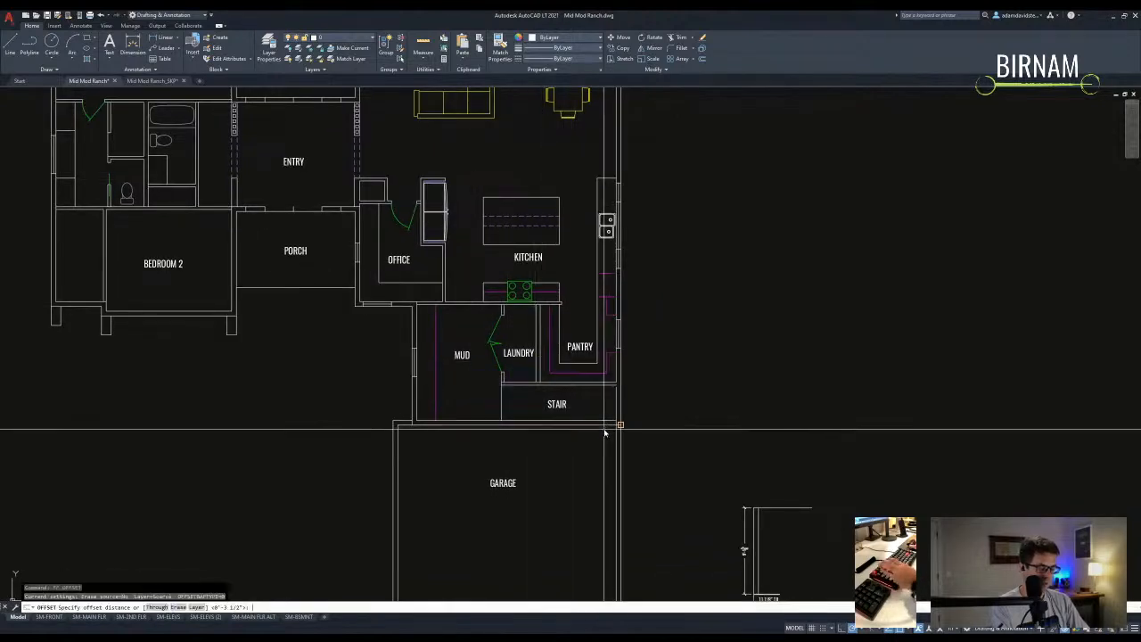
{"action": "type", "text": "4"}
{"action": "key", "text": "Return"}
{"action": "left_click", "coordinate": [581, 450]}
{"action": "key", "text": "Return"}
{"action": "key", "text": "Return"}
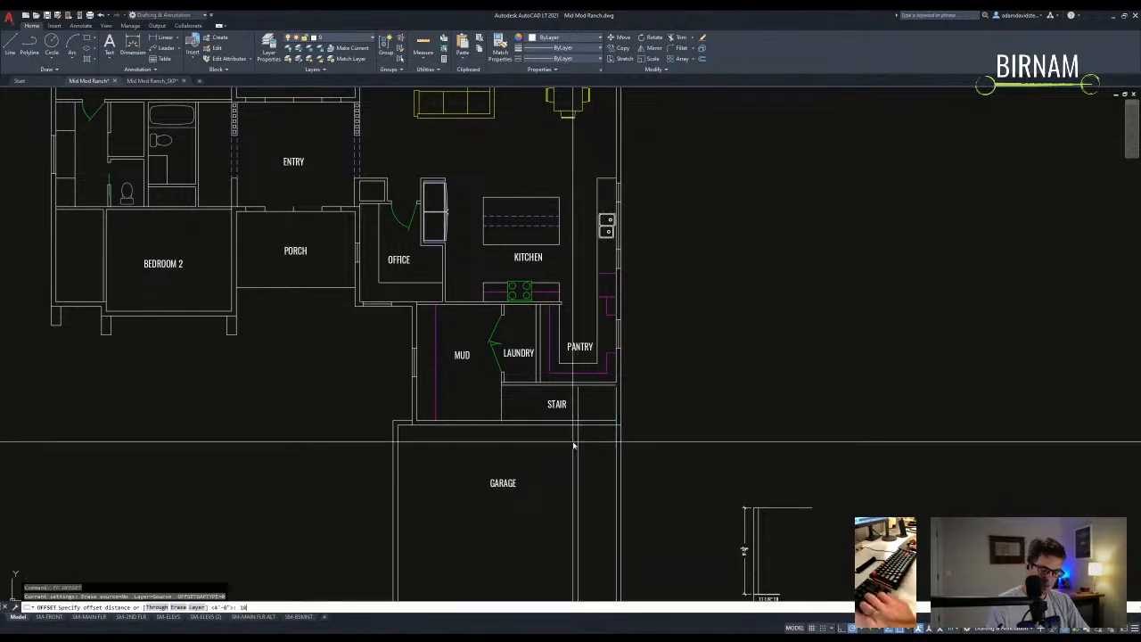
{"action": "key", "text": "Escape"}
- Trim the tread lines at the garage wall and extend them to the stair's top wall
{"action": "type", "text": "tr"}
{"action": "key", "text": "Return"}
{"action": "scroll", "coordinate": [580, 413], "scroll_direction": "up", "scroll_amount": 4}
{"action": "left_click", "coordinate": [579, 421]}
{"action": "left_click", "coordinate": [570, 426]}
{"action": "key", "text": "Return"}
{"action": "left_click_drag", "start_coordinate": [596, 458], "coordinate": [562, 464]}
{"action": "key", "text": "Return"}
{"action": "type", "text": "ex"}
{"action": "key", "text": "Return"}
{"action": "left_click_drag", "start_coordinate": [624, 323], "coordinate": [613, 342]}
{"action": "key", "text": "Escape"}
- Copy a tread line twice toward the left as the next treads
{"action": "left_click", "coordinate": [571, 351]}
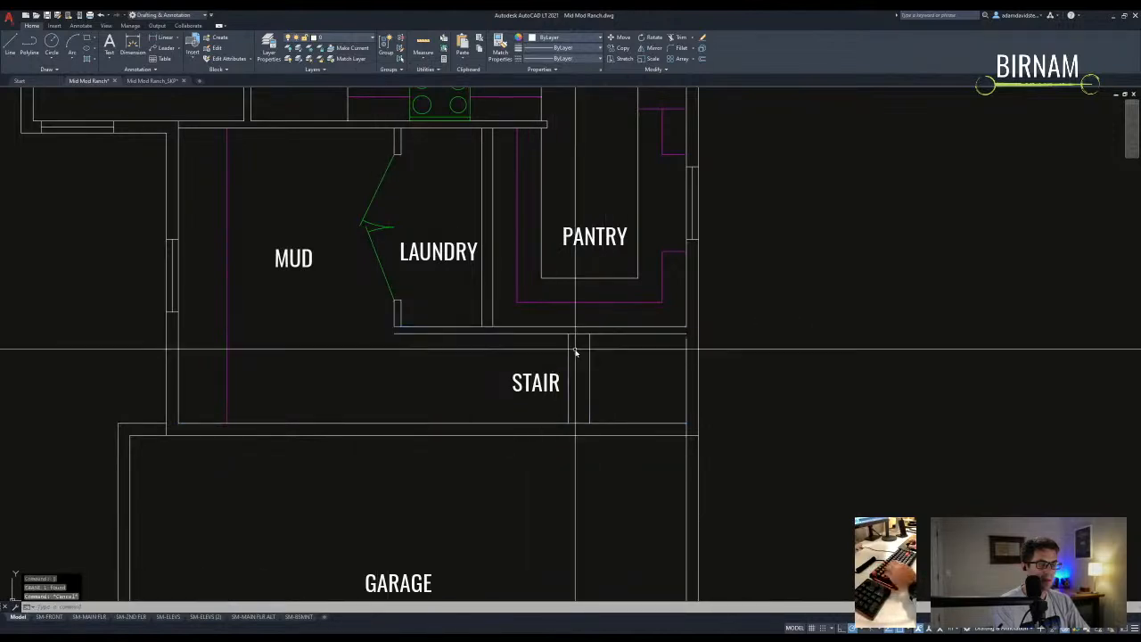
{"action": "type", "text": "co"}
{"action": "key", "text": "Return"}
{"action": "left_click", "coordinate": [589, 334]}
{"action": "left_click", "coordinate": [569, 334]}
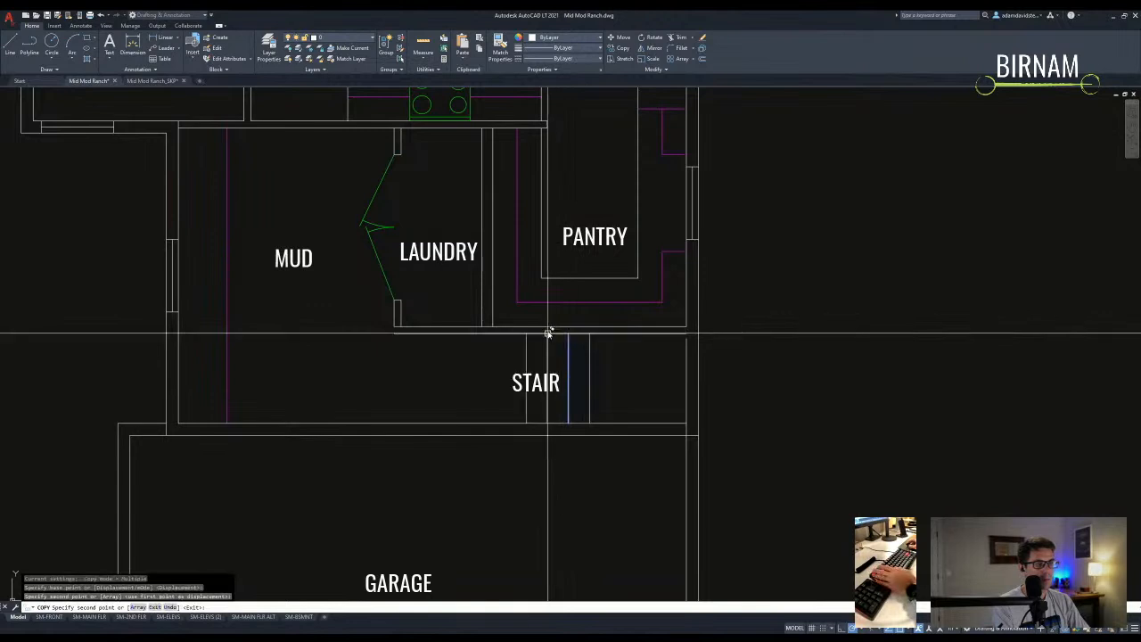
{"action": "left_click", "coordinate": [505, 334]}
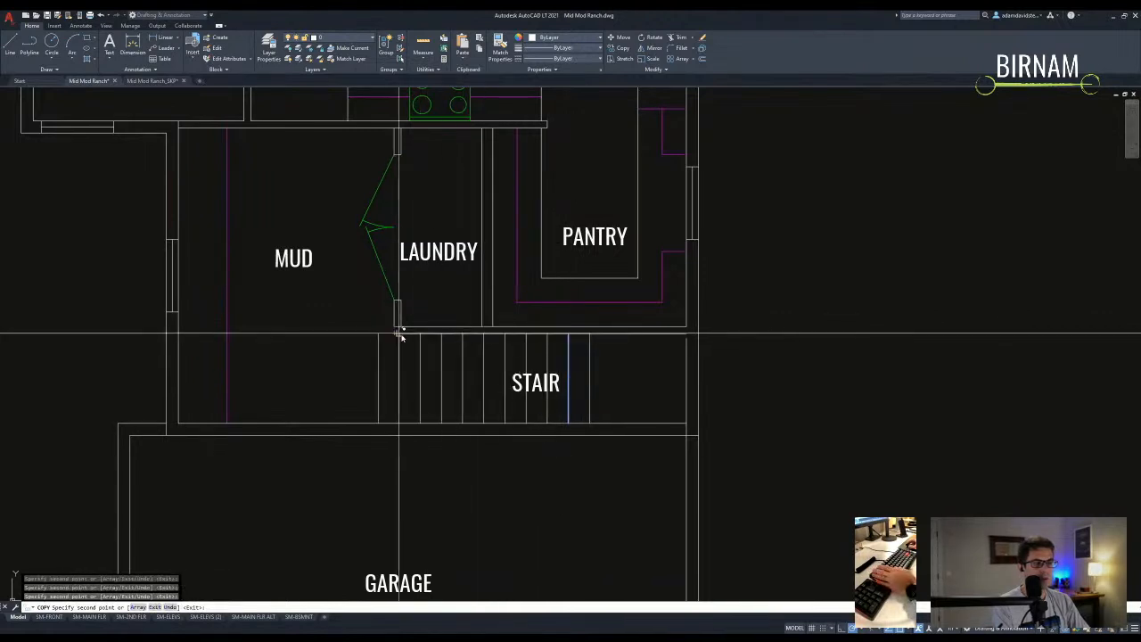
{"action": "key", "text": "Escape"}
{"action": "key", "text": "Escape"}
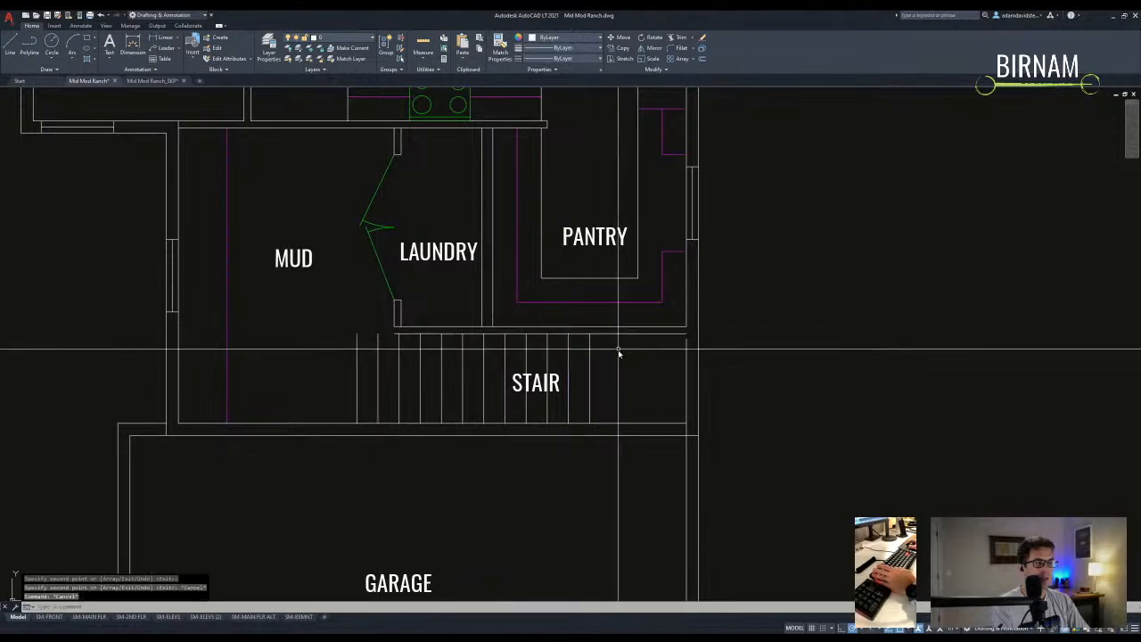
- Copy the selected tread lines one tread further left
{"action": "left_click", "coordinate": [595, 350]}
{"action": "left_click", "coordinate": [533, 349]}
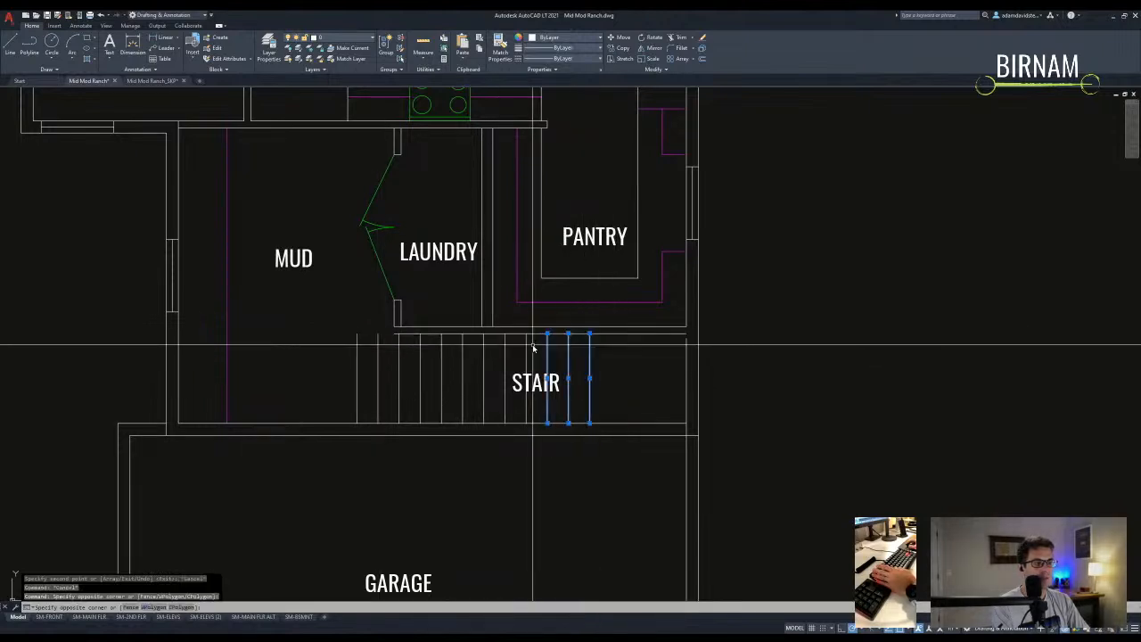
{"action": "left_click", "coordinate": [456, 342]}
{"action": "left_click", "coordinate": [449, 339]}
{"action": "left_click", "coordinate": [356, 349]}
{"action": "type", "text": "co"}
{"action": "key", "text": "Return"}
{"action": "left_click", "coordinate": [378, 334]}
{"action": "left_click", "coordinate": [357, 334]}
{"action": "key", "text": "Escape"}
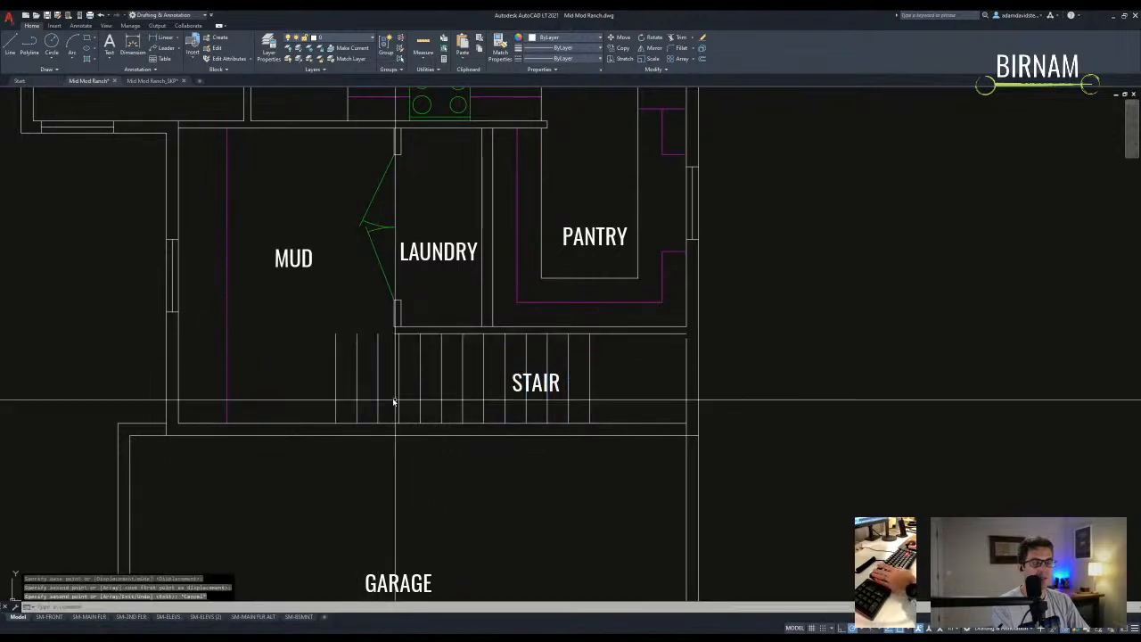
- Fillet the short laundry wall end near the mud room
{"action": "scroll", "coordinate": [393, 401], "scroll_direction": "down", "scroll_amount": 8}
{"action": "scroll", "coordinate": [483, 408], "scroll_direction": "up", "scroll_amount": 4}
{"action": "middle_click_drag", "start_coordinate": [499, 400], "coordinate": [473, 408]}
{"action": "key", "text": "Escape"}
{"action": "key", "text": "Escape"}
{"action": "key", "text": "Escape"}
{"action": "scroll", "coordinate": [527, 407], "scroll_direction": "up", "scroll_amount": 4}
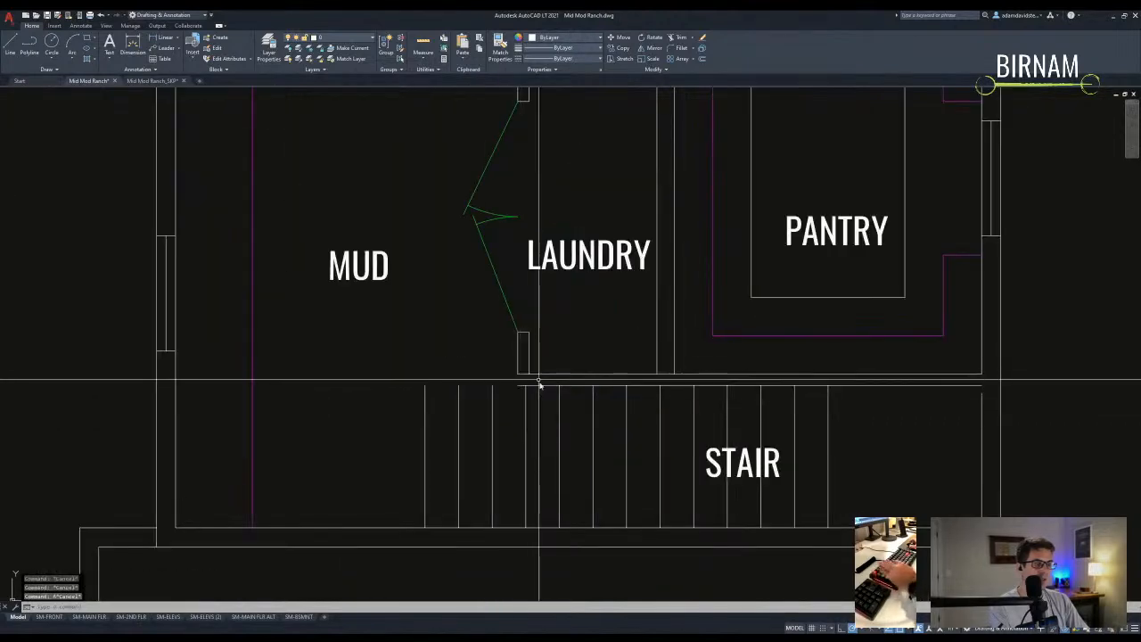
{"action": "type", "text": "f"}
{"action": "key", "text": "Return"}
{"action": "left_click", "coordinate": [527, 363]}
- Fillet the stair wall corner and draw a wall line to the stair top
{"action": "left_click", "coordinate": [515, 366]}
{"action": "left_click", "coordinate": [521, 388]}
{"action": "type", "text": "l"}
{"action": "key", "text": "Return"}
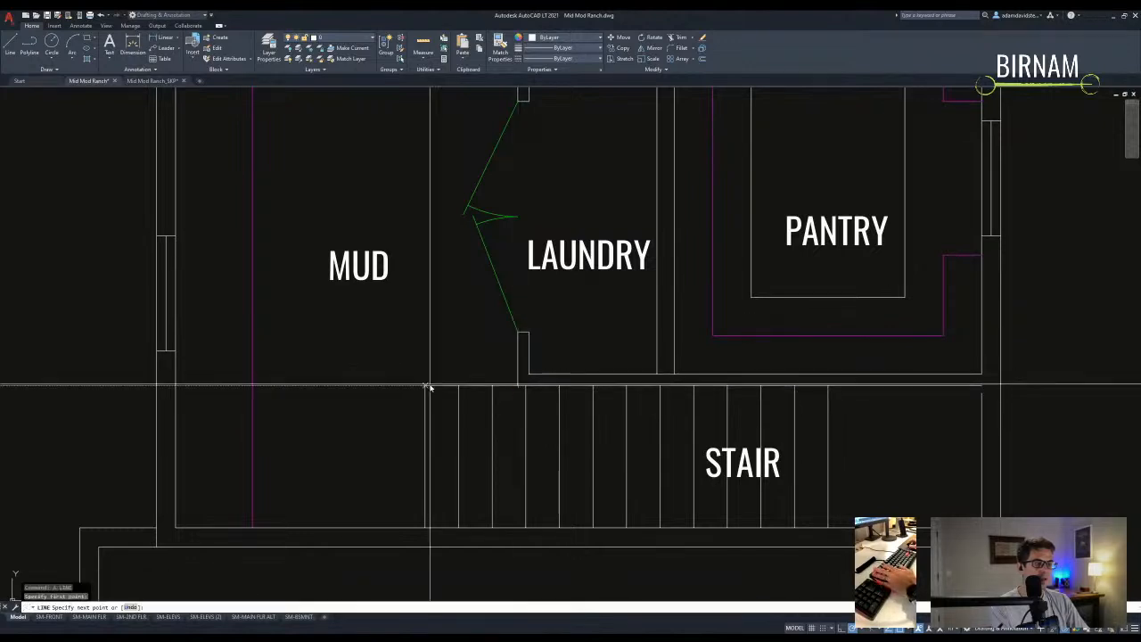
{"action": "left_click", "coordinate": [387, 374]}
{"action": "key", "text": "Return"}
{"action": "key", "text": "Return"}
{"action": "key", "text": "Escape"}
- Trim the new wall line back at the laundry corner
{"action": "type", "text": "tr"}
{"action": "key", "text": "Return"}
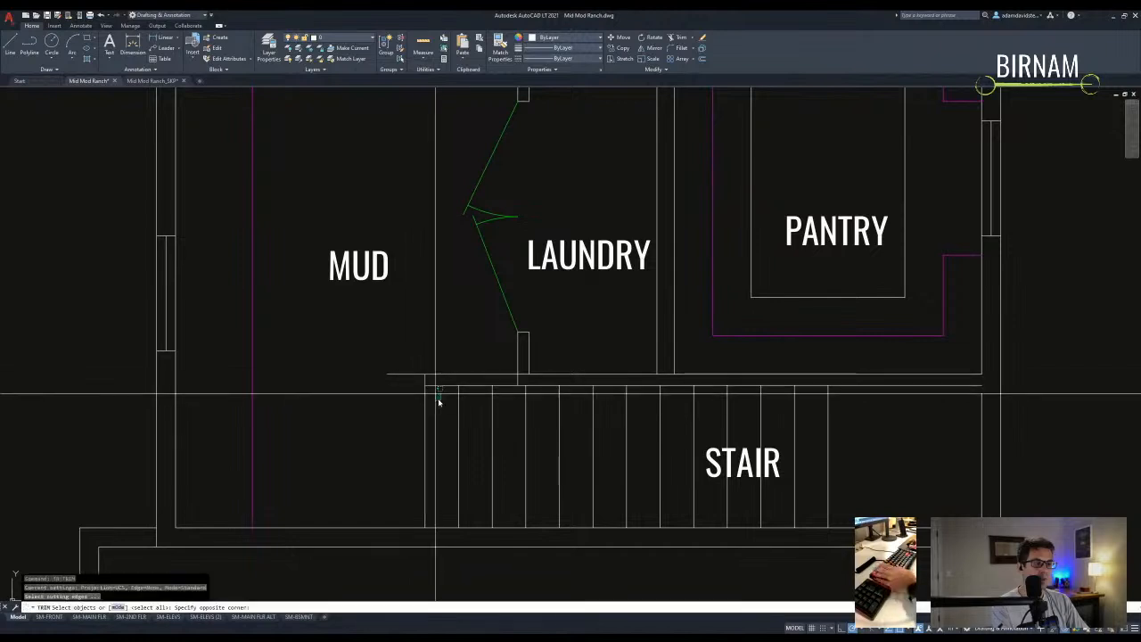
{"action": "key", "text": "Escape"}
{"action": "key", "text": "Escape"}
{"action": "scroll", "coordinate": [516, 391], "scroll_direction": "up", "scroll_amount": 4}
{"action": "type", "text": "tr"}
{"action": "key", "text": "Return"}
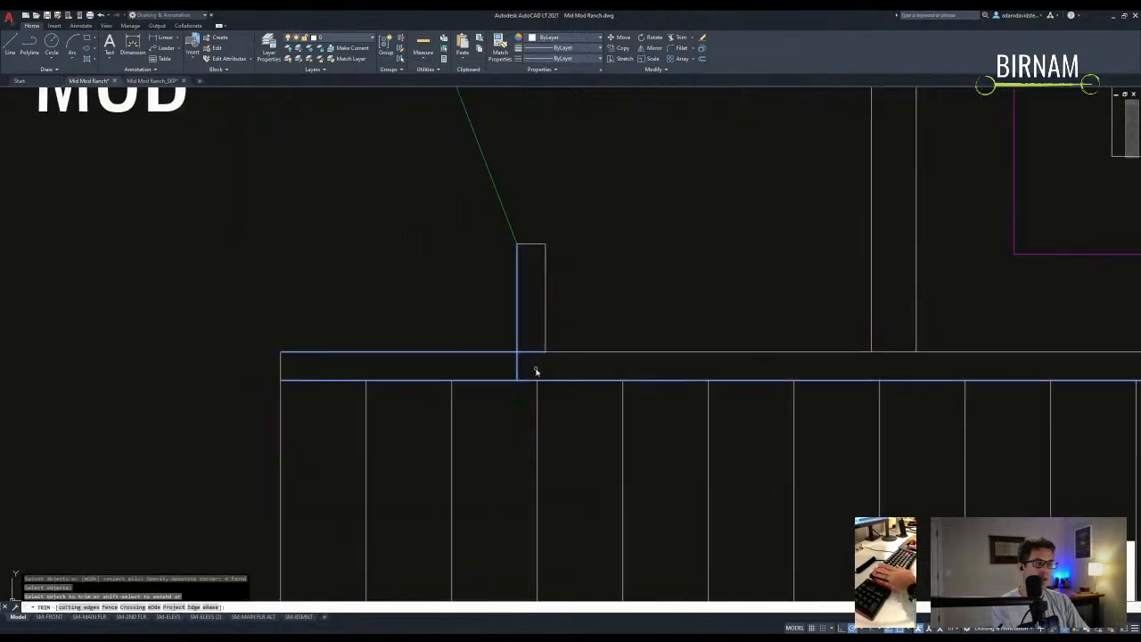
{"action": "left_click", "coordinate": [535, 372]}
{"action": "key", "text": "Escape"}
{"action": "scroll", "coordinate": [532, 374], "scroll_direction": "down", "scroll_amount": 8}
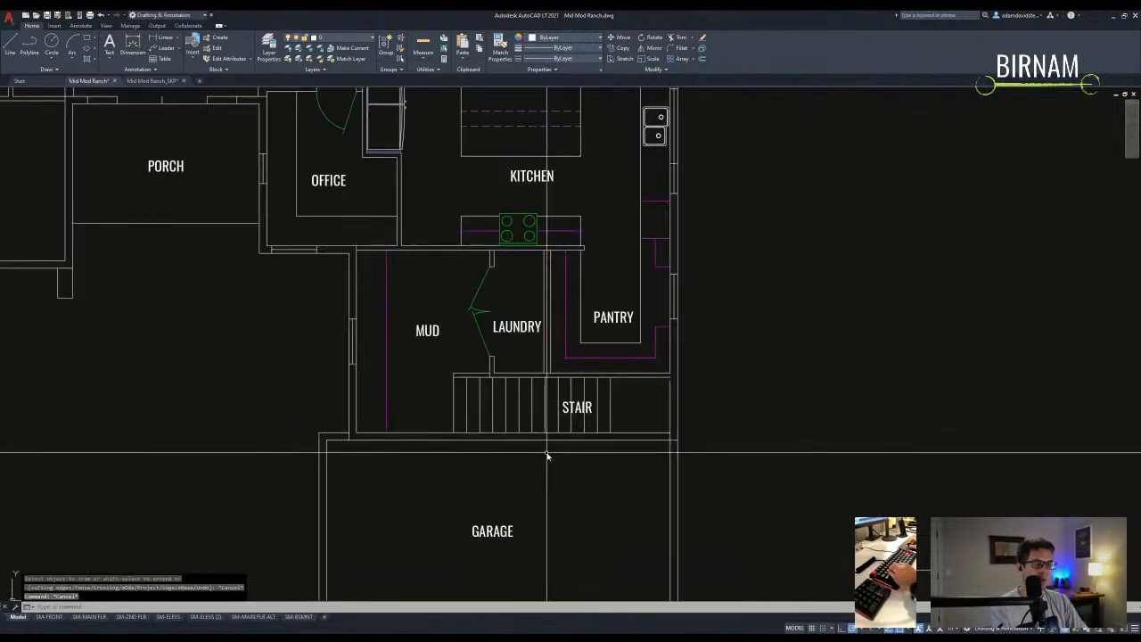
{"action": "scroll", "coordinate": [411, 371], "scroll_direction": "up", "scroll_amount": 4}
- Copy the stair's left line and draw a short wall segment at the stair top
{"action": "left_click", "coordinate": [513, 415]}
{"action": "type", "text": "co"}
{"action": "key", "text": "Return"}
{"action": "left_click", "coordinate": [528, 348]}
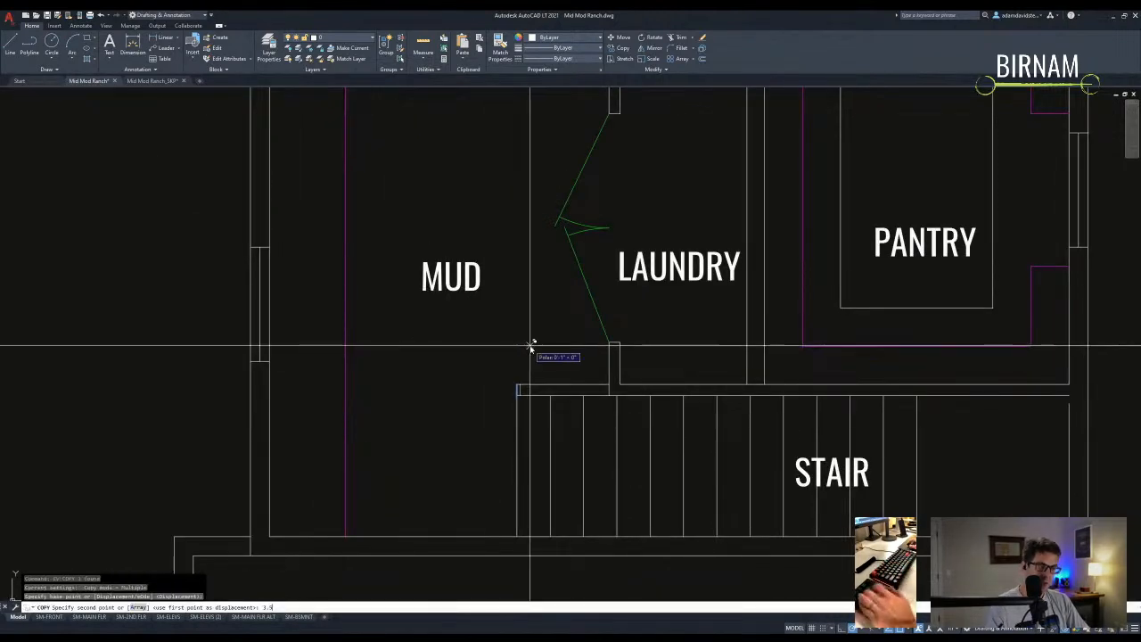
{"action": "key", "text": "Escape"}
{"action": "type", "text": "l"}
{"action": "key", "text": "Return"}
{"action": "left_click", "coordinate": [526, 390]}
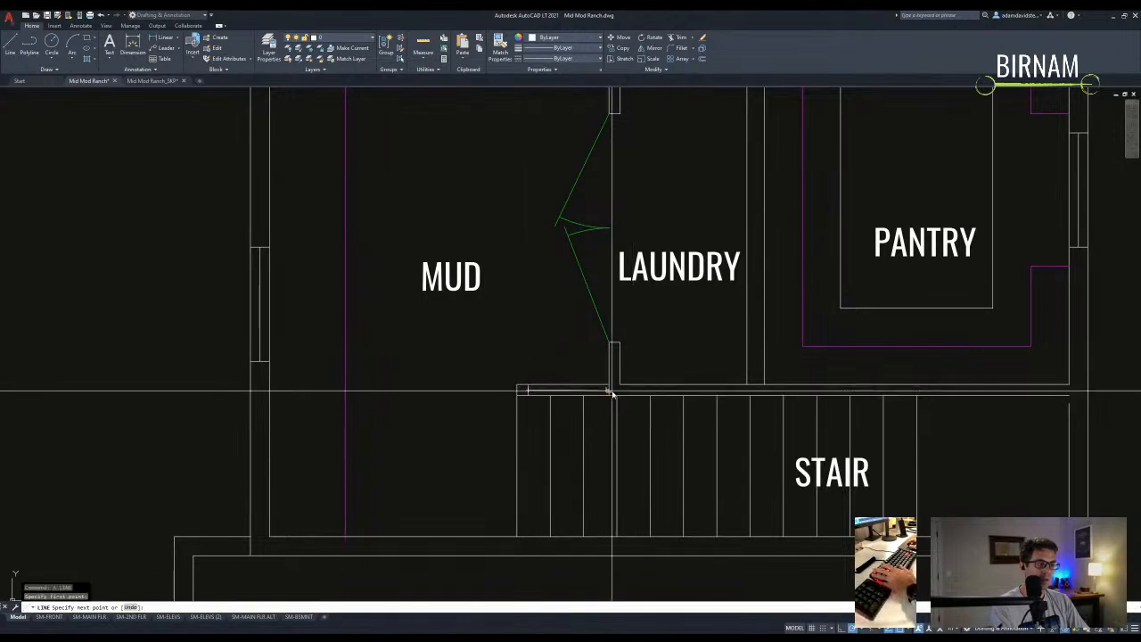
{"action": "left_click", "coordinate": [609, 389]}
{"action": "key", "text": "Escape"}
{"action": "scroll", "coordinate": [606, 404], "scroll_direction": "down", "scroll_amount": 2}
- Draw a diagonal line to the stair corner, then delete it
{"action": "type", "text": "l"}
{"action": "key", "text": "Return"}
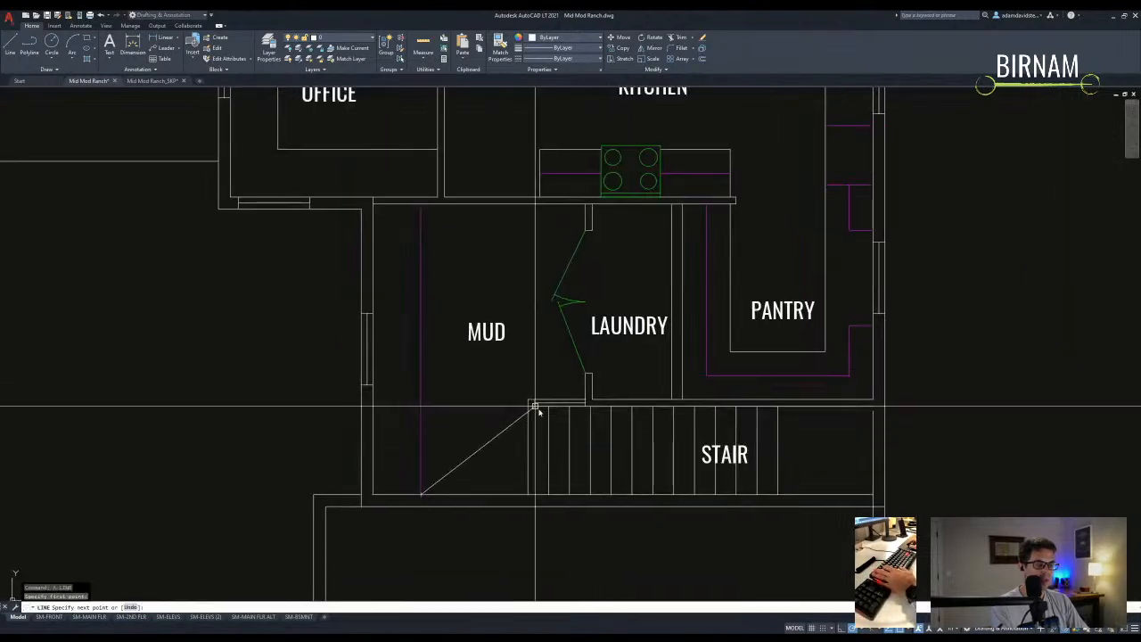
{"action": "left_click", "coordinate": [528, 406]}
{"action": "key", "text": "Escape"}
{"action": "scroll", "coordinate": [496, 469], "scroll_direction": "down", "scroll_amount": 3}
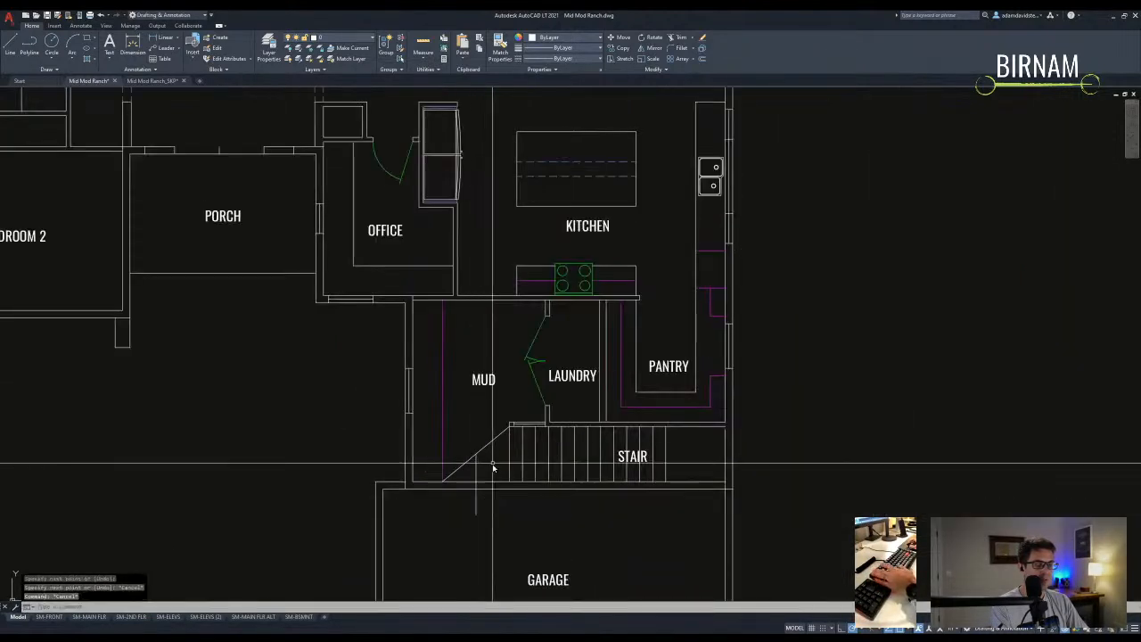
{"action": "scroll", "coordinate": [472, 419], "scroll_direction": "up", "scroll_amount": 3}
{"action": "left_click", "coordinate": [472, 419]}
{"action": "key", "text": "Delete"}
{"action": "type", "text": "tr"}
{"action": "key", "text": "Return"}
{"action": "key", "text": "Escape"}
- Copy the short wall segment 18 units over and erase a stray line near the MUD wall
{"action": "type", "text": "co"}
{"action": "key", "text": "Return"}
{"action": "left_click", "coordinate": [465, 499]}
{"action": "key", "text": "Return"}
{"action": "left_click", "coordinate": [478, 460]}
{"action": "type", "text": "18"}
{"action": "key", "text": "Return"}
{"action": "key", "text": "Escape"}
{"action": "left_click", "coordinate": [461, 504]}
{"action": "left_click", "coordinate": [484, 451]}
{"action": "key", "text": "Delete"}
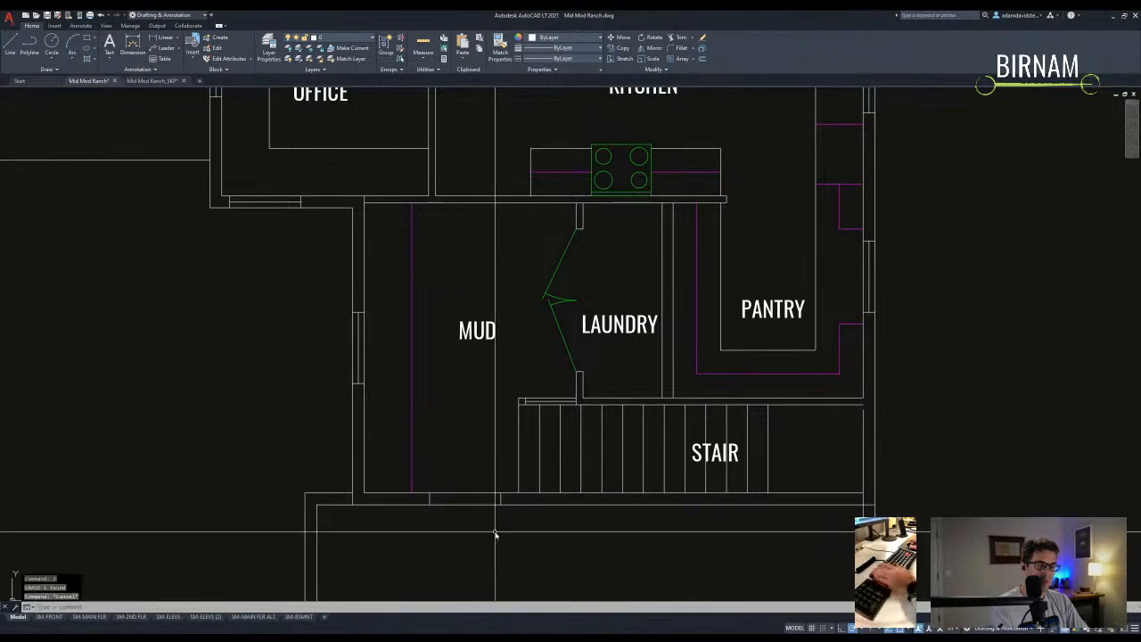
- Trim a door opening into the MUD room's bottom wall
{"action": "type", "text": "tr"}
{"action": "key", "text": "Return"}
{"action": "left_click_drag", "start_coordinate": [375, 451], "coordinate": [458, 494]}
{"action": "key", "text": "Escape"}
- Draw a door-width circle centred on the jamb and a door leaf line from its centre
{"action": "middle_click_drag", "start_coordinate": [468, 486], "coordinate": [474, 472]}
{"action": "type", "text": "c"}
{"action": "key", "text": "Return"}
{"action": "left_click", "coordinate": [511, 470]}
{"action": "left_click", "coordinate": [440, 469]}
{"action": "type", "text": "l"}
{"action": "key", "text": "Return"}
{"action": "left_click", "coordinate": [511, 470]}
{"action": "scroll", "coordinate": [449, 400], "scroll_direction": "up", "scroll_amount": 2}
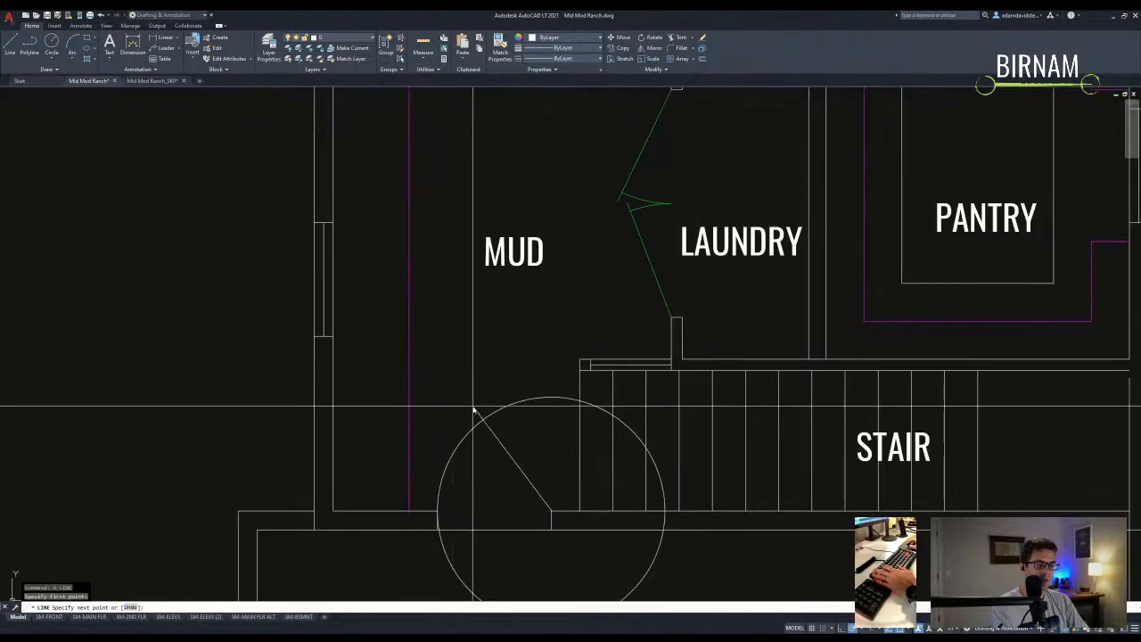
{"action": "left_click", "coordinate": [473, 410]}
{"action": "middle_click_drag", "start_coordinate": [473, 410], "coordinate": [477, 363]}
{"action": "key", "text": "Return"}
- Trim the circle down to a door swing arc
{"action": "type", "text": "tr"}
{"action": "key", "text": "Return"}
{"action": "left_click", "coordinate": [450, 354]}
- Match the new mud door swing to the laundry door's properties with MATCHPROP
{"action": "key", "text": "Return"}
{"action": "left_click", "coordinate": [624, 543]}
{"action": "scroll", "coordinate": [553, 296], "scroll_direction": "down", "scroll_amount": 3}
{"action": "key", "text": "Escape"}
{"action": "type", "text": "ma"}
{"action": "key", "text": "Return"}
{"action": "left_click", "coordinate": [552, 296]}
{"action": "left_click", "coordinate": [500, 397]}
{"action": "left_click", "coordinate": [477, 361]}
{"action": "key", "text": "Escape"}
{"action": "middle_click_drag", "start_coordinate": [498, 419], "coordinate": [505, 392]}
{"action": "scroll", "coordinate": [523, 372], "scroll_direction": "down", "scroll_amount": 2}
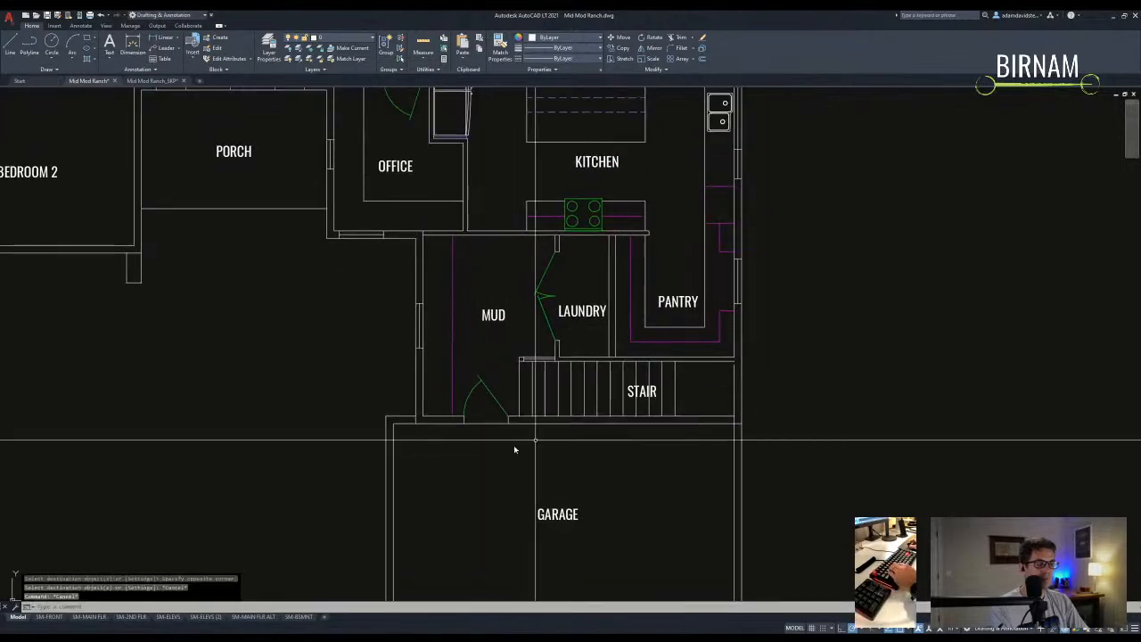
{"action": "key", "text": "Escape"}
{"action": "key", "text": "Escape"}
{"action": "scroll", "coordinate": [535, 428], "scroll_direction": "down", "scroll_amount": 4}
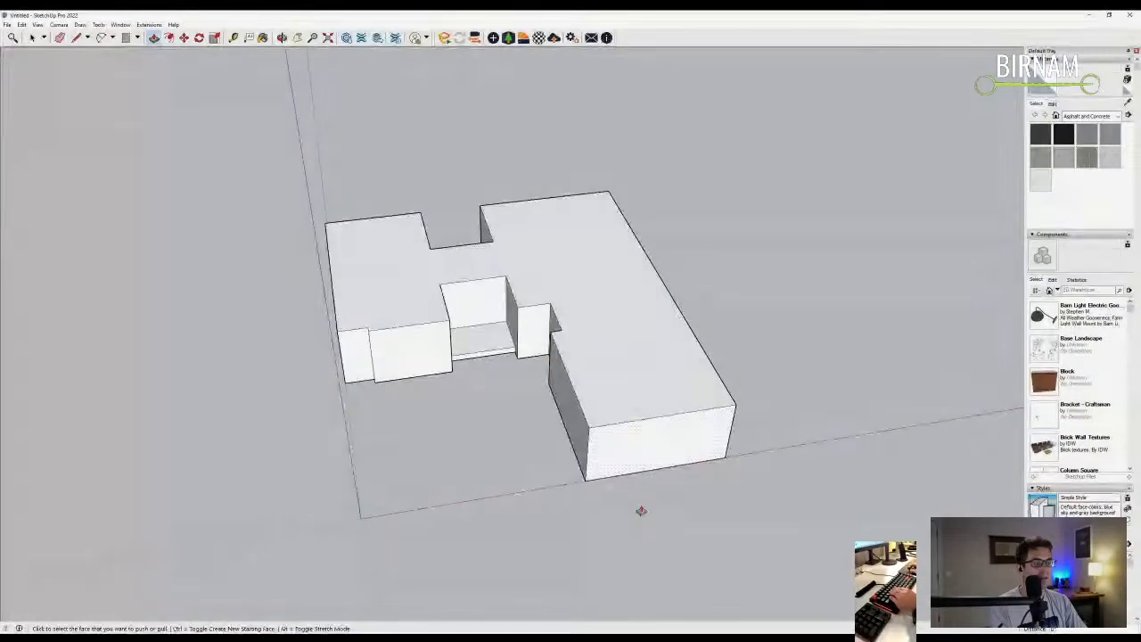
{"action": "mouse_move", "coordinate": [639, 507]}
{"action": "middle_mouse_down"}
{"action": "mouse_move", "coordinate": [558, 364]}
{"action": "mouse_move", "coordinate": [120, 86]}
{"action": "middle_mouse_up"}
- Box-select the lower-right block, shift it slightly along the green axis, then view in 3D
{"action": "left_click", "coordinate": [34, 38]}
{"action": "middle_click_drag", "start_coordinate": [481, 320], "coordinate": [537, 454]}
{"action": "left_click_drag", "start_coordinate": [528, 490], "coordinate": [711, 384]}
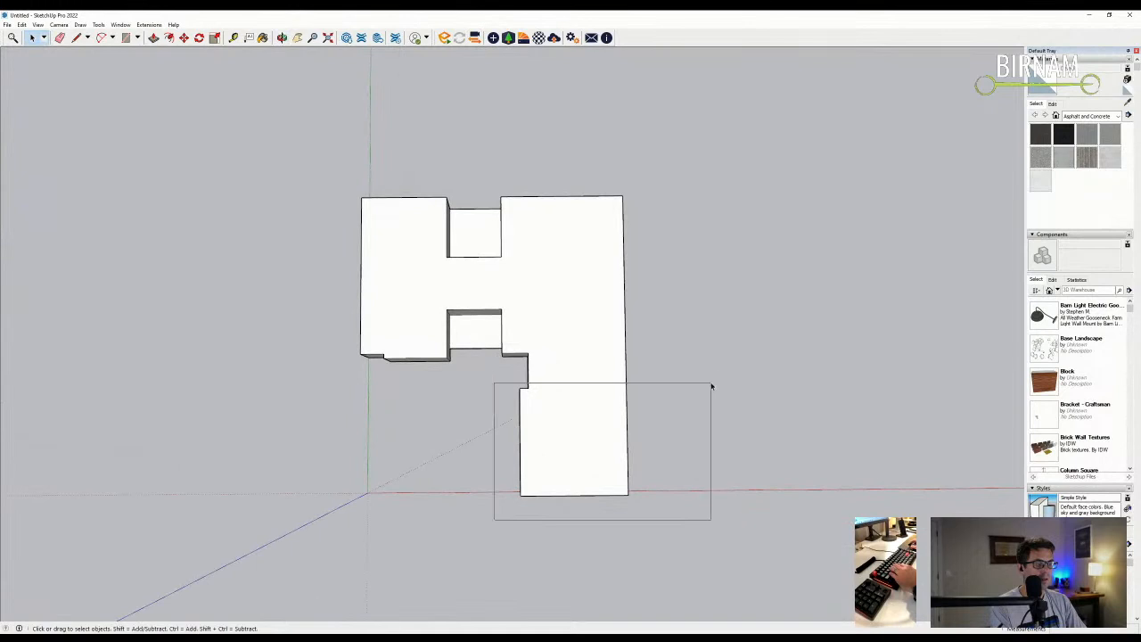
{"action": "key", "text": "m"}
{"action": "left_click", "coordinate": [555, 361]}
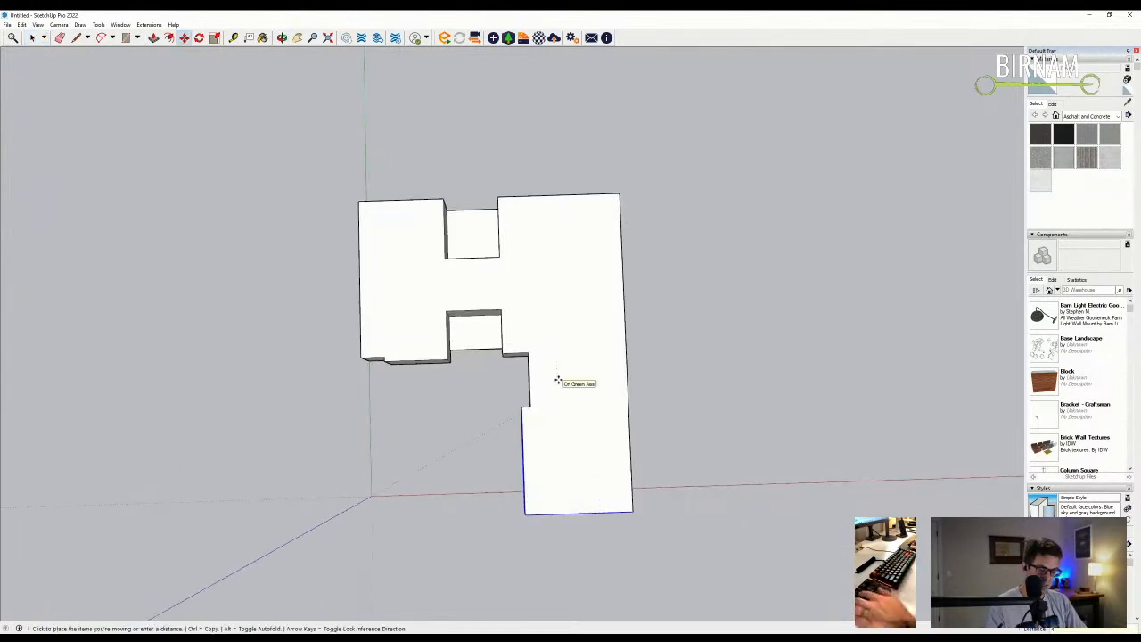
{"action": "left_click", "coordinate": [529, 395]}
{"action": "middle_click_drag", "start_coordinate": [529, 394], "coordinate": [542, 366]}
{"action": "key", "text": "Escape"}
{"action": "scroll", "coordinate": [542, 366], "scroll_direction": "down", "scroll_amount": 2}
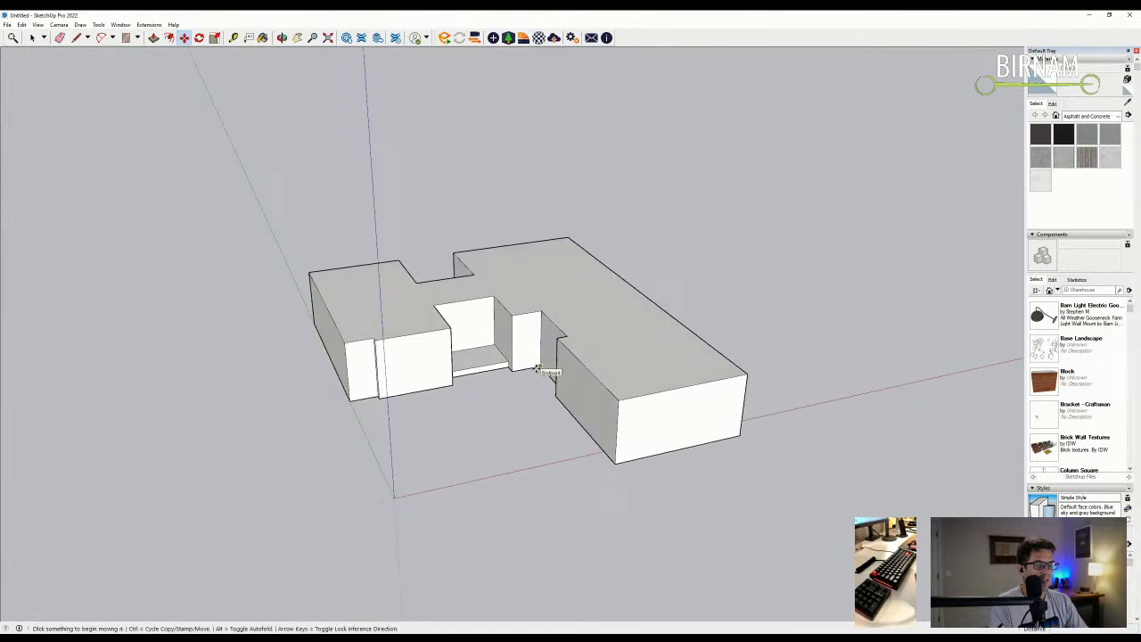
{"action": "middle_click_drag", "start_coordinate": [540, 305], "coordinate": [521, 329]}
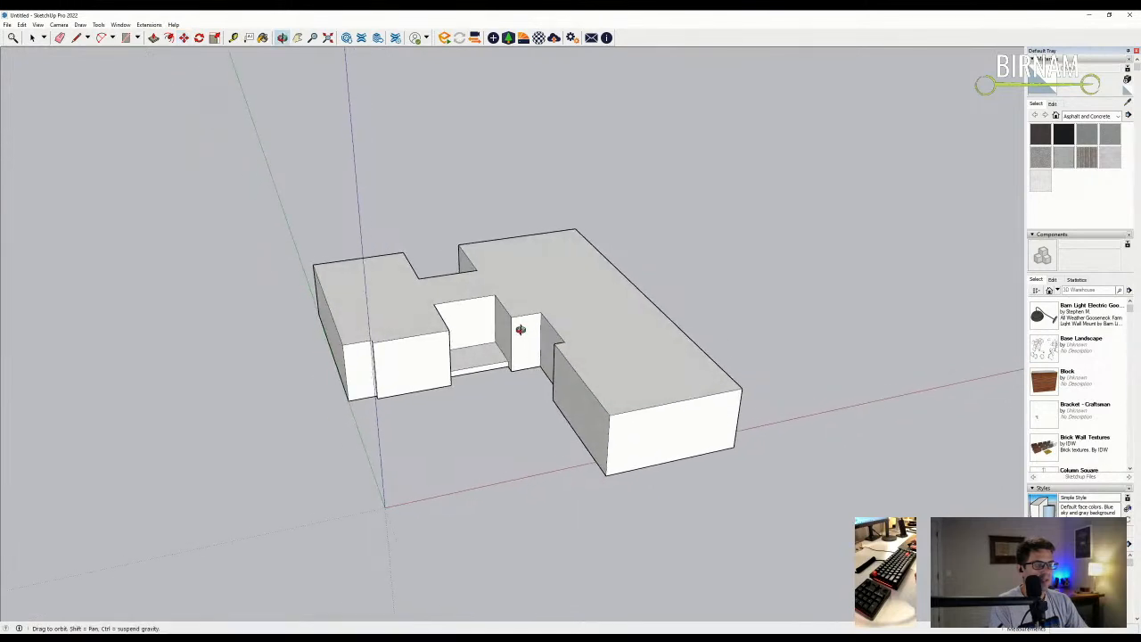
{"action": "scroll", "coordinate": [525, 326], "scroll_direction": "up", "scroll_amount": 5}
- Draw lines from the wall corner to close the notch gap and top opening with faces
{"action": "key", "text": "l"}
{"action": "middle_click_drag", "start_coordinate": [483, 322], "coordinate": [492, 294]}
{"action": "left_click", "coordinate": [479, 319]}
{"action": "left_click", "coordinate": [356, 308]}
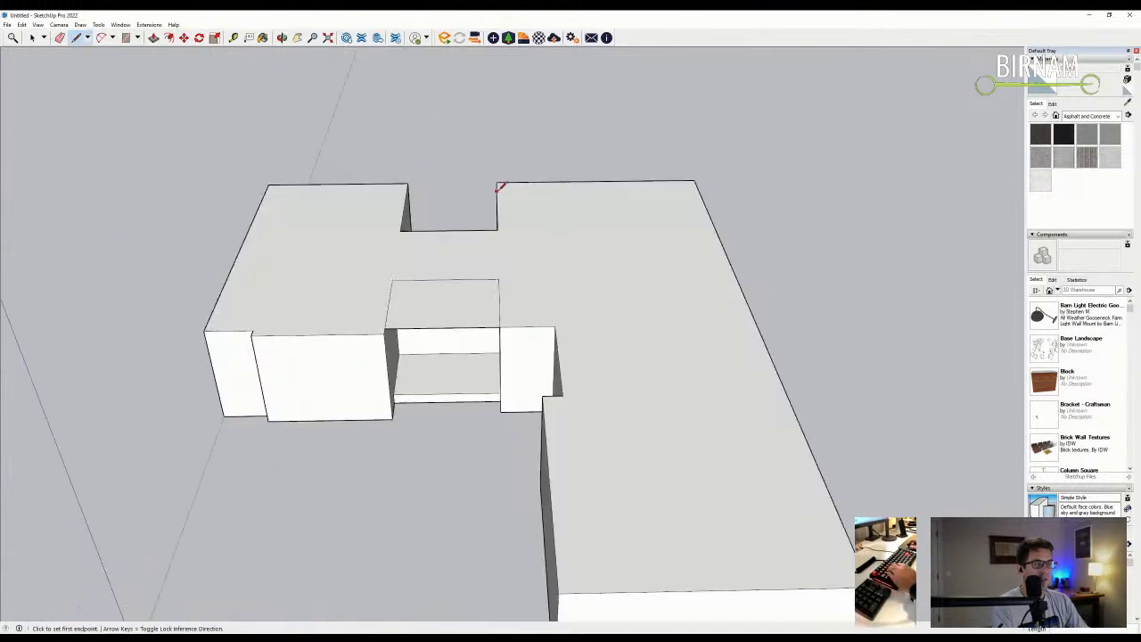
{"action": "left_click", "coordinate": [408, 181]}
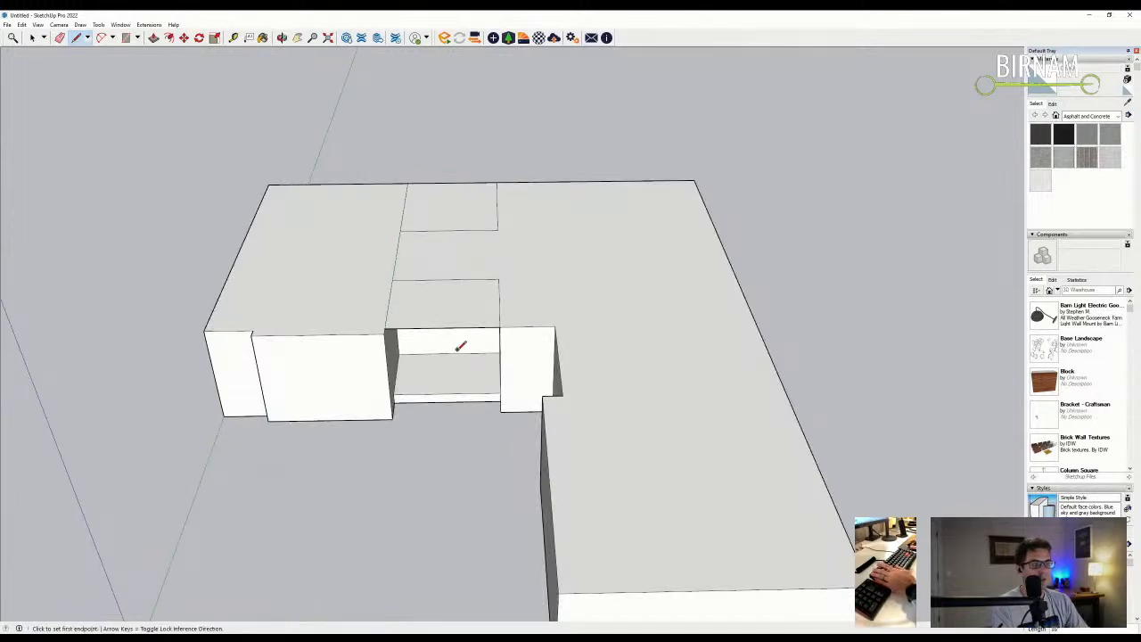
{"action": "middle_click_drag", "start_coordinate": [460, 337], "coordinate": [511, 317]}
{"action": "left_click", "coordinate": [502, 324]}
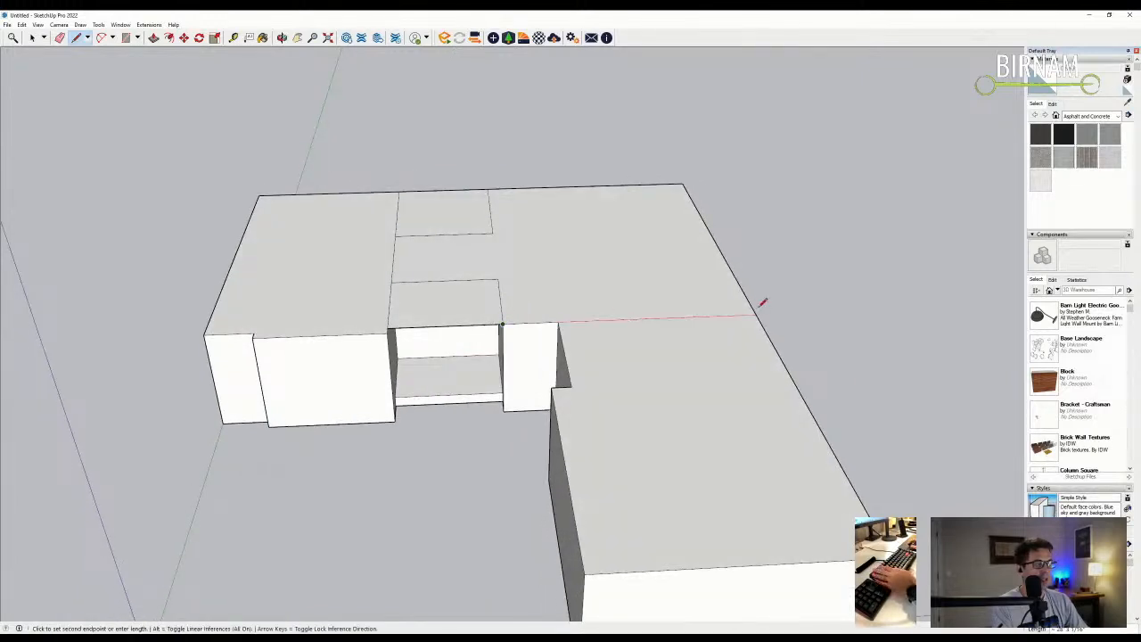
- Start an Offset on the centre section's top face
{"action": "mouse_move", "coordinate": [759, 306]}
{"action": "middle_mouse_down"}
{"action": "mouse_move", "coordinate": [761, 333]}
{"action": "mouse_move", "coordinate": [705, 410]}
{"action": "mouse_move", "coordinate": [655, 291]}
{"action": "mouse_move", "coordinate": [681, 324]}
{"action": "mouse_move", "coordinate": [658, 353]}
{"action": "mouse_move", "coordinate": [408, 297]}
{"action": "mouse_move", "coordinate": [381, 309]}
{"action": "middle_mouse_up"}
{"action": "mouse_move", "coordinate": [582, 313]}
{"action": "middle_mouse_down"}
{"action": "mouse_move", "coordinate": [739, 336]}
{"action": "mouse_move", "coordinate": [618, 306]}
{"action": "mouse_move", "coordinate": [509, 323]}
{"action": "middle_mouse_up"}
{"action": "scroll", "coordinate": [739, 336], "scroll_direction": "down", "scroll_amount": 5}
{"action": "scroll", "coordinate": [535, 347], "scroll_direction": "up", "scroll_amount": 5}
{"action": "middle_click_drag", "start_coordinate": [550, 366], "coordinate": [675, 380]}
{"action": "scroll", "coordinate": [651, 302], "scroll_direction": "up", "scroll_amount": 2}
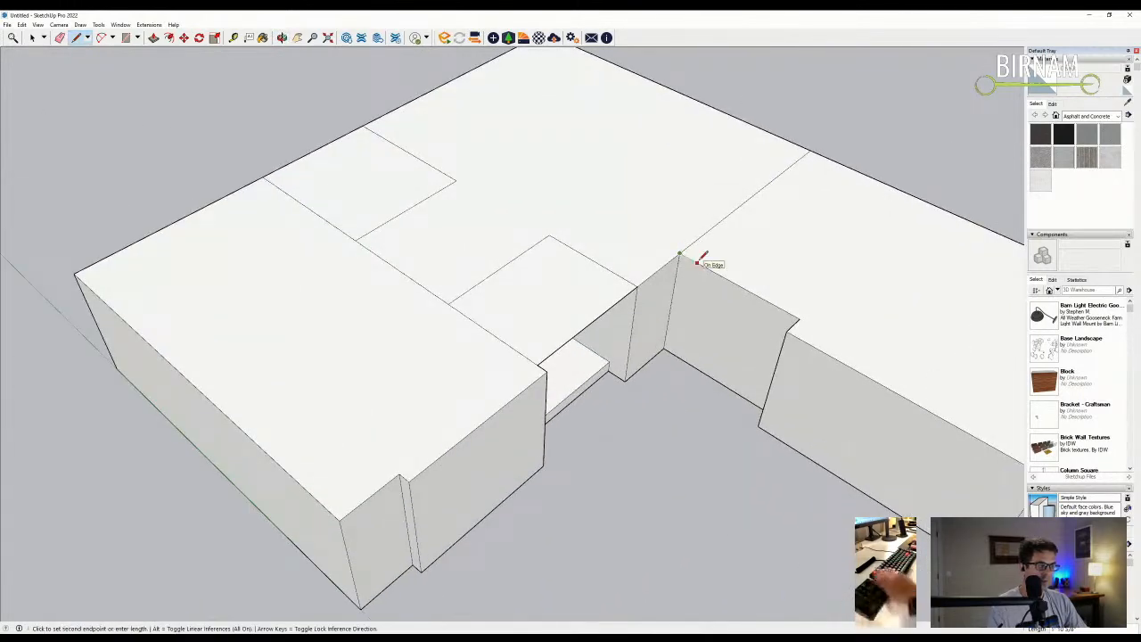
{"action": "middle_click_drag", "start_coordinate": [692, 258], "coordinate": [642, 305]}
{"action": "scroll", "coordinate": [683, 258], "scroll_direction": "up", "scroll_amount": 1}
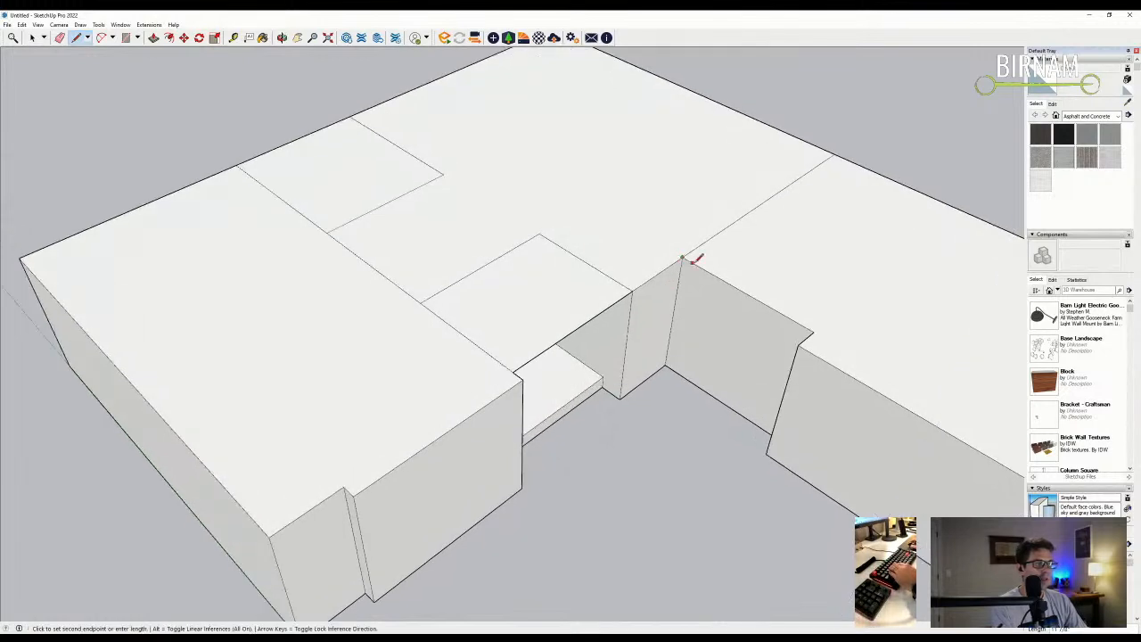
{"action": "scroll", "coordinate": [692, 263], "scroll_direction": "down", "scroll_amount": 3}
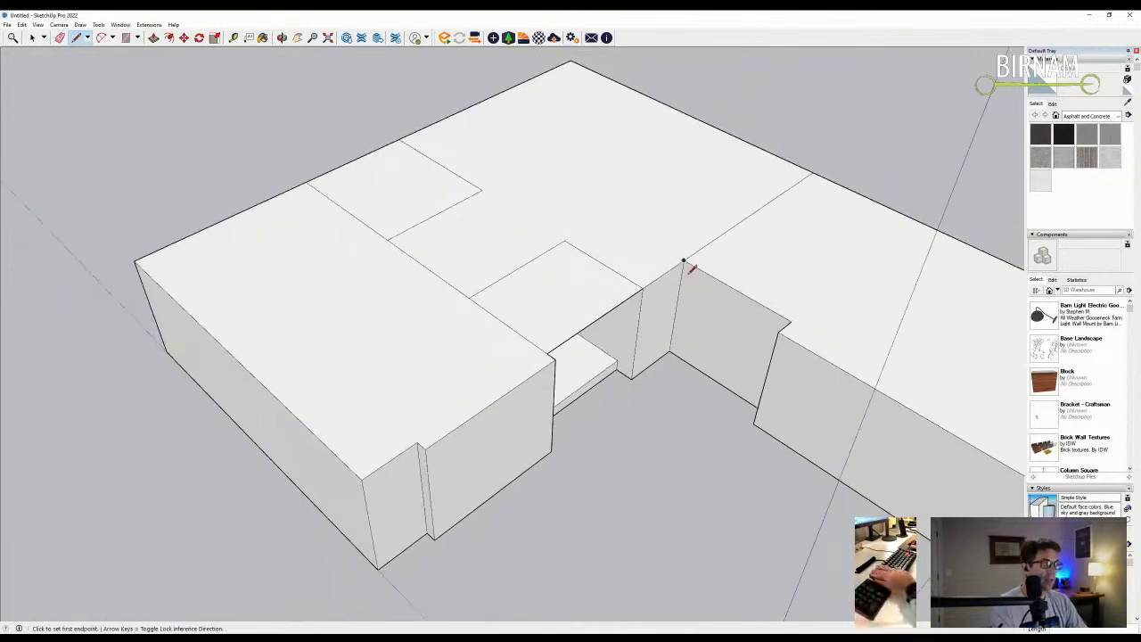
{"action": "scroll", "coordinate": [573, 268], "scroll_direction": "up", "scroll_amount": 1}
{"action": "left_click", "coordinate": [168, 38]}
{"action": "middle_click_drag", "start_coordinate": [552, 209], "coordinate": [437, 232]}
{"action": "left_click", "coordinate": [715, 230]}
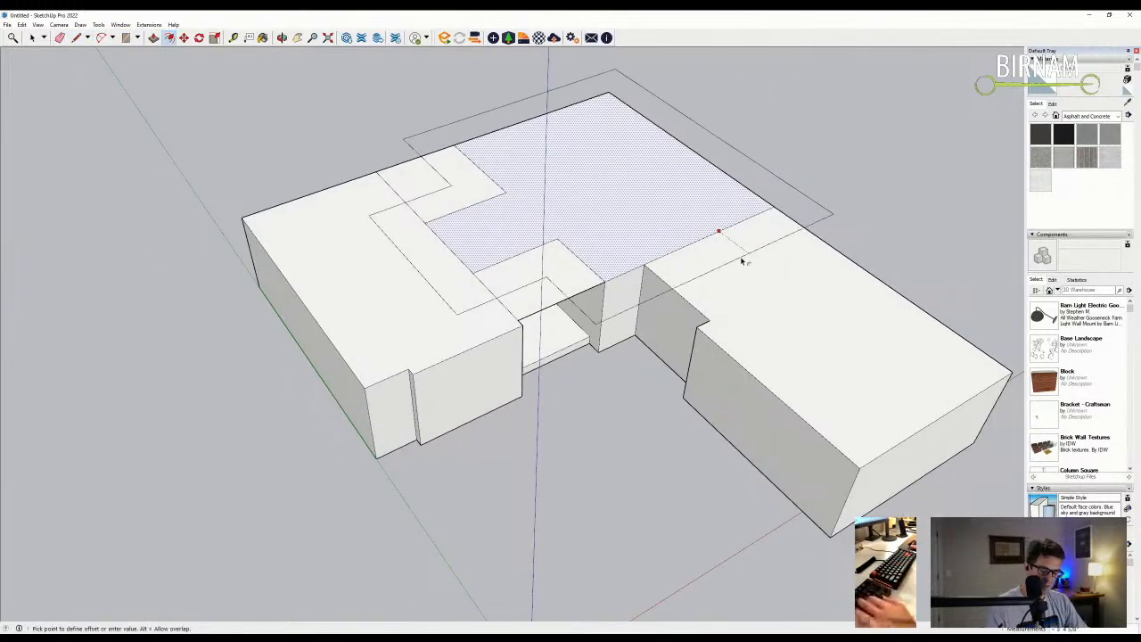
- Place the overhang outline on the centre top, add an edge at the notch, and erase the stray diagonal
{"action": "left_click", "coordinate": [741, 261]}
{"action": "scroll", "coordinate": [615, 272], "scroll_direction": "up", "scroll_amount": 4}
{"action": "key", "text": "l"}
{"action": "left_click", "coordinate": [589, 280]}
{"action": "left_click", "coordinate": [445, 342]}
{"action": "middle_click_drag", "start_coordinate": [445, 341], "coordinate": [629, 306]}
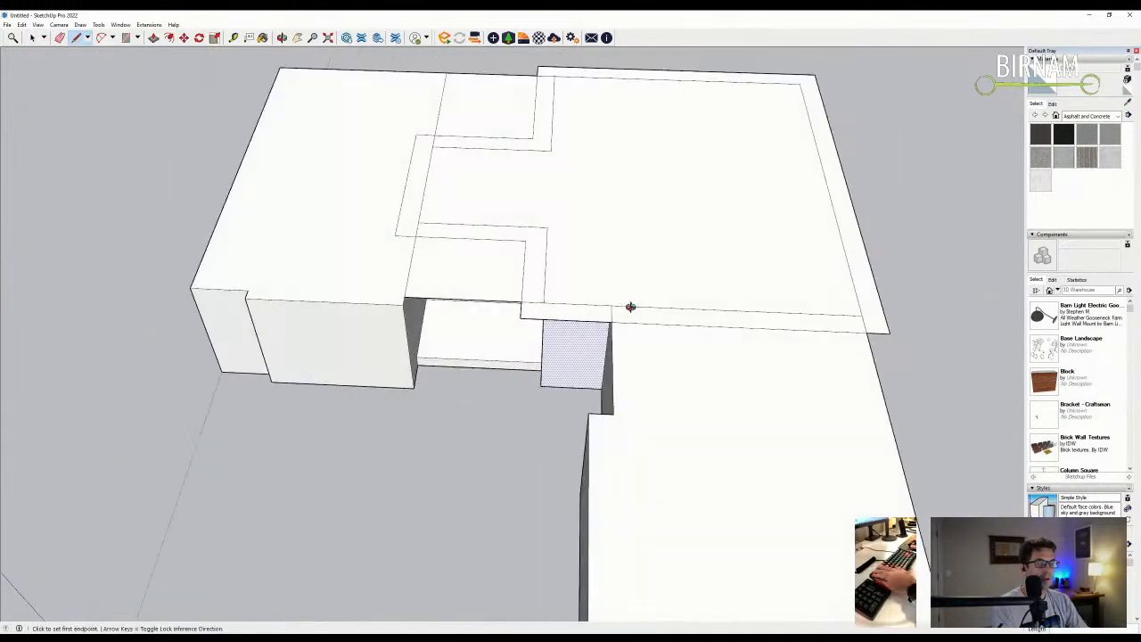
{"action": "scroll", "coordinate": [630, 303], "scroll_direction": "up", "scroll_amount": 3}
{"action": "key", "text": "e"}
{"action": "left_click", "coordinate": [380, 263]}
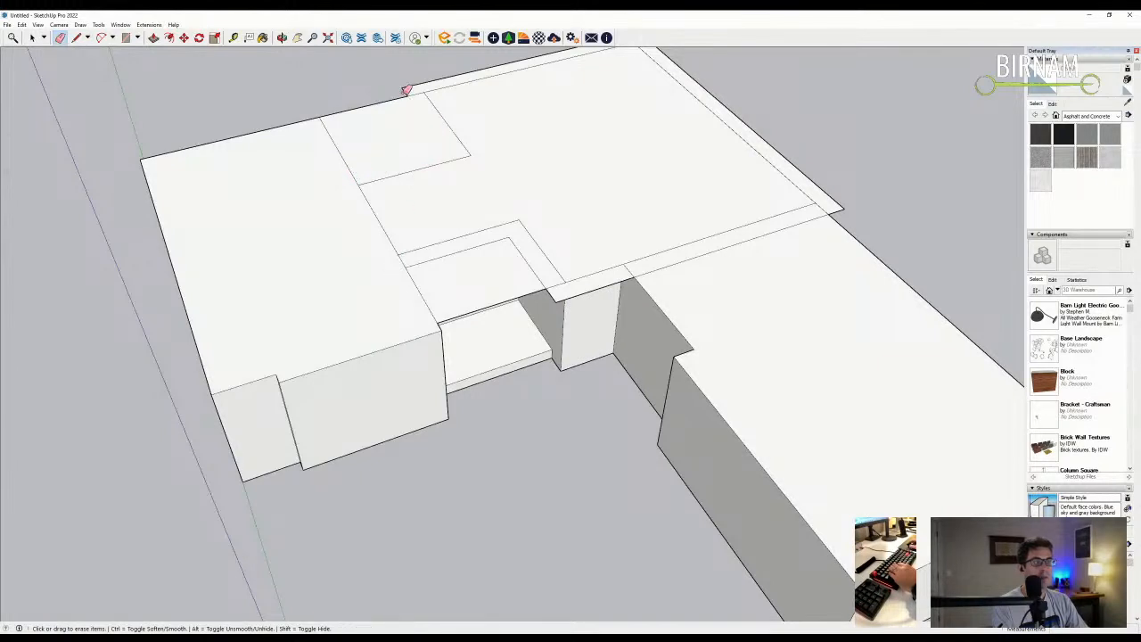
- Raise the column top, then lift the L-shaped ledge strip level with it
{"action": "scroll", "coordinate": [369, 140], "scroll_direction": "down", "scroll_amount": 5}
{"action": "mouse_move", "coordinate": [369, 140]}
{"action": "middle_mouse_down"}
{"action": "mouse_move", "coordinate": [581, 252]}
{"action": "mouse_move", "coordinate": [580, 360]}
{"action": "mouse_move", "coordinate": [577, 309]}
{"action": "middle_mouse_up"}
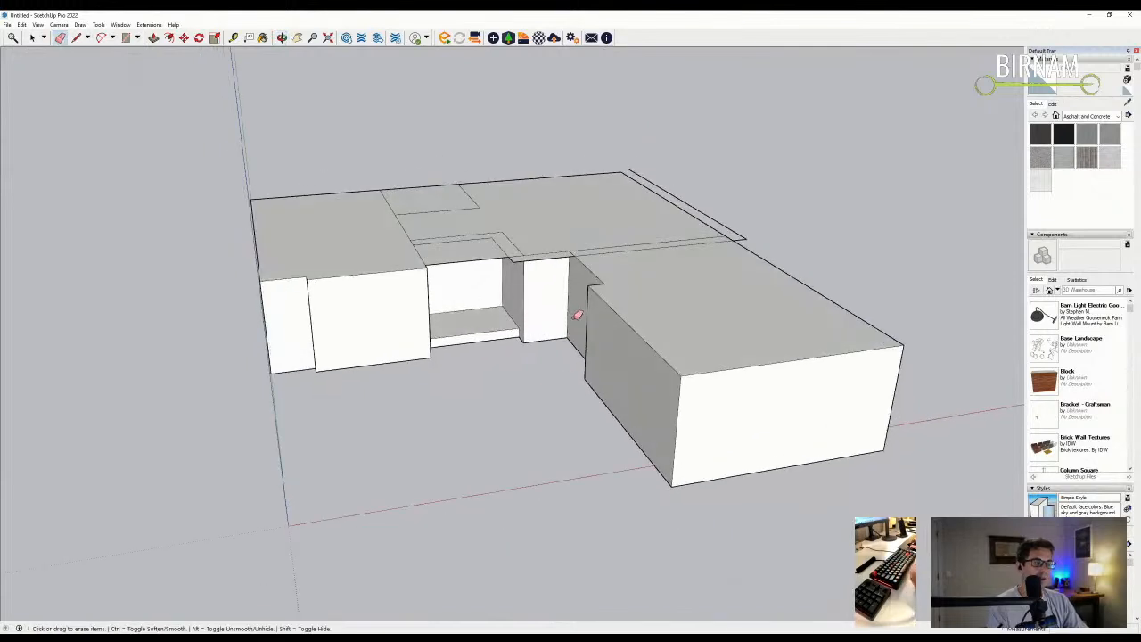
{"action": "scroll", "coordinate": [510, 249], "scroll_direction": "up", "scroll_amount": 4}
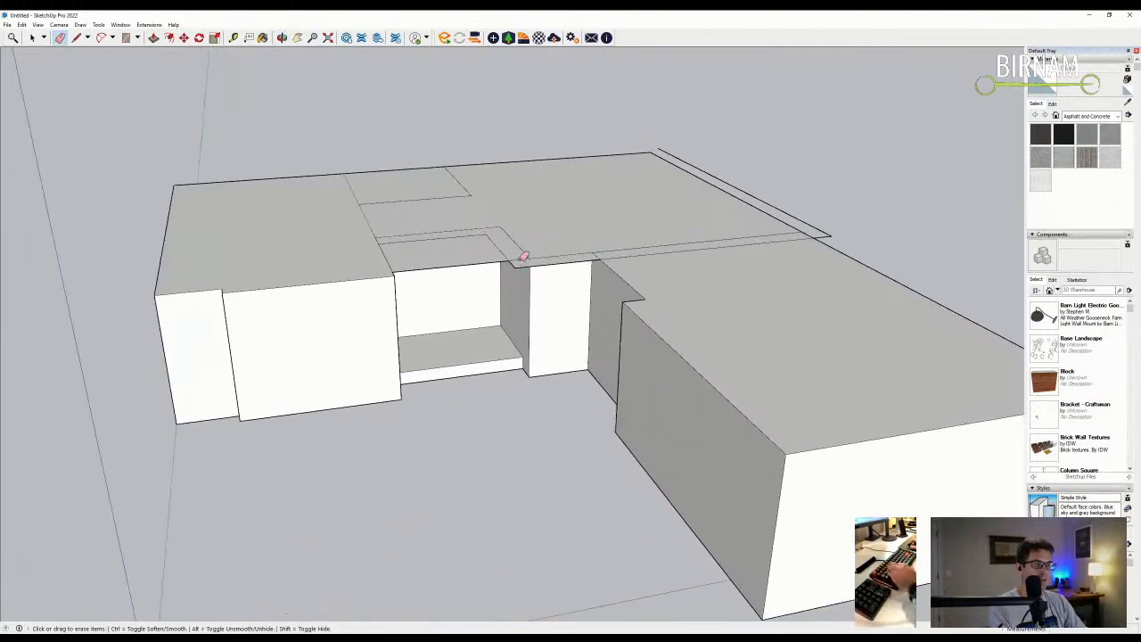
{"action": "scroll", "coordinate": [530, 257], "scroll_direction": "up", "scroll_amount": 3}
{"action": "key", "text": "p"}
{"action": "left_click", "coordinate": [532, 260]}
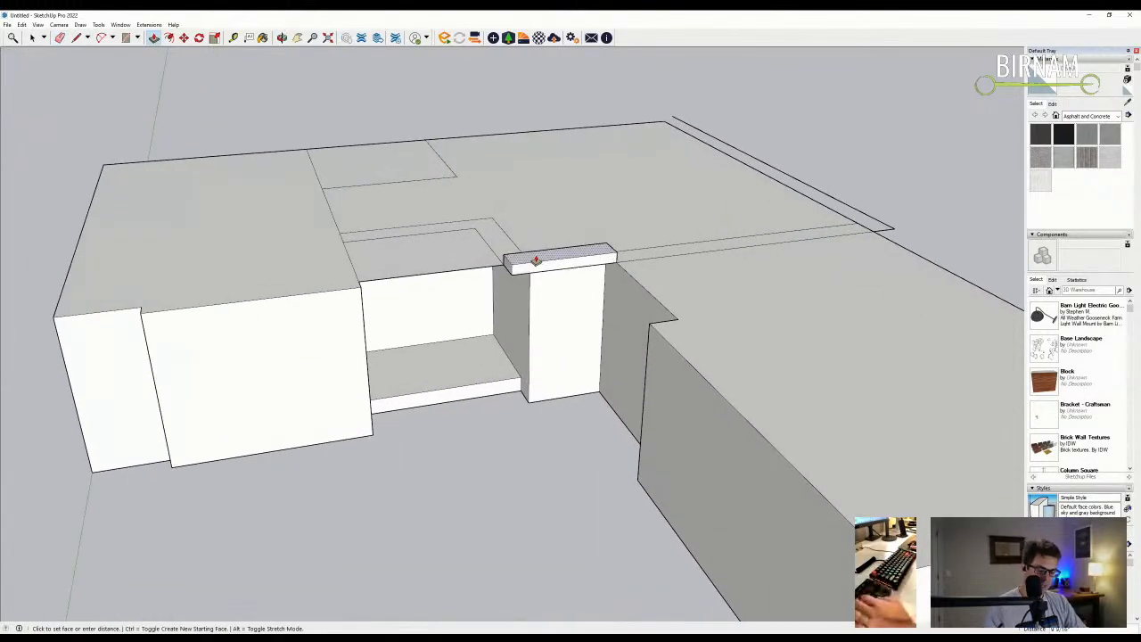
{"action": "left_click", "coordinate": [535, 260]}
{"action": "left_click", "coordinate": [536, 262]}
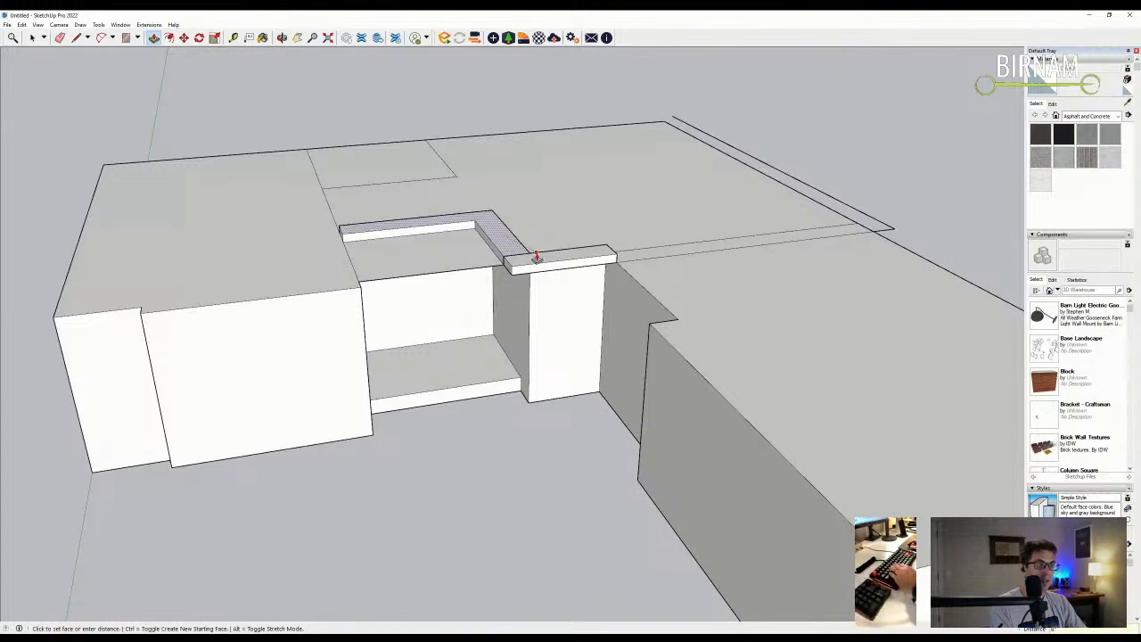
{"action": "double_click", "coordinate": [629, 257]}
{"action": "mouse_move", "coordinate": [740, 214]}
{"action": "middle_mouse_down"}
{"action": "mouse_move", "coordinate": [756, 190]}
{"action": "mouse_move", "coordinate": [543, 178]}
{"action": "middle_mouse_up"}
- Split off the top edge strip and raise it to match the ledge height
{"action": "key", "text": "l"}
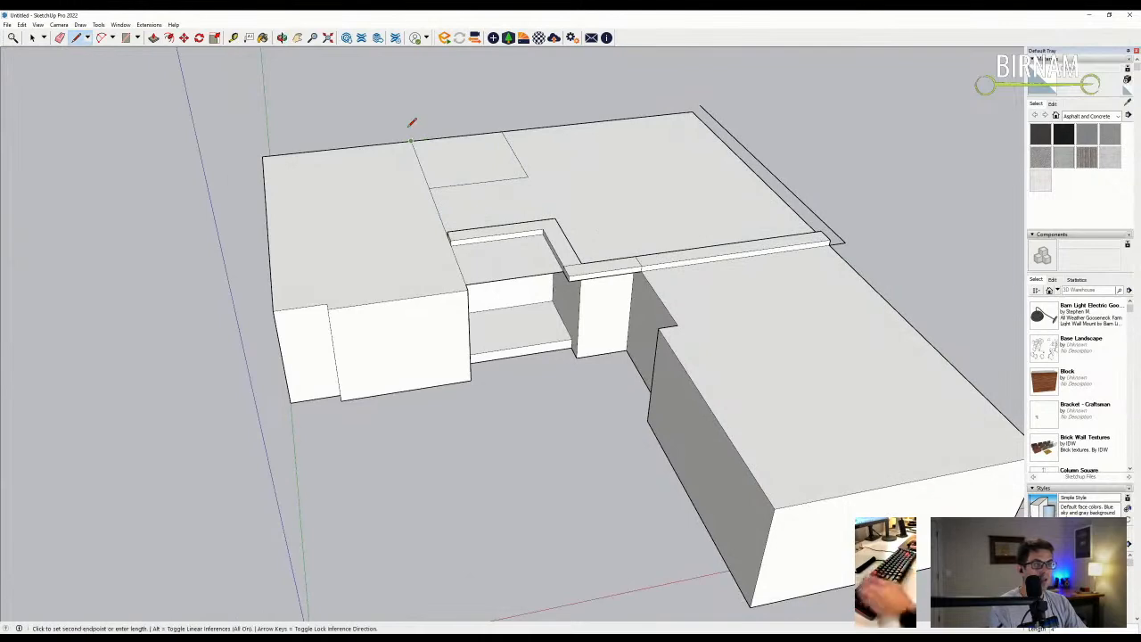
{"action": "left_click", "coordinate": [701, 104]}
{"action": "mouse_move", "coordinate": [746, 120]}
{"action": "middle_mouse_down"}
{"action": "mouse_move", "coordinate": [657, 183]}
{"action": "mouse_move", "coordinate": [871, 276]}
{"action": "mouse_move", "coordinate": [670, 311]}
{"action": "middle_mouse_up"}
{"action": "key", "text": "p"}
{"action": "left_click", "coordinate": [847, 267]}
{"action": "left_click", "coordinate": [829, 264]}
{"action": "scroll", "coordinate": [805, 239], "scroll_direction": "up", "scroll_amount": 3}
{"action": "key", "text": "l"}
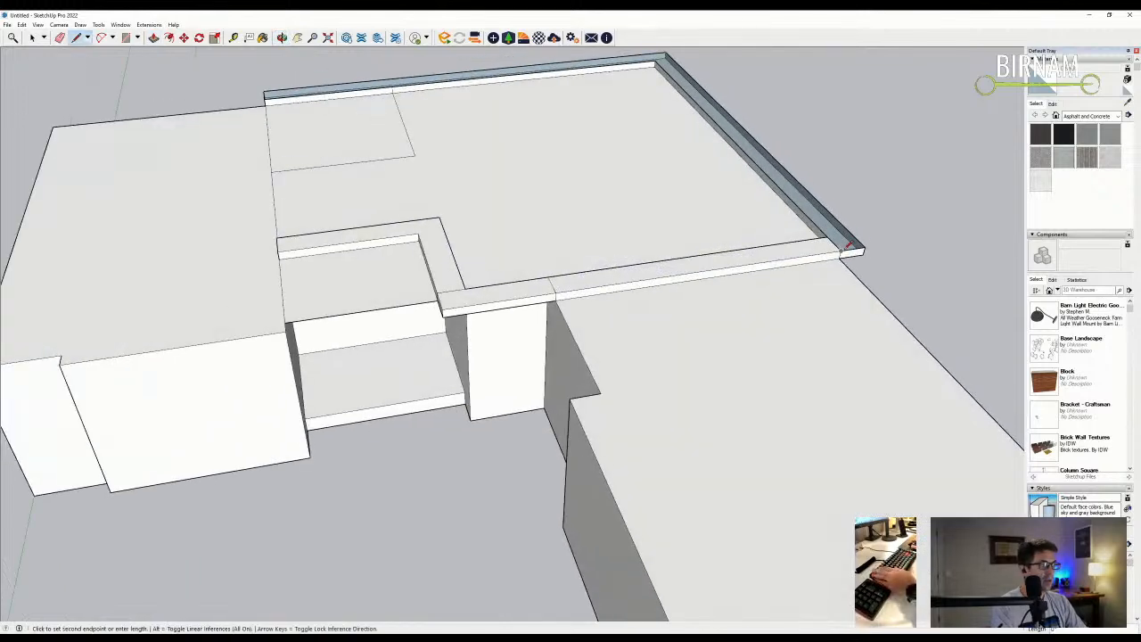
{"action": "key", "text": "Escape"}
{"action": "key", "text": "e"}
{"action": "mouse_move", "coordinate": [555, 285]}
{"action": "middle_mouse_down"}
{"action": "mouse_move", "coordinate": [525, 265]}
{"action": "mouse_move", "coordinate": [535, 297]}
{"action": "mouse_move", "coordinate": [522, 283]}
{"action": "middle_mouse_up"}
- Start a dividing line at the edge strip's corner
{"action": "key", "text": "l"}
{"action": "left_click", "coordinate": [503, 285]}
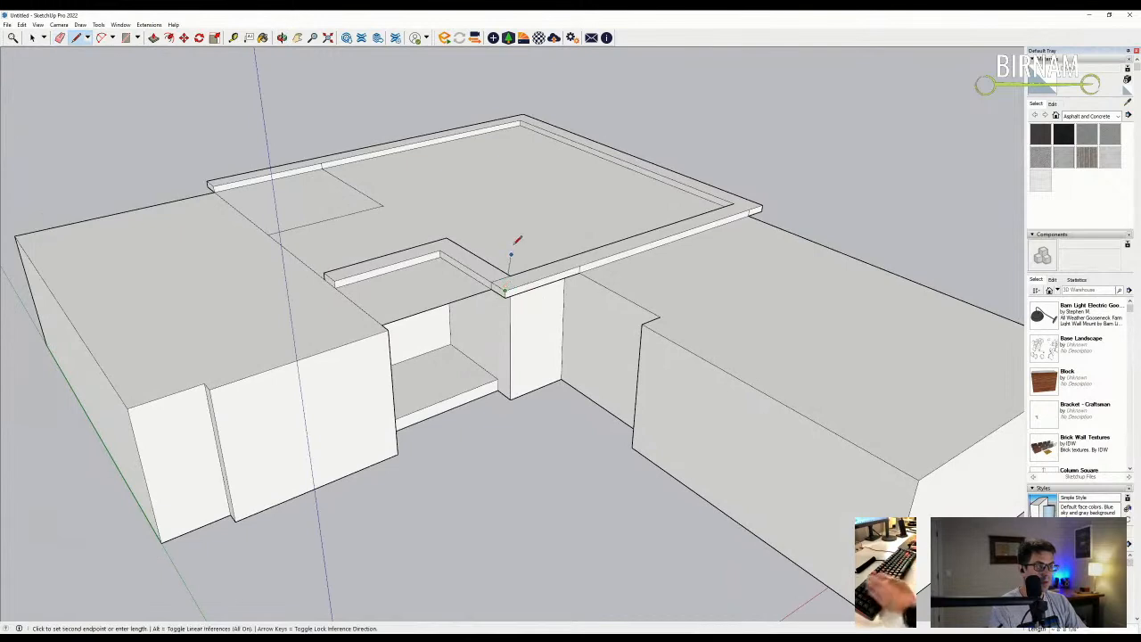
{"action": "scroll", "coordinate": [486, 268], "scroll_direction": "up", "scroll_amount": 2}
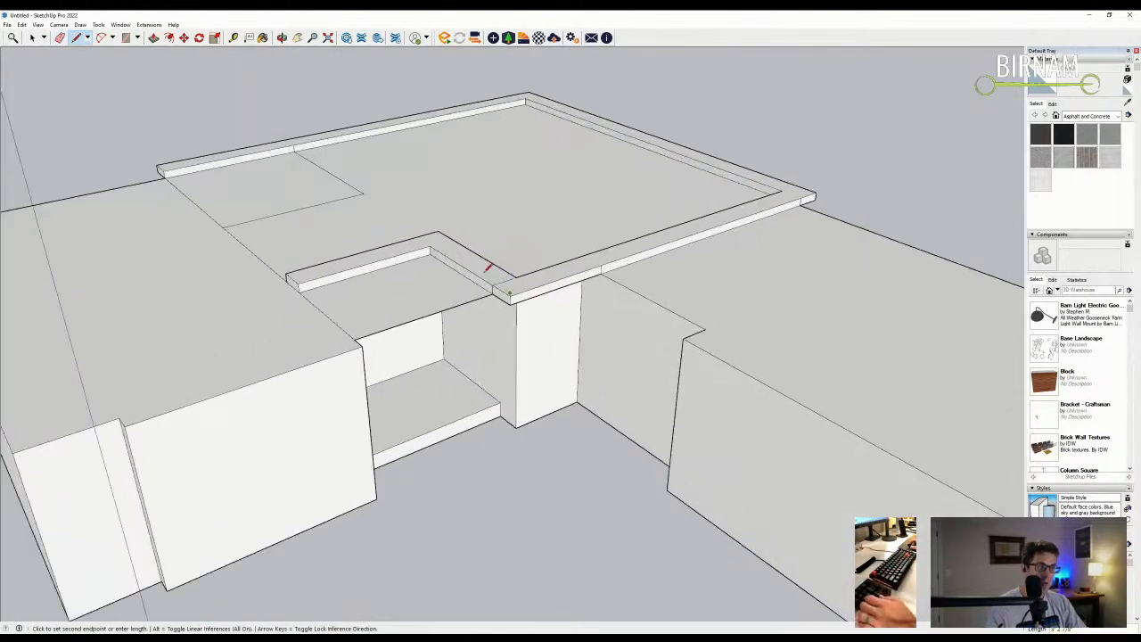
{"action": "scroll", "coordinate": [499, 278], "scroll_direction": "up", "scroll_amount": 2}
{"action": "key", "text": "e"}
{"action": "scroll", "coordinate": [506, 287], "scroll_direction": "up", "scroll_amount": 2}
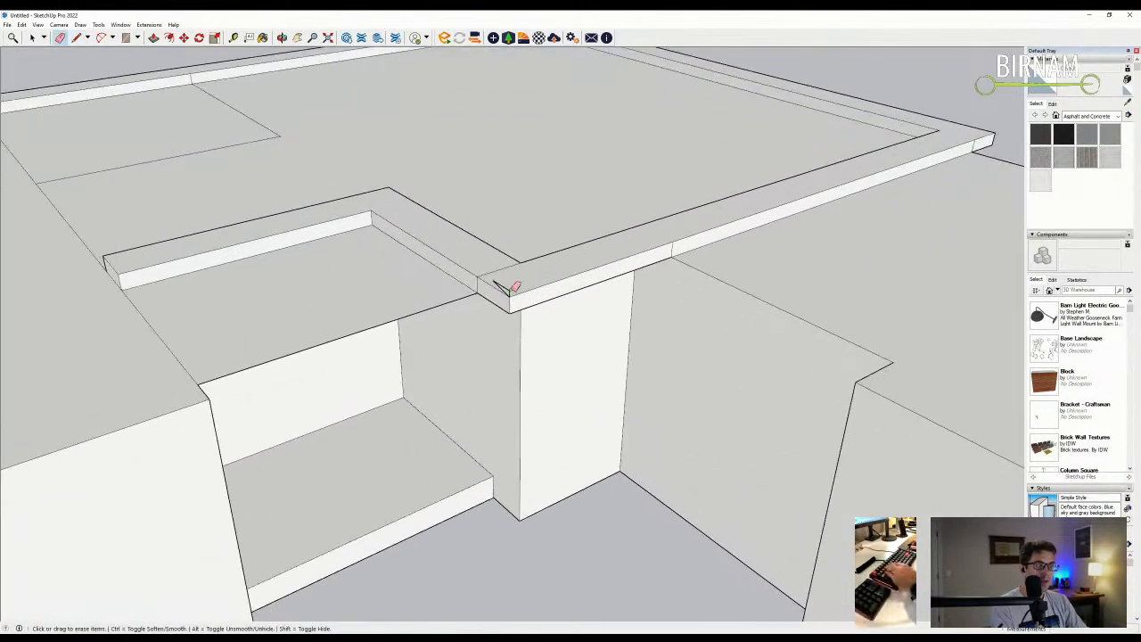
{"action": "scroll", "coordinate": [512, 289], "scroll_direction": "down", "scroll_amount": 4}
- Draw a line from the other strip corner and erase the short leftover line
{"action": "key", "text": "l"}
{"action": "scroll", "coordinate": [490, 284], "scroll_direction": "up", "scroll_amount": 1}
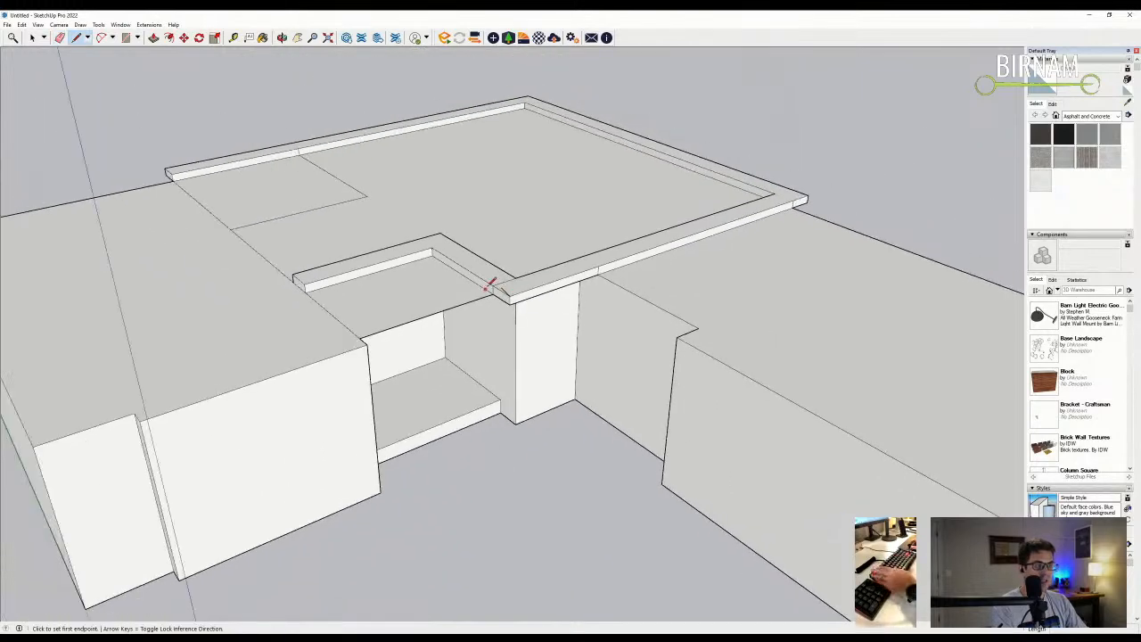
{"action": "left_click", "coordinate": [432, 249]}
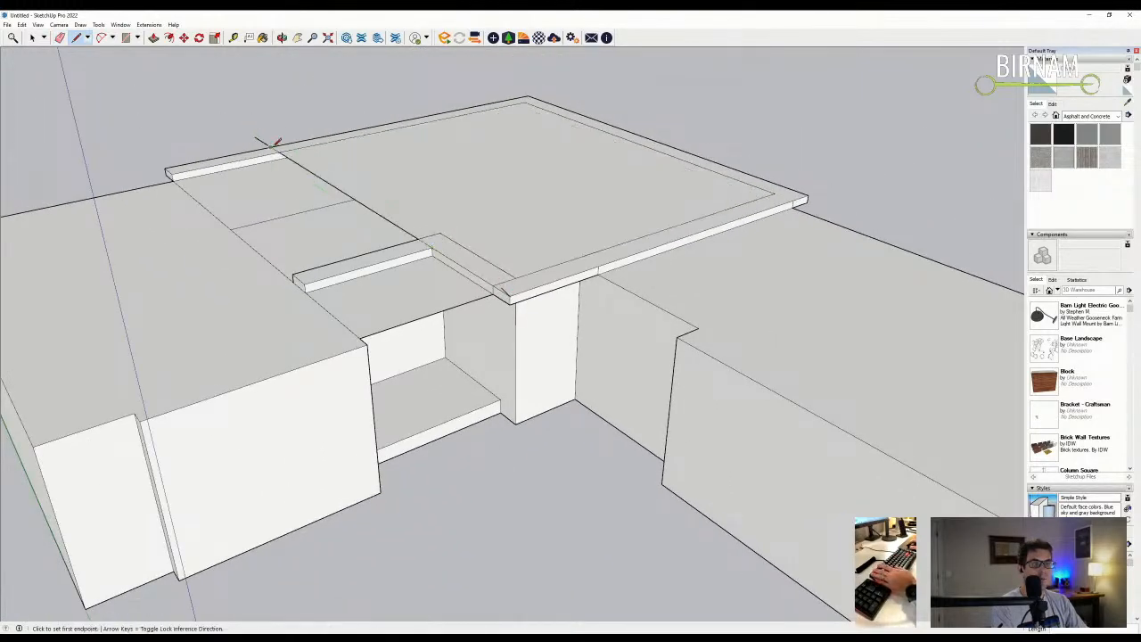
{"action": "scroll", "coordinate": [294, 157], "scroll_direction": "up", "scroll_amount": 4}
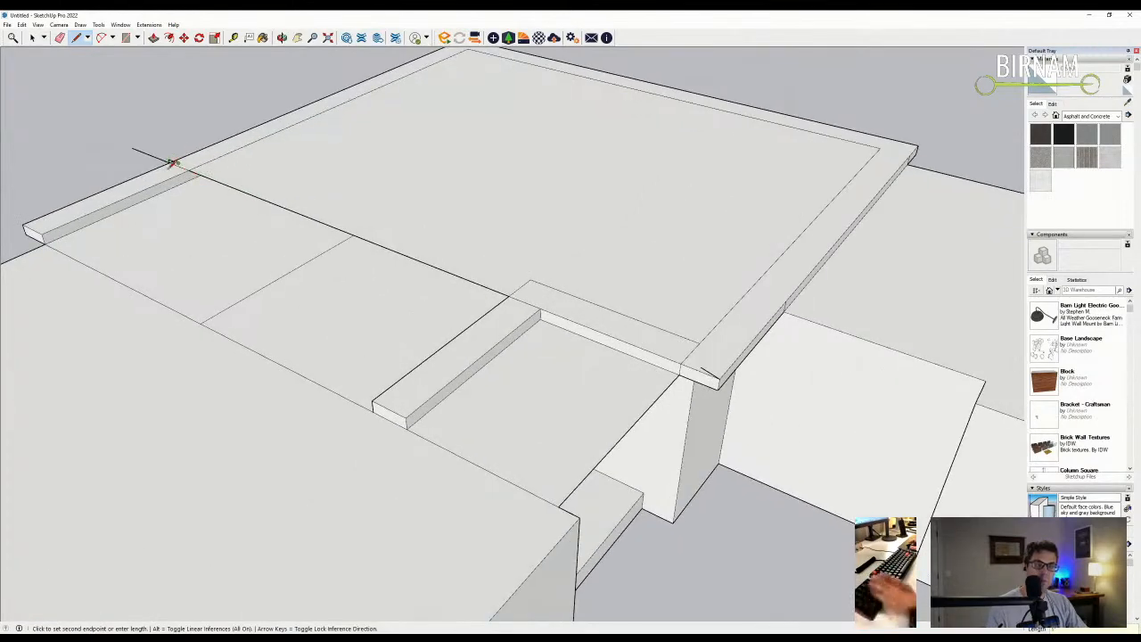
{"action": "scroll", "coordinate": [177, 161], "scroll_direction": "up", "scroll_amount": 4}
{"action": "key", "text": "e"}
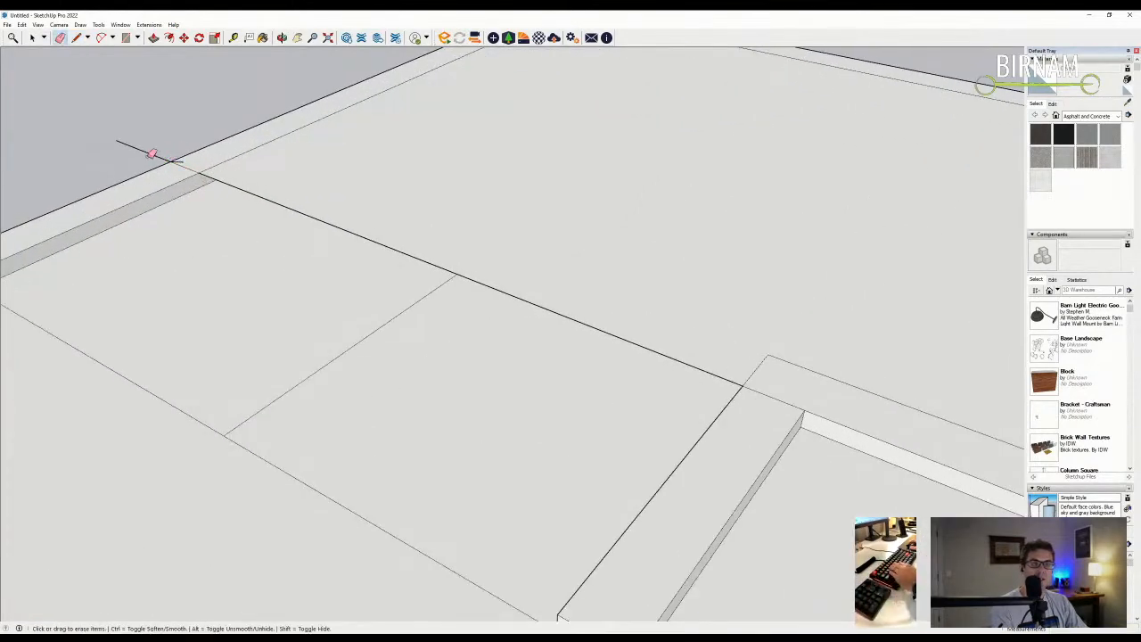
{"action": "left_click", "coordinate": [152, 153]}
{"action": "scroll", "coordinate": [170, 165], "scroll_direction": "down", "scroll_amount": 4}
{"action": "key", "text": "l"}
{"action": "mouse_move", "coordinate": [178, 184]}
{"action": "middle_mouse_down"}
{"action": "mouse_move", "coordinate": [337, 232]}
{"action": "mouse_move", "coordinate": [497, 198]}
{"action": "middle_mouse_up"}
{"action": "scroll", "coordinate": [497, 197], "scroll_direction": "down", "scroll_amount": 5}
- End the diagonal slope line at the far roof corner and erase the stray line
{"action": "scroll", "coordinate": [619, 227], "scroll_direction": "up", "scroll_amount": 3}
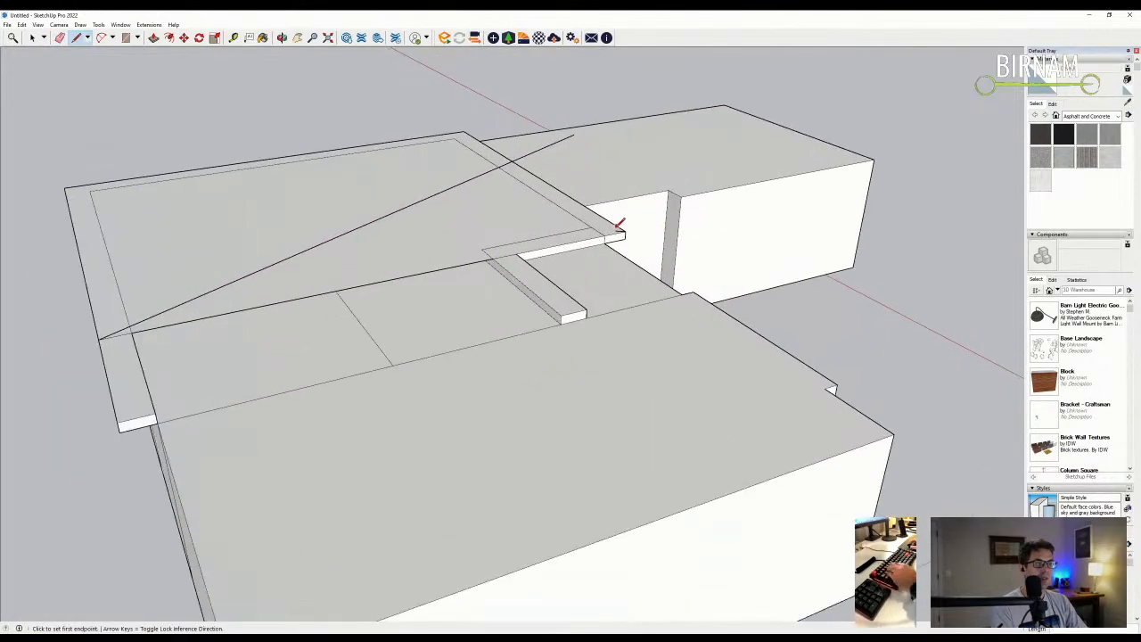
{"action": "left_click", "coordinate": [333, 209]}
{"action": "key", "text": "e"}
{"action": "left_click", "coordinate": [435, 197]}
{"action": "mouse_move", "coordinate": [435, 197]}
{"action": "middle_mouse_down"}
{"action": "mouse_move", "coordinate": [594, 265]}
{"action": "mouse_move", "coordinate": [606, 257]}
{"action": "middle_mouse_up"}
- Push the sloped triangular face down through the roof slab
{"action": "key", "text": "p"}
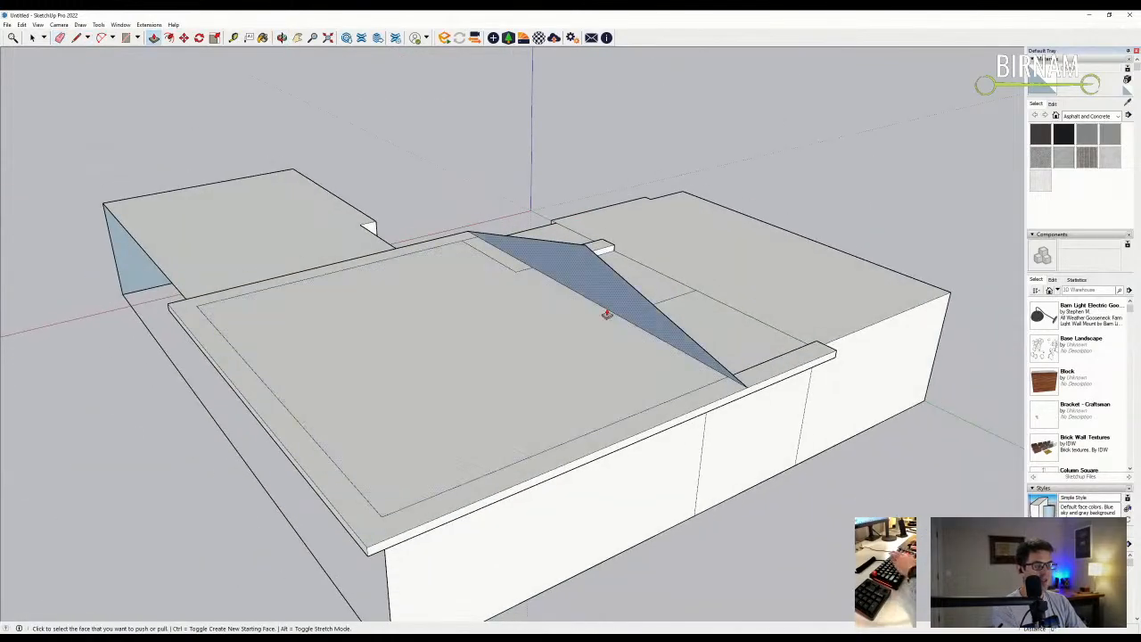
{"action": "left_click", "coordinate": [602, 300]}
{"action": "left_click", "coordinate": [300, 496]}
{"action": "middle_click_drag", "start_coordinate": [293, 460], "coordinate": [598, 416]}
- Select the sloped triangular roof face and move it into the roof slope
{"action": "key", "text": "e"}
{"action": "mouse_move", "coordinate": [453, 390]}
{"action": "middle_mouse_down"}
{"action": "mouse_move", "coordinate": [500, 387]}
{"action": "mouse_move", "coordinate": [630, 313]}
{"action": "mouse_move", "coordinate": [404, 186]}
{"action": "middle_mouse_up"}
{"action": "scroll", "coordinate": [455, 234], "scroll_direction": "up", "scroll_amount": 3}
{"action": "scroll", "coordinate": [454, 233], "scroll_direction": "up", "scroll_amount": 3}
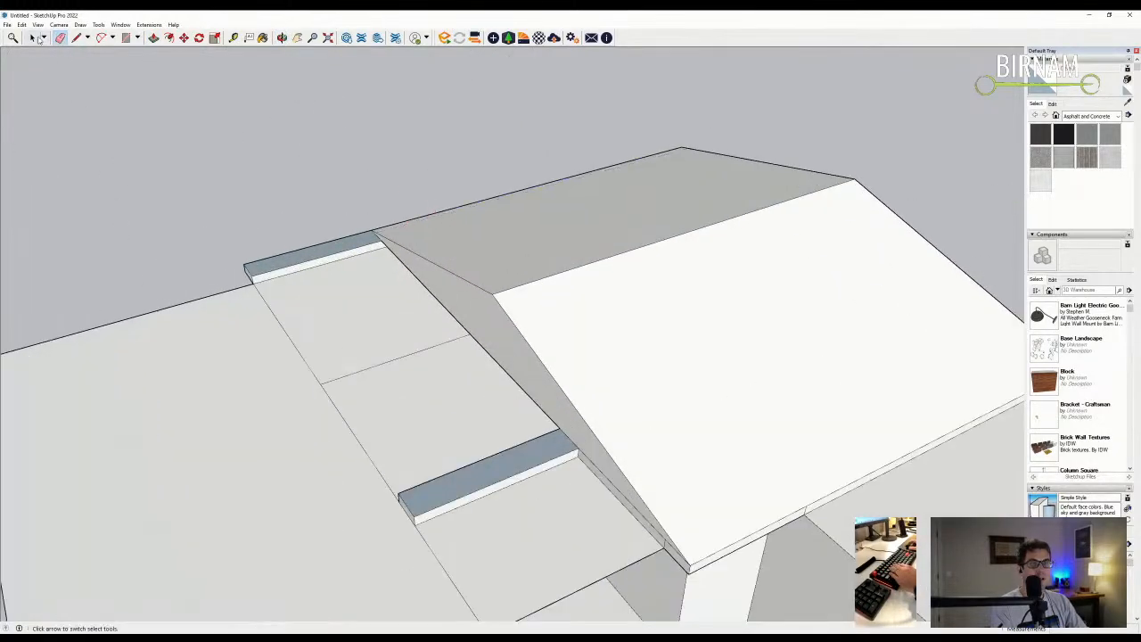
{"action": "left_click", "coordinate": [33, 37]}
{"action": "scroll", "coordinate": [535, 208], "scroll_direction": "down", "scroll_amount": 5}
{"action": "left_click", "coordinate": [637, 331]}
{"action": "scroll", "coordinate": [722, 407], "scroll_direction": "up", "scroll_amount": 2}
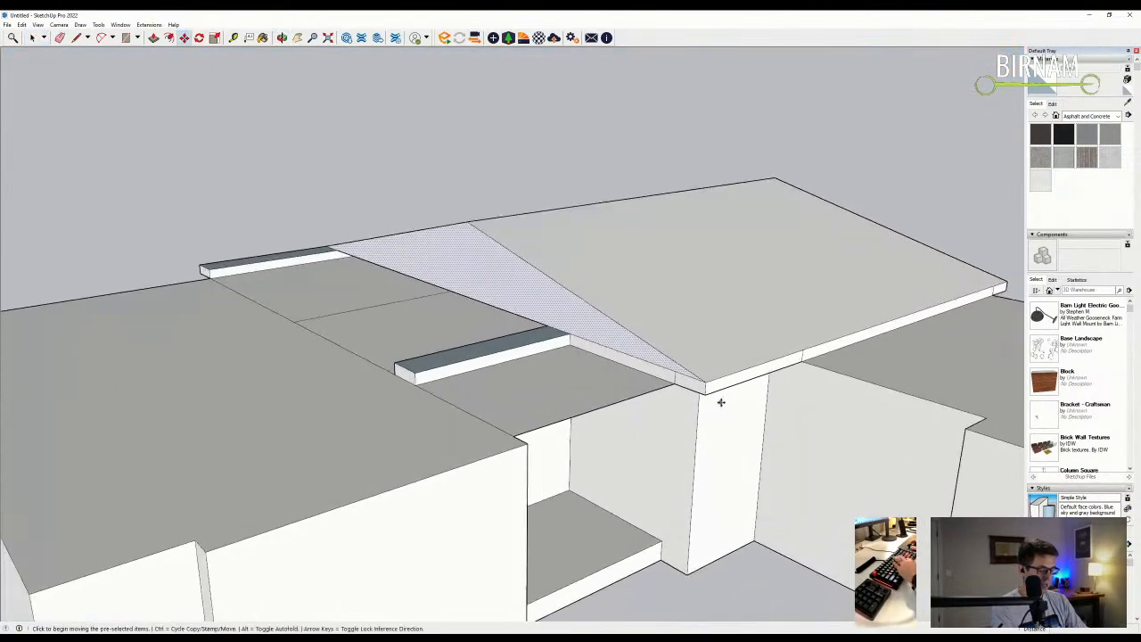
{"action": "scroll", "coordinate": [704, 390], "scroll_direction": "up", "scroll_amount": 2}
{"action": "key", "text": "m"}
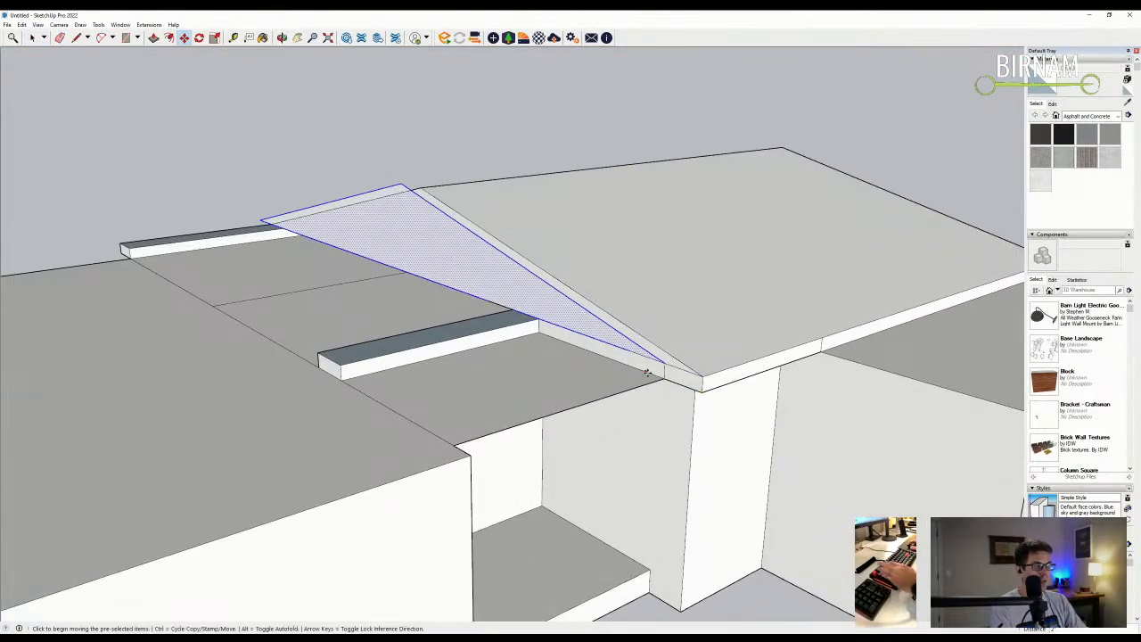
{"action": "left_click_drag", "start_coordinate": [647, 373], "coordinate": [660, 385]}
- Erase the ridge edge to merge the faces and push the roof end face back
{"action": "key", "text": "e"}
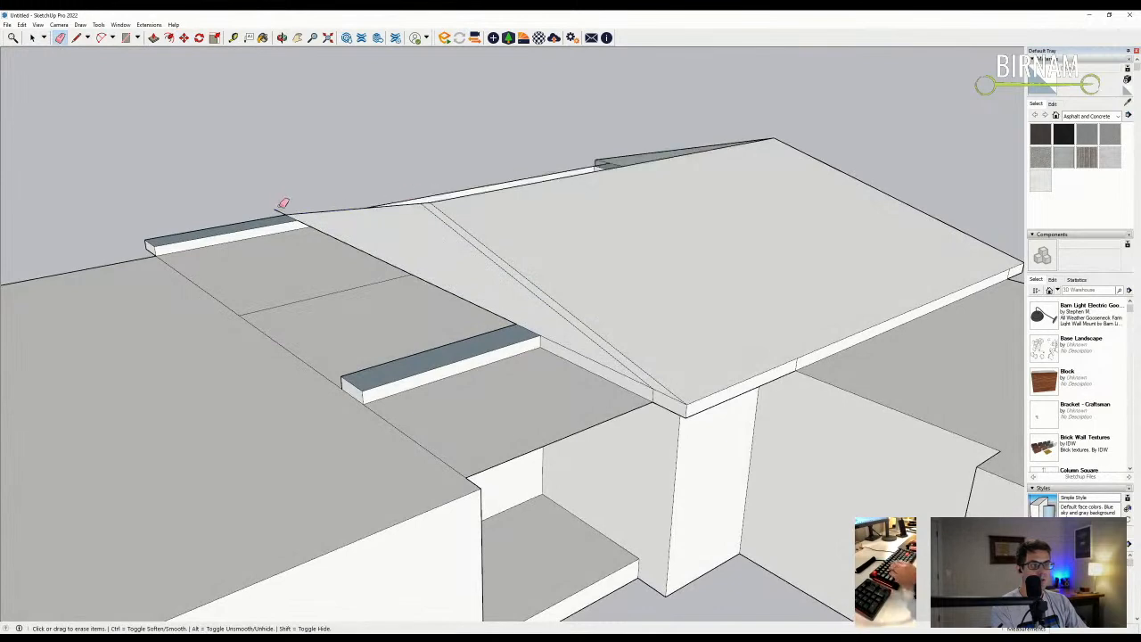
{"action": "left_click_drag", "start_coordinate": [284, 203], "coordinate": [414, 195]}
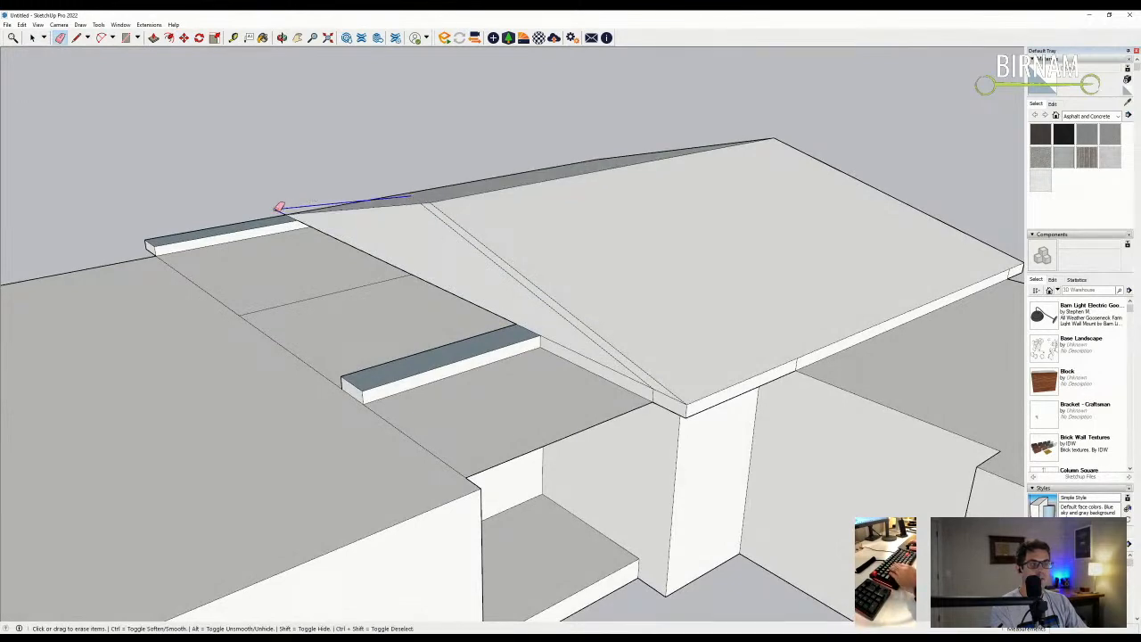
{"action": "middle_click_drag", "start_coordinate": [401, 261], "coordinate": [387, 247]}
{"action": "key", "text": "p"}
{"action": "left_click", "coordinate": [438, 275]}
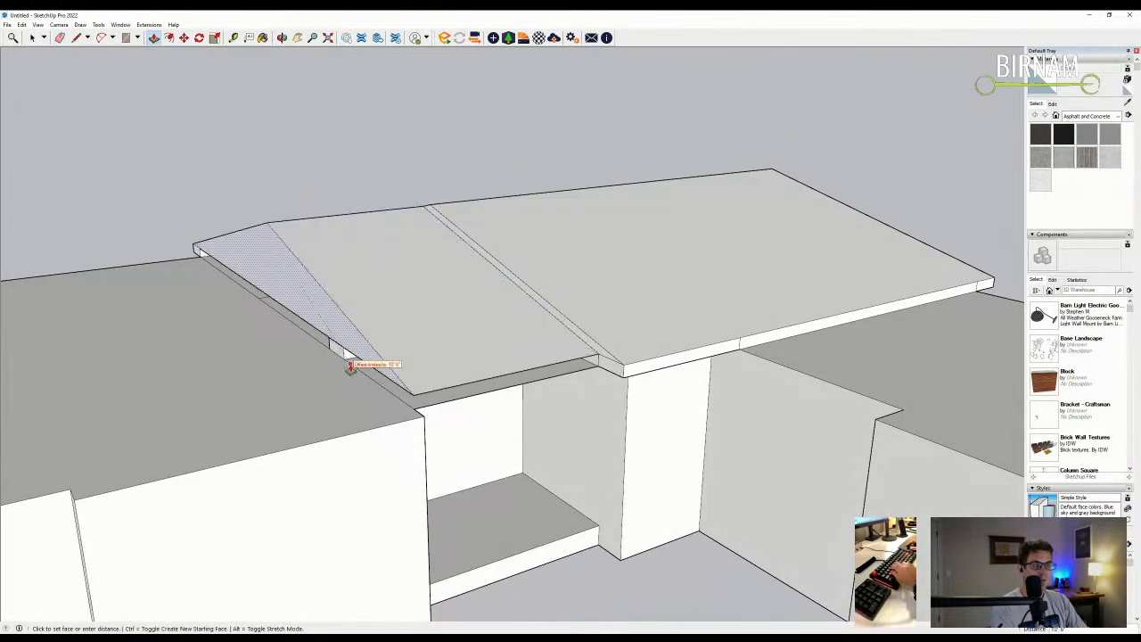
{"action": "left_click", "coordinate": [327, 343]}
{"action": "scroll", "coordinate": [369, 410], "scroll_direction": "down", "scroll_amount": 3}
{"action": "middle_click_drag", "start_coordinate": [369, 410], "coordinate": [548, 438]}
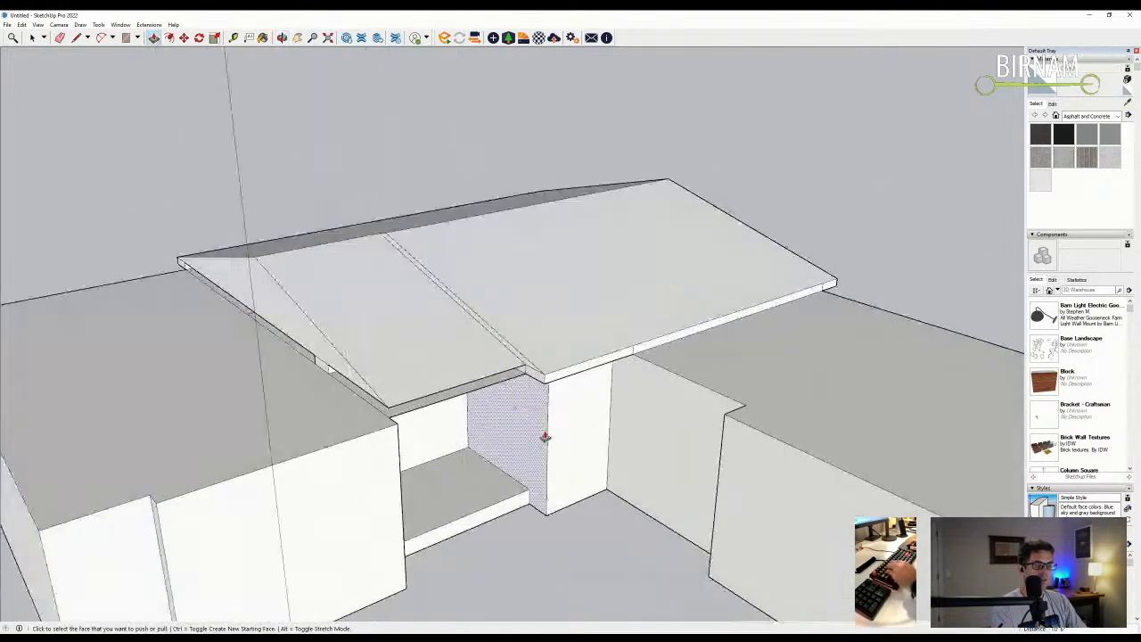
- Orbit out to look down on the whole house with its sloped centre roof
{"action": "scroll", "coordinate": [486, 433], "scroll_direction": "up", "scroll_amount": 3}
{"action": "scroll", "coordinate": [398, 421], "scroll_direction": "up", "scroll_amount": 2}
{"action": "key", "text": "l"}
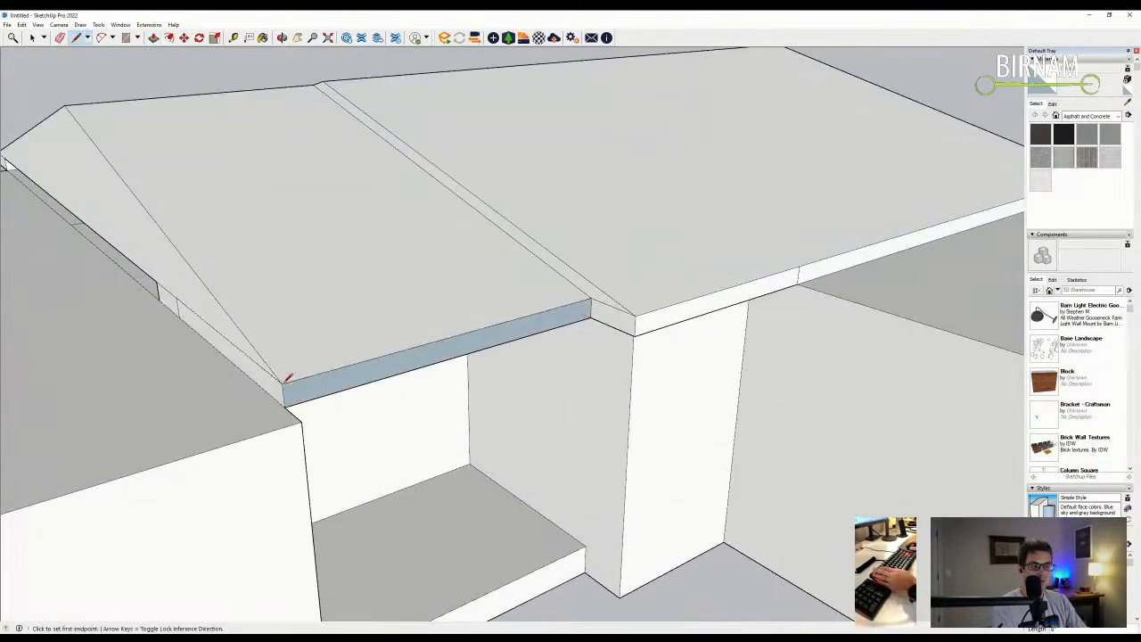
{"action": "scroll", "coordinate": [520, 395], "scroll_direction": "down", "scroll_amount": 3}
{"action": "middle_click_drag", "start_coordinate": [519, 395], "coordinate": [524, 345]}
{"action": "key", "text": "e"}
{"action": "scroll", "coordinate": [553, 312], "scroll_direction": "up", "scroll_amount": 5}
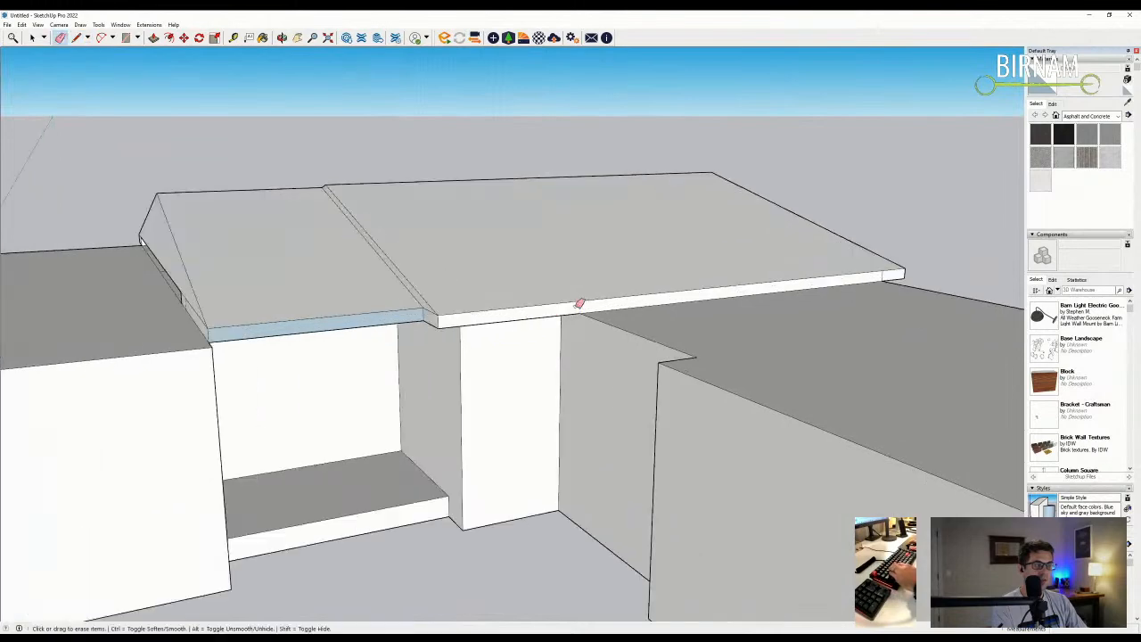
{"action": "scroll", "coordinate": [415, 323], "scroll_direction": "down", "scroll_amount": 5}
{"action": "scroll", "coordinate": [415, 323], "scroll_direction": "down", "scroll_amount": 4}
{"action": "mouse_move", "coordinate": [415, 323]}
{"action": "middle_mouse_down"}
{"action": "mouse_move", "coordinate": [562, 375]}
{"action": "mouse_move", "coordinate": [639, 366]}
{"action": "mouse_move", "coordinate": [728, 387]}
{"action": "mouse_move", "coordinate": [664, 393]}
{"action": "mouse_move", "coordinate": [574, 312]}
{"action": "mouse_move", "coordinate": [594, 260]}
{"action": "mouse_move", "coordinate": [612, 275]}
{"action": "mouse_move", "coordinate": [615, 317]}
{"action": "mouse_move", "coordinate": [600, 361]}
{"action": "middle_mouse_up"}
- Draw an edge across the right wing's top to split off a strip
{"action": "mouse_move", "coordinate": [372, 365]}
{"action": "middle_mouse_down"}
{"action": "mouse_move", "coordinate": [641, 377]}
{"action": "mouse_move", "coordinate": [870, 324]}
{"action": "mouse_move", "coordinate": [366, 372]}
{"action": "mouse_move", "coordinate": [356, 305]}
{"action": "mouse_move", "coordinate": [324, 349]}
{"action": "mouse_move", "coordinate": [333, 366]}
{"action": "middle_mouse_up"}
{"action": "mouse_move", "coordinate": [413, 352]}
{"action": "middle_mouse_down"}
{"action": "mouse_move", "coordinate": [509, 381]}
{"action": "mouse_move", "coordinate": [485, 358]}
{"action": "mouse_move", "coordinate": [386, 323]}
{"action": "mouse_move", "coordinate": [395, 308]}
{"action": "mouse_move", "coordinate": [425, 348]}
{"action": "middle_mouse_up"}
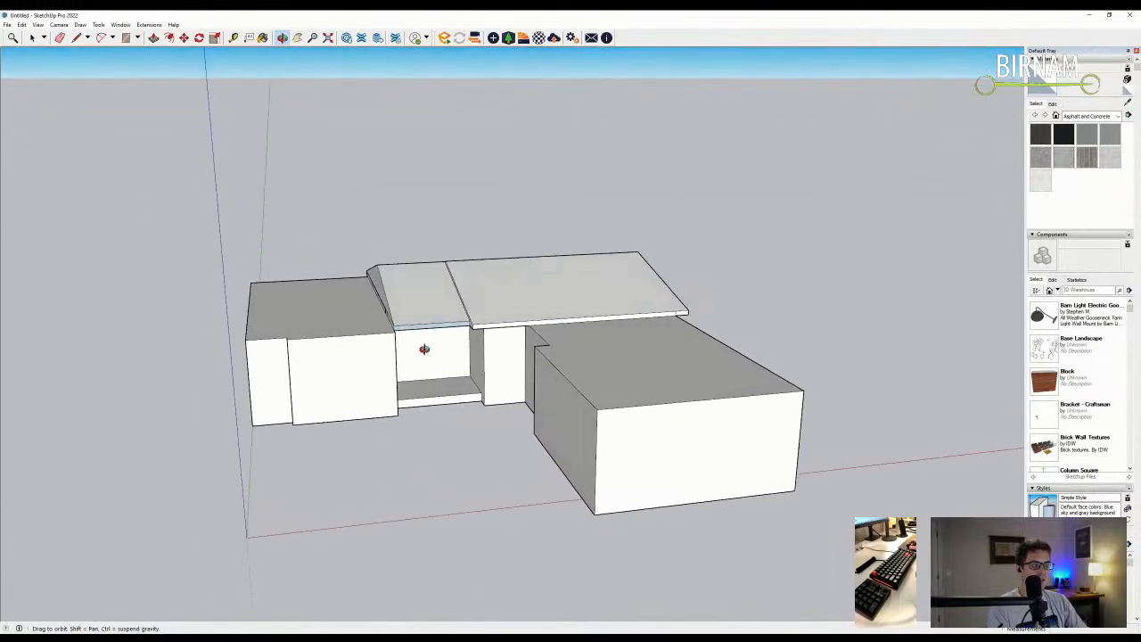
{"action": "middle_click_drag", "start_coordinate": [734, 408], "coordinate": [667, 383]}
{"action": "mouse_move", "coordinate": [522, 401]}
{"action": "middle_mouse_down"}
{"action": "mouse_move", "coordinate": [594, 402]}
{"action": "mouse_move", "coordinate": [633, 423]}
{"action": "middle_mouse_up"}
{"action": "key", "text": "l"}
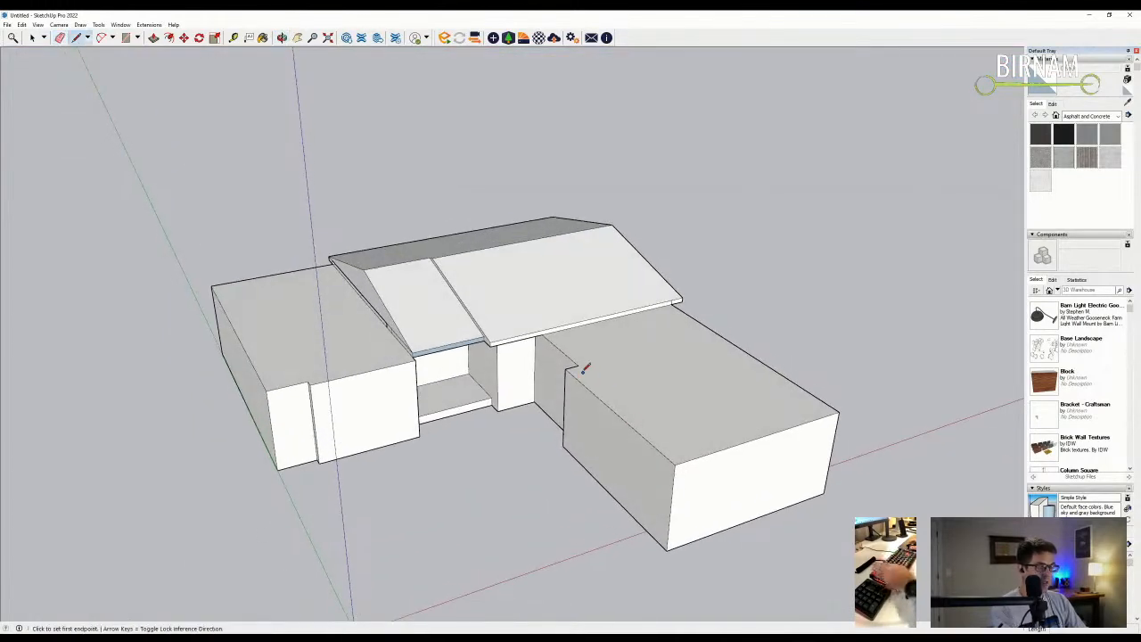
{"action": "left_click", "coordinate": [716, 325]}
{"action": "middle_click_drag", "start_coordinate": [709, 374], "coordinate": [707, 413]}
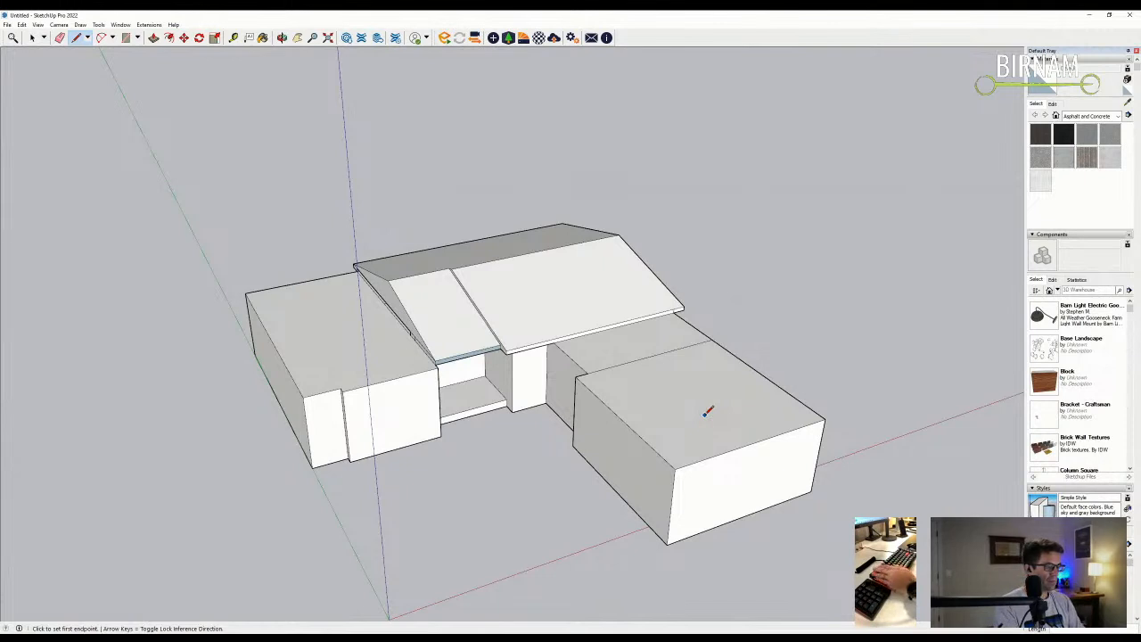
{"action": "scroll", "coordinate": [679, 370], "scroll_direction": "up", "scroll_amount": 5}
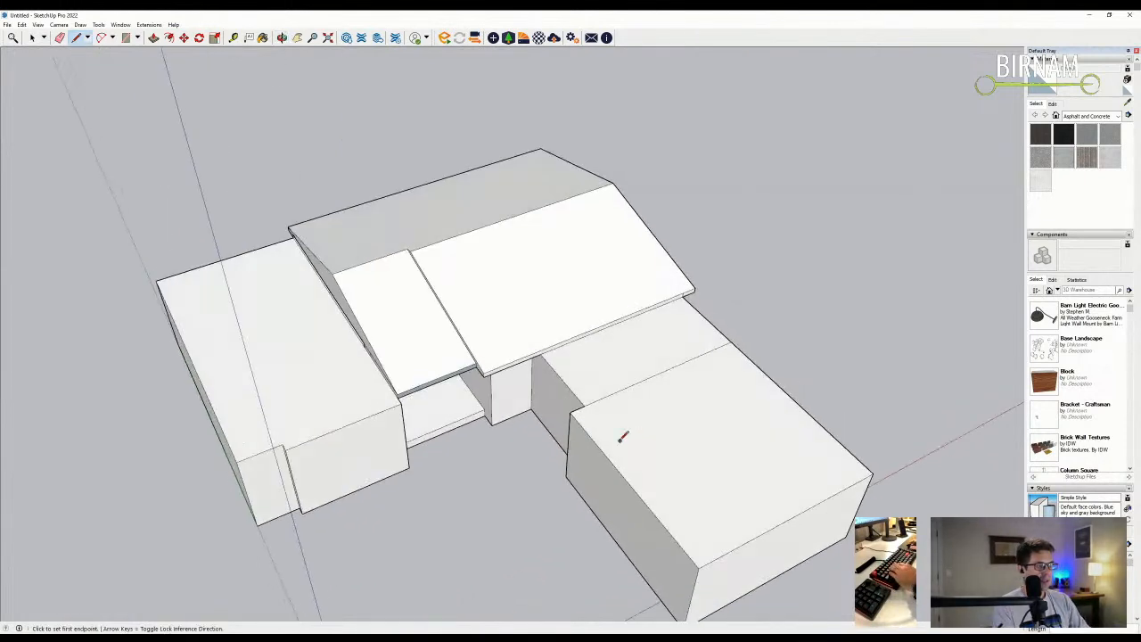
- Add edges at the roof ridge's end and lift the strip to the shed roof eave height
{"action": "key", "text": "p"}
{"action": "scroll", "coordinate": [730, 353], "scroll_direction": "up", "scroll_amount": 2}
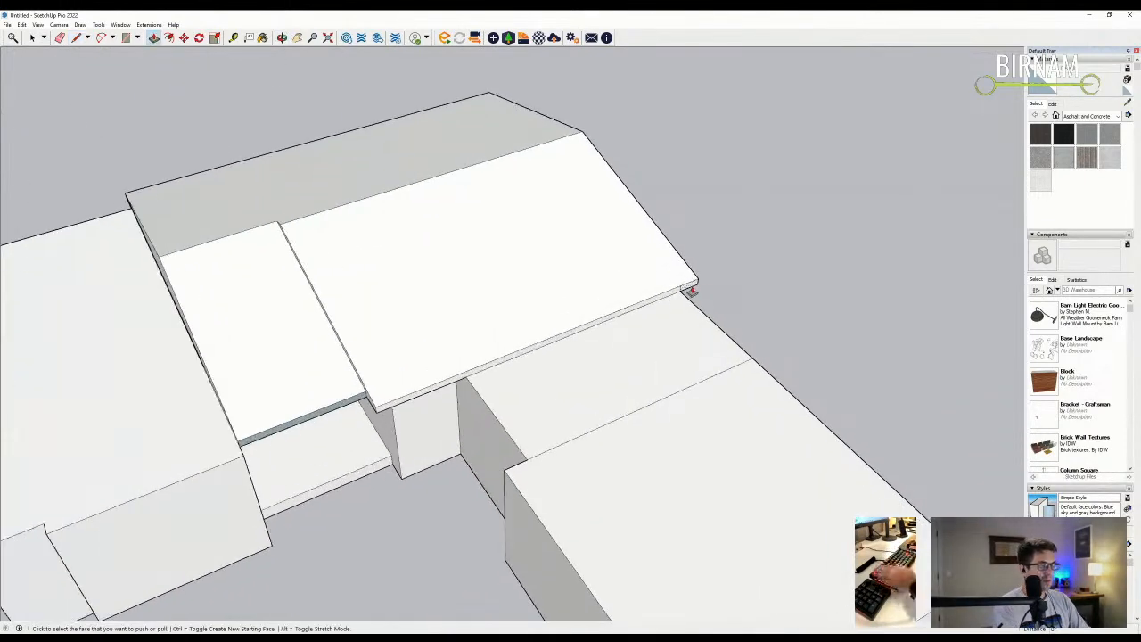
{"action": "scroll", "coordinate": [535, 428], "scroll_direction": "down", "scroll_amount": 1}
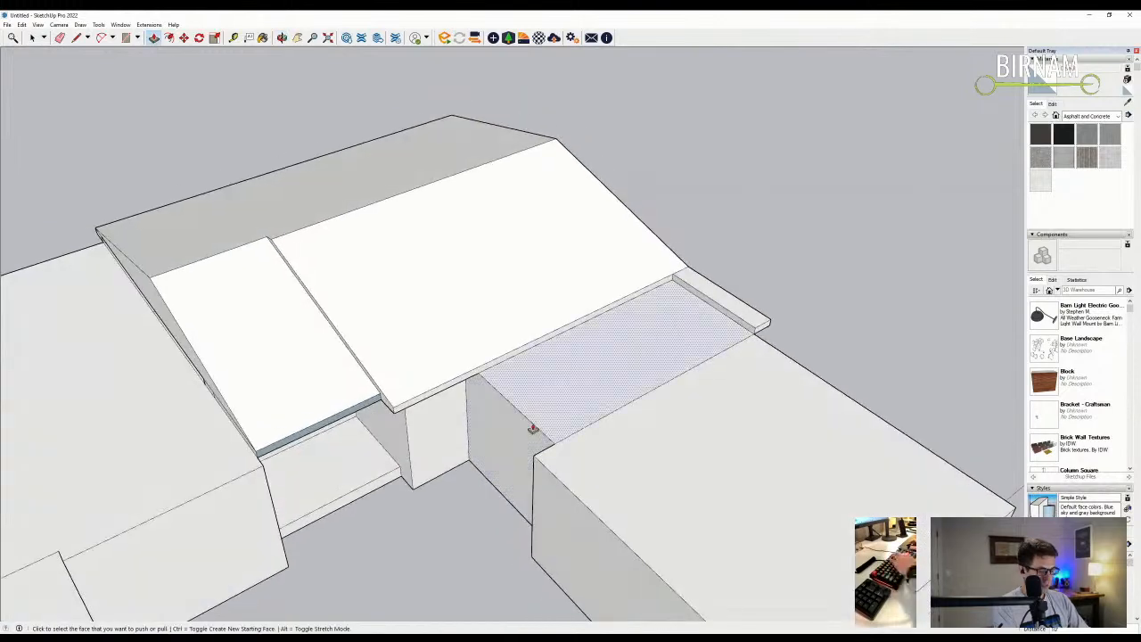
{"action": "key", "text": "l"}
{"action": "scroll", "coordinate": [549, 432], "scroll_direction": "up", "scroll_amount": 2}
{"action": "left_click", "coordinate": [451, 362]}
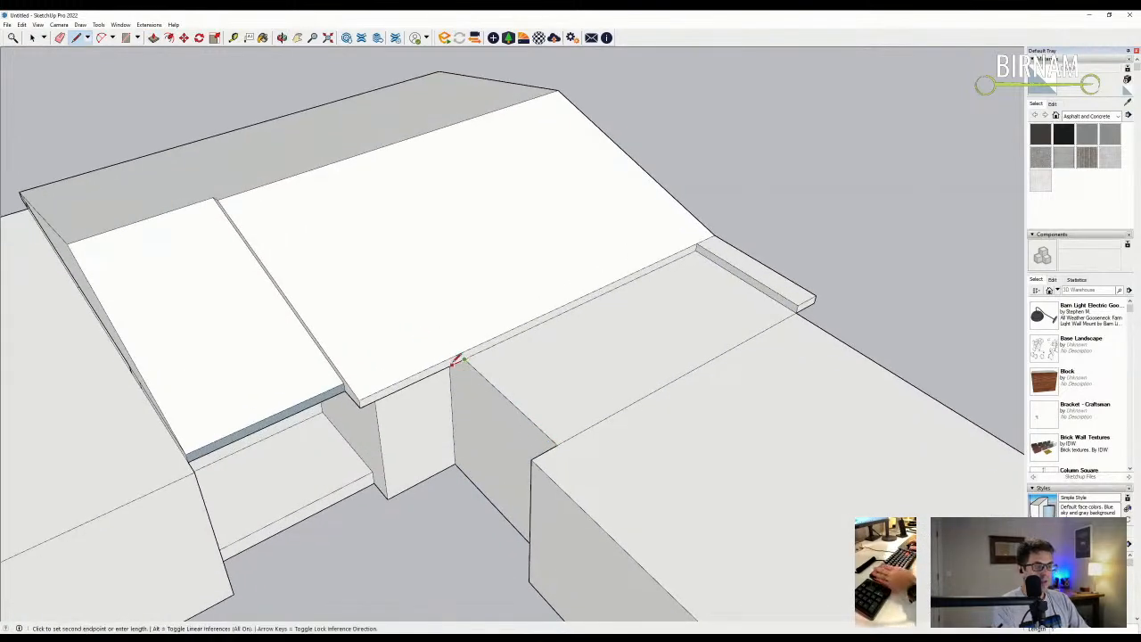
{"action": "left_click", "coordinate": [439, 368]}
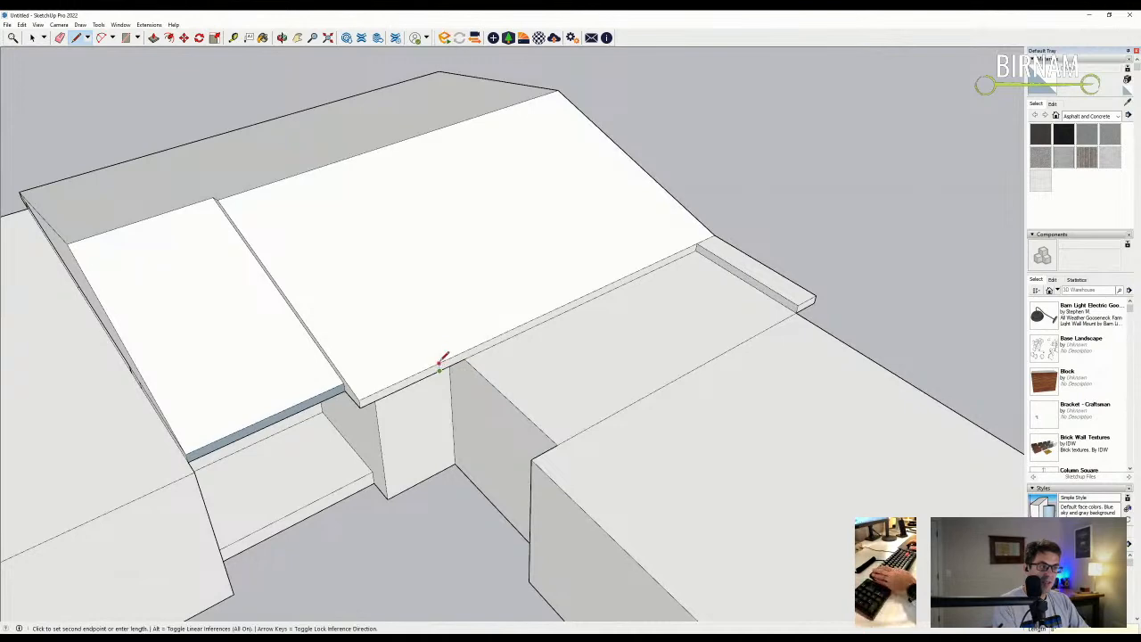
{"action": "key", "text": "p"}
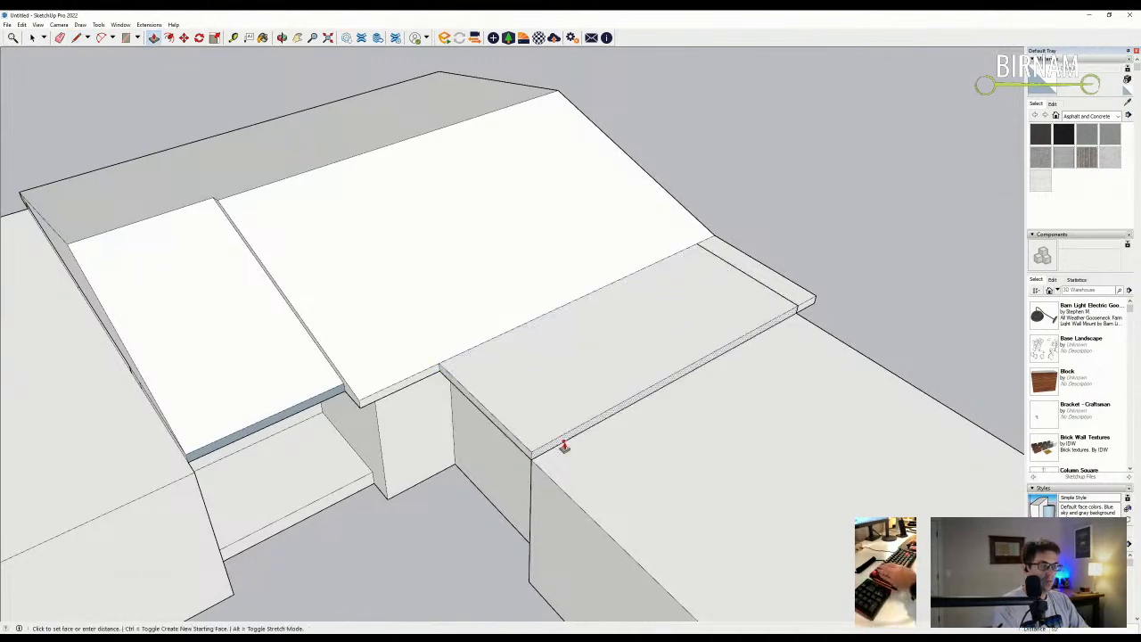
- Inspect the raised strip and start a line at the slab corner
{"action": "mouse_move", "coordinate": [562, 419]}
{"action": "middle_mouse_down"}
{"action": "mouse_move", "coordinate": [596, 370]}
{"action": "mouse_move", "coordinate": [364, 268]}
{"action": "middle_mouse_up"}
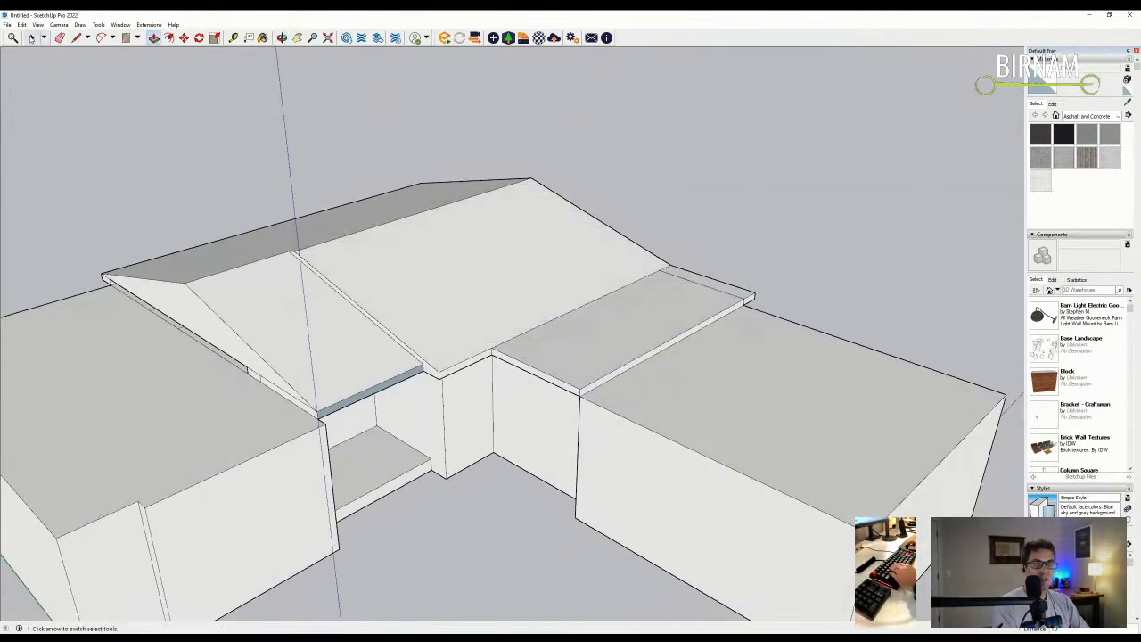
{"action": "mouse_move", "coordinate": [437, 316]}
{"action": "middle_mouse_down"}
{"action": "mouse_move", "coordinate": [489, 375]}
{"action": "mouse_move", "coordinate": [479, 401]}
{"action": "middle_mouse_up"}
{"action": "scroll", "coordinate": [636, 359], "scroll_direction": "up", "scroll_amount": 3}
{"action": "key", "text": "l"}
{"action": "left_click", "coordinate": [479, 397]}
- Draw the first gable line from the slab corner toward the peak
{"action": "scroll", "coordinate": [483, 390], "scroll_direction": "up", "scroll_amount": 2}
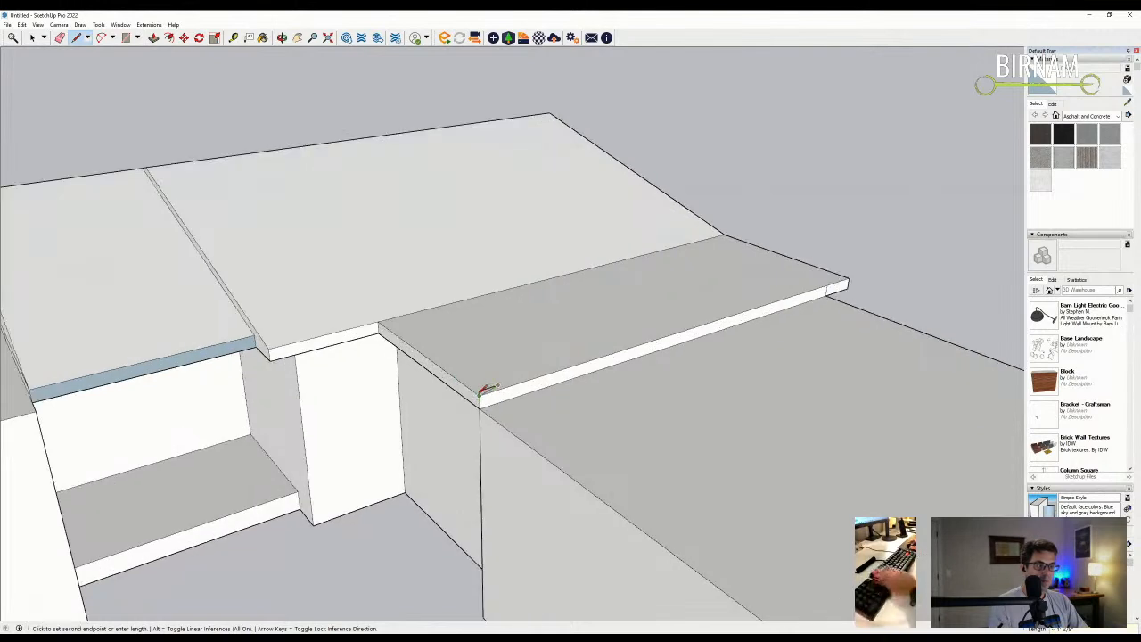
{"action": "key", "text": "e"}
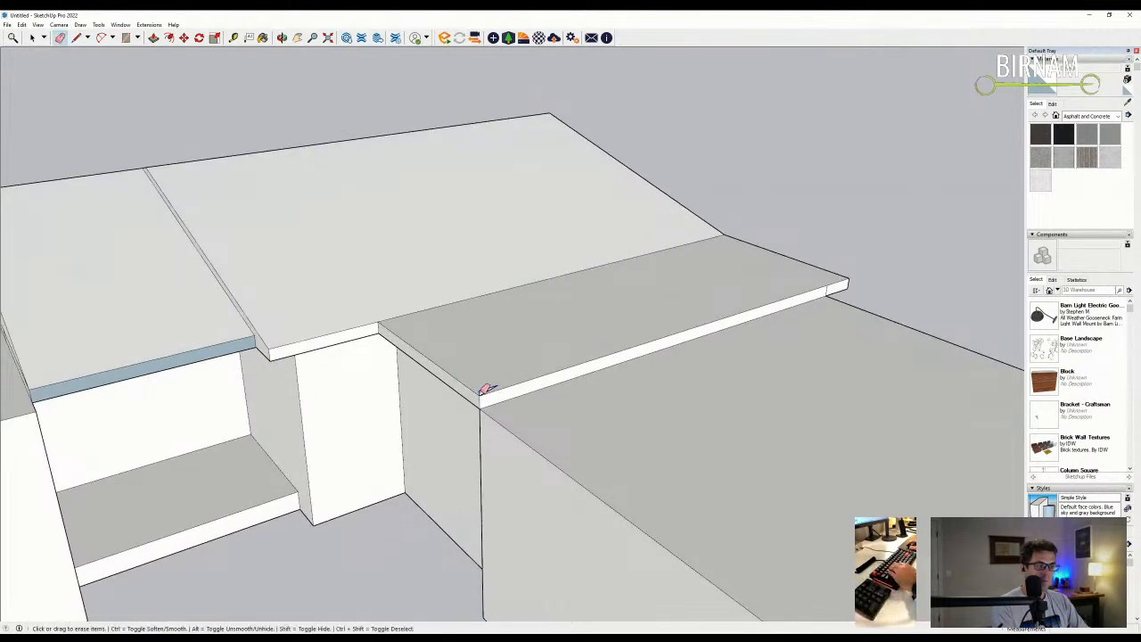
{"action": "scroll", "coordinate": [491, 390], "scroll_direction": "down", "scroll_amount": 3}
{"action": "key", "text": "l"}
{"action": "left_click", "coordinate": [491, 393]}
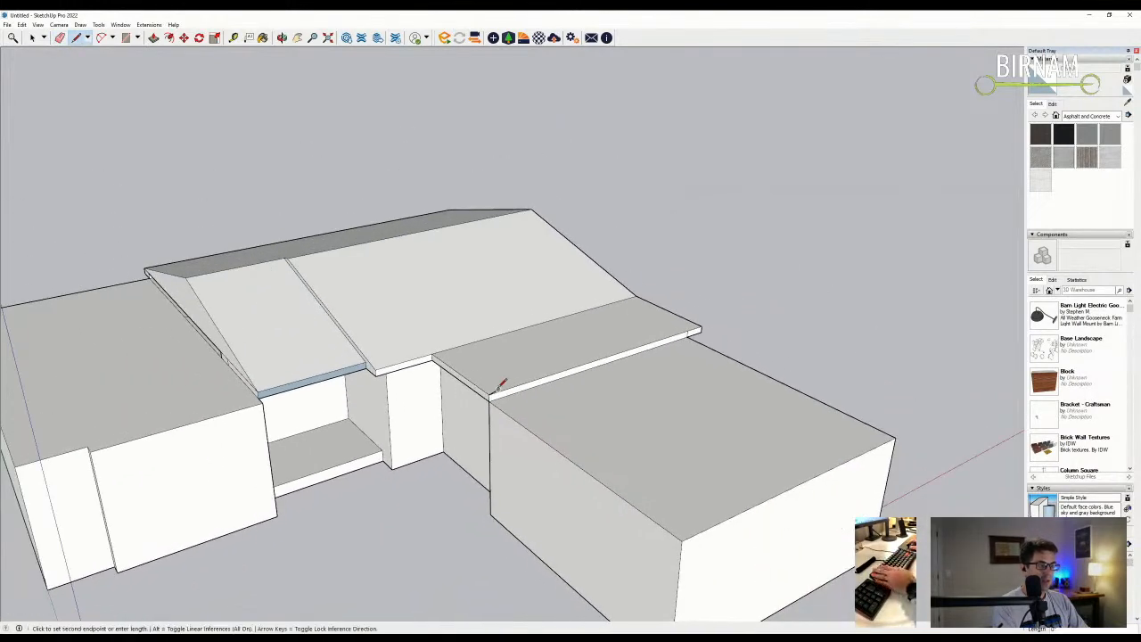
{"action": "scroll", "coordinate": [706, 319], "scroll_direction": "up", "scroll_amount": 1}
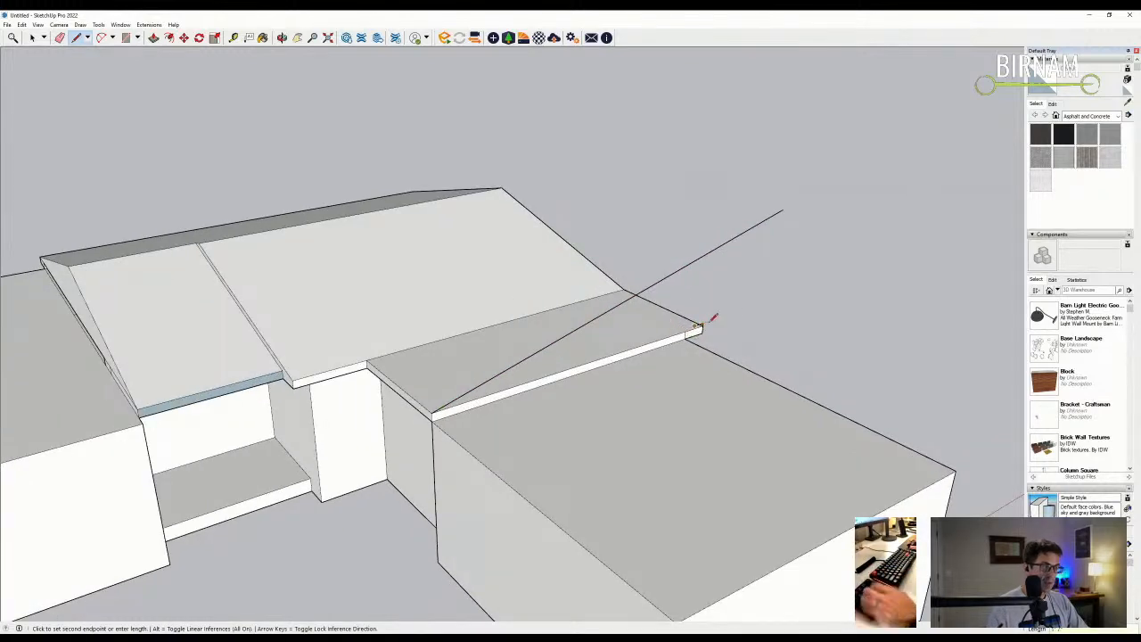
{"action": "scroll", "coordinate": [698, 323], "scroll_direction": "up", "scroll_amount": 2}
- Draw the second gable line from the opposite slab corner and erase the stray roof line
{"action": "key", "text": "e"}
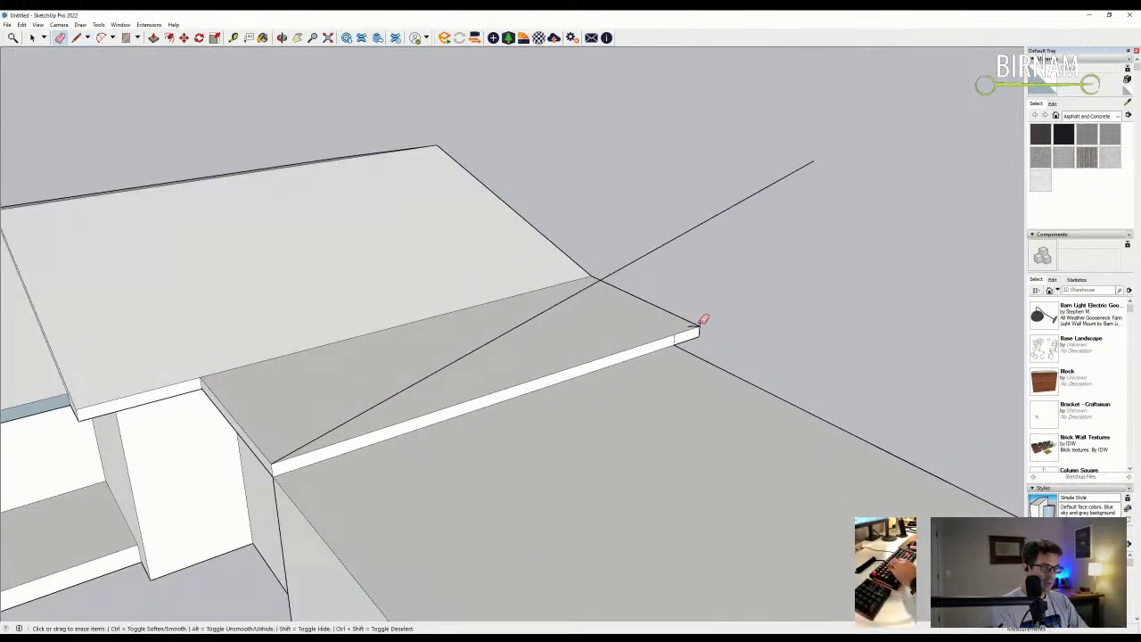
{"action": "scroll", "coordinate": [704, 324], "scroll_direction": "down", "scroll_amount": 1}
{"action": "key", "text": "l"}
{"action": "left_click", "coordinate": [682, 326]}
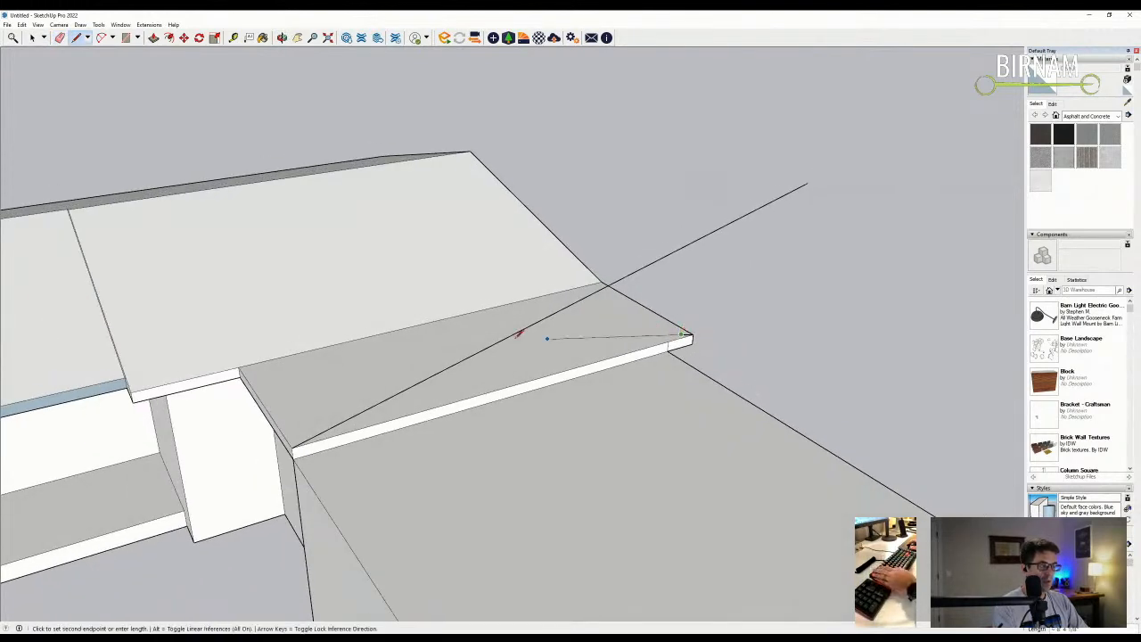
{"action": "scroll", "coordinate": [443, 339], "scroll_direction": "down", "scroll_amount": 1}
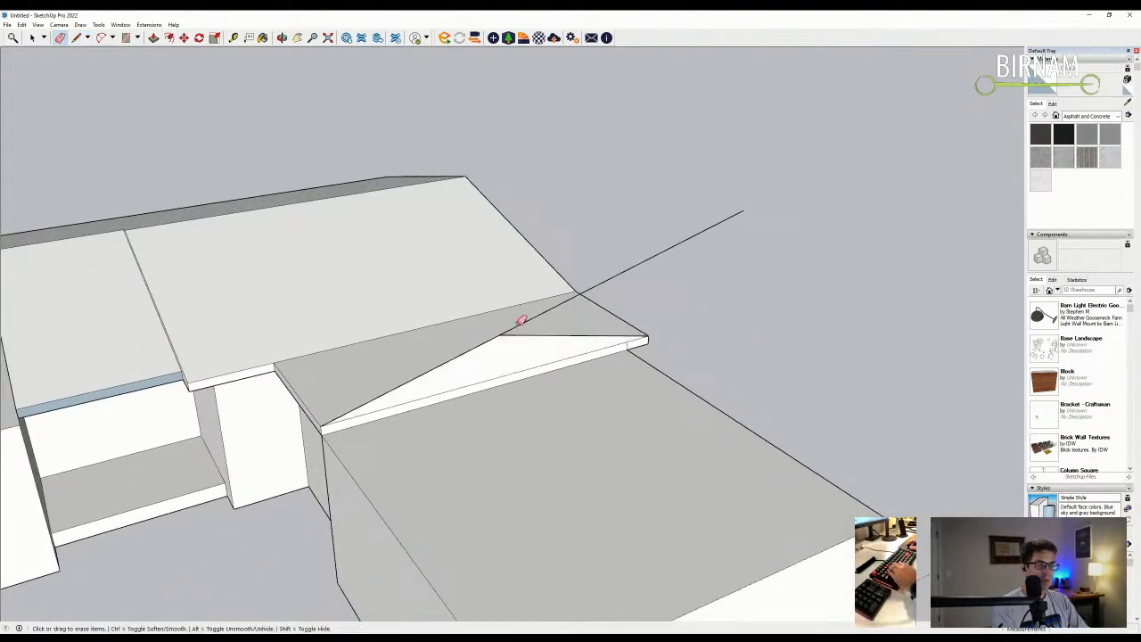
{"action": "left_click", "coordinate": [546, 311]}
{"action": "middle_click_drag", "start_coordinate": [542, 306], "coordinate": [559, 335]}
{"action": "scroll", "coordinate": [560, 335], "scroll_direction": "down", "scroll_amount": 4}
{"action": "middle_click_drag", "start_coordinate": [664, 405], "coordinate": [639, 425]}
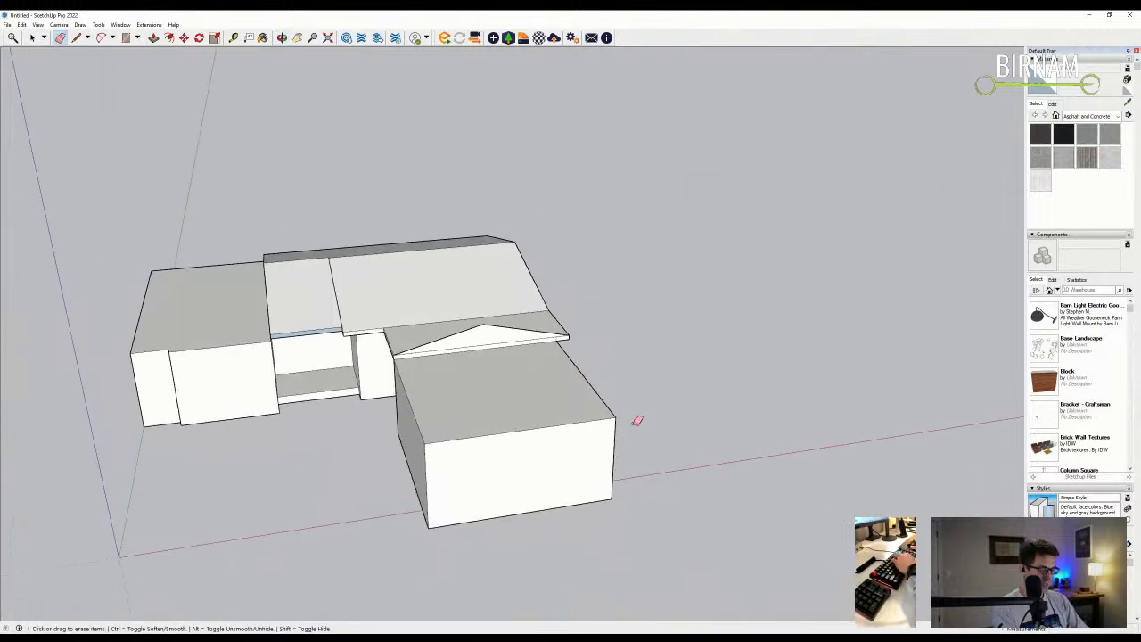
- Begin extending the thin eave face along the right wing's edge
{"action": "scroll", "coordinate": [639, 426], "scroll_direction": "up", "scroll_amount": 1}
{"action": "key", "text": "l"}
{"action": "scroll", "coordinate": [553, 336], "scroll_direction": "up", "scroll_amount": 1}
{"action": "scroll", "coordinate": [554, 337], "scroll_direction": "up", "scroll_amount": 1}
{"action": "key", "text": "p"}
{"action": "left_click", "coordinate": [547, 327]}
- Extend the eave board along the roof edge and inspect its end face
{"action": "left_click", "coordinate": [649, 454]}
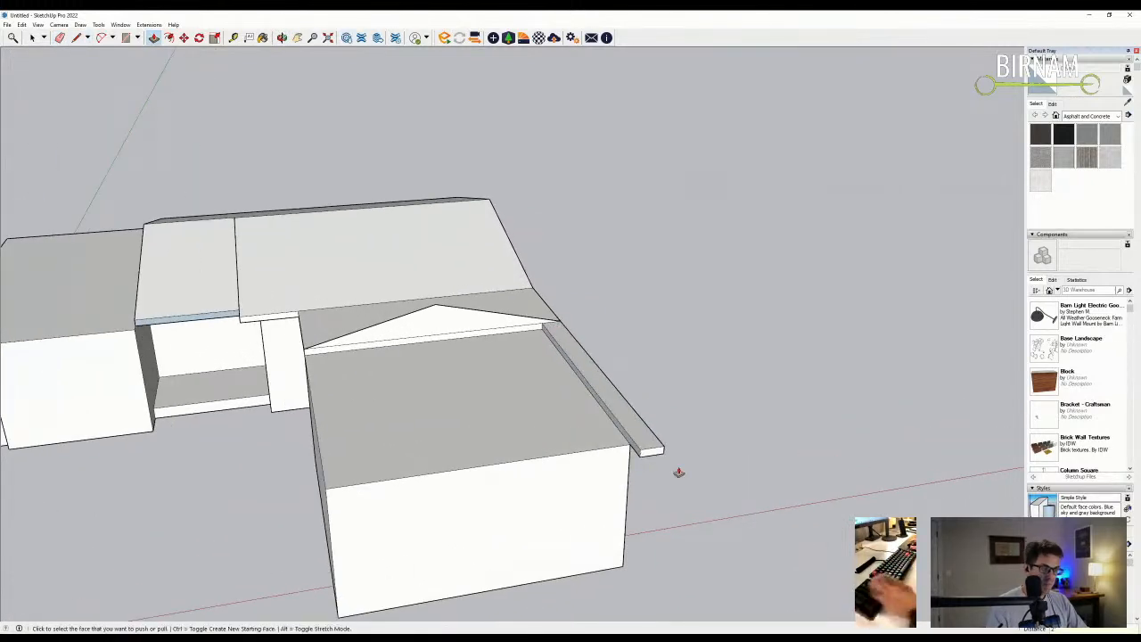
{"action": "middle_click_drag", "start_coordinate": [649, 454], "coordinate": [677, 451]}
{"action": "key", "text": "l"}
{"action": "left_click", "coordinate": [639, 422]}
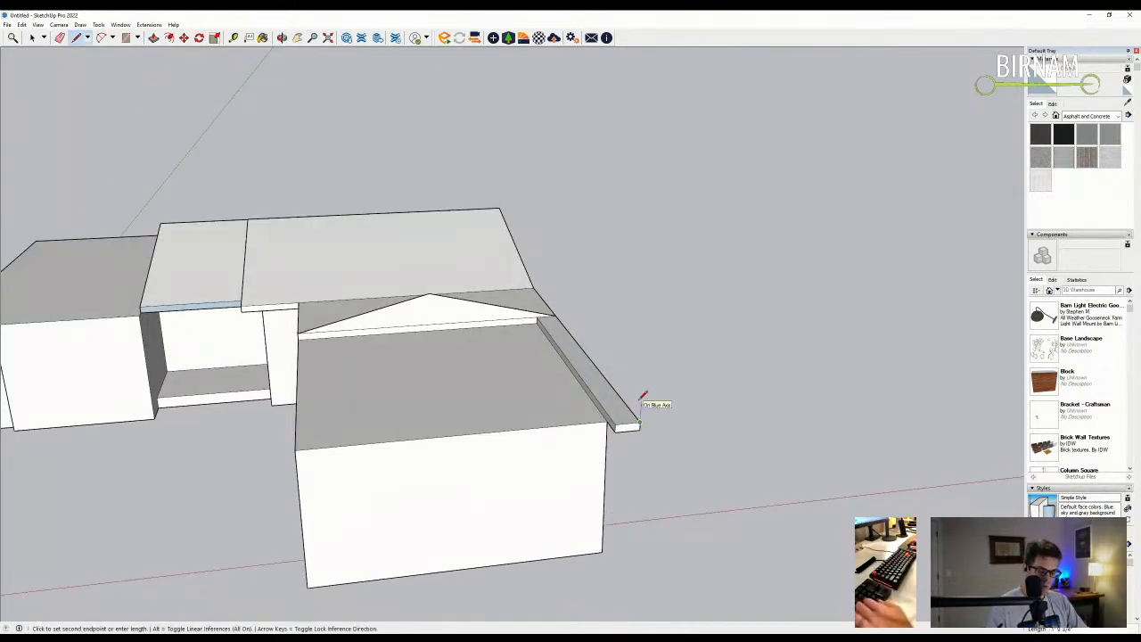
{"action": "middle_click_drag", "start_coordinate": [588, 412], "coordinate": [475, 440]}
{"action": "scroll", "coordinate": [463, 438], "scroll_direction": "up", "scroll_amount": 3}
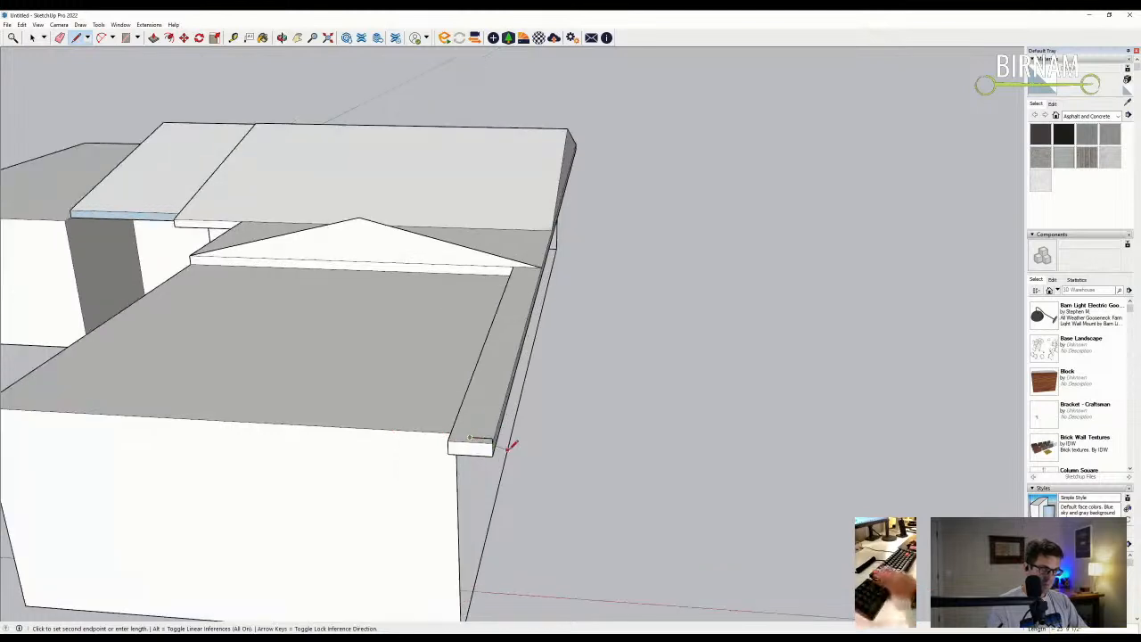
{"action": "key", "text": "e"}
{"action": "scroll", "coordinate": [491, 434], "scroll_direction": "down", "scroll_amount": 6}
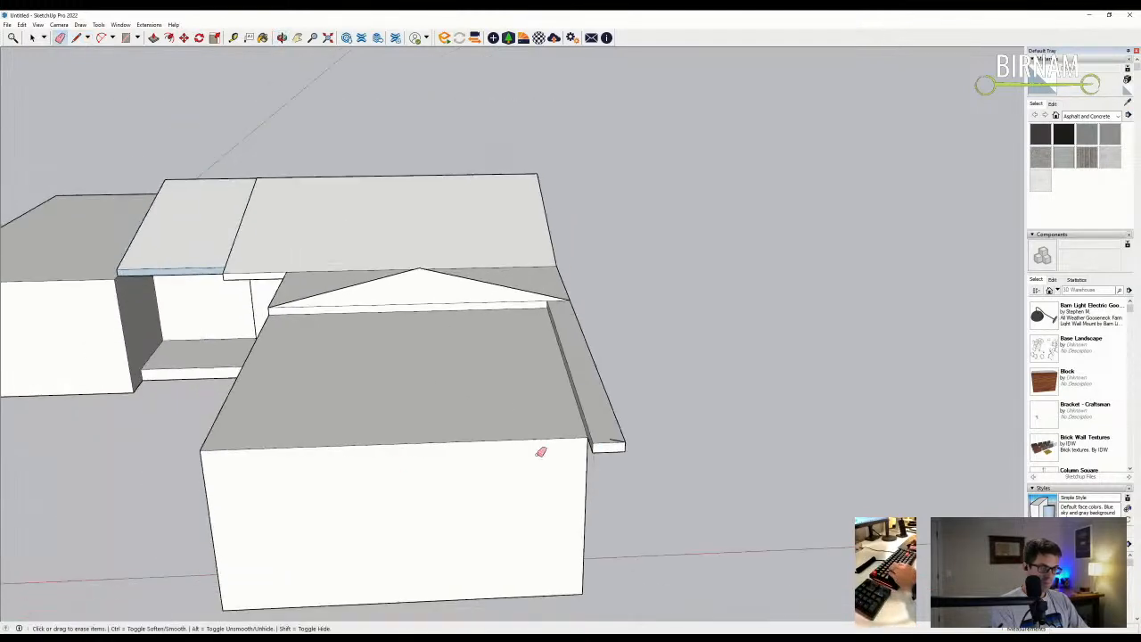
{"action": "key", "text": "l"}
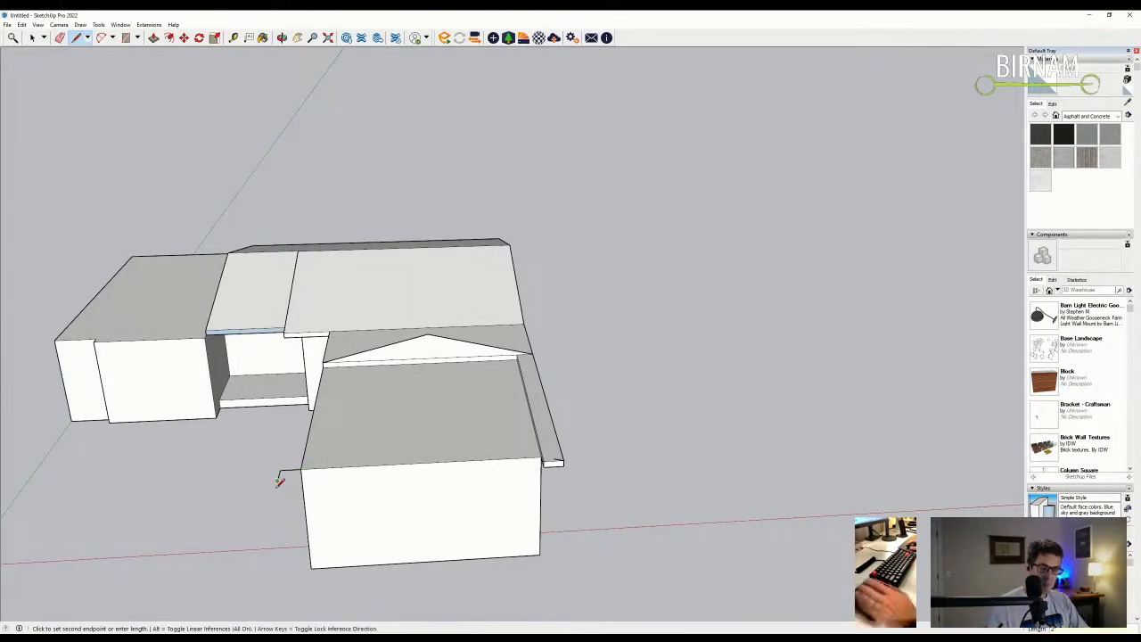
{"action": "scroll", "coordinate": [257, 372], "scroll_direction": "down", "scroll_amount": 2}
- Draw a vertical line and a sloping line up from the eave corner on the building's side
{"action": "middle_click_drag", "start_coordinate": [323, 428], "coordinate": [221, 392]}
{"action": "key", "text": "Escape"}
{"action": "left_click", "coordinate": [215, 372]}
{"action": "left_click", "coordinate": [196, 228]}
{"action": "key", "text": "Escape"}
{"action": "scroll", "coordinate": [338, 392], "scroll_direction": "up", "scroll_amount": 2}
{"action": "left_click", "coordinate": [341, 397]}
{"action": "left_click", "coordinate": [112, 293]}
- Push/Pull the fascia board's end face to make the board longer
{"action": "key", "text": "e"}
{"action": "mouse_move", "coordinate": [136, 303]}
{"action": "middle_mouse_down"}
{"action": "mouse_move", "coordinate": [140, 364]}
{"action": "mouse_move", "coordinate": [160, 374]}
{"action": "middle_mouse_up"}
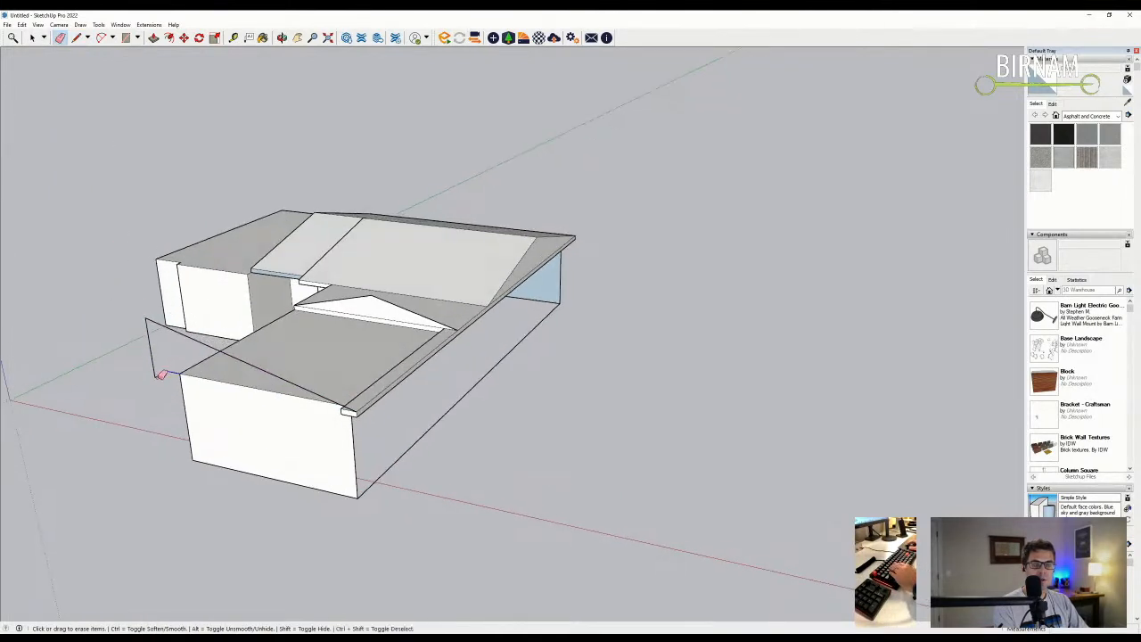
{"action": "scroll", "coordinate": [352, 428], "scroll_direction": "up", "scroll_amount": 6}
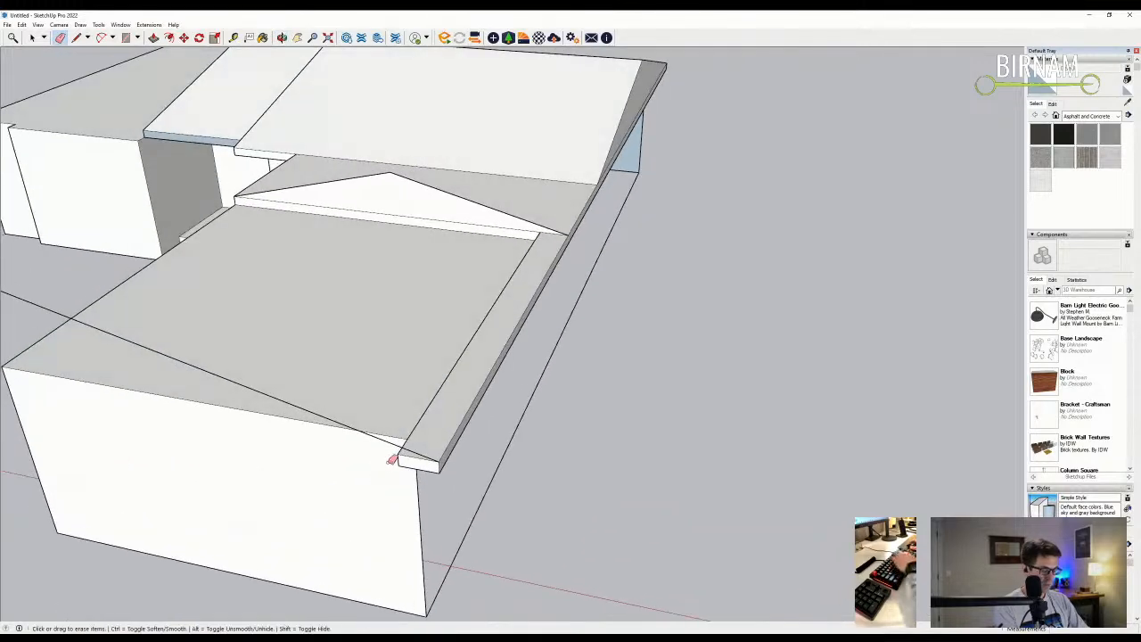
{"action": "key", "text": "p"}
{"action": "left_click", "coordinate": [418, 471]}
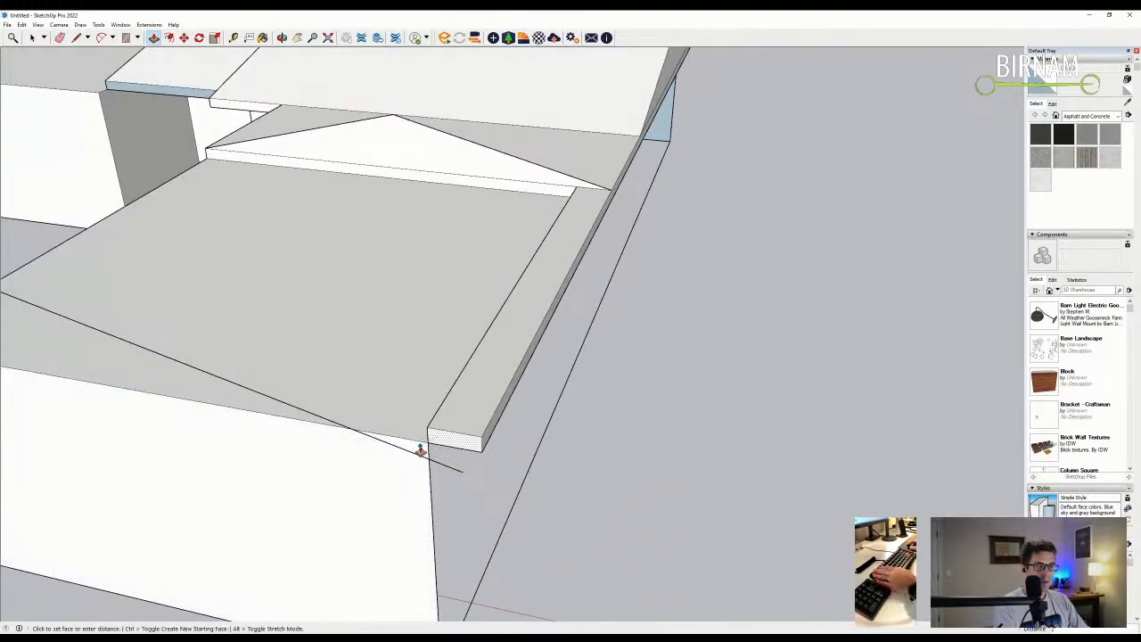
{"action": "left_click", "coordinate": [434, 547]}
{"action": "middle_click_drag", "start_coordinate": [400, 484], "coordinate": [407, 302]}
{"action": "scroll", "coordinate": [491, 448], "scroll_direction": "down", "scroll_amount": 5}
- Start a line on the right wing roof, then view the house from low front
{"action": "key", "text": "l"}
{"action": "left_click", "coordinate": [483, 380]}
{"action": "middle_click_drag", "start_coordinate": [373, 242], "coordinate": [552, 402]}
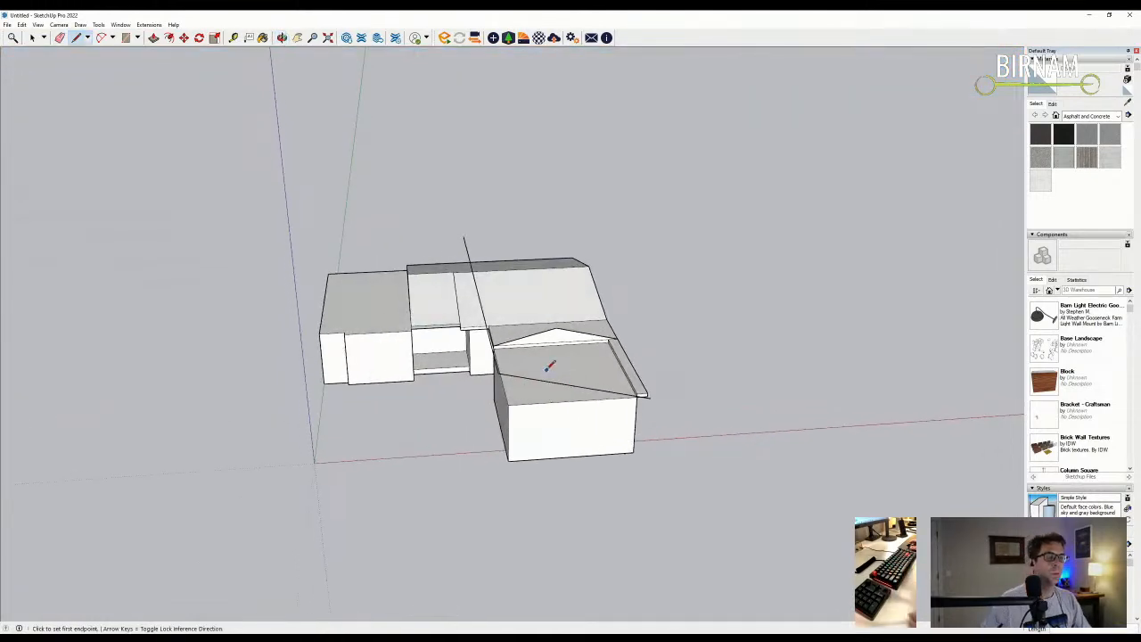
{"action": "scroll", "coordinate": [473, 416], "scroll_direction": "down", "scroll_amount": 1}
{"action": "middle_click_drag", "start_coordinate": [447, 417], "coordinate": [520, 373]}
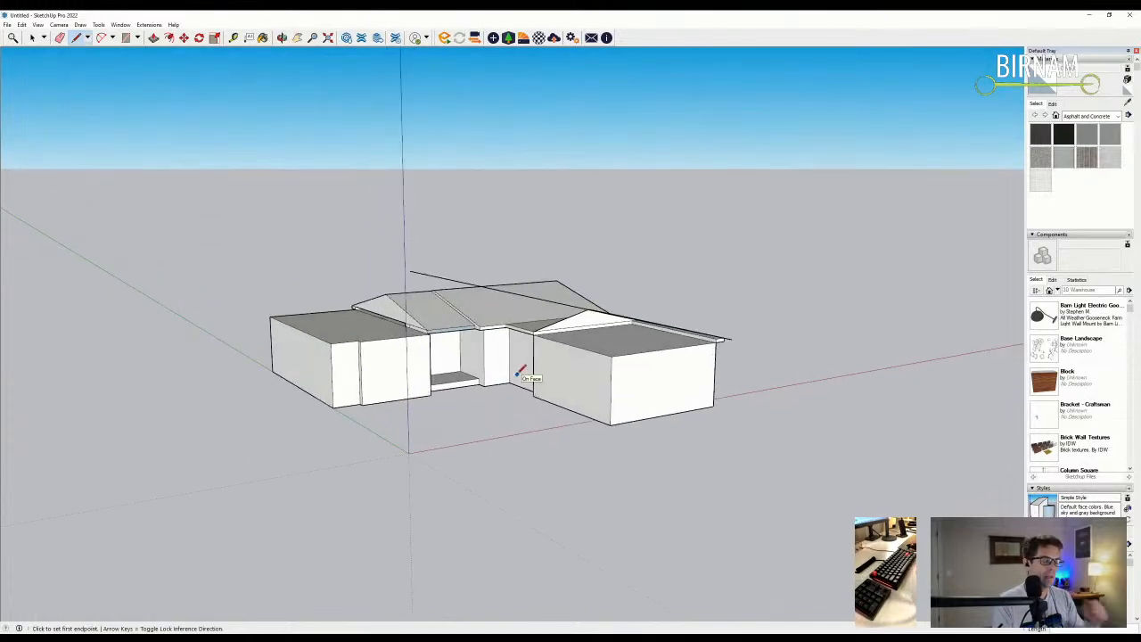
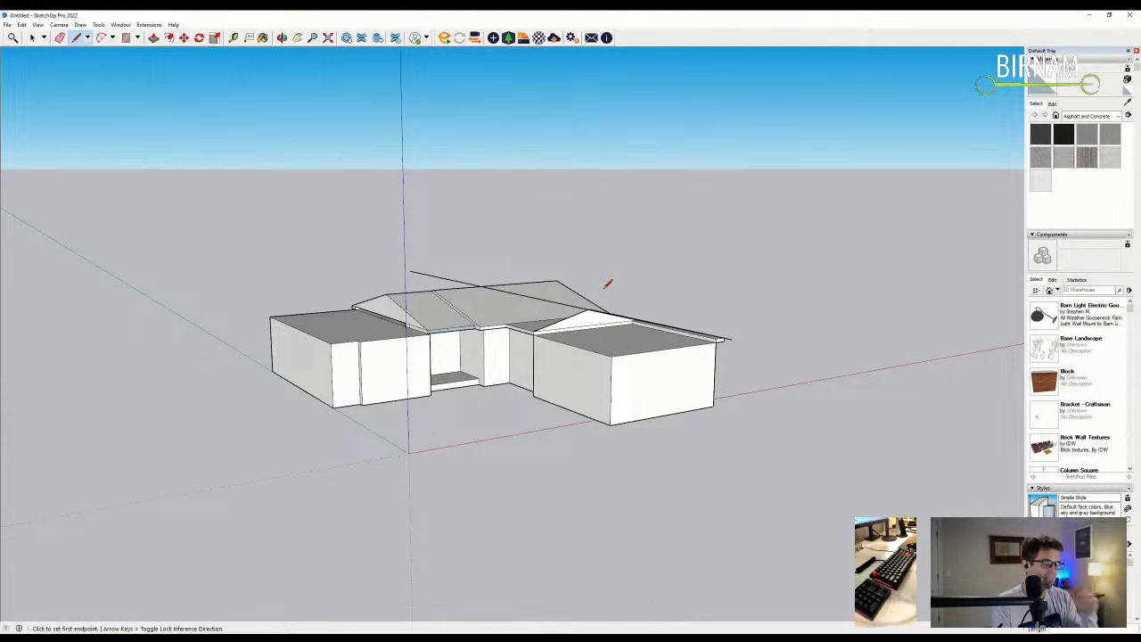
- Erase the roof piece over the centre section, then undo back to the earlier roof state
{"action": "middle_click_drag", "start_coordinate": [473, 350], "coordinate": [383, 397]}
{"action": "middle_click_drag", "start_coordinate": [459, 346], "coordinate": [496, 331]}
{"action": "scroll", "coordinate": [490, 321], "scroll_direction": "up", "scroll_amount": 3}
{"action": "key", "text": "e"}
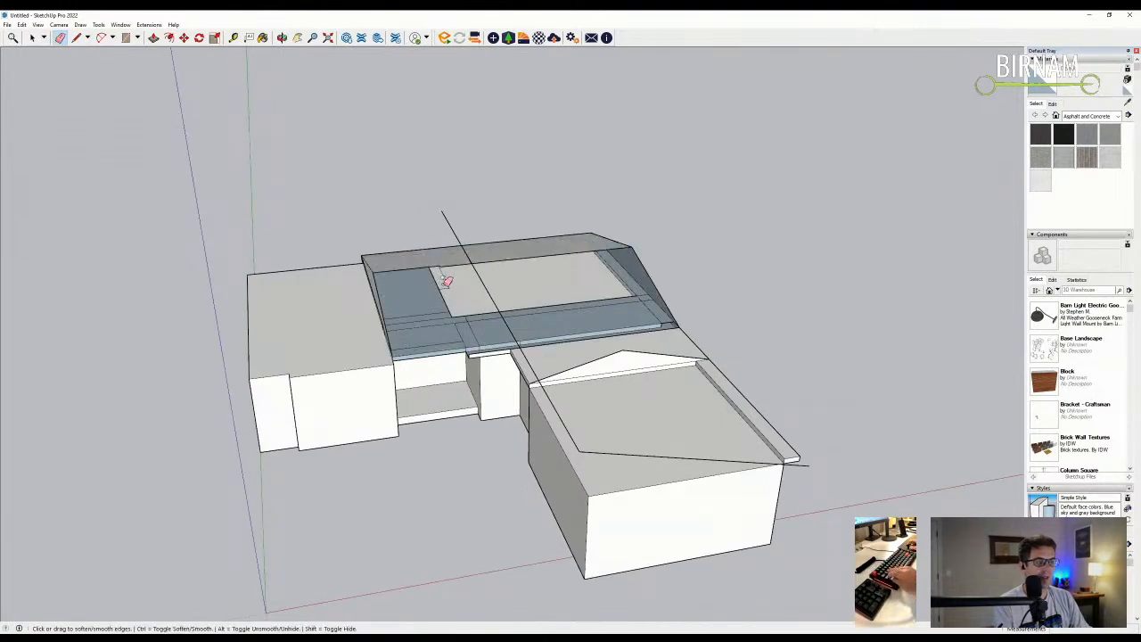
{"action": "left_click", "coordinate": [451, 267]}
{"action": "key", "text": "ctrl+z"}
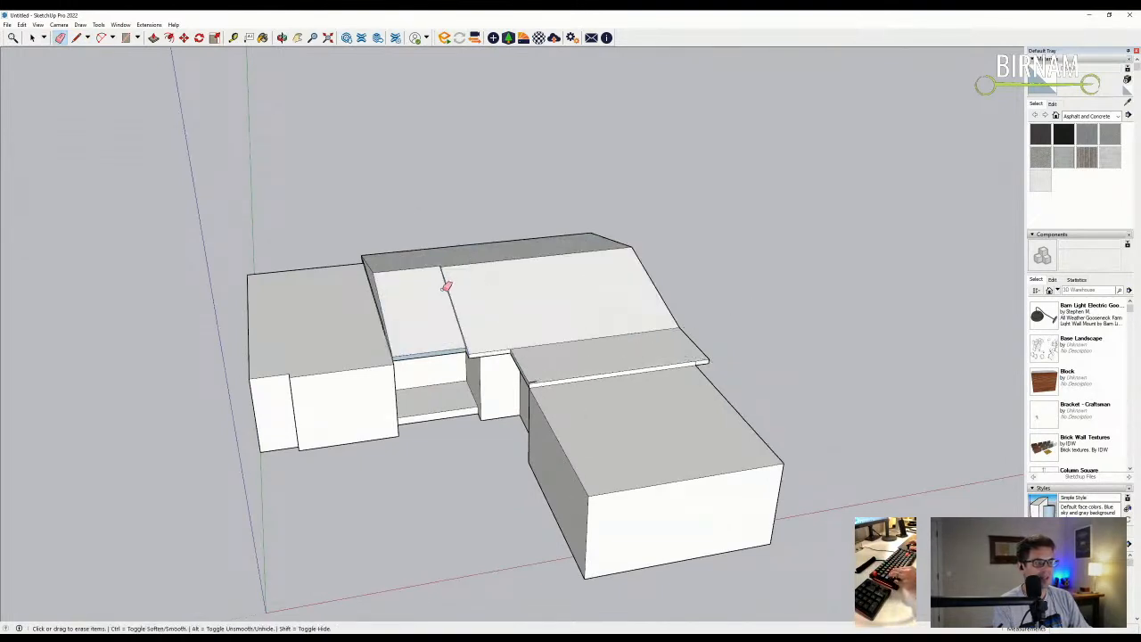
{"action": "key", "text": "ctrl+z"}
{"action": "key", "text": "ctrl+z"}
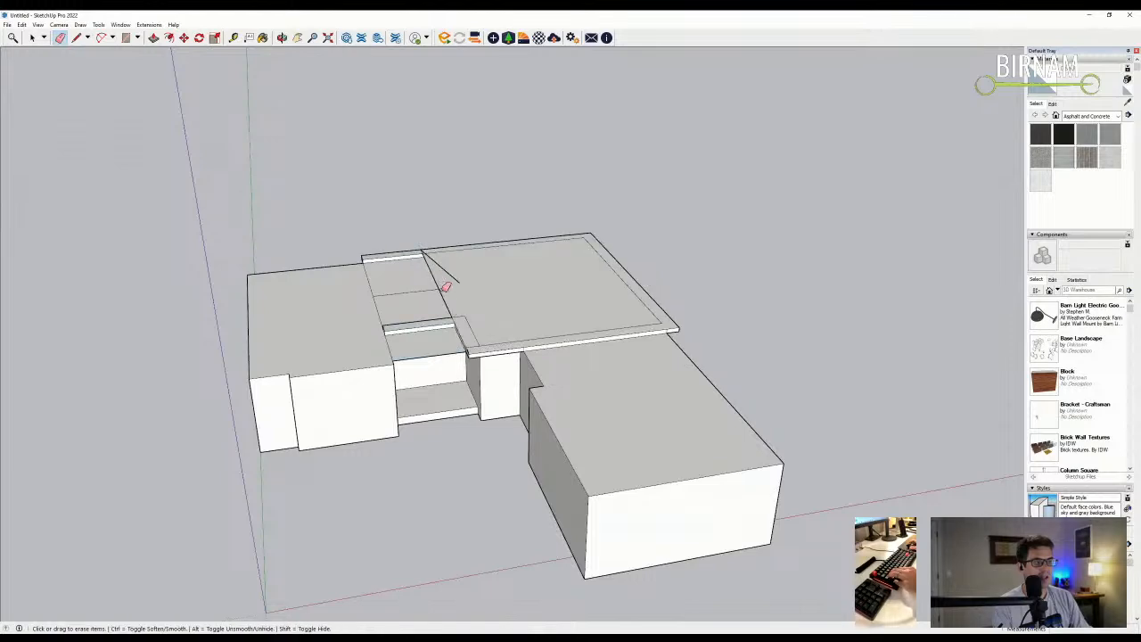
{"action": "key", "text": "ctrl+z"}
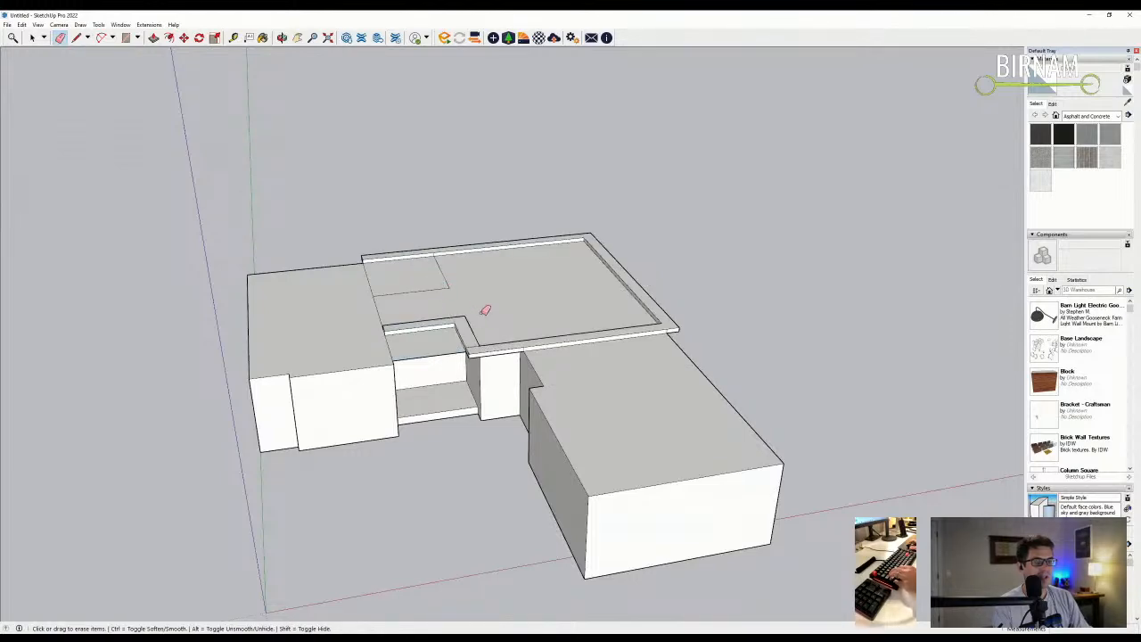
- Push/Pull the centre roof face into a flat overhanging slab
{"action": "middle_click_drag", "start_coordinate": [481, 305], "coordinate": [523, 374]}
{"action": "scroll", "coordinate": [624, 349], "scroll_direction": "up", "scroll_amount": 5}
{"action": "middle_click_drag", "start_coordinate": [624, 349], "coordinate": [550, 332]}
{"action": "key", "text": "p"}
{"action": "left_click", "coordinate": [522, 339]}
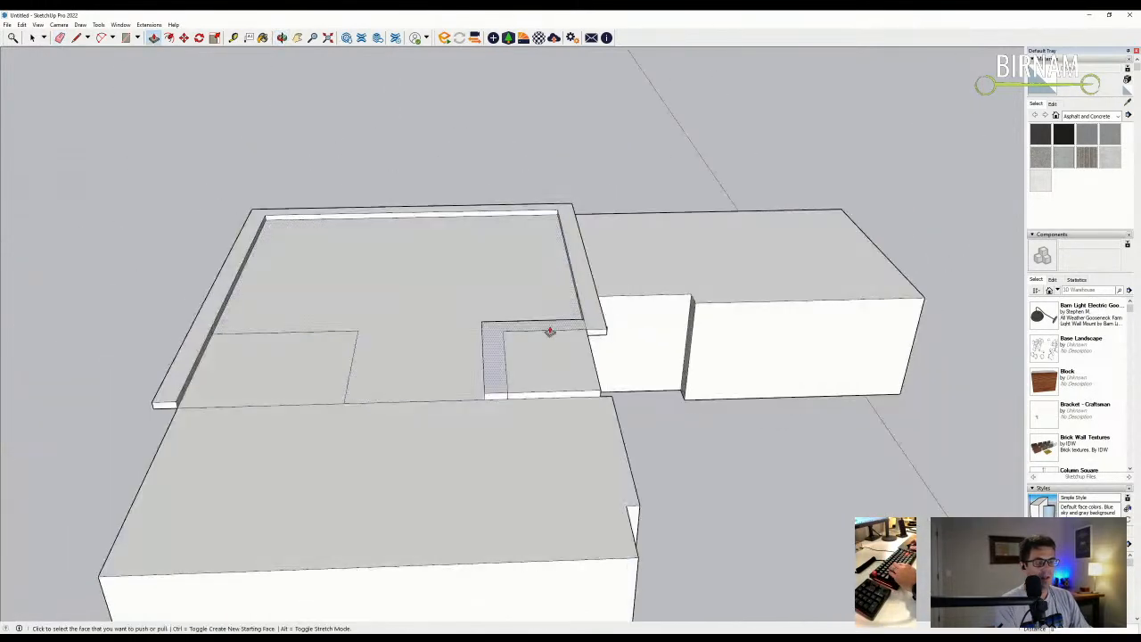
- Erase the diagonal and leftover roof edges, undoing once to restore the faces under the slab
{"action": "key", "text": "e"}
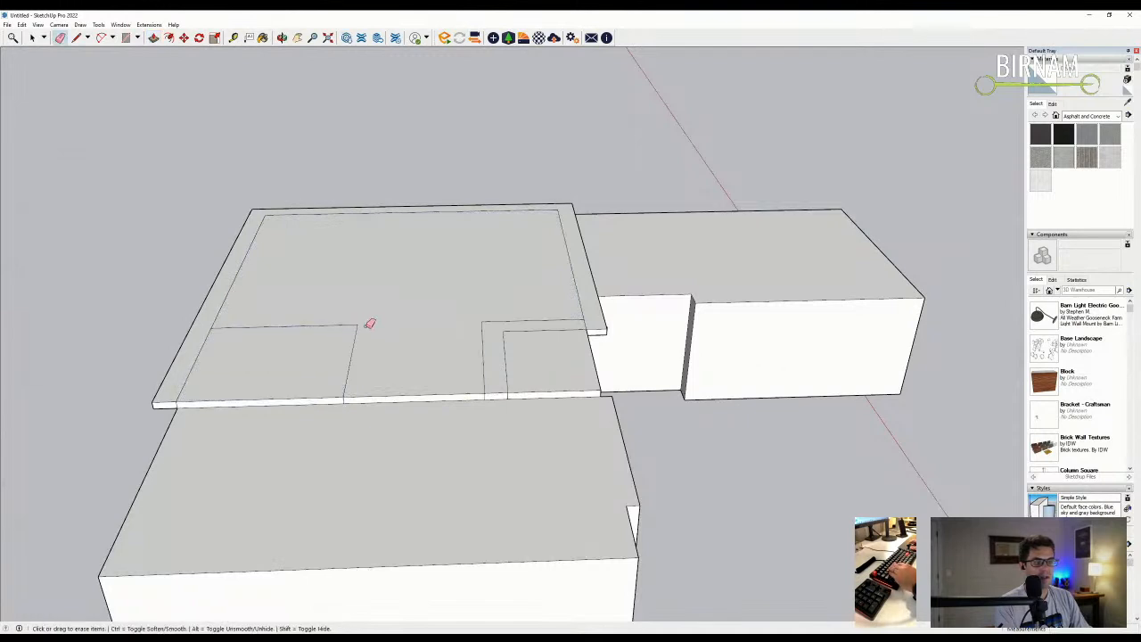
{"action": "left_click_drag", "start_coordinate": [218, 312], "coordinate": [277, 218]}
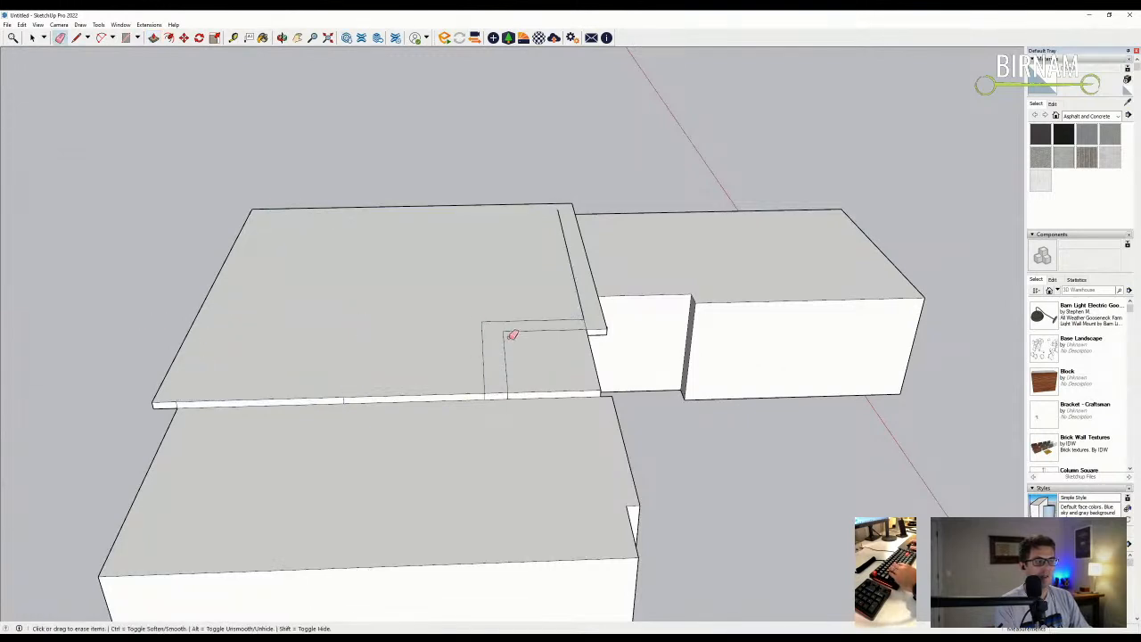
{"action": "left_click_drag", "start_coordinate": [581, 288], "coordinate": [582, 296]}
{"action": "mouse_move", "coordinate": [582, 296]}
{"action": "middle_mouse_down"}
{"action": "mouse_move", "coordinate": [353, 286]}
{"action": "mouse_move", "coordinate": [563, 340]}
{"action": "mouse_move", "coordinate": [488, 367]}
{"action": "mouse_move", "coordinate": [410, 343]}
{"action": "mouse_move", "coordinate": [476, 270]}
{"action": "mouse_move", "coordinate": [469, 357]}
{"action": "middle_mouse_up"}
{"action": "scroll", "coordinate": [459, 417], "scroll_direction": "up", "scroll_amount": 3}
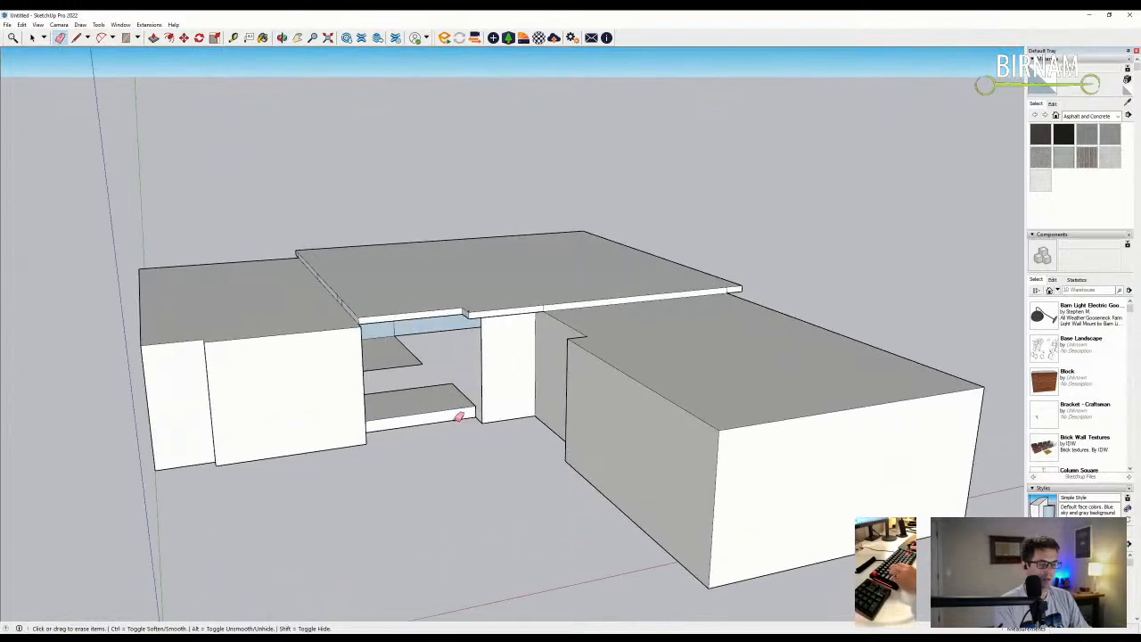
{"action": "key", "text": "ctrl+z"}
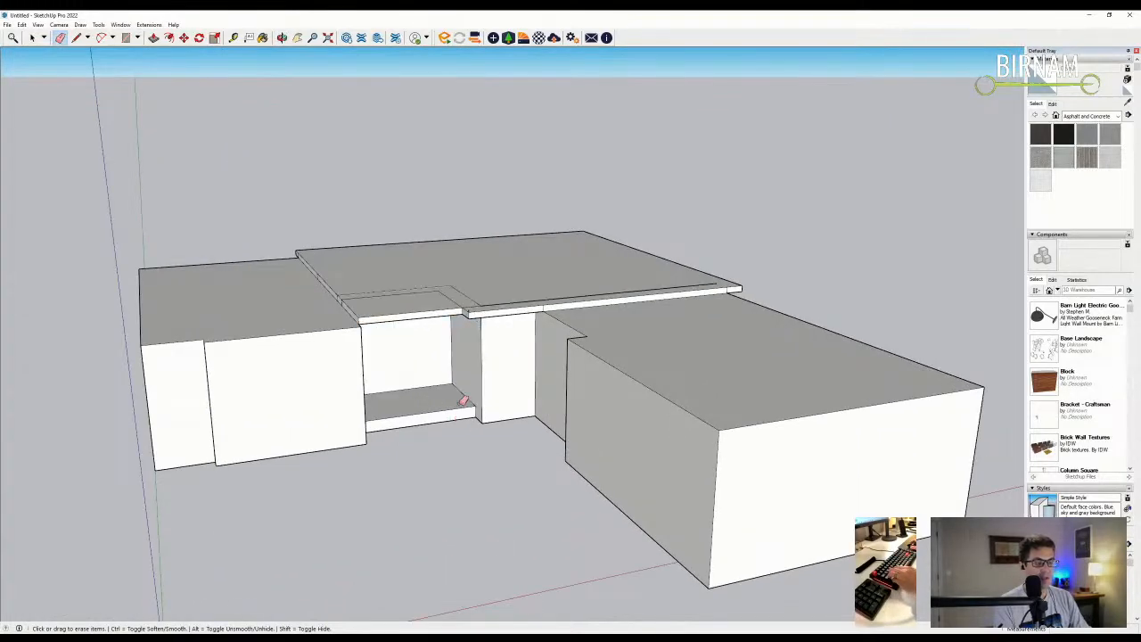
- Start a line at the entry opening under the porch ceiling
{"action": "middle_click_drag", "start_coordinate": [470, 353], "coordinate": [312, 295]}
{"action": "key", "text": "l"}
{"action": "left_click", "coordinate": [281, 284]}
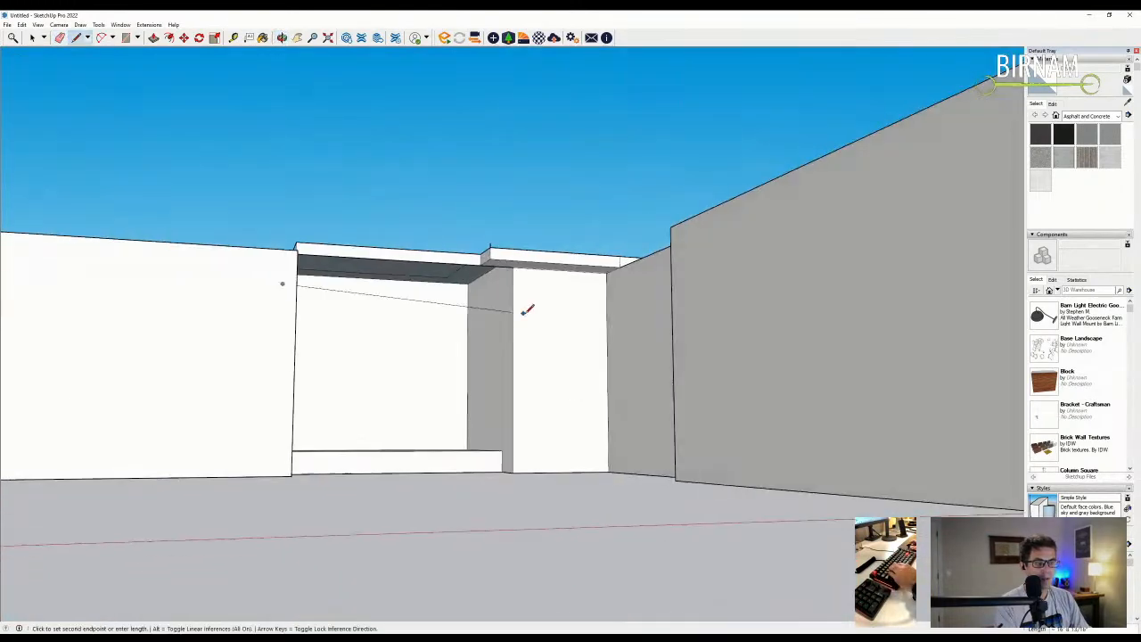
- Finish the edge at the entry opening's corner and erase the extra edge there
{"action": "left_click", "coordinate": [468, 291]}
{"action": "mouse_move", "coordinate": [483, 295]}
{"action": "middle_mouse_down"}
{"action": "mouse_move", "coordinate": [405, 300]}
{"action": "mouse_move", "coordinate": [478, 235]}
{"action": "mouse_move", "coordinate": [506, 260]}
{"action": "mouse_move", "coordinate": [451, 326]}
{"action": "middle_mouse_up"}
{"action": "key", "text": "e"}
{"action": "left_click", "coordinate": [505, 260]}
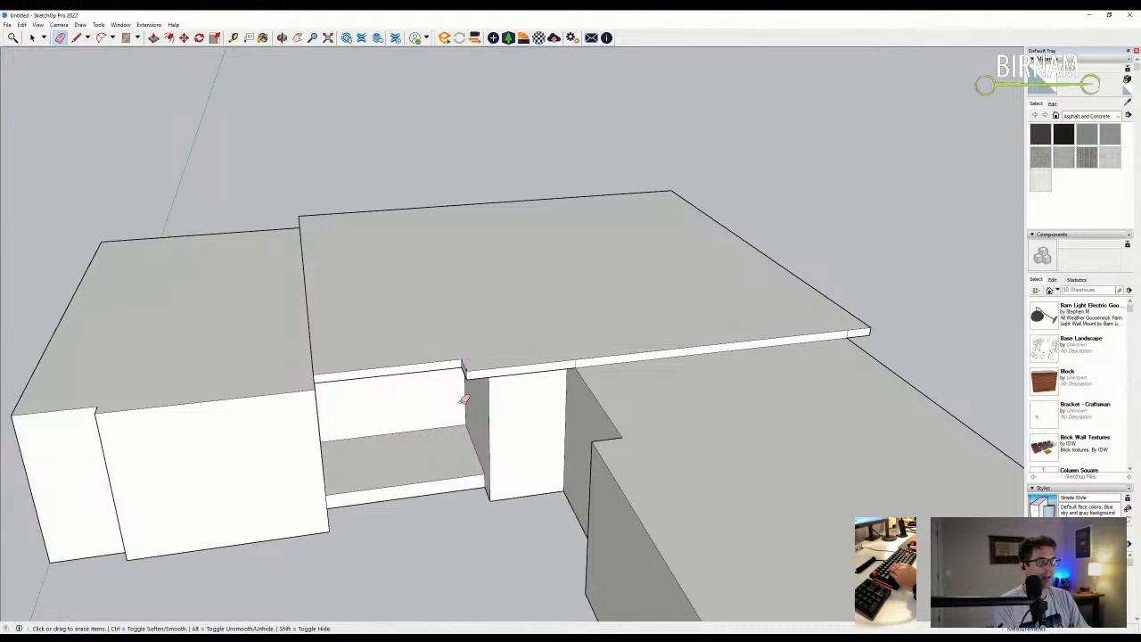
- Look over the whole building and start a line at the right wing's corner
{"action": "scroll", "coordinate": [466, 375], "scroll_direction": "up", "scroll_amount": 3}
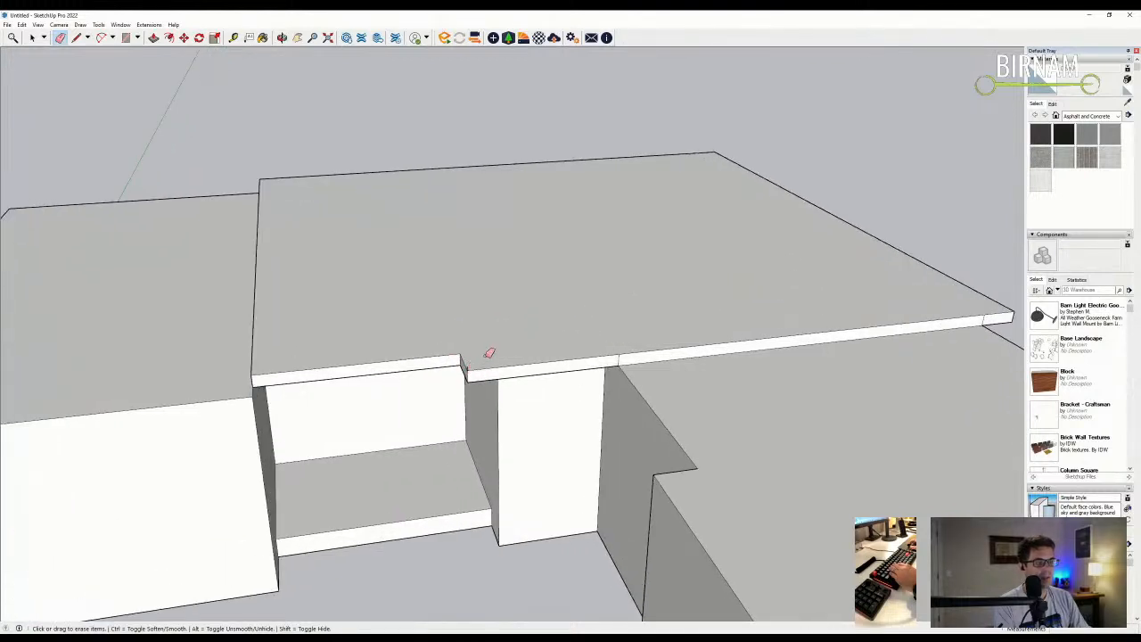
{"action": "middle_click_drag", "start_coordinate": [462, 380], "coordinate": [509, 345]}
{"action": "scroll", "coordinate": [519, 342], "scroll_direction": "down", "scroll_amount": 5}
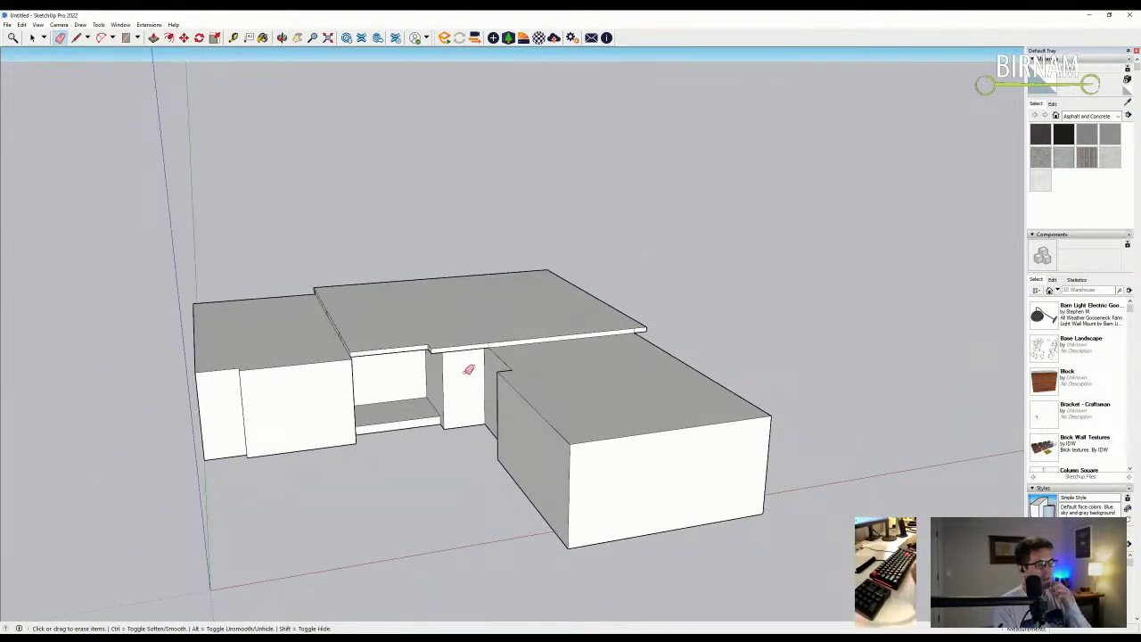
{"action": "mouse_move", "coordinate": [463, 366]}
{"action": "middle_mouse_down"}
{"action": "mouse_move", "coordinate": [713, 407]}
{"action": "mouse_move", "coordinate": [843, 410]}
{"action": "mouse_move", "coordinate": [715, 410]}
{"action": "mouse_move", "coordinate": [534, 469]}
{"action": "mouse_move", "coordinate": [659, 482]}
{"action": "middle_mouse_up"}
{"action": "key", "text": "l"}
{"action": "left_click", "coordinate": [657, 482]}
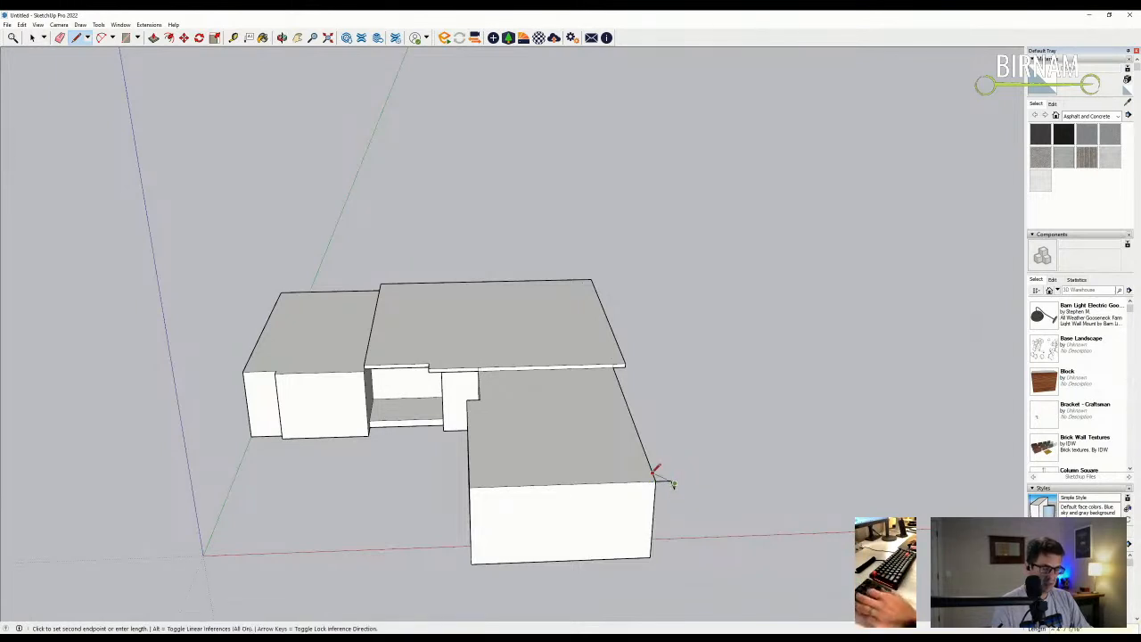
- Begin a line along the red axis at the wing corner, then cancel it
{"action": "scroll", "coordinate": [674, 483], "scroll_direction": "up", "scroll_amount": 4}
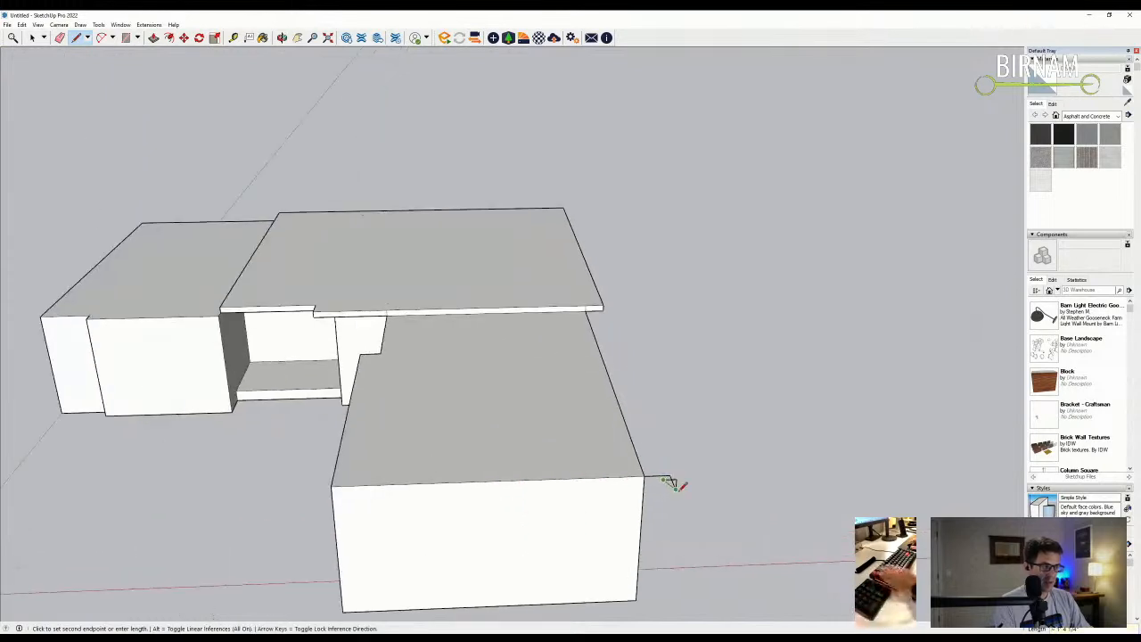
{"action": "key", "text": "e"}
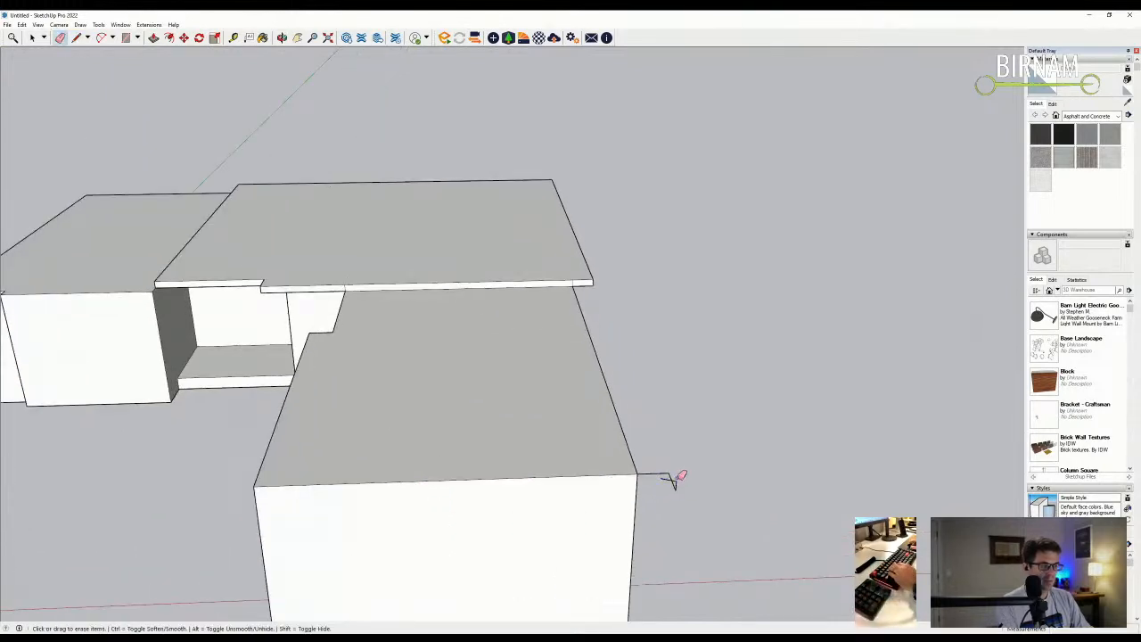
{"action": "scroll", "coordinate": [667, 479], "scroll_direction": "down", "scroll_amount": 2}
{"action": "key", "text": "l"}
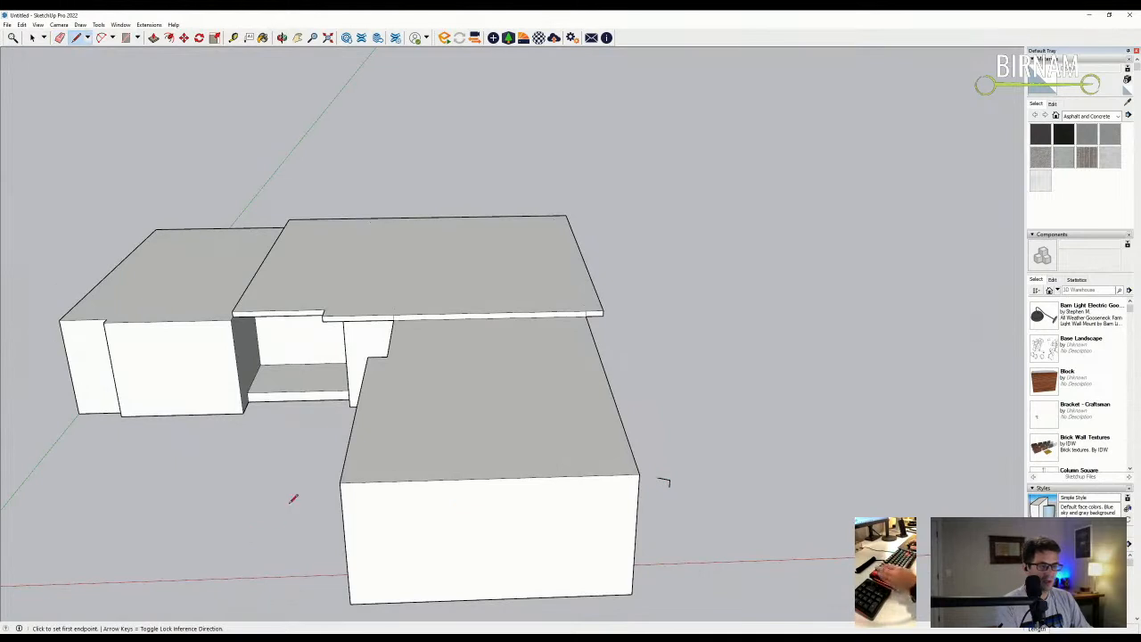
{"action": "left_click", "coordinate": [341, 482]}
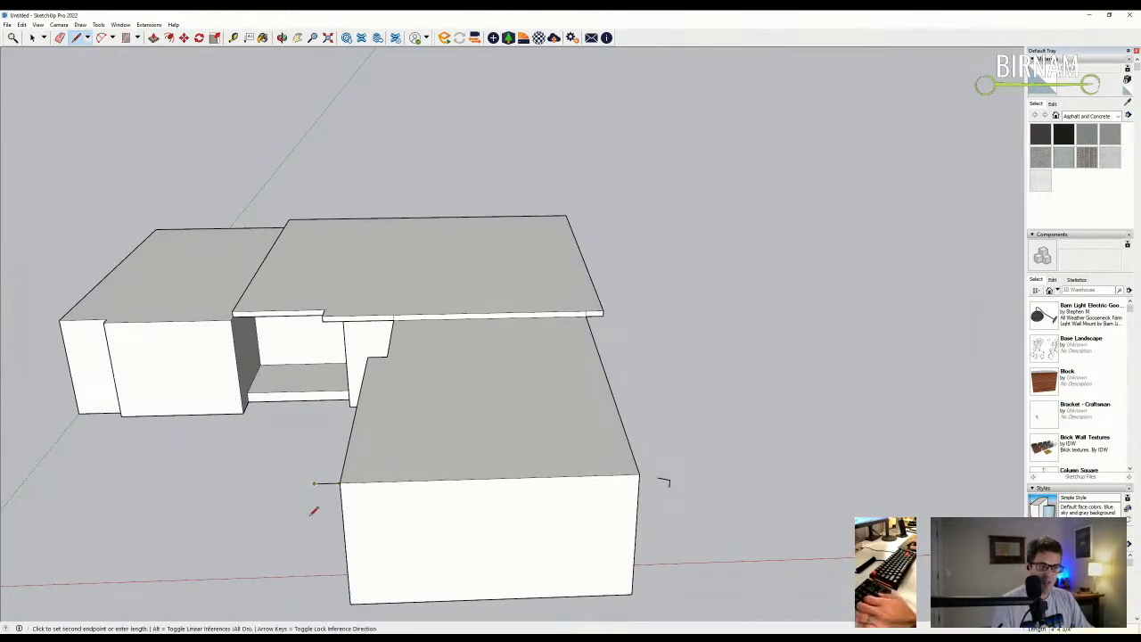
{"action": "scroll", "coordinate": [313, 513], "scroll_direction": "down", "scroll_amount": 3}
{"action": "middle_click_drag", "start_coordinate": [315, 448], "coordinate": [285, 423]}
{"action": "scroll", "coordinate": [358, 330], "scroll_direction": "up", "scroll_amount": 2}
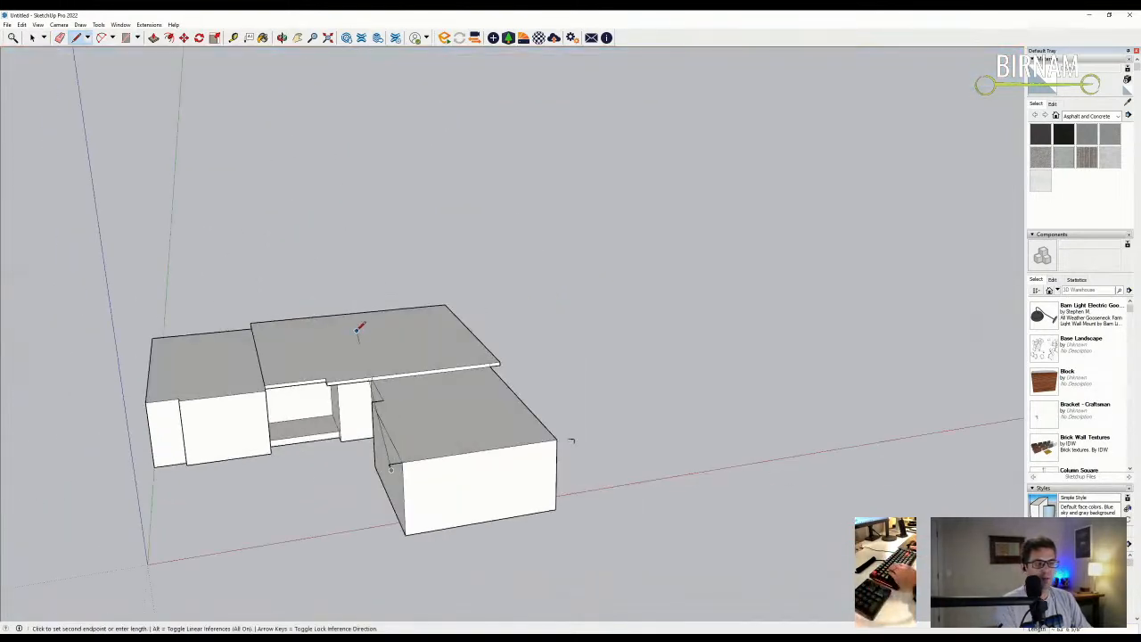
{"action": "key", "text": "Escape"}
{"action": "middle_click_drag", "start_coordinate": [445, 364], "coordinate": [456, 443]}
- Draw the right wing's roof slope lines, erasing a stray vertical edge, to close the slope outline
{"action": "left_click", "coordinate": [452, 442]}
{"action": "left_click", "coordinate": [184, 372]}
{"action": "key", "text": "e"}
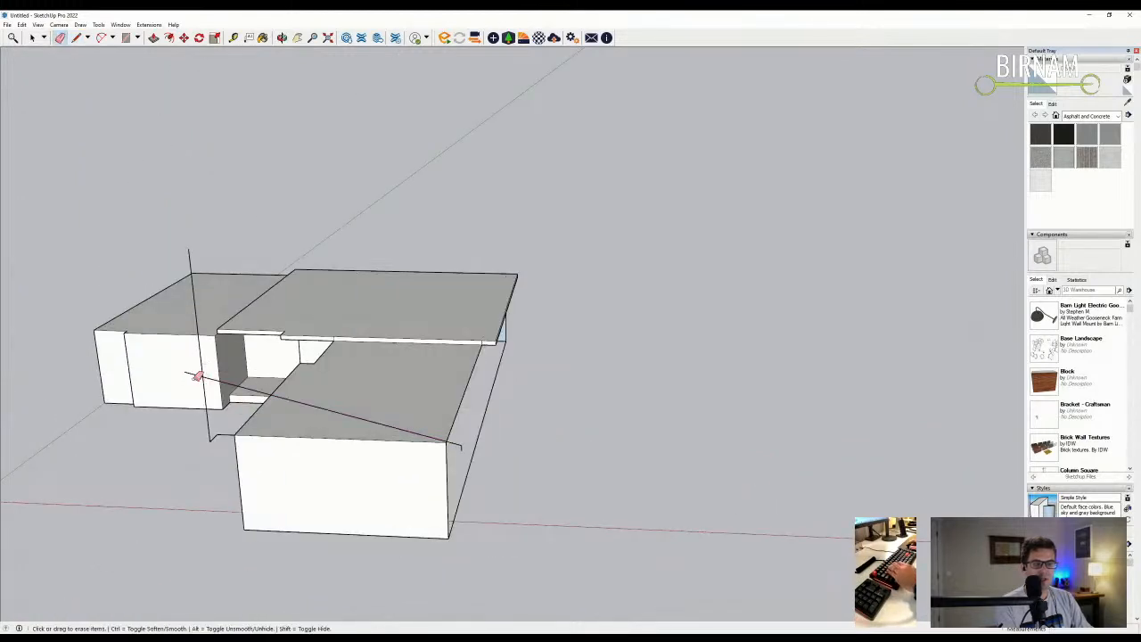
{"action": "left_click", "coordinate": [203, 367]}
{"action": "mouse_move", "coordinate": [203, 367]}
{"action": "middle_mouse_down"}
{"action": "mouse_move", "coordinate": [232, 476]}
{"action": "mouse_move", "coordinate": [323, 474]}
{"action": "middle_mouse_up"}
{"action": "key", "text": "l"}
{"action": "left_click", "coordinate": [218, 428]}
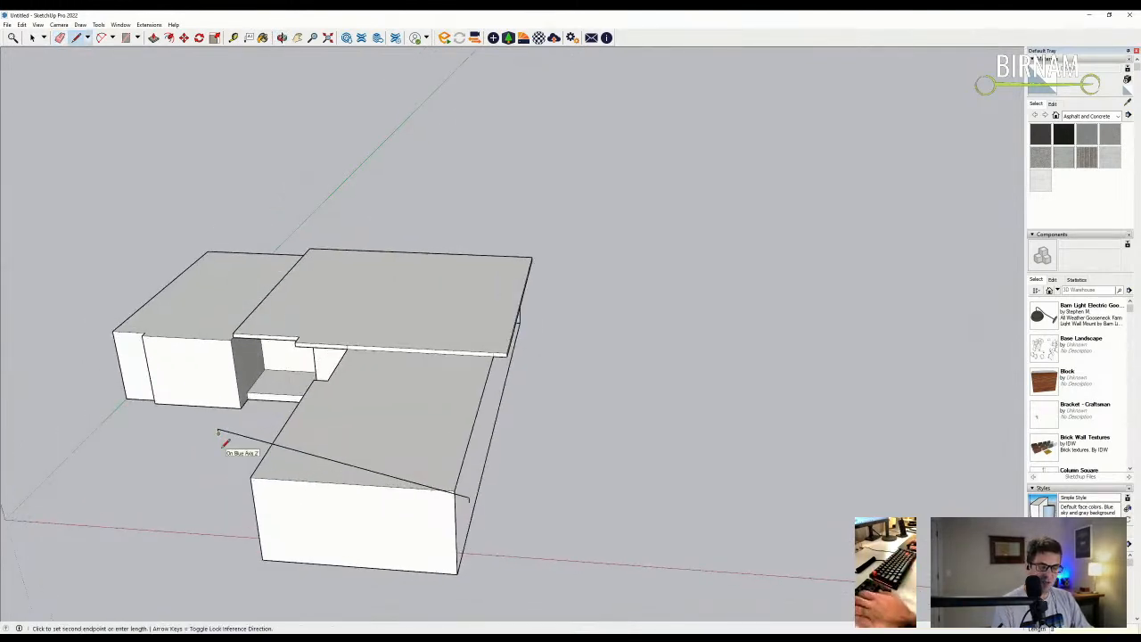
{"action": "scroll", "coordinate": [504, 510], "scroll_direction": "up", "scroll_amount": 2}
{"action": "left_click", "coordinate": [460, 491]}
{"action": "middle_click_drag", "start_coordinate": [464, 490], "coordinate": [379, 515]}
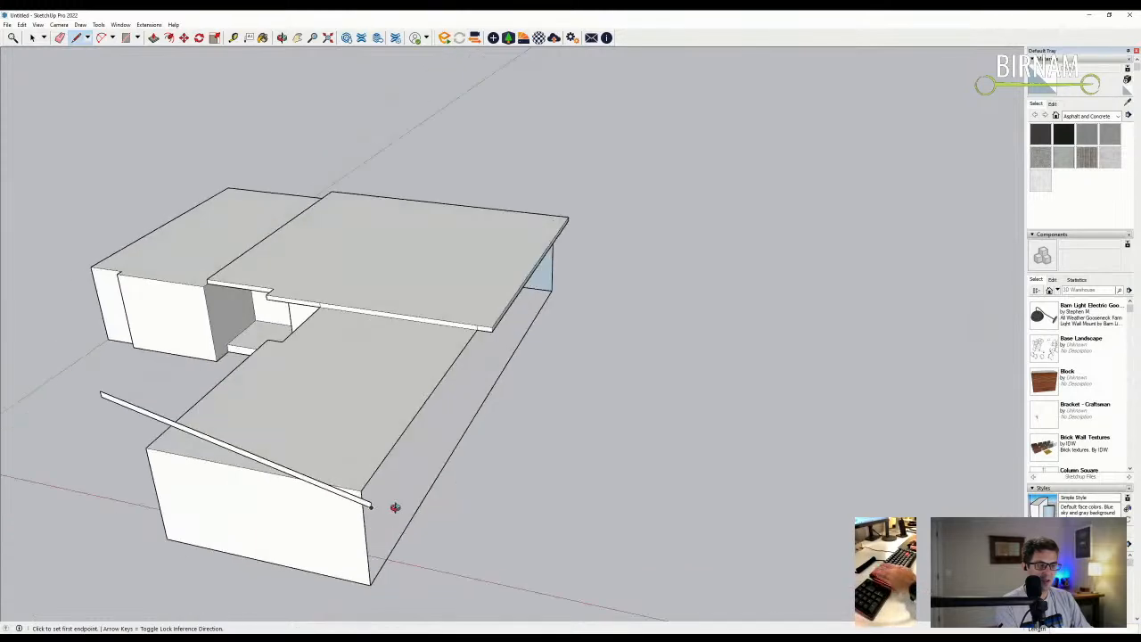
- Push/Pull the thin slanted face out into a sloped roof slab
{"action": "key", "text": "p"}
{"action": "left_click", "coordinate": [364, 501]}
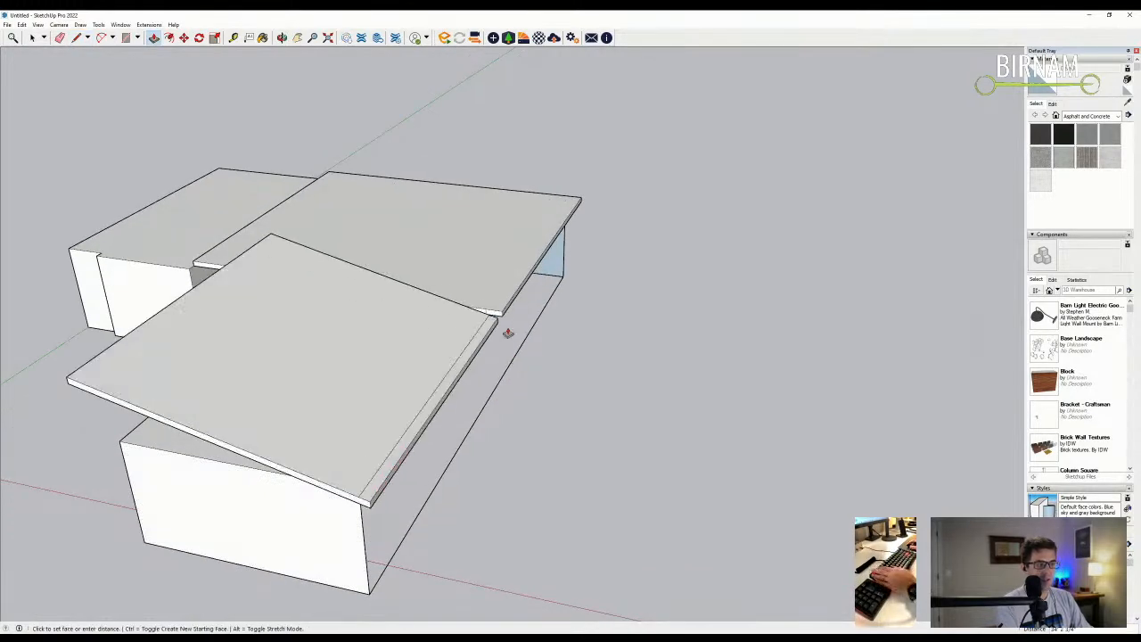
{"action": "left_click", "coordinate": [502, 314]}
{"action": "mouse_move", "coordinate": [484, 323]}
{"action": "middle_mouse_down"}
{"action": "mouse_move", "coordinate": [337, 228]}
{"action": "mouse_move", "coordinate": [565, 280]}
{"action": "mouse_move", "coordinate": [583, 383]}
{"action": "mouse_move", "coordinate": [541, 327]}
{"action": "mouse_move", "coordinate": [660, 297]}
{"action": "mouse_move", "coordinate": [420, 239]}
{"action": "mouse_move", "coordinate": [490, 267]}
{"action": "mouse_move", "coordinate": [418, 333]}
{"action": "mouse_move", "coordinate": [565, 329]}
{"action": "mouse_move", "coordinate": [732, 358]}
{"action": "mouse_move", "coordinate": [606, 298]}
{"action": "mouse_move", "coordinate": [631, 292]}
{"action": "mouse_move", "coordinate": [620, 141]}
{"action": "middle_mouse_up"}
{"action": "key", "text": "e"}
- Push/Pull the sloped roof slab's front face to extend the roof
{"action": "scroll", "coordinate": [659, 297], "scroll_direction": "up", "scroll_amount": 4}
{"action": "key", "text": "l"}
{"action": "left_click", "coordinate": [598, 304]}
{"action": "middle_click_drag", "start_coordinate": [610, 203], "coordinate": [631, 187]}
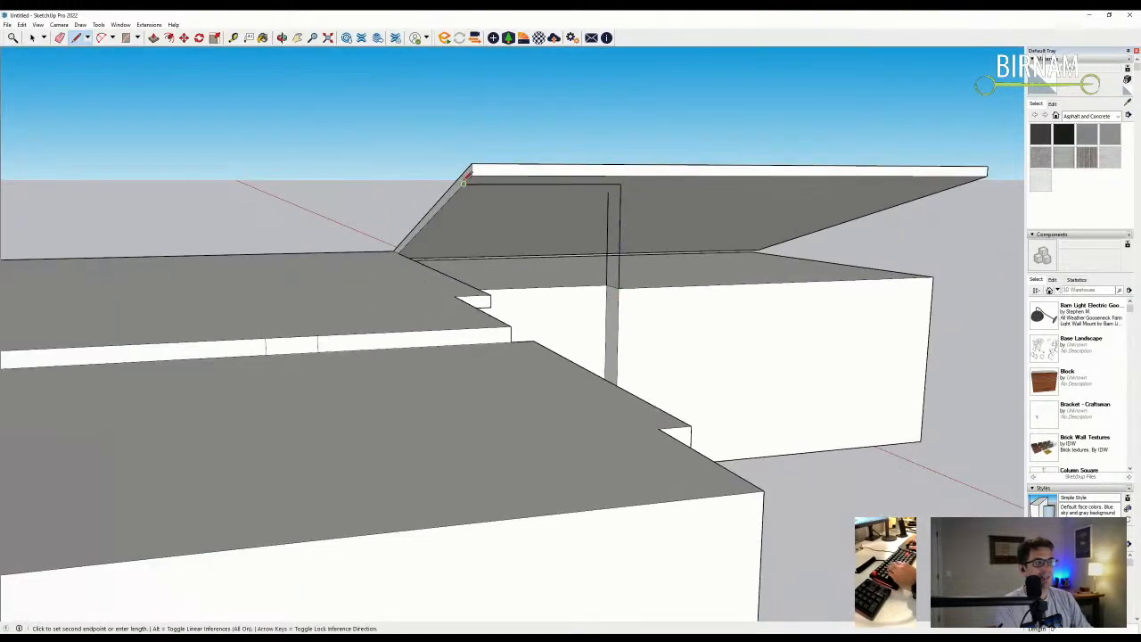
{"action": "middle_click_drag", "start_coordinate": [464, 175], "coordinate": [470, 180]}
{"action": "key", "text": "p"}
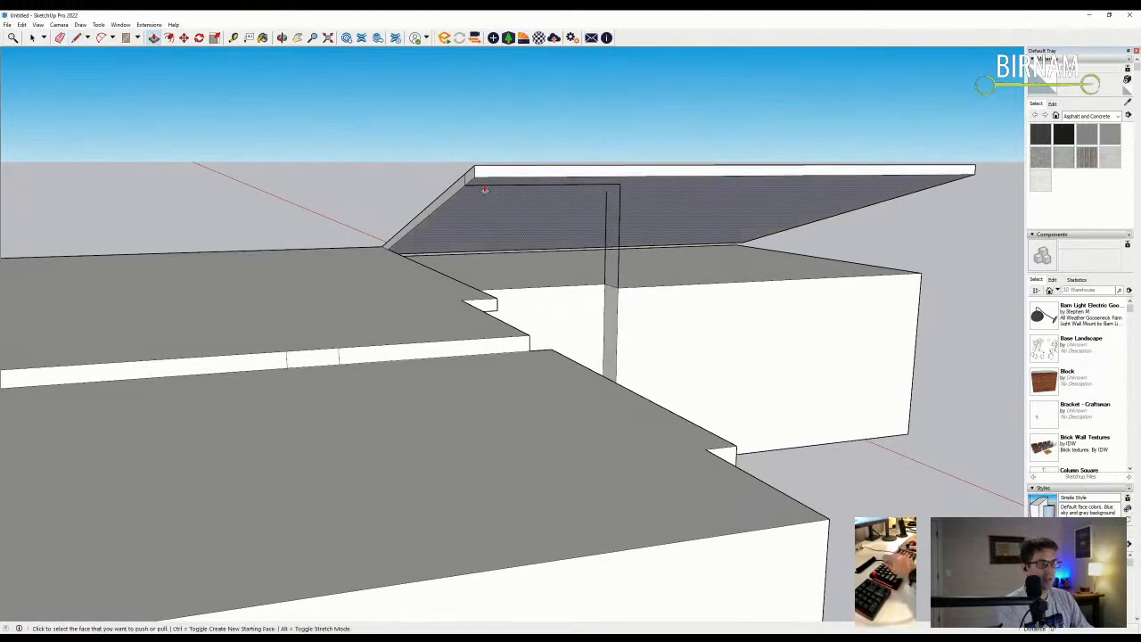
{"action": "left_click", "coordinate": [472, 181]}
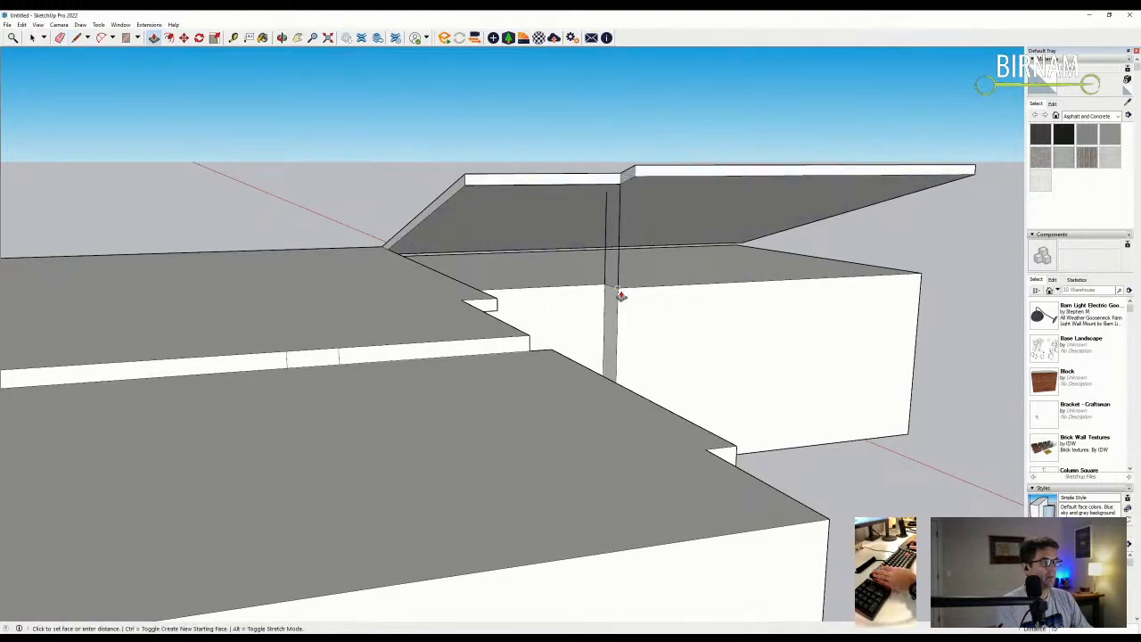
{"action": "left_click", "coordinate": [615, 183]}
{"action": "middle_click_drag", "start_coordinate": [615, 183], "coordinate": [886, 278]}
- Draw lines from the wing's top corner to the roof underside to close the gable wall, erasing a stray line
{"action": "key", "text": "l"}
{"action": "left_click", "coordinate": [888, 276]}
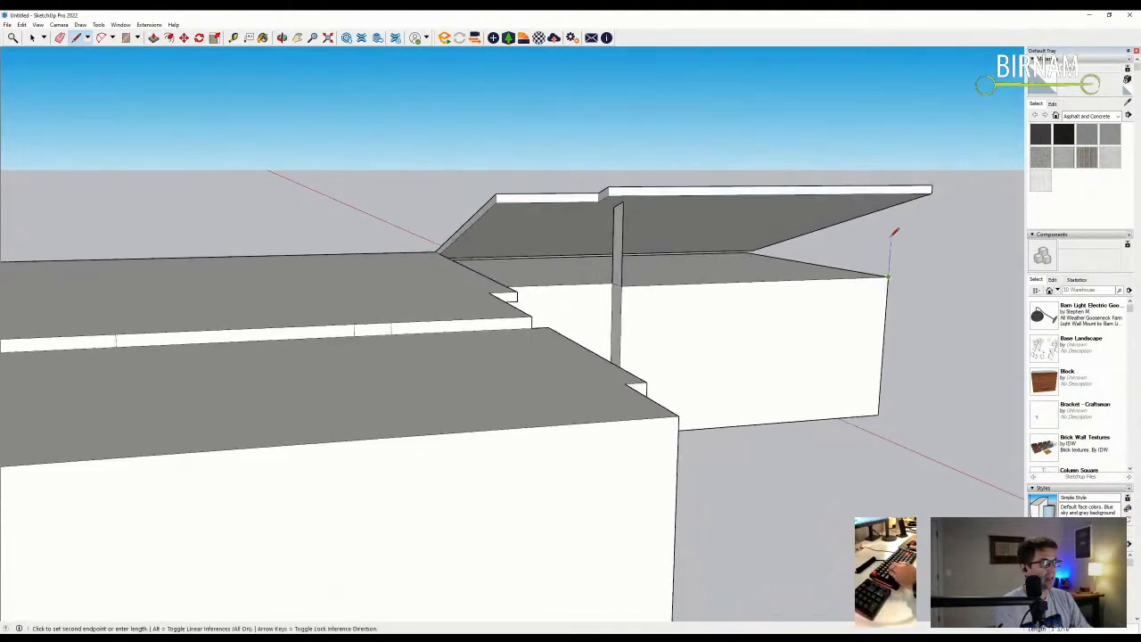
{"action": "left_click", "coordinate": [752, 245]}
{"action": "middle_click_drag", "start_coordinate": [769, 255], "coordinate": [813, 283]}
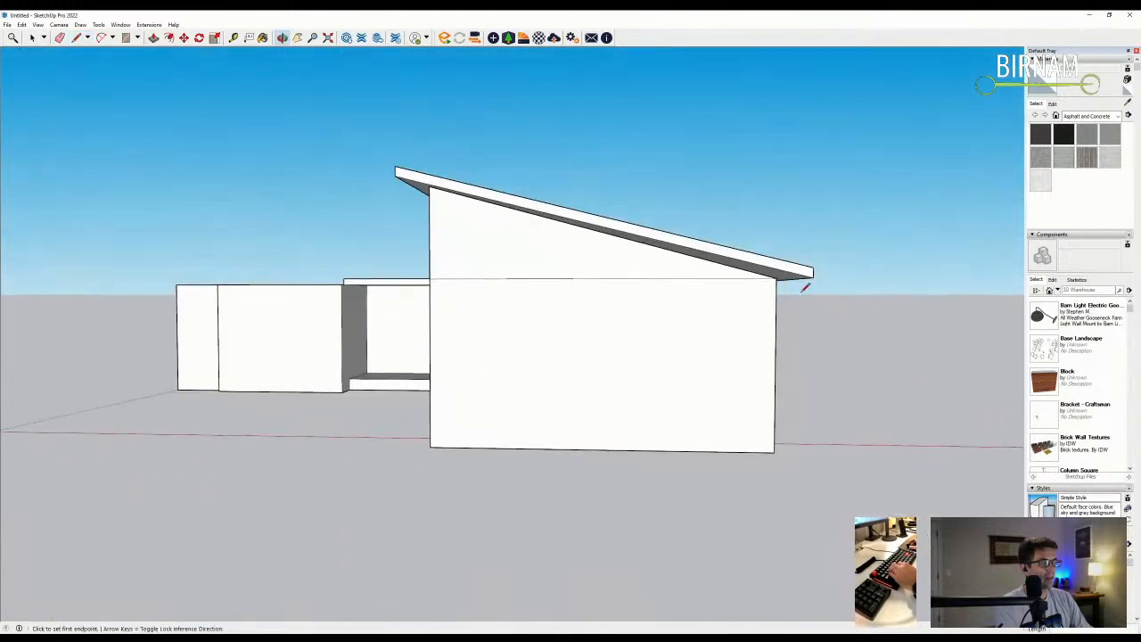
{"action": "scroll", "coordinate": [775, 272], "scroll_direction": "up", "scroll_amount": 2}
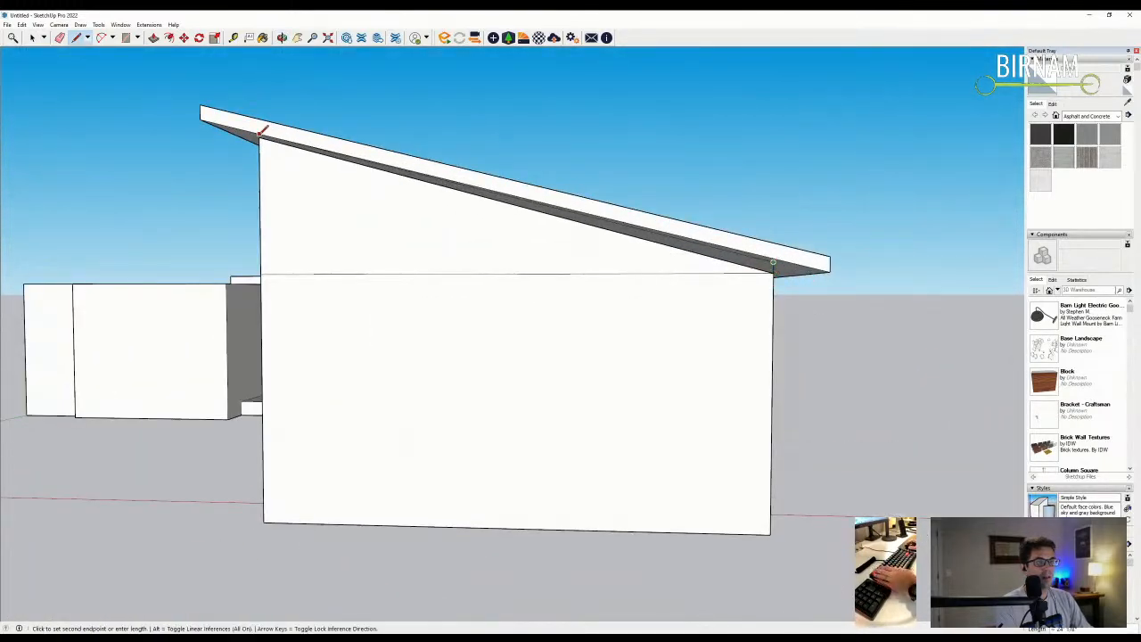
{"action": "left_click", "coordinate": [261, 133]}
{"action": "key", "text": "e"}
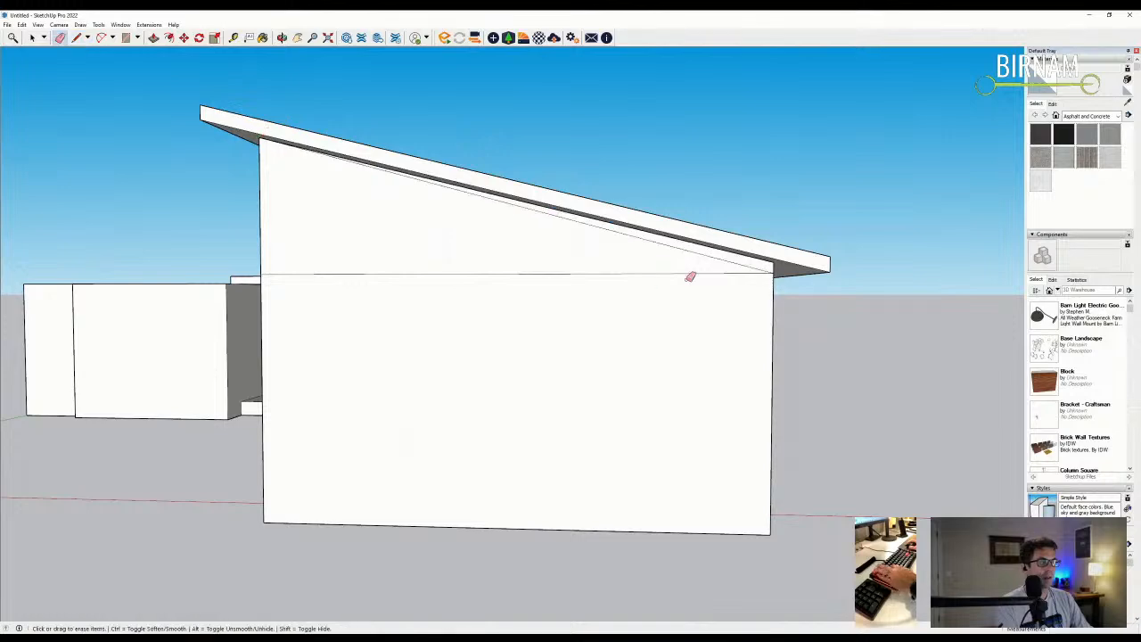
{"action": "left_click", "coordinate": [740, 271]}
- Draw a line between the roof corners to fill in the roof underside
{"action": "mouse_move", "coordinate": [742, 274]}
{"action": "middle_mouse_down"}
{"action": "mouse_move", "coordinate": [600, 257]}
{"action": "mouse_move", "coordinate": [733, 337]}
{"action": "mouse_move", "coordinate": [591, 321]}
{"action": "mouse_move", "coordinate": [603, 308]}
{"action": "middle_mouse_up"}
{"action": "key", "text": "l"}
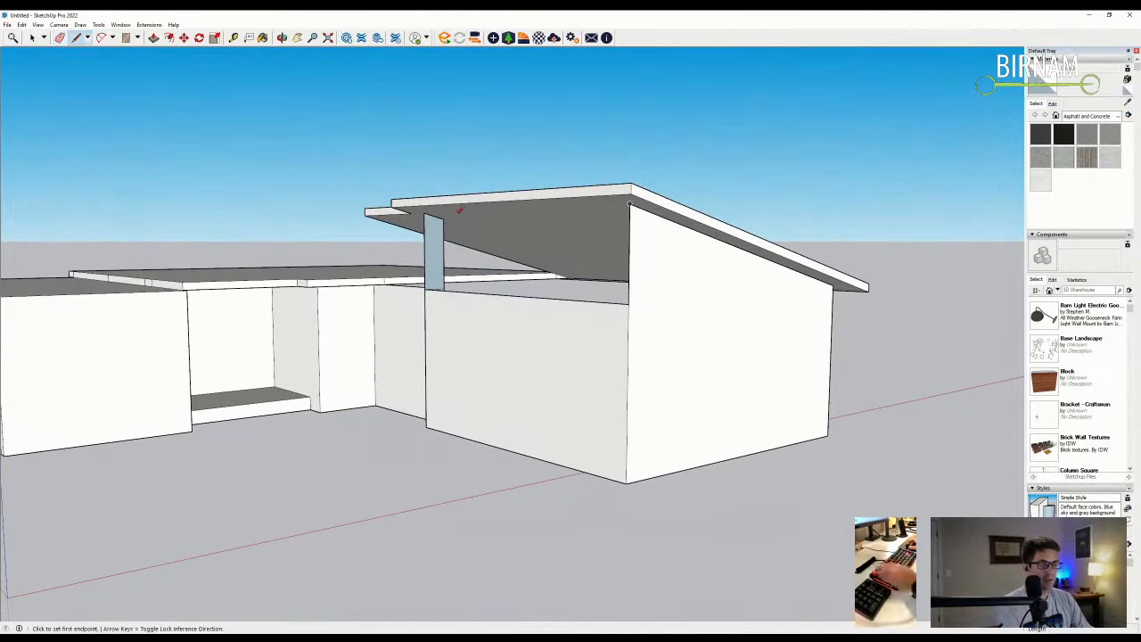
{"action": "left_click", "coordinate": [424, 214]}
{"action": "left_click", "coordinate": [630, 205]}
{"action": "mouse_move", "coordinate": [576, 288]}
{"action": "middle_mouse_down"}
{"action": "mouse_move", "coordinate": [555, 303]}
{"action": "mouse_move", "coordinate": [560, 395]}
{"action": "mouse_move", "coordinate": [390, 334]}
{"action": "mouse_move", "coordinate": [451, 351]}
{"action": "mouse_move", "coordinate": [415, 348]}
{"action": "mouse_move", "coordinate": [618, 362]}
{"action": "mouse_move", "coordinate": [501, 315]}
{"action": "mouse_move", "coordinate": [478, 315]}
{"action": "mouse_move", "coordinate": [731, 362]}
{"action": "mouse_move", "coordinate": [520, 418]}
{"action": "middle_mouse_up"}
{"action": "key", "text": "e"}
- Hide the seam on the right block's top, draw a vertical edge, and erase stray diagonal edges
{"action": "left_click_drag", "start_coordinate": [520, 421], "coordinate": [523, 421], "text": "ctrl"}
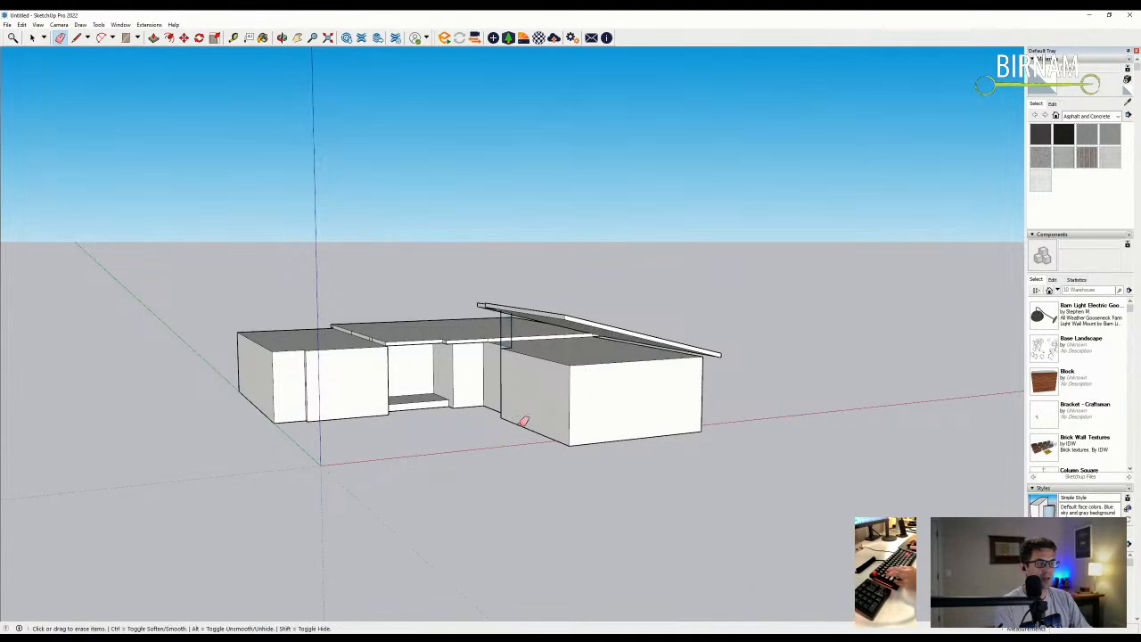
{"action": "scroll", "coordinate": [575, 326], "scroll_direction": "up", "scroll_amount": 2}
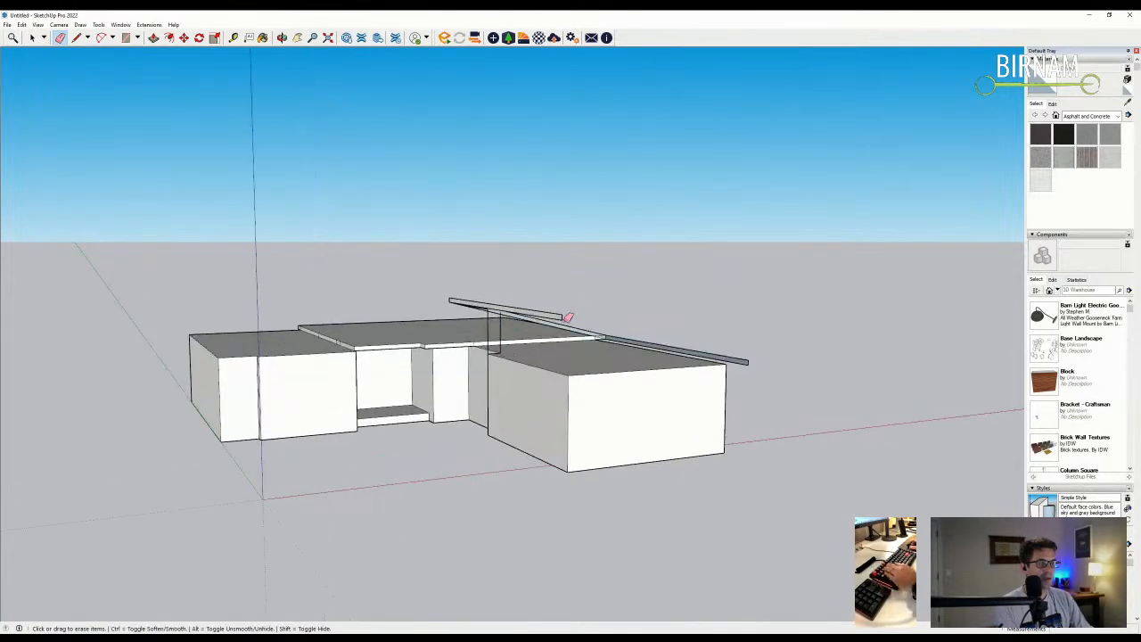
{"action": "middle_click_drag", "start_coordinate": [586, 341], "coordinate": [511, 362]}
{"action": "key", "text": "l"}
{"action": "left_click", "coordinate": [517, 441]}
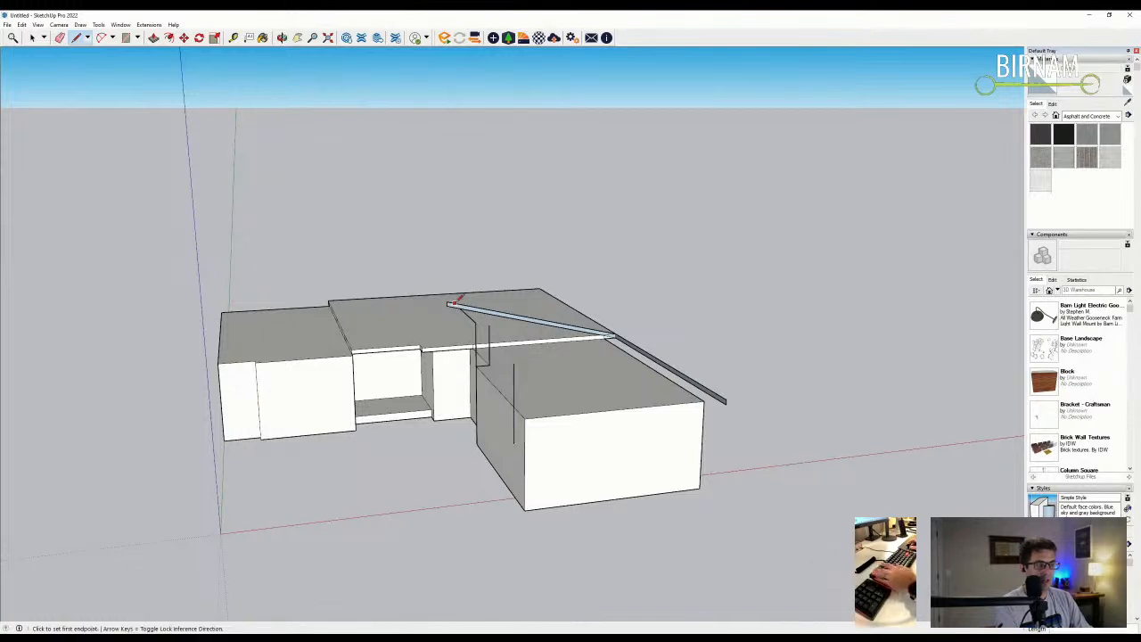
{"action": "key", "text": "e"}
{"action": "left_click_drag", "start_coordinate": [493, 332], "coordinate": [452, 303]}
{"action": "scroll", "coordinate": [726, 391], "scroll_direction": "up", "scroll_amount": 1}
- Start a line at the sloped strip's end
{"action": "key", "text": "l"}
{"action": "scroll", "coordinate": [729, 385], "scroll_direction": "up", "scroll_amount": 2}
{"action": "left_click", "coordinate": [724, 404]}
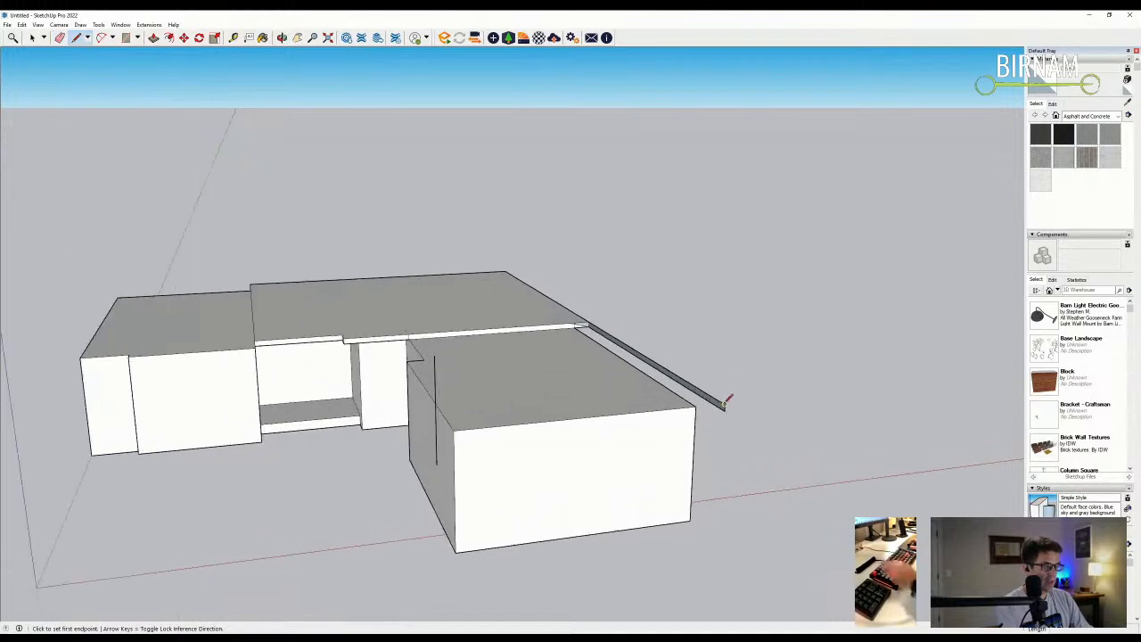
{"action": "middle_click_drag", "start_coordinate": [684, 405], "coordinate": [563, 451]}
{"action": "scroll", "coordinate": [586, 455], "scroll_direction": "up", "scroll_amount": 1}
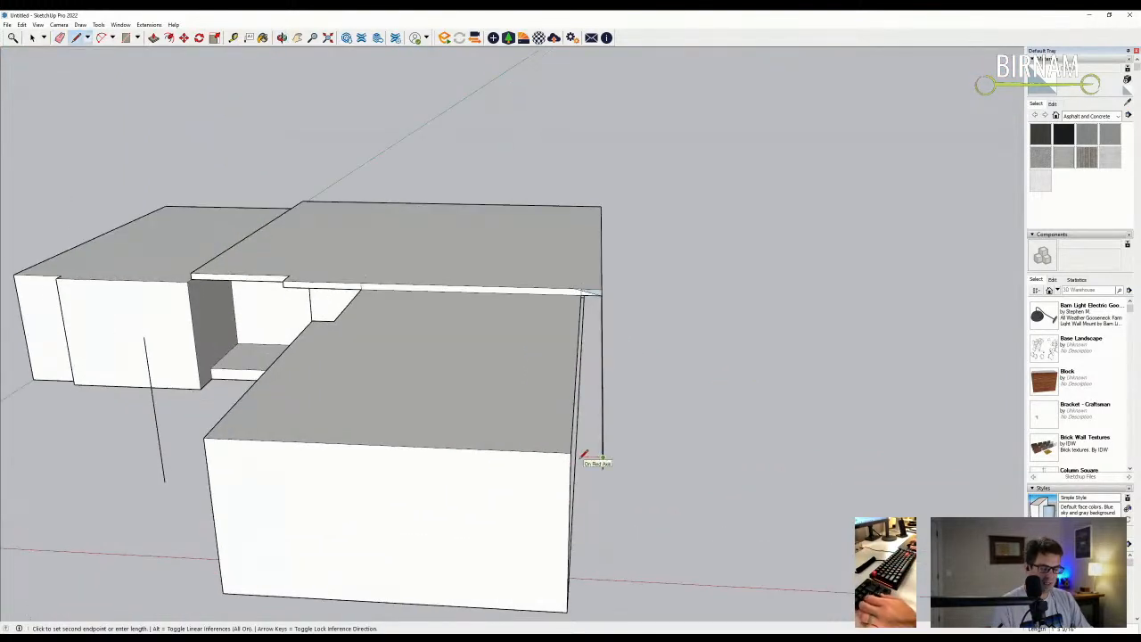
{"action": "scroll", "coordinate": [588, 457], "scroll_direction": "up", "scroll_amount": 2}
- Zoom in on the gutter end and start a line at its corner
{"action": "middle_click_drag", "start_coordinate": [606, 459], "coordinate": [425, 443]}
{"action": "scroll", "coordinate": [425, 443], "scroll_direction": "down", "scroll_amount": 3}
{"action": "scroll", "coordinate": [462, 553], "scroll_direction": "up", "scroll_amount": 3}
{"action": "scroll", "coordinate": [407, 530], "scroll_direction": "up", "scroll_amount": 2}
{"action": "key", "text": "e"}
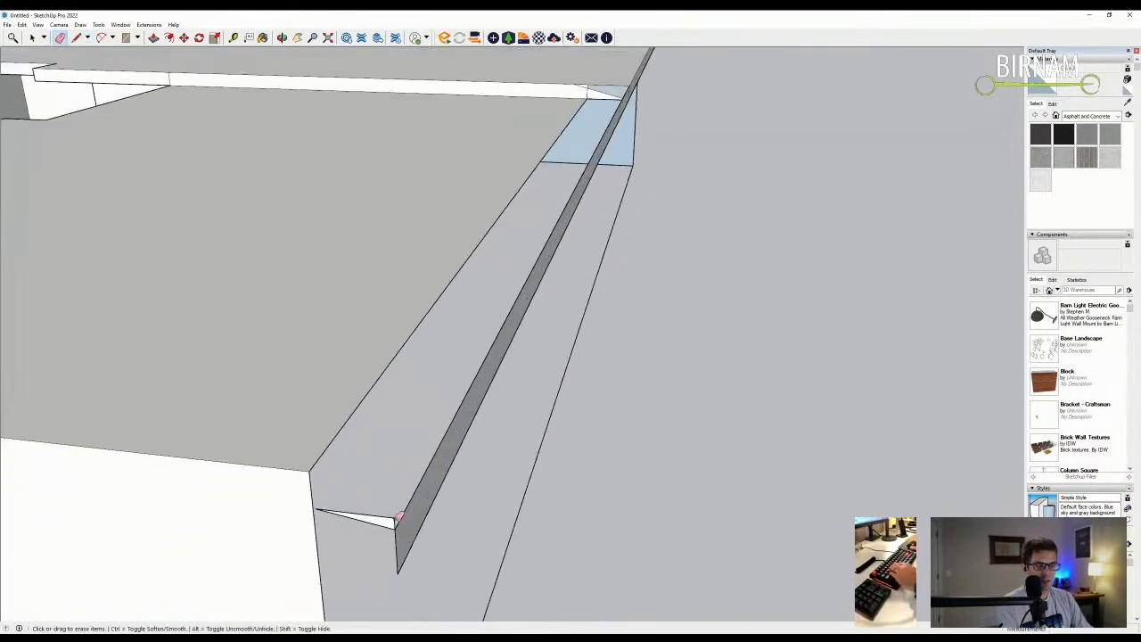
{"action": "scroll", "coordinate": [396, 507], "scroll_direction": "down", "scroll_amount": 3}
{"action": "key", "text": "l"}
{"action": "left_click", "coordinate": [383, 509]}
{"action": "scroll", "coordinate": [384, 509], "scroll_direction": "down", "scroll_amount": 3}
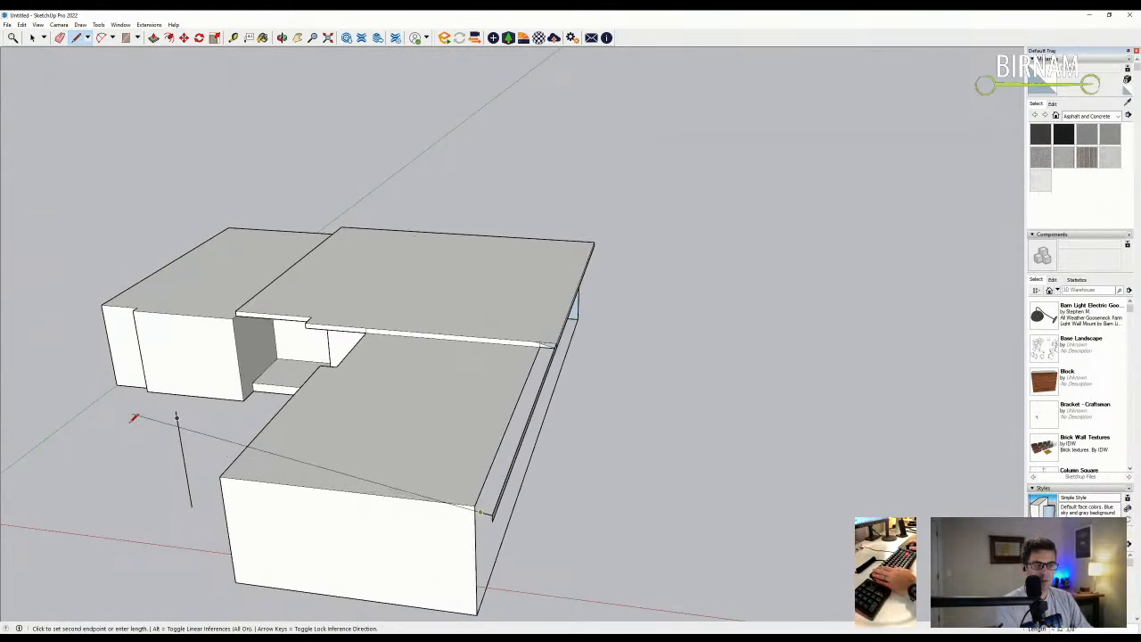
- Draw an edge up from the right wing's front corner, then a long edge out to the left
{"action": "middle_click_drag", "start_coordinate": [164, 420], "coordinate": [103, 408]}
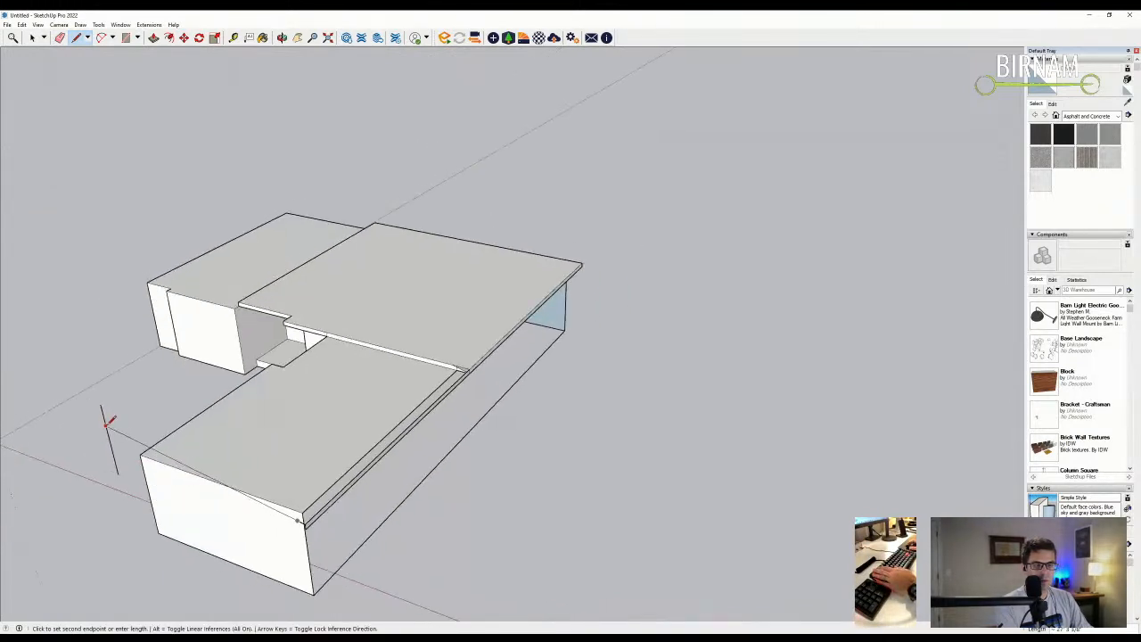
{"action": "middle_click_drag", "start_coordinate": [135, 456], "coordinate": [388, 467]}
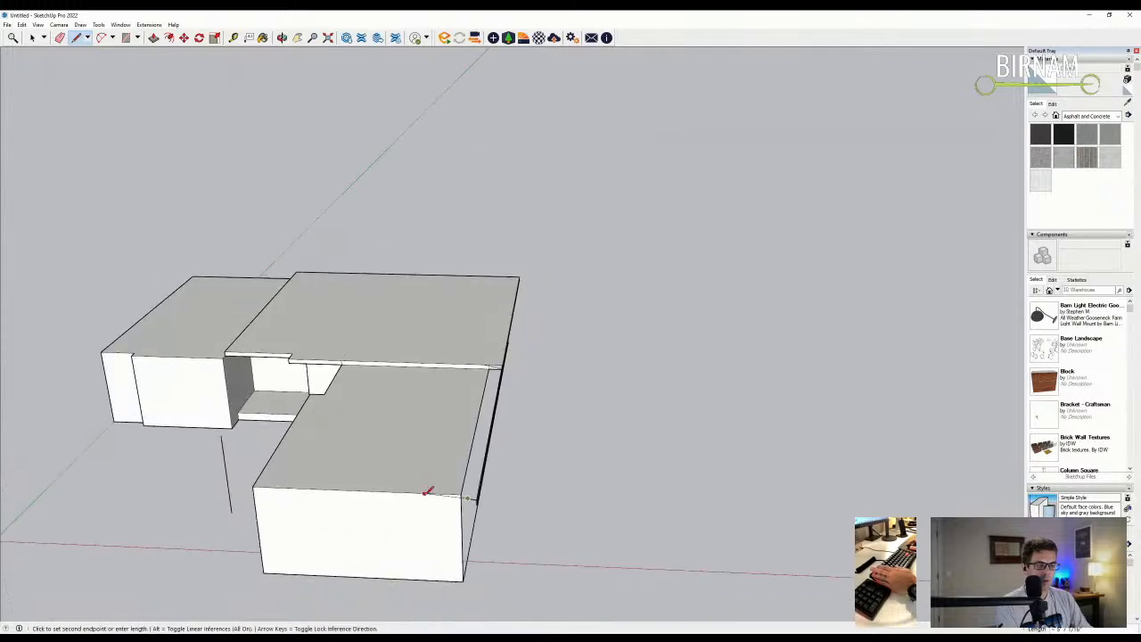
{"action": "scroll", "coordinate": [426, 491], "scroll_direction": "up", "scroll_amount": 2}
{"action": "scroll", "coordinate": [486, 504], "scroll_direction": "up", "scroll_amount": 1}
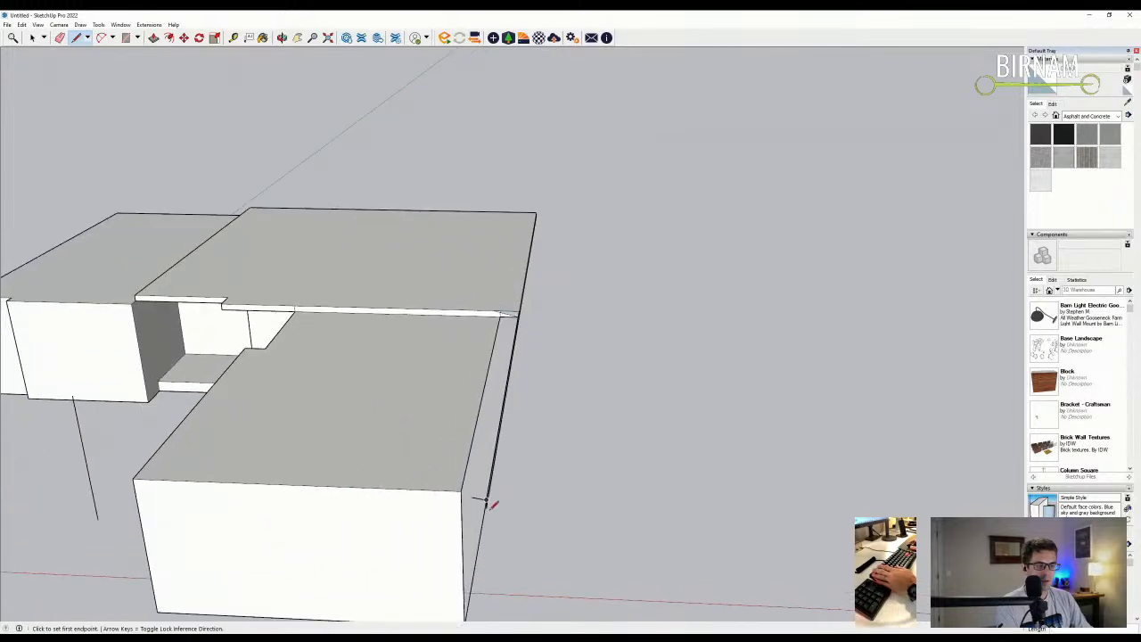
{"action": "scroll", "coordinate": [482, 503], "scroll_direction": "down", "scroll_amount": 2}
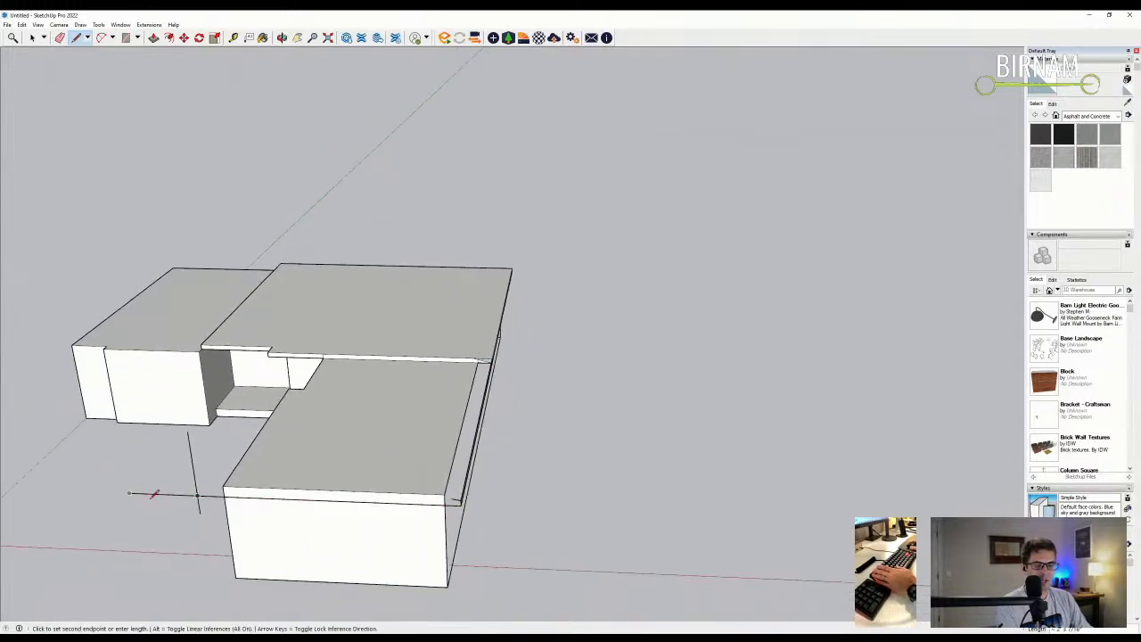
{"action": "key", "text": "Escape"}
{"action": "scroll", "coordinate": [449, 503], "scroll_direction": "up", "scroll_amount": 1}
{"action": "left_click", "coordinate": [469, 495]}
{"action": "left_click", "coordinate": [468, 440]}
{"action": "left_click", "coordinate": [29, 425]}
{"action": "key", "text": "Escape"}
- Place a Tape Measure guide across the front from the wing's front right corner
{"action": "scroll", "coordinate": [298, 531], "scroll_direction": "down", "scroll_amount": 5}
{"action": "middle_click_drag", "start_coordinate": [156, 440], "coordinate": [376, 355]}
{"action": "scroll", "coordinate": [460, 348], "scroll_direction": "up", "scroll_amount": 1}
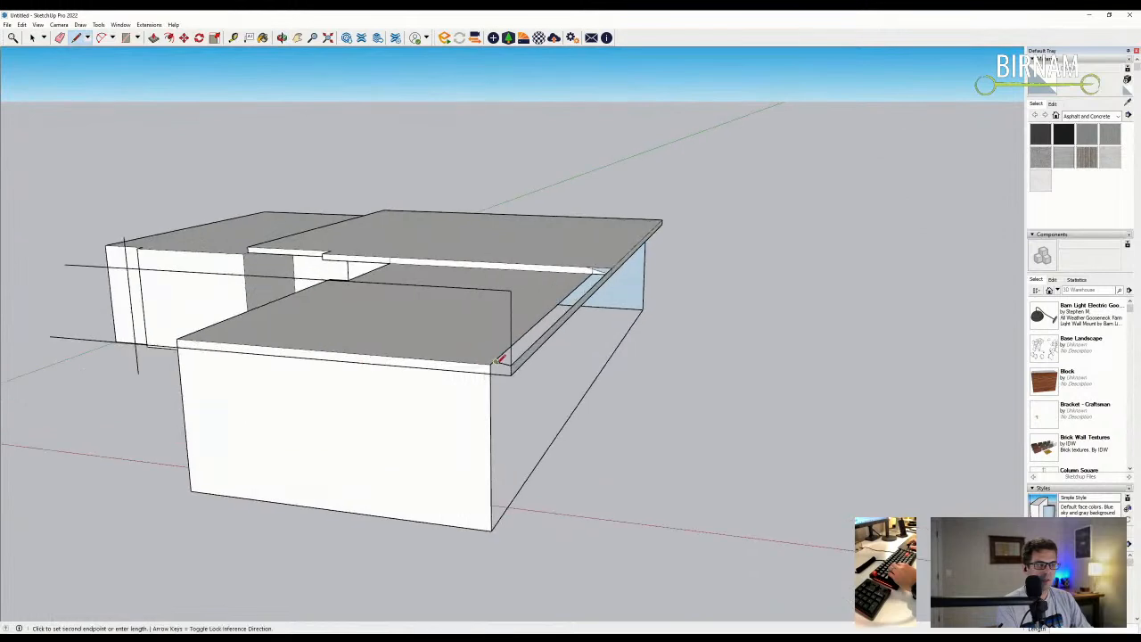
{"action": "left_click", "coordinate": [494, 362]}
{"action": "scroll", "coordinate": [142, 297], "scroll_direction": "down", "scroll_amount": 1}
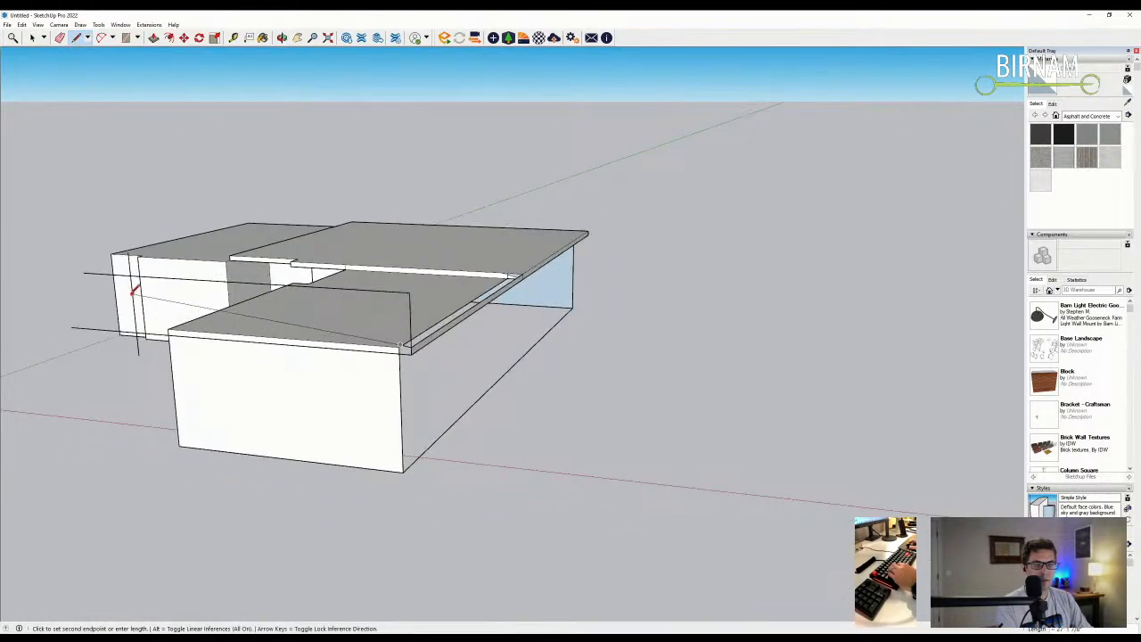
{"action": "middle_click_drag", "start_coordinate": [134, 285], "coordinate": [448, 377]}
{"action": "key", "text": "t"}
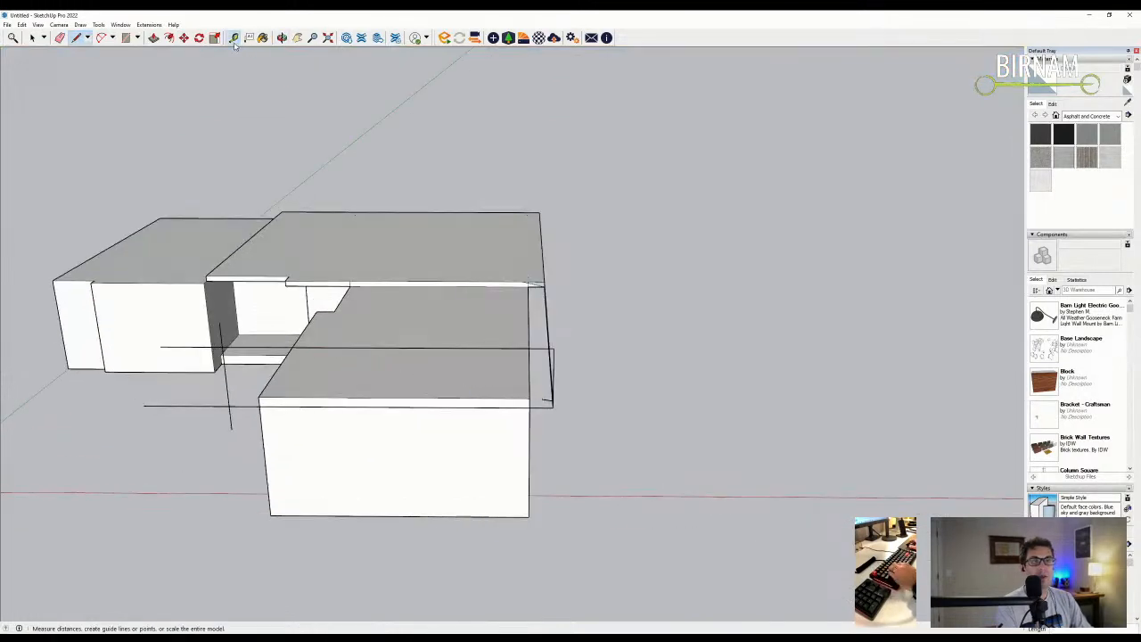
{"action": "left_click", "coordinate": [552, 404]}
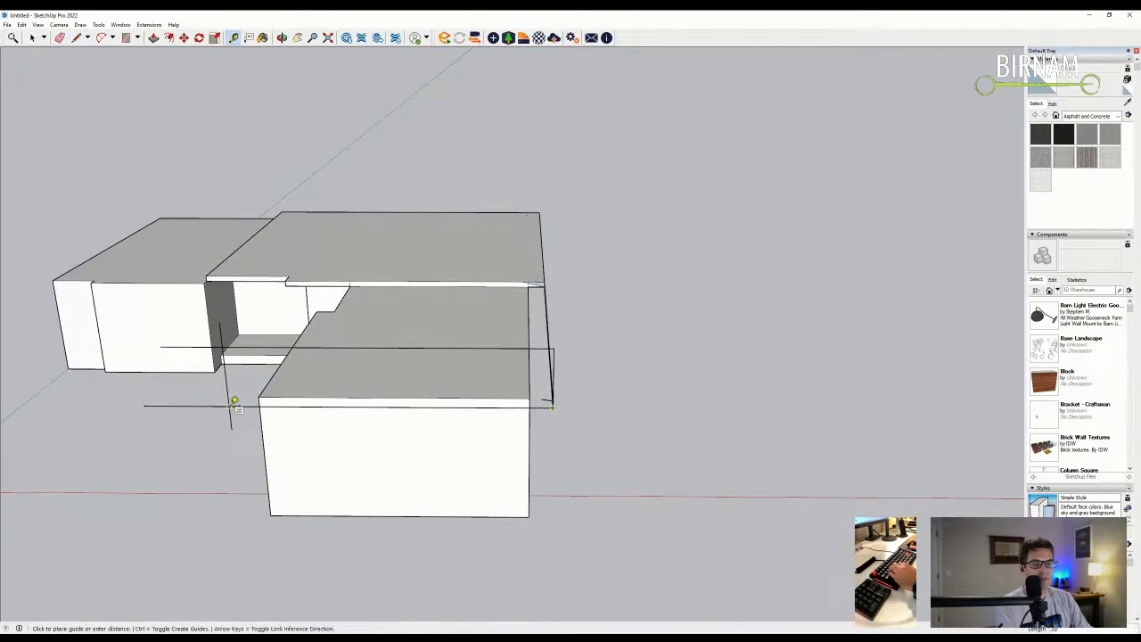
{"action": "left_click", "coordinate": [234, 402]}
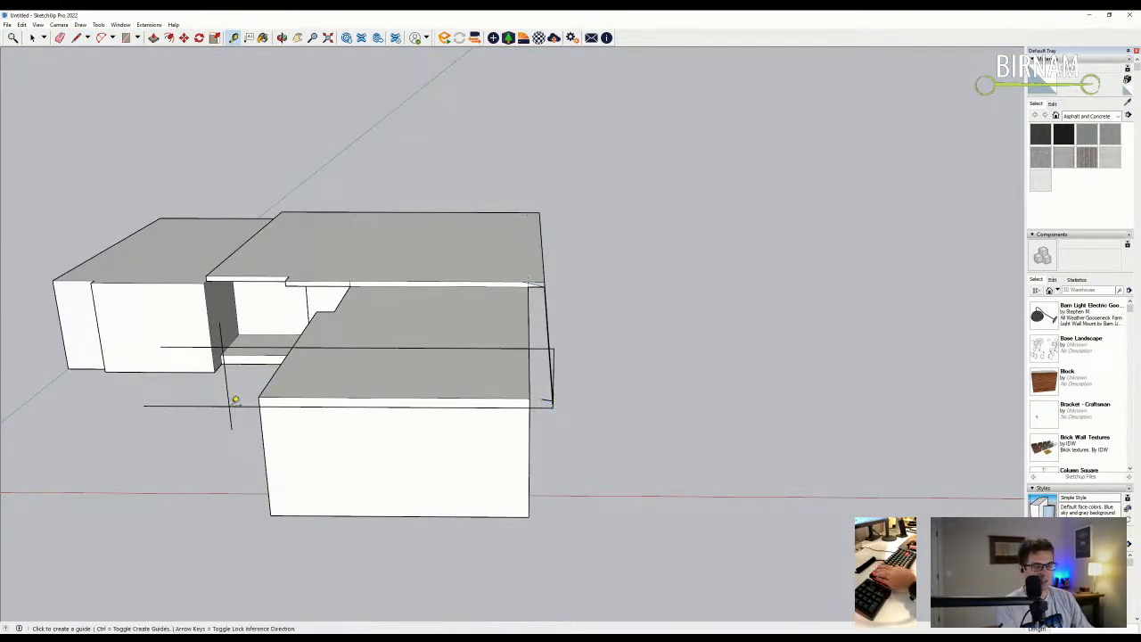
- Draw a closing line across the front, then erase the unwanted front face and long horizontal edge
{"action": "key", "text": "l"}
{"action": "left_click", "coordinate": [553, 402]}
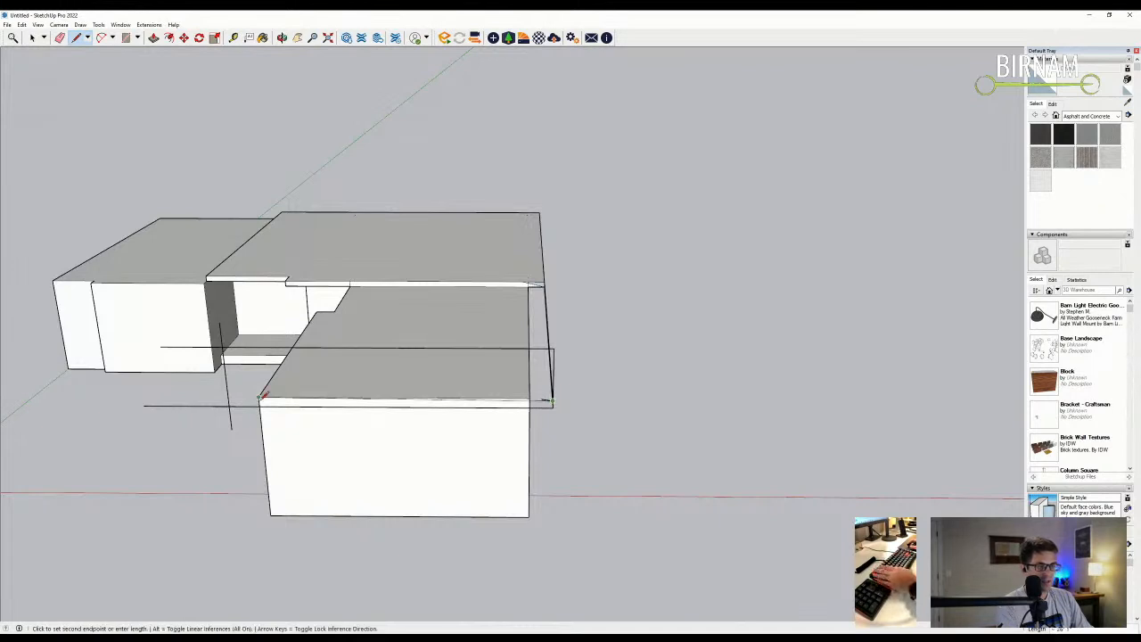
{"action": "left_click", "coordinate": [228, 400]}
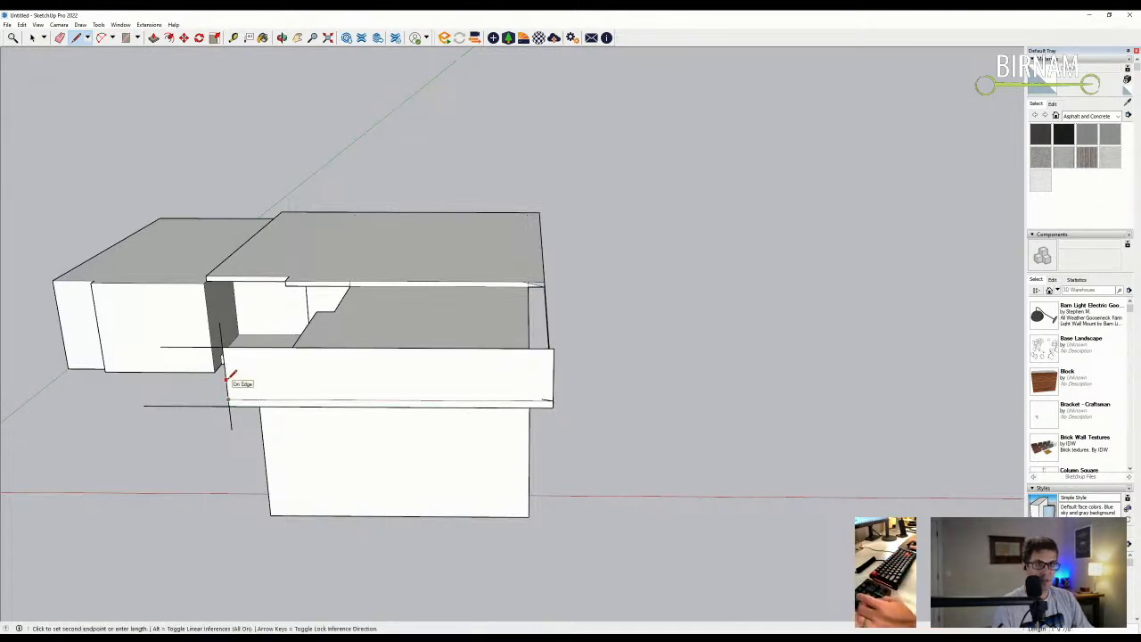
{"action": "key", "text": "Escape"}
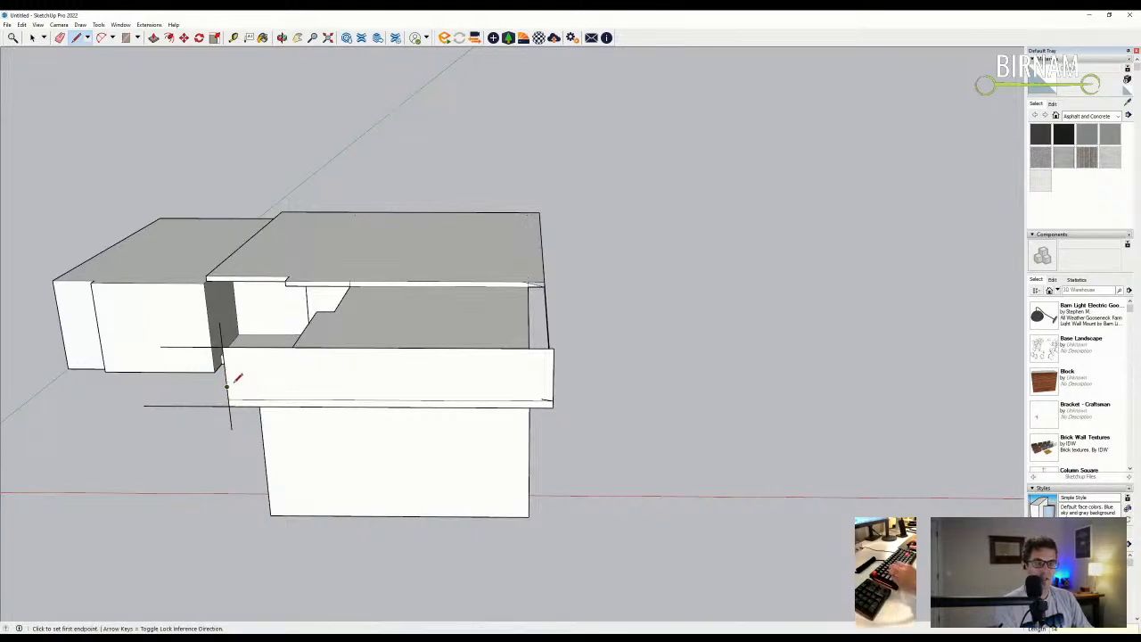
{"action": "left_click", "coordinate": [228, 385]}
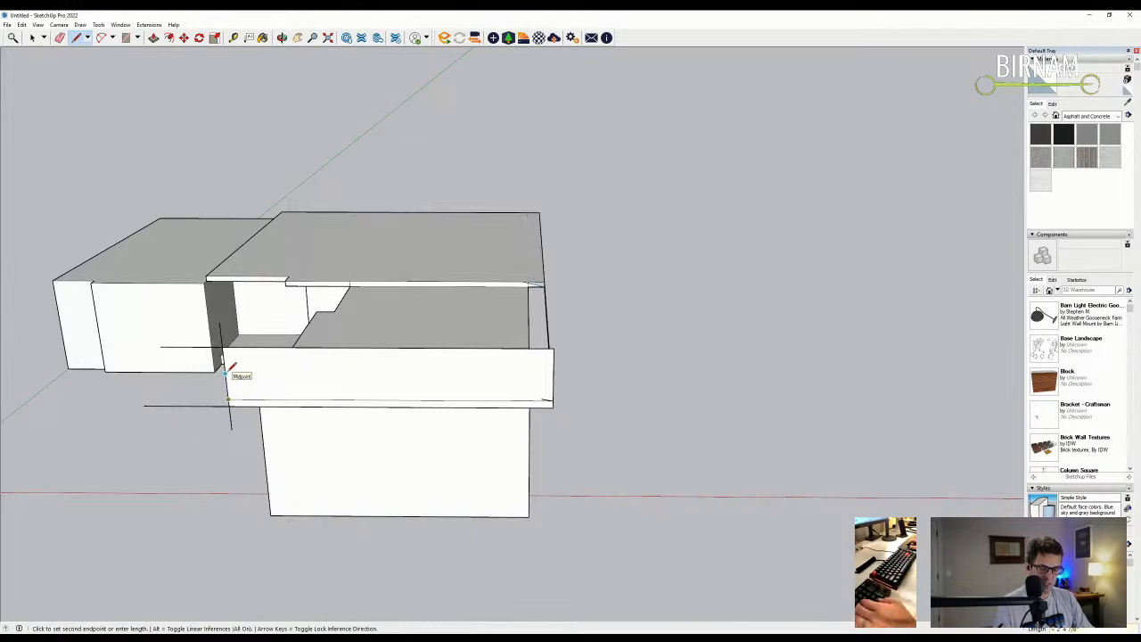
{"action": "key", "text": "Escape"}
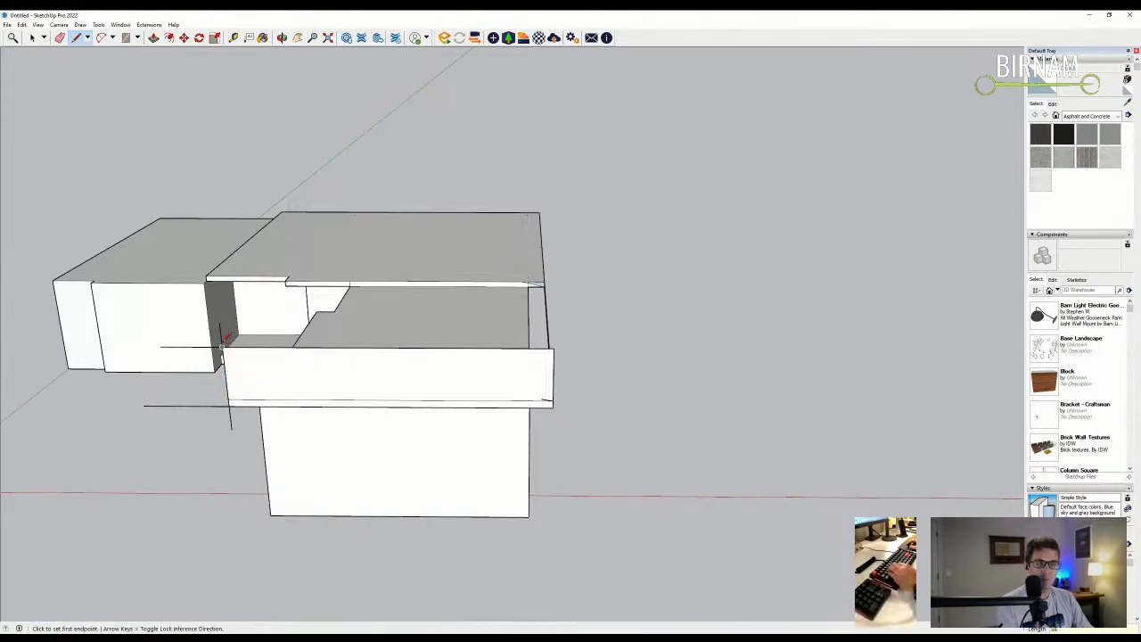
{"action": "key", "text": "e"}
{"action": "left_click", "coordinate": [229, 347]}
{"action": "left_click", "coordinate": [200, 346]}
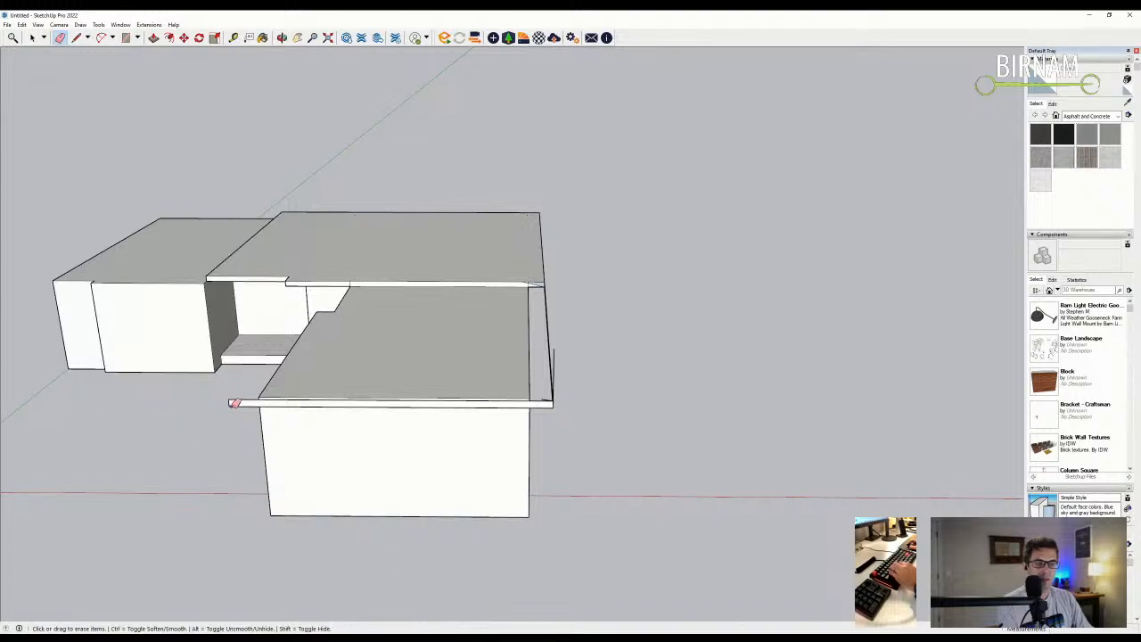
- Draw a vertical edge up from the roof corner to close the sloped triangular face
{"action": "middle_click_drag", "start_coordinate": [234, 403], "coordinate": [221, 404]}
{"action": "key", "text": "l"}
{"action": "left_click", "coordinate": [221, 401]}
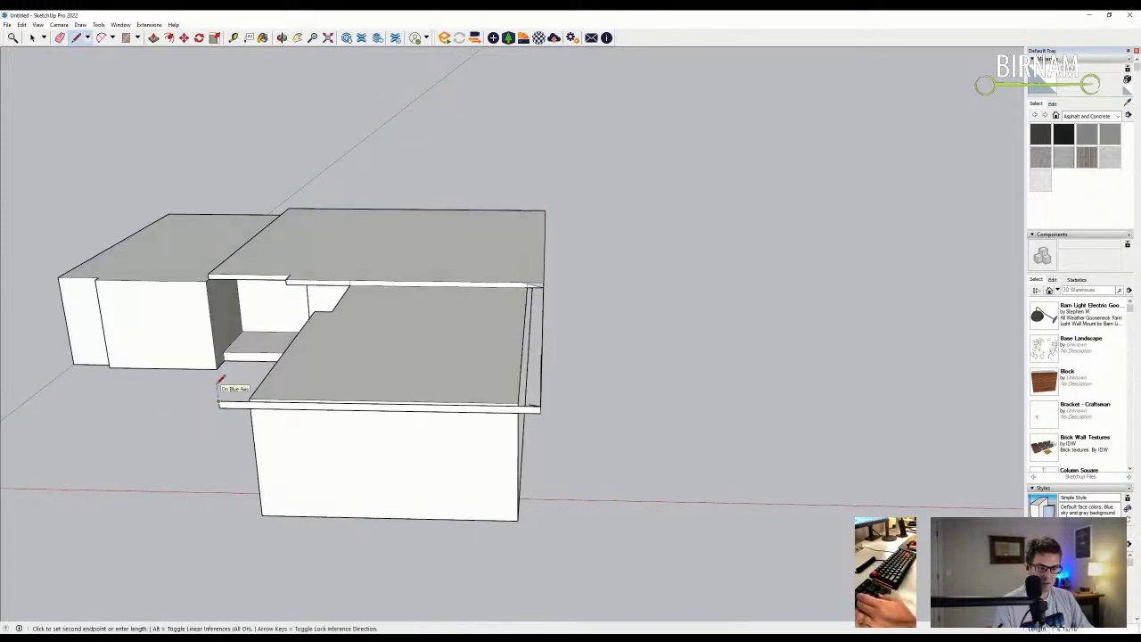
{"action": "left_click", "coordinate": [220, 349]}
{"action": "scroll", "coordinate": [548, 406], "scroll_direction": "up", "scroll_amount": 2}
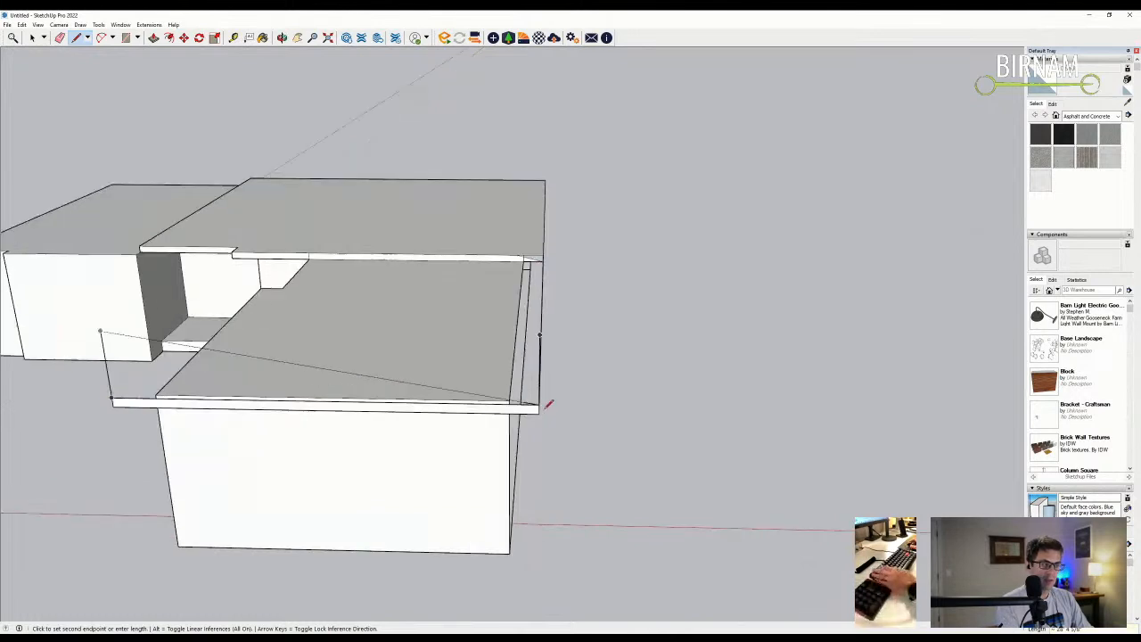
{"action": "left_click", "coordinate": [540, 402]}
- Run an edge along the roof top to its corner and erase the gable face's lower edge
{"action": "key", "text": "e"}
{"action": "mouse_move", "coordinate": [295, 365]}
{"action": "middle_mouse_down"}
{"action": "mouse_move", "coordinate": [347, 354]}
{"action": "mouse_move", "coordinate": [390, 373]}
{"action": "middle_mouse_up"}
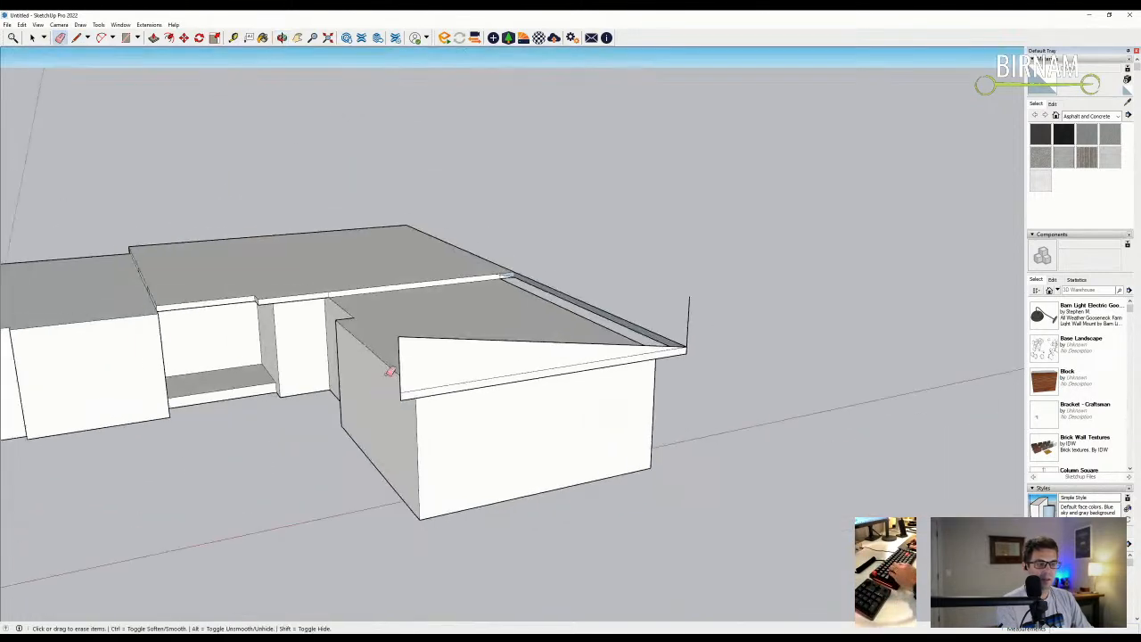
{"action": "mouse_move", "coordinate": [656, 323]}
{"action": "middle_mouse_down"}
{"action": "mouse_move", "coordinate": [550, 351]}
{"action": "mouse_move", "coordinate": [407, 326]}
{"action": "middle_mouse_up"}
{"action": "key", "text": "l"}
{"action": "left_click", "coordinate": [394, 322]}
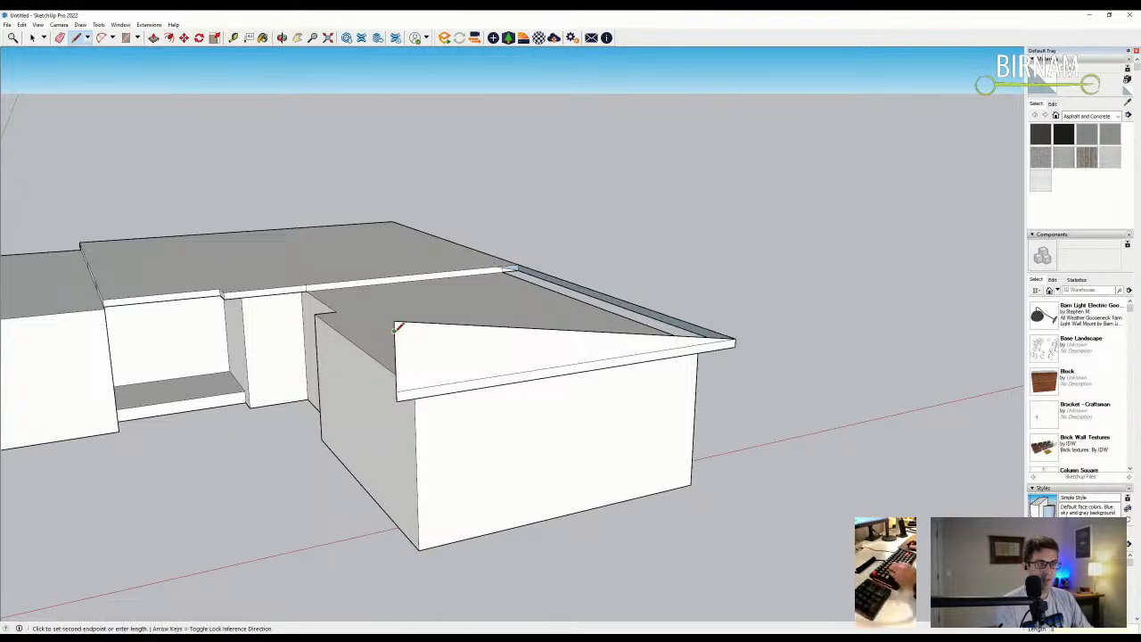
{"action": "left_click", "coordinate": [735, 341]}
{"action": "middle_click_drag", "start_coordinate": [736, 342], "coordinate": [693, 344]}
{"action": "key", "text": "e"}
{"action": "left_click", "coordinate": [496, 365]}
{"action": "mouse_move", "coordinate": [497, 363]}
{"action": "middle_mouse_down"}
{"action": "mouse_move", "coordinate": [311, 400]}
{"action": "mouse_move", "coordinate": [380, 436]}
{"action": "middle_mouse_up"}
- Erase the remaining extra edges of the triangular gable face
{"action": "key", "text": "p"}
{"action": "scroll", "coordinate": [347, 425], "scroll_direction": "up", "scroll_amount": 1}
{"action": "key", "text": "e"}
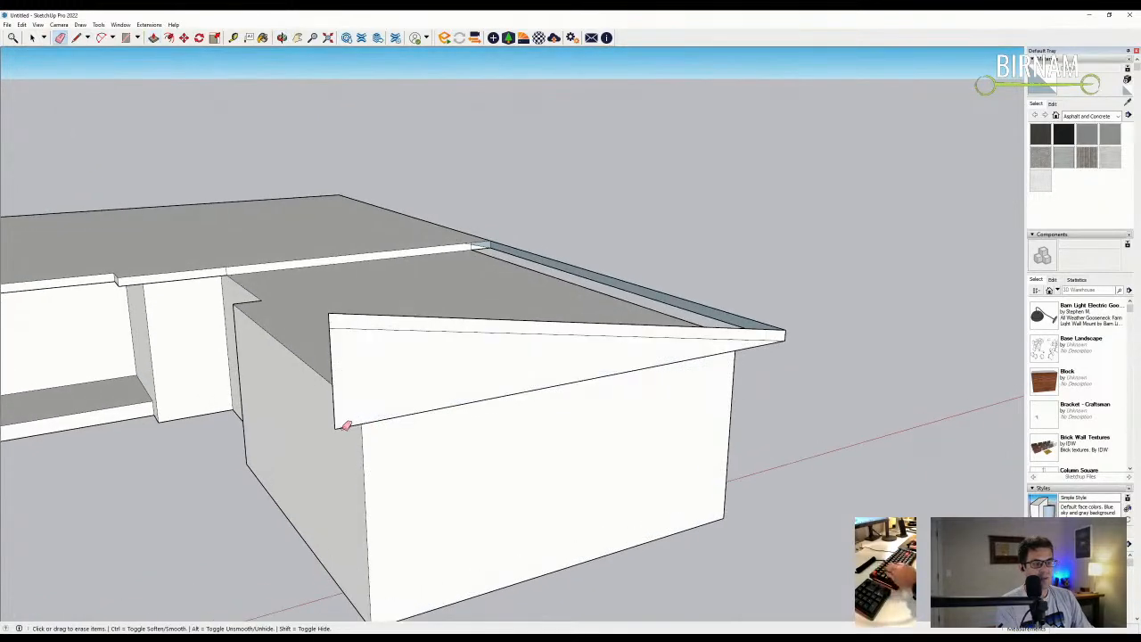
{"action": "left_click_drag", "start_coordinate": [344, 426], "coordinate": [331, 426]}
{"action": "scroll", "coordinate": [563, 395], "scroll_direction": "down", "scroll_amount": 2}
{"action": "middle_click_drag", "start_coordinate": [571, 389], "coordinate": [548, 401]}
- Push/Pull the thin board into a sloped slab and extend the slab's end outward
{"action": "key", "text": "p"}
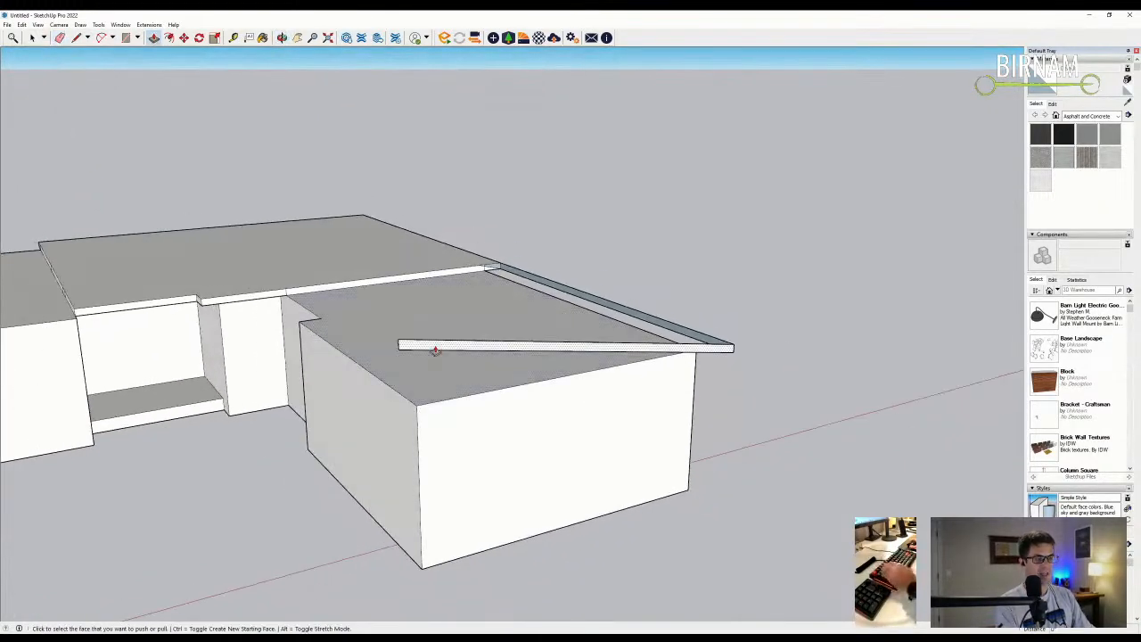
{"action": "left_click", "coordinate": [433, 349]}
{"action": "left_click", "coordinate": [296, 330]}
{"action": "middle_click_drag", "start_coordinate": [300, 324], "coordinate": [514, 304]}
{"action": "left_click", "coordinate": [514, 304]}
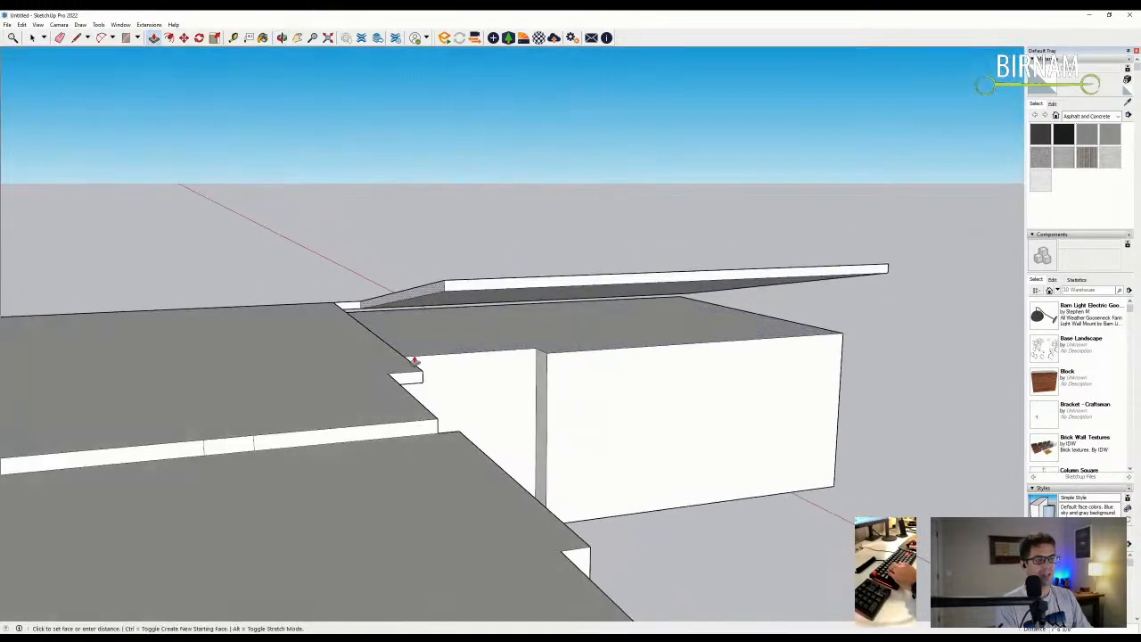
{"action": "left_click", "coordinate": [417, 375]}
{"action": "middle_click_drag", "start_coordinate": [417, 375], "coordinate": [565, 318]}
- Draw two vertical column lines from the wall up to the slab underside
{"action": "key", "text": "l"}
{"action": "scroll", "coordinate": [565, 319], "scroll_direction": "down", "scroll_amount": 5}
{"action": "middle_click_drag", "start_coordinate": [318, 300], "coordinate": [617, 286]}
{"action": "left_click", "coordinate": [488, 365]}
{"action": "left_click", "coordinate": [490, 268]}
{"action": "left_click", "coordinate": [507, 366]}
{"action": "left_click", "coordinate": [499, 259]}
{"action": "left_click", "coordinate": [443, 337]}
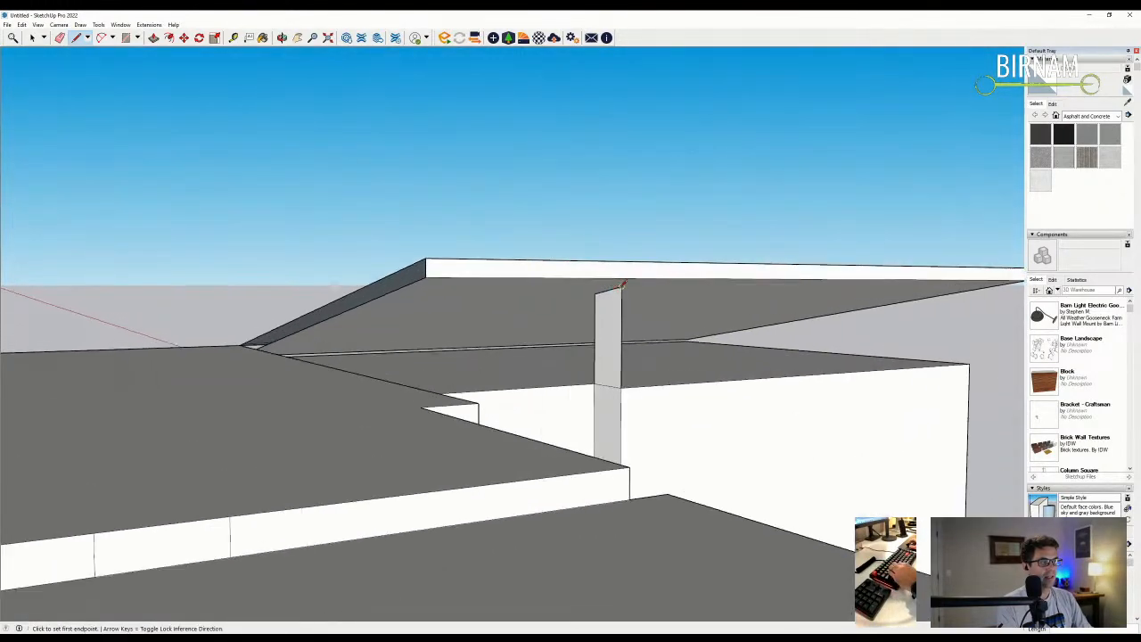
- Split the sloped slab face at the column corner and pick the column's top face to raise it
{"action": "left_click", "coordinate": [621, 286]}
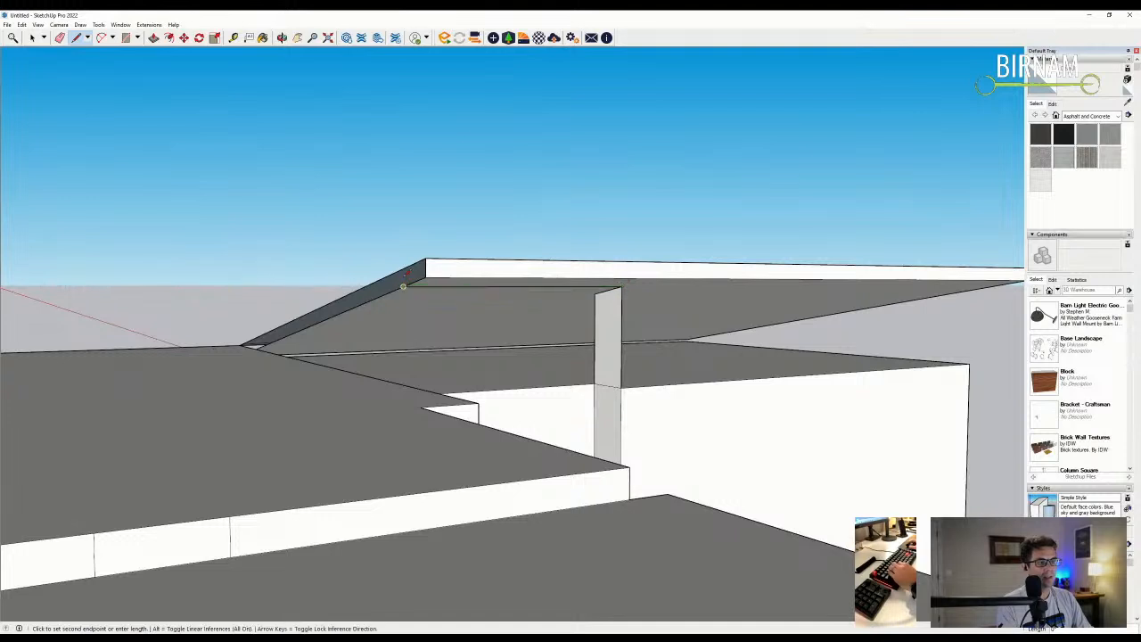
{"action": "left_click", "coordinate": [403, 267]}
{"action": "key", "text": "p"}
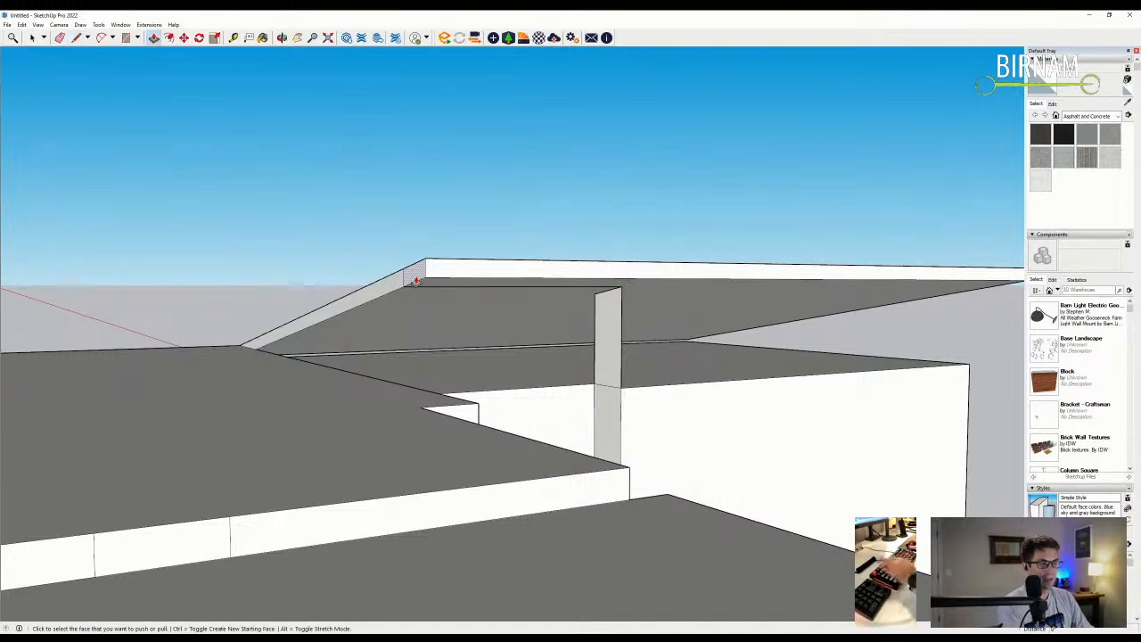
{"action": "left_click", "coordinate": [641, 277]}
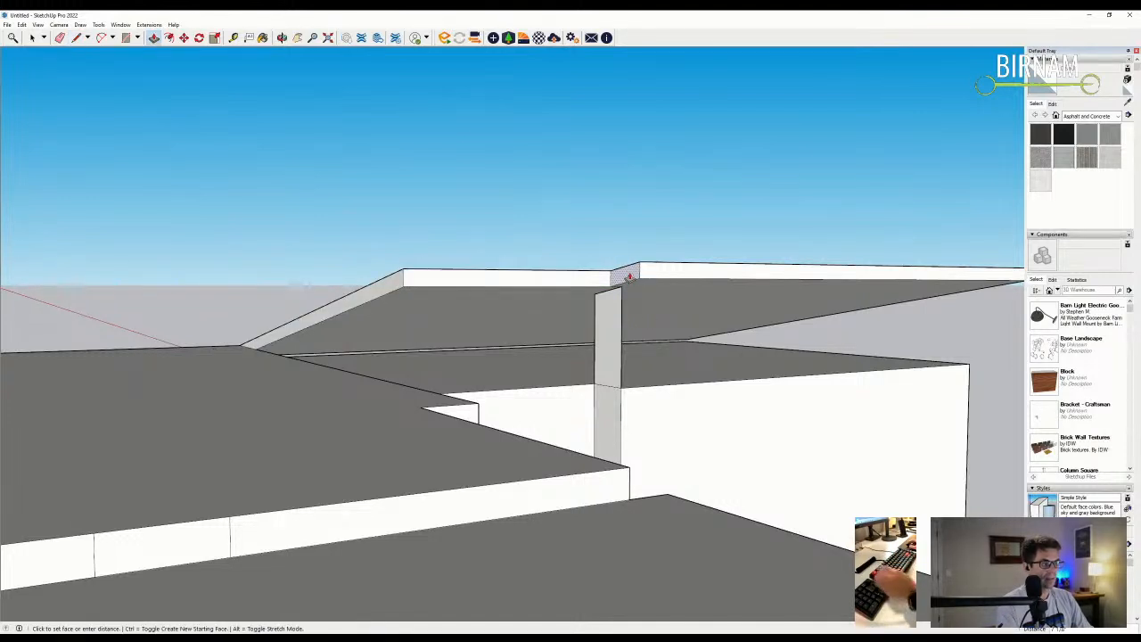
{"action": "scroll", "coordinate": [635, 312], "scroll_direction": "up", "scroll_amount": 5}
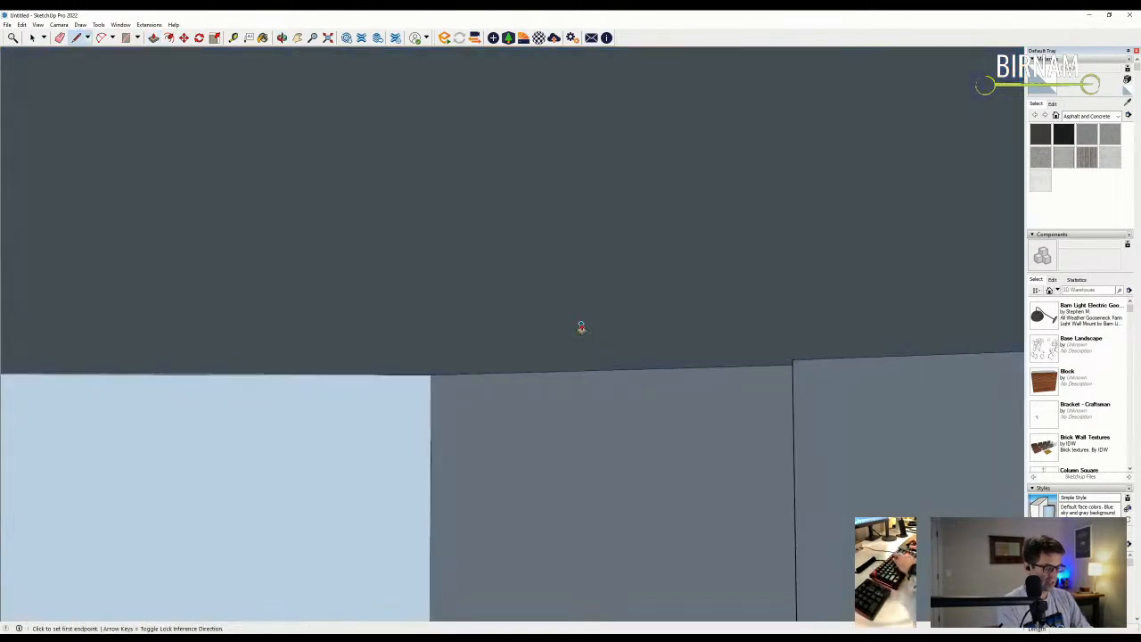
- Draw edges from the wall top to the roof to close the gap with a face, erasing the leftover wall-top edge
{"action": "key", "text": "l"}
{"action": "scroll", "coordinate": [323, 383], "scroll_direction": "down", "scroll_amount": 6}
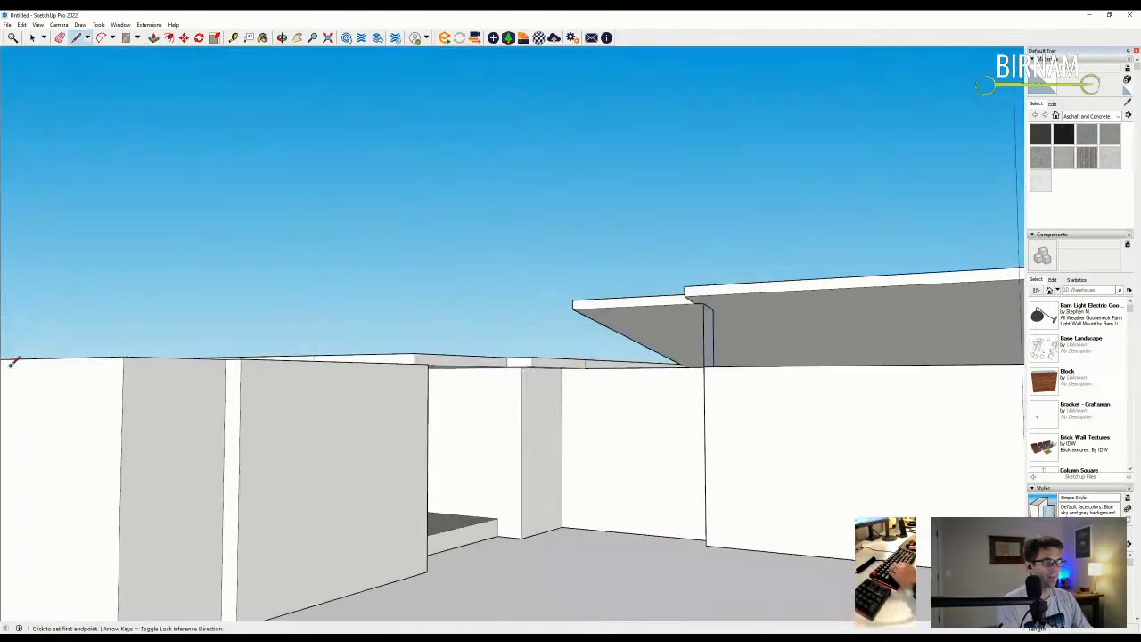
{"action": "scroll", "coordinate": [764, 352], "scroll_direction": "up", "scroll_amount": 3}
{"action": "left_click", "coordinate": [762, 358]}
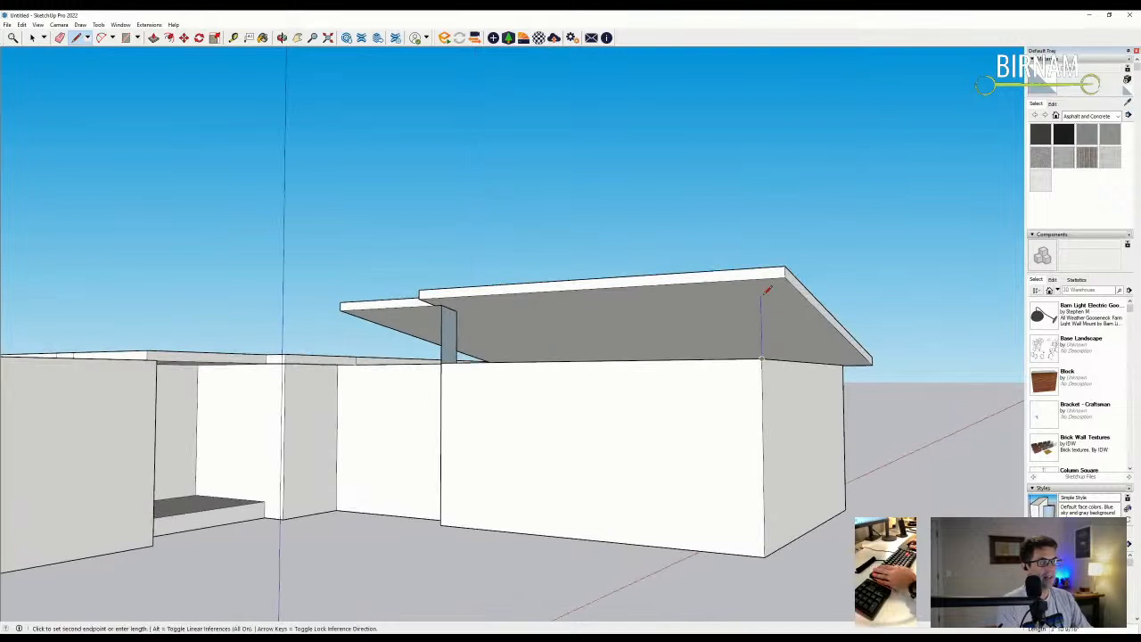
{"action": "left_click", "coordinate": [441, 314]}
{"action": "middle_click_drag", "start_coordinate": [441, 314], "coordinate": [749, 344]}
{"action": "scroll", "coordinate": [752, 344], "scroll_direction": "up", "scroll_amount": 2}
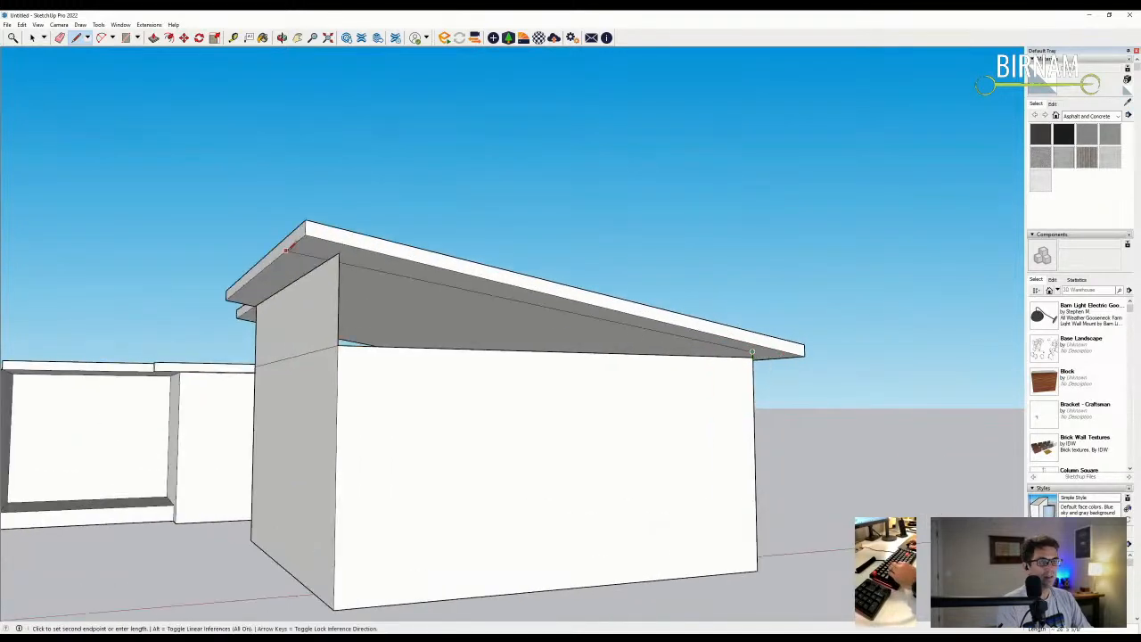
{"action": "left_click", "coordinate": [752, 353]}
{"action": "key", "text": "e"}
{"action": "mouse_move", "coordinate": [381, 346]}
{"action": "left_mouse_down"}
{"action": "mouse_move", "coordinate": [381, 336]}
{"action": "mouse_move", "coordinate": [309, 358]}
{"action": "left_mouse_up"}
- Draw a vertical edge at the roof's front edge and erase the recess's inner edges into one face
{"action": "middle_click_drag", "start_coordinate": [309, 357], "coordinate": [493, 456]}
{"action": "key", "text": "l"}
{"action": "middle_click_drag", "start_coordinate": [376, 381], "coordinate": [31, 363]}
{"action": "left_click", "coordinate": [364, 344]}
{"action": "left_click", "coordinate": [354, 236]}
{"action": "key", "text": "Escape"}
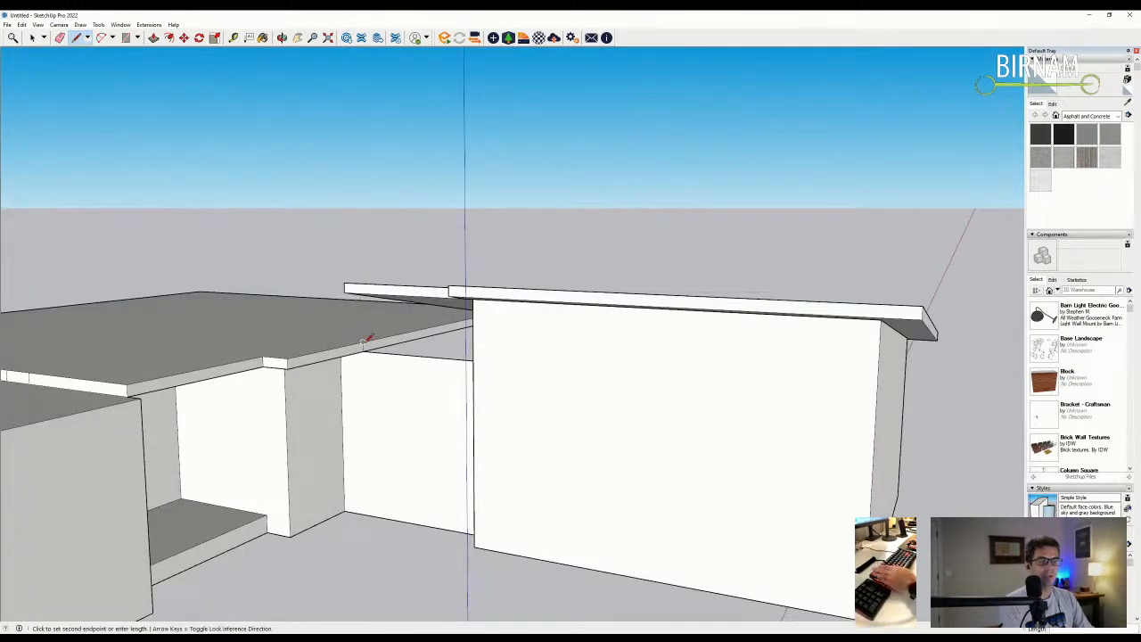
{"action": "middle_click_drag", "start_coordinate": [377, 237], "coordinate": [588, 334]}
{"action": "scroll", "coordinate": [403, 294], "scroll_direction": "up", "scroll_amount": 2}
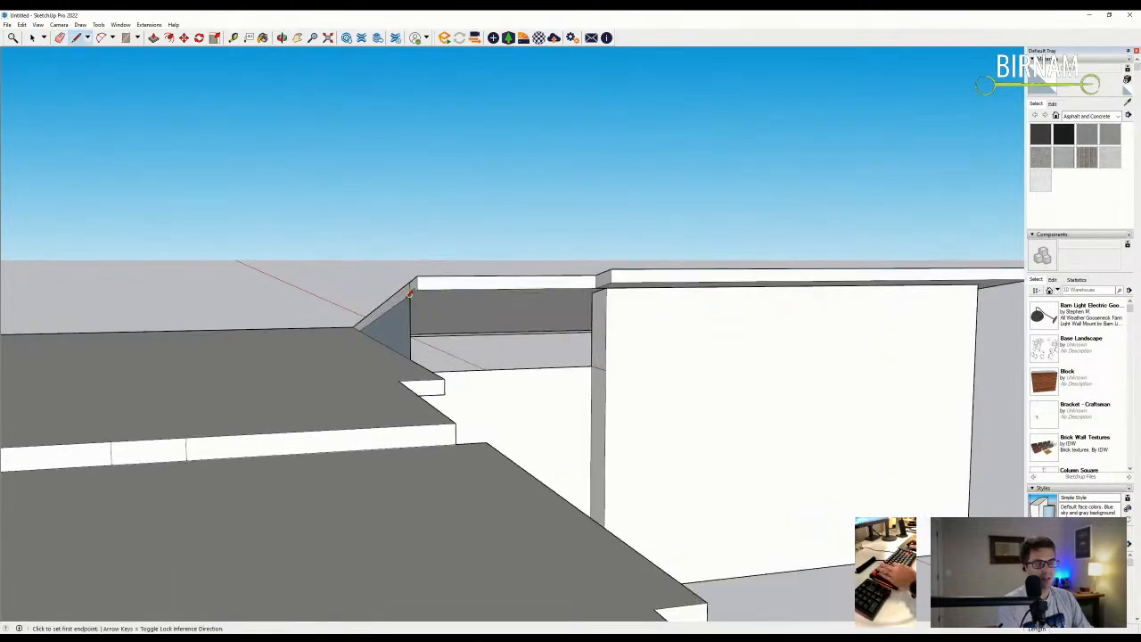
{"action": "key", "text": "e"}
{"action": "left_click_drag", "start_coordinate": [534, 333], "coordinate": [564, 365]}
{"action": "mouse_move", "coordinate": [603, 364]}
{"action": "middle_mouse_down"}
{"action": "mouse_move", "coordinate": [535, 382]}
{"action": "mouse_move", "coordinate": [473, 331]}
{"action": "middle_mouse_up"}
{"action": "key", "text": "p"}
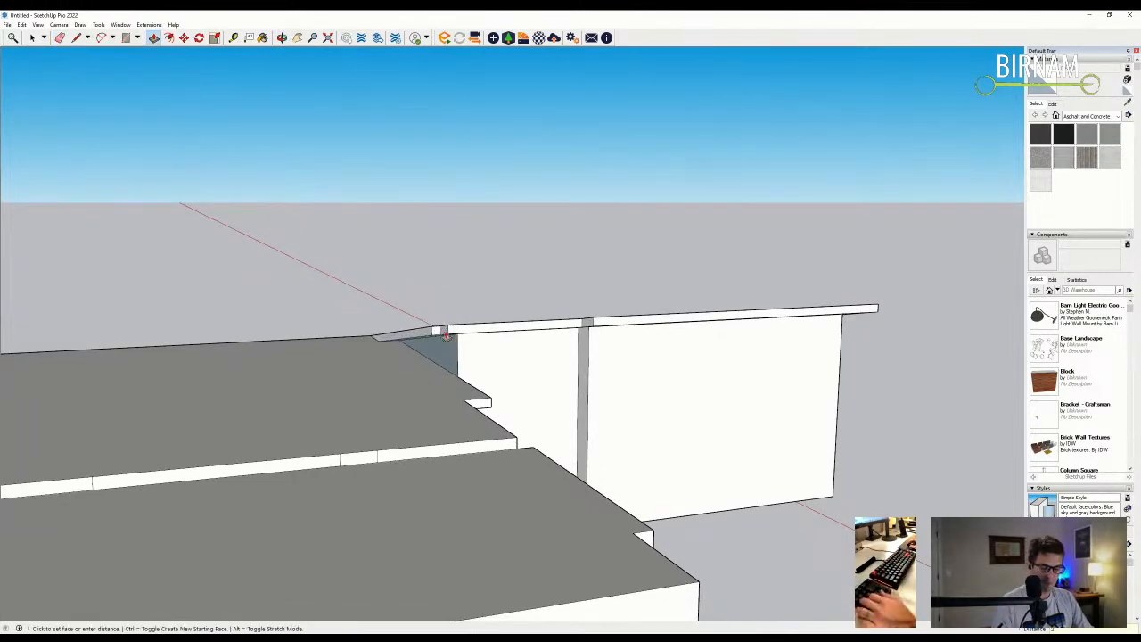
- Push/Pull the lower roof slab's end face outward so it overhangs the wall
{"action": "mouse_move", "coordinate": [484, 377]}
{"action": "middle_mouse_down"}
{"action": "mouse_move", "coordinate": [408, 300]}
{"action": "mouse_move", "coordinate": [425, 389]}
{"action": "mouse_move", "coordinate": [405, 420]}
{"action": "mouse_move", "coordinate": [438, 467]}
{"action": "mouse_move", "coordinate": [393, 418]}
{"action": "mouse_move", "coordinate": [529, 357]}
{"action": "mouse_move", "coordinate": [347, 377]}
{"action": "mouse_move", "coordinate": [382, 438]}
{"action": "mouse_move", "coordinate": [369, 407]}
{"action": "mouse_move", "coordinate": [384, 400]}
{"action": "mouse_move", "coordinate": [359, 407]}
{"action": "mouse_move", "coordinate": [553, 544]}
{"action": "mouse_move", "coordinate": [522, 395]}
{"action": "mouse_move", "coordinate": [527, 420]}
{"action": "mouse_move", "coordinate": [495, 401]}
{"action": "middle_mouse_up"}
{"action": "scroll", "coordinate": [427, 319], "scroll_direction": "up", "scroll_amount": 2}
{"action": "key", "text": "e"}
{"action": "scroll", "coordinate": [410, 414], "scroll_direction": "down", "scroll_amount": 3}
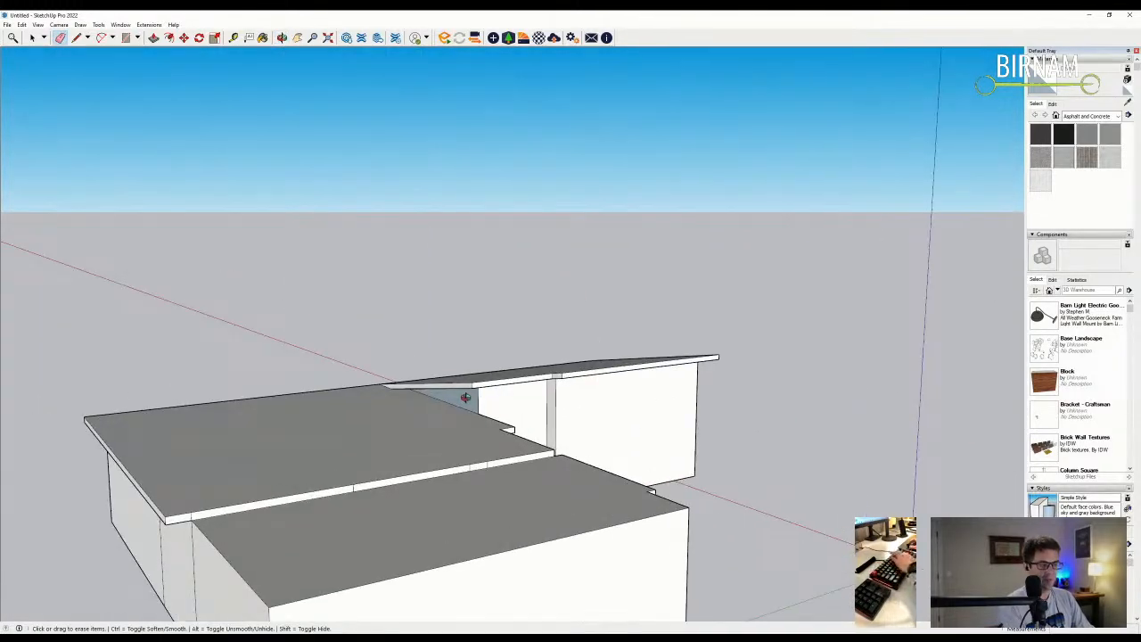
{"action": "key", "text": "p"}
{"action": "left_click", "coordinate": [457, 393]}
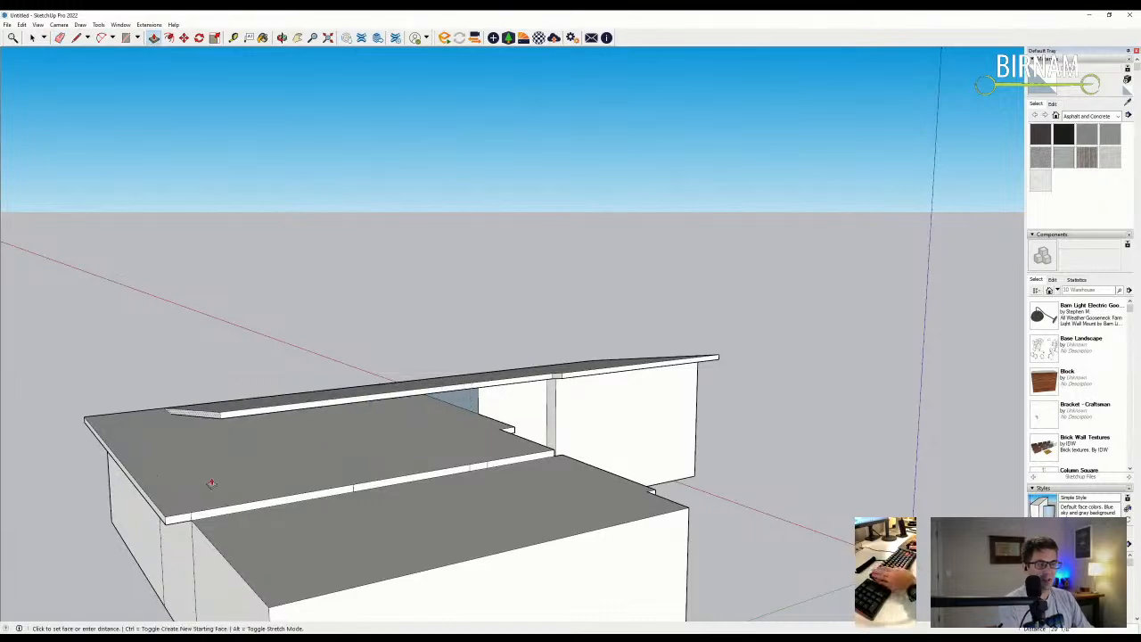
{"action": "left_click", "coordinate": [127, 466]}
- Orbit around the building to check the roofs from high and low views
{"action": "middle_click_drag", "start_coordinate": [127, 466], "coordinate": [522, 461]}
{"action": "middle_click_drag", "start_coordinate": [465, 486], "coordinate": [463, 426]}
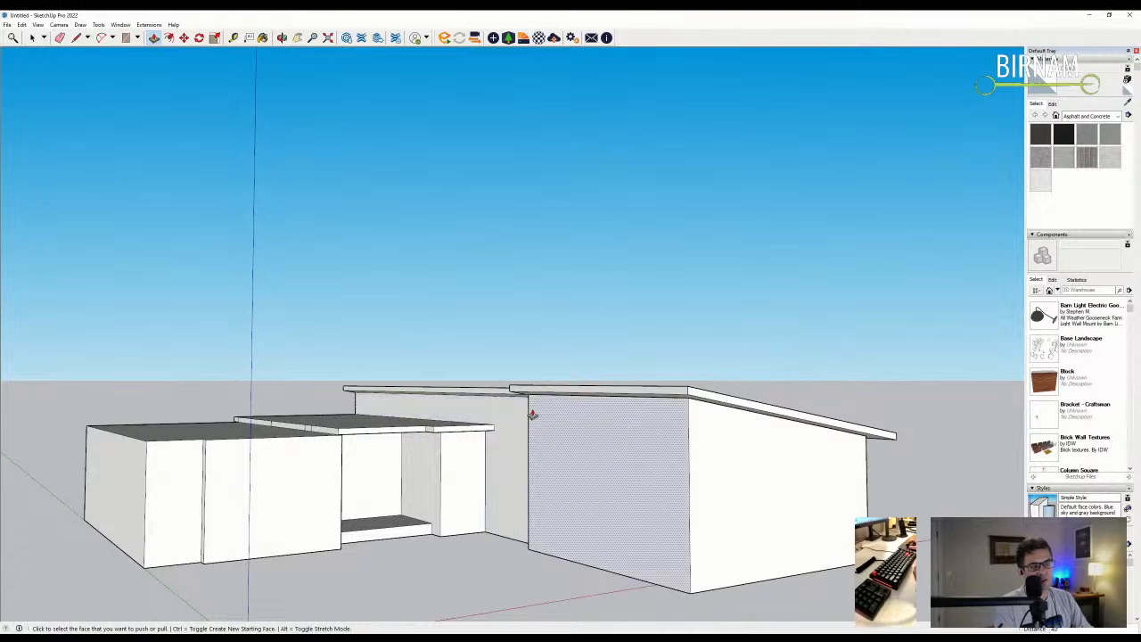
{"action": "middle_click_drag", "start_coordinate": [527, 428], "coordinate": [216, 443]}
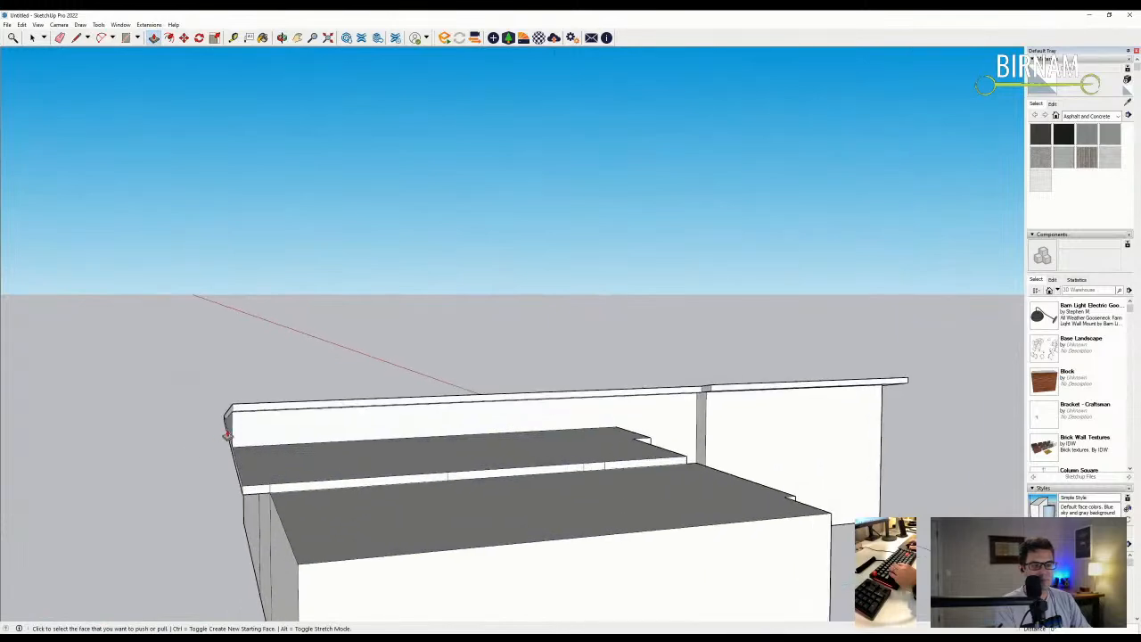
{"action": "middle_click_drag", "start_coordinate": [325, 446], "coordinate": [570, 497]}
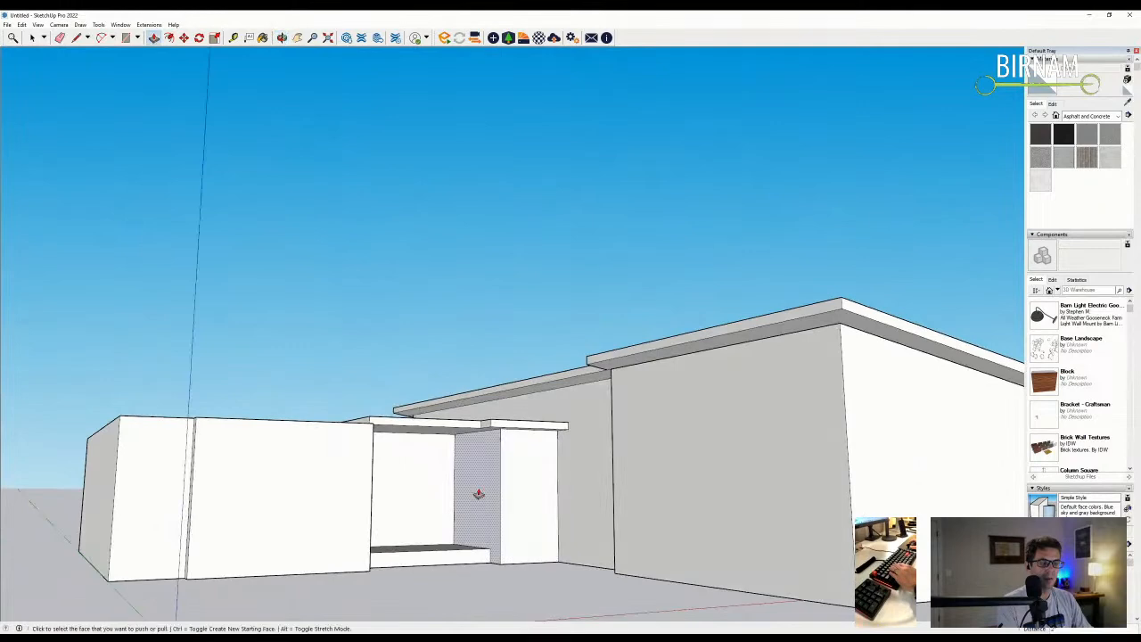
{"action": "scroll", "coordinate": [479, 493], "scroll_direction": "down", "scroll_amount": 3}
{"action": "middle_click_drag", "start_coordinate": [448, 517], "coordinate": [413, 524]}
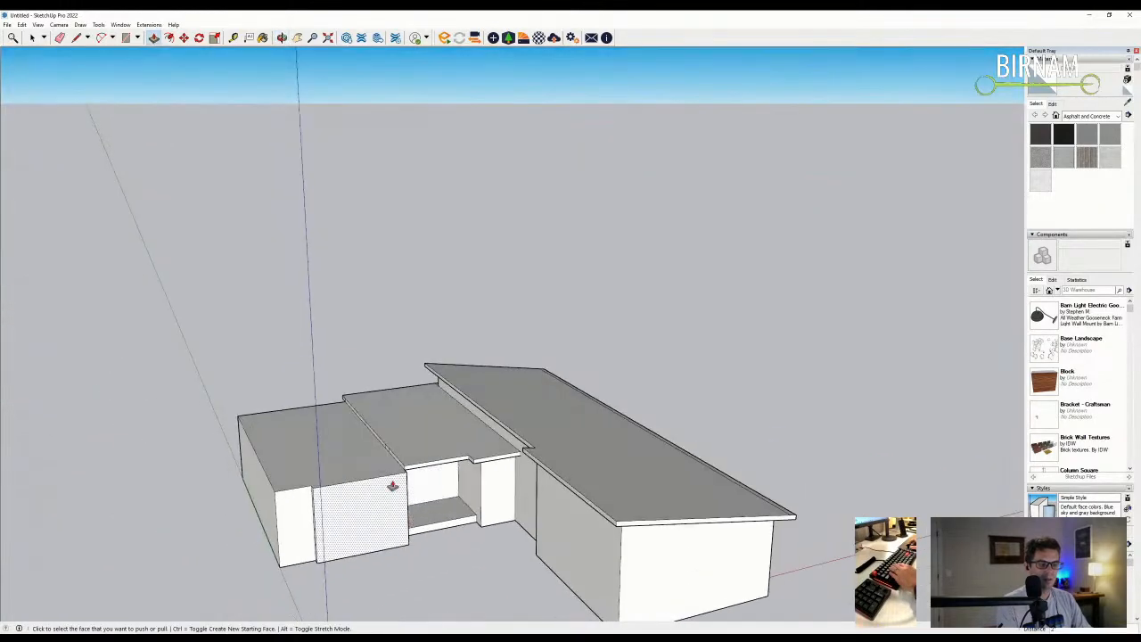
- Start a line at the left block's front corner from a lower frontal view
{"action": "scroll", "coordinate": [330, 449], "scroll_direction": "up", "scroll_amount": 3}
{"action": "key", "text": "l"}
{"action": "scroll", "coordinate": [261, 479], "scroll_direction": "up", "scroll_amount": 3}
{"action": "left_click", "coordinate": [261, 479]}
{"action": "scroll", "coordinate": [259, 479], "scroll_direction": "up", "scroll_amount": 1}
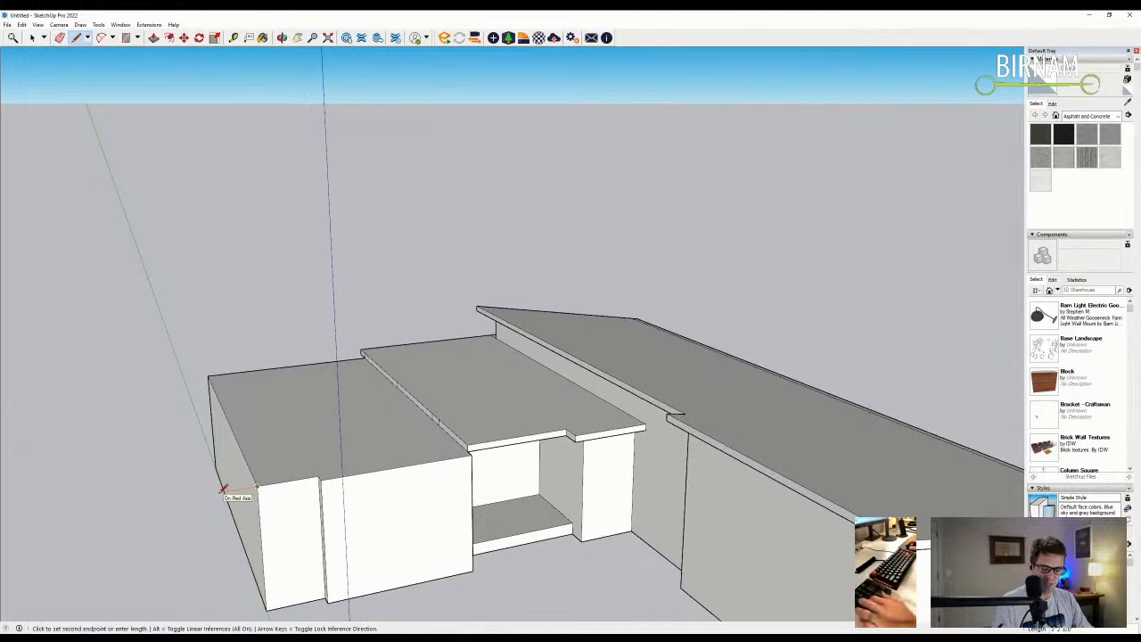
{"action": "middle_click_drag", "start_coordinate": [248, 502], "coordinate": [355, 432]}
{"action": "scroll", "coordinate": [354, 432], "scroll_direction": "up", "scroll_amount": 2}
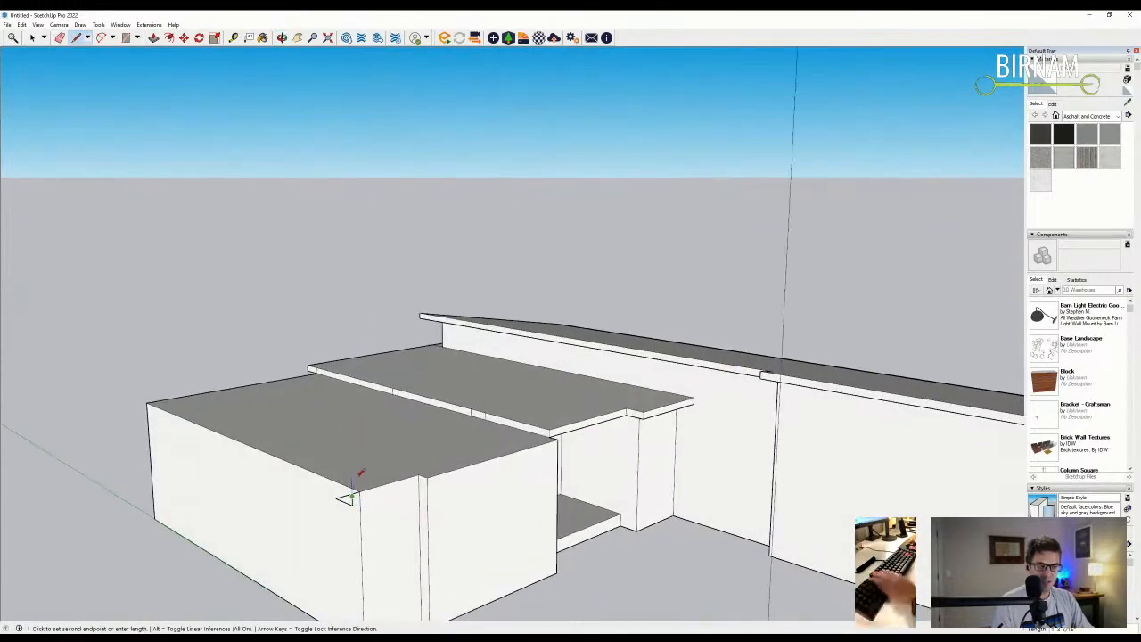
- Draw a vertical edge up the blue axis above the block corner
{"action": "key", "text": "e"}
{"action": "scroll", "coordinate": [354, 507], "scroll_direction": "down", "scroll_amount": 1}
{"action": "key", "text": "l"}
{"action": "mouse_move", "coordinate": [352, 506]}
{"action": "middle_mouse_down"}
{"action": "mouse_move", "coordinate": [377, 499]}
{"action": "mouse_move", "coordinate": [394, 515]}
{"action": "middle_mouse_up"}
{"action": "left_click", "coordinate": [415, 486]}
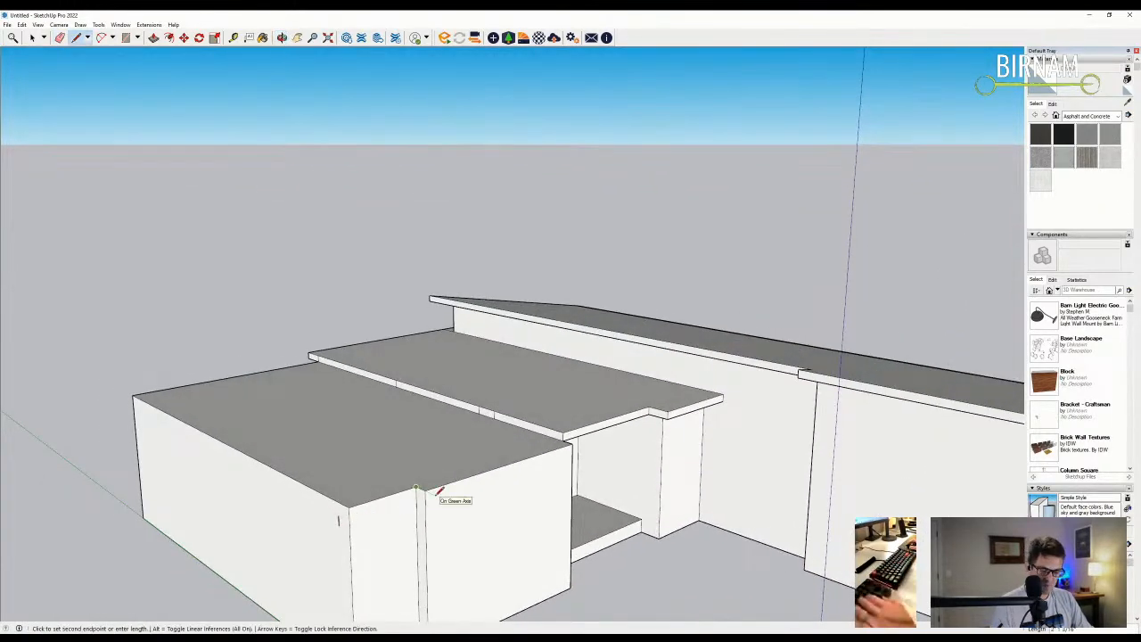
{"action": "scroll", "coordinate": [437, 491], "scroll_direction": "down", "scroll_amount": 2}
{"action": "left_click", "coordinate": [434, 452]}
{"action": "key", "text": "Escape"}
- Measure distances from the block's corner with the Tape Measure tool
{"action": "left_click", "coordinate": [364, 507]}
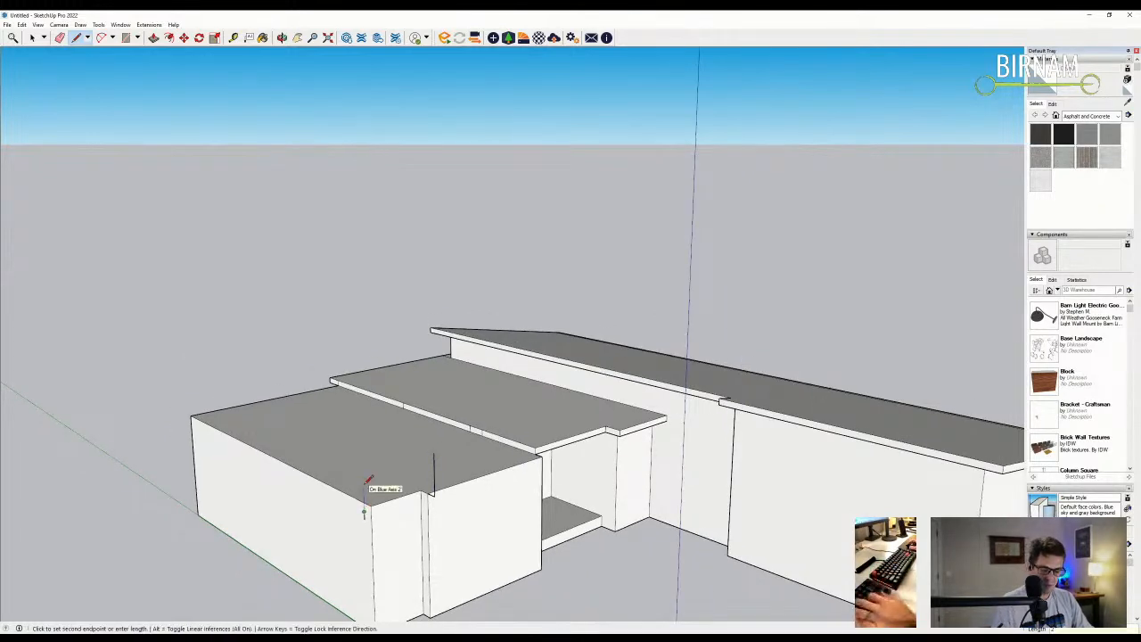
{"action": "scroll", "coordinate": [399, 510], "scroll_direction": "up", "scroll_amount": 2}
{"action": "scroll", "coordinate": [354, 521], "scroll_direction": "up", "scroll_amount": 1}
{"action": "key", "text": "Escape"}
{"action": "scroll", "coordinate": [361, 517], "scroll_direction": "up", "scroll_amount": 1}
{"action": "left_click", "coordinate": [233, 38]}
{"action": "left_click", "coordinate": [348, 508]}
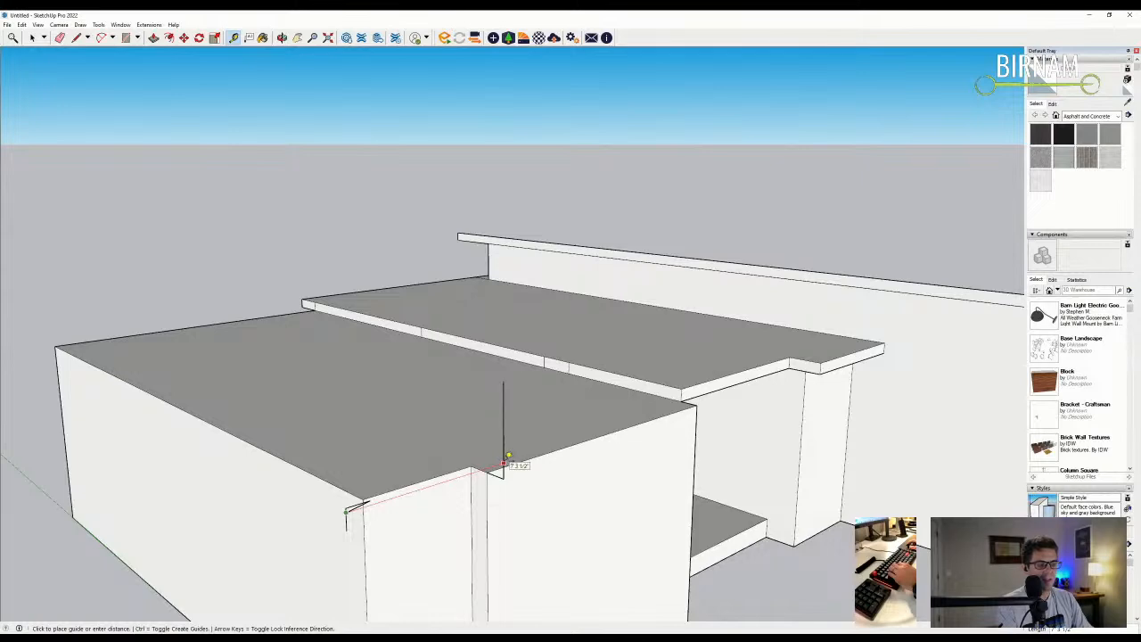
{"action": "mouse_move", "coordinate": [504, 464]}
{"action": "middle_mouse_down"}
{"action": "mouse_move", "coordinate": [496, 412]}
{"action": "mouse_move", "coordinate": [451, 502]}
{"action": "mouse_move", "coordinate": [303, 529]}
{"action": "mouse_move", "coordinate": [489, 420]}
{"action": "mouse_move", "coordinate": [365, 372]}
{"action": "mouse_move", "coordinate": [153, 186]}
{"action": "mouse_move", "coordinate": [369, 311]}
{"action": "mouse_move", "coordinate": [358, 499]}
{"action": "mouse_move", "coordinate": [299, 512]}
{"action": "mouse_move", "coordinate": [380, 536]}
{"action": "middle_mouse_up"}
{"action": "key", "text": "e"}
{"action": "key", "text": "space"}
- Select the block's front vertical edge, abandon moving it, and orbit to a lower three-quarter view
{"action": "scroll", "coordinate": [415, 497], "scroll_direction": "up", "scroll_amount": 2}
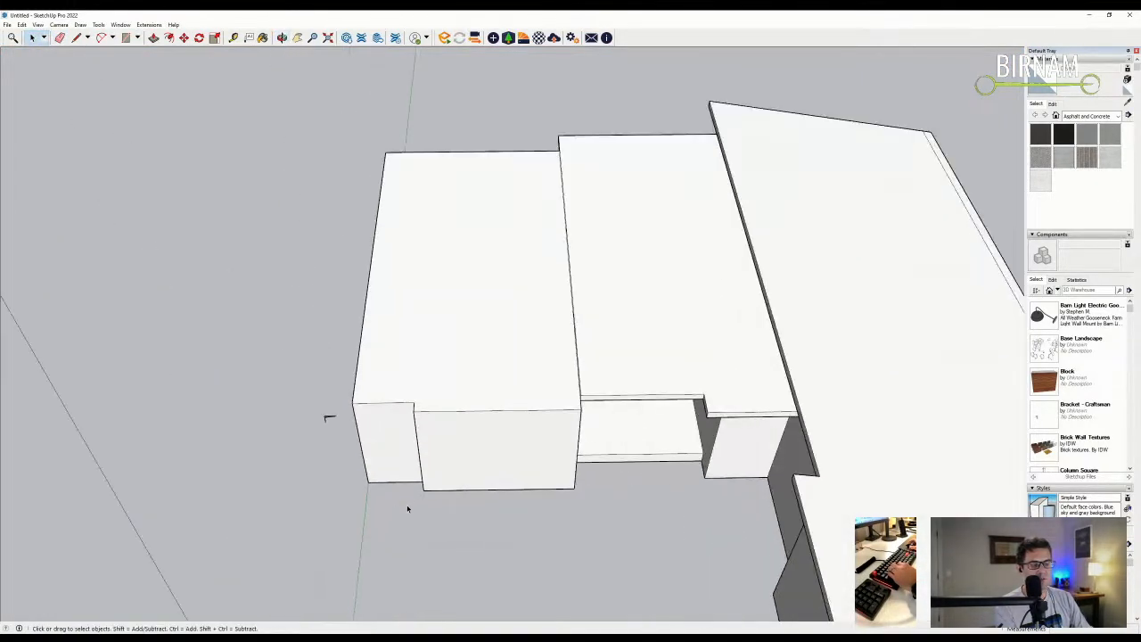
{"action": "left_click_drag", "start_coordinate": [403, 510], "coordinate": [462, 364]}
{"action": "scroll", "coordinate": [461, 367], "scroll_direction": "up", "scroll_amount": 1}
{"action": "key", "text": "m"}
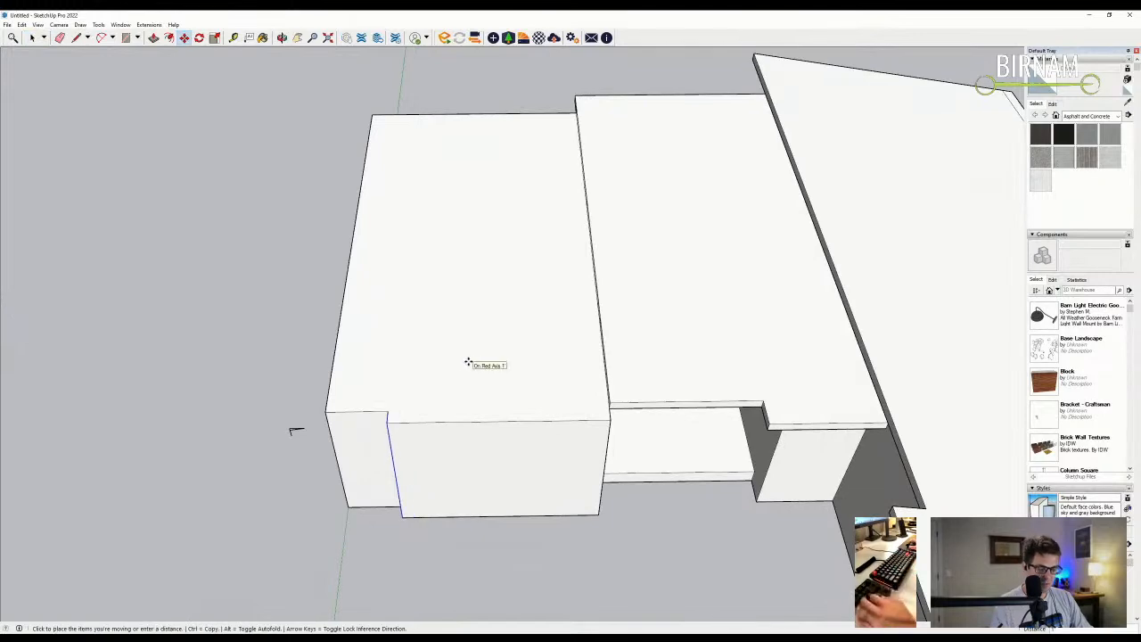
{"action": "key", "text": "Escape"}
{"action": "middle_click_drag", "start_coordinate": [490, 359], "coordinate": [484, 390]}
{"action": "scroll", "coordinate": [438, 443], "scroll_direction": "up", "scroll_amount": 3}
{"action": "middle_click_drag", "start_coordinate": [533, 424], "coordinate": [535, 364]}
- Draw a vertical edge and a sloped edge rising from the block corner
{"action": "key", "text": "l"}
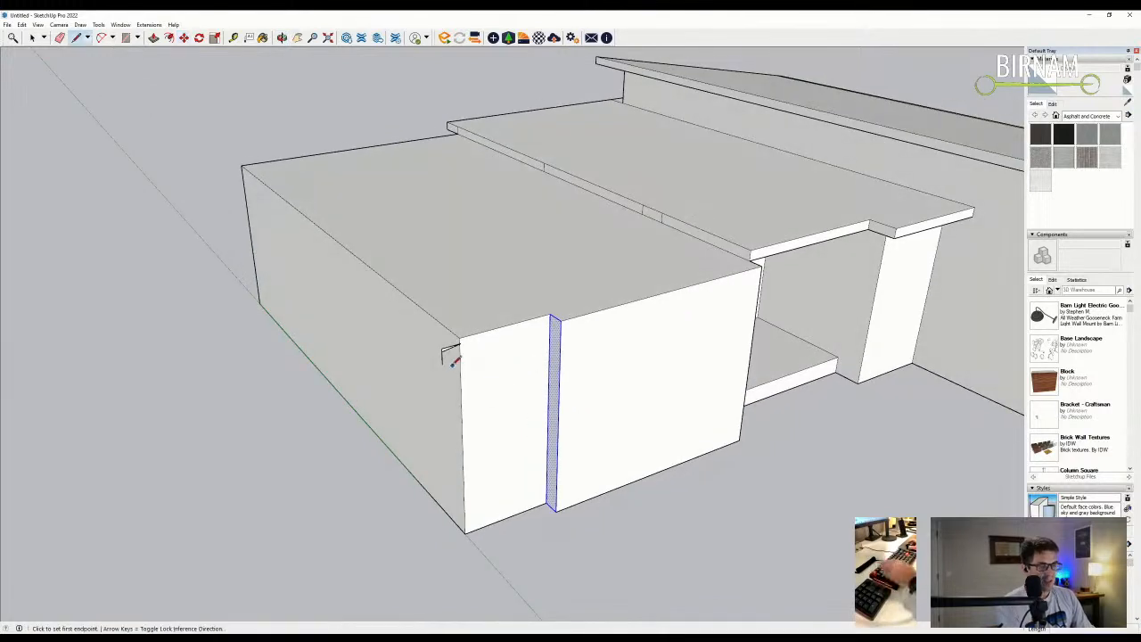
{"action": "middle_click_drag", "start_coordinate": [443, 352], "coordinate": [595, 277]}
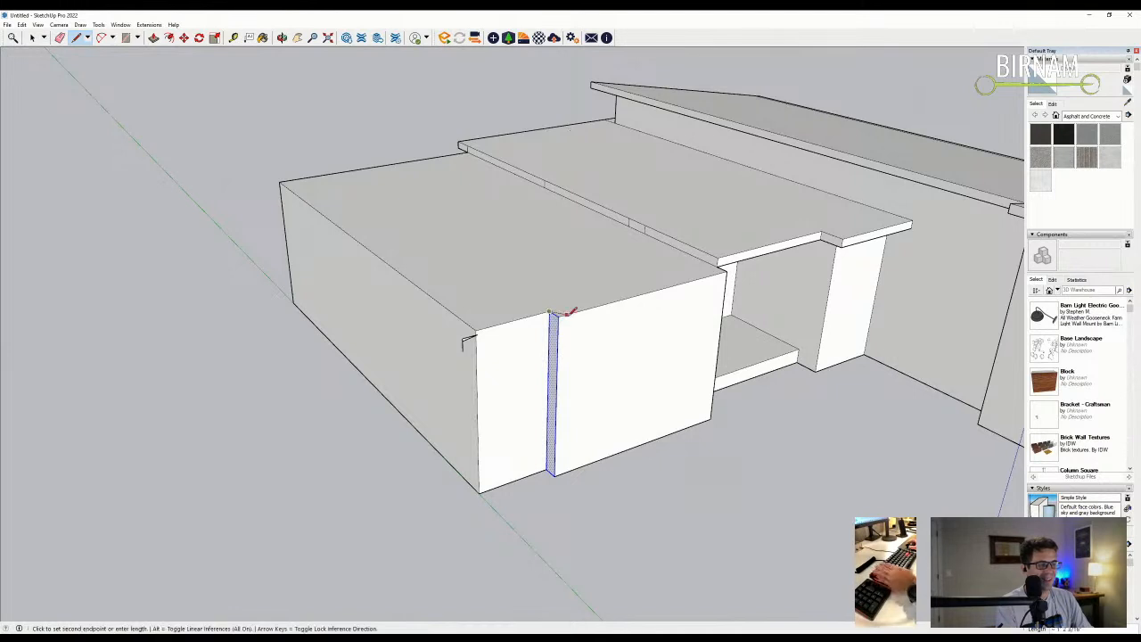
{"action": "left_click", "coordinate": [572, 244]}
{"action": "scroll", "coordinate": [463, 328], "scroll_direction": "up", "scroll_amount": 3}
{"action": "middle_click_drag", "start_coordinate": [456, 327], "coordinate": [499, 319]}
{"action": "left_click", "coordinate": [488, 316]}
{"action": "left_click", "coordinate": [627, 257]}
- Draw a line from the sloped edge's top back to the corner, closing the overhang into a face
{"action": "key", "text": "e"}
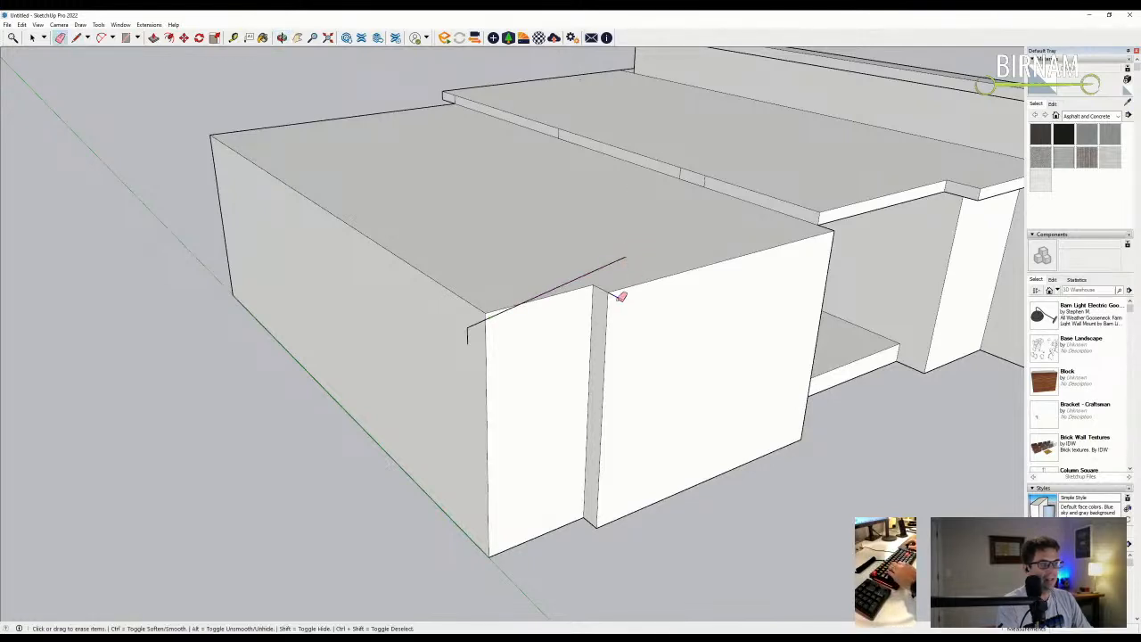
{"action": "key", "text": "l"}
{"action": "left_click", "coordinate": [624, 258]}
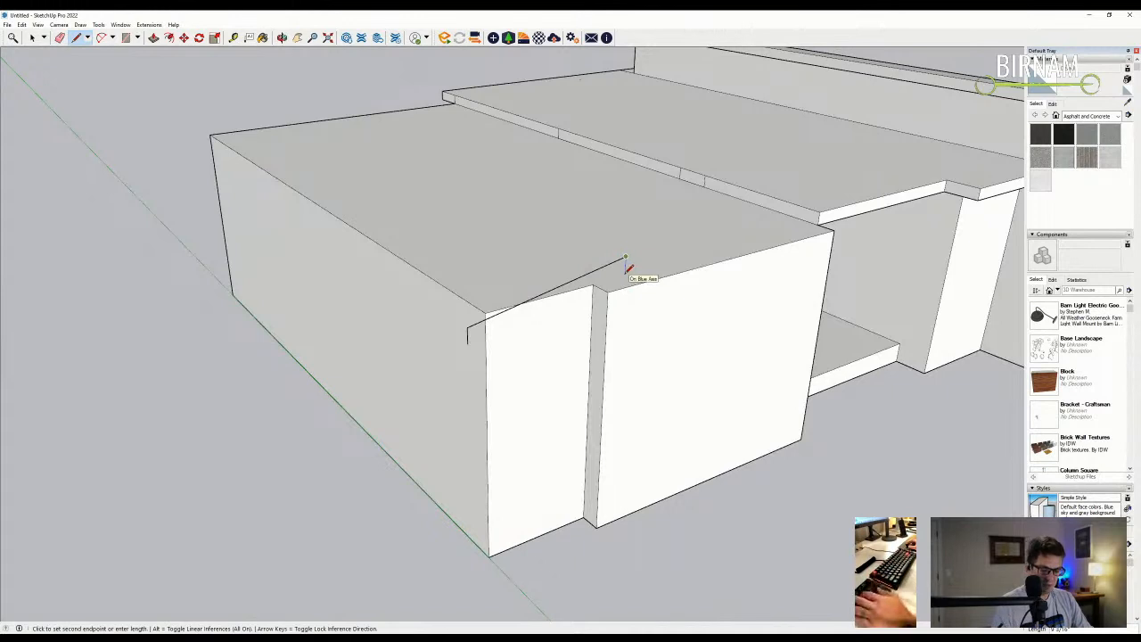
{"action": "left_click", "coordinate": [470, 339]}
- Push/Pull the overhang face into a thin board
{"action": "middle_click_drag", "start_coordinate": [563, 324], "coordinate": [618, 326]}
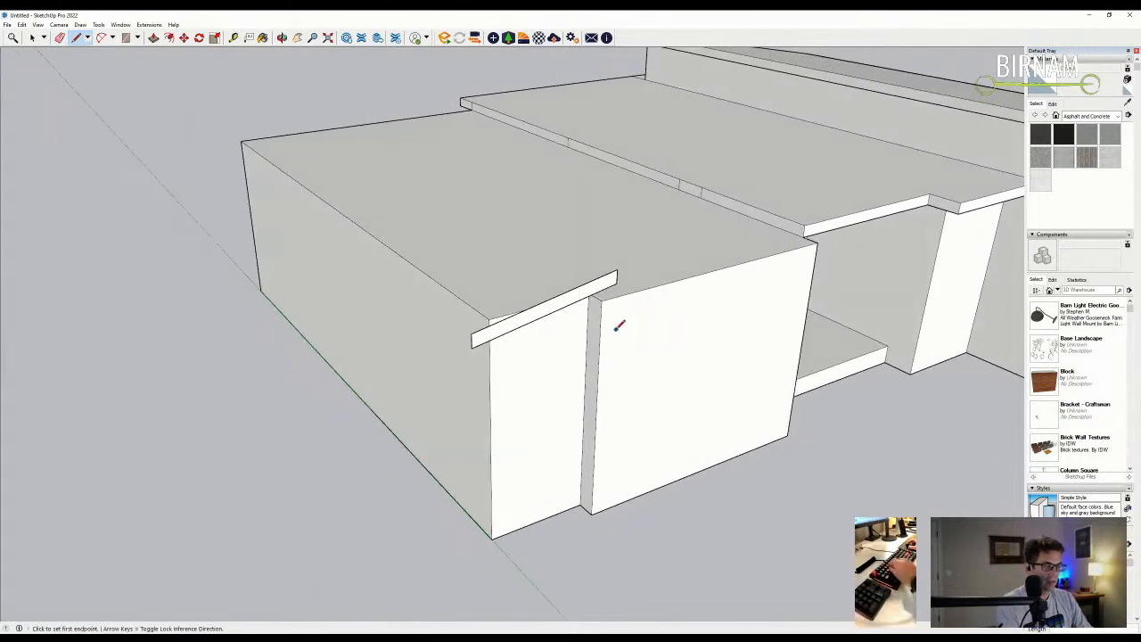
{"action": "key", "text": "p"}
{"action": "left_click", "coordinate": [580, 304]}
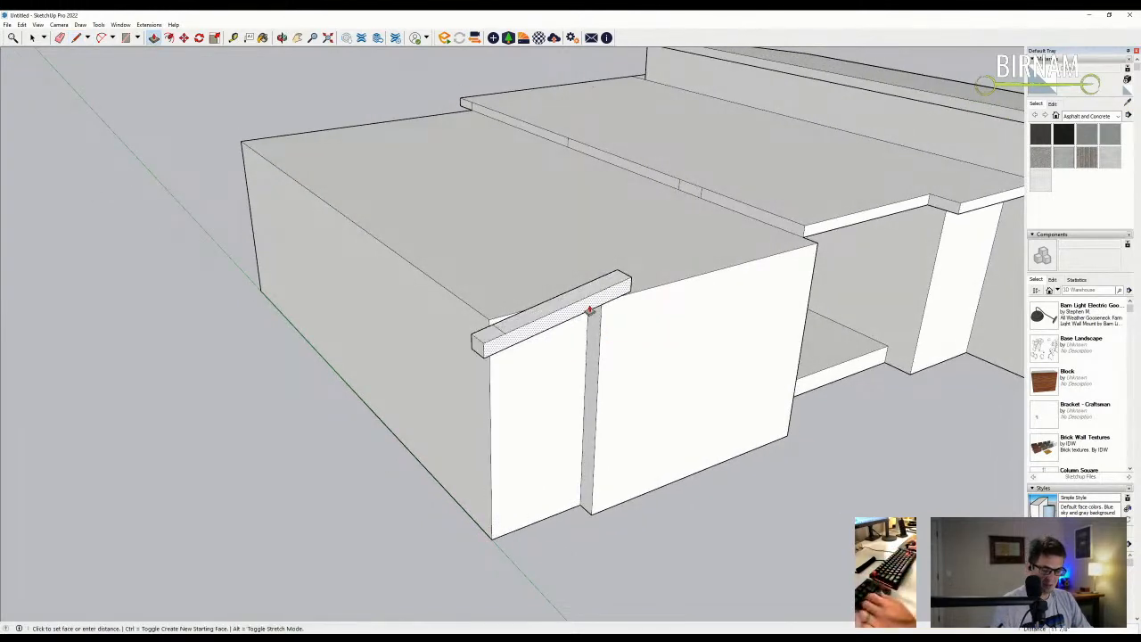
{"action": "left_click", "coordinate": [590, 309]}
- Draw a vertical reference line from the block's bottom corner to the board, then erase it
{"action": "mouse_move", "coordinate": [626, 329]}
{"action": "middle_mouse_down"}
{"action": "mouse_move", "coordinate": [614, 342]}
{"action": "mouse_move", "coordinate": [527, 340]}
{"action": "mouse_move", "coordinate": [544, 326]}
{"action": "mouse_move", "coordinate": [491, 450]}
{"action": "mouse_move", "coordinate": [504, 505]}
{"action": "middle_mouse_up"}
{"action": "key", "text": "l"}
{"action": "left_click", "coordinate": [496, 509]}
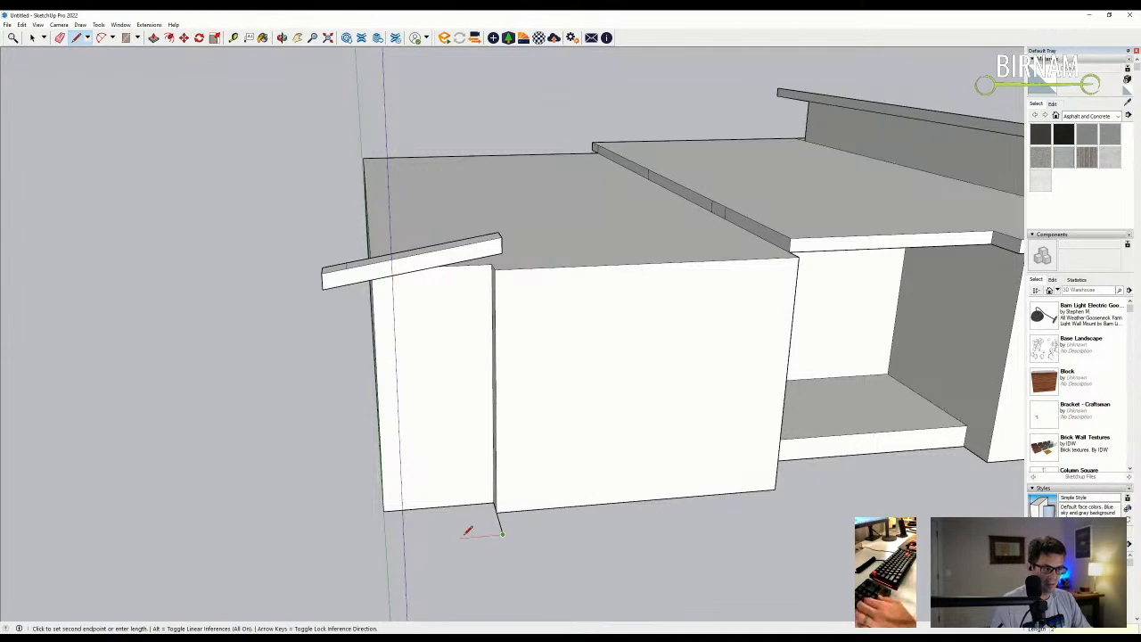
{"action": "left_click", "coordinate": [455, 248]}
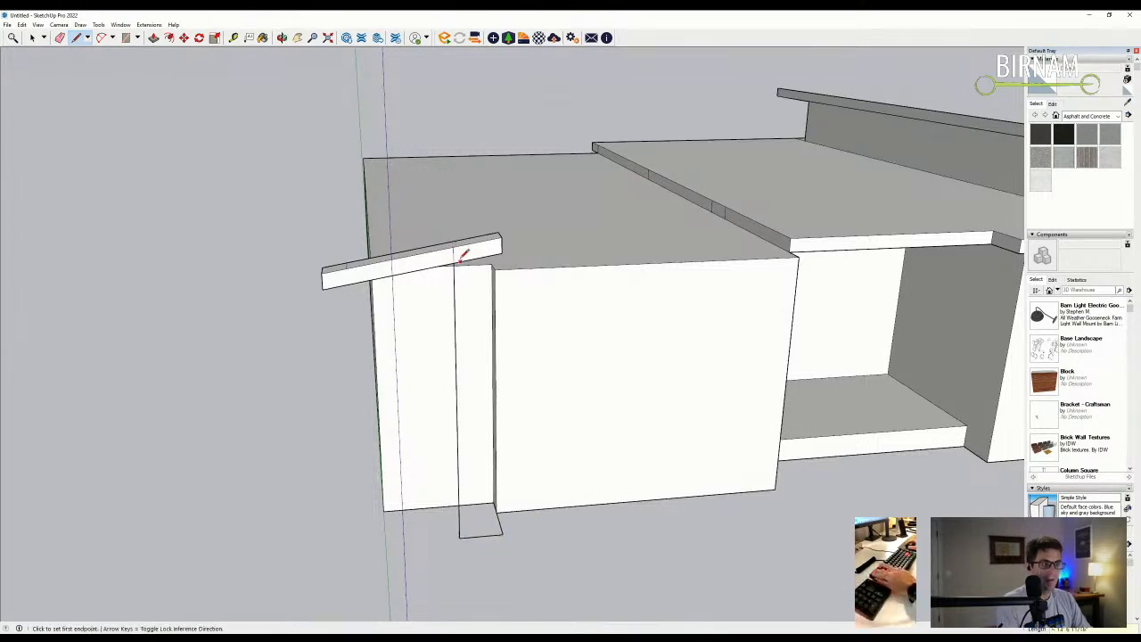
{"action": "key", "text": "e"}
{"action": "left_click", "coordinate": [459, 531]}
- Try pushing the board's end face back flush, then undo it
{"action": "middle_click_drag", "start_coordinate": [438, 487], "coordinate": [574, 439]}
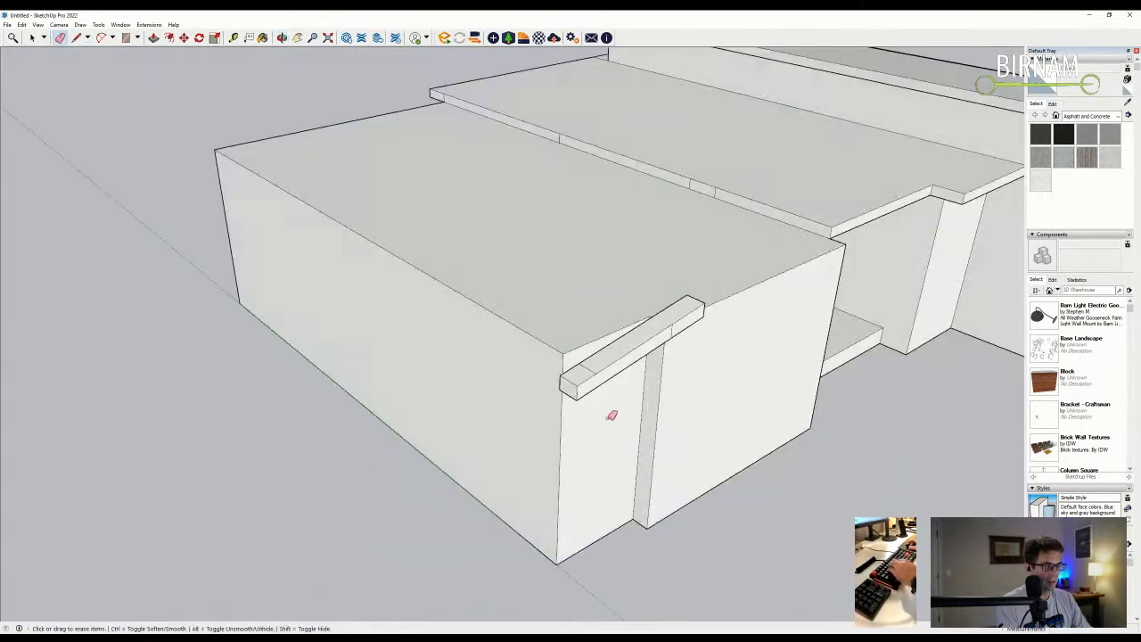
{"action": "scroll", "coordinate": [612, 415], "scroll_direction": "up", "scroll_amount": 1}
{"action": "key", "text": "p"}
{"action": "left_click", "coordinate": [615, 365]}
{"action": "left_click", "coordinate": [575, 384]}
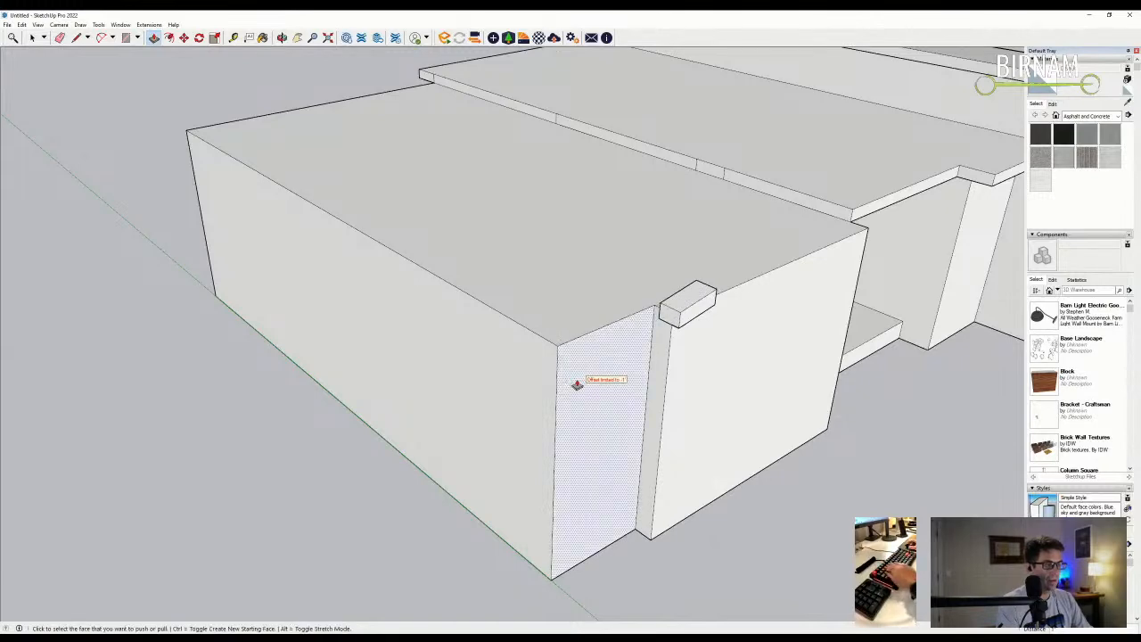
{"action": "key", "text": "ctrl+z"}
- Erase the board's lower faces on its left section
{"action": "middle_click_drag", "start_coordinate": [667, 379], "coordinate": [614, 333]}
{"action": "scroll", "coordinate": [615, 335], "scroll_direction": "down", "scroll_amount": 1}
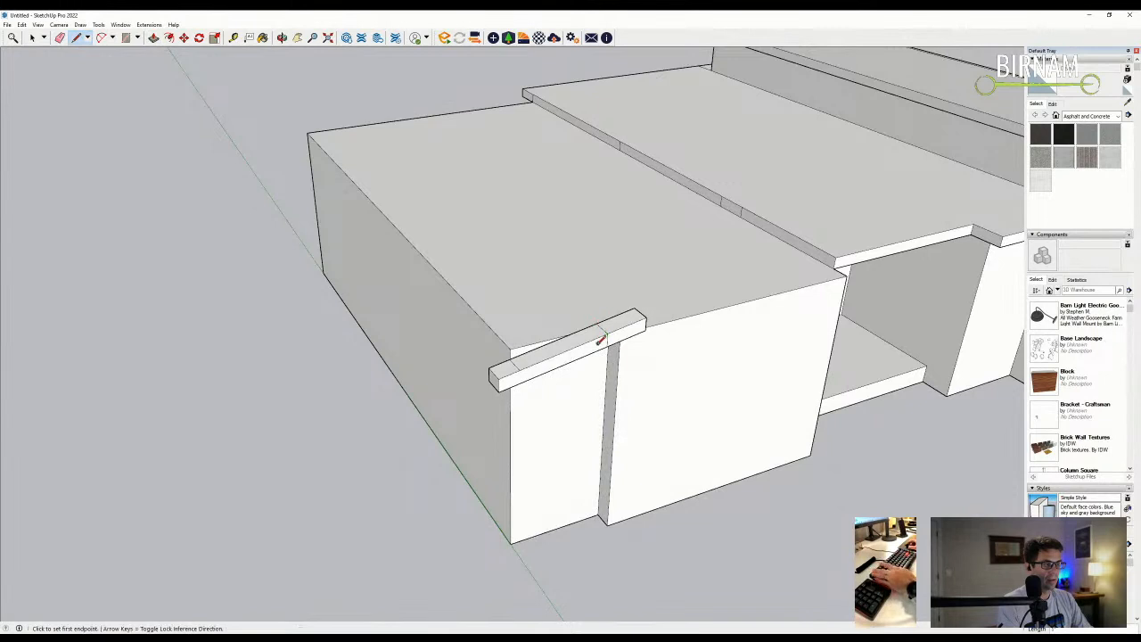
{"action": "key", "text": "e"}
{"action": "left_click_drag", "start_coordinate": [521, 366], "coordinate": [509, 379]}
{"action": "left_click", "coordinate": [500, 385]}
{"action": "key", "text": "ctrl+z"}
{"action": "left_click", "coordinate": [500, 389]}
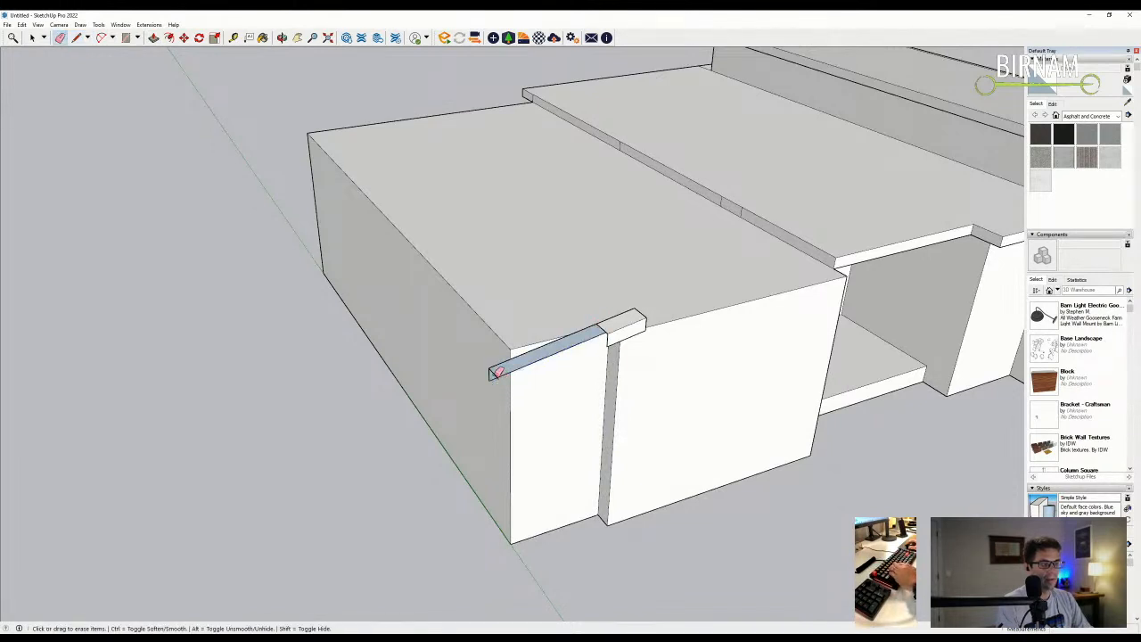
- Draw a vertical reference edge up from the small box's lower corner
{"action": "key", "text": "l"}
{"action": "left_click", "coordinate": [608, 339]}
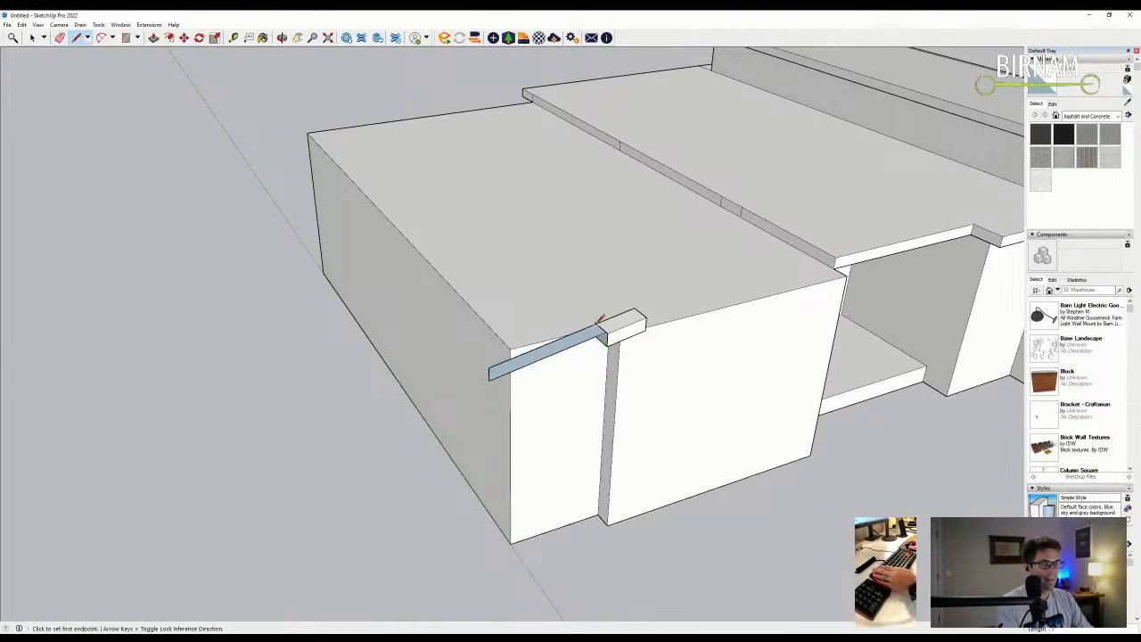
{"action": "key", "text": "Escape"}
{"action": "middle_click_drag", "start_coordinate": [607, 325], "coordinate": [670, 468]}
{"action": "left_click", "coordinate": [660, 478]}
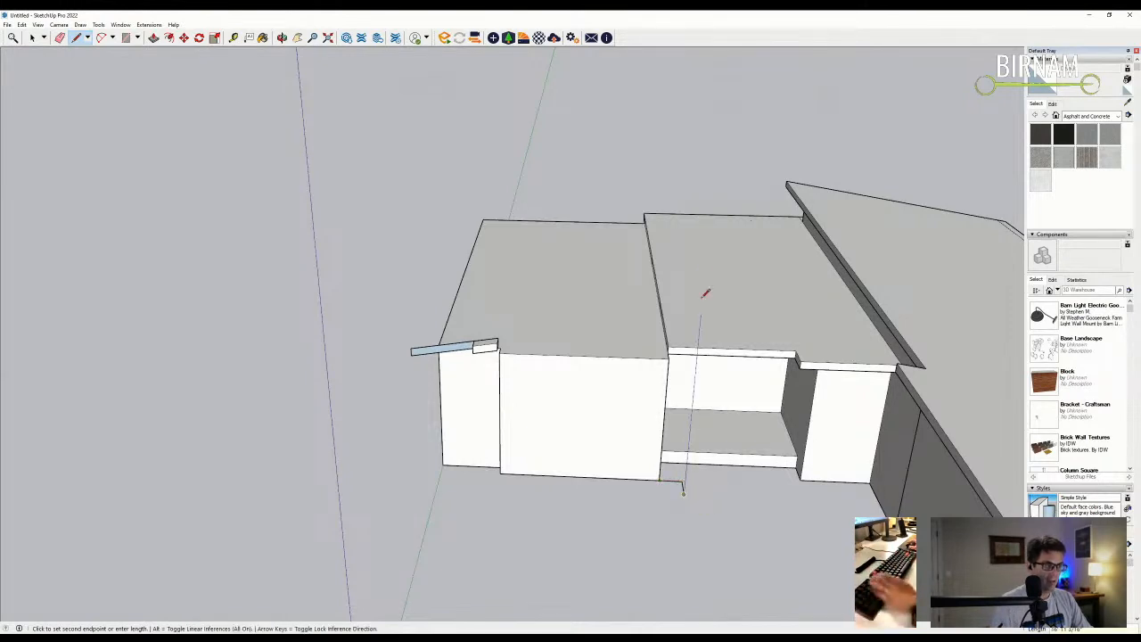
{"action": "left_click", "coordinate": [713, 191]}
{"action": "key", "text": "Escape"}
{"action": "scroll", "coordinate": [522, 326], "scroll_direction": "up", "scroll_amount": 3}
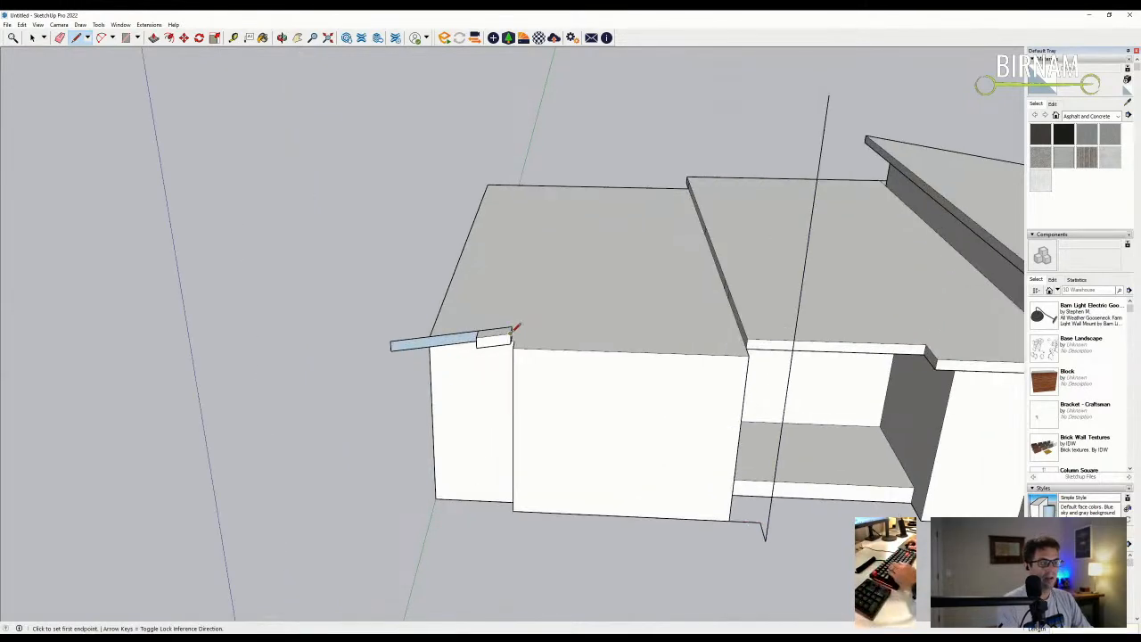
{"action": "left_click", "coordinate": [511, 332]}
{"action": "middle_click_drag", "start_coordinate": [538, 329], "coordinate": [810, 272]}
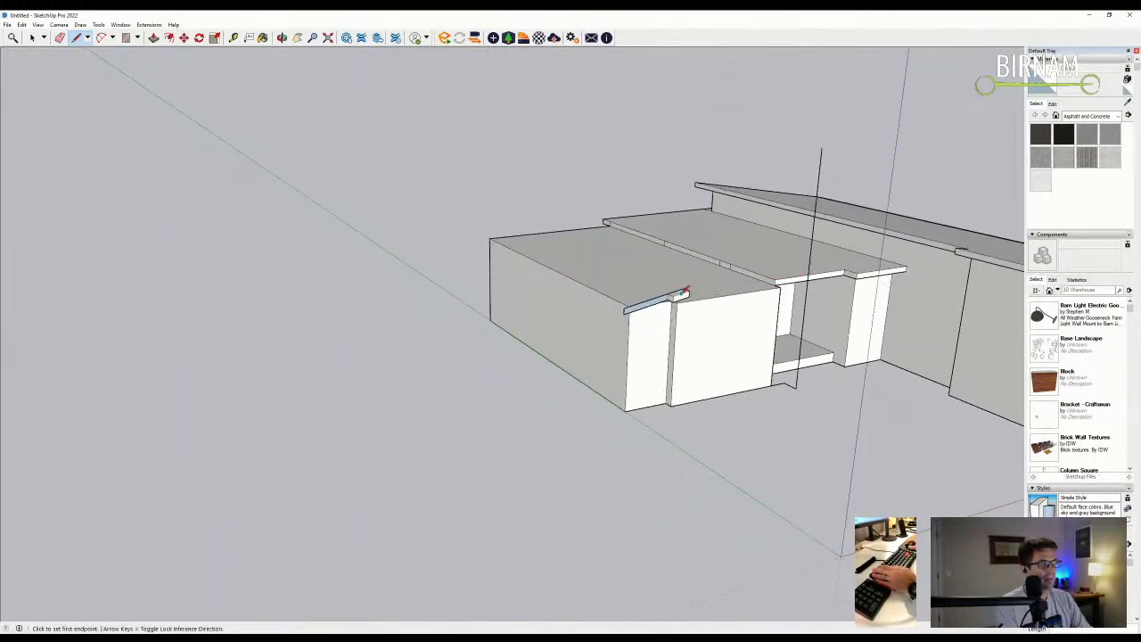
{"action": "key", "text": "Escape"}
{"action": "middle_click_drag", "start_coordinate": [806, 250], "coordinate": [614, 331]}
- Select the fascia piece and Ctrl+Move to start copying it
{"action": "key", "text": "space"}
{"action": "middle_click_drag", "start_coordinate": [394, 178], "coordinate": [857, 364]}
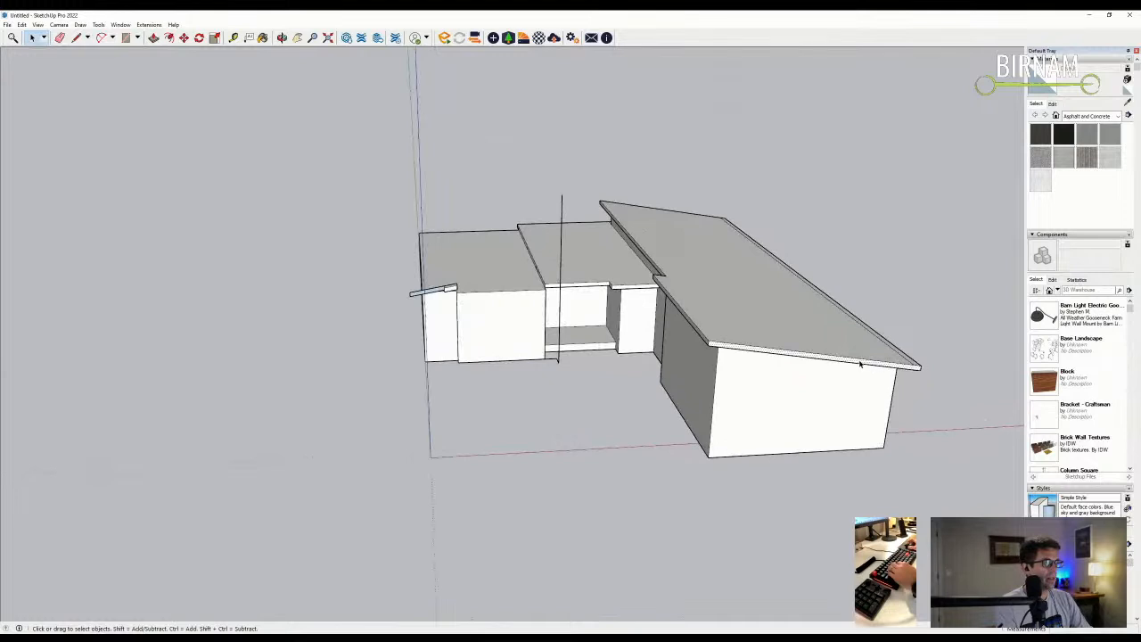
{"action": "scroll", "coordinate": [859, 364], "scroll_direction": "up", "scroll_amount": 1}
{"action": "key", "text": "m"}
{"action": "key", "text": "ctrl"}
{"action": "left_click", "coordinate": [861, 400]}
{"action": "scroll", "coordinate": [552, 544], "scroll_direction": "down", "scroll_amount": 1}
- Drop the fascia copy below the house and rotate it to the roof angle
{"action": "left_click", "coordinate": [476, 513]}
{"action": "key", "text": "b"}
{"action": "left_click", "coordinate": [186, 39]}
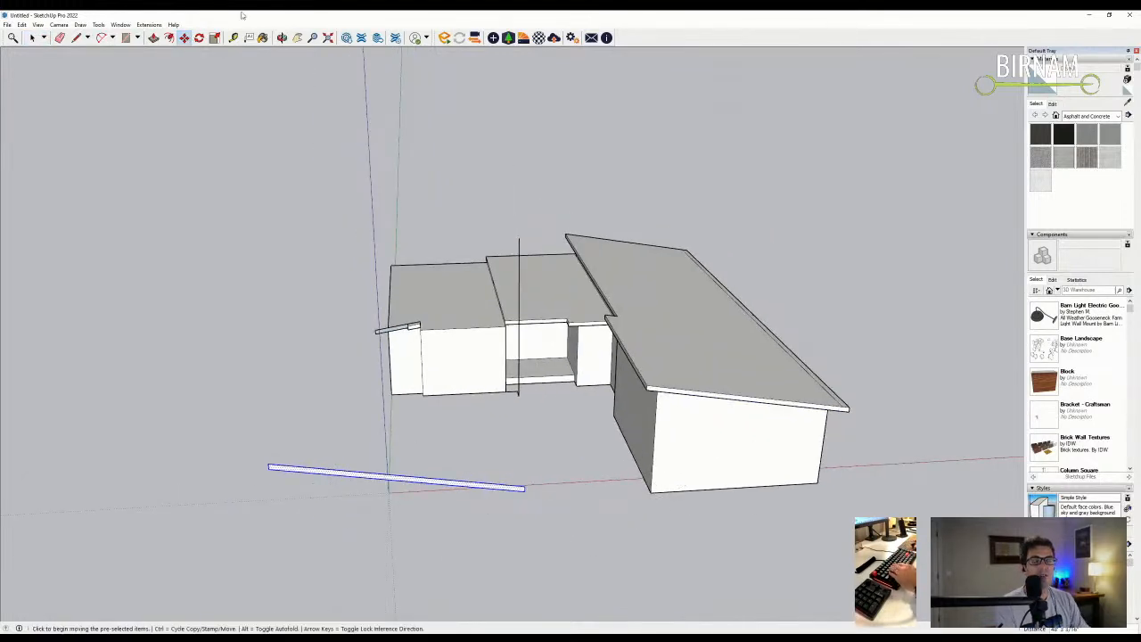
{"action": "left_click", "coordinate": [198, 37]}
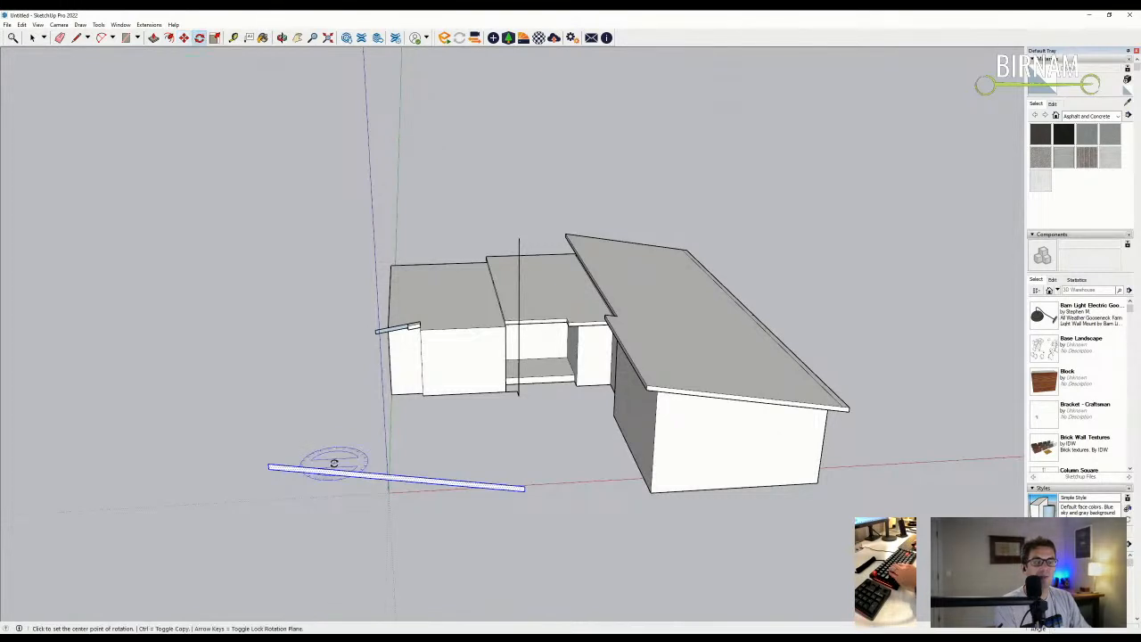
{"action": "left_click", "coordinate": [436, 538]}
{"action": "left_click", "coordinate": [345, 544]}
- Move the rotated board onto the wall's top edge and erase its excess end
{"action": "scroll", "coordinate": [255, 454], "scroll_direction": "up", "scroll_amount": 4}
{"action": "key", "text": "m"}
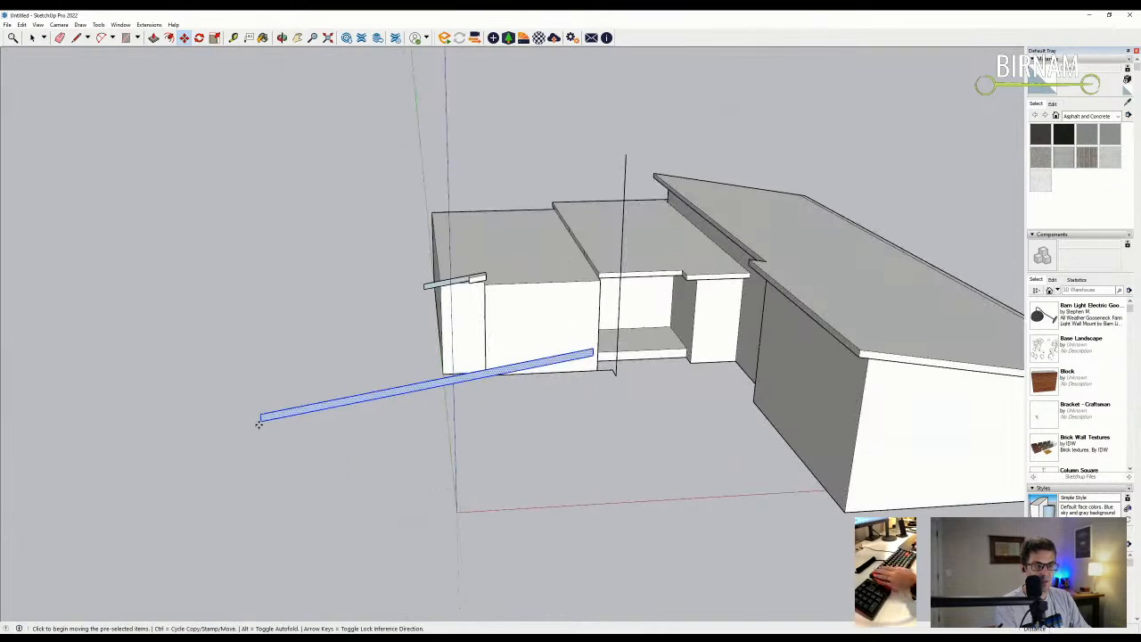
{"action": "left_click", "coordinate": [258, 424]}
{"action": "scroll", "coordinate": [464, 268], "scroll_direction": "up", "scroll_amount": 5}
{"action": "left_click", "coordinate": [539, 281]}
{"action": "mouse_move", "coordinate": [539, 281]}
{"action": "middle_mouse_down"}
{"action": "mouse_move", "coordinate": [509, 298]}
{"action": "mouse_move", "coordinate": [763, 313]}
{"action": "middle_mouse_up"}
{"action": "key", "text": "e"}
{"action": "left_click", "coordinate": [822, 259]}
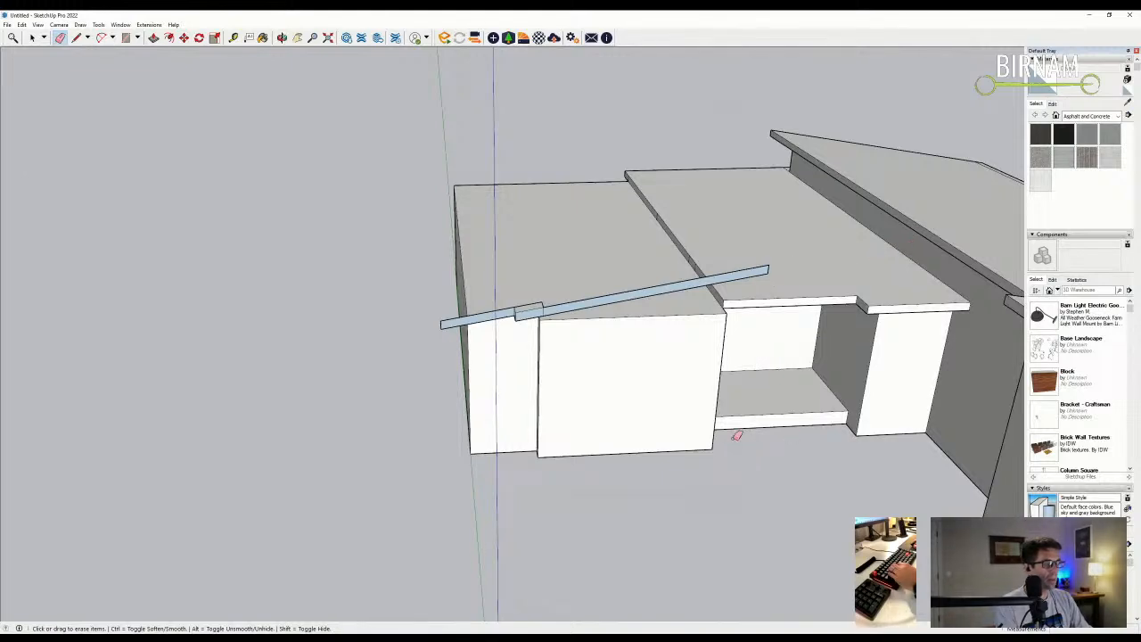
- Push/Pull the board across the top of the small box
{"action": "middle_click_drag", "start_coordinate": [492, 407], "coordinate": [785, 205]}
{"action": "key", "text": "p"}
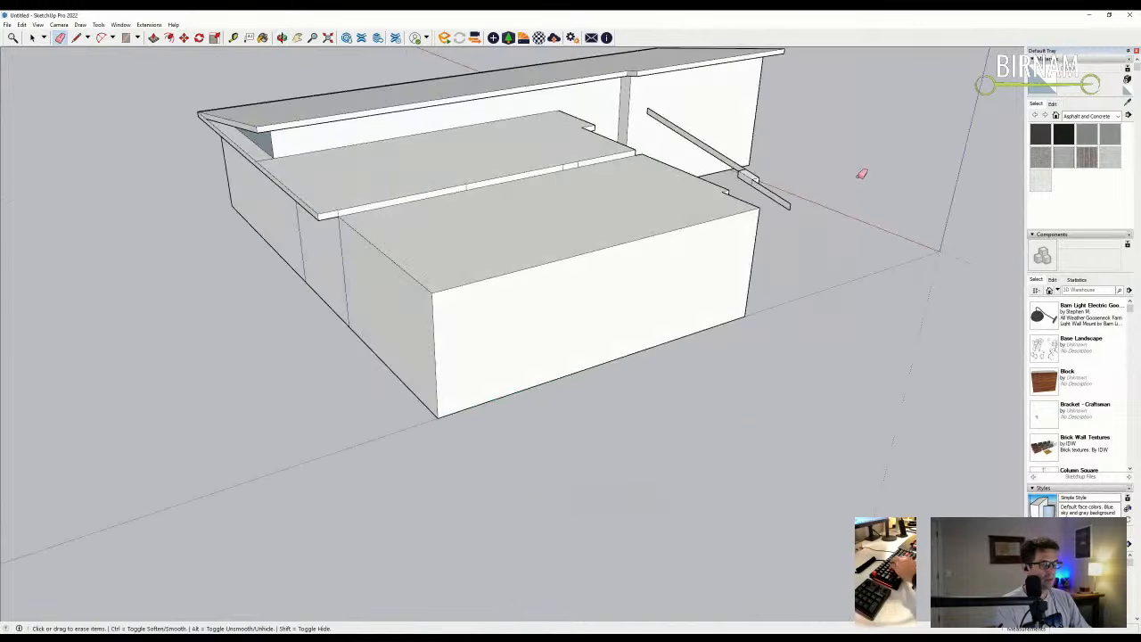
{"action": "left_click", "coordinate": [773, 201]}
{"action": "left_click", "coordinate": [389, 369]}
{"action": "middle_click_drag", "start_coordinate": [390, 369], "coordinate": [718, 148]}
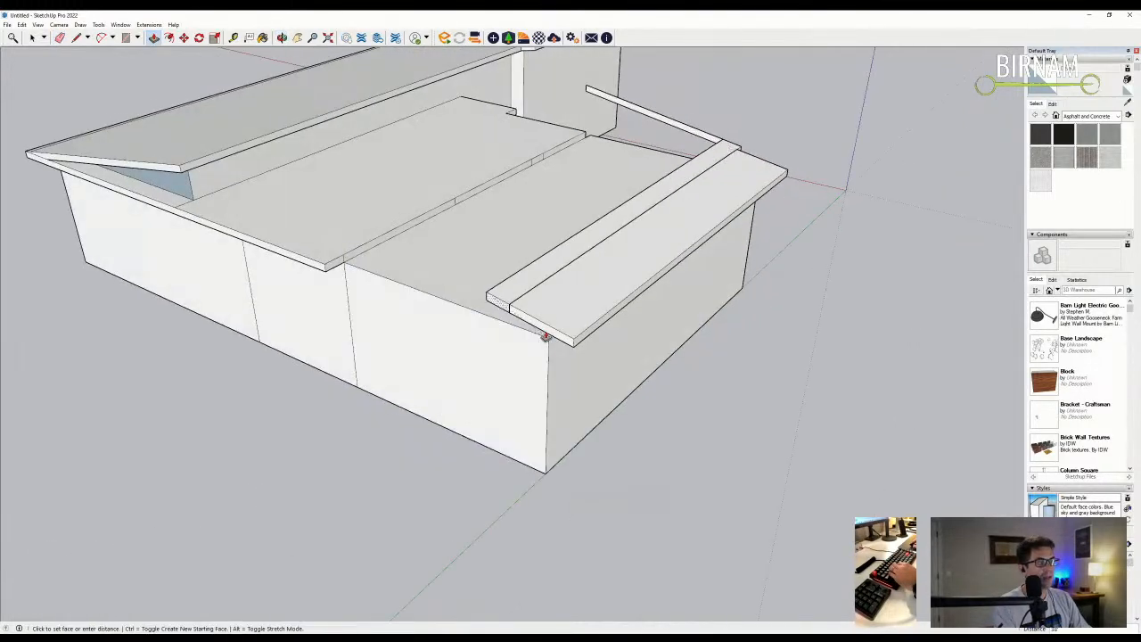
- Widen the board into a roof slab flush with the wall edge and erase two leftover lines
{"action": "left_click", "coordinate": [692, 134]}
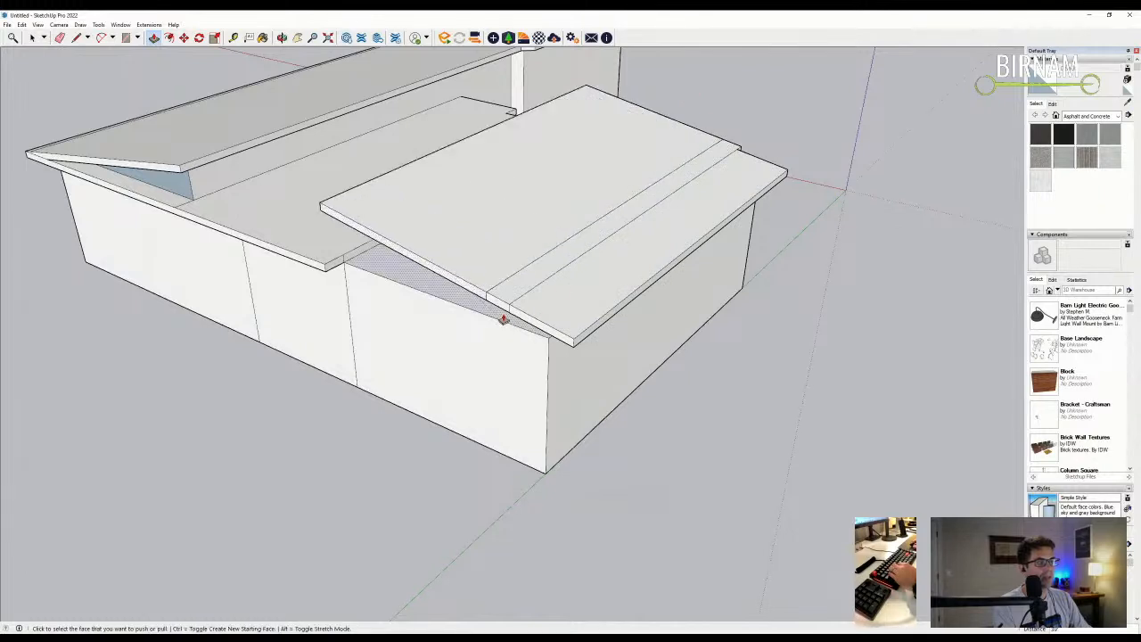
{"action": "left_click", "coordinate": [474, 305]}
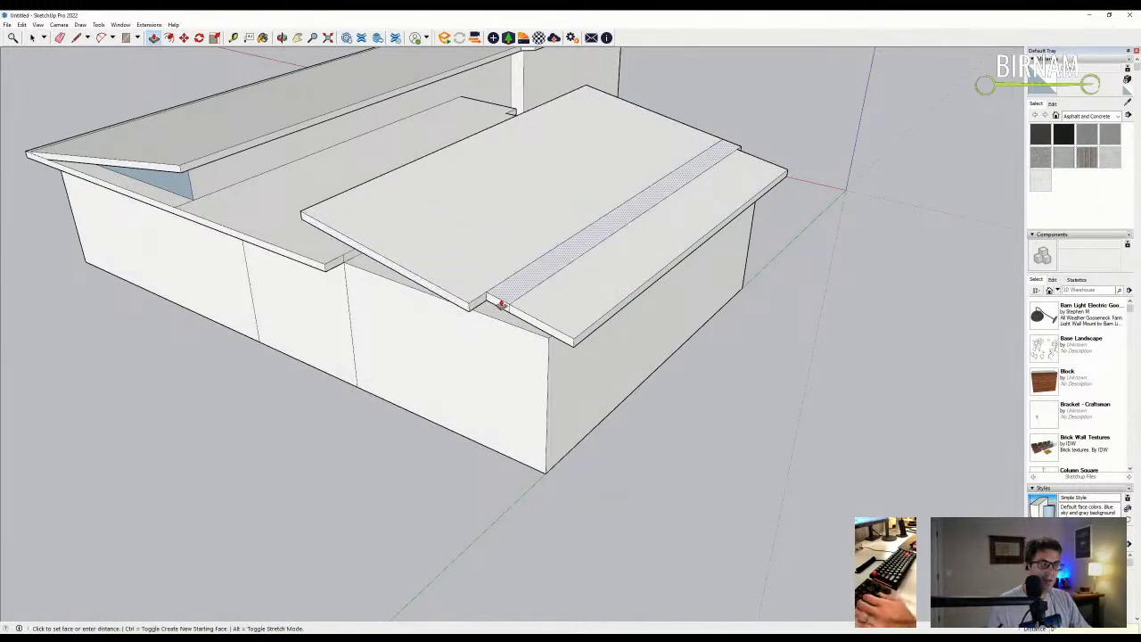
{"action": "left_click", "coordinate": [475, 307]}
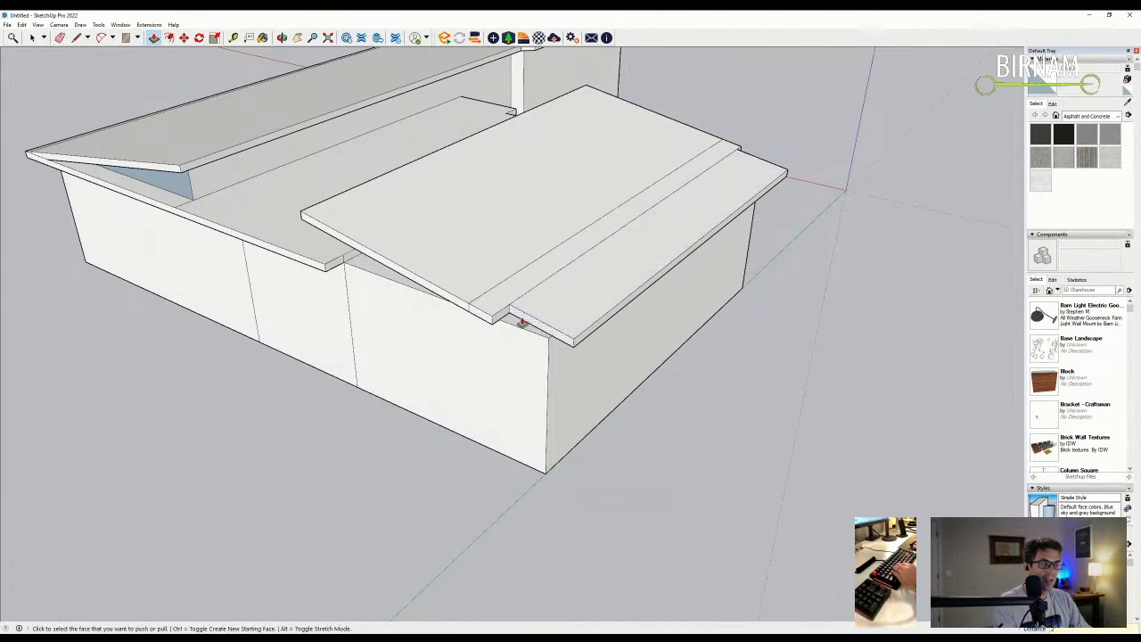
{"action": "left_click", "coordinate": [478, 313]}
{"action": "key", "text": "e"}
{"action": "left_click_drag", "start_coordinate": [477, 312], "coordinate": [560, 279]}
{"action": "mouse_move", "coordinate": [560, 280]}
{"action": "middle_mouse_down"}
{"action": "mouse_move", "coordinate": [674, 288]}
{"action": "mouse_move", "coordinate": [504, 261]}
{"action": "mouse_move", "coordinate": [460, 175]}
{"action": "mouse_move", "coordinate": [372, 168]}
{"action": "middle_mouse_up"}
- Draw edges from the roof corners down to the wall top, forming a face under the roof
{"action": "scroll", "coordinate": [486, 254], "scroll_direction": "up", "scroll_amount": 3}
{"action": "scroll", "coordinate": [373, 142], "scroll_direction": "up", "scroll_amount": 2}
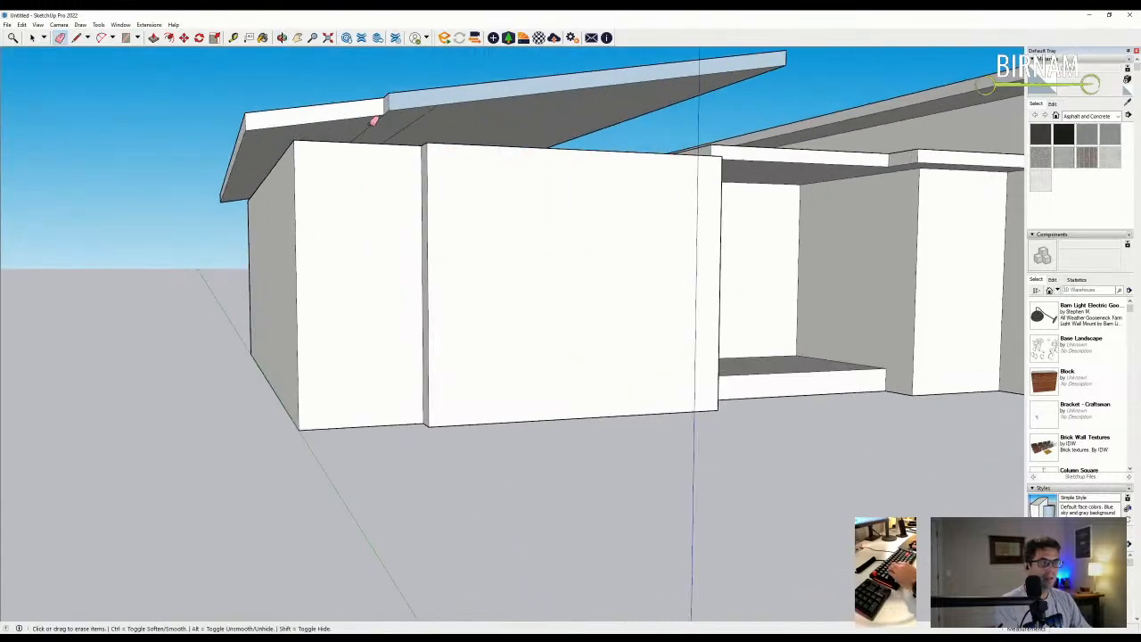
{"action": "key", "text": "l"}
{"action": "left_click", "coordinate": [295, 131]}
{"action": "left_click", "coordinate": [424, 142]}
{"action": "left_click", "coordinate": [424, 117]}
{"action": "left_click", "coordinate": [246, 194]}
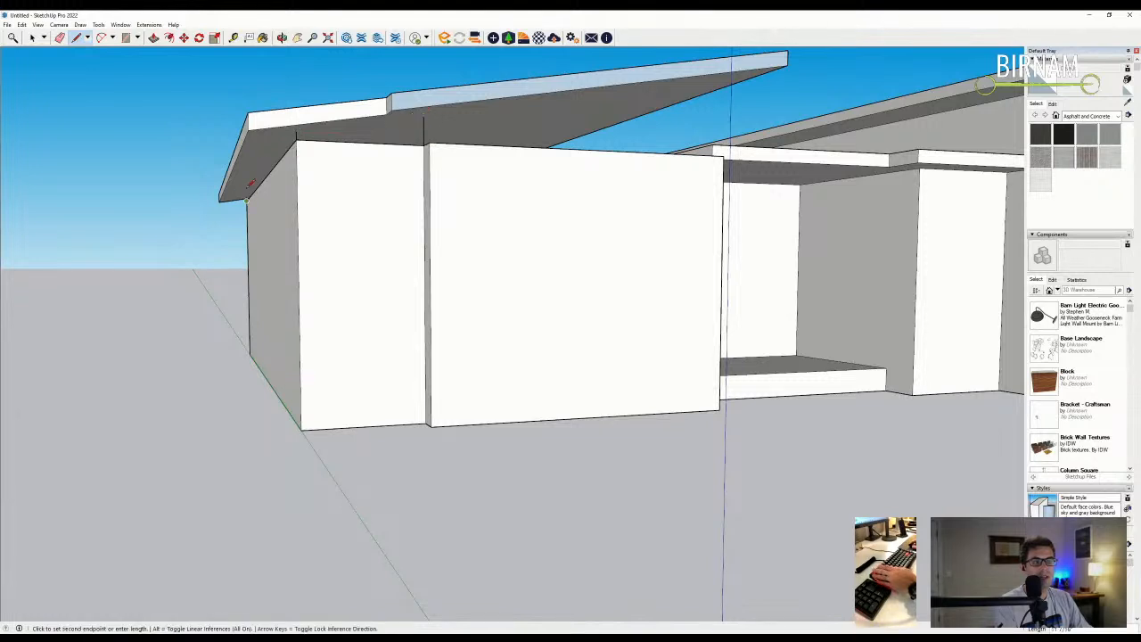
{"action": "left_click", "coordinate": [295, 133]}
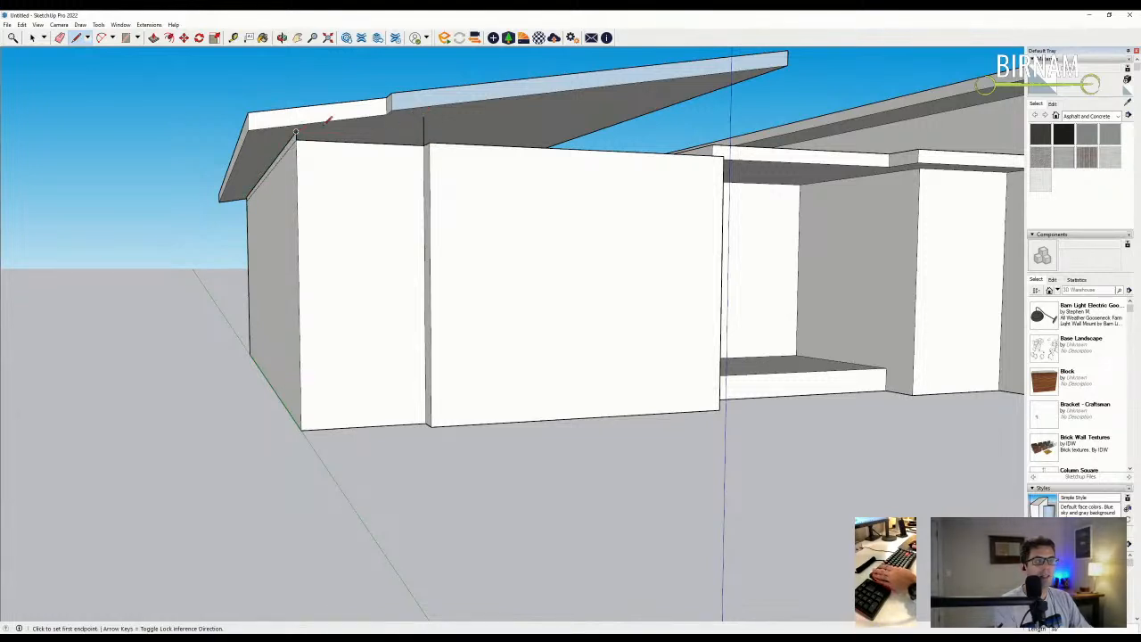
{"action": "left_click", "coordinate": [295, 132]}
{"action": "left_click", "coordinate": [424, 117]}
- Add edges from the far wall-top corner up to the roof's lower and top corners
{"action": "left_click", "coordinate": [429, 142]}
{"action": "left_click", "coordinate": [428, 113]}
{"action": "middle_click_drag", "start_coordinate": [429, 112], "coordinate": [661, 114]}
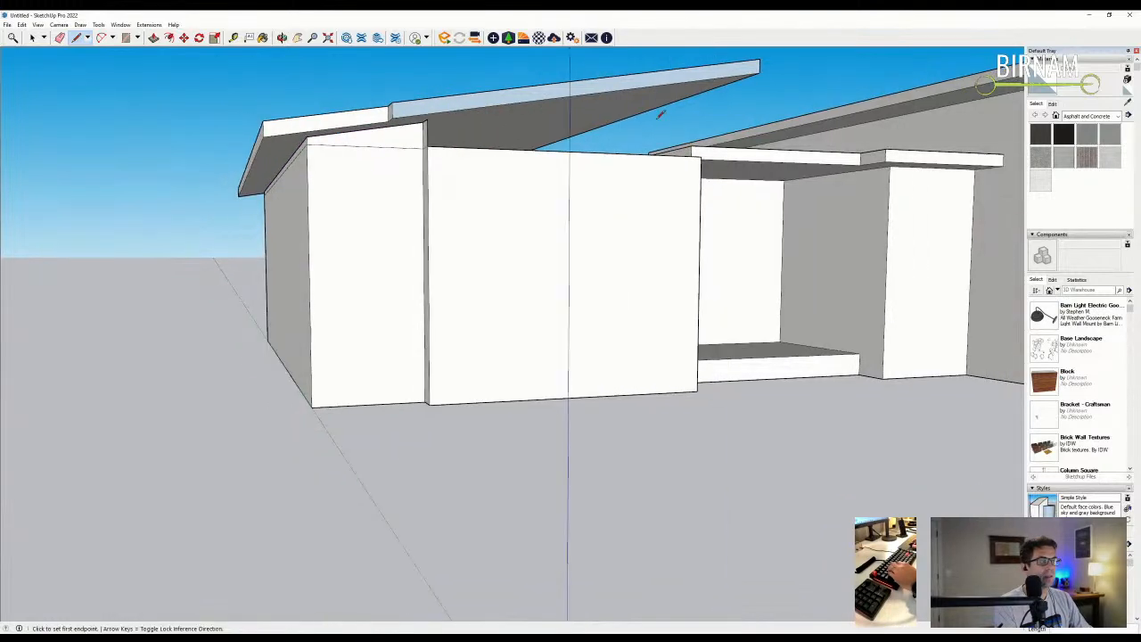
{"action": "left_click", "coordinate": [701, 153]}
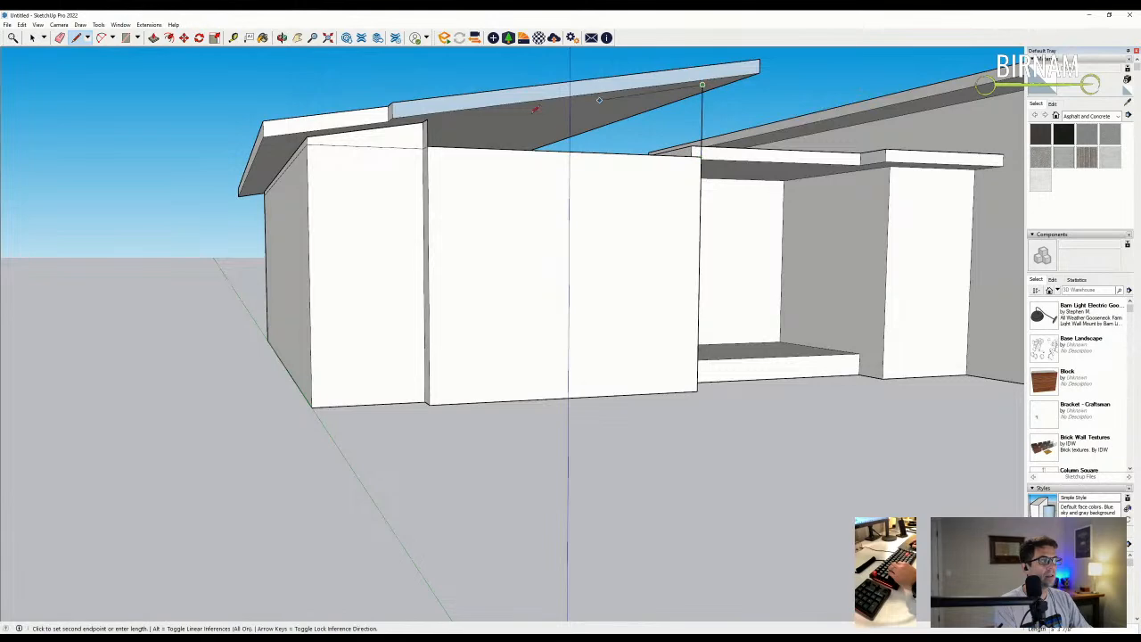
{"action": "left_click", "coordinate": [427, 120]}
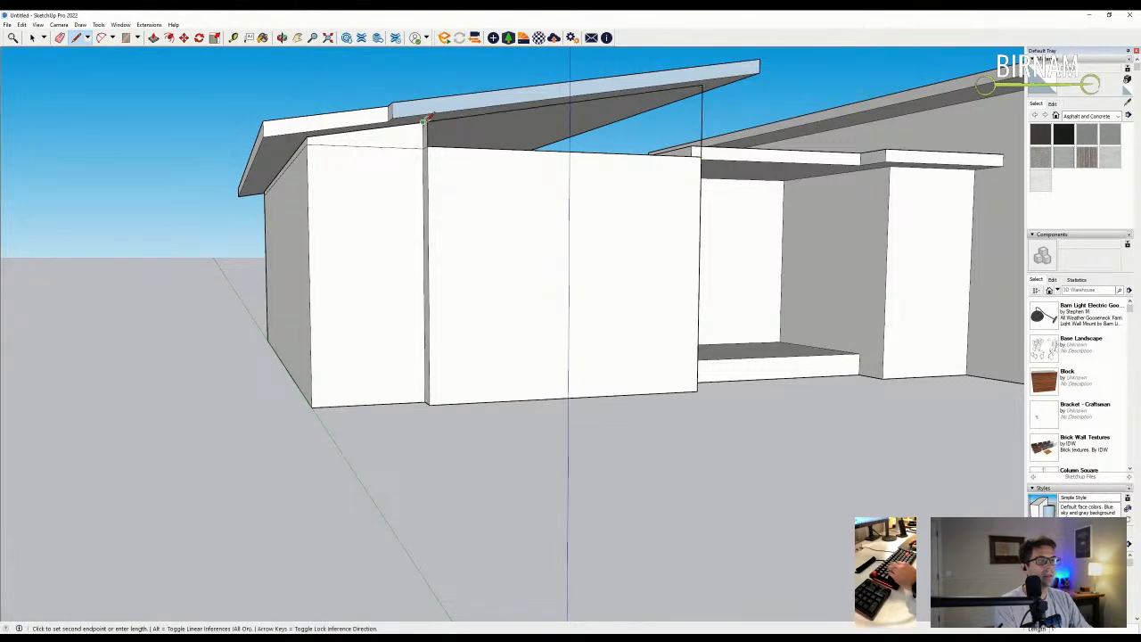
{"action": "left_click", "coordinate": [702, 84]}
- Erase the stray line on the wall
{"action": "key", "text": "e"}
{"action": "scroll", "coordinate": [446, 152], "scroll_direction": "up", "scroll_amount": 5}
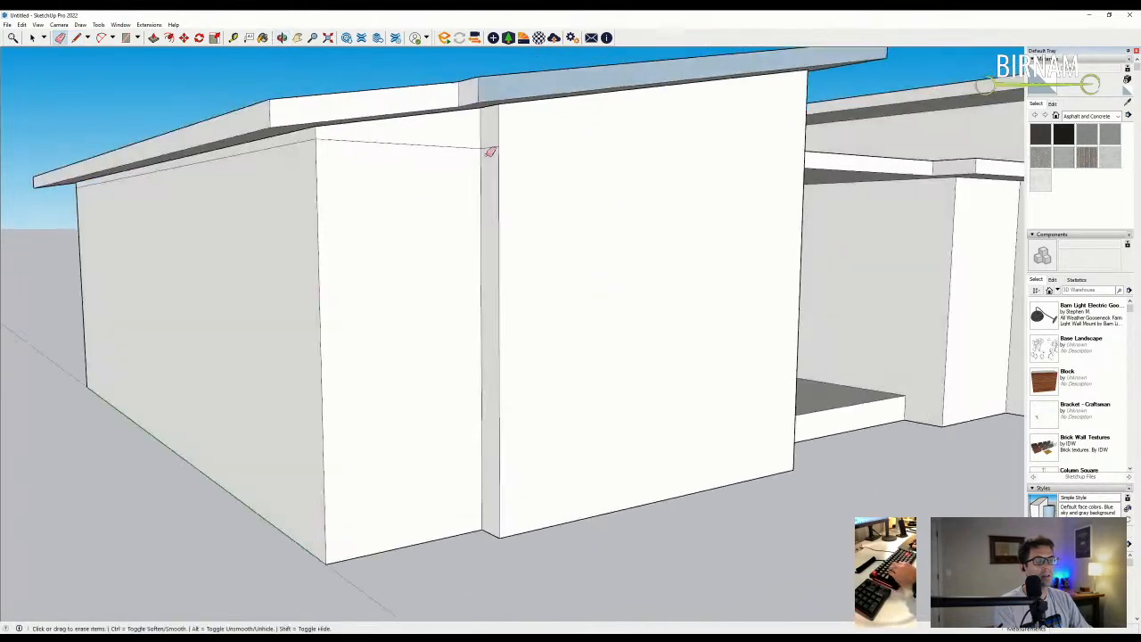
{"action": "left_click", "coordinate": [248, 141]}
{"action": "scroll", "coordinate": [241, 160], "scroll_direction": "down", "scroll_amount": 5}
{"action": "mouse_move", "coordinate": [235, 178]}
{"action": "middle_mouse_down"}
{"action": "mouse_move", "coordinate": [224, 214]}
{"action": "mouse_move", "coordinate": [601, 306]}
{"action": "middle_mouse_up"}
{"action": "scroll", "coordinate": [400, 228], "scroll_direction": "up", "scroll_amount": 3}
{"action": "scroll", "coordinate": [401, 229], "scroll_direction": "up", "scroll_amount": 3}
{"action": "mouse_move", "coordinate": [400, 229]}
{"action": "middle_mouse_down"}
{"action": "mouse_move", "coordinate": [349, 123]}
{"action": "mouse_move", "coordinate": [313, 176]}
{"action": "mouse_move", "coordinate": [327, 91]}
{"action": "mouse_move", "coordinate": [517, 145]}
{"action": "mouse_move", "coordinate": [822, 193]}
{"action": "mouse_move", "coordinate": [971, 242]}
{"action": "mouse_move", "coordinate": [689, 194]}
{"action": "mouse_move", "coordinate": [423, 168]}
{"action": "mouse_move", "coordinate": [276, 111]}
{"action": "middle_mouse_up"}
- Start another edge at the wall corner, then orbit to inspect the roof up close
{"action": "key", "text": "l"}
{"action": "left_click", "coordinate": [278, 116]}
{"action": "scroll", "coordinate": [283, 160], "scroll_direction": "down", "scroll_amount": 5}
{"action": "middle_click_drag", "start_coordinate": [288, 187], "coordinate": [511, 148]}
{"action": "scroll", "coordinate": [689, 84], "scroll_direction": "up", "scroll_amount": 3}
{"action": "middle_click_drag", "start_coordinate": [689, 85], "coordinate": [281, 257]}
{"action": "key", "text": "e"}
{"action": "scroll", "coordinate": [281, 257], "scroll_direction": "up", "scroll_amount": 5}
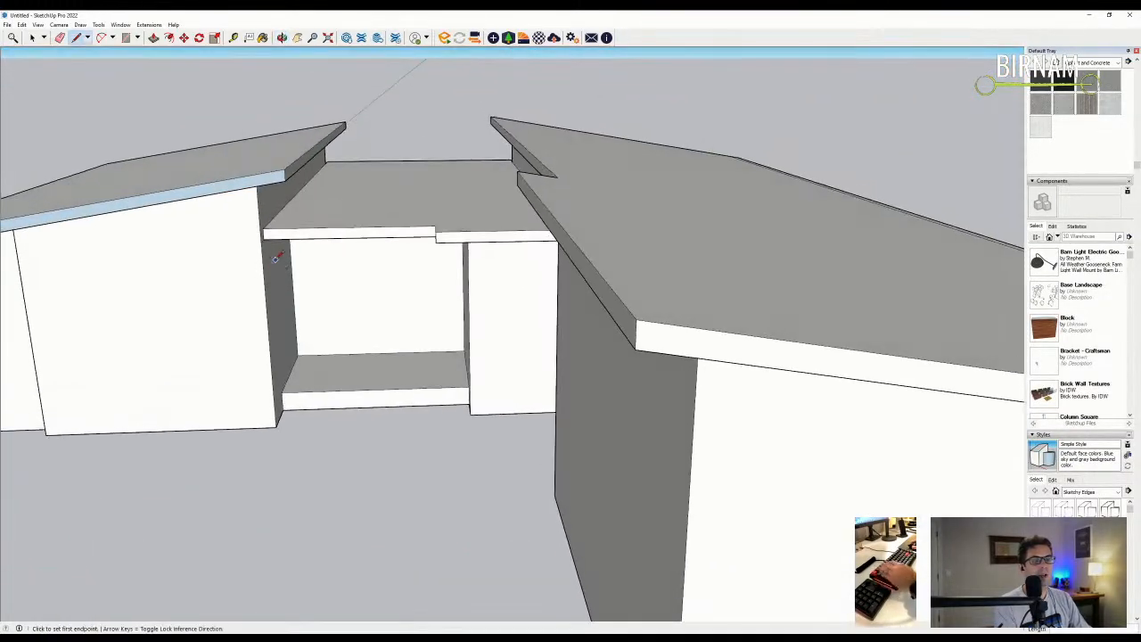
{"action": "scroll", "coordinate": [285, 239], "scroll_direction": "down", "scroll_amount": 2}
{"action": "scroll", "coordinate": [609, 351], "scroll_direction": "down", "scroll_amount": 5}
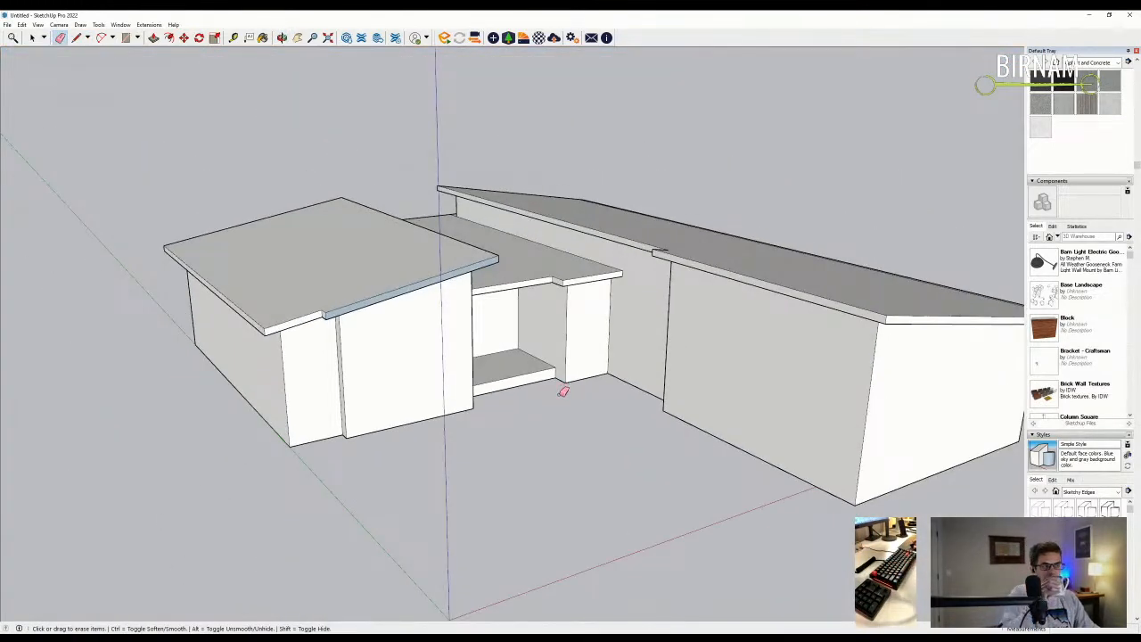
- Orbit to low views of the front wall corner and door wall, starting a line at the corner
{"action": "mouse_move", "coordinate": [563, 392]}
{"action": "middle_mouse_down"}
{"action": "mouse_move", "coordinate": [556, 247]}
{"action": "mouse_move", "coordinate": [496, 170]}
{"action": "mouse_move", "coordinate": [585, 326]}
{"action": "mouse_move", "coordinate": [560, 335]}
{"action": "mouse_move", "coordinate": [573, 344]}
{"action": "middle_mouse_up"}
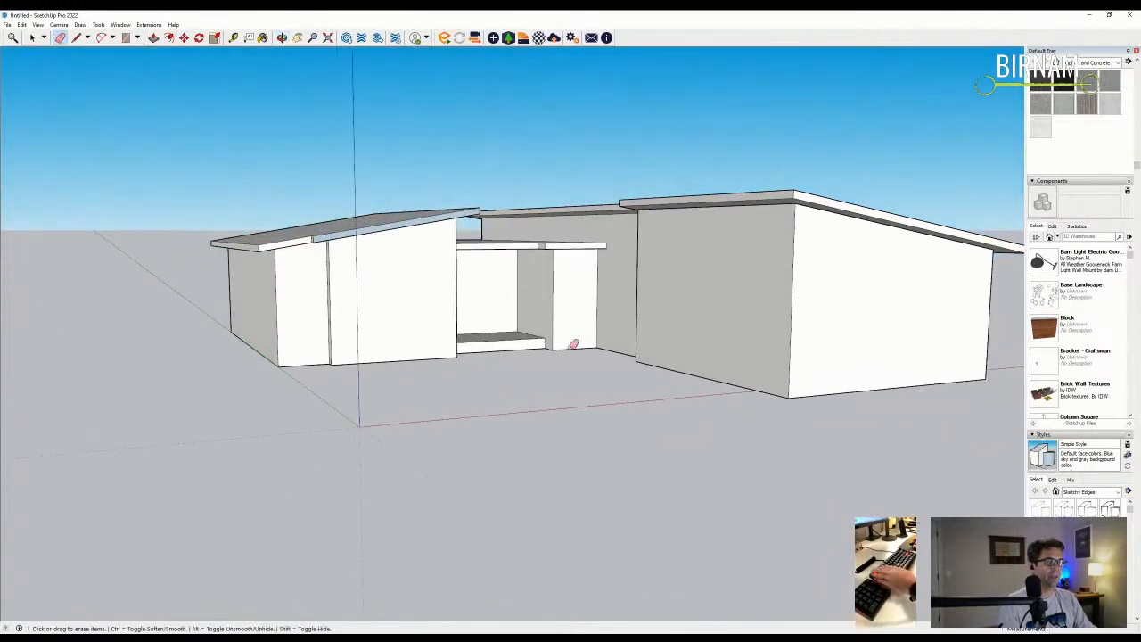
{"action": "middle_click_drag", "start_coordinate": [428, 305], "coordinate": [458, 377]}
{"action": "key", "text": "l"}
{"action": "scroll", "coordinate": [458, 377], "scroll_direction": "up", "scroll_amount": 3}
{"action": "left_click", "coordinate": [470, 375]}
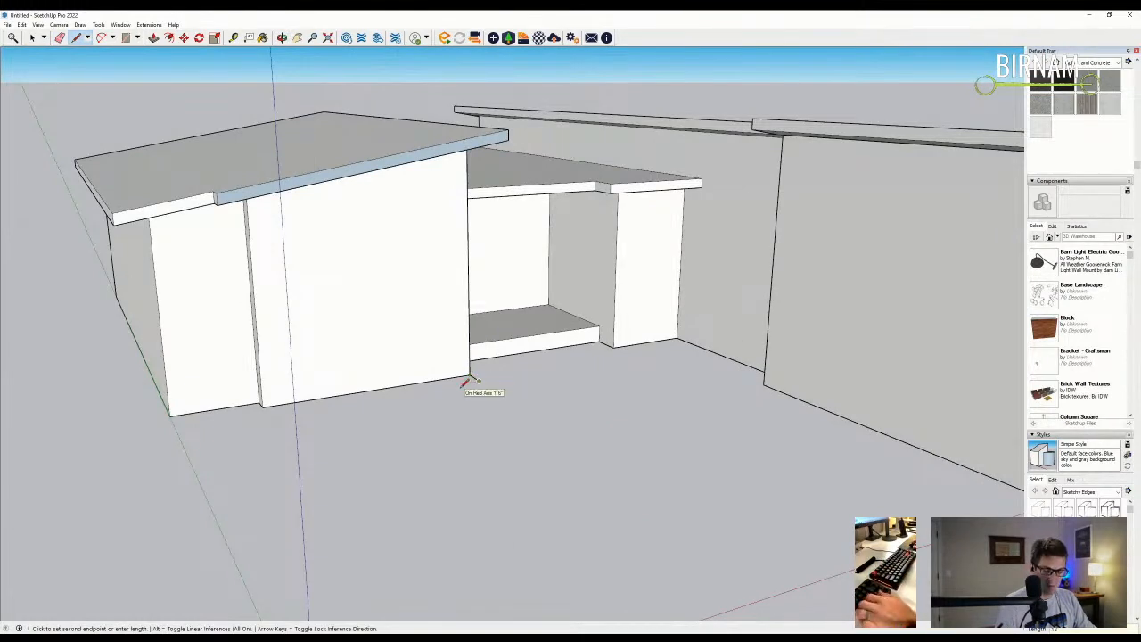
{"action": "scroll", "coordinate": [465, 393], "scroll_direction": "up", "scroll_amount": 3}
{"action": "key", "text": "p"}
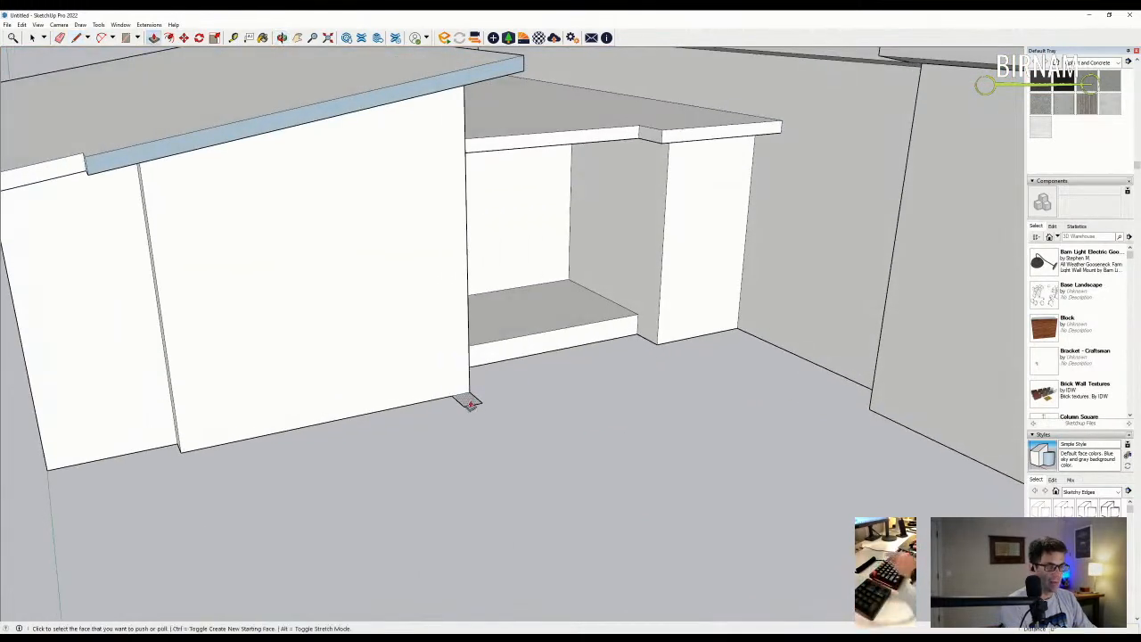
{"action": "scroll", "coordinate": [451, 80], "scroll_direction": "down", "scroll_amount": 5}
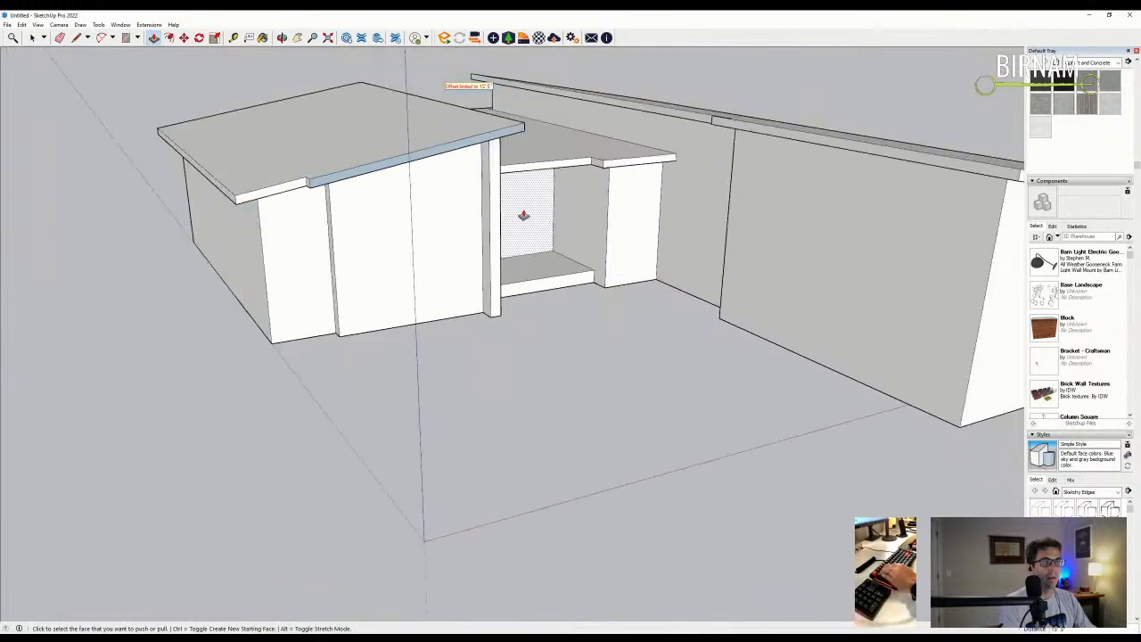
{"action": "middle_click_drag", "start_coordinate": [448, 349], "coordinate": [466, 214]}
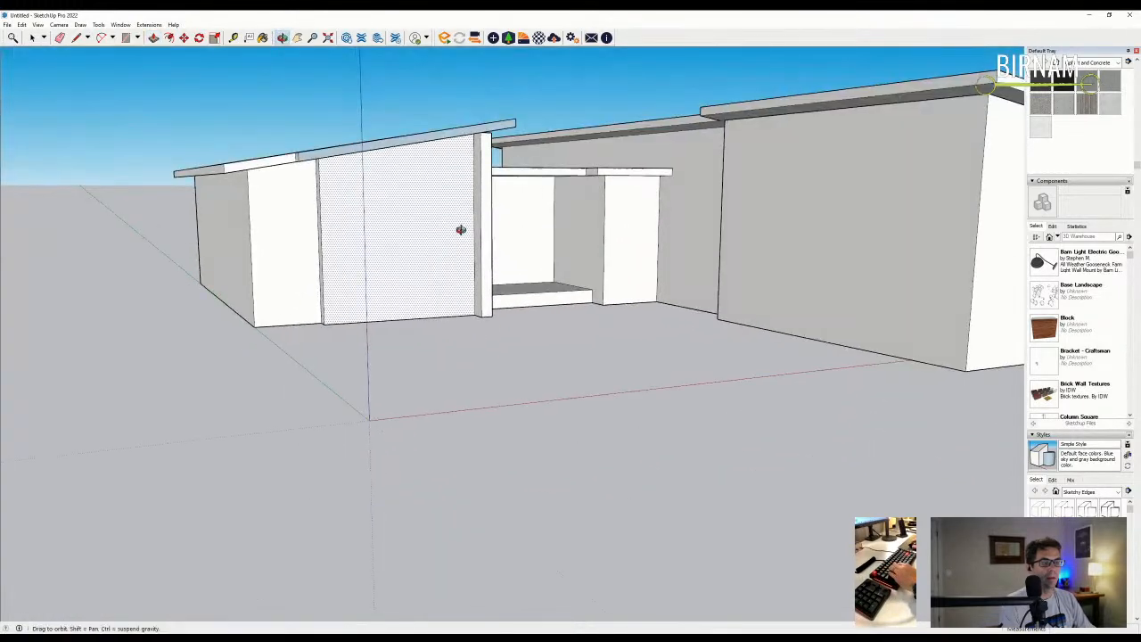
{"action": "scroll", "coordinate": [461, 196], "scroll_direction": "up", "scroll_amount": 3}
{"action": "scroll", "coordinate": [460, 196], "scroll_direction": "down", "scroll_amount": 2}
{"action": "middle_click_drag", "start_coordinate": [448, 255], "coordinate": [437, 401]}
- Start a line at the door wall's corner, then cancel it
{"action": "scroll", "coordinate": [440, 364], "scroll_direction": "up", "scroll_amount": 2}
{"action": "key", "text": "l"}
{"action": "scroll", "coordinate": [474, 317], "scroll_direction": "up", "scroll_amount": 2}
{"action": "left_click", "coordinate": [473, 320]}
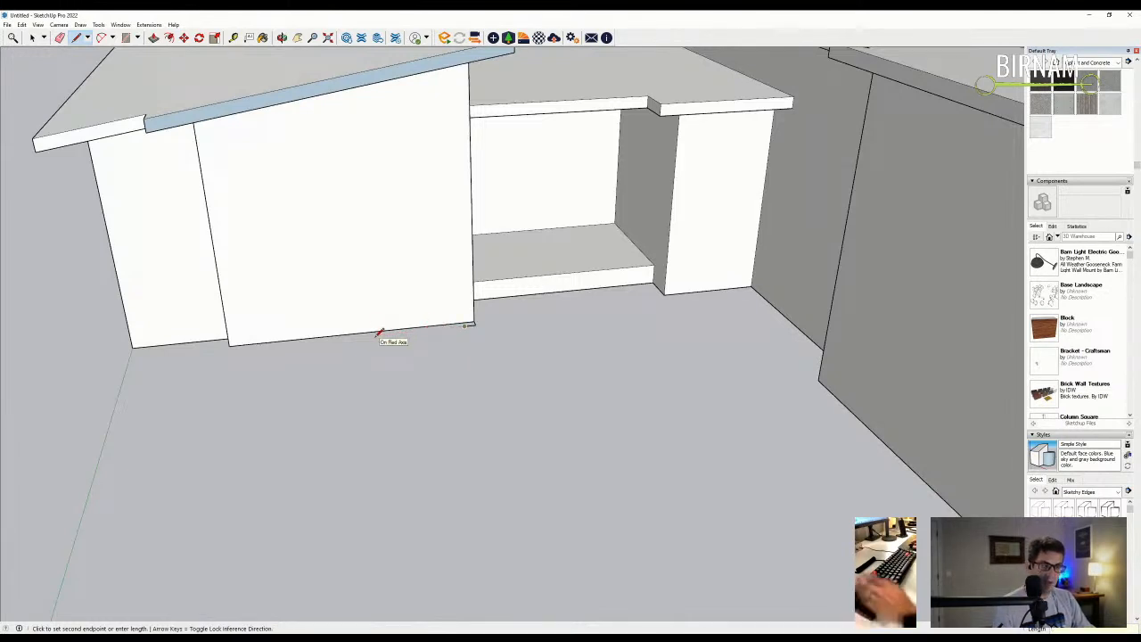
{"action": "key", "text": "Escape"}
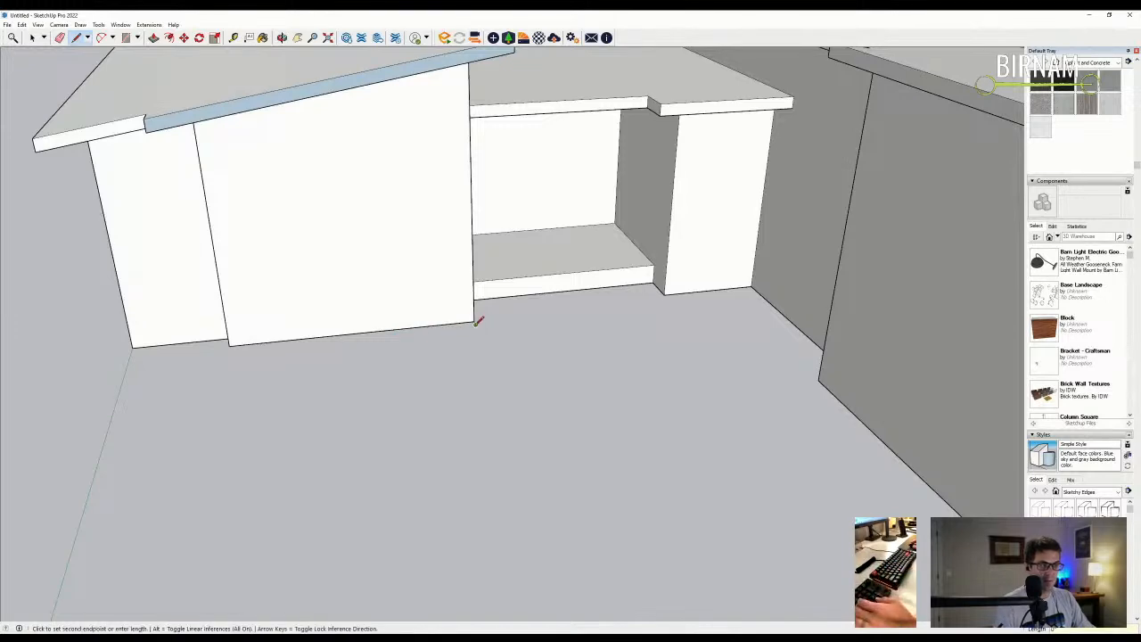
{"action": "key", "text": "Escape"}
- Split the wall face with a vertical line and push the right section out slightly
{"action": "middle_click_drag", "start_coordinate": [377, 324], "coordinate": [523, 368]}
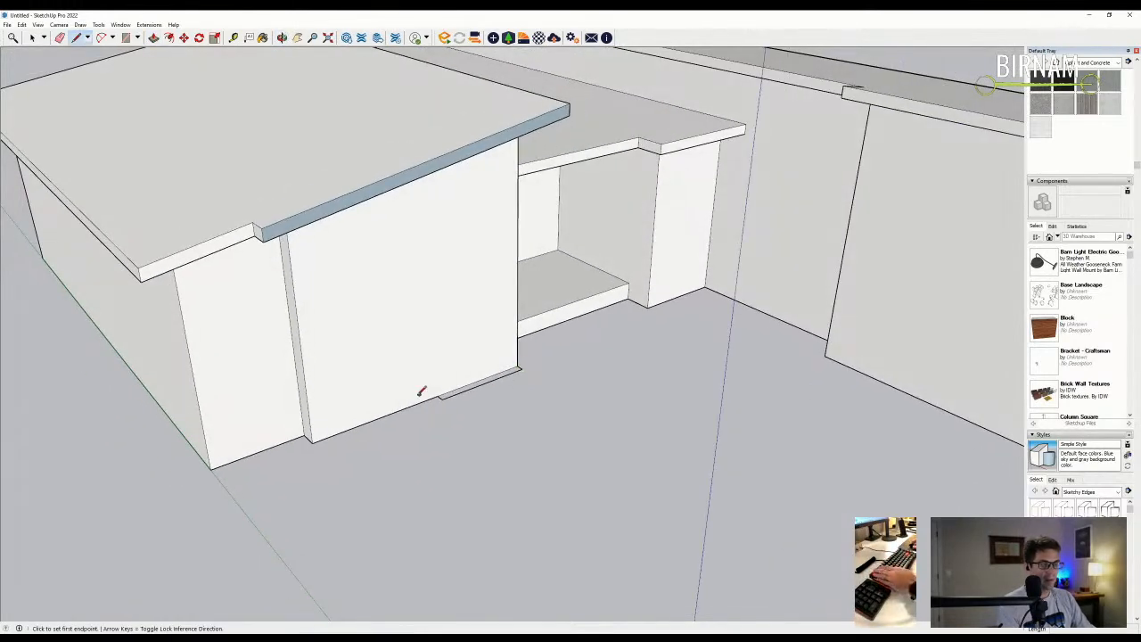
{"action": "left_click", "coordinate": [439, 395]}
{"action": "middle_click_drag", "start_coordinate": [438, 395], "coordinate": [433, 99]}
{"action": "left_click", "coordinate": [434, 90]}
{"action": "key", "text": "p"}
{"action": "left_click", "coordinate": [479, 275]}
- Try pushing the right wall panel, then cancel and undo that change
{"action": "middle_click_drag", "start_coordinate": [487, 272], "coordinate": [465, 326]}
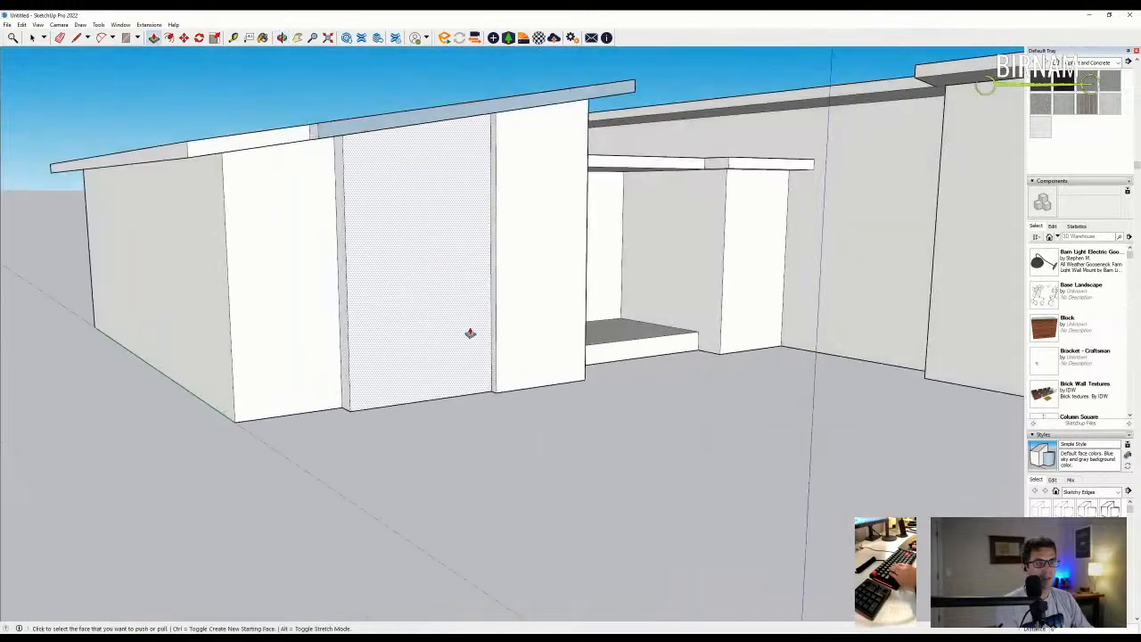
{"action": "middle_click_drag", "start_coordinate": [522, 395], "coordinate": [517, 348]}
{"action": "left_click", "coordinate": [522, 301]}
{"action": "key", "text": "Escape"}
{"action": "middle_click_drag", "start_coordinate": [291, 425], "coordinate": [538, 443]}
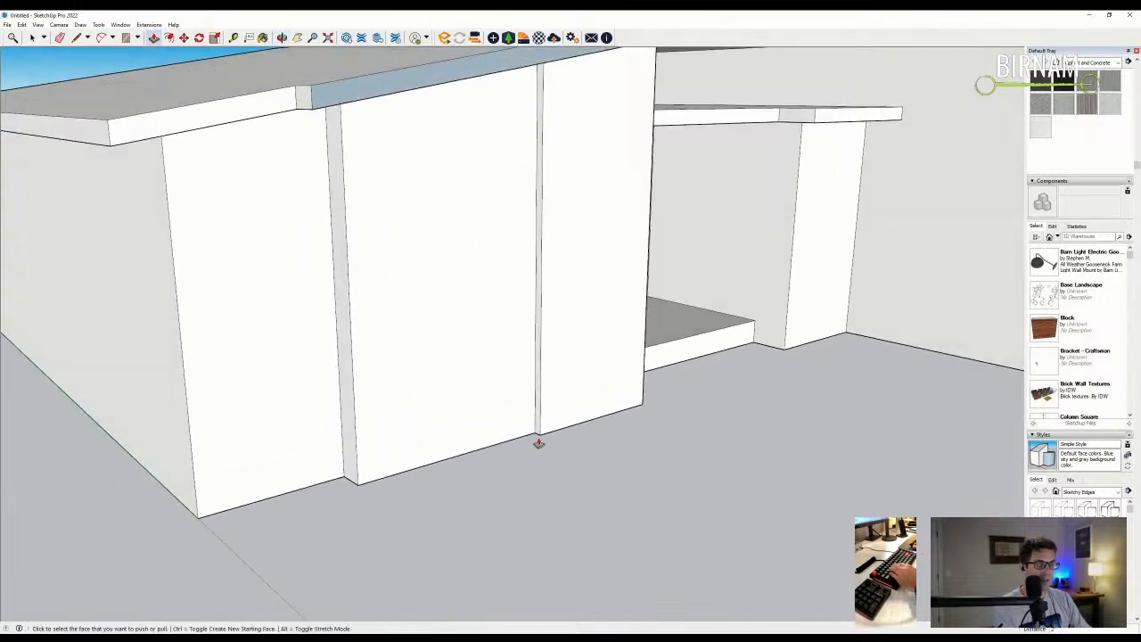
{"action": "key", "text": "ctrl+z"}
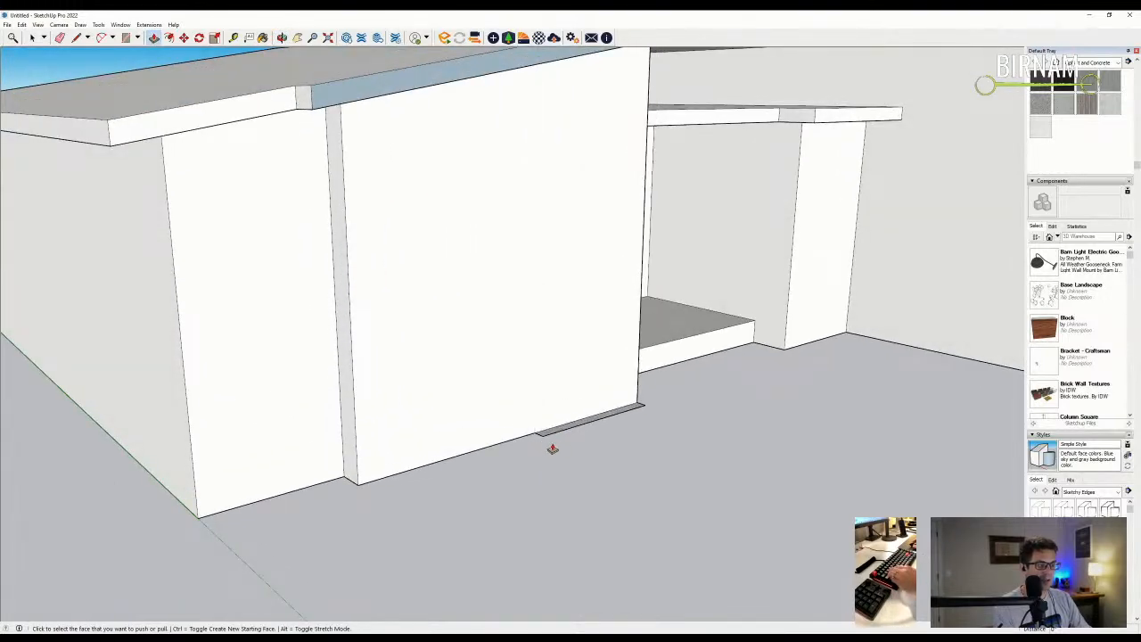
- Draw a line from the panel's corner down to its bottom edge
{"action": "key", "text": "l"}
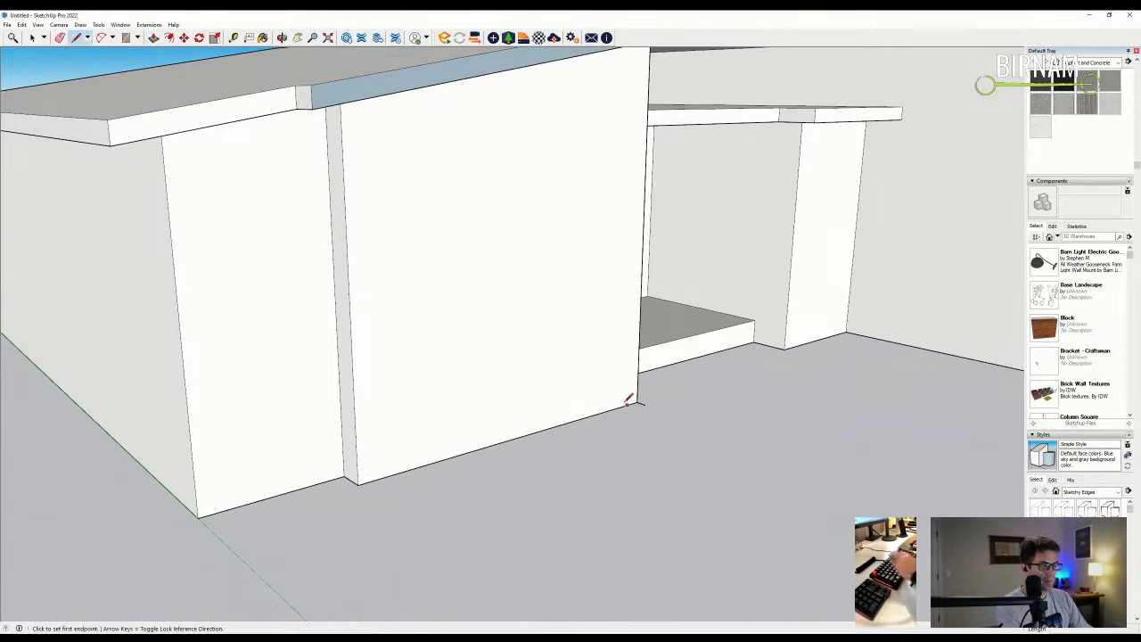
{"action": "left_click", "coordinate": [642, 405]}
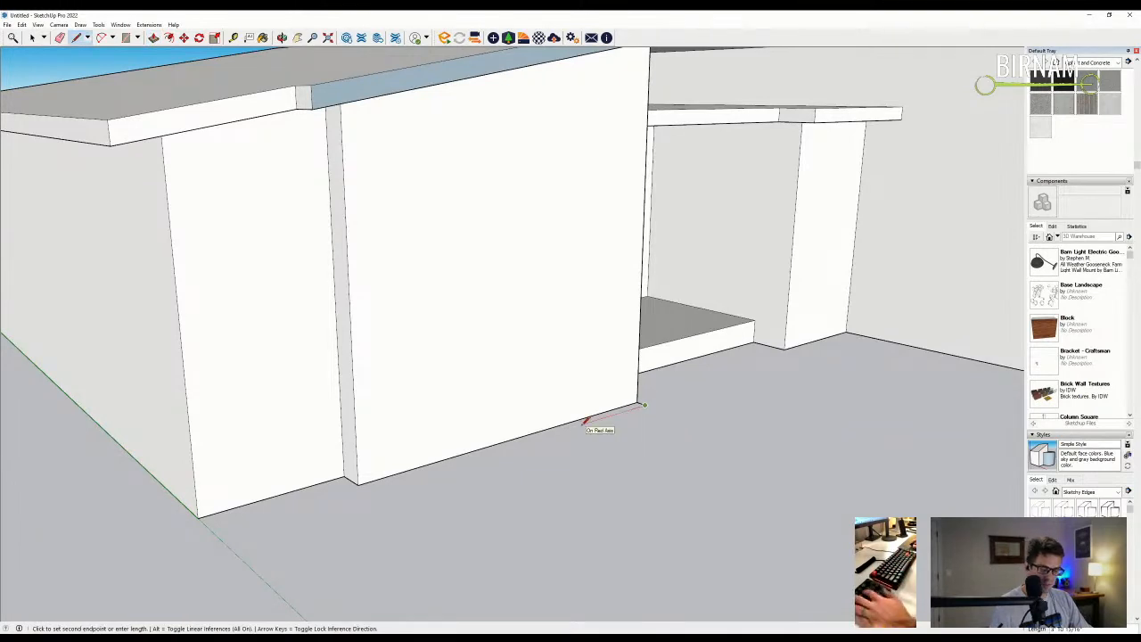
{"action": "left_click", "coordinate": [499, 445]}
{"action": "middle_click_drag", "start_coordinate": [499, 446], "coordinate": [481, 462]}
{"action": "middle_click_drag", "start_coordinate": [440, 355], "coordinate": [444, 402]}
{"action": "key", "text": "Escape"}
- Return to Push/Pull and orbit and zoom out to check the building
{"action": "key", "text": "p"}
{"action": "scroll", "coordinate": [444, 402], "scroll_direction": "down", "scroll_amount": 2}
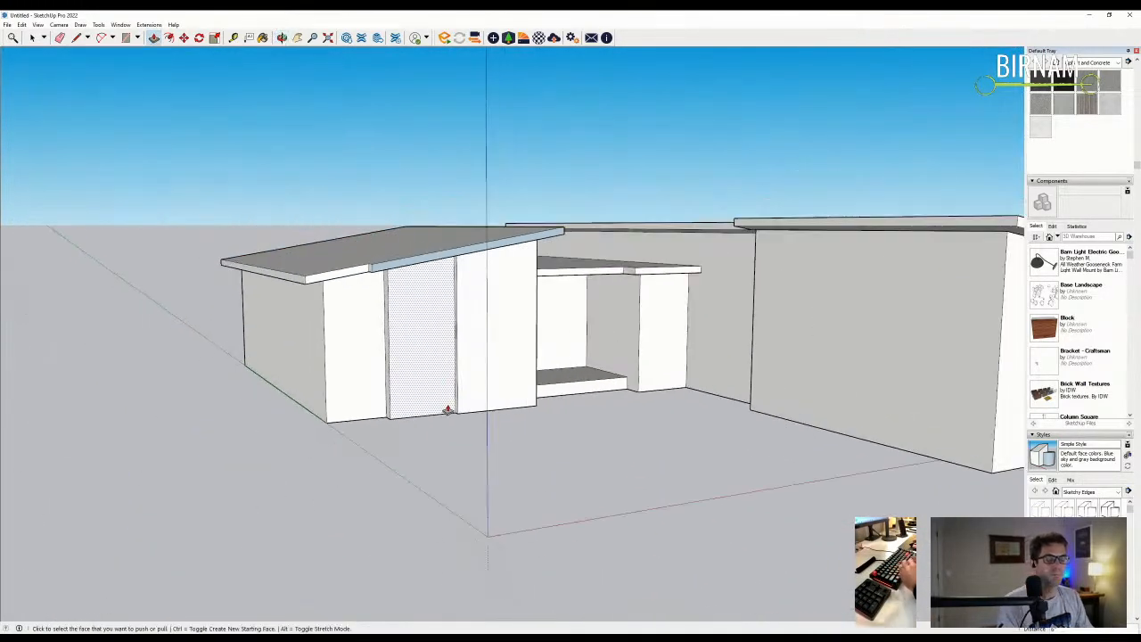
{"action": "middle_click_drag", "start_coordinate": [484, 395], "coordinate": [522, 453]}
{"action": "scroll", "coordinate": [522, 453], "scroll_direction": "down", "scroll_amount": 1}
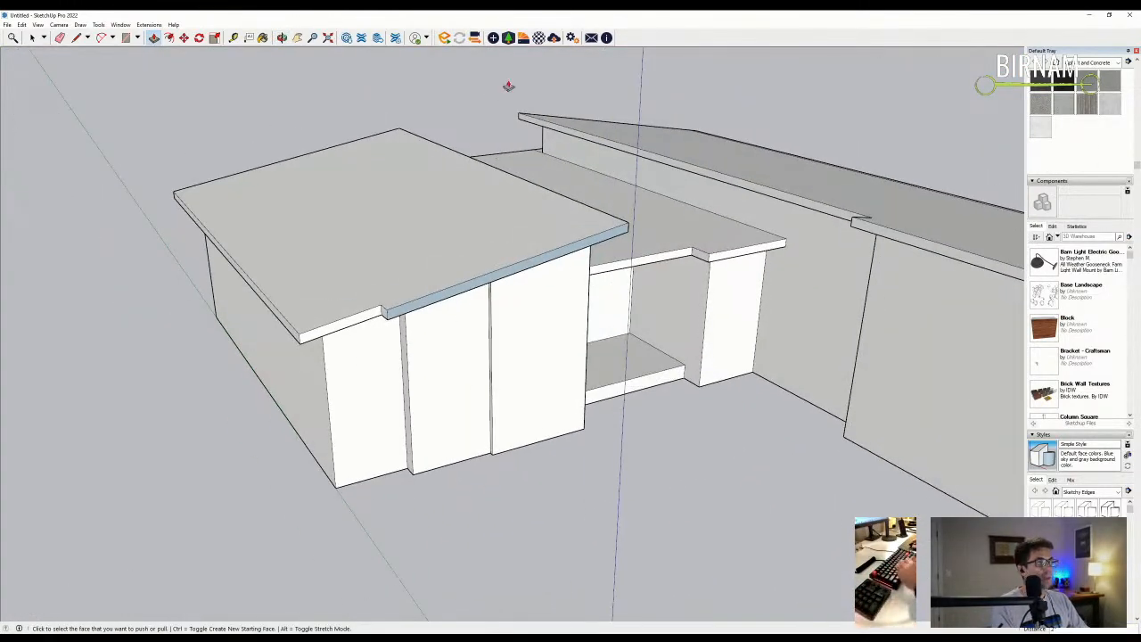
- Open the Materials panel and switch its collection from Asphalt and Concrete to In Model
{"action": "left_click", "coordinate": [509, 39]}
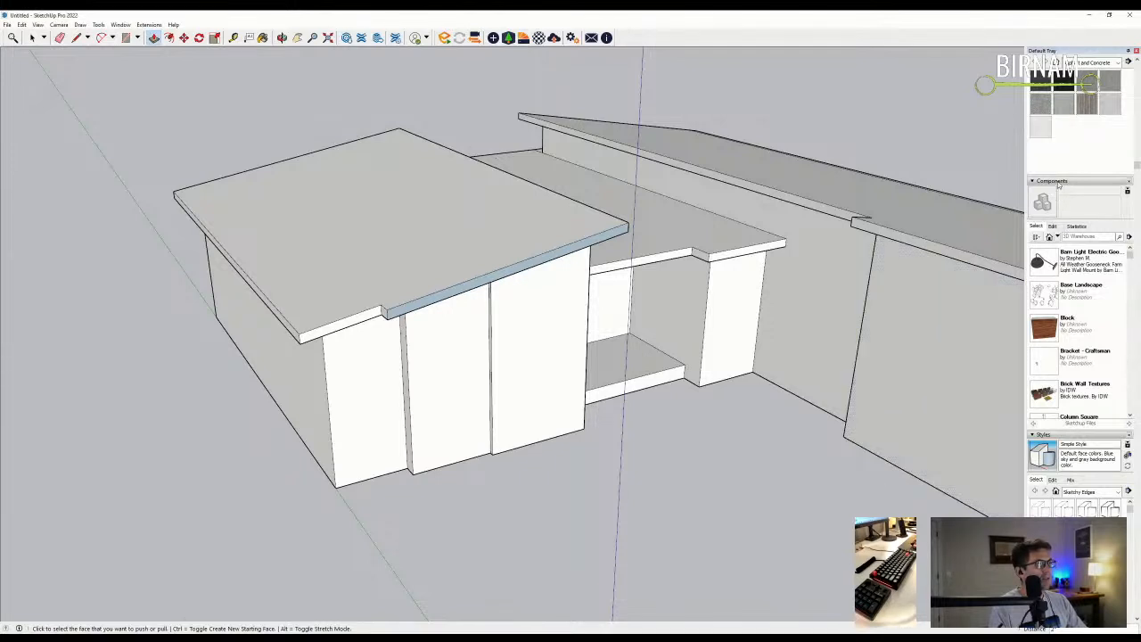
{"action": "scroll", "coordinate": [1063, 117], "scroll_direction": "up", "scroll_amount": 2}
{"action": "left_click", "coordinate": [1056, 116]}
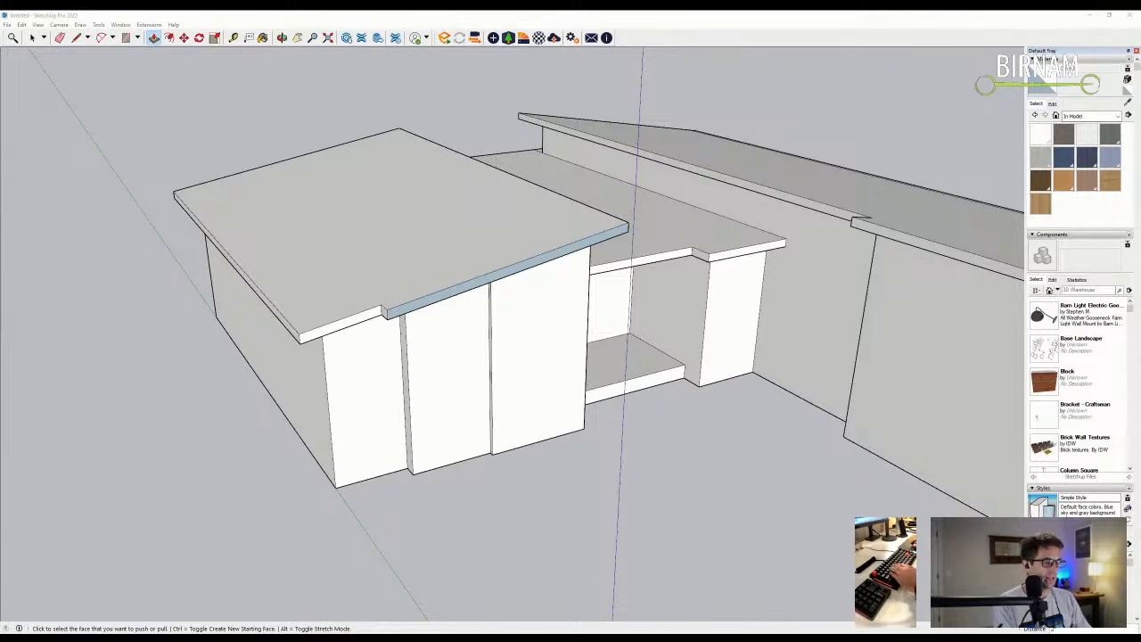
- Paint the door panel with the wood plank material
{"action": "middle_click_drag", "start_coordinate": [598, 529], "coordinate": [544, 436]}
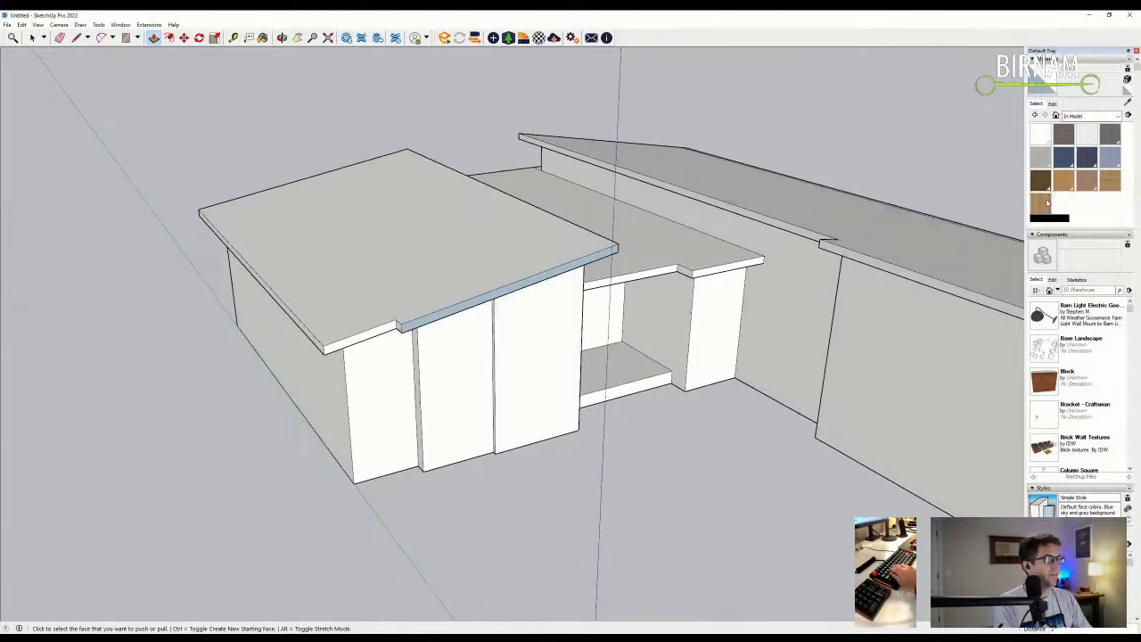
{"action": "left_click", "coordinate": [1111, 183]}
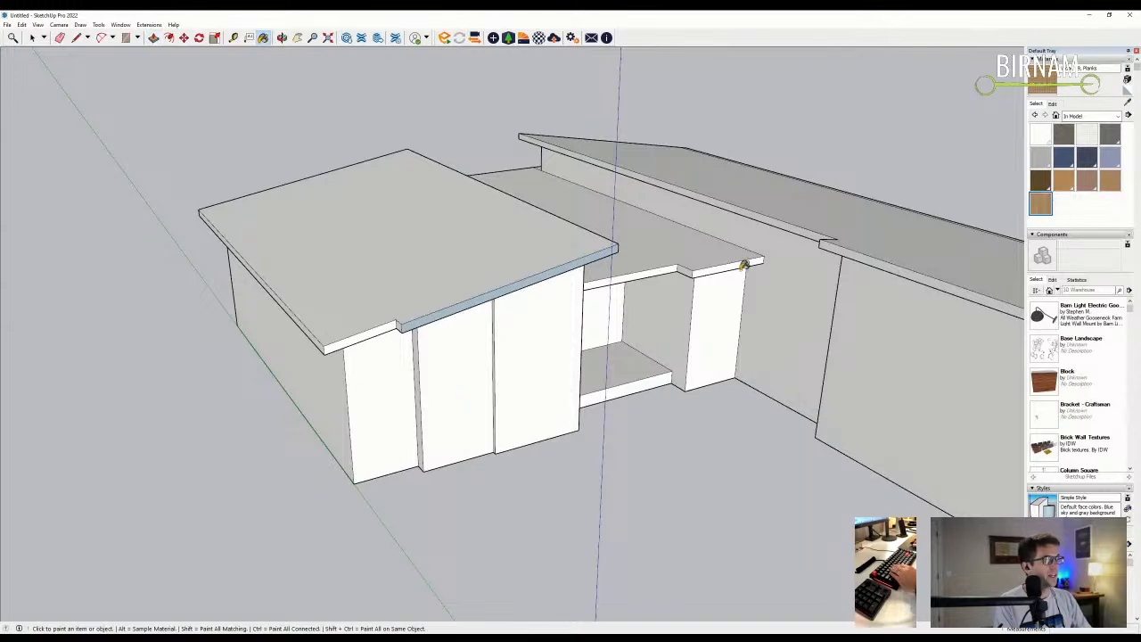
{"action": "middle_click_drag", "start_coordinate": [1013, 197], "coordinate": [583, 336]}
{"action": "scroll", "coordinate": [583, 400], "scroll_direction": "up", "scroll_amount": 3}
{"action": "left_click", "coordinate": [662, 339]}
- Paint the panel left of the door, its side face and the left wall's front with grey stone
{"action": "scroll", "coordinate": [381, 330], "scroll_direction": "up", "scroll_amount": 5}
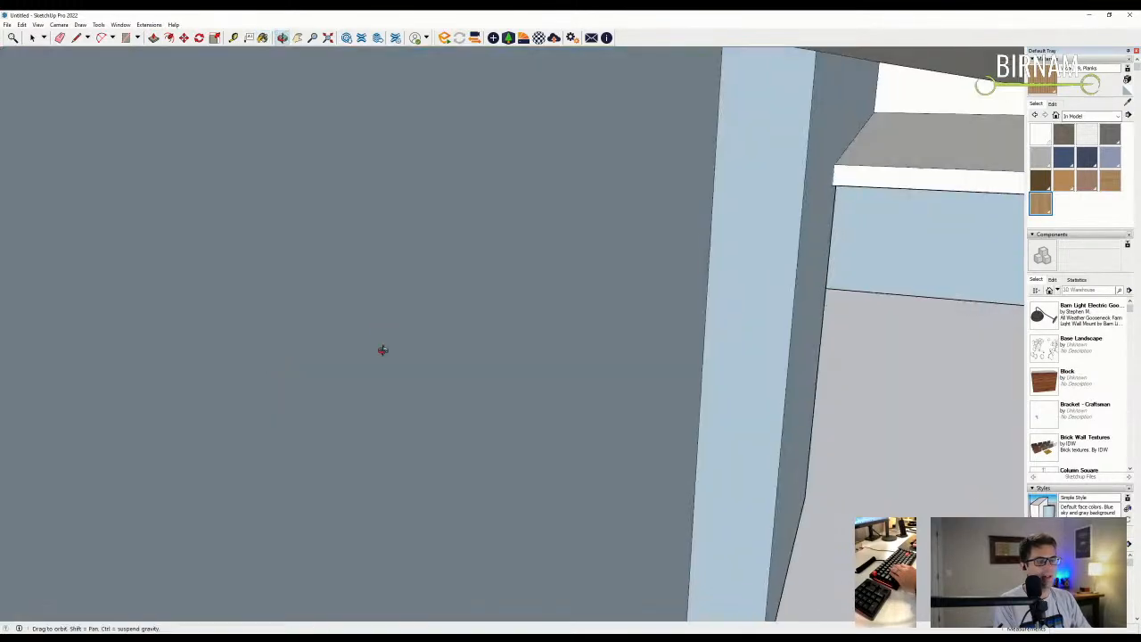
{"action": "scroll", "coordinate": [558, 389], "scroll_direction": "up", "scroll_amount": 2}
{"action": "scroll", "coordinate": [642, 395], "scroll_direction": "down", "scroll_amount": 8}
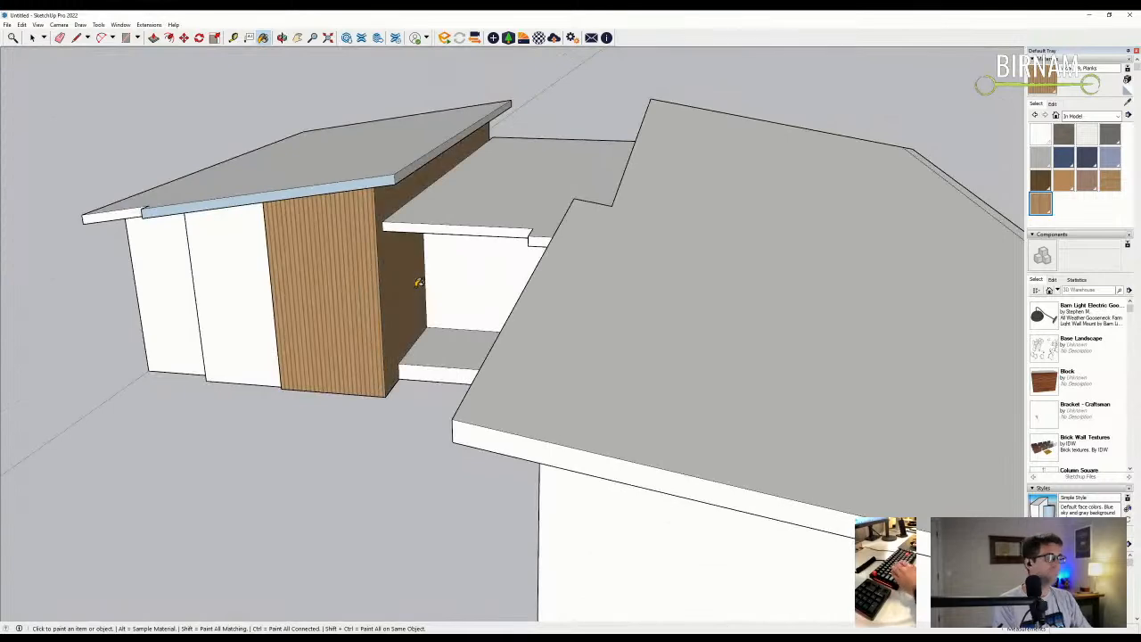
{"action": "middle_click_drag", "start_coordinate": [418, 282], "coordinate": [505, 324]}
{"action": "scroll", "coordinate": [508, 314], "scroll_direction": "up", "scroll_amount": 3}
{"action": "left_click", "coordinate": [1063, 134]}
{"action": "left_click", "coordinate": [359, 321]}
{"action": "scroll", "coordinate": [367, 319], "scroll_direction": "up", "scroll_amount": 2}
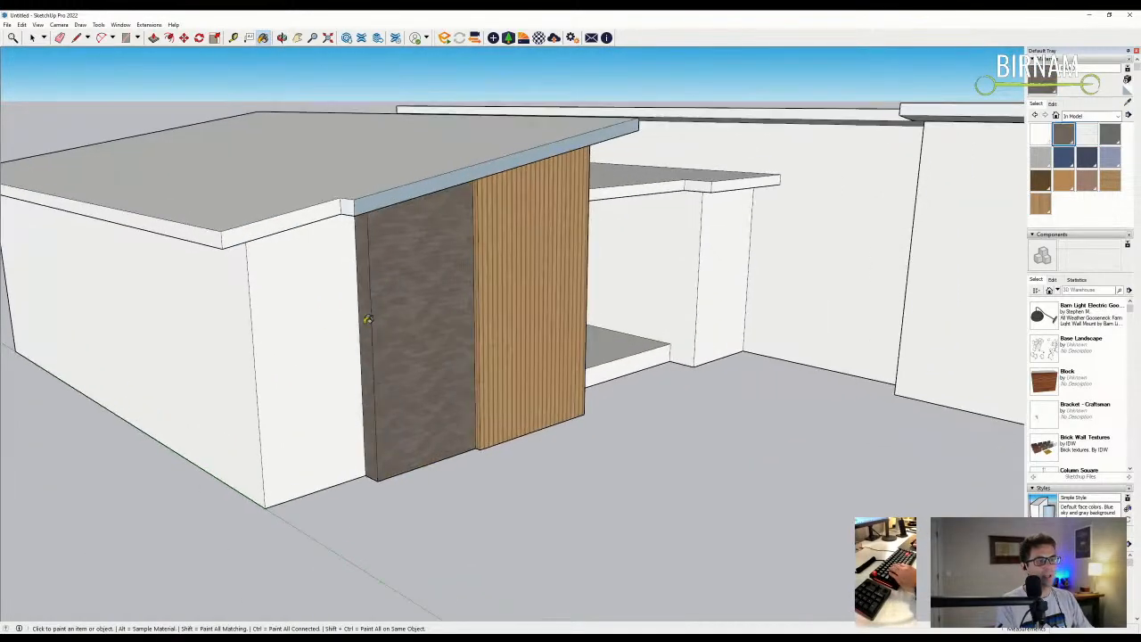
{"action": "left_click", "coordinate": [368, 319]}
{"action": "left_click", "coordinate": [241, 353]}
{"action": "middle_click_drag", "start_coordinate": [267, 362], "coordinate": [592, 324]}
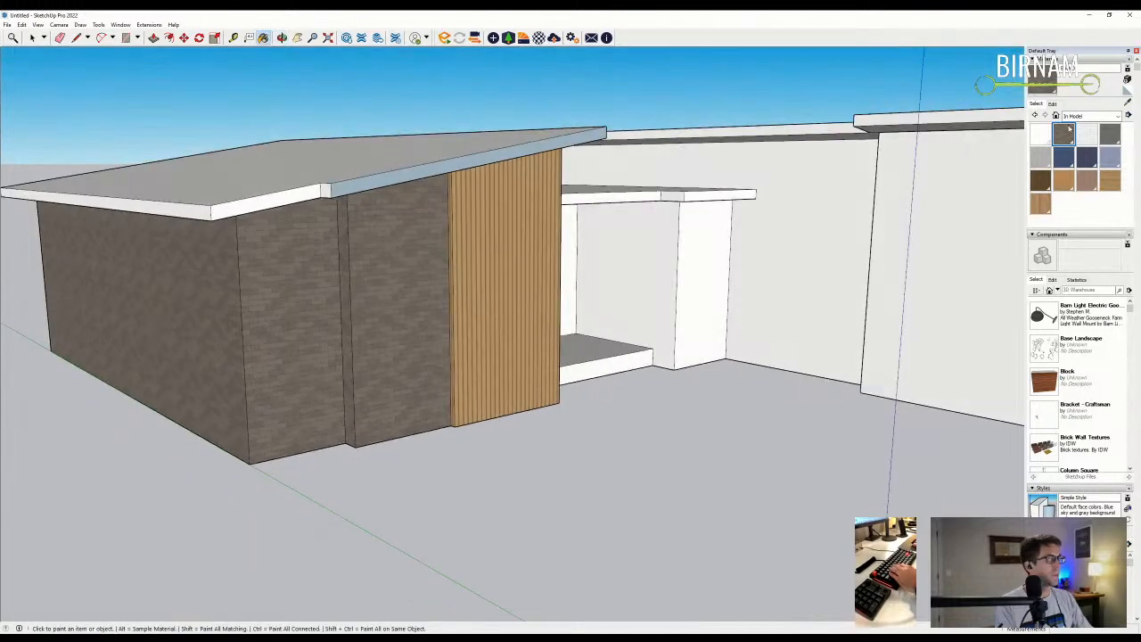
- Darken the brick colour and paint the porch side walls, back wall and right pillar dark brick
{"action": "left_click", "coordinate": [1053, 103]}
{"action": "left_click_drag", "start_coordinate": [1068, 162], "coordinate": [1056, 163]}
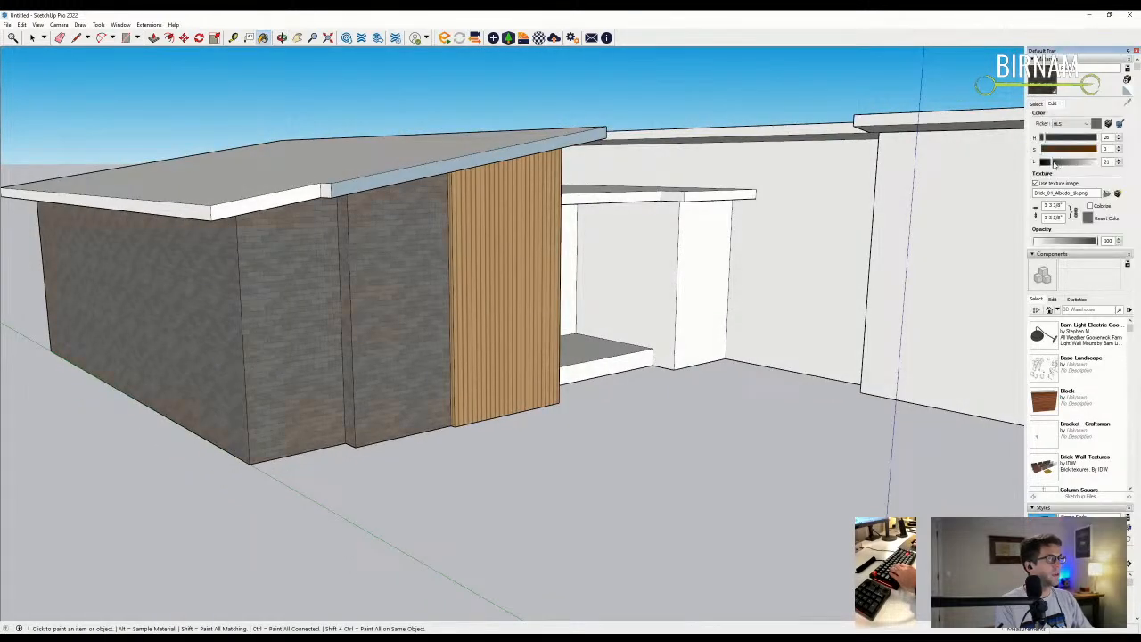
{"action": "middle_click_drag", "start_coordinate": [478, 426], "coordinate": [312, 385]}
{"action": "scroll", "coordinate": [583, 359], "scroll_direction": "down", "scroll_amount": 1}
{"action": "left_click", "coordinate": [602, 310]}
{"action": "left_click", "coordinate": [642, 303]}
{"action": "mouse_move", "coordinate": [628, 304]}
{"action": "middle_mouse_down"}
{"action": "mouse_move", "coordinate": [473, 324]}
{"action": "mouse_move", "coordinate": [476, 281]}
{"action": "mouse_move", "coordinate": [556, 318]}
{"action": "middle_mouse_up"}
{"action": "left_click", "coordinate": [482, 282]}
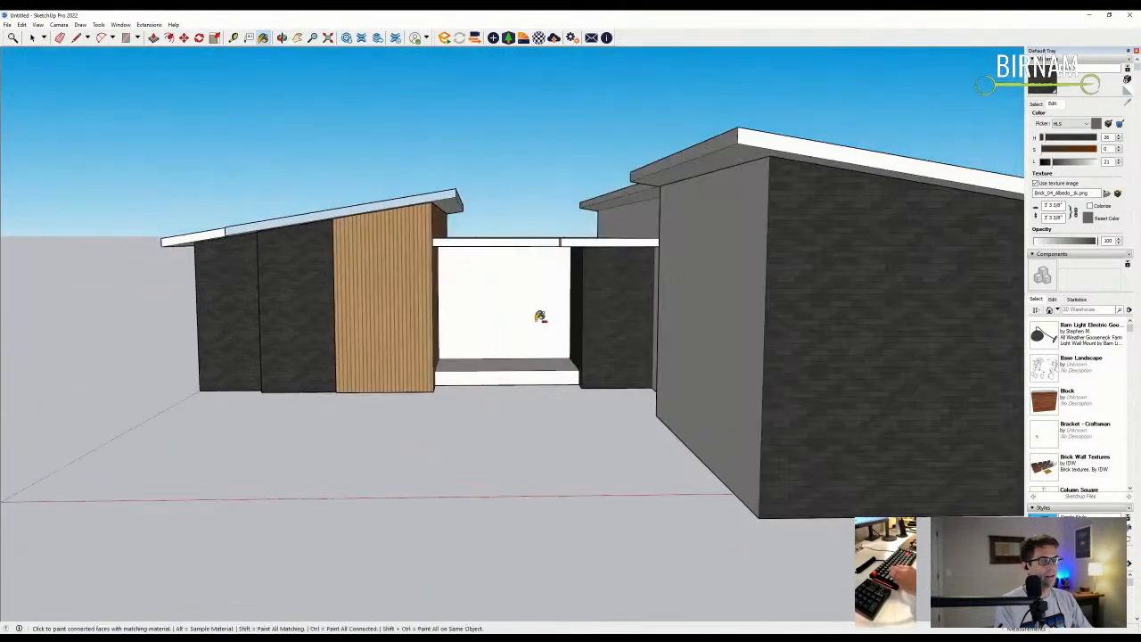
{"action": "key", "text": "ctrl+z"}
{"action": "key", "text": "ctrl+z"}
{"action": "left_click", "coordinate": [517, 301]}
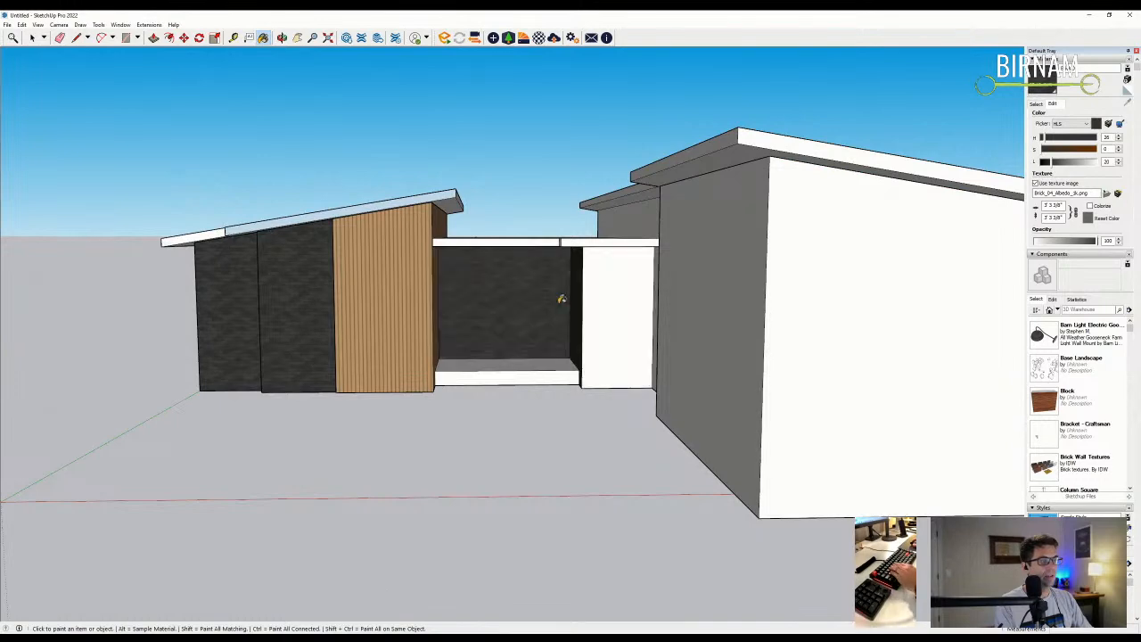
{"action": "left_click", "coordinate": [604, 298]}
- Return to the In Model swatches and paint the porch's right wall with wood planks
{"action": "mouse_move", "coordinate": [603, 298]}
{"action": "middle_mouse_down"}
{"action": "mouse_move", "coordinate": [614, 326]}
{"action": "mouse_move", "coordinate": [645, 321]}
{"action": "mouse_move", "coordinate": [670, 336]}
{"action": "mouse_move", "coordinate": [624, 384]}
{"action": "mouse_move", "coordinate": [629, 360]}
{"action": "mouse_move", "coordinate": [683, 369]}
{"action": "middle_mouse_up"}
{"action": "scroll", "coordinate": [670, 336], "scroll_direction": "down", "scroll_amount": 5}
{"action": "scroll", "coordinate": [630, 357], "scroll_direction": "up", "scroll_amount": 3}
{"action": "scroll", "coordinate": [630, 356], "scroll_direction": "down", "scroll_amount": 3}
{"action": "scroll", "coordinate": [686, 368], "scroll_direction": "up", "scroll_amount": 3}
{"action": "key", "text": "b"}
{"action": "left_click", "coordinate": [1045, 103]}
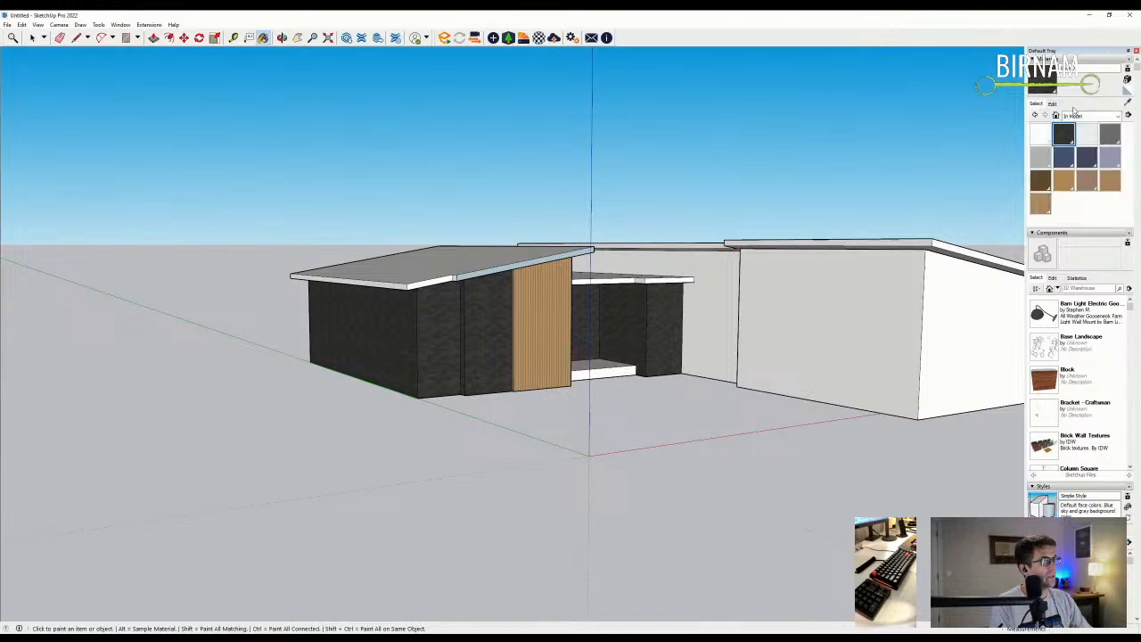
{"action": "left_click", "coordinate": [1040, 203]}
{"action": "mouse_move", "coordinate": [624, 339]}
{"action": "middle_mouse_down"}
{"action": "mouse_move", "coordinate": [650, 331]}
{"action": "mouse_move", "coordinate": [682, 344]}
{"action": "mouse_move", "coordinate": [596, 389]}
{"action": "mouse_move", "coordinate": [423, 395]}
{"action": "mouse_move", "coordinate": [717, 398]}
{"action": "middle_mouse_up"}
{"action": "left_click", "coordinate": [683, 344]}
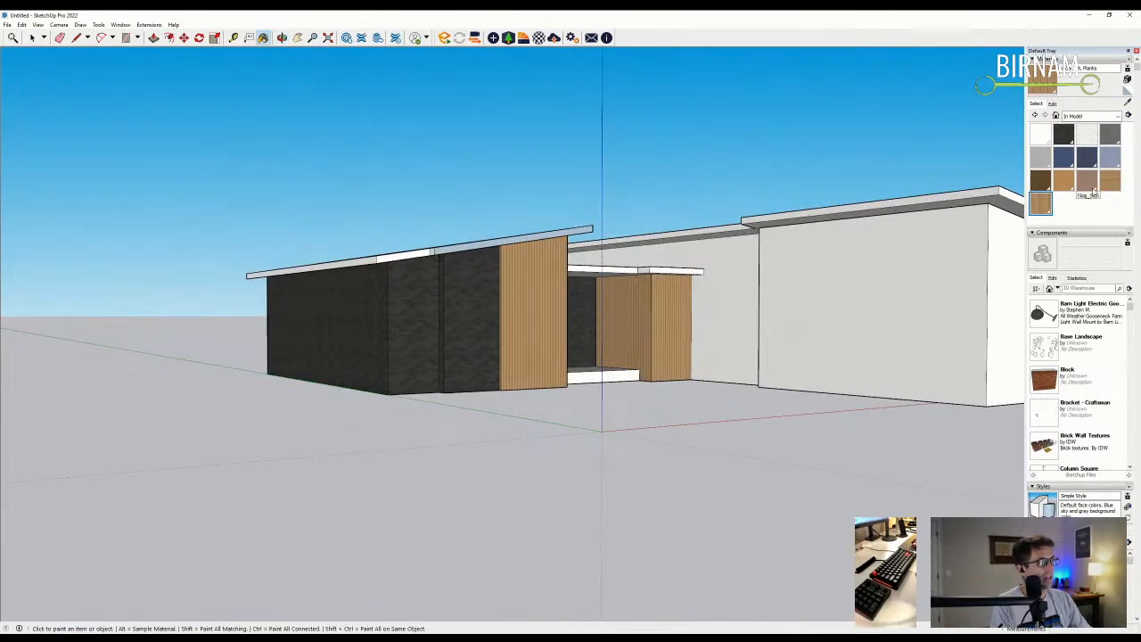
- Paint the back wall behind the opening with wood, then undo the wood on the left walls
{"action": "middle_click_drag", "start_coordinate": [567, 321], "coordinate": [536, 307]}
{"action": "middle_click_drag", "start_coordinate": [628, 322], "coordinate": [538, 336]}
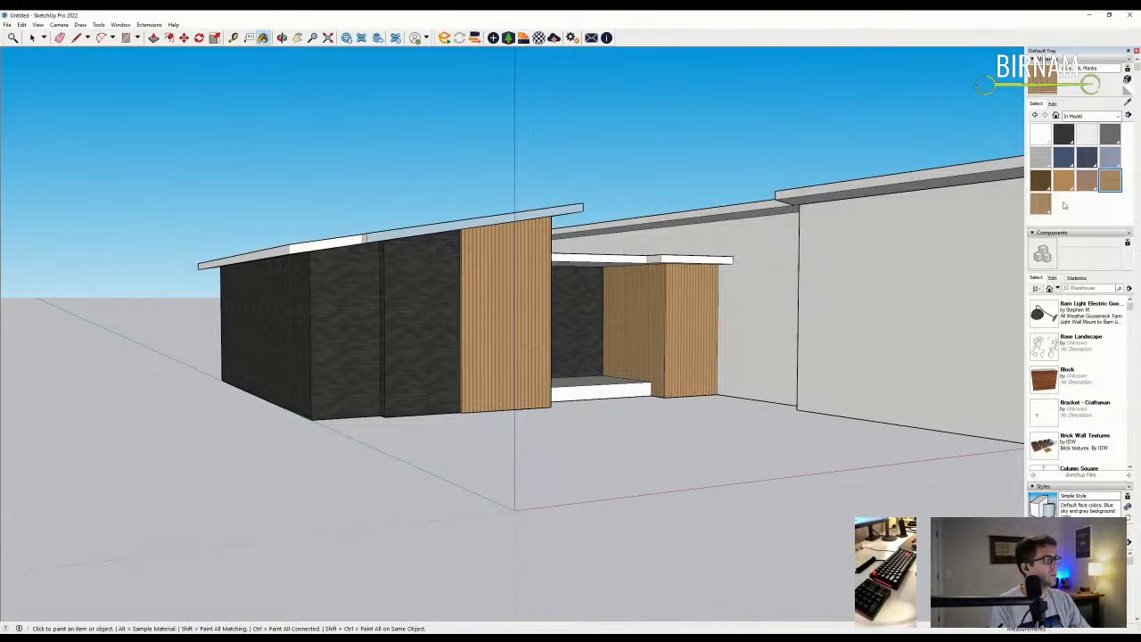
{"action": "scroll", "coordinate": [502, 338], "scroll_direction": "up", "scroll_amount": 3}
{"action": "scroll", "coordinate": [466, 311], "scroll_direction": "up", "scroll_amount": 2}
{"action": "mouse_move", "coordinate": [466, 312]}
{"action": "middle_mouse_down"}
{"action": "mouse_move", "coordinate": [567, 319]}
{"action": "mouse_move", "coordinate": [558, 304]}
{"action": "middle_mouse_up"}
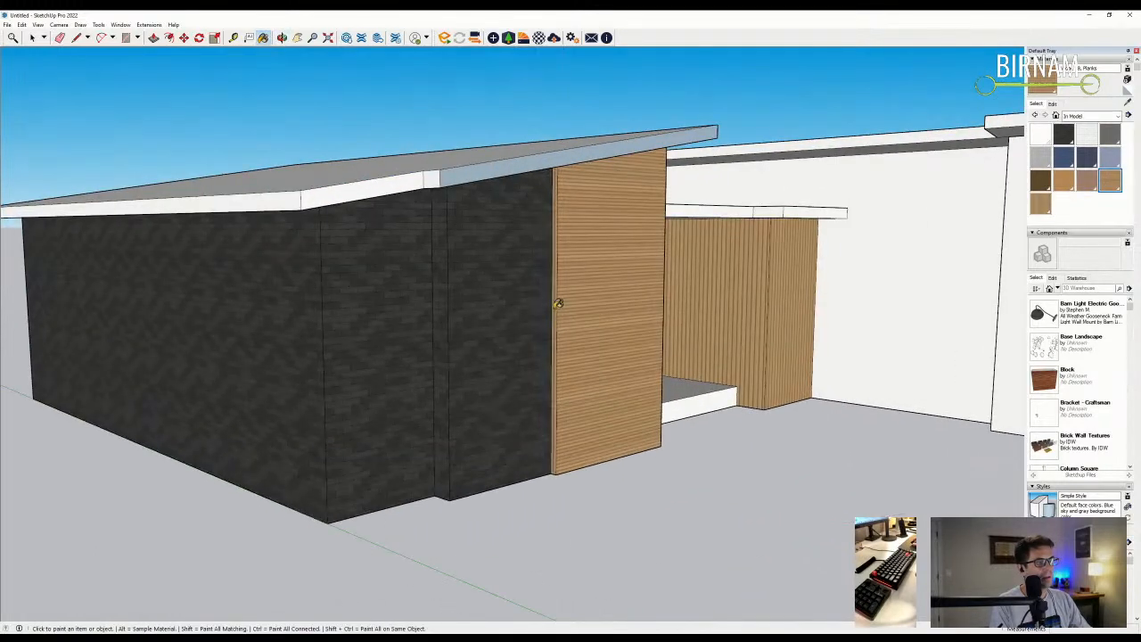
{"action": "mouse_move", "coordinate": [787, 313]}
{"action": "middle_mouse_down"}
{"action": "mouse_move", "coordinate": [662, 316]}
{"action": "mouse_move", "coordinate": [458, 366]}
{"action": "mouse_move", "coordinate": [486, 318]}
{"action": "mouse_move", "coordinate": [461, 313]}
{"action": "mouse_move", "coordinate": [438, 342]}
{"action": "mouse_move", "coordinate": [356, 342]}
{"action": "mouse_move", "coordinate": [466, 354]}
{"action": "mouse_move", "coordinate": [499, 421]}
{"action": "mouse_move", "coordinate": [573, 413]}
{"action": "mouse_move", "coordinate": [529, 449]}
{"action": "middle_mouse_up"}
{"action": "left_click", "coordinate": [467, 343]}
{"action": "middle_click_drag", "start_coordinate": [441, 482], "coordinate": [473, 468]}
{"action": "left_click", "coordinate": [375, 450]}
{"action": "left_click", "coordinate": [305, 433]}
{"action": "mouse_move", "coordinate": [305, 433]}
{"action": "middle_mouse_down"}
{"action": "mouse_move", "coordinate": [490, 441]}
{"action": "mouse_move", "coordinate": [472, 410]}
{"action": "middle_mouse_up"}
{"action": "key", "text": "ctrl+z"}
{"action": "key", "text": "ctrl+z"}
{"action": "key", "text": "ctrl+z"}
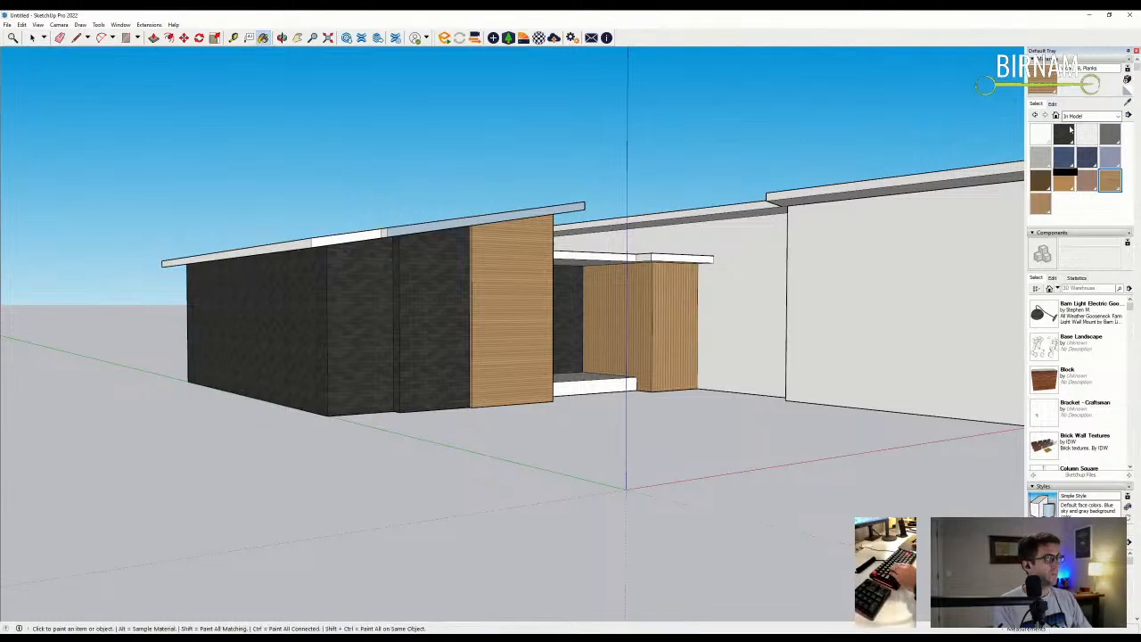
- Paint one wall face wood and repaint the right wood panel dark brick
{"action": "left_click", "coordinate": [462, 311]}
{"action": "scroll", "coordinate": [392, 312], "scroll_direction": "up", "scroll_amount": 3}
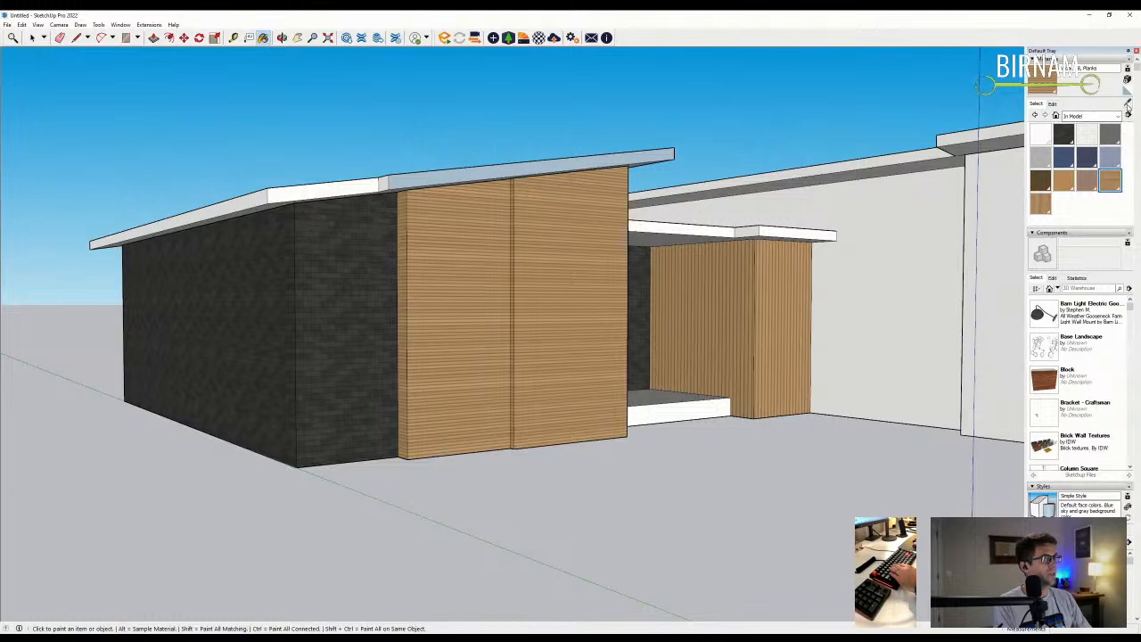
{"action": "left_click", "coordinate": [1063, 134]}
{"action": "left_click", "coordinate": [552, 286]}
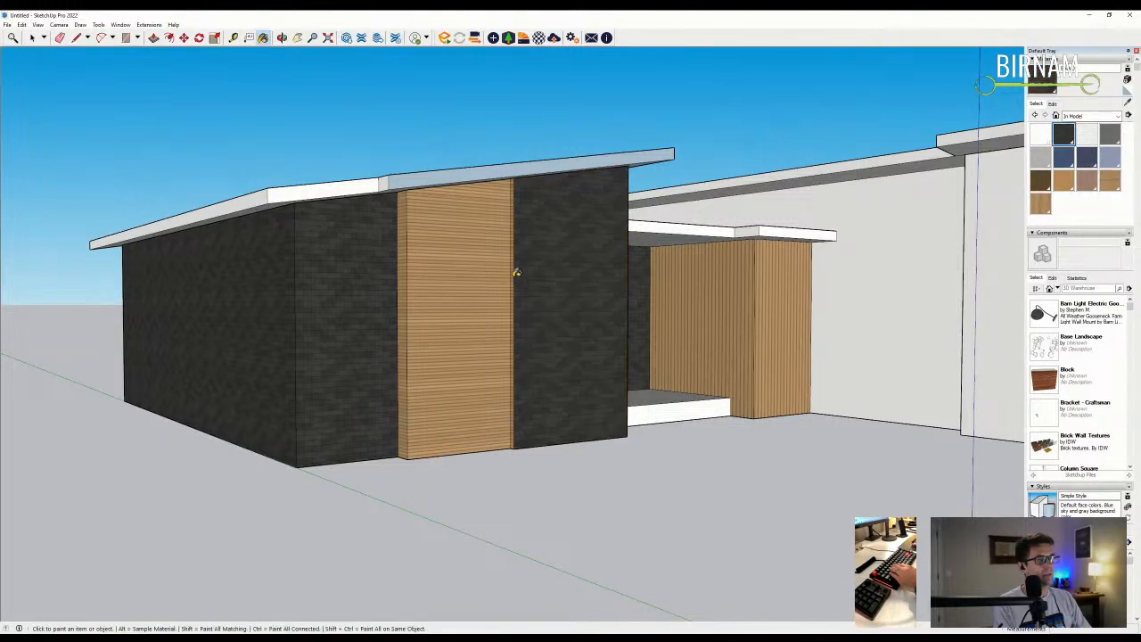
{"action": "scroll", "coordinate": [515, 268], "scroll_direction": "down", "scroll_amount": 10}
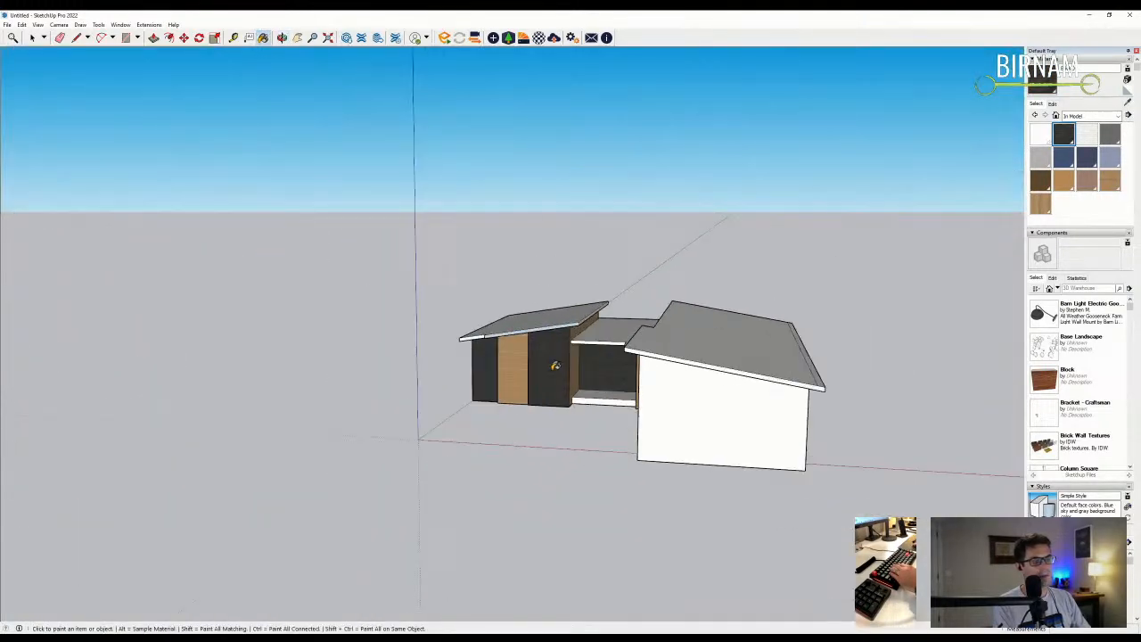
{"action": "scroll", "coordinate": [554, 365], "scroll_direction": "up", "scroll_amount": 3}
{"action": "middle_click_drag", "start_coordinate": [581, 366], "coordinate": [703, 395]}
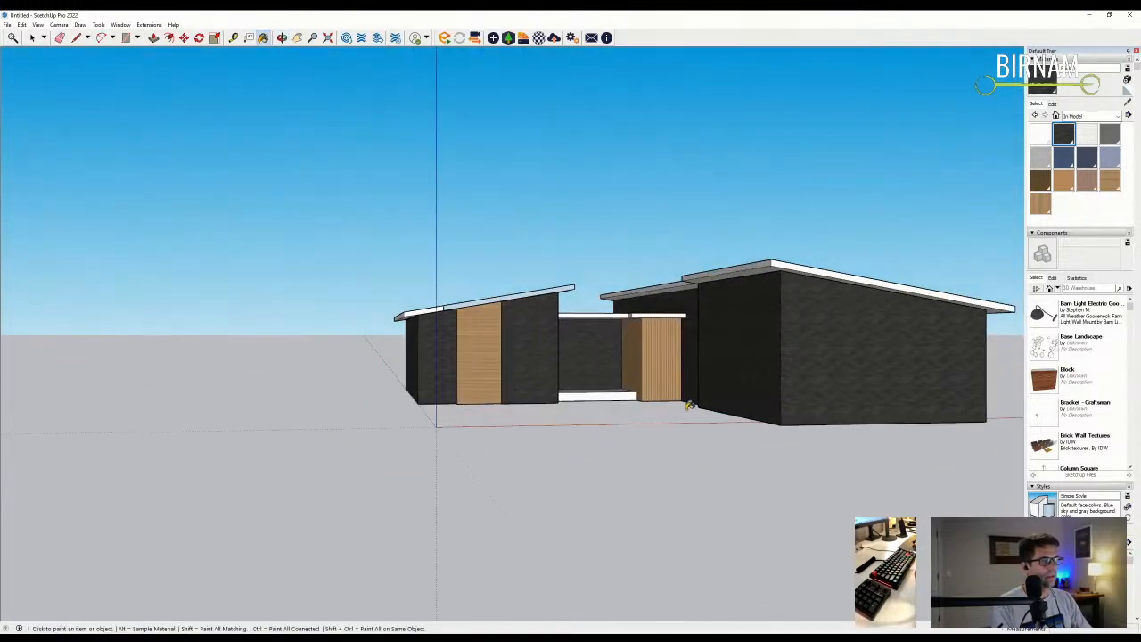
{"action": "scroll", "coordinate": [569, 402], "scroll_direction": "up", "scroll_amount": 2}
{"action": "middle_click_drag", "start_coordinate": [569, 402], "coordinate": [614, 392]}
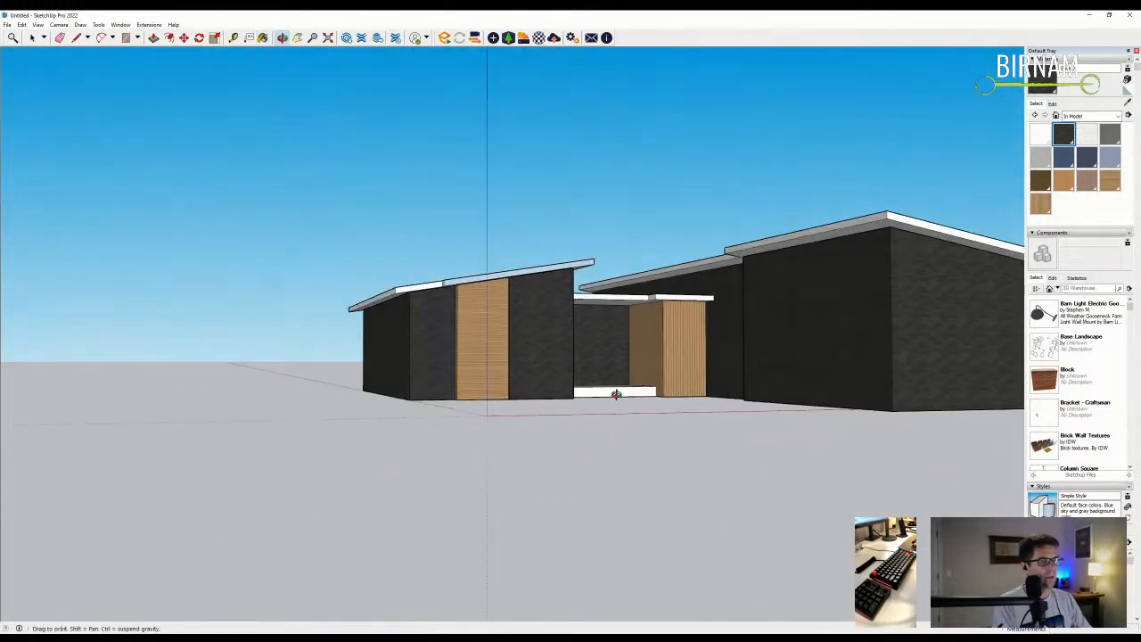
- Paint the black panel beside the wood with the wood material
{"action": "left_click", "coordinate": [1110, 181]}
{"action": "scroll", "coordinate": [526, 339], "scroll_direction": "up", "scroll_amount": 2}
{"action": "left_click", "coordinate": [535, 356]}
{"action": "scroll", "coordinate": [547, 390], "scroll_direction": "up", "scroll_amount": 4}
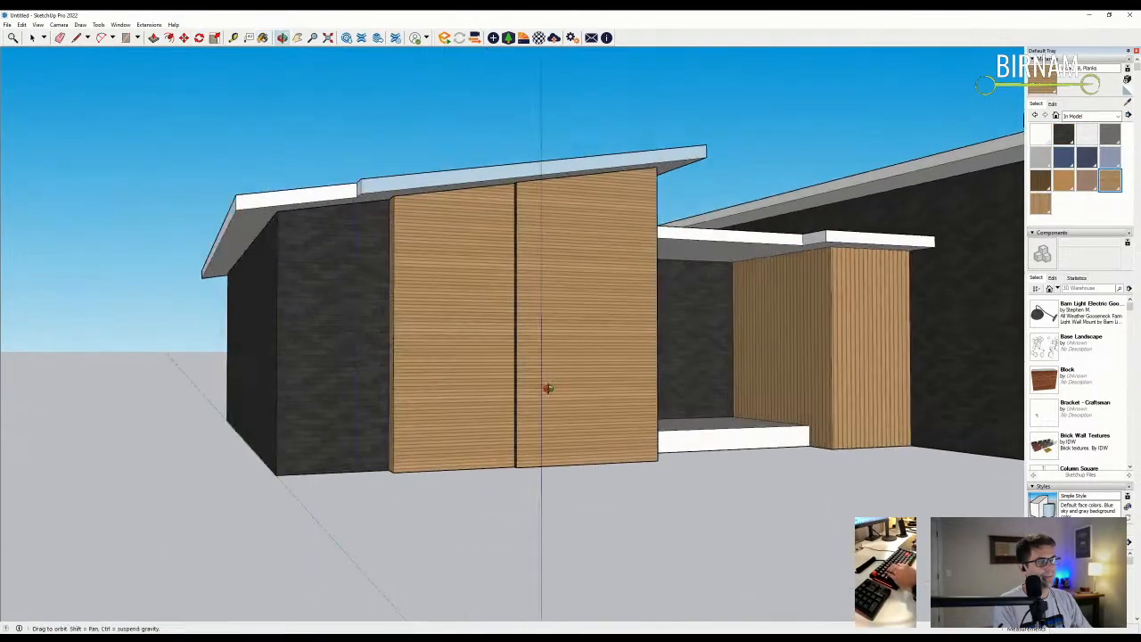
{"action": "middle_click_drag", "start_coordinate": [602, 356], "coordinate": [593, 334]}
{"action": "scroll", "coordinate": [331, 300], "scroll_direction": "up", "scroll_amount": 6}
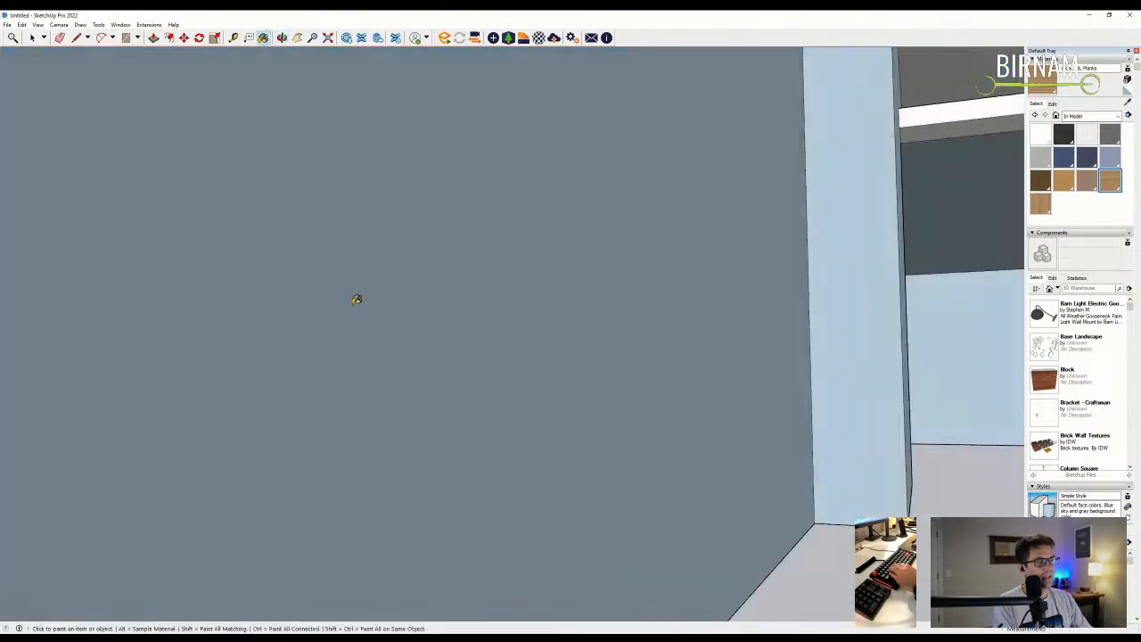
{"action": "scroll", "coordinate": [782, 369], "scroll_direction": "down", "scroll_amount": 2}
{"action": "scroll", "coordinate": [783, 369], "scroll_direction": "down", "scroll_amount": 5}
{"action": "scroll", "coordinate": [446, 318], "scroll_direction": "up", "scroll_amount": 4}
{"action": "scroll", "coordinate": [437, 300], "scroll_direction": "down", "scroll_amount": 4}
{"action": "mouse_move", "coordinate": [438, 300]}
{"action": "middle_mouse_down"}
{"action": "mouse_move", "coordinate": [426, 397]}
{"action": "mouse_move", "coordinate": [450, 392]}
{"action": "middle_mouse_up"}
- Sample the dark wall material and paint the left wood panel dark brick
{"action": "left_click", "coordinate": [1126, 104]}
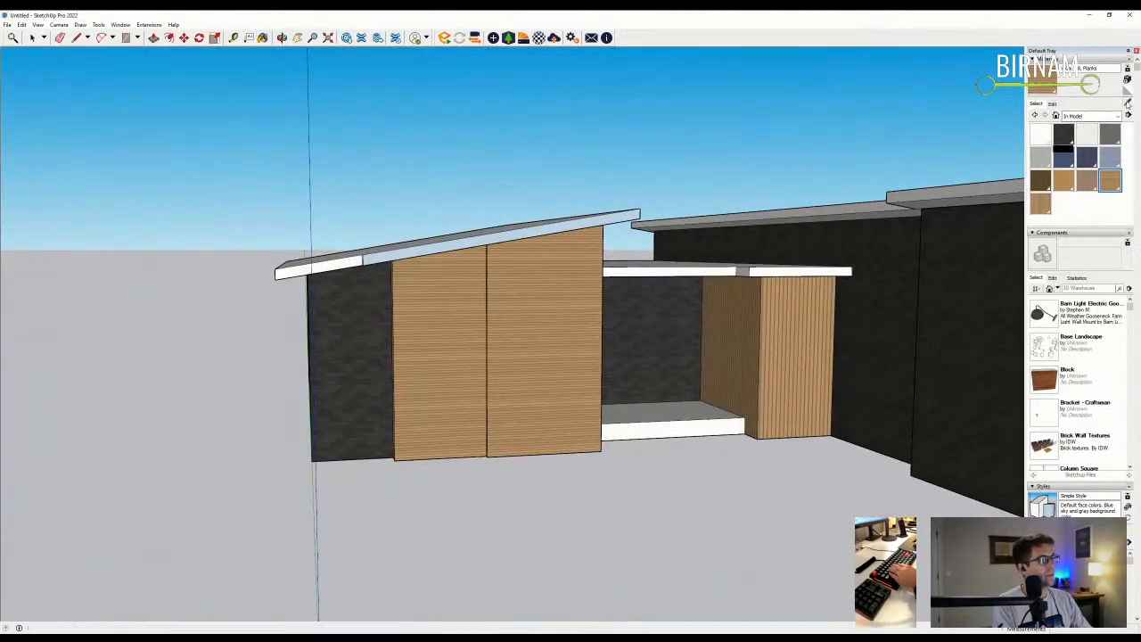
{"action": "left_click", "coordinate": [677, 312]}
{"action": "left_click", "coordinate": [401, 362]}
{"action": "scroll", "coordinate": [562, 352], "scroll_direction": "up", "scroll_amount": 3}
{"action": "middle_click_drag", "start_coordinate": [563, 351], "coordinate": [540, 326]}
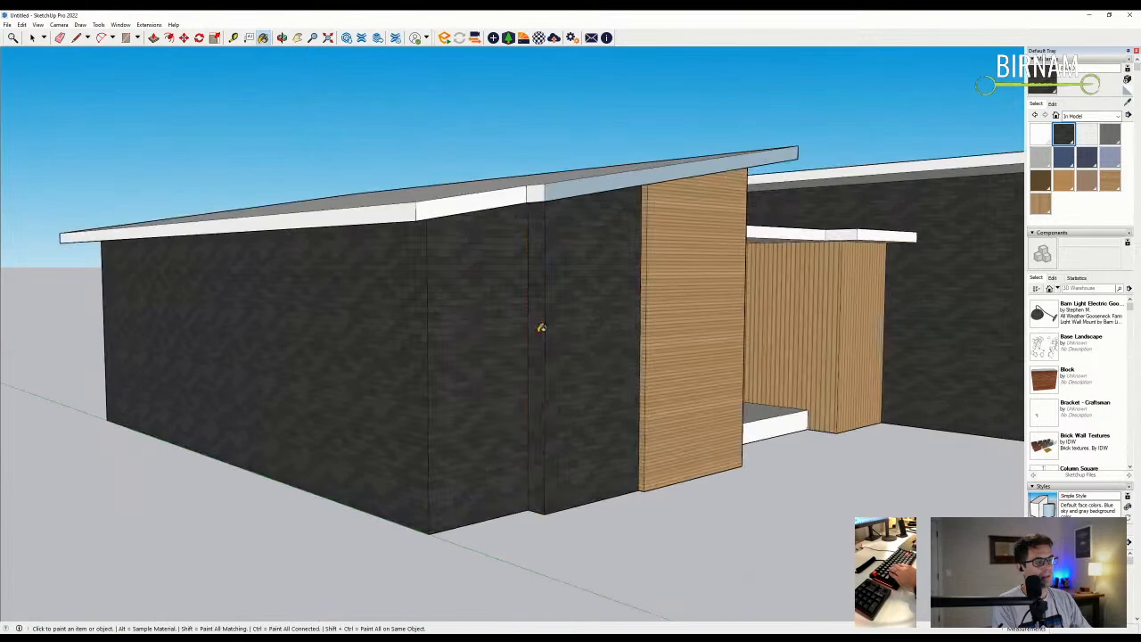
{"action": "scroll", "coordinate": [540, 327], "scroll_direction": "down", "scroll_amount": 3}
{"action": "middle_click_drag", "start_coordinate": [416, 332], "coordinate": [463, 360]}
{"action": "scroll", "coordinate": [463, 359], "scroll_direction": "down", "scroll_amount": 4}
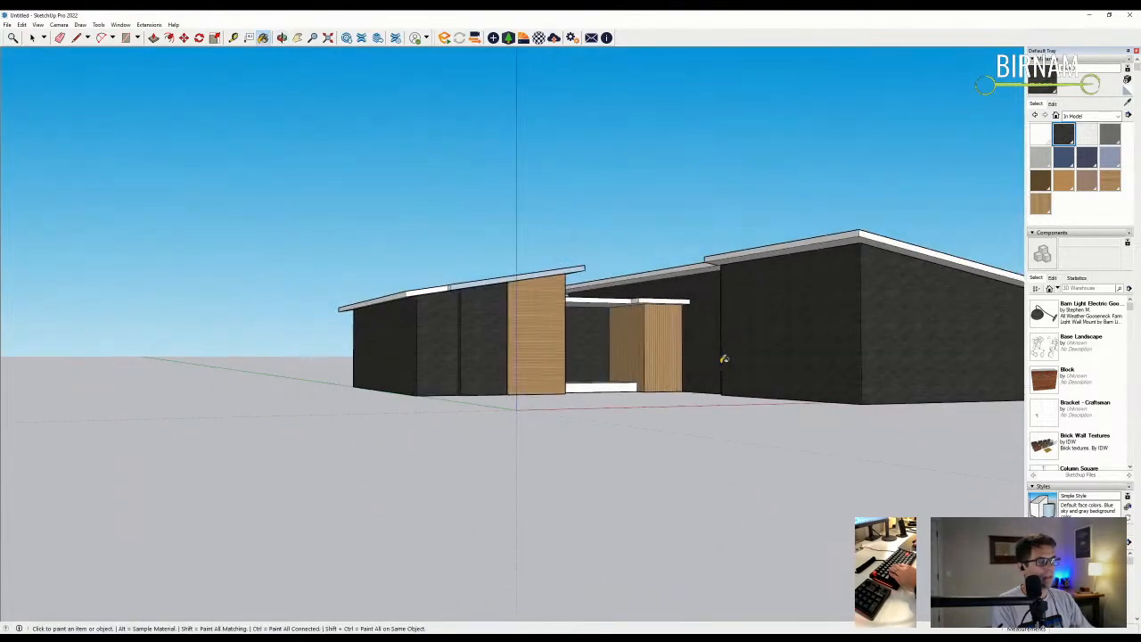
{"action": "middle_click_drag", "start_coordinate": [725, 358], "coordinate": [631, 376]}
{"action": "scroll", "coordinate": [631, 376], "scroll_direction": "down", "scroll_amount": 2}
{"action": "scroll", "coordinate": [622, 387], "scroll_direction": "up", "scroll_amount": 5}
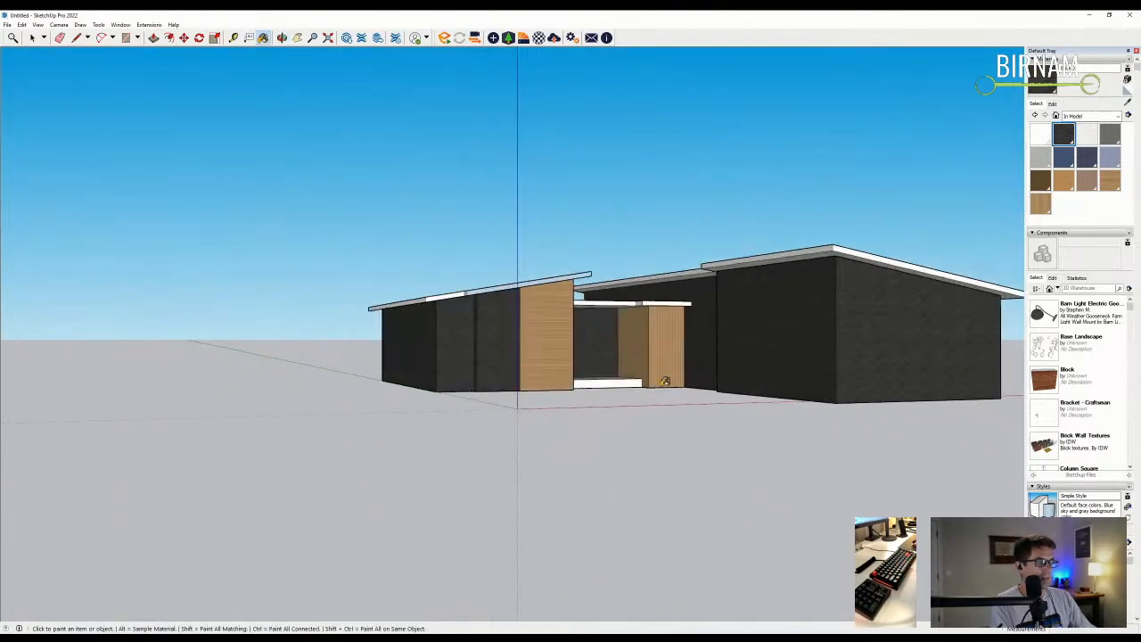
{"action": "scroll", "coordinate": [624, 334], "scroll_direction": "up", "scroll_amount": 3}
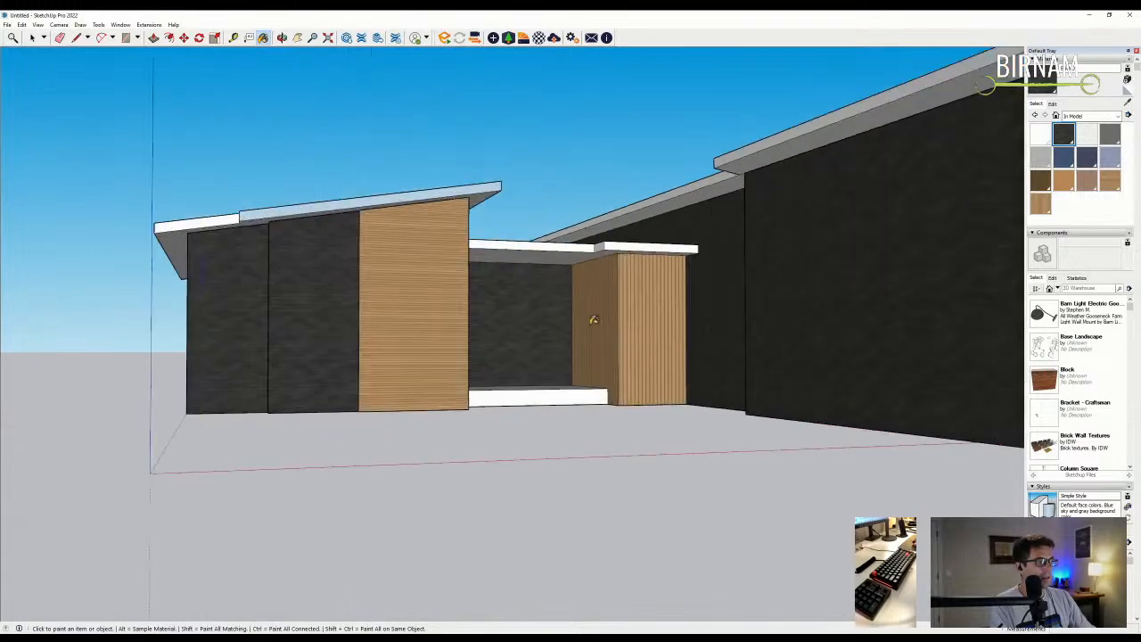
- Paint the entry panel with wood planks and set the plank texture width to 6
{"action": "left_click", "coordinate": [1108, 183]}
{"action": "left_click", "coordinate": [661, 307]}
{"action": "left_click", "coordinate": [1052, 104]}
{"action": "double_click", "coordinate": [1054, 206]}
{"action": "type", "text": "6"}
{"action": "key", "text": "Return"}
{"action": "middle_click_drag", "start_coordinate": [992, 216], "coordinate": [828, 440]}
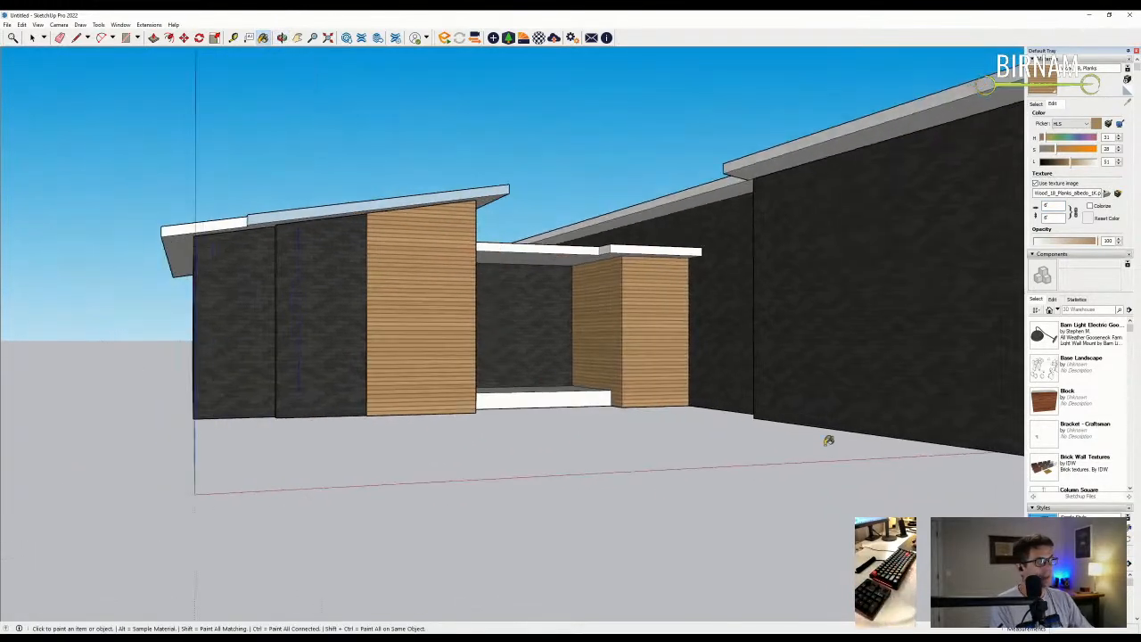
{"action": "middle_click_drag", "start_coordinate": [976, 418], "coordinate": [475, 422]}
{"action": "scroll", "coordinate": [1058, 417], "scroll_direction": "down", "scroll_amount": 10}
{"action": "scroll", "coordinate": [1061, 416], "scroll_direction": "down", "scroll_amount": 8}
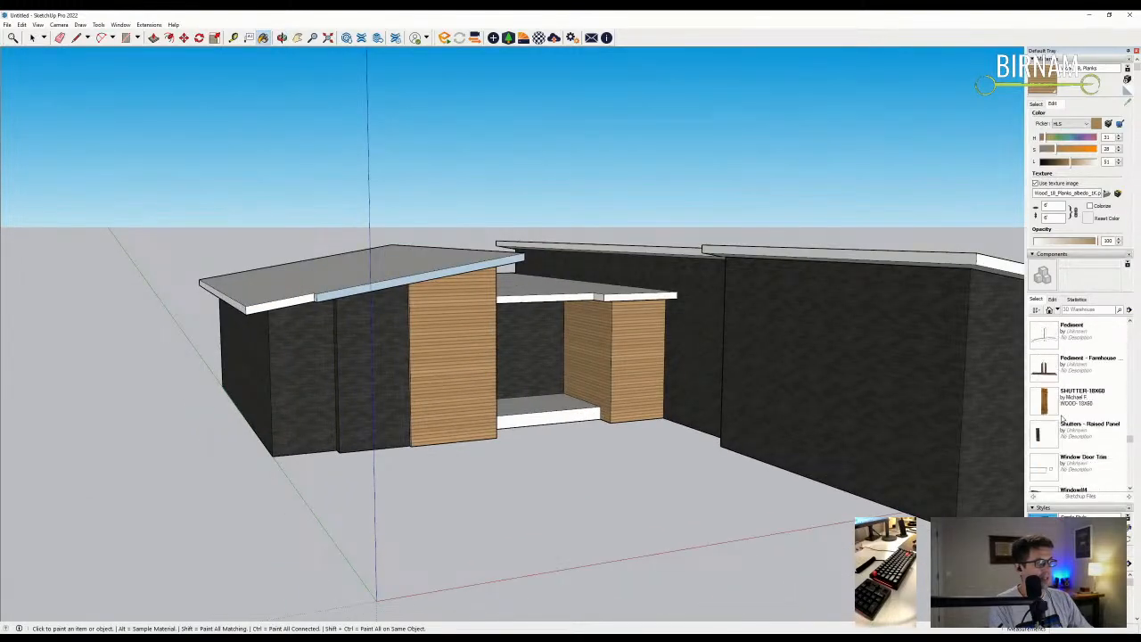
- Insert a Window#4 component from Components and place it on the wood wall
{"action": "scroll", "coordinate": [1052, 441], "scroll_direction": "down", "scroll_amount": 2}
{"action": "left_click", "coordinate": [1069, 432]}
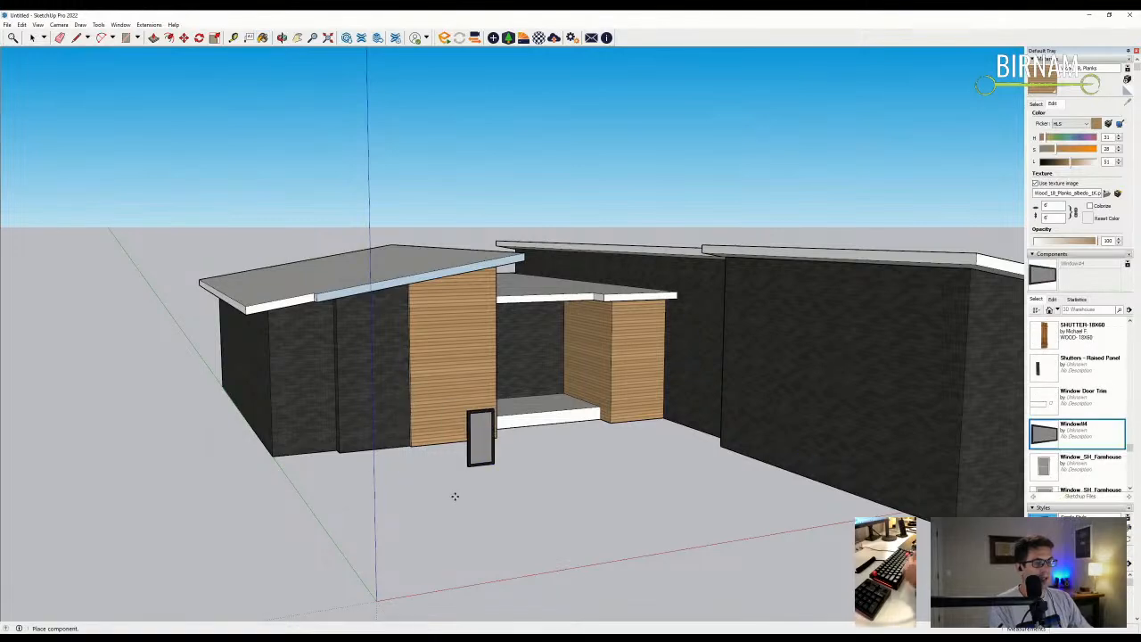
{"action": "left_click", "coordinate": [458, 497]}
{"action": "middle_click_drag", "start_coordinate": [458, 496], "coordinate": [448, 516]}
{"action": "scroll", "coordinate": [447, 515], "scroll_direction": "up", "scroll_amount": 2}
{"action": "left_click", "coordinate": [440, 474]}
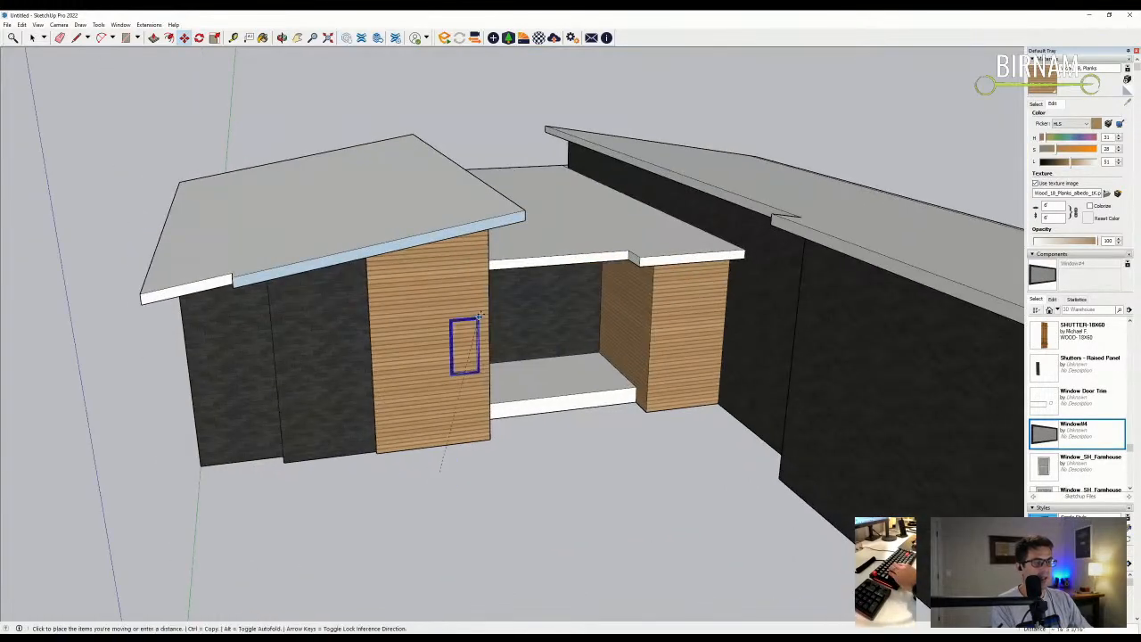
{"action": "scroll", "coordinate": [446, 295], "scroll_direction": "up", "scroll_amount": 2}
{"action": "scroll", "coordinate": [444, 292], "scroll_direction": "down", "scroll_amount": 2}
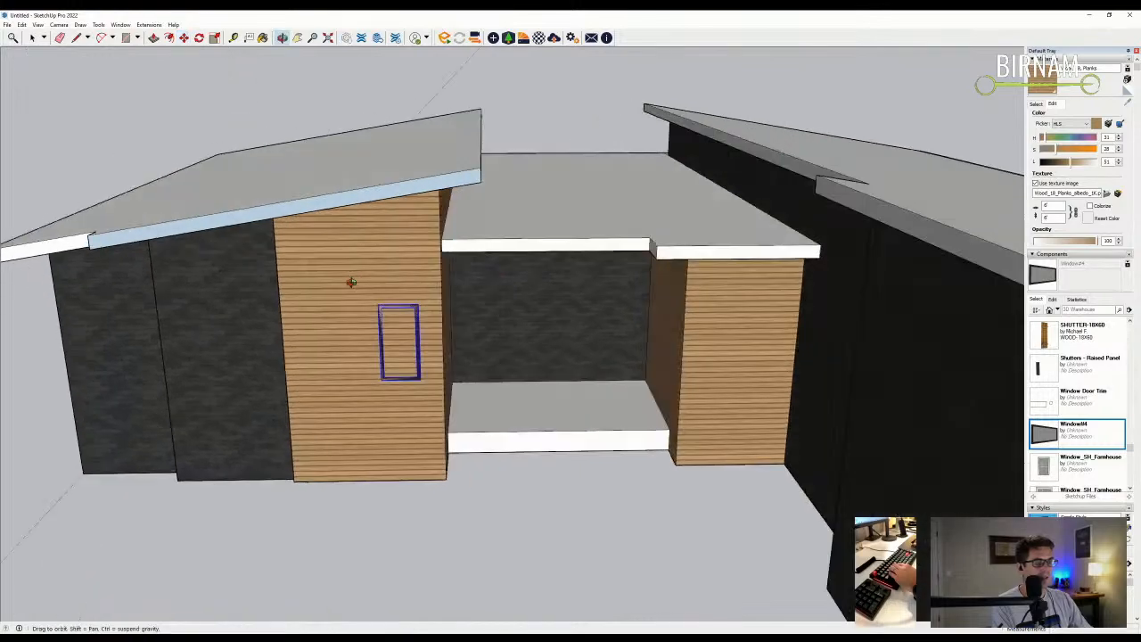
{"action": "left_click", "coordinate": [378, 301]}
{"action": "scroll", "coordinate": [378, 302], "scroll_direction": "up", "scroll_amount": 2}
- Reposition the Window#4 onto the front face of the wood wall
{"action": "left_click", "coordinate": [377, 301]}
{"action": "mouse_move", "coordinate": [378, 302]}
{"action": "middle_mouse_down"}
{"action": "mouse_move", "coordinate": [450, 239]}
{"action": "mouse_move", "coordinate": [428, 232]}
{"action": "mouse_move", "coordinate": [339, 275]}
{"action": "mouse_move", "coordinate": [374, 312]}
{"action": "middle_mouse_up"}
{"action": "left_click", "coordinate": [458, 225]}
{"action": "scroll", "coordinate": [427, 231], "scroll_direction": "up", "scroll_amount": 2}
{"action": "left_click", "coordinate": [427, 232]}
{"action": "scroll", "coordinate": [387, 332], "scroll_direction": "up", "scroll_amount": 2}
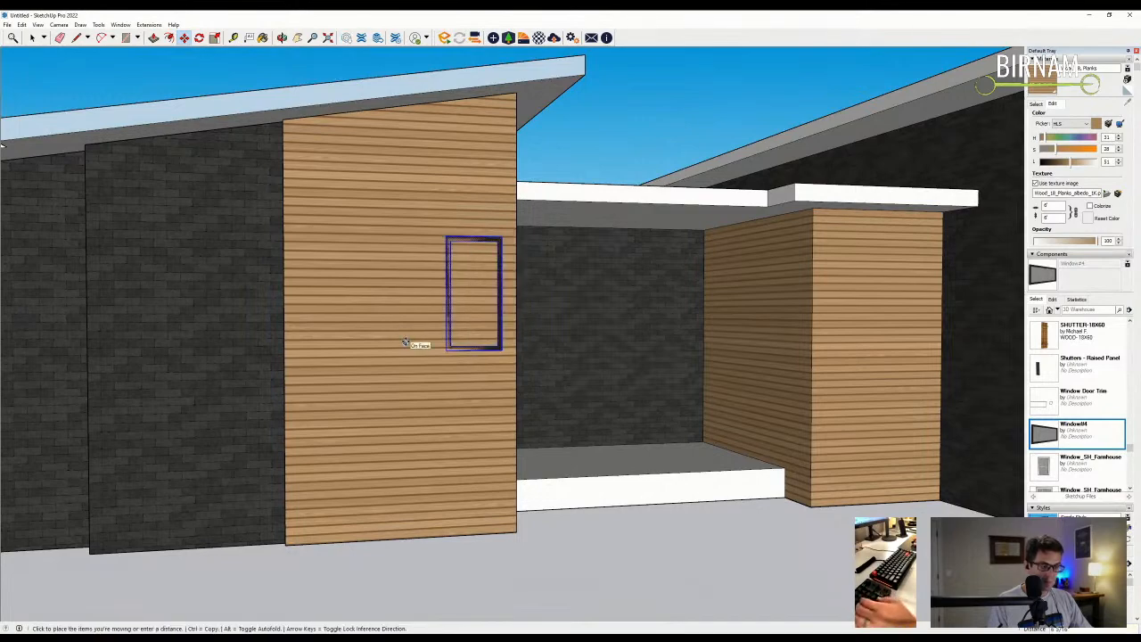
{"action": "left_click", "coordinate": [388, 344]}
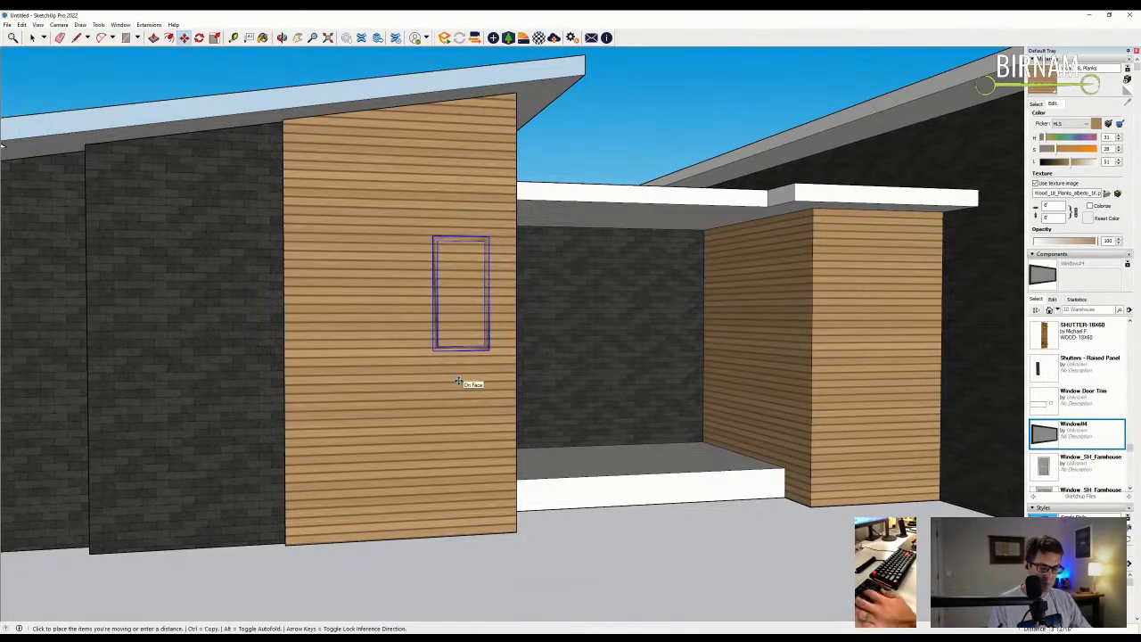
{"action": "middle_click_drag", "start_coordinate": [457, 383], "coordinate": [420, 332]}
- Open the Window#4 component for editing to work on its pane
{"action": "key", "text": "space"}
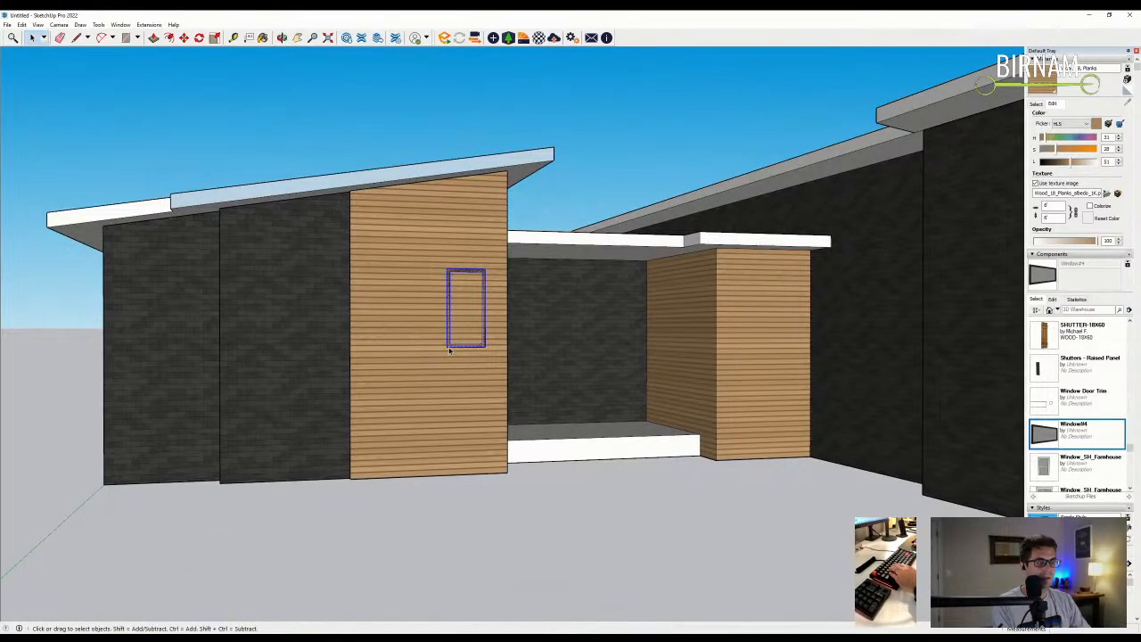
{"action": "scroll", "coordinate": [449, 350], "scroll_direction": "up", "scroll_amount": 2}
{"action": "key", "text": "m"}
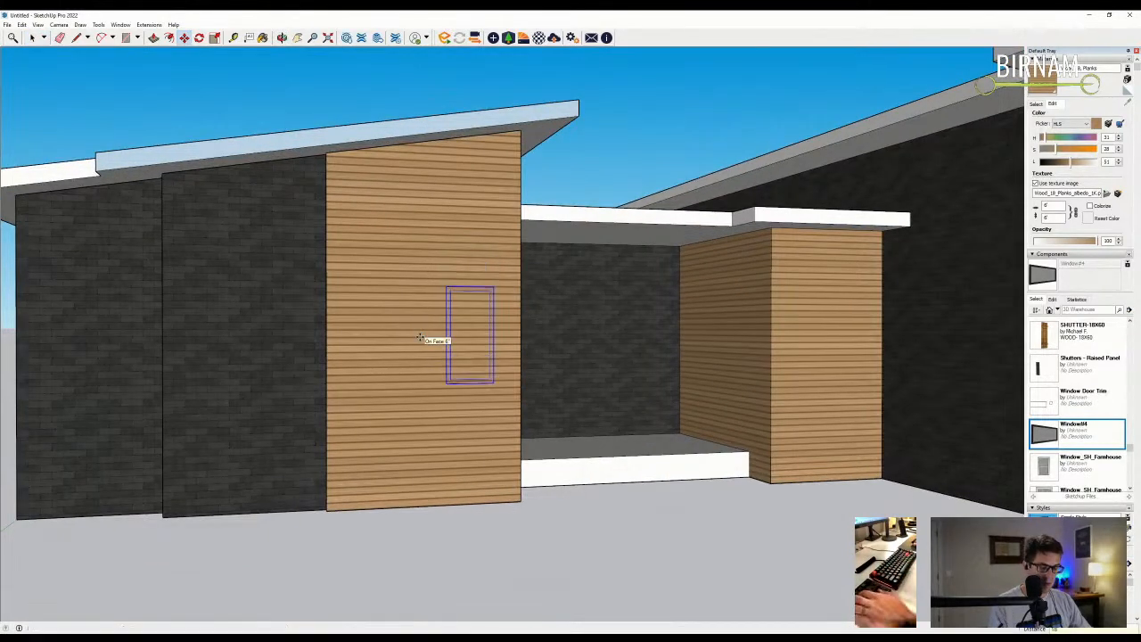
{"action": "key", "text": "space"}
{"action": "double_click", "coordinate": [450, 365]}
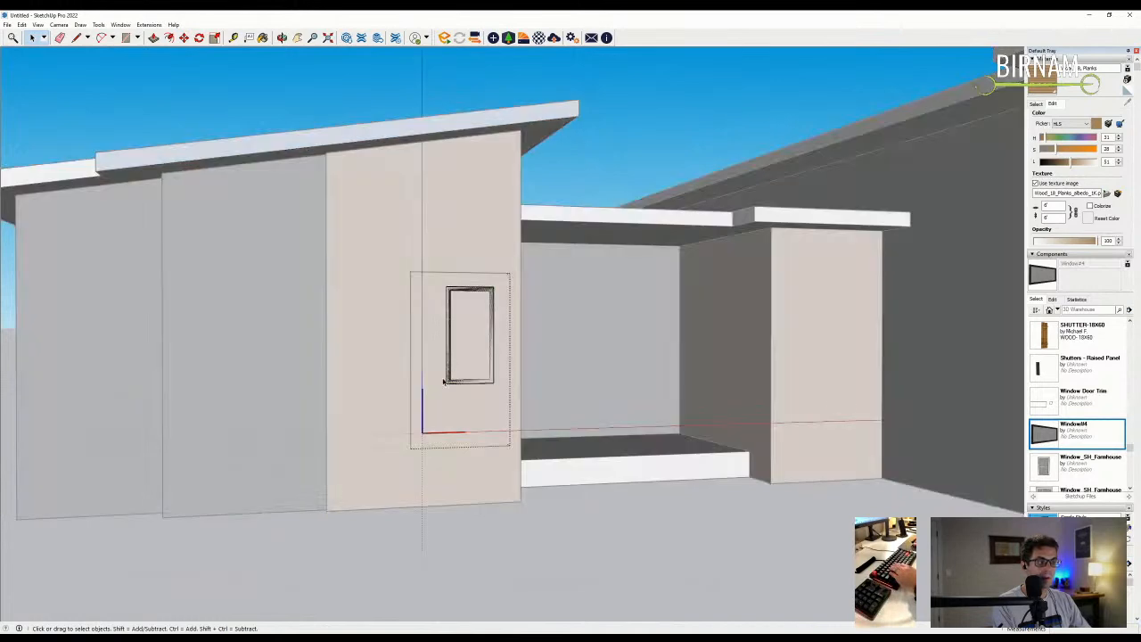
{"action": "middle_click_drag", "start_coordinate": [466, 252], "coordinate": [459, 372]}
{"action": "key", "text": "m"}
{"action": "left_click", "coordinate": [449, 264]}
- Ctrl+Move copies of the pane: one beside the original, one above the lower-left pane
{"action": "left_click", "coordinate": [96, 97]}
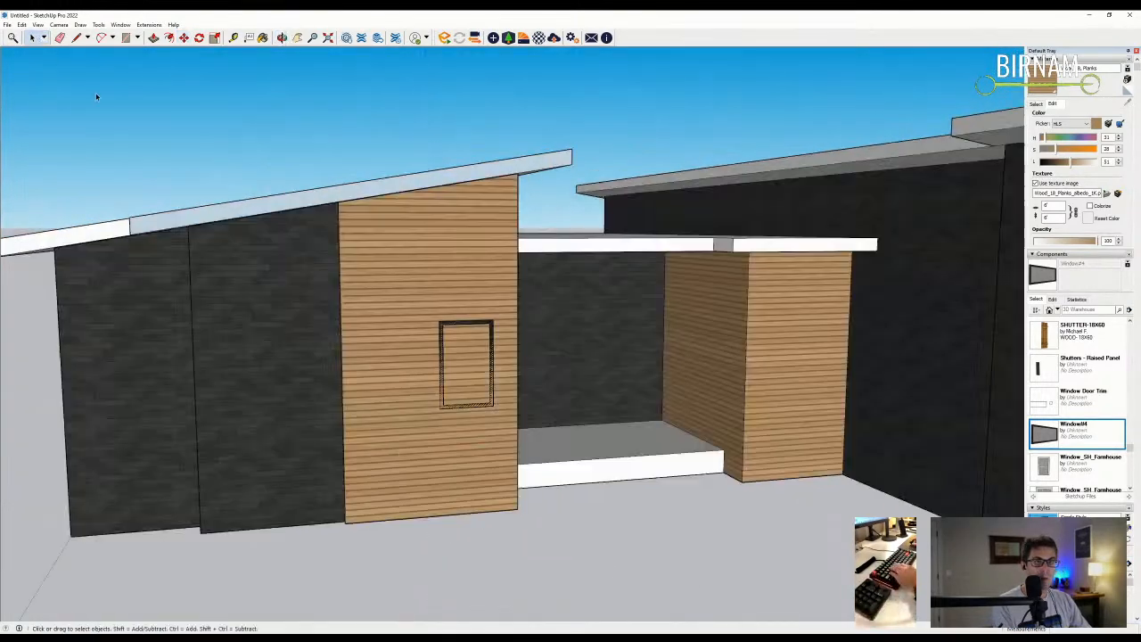
{"action": "scroll", "coordinate": [472, 392], "scroll_direction": "up", "scroll_amount": 1}
{"action": "left_click", "coordinate": [472, 392]}
{"action": "key", "text": "m"}
{"action": "key", "text": "ctrl"}
{"action": "left_click", "coordinate": [517, 411]}
{"action": "left_click", "coordinate": [450, 416]}
{"action": "middle_click_drag", "start_coordinate": [451, 416], "coordinate": [470, 419]}
{"action": "left_click", "coordinate": [469, 419]}
{"action": "left_click", "coordinate": [467, 314]}
{"action": "left_click", "coordinate": [26, 39]}
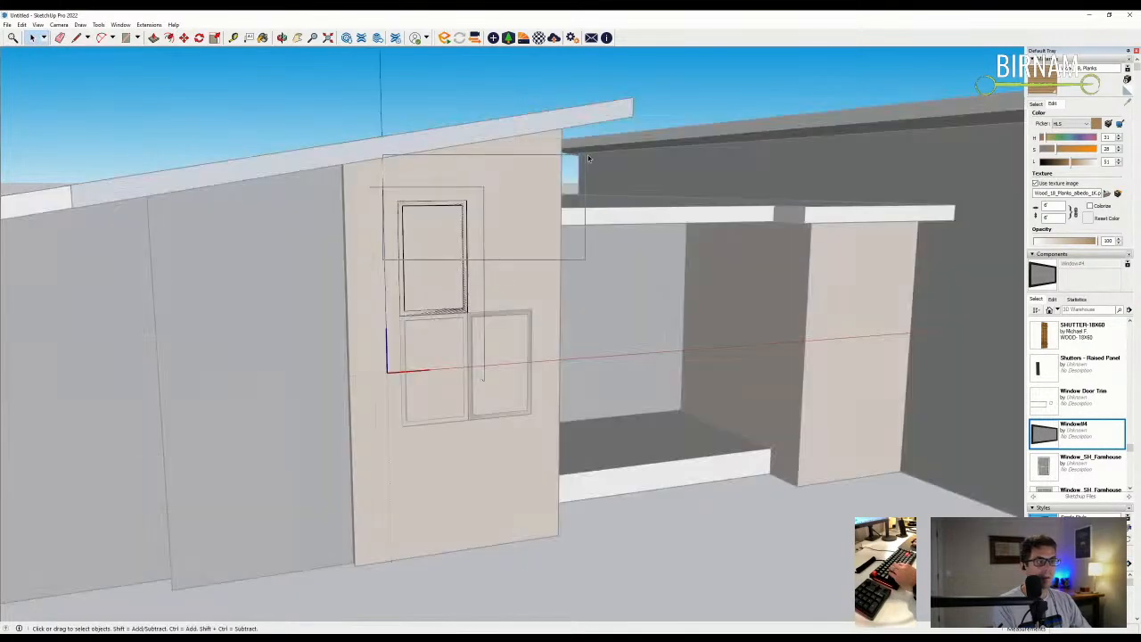
- Lower the upper pane slightly and stretch its right side to the right pane's edge
{"action": "key", "text": "m"}
{"action": "left_click", "coordinate": [419, 268]}
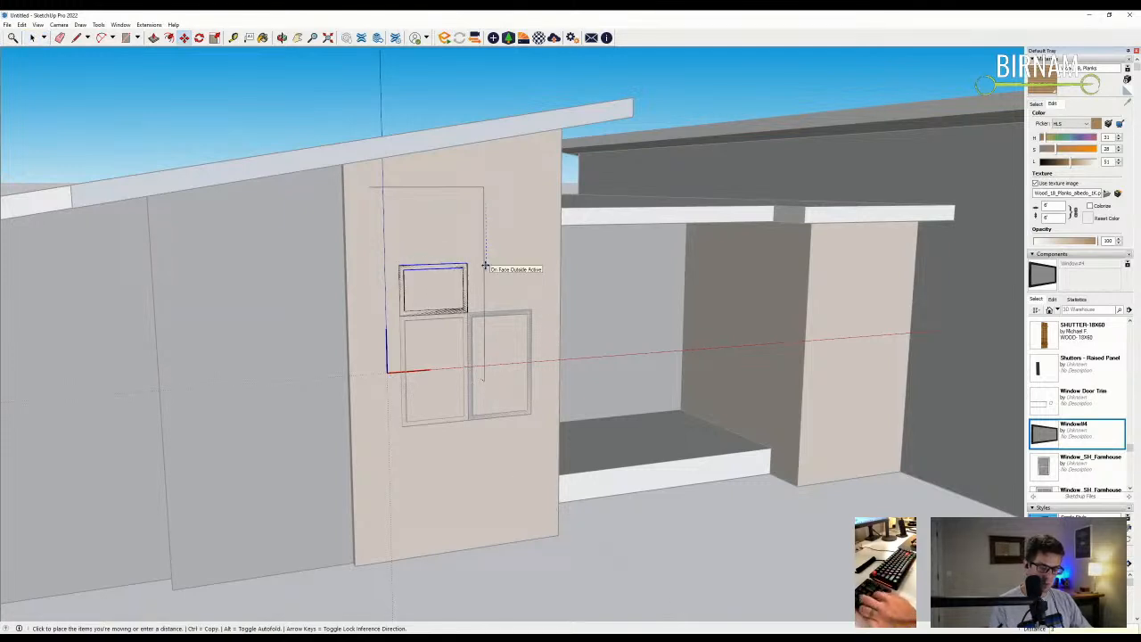
{"action": "left_click", "coordinate": [484, 269]}
{"action": "key", "text": "space"}
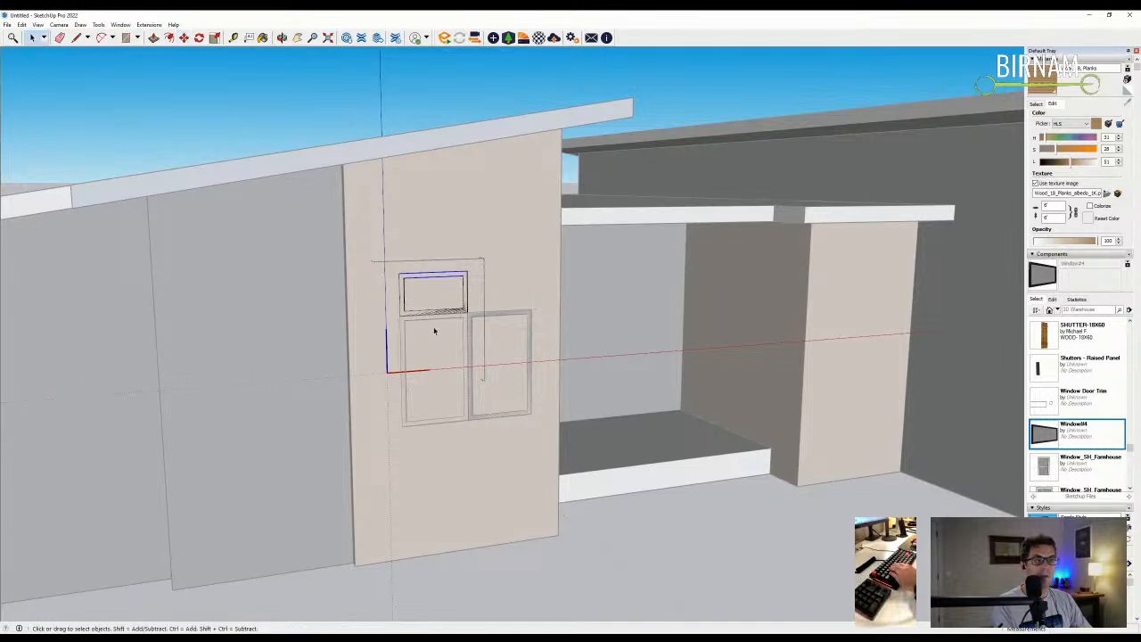
{"action": "key", "text": "m"}
{"action": "scroll", "coordinate": [499, 331], "scroll_direction": "up", "scroll_amount": 2}
{"action": "left_click", "coordinate": [465, 311]}
{"action": "left_click", "coordinate": [543, 305]}
{"action": "scroll", "coordinate": [260, 196], "scroll_direction": "down", "scroll_amount": 2}
{"action": "left_click", "coordinate": [33, 37]}
- Exit the window component and Ctrl+Move a copy of the left pane onto the entry column
{"action": "left_click", "coordinate": [74, 80]}
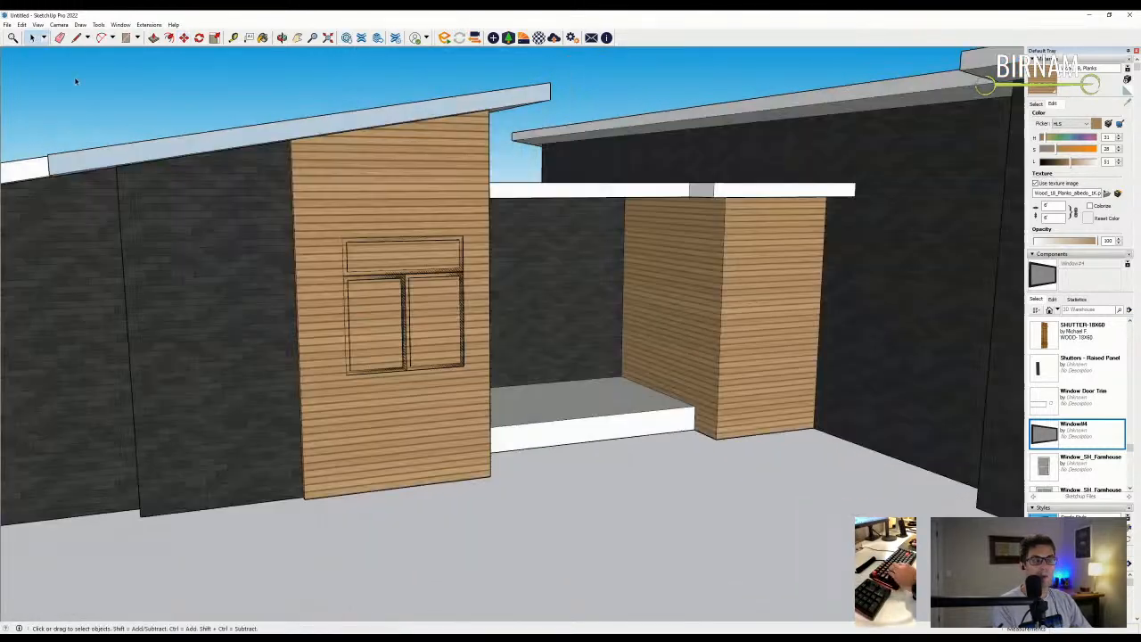
{"action": "scroll", "coordinate": [454, 311], "scroll_direction": "down", "scroll_amount": 2}
{"action": "scroll", "coordinate": [490, 342], "scroll_direction": "down", "scroll_amount": 1}
{"action": "middle_click_drag", "start_coordinate": [474, 395], "coordinate": [439, 379]}
{"action": "left_click", "coordinate": [449, 336]}
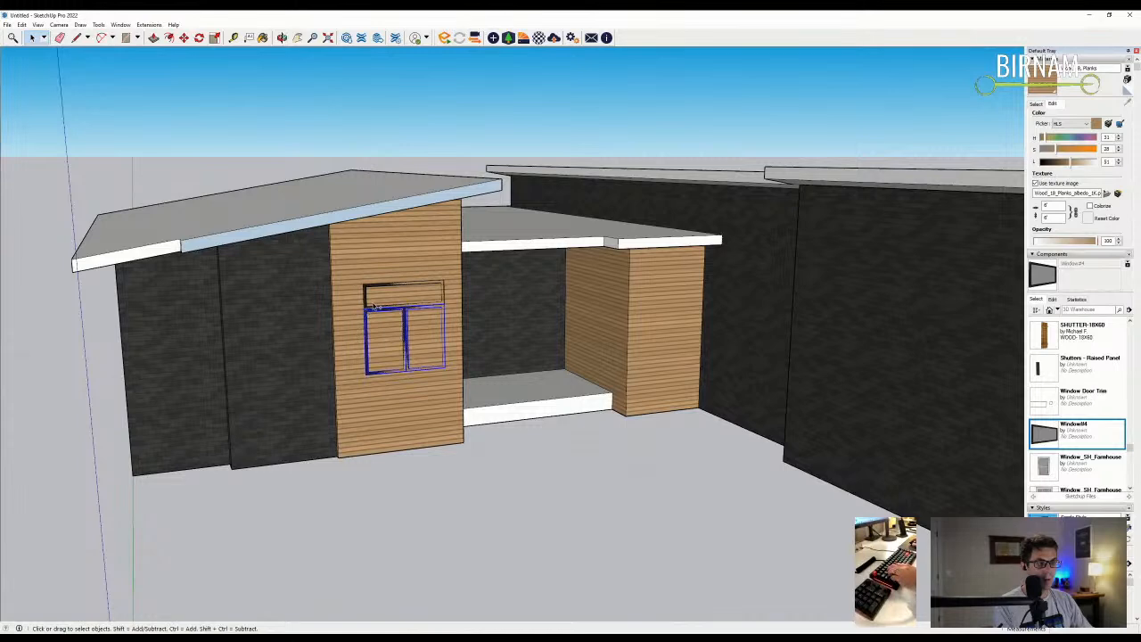
{"action": "middle_click_drag", "start_coordinate": [398, 337], "coordinate": [446, 339]}
{"action": "key", "text": "m"}
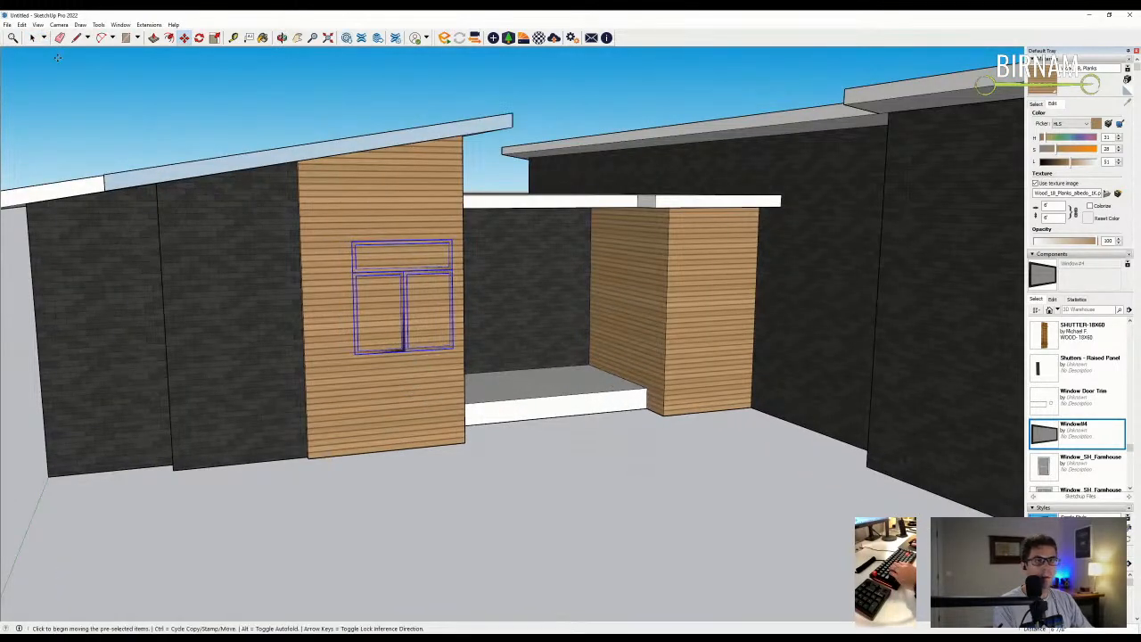
{"action": "left_click", "coordinate": [402, 351]}
{"action": "middle_click_drag", "start_coordinate": [402, 351], "coordinate": [362, 435]}
{"action": "key", "text": "m"}
{"action": "key", "text": "ctrl"}
{"action": "left_click", "coordinate": [361, 455]}
{"action": "left_click", "coordinate": [643, 417]}
- Recess the wood face with Push/Pull and erase the stray edge on the wood wall
{"action": "scroll", "coordinate": [645, 383], "scroll_direction": "up", "scroll_amount": 5}
{"action": "scroll", "coordinate": [644, 378], "scroll_direction": "down", "scroll_amount": 4}
{"action": "middle_click_drag", "start_coordinate": [641, 390], "coordinate": [558, 435]}
{"action": "scroll", "coordinate": [624, 371], "scroll_direction": "down", "scroll_amount": 3}
{"action": "scroll", "coordinate": [547, 428], "scroll_direction": "up", "scroll_amount": 3}
{"action": "scroll", "coordinate": [509, 420], "scroll_direction": "up", "scroll_amount": 1}
{"action": "key", "text": "ctrl+t"}
{"action": "scroll", "coordinate": [506, 410], "scroll_direction": "up", "scroll_amount": 1}
{"action": "scroll", "coordinate": [506, 410], "scroll_direction": "up", "scroll_amount": 2}
{"action": "key", "text": "p"}
{"action": "left_click", "coordinate": [495, 408]}
{"action": "left_click", "coordinate": [443, 420]}
{"action": "key", "text": "e"}
{"action": "left_click", "coordinate": [453, 385]}
{"action": "mouse_move", "coordinate": [484, 361]}
{"action": "middle_mouse_down"}
{"action": "mouse_move", "coordinate": [316, 400]}
{"action": "mouse_move", "coordinate": [504, 385]}
{"action": "middle_mouse_up"}
{"action": "mouse_move", "coordinate": [675, 391]}
{"action": "middle_mouse_down"}
{"action": "mouse_move", "coordinate": [481, 382]}
{"action": "mouse_move", "coordinate": [499, 339]}
{"action": "mouse_move", "coordinate": [451, 357]}
{"action": "mouse_move", "coordinate": [512, 362]}
{"action": "middle_mouse_up"}
{"action": "middle_click_drag", "start_coordinate": [436, 387], "coordinate": [500, 379]}
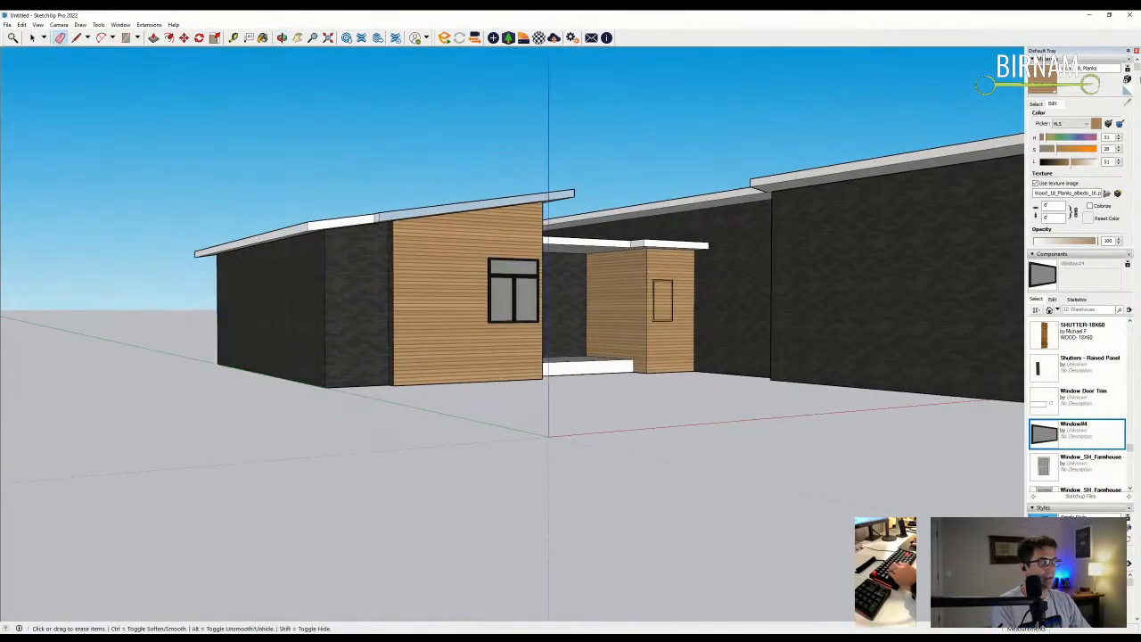
- Paint the corner sliver with the wood material from the model's materials
{"action": "left_click", "coordinate": [1039, 105]}
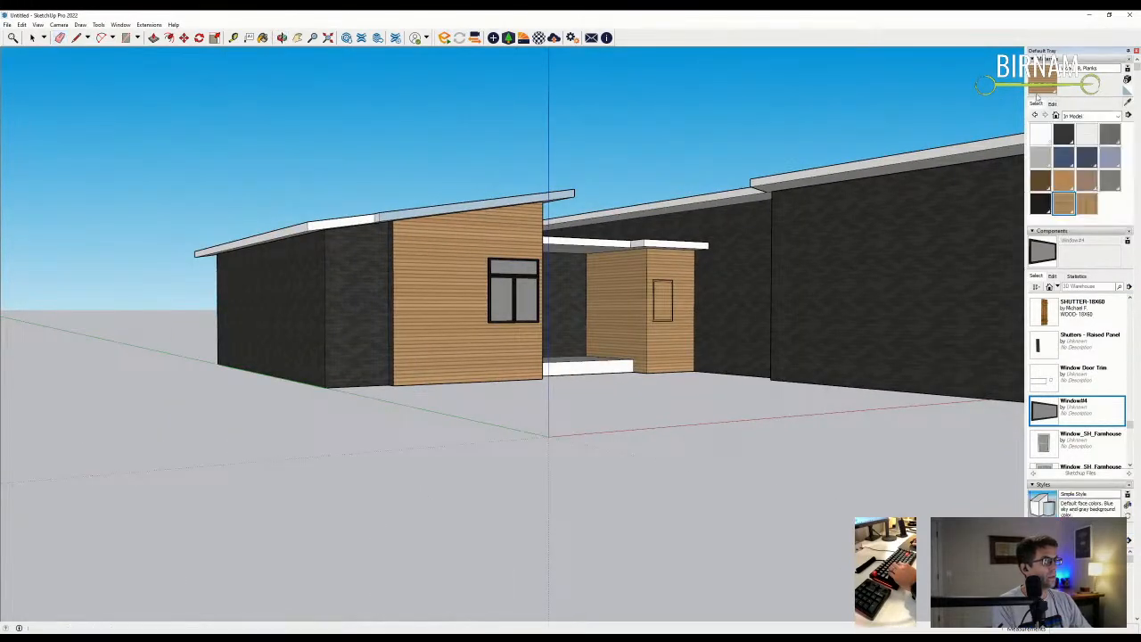
{"action": "left_click", "coordinate": [1037, 81]}
{"action": "scroll", "coordinate": [407, 282], "scroll_direction": "up", "scroll_amount": 4}
{"action": "left_click", "coordinate": [373, 237]}
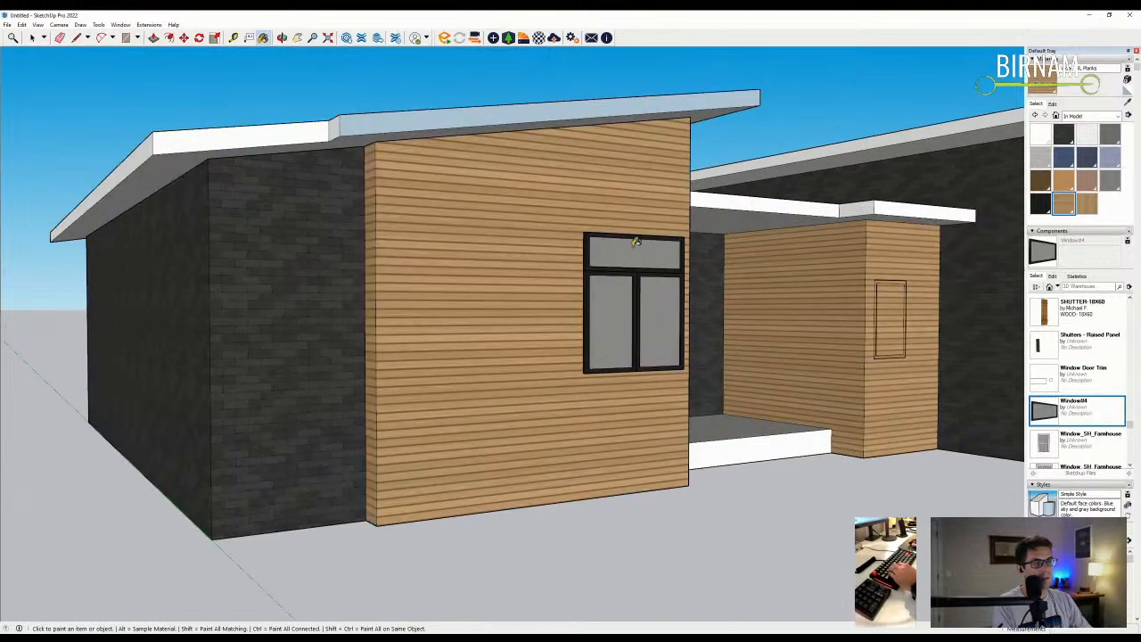
{"action": "middle_click_drag", "start_coordinate": [635, 242], "coordinate": [244, 272]}
{"action": "middle_click_drag", "start_coordinate": [453, 290], "coordinate": [543, 329]}
{"action": "scroll", "coordinate": [741, 330], "scroll_direction": "down", "scroll_amount": 5}
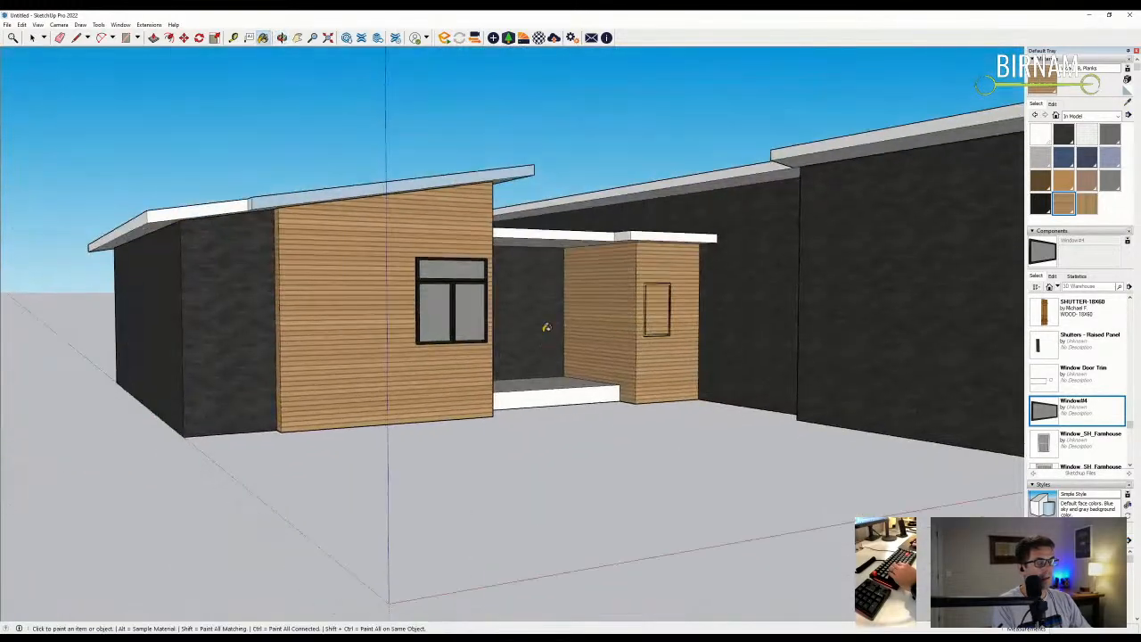
- Paint the left wing's front and side walls with brick, darkened to lightness 20
{"action": "left_click", "coordinate": [1086, 134]}
{"action": "left_click", "coordinate": [257, 277]}
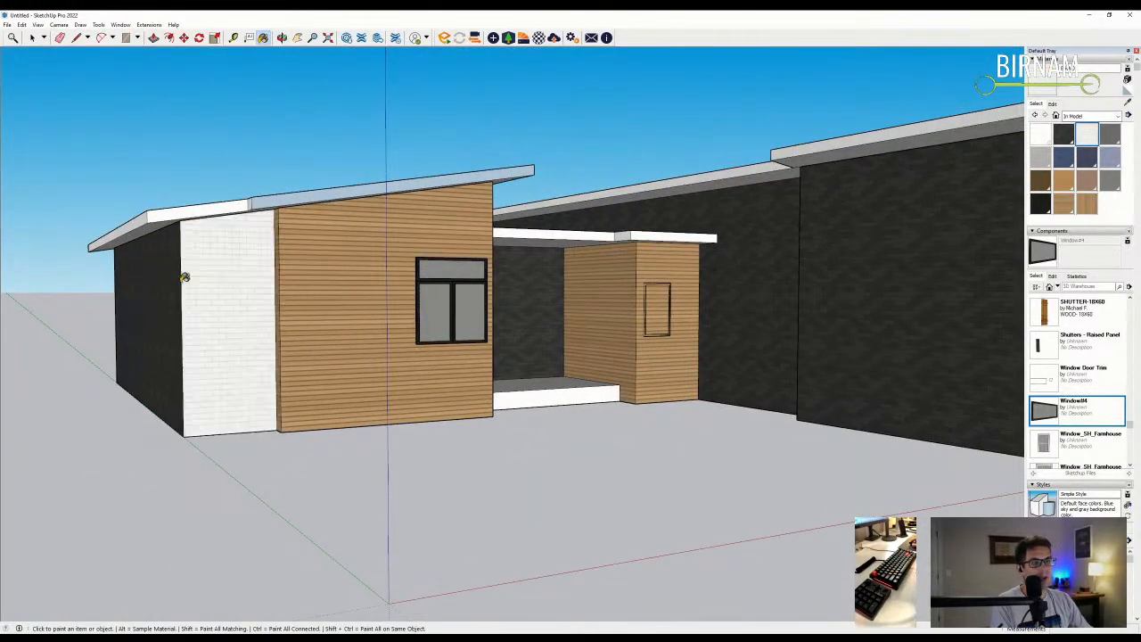
{"action": "left_click", "coordinate": [170, 282]}
{"action": "left_click", "coordinate": [1053, 104]}
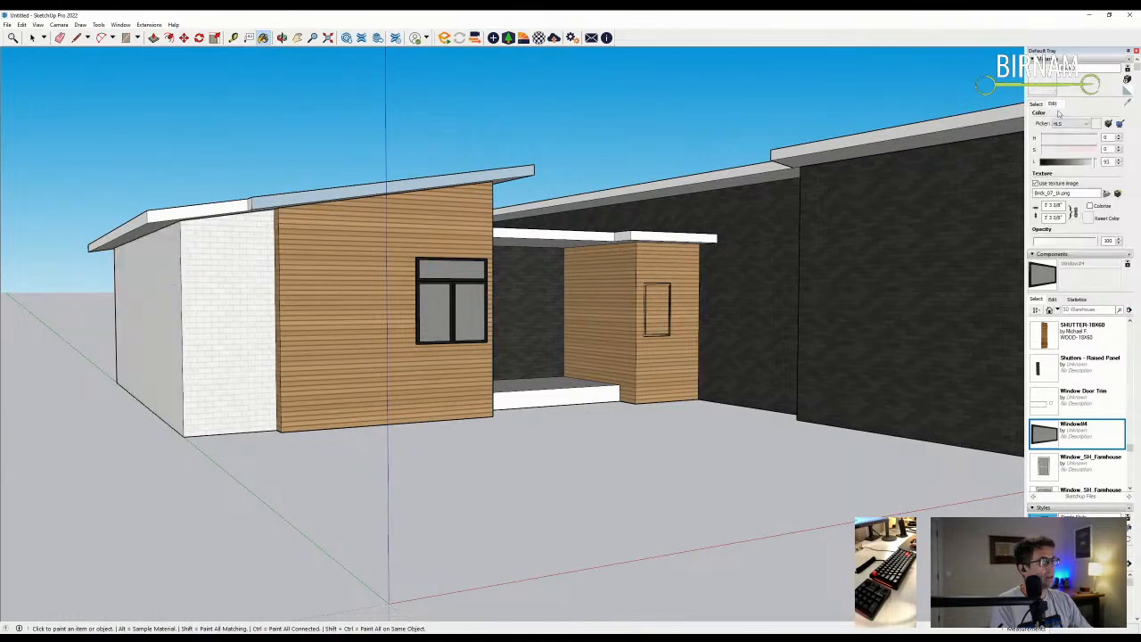
{"action": "left_click_drag", "start_coordinate": [1089, 161], "coordinate": [1044, 161]}
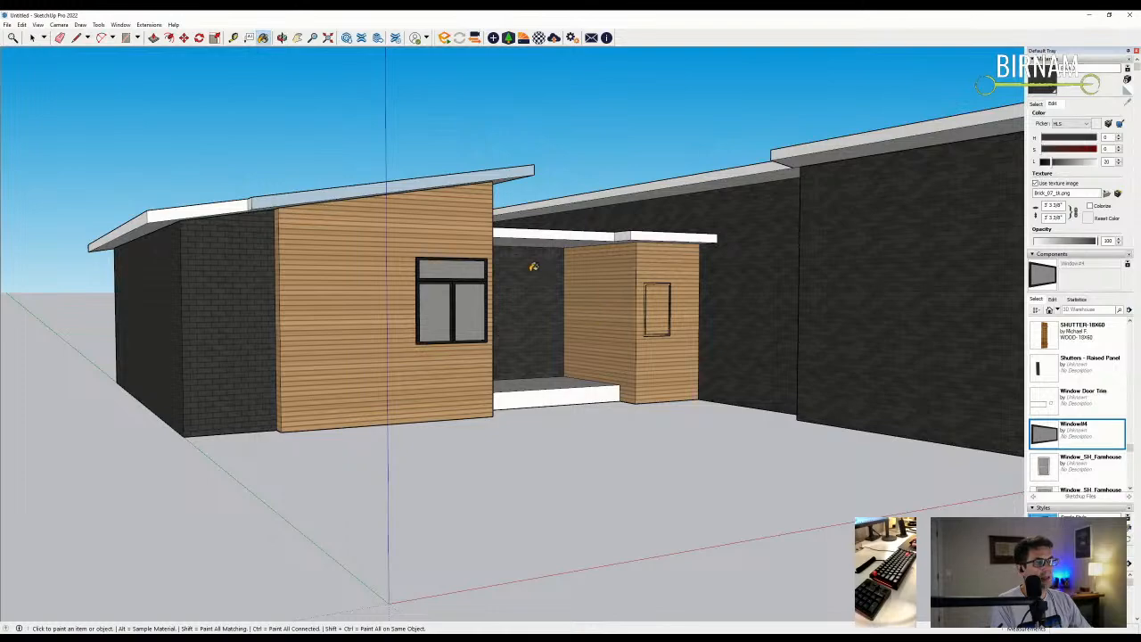
{"action": "middle_click_drag", "start_coordinate": [879, 262], "coordinate": [426, 372]}
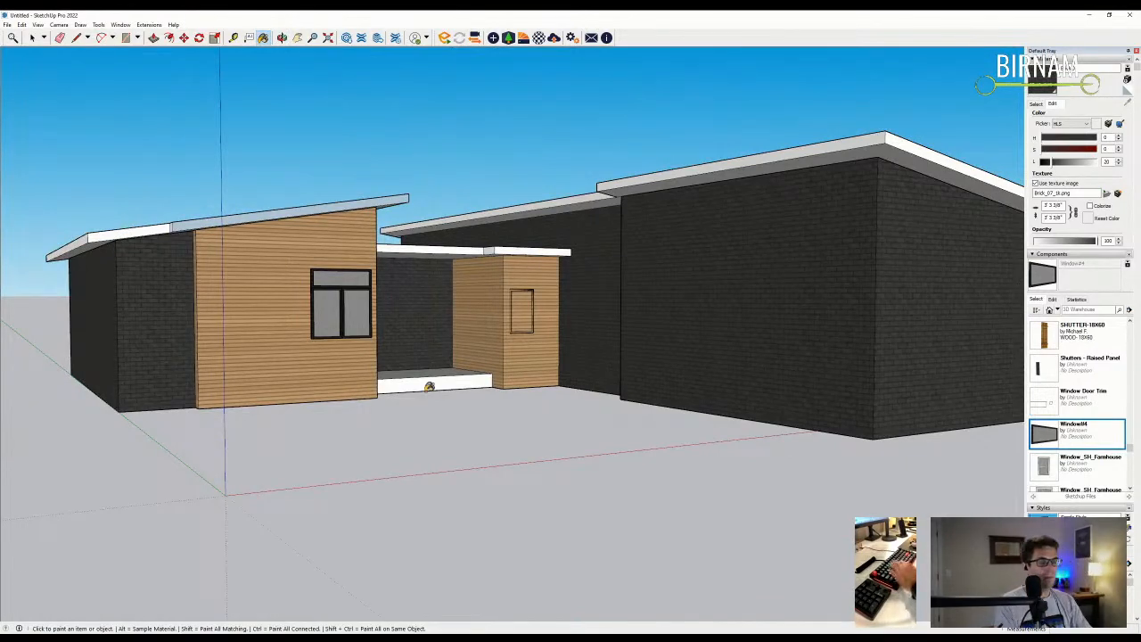
- Select the front window's left pane
{"action": "left_click", "coordinate": [32, 41]}
{"action": "scroll", "coordinate": [325, 331], "scroll_direction": "up", "scroll_amount": 5}
{"action": "left_click", "coordinate": [334, 338]}
- Open the front window component and select its faces to inspect the parts
{"action": "middle_click_drag", "start_coordinate": [333, 338], "coordinate": [249, 76]}
{"action": "double_click", "coordinate": [340, 327]}
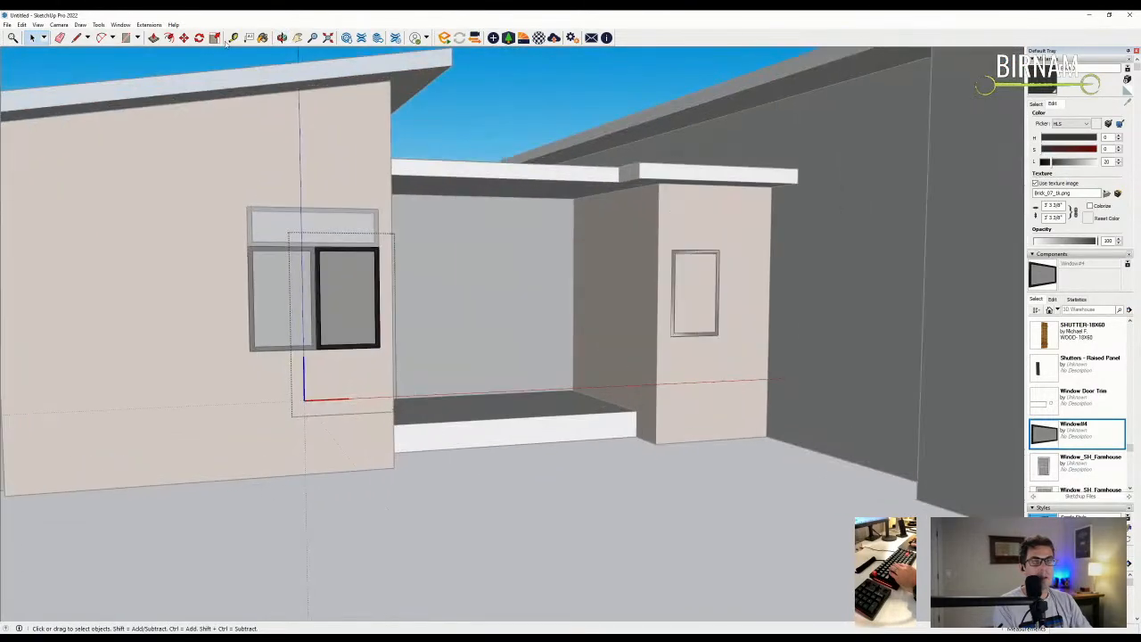
{"action": "left_click", "coordinate": [232, 38]}
{"action": "scroll", "coordinate": [308, 383], "scroll_direction": "up", "scroll_amount": 2}
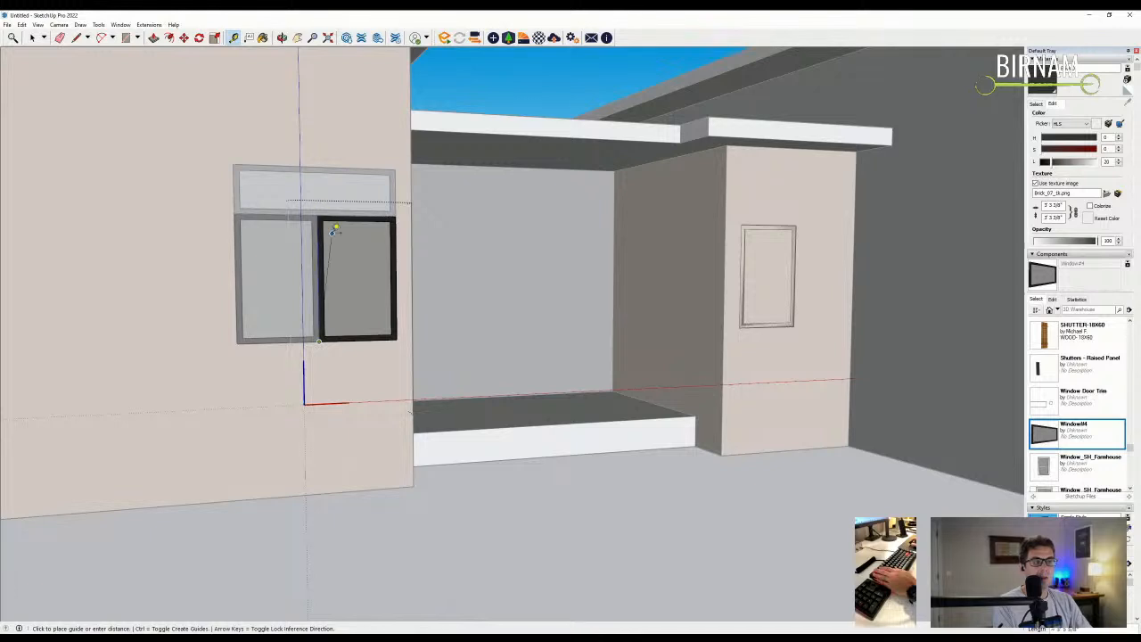
{"action": "key", "text": "space"}
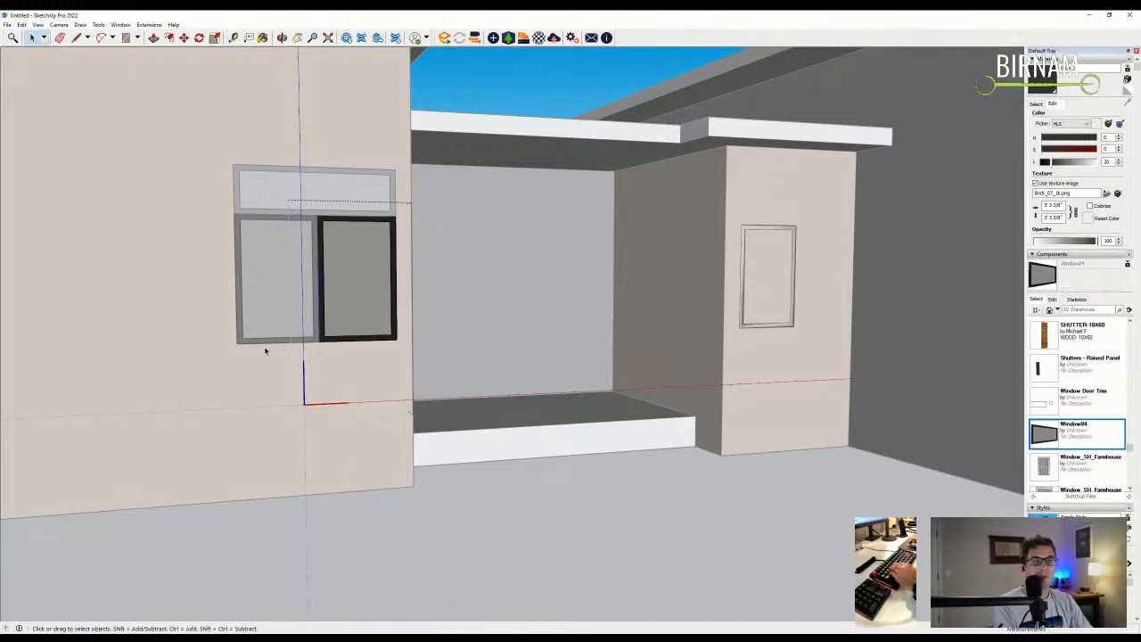
{"action": "left_click_drag", "start_coordinate": [447, 317], "coordinate": [447, 315]}
{"action": "key", "text": "m"}
{"action": "key", "text": "space"}
{"action": "left_click", "coordinate": [367, 298]}
{"action": "key", "text": "Escape"}
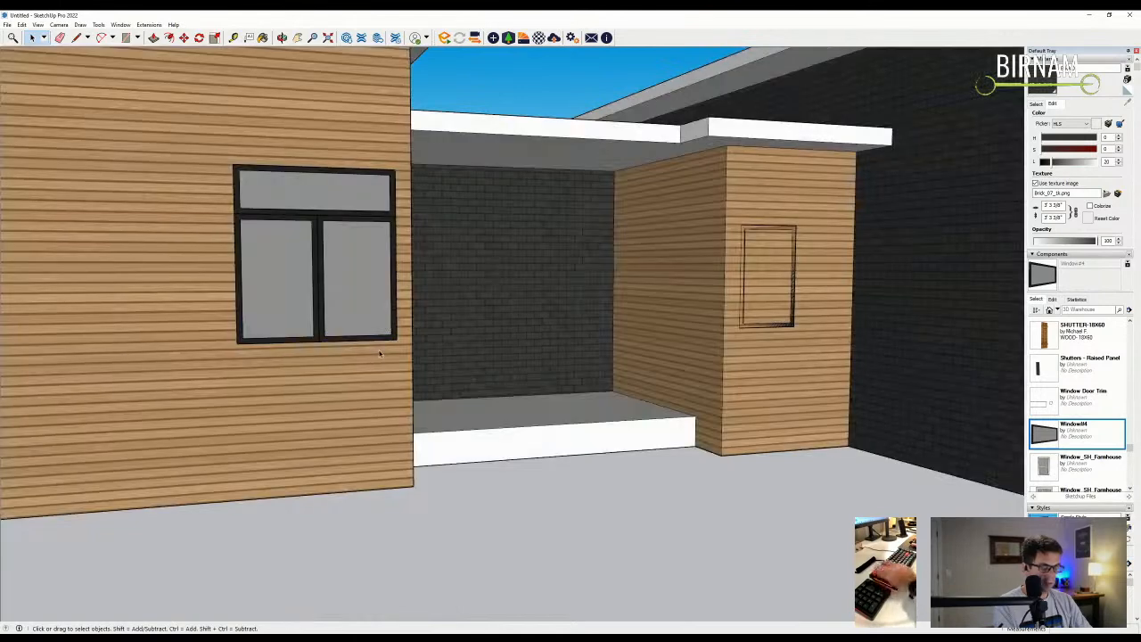
- Move the sash's bottom edge down to extend the sashes lower
{"action": "double_click", "coordinate": [361, 305]}
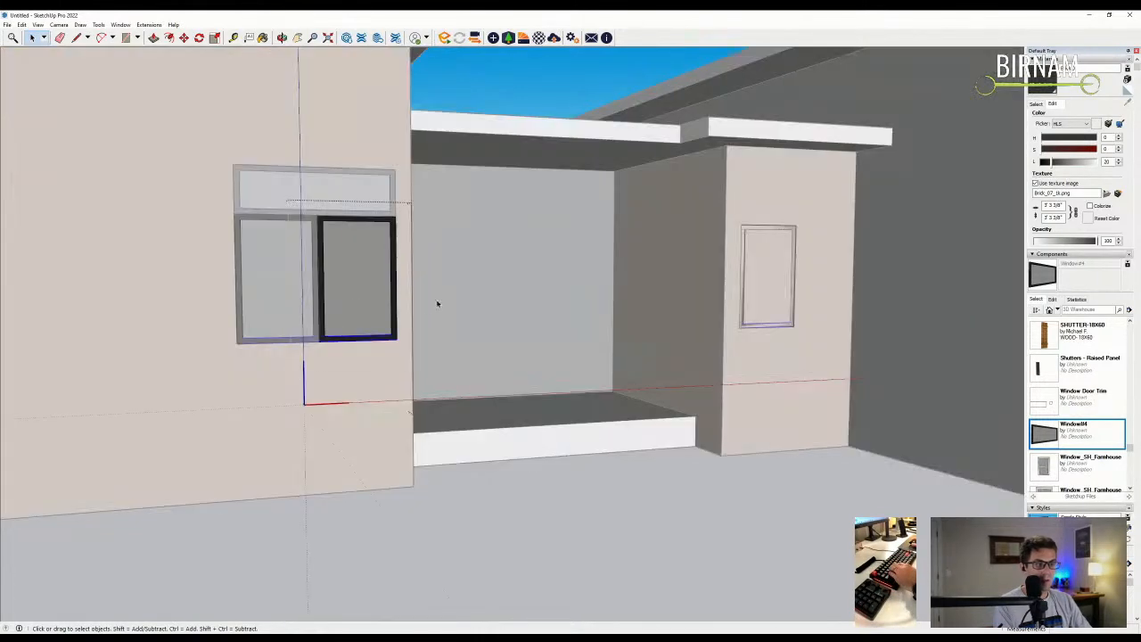
{"action": "key", "text": "m"}
{"action": "left_click", "coordinate": [363, 285]}
{"action": "key", "text": "Return"}
{"action": "scroll", "coordinate": [333, 353], "scroll_direction": "down", "scroll_amount": 2}
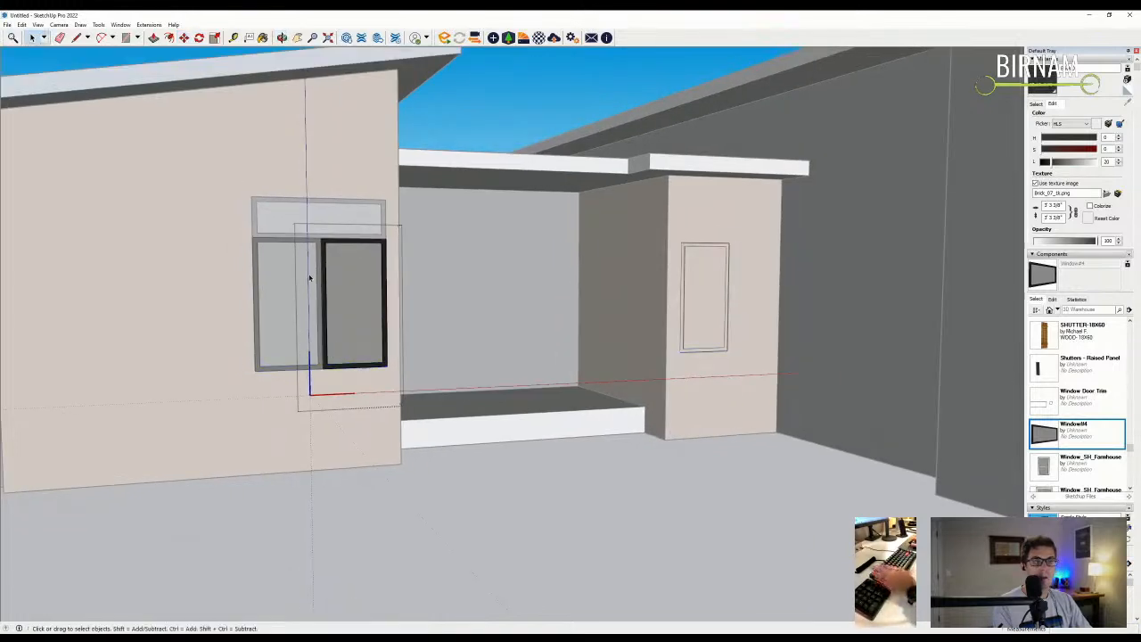
{"action": "left_click", "coordinate": [278, 291]}
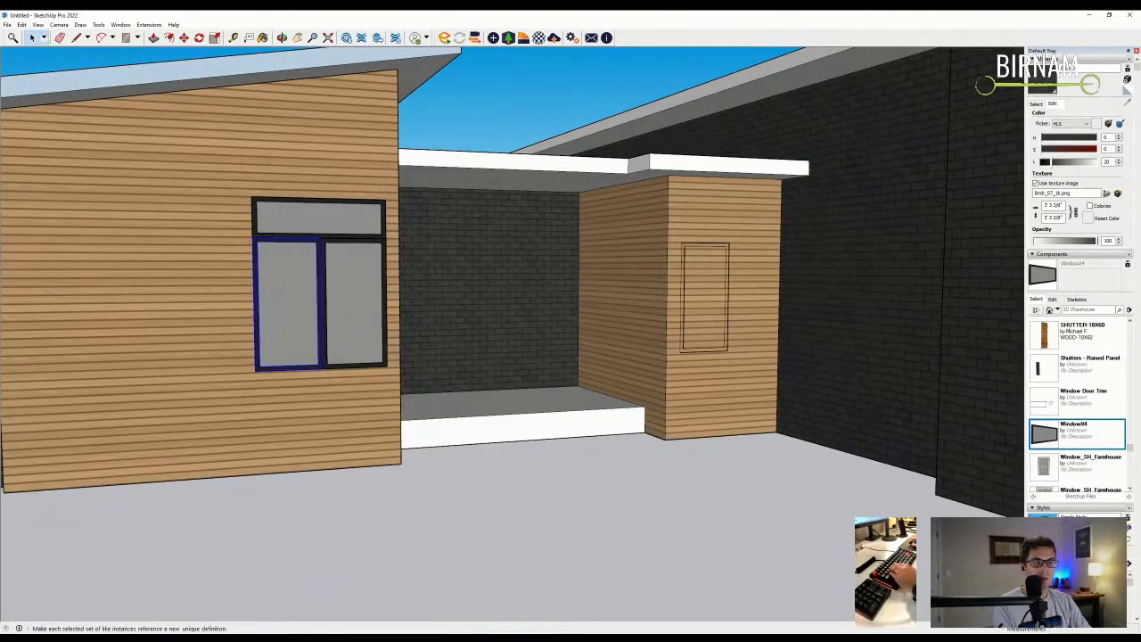
- Widen the lower sash leftward and shift the top sash's left side 18 further left
{"action": "double_click", "coordinate": [287, 326]}
{"action": "key", "text": "m"}
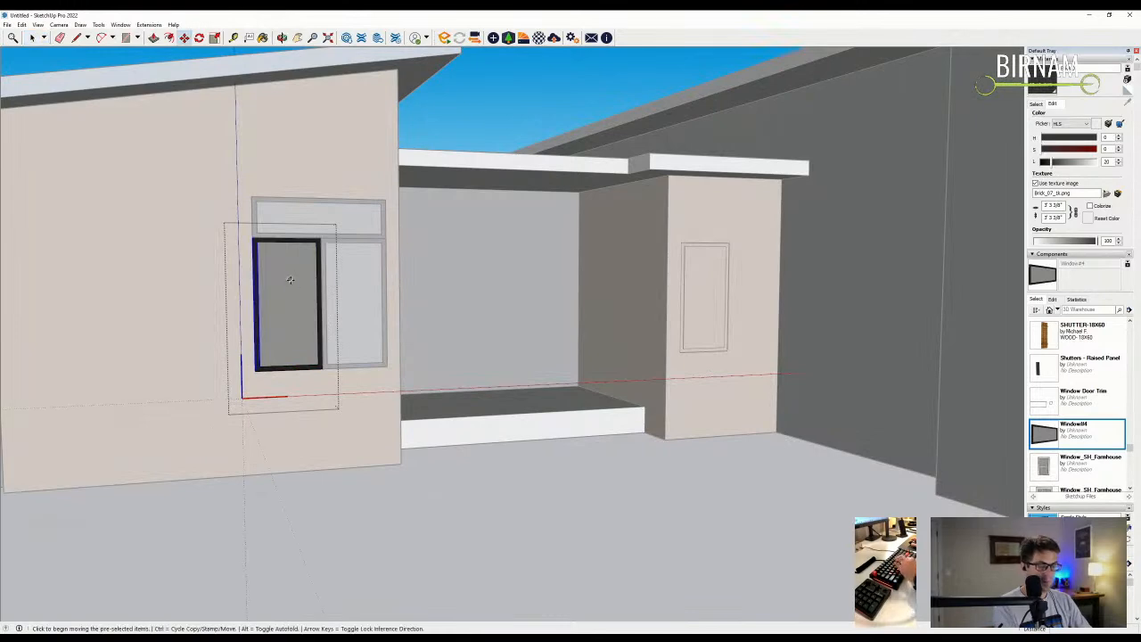
{"action": "left_click", "coordinate": [294, 283]}
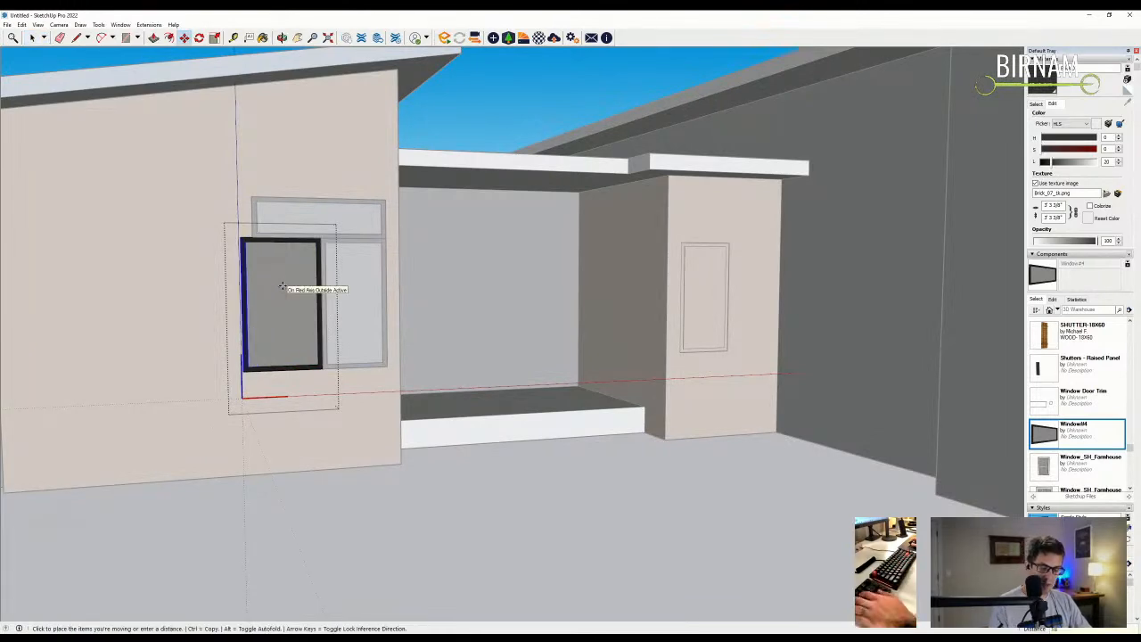
{"action": "left_click", "coordinate": [252, 285]}
{"action": "key", "text": "a"}
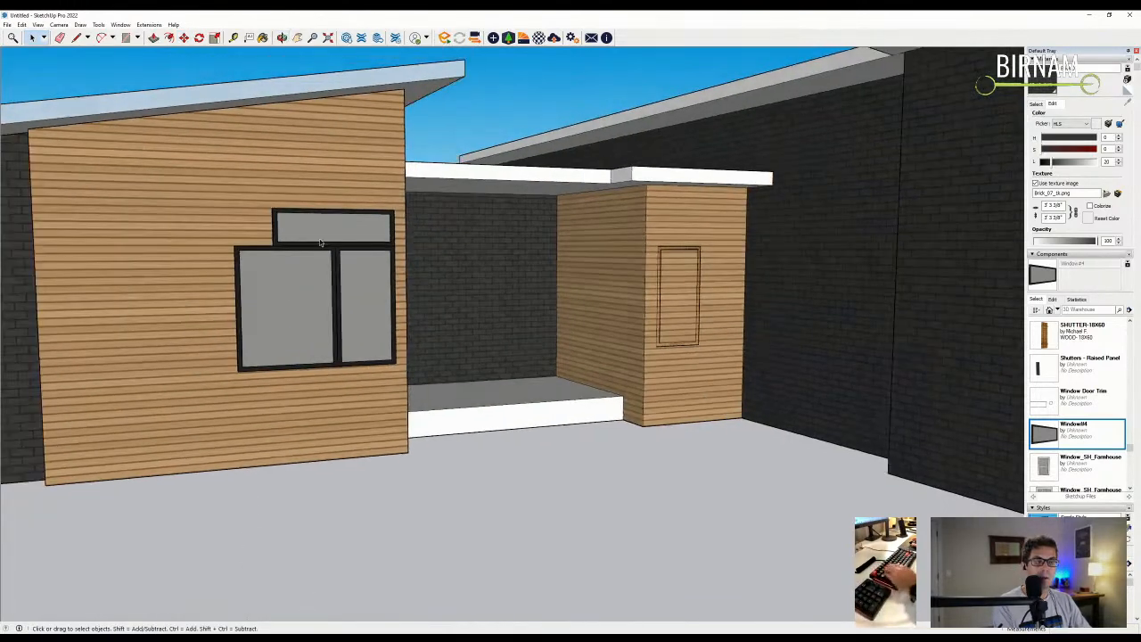
{"action": "double_click", "coordinate": [315, 234]}
{"action": "key", "text": "m"}
{"action": "left_click", "coordinate": [302, 182]}
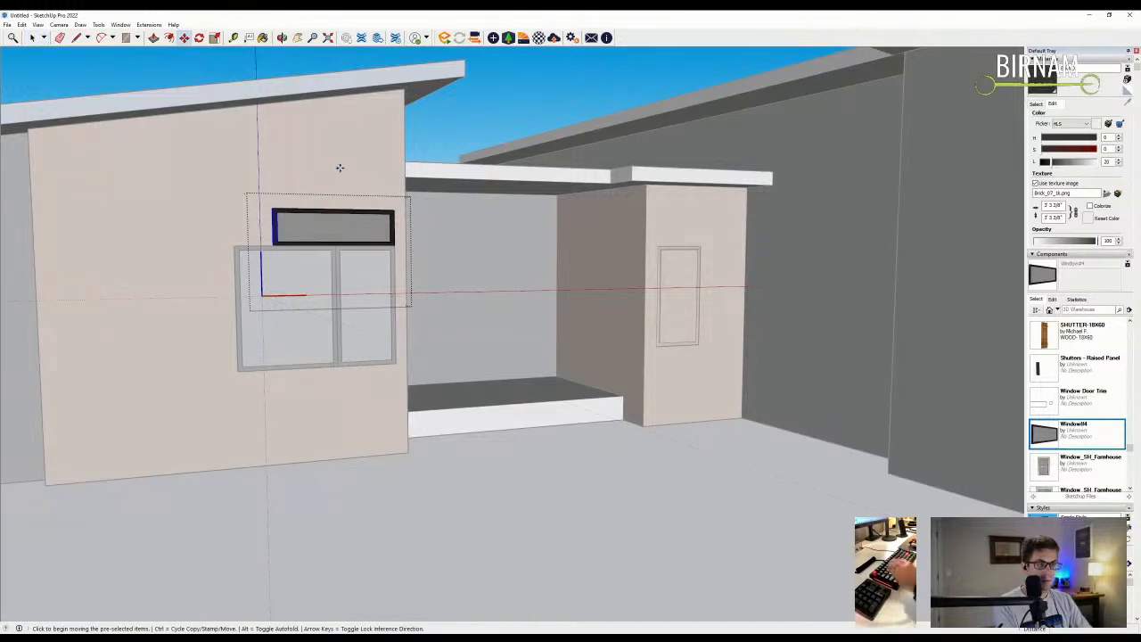
{"action": "left_click", "coordinate": [339, 168]}
{"action": "key", "text": "space"}
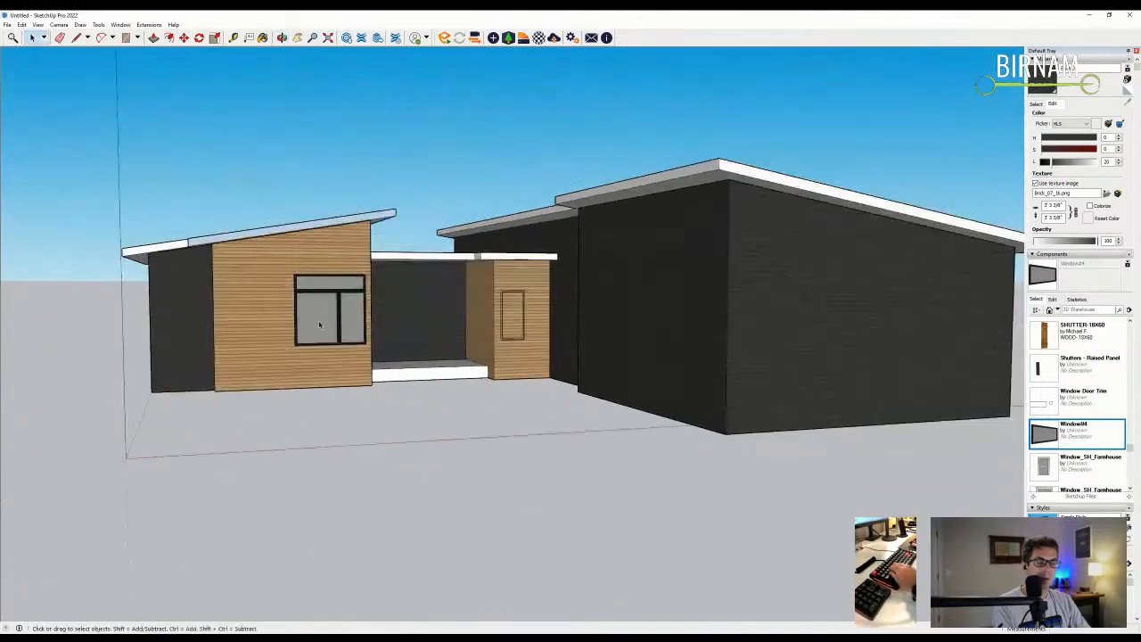
- Move the right sash past the left pane to realign the lower panes
{"action": "scroll", "coordinate": [319, 324], "scroll_direction": "up", "scroll_amount": 3}
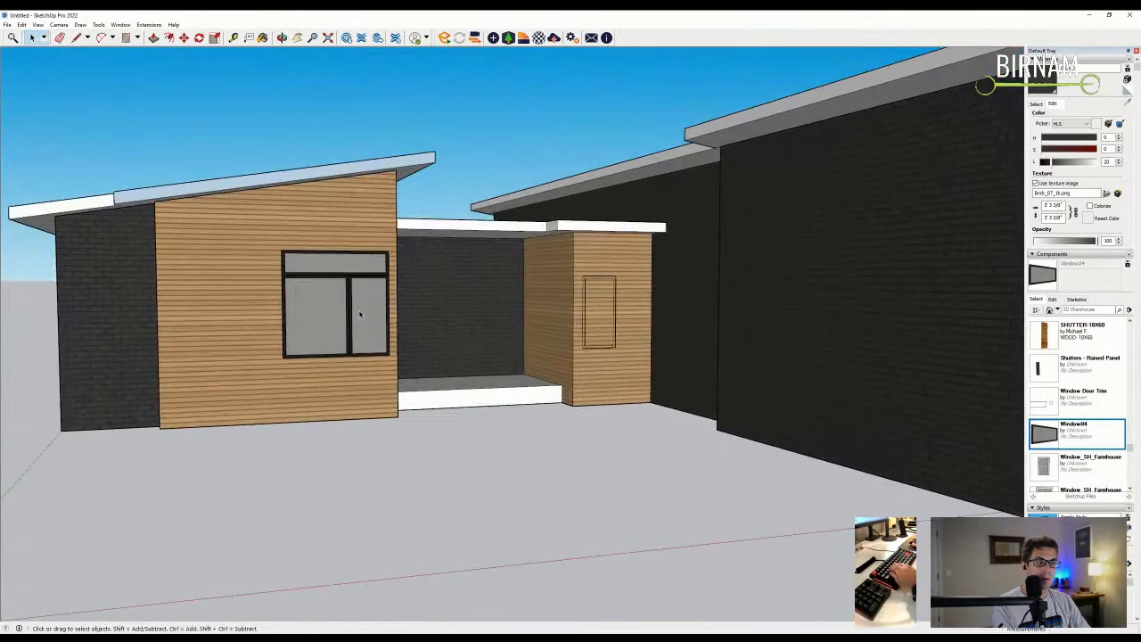
{"action": "left_click", "coordinate": [369, 305]}
{"action": "scroll", "coordinate": [366, 305], "scroll_direction": "up", "scroll_amount": 4}
{"action": "key", "text": "m"}
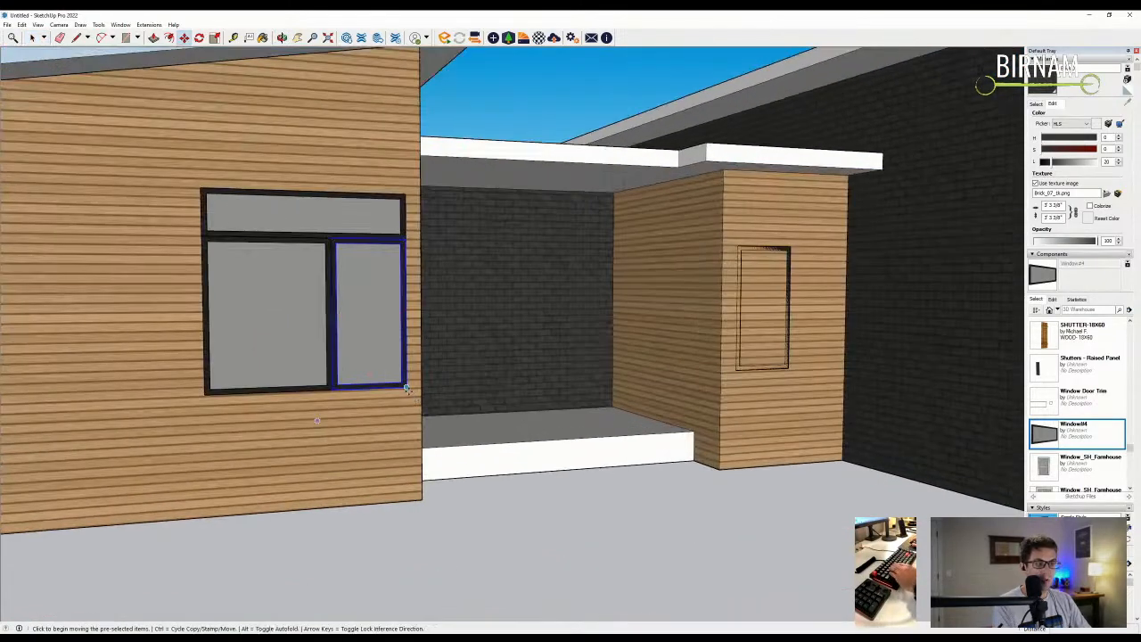
{"action": "left_click", "coordinate": [407, 389]}
{"action": "left_click", "coordinate": [187, 388]}
{"action": "middle_click_drag", "start_coordinate": [187, 388], "coordinate": [339, 347]}
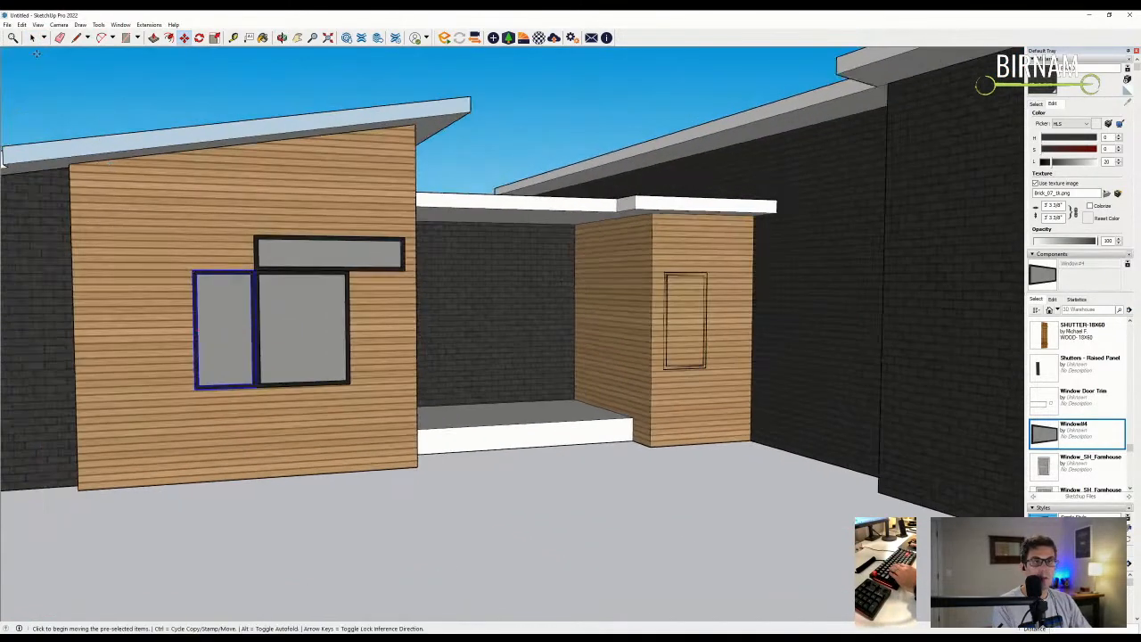
{"action": "double_click", "coordinate": [232, 369]}
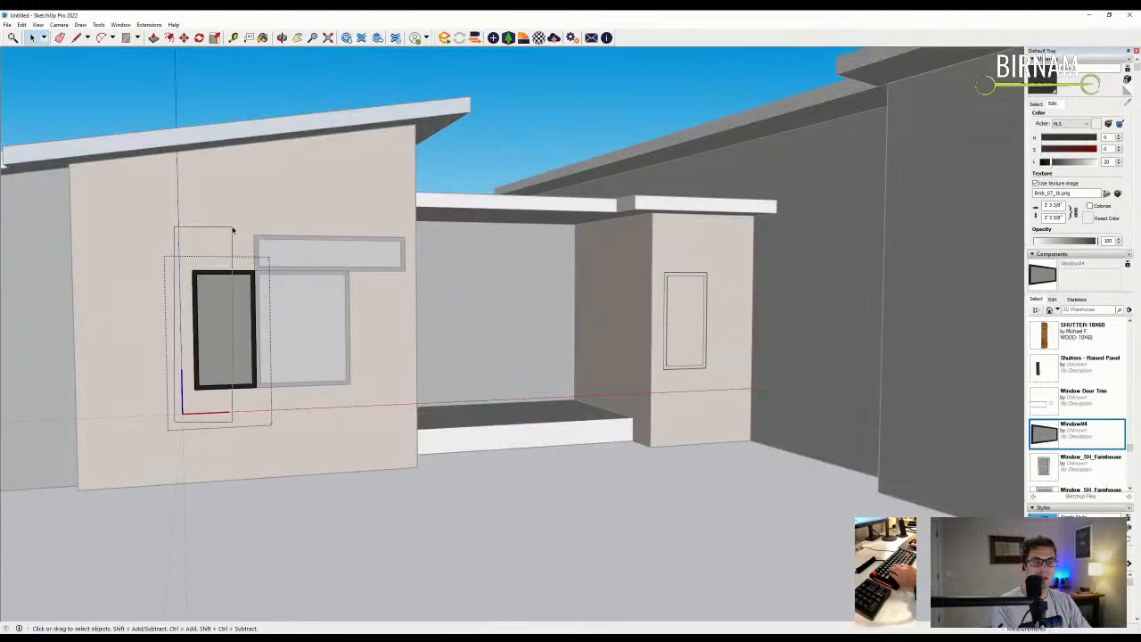
{"action": "left_click", "coordinate": [276, 253]}
- Reposition the transom above the two panes, then select the entry box's small window
{"action": "key", "text": "m"}
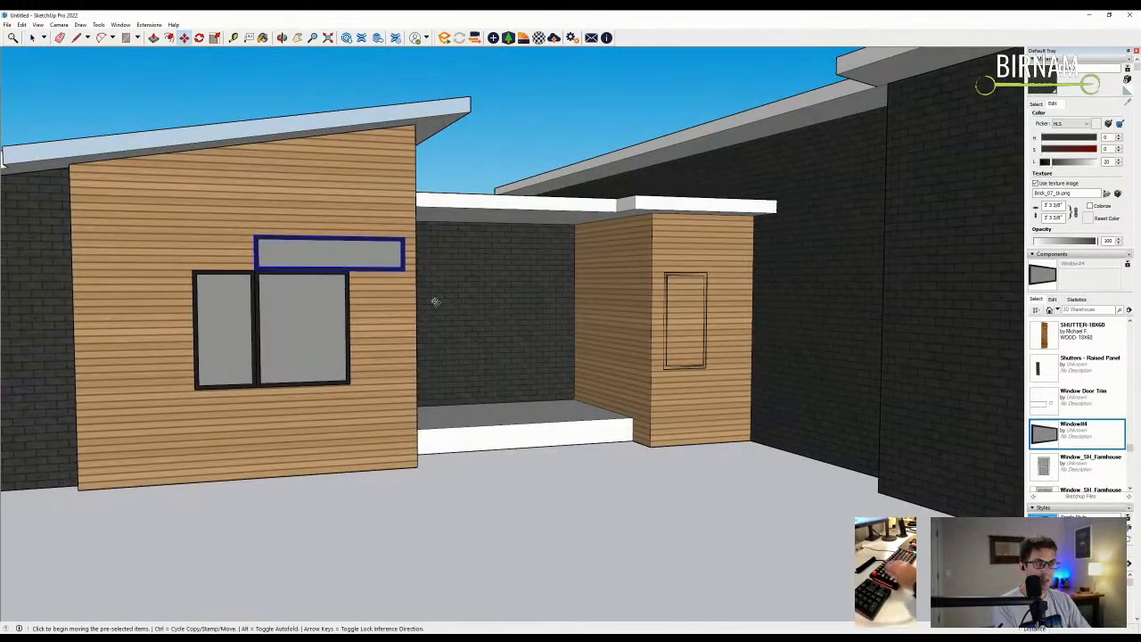
{"action": "left_click", "coordinate": [404, 269]}
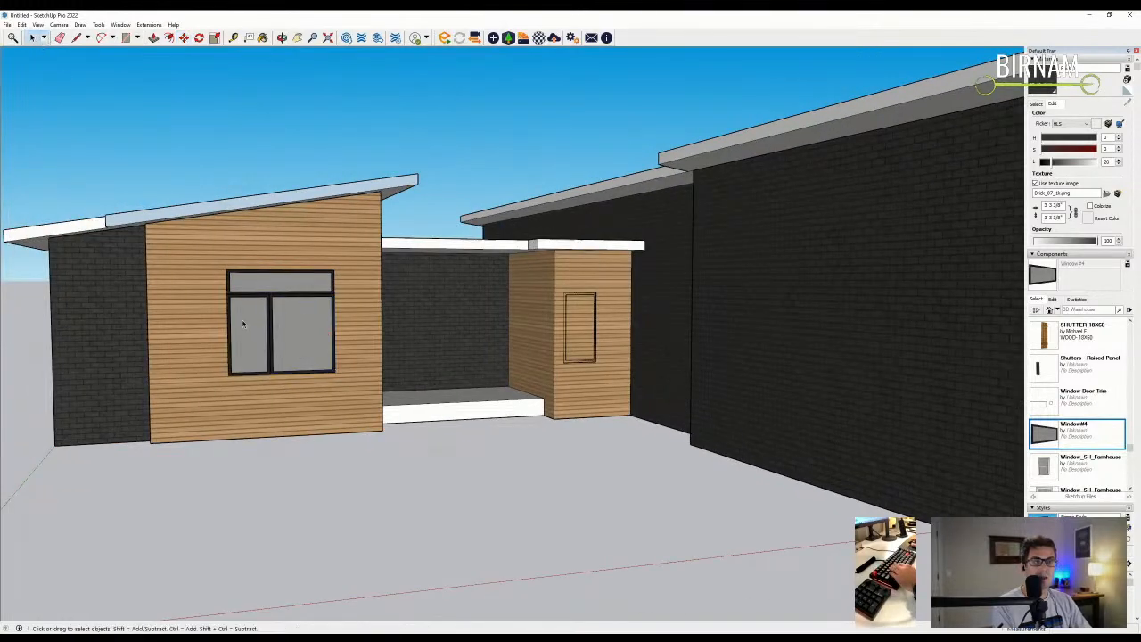
{"action": "middle_click_drag", "start_coordinate": [314, 294], "coordinate": [152, 93]}
{"action": "key", "text": "m"}
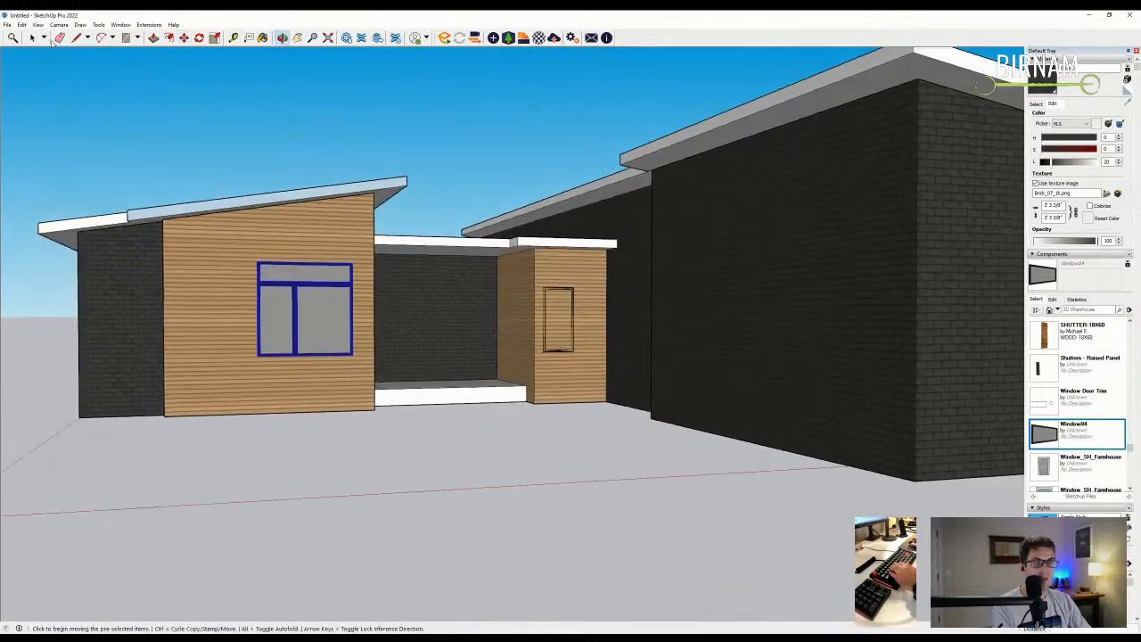
{"action": "middle_click_drag", "start_coordinate": [466, 331], "coordinate": [625, 325]}
{"action": "key", "text": "space"}
{"action": "left_click", "coordinate": [580, 321]}
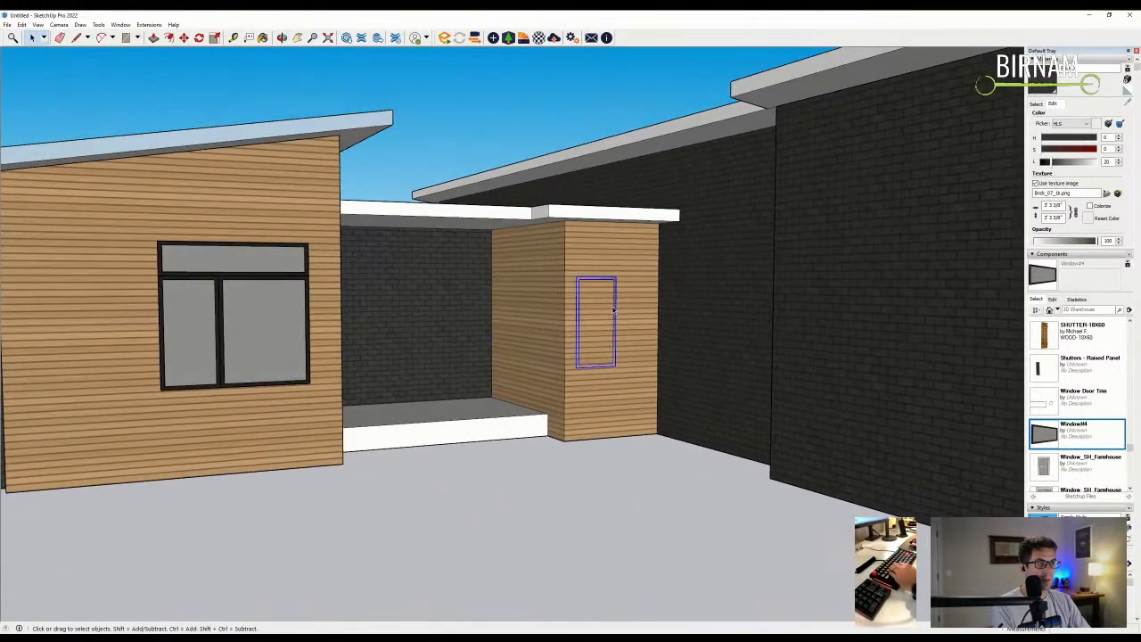
- Open the small entry-box window for editing and shift its inner frame edge
{"action": "double_click", "coordinate": [613, 349]}
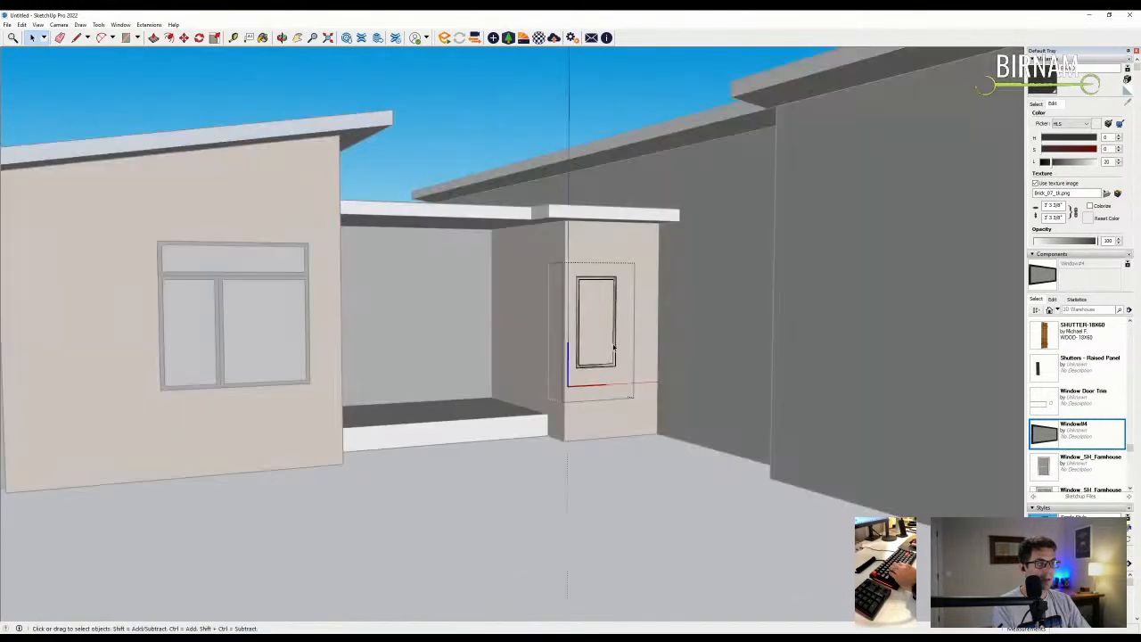
{"action": "middle_click_drag", "start_coordinate": [613, 354], "coordinate": [600, 330]}
{"action": "key", "text": "m"}
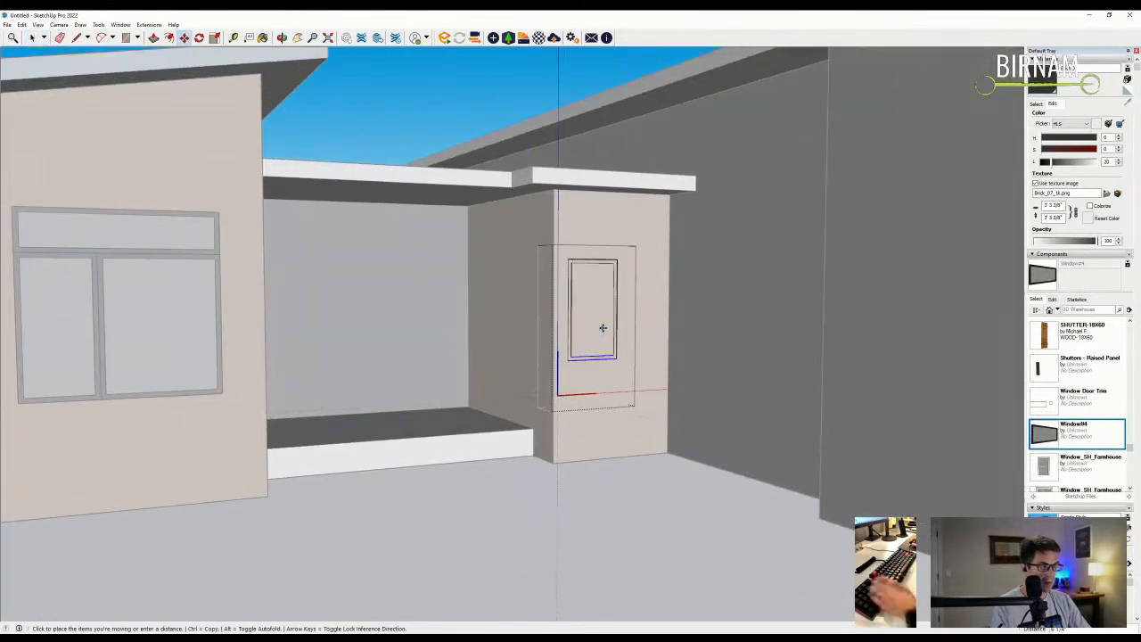
{"action": "key", "text": "space"}
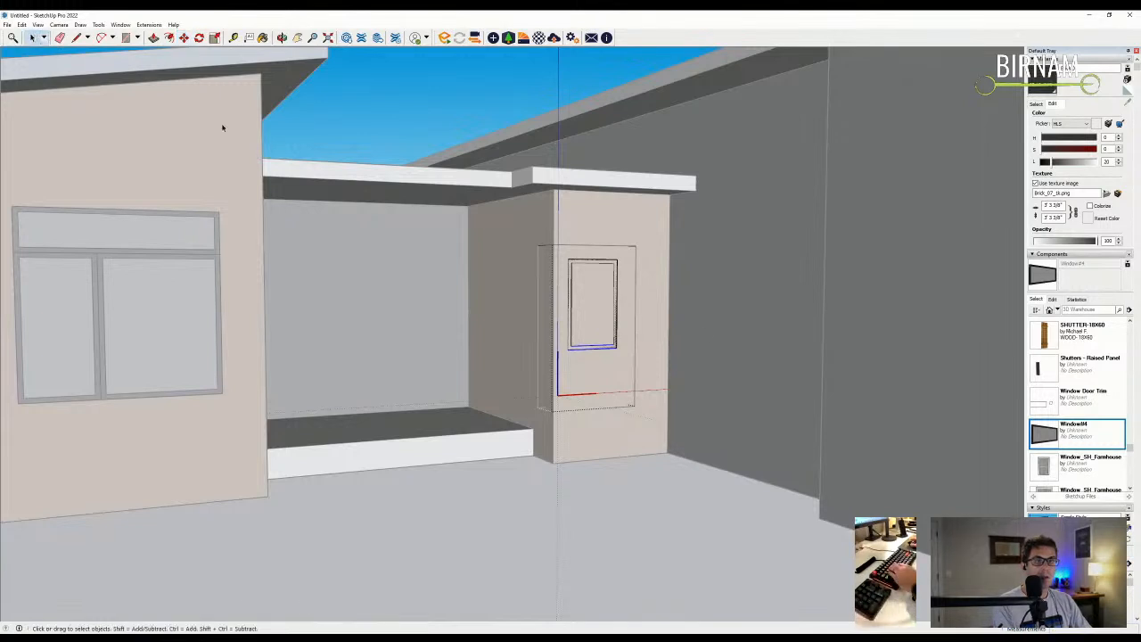
{"action": "middle_click_drag", "start_coordinate": [599, 330], "coordinate": [585, 361]}
{"action": "key", "text": "m"}
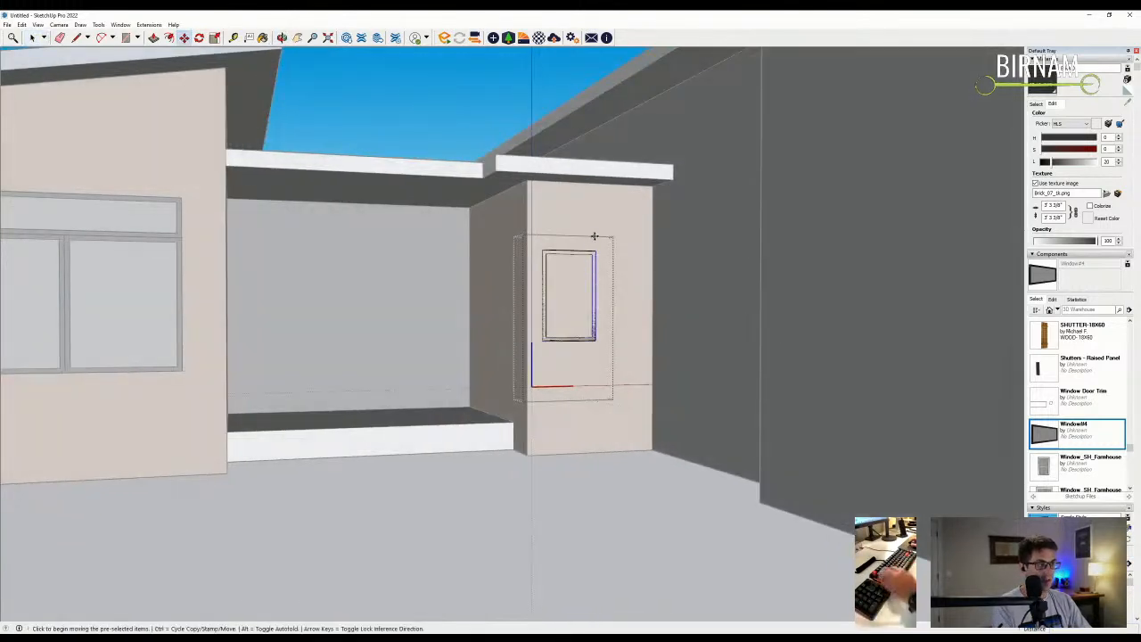
{"action": "left_click", "coordinate": [593, 237]}
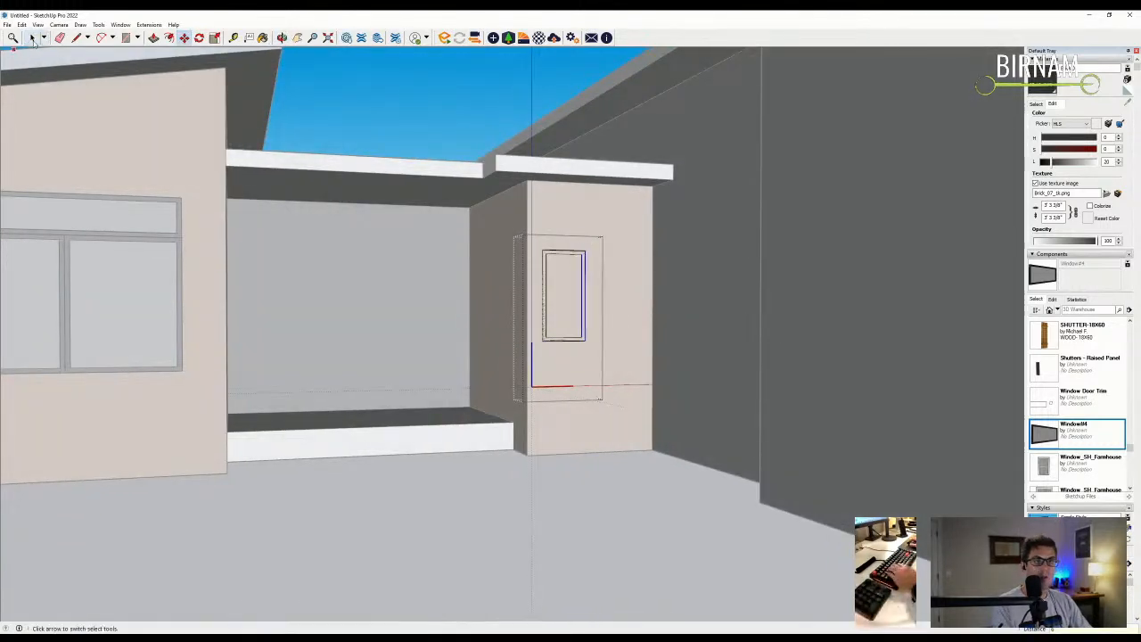
{"action": "key", "text": "space"}
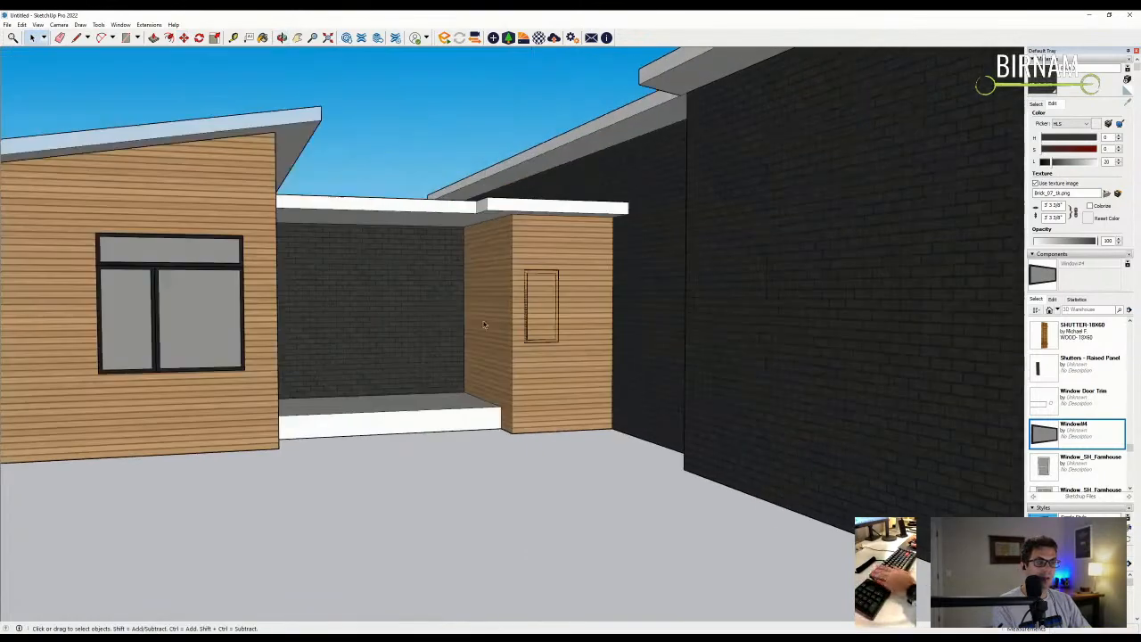
{"action": "scroll", "coordinate": [484, 324], "scroll_direction": "up", "scroll_amount": 2}
{"action": "middle_click_drag", "start_coordinate": [533, 281], "coordinate": [530, 301]}
- Copy the small window pane over to the entry box's side wall
{"action": "left_click", "coordinate": [584, 330]}
{"action": "mouse_move", "coordinate": [588, 348]}
{"action": "middle_mouse_down"}
{"action": "mouse_move", "coordinate": [602, 358]}
{"action": "mouse_move", "coordinate": [584, 339]}
{"action": "middle_mouse_up"}
{"action": "scroll", "coordinate": [583, 339], "scroll_direction": "up", "scroll_amount": 5}
{"action": "key", "text": "m"}
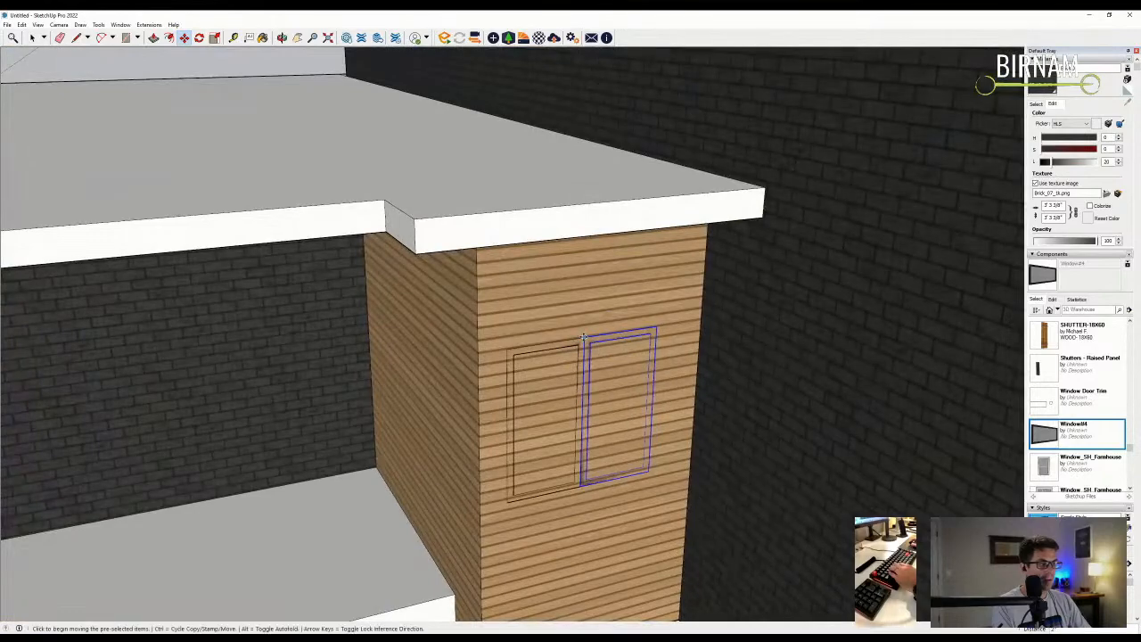
{"action": "scroll", "coordinate": [584, 336], "scroll_direction": "down", "scroll_amount": 8}
{"action": "scroll", "coordinate": [595, 433], "scroll_direction": "up", "scroll_amount": 2}
{"action": "key", "text": "ctrl"}
{"action": "left_click", "coordinate": [589, 418]}
{"action": "left_click", "coordinate": [517, 425]}
{"action": "scroll", "coordinate": [522, 392], "scroll_direction": "up", "scroll_amount": 6}
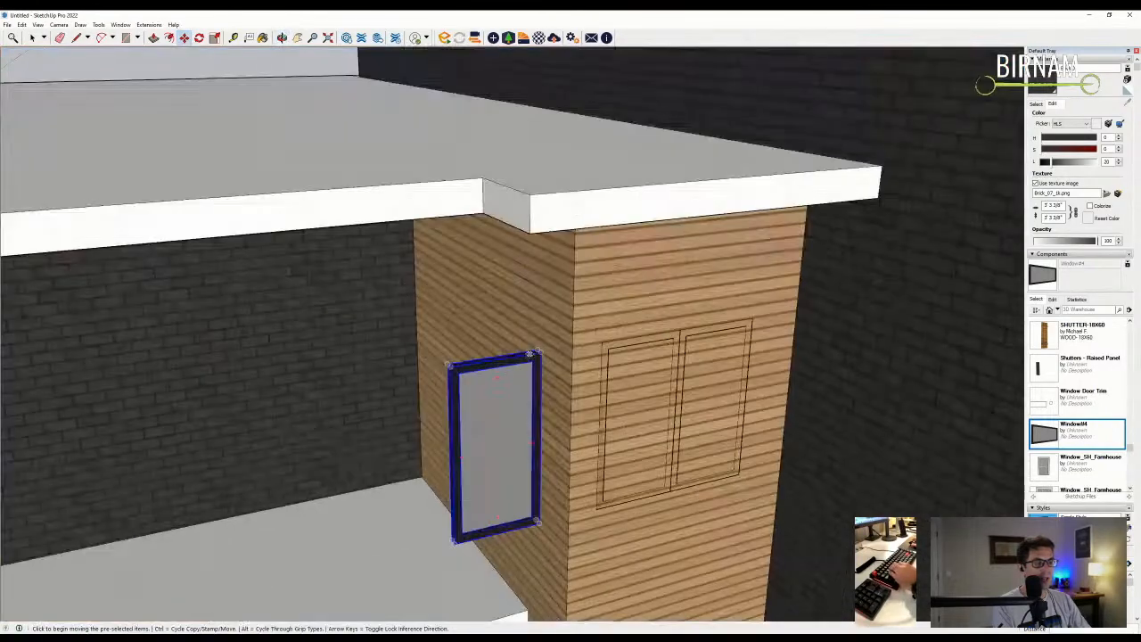
- Rotate the window copy to face the side wall and position it on the left wood wall
{"action": "mouse_move", "coordinate": [530, 353]}
{"action": "middle_mouse_down"}
{"action": "mouse_move", "coordinate": [531, 370]}
{"action": "mouse_move", "coordinate": [533, 349]}
{"action": "middle_mouse_up"}
{"action": "scroll", "coordinate": [529, 353], "scroll_direction": "up", "scroll_amount": 3}
{"action": "left_click", "coordinate": [530, 356]}
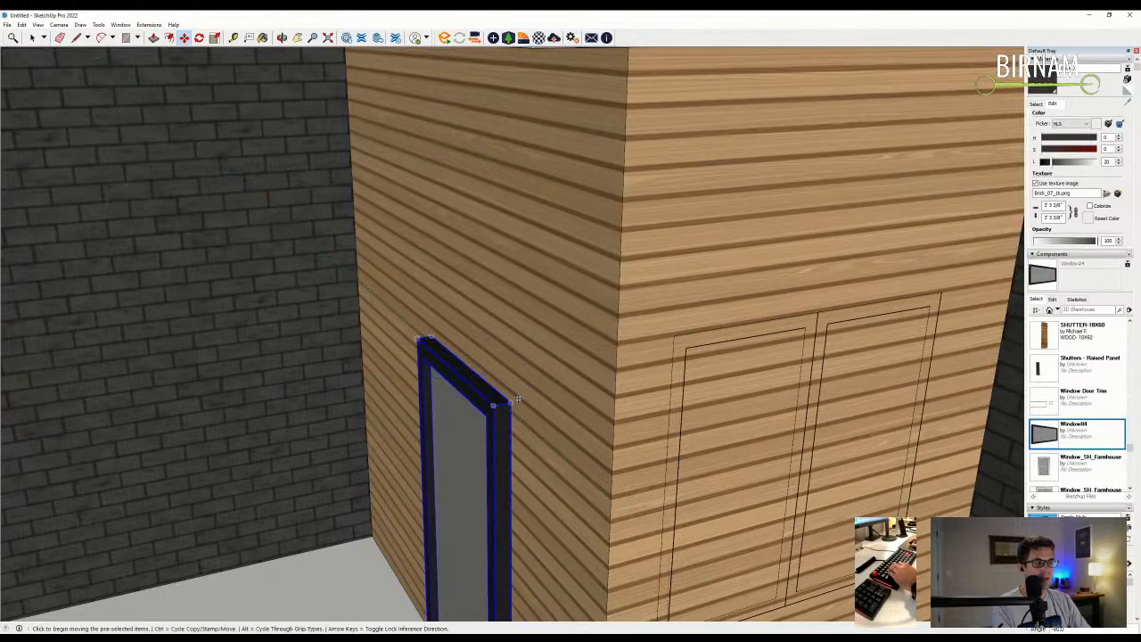
{"action": "scroll", "coordinate": [525, 407], "scroll_direction": "down", "scroll_amount": 5}
{"action": "scroll", "coordinate": [442, 367], "scroll_direction": "up", "scroll_amount": 5}
{"action": "left_click_drag", "start_coordinate": [432, 366], "coordinate": [559, 378]}
{"action": "middle_click_drag", "start_coordinate": [559, 377], "coordinate": [579, 446]}
{"action": "left_click", "coordinate": [579, 447]}
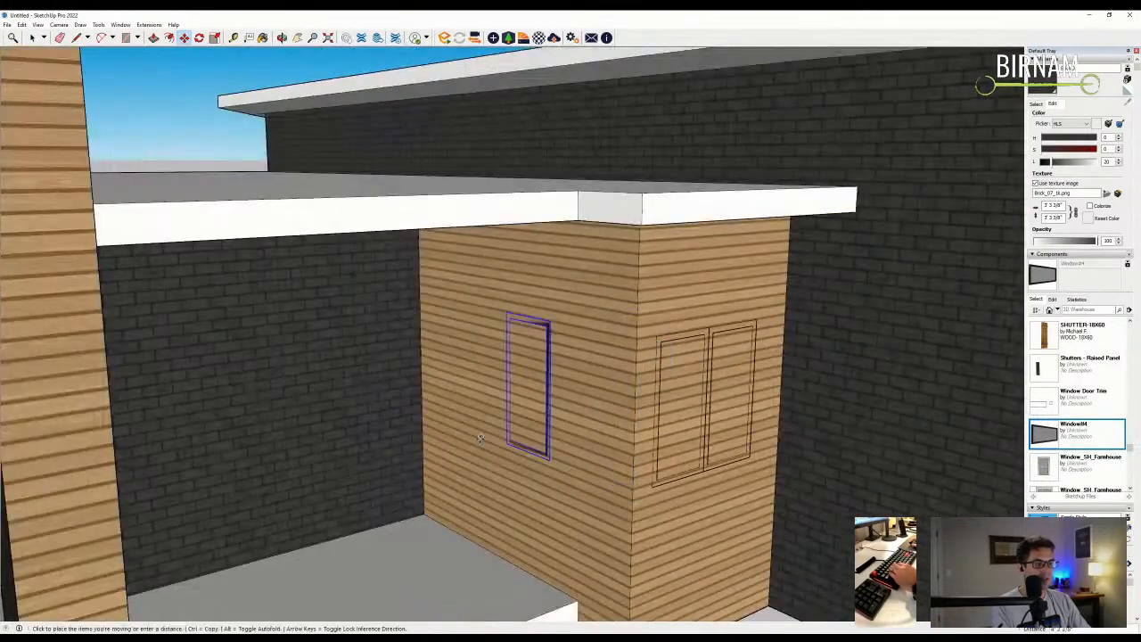
{"action": "left_click", "coordinate": [497, 441]}
- Copy the side-wall window alongside itself to form a two-pane window
{"action": "left_click", "coordinate": [571, 326]}
{"action": "left_click", "coordinate": [525, 317]}
{"action": "scroll", "coordinate": [526, 316], "scroll_direction": "down", "scroll_amount": 5}
{"action": "key", "text": "space"}
{"action": "scroll", "coordinate": [589, 352], "scroll_direction": "up", "scroll_amount": 5}
{"action": "key", "text": "m"}
{"action": "left_click", "coordinate": [581, 339]}
{"action": "middle_click_drag", "start_coordinate": [581, 340], "coordinate": [584, 445]}
- Draw the column footprint at the porch slab corner
{"action": "scroll", "coordinate": [590, 310], "scroll_direction": "down", "scroll_amount": 5}
{"action": "key", "text": "l"}
{"action": "scroll", "coordinate": [584, 504], "scroll_direction": "up", "scroll_amount": 3}
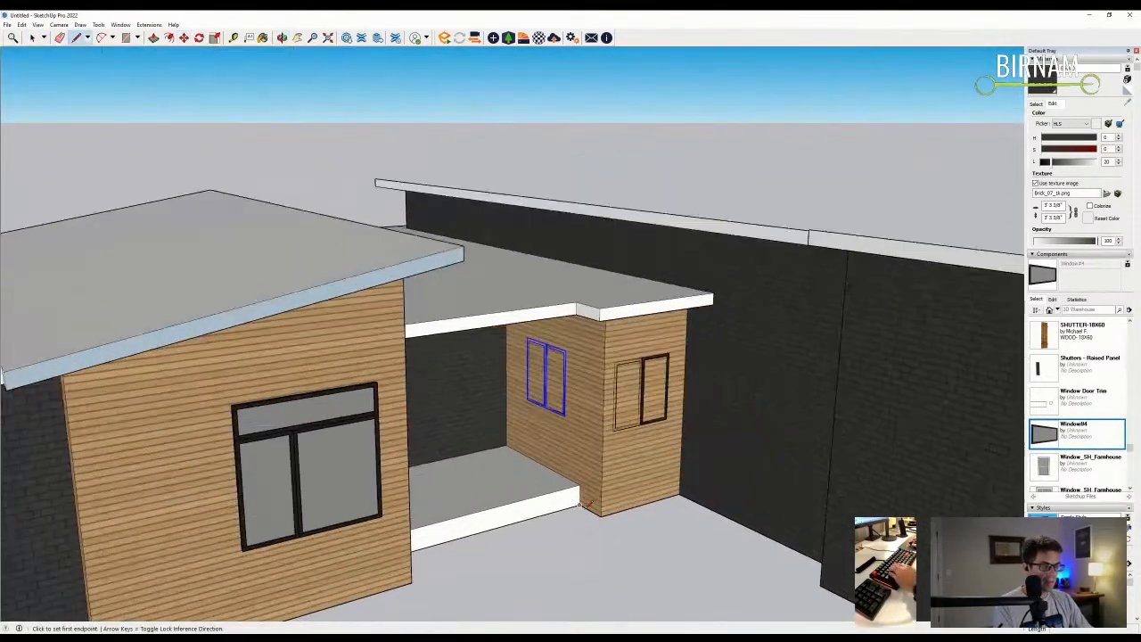
{"action": "left_click", "coordinate": [580, 505]}
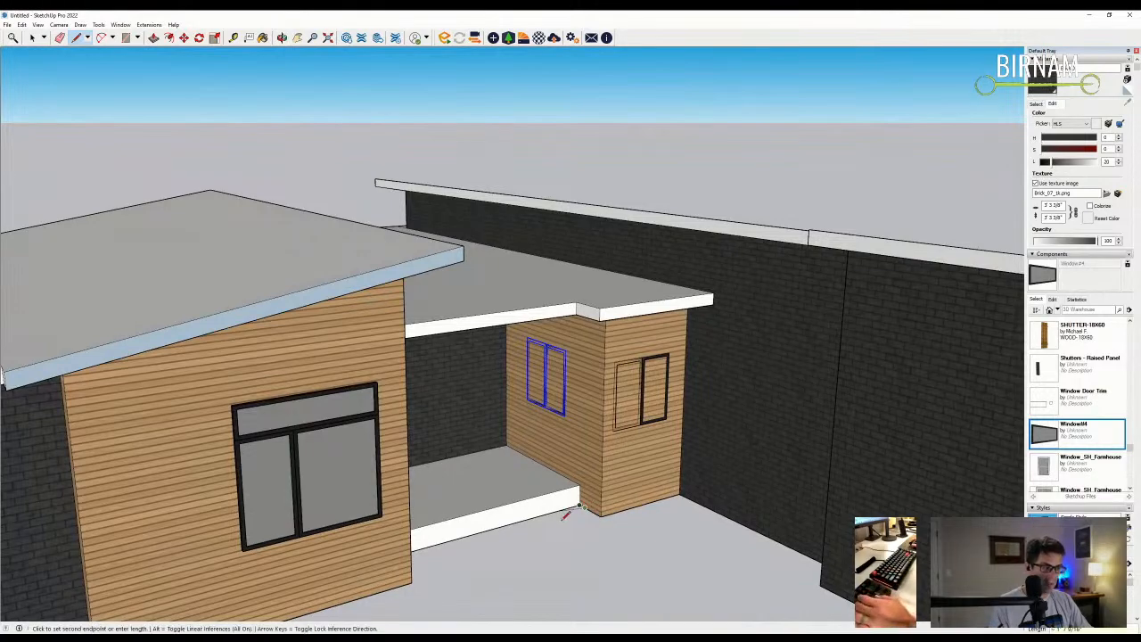
{"action": "scroll", "coordinate": [564, 516], "scroll_direction": "up", "scroll_amount": 2}
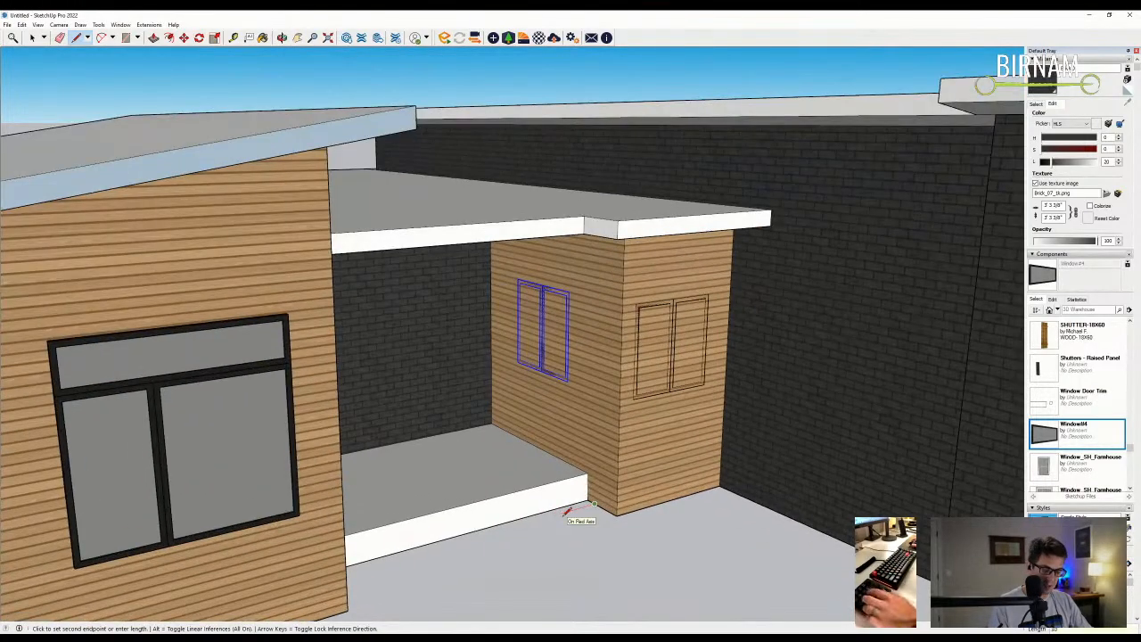
{"action": "middle_click_drag", "start_coordinate": [567, 514], "coordinate": [545, 348]}
{"action": "scroll", "coordinate": [481, 491], "scroll_direction": "up", "scroll_amount": 3}
- Push/Pull the column footprint up to the roof overhang
{"action": "key", "text": "p"}
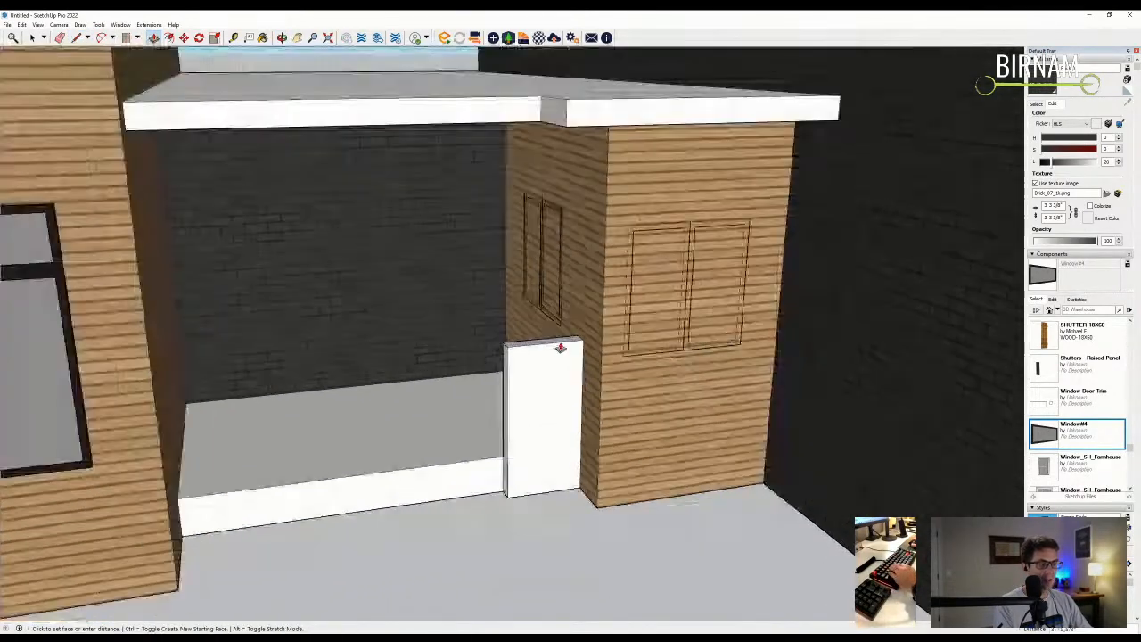
{"action": "scroll", "coordinate": [535, 131], "scroll_direction": "up", "scroll_amount": 3}
{"action": "middle_click_drag", "start_coordinate": [535, 134], "coordinate": [466, 371]}
{"action": "left_click", "coordinate": [598, 427]}
{"action": "scroll", "coordinate": [487, 389], "scroll_direction": "up", "scroll_amount": 2}
{"action": "scroll", "coordinate": [487, 389], "scroll_direction": "up", "scroll_amount": 5}
{"action": "mouse_move", "coordinate": [534, 395]}
{"action": "middle_mouse_down"}
{"action": "mouse_move", "coordinate": [751, 425]}
{"action": "mouse_move", "coordinate": [644, 395]}
{"action": "mouse_move", "coordinate": [865, 427]}
{"action": "mouse_move", "coordinate": [508, 382]}
{"action": "mouse_move", "coordinate": [554, 386]}
{"action": "middle_mouse_up"}
{"action": "scroll", "coordinate": [633, 398], "scroll_direction": "down", "scroll_amount": 6}
{"action": "scroll", "coordinate": [515, 388], "scroll_direction": "up", "scroll_amount": 5}
{"action": "scroll", "coordinate": [554, 387], "scroll_direction": "down", "scroll_amount": 3}
{"action": "scroll", "coordinate": [555, 387], "scroll_direction": "up", "scroll_amount": 3}
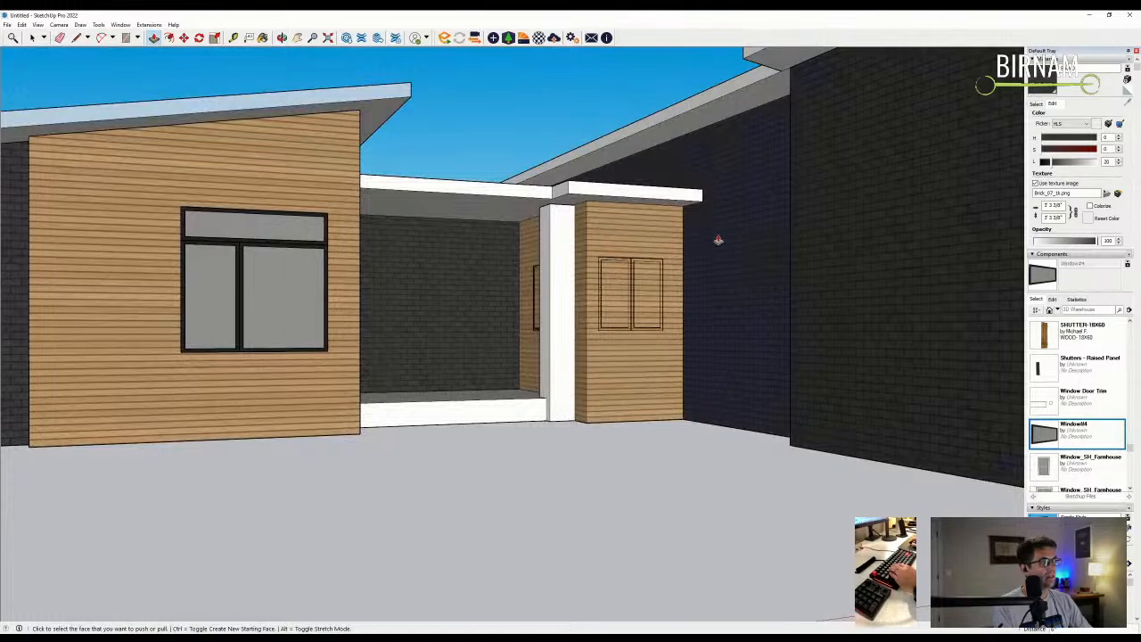
- Ready the brick Paint Bucket, then begin a new line at the column base
{"action": "key", "text": "b"}
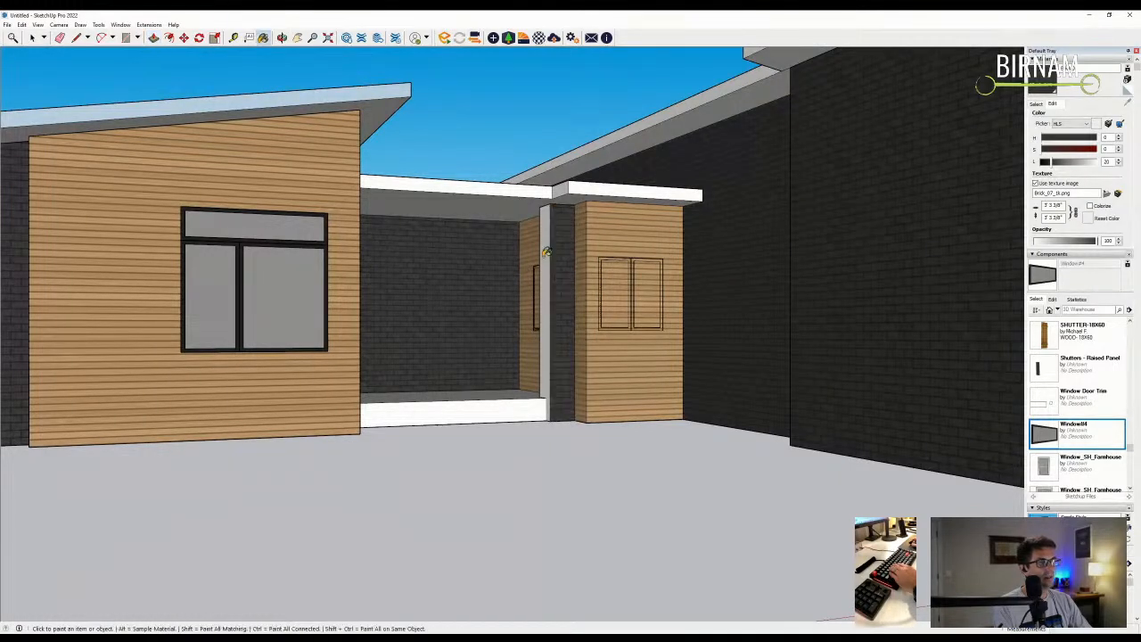
{"action": "scroll", "coordinate": [624, 314], "scroll_direction": "down", "scroll_amount": 3}
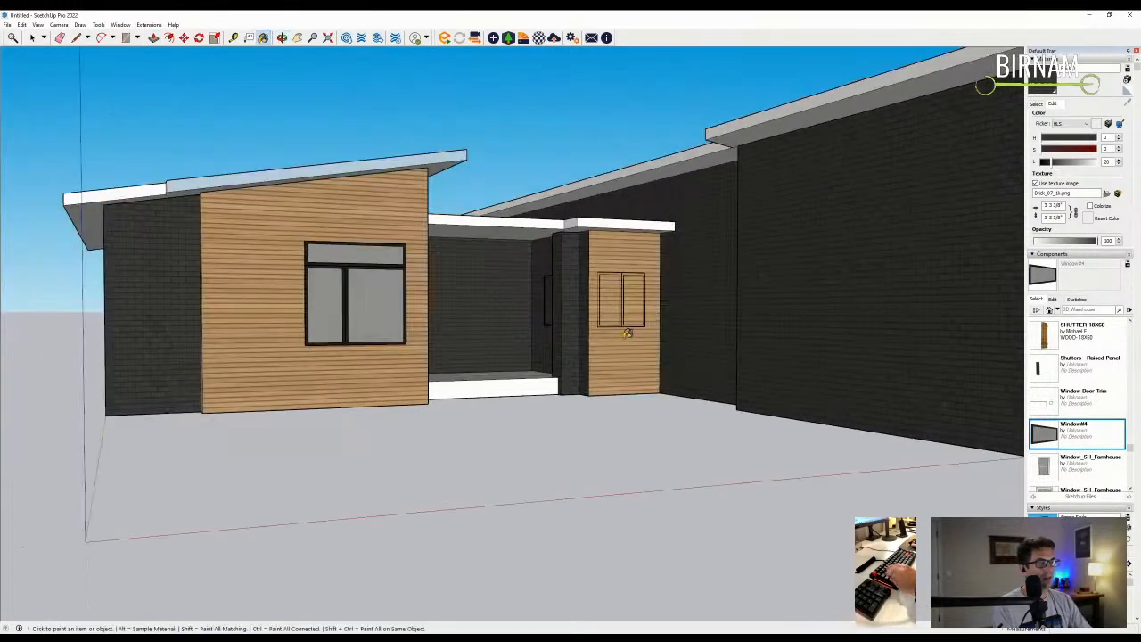
{"action": "mouse_move", "coordinate": [628, 333]}
{"action": "middle_mouse_down"}
{"action": "mouse_move", "coordinate": [560, 408]}
{"action": "mouse_move", "coordinate": [580, 263]}
{"action": "middle_mouse_up"}
{"action": "scroll", "coordinate": [560, 409], "scroll_direction": "up", "scroll_amount": 5}
{"action": "key", "text": "l"}
{"action": "left_click", "coordinate": [576, 350]}
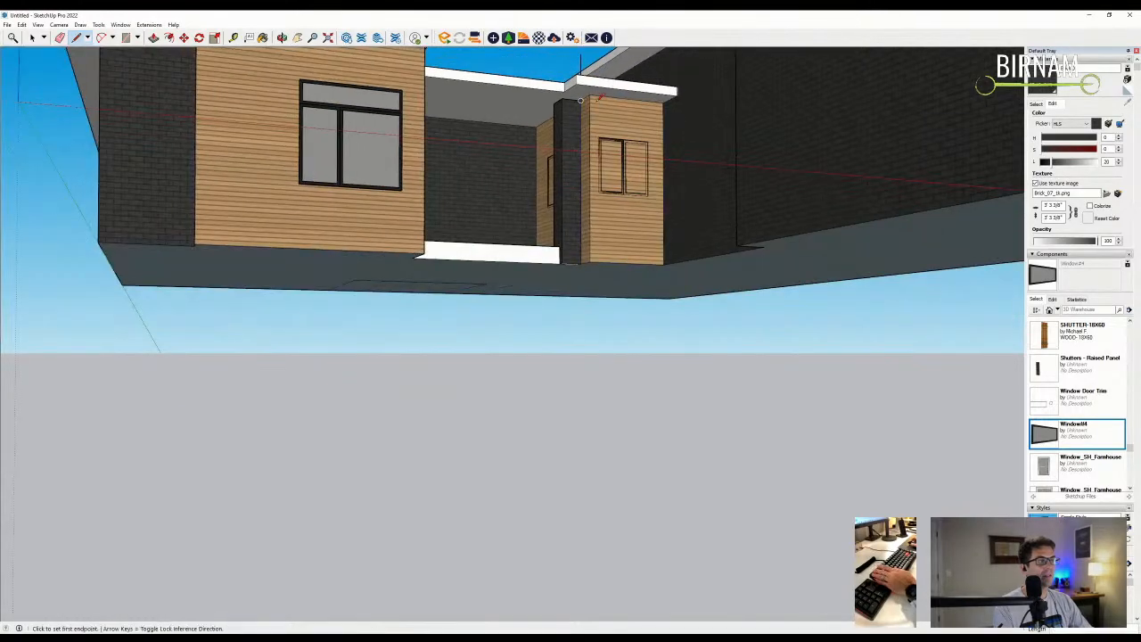
- Split the entry step's left end and pull out a small box for the column base
{"action": "middle_click_drag", "start_coordinate": [595, 98], "coordinate": [593, 179]}
{"action": "key", "text": "b"}
{"action": "mouse_move", "coordinate": [532, 159]}
{"action": "middle_mouse_down"}
{"action": "mouse_move", "coordinate": [537, 191]}
{"action": "mouse_move", "coordinate": [636, 326]}
{"action": "mouse_move", "coordinate": [624, 357]}
{"action": "mouse_move", "coordinate": [543, 242]}
{"action": "mouse_move", "coordinate": [382, 425]}
{"action": "middle_mouse_up"}
{"action": "key", "text": "l"}
{"action": "scroll", "coordinate": [296, 385], "scroll_direction": "up", "scroll_amount": 3}
{"action": "scroll", "coordinate": [296, 385], "scroll_direction": "up", "scroll_amount": 1}
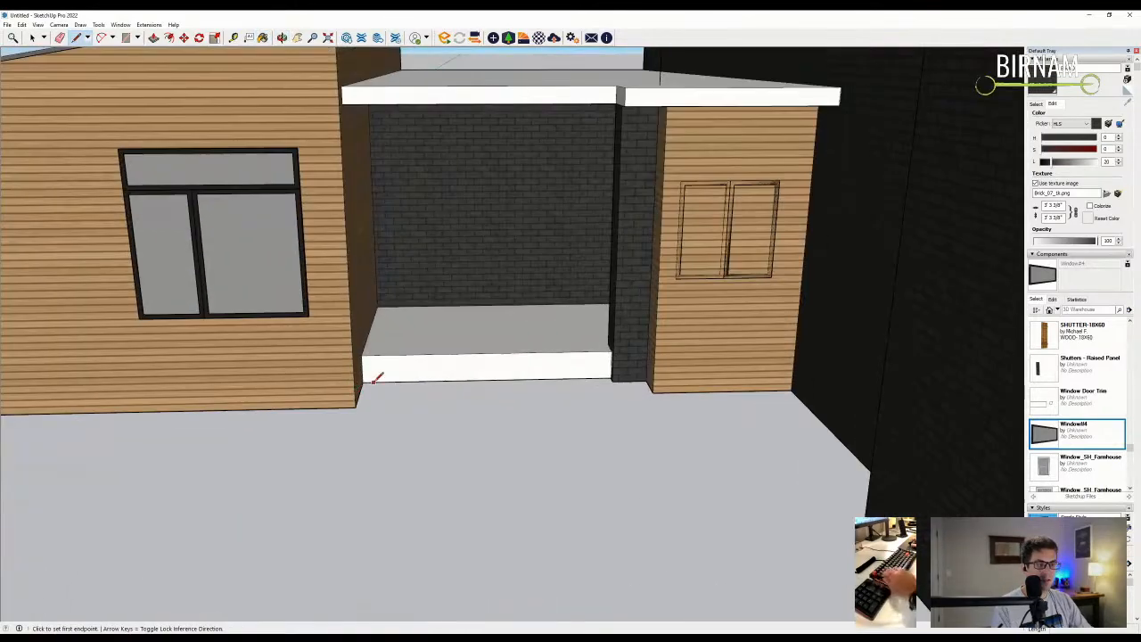
{"action": "scroll", "coordinate": [365, 378], "scroll_direction": "up", "scroll_amount": 2}
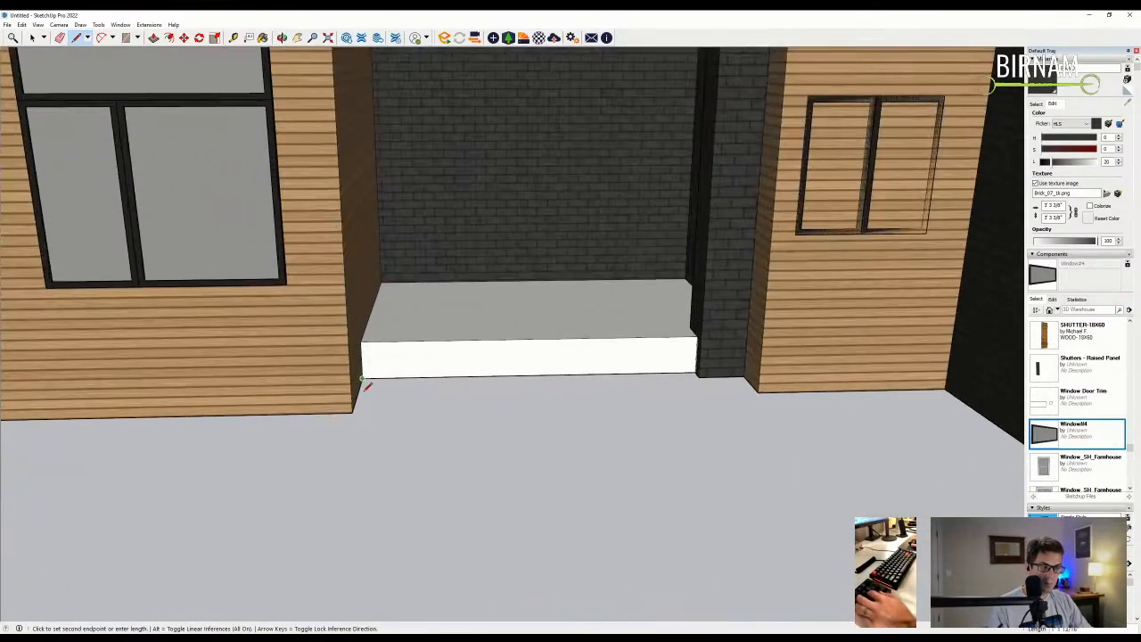
{"action": "left_click", "coordinate": [423, 376]}
{"action": "mouse_move", "coordinate": [423, 376]}
{"action": "middle_mouse_down"}
{"action": "mouse_move", "coordinate": [433, 371]}
{"action": "mouse_move", "coordinate": [395, 397]}
{"action": "mouse_move", "coordinate": [408, 377]}
{"action": "middle_mouse_up"}
{"action": "key", "text": "p"}
{"action": "left_click", "coordinate": [410, 366]}
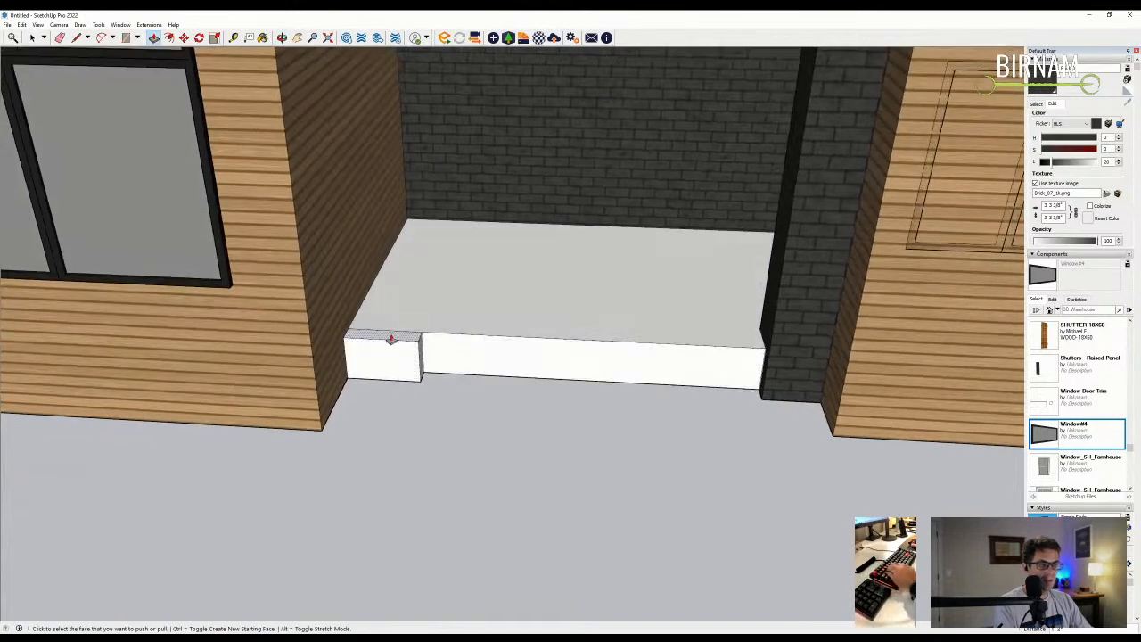
- Draw a 12" rectangle on the box and raise its top face into a column
{"action": "scroll", "coordinate": [389, 337], "scroll_direction": "up", "scroll_amount": 3}
{"action": "key", "text": "l"}
{"action": "left_click", "coordinate": [409, 332]}
{"action": "type", "text": "12"}
{"action": "key", "text": "Return"}
{"action": "left_click", "coordinate": [326, 289]}
{"action": "key", "text": "e"}
{"action": "mouse_move", "coordinate": [365, 333]}
{"action": "middle_mouse_down"}
{"action": "mouse_move", "coordinate": [388, 358]}
{"action": "mouse_move", "coordinate": [404, 317]}
{"action": "middle_mouse_up"}
{"action": "scroll", "coordinate": [410, 317], "scroll_direction": "down", "scroll_amount": 2}
{"action": "key", "text": "p"}
{"action": "left_click", "coordinate": [398, 328]}
- Paint the white column with the brick material
{"action": "scroll", "coordinate": [426, 227], "scroll_direction": "down", "scroll_amount": 2}
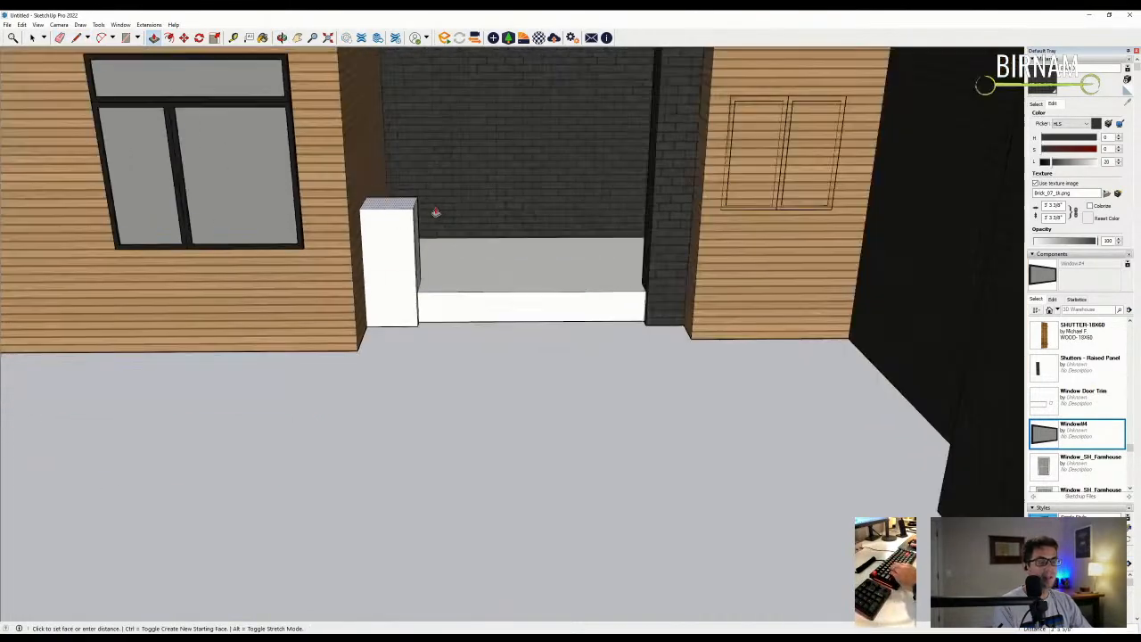
{"action": "scroll", "coordinate": [529, 148], "scroll_direction": "down", "scroll_amount": 2}
{"action": "scroll", "coordinate": [529, 146], "scroll_direction": "down", "scroll_amount": 2}
{"action": "scroll", "coordinate": [523, 239], "scroll_direction": "down", "scroll_amount": 1}
{"action": "middle_click_drag", "start_coordinate": [502, 257], "coordinate": [466, 240]}
{"action": "key", "text": "b"}
{"action": "scroll", "coordinate": [558, 153], "scroll_direction": "up", "scroll_amount": 4}
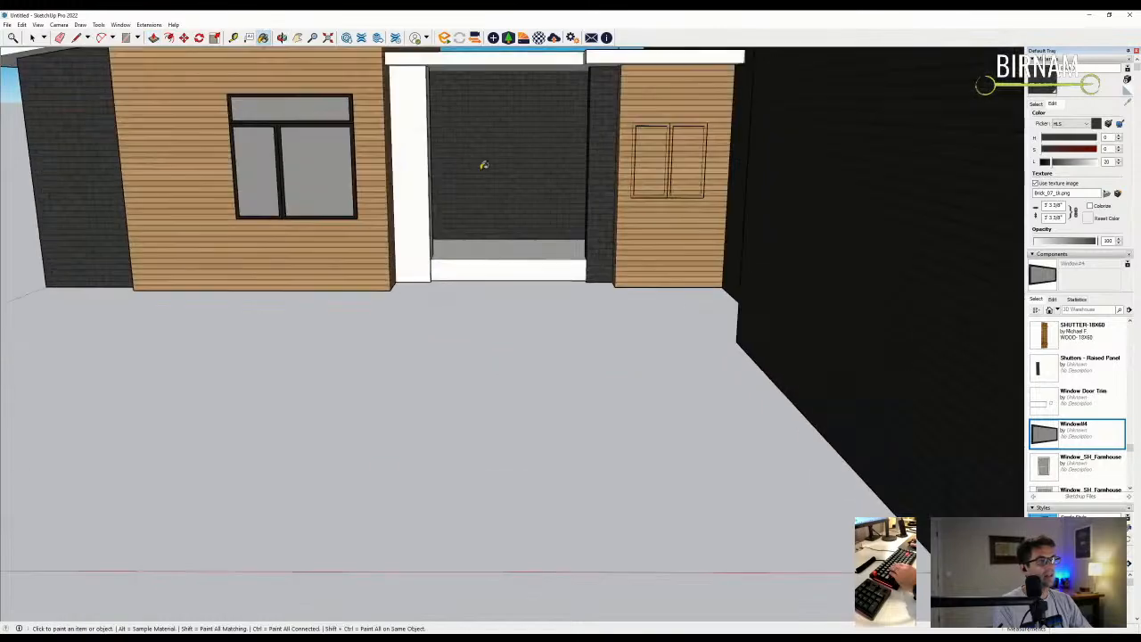
{"action": "scroll", "coordinate": [403, 148], "scroll_direction": "up", "scroll_amount": 1}
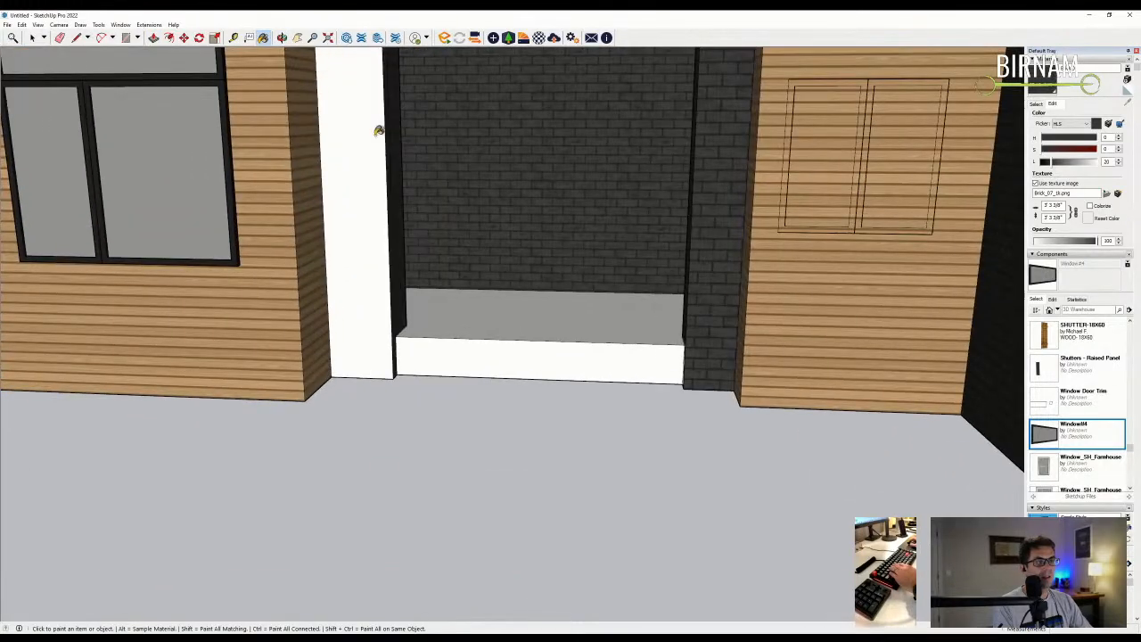
{"action": "left_click", "coordinate": [378, 131]}
{"action": "scroll", "coordinate": [496, 237], "scroll_direction": "down", "scroll_amount": 8}
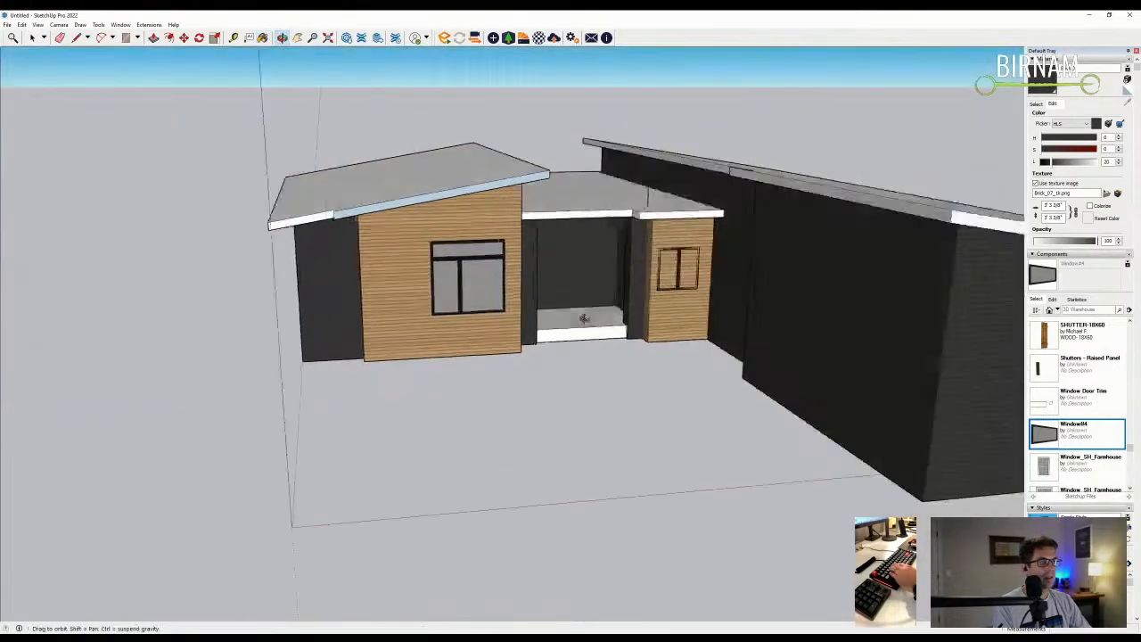
- Orbit around and zoom to fit the whole house in view
{"action": "mouse_move", "coordinate": [553, 268]}
{"action": "middle_mouse_down"}
{"action": "mouse_move", "coordinate": [581, 328]}
{"action": "mouse_move", "coordinate": [471, 298]}
{"action": "mouse_move", "coordinate": [688, 289]}
{"action": "mouse_move", "coordinate": [354, 297]}
{"action": "mouse_move", "coordinate": [441, 339]}
{"action": "mouse_move", "coordinate": [482, 325]}
{"action": "middle_mouse_up"}
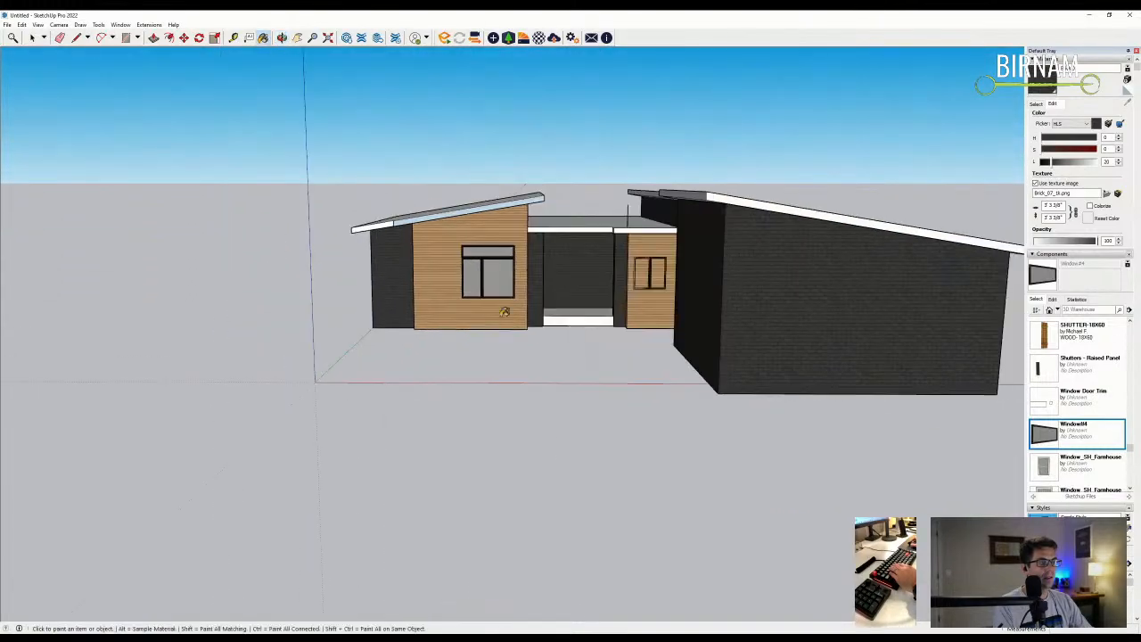
{"action": "scroll", "coordinate": [481, 325], "scroll_direction": "up", "scroll_amount": 10}
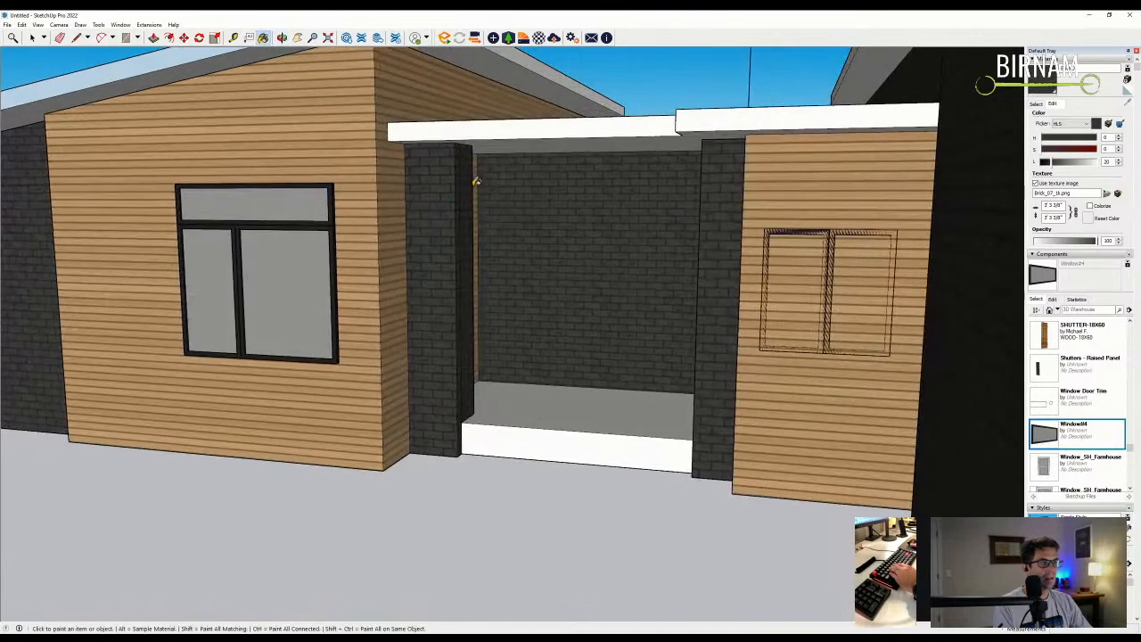
{"action": "scroll", "coordinate": [650, 282], "scroll_direction": "down", "scroll_amount": 10}
{"action": "middle_click_drag", "start_coordinate": [649, 283], "coordinate": [630, 377]}
{"action": "scroll", "coordinate": [690, 328], "scroll_direction": "down", "scroll_amount": 2}
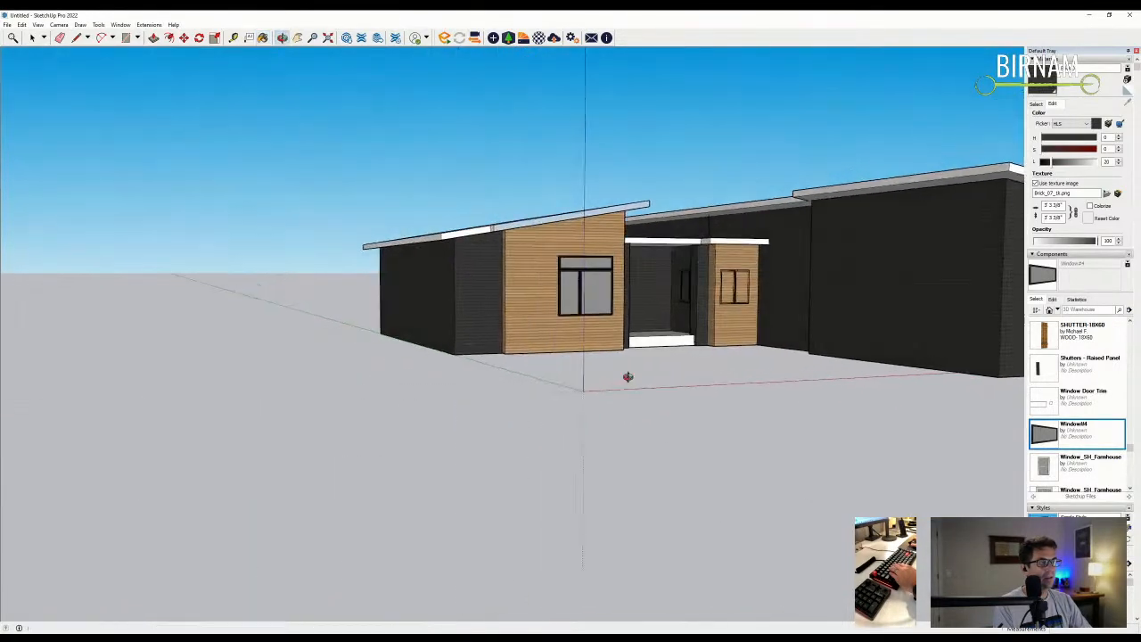
{"action": "key", "text": "shift+z"}
{"action": "scroll", "coordinate": [594, 353], "scroll_direction": "up", "scroll_amount": 3}
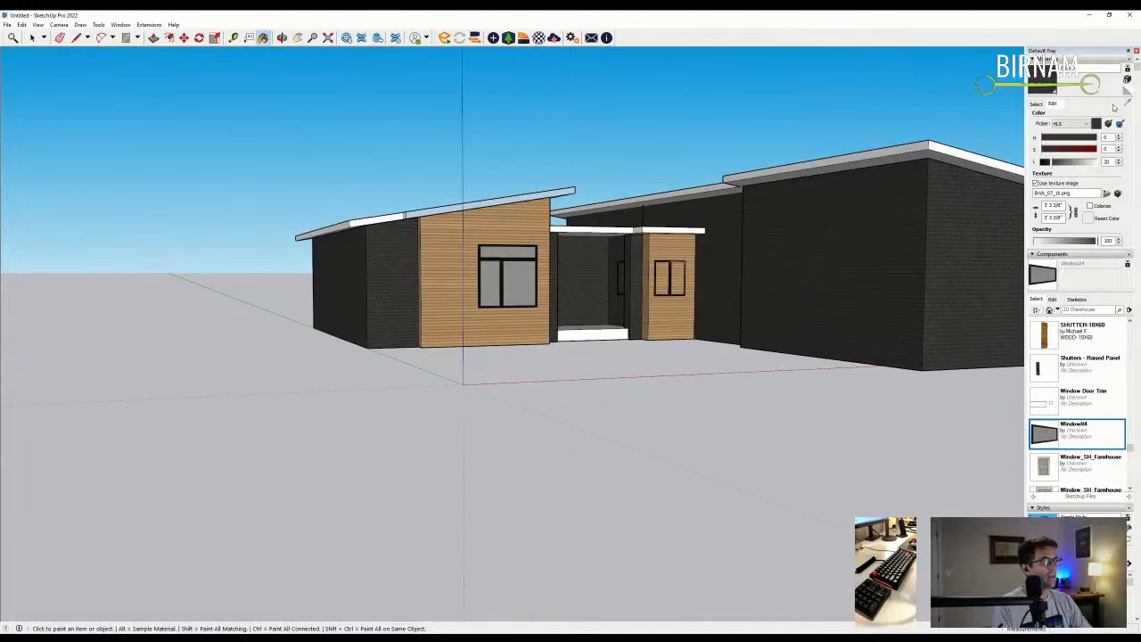
- Show the In Model materials and paint the left and front fascia black
{"action": "left_click", "coordinate": [1034, 104]}
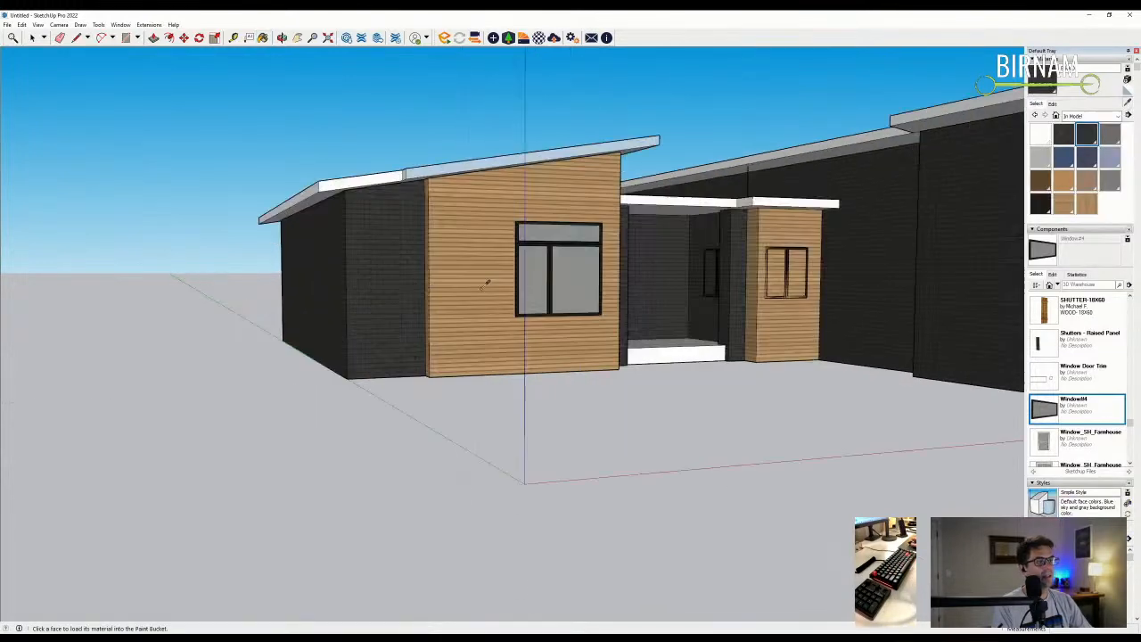
{"action": "scroll", "coordinate": [517, 249], "scroll_direction": "up", "scroll_amount": 5}
{"action": "scroll", "coordinate": [517, 249], "scroll_direction": "down", "scroll_amount": 10}
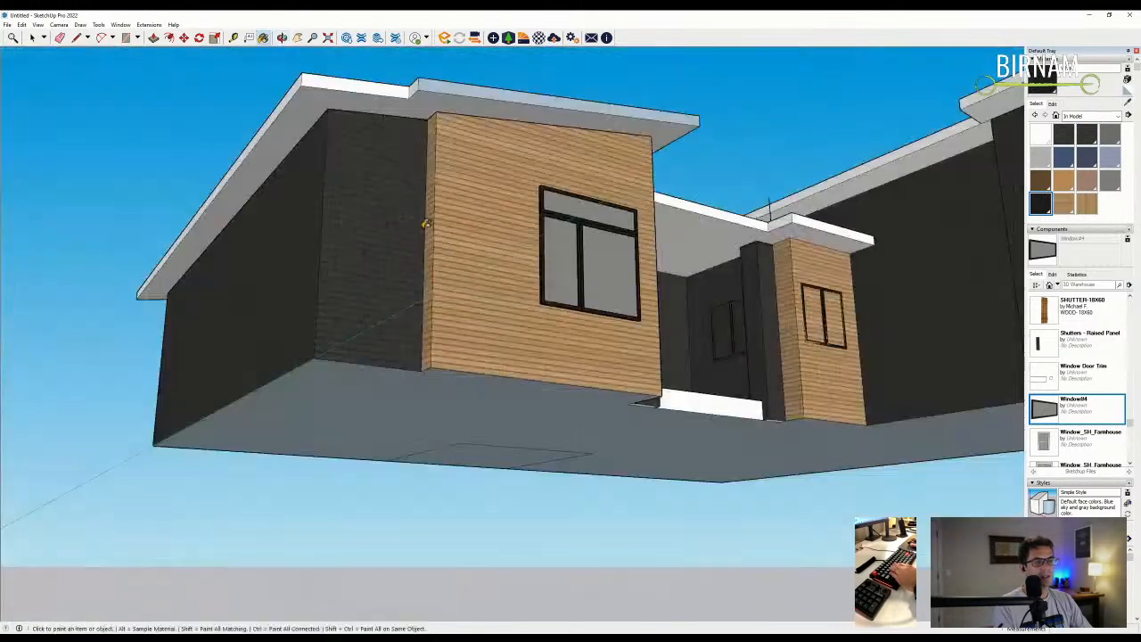
{"action": "left_click", "coordinate": [295, 87]}
{"action": "left_click", "coordinate": [403, 83]}
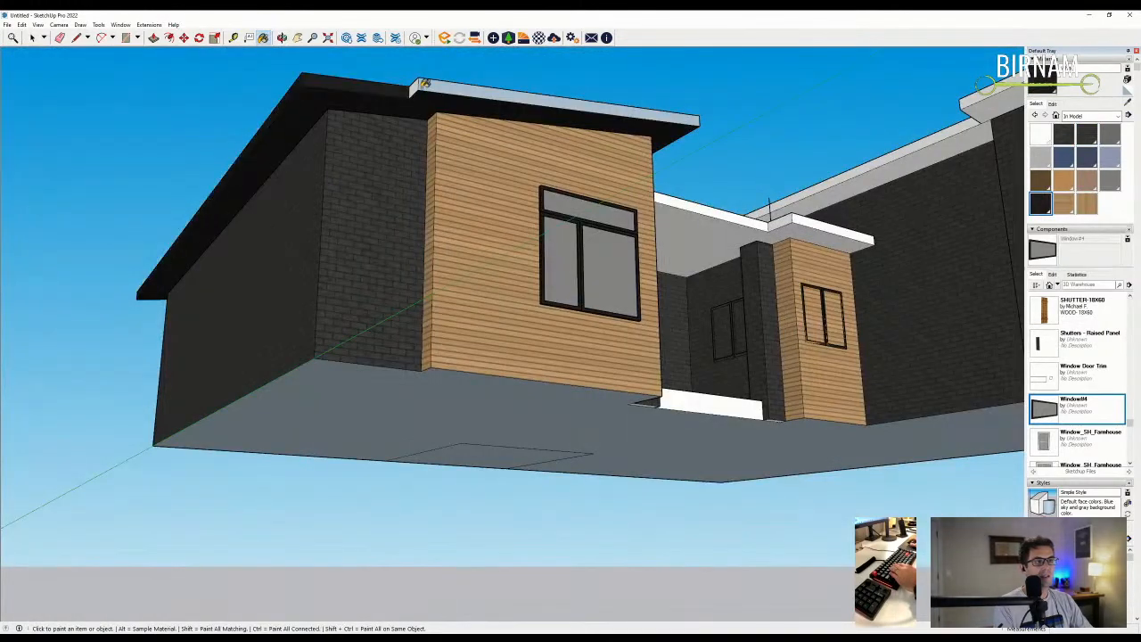
{"action": "left_click", "coordinate": [441, 87]}
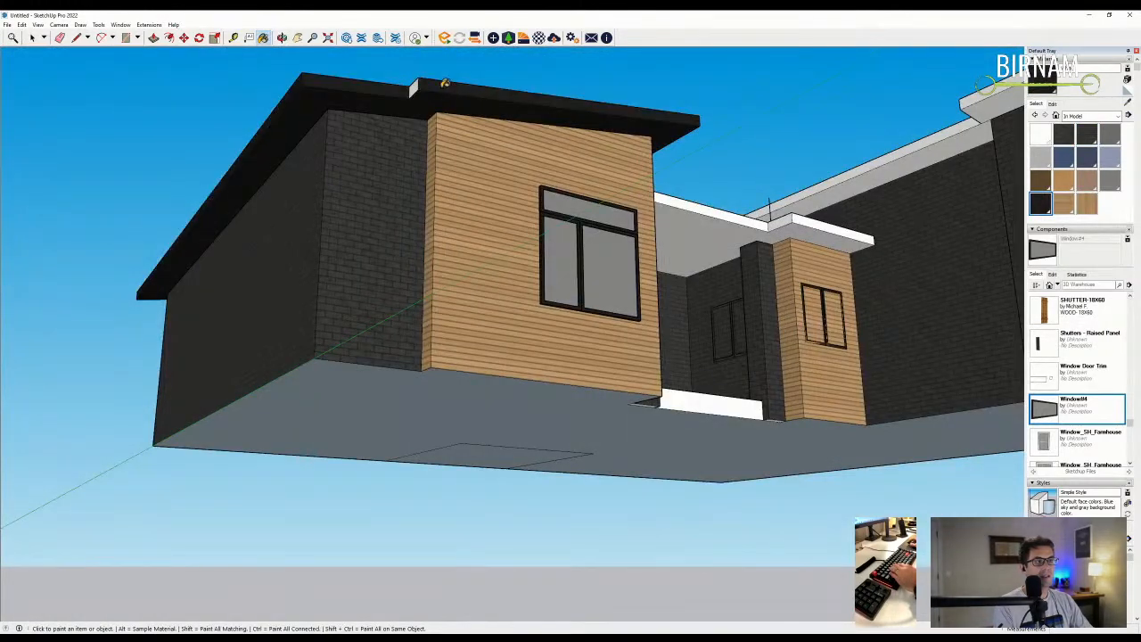
- Paint the middle and right soffits, their fascia, and the middle roof black
{"action": "left_click", "coordinate": [717, 229]}
{"action": "left_click", "coordinate": [745, 213]}
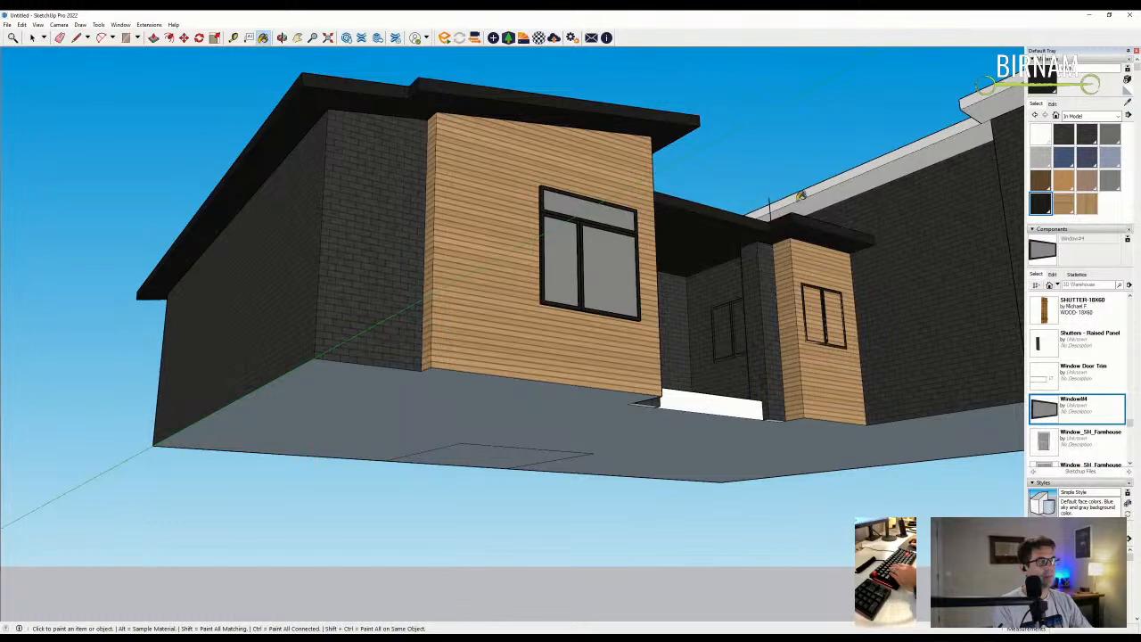
{"action": "left_click", "coordinate": [804, 204]}
{"action": "left_click", "coordinate": [800, 195]}
{"action": "middle_click_drag", "start_coordinate": [800, 195], "coordinate": [644, 303]}
{"action": "scroll", "coordinate": [644, 303], "scroll_direction": "down", "scroll_amount": 3}
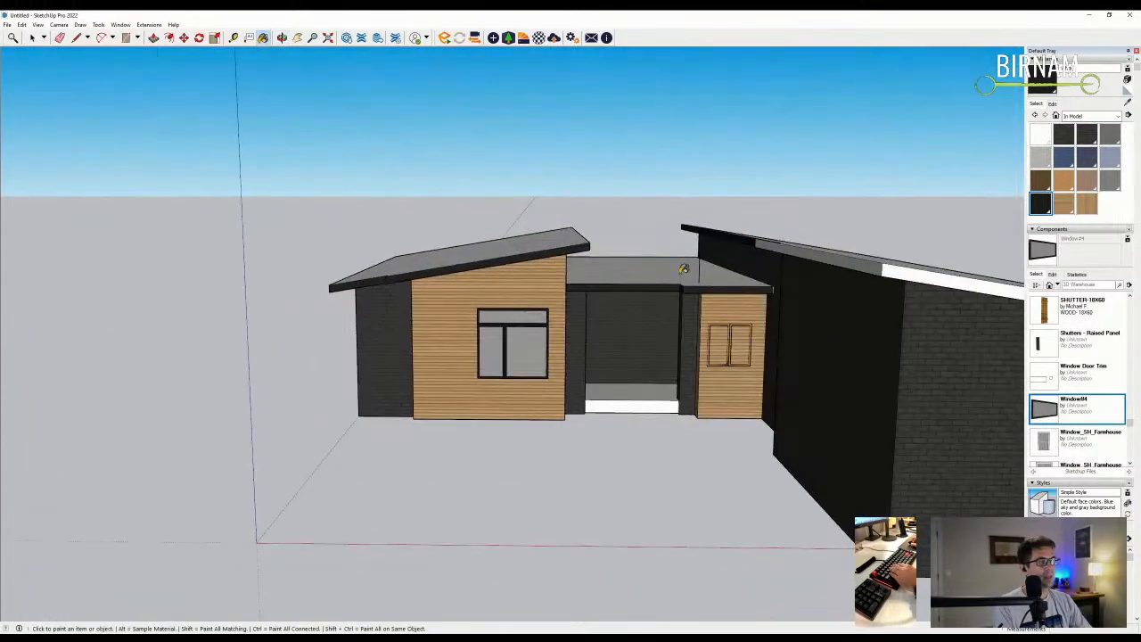
{"action": "left_click", "coordinate": [692, 266]}
- Orbit around the house to check the black edges from the front and side
{"action": "scroll", "coordinate": [573, 288], "scroll_direction": "down", "scroll_amount": 1}
{"action": "middle_click_drag", "start_coordinate": [573, 288], "coordinate": [701, 336]}
{"action": "scroll", "coordinate": [701, 304], "scroll_direction": "down", "scroll_amount": 2}
{"action": "scroll", "coordinate": [898, 330], "scroll_direction": "up", "scroll_amount": 3}
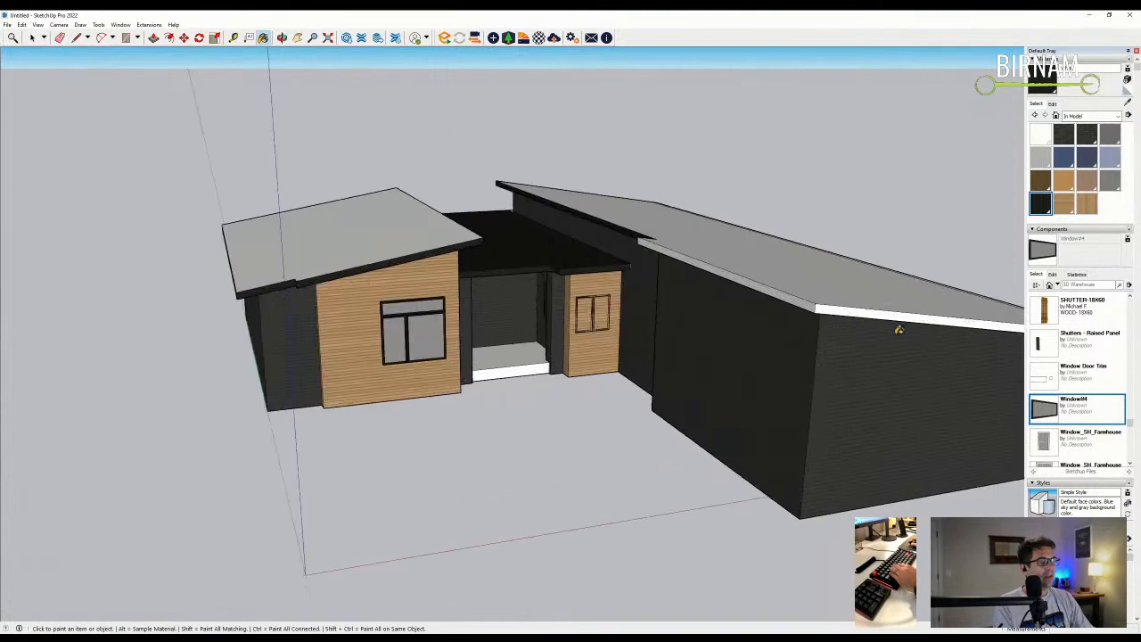
{"action": "middle_click_drag", "start_coordinate": [899, 330], "coordinate": [914, 265]}
{"action": "scroll", "coordinate": [704, 222], "scroll_direction": "up", "scroll_amount": 4}
{"action": "middle_click_drag", "start_coordinate": [698, 242], "coordinate": [713, 313]}
{"action": "scroll", "coordinate": [488, 206], "scroll_direction": "down", "scroll_amount": 2}
{"action": "scroll", "coordinate": [693, 241], "scroll_direction": "up", "scroll_amount": 5}
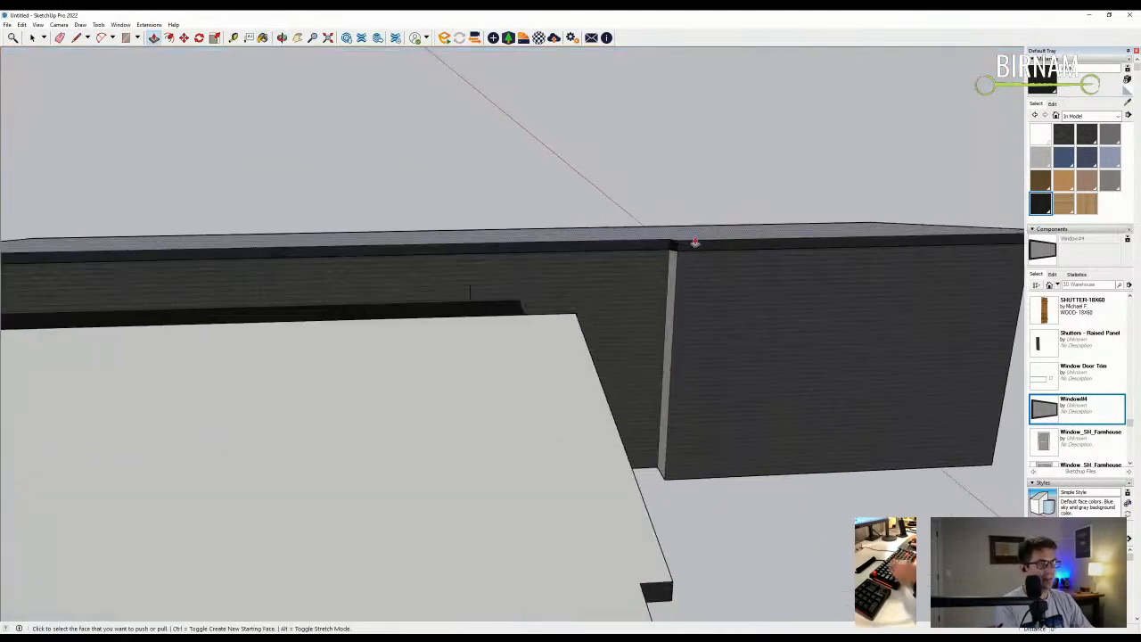
{"action": "key", "text": "p"}
{"action": "scroll", "coordinate": [670, 250], "scroll_direction": "down", "scroll_amount": 3}
{"action": "middle_click_drag", "start_coordinate": [671, 249], "coordinate": [1011, 371]}
{"action": "scroll", "coordinate": [507, 252], "scroll_direction": "down", "scroll_amount": 5}
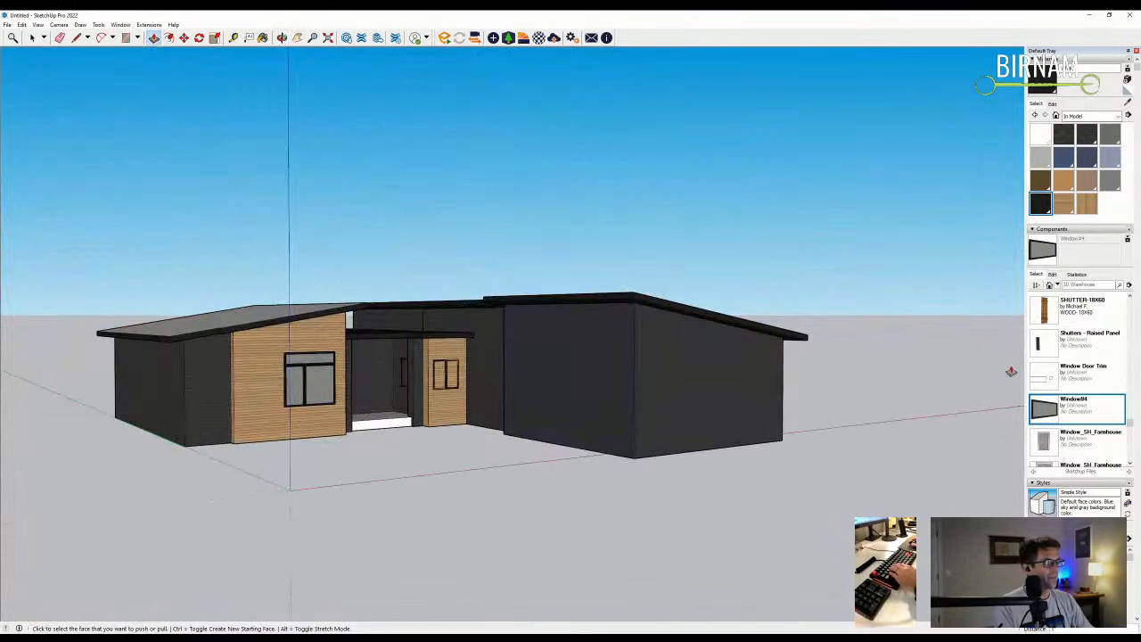
{"action": "scroll", "coordinate": [1069, 360], "scroll_direction": "down", "scroll_amount": 3}
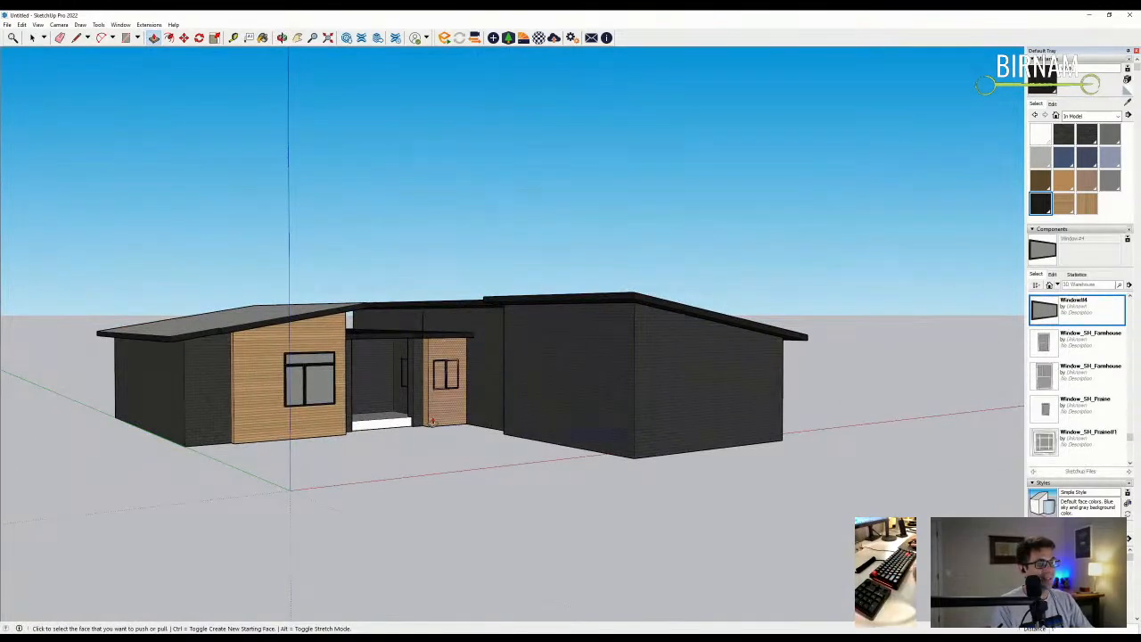
- Select the small entry window, viewed from the front of the entry
{"action": "middle_click_drag", "start_coordinate": [432, 421], "coordinate": [360, 350]}
{"action": "left_click", "coordinate": [32, 39]}
{"action": "scroll", "coordinate": [427, 364], "scroll_direction": "up", "scroll_amount": 6}
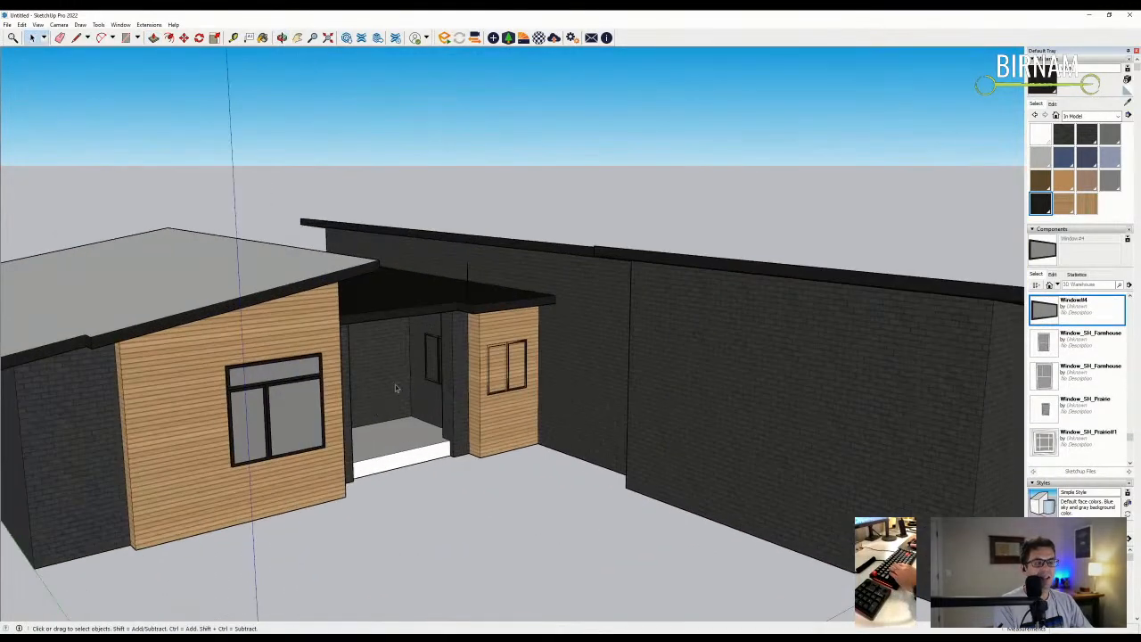
{"action": "scroll", "coordinate": [428, 363], "scroll_direction": "up", "scroll_amount": 4}
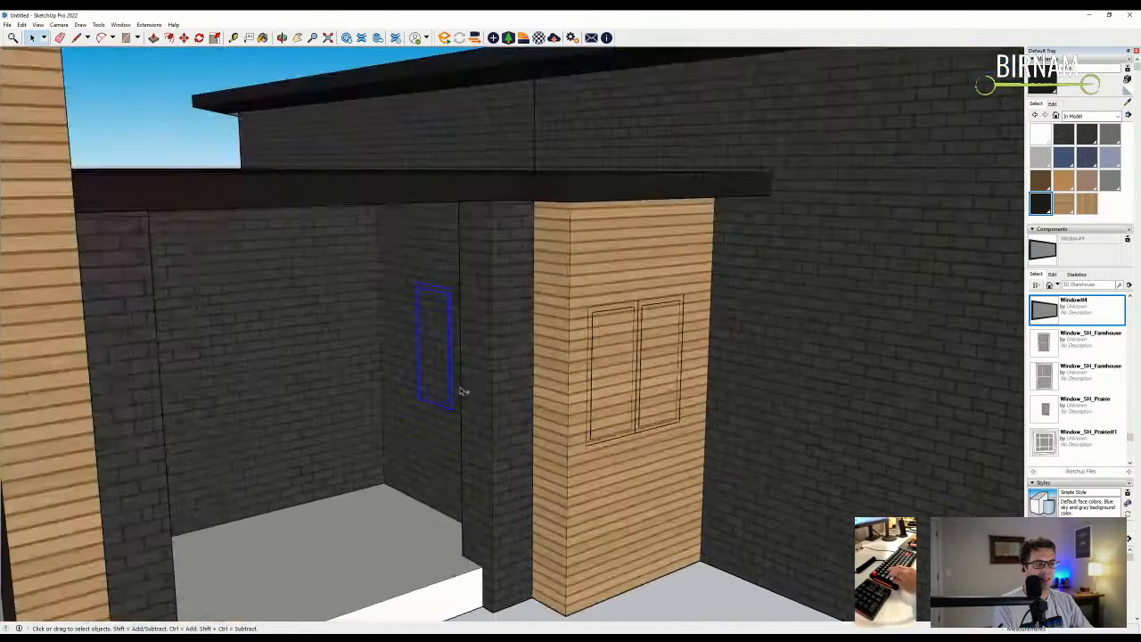
{"action": "middle_click_drag", "start_coordinate": [457, 389], "coordinate": [443, 253]}
- Copy the small double-pane window onto the brick wall right of the wood entry block
{"action": "key", "text": "m"}
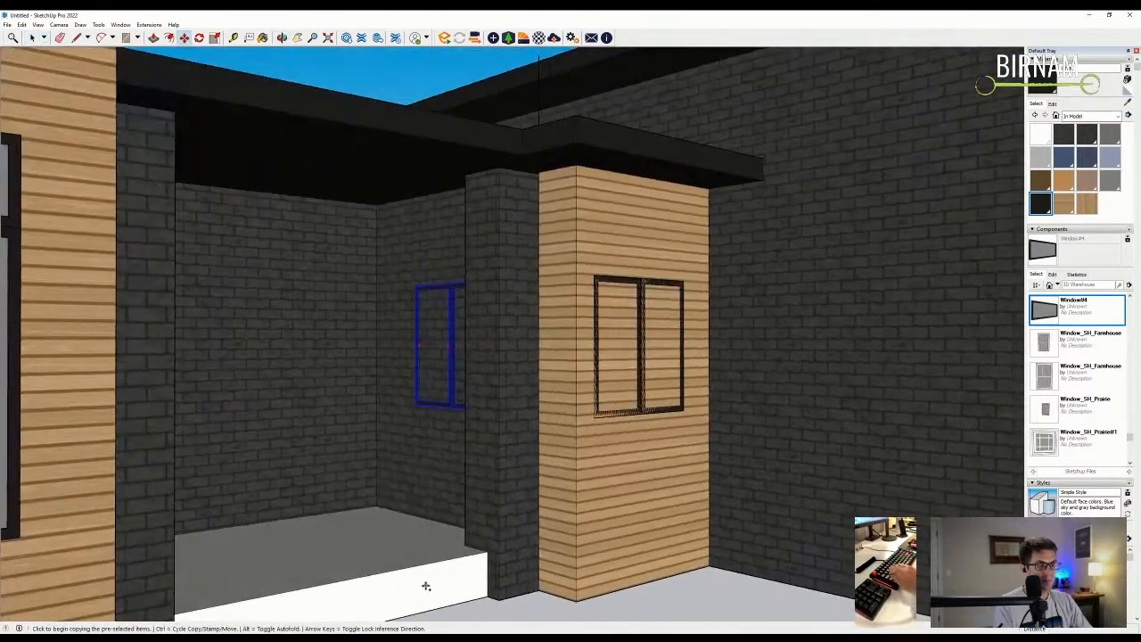
{"action": "scroll", "coordinate": [425, 584], "scroll_direction": "down", "scroll_amount": 1}
{"action": "scroll", "coordinate": [478, 583], "scroll_direction": "down", "scroll_amount": 1}
{"action": "left_click", "coordinate": [477, 583]}
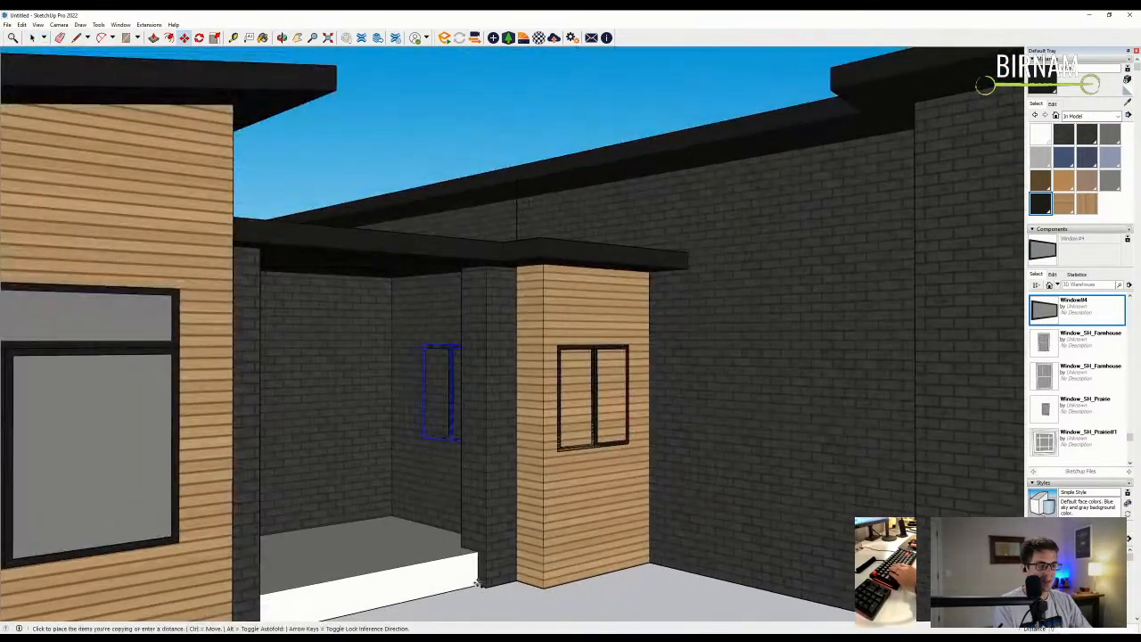
{"action": "scroll", "coordinate": [477, 584], "scroll_direction": "down", "scroll_amount": 3}
{"action": "scroll", "coordinate": [629, 550], "scroll_direction": "up", "scroll_amount": 2}
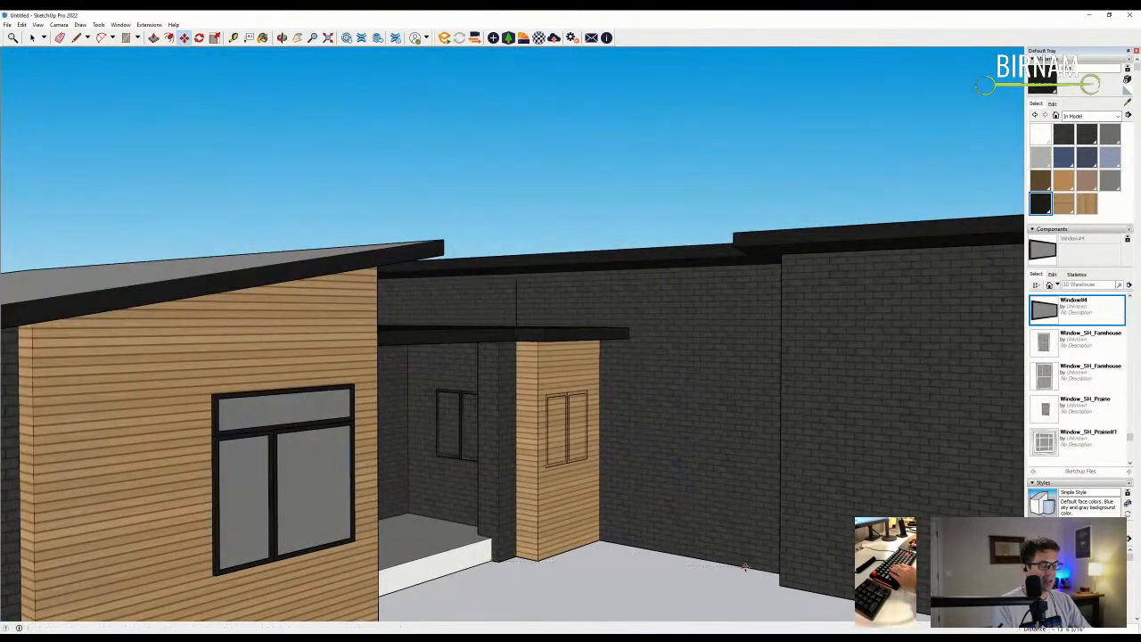
{"action": "scroll", "coordinate": [745, 567], "scroll_direction": "down", "scroll_amount": 3}
{"action": "scroll", "coordinate": [641, 481], "scroll_direction": "up", "scroll_amount": 4}
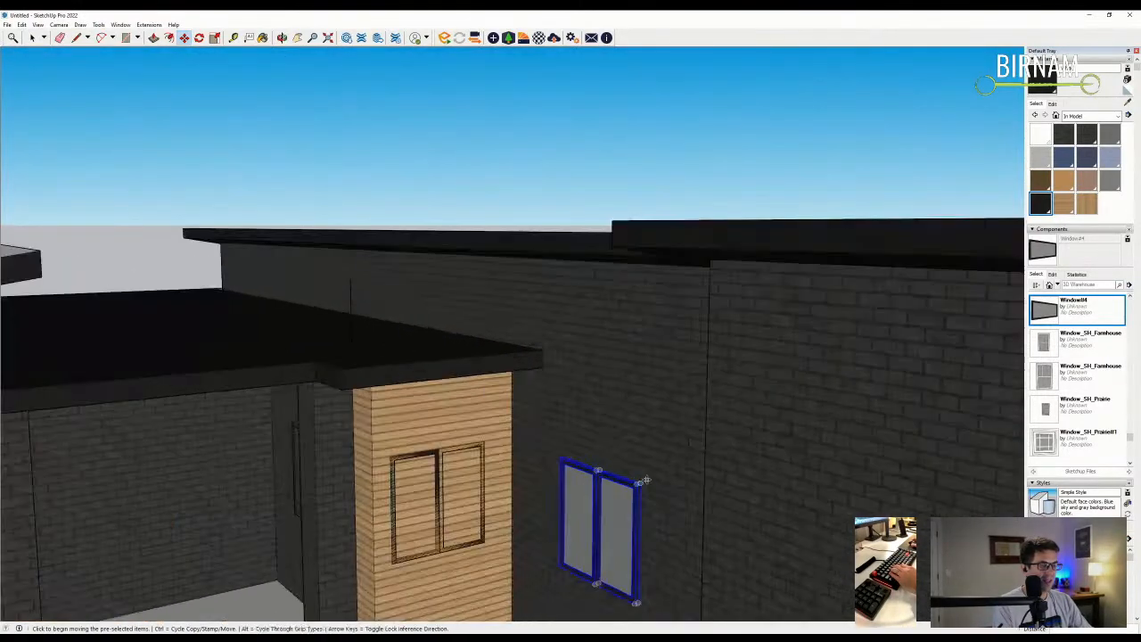
{"action": "left_click", "coordinate": [647, 480]}
{"action": "left_click", "coordinate": [647, 479]}
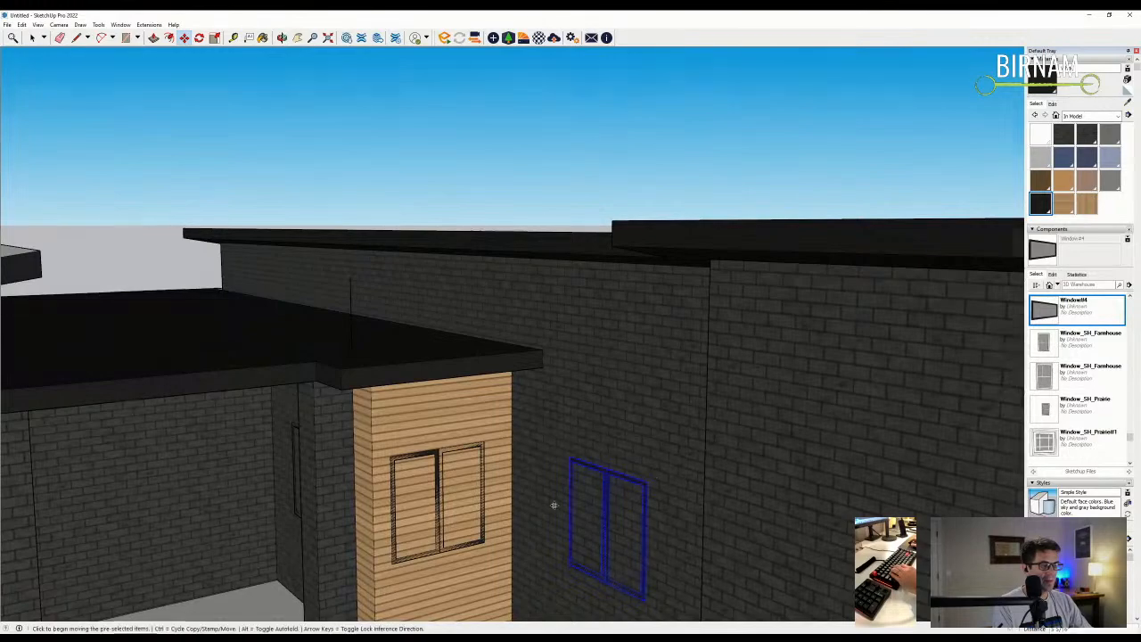
- Orbit out to view the new window on the right wing's brick wall
{"action": "middle_click_drag", "start_coordinate": [553, 505], "coordinate": [747, 405]}
{"action": "scroll", "coordinate": [753, 401], "scroll_direction": "down", "scroll_amount": 5}
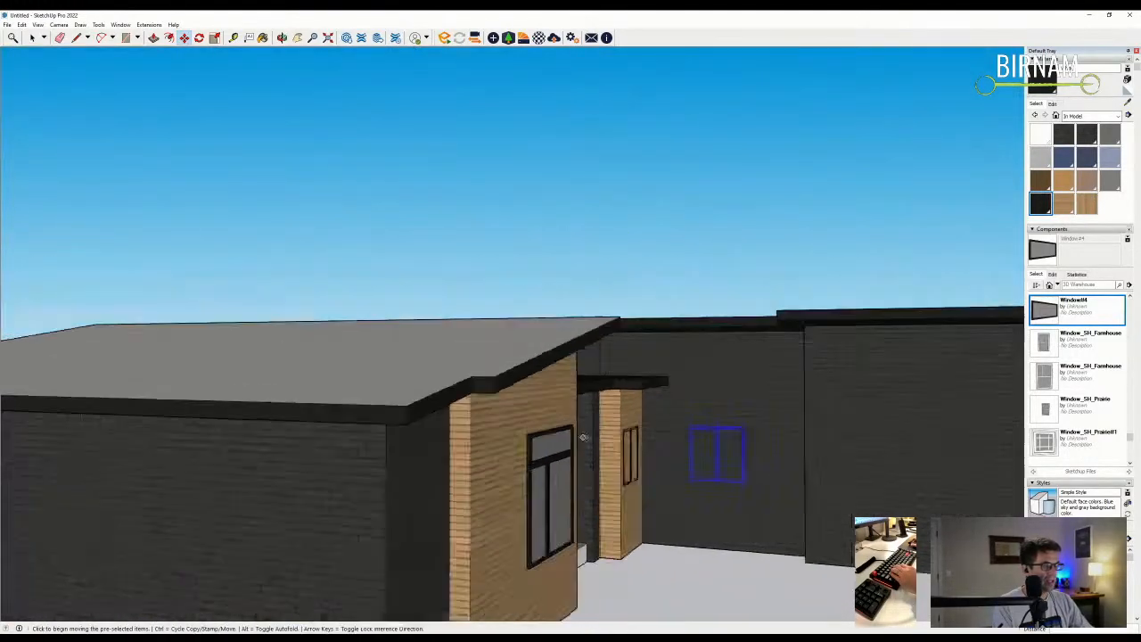
{"action": "scroll", "coordinate": [621, 441], "scroll_direction": "up", "scroll_amount": 2}
{"action": "scroll", "coordinate": [621, 441], "scroll_direction": "down", "scroll_amount": 3}
{"action": "middle_click_drag", "start_coordinate": [621, 442], "coordinate": [630, 527]}
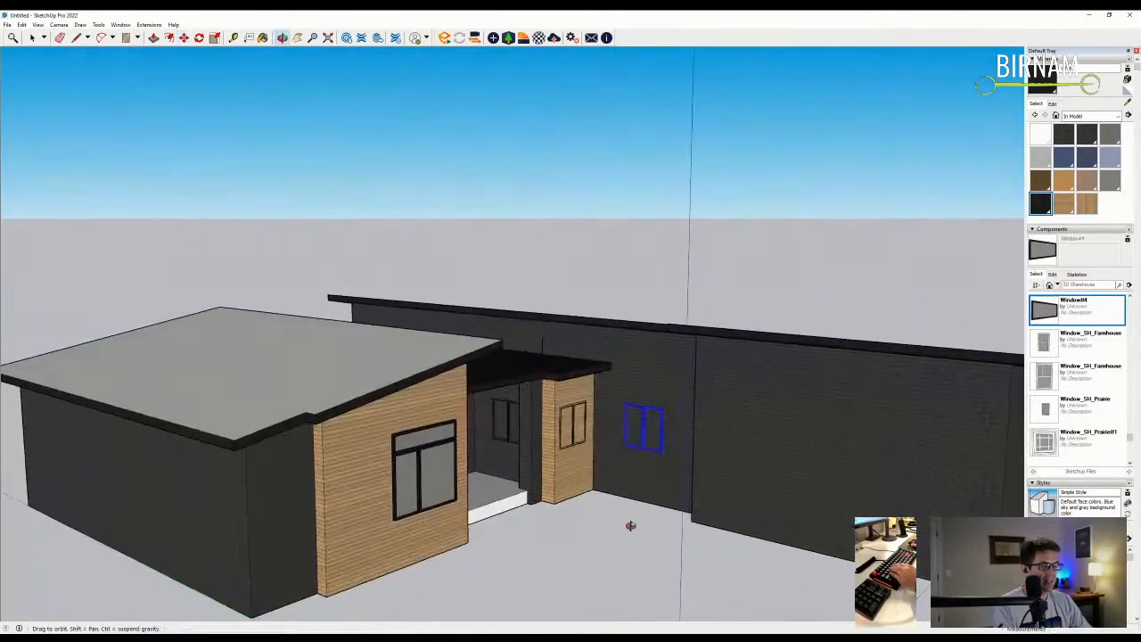
{"action": "scroll", "coordinate": [623, 480], "scroll_direction": "up", "scroll_amount": 3}
{"action": "scroll", "coordinate": [623, 479], "scroll_direction": "down", "scroll_amount": 3}
{"action": "scroll", "coordinate": [1089, 367], "scroll_direction": "up", "scroll_amount": 5}
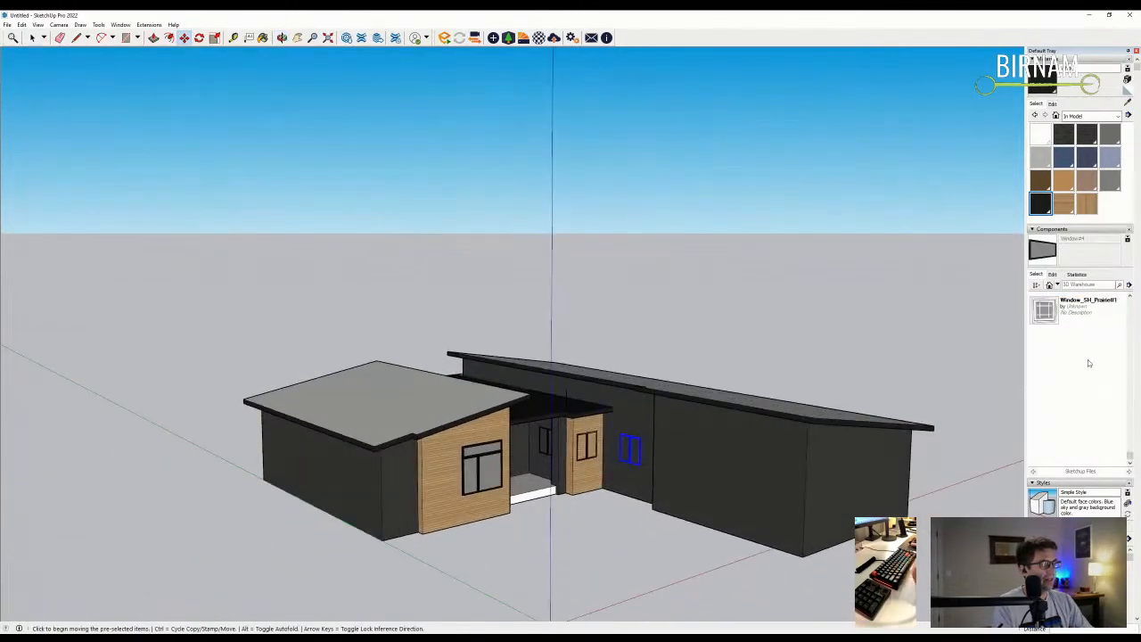
{"action": "scroll", "coordinate": [1090, 367], "scroll_direction": "up", "scroll_amount": 5}
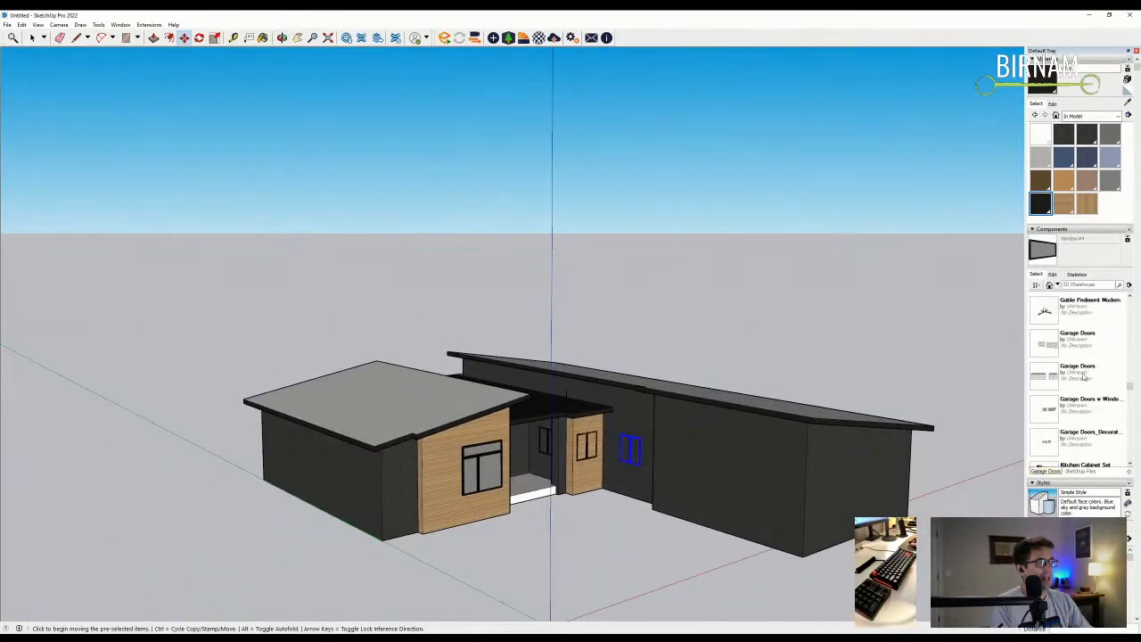
- Insert the Garage Doors component on the ground in front of the house
{"action": "scroll", "coordinate": [761, 420], "scroll_direction": "down", "scroll_amount": 3}
{"action": "left_click", "coordinate": [1076, 374]}
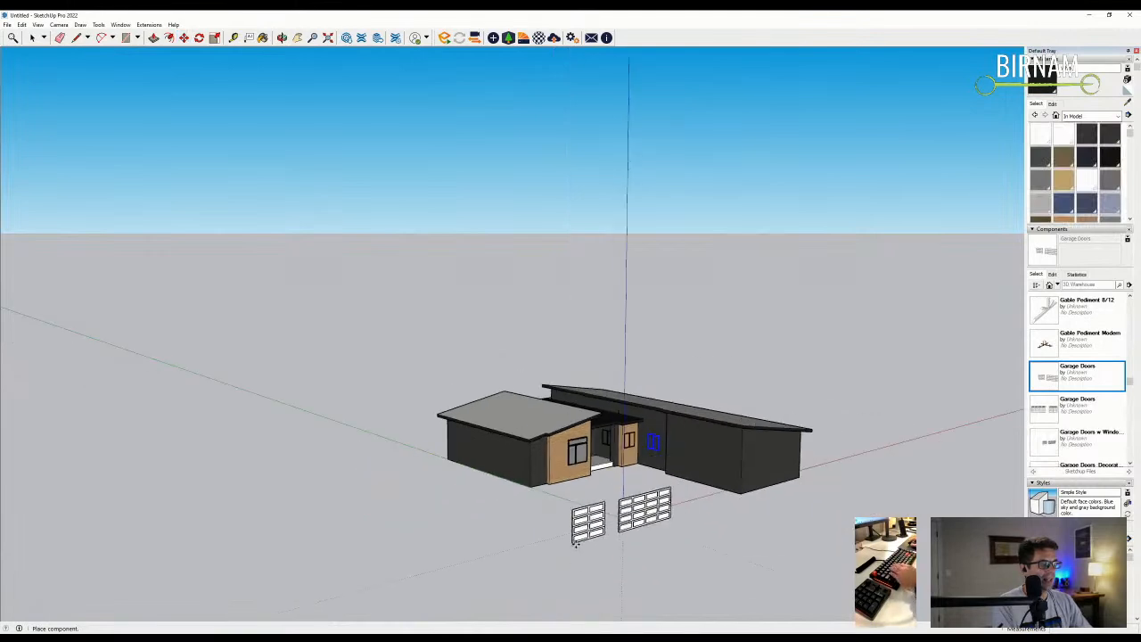
{"action": "left_click", "coordinate": [561, 541]}
{"action": "middle_click_drag", "start_coordinate": [562, 541], "coordinate": [535, 530]}
{"action": "key", "text": "space"}
{"action": "scroll", "coordinate": [201, 143], "scroll_direction": "down", "scroll_amount": 2}
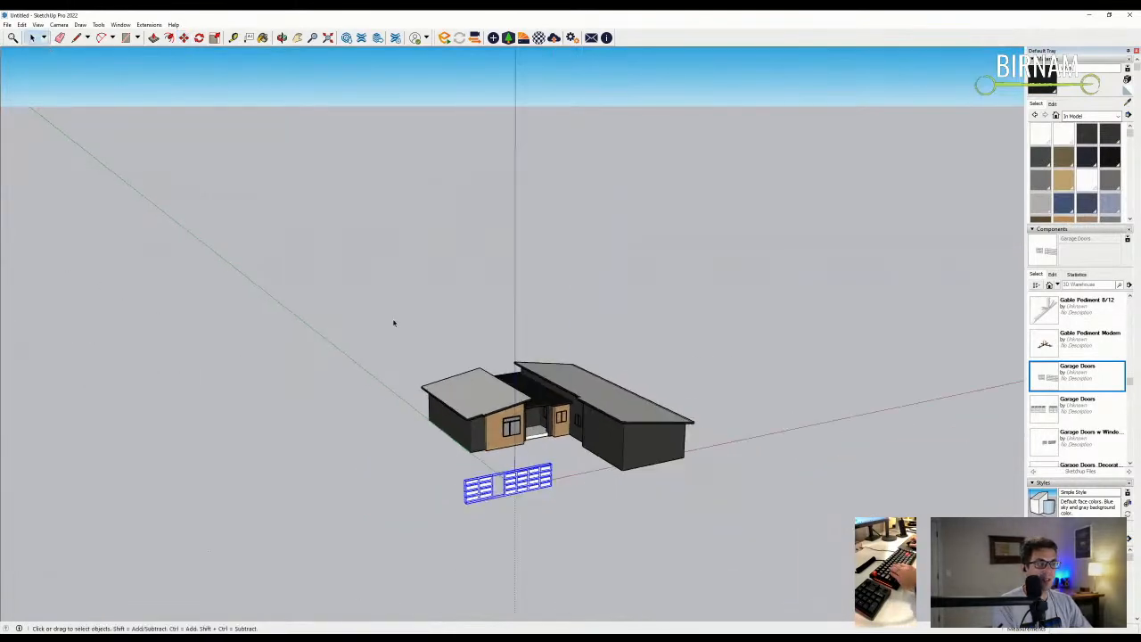
{"action": "scroll", "coordinate": [475, 506], "scroll_direction": "up", "scroll_amount": 1}
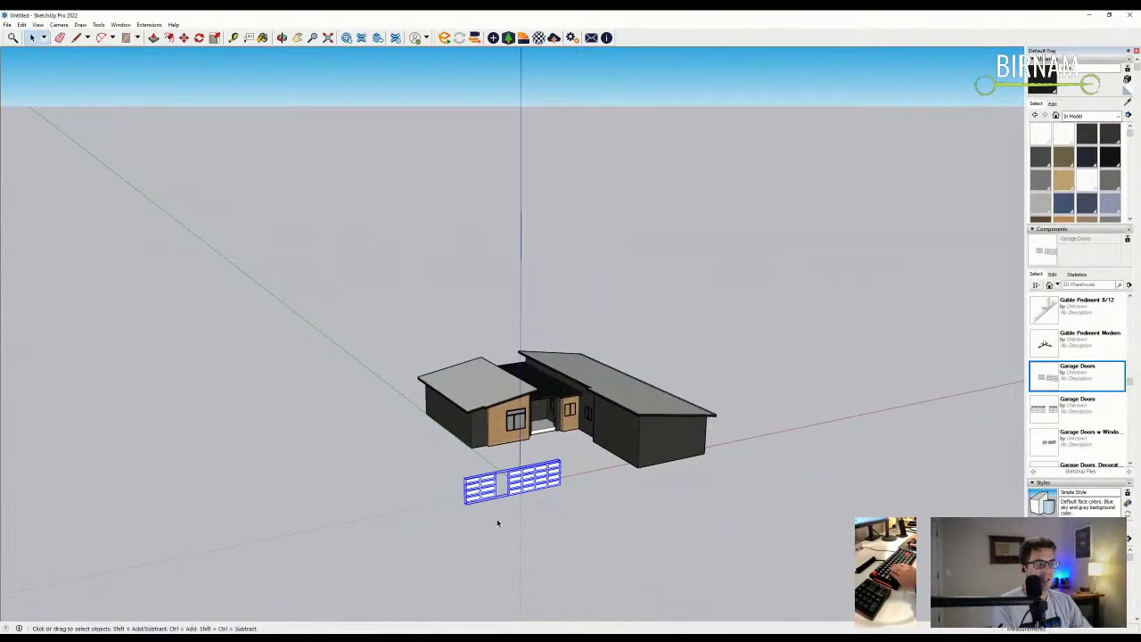
{"action": "scroll", "coordinate": [486, 490], "scroll_direction": "up", "scroll_amount": 1}
- Delete the extra left door inside the Garage Doors component
{"action": "double_click", "coordinate": [482, 487]}
{"action": "key", "text": "Delete"}
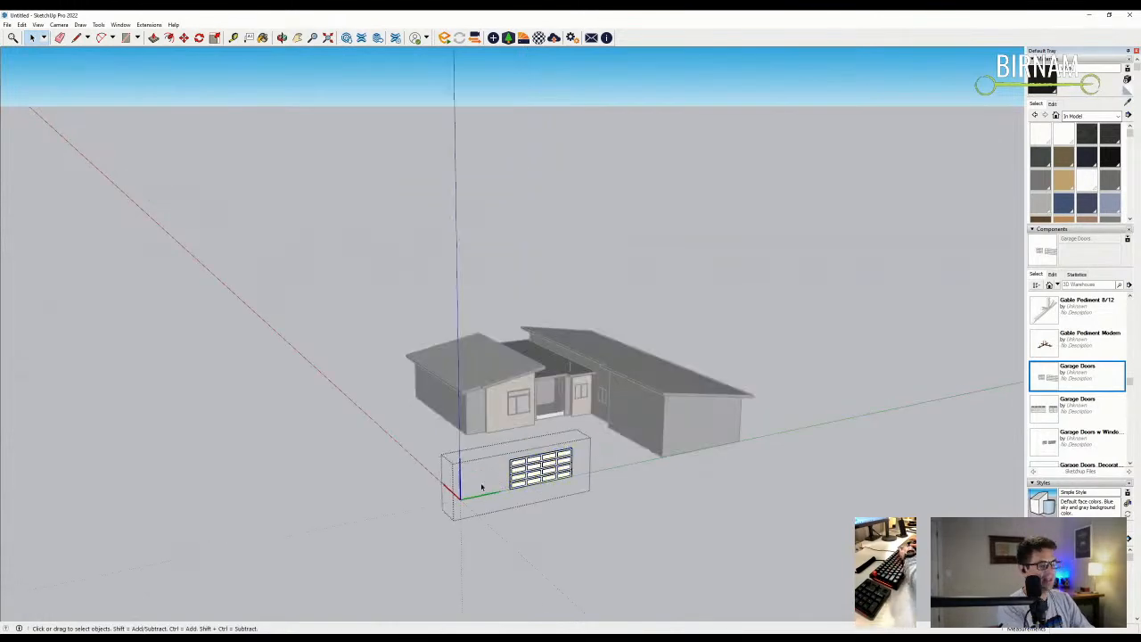
{"action": "key", "text": "Escape"}
{"action": "middle_click_drag", "start_coordinate": [480, 488], "coordinate": [530, 525]}
- Turn the door's white material black by matching the dark soffit colour
{"action": "left_click", "coordinate": [1127, 102]}
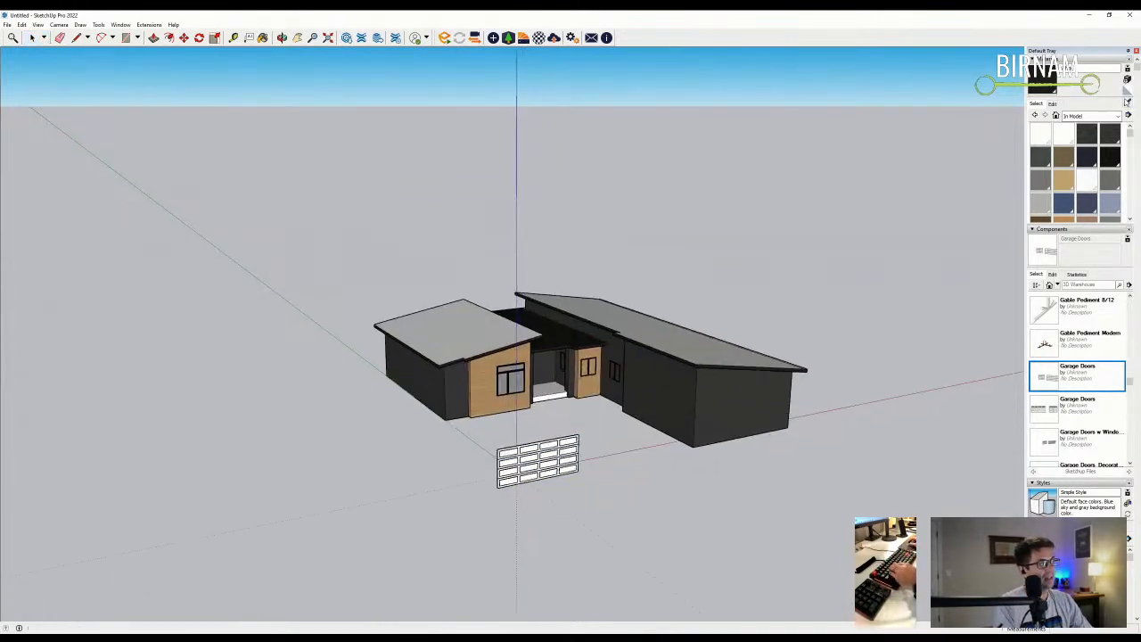
{"action": "scroll", "coordinate": [571, 441], "scroll_direction": "up", "scroll_amount": 4}
{"action": "left_click", "coordinate": [537, 445]}
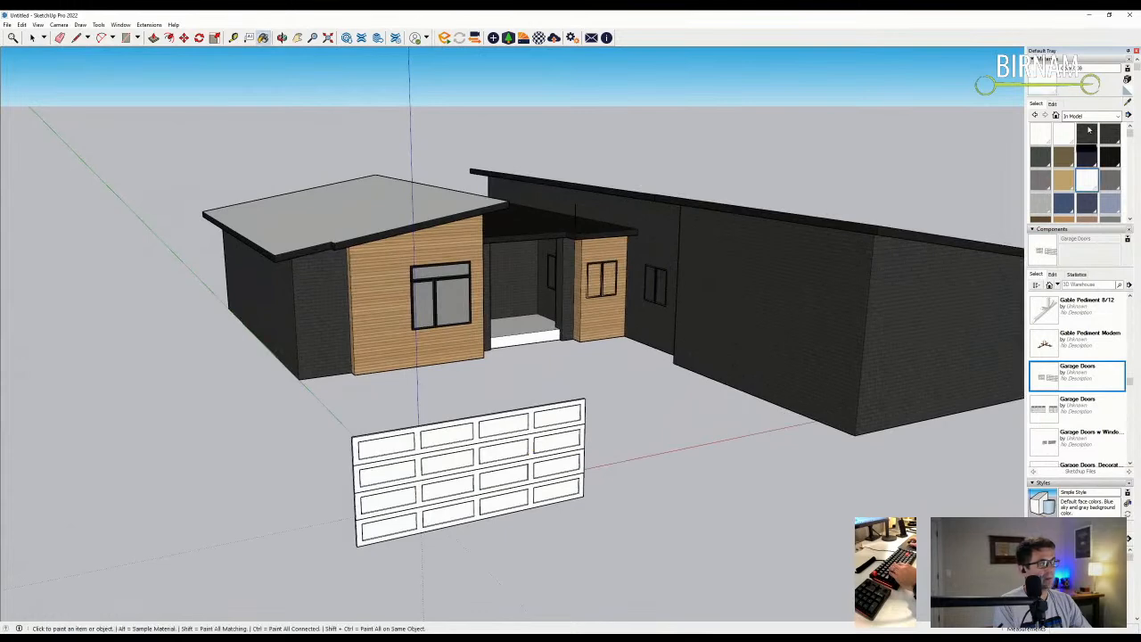
{"action": "left_click", "coordinate": [1053, 103]}
{"action": "left_click", "coordinate": [1108, 123]}
{"action": "scroll", "coordinate": [555, 194], "scroll_direction": "up", "scroll_amount": 3}
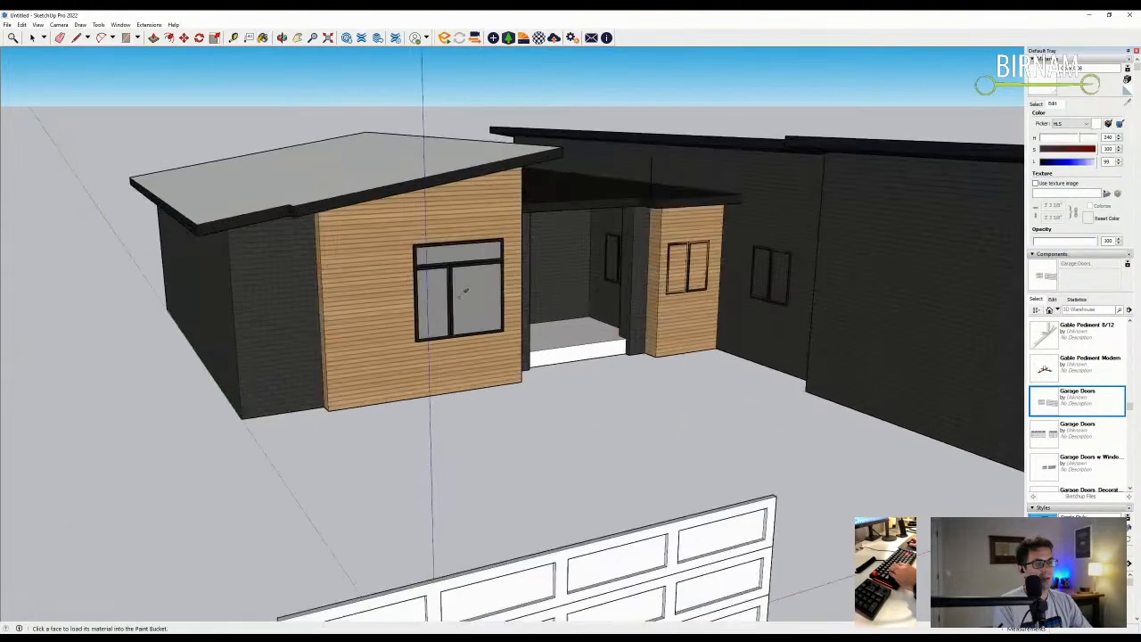
{"action": "left_click", "coordinate": [555, 195]}
{"action": "scroll", "coordinate": [566, 241], "scroll_direction": "down", "scroll_amount": 6}
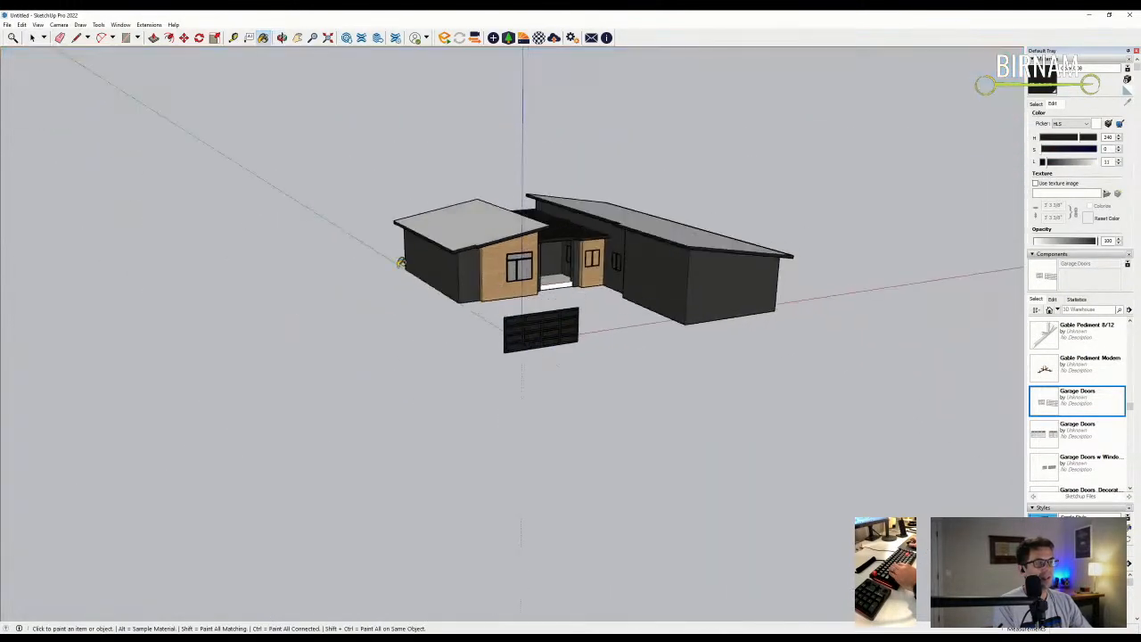
{"action": "left_click", "coordinate": [32, 38]}
{"action": "scroll", "coordinate": [535, 298], "scroll_direction": "up", "scroll_amount": 2}
- Rotate the black garage door so it stands upright
{"action": "left_click", "coordinate": [535, 299]}
{"action": "scroll", "coordinate": [502, 415], "scroll_direction": "up", "scroll_amount": 4}
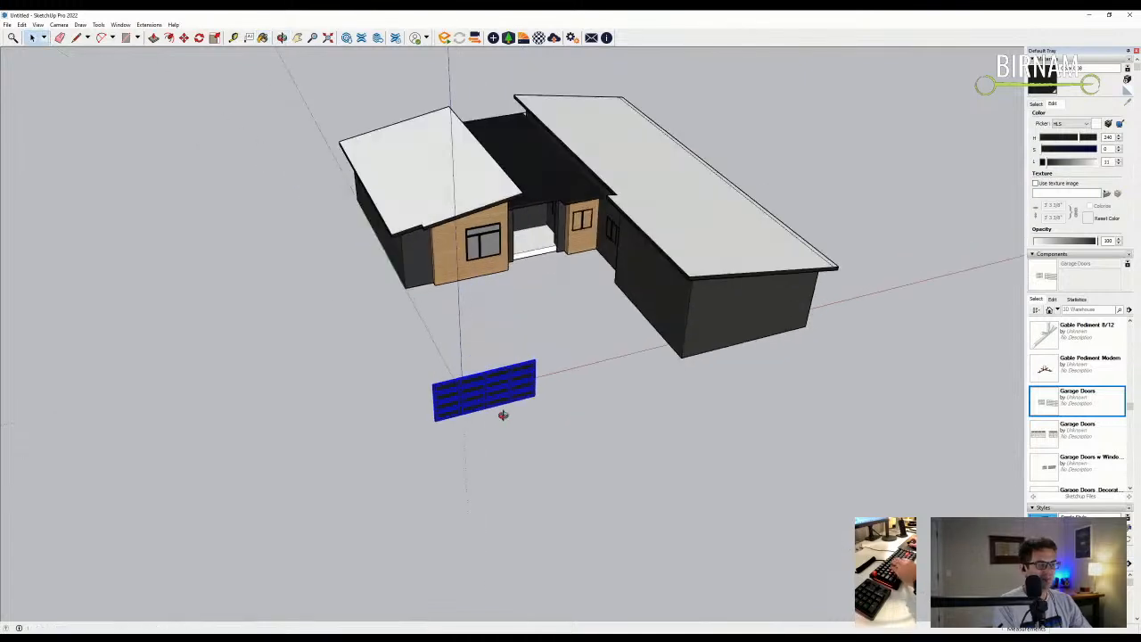
{"action": "key", "text": "m"}
{"action": "scroll", "coordinate": [571, 352], "scroll_direction": "up", "scroll_amount": 3}
{"action": "key", "text": "q"}
{"action": "left_click", "coordinate": [466, 365]}
{"action": "left_click", "coordinate": [499, 374]}
{"action": "left_click", "coordinate": [520, 464]}
- Move the upright door onto the garage's brick wall
{"action": "key", "text": "m"}
{"action": "scroll", "coordinate": [460, 432], "scroll_direction": "up", "scroll_amount": 2}
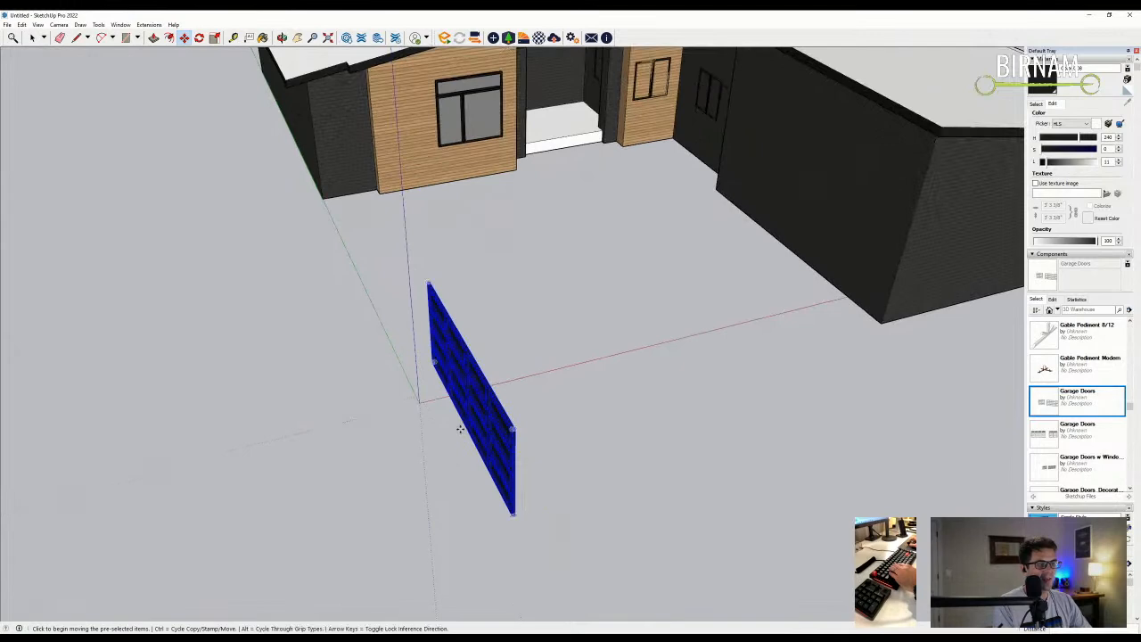
{"action": "left_click", "coordinate": [466, 430]}
{"action": "scroll", "coordinate": [465, 431], "scroll_direction": "down", "scroll_amount": 3}
{"action": "scroll", "coordinate": [713, 301], "scroll_direction": "up", "scroll_amount": 2}
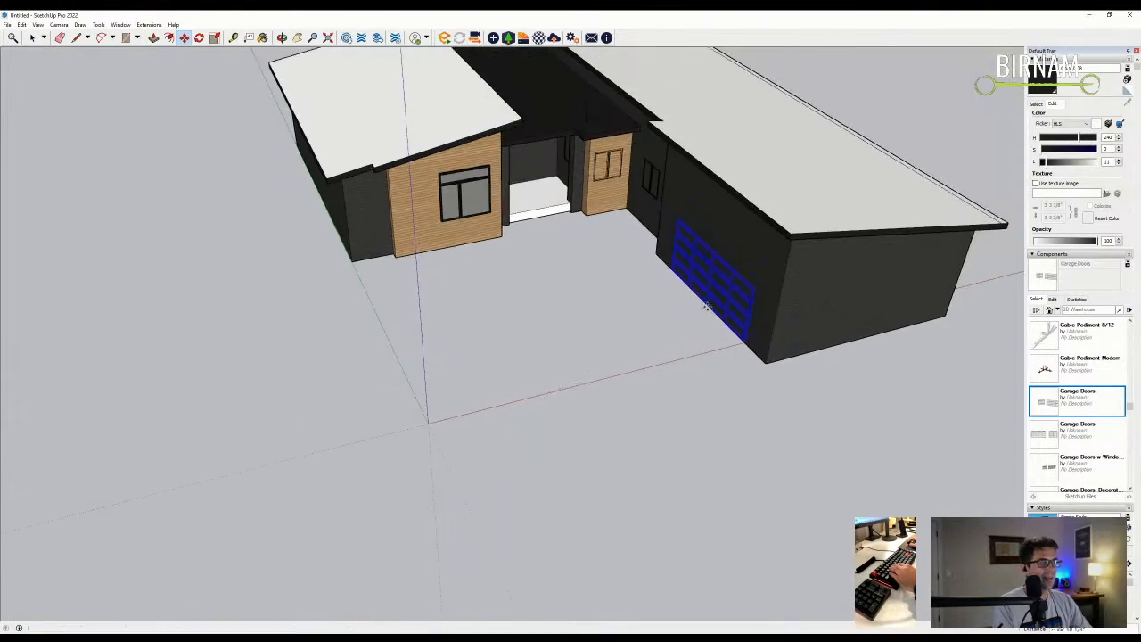
{"action": "left_click", "coordinate": [706, 307]}
{"action": "scroll", "coordinate": [706, 308], "scroll_direction": "down", "scroll_amount": 3}
{"action": "scroll", "coordinate": [639, 195], "scroll_direction": "up", "scroll_amount": 3}
{"action": "key", "text": "r"}
{"action": "left_click", "coordinate": [32, 37]}
{"action": "scroll", "coordinate": [743, 229], "scroll_direction": "up", "scroll_amount": 2}
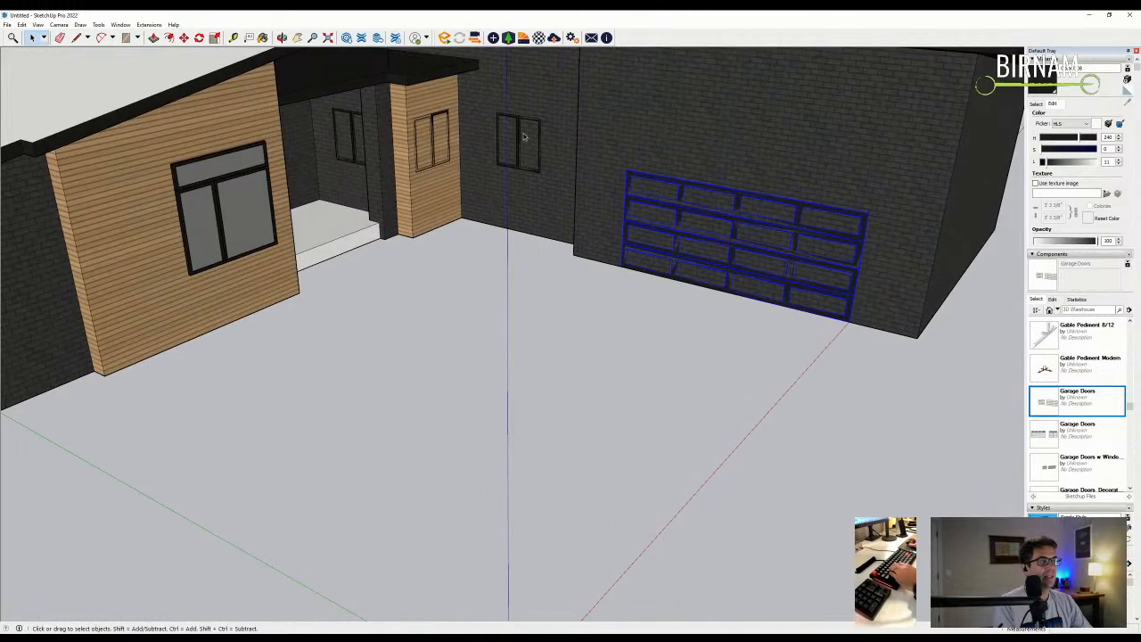
{"action": "middle_click_drag", "start_coordinate": [182, 67], "coordinate": [758, 535]}
- Stretch the garage door taller using its top-middle scale grip
{"action": "left_click", "coordinate": [184, 37]}
{"action": "left_click", "coordinate": [214, 37]}
{"action": "scroll", "coordinate": [691, 210], "scroll_direction": "up", "scroll_amount": 5}
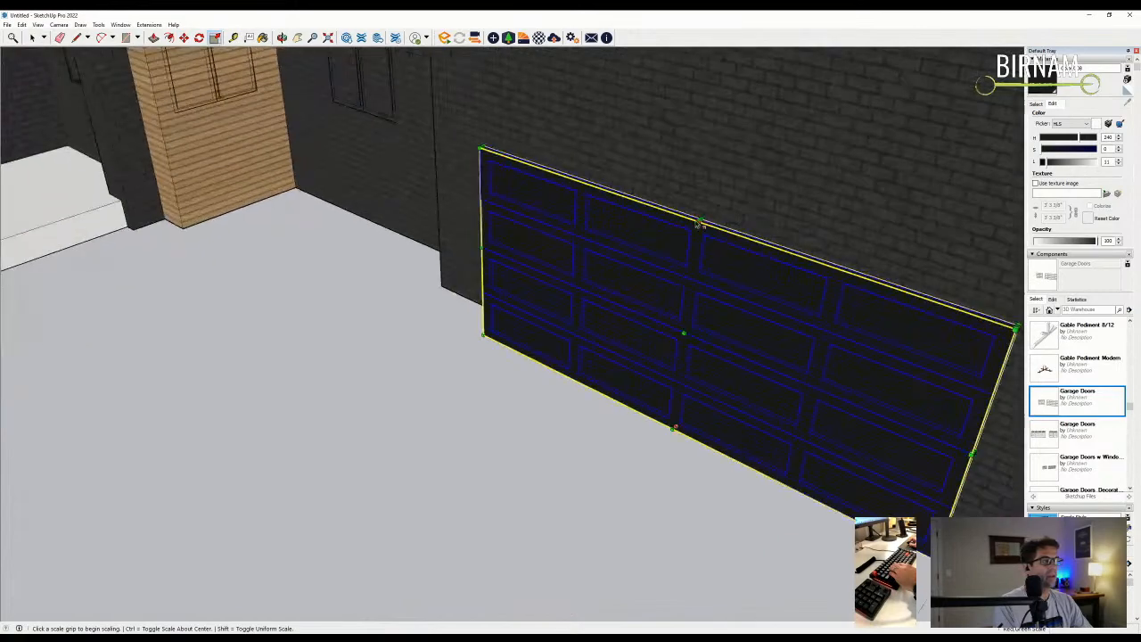
{"action": "left_click", "coordinate": [702, 223]}
{"action": "scroll", "coordinate": [701, 223], "scroll_direction": "up", "scroll_amount": 2}
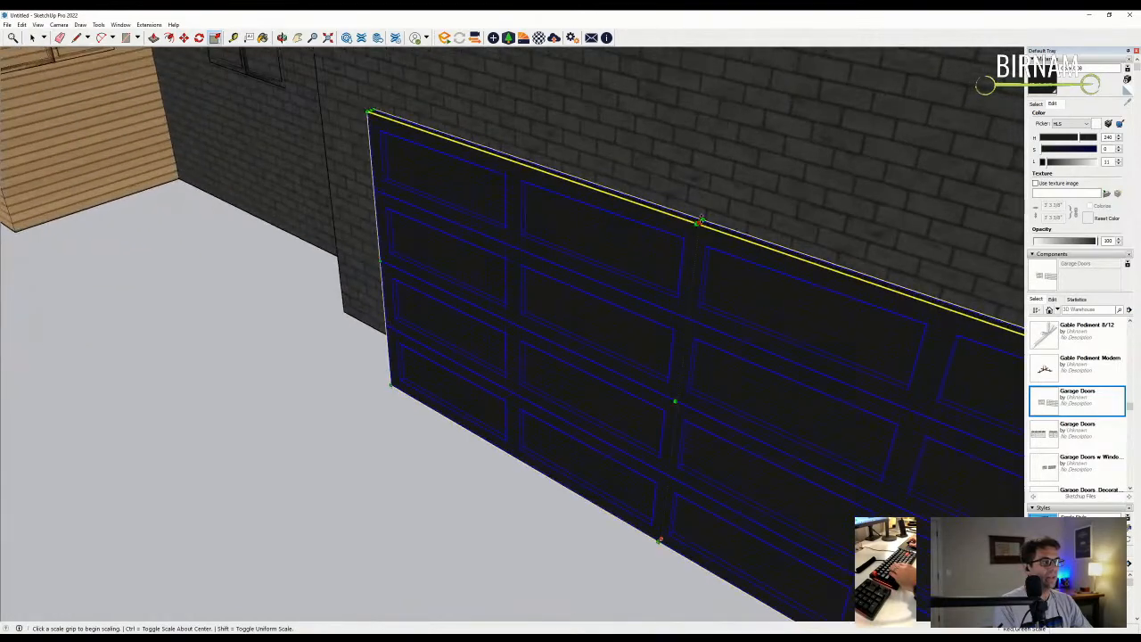
{"action": "left_click", "coordinate": [704, 202]}
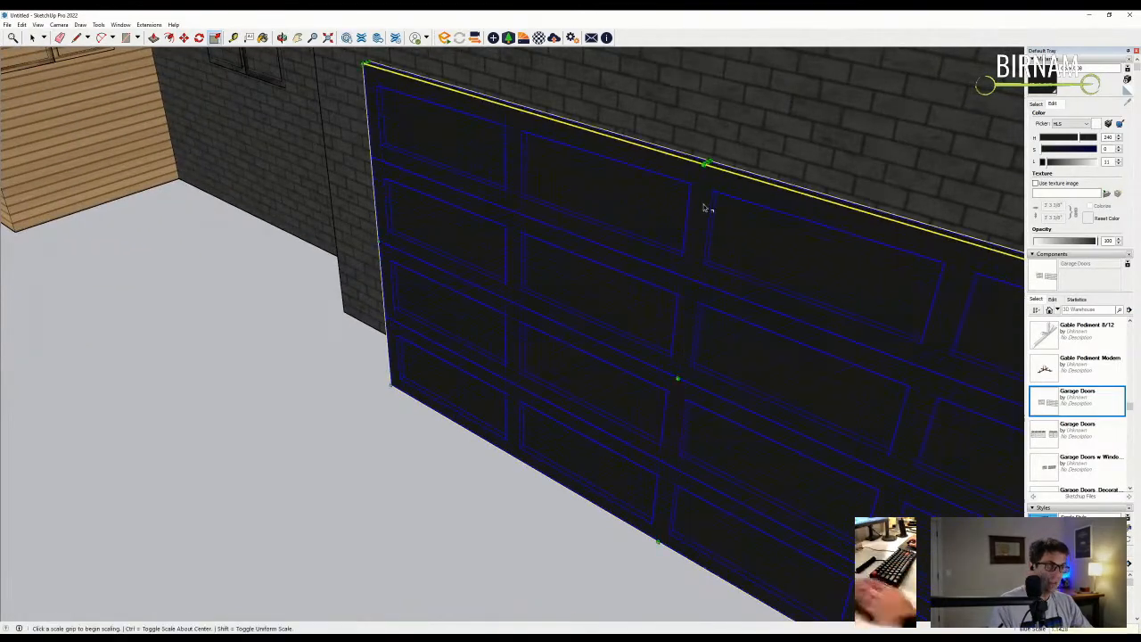
{"action": "scroll", "coordinate": [522, 267], "scroll_direction": "down", "scroll_amount": 4}
- Move the door by its bottom corner to sit flush on the wall
{"action": "key", "text": "m"}
{"action": "scroll", "coordinate": [704, 401], "scroll_direction": "up", "scroll_amount": 4}
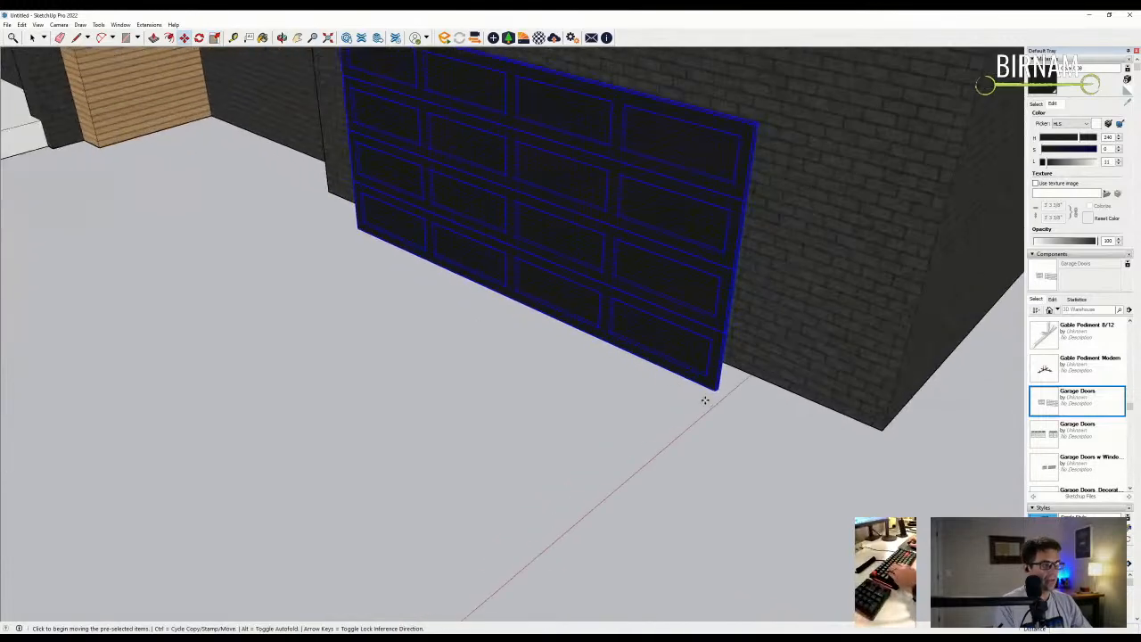
{"action": "left_click", "coordinate": [711, 393]}
{"action": "left_click", "coordinate": [739, 369]}
{"action": "scroll", "coordinate": [652, 394], "scroll_direction": "down", "scroll_amount": 3}
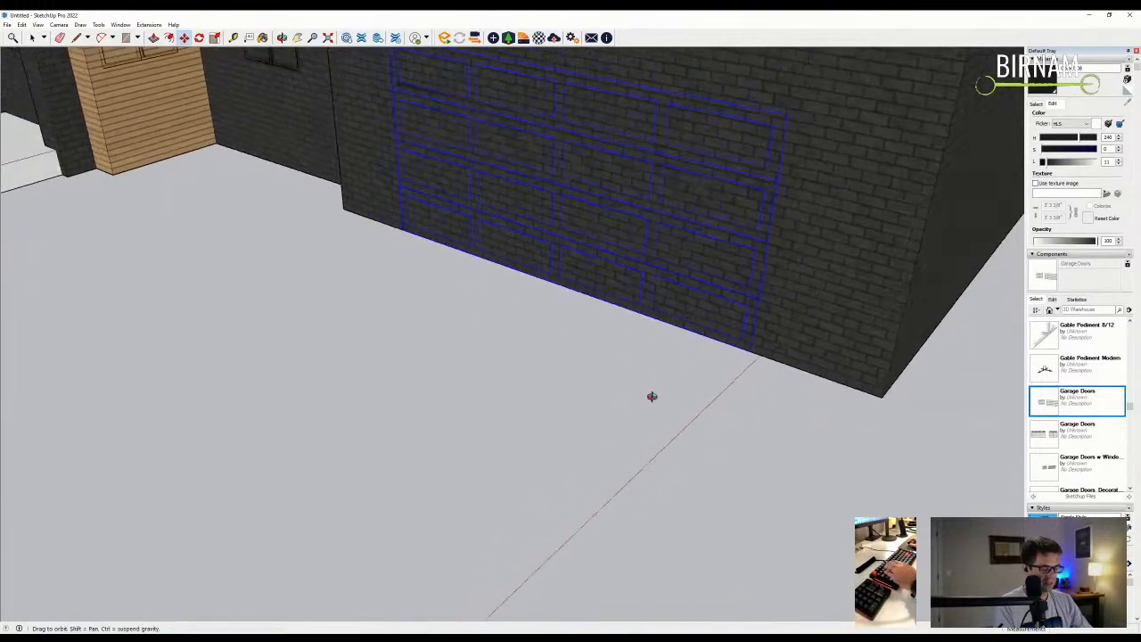
- Start a rectangle at the door's top-left corner, then cancel and reorient the view
{"action": "key", "text": "r"}
{"action": "left_click", "coordinate": [450, 104]}
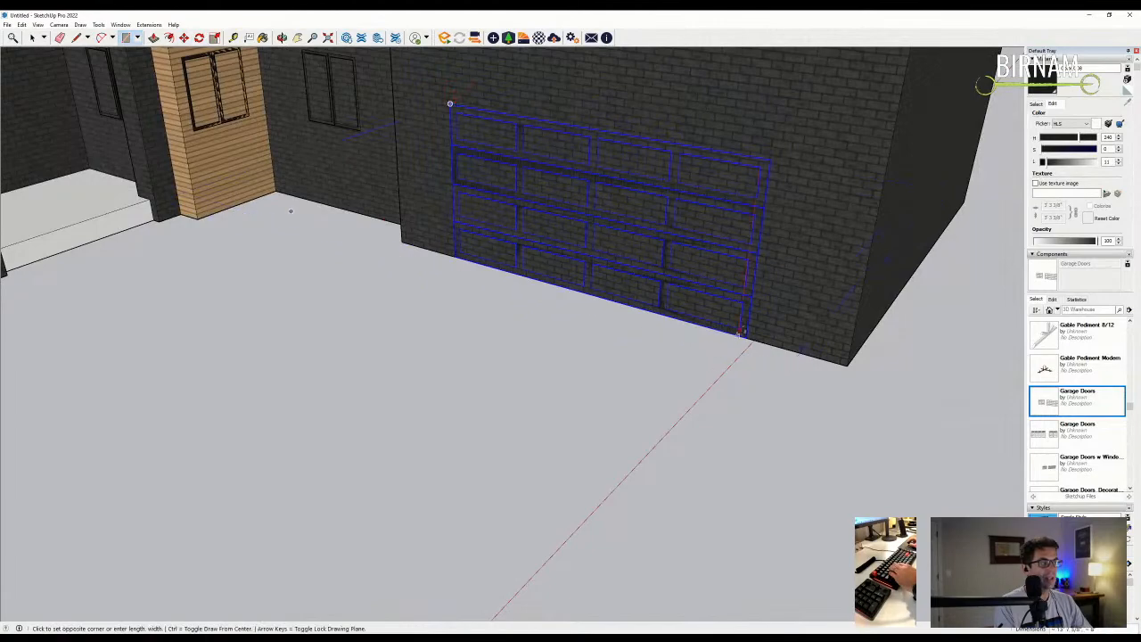
{"action": "middle_click_drag", "start_coordinate": [750, 333], "coordinate": [661, 237]}
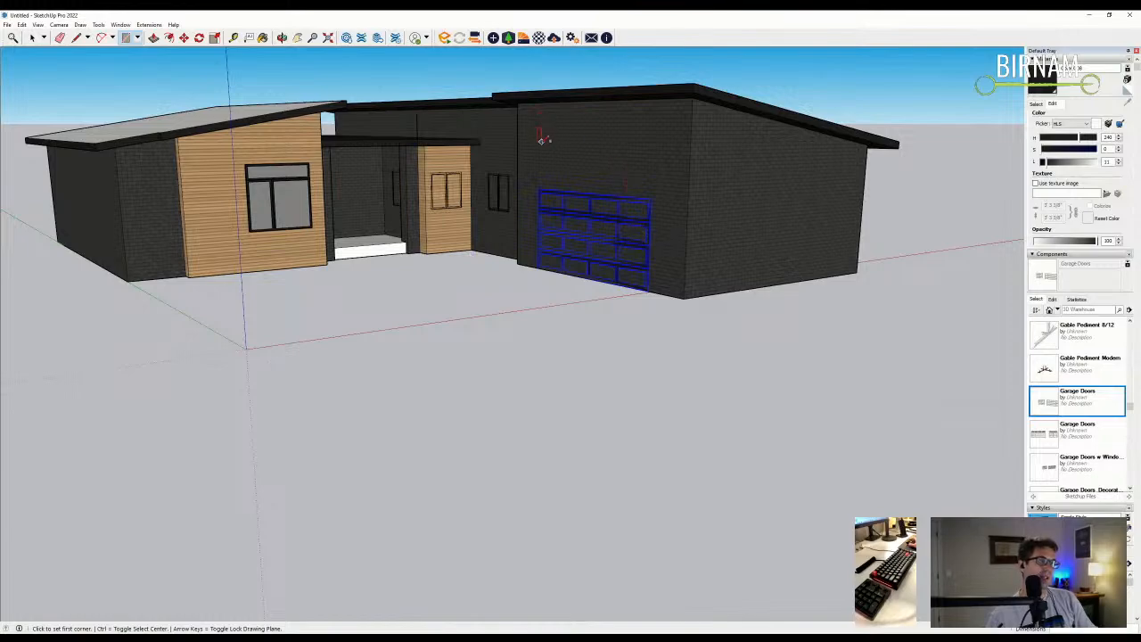
{"action": "scroll", "coordinate": [565, 207], "scroll_direction": "up", "scroll_amount": 3}
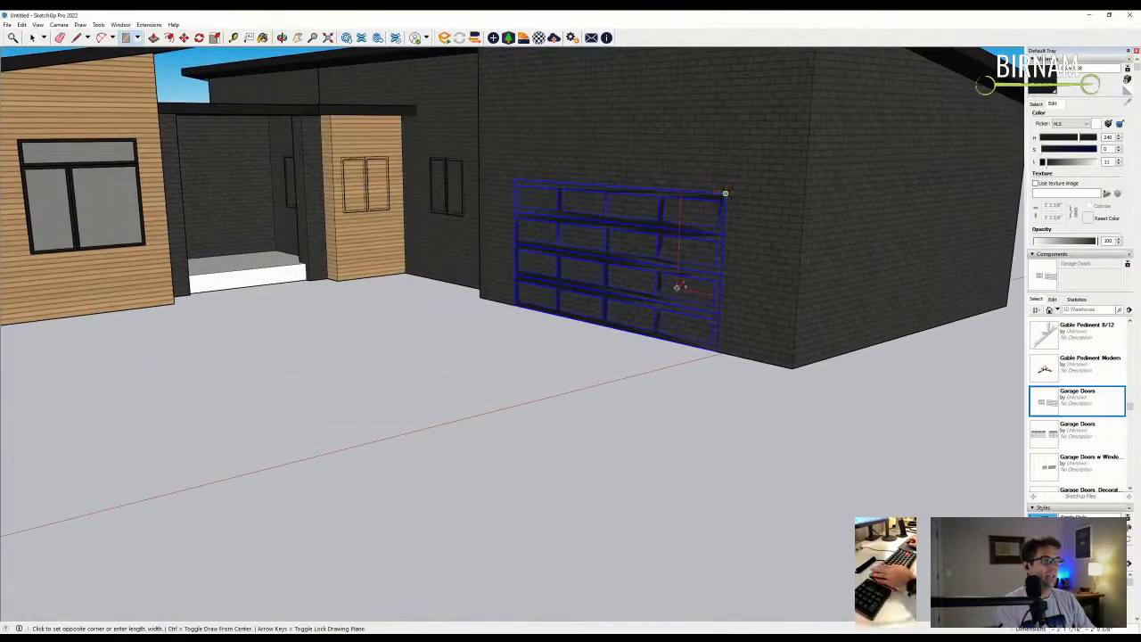
{"action": "scroll", "coordinate": [704, 241], "scroll_direction": "down", "scroll_amount": 3}
{"action": "scroll", "coordinate": [564, 138], "scroll_direction": "up", "scroll_amount": 5}
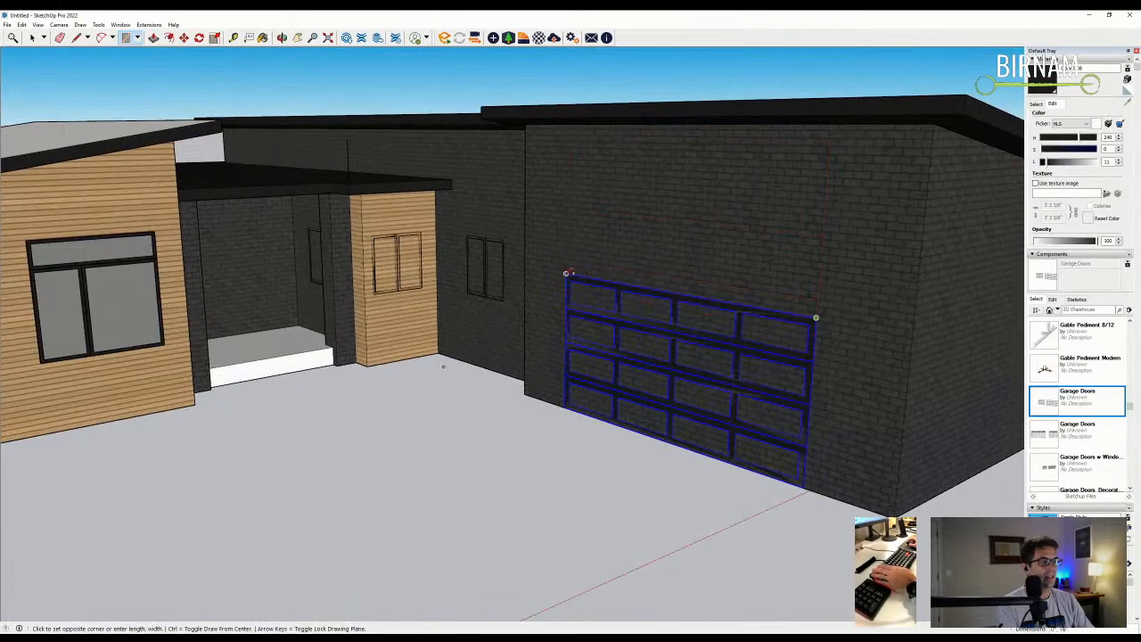
{"action": "key", "text": "l"}
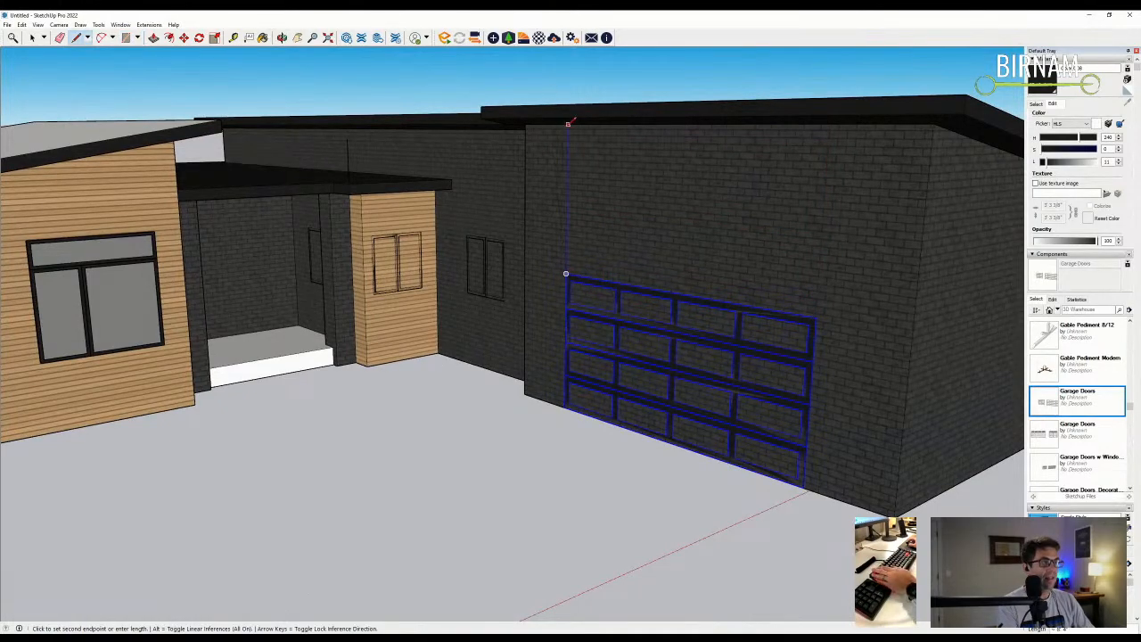
{"action": "key", "text": "Escape"}
{"action": "scroll", "coordinate": [568, 123], "scroll_direction": "down", "scroll_amount": 3}
{"action": "scroll", "coordinate": [741, 293], "scroll_direction": "up", "scroll_amount": 3}
{"action": "scroll", "coordinate": [731, 279], "scroll_direction": "down", "scroll_amount": 3}
{"action": "middle_click_drag", "start_coordinate": [731, 279], "coordinate": [628, 459]}
{"action": "scroll", "coordinate": [735, 356], "scroll_direction": "up", "scroll_amount": 3}
{"action": "scroll", "coordinate": [734, 359], "scroll_direction": "down", "scroll_amount": 2}
{"action": "scroll", "coordinate": [626, 443], "scroll_direction": "up", "scroll_amount": 3}
- Shift the garage door along the brick wall
{"action": "key", "text": "m"}
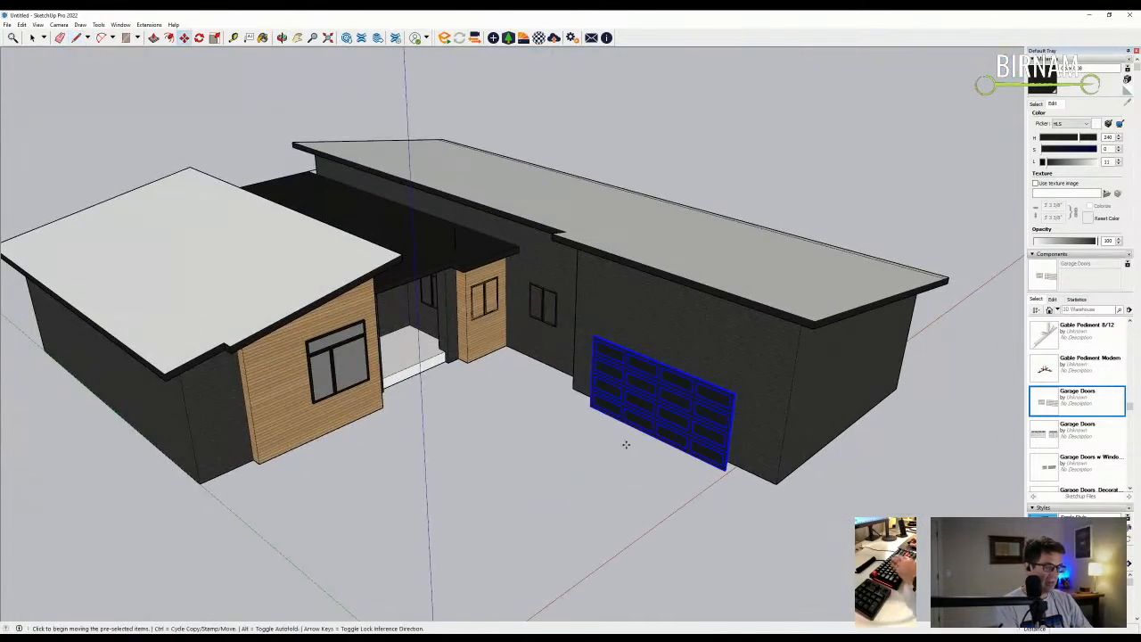
{"action": "left_click", "coordinate": [634, 442]}
{"action": "scroll", "coordinate": [659, 441], "scroll_direction": "down", "scroll_amount": 2}
{"action": "scroll", "coordinate": [688, 441], "scroll_direction": "up", "scroll_amount": 2}
{"action": "scroll", "coordinate": [687, 440], "scroll_direction": "down", "scroll_amount": 2}
{"action": "scroll", "coordinate": [679, 438], "scroll_direction": "up", "scroll_amount": 2}
{"action": "scroll", "coordinate": [682, 439], "scroll_direction": "down", "scroll_amount": 3}
{"action": "middle_click_drag", "start_coordinate": [682, 439], "coordinate": [718, 297]}
{"action": "scroll", "coordinate": [780, 347], "scroll_direction": "up", "scroll_amount": 3}
{"action": "scroll", "coordinate": [786, 328], "scroll_direction": "up", "scroll_amount": 2}
- Draw a vertical edge from the door's top corner up to the roof edge
{"action": "key", "text": "l"}
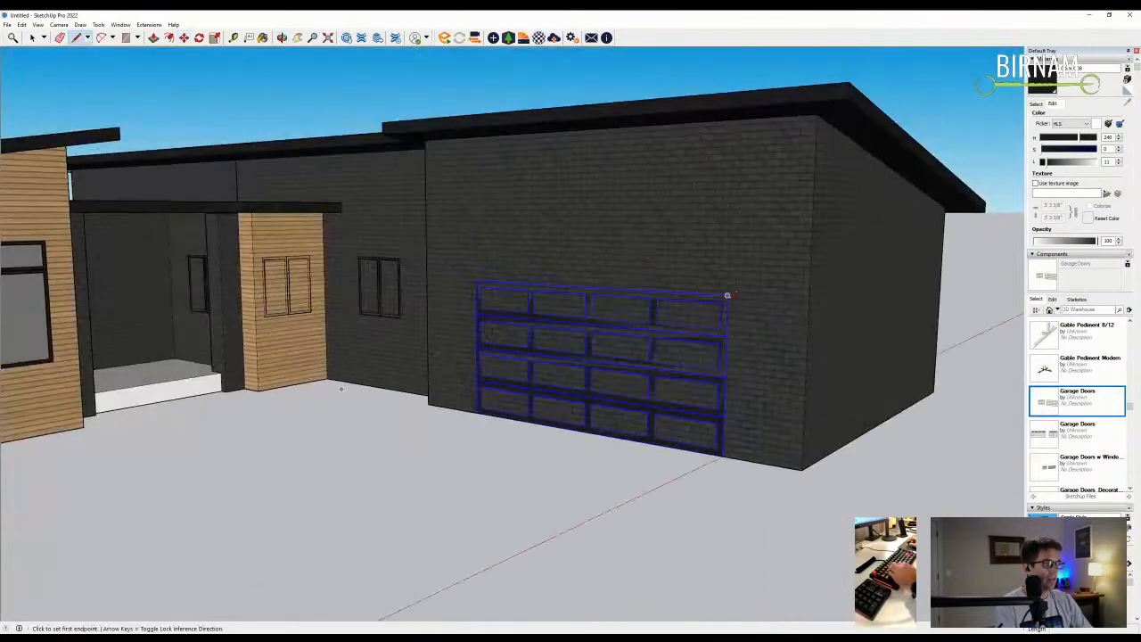
{"action": "left_click", "coordinate": [727, 294]}
{"action": "left_click", "coordinate": [733, 118]}
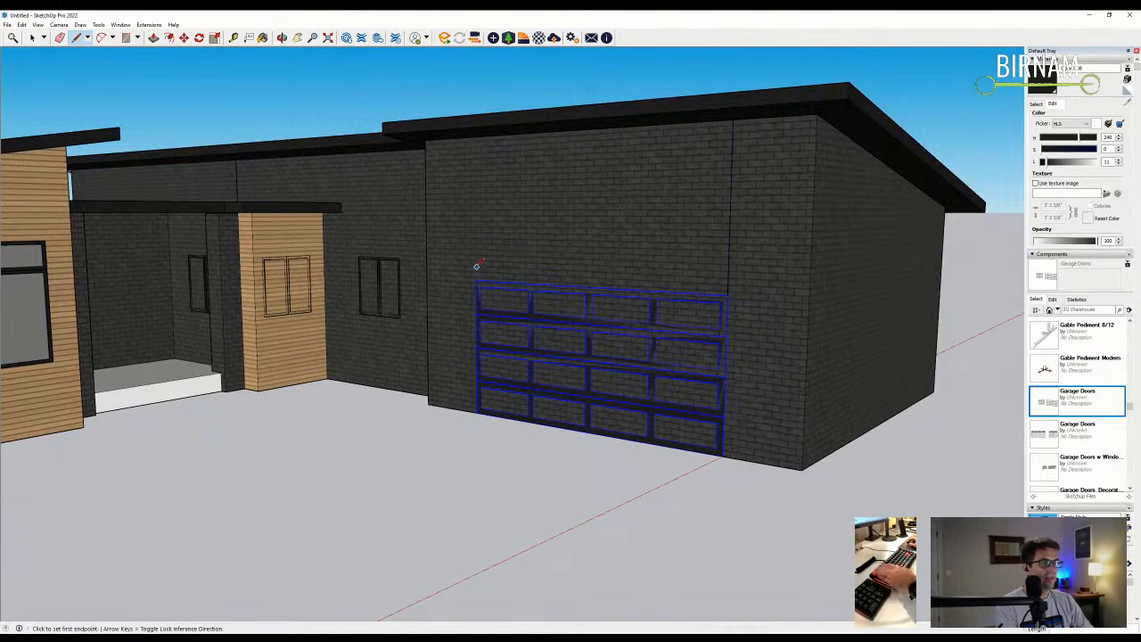
{"action": "left_click", "coordinate": [475, 136]}
{"action": "middle_click_drag", "start_coordinate": [500, 178], "coordinate": [695, 353]}
- Draw a rectangle on the wall from the door's top-left corner
{"action": "key", "text": "r"}
{"action": "left_click", "coordinate": [509, 285]}
{"action": "left_click", "coordinate": [787, 443]}
{"action": "middle_click_drag", "start_coordinate": [787, 443], "coordinate": [600, 309]}
{"action": "middle_click_drag", "start_coordinate": [887, 431], "coordinate": [616, 225]}
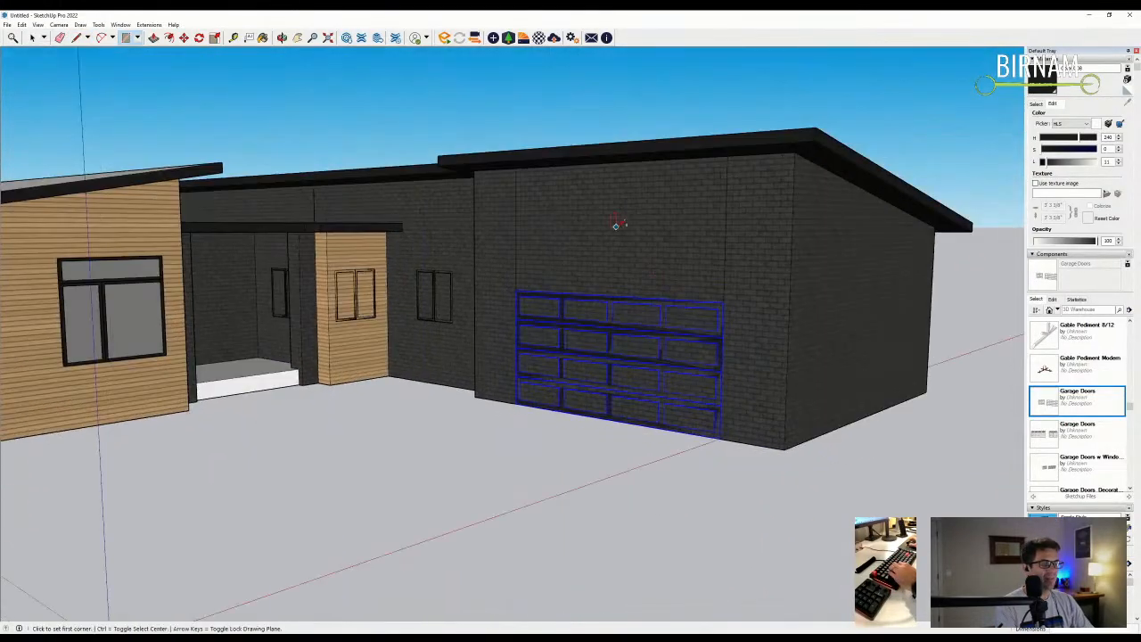
{"action": "left_click", "coordinate": [725, 241]}
{"action": "middle_click_drag", "start_coordinate": [744, 252], "coordinate": [638, 243]}
{"action": "scroll", "coordinate": [638, 244], "scroll_direction": "down", "scroll_amount": 3}
{"action": "middle_click_drag", "start_coordinate": [683, 308], "coordinate": [642, 391]}
{"action": "scroll", "coordinate": [624, 321], "scroll_direction": "up", "scroll_amount": 1}
{"action": "scroll", "coordinate": [638, 340], "scroll_direction": "down", "scroll_amount": 2}
{"action": "scroll", "coordinate": [645, 390], "scroll_direction": "up", "scroll_amount": 2}
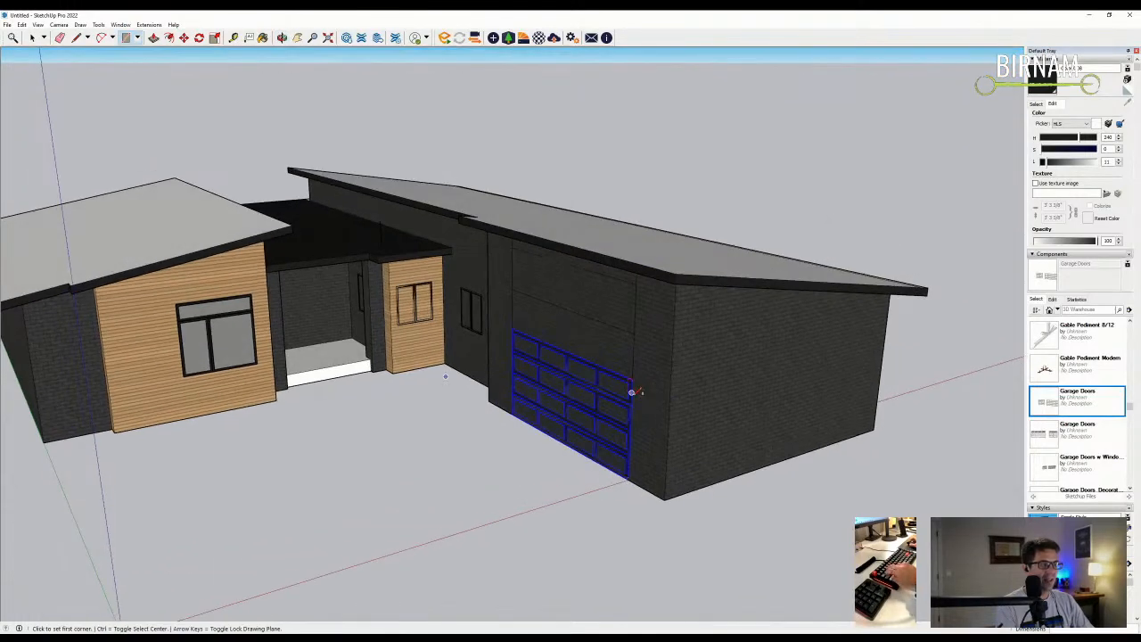
{"action": "scroll", "coordinate": [638, 390], "scroll_direction": "up", "scroll_amount": 2}
- Draw a short edge from the door's top-right corner across the brick wall
{"action": "key", "text": "l"}
{"action": "left_click", "coordinate": [615, 398]}
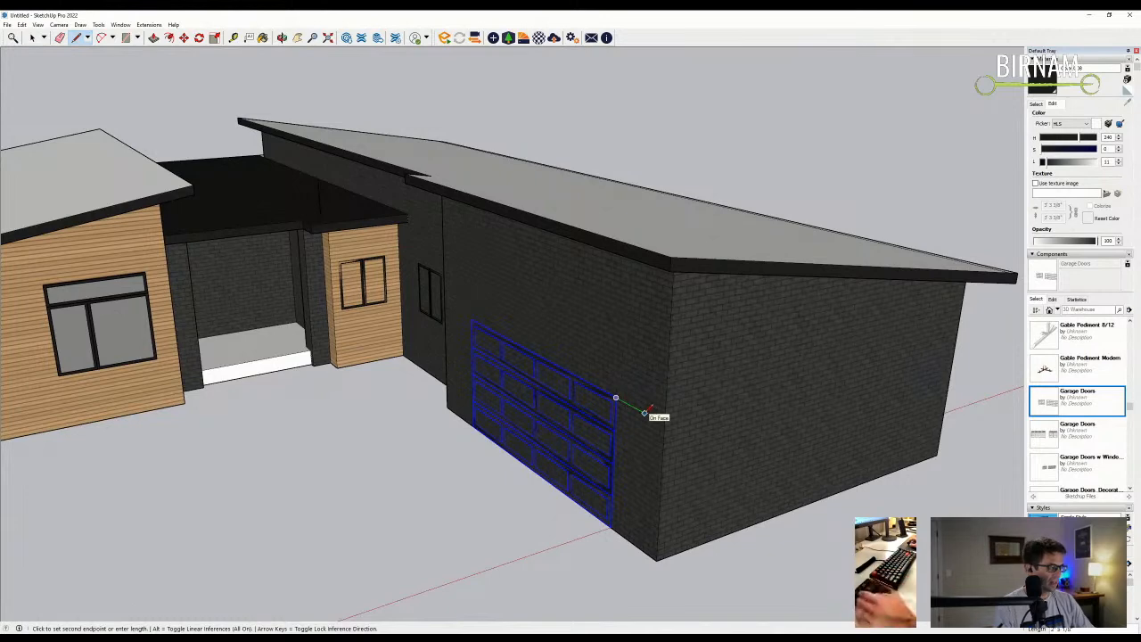
{"action": "left_click", "coordinate": [638, 409]}
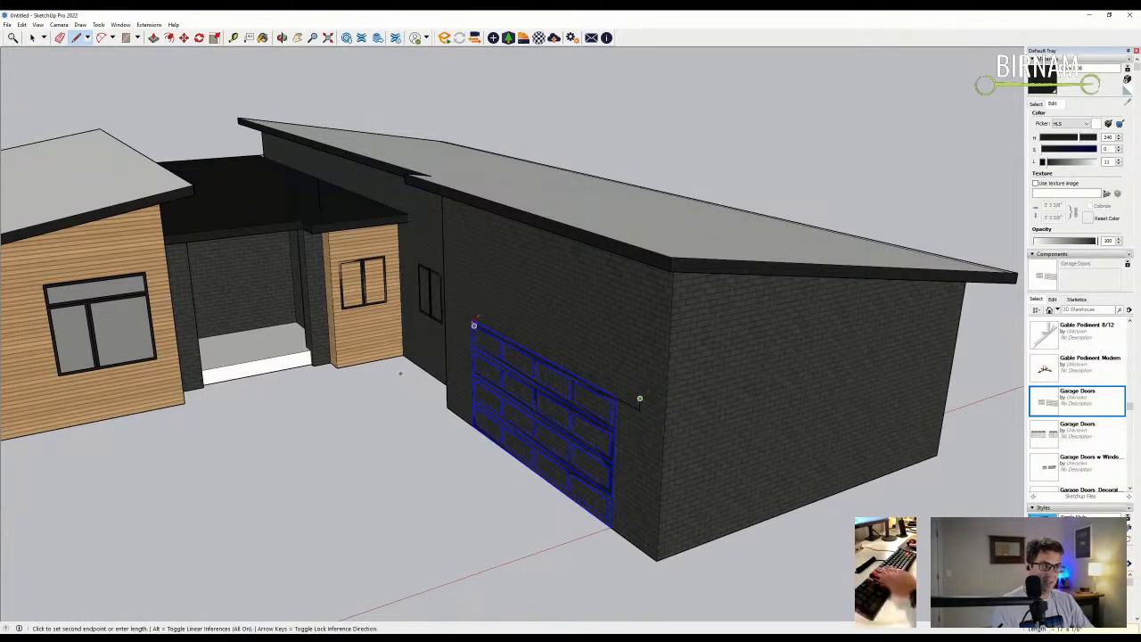
{"action": "key", "text": "Escape"}
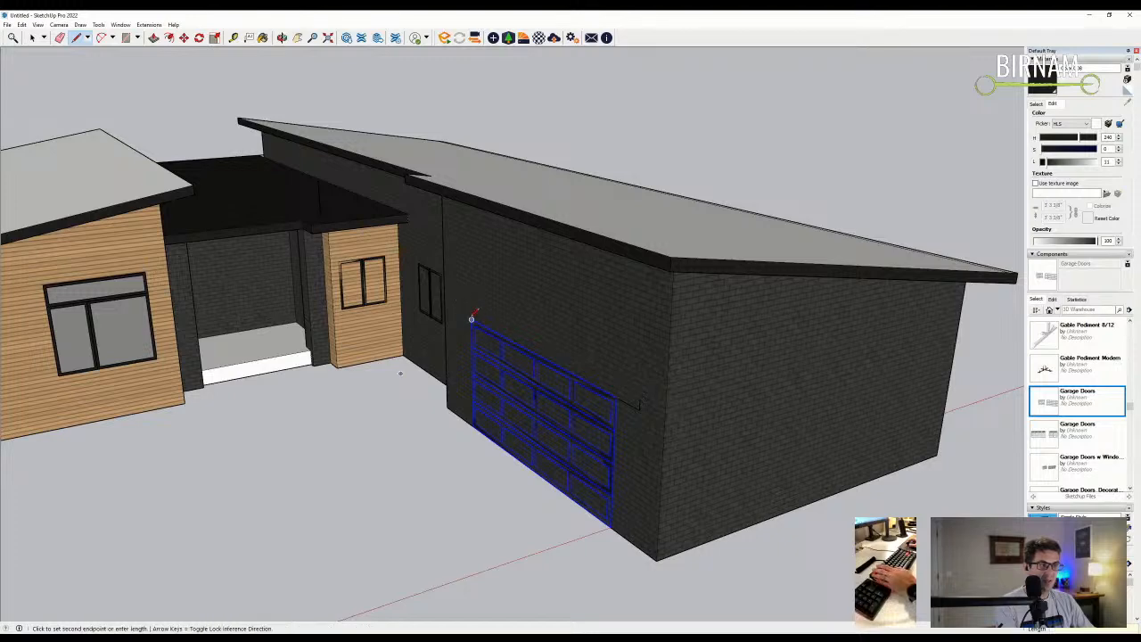
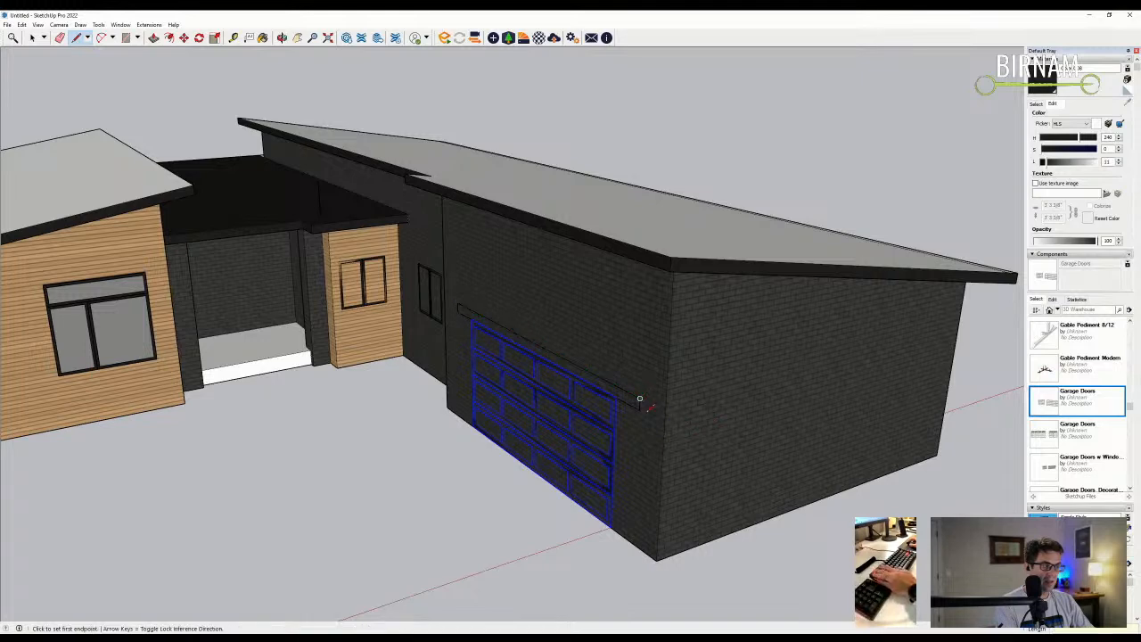
- Draw the line that splits off the strip of wall just above the garage door
{"action": "left_click", "coordinate": [639, 399]}
{"action": "scroll", "coordinate": [635, 401], "scroll_direction": "up", "scroll_amount": 2}
{"action": "left_click", "coordinate": [412, 295]}
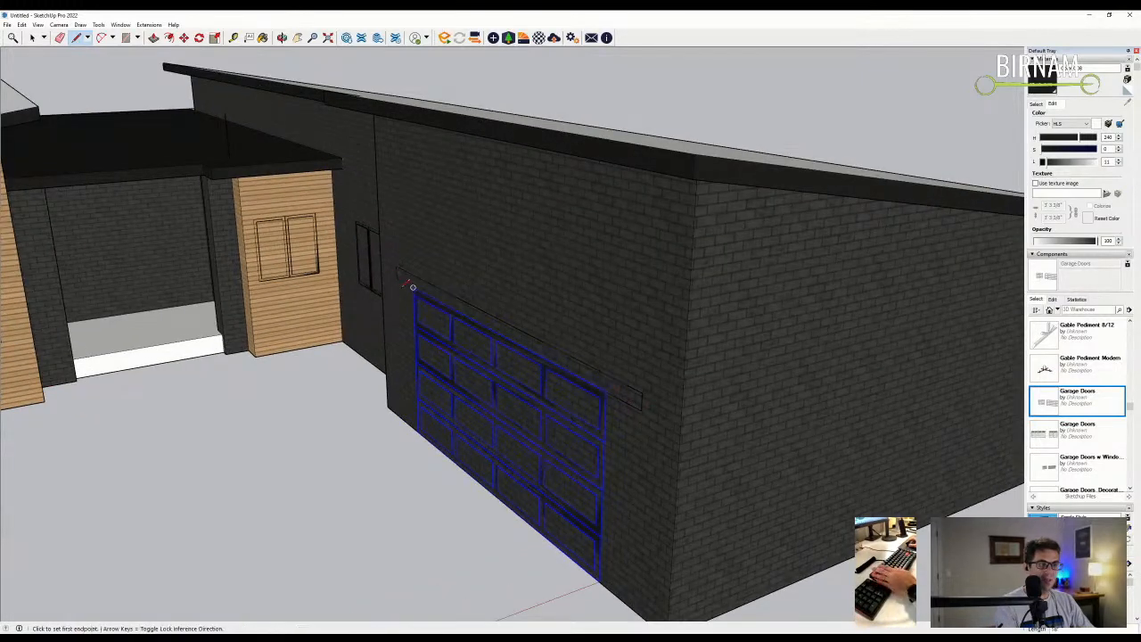
- Push/Pull the strip outward to project a canopy over the garage door
{"action": "key", "text": "p"}
{"action": "left_click", "coordinate": [604, 373]}
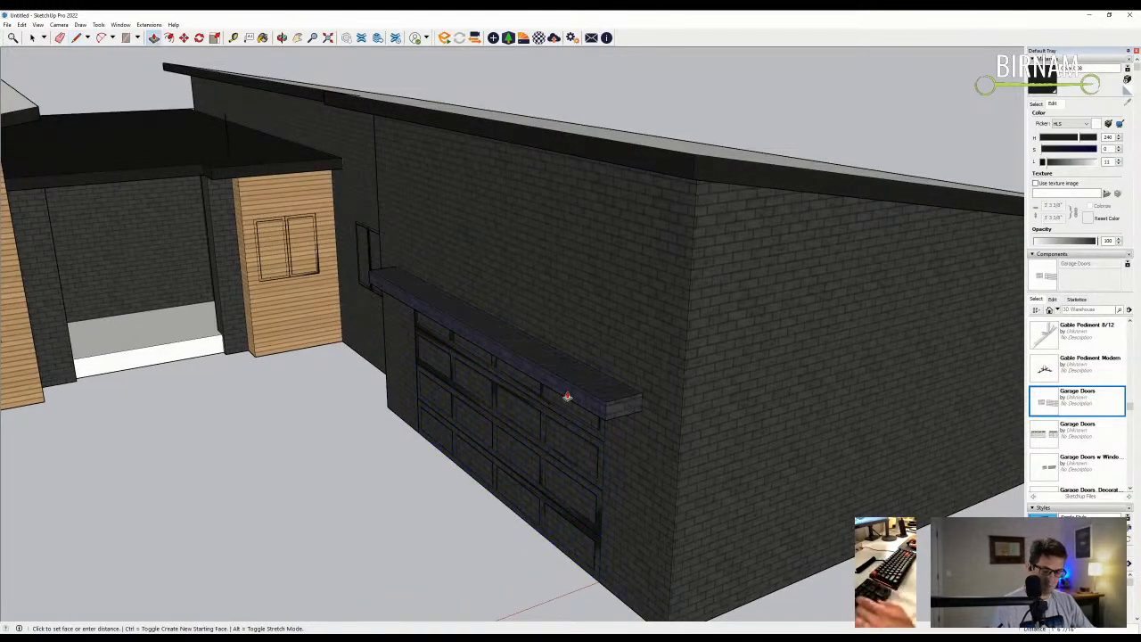
{"action": "left_click", "coordinate": [567, 396]}
{"action": "middle_click_drag", "start_coordinate": [539, 433], "coordinate": [594, 333]}
{"action": "mouse_move", "coordinate": [667, 234]}
{"action": "middle_mouse_down"}
{"action": "mouse_move", "coordinate": [699, 300]}
{"action": "mouse_move", "coordinate": [641, 254]}
{"action": "mouse_move", "coordinate": [331, 293]}
{"action": "mouse_move", "coordinate": [331, 267]}
{"action": "mouse_move", "coordinate": [401, 333]}
{"action": "mouse_move", "coordinate": [576, 402]}
{"action": "mouse_move", "coordinate": [542, 465]}
{"action": "middle_mouse_up"}
{"action": "scroll", "coordinate": [633, 246], "scroll_direction": "up", "scroll_amount": 5}
- Orbit low beneath the canopy to inspect it, switching between Eraser and Push/Pull
{"action": "key", "text": "e"}
{"action": "scroll", "coordinate": [542, 465], "scroll_direction": "up", "scroll_amount": 3}
{"action": "key", "text": "p"}
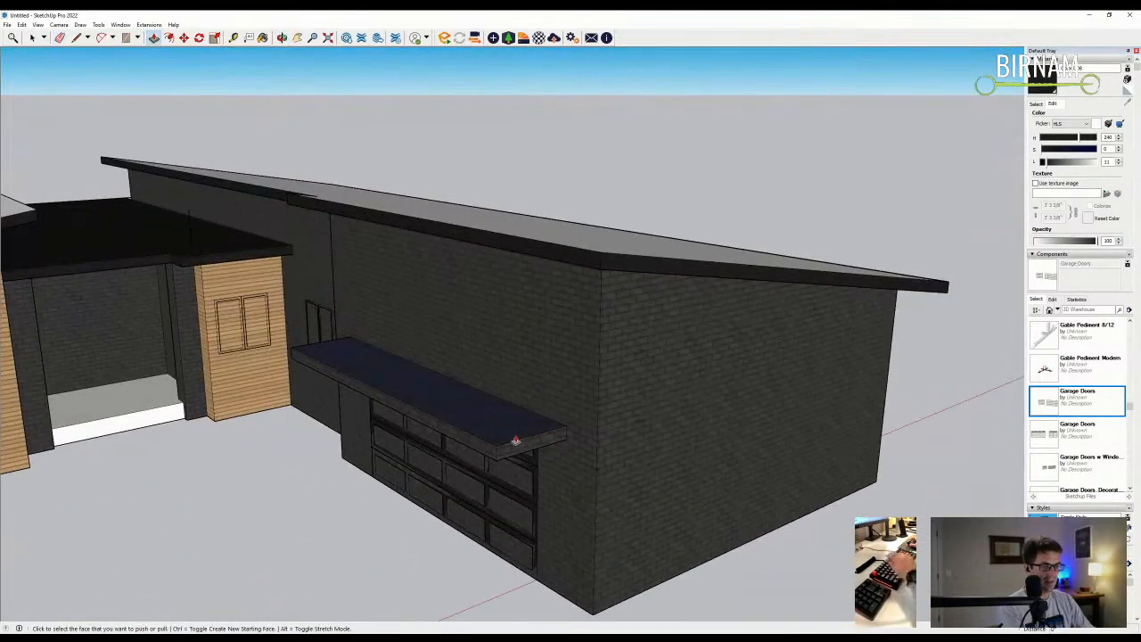
{"action": "middle_click_drag", "start_coordinate": [514, 422], "coordinate": [547, 234]}
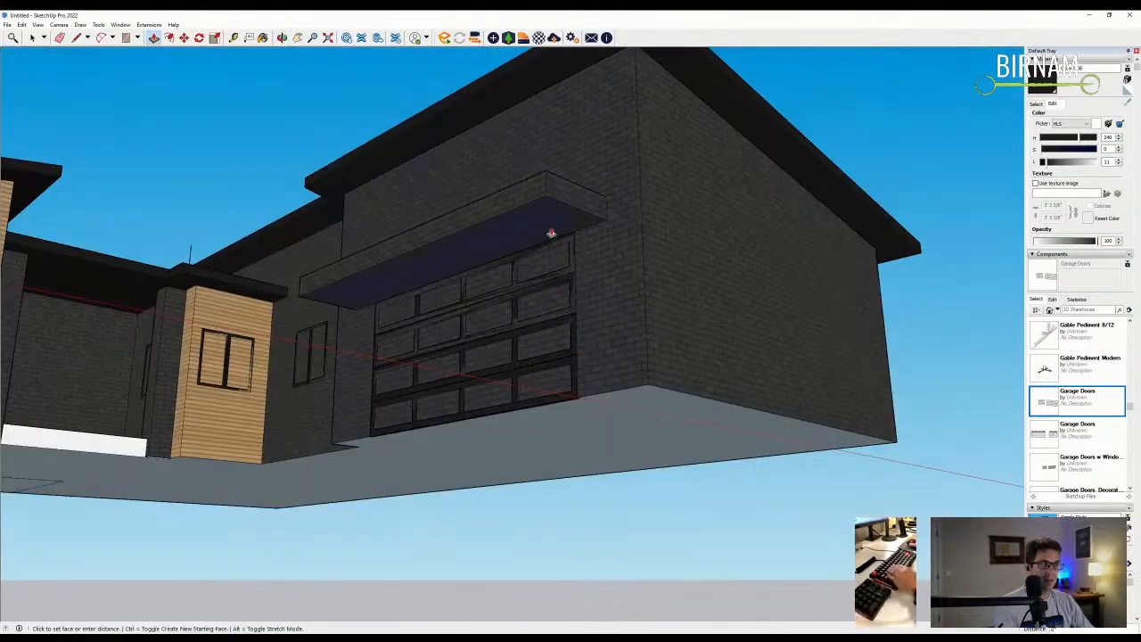
{"action": "key", "text": "l"}
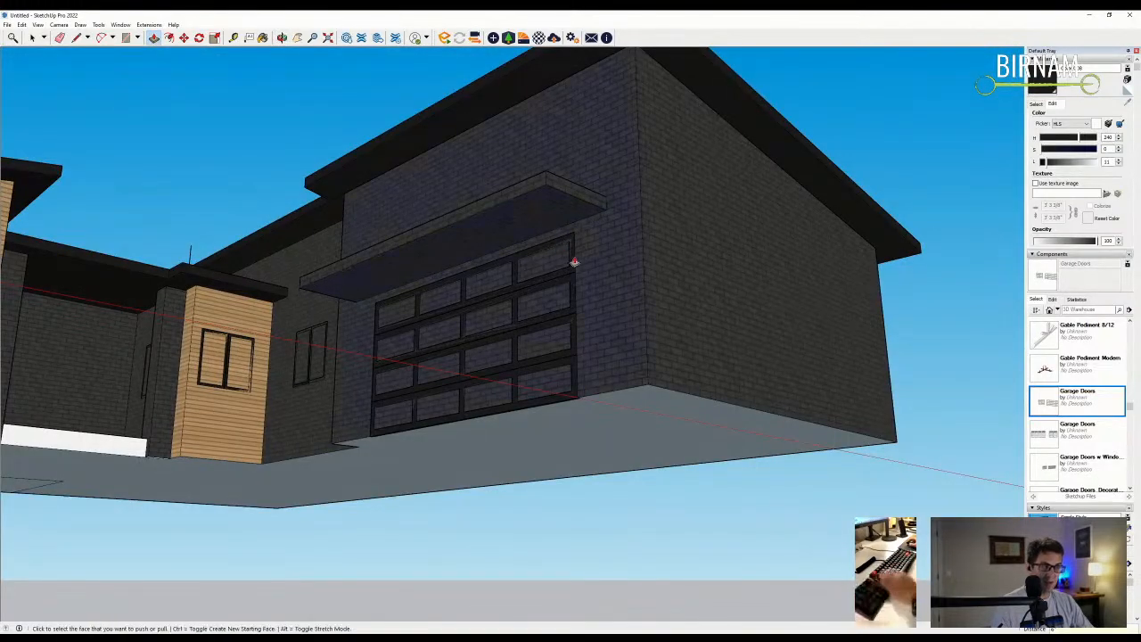
{"action": "middle_click_drag", "start_coordinate": [573, 247], "coordinate": [578, 305]}
{"action": "scroll", "coordinate": [575, 291], "scroll_direction": "up", "scroll_amount": 2}
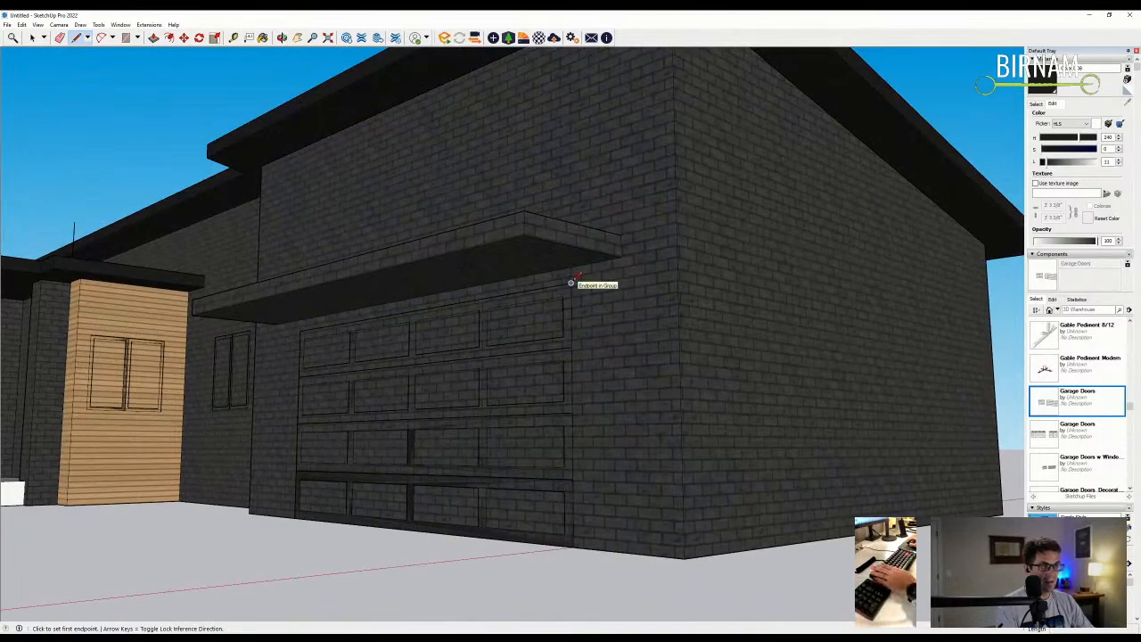
- Undo the last two canopy changes and return to a higher angled view of the garage
{"action": "key", "text": "space"}
{"action": "key", "text": "ctrl+z"}
{"action": "key", "text": "ctrl+z"}
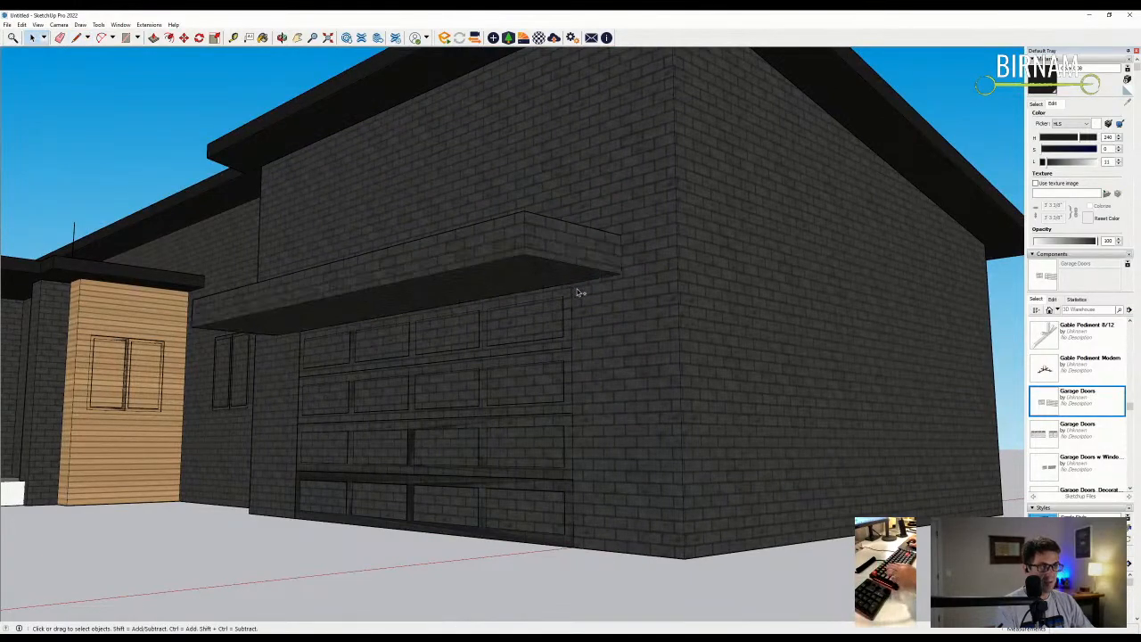
{"action": "scroll", "coordinate": [582, 298], "scroll_direction": "down", "scroll_amount": 5}
{"action": "middle_click_drag", "start_coordinate": [602, 310], "coordinate": [615, 419]}
{"action": "scroll", "coordinate": [654, 381], "scroll_direction": "up", "scroll_amount": 1}
{"action": "key", "text": "l"}
{"action": "scroll", "coordinate": [588, 408], "scroll_direction": "up", "scroll_amount": 3}
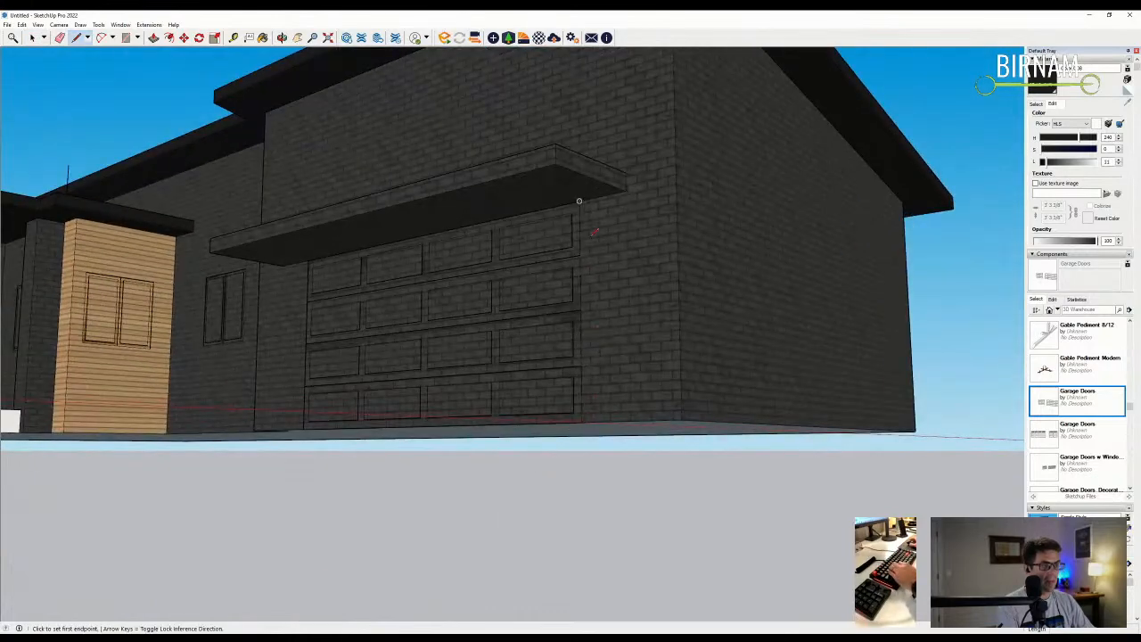
{"action": "middle_click_drag", "start_coordinate": [639, 430], "coordinate": [615, 412]}
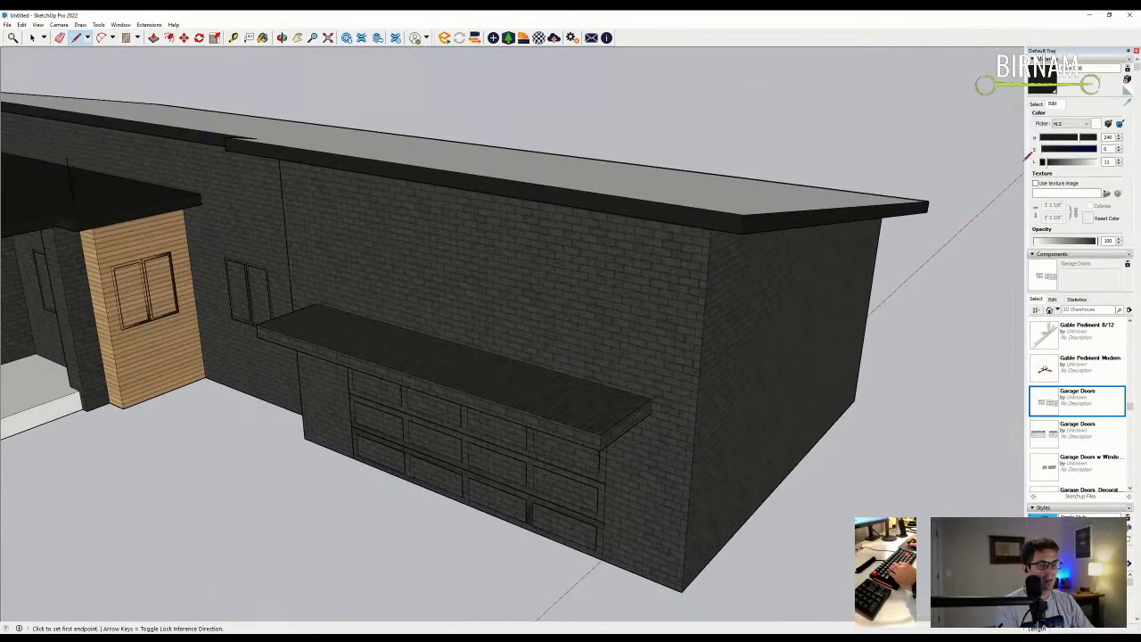
- Sample the dark roof-edge material and paint the canopy top with it
{"action": "left_click", "coordinate": [1036, 104]}
{"action": "left_click", "coordinate": [1126, 101]}
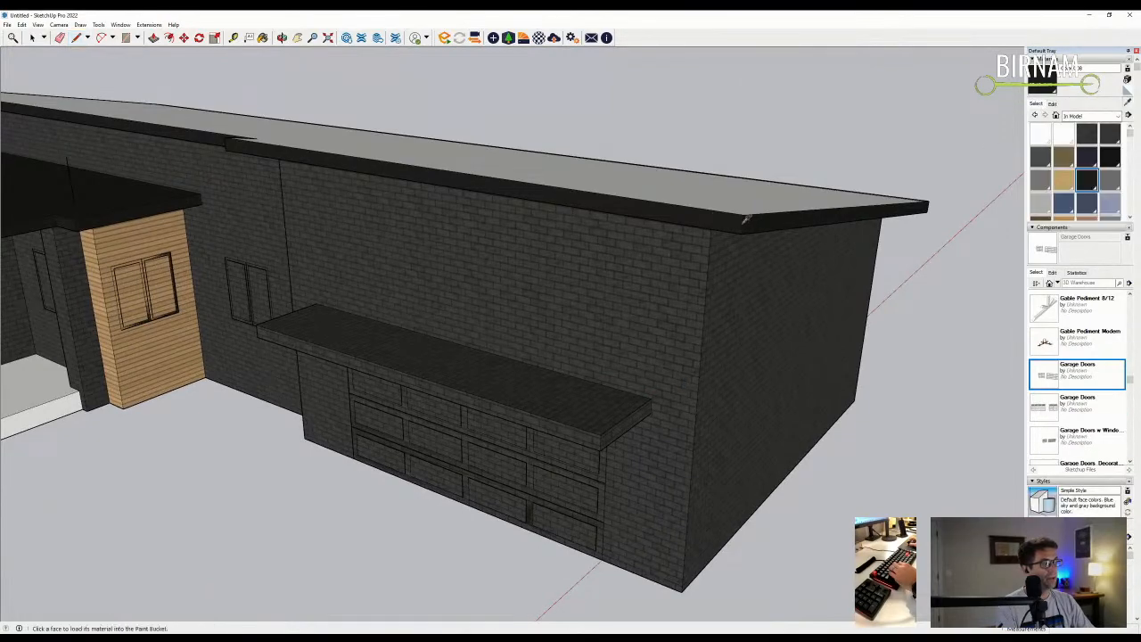
{"action": "left_click", "coordinate": [699, 204]}
{"action": "middle_click_drag", "start_coordinate": [706, 309], "coordinate": [581, 232]}
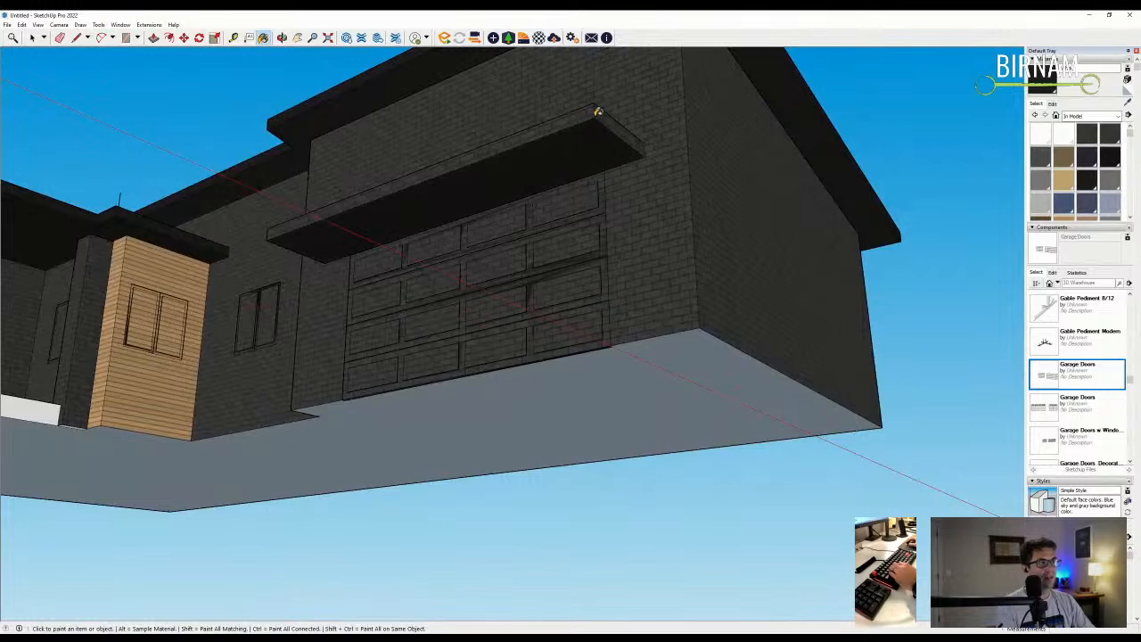
{"action": "middle_click_drag", "start_coordinate": [665, 122], "coordinate": [659, 170]}
{"action": "mouse_move", "coordinate": [811, 148]}
{"action": "middle_mouse_down"}
{"action": "mouse_move", "coordinate": [485, 361]}
{"action": "mouse_move", "coordinate": [493, 485]}
{"action": "mouse_move", "coordinate": [662, 262]}
{"action": "mouse_move", "coordinate": [600, 184]}
{"action": "mouse_move", "coordinate": [657, 193]}
{"action": "mouse_move", "coordinate": [639, 184]}
{"action": "mouse_move", "coordinate": [580, 260]}
{"action": "mouse_move", "coordinate": [450, 326]}
{"action": "mouse_move", "coordinate": [354, 351]}
{"action": "middle_mouse_up"}
{"action": "left_click", "coordinate": [475, 342]}
- Paint the canopy's front edge the same dark material
{"action": "scroll", "coordinate": [450, 326], "scroll_direction": "down", "scroll_amount": 3}
{"action": "left_click", "coordinate": [32, 37]}
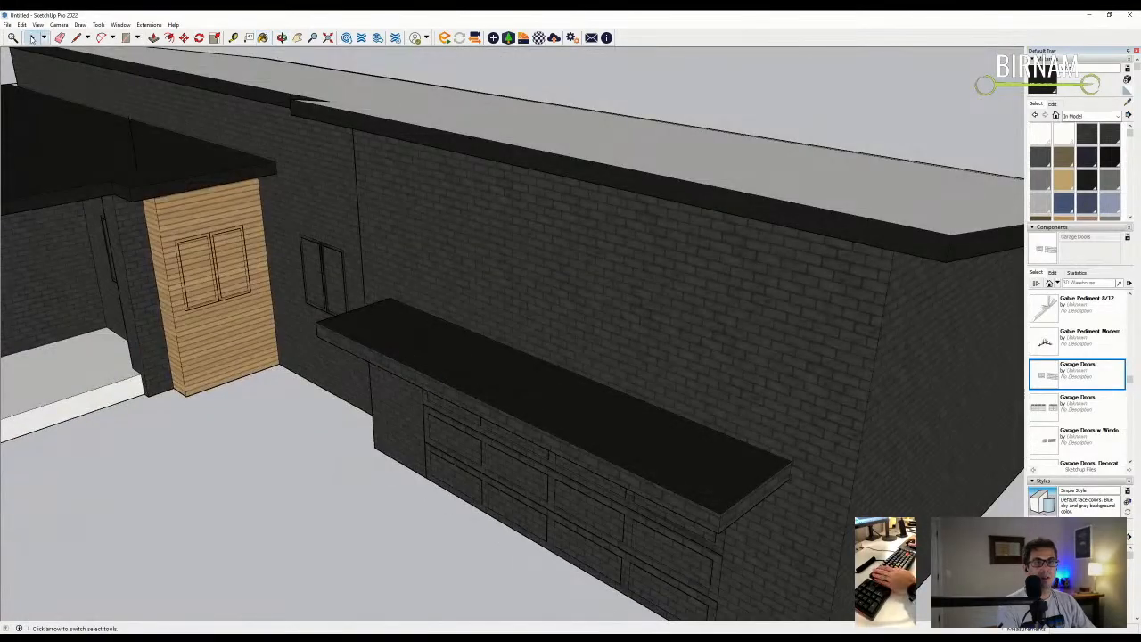
{"action": "mouse_move", "coordinate": [345, 344]}
{"action": "middle_mouse_down"}
{"action": "mouse_move", "coordinate": [433, 387]}
{"action": "mouse_move", "coordinate": [344, 366]}
{"action": "middle_mouse_up"}
{"action": "scroll", "coordinate": [437, 582], "scroll_direction": "up", "scroll_amount": 2}
{"action": "middle_click_drag", "start_coordinate": [378, 524], "coordinate": [499, 427]}
{"action": "key", "text": "b"}
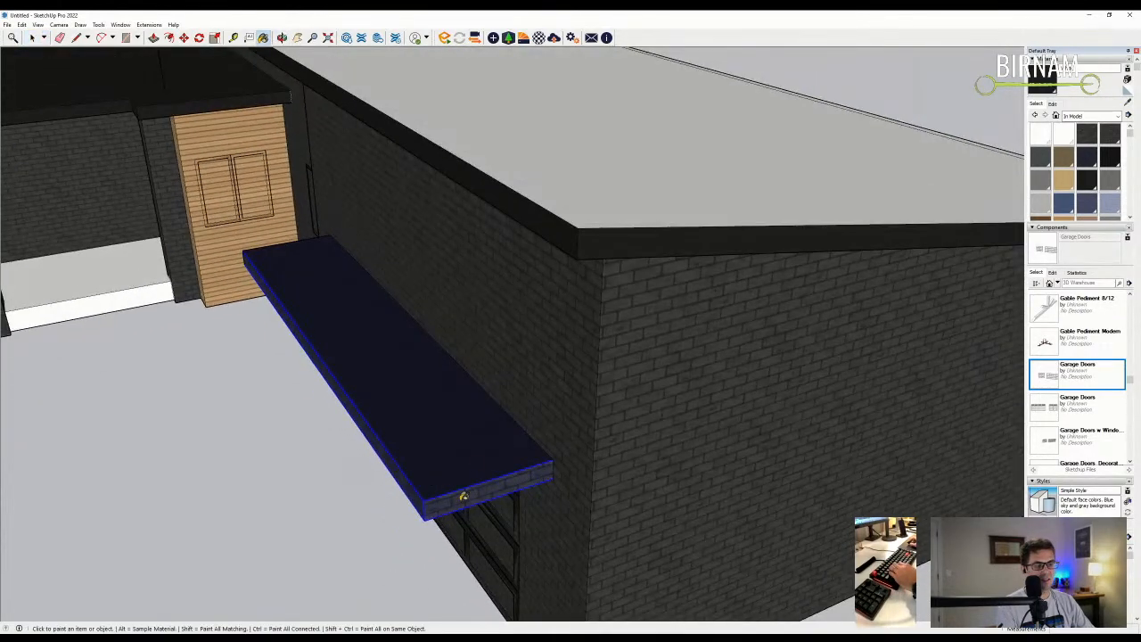
{"action": "left_click", "coordinate": [462, 496]}
- Draw a rectangle over the garage door from its bottom-right to top-left corner
{"action": "mouse_move", "coordinate": [432, 503]}
{"action": "middle_mouse_down"}
{"action": "mouse_move", "coordinate": [303, 264]}
{"action": "mouse_move", "coordinate": [536, 298]}
{"action": "middle_mouse_up"}
{"action": "scroll", "coordinate": [553, 317], "scroll_direction": "down", "scroll_amount": 1}
{"action": "scroll", "coordinate": [515, 389], "scroll_direction": "up", "scroll_amount": 2}
{"action": "key", "text": "r"}
{"action": "scroll", "coordinate": [661, 382], "scroll_direction": "up", "scroll_amount": 1}
{"action": "left_click", "coordinate": [679, 384]}
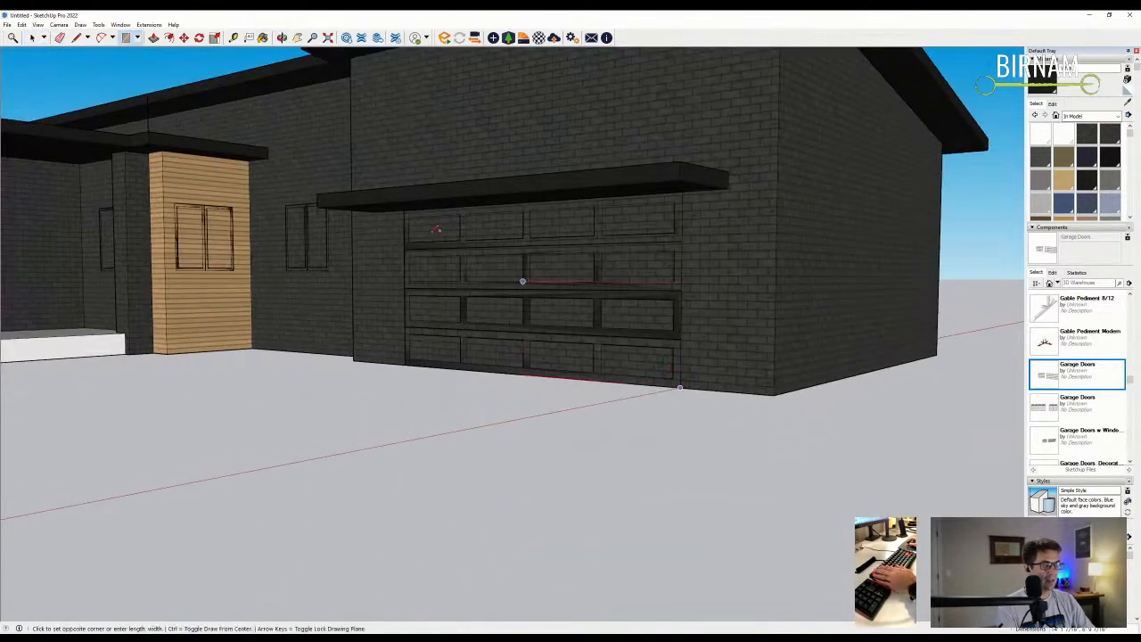
{"action": "scroll", "coordinate": [414, 211], "scroll_direction": "up", "scroll_amount": 1}
{"action": "left_click", "coordinate": [405, 209]}
{"action": "scroll", "coordinate": [446, 267], "scroll_direction": "down", "scroll_amount": 1}
- Recess the door rectangle with Push/Pull and orbit around the garage to review it
{"action": "key", "text": "p"}
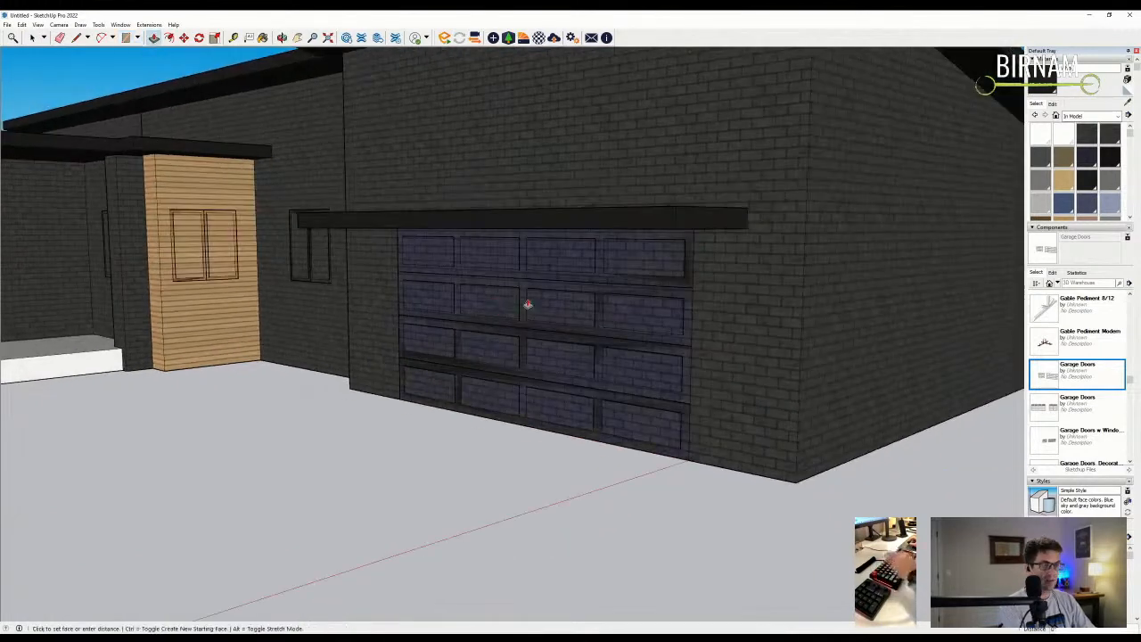
{"action": "scroll", "coordinate": [303, 206], "scroll_direction": "down", "scroll_amount": 3}
{"action": "middle_click_drag", "start_coordinate": [303, 206], "coordinate": [402, 252]}
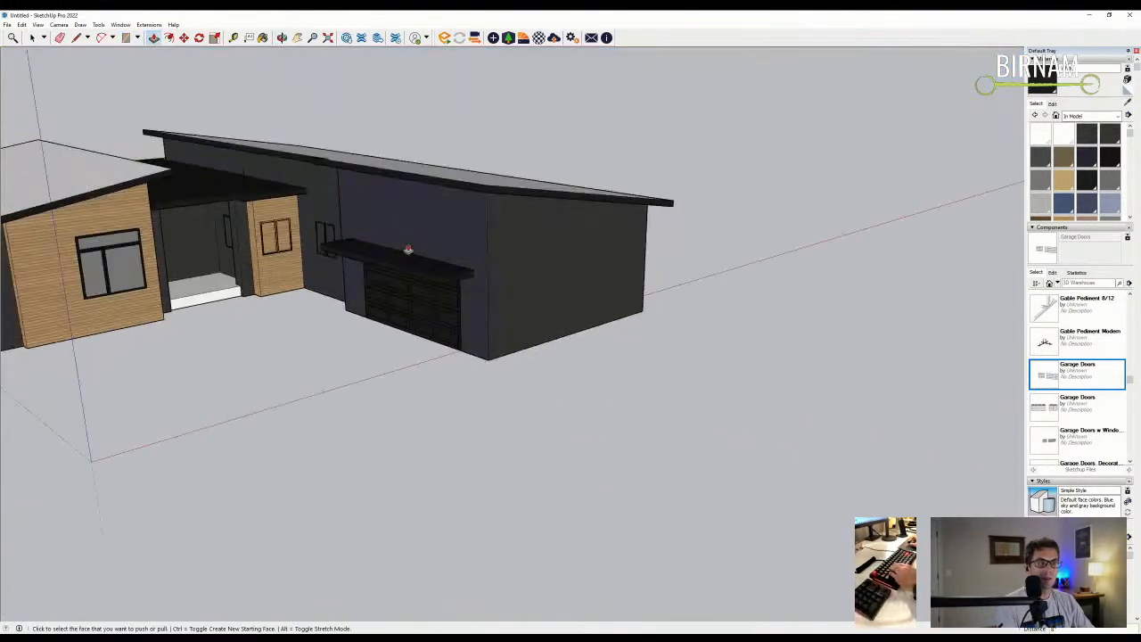
{"action": "scroll", "coordinate": [423, 303], "scroll_direction": "up", "scroll_amount": 3}
{"action": "middle_click_drag", "start_coordinate": [293, 212], "coordinate": [449, 177]}
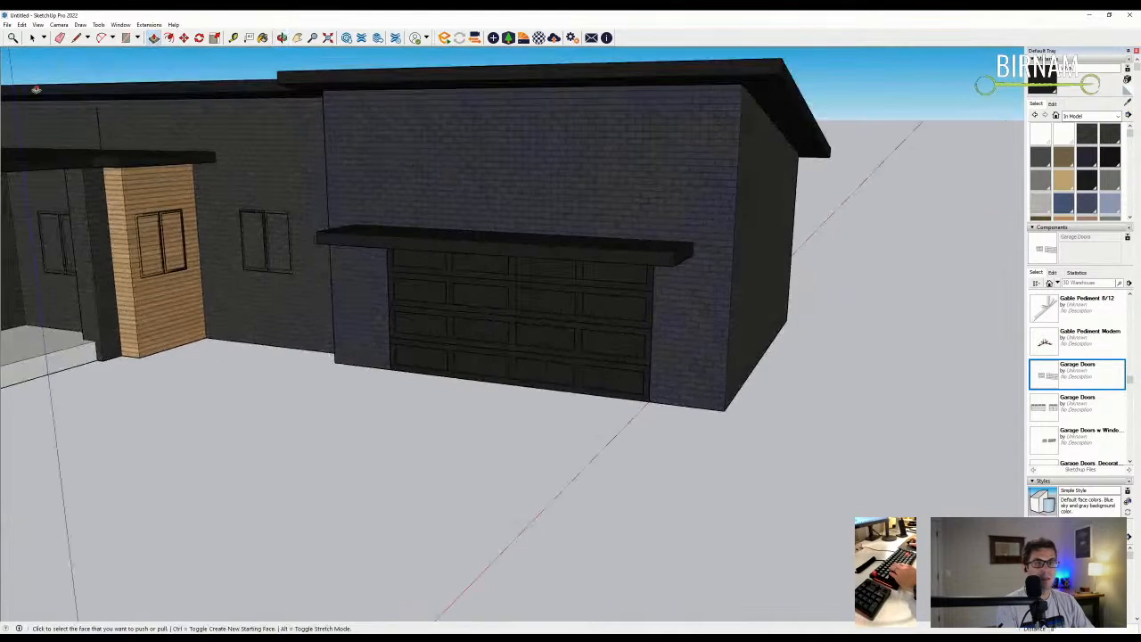
{"action": "left_click", "coordinate": [33, 37]}
{"action": "scroll", "coordinate": [493, 315], "scroll_direction": "down", "scroll_amount": 3}
{"action": "middle_click_drag", "start_coordinate": [348, 321], "coordinate": [267, 323]}
{"action": "scroll", "coordinate": [272, 294], "scroll_direction": "up", "scroll_amount": 5}
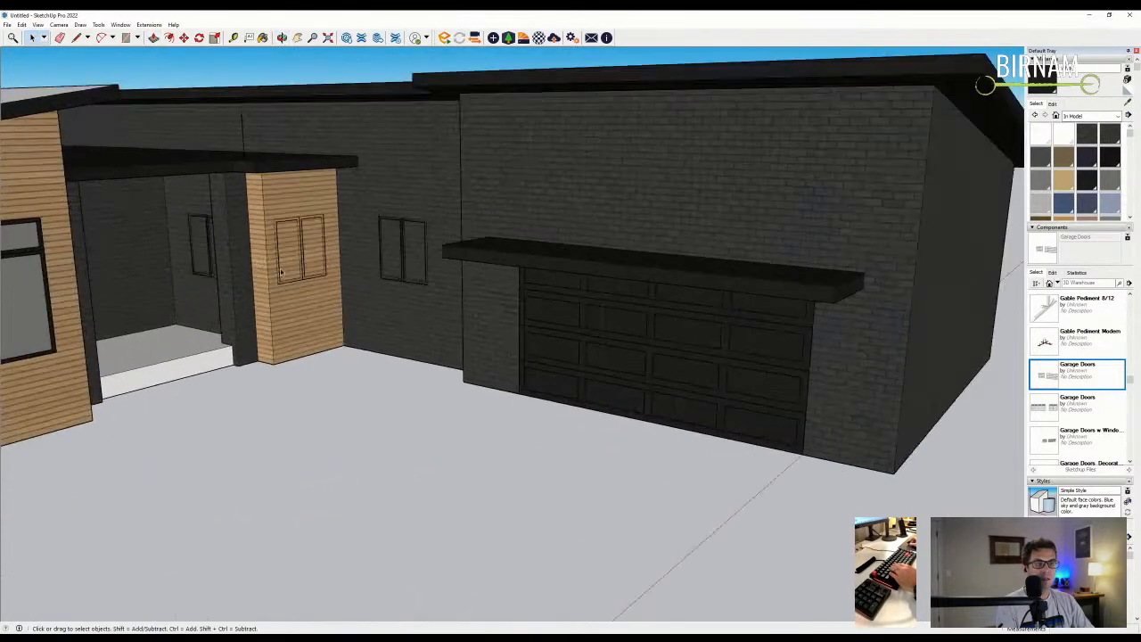
- Select the small window to copy, orbiting around the garage front
{"action": "middle_click_drag", "start_coordinate": [294, 282], "coordinate": [301, 268]}
{"action": "key", "text": "m"}
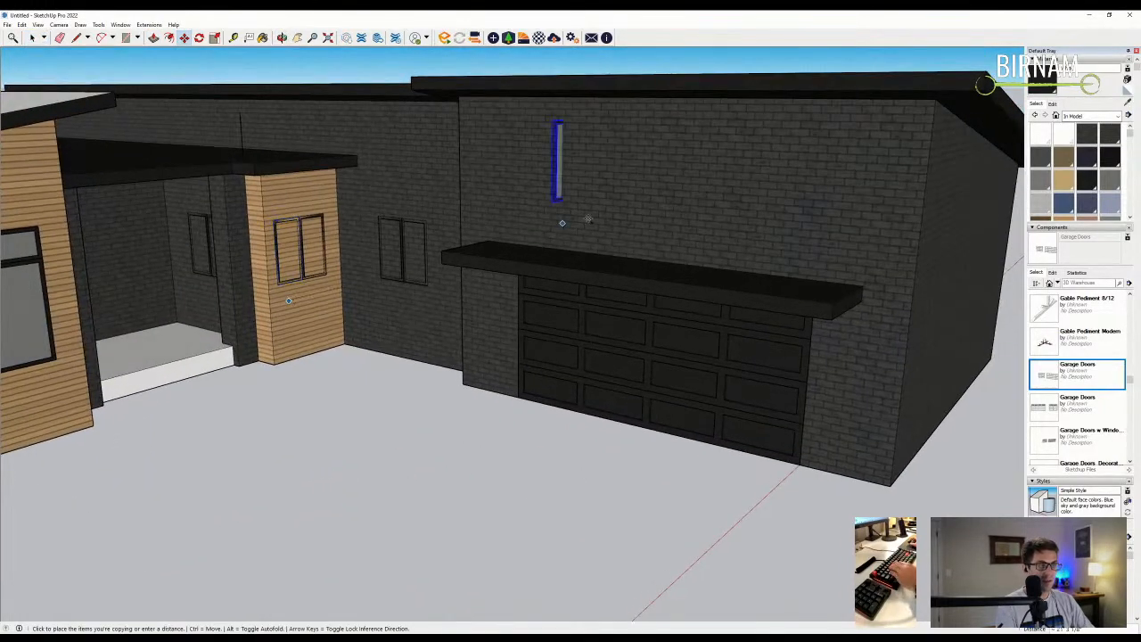
{"action": "scroll", "coordinate": [486, 299], "scroll_direction": "down", "scroll_amount": 6}
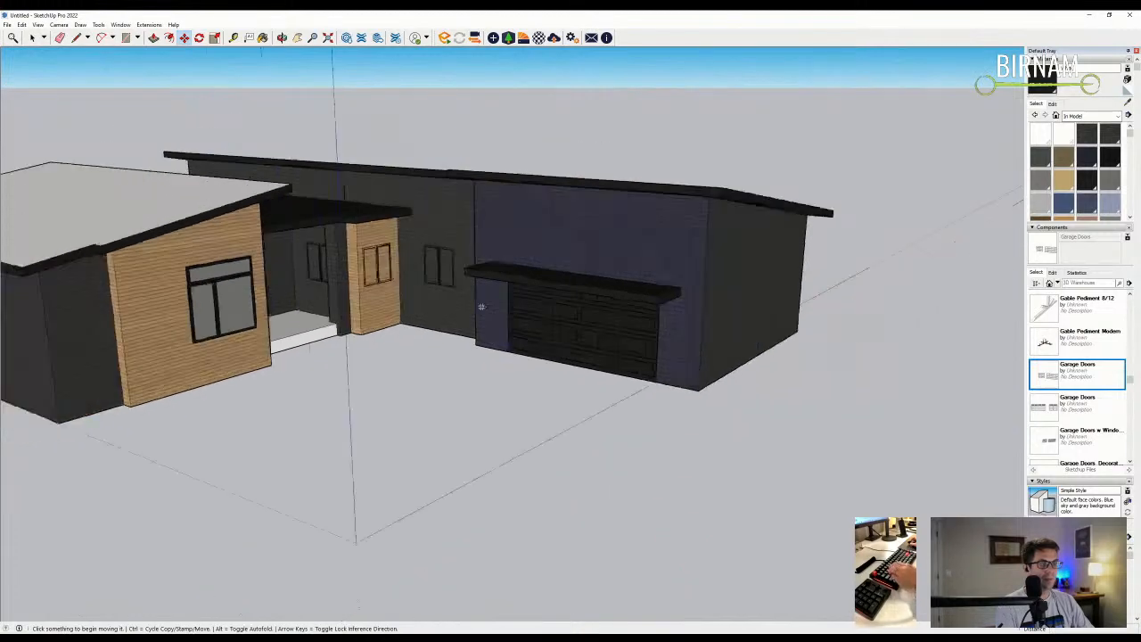
{"action": "scroll", "coordinate": [463, 354], "scroll_direction": "down", "scroll_amount": 3}
{"action": "scroll", "coordinate": [553, 417], "scroll_direction": "up", "scroll_amount": 4}
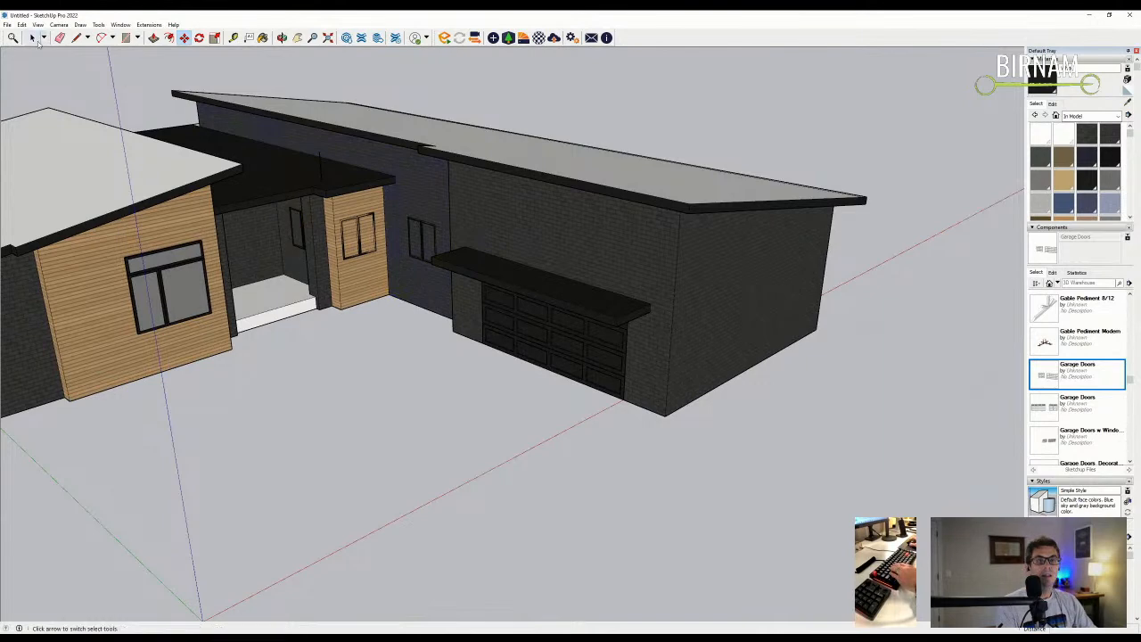
{"action": "scroll", "coordinate": [495, 238], "scroll_direction": "up", "scroll_amount": 3}
{"action": "left_click", "coordinate": [32, 38]}
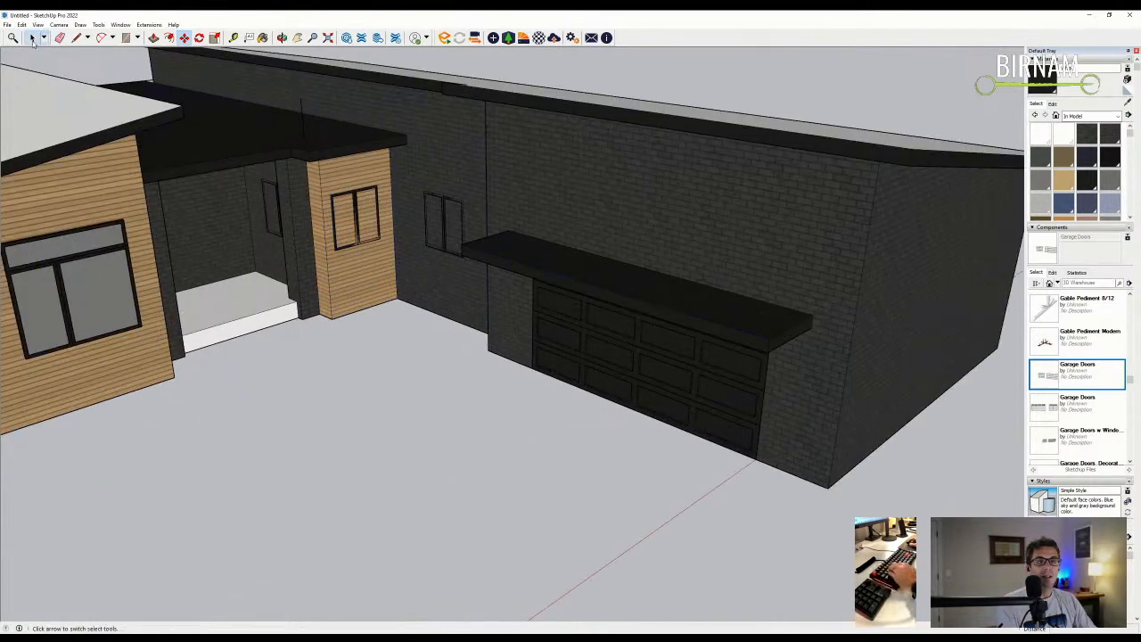
{"action": "middle_click_drag", "start_coordinate": [455, 258], "coordinate": [456, 316]}
- Copy the small window, rotate it horizontal, and place it just above the canopy
{"action": "key", "text": "m"}
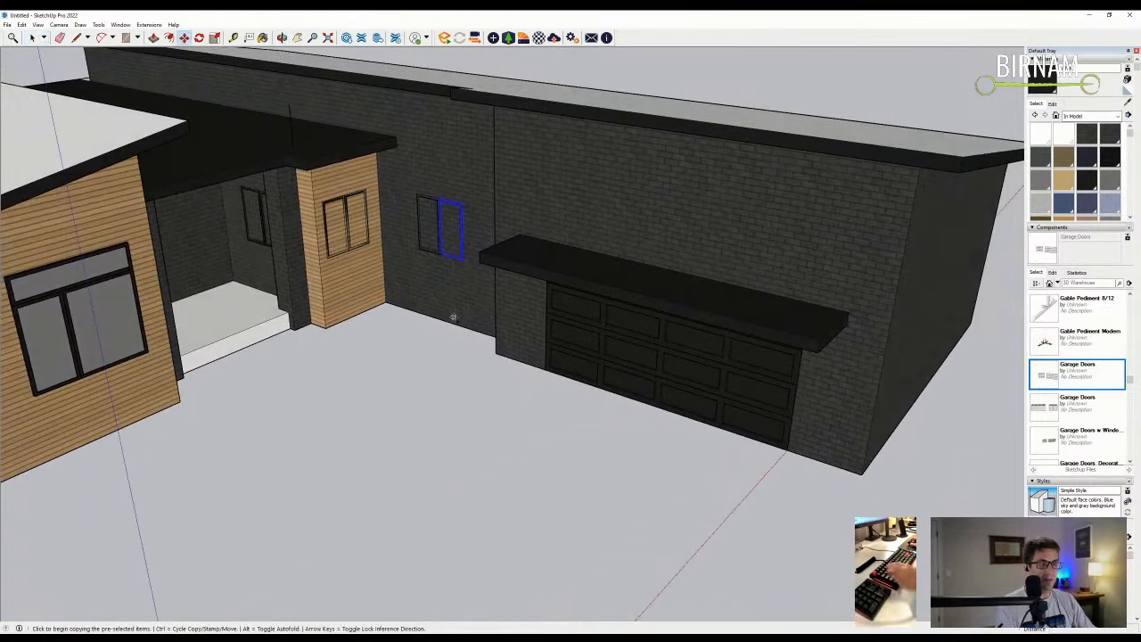
{"action": "left_click", "coordinate": [444, 321]}
{"action": "left_click", "coordinate": [706, 279]}
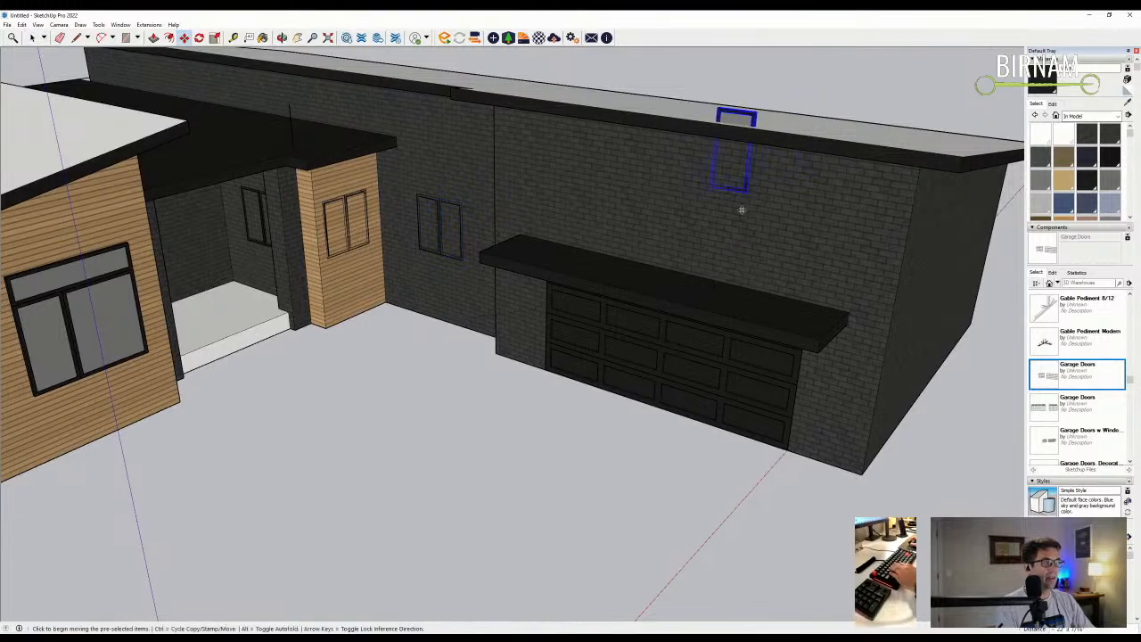
{"action": "scroll", "coordinate": [738, 210], "scroll_direction": "up", "scroll_amount": 1}
{"action": "left_click", "coordinate": [726, 176]}
{"action": "left_click", "coordinate": [761, 142]}
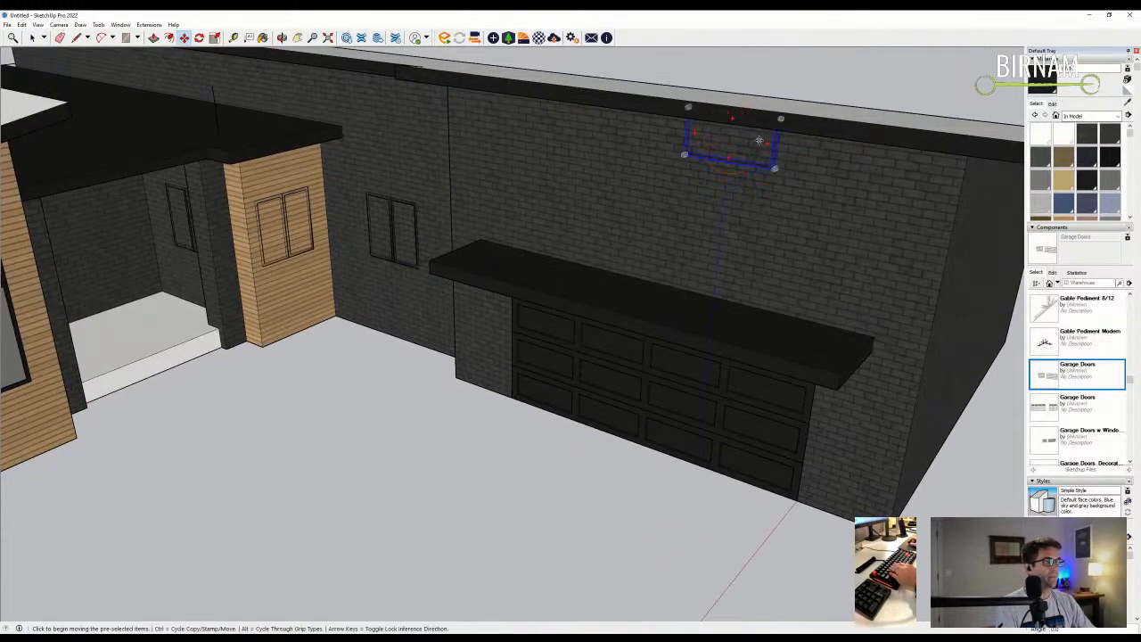
{"action": "scroll", "coordinate": [774, 169], "scroll_direction": "up", "scroll_amount": 1}
{"action": "left_click", "coordinate": [774, 170]}
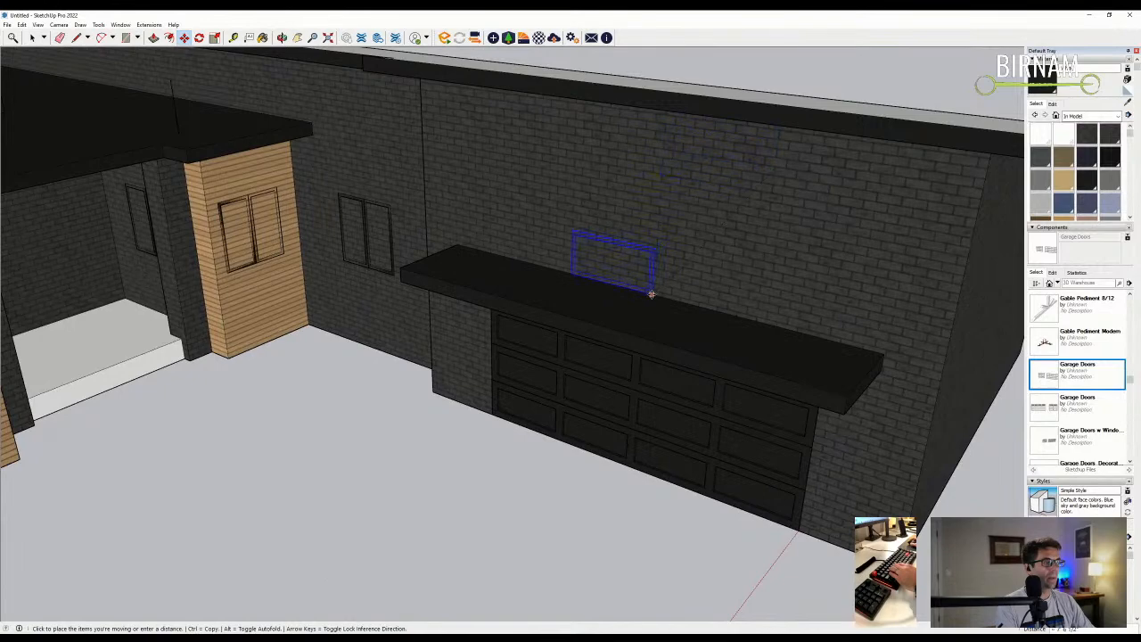
{"action": "left_click", "coordinate": [641, 291]}
- Ctrl-copy three more windows to form a row of four above the canopy
{"action": "left_click", "coordinate": [641, 258]}
{"action": "key", "text": "ctrl"}
{"action": "left_click", "coordinate": [561, 239]}
{"action": "middle_click_drag", "start_coordinate": [561, 239], "coordinate": [506, 210]}
{"action": "left_click", "coordinate": [505, 211]}
{"action": "left_click", "coordinate": [674, 220]}
{"action": "left_click", "coordinate": [674, 220]}
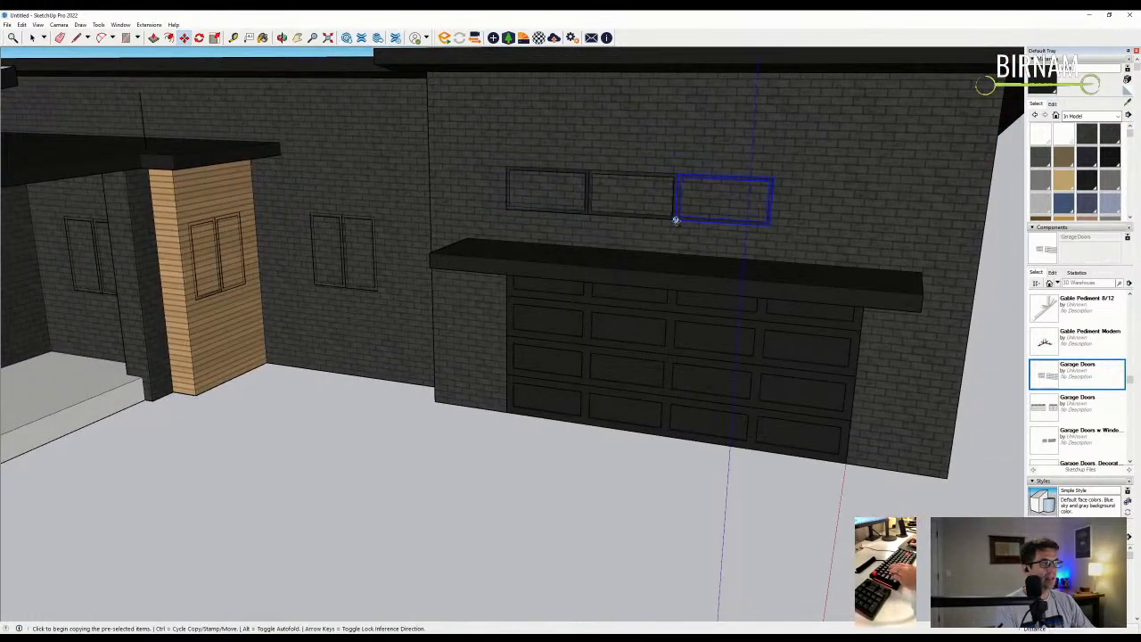
{"action": "left_click", "coordinate": [770, 224]}
- Copy the window row toward the porch wall, then orbit to an eye-level front view
{"action": "scroll", "coordinate": [770, 224], "scroll_direction": "down", "scroll_amount": 6}
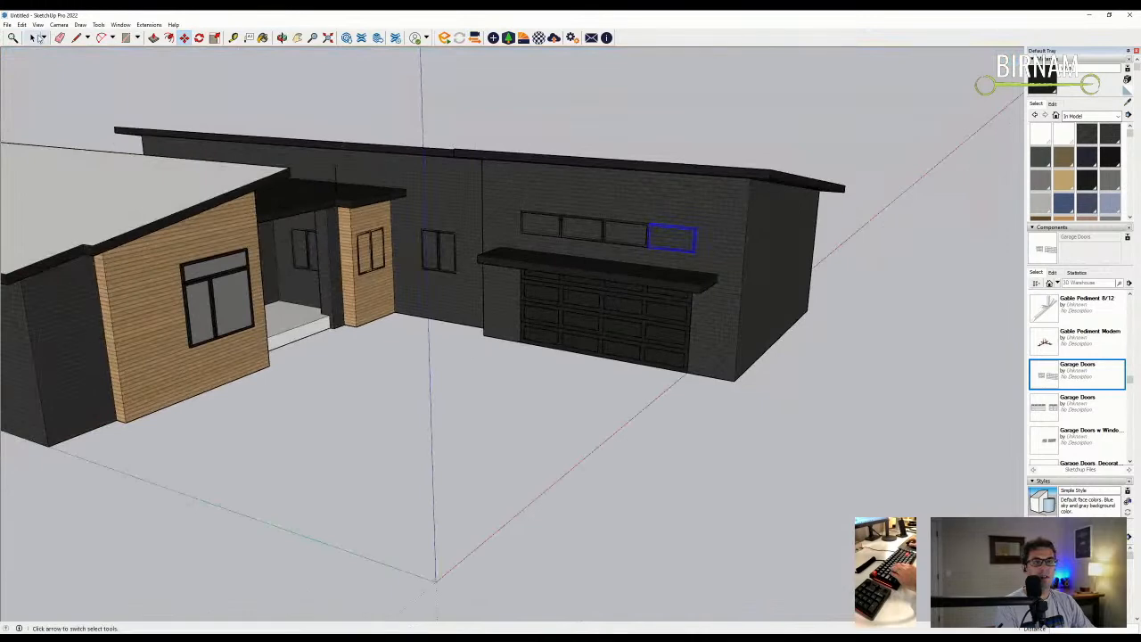
{"action": "scroll", "coordinate": [498, 220], "scroll_direction": "up", "scroll_amount": 3}
{"action": "middle_click_drag", "start_coordinate": [499, 220], "coordinate": [567, 234]}
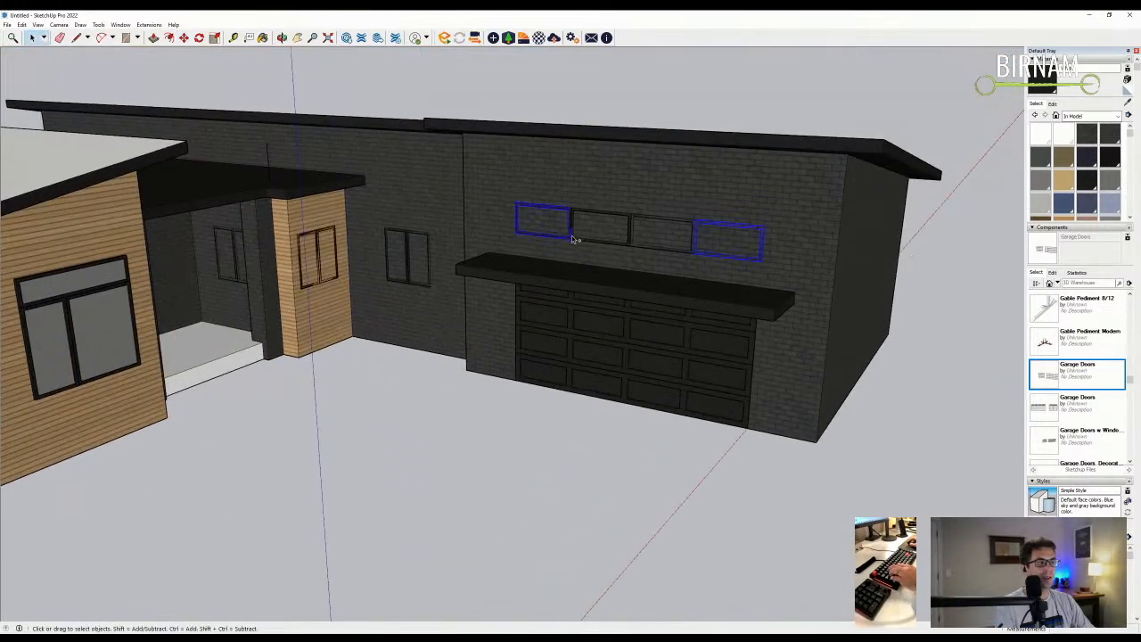
{"action": "key", "text": "m"}
{"action": "key", "text": "ctrl"}
{"action": "left_click", "coordinate": [629, 270]}
{"action": "scroll", "coordinate": [294, 165], "scroll_direction": "up", "scroll_amount": 1}
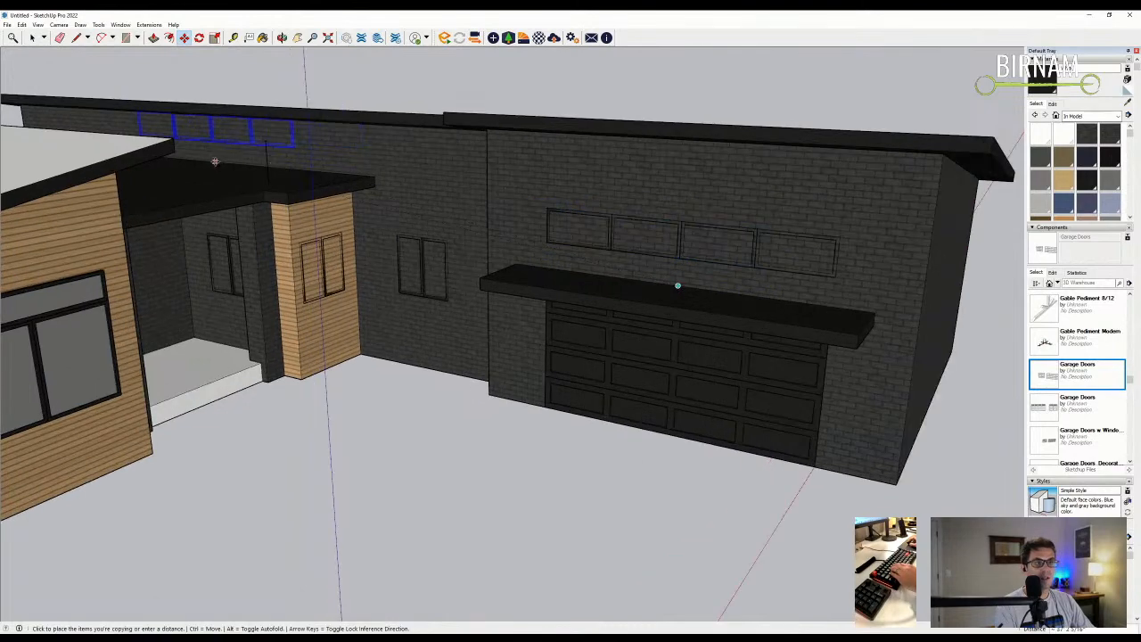
{"action": "scroll", "coordinate": [223, 157], "scroll_direction": "up", "scroll_amount": 2}
{"action": "middle_click_drag", "start_coordinate": [300, 134], "coordinate": [409, 151]}
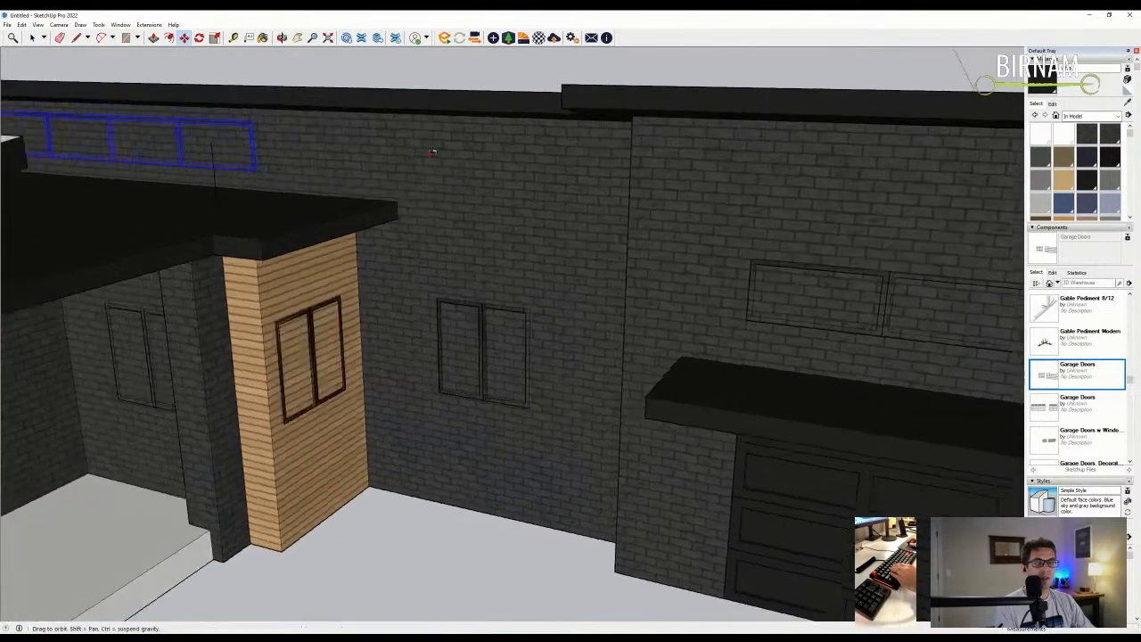
{"action": "scroll", "coordinate": [409, 152], "scroll_direction": "down", "scroll_amount": 5}
{"action": "middle_click_drag", "start_coordinate": [373, 200], "coordinate": [945, 126]}
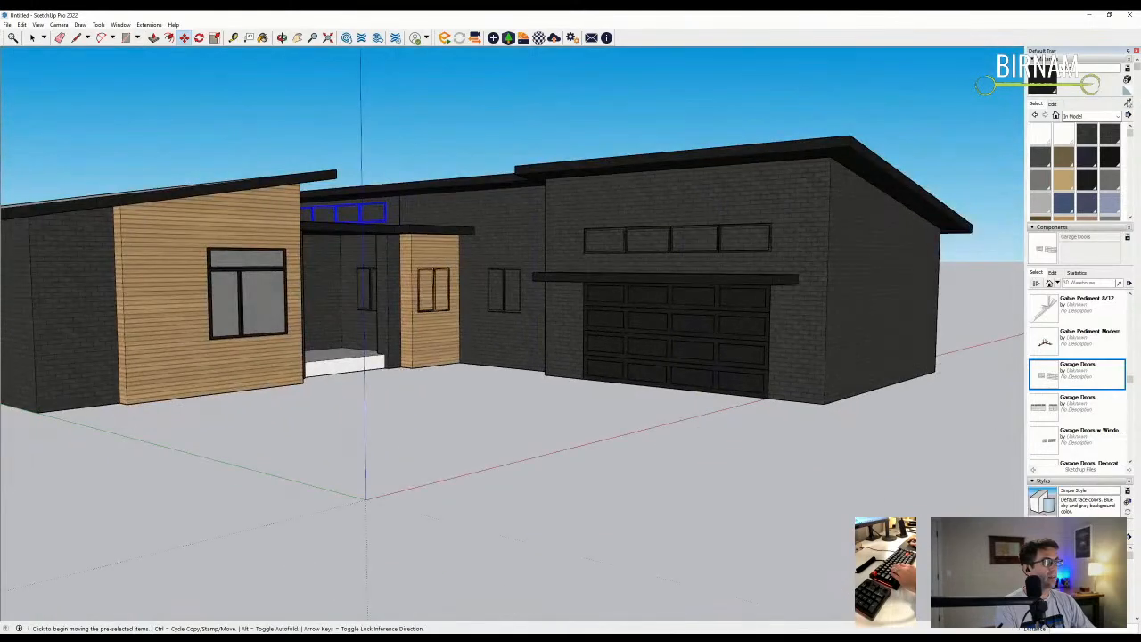
{"action": "scroll", "coordinate": [465, 280], "scroll_direction": "up", "scroll_amount": 3}
- Sample the wood siding and paint the walls above and inside the porch with it
{"action": "key", "text": "b"}
{"action": "left_click", "coordinate": [442, 283], "text": "alt"}
{"action": "left_click", "coordinate": [481, 283]}
{"action": "scroll", "coordinate": [336, 286], "scroll_direction": "up", "scroll_amount": 2}
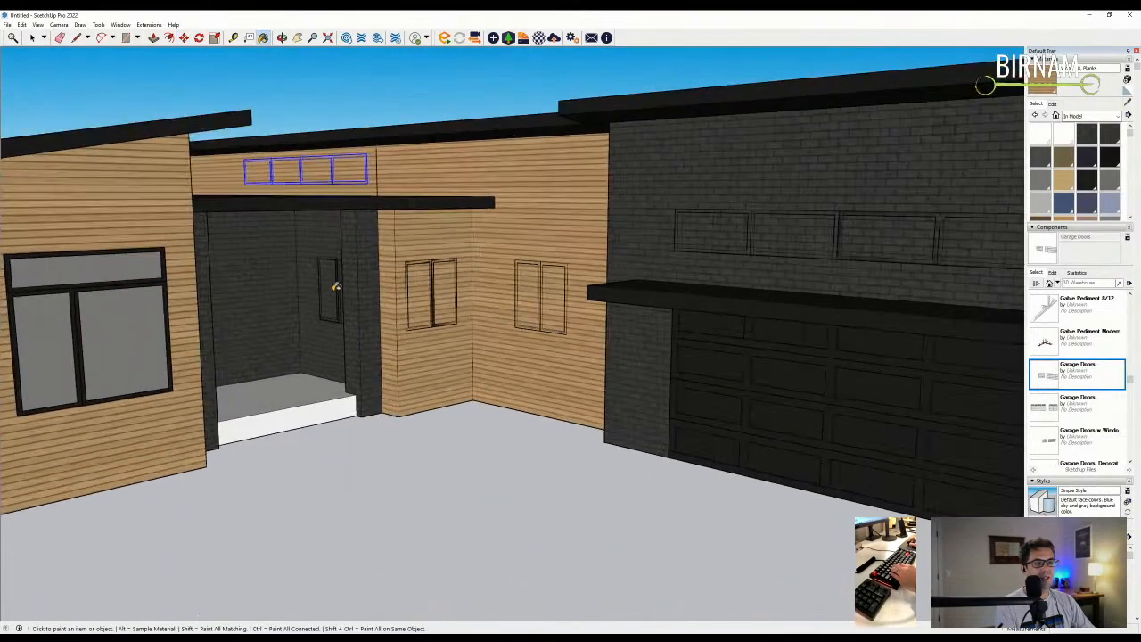
{"action": "left_click", "coordinate": [337, 234]}
{"action": "left_click", "coordinate": [278, 246]}
{"action": "scroll", "coordinate": [339, 312], "scroll_direction": "down", "scroll_amount": 5}
{"action": "mouse_move", "coordinate": [330, 326]}
{"action": "middle_mouse_down"}
{"action": "mouse_move", "coordinate": [336, 357]}
{"action": "mouse_move", "coordinate": [160, 374]}
{"action": "mouse_move", "coordinate": [579, 372]}
{"action": "mouse_move", "coordinate": [496, 369]}
{"action": "middle_mouse_up"}
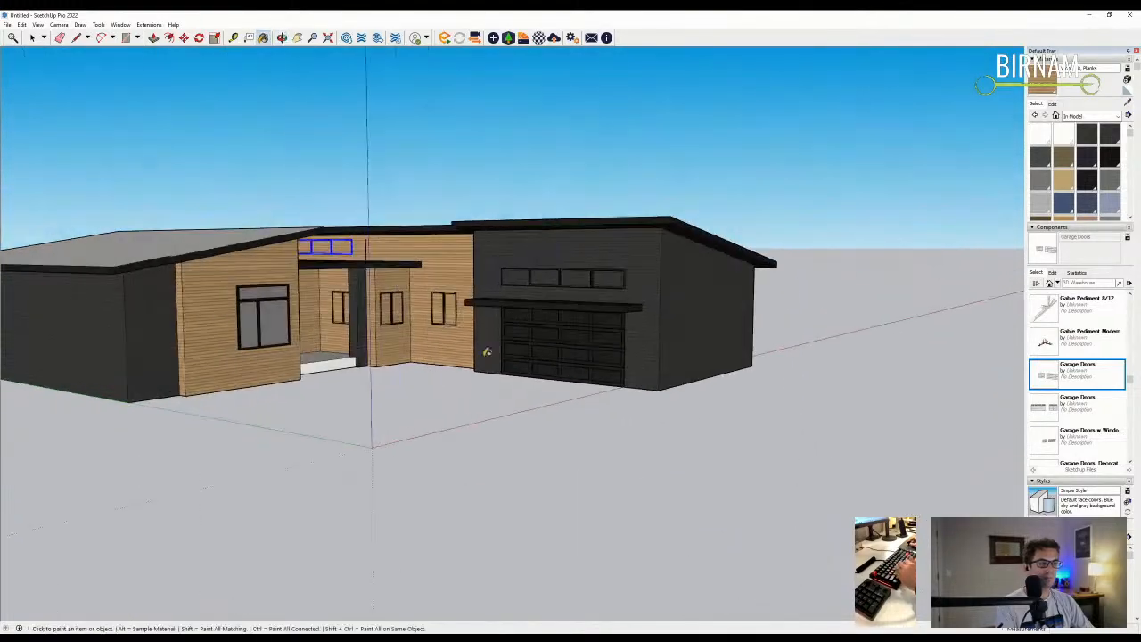
{"action": "scroll", "coordinate": [392, 260], "scroll_direction": "up", "scroll_amount": 2}
{"action": "middle_click_drag", "start_coordinate": [406, 216], "coordinate": [392, 198]}
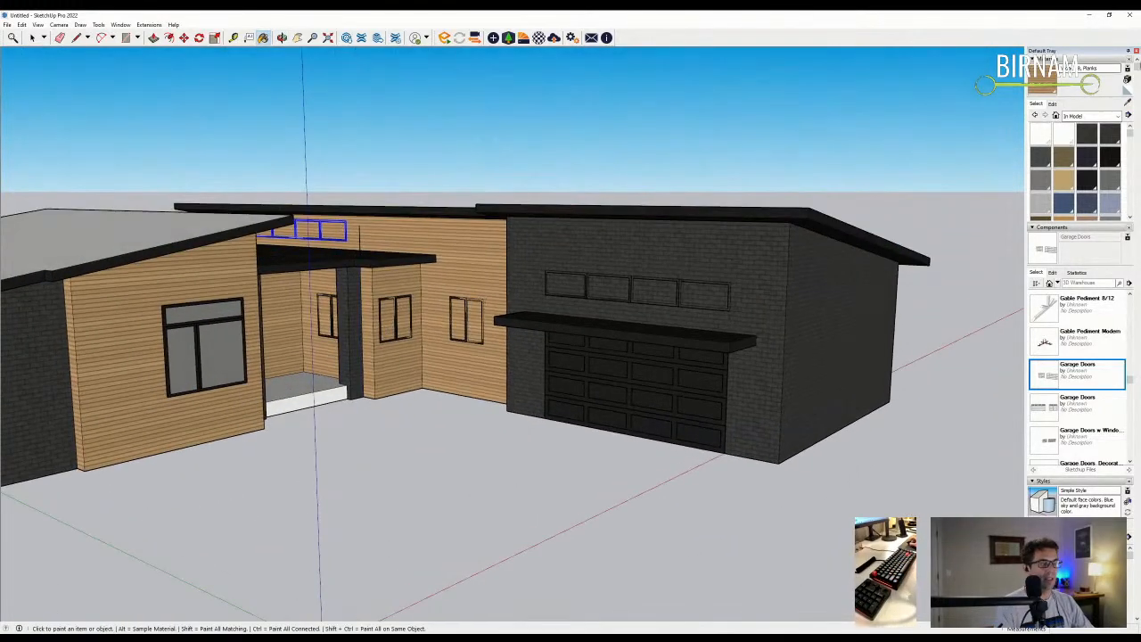
- Pick the dark brick swatch and orbit to a lower frontal view of the house
{"action": "left_click", "coordinate": [1109, 133]}
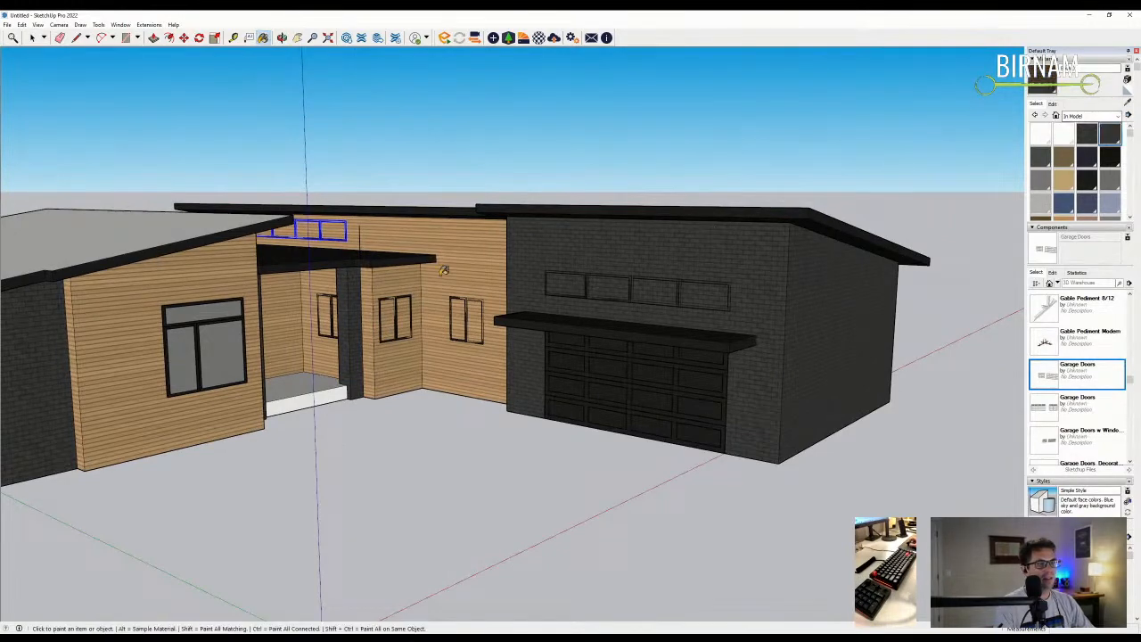
{"action": "mouse_move", "coordinate": [410, 278]}
{"action": "middle_mouse_down"}
{"action": "mouse_move", "coordinate": [217, 339]}
{"action": "mouse_move", "coordinate": [611, 325]}
{"action": "mouse_move", "coordinate": [393, 269]}
{"action": "mouse_move", "coordinate": [383, 200]}
{"action": "mouse_move", "coordinate": [419, 205]}
{"action": "mouse_move", "coordinate": [426, 256]}
{"action": "middle_mouse_up"}
{"action": "scroll", "coordinate": [419, 205], "scroll_direction": "up", "scroll_amount": 3}
{"action": "scroll", "coordinate": [427, 257], "scroll_direction": "up", "scroll_amount": 2}
{"action": "key", "text": "m"}
{"action": "middle_click_drag", "start_coordinate": [364, 258], "coordinate": [268, 231]}
{"action": "scroll", "coordinate": [216, 221], "scroll_direction": "up", "scroll_amount": 5}
- Place the copied window set along the upper wall above the porch
{"action": "key", "text": "ctrl"}
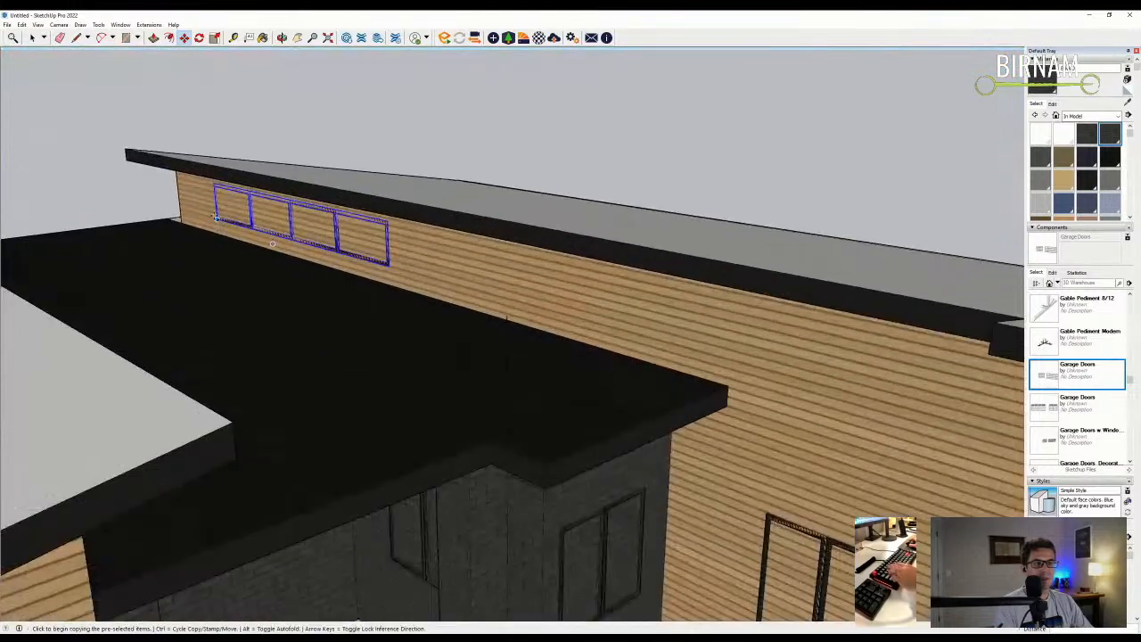
{"action": "left_click", "coordinate": [388, 268]}
{"action": "key", "text": "e"}
{"action": "mouse_move", "coordinate": [644, 331]}
{"action": "middle_mouse_down"}
{"action": "mouse_move", "coordinate": [556, 270]}
{"action": "mouse_move", "coordinate": [545, 236]}
{"action": "mouse_move", "coordinate": [545, 296]}
{"action": "middle_mouse_up"}
{"action": "scroll", "coordinate": [546, 296], "scroll_direction": "up", "scroll_amount": 3}
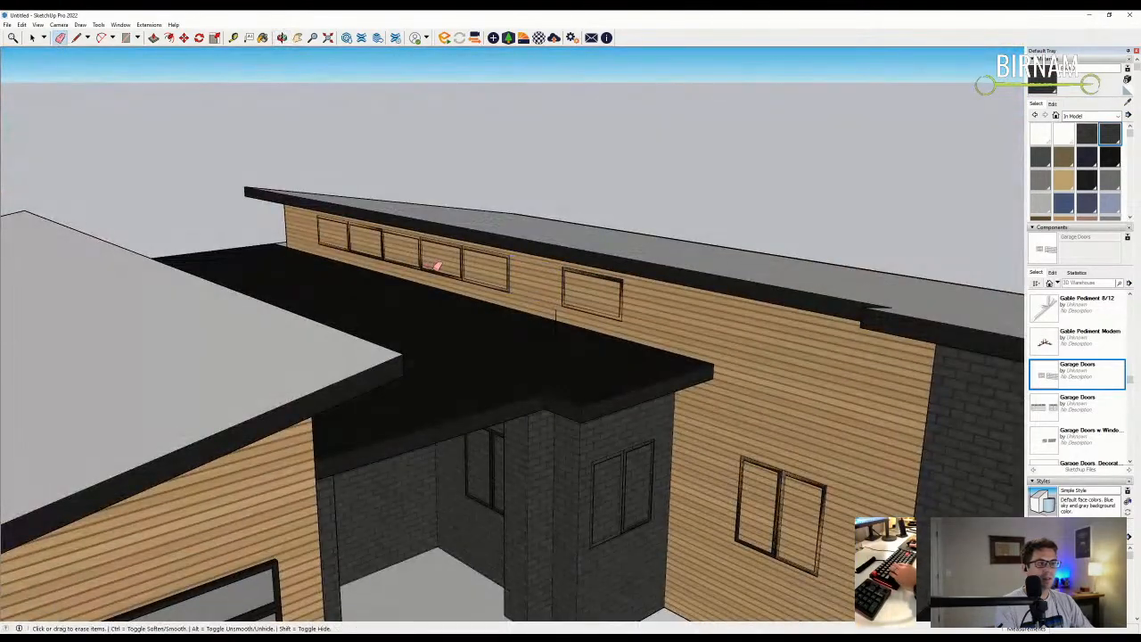
{"action": "scroll", "coordinate": [368, 252], "scroll_direction": "down", "scroll_amount": 4}
{"action": "scroll", "coordinate": [389, 256], "scroll_direction": "up", "scroll_amount": 4}
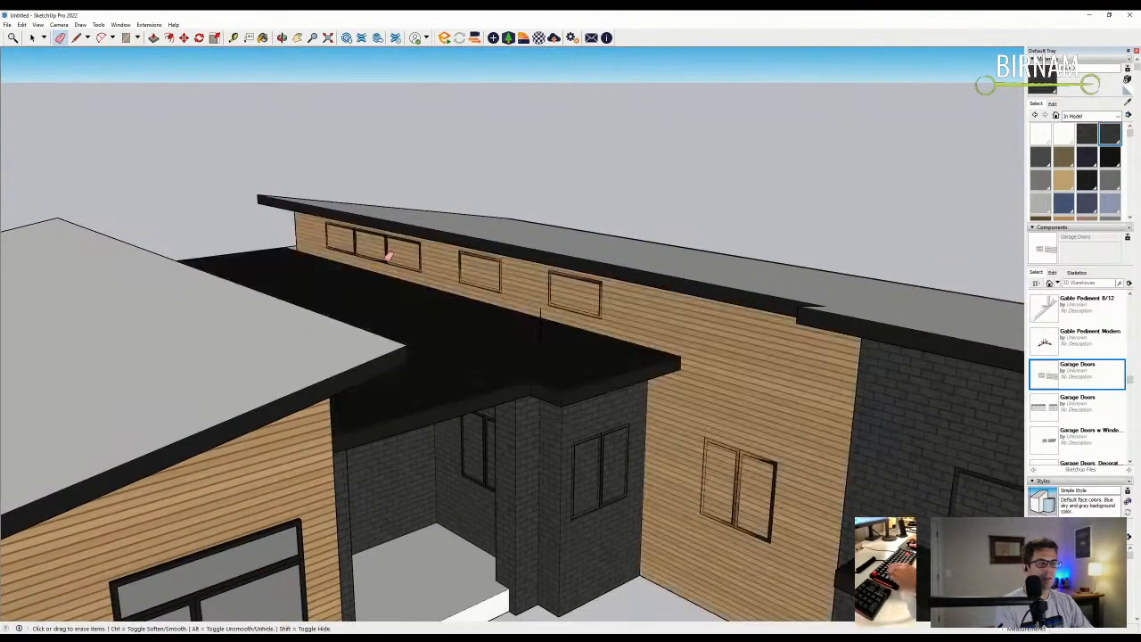
- Erase the extra mullions so the porch strip becomes four spaced small windows
{"action": "middle_click_drag", "start_coordinate": [381, 258], "coordinate": [570, 339]}
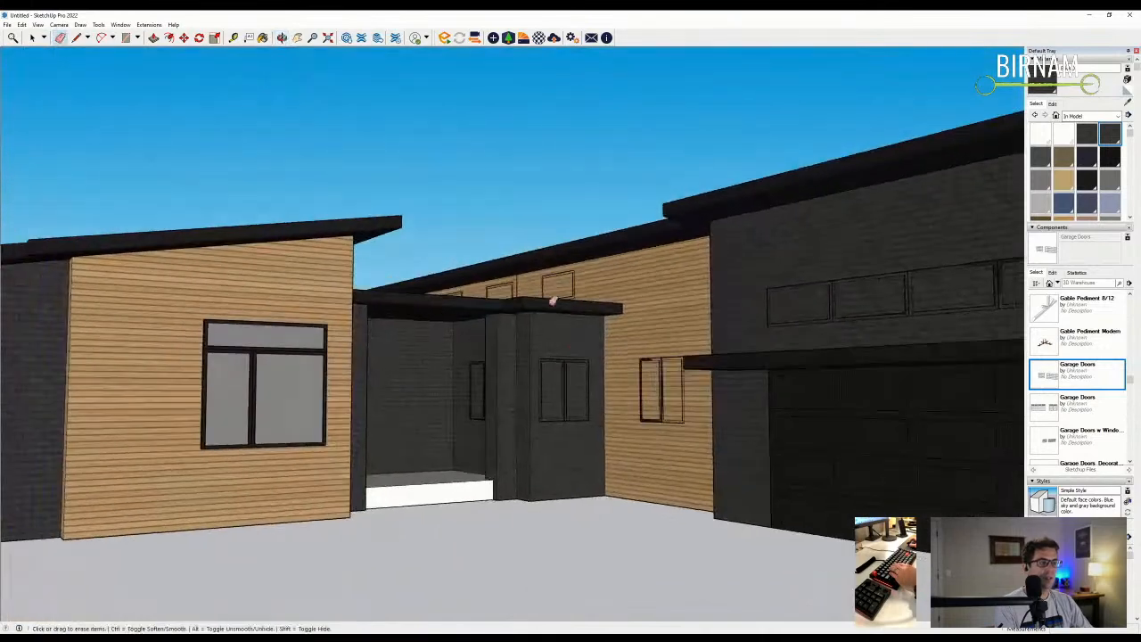
{"action": "scroll", "coordinate": [516, 296], "scroll_direction": "up", "scroll_amount": 2}
{"action": "mouse_move", "coordinate": [518, 283]}
{"action": "middle_mouse_down"}
{"action": "mouse_move", "coordinate": [522, 326]}
{"action": "mouse_move", "coordinate": [484, 364]}
{"action": "middle_mouse_up"}
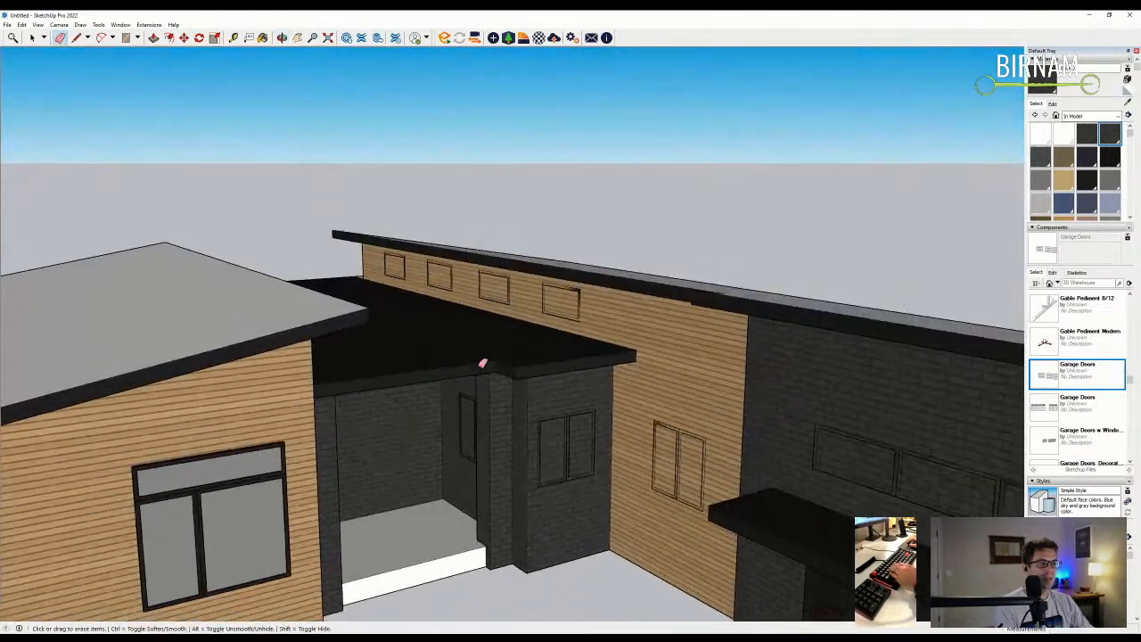
{"action": "scroll", "coordinate": [525, 393], "scroll_direction": "down", "scroll_amount": 3}
{"action": "mouse_move", "coordinate": [532, 406]}
{"action": "middle_mouse_down"}
{"action": "mouse_move", "coordinate": [510, 447]}
{"action": "mouse_move", "coordinate": [496, 442]}
{"action": "mouse_move", "coordinate": [535, 428]}
{"action": "middle_mouse_up"}
{"action": "scroll", "coordinate": [509, 440], "scroll_direction": "down", "scroll_amount": 2}
{"action": "key", "text": "e"}
{"action": "scroll", "coordinate": [750, 393], "scroll_direction": "up", "scroll_amount": 2}
{"action": "middle_click_drag", "start_coordinate": [750, 393], "coordinate": [718, 358]}
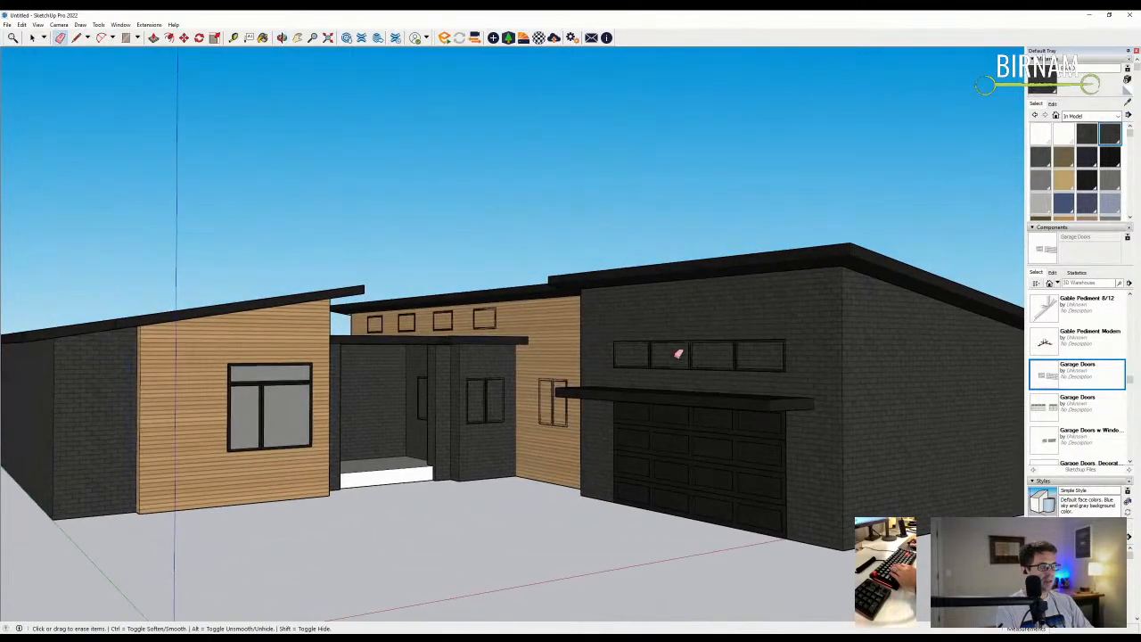
{"action": "middle_click_drag", "start_coordinate": [640, 391], "coordinate": [639, 403]}
- Draw a vertical line from the garage's bottom corner up to the roof, then start a second
{"action": "key", "text": "l"}
{"action": "mouse_move", "coordinate": [766, 372]}
{"action": "middle_mouse_down"}
{"action": "mouse_move", "coordinate": [764, 451]}
{"action": "mouse_move", "coordinate": [764, 362]}
{"action": "middle_mouse_up"}
{"action": "scroll", "coordinate": [731, 392], "scroll_direction": "down", "scroll_amount": 2}
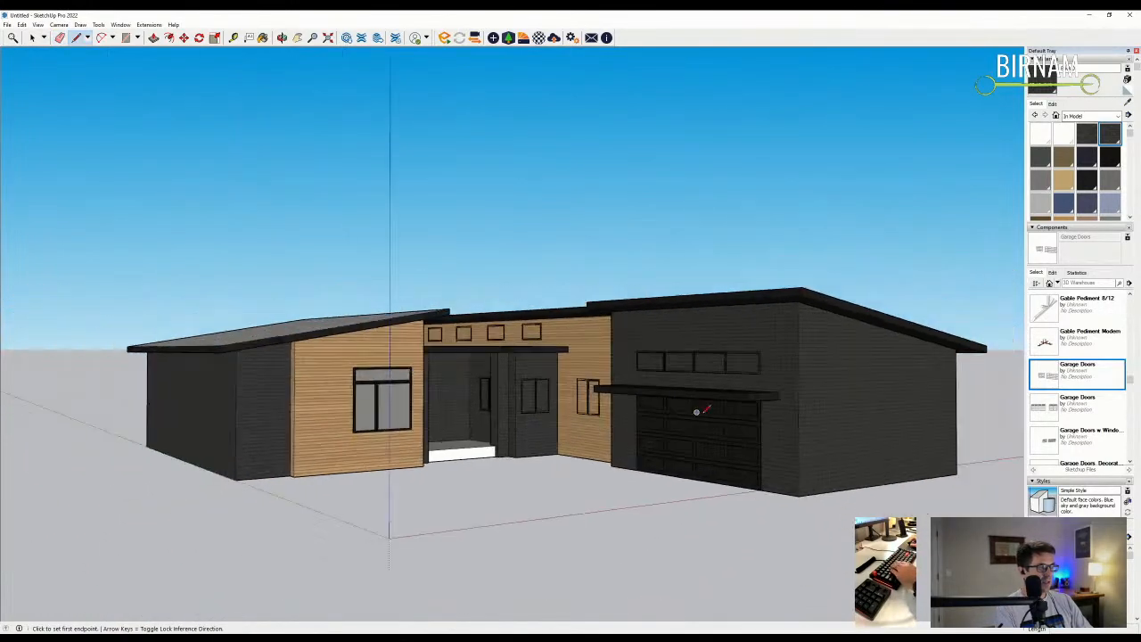
{"action": "scroll", "coordinate": [696, 410], "scroll_direction": "up", "scroll_amount": 6}
{"action": "left_click", "coordinate": [730, 473]}
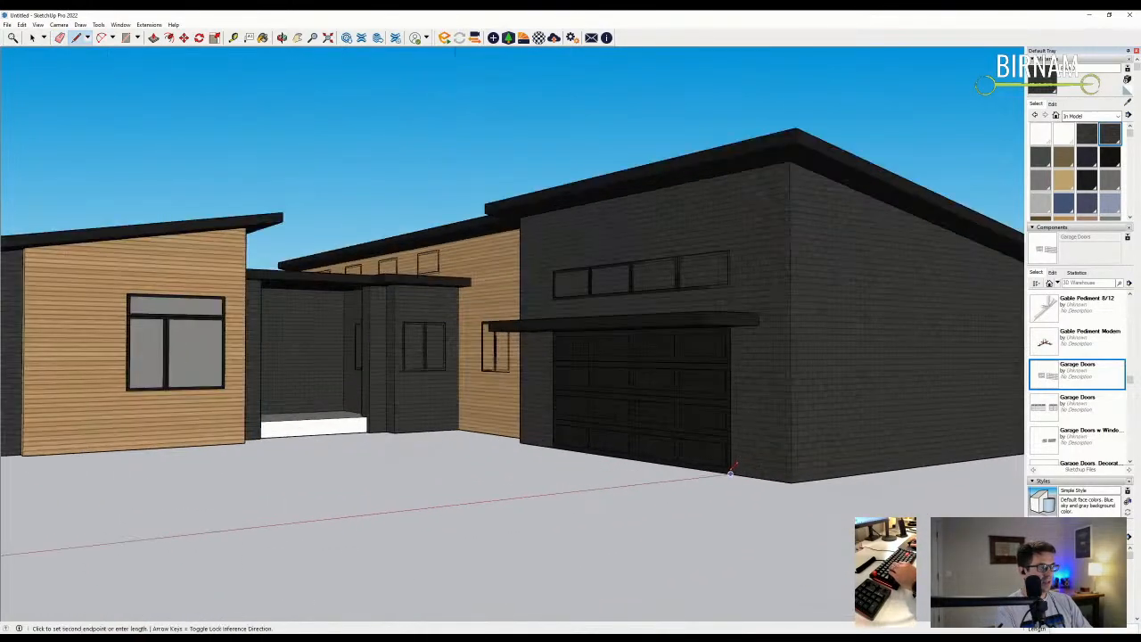
{"action": "left_click", "coordinate": [730, 172]}
{"action": "scroll", "coordinate": [682, 372], "scroll_direction": "down", "scroll_amount": 3}
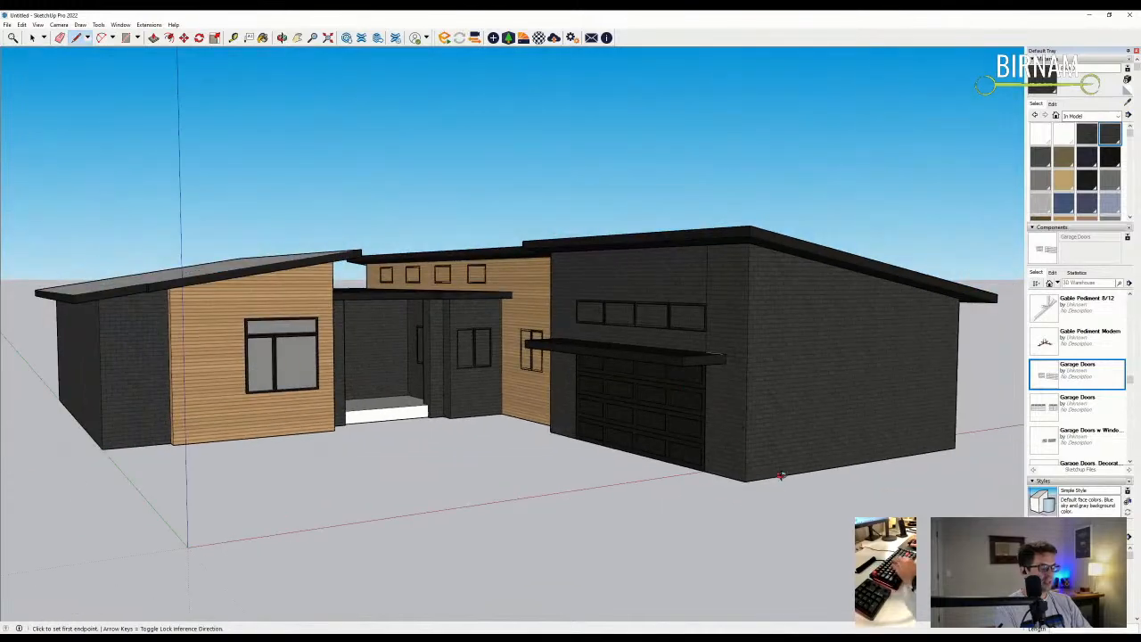
{"action": "middle_click_drag", "start_coordinate": [780, 475], "coordinate": [789, 484]}
{"action": "left_click", "coordinate": [801, 490]}
{"action": "scroll", "coordinate": [814, 252], "scroll_direction": "up", "scroll_amount": 2}
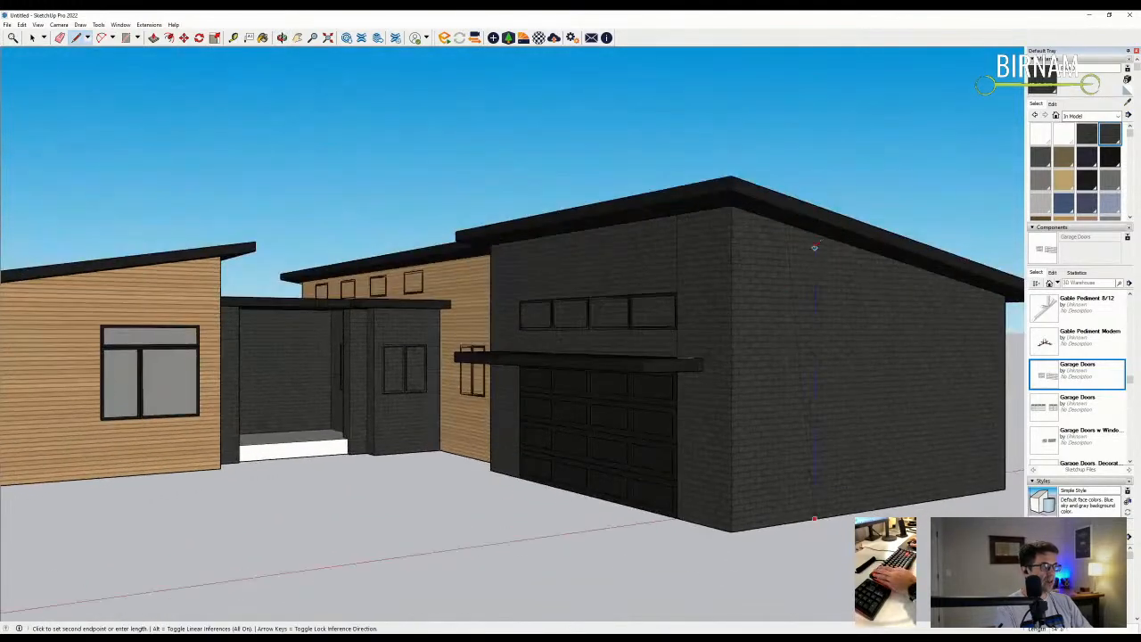
{"action": "middle_click_drag", "start_coordinate": [706, 423], "coordinate": [721, 440]}
- Push the garage's corner strip outward and paint it with the sampled wood siding
{"action": "key", "text": "p"}
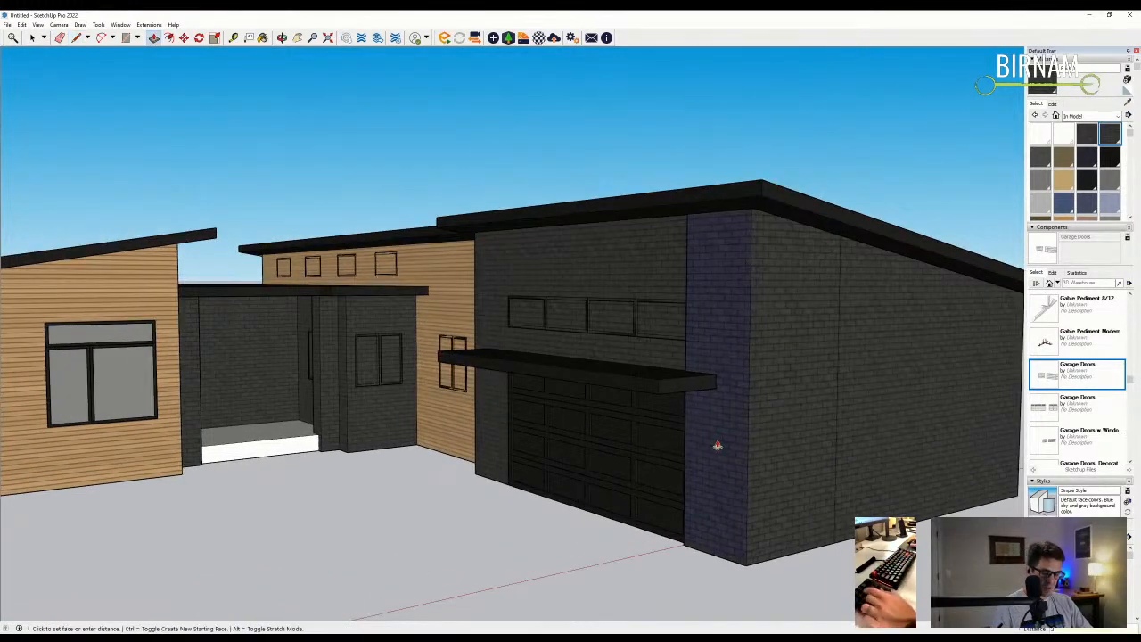
{"action": "left_click", "coordinate": [771, 435]}
{"action": "left_click", "coordinate": [1126, 102]}
{"action": "left_click", "coordinate": [434, 276]}
{"action": "middle_click_drag", "start_coordinate": [435, 276], "coordinate": [722, 299]}
{"action": "left_click", "coordinate": [722, 298]}
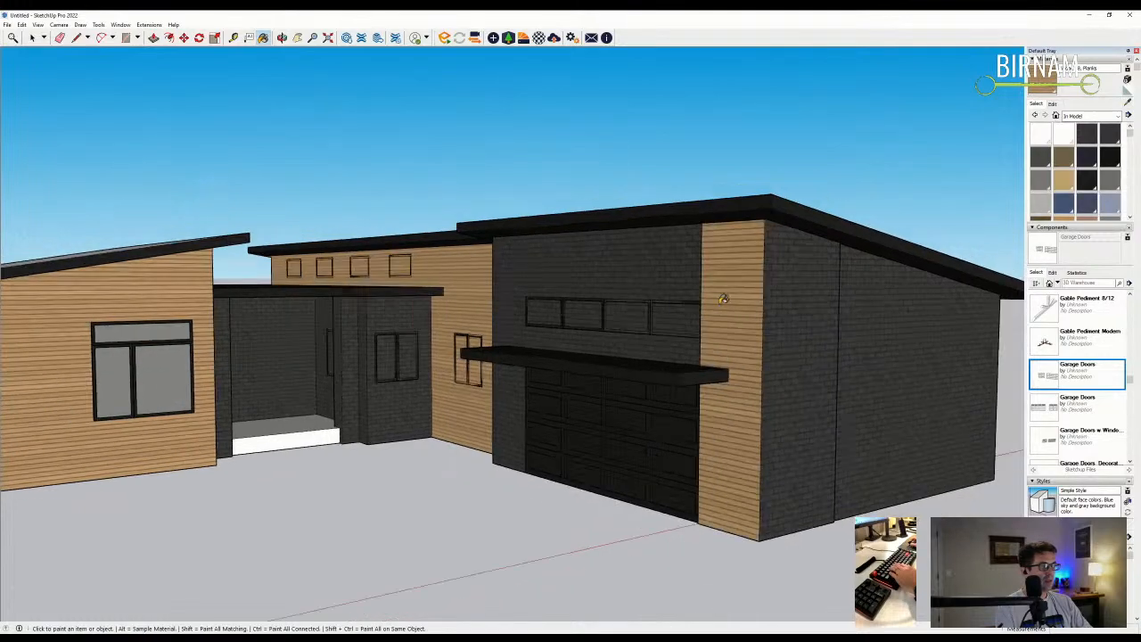
{"action": "middle_click_drag", "start_coordinate": [796, 340], "coordinate": [384, 324]}
{"action": "scroll", "coordinate": [384, 324], "scroll_direction": "up", "scroll_amount": 5}
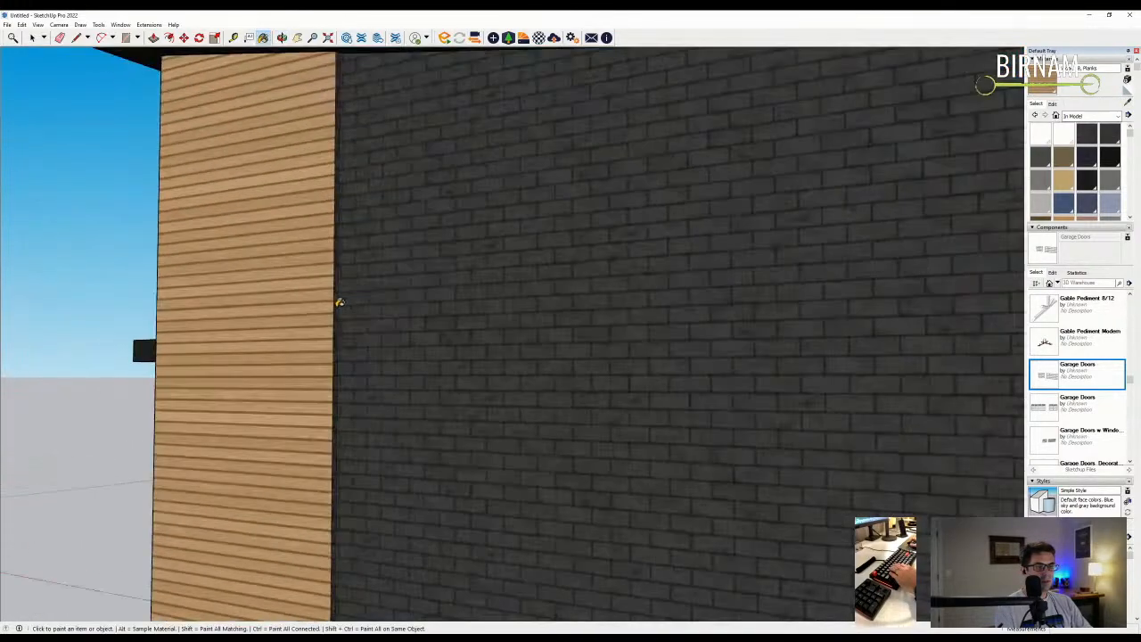
{"action": "scroll", "coordinate": [292, 316], "scroll_direction": "down", "scroll_amount": 10}
{"action": "mouse_move", "coordinate": [555, 369]}
{"action": "middle_mouse_down"}
{"action": "mouse_move", "coordinate": [588, 337]}
{"action": "mouse_move", "coordinate": [611, 357]}
{"action": "mouse_move", "coordinate": [424, 367]}
{"action": "mouse_move", "coordinate": [456, 387]}
{"action": "middle_mouse_up"}
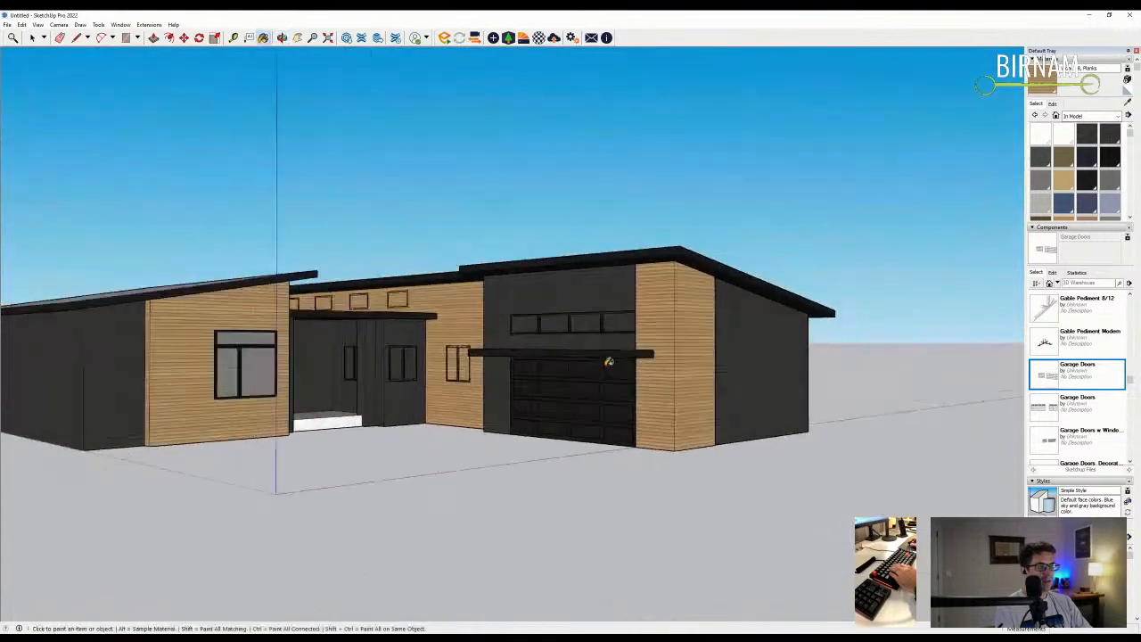
- Copy the small window onto the left wing's brick side wall
{"action": "left_click", "coordinate": [30, 38]}
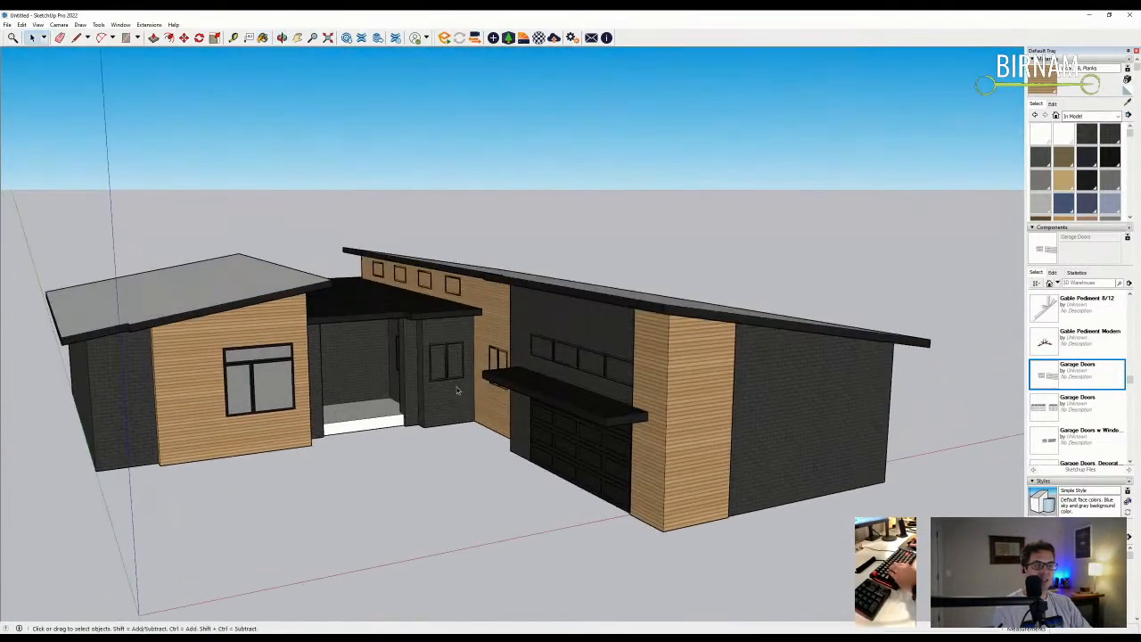
{"action": "scroll", "coordinate": [439, 375], "scroll_direction": "up", "scroll_amount": 5}
{"action": "scroll", "coordinate": [448, 431], "scroll_direction": "down", "scroll_amount": 3}
{"action": "key", "text": "m"}
{"action": "left_click", "coordinate": [433, 458]}
{"action": "key", "text": "ctrl"}
{"action": "scroll", "coordinate": [267, 473], "scroll_direction": "down", "scroll_amount": 2}
{"action": "scroll", "coordinate": [107, 481], "scroll_direction": "up", "scroll_amount": 2}
{"action": "left_click", "coordinate": [177, 479]}
{"action": "scroll", "coordinate": [167, 450], "scroll_direction": "up", "scroll_amount": 2}
{"action": "key", "text": "Escape"}
{"action": "scroll", "coordinate": [160, 428], "scroll_direction": "up", "scroll_amount": 1}
{"action": "scroll", "coordinate": [160, 428], "scroll_direction": "down", "scroll_amount": 3}
{"action": "middle_click_drag", "start_coordinate": [160, 428], "coordinate": [360, 503]}
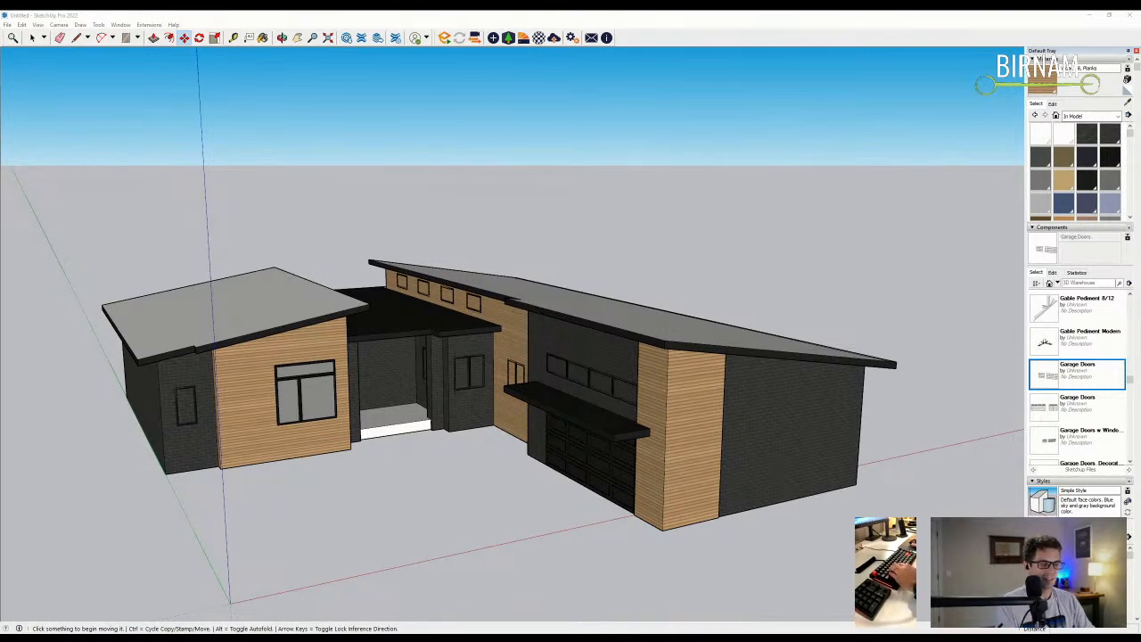
- Reposition the small window outline on the left wing's brick wall
{"action": "middle_click_drag", "start_coordinate": [268, 356], "coordinate": [226, 374]}
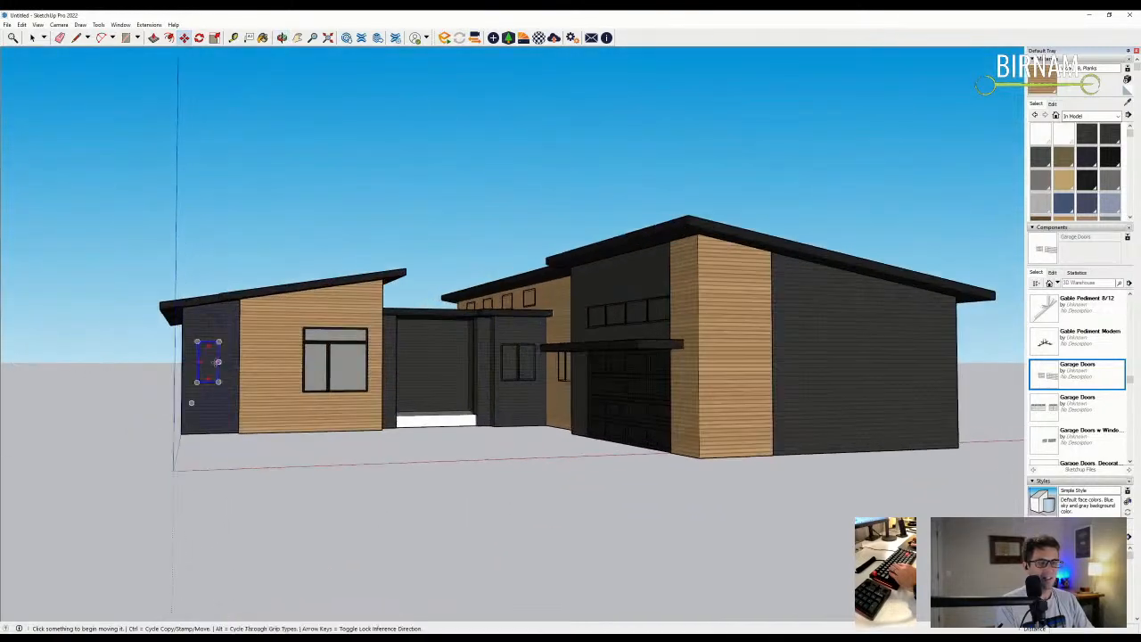
{"action": "scroll", "coordinate": [226, 374], "scroll_direction": "up", "scroll_amount": 5}
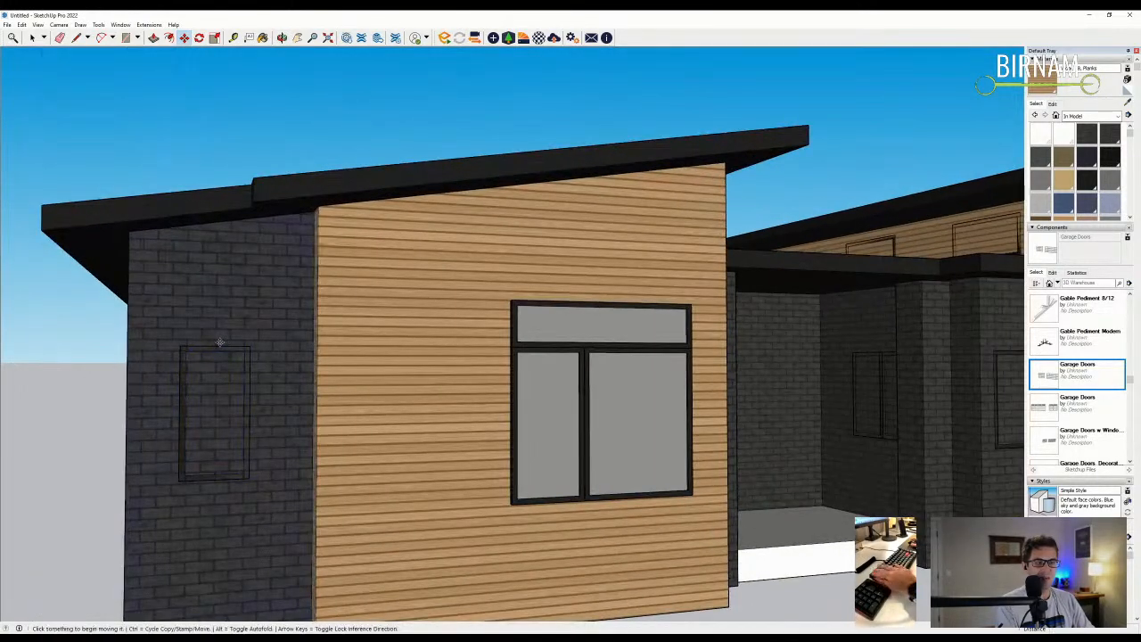
{"action": "key", "text": "space"}
{"action": "left_click", "coordinate": [205, 349]}
{"action": "key", "text": "m"}
{"action": "left_click", "coordinate": [220, 330]}
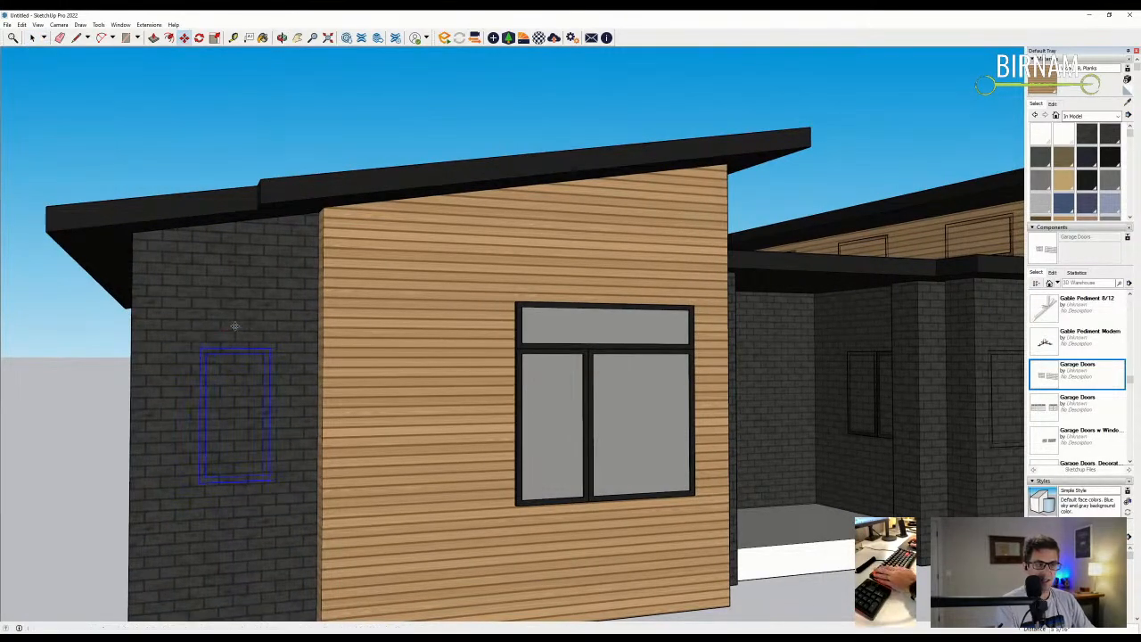
{"action": "left_click", "coordinate": [234, 328]}
{"action": "scroll", "coordinate": [227, 375], "scroll_direction": "down", "scroll_amount": 5}
{"action": "scroll", "coordinate": [217, 445], "scroll_direction": "up", "scroll_amount": 5}
- Draw a rectangle over the window opening and push the new window face in
{"action": "key", "text": "r"}
{"action": "left_click", "coordinate": [205, 430]}
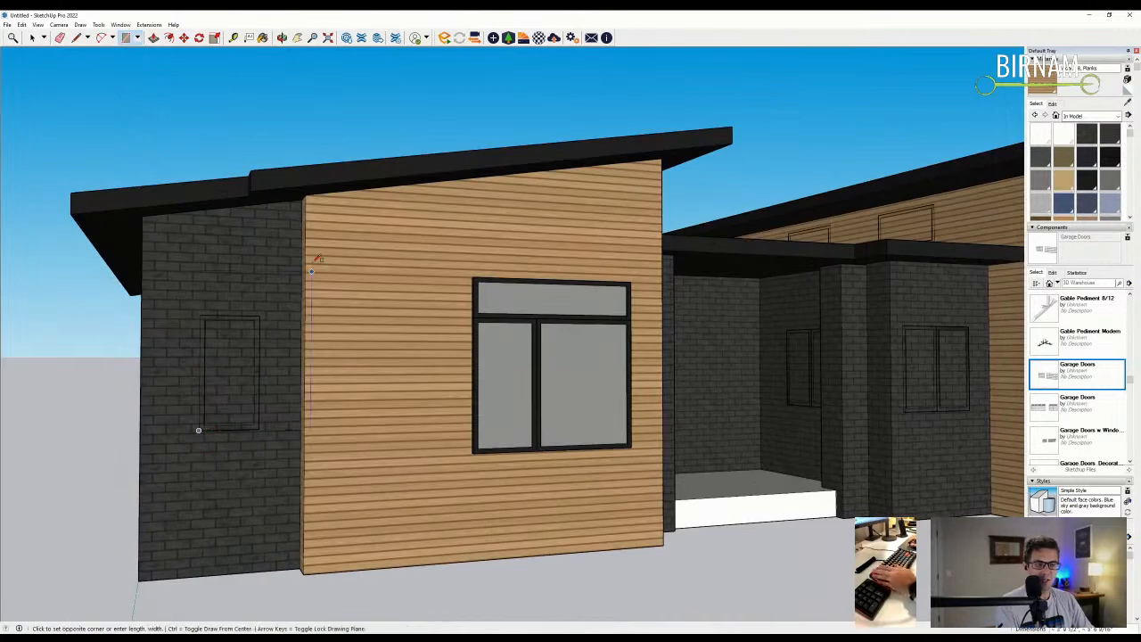
{"action": "left_click", "coordinate": [258, 314]}
{"action": "middle_click_drag", "start_coordinate": [259, 315], "coordinate": [642, 419]}
{"action": "key", "text": "p"}
{"action": "left_click", "coordinate": [246, 379]}
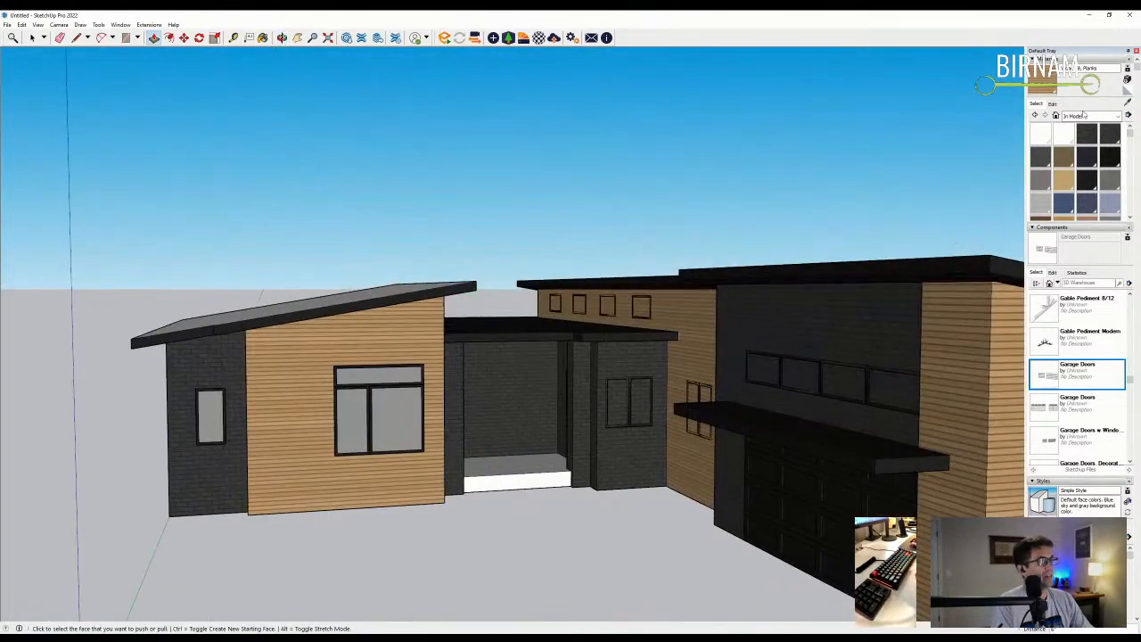
- Pick the Polished Concrete New material from the Asphalt and Concrete collection
{"action": "left_click", "coordinate": [1089, 116]}
{"action": "left_click", "coordinate": [1100, 151]}
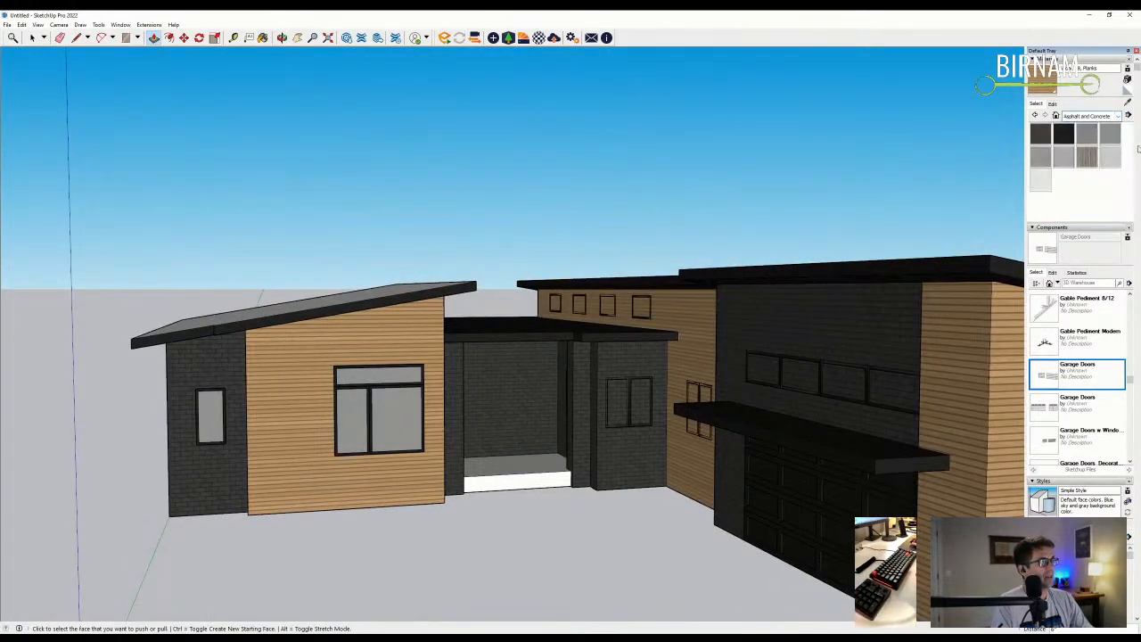
{"action": "left_click", "coordinate": [1106, 163]}
{"action": "middle_click_drag", "start_coordinate": [526, 428], "coordinate": [526, 482]}
{"action": "scroll", "coordinate": [532, 500], "scroll_direction": "up", "scroll_amount": 4}
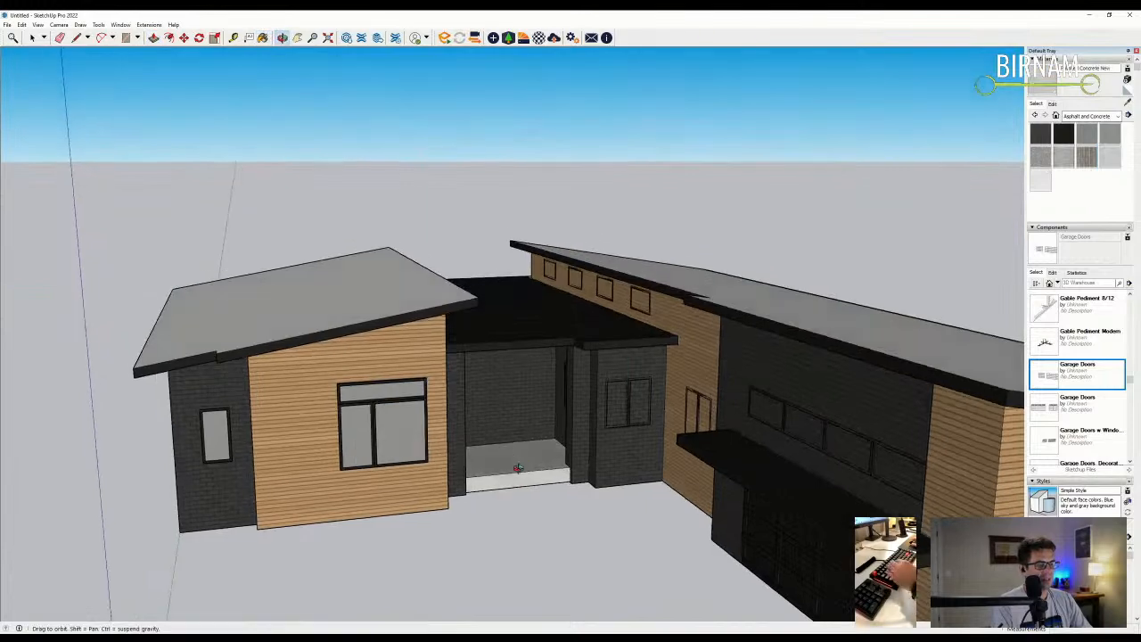
- Split the porch step's front face with a line and pull the lower part out as a second step
{"action": "key", "text": "l"}
{"action": "scroll", "coordinate": [533, 500], "scroll_direction": "up", "scroll_amount": 5}
{"action": "middle_click_drag", "start_coordinate": [630, 434], "coordinate": [427, 471]}
{"action": "left_click", "coordinate": [246, 427]}
{"action": "key", "text": "p"}
{"action": "left_click", "coordinate": [428, 471]}
{"action": "left_click", "coordinate": [434, 465]}
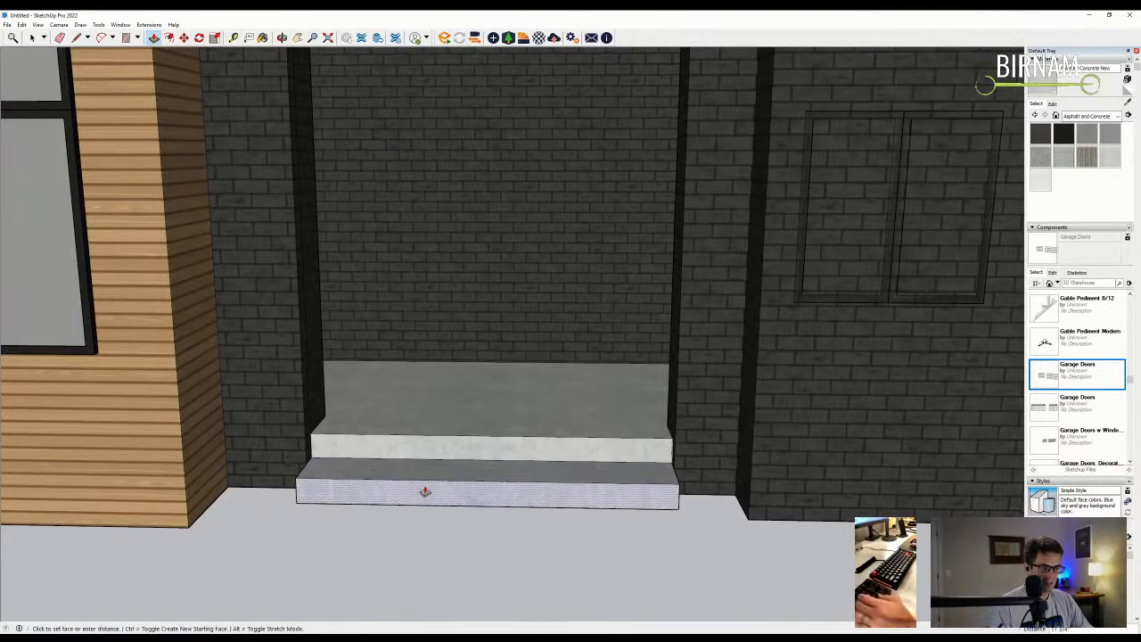
{"action": "left_click", "coordinate": [426, 491]}
{"action": "scroll", "coordinate": [433, 382], "scroll_direction": "down", "scroll_amount": 6}
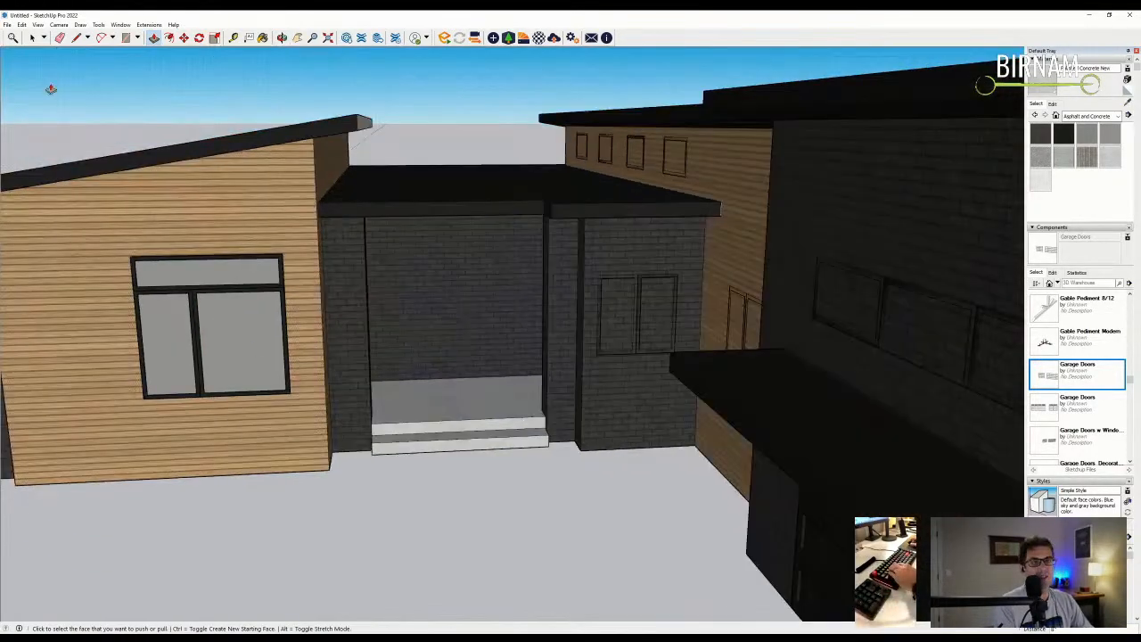
- Select the left pane of the front window and zoom in on it
{"action": "left_click", "coordinate": [32, 38]}
{"action": "middle_click_drag", "start_coordinate": [286, 392], "coordinate": [317, 401]}
{"action": "left_click", "coordinate": [184, 361]}
{"action": "middle_click_drag", "start_coordinate": [184, 361], "coordinate": [217, 418]}
{"action": "scroll", "coordinate": [217, 418], "scroll_direction": "up", "scroll_amount": 1}
- Copy the window pane onto the doorway wall of the entry porch
{"action": "key", "text": "m"}
{"action": "key", "text": "ctrl"}
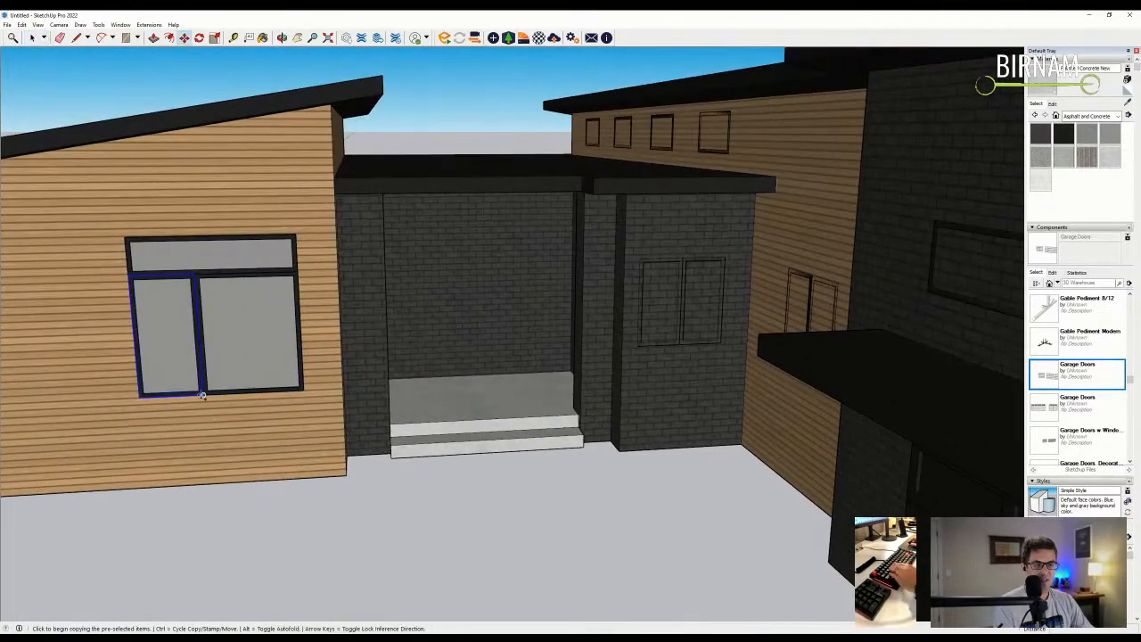
{"action": "left_click", "coordinate": [204, 395]}
{"action": "scroll", "coordinate": [504, 382], "scroll_direction": "up", "scroll_amount": 2}
{"action": "left_click", "coordinate": [445, 372]}
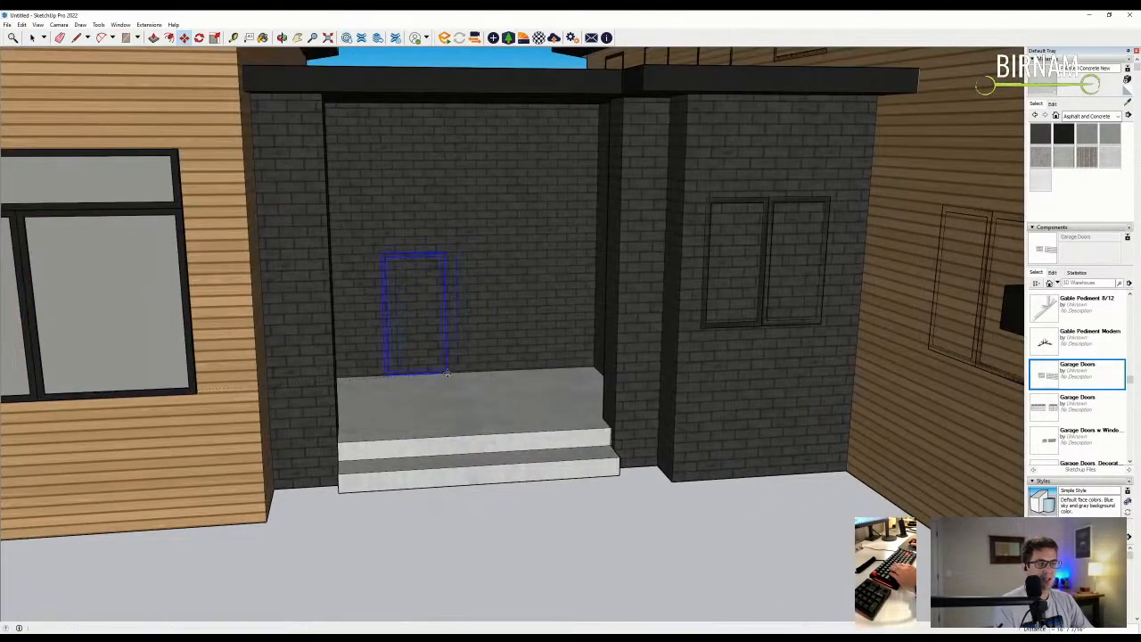
{"action": "scroll", "coordinate": [393, 263], "scroll_direction": "up", "scroll_amount": 1}
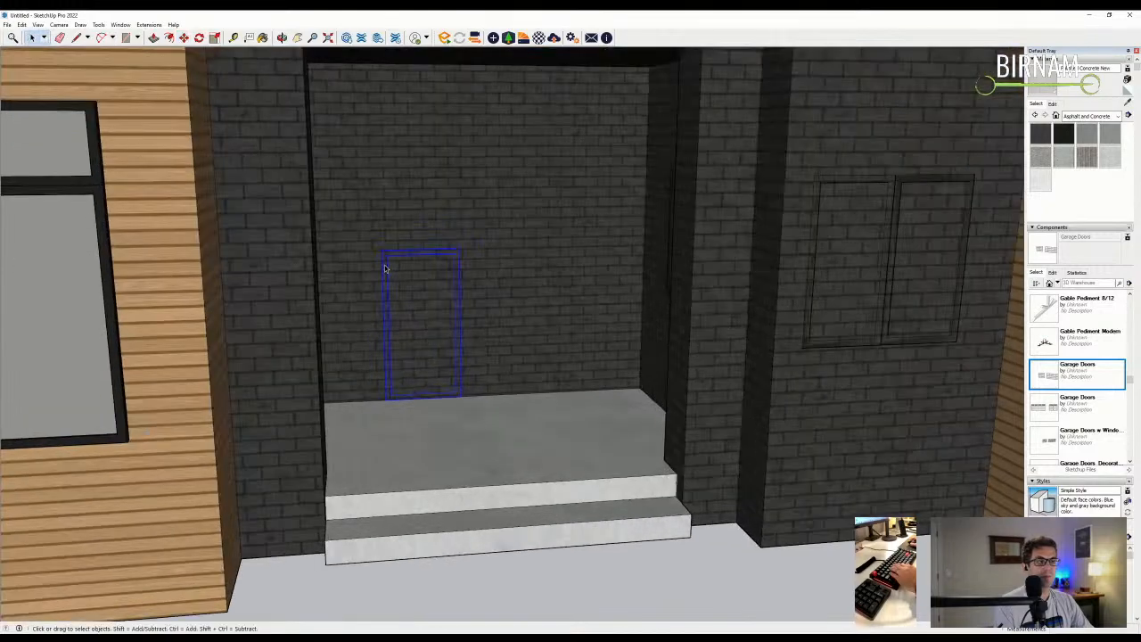
- Edit the copied window and raise its top to make a tall door panel
{"action": "double_click", "coordinate": [386, 266]}
{"action": "scroll", "coordinate": [534, 218], "scroll_direction": "down", "scroll_amount": 1}
{"action": "key", "text": "m"}
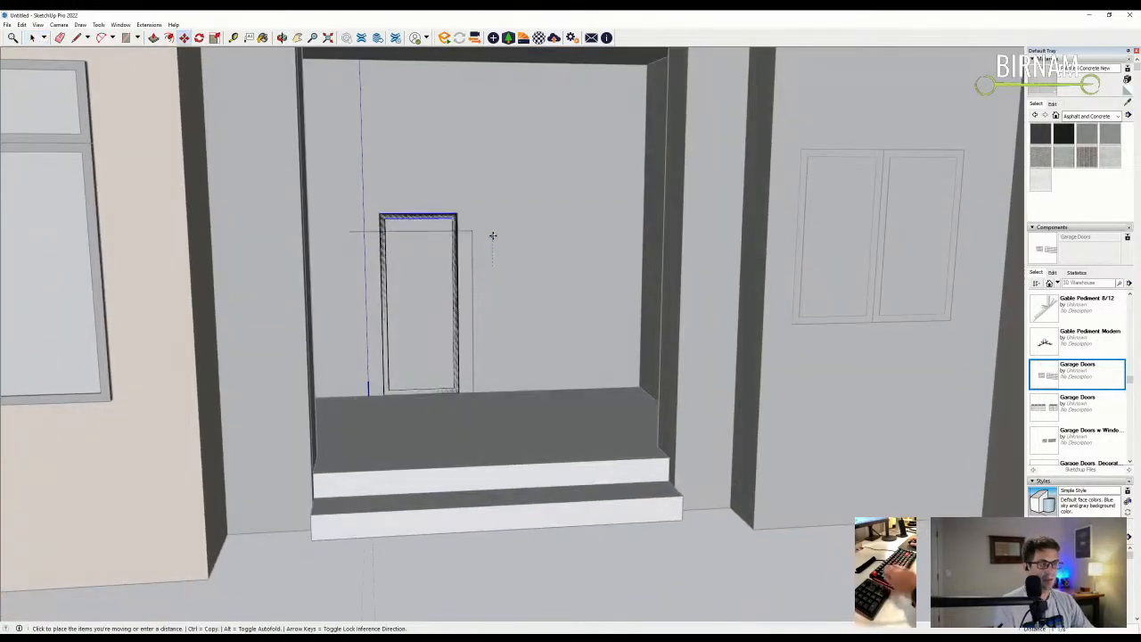
{"action": "scroll", "coordinate": [493, 227], "scroll_direction": "down", "scroll_amount": 3}
{"action": "key", "text": "space"}
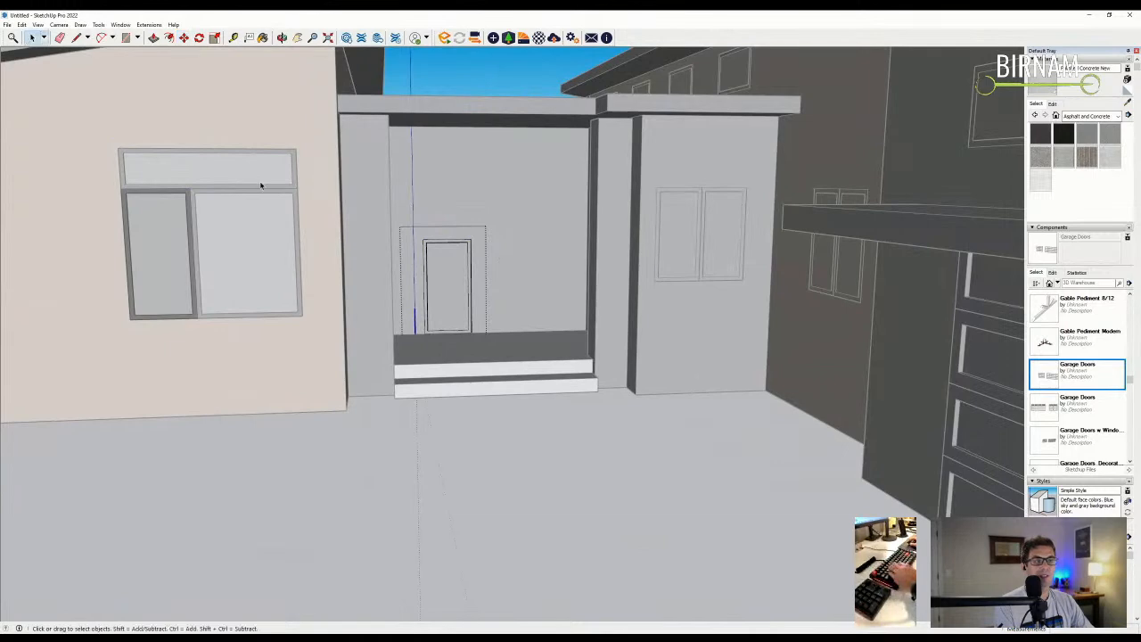
{"action": "left_click", "coordinate": [259, 187]}
{"action": "scroll", "coordinate": [423, 249], "scroll_direction": "up", "scroll_amount": 2}
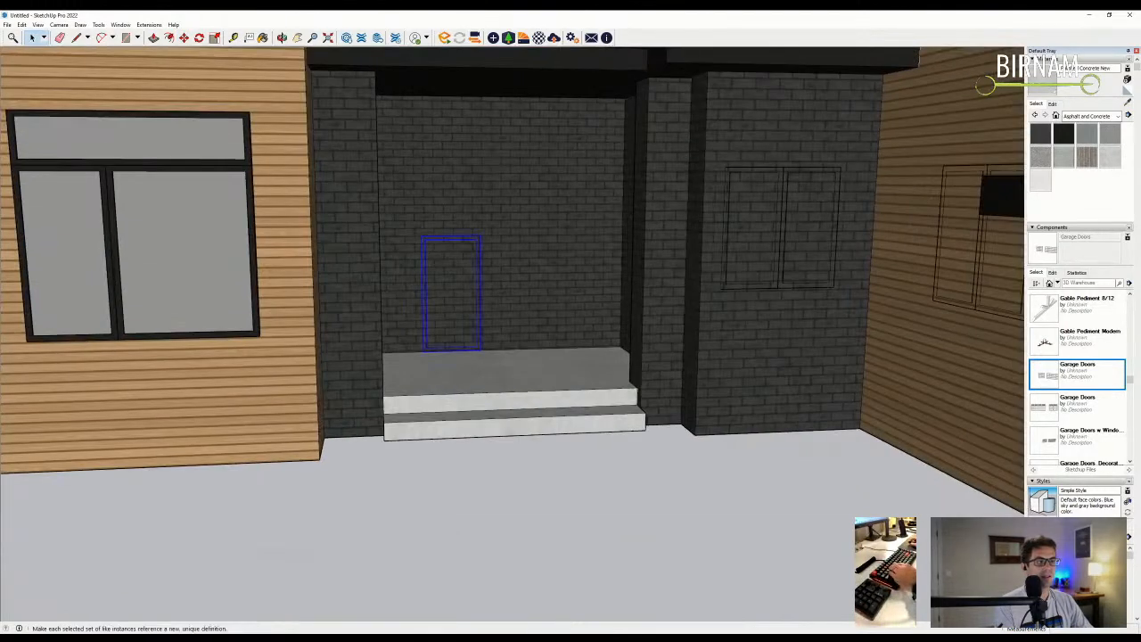
{"action": "double_click", "coordinate": [449, 243]}
{"action": "key", "text": "m"}
{"action": "left_click", "coordinate": [520, 263]}
{"action": "key", "text": "Return"}
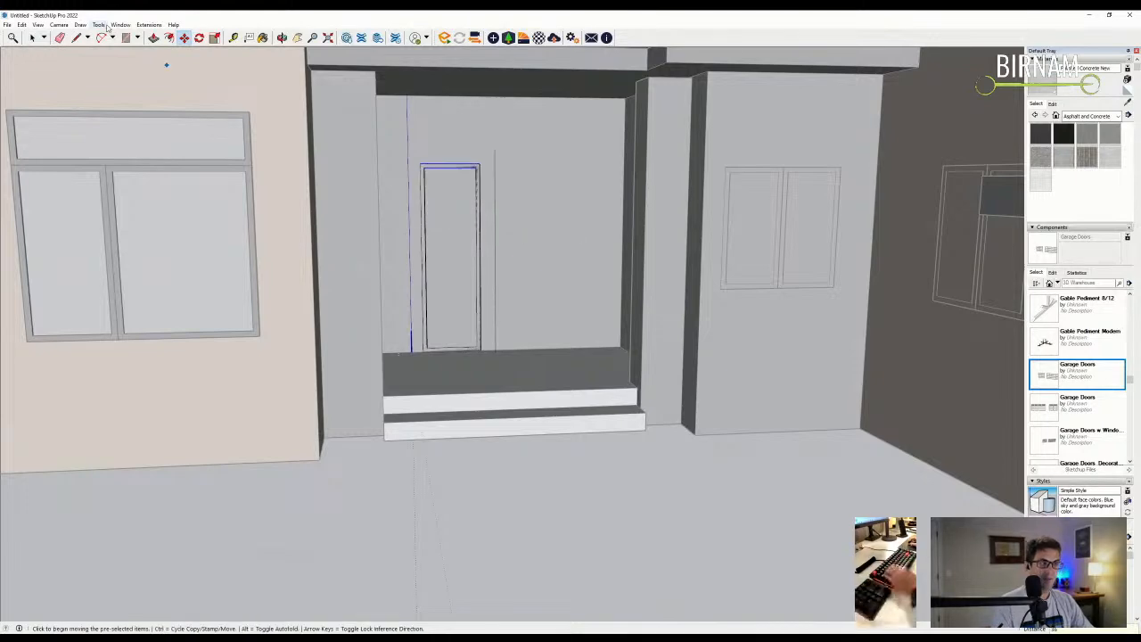
{"action": "key", "text": "space"}
- Shift the door frame's left edges, first by 12, then settling on 6
{"action": "middle_click_drag", "start_coordinate": [463, 383], "coordinate": [414, 357]}
{"action": "left_click_drag", "start_coordinate": [445, 162], "coordinate": [447, 159]}
{"action": "key", "text": "m"}
{"action": "left_click", "coordinate": [454, 128]}
{"action": "type", "text": "12"}
{"action": "key", "text": "Return"}
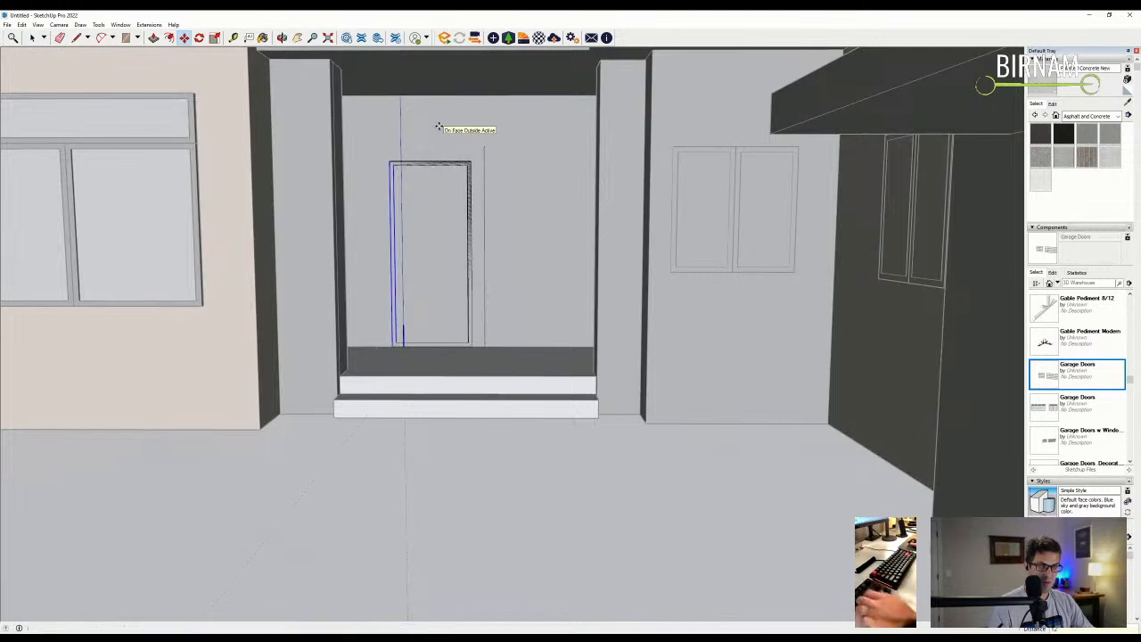
{"action": "key", "text": "t"}
{"action": "left_click", "coordinate": [392, 157]}
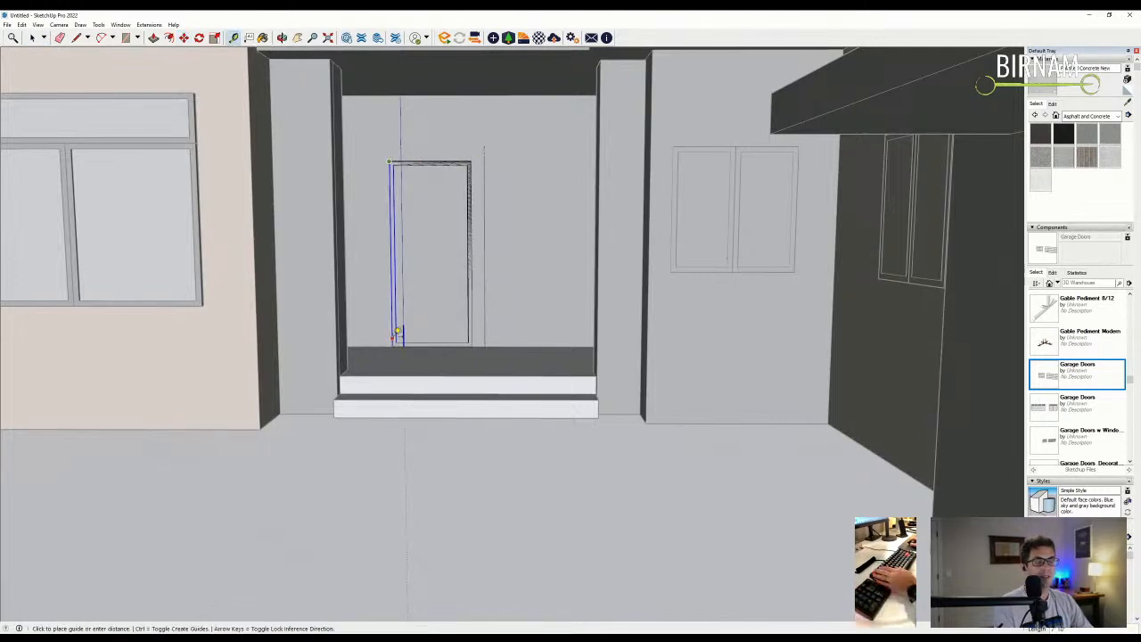
{"action": "key", "text": "m"}
{"action": "left_click", "coordinate": [517, 170]}
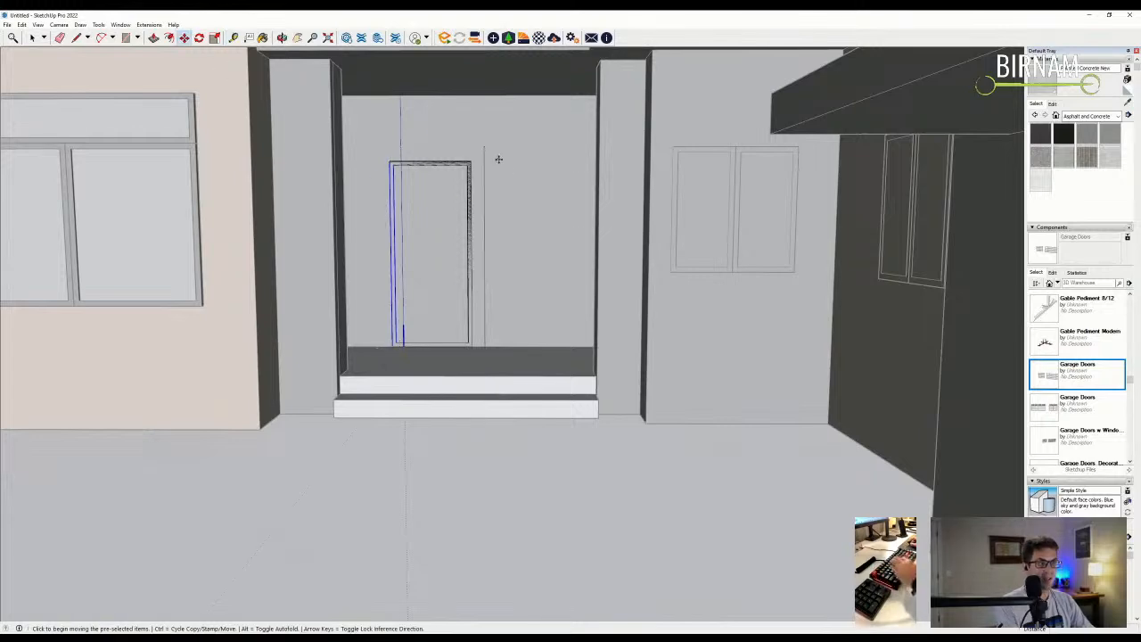
{"action": "type", "text": "6"}
{"action": "key", "text": "Return"}
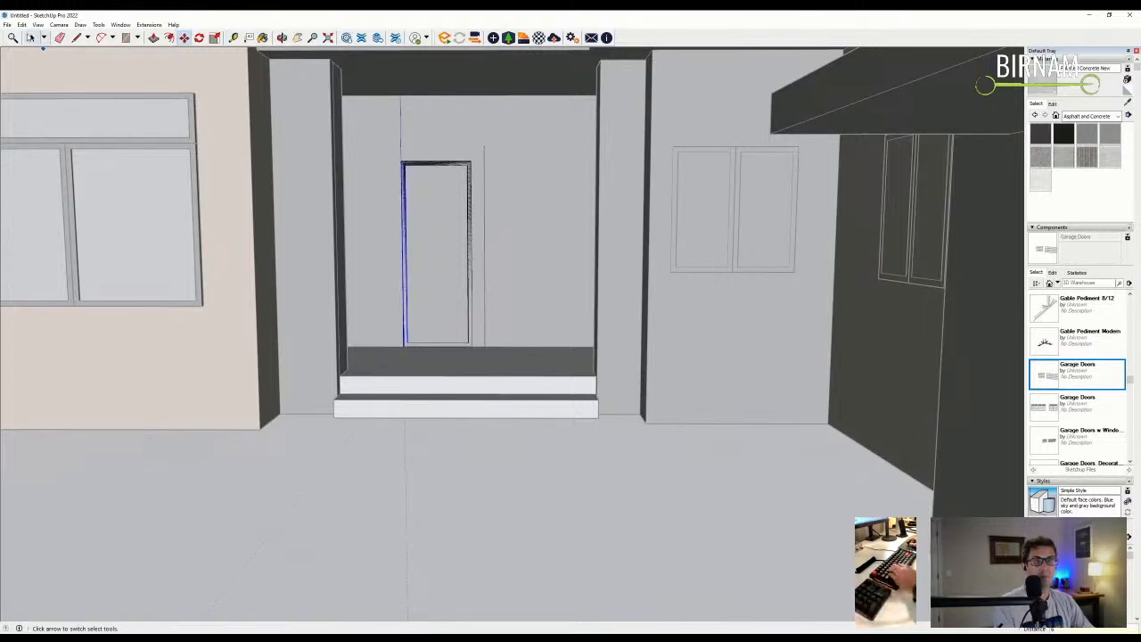
{"action": "left_click", "coordinate": [29, 36]}
{"action": "left_click", "coordinate": [170, 165]}
- Copy the door panel to the right as a 2x array of evenly spaced panels
{"action": "left_click", "coordinate": [402, 178]}
{"action": "middle_click_drag", "start_coordinate": [406, 178], "coordinate": [412, 210]}
{"action": "key", "text": "m"}
{"action": "key", "text": "ctrl"}
{"action": "left_click", "coordinate": [401, 163]}
{"action": "left_click", "coordinate": [472, 163]}
{"action": "type", "text": "2x"}
{"action": "key", "text": "Return"}
- Narrow the last door panel by 12
{"action": "middle_click_drag", "start_coordinate": [492, 217], "coordinate": [538, 150]}
{"action": "scroll", "coordinate": [537, 151], "scroll_direction": "down", "scroll_amount": 2}
{"action": "left_click", "coordinate": [32, 37]}
{"action": "scroll", "coordinate": [600, 180], "scroll_direction": "up", "scroll_amount": 3}
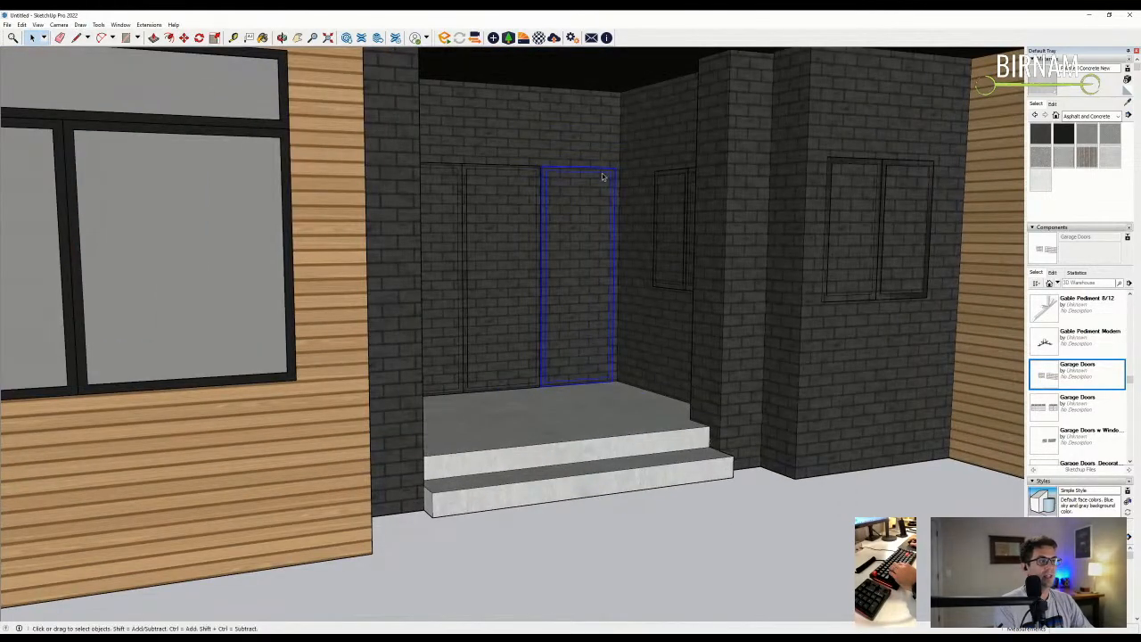
{"action": "double_click", "coordinate": [602, 177]}
{"action": "middle_click_drag", "start_coordinate": [669, 147], "coordinate": [609, 170]}
{"action": "key", "text": "m"}
{"action": "left_click", "coordinate": [609, 140]}
{"action": "type", "text": "12"}
{"action": "key", "text": "Return"}
{"action": "middle_click_drag", "start_coordinate": [601, 214], "coordinate": [482, 232]}
{"action": "scroll", "coordinate": [481, 232], "scroll_direction": "down", "scroll_amount": 2}
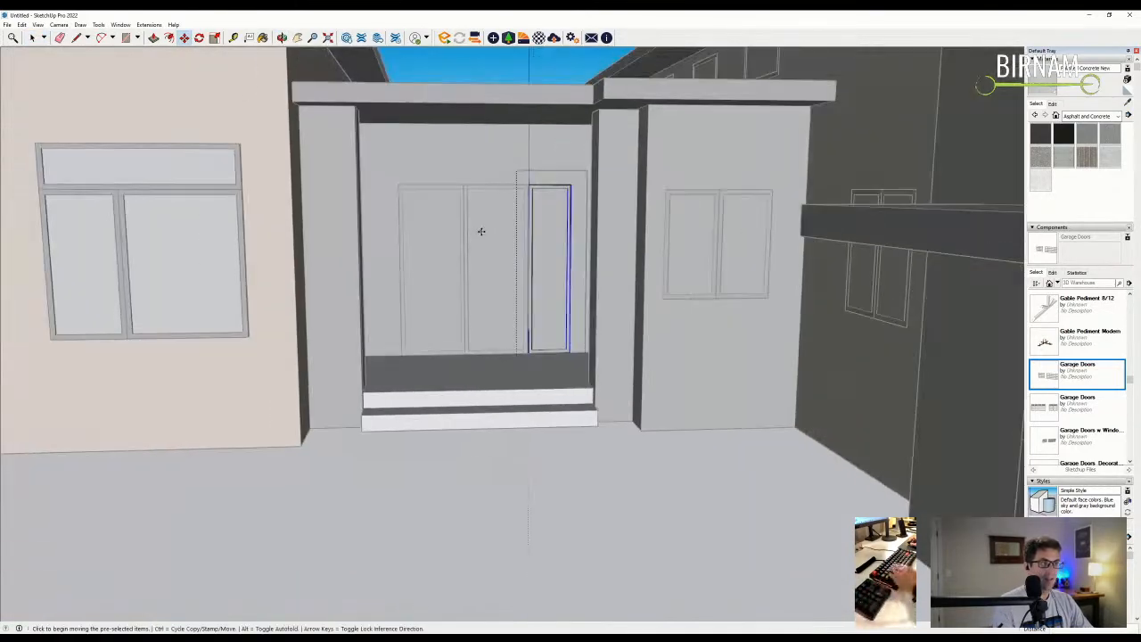
{"action": "left_click", "coordinate": [33, 38]}
{"action": "left_click", "coordinate": [165, 140]}
{"action": "scroll", "coordinate": [496, 221], "scroll_direction": "up", "scroll_amount": 2}
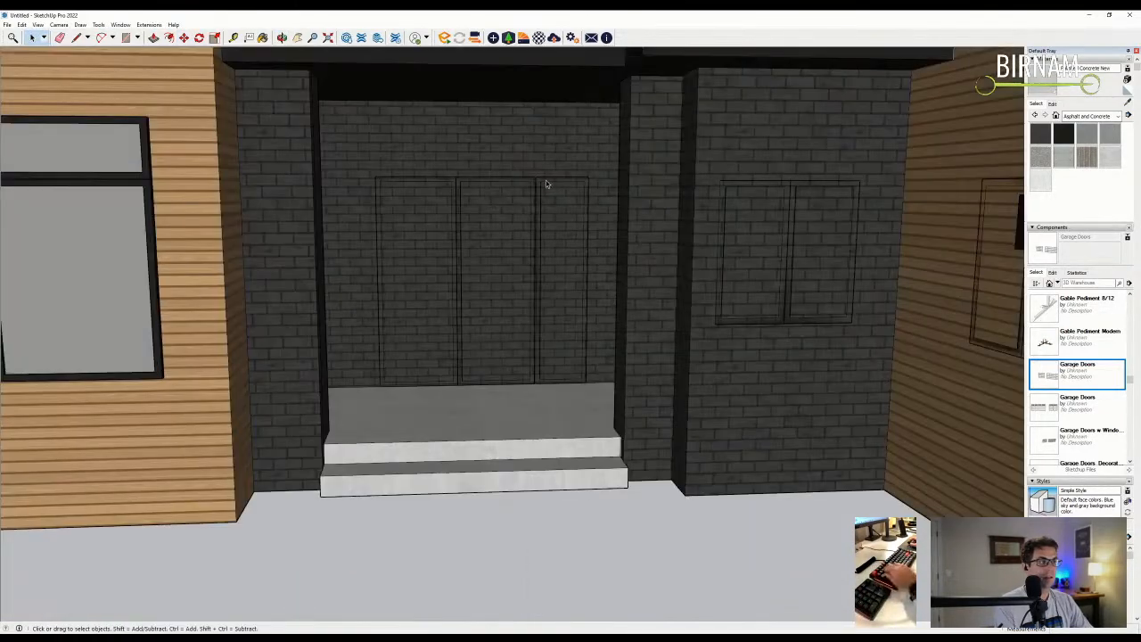
- Copy the narrow panel and place it right above the row of doors
{"action": "left_click", "coordinate": [545, 182]}
{"action": "scroll", "coordinate": [545, 178], "scroll_direction": "up", "scroll_amount": 5}
{"action": "key", "text": "m"}
{"action": "scroll", "coordinate": [530, 175], "scroll_direction": "up", "scroll_amount": 2}
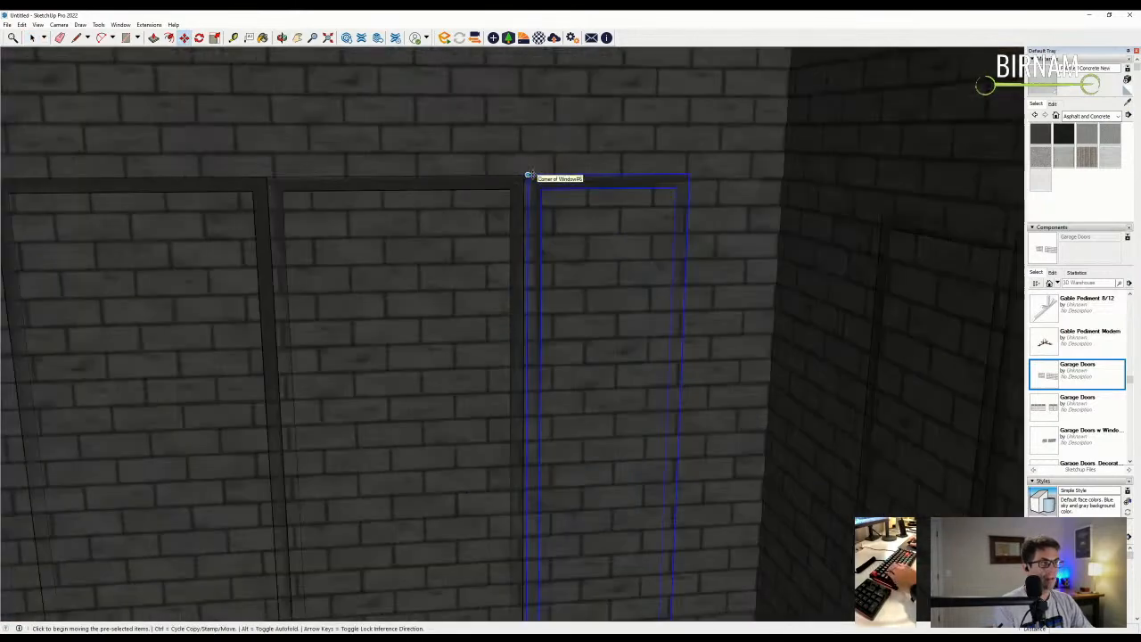
{"action": "scroll", "coordinate": [730, 166], "scroll_direction": "down", "scroll_amount": 1}
{"action": "left_click", "coordinate": [695, 170]}
{"action": "scroll", "coordinate": [305, 173], "scroll_direction": "down", "scroll_amount": 2}
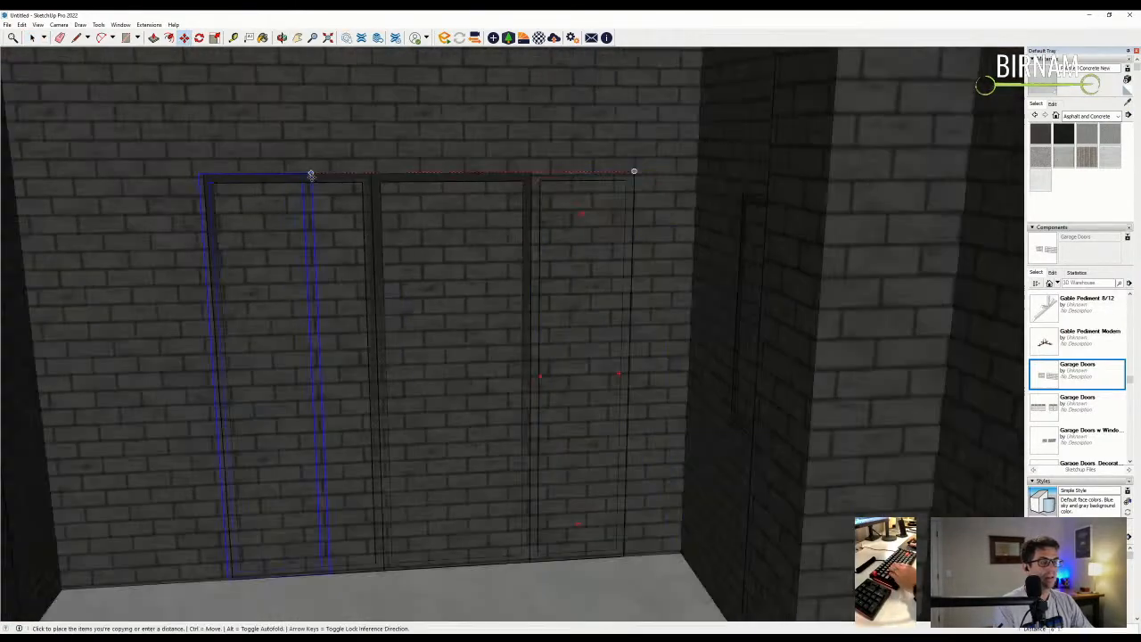
{"action": "key", "text": "ctrl"}
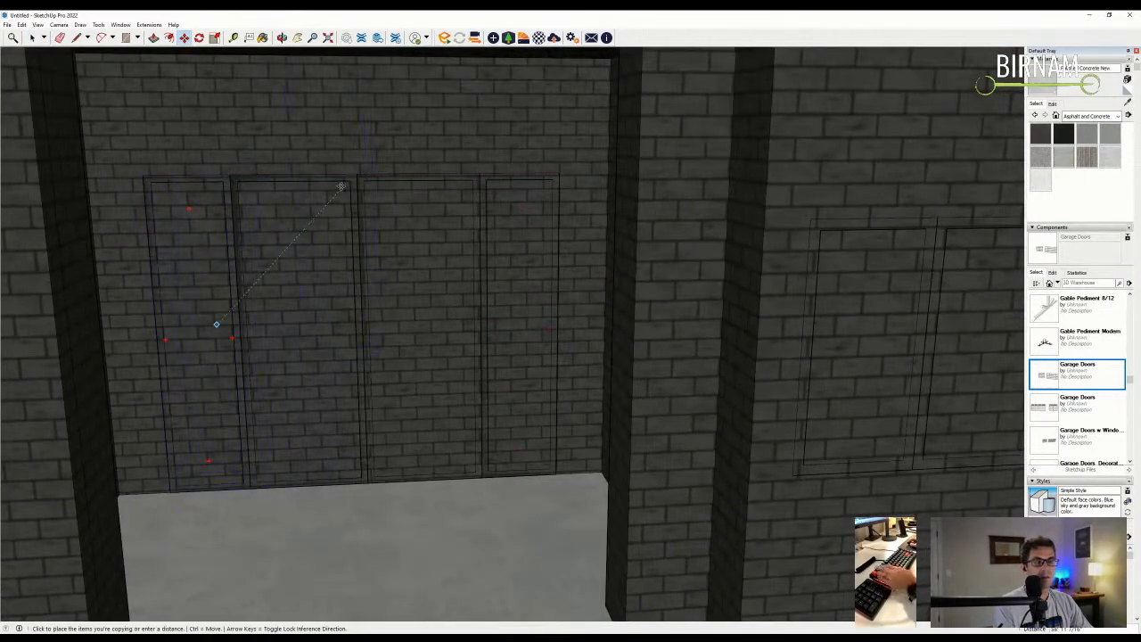
{"action": "left_click", "coordinate": [235, 155]}
{"action": "key", "text": "q"}
{"action": "left_click", "coordinate": [223, 300]}
{"action": "key", "text": "Escape"}
{"action": "key", "text": "m"}
{"action": "left_click", "coordinate": [381, 209]}
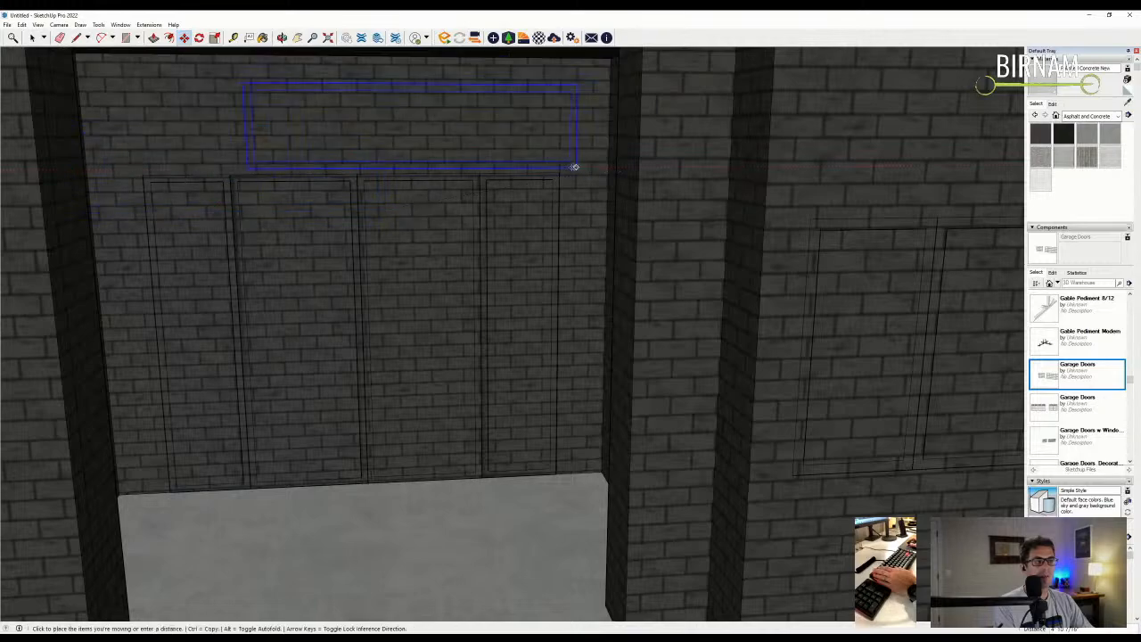
{"action": "left_click", "coordinate": [558, 173]}
{"action": "middle_click_drag", "start_coordinate": [558, 173], "coordinate": [384, 174]}
{"action": "key", "text": "space"}
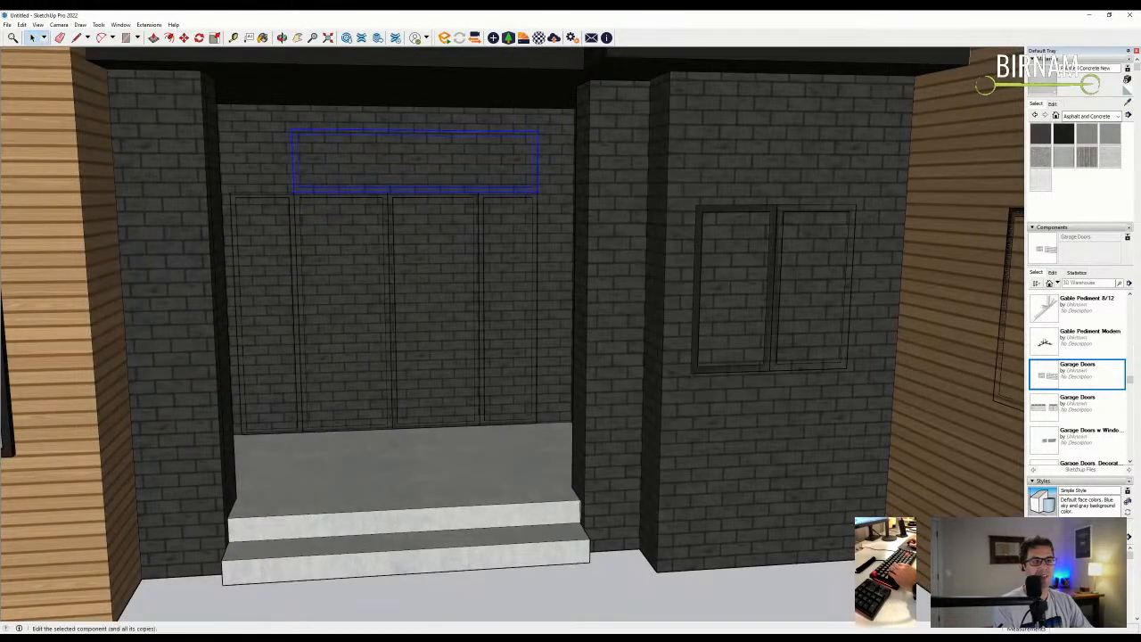
- Stretch the top panel's left end and lower its upper edge into a transom
{"action": "double_click", "coordinate": [292, 152]}
{"action": "left_click_drag", "start_coordinate": [289, 177], "coordinate": [313, 125]}
{"action": "middle_click_drag", "start_coordinate": [326, 161], "coordinate": [288, 168]}
{"action": "key", "text": "m"}
{"action": "scroll", "coordinate": [287, 176], "scroll_direction": "up", "scroll_amount": 1}
{"action": "left_click", "coordinate": [298, 193]}
{"action": "left_click", "coordinate": [220, 190]}
{"action": "key", "text": "space"}
{"action": "left_click_drag", "start_coordinate": [208, 157], "coordinate": [616, 119]}
{"action": "key", "text": "m"}
{"action": "left_click", "coordinate": [508, 171]}
{"action": "left_click", "coordinate": [504, 164]}
{"action": "scroll", "coordinate": [502, 164], "scroll_direction": "down", "scroll_amount": 2}
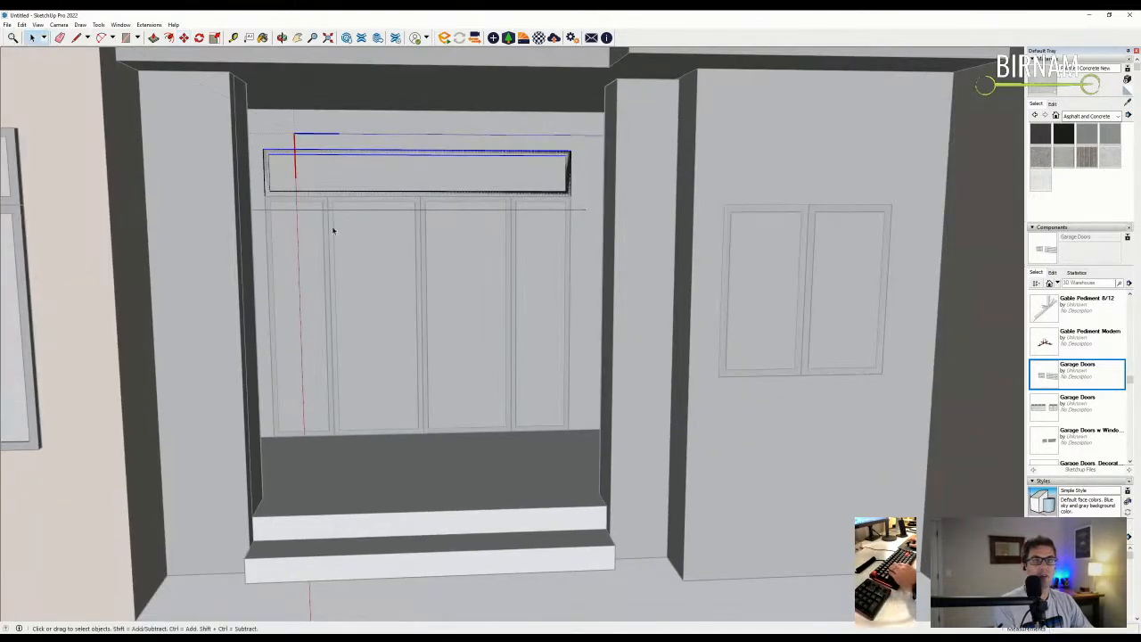
{"action": "scroll", "coordinate": [333, 231], "scroll_direction": "down", "scroll_amount": 3}
- Orbit around the finished entry to inspect the glass doors and transom
{"action": "mouse_move", "coordinate": [433, 288]}
{"action": "middle_mouse_down"}
{"action": "mouse_move", "coordinate": [517, 334]}
{"action": "mouse_move", "coordinate": [309, 183]}
{"action": "middle_mouse_up"}
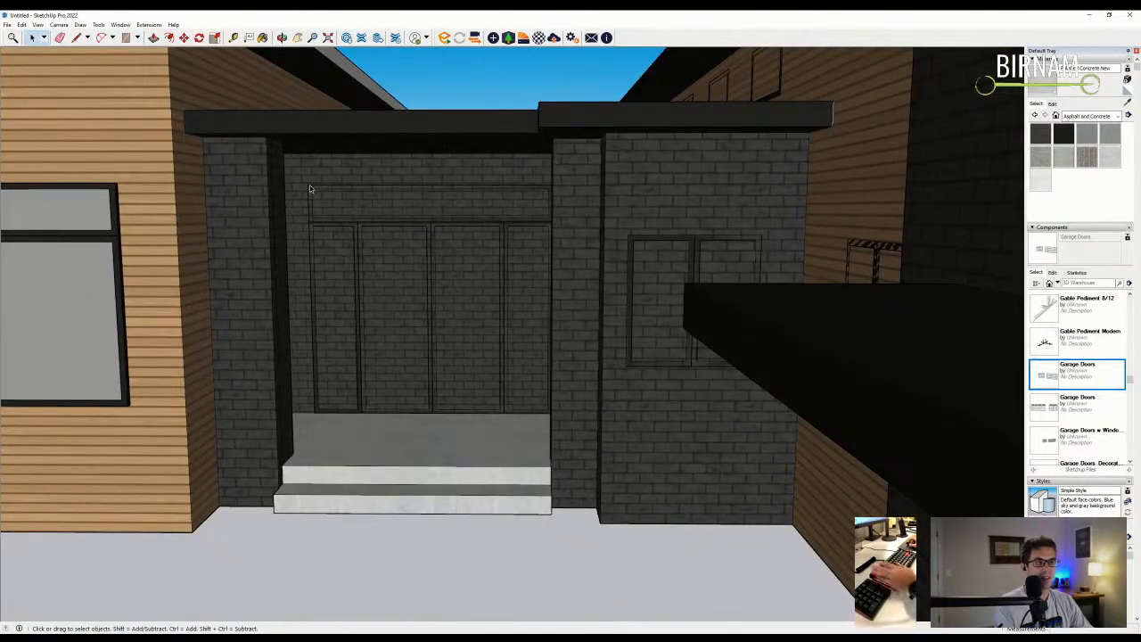
{"action": "key", "text": "r"}
{"action": "left_click", "coordinate": [309, 184]}
{"action": "middle_click_drag", "start_coordinate": [306, 179], "coordinate": [324, 208]}
{"action": "key", "text": "Escape"}
{"action": "middle_click_drag", "start_coordinate": [579, 413], "coordinate": [517, 384]}
{"action": "key", "text": "p"}
{"action": "key", "text": "space"}
{"action": "middle_click_drag", "start_coordinate": [419, 309], "coordinate": [368, 295]}
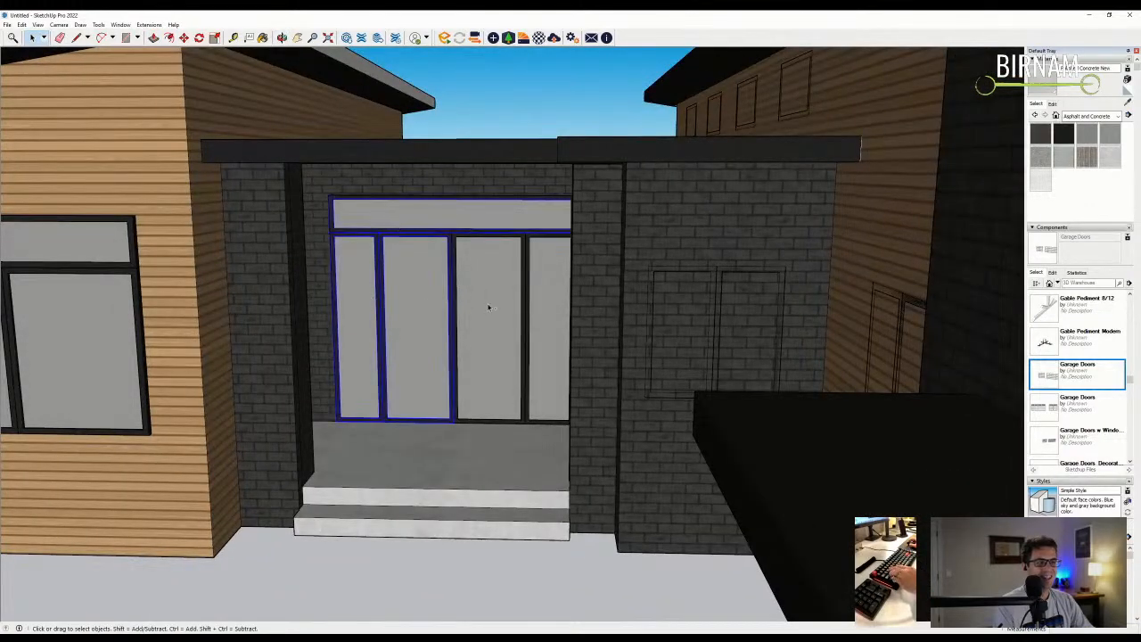
- Push the garage door unit back so it sits recessed in the wall
{"action": "middle_click_drag", "start_coordinate": [549, 310], "coordinate": [556, 428]}
{"action": "key", "text": "m"}
{"action": "left_click", "coordinate": [556, 430]}
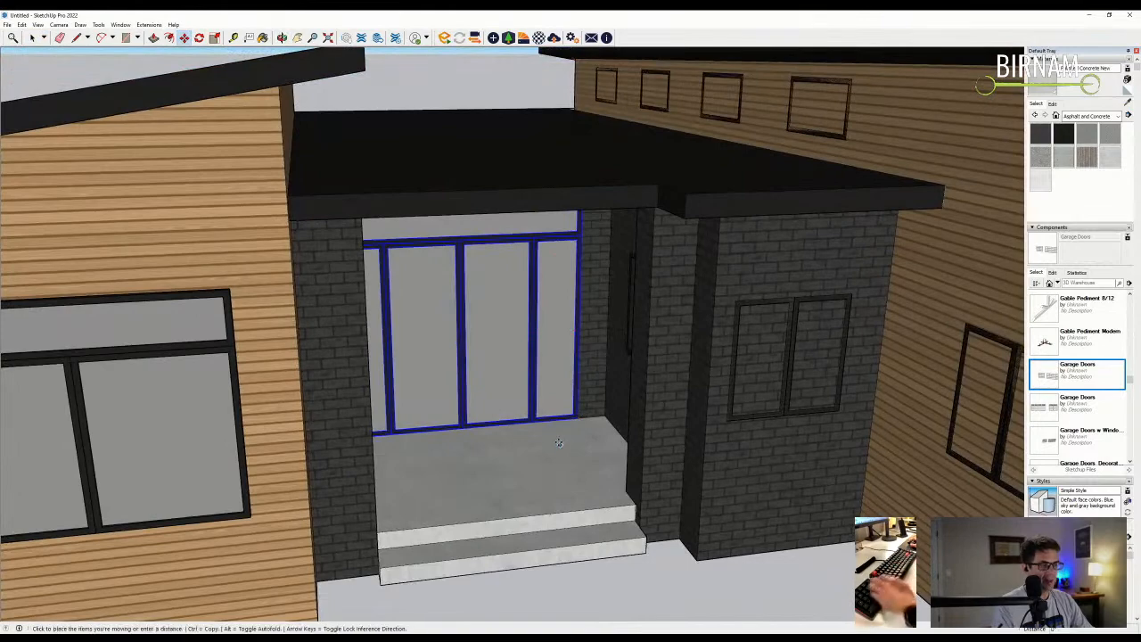
{"action": "left_click", "coordinate": [558, 440]}
- Orbit down to street level and select the window on the left wing wall
{"action": "scroll", "coordinate": [561, 441], "scroll_direction": "down", "scroll_amount": 10}
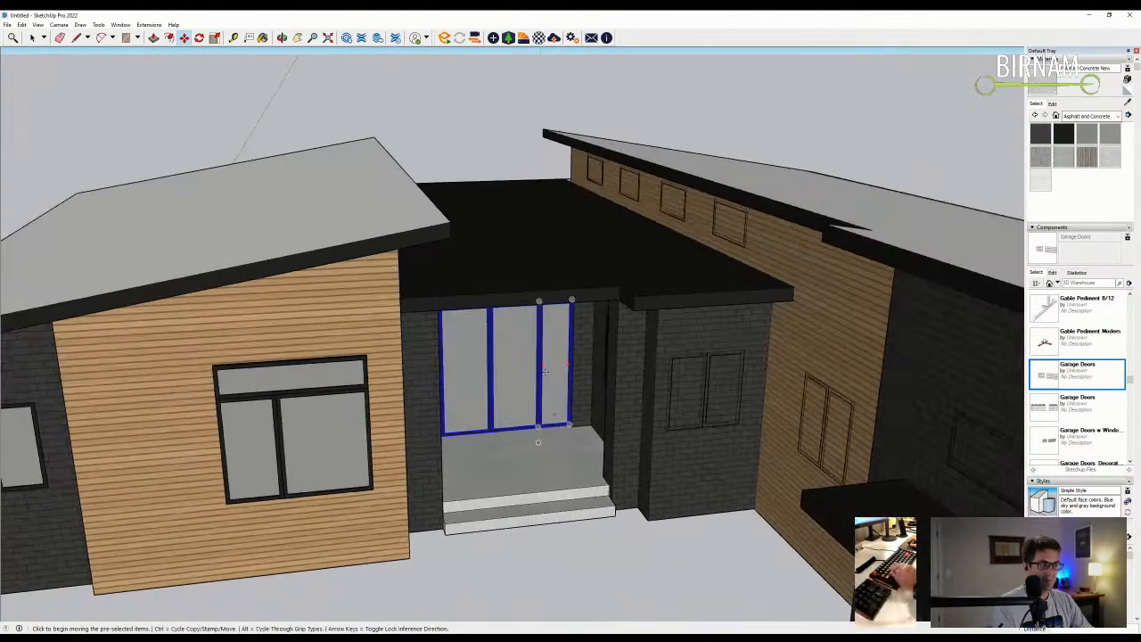
{"action": "middle_click_drag", "start_coordinate": [544, 419], "coordinate": [352, 238]}
{"action": "scroll", "coordinate": [515, 361], "scroll_direction": "down", "scroll_amount": 5}
{"action": "middle_click_drag", "start_coordinate": [352, 416], "coordinate": [324, 570]}
{"action": "key", "text": "space"}
{"action": "scroll", "coordinate": [331, 419], "scroll_direction": "up", "scroll_amount": 6}
{"action": "left_click", "coordinate": [331, 419]}
- Move the left-wing window back into the wall
{"action": "key", "text": "m"}
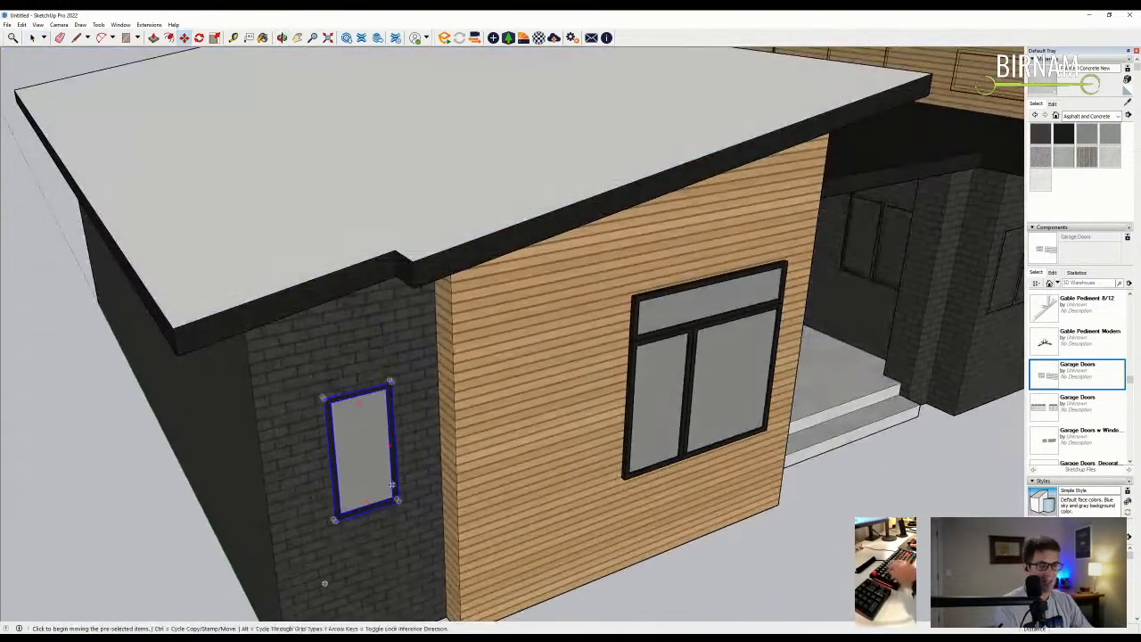
{"action": "scroll", "coordinate": [400, 500], "scroll_direction": "down", "scroll_amount": 4}
{"action": "middle_click_drag", "start_coordinate": [400, 500], "coordinate": [406, 499]}
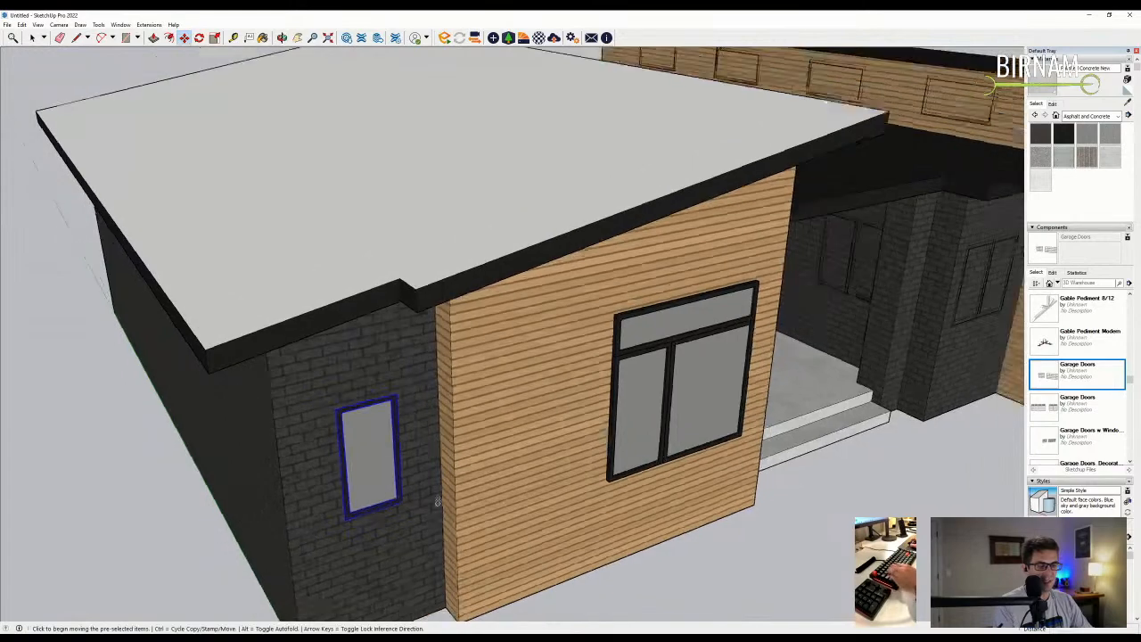
{"action": "scroll", "coordinate": [406, 499], "scroll_direction": "down", "scroll_amount": 3}
{"action": "left_click", "coordinate": [604, 580]}
{"action": "middle_click_drag", "start_coordinate": [604, 580], "coordinate": [450, 262]}
{"action": "key", "text": "space"}
- Draw a rectangle over the entry window from the left-side view
{"action": "scroll", "coordinate": [636, 382], "scroll_direction": "up", "scroll_amount": 5}
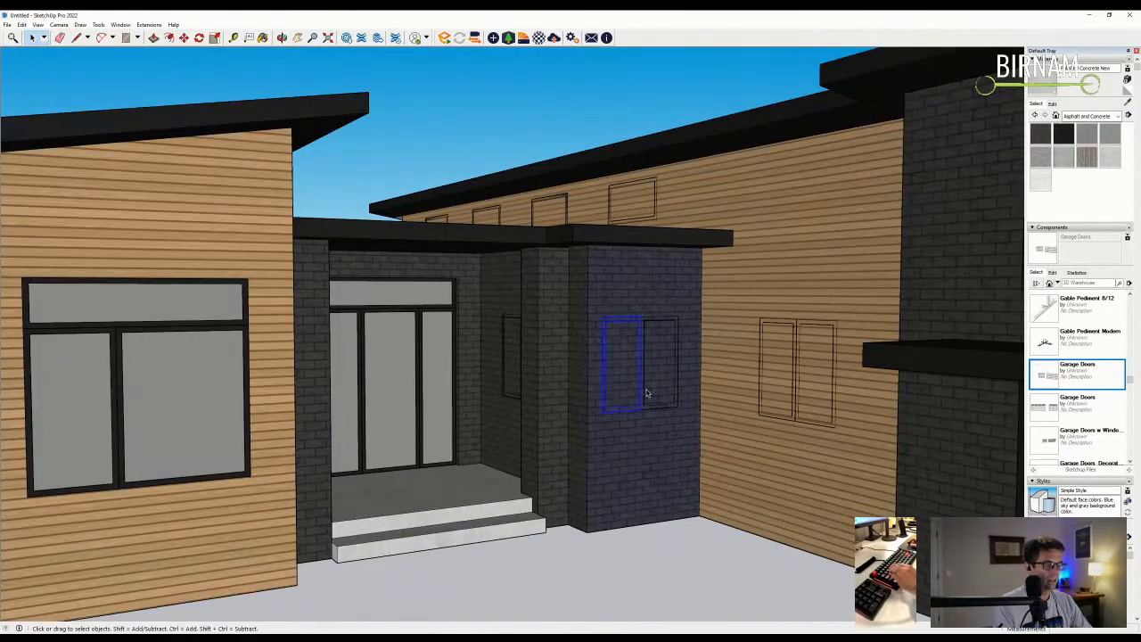
{"action": "scroll", "coordinate": [650, 401], "scroll_direction": "up", "scroll_amount": 2}
{"action": "scroll", "coordinate": [627, 414], "scroll_direction": "down", "scroll_amount": 4}
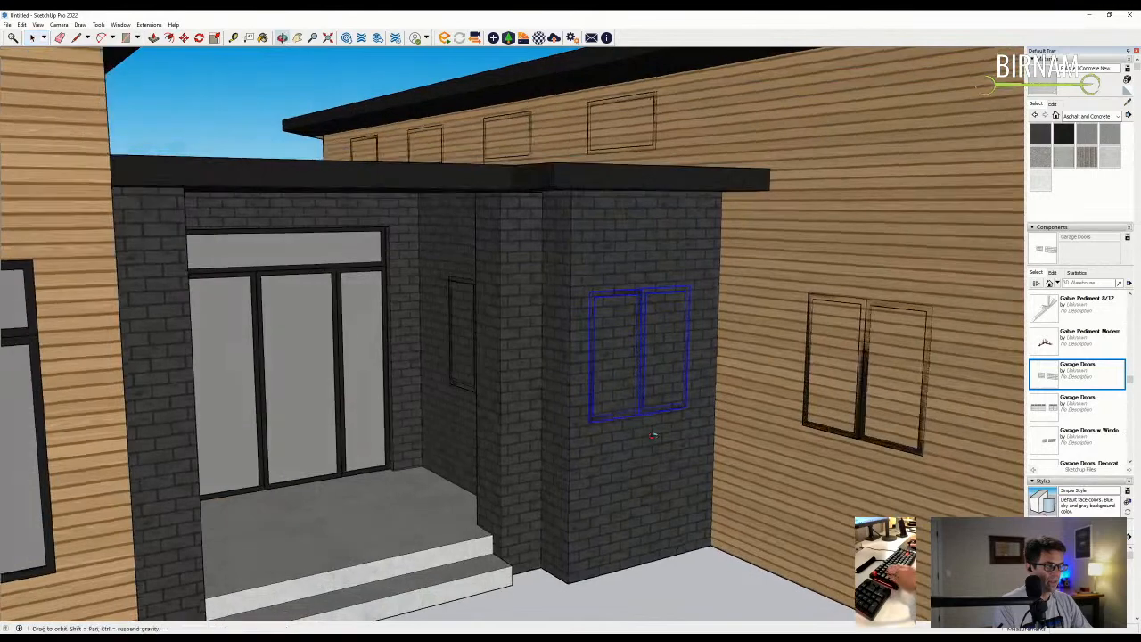
{"action": "middle_click_drag", "start_coordinate": [626, 413], "coordinate": [679, 498]}
{"action": "key", "text": "m"}
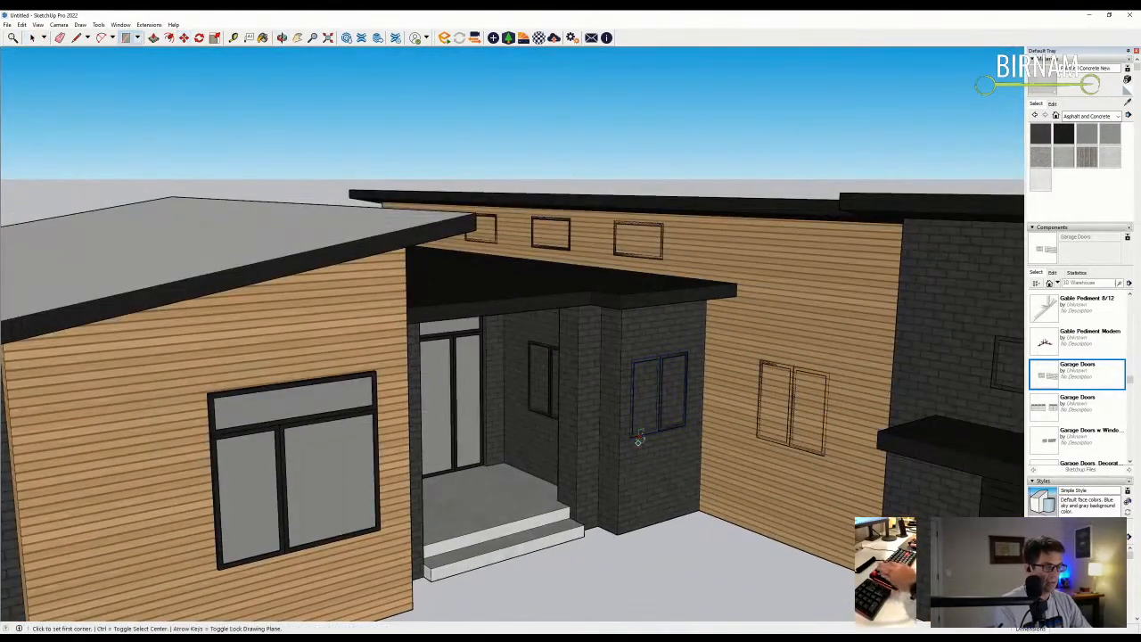
{"action": "scroll", "coordinate": [640, 445], "scroll_direction": "up", "scroll_amount": 1}
{"action": "left_click", "coordinate": [698, 345]}
- Orbit around the entry wall and briefly try Push/Pull before returning to Select
{"action": "scroll", "coordinate": [698, 346], "scroll_direction": "down", "scroll_amount": 3}
{"action": "middle_click_drag", "start_coordinate": [686, 374], "coordinate": [675, 409]}
{"action": "key", "text": "p"}
{"action": "scroll", "coordinate": [675, 409], "scroll_direction": "up", "scroll_amount": 3}
{"action": "key", "text": "space"}
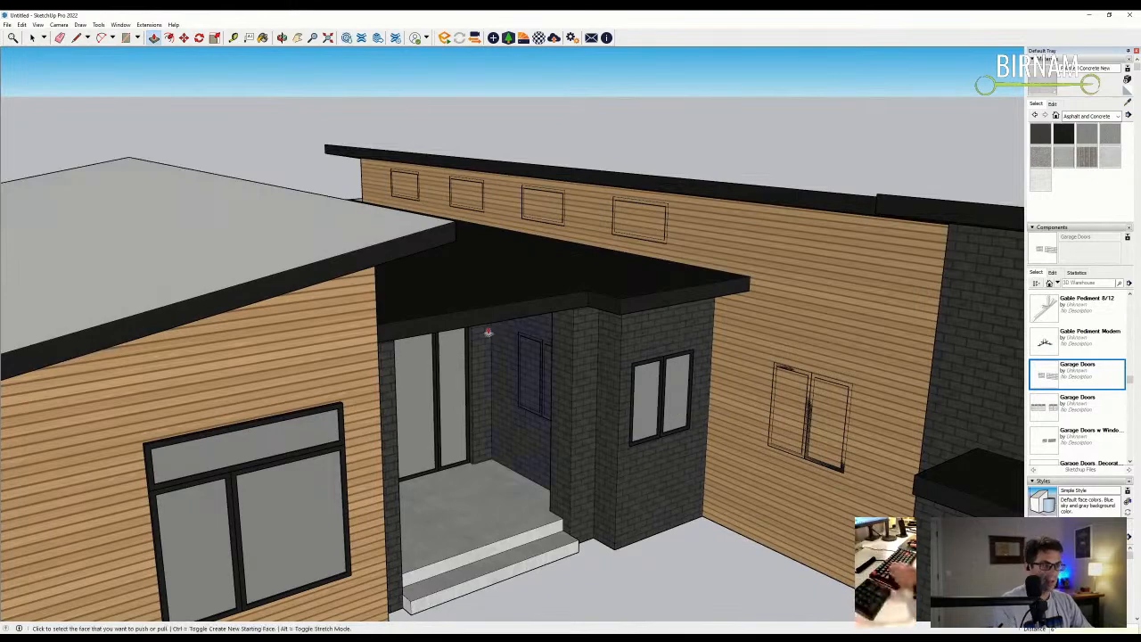
{"action": "scroll", "coordinate": [515, 331], "scroll_direction": "up", "scroll_amount": 4}
- Trace a rectangle over the window from its top-left corner and push/pull the opening
{"action": "key", "text": "r"}
{"action": "left_click", "coordinate": [524, 338]}
{"action": "scroll", "coordinate": [561, 428], "scroll_direction": "up", "scroll_amount": 4}
{"action": "scroll", "coordinate": [609, 451], "scroll_direction": "up", "scroll_amount": 4}
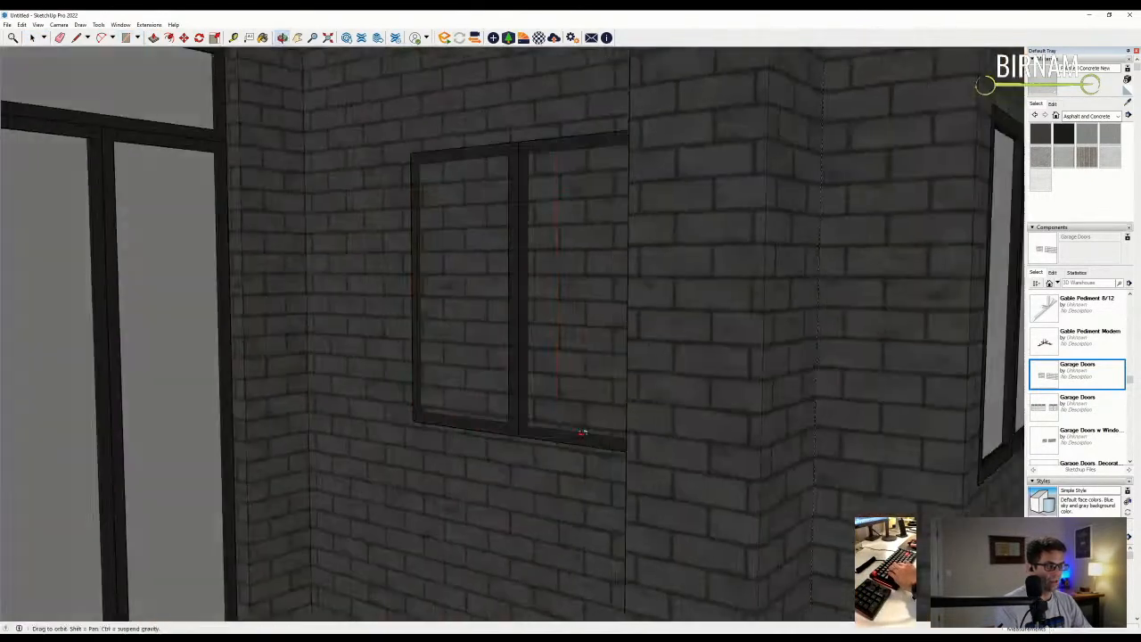
{"action": "left_click", "coordinate": [656, 448]}
{"action": "scroll", "coordinate": [543, 453], "scroll_direction": "down", "scroll_amount": 4}
{"action": "key", "text": "p"}
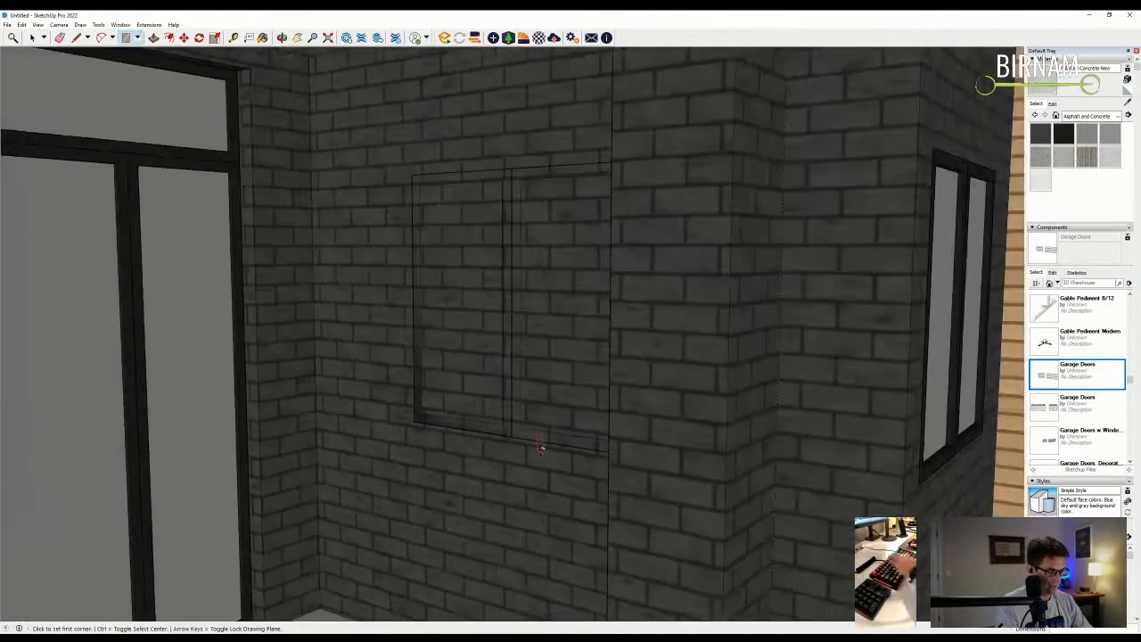
{"action": "scroll", "coordinate": [541, 401], "scroll_direction": "down", "scroll_amount": 12}
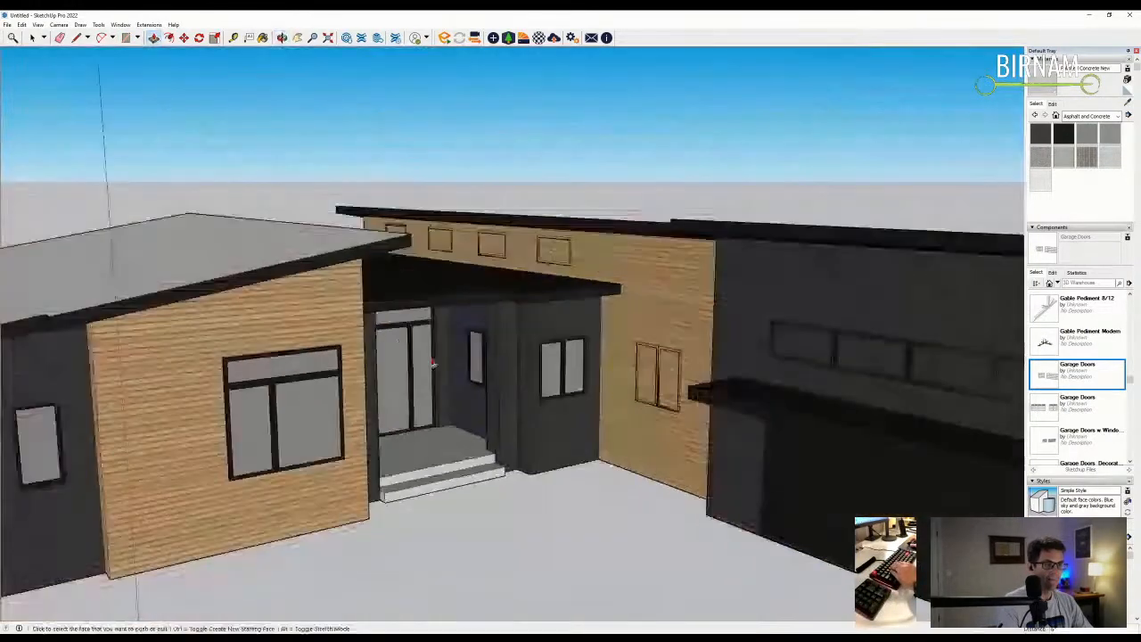
{"action": "scroll", "coordinate": [432, 363], "scroll_direction": "down", "scroll_amount": 4}
{"action": "middle_click_drag", "start_coordinate": [432, 363], "coordinate": [356, 294]}
{"action": "left_click", "coordinate": [31, 37]}
- Set the window on the wood-sided wall back into the wall
{"action": "left_click", "coordinate": [314, 370]}
{"action": "key", "text": "m"}
{"action": "scroll", "coordinate": [325, 416], "scroll_direction": "up", "scroll_amount": 8}
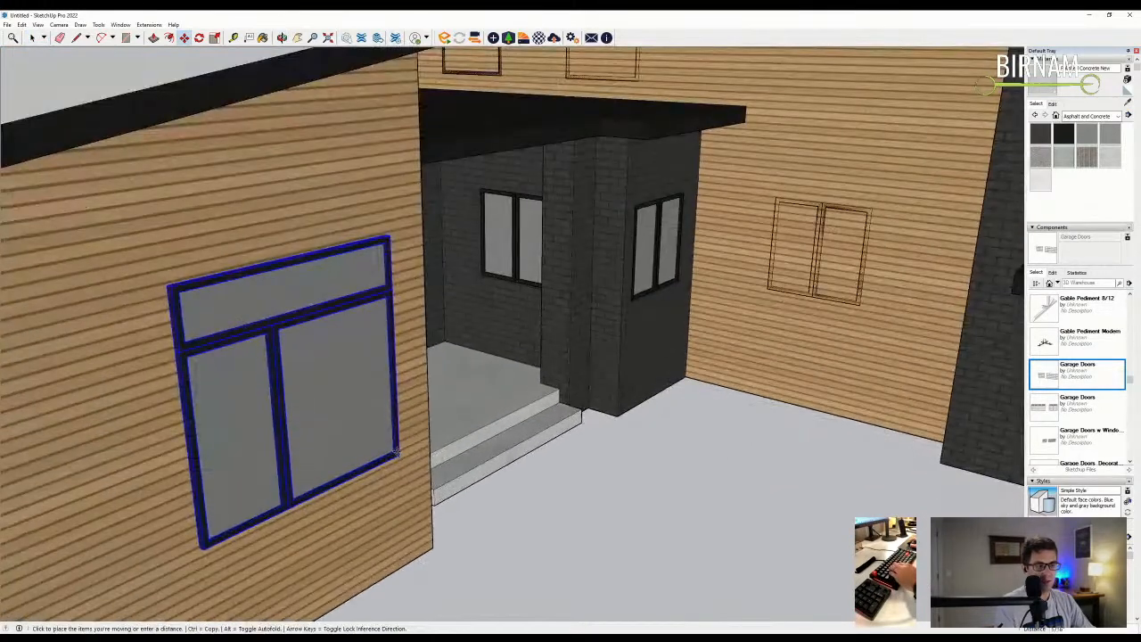
{"action": "left_click", "coordinate": [395, 454]}
- Trace a rectangle over the window opening and push/pull it into the siding
{"action": "key", "text": "r"}
{"action": "left_click", "coordinate": [198, 543]}
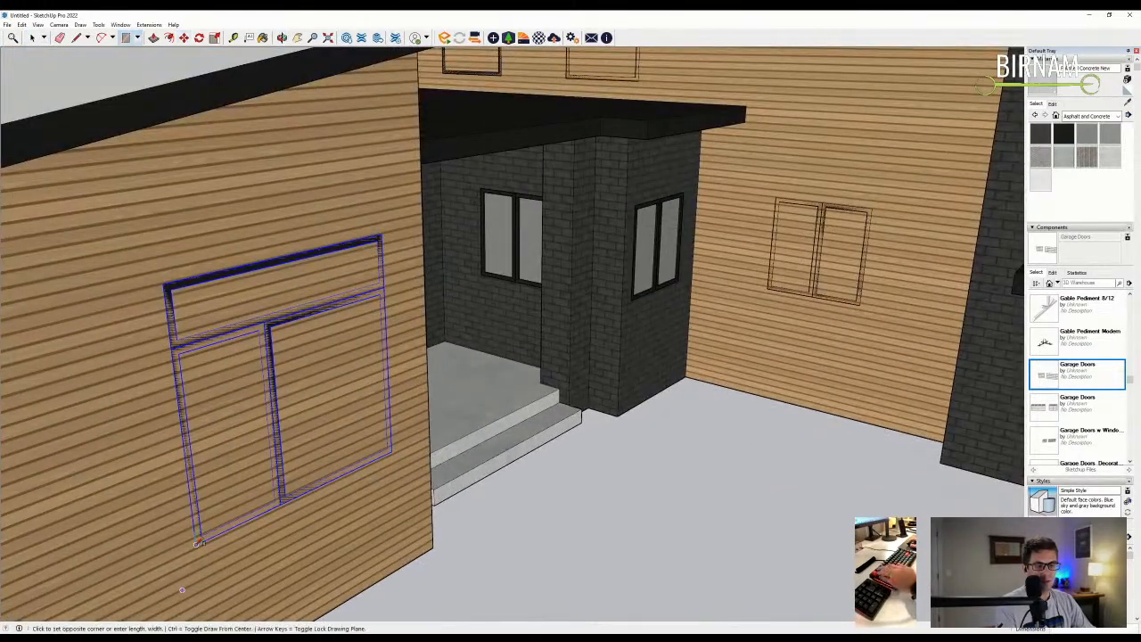
{"action": "left_click", "coordinate": [384, 234]}
{"action": "middle_click_drag", "start_coordinate": [384, 233], "coordinate": [352, 356]}
{"action": "key", "text": "p"}
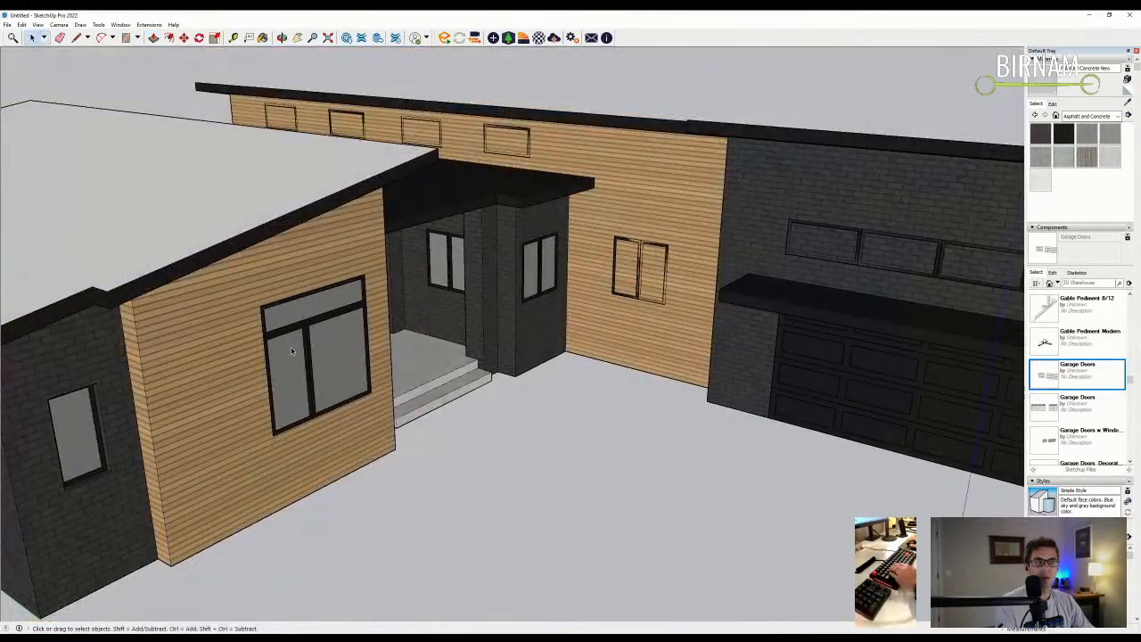
- Slide the window along the green axis on the wood-sided wall and zoom to check it
{"action": "middle_click_drag", "start_coordinate": [306, 318], "coordinate": [663, 403]}
{"action": "key", "text": "m"}
{"action": "left_click", "coordinate": [445, 491]}
{"action": "scroll", "coordinate": [447, 495], "scroll_direction": "down", "scroll_amount": 5}
{"action": "scroll", "coordinate": [551, 407], "scroll_direction": "up", "scroll_amount": 2}
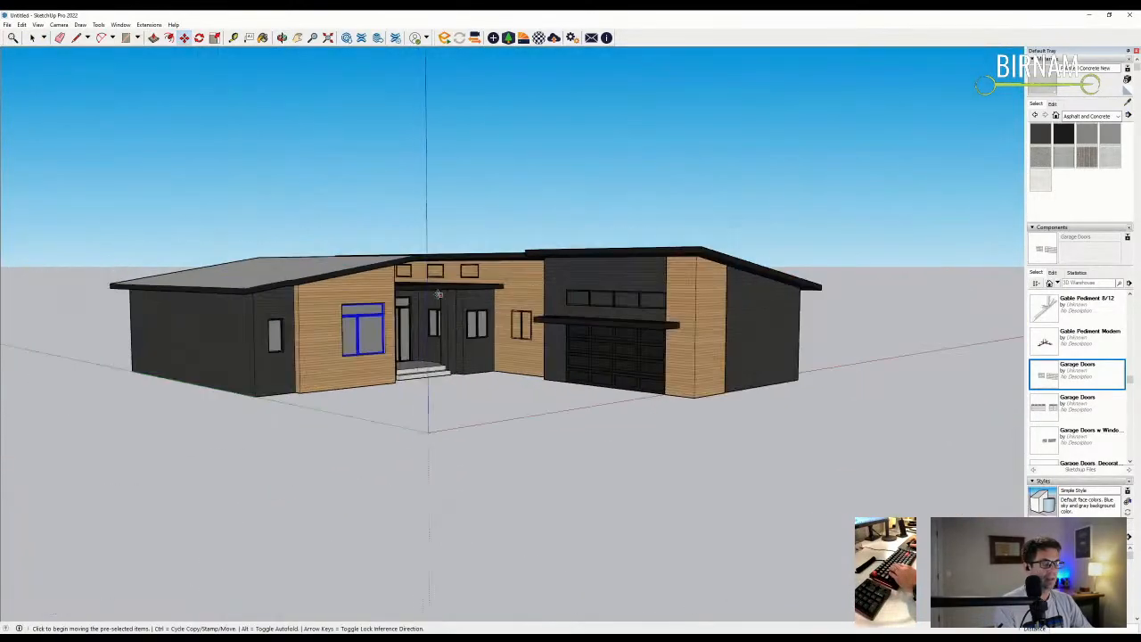
{"action": "scroll", "coordinate": [624, 277], "scroll_direction": "up", "scroll_amount": 4}
{"action": "key", "text": "r"}
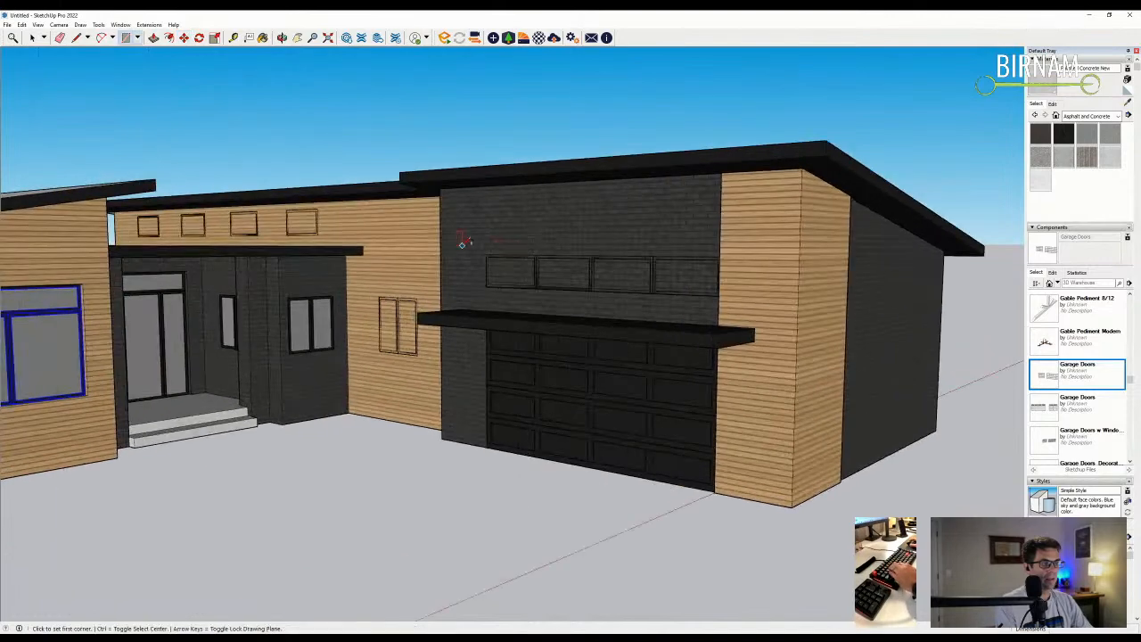
{"action": "scroll", "coordinate": [481, 242], "scroll_direction": "up", "scroll_amount": 5}
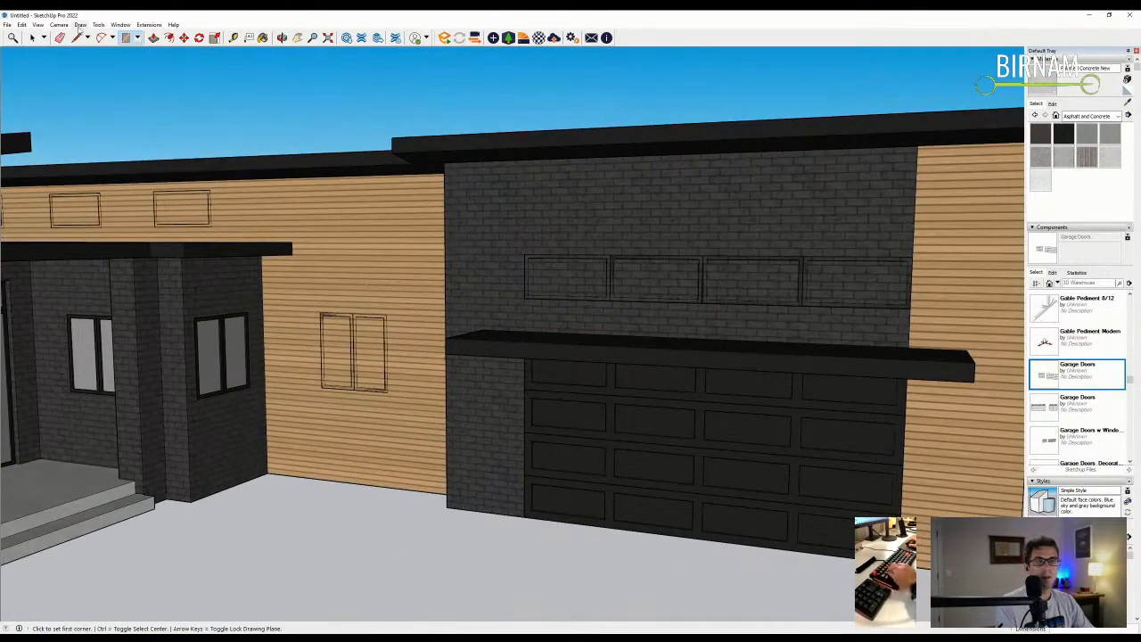
{"action": "scroll", "coordinate": [504, 268], "scroll_direction": "up", "scroll_amount": 2}
{"action": "left_click", "coordinate": [31, 37]}
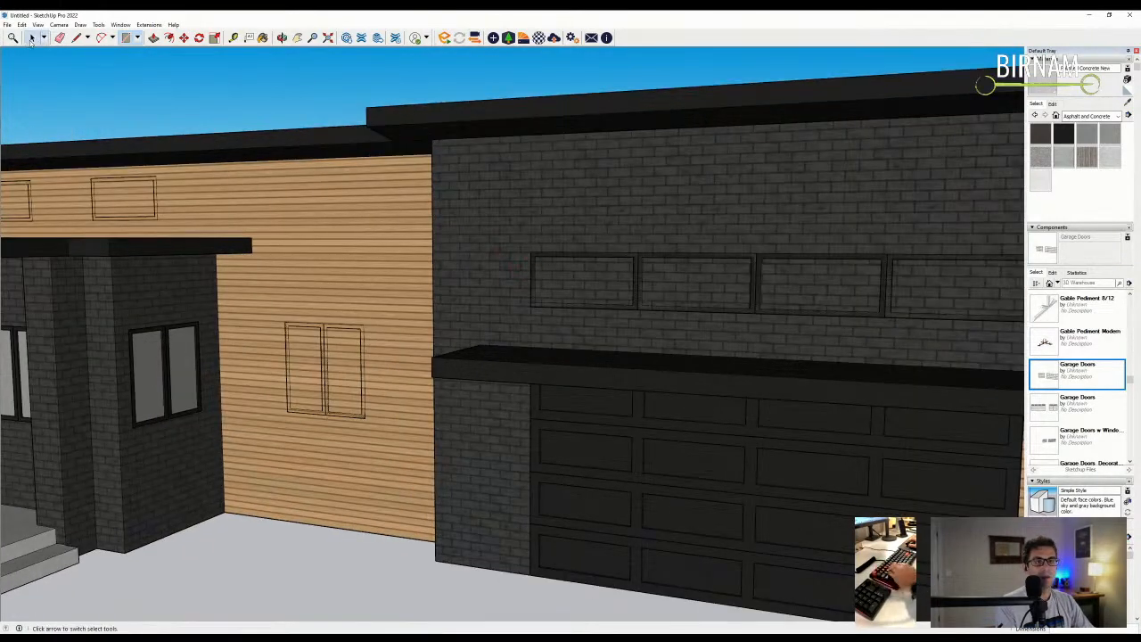
{"action": "scroll", "coordinate": [431, 261], "scroll_direction": "down", "scroll_amount": 3}
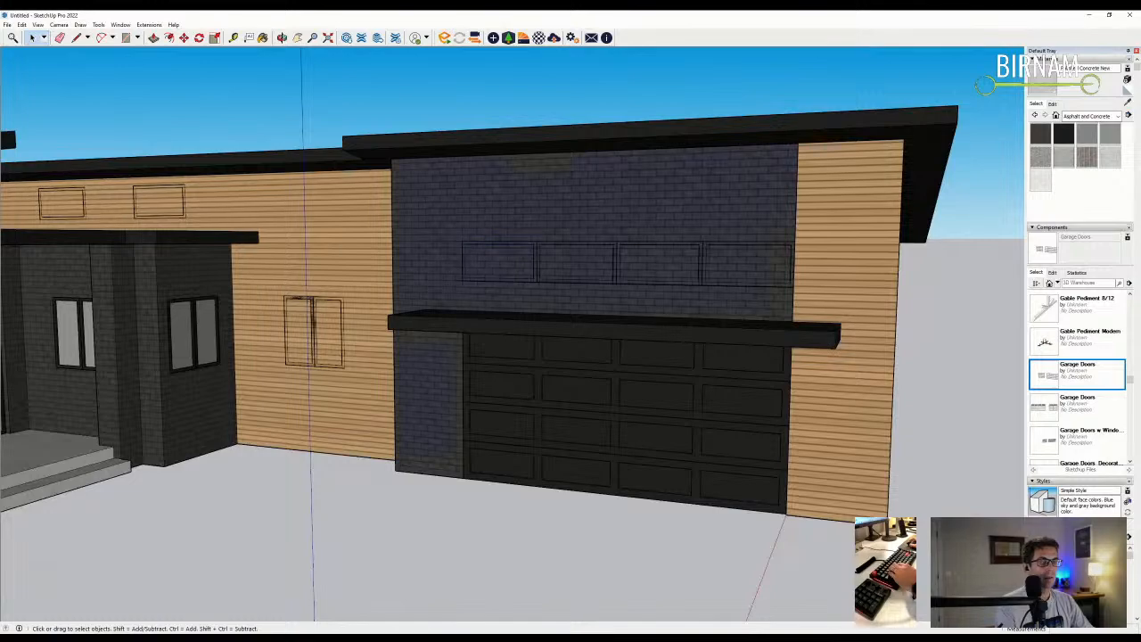
{"action": "scroll", "coordinate": [538, 258], "scroll_direction": "up", "scroll_amount": 2}
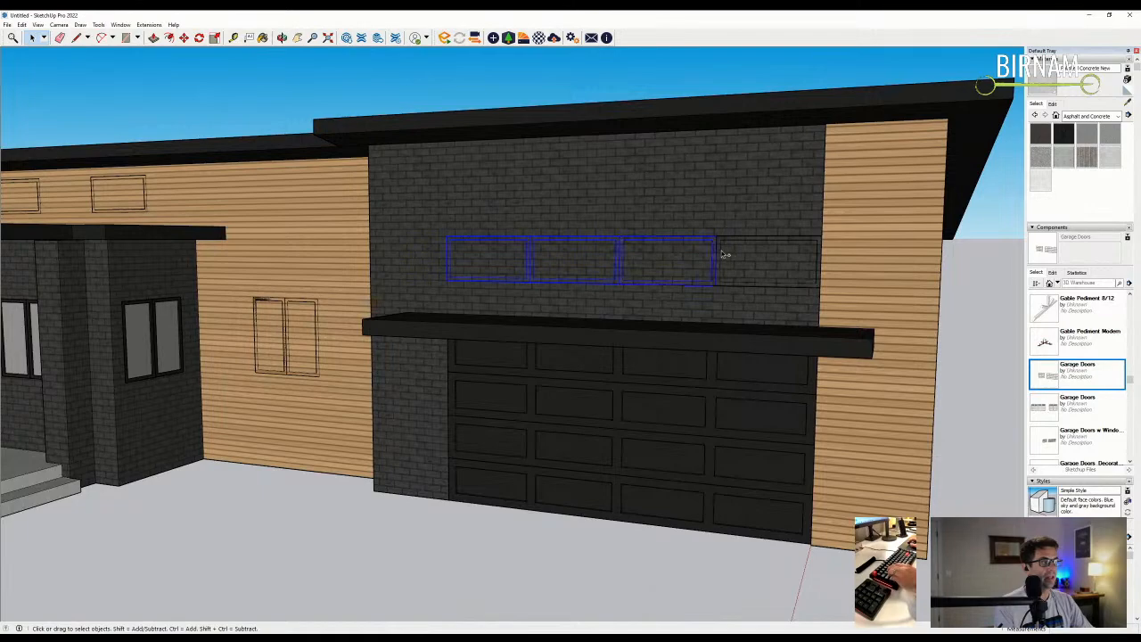
- Raise the garage clerestory windows so they sit centred higher on the wall
{"action": "key", "text": "m"}
{"action": "left_click", "coordinate": [682, 221]}
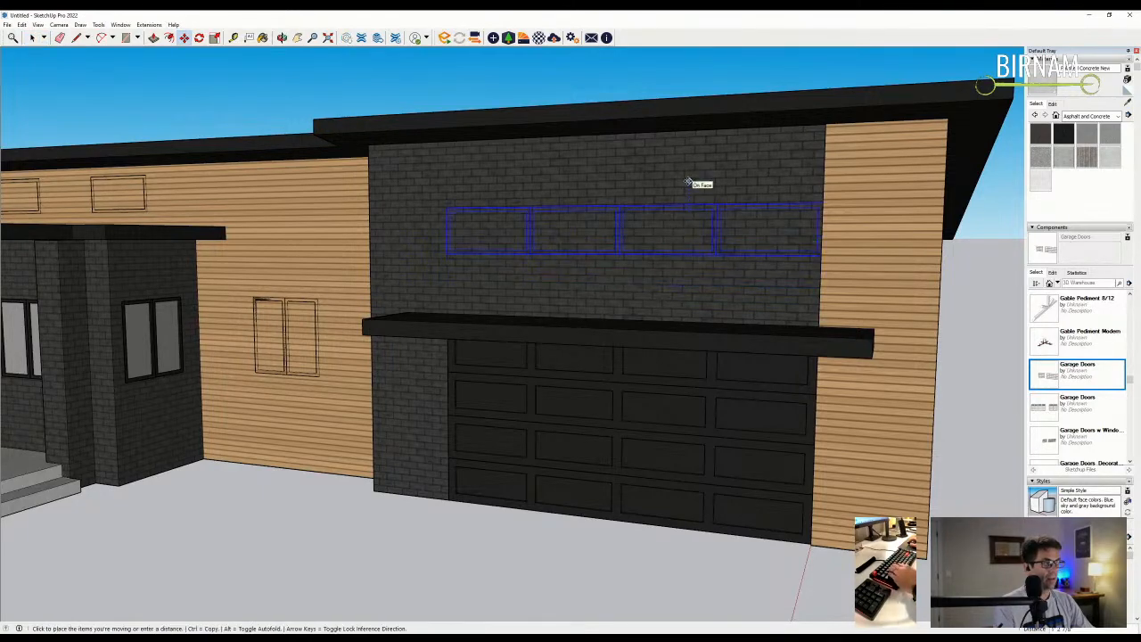
{"action": "left_click", "coordinate": [688, 183]}
{"action": "scroll", "coordinate": [688, 182], "scroll_direction": "down", "scroll_amount": 3}
{"action": "middle_click_drag", "start_coordinate": [688, 183], "coordinate": [777, 327]}
{"action": "scroll", "coordinate": [578, 336], "scroll_direction": "up", "scroll_amount": 2}
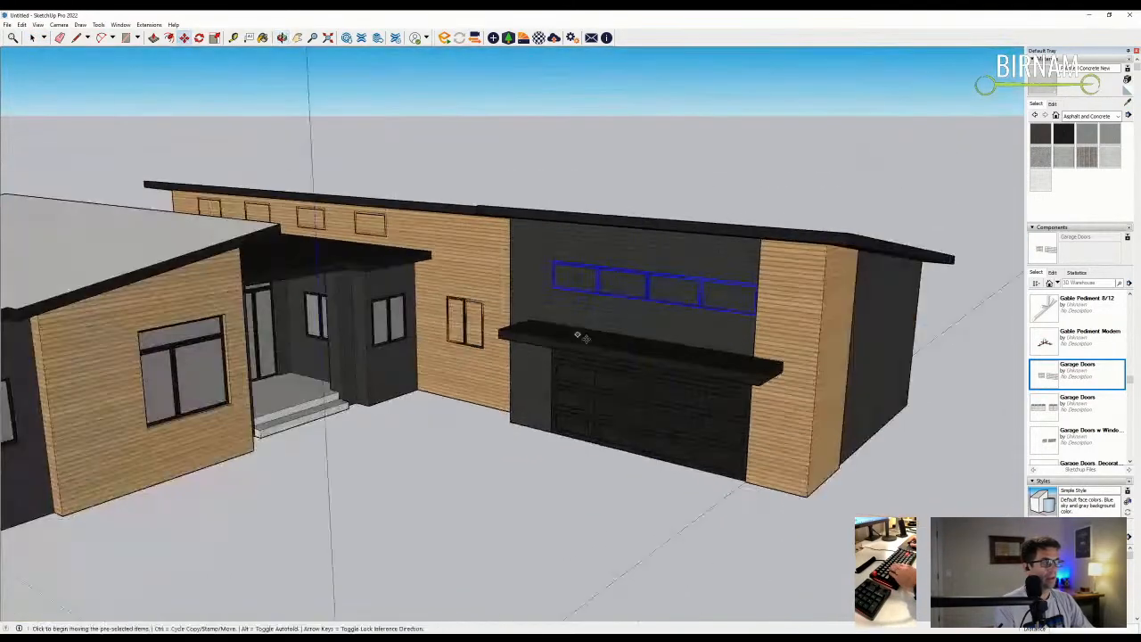
{"action": "scroll", "coordinate": [577, 336], "scroll_direction": "down", "scroll_amount": 2}
- Draw a triangle with Line at the garage canopy's left corner
{"action": "key", "text": "l"}
{"action": "scroll", "coordinate": [719, 420], "scroll_direction": "up", "scroll_amount": 4}
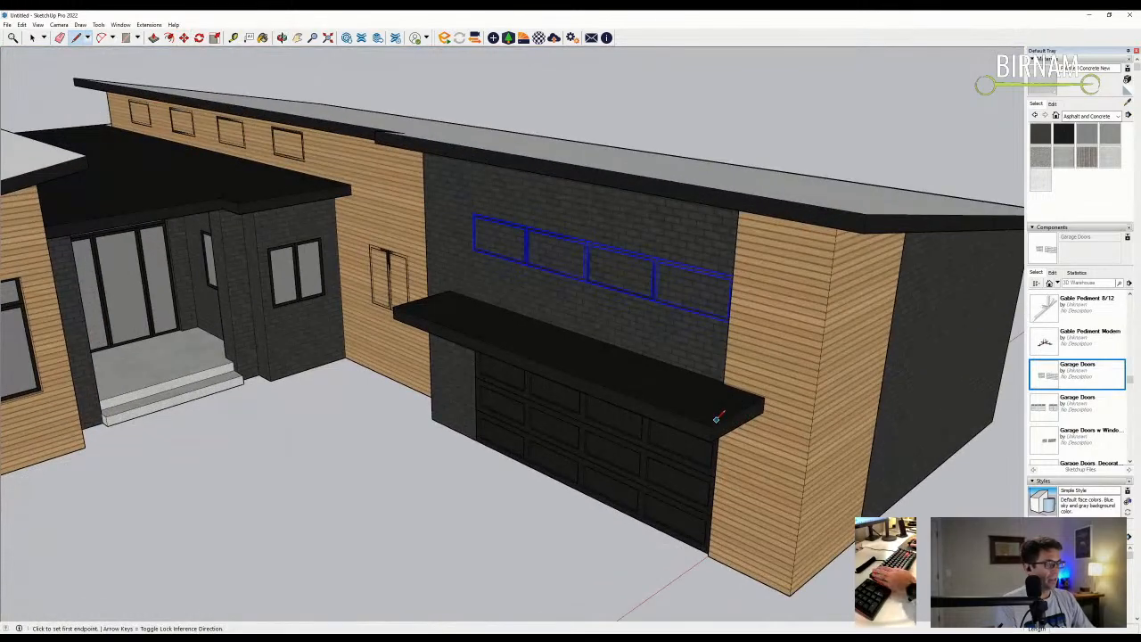
{"action": "scroll", "coordinate": [720, 420], "scroll_direction": "up", "scroll_amount": 2}
{"action": "middle_click_drag", "start_coordinate": [214, 236], "coordinate": [535, 343]}
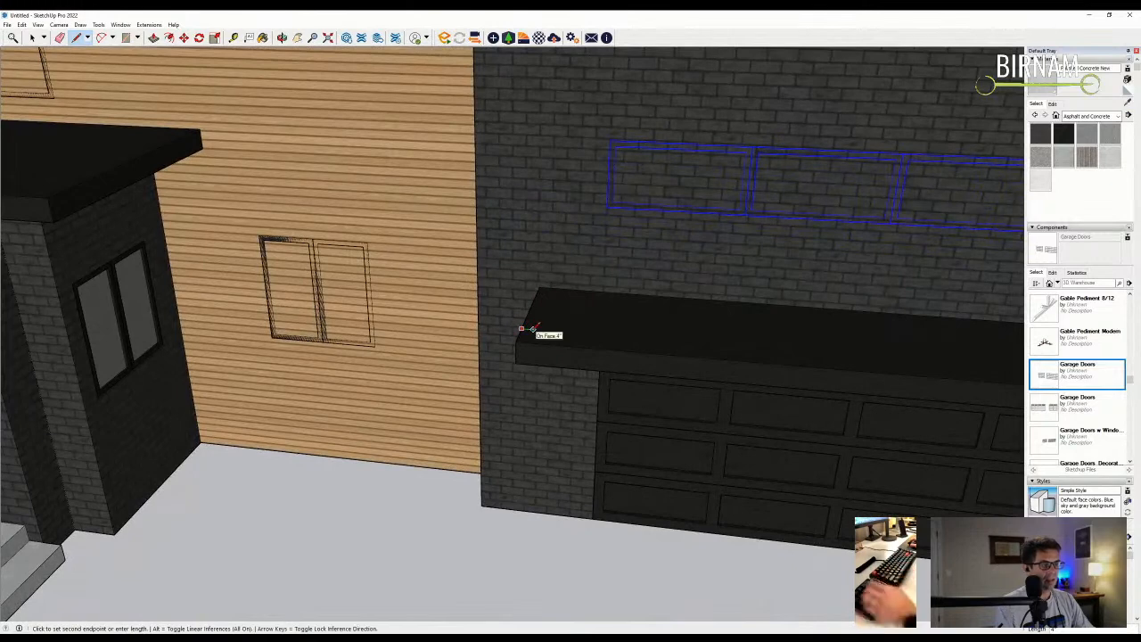
{"action": "left_click", "coordinate": [532, 329]}
{"action": "key", "text": "Escape"}
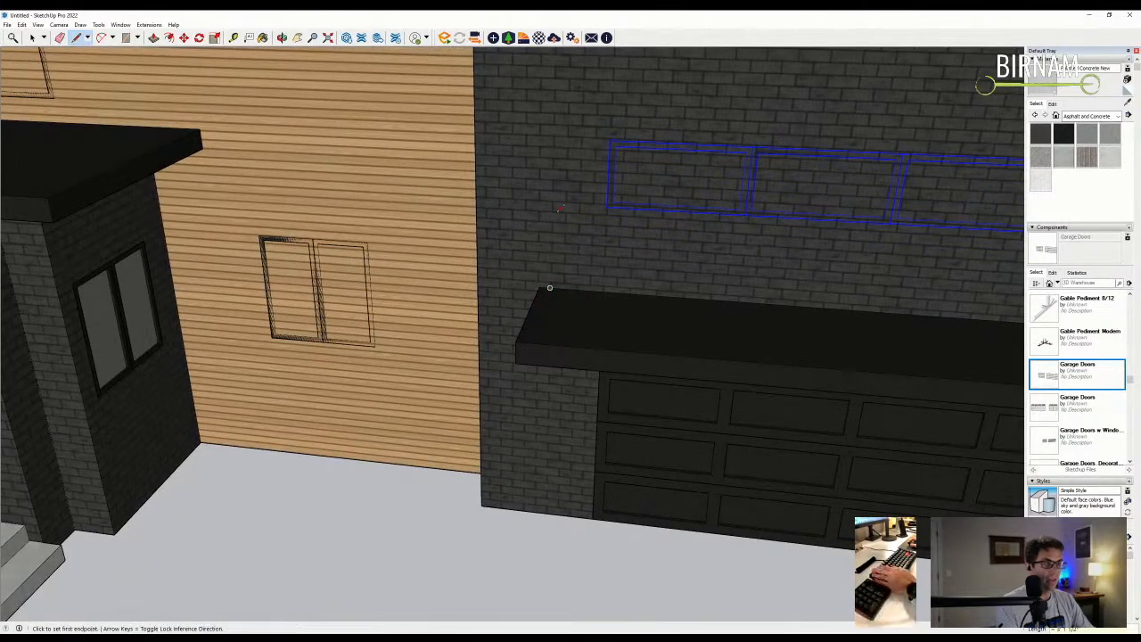
{"action": "left_click", "coordinate": [550, 286]}
{"action": "left_click", "coordinate": [532, 329]}
- Erase triangle edges, after one undo, to leave a slim diagonal brace face
{"action": "key", "text": "e"}
{"action": "scroll", "coordinate": [531, 326], "scroll_direction": "up", "scroll_amount": 2}
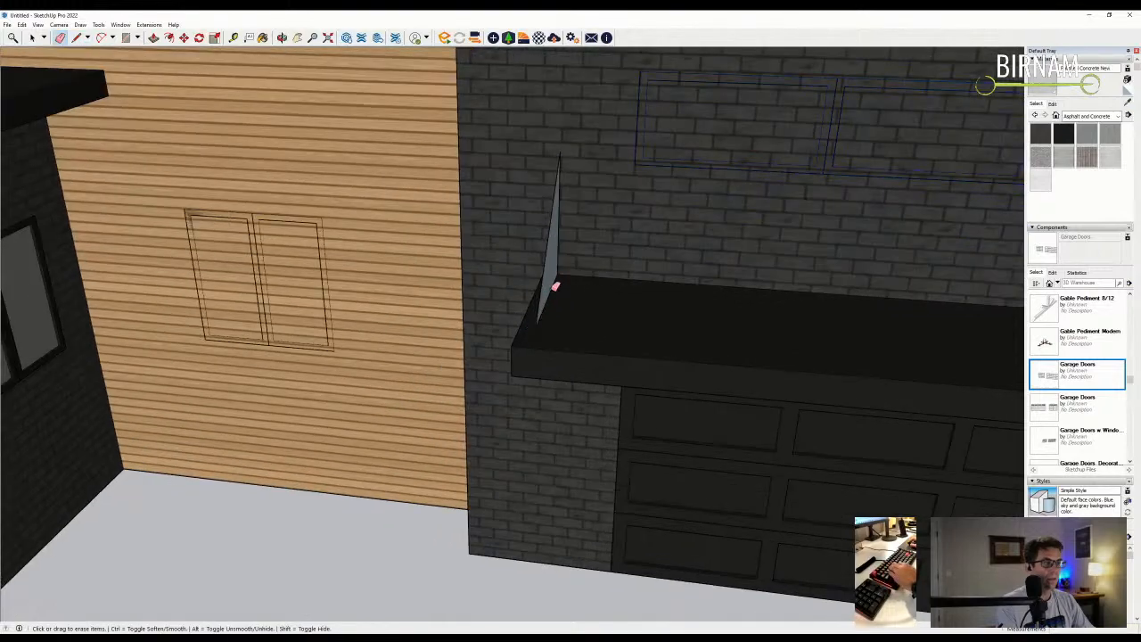
{"action": "left_click", "coordinate": [558, 266]}
{"action": "key", "text": "l"}
{"action": "key", "text": "ctrl+z"}
{"action": "mouse_move", "coordinate": [574, 311]}
{"action": "middle_mouse_down"}
{"action": "mouse_move", "coordinate": [522, 324]}
{"action": "mouse_move", "coordinate": [519, 336]}
{"action": "middle_mouse_up"}
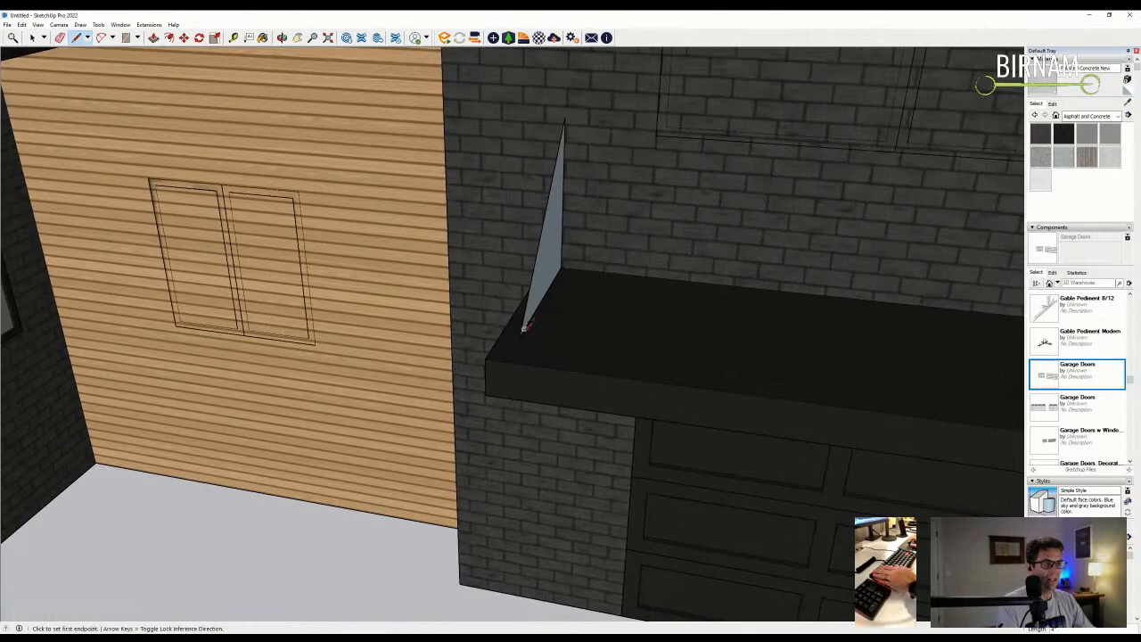
{"action": "scroll", "coordinate": [526, 324], "scroll_direction": "up", "scroll_amount": 1}
{"action": "left_click", "coordinate": [524, 327]}
{"action": "middle_click_drag", "start_coordinate": [573, 98], "coordinate": [562, 174]}
{"action": "key", "text": "e"}
{"action": "left_click", "coordinate": [547, 262]}
- Paint the diagonal brace with the black canopy material and push/pull it into a beam
{"action": "scroll", "coordinate": [1029, 125], "scroll_direction": "down", "scroll_amount": 1}
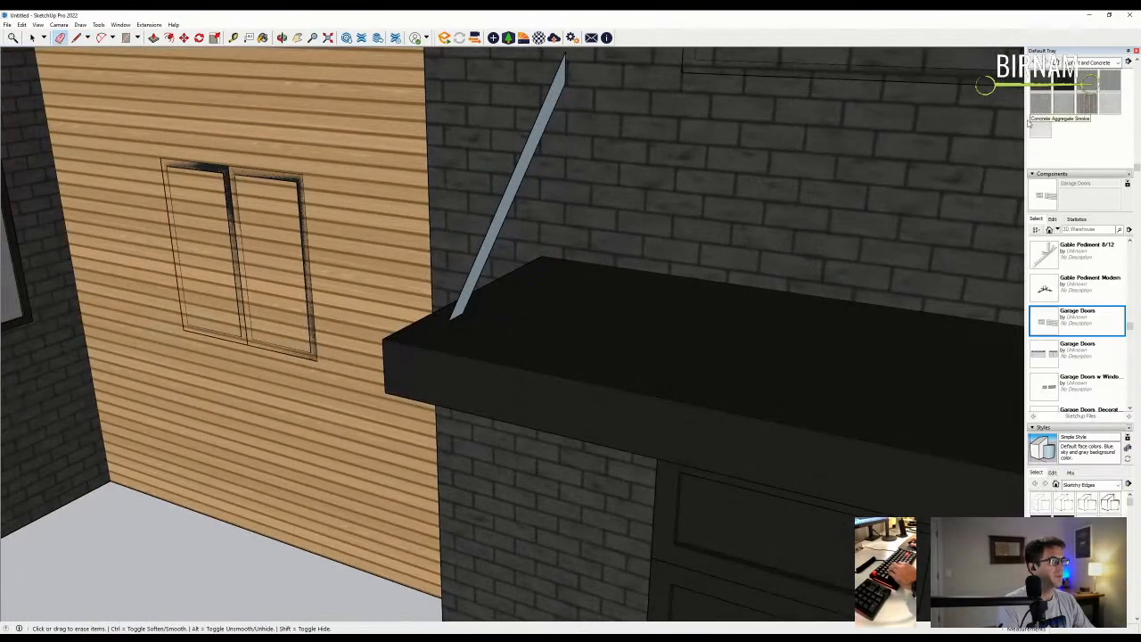
{"action": "scroll", "coordinate": [1106, 139], "scroll_direction": "up", "scroll_amount": 1}
{"action": "key", "text": "b"}
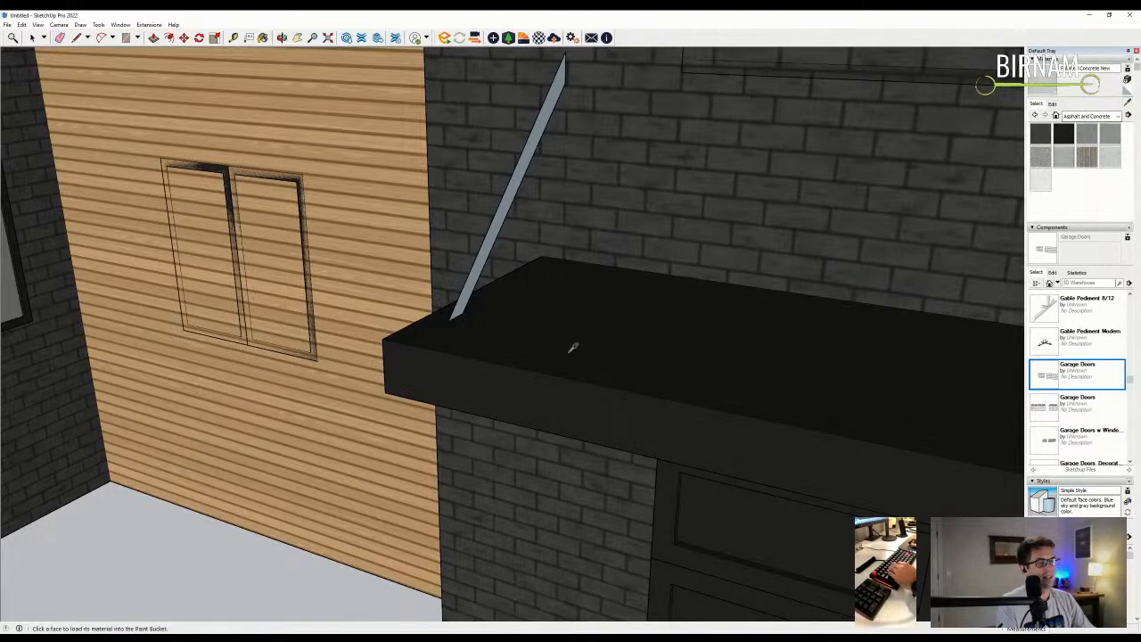
{"action": "left_click", "coordinate": [573, 346], "text": "alt"}
{"action": "left_click", "coordinate": [475, 275]}
{"action": "middle_click_drag", "start_coordinate": [475, 275], "coordinate": [460, 296]}
{"action": "key", "text": "p"}
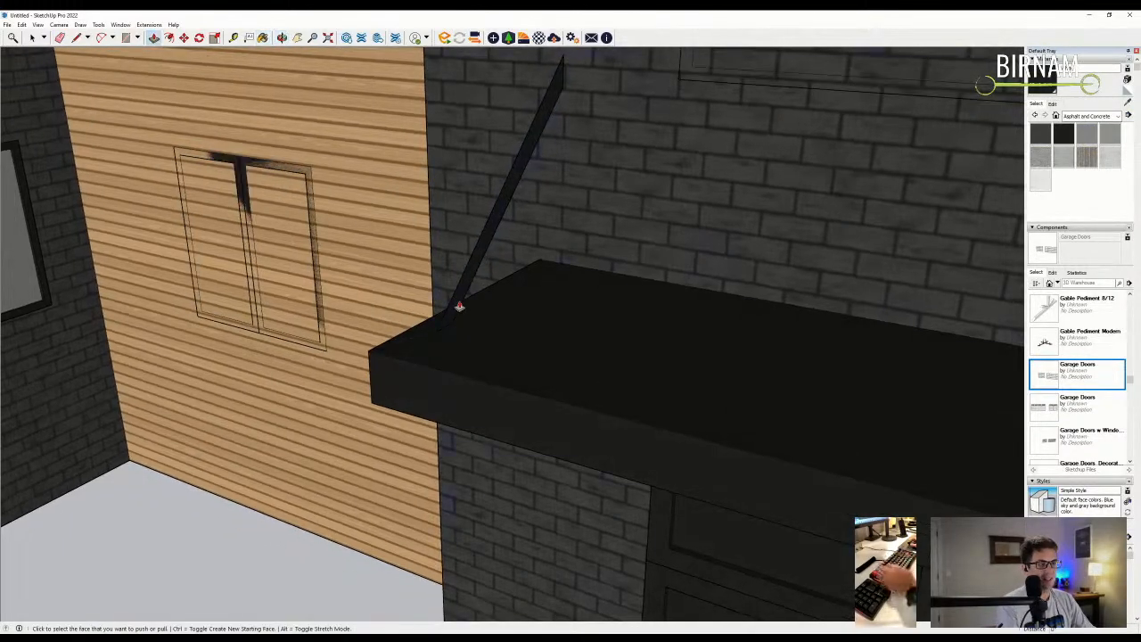
{"action": "left_click", "coordinate": [461, 297]}
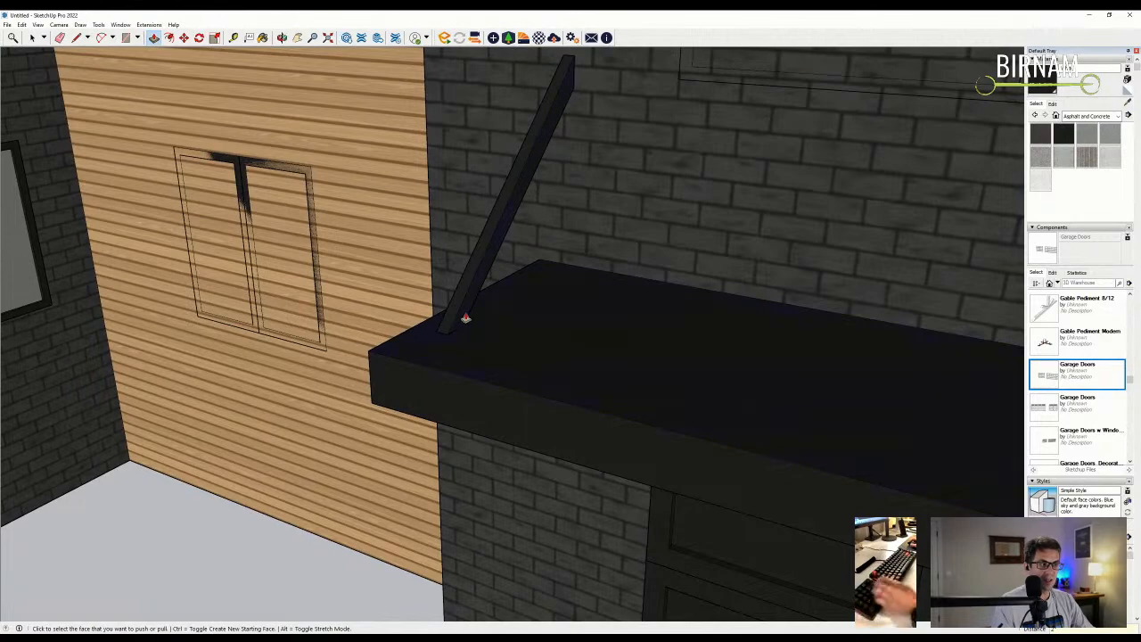
{"action": "left_click", "coordinate": [467, 320]}
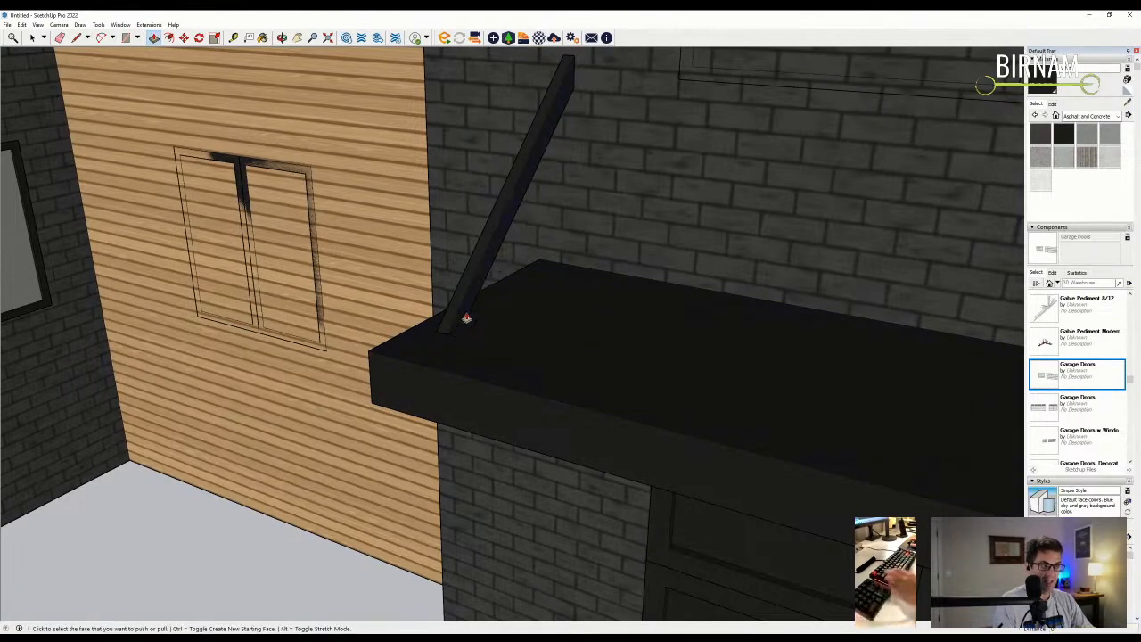
{"action": "scroll", "coordinate": [141, 144], "scroll_direction": "down", "scroll_amount": 2}
{"action": "key", "text": "space"}
- Copy the black brace to the canopy's right end
{"action": "middle_click_drag", "start_coordinate": [142, 144], "coordinate": [600, 217]}
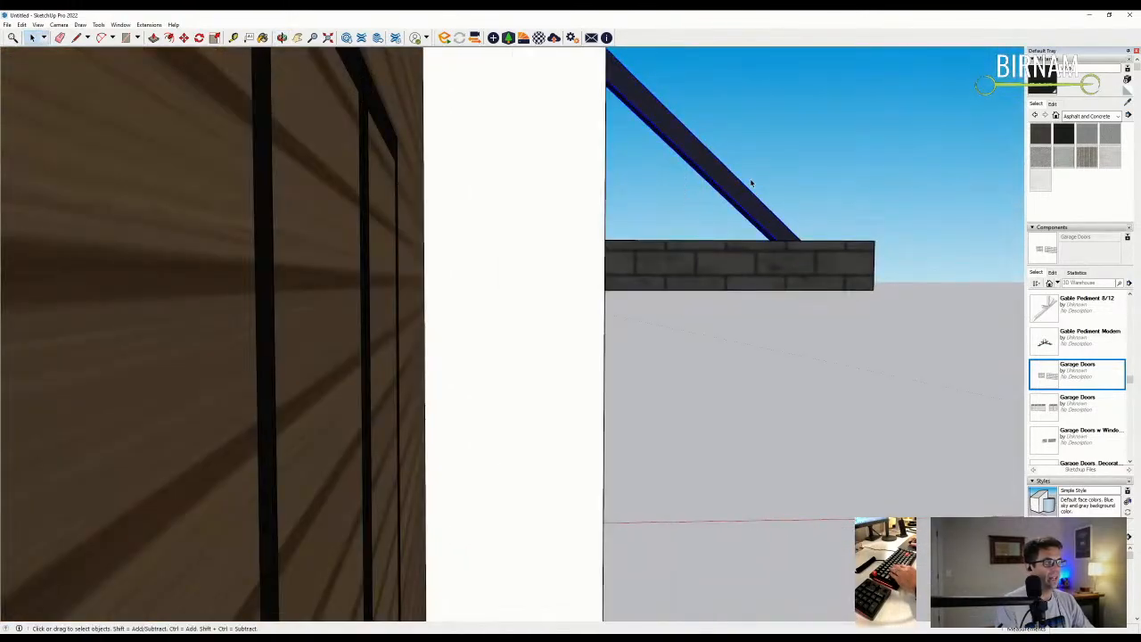
{"action": "middle_click_drag", "start_coordinate": [800, 200], "coordinate": [406, 383]}
{"action": "key", "text": "m"}
{"action": "left_click", "coordinate": [401, 363], "text": "ctrl"}
{"action": "scroll", "coordinate": [401, 364], "scroll_direction": "down", "scroll_amount": 6}
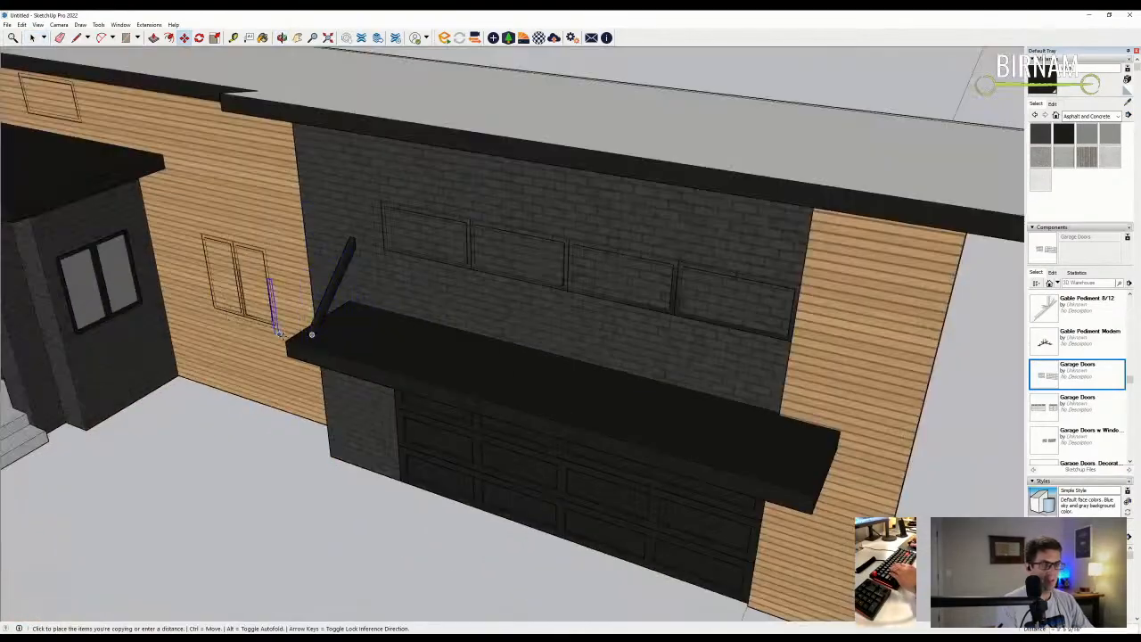
{"action": "left_click", "coordinate": [652, 437]}
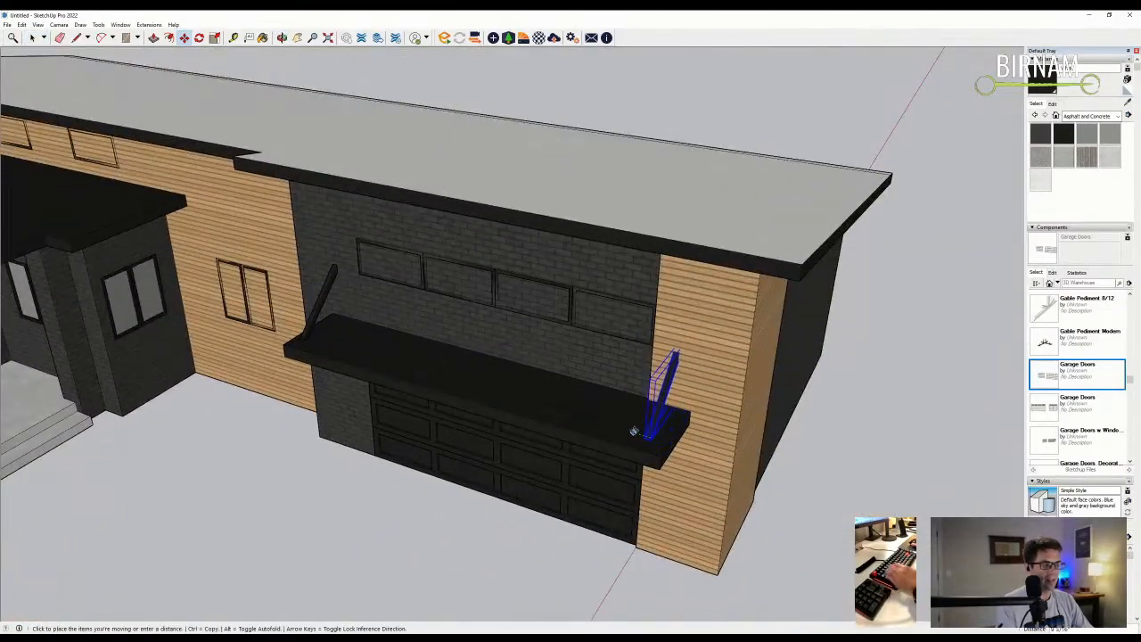
{"action": "middle_click_drag", "start_coordinate": [645, 433], "coordinate": [554, 293]}
- Inside the clerestory window component, select and move the window's bottom edges
{"action": "scroll", "coordinate": [564, 290], "scroll_direction": "up", "scroll_amount": 2}
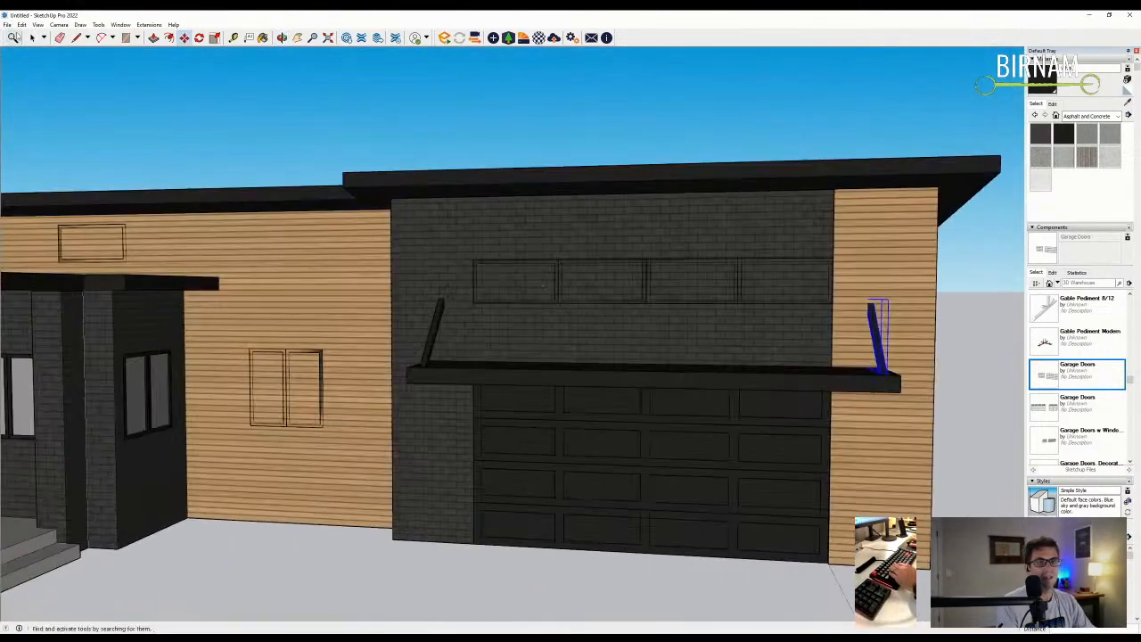
{"action": "scroll", "coordinate": [501, 318], "scroll_direction": "up", "scroll_amount": 2}
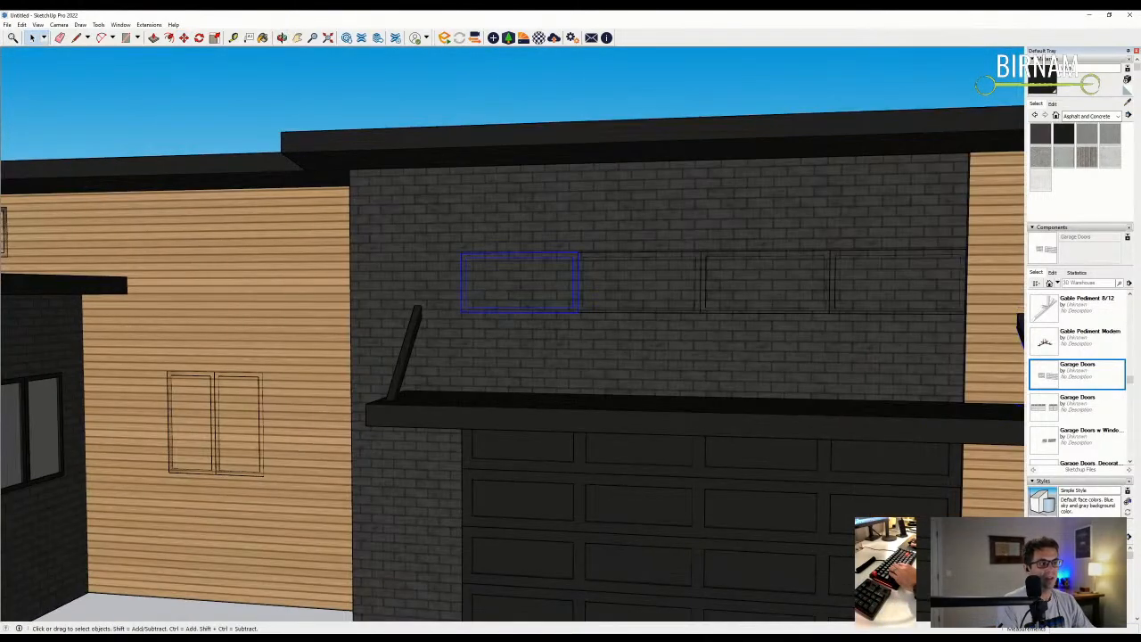
{"action": "double_click", "coordinate": [516, 311]}
{"action": "left_click_drag", "start_coordinate": [443, 344], "coordinate": [712, 281]}
{"action": "scroll", "coordinate": [557, 307], "scroll_direction": "up", "scroll_amount": 1}
{"action": "key", "text": "m"}
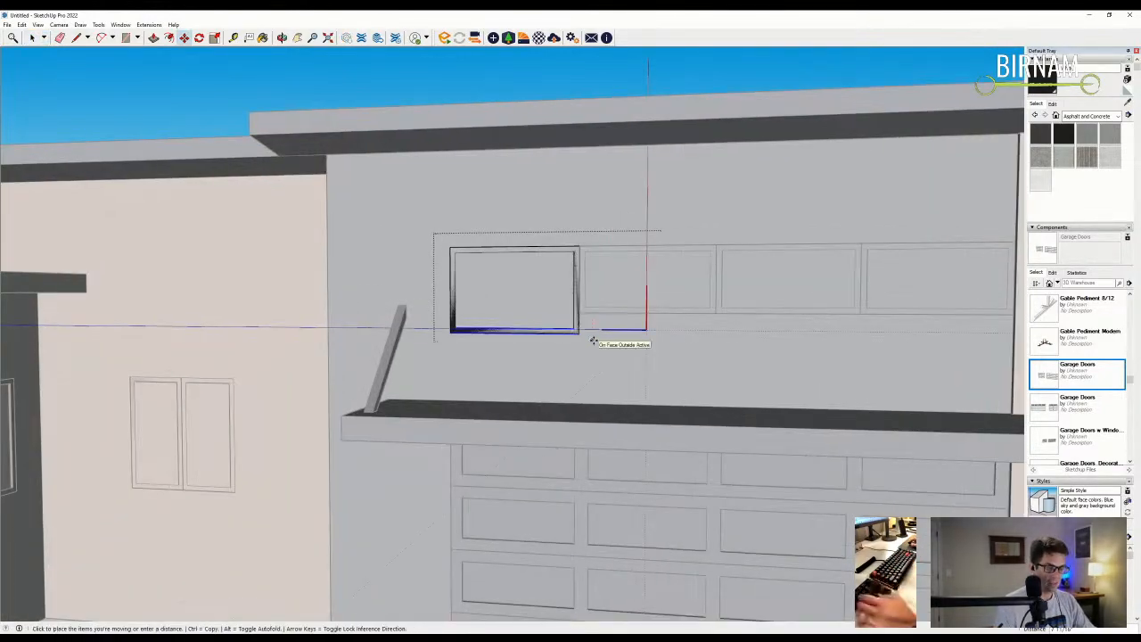
{"action": "scroll", "coordinate": [272, 161], "scroll_direction": "down", "scroll_amount": 1}
{"action": "key", "text": "space"}
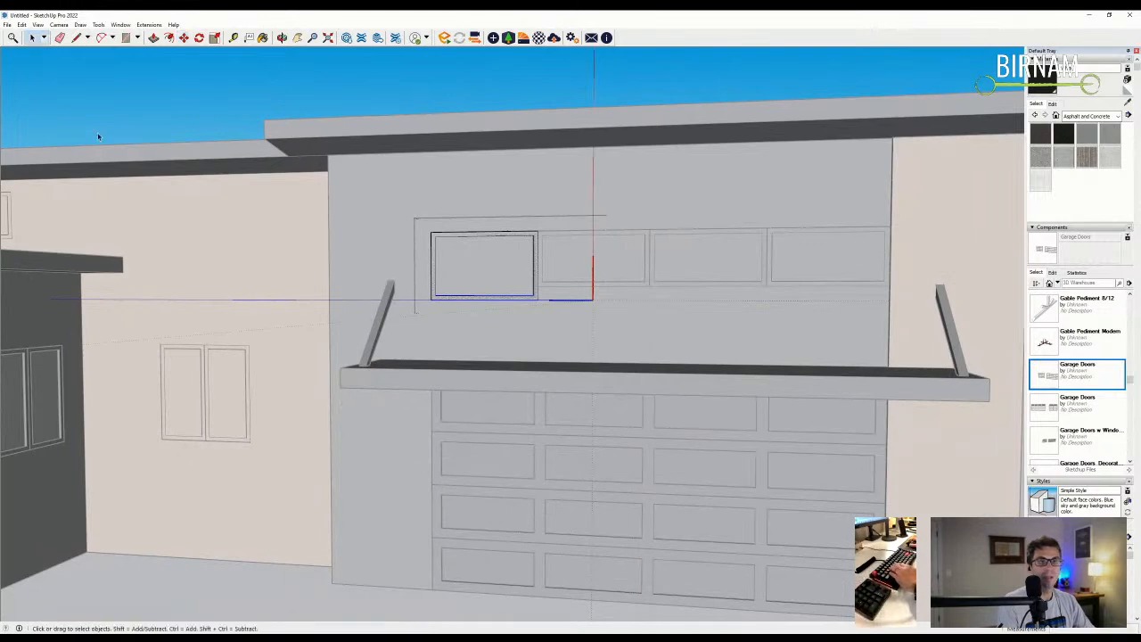
{"action": "left_click", "coordinate": [577, 314]}
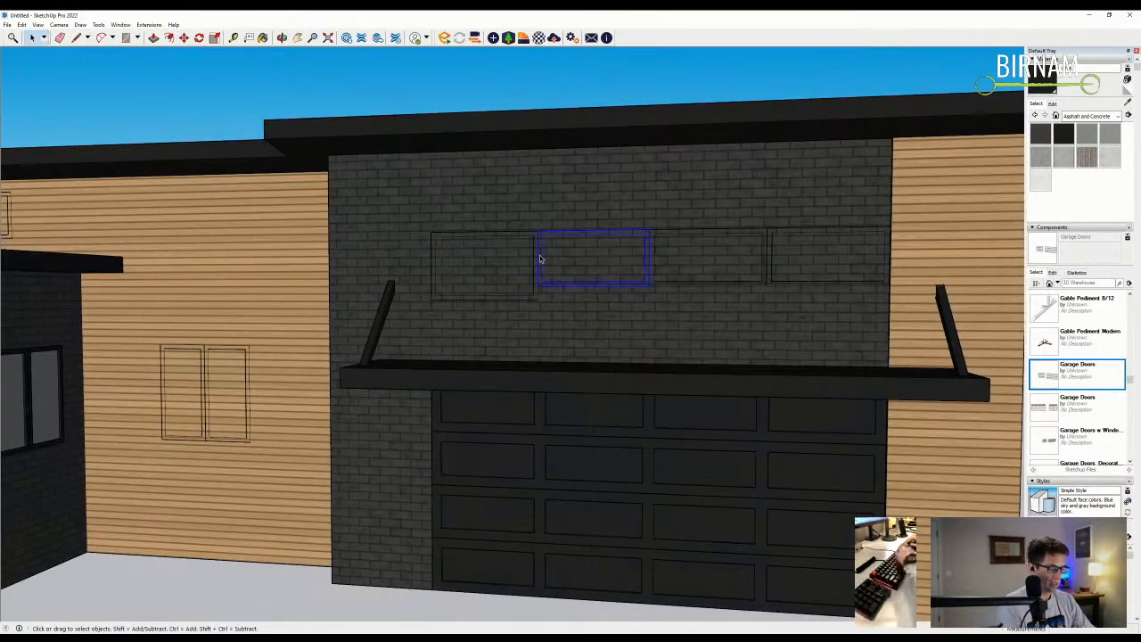
- Copy the left clerestory window to the right to form a row of four windows
{"action": "left_click", "coordinate": [783, 284]}
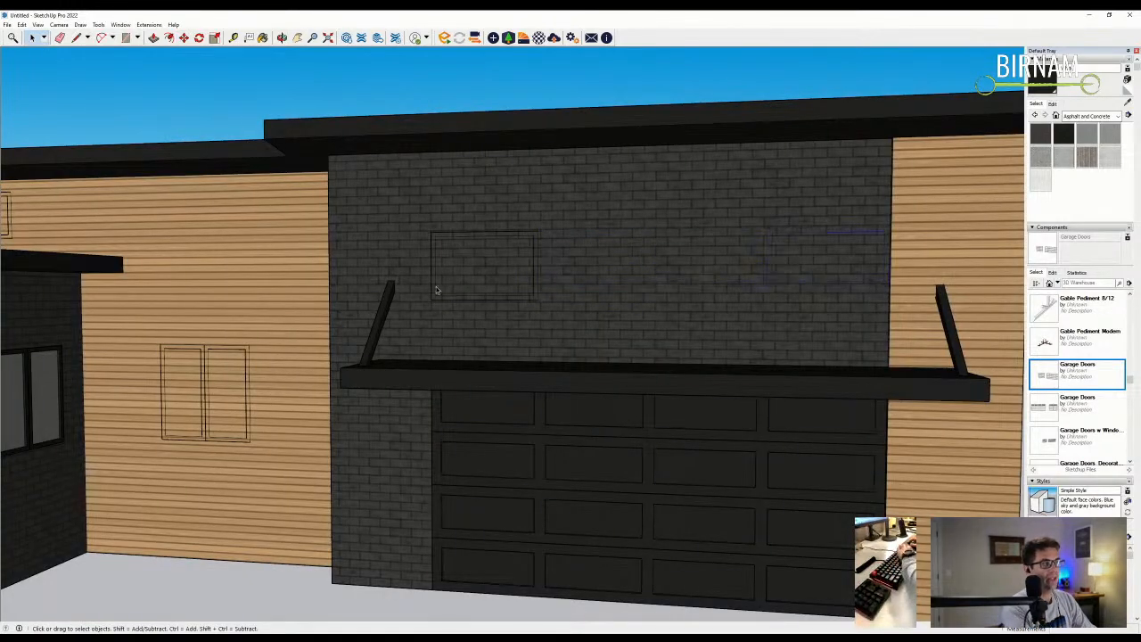
{"action": "left_click", "coordinate": [479, 299]}
{"action": "middle_click_drag", "start_coordinate": [480, 299], "coordinate": [502, 311]}
{"action": "key", "text": "m"}
{"action": "key", "text": "ctrl"}
{"action": "left_click", "coordinate": [429, 234]}
{"action": "left_click", "coordinate": [536, 236]}
{"action": "left_click", "coordinate": [535, 235]}
{"action": "key", "text": "ctrl"}
{"action": "left_click", "coordinate": [647, 235]}
{"action": "left_click", "coordinate": [648, 234]}
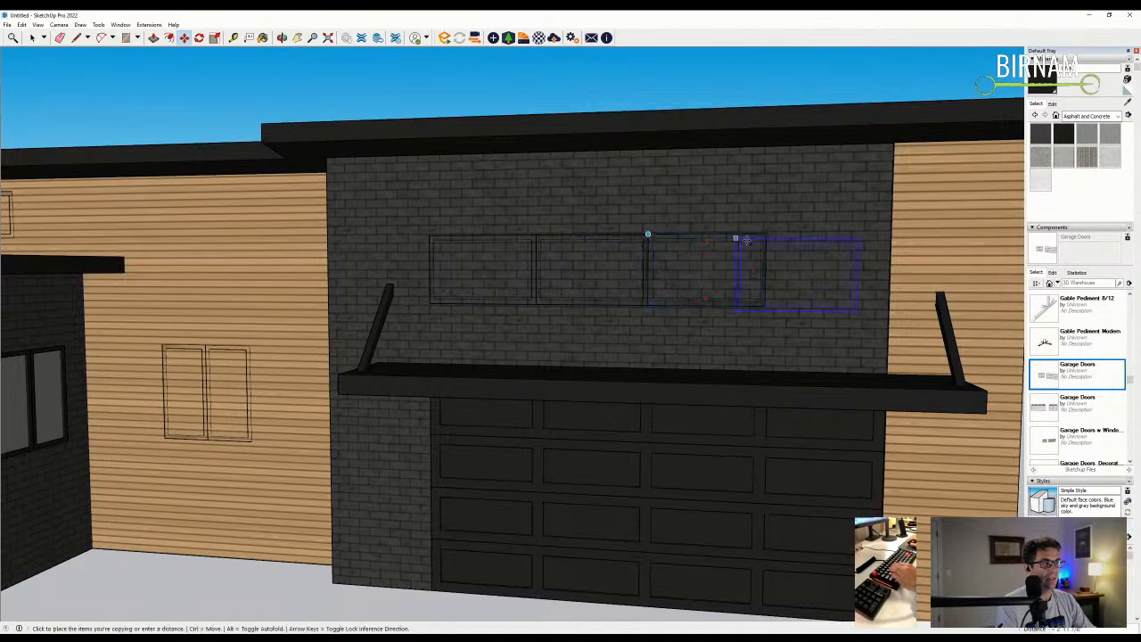
{"action": "left_click", "coordinate": [765, 233]}
{"action": "middle_click_drag", "start_coordinate": [710, 234], "coordinate": [688, 257]}
{"action": "scroll", "coordinate": [687, 267], "scroll_direction": "down", "scroll_amount": 2}
- Draw a pane rectangle across all four window openings and push it 6 inches deep
{"action": "key", "text": "r"}
{"action": "scroll", "coordinate": [517, 267], "scroll_direction": "up", "scroll_amount": 2}
{"action": "left_click", "coordinate": [481, 242]}
{"action": "scroll", "coordinate": [492, 331], "scroll_direction": "down", "scroll_amount": 2}
{"action": "scroll", "coordinate": [512, 273], "scroll_direction": "up", "scroll_amount": 2}
{"action": "middle_click_drag", "start_coordinate": [618, 303], "coordinate": [884, 336]}
{"action": "left_click", "coordinate": [951, 318]}
{"action": "type", "text": "p"}
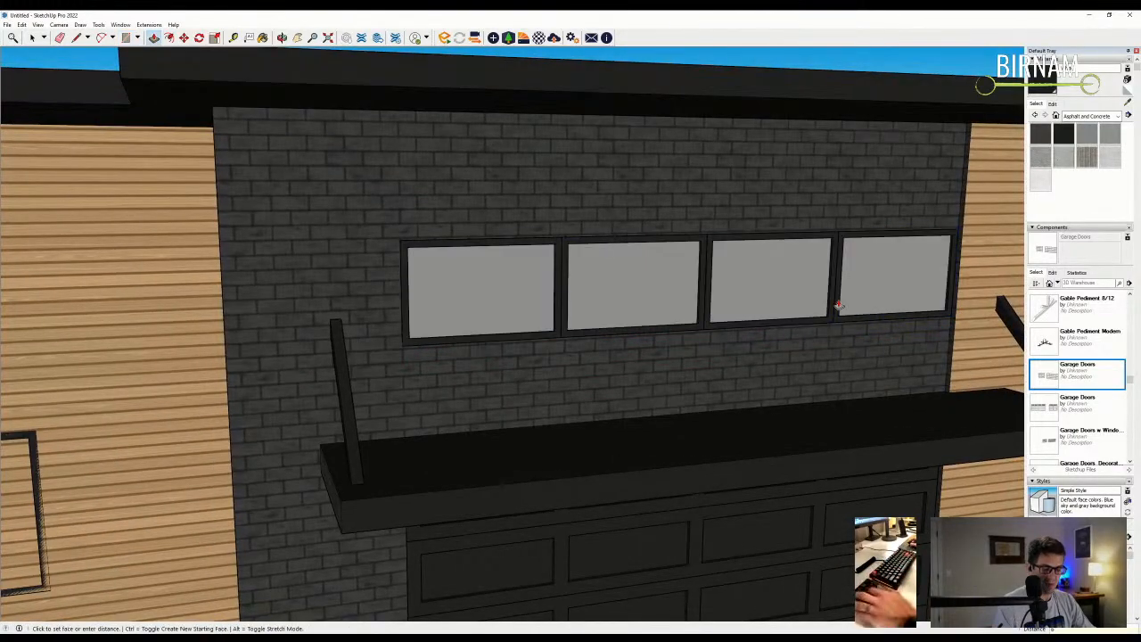
{"action": "type", "text": "6"}
{"action": "key", "text": "Return"}
{"action": "middle_click_drag", "start_coordinate": [838, 305], "coordinate": [487, 329]}
{"action": "scroll", "coordinate": [490, 330], "scroll_direction": "down", "scroll_amount": 3}
{"action": "middle_click_drag", "start_coordinate": [715, 405], "coordinate": [401, 352]}
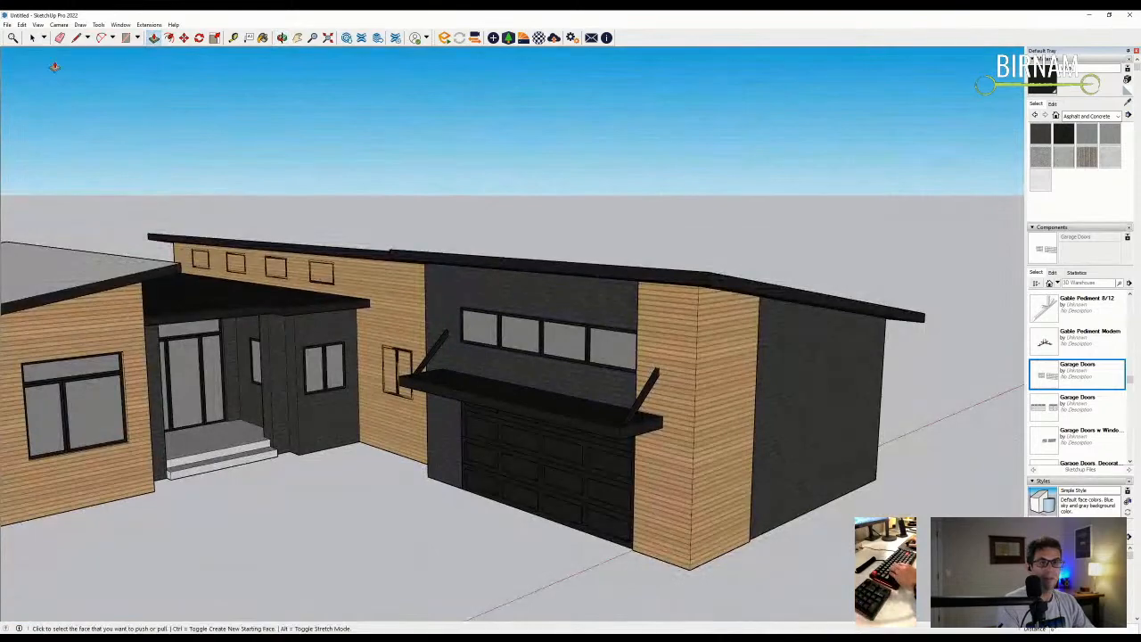
- Move the four garage windows back into the brick wall
{"action": "left_click", "coordinate": [32, 37]}
{"action": "scroll", "coordinate": [415, 321], "scroll_direction": "up", "scroll_amount": 3}
{"action": "middle_click_drag", "start_coordinate": [481, 419], "coordinate": [461, 369]}
{"action": "scroll", "coordinate": [461, 369], "scroll_direction": "down", "scroll_amount": 2}
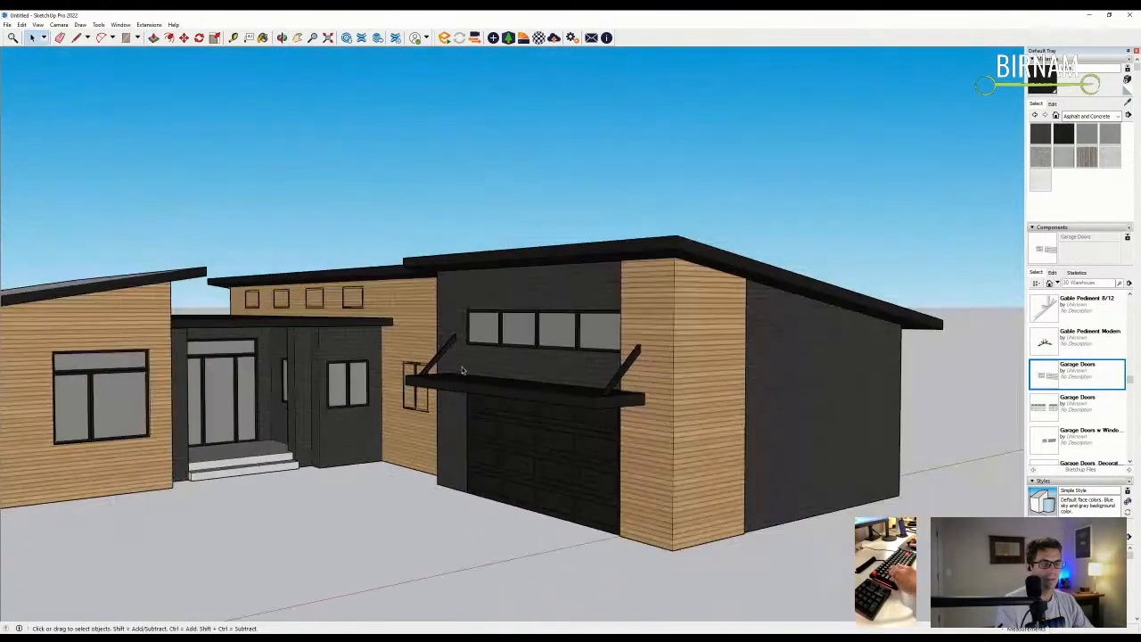
{"action": "scroll", "coordinate": [461, 369], "scroll_direction": "down", "scroll_amount": 3}
{"action": "scroll", "coordinate": [477, 331], "scroll_direction": "up", "scroll_amount": 3}
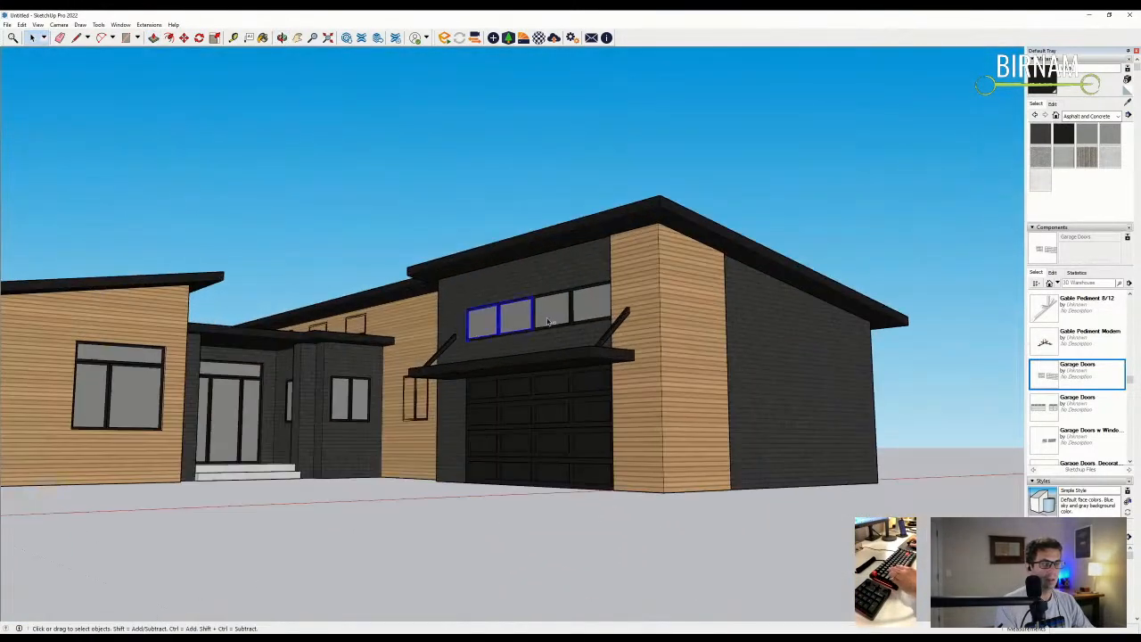
{"action": "scroll", "coordinate": [589, 328], "scroll_direction": "down", "scroll_amount": 1}
{"action": "middle_click_drag", "start_coordinate": [589, 328], "coordinate": [558, 433]}
{"action": "scroll", "coordinate": [609, 365], "scroll_direction": "up", "scroll_amount": 2}
{"action": "key", "text": "m"}
{"action": "left_click", "coordinate": [599, 373]}
{"action": "left_click", "coordinate": [613, 373]}
- Draw a rectangle over the side window beside the entry and push it 6 inches
{"action": "middle_click_drag", "start_coordinate": [575, 387], "coordinate": [672, 400]}
{"action": "scroll", "coordinate": [664, 400], "scroll_direction": "down", "scroll_amount": 2}
{"action": "middle_click_drag", "start_coordinate": [463, 383], "coordinate": [458, 450]}
{"action": "scroll", "coordinate": [450, 392], "scroll_direction": "up", "scroll_amount": 3}
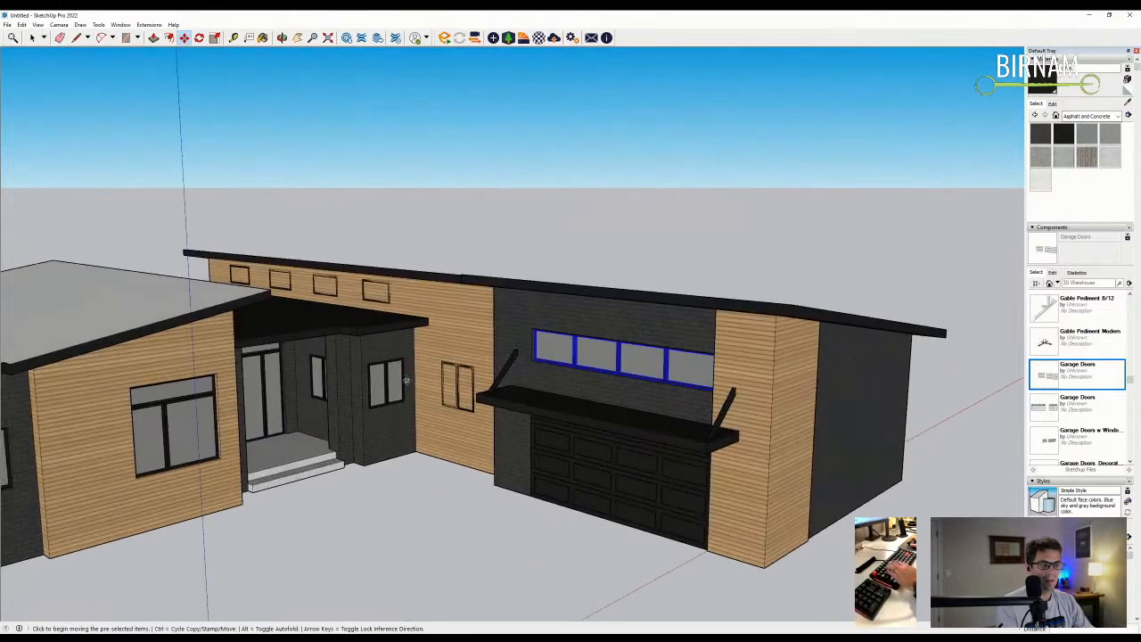
{"action": "key", "text": "r"}
{"action": "left_click", "coordinate": [440, 360]}
{"action": "left_click", "coordinate": [482, 422]}
{"action": "scroll", "coordinate": [472, 410], "scroll_direction": "up", "scroll_amount": 3}
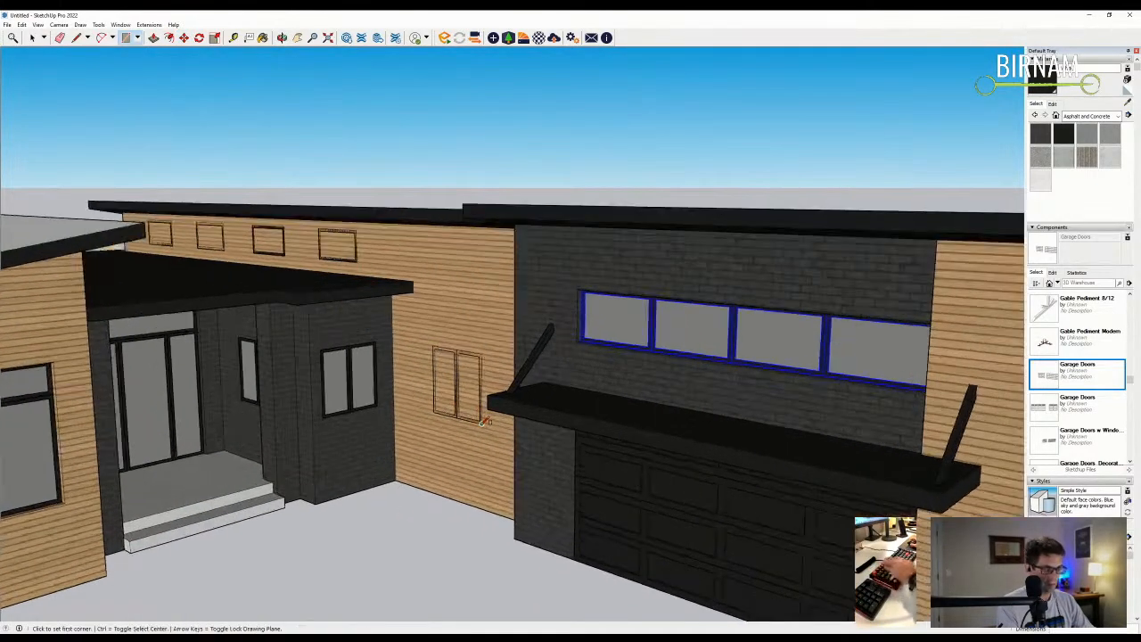
{"action": "key", "text": "p"}
{"action": "scroll", "coordinate": [455, 401], "scroll_direction": "up", "scroll_amount": 1}
{"action": "type", "text": "6"}
{"action": "key", "text": "Return"}
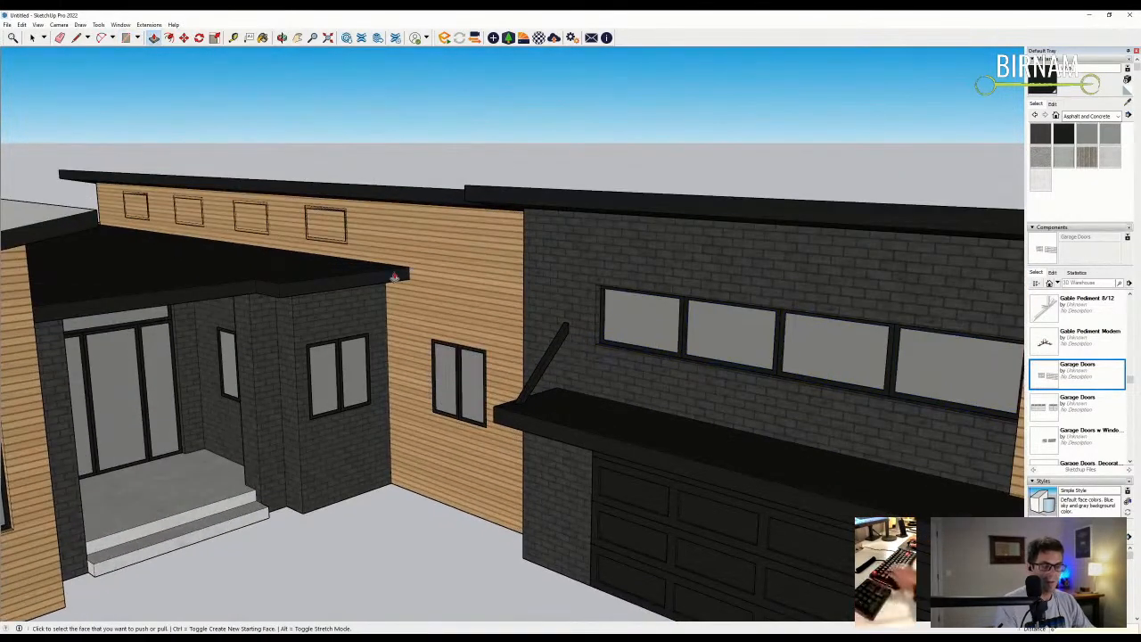
{"action": "scroll", "coordinate": [451, 389], "scroll_direction": "down", "scroll_amount": 3}
{"action": "middle_click_drag", "start_coordinate": [451, 389], "coordinate": [406, 417]}
{"action": "scroll", "coordinate": [357, 286], "scroll_direction": "down", "scroll_amount": 1}
- Move the side window 4 inches back into its wall
{"action": "left_click", "coordinate": [32, 37]}
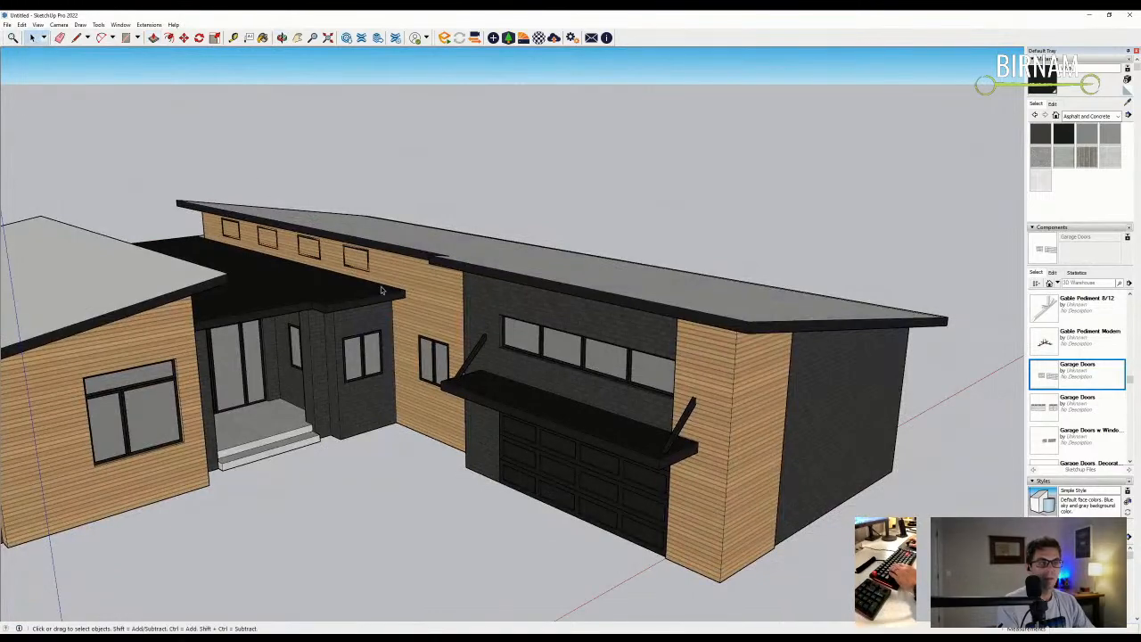
{"action": "scroll", "coordinate": [443, 373], "scroll_direction": "up", "scroll_amount": 3}
{"action": "middle_click_drag", "start_coordinate": [399, 442], "coordinate": [390, 487]}
{"action": "scroll", "coordinate": [390, 486], "scroll_direction": "up", "scroll_amount": 2}
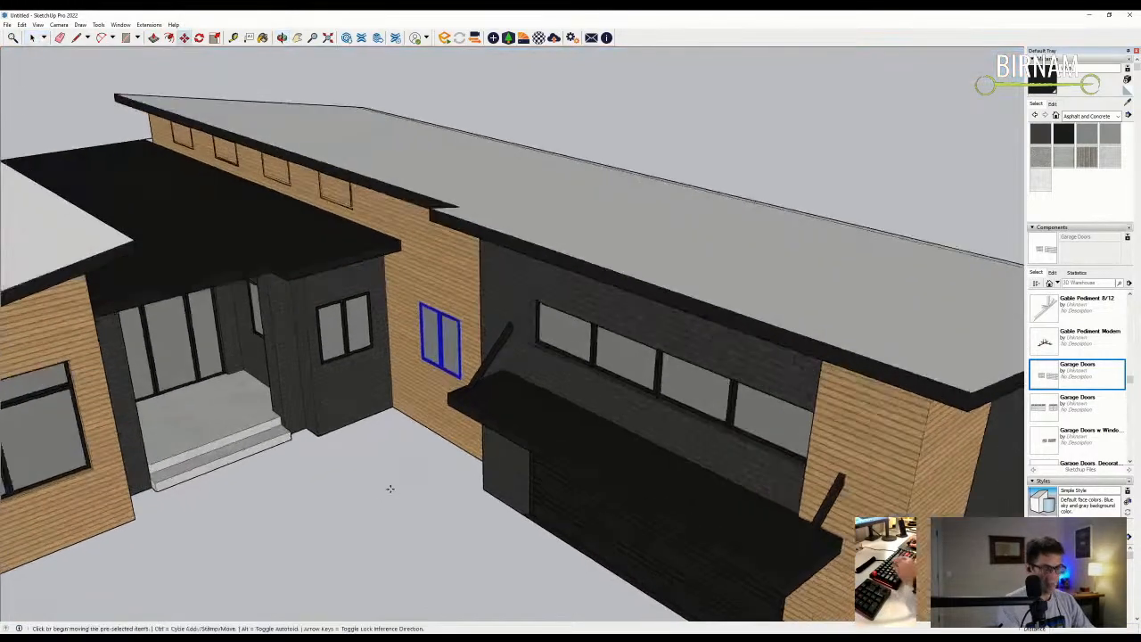
{"action": "key", "text": "m"}
{"action": "left_click", "coordinate": [390, 486]}
{"action": "type", "text": "4"}
{"action": "key", "text": "Return"}
{"action": "scroll", "coordinate": [348, 375], "scroll_direction": "up", "scroll_amount": 2}
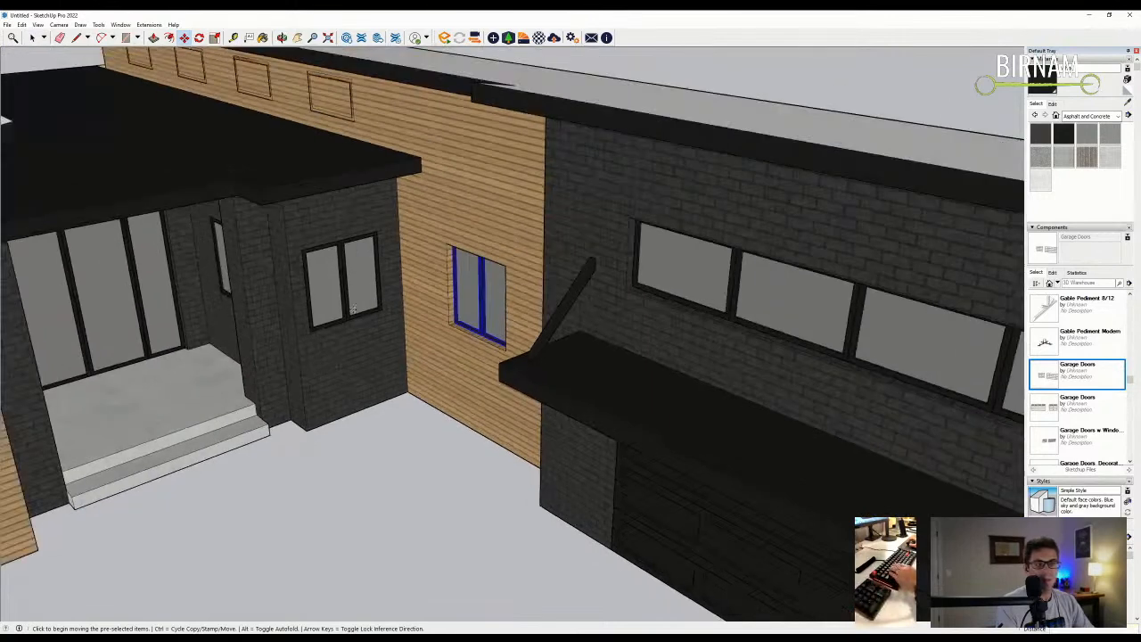
{"action": "left_click", "coordinate": [31, 38]}
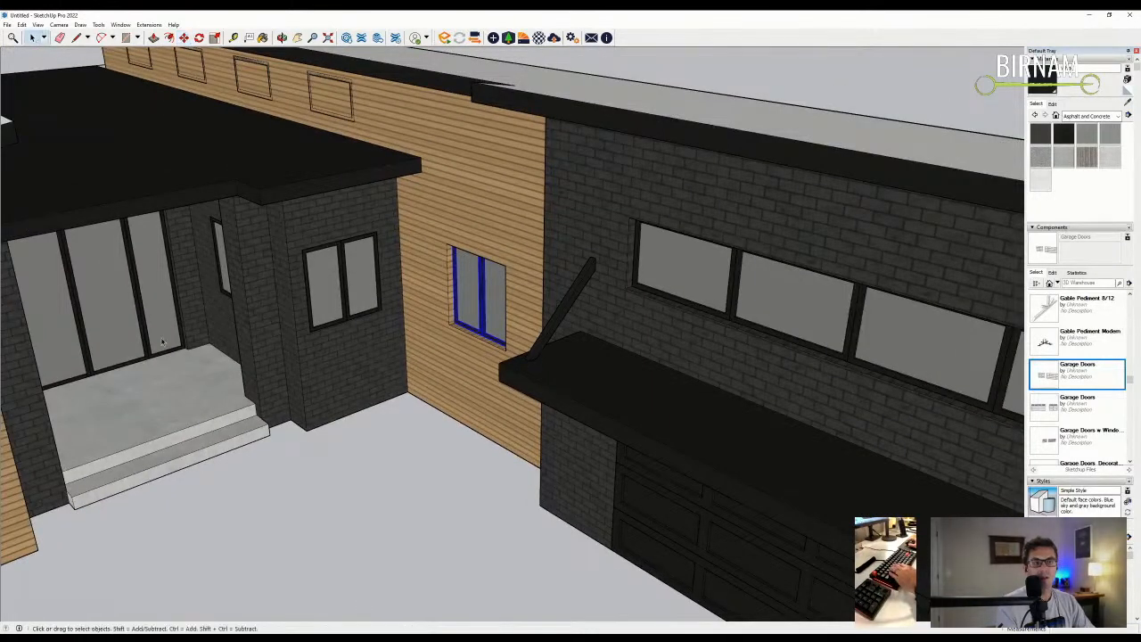
{"action": "key", "text": "m"}
{"action": "middle_click_drag", "start_coordinate": [341, 443], "coordinate": [392, 419]}
{"action": "left_click", "coordinate": [417, 505]}
{"action": "left_click", "coordinate": [402, 489]}
- Paint both roofs with the standing-seam metal from the Roofing collection and darken it to grey
{"action": "left_click", "coordinate": [1065, 119]}
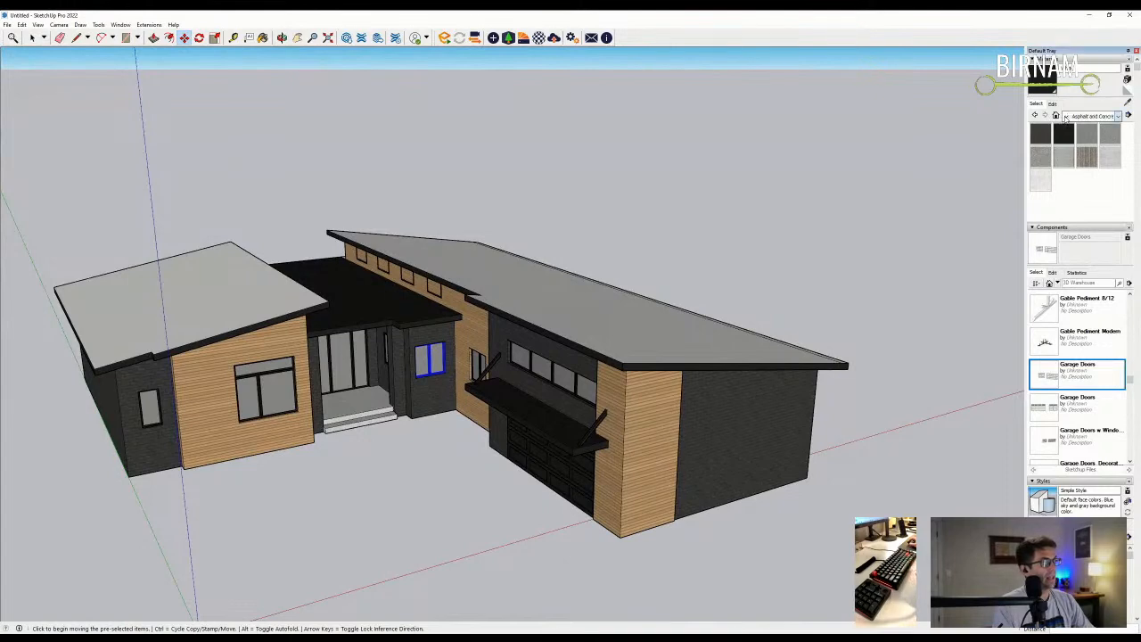
{"action": "left_click", "coordinate": [1079, 174]}
{"action": "left_click", "coordinate": [1041, 133]}
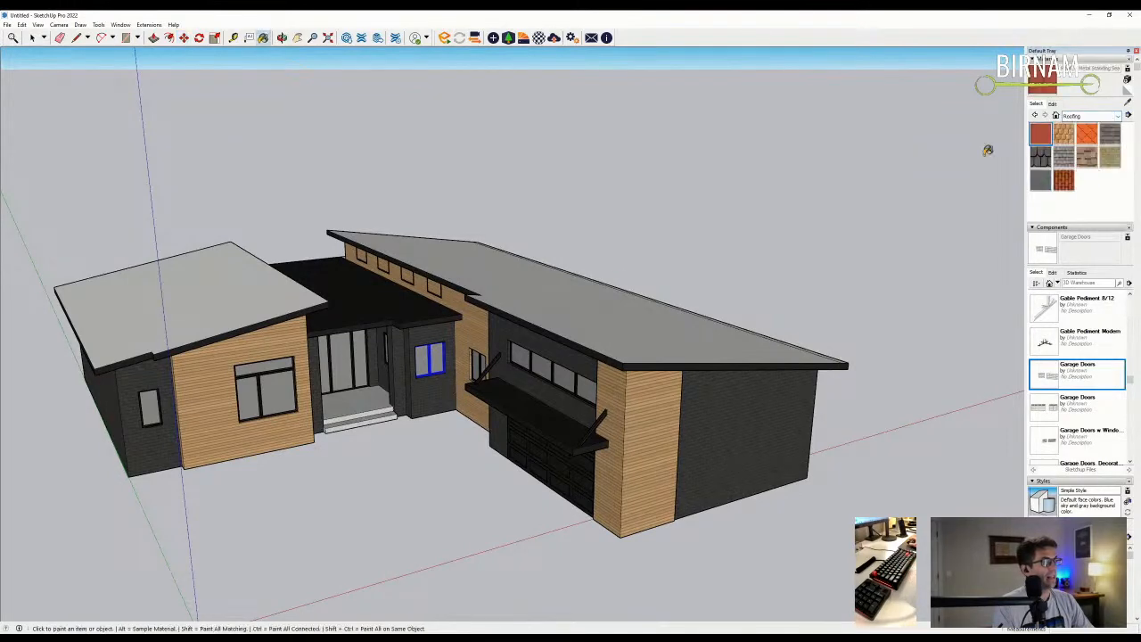
{"action": "left_click", "coordinate": [590, 288]}
{"action": "left_click", "coordinate": [251, 296]}
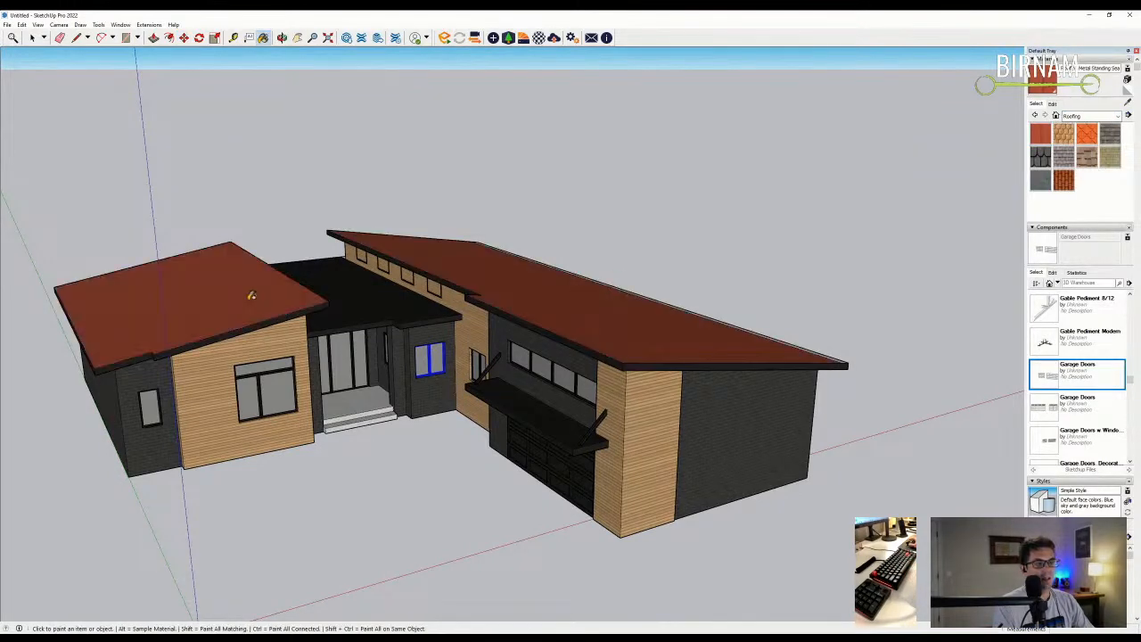
{"action": "left_click", "coordinate": [1053, 103]}
{"action": "mouse_move", "coordinate": [1057, 149]}
{"action": "left_mouse_down"}
{"action": "mouse_move", "coordinate": [1040, 148]}
{"action": "mouse_move", "coordinate": [1072, 162]}
{"action": "left_mouse_up"}
- Draw the first driveway edge line out from the garage corner
{"action": "middle_click_drag", "start_coordinate": [528, 354], "coordinate": [527, 540]}
{"action": "key", "text": "l"}
{"action": "scroll", "coordinate": [522, 445], "scroll_direction": "up", "scroll_amount": 5}
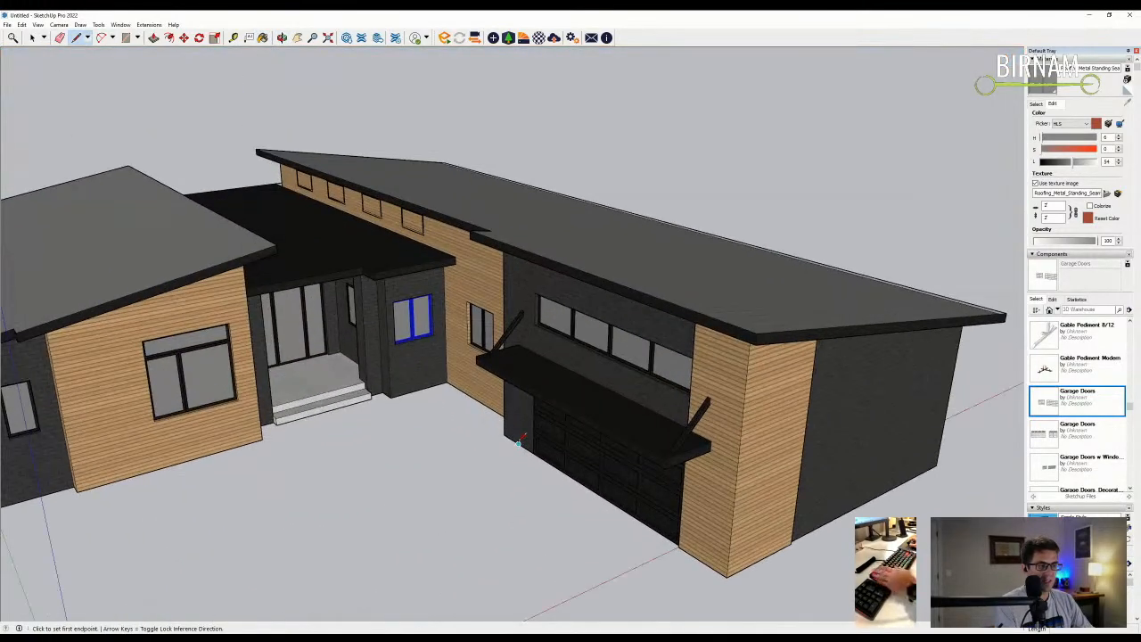
{"action": "left_click", "coordinate": [518, 442]}
{"action": "scroll", "coordinate": [500, 450], "scroll_direction": "down", "scroll_amount": 6}
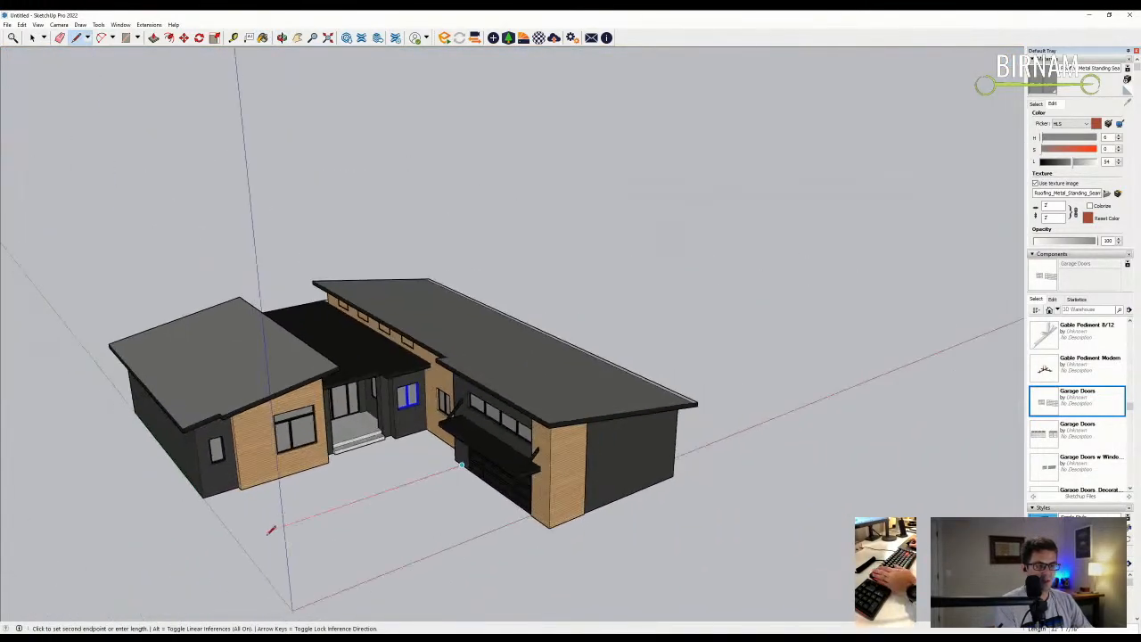
{"action": "scroll", "coordinate": [272, 529], "scroll_direction": "down", "scroll_amount": 3}
{"action": "scroll", "coordinate": [419, 495], "scroll_direction": "up", "scroll_amount": 2}
{"action": "left_click", "coordinate": [437, 500]}
- Draw the remaining driveway edges out to the far end and back, closing the outline into a face
{"action": "scroll", "coordinate": [439, 488], "scroll_direction": "up", "scroll_amount": 2}
{"action": "left_click", "coordinate": [438, 493]}
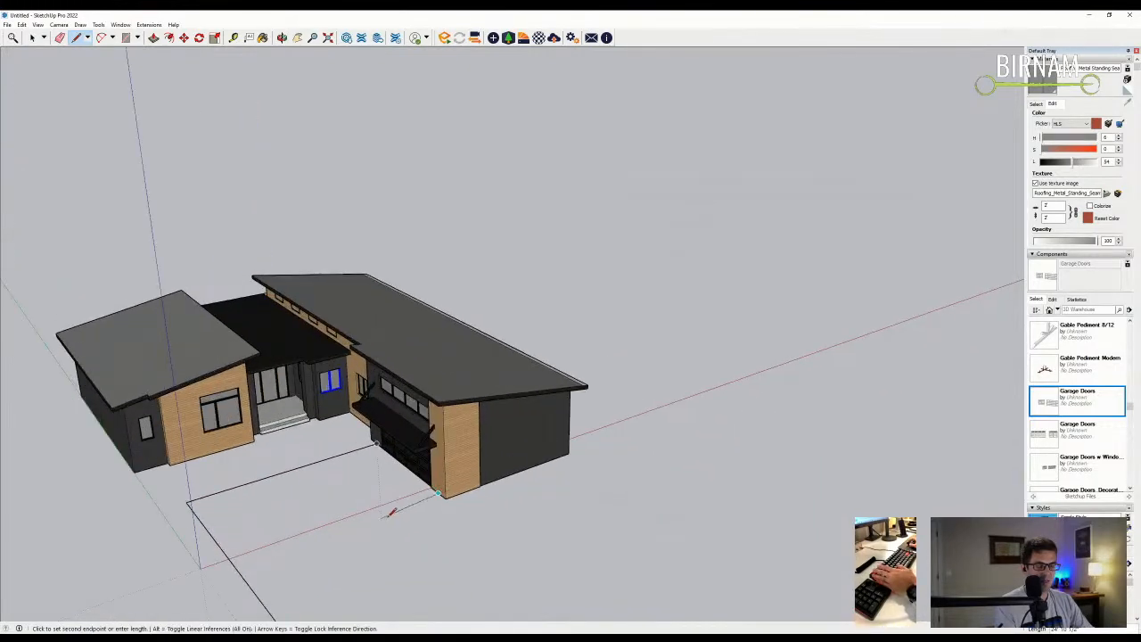
{"action": "scroll", "coordinate": [365, 493], "scroll_direction": "down", "scroll_amount": 6}
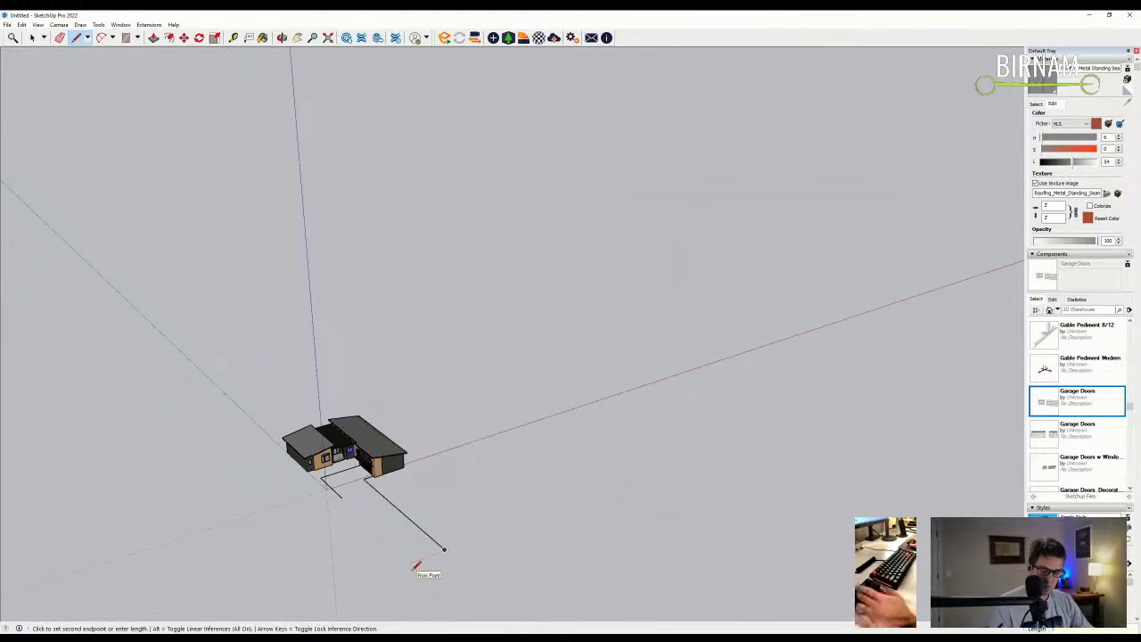
{"action": "scroll", "coordinate": [374, 512], "scroll_direction": "up", "scroll_amount": 2}
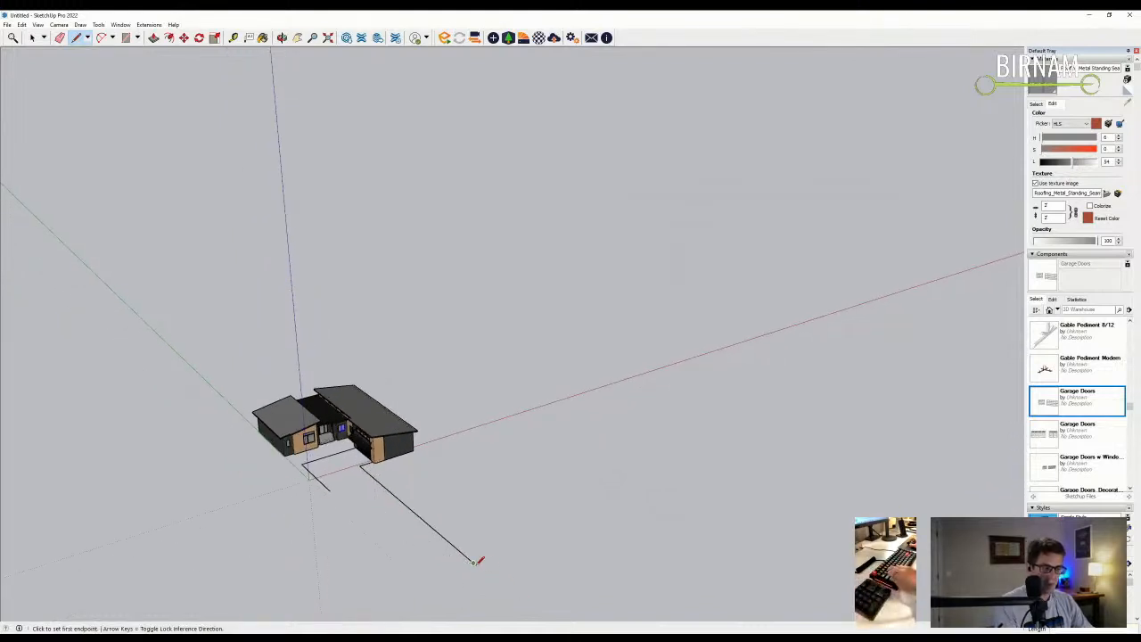
{"action": "left_click", "coordinate": [473, 563]}
{"action": "left_click", "coordinate": [441, 579]}
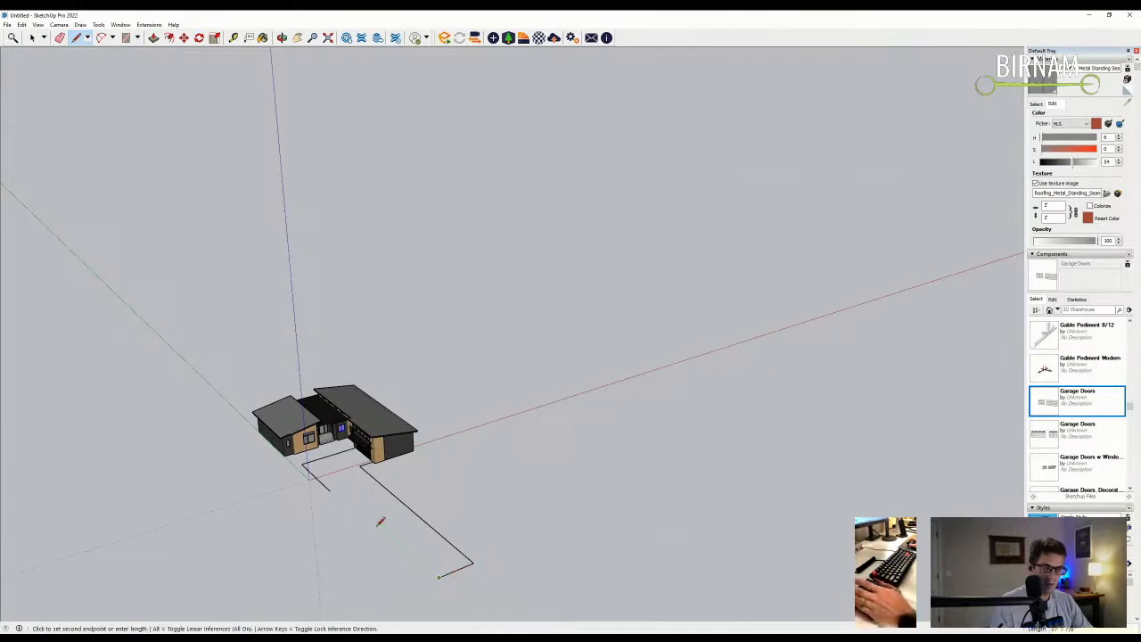
{"action": "scroll", "coordinate": [365, 507], "scroll_direction": "up", "scroll_amount": 1}
{"action": "left_click", "coordinate": [322, 482]}
{"action": "scroll", "coordinate": [322, 485], "scroll_direction": "up", "scroll_amount": 2}
{"action": "key", "text": "space"}
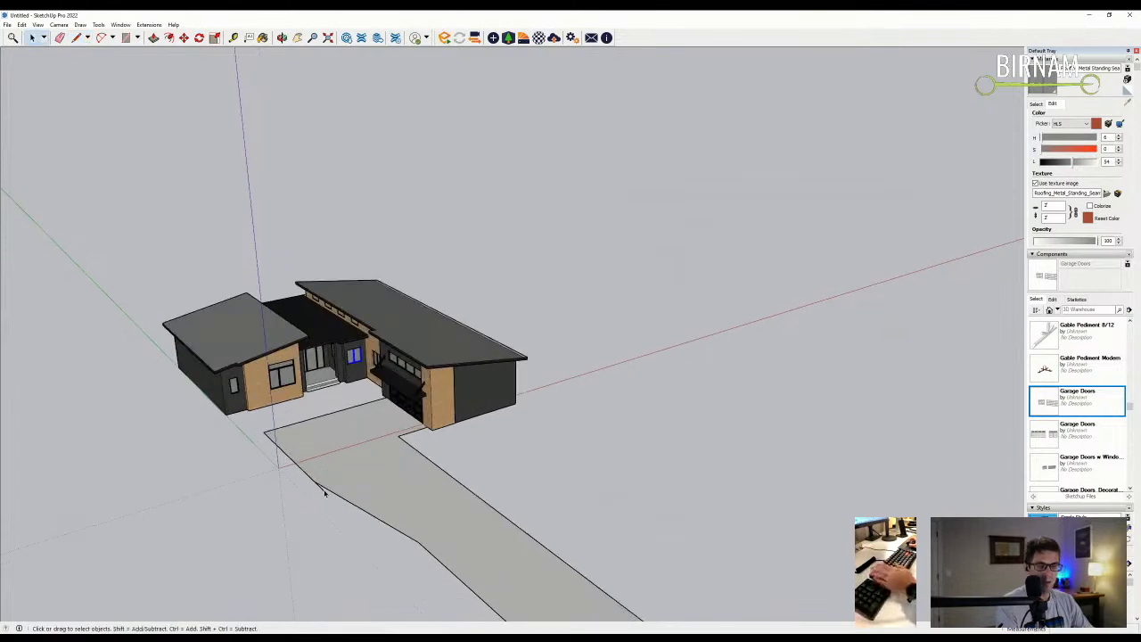
{"action": "scroll", "coordinate": [324, 496], "scroll_direction": "up", "scroll_amount": 1}
{"action": "key", "text": "e"}
{"action": "scroll", "coordinate": [336, 497], "scroll_direction": "down", "scroll_amount": 2}
{"action": "scroll", "coordinate": [428, 435], "scroll_direction": "up", "scroll_amount": 3}
- Draw an arc rounding the driveway corner near the front entry
{"action": "key", "text": "c"}
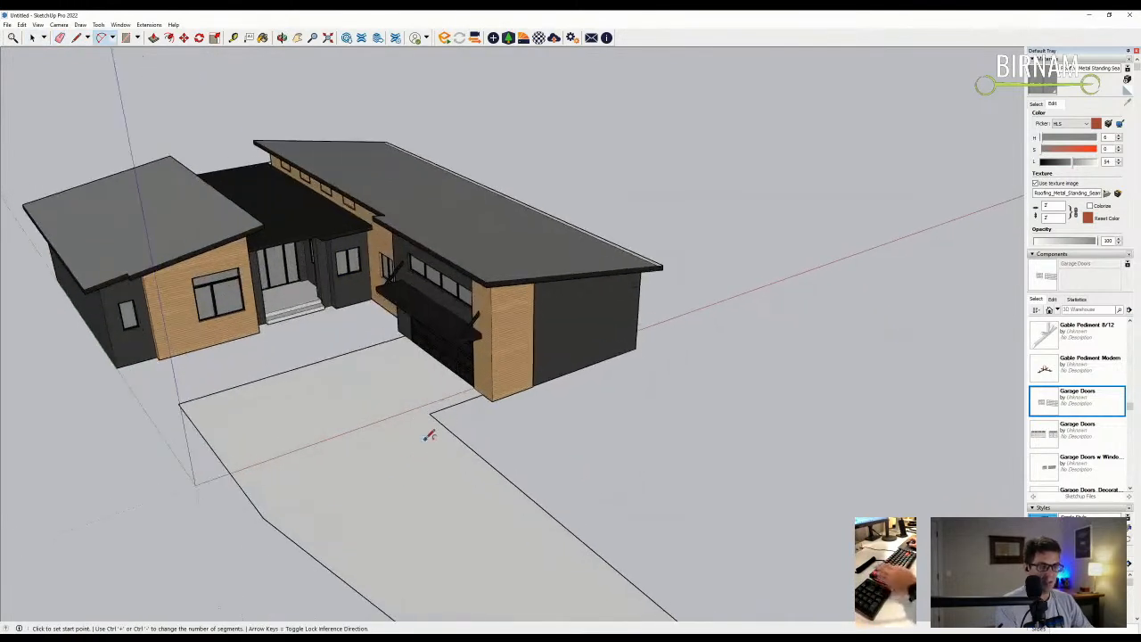
{"action": "left_click", "coordinate": [470, 400]}
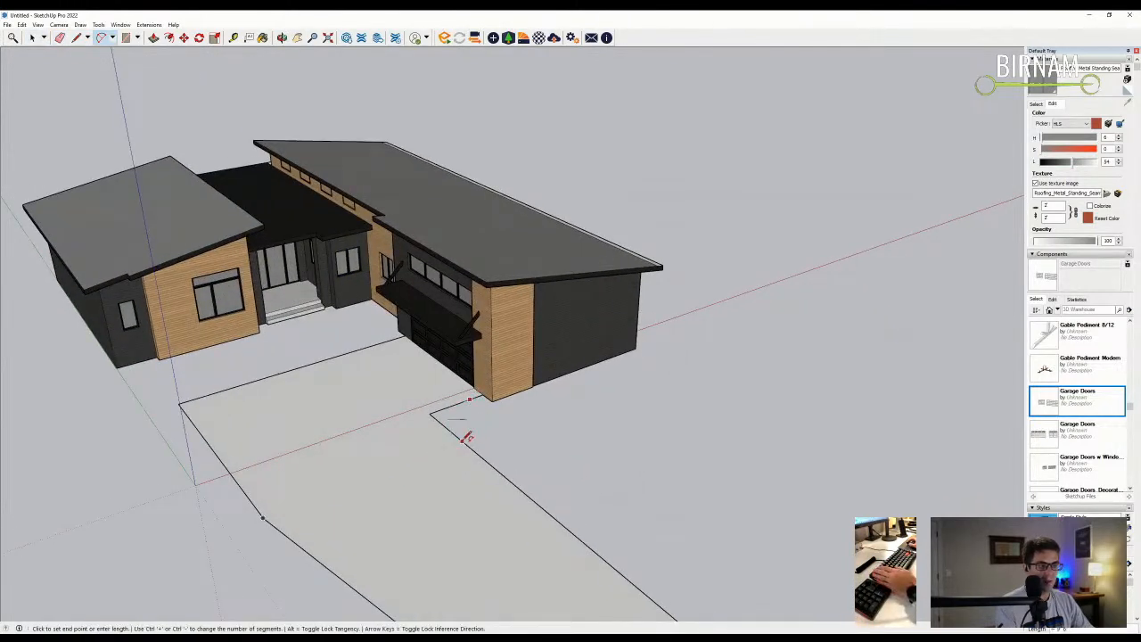
{"action": "left_click", "coordinate": [460, 434]}
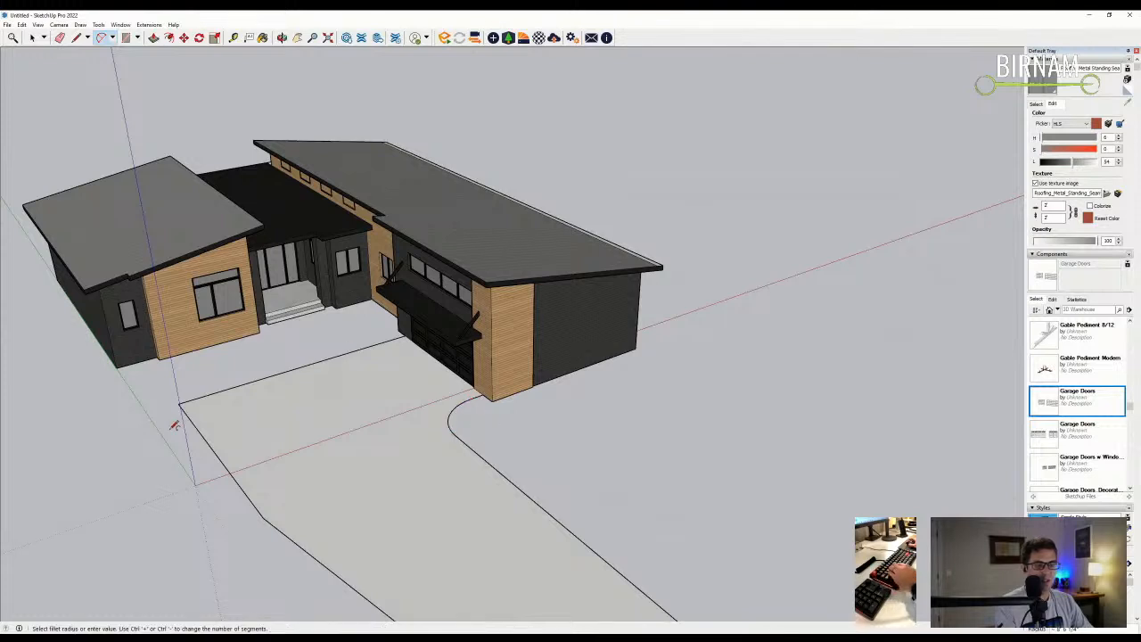
{"action": "left_click", "coordinate": [236, 481]}
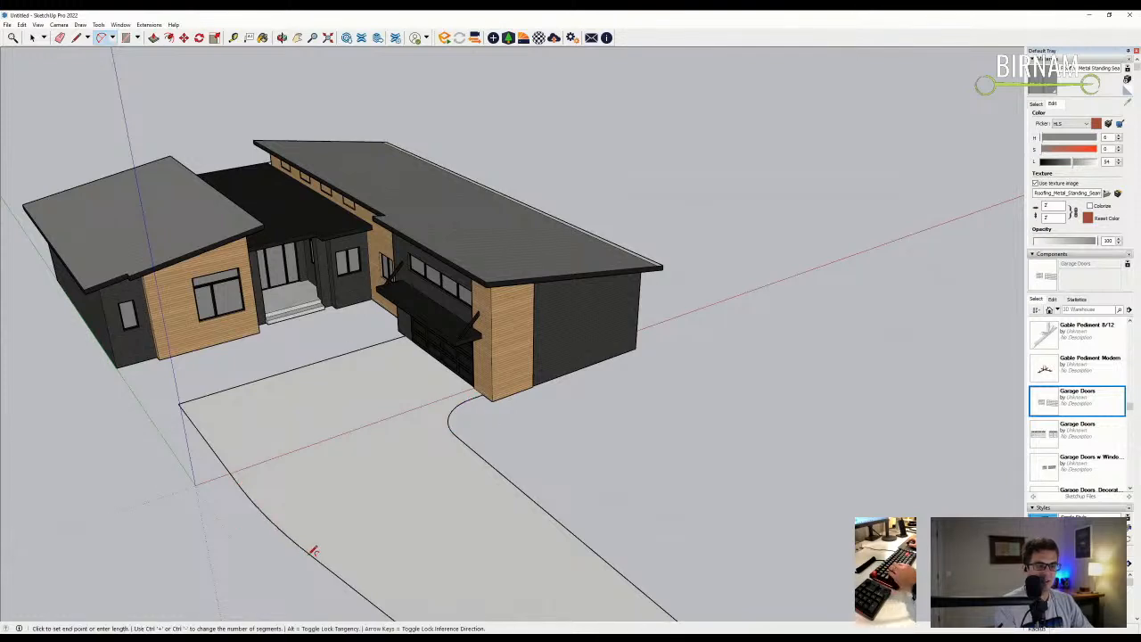
{"action": "scroll", "coordinate": [314, 550], "scroll_direction": "down", "scroll_amount": 3}
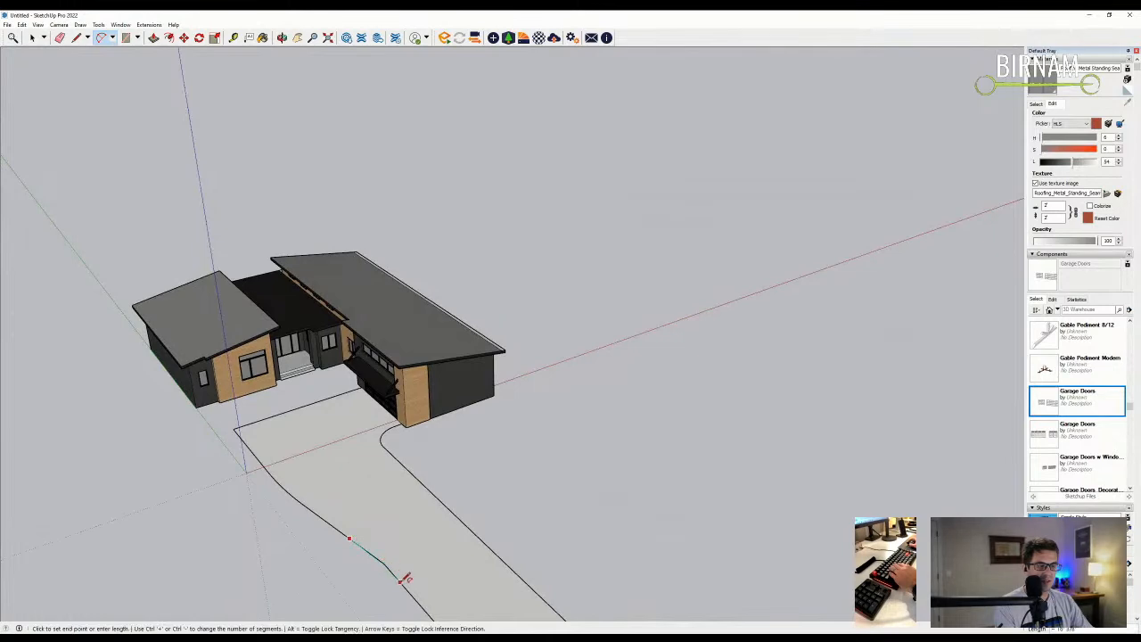
{"action": "key", "text": "Escape"}
{"action": "scroll", "coordinate": [320, 410], "scroll_direction": "up", "scroll_amount": 10}
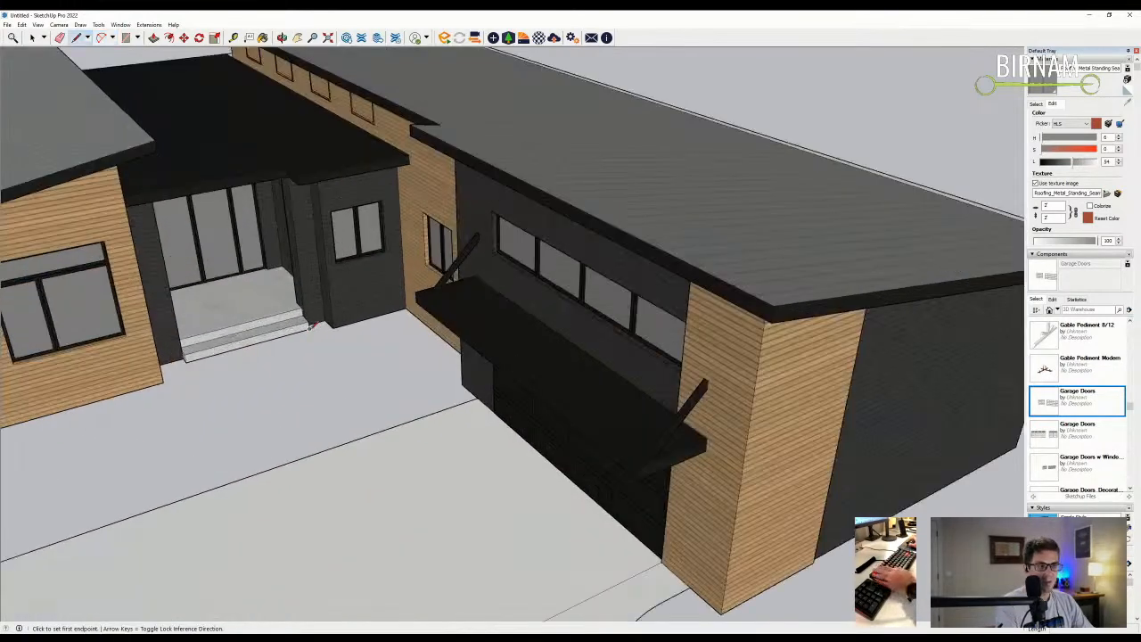
- Draw a walkway edge from the step corner to the driveway edge
{"action": "left_click", "coordinate": [309, 328]}
{"action": "left_click", "coordinate": [408, 419]}
{"action": "scroll", "coordinate": [192, 358], "scroll_direction": "down", "scroll_amount": 2}
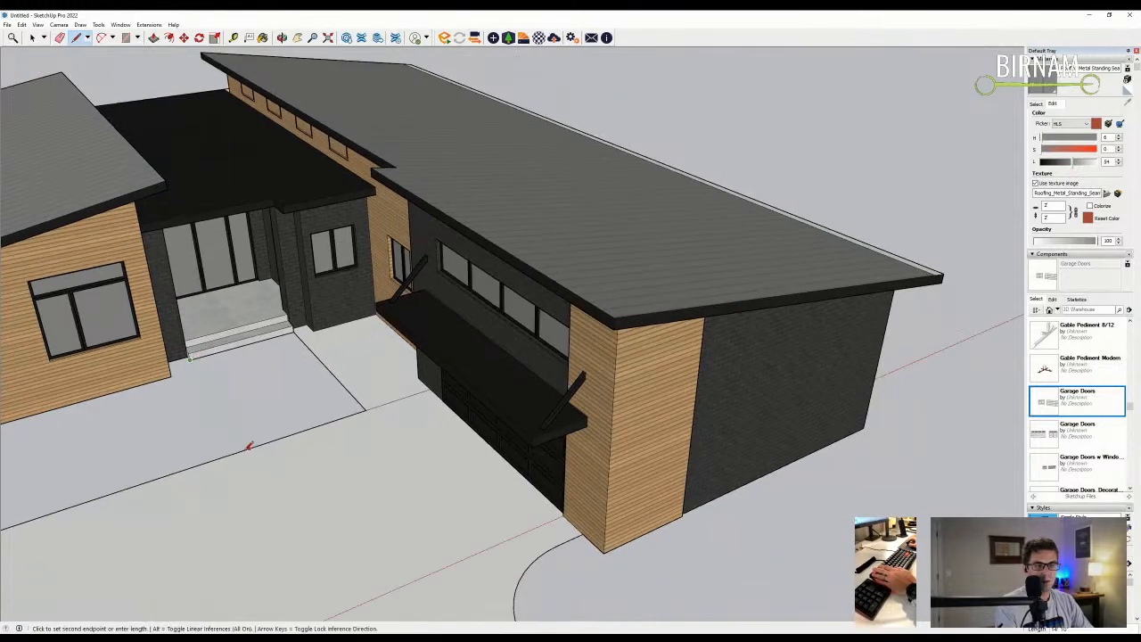
{"action": "scroll", "coordinate": [248, 448], "scroll_direction": "down", "scroll_amount": 2}
- Add curved arcs at the walkway corner and where the walkway meets the driveway
{"action": "key", "text": "a"}
{"action": "left_click", "coordinate": [261, 457]}
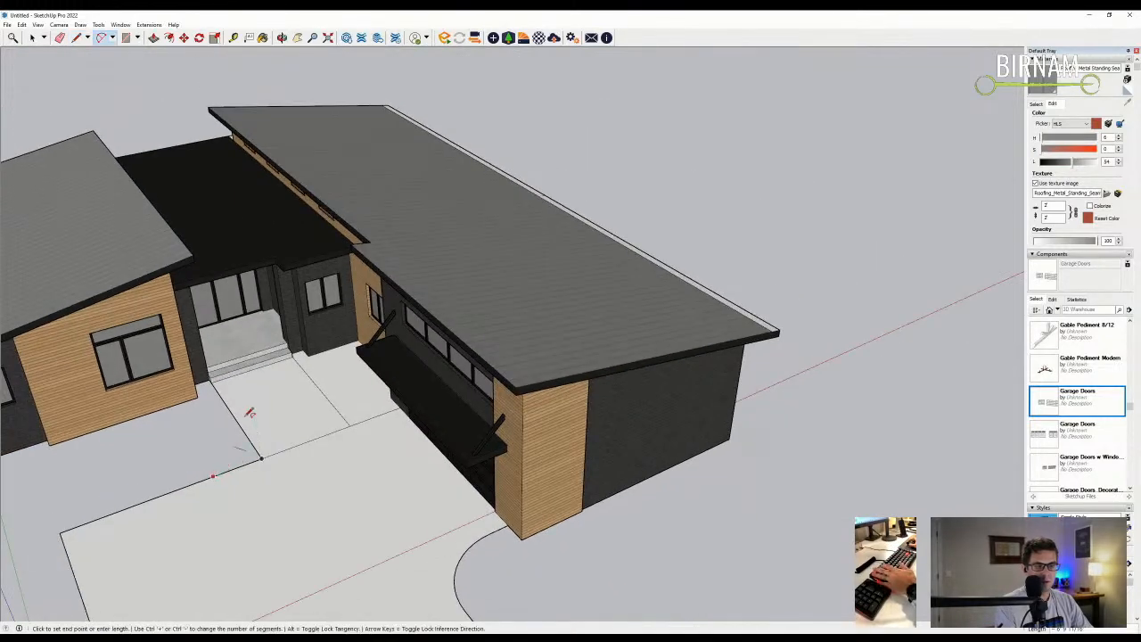
{"action": "left_click", "coordinate": [248, 432]}
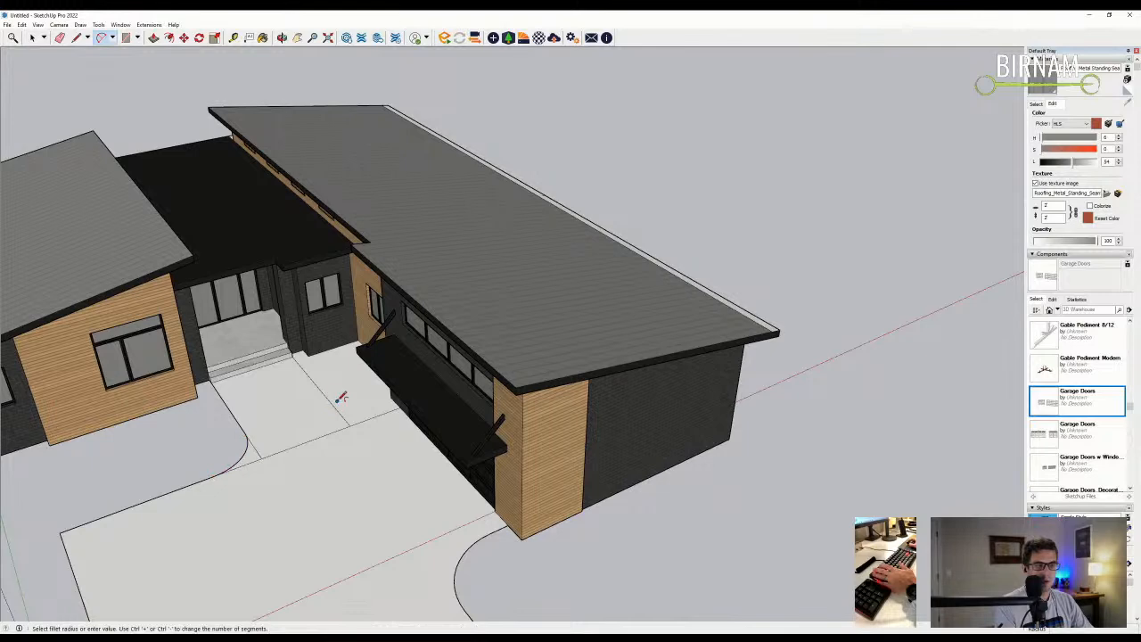
{"action": "left_click", "coordinate": [329, 402]}
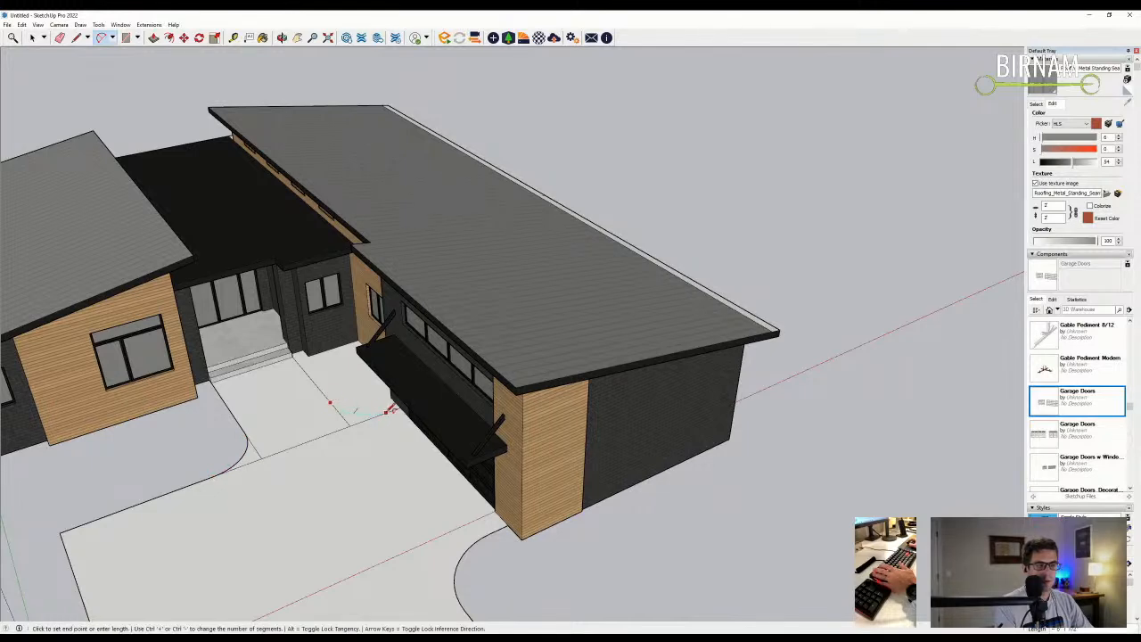
{"action": "left_click", "coordinate": [393, 408]}
- Erase the stray short edge left at the walkway corner
{"action": "key", "text": "e"}
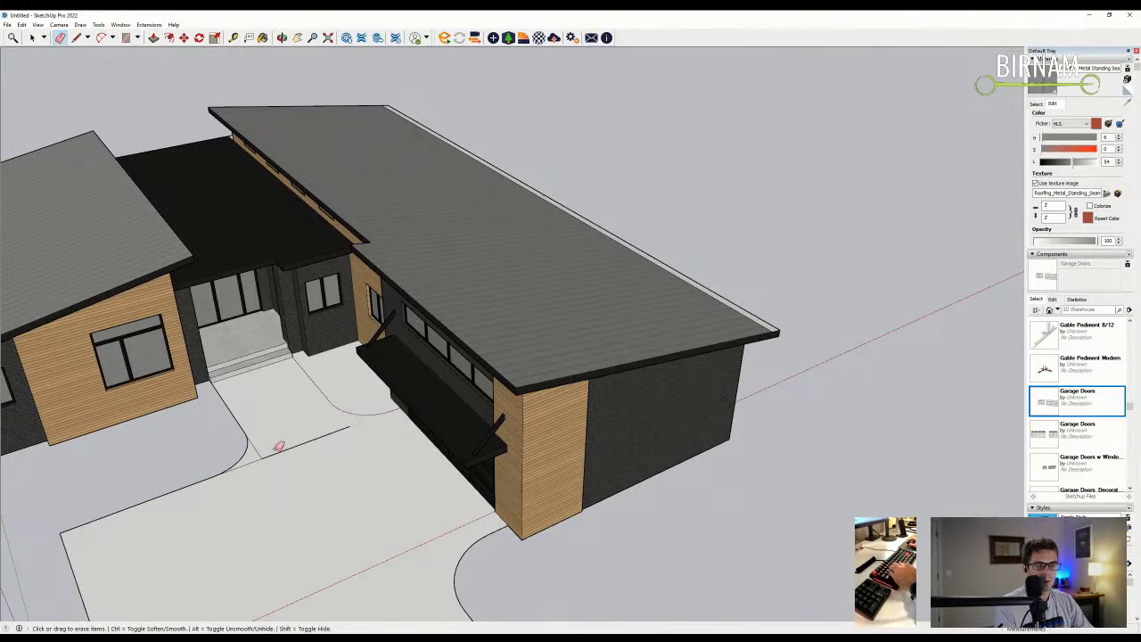
{"action": "left_click", "coordinate": [251, 460]}
{"action": "scroll", "coordinate": [250, 460], "scroll_direction": "down", "scroll_amount": 3}
{"action": "middle_click_drag", "start_coordinate": [250, 459], "coordinate": [198, 505]}
{"action": "scroll", "coordinate": [199, 504], "scroll_direction": "up", "scroll_amount": 4}
- Draw a curved corner at the driveway's left edge
{"action": "key", "text": "a"}
{"action": "left_click", "coordinate": [225, 451]}
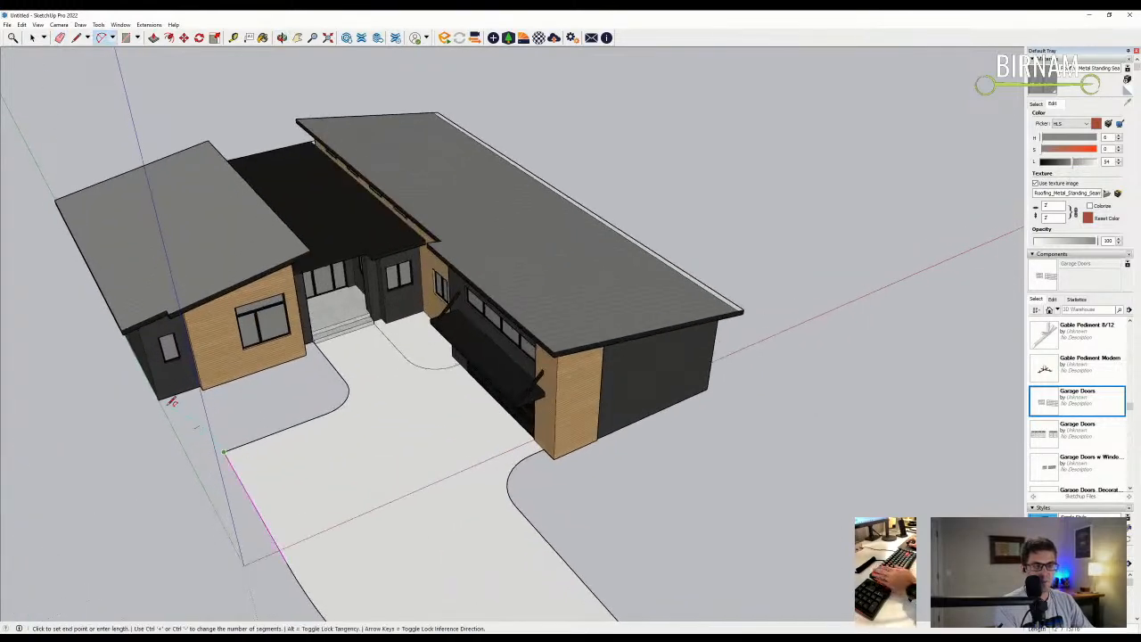
{"action": "left_click", "coordinate": [157, 396]}
{"action": "scroll", "coordinate": [169, 453], "scroll_direction": "up", "scroll_amount": 1}
{"action": "left_click", "coordinate": [175, 435]}
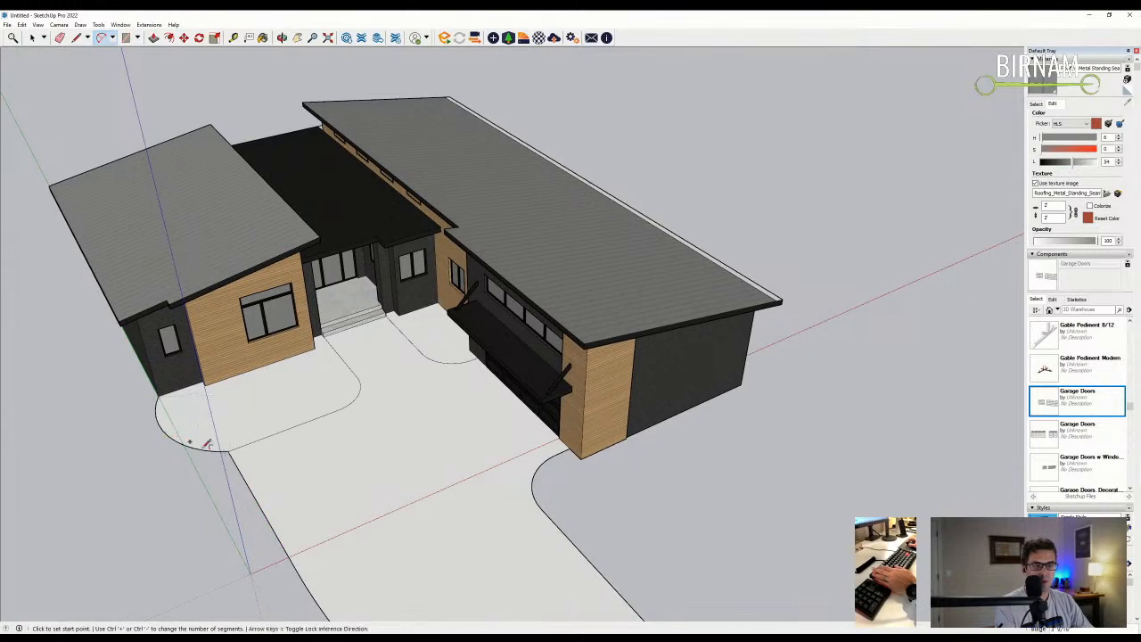
{"action": "scroll", "coordinate": [175, 434], "scroll_direction": "down", "scroll_amount": 3}
- Add another arc to form the rounded paved pad before the entry
{"action": "middle_click_drag", "start_coordinate": [237, 407], "coordinate": [363, 377]}
{"action": "scroll", "coordinate": [233, 371], "scroll_direction": "up", "scroll_amount": 3}
{"action": "scroll", "coordinate": [236, 376], "scroll_direction": "up", "scroll_amount": 2}
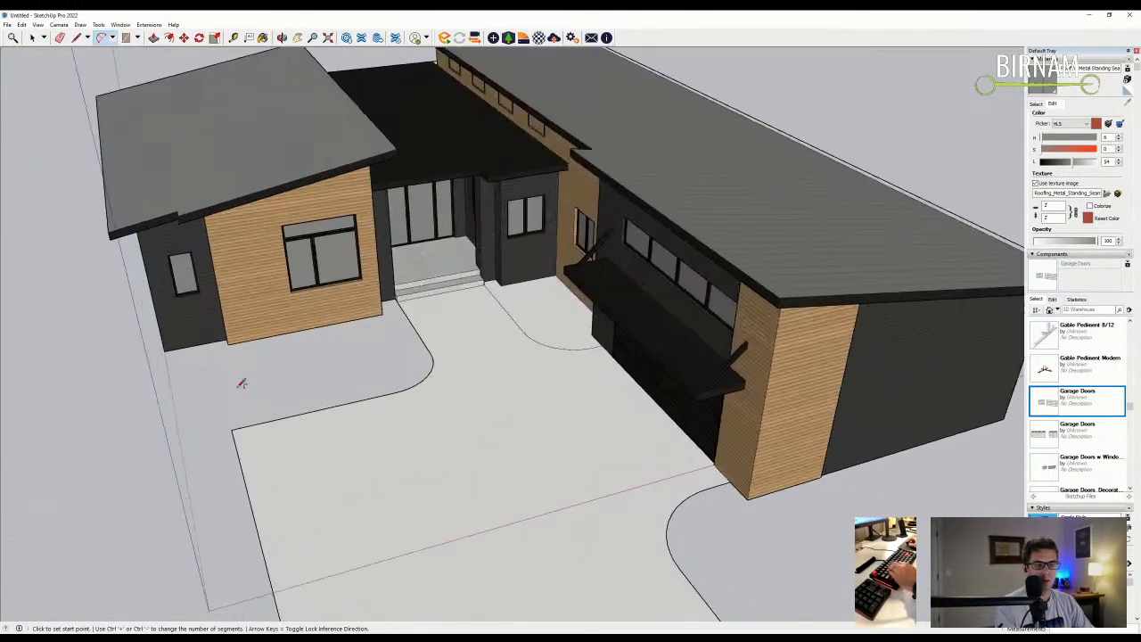
{"action": "scroll", "coordinate": [271, 380], "scroll_direction": "down", "scroll_amount": 3}
{"action": "middle_click_drag", "start_coordinate": [271, 379], "coordinate": [259, 440]}
{"action": "scroll", "coordinate": [259, 439], "scroll_direction": "up", "scroll_amount": 3}
{"action": "left_click", "coordinate": [261, 443]}
{"action": "left_click", "coordinate": [167, 443]}
{"action": "left_click", "coordinate": [215, 450]}
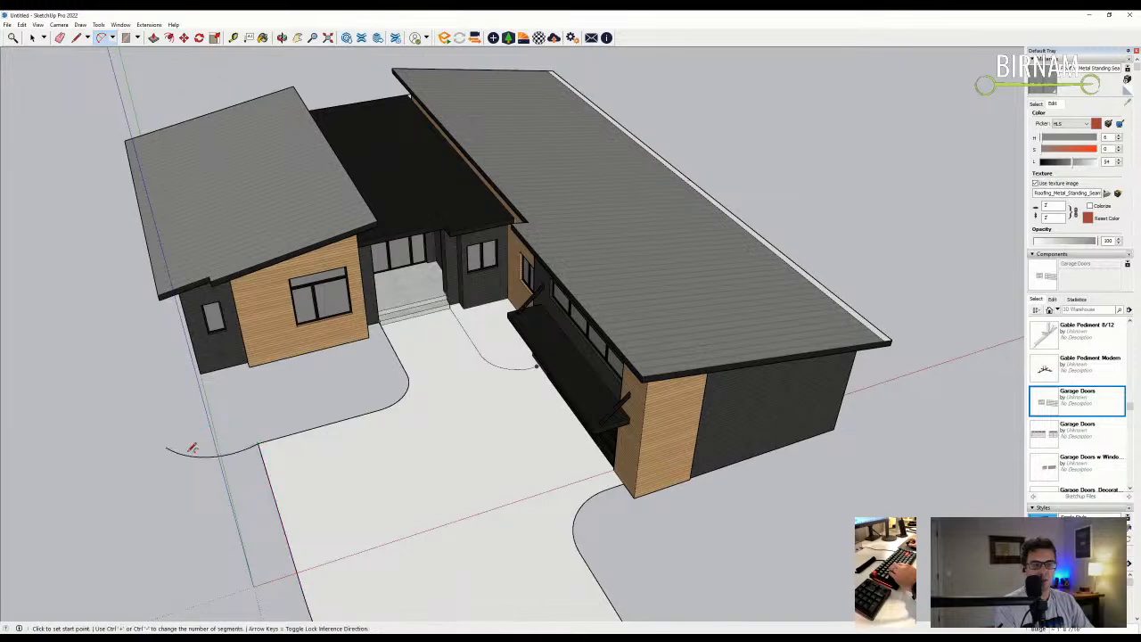
{"action": "middle_click_drag", "start_coordinate": [172, 443], "coordinate": [198, 372]}
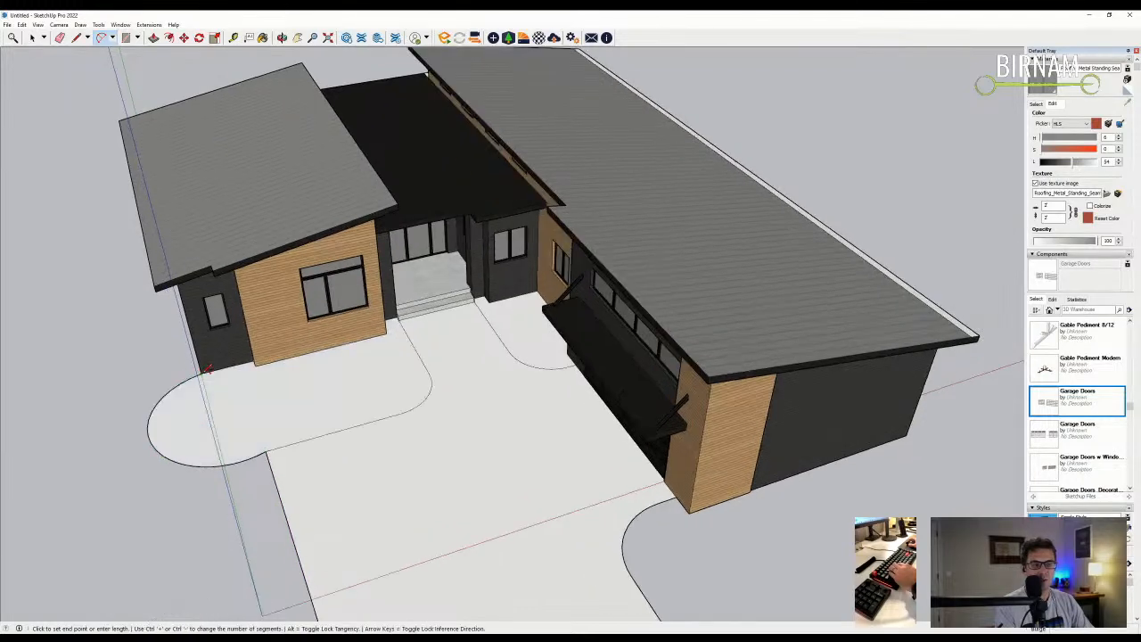
{"action": "scroll", "coordinate": [433, 412], "scroll_direction": "down", "scroll_amount": 2}
{"action": "scroll", "coordinate": [433, 412], "scroll_direction": "down", "scroll_amount": 2}
- Round the garage-side driveway corner with an arc from the garage wall
{"action": "middle_click_drag", "start_coordinate": [433, 412], "coordinate": [512, 404]}
{"action": "scroll", "coordinate": [476, 402], "scroll_direction": "up", "scroll_amount": 3}
{"action": "scroll", "coordinate": [513, 404], "scroll_direction": "down", "scroll_amount": 3}
{"action": "scroll", "coordinate": [407, 428], "scroll_direction": "up", "scroll_amount": 4}
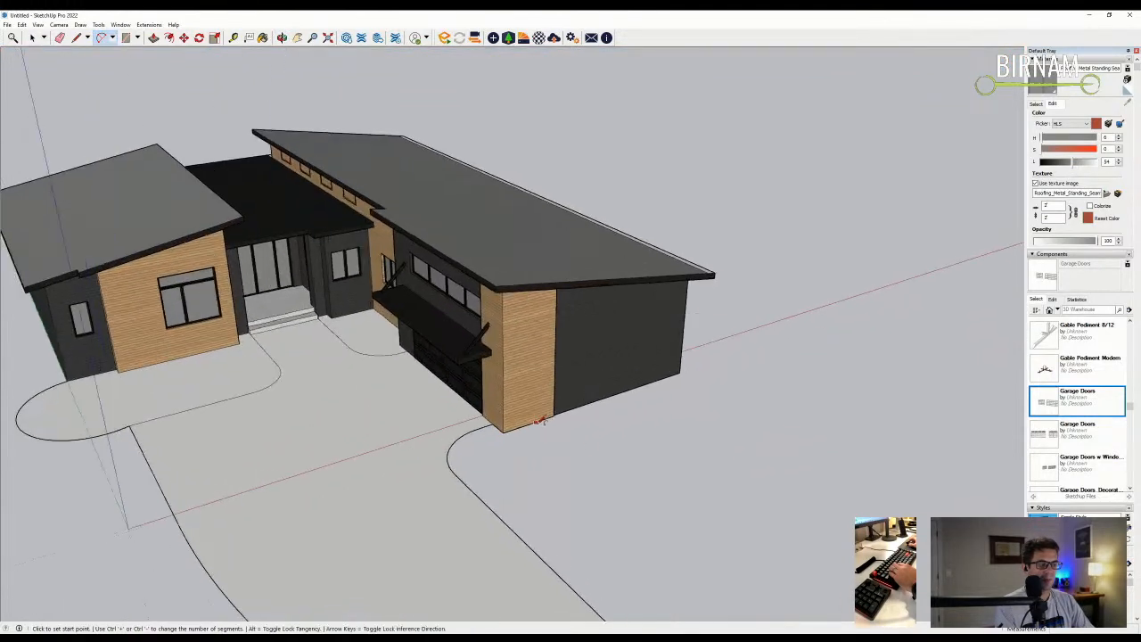
{"action": "left_click", "coordinate": [528, 425]}
{"action": "left_click", "coordinate": [480, 496]}
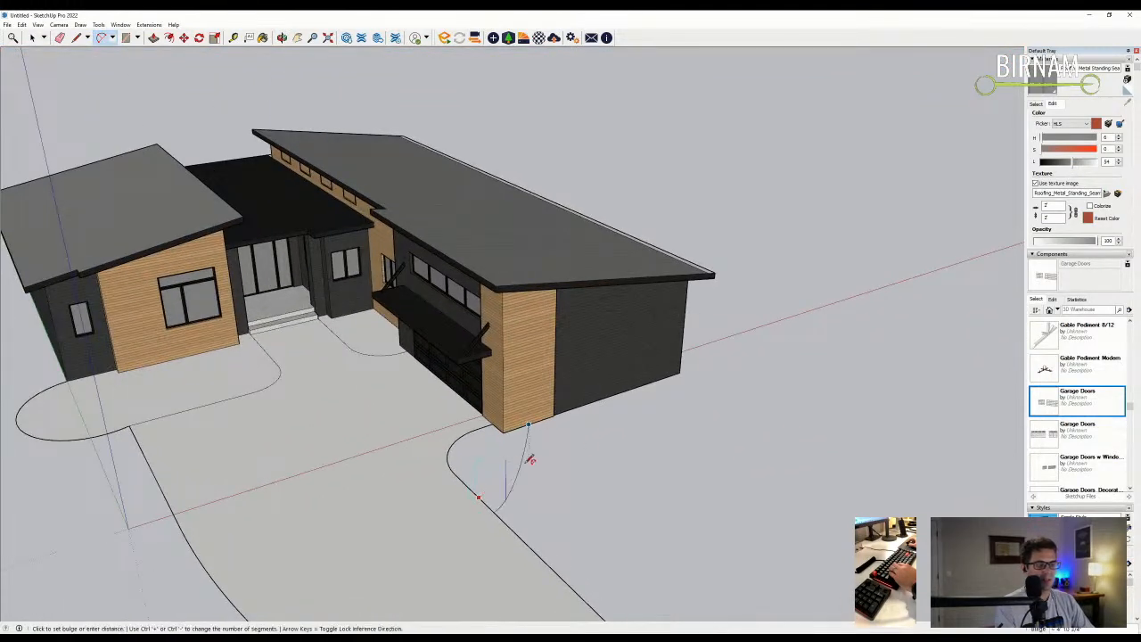
{"action": "scroll", "coordinate": [530, 455], "scroll_direction": "up", "scroll_amount": 2}
{"action": "scroll", "coordinate": [543, 446], "scroll_direction": "down", "scroll_amount": 2}
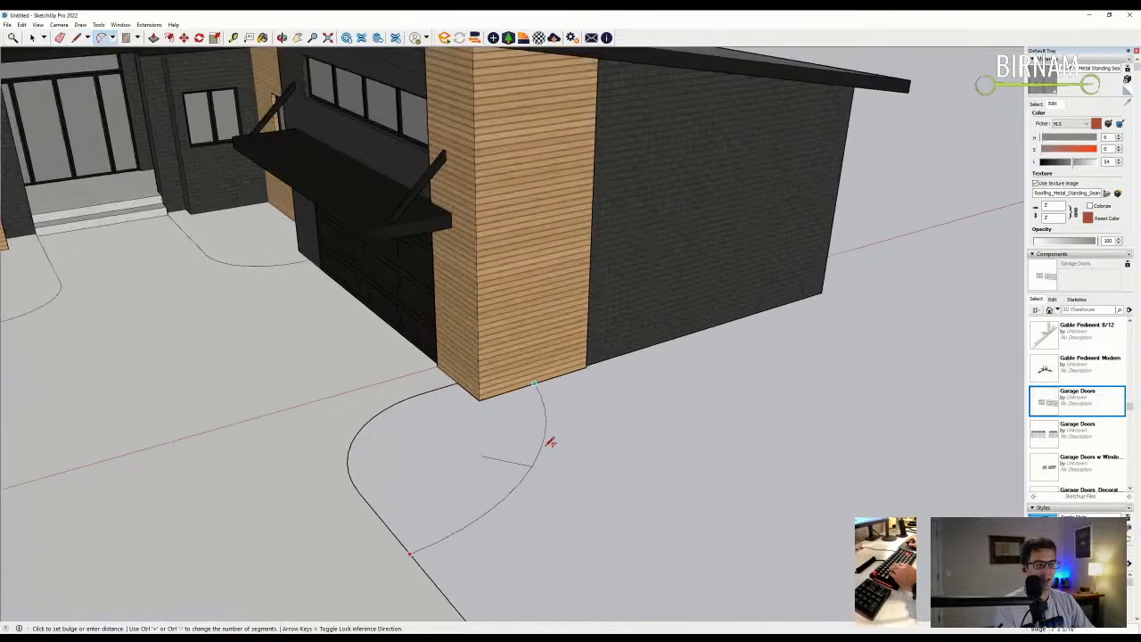
{"action": "left_click", "coordinate": [558, 442]}
{"action": "scroll", "coordinate": [543, 436], "scroll_direction": "down", "scroll_amount": 4}
{"action": "scroll", "coordinate": [601, 426], "scroll_direction": "down", "scroll_amount": 3}
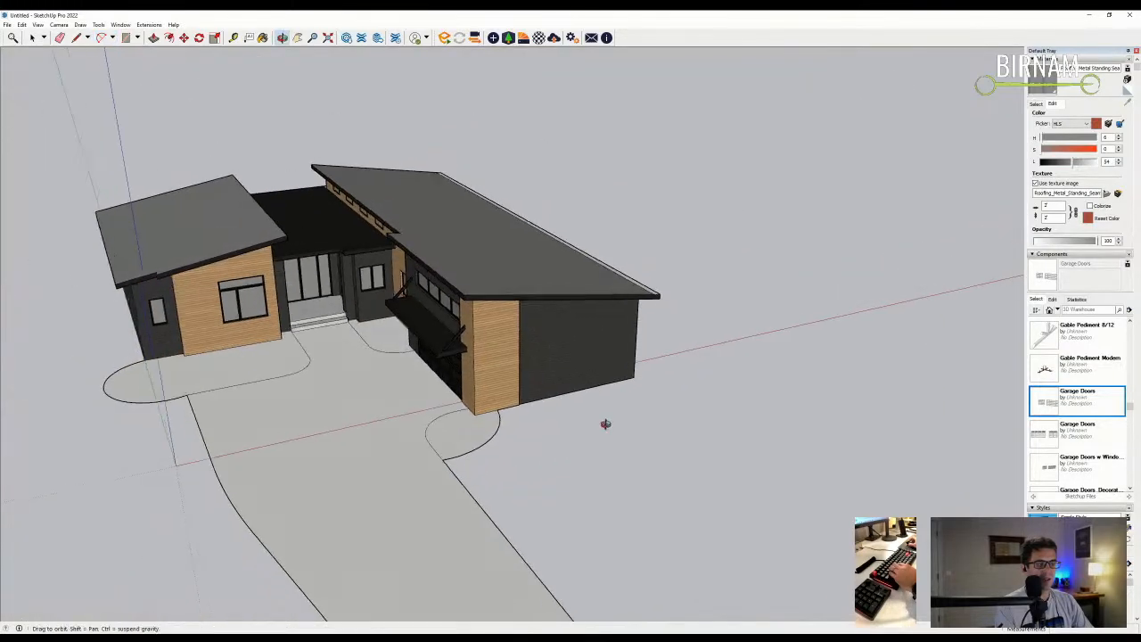
{"action": "middle_click_drag", "start_coordinate": [600, 426], "coordinate": [603, 422]}
{"action": "scroll", "coordinate": [365, 366], "scroll_direction": "up", "scroll_amount": 4}
{"action": "scroll", "coordinate": [361, 284], "scroll_direction": "down", "scroll_amount": 5}
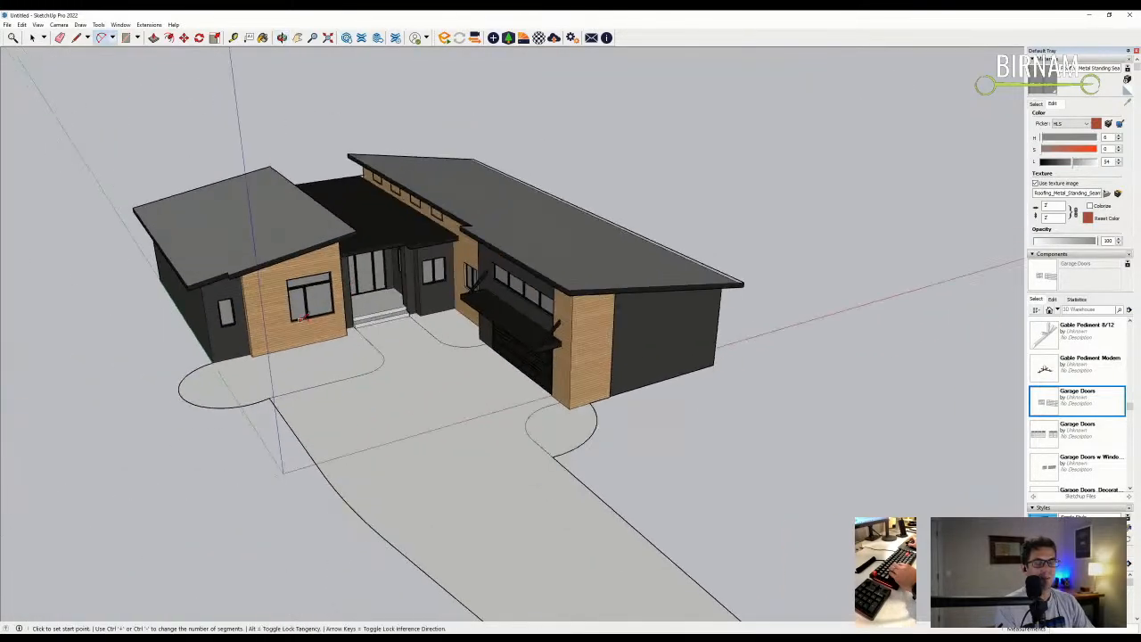
{"action": "middle_click_drag", "start_coordinate": [428, 446], "coordinate": [504, 426]}
- Draw a large rectangular boundary around the house and driveway, closing it into a ground face
{"action": "left_click", "coordinate": [508, 470]}
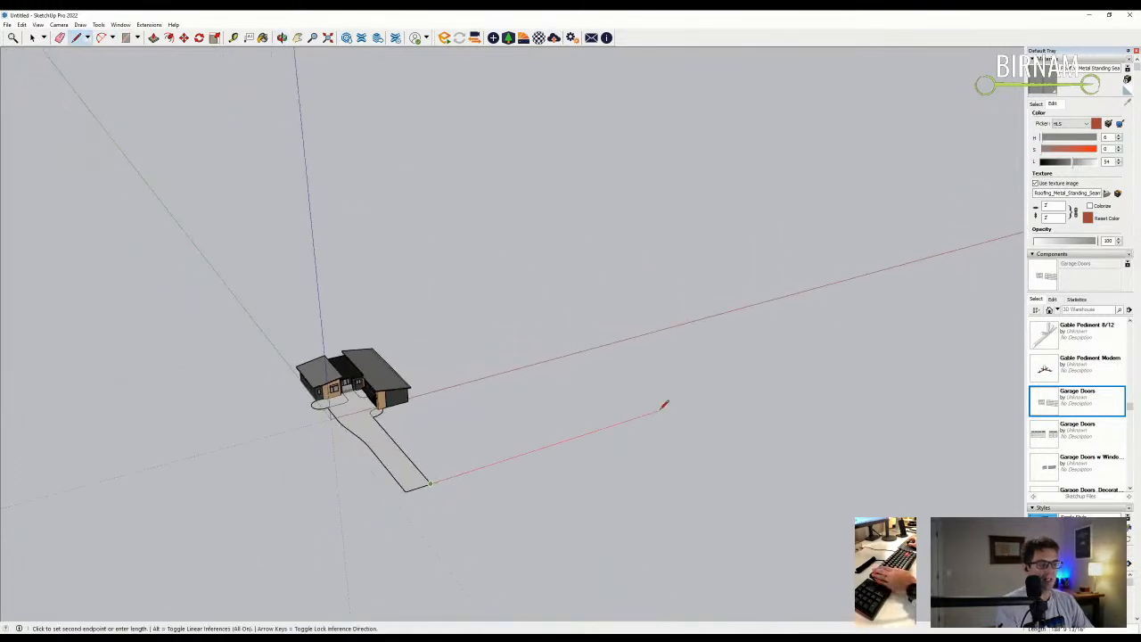
{"action": "left_click", "coordinate": [664, 406]}
{"action": "middle_click_drag", "start_coordinate": [664, 406], "coordinate": [647, 393]}
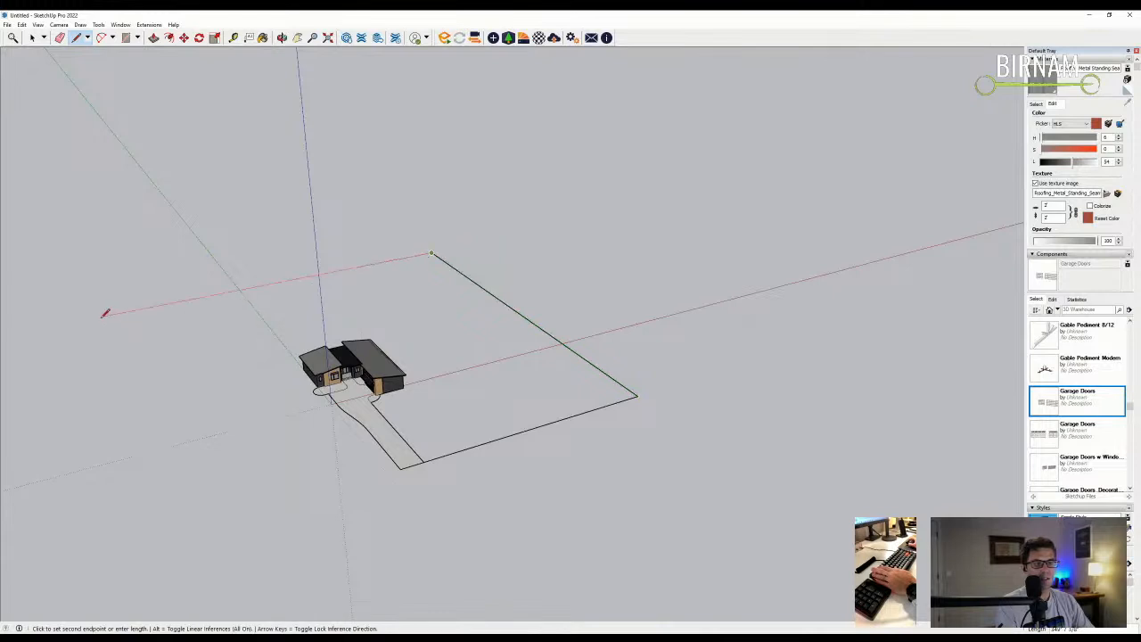
{"action": "left_click", "coordinate": [204, 562]}
{"action": "key", "text": "Escape"}
{"action": "left_click", "coordinate": [401, 465]}
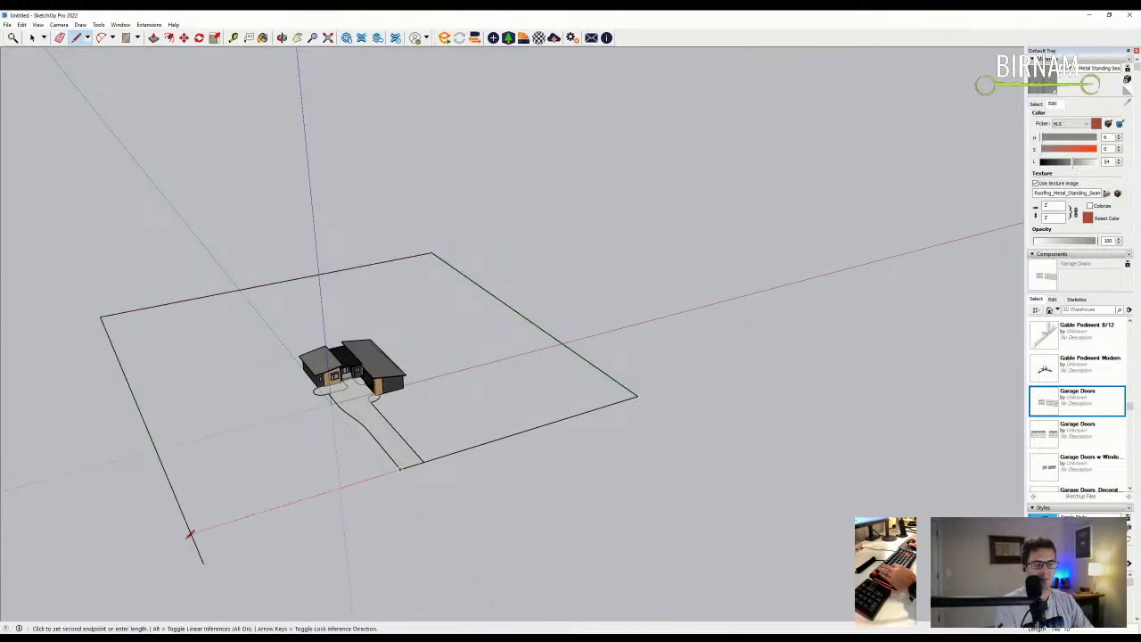
{"action": "left_click", "coordinate": [193, 531]}
- Erase edges at the ground plane's corner, then undo the accidental erase
{"action": "key", "text": "e"}
{"action": "scroll", "coordinate": [356, 463], "scroll_direction": "up", "scroll_amount": 5}
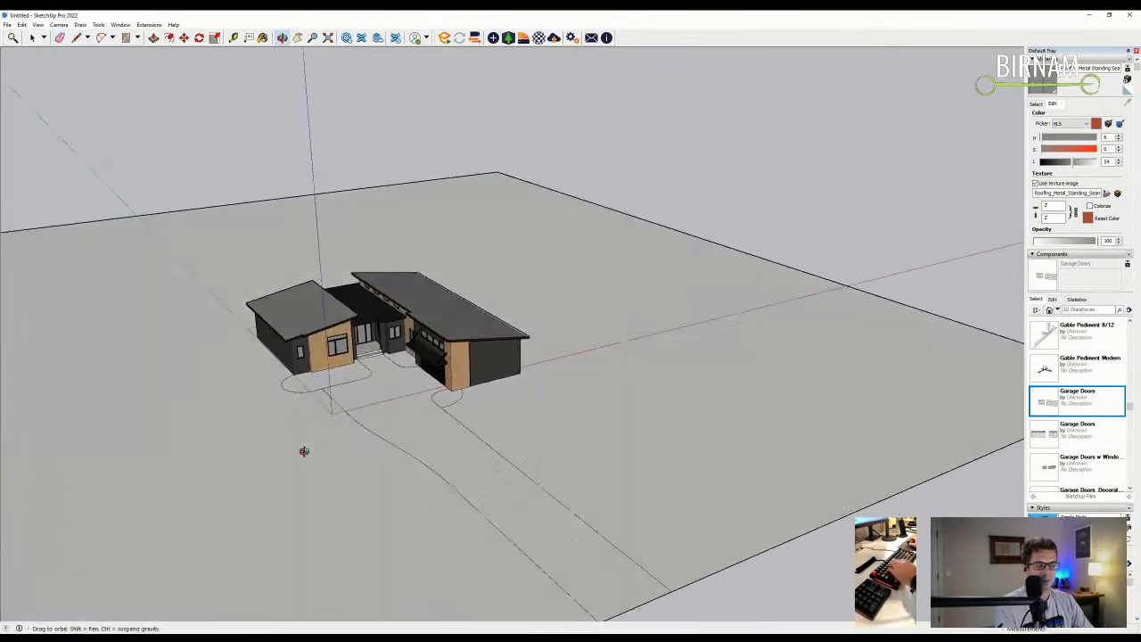
{"action": "key", "text": "p"}
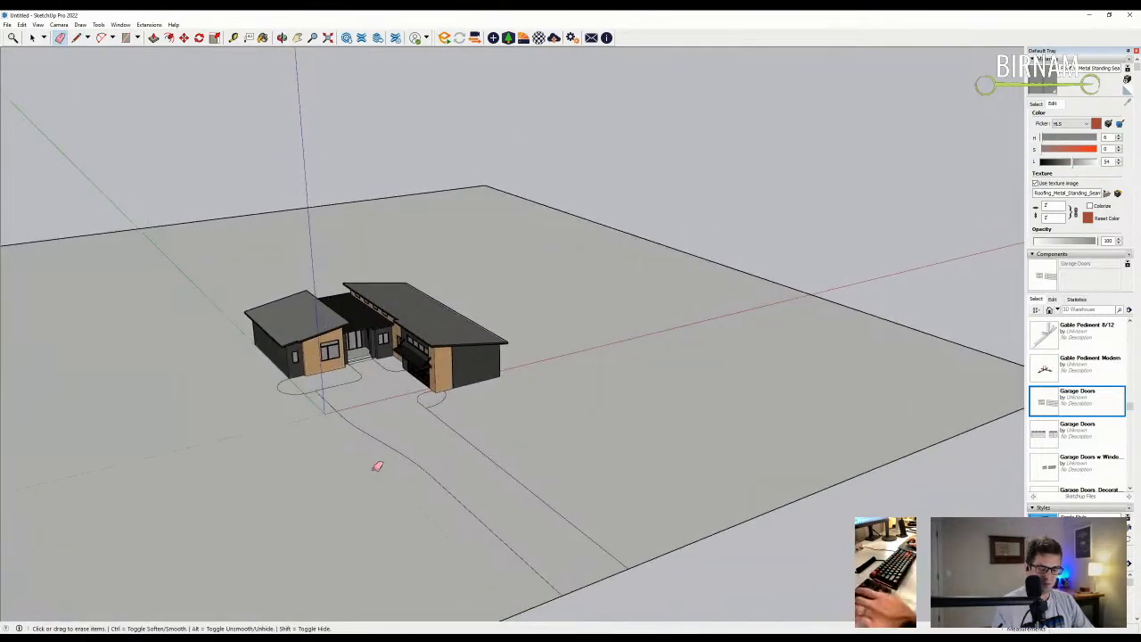
{"action": "scroll", "coordinate": [361, 471], "scroll_direction": "up", "scroll_amount": 2}
{"action": "key", "text": "e"}
{"action": "mouse_move", "coordinate": [360, 471]}
{"action": "middle_mouse_down"}
{"action": "mouse_move", "coordinate": [339, 428]}
{"action": "mouse_move", "coordinate": [781, 359]}
{"action": "middle_mouse_up"}
{"action": "scroll", "coordinate": [833, 327], "scroll_direction": "up", "scroll_amount": 5}
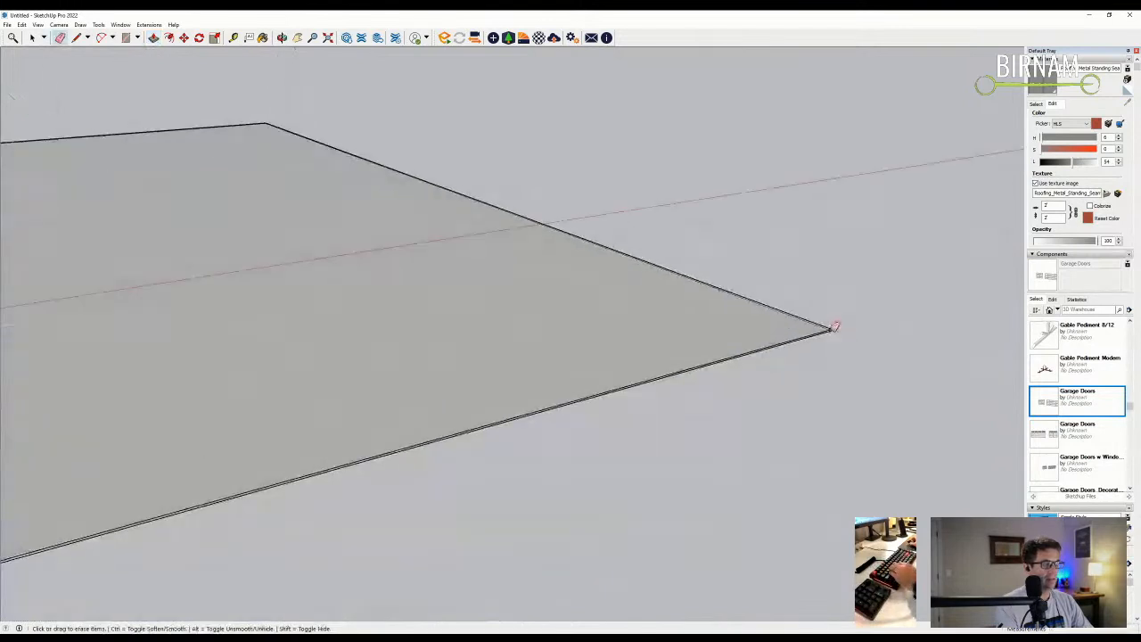
{"action": "left_click", "coordinate": [836, 327]}
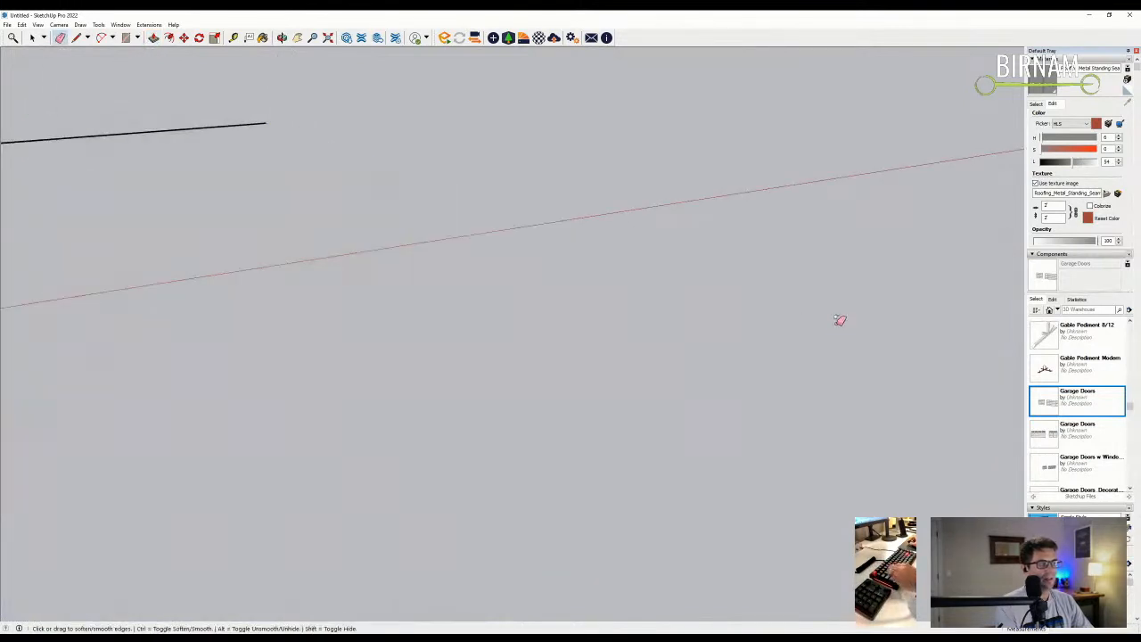
{"action": "key", "text": "ctrl+z"}
{"action": "scroll", "coordinate": [836, 325], "scroll_direction": "up", "scroll_amount": 1}
{"action": "scroll", "coordinate": [829, 323], "scroll_direction": "down", "scroll_amount": 8}
- Orbit around the finished ground plane and bring up the material swatches
{"action": "middle_click_drag", "start_coordinate": [823, 321], "coordinate": [507, 400]}
{"action": "scroll", "coordinate": [508, 399], "scroll_direction": "up", "scroll_amount": 3}
{"action": "scroll", "coordinate": [594, 407], "scroll_direction": "up", "scroll_amount": 5}
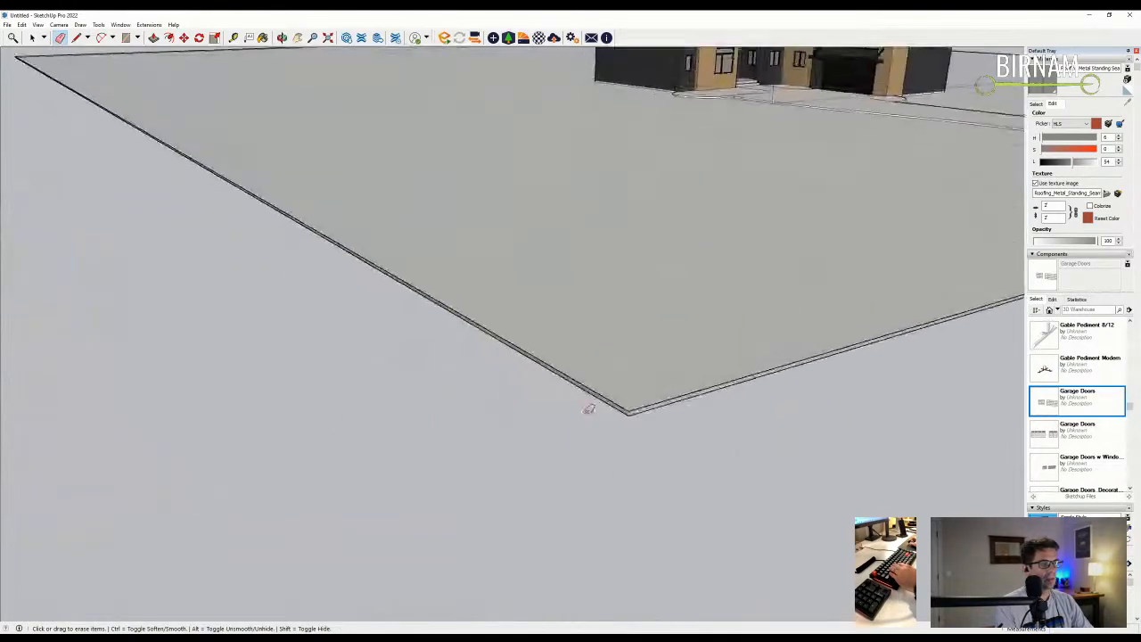
{"action": "scroll", "coordinate": [631, 409], "scroll_direction": "down", "scroll_amount": 6}
{"action": "middle_click_drag", "start_coordinate": [547, 464], "coordinate": [677, 267]}
{"action": "scroll", "coordinate": [645, 158], "scroll_direction": "up", "scroll_amount": 6}
{"action": "scroll", "coordinate": [641, 169], "scroll_direction": "up", "scroll_amount": 2}
{"action": "scroll", "coordinate": [632, 180], "scroll_direction": "down", "scroll_amount": 6}
{"action": "scroll", "coordinate": [668, 214], "scroll_direction": "up", "scroll_amount": 2}
{"action": "left_click", "coordinate": [1036, 103]}
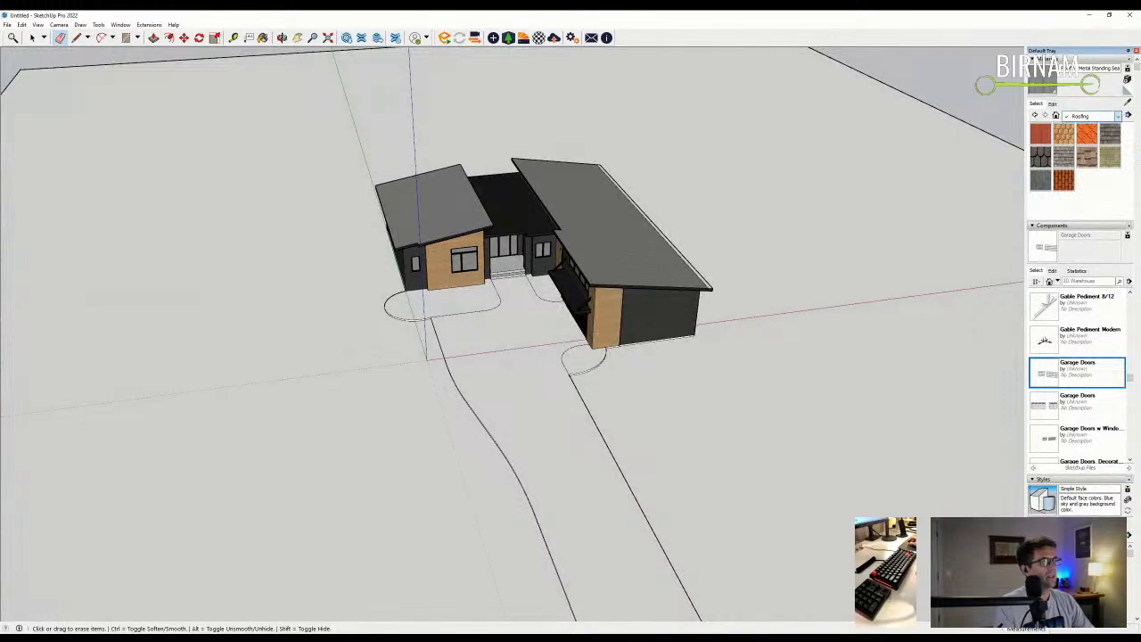
- Paint the ground plot with a green grass from the Landscaping materials
{"action": "left_click", "coordinate": [1094, 116]}
{"action": "left_click", "coordinate": [1088, 165]}
{"action": "left_click", "coordinate": [1040, 204]}
{"action": "left_click", "coordinate": [828, 358]}
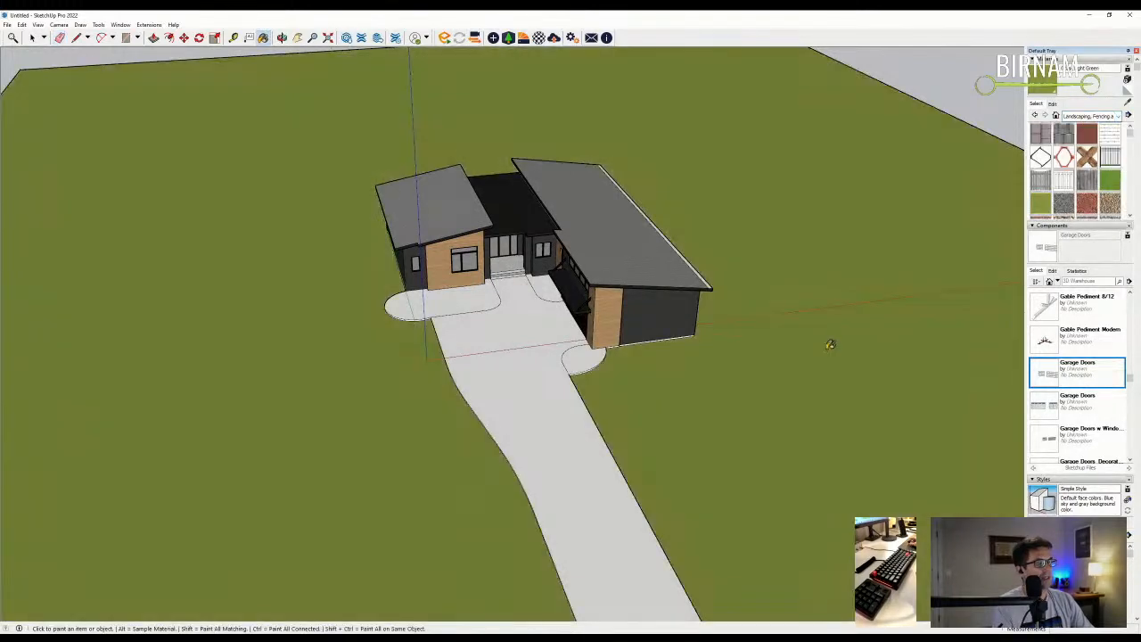
- Darken the grass by lowering its saturation and lightness
{"action": "left_click", "coordinate": [1052, 104]}
{"action": "left_click_drag", "start_coordinate": [1056, 147], "coordinate": [1051, 163]}
{"action": "scroll", "coordinate": [486, 377], "scroll_direction": "up", "scroll_amount": 10}
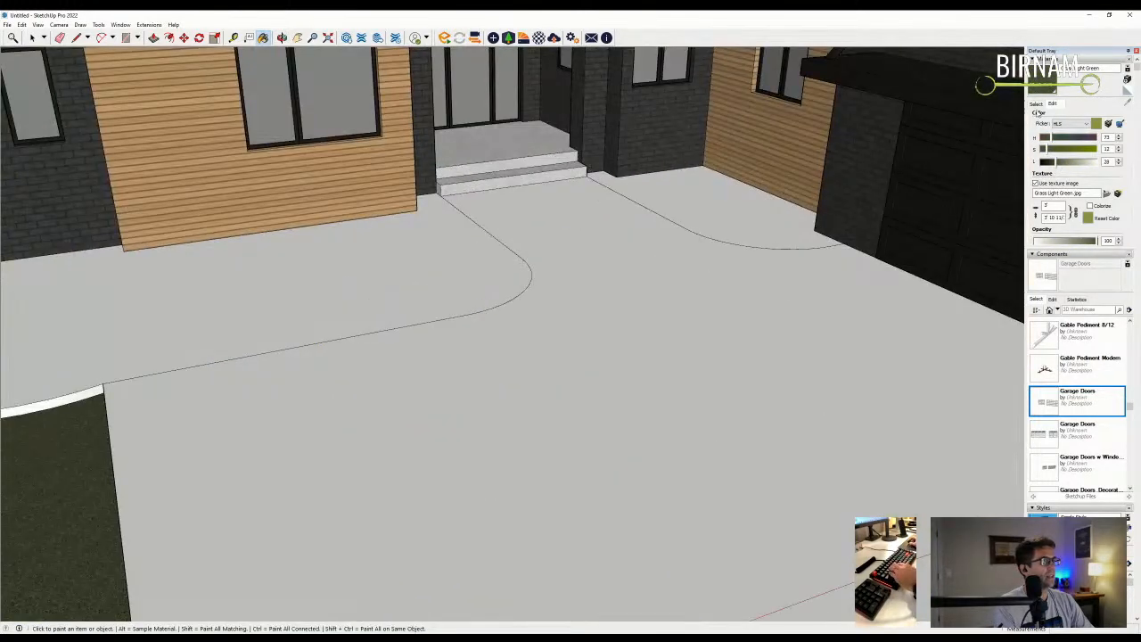
{"action": "left_click", "coordinate": [1036, 104]}
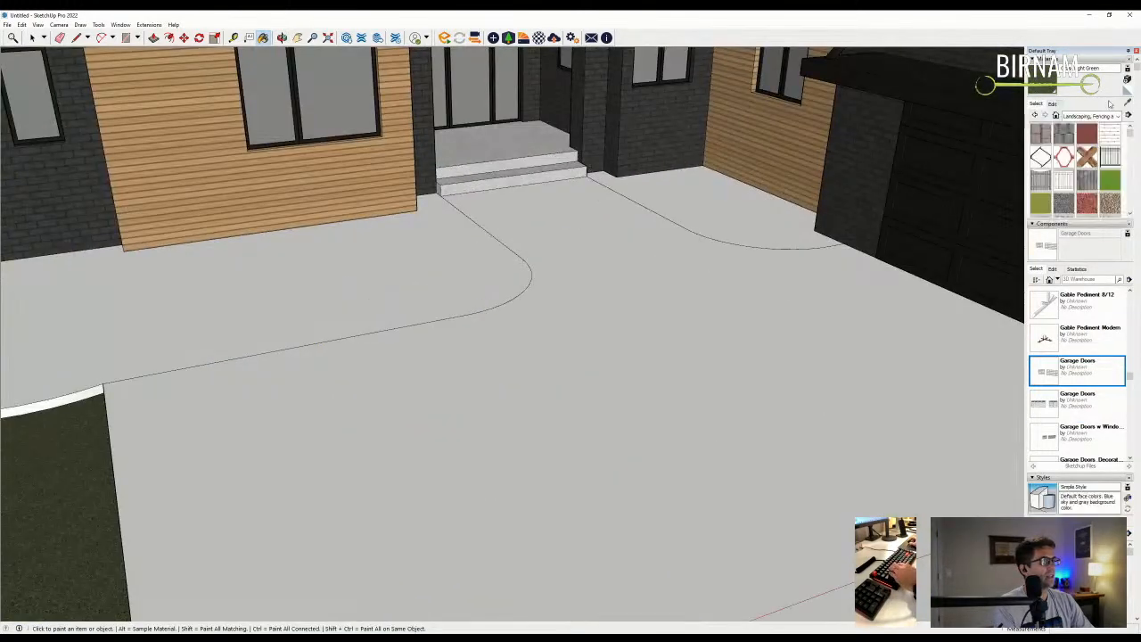
- Paint the driveway with the Concrete New material
{"action": "left_click", "coordinate": [1064, 132]}
{"action": "left_click", "coordinate": [570, 219]}
{"action": "scroll", "coordinate": [469, 308], "scroll_direction": "down", "scroll_amount": 5}
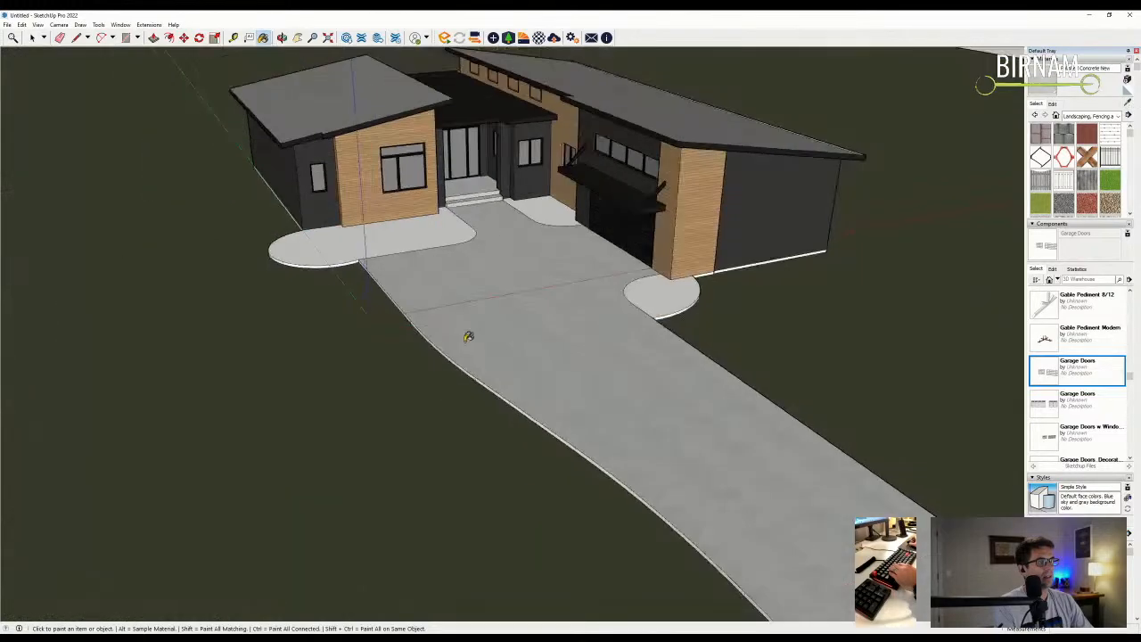
{"action": "scroll", "coordinate": [410, 312], "scroll_direction": "up", "scroll_amount": 4}
{"action": "middle_click_drag", "start_coordinate": [410, 312], "coordinate": [347, 210]}
{"action": "scroll", "coordinate": [693, 277], "scroll_direction": "down", "scroll_amount": 3}
{"action": "scroll", "coordinate": [733, 276], "scroll_direction": "down", "scroll_amount": 4}
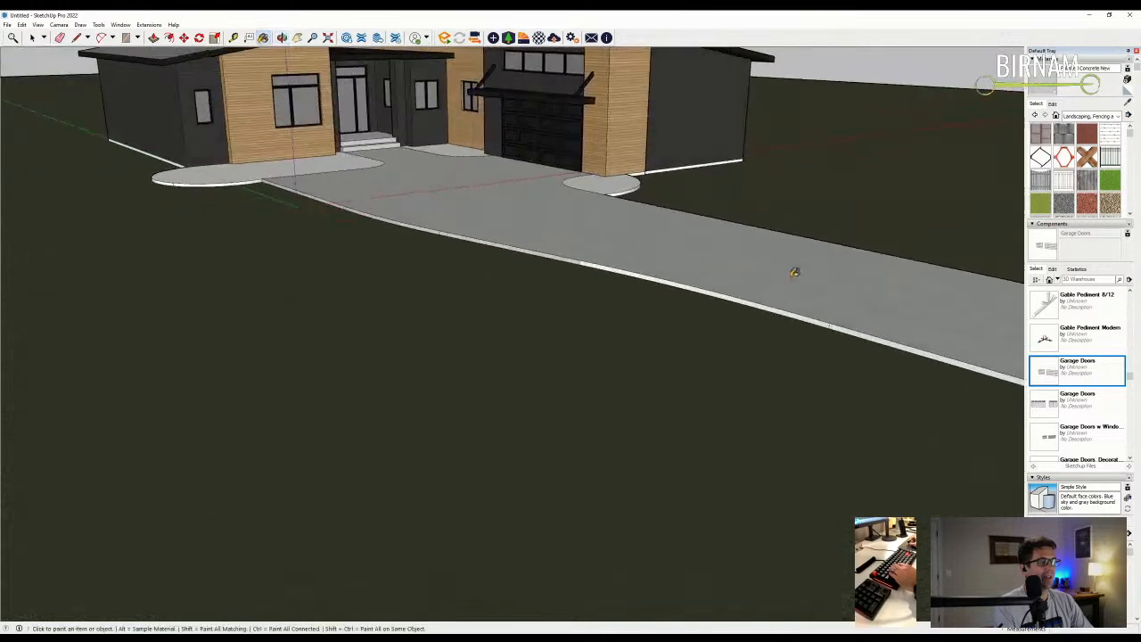
{"action": "scroll", "coordinate": [646, 281], "scroll_direction": "up", "scroll_amount": 3}
{"action": "mouse_move", "coordinate": [647, 281]}
{"action": "middle_mouse_down"}
{"action": "mouse_move", "coordinate": [659, 246]}
{"action": "mouse_move", "coordinate": [446, 362]}
{"action": "mouse_move", "coordinate": [451, 333]}
{"action": "mouse_move", "coordinate": [373, 337]}
{"action": "mouse_move", "coordinate": [519, 335]}
{"action": "middle_mouse_up"}
{"action": "scroll", "coordinate": [665, 273], "scroll_direction": "down", "scroll_amount": 3}
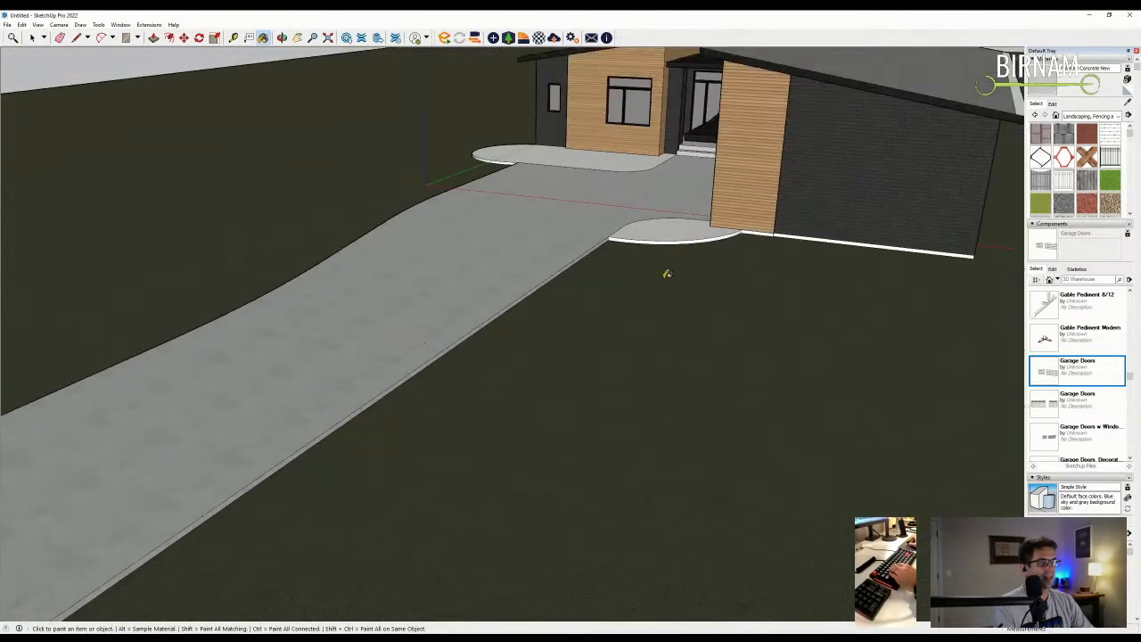
{"action": "scroll", "coordinate": [757, 242], "scroll_direction": "up", "scroll_amount": 5}
- Paint the driveway curb edge and the curved curb's side with a concrete block material
{"action": "key", "text": "e"}
{"action": "scroll", "coordinate": [696, 230], "scroll_direction": "up", "scroll_amount": 5}
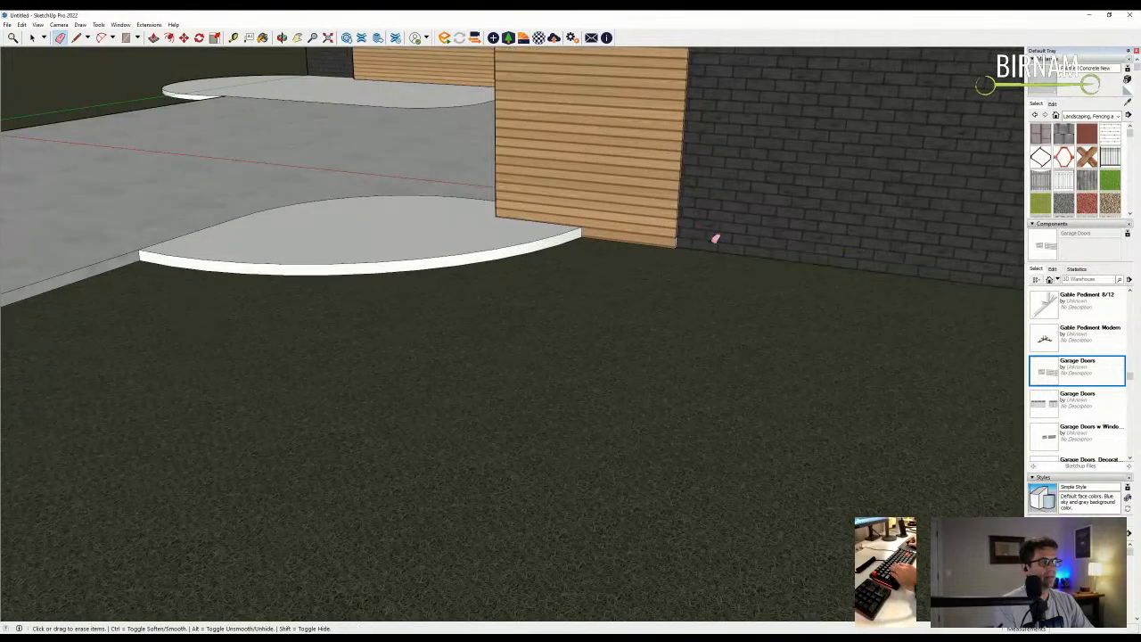
{"action": "scroll", "coordinate": [594, 264], "scroll_direction": "down", "scroll_amount": 3}
{"action": "middle_click_drag", "start_coordinate": [594, 264], "coordinate": [536, 293]}
{"action": "scroll", "coordinate": [508, 214], "scroll_direction": "down", "scroll_amount": 1}
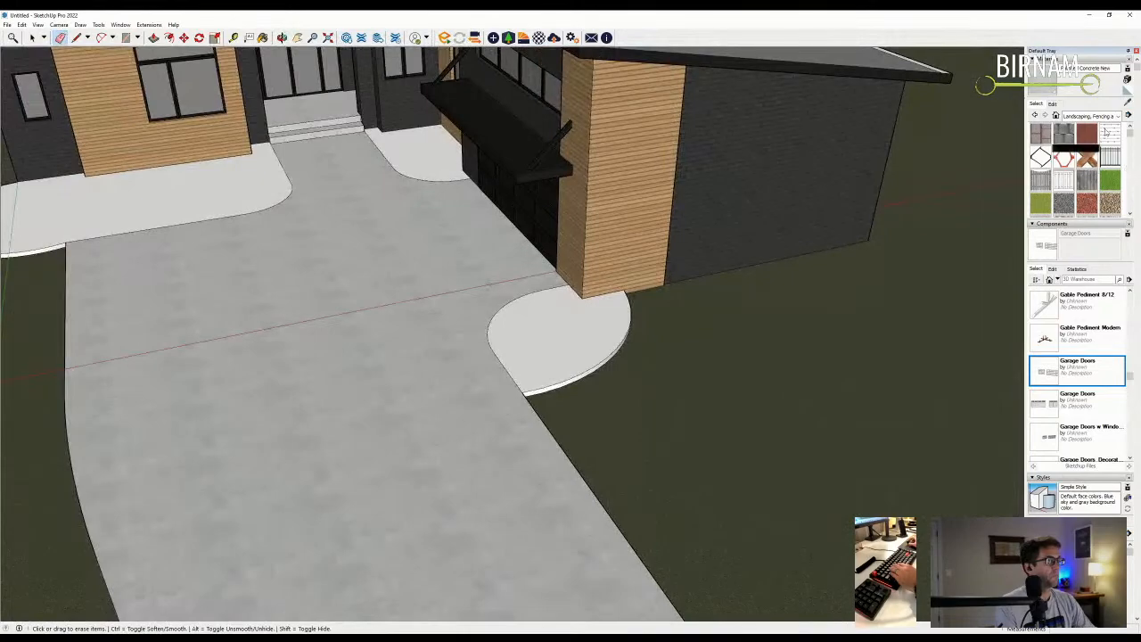
{"action": "left_click", "coordinate": [1064, 137]}
{"action": "middle_click_drag", "start_coordinate": [606, 334], "coordinate": [445, 339]}
{"action": "scroll", "coordinate": [415, 312], "scroll_direction": "up", "scroll_amount": 4}
{"action": "left_click", "coordinate": [343, 304]}
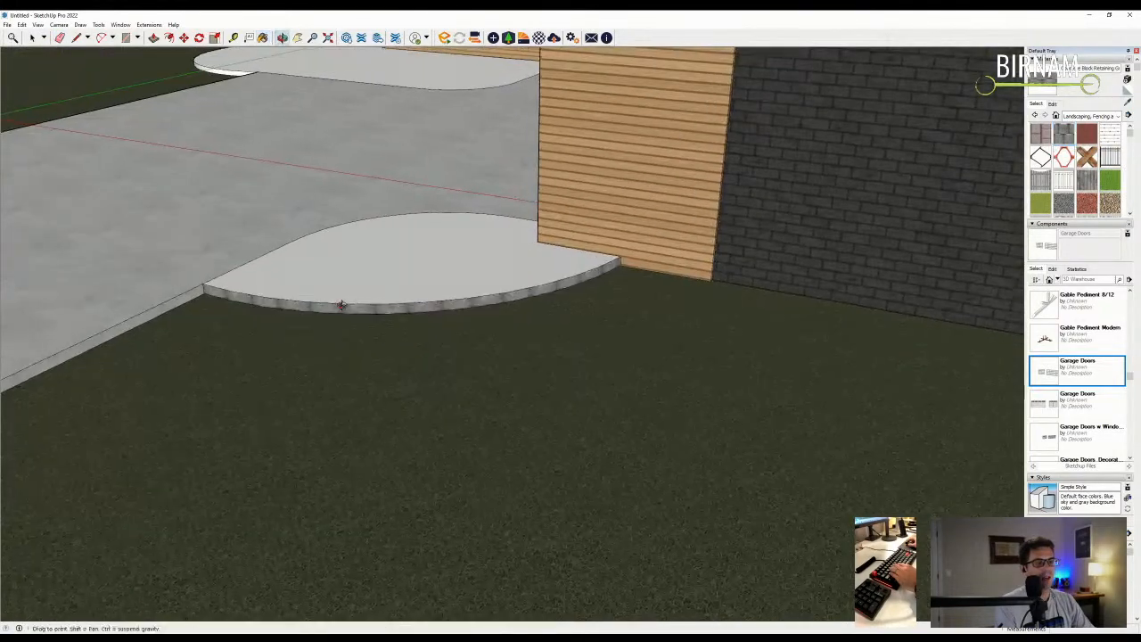
{"action": "middle_click_drag", "start_coordinate": [341, 304], "coordinate": [763, 253]}
{"action": "scroll", "coordinate": [775, 254], "scroll_direction": "down", "scroll_amount": 1}
{"action": "scroll", "coordinate": [472, 287], "scroll_direction": "down", "scroll_amount": 2}
{"action": "scroll", "coordinate": [112, 460], "scroll_direction": "up", "scroll_amount": 2}
{"action": "left_click", "coordinate": [134, 486]}
{"action": "scroll", "coordinate": [354, 328], "scroll_direction": "down", "scroll_amount": 2}
{"action": "middle_click_drag", "start_coordinate": [354, 328], "coordinate": [277, 364]}
- Offset the left concrete pad's face inward to form a narrow border band
{"action": "left_click", "coordinate": [169, 38]}
{"action": "scroll", "coordinate": [382, 188], "scroll_direction": "down", "scroll_amount": 1}
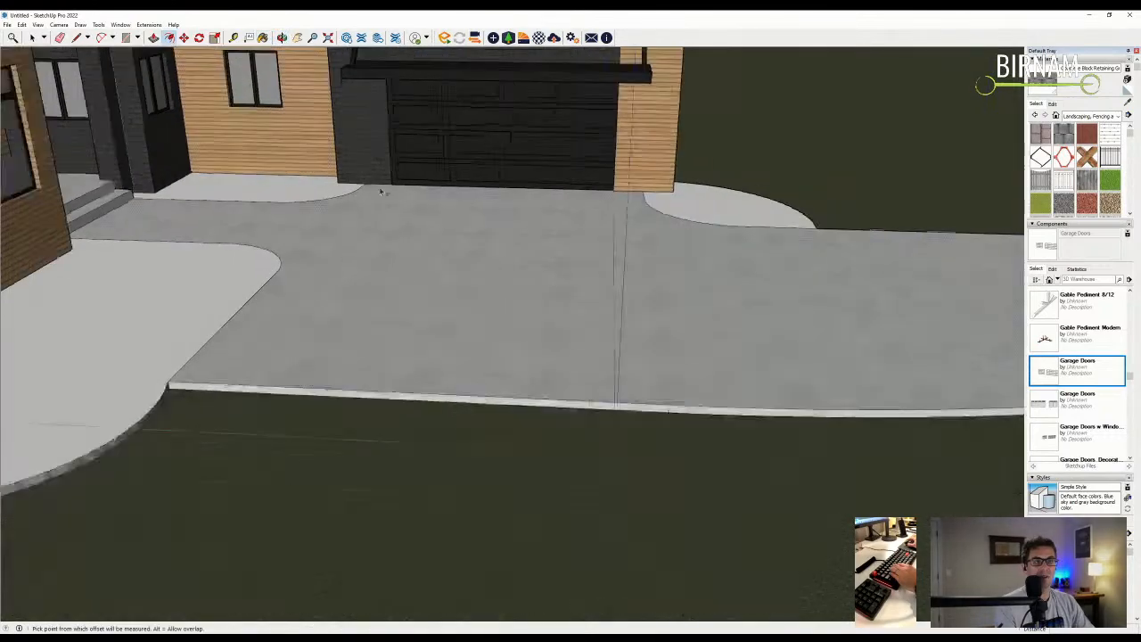
{"action": "middle_click_drag", "start_coordinate": [382, 188], "coordinate": [147, 344]}
{"action": "scroll", "coordinate": [148, 344], "scroll_direction": "down", "scroll_amount": 2}
{"action": "key", "text": "b"}
{"action": "scroll", "coordinate": [147, 357], "scroll_direction": "up", "scroll_amount": 3}
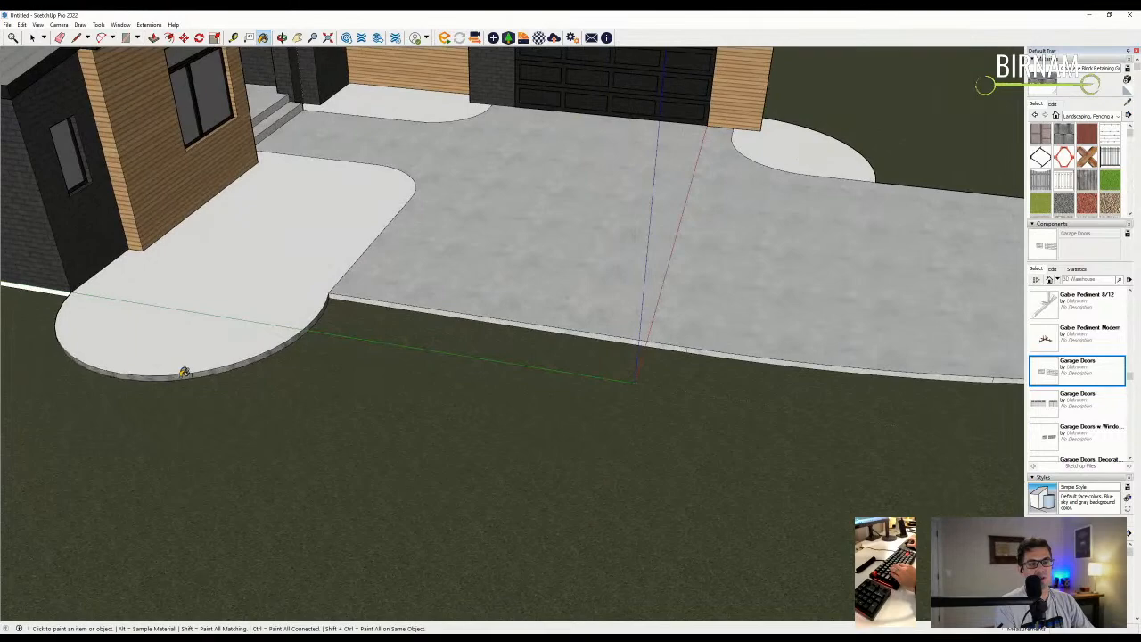
{"action": "key", "text": "p"}
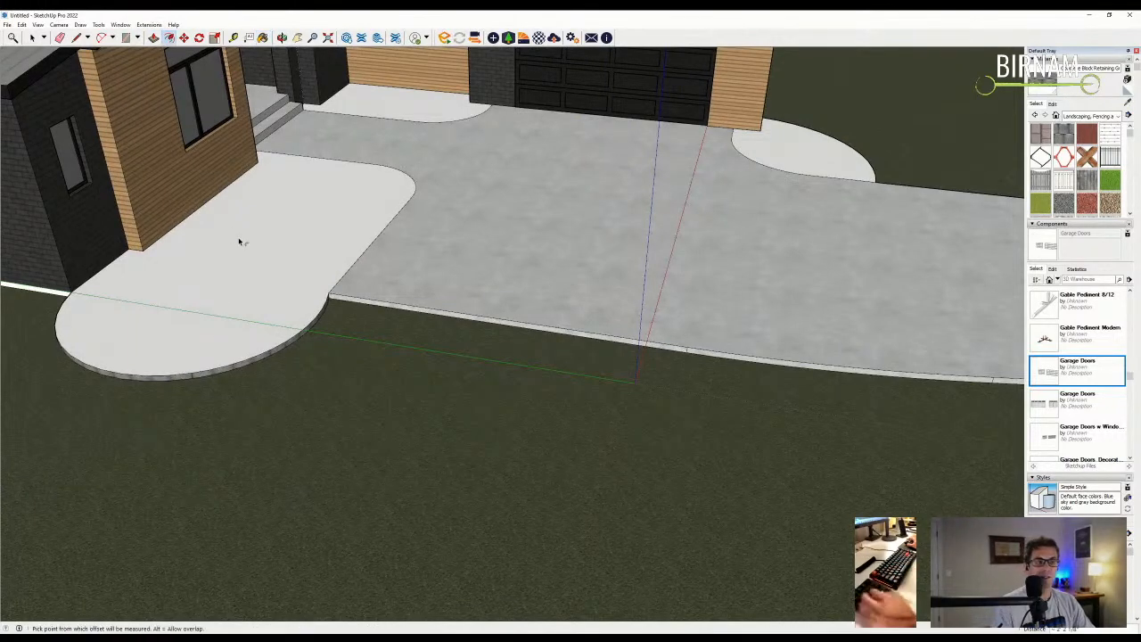
{"action": "scroll", "coordinate": [235, 237], "scroll_direction": "up", "scroll_amount": 3}
{"action": "left_click", "coordinate": [219, 386]}
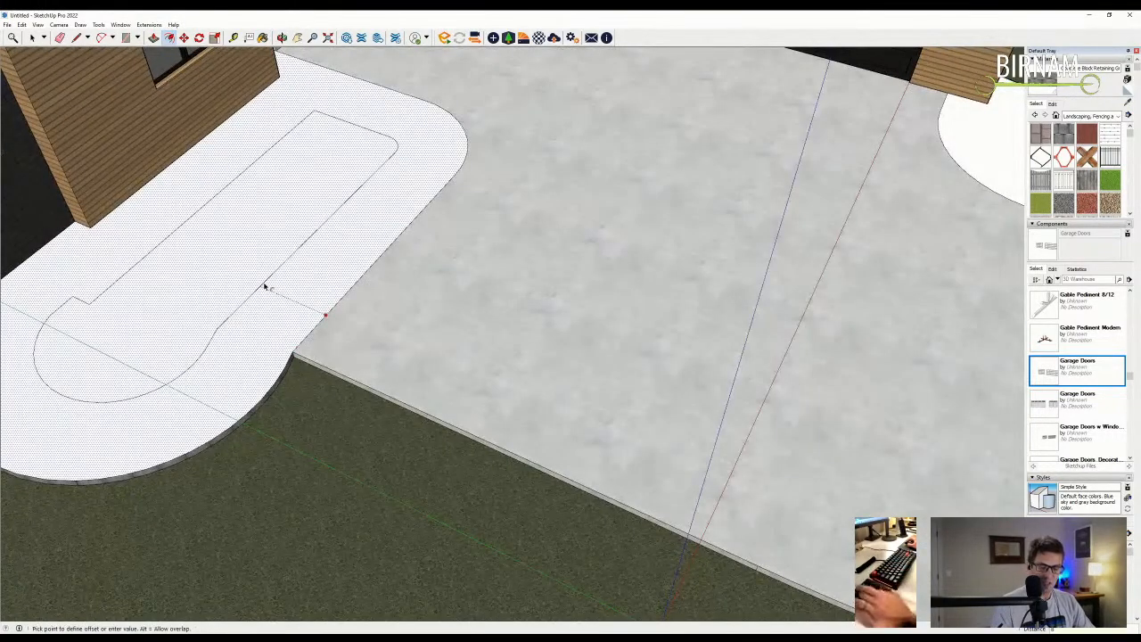
{"action": "left_click", "coordinate": [298, 331]}
{"action": "middle_click_drag", "start_coordinate": [298, 331], "coordinate": [235, 291]}
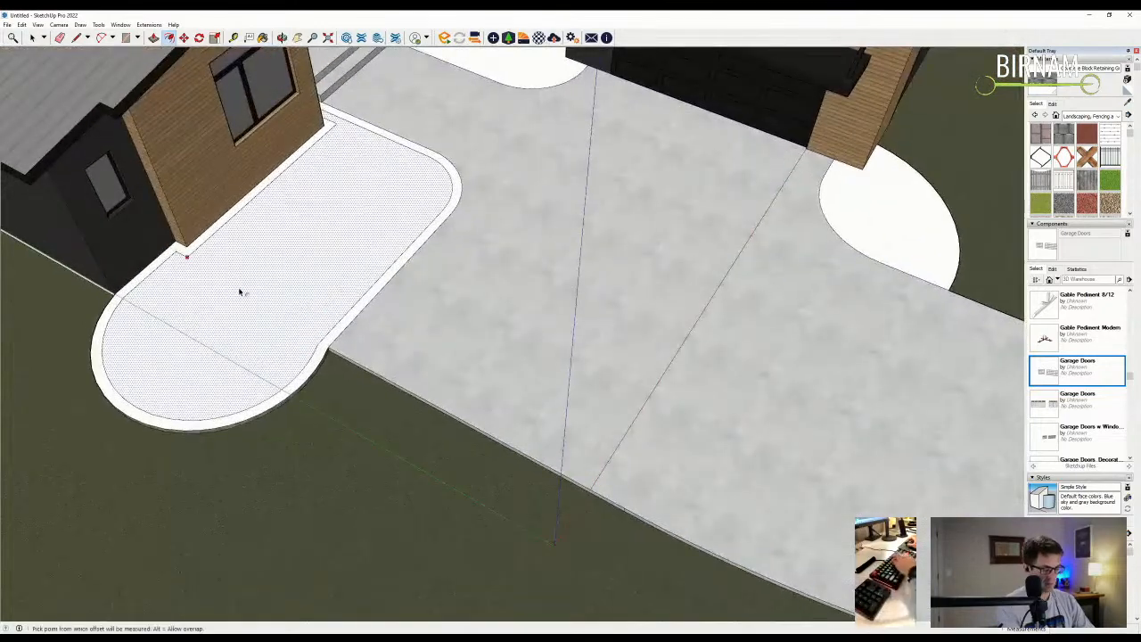
- Sample the Concrete New material from the driveway surface
{"action": "key", "text": "l"}
{"action": "scroll", "coordinate": [167, 246], "scroll_direction": "up", "scroll_amount": 3}
{"action": "scroll", "coordinate": [198, 241], "scroll_direction": "down", "scroll_amount": 3}
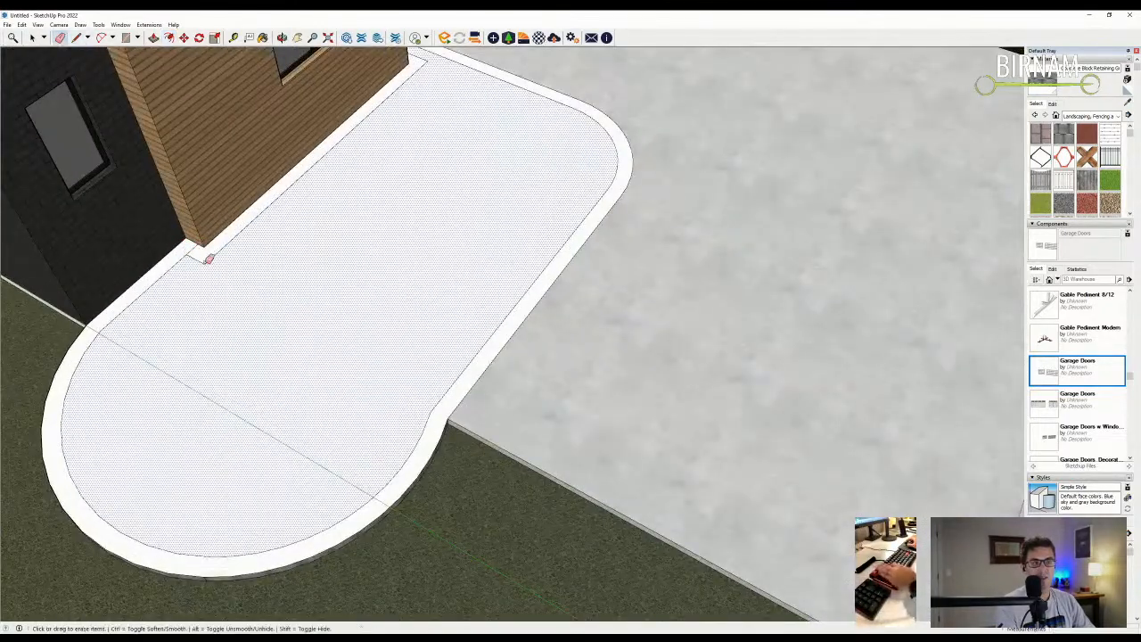
{"action": "key", "text": "e"}
{"action": "middle_click_drag", "start_coordinate": [354, 223], "coordinate": [408, 285]}
{"action": "scroll", "coordinate": [516, 186], "scroll_direction": "up", "scroll_amount": 3}
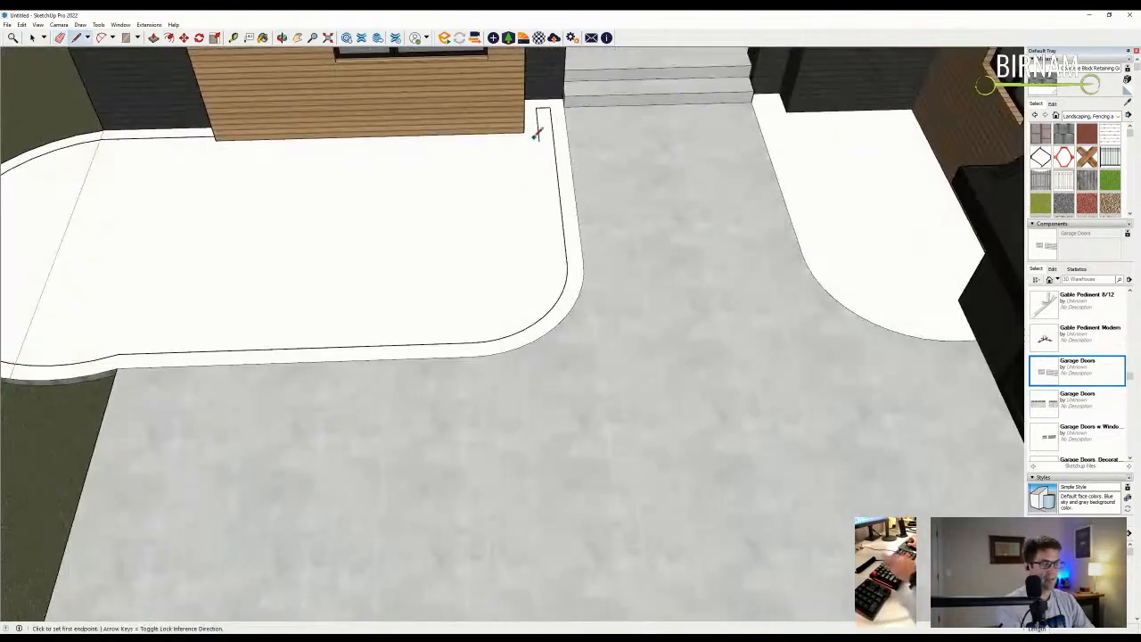
{"action": "scroll", "coordinate": [549, 99], "scroll_direction": "up", "scroll_amount": 3}
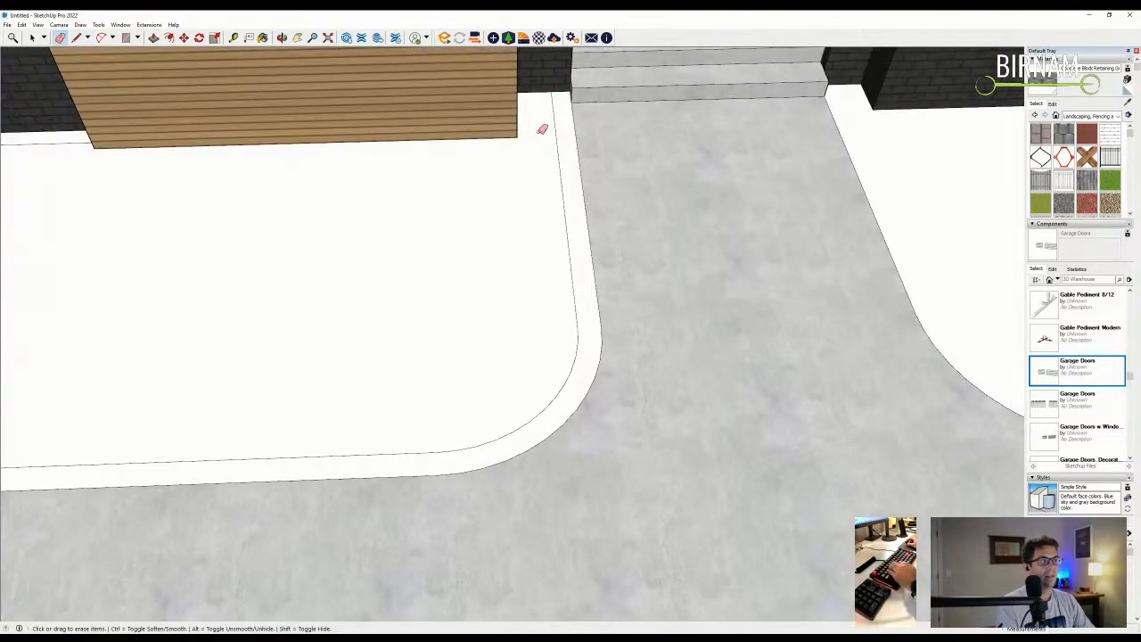
{"action": "key", "text": "b"}
{"action": "left_click", "coordinate": [594, 294], "text": "alt"}
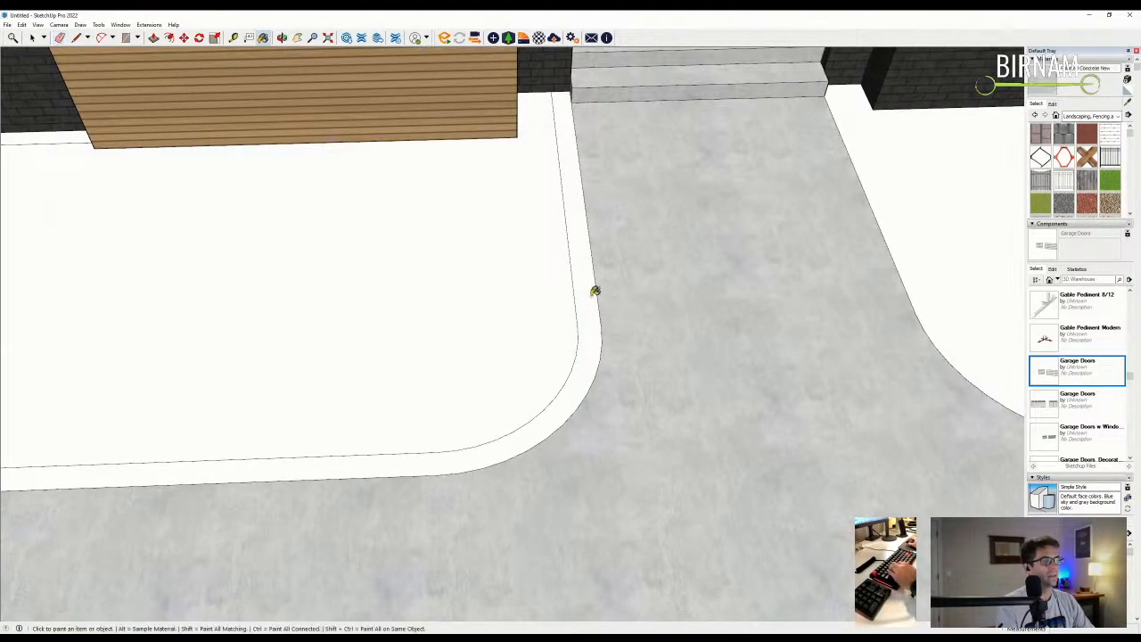
{"action": "scroll", "coordinate": [606, 356], "scroll_direction": "down", "scroll_amount": 5}
{"action": "scroll", "coordinate": [464, 355], "scroll_direction": "down", "scroll_amount": 3}
{"action": "scroll", "coordinate": [668, 332], "scroll_direction": "up", "scroll_amount": 2}
{"action": "scroll", "coordinate": [668, 331], "scroll_direction": "down", "scroll_amount": 4}
{"action": "mouse_move", "coordinate": [667, 331]}
{"action": "middle_mouse_down"}
{"action": "mouse_move", "coordinate": [387, 321]}
{"action": "mouse_move", "coordinate": [340, 348]}
{"action": "middle_mouse_up"}
- Start a tidy-up line at the left pad's corner, then cancel it
{"action": "key", "text": "l"}
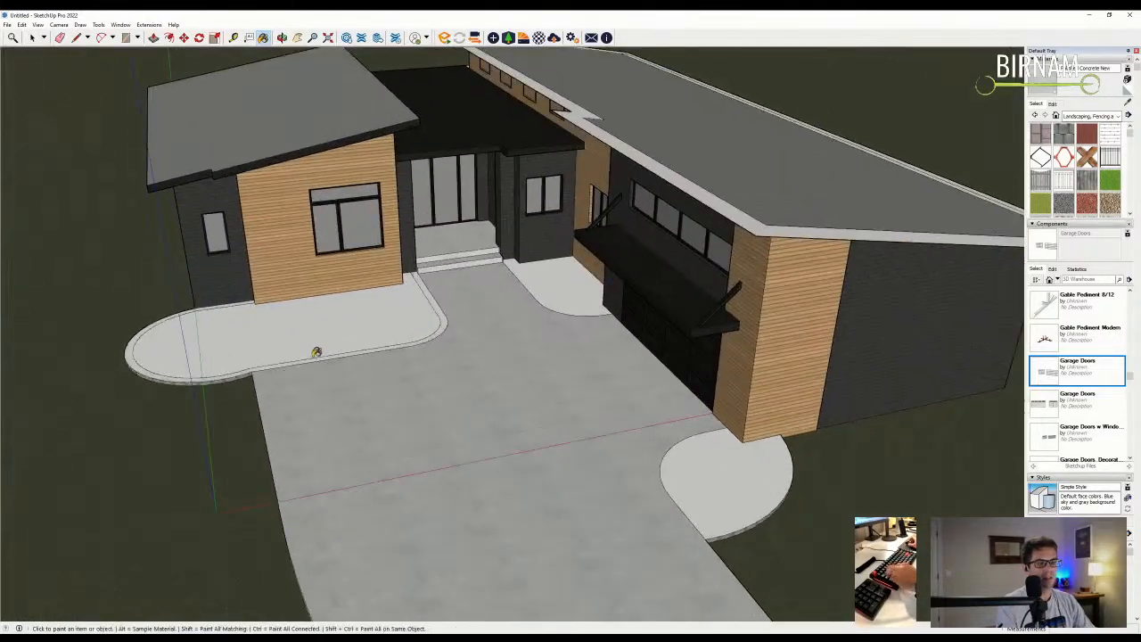
{"action": "scroll", "coordinate": [258, 365], "scroll_direction": "up", "scroll_amount": 5}
{"action": "scroll", "coordinate": [178, 316], "scroll_direction": "down", "scroll_amount": 2}
{"action": "left_click", "coordinate": [247, 377]}
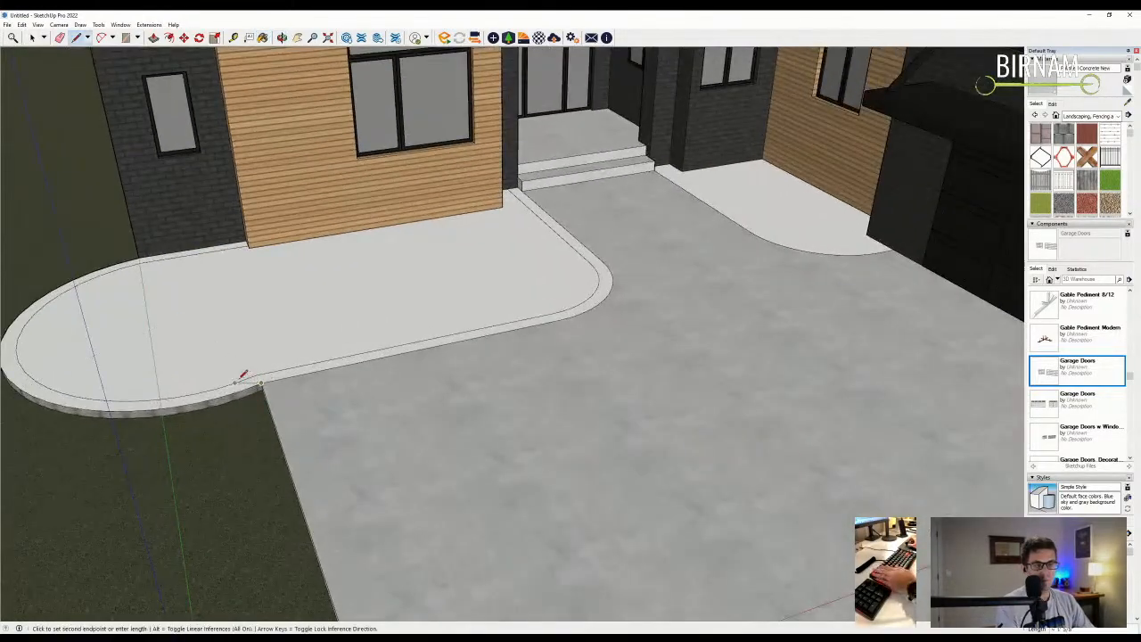
{"action": "scroll", "coordinate": [247, 378], "scroll_direction": "up", "scroll_amount": 2}
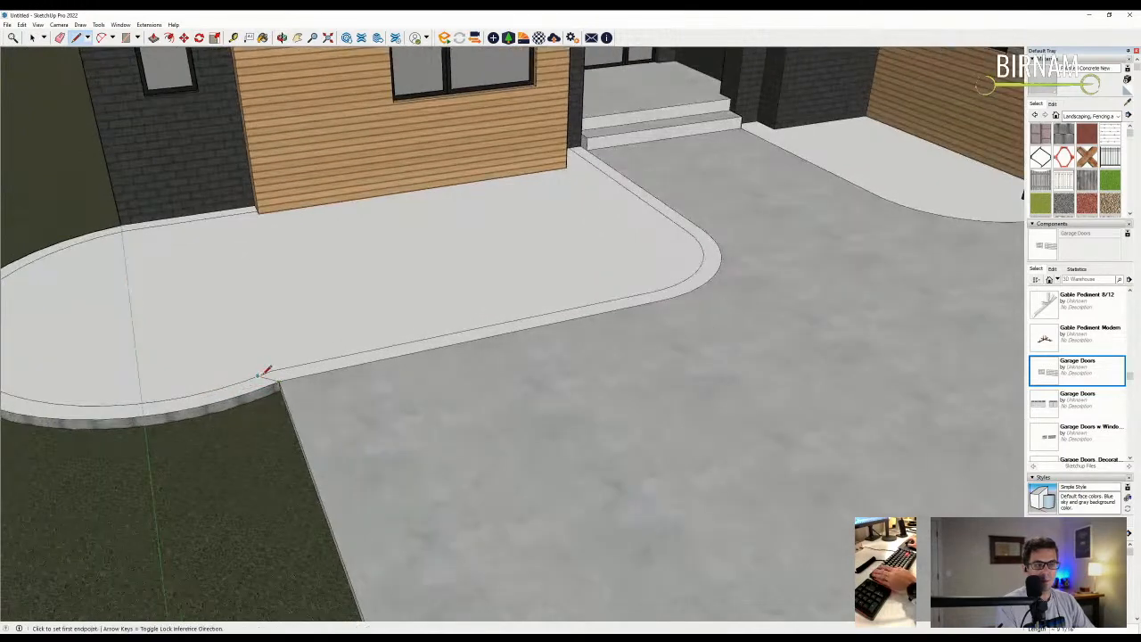
{"action": "key", "text": "e"}
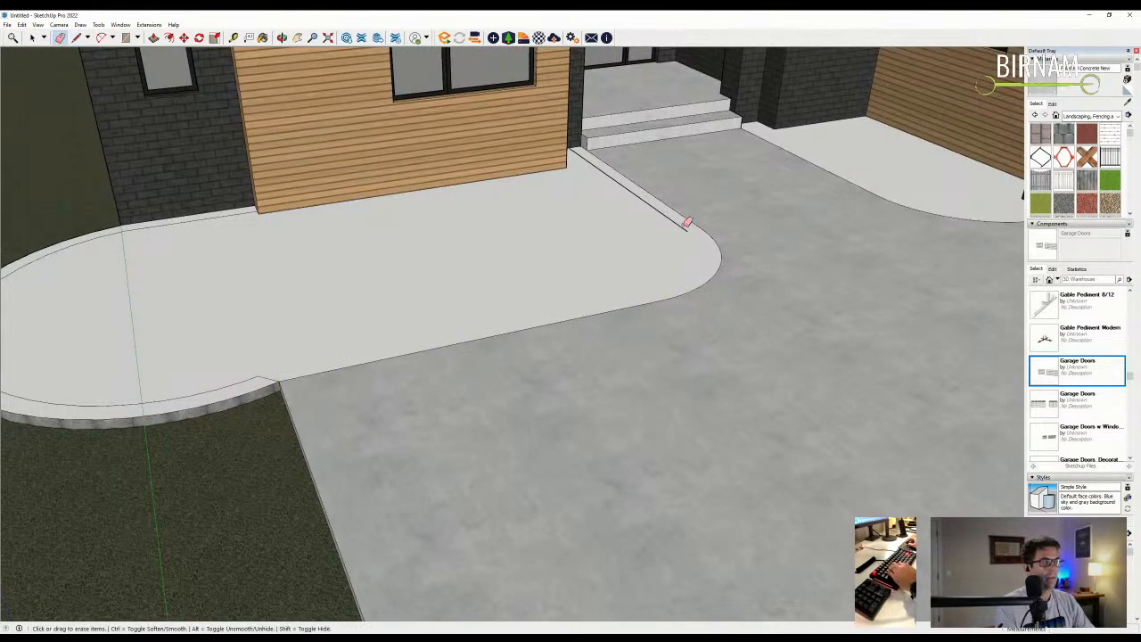
{"action": "key", "text": "b"}
{"action": "scroll", "coordinate": [395, 359], "scroll_direction": "down", "scroll_amount": 6}
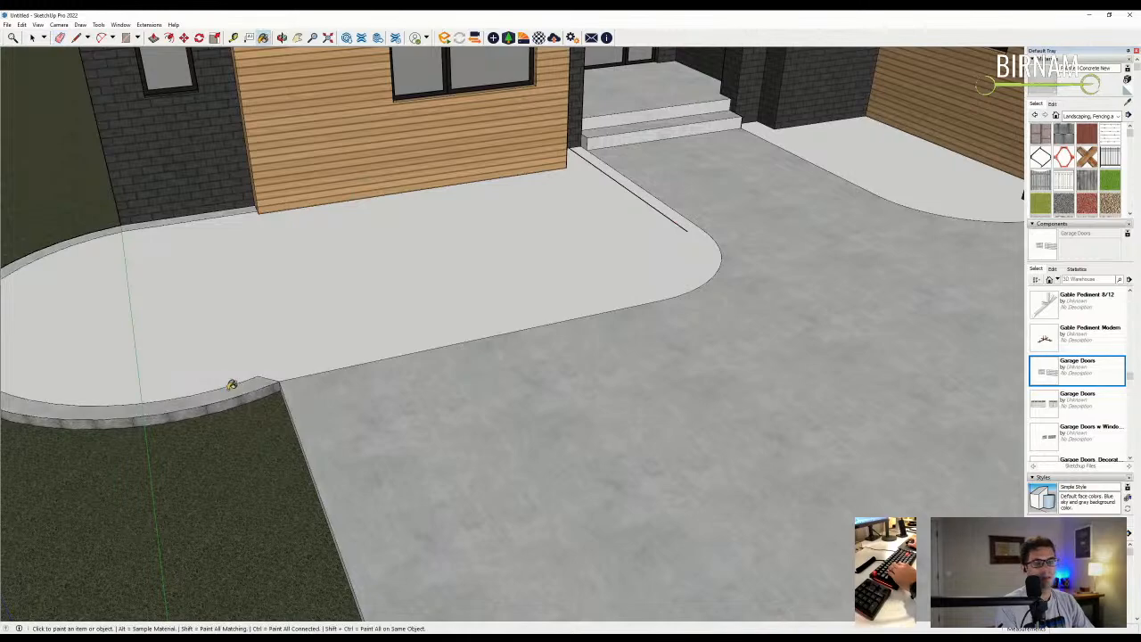
{"action": "scroll", "coordinate": [413, 371], "scroll_direction": "down", "scroll_amount": 2}
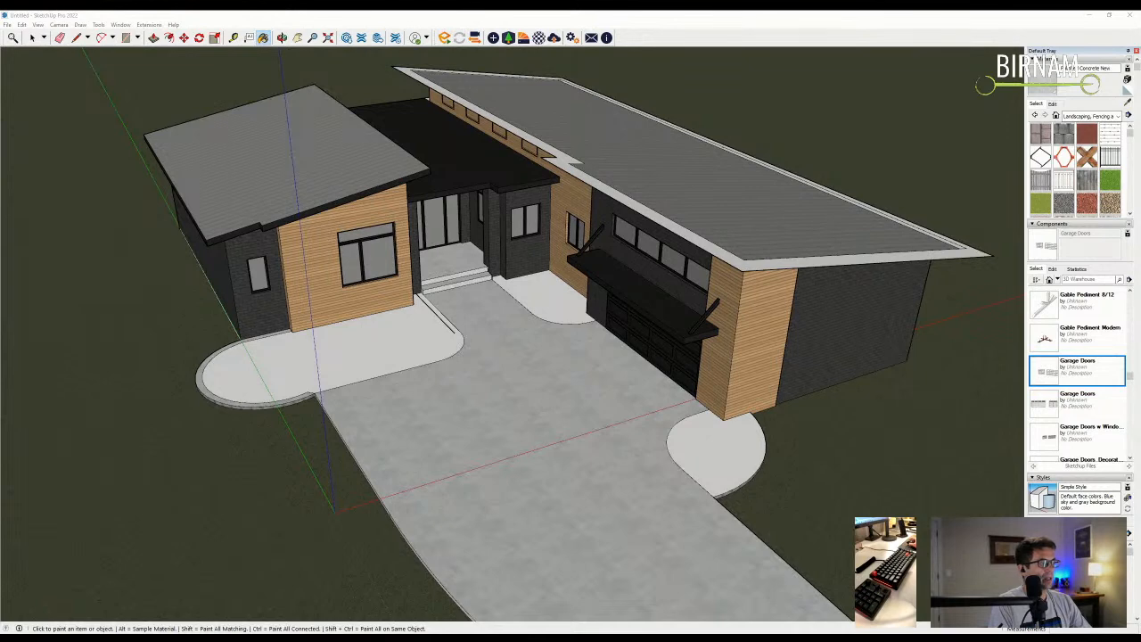
- Paint the entry walkway, left pad and round garage pad with Pebbles 02, White
{"action": "left_click", "coordinate": [1055, 116]}
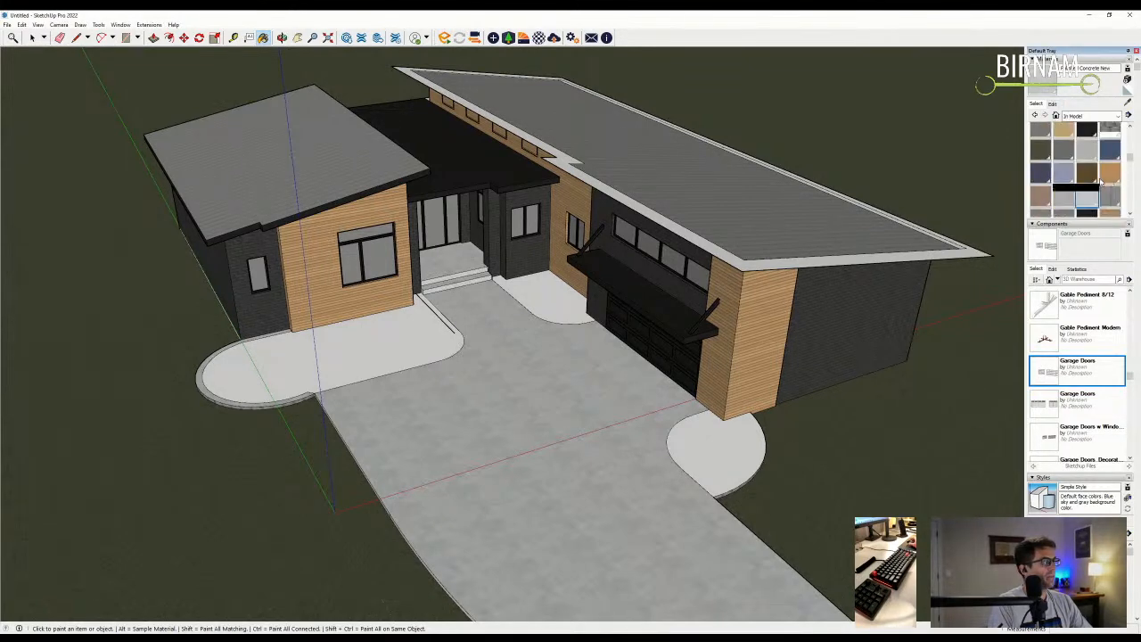
{"action": "left_click", "coordinate": [1066, 198]}
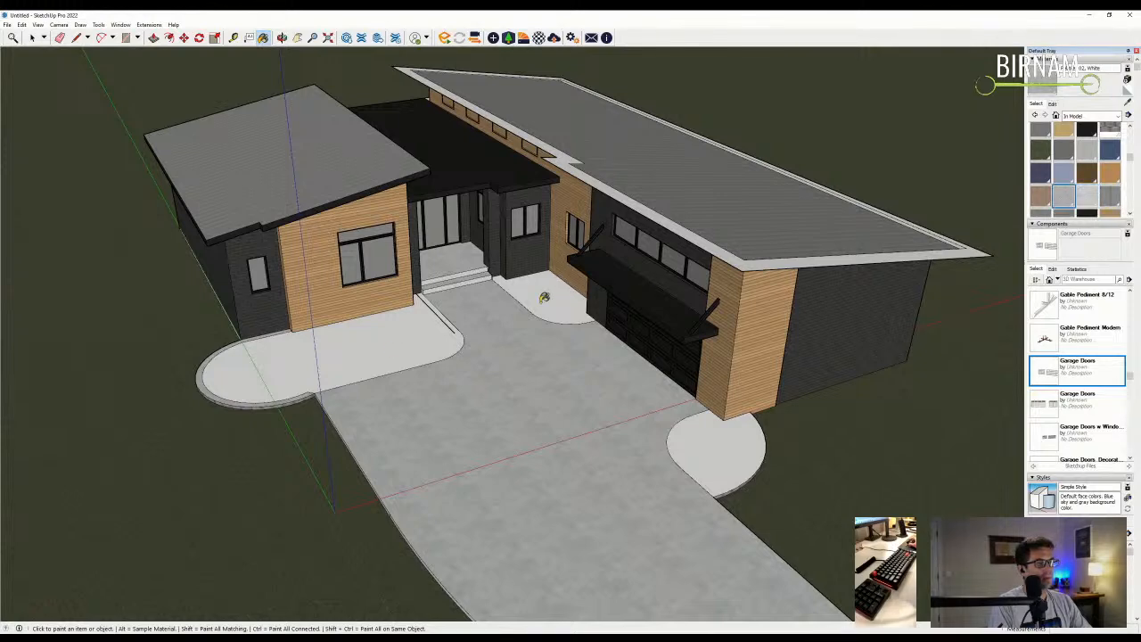
{"action": "left_click", "coordinate": [563, 296]}
{"action": "left_click", "coordinate": [718, 450]}
{"action": "mouse_move", "coordinate": [718, 450]}
{"action": "middle_mouse_down"}
{"action": "mouse_move", "coordinate": [624, 419]}
{"action": "mouse_move", "coordinate": [588, 446]}
{"action": "middle_mouse_up"}
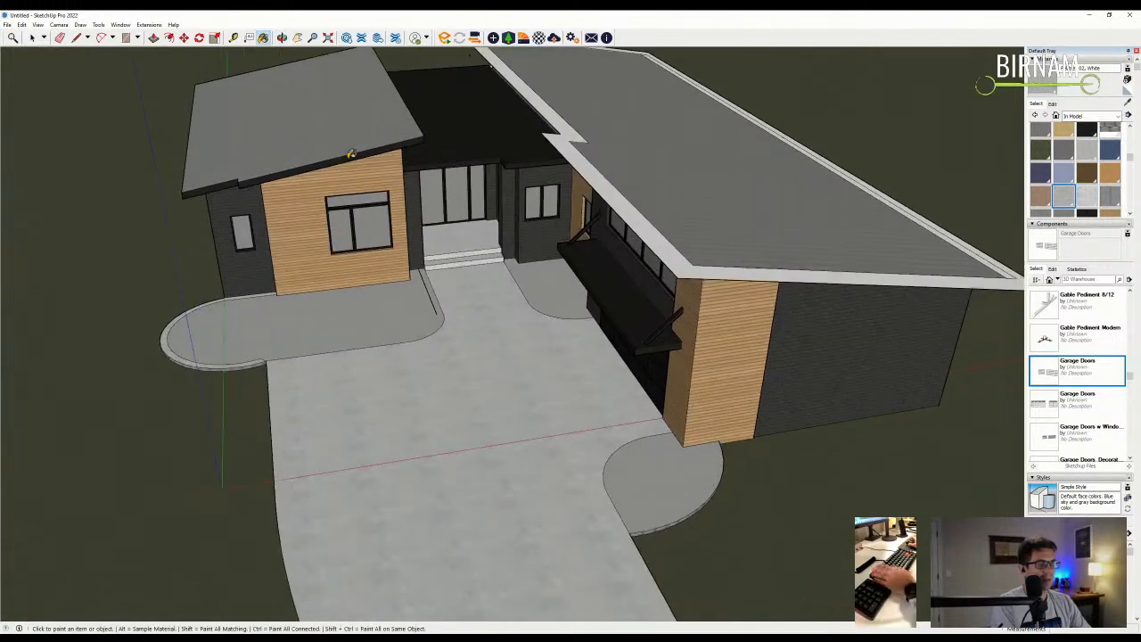
- Offset the round pad's face inward to create its border band
{"action": "left_click", "coordinate": [233, 37]}
{"action": "left_click", "coordinate": [170, 37]}
{"action": "scroll", "coordinate": [661, 486], "scroll_direction": "up", "scroll_amount": 3}
{"action": "left_click", "coordinate": [700, 523]}
{"action": "left_click", "coordinate": [691, 521]}
{"action": "scroll", "coordinate": [704, 445], "scroll_direction": "up", "scroll_amount": 3}
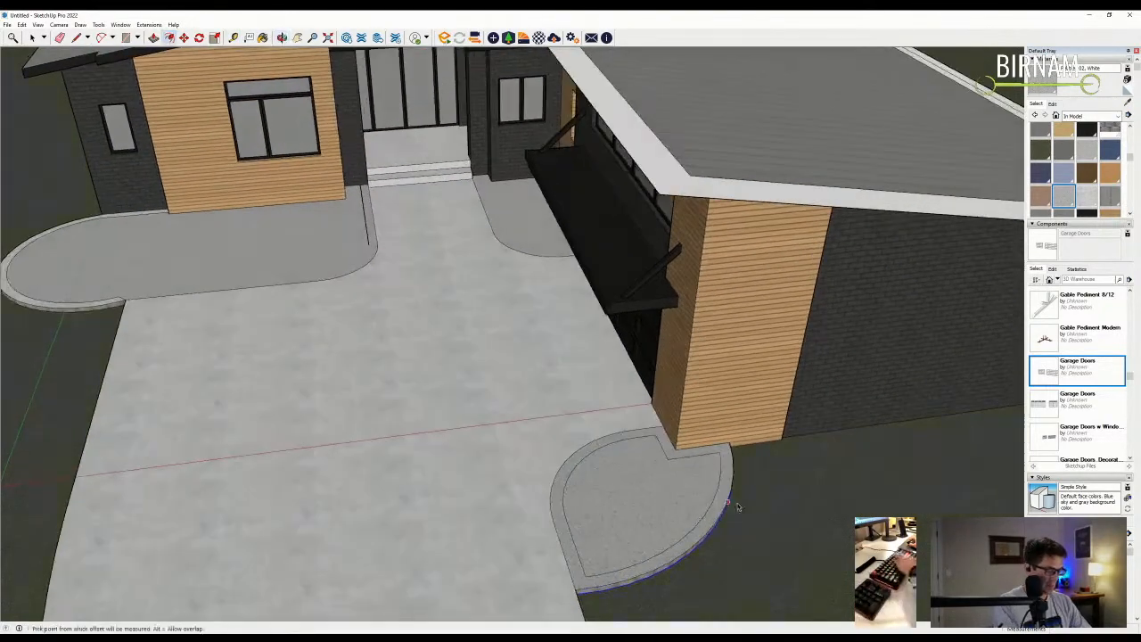
- Erase the round pad's extra inner curved edge
{"action": "key", "text": "l"}
{"action": "left_click", "coordinate": [710, 438]}
{"action": "key", "text": "Escape"}
{"action": "middle_click_drag", "start_coordinate": [711, 438], "coordinate": [580, 556]}
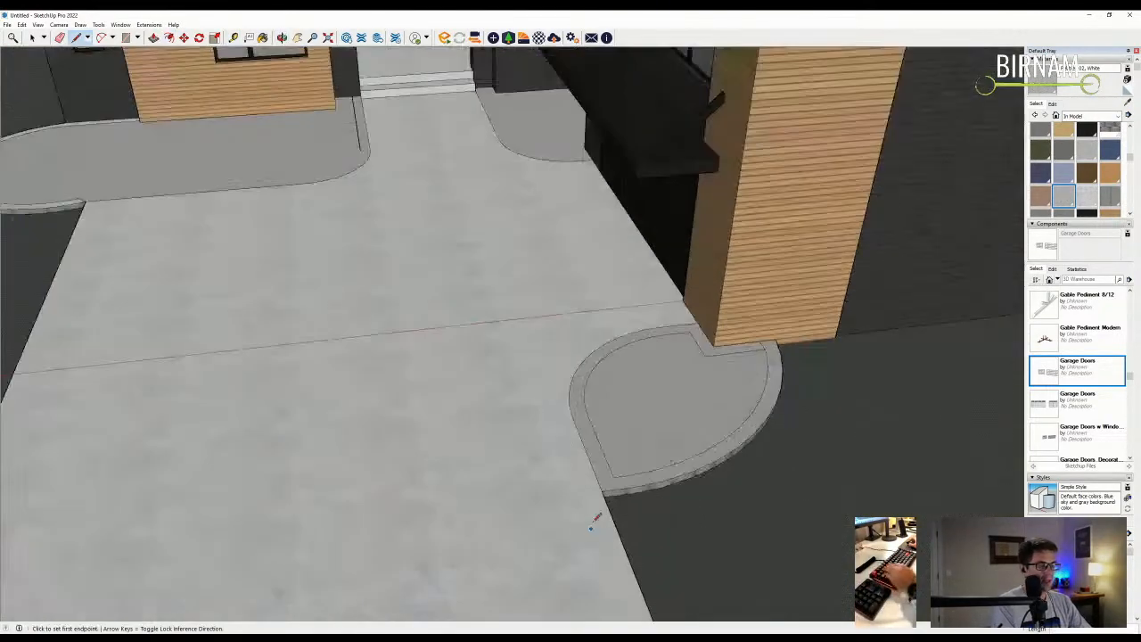
{"action": "key", "text": "e"}
{"action": "left_click_drag", "start_coordinate": [585, 399], "coordinate": [592, 424]}
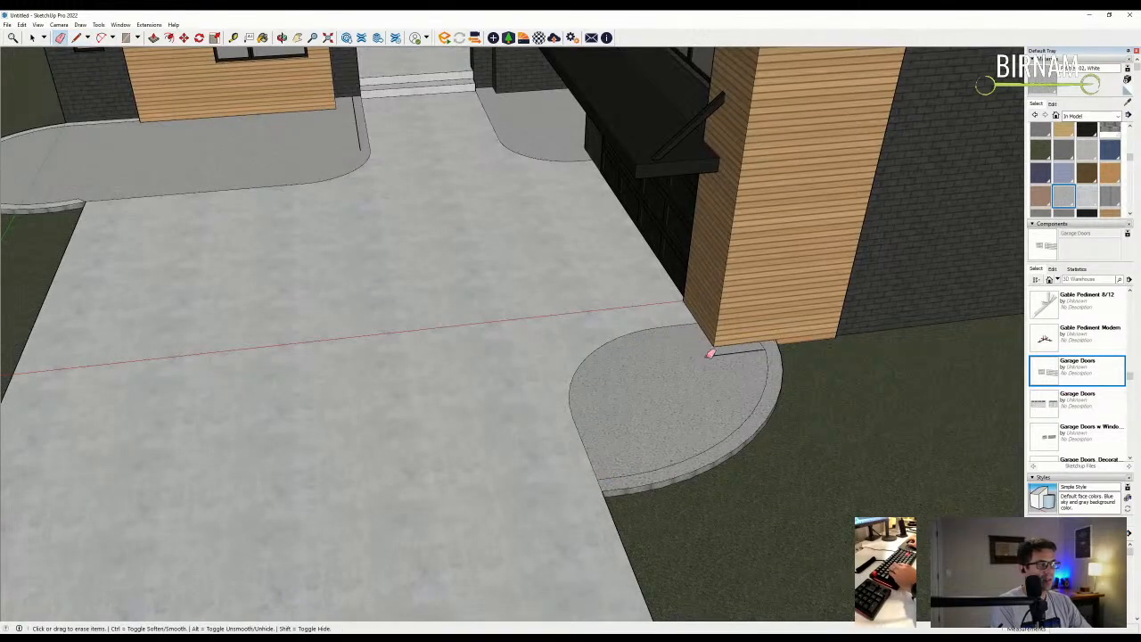
{"action": "scroll", "coordinate": [293, 224], "scroll_direction": "down", "scroll_amount": 8}
{"action": "middle_click_drag", "start_coordinate": [338, 240], "coordinate": [394, 255]}
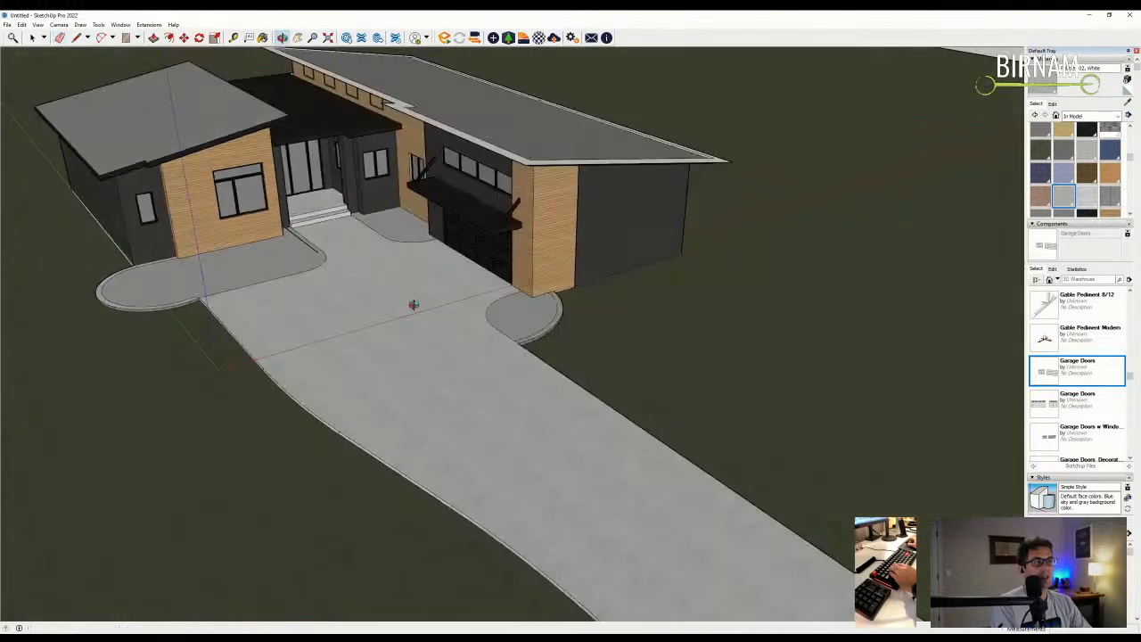
{"action": "scroll", "coordinate": [316, 236], "scroll_direction": "up", "scroll_amount": 2}
{"action": "scroll", "coordinate": [316, 240], "scroll_direction": "down", "scroll_amount": 3}
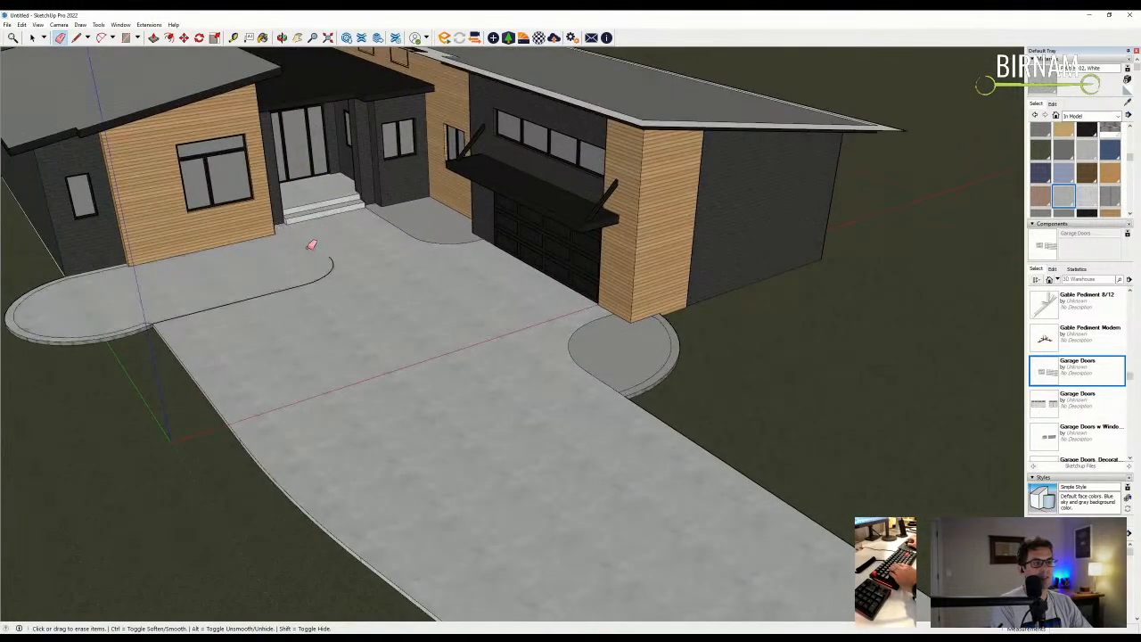
{"action": "middle_click_drag", "start_coordinate": [313, 255], "coordinate": [297, 327]}
- Erase the white trim edges around the garage roof
{"action": "scroll", "coordinate": [297, 327], "scroll_direction": "down", "scroll_amount": 3}
{"action": "middle_click_drag", "start_coordinate": [338, 359], "coordinate": [515, 74]}
{"action": "scroll", "coordinate": [504, 144], "scroll_direction": "up", "scroll_amount": 3}
{"action": "scroll", "coordinate": [503, 143], "scroll_direction": "up", "scroll_amount": 4}
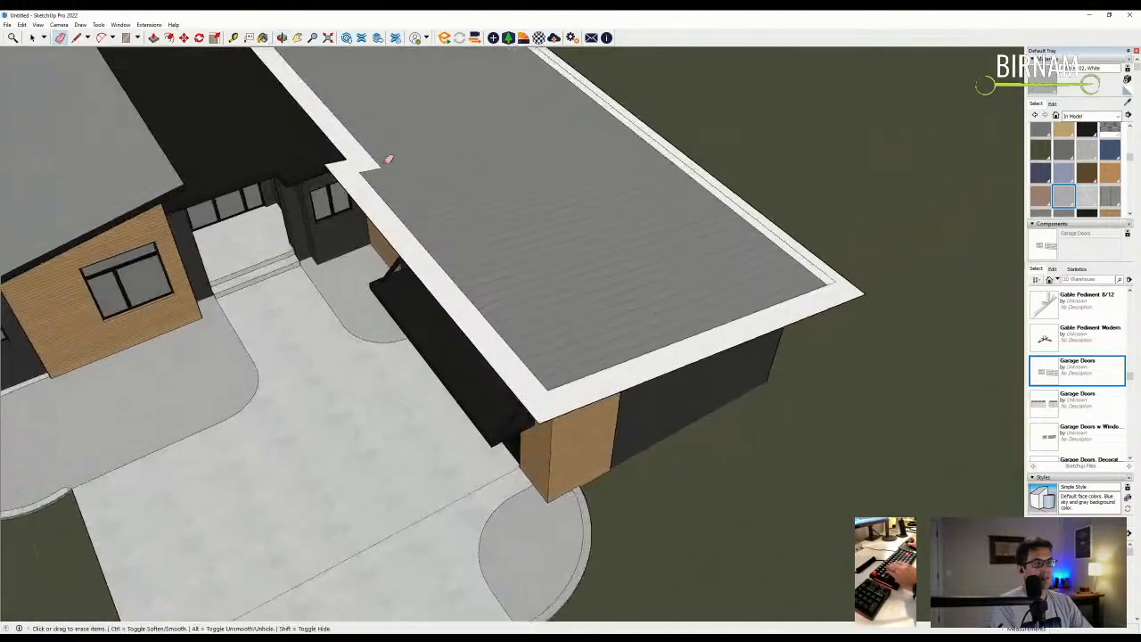
{"action": "key", "text": "e"}
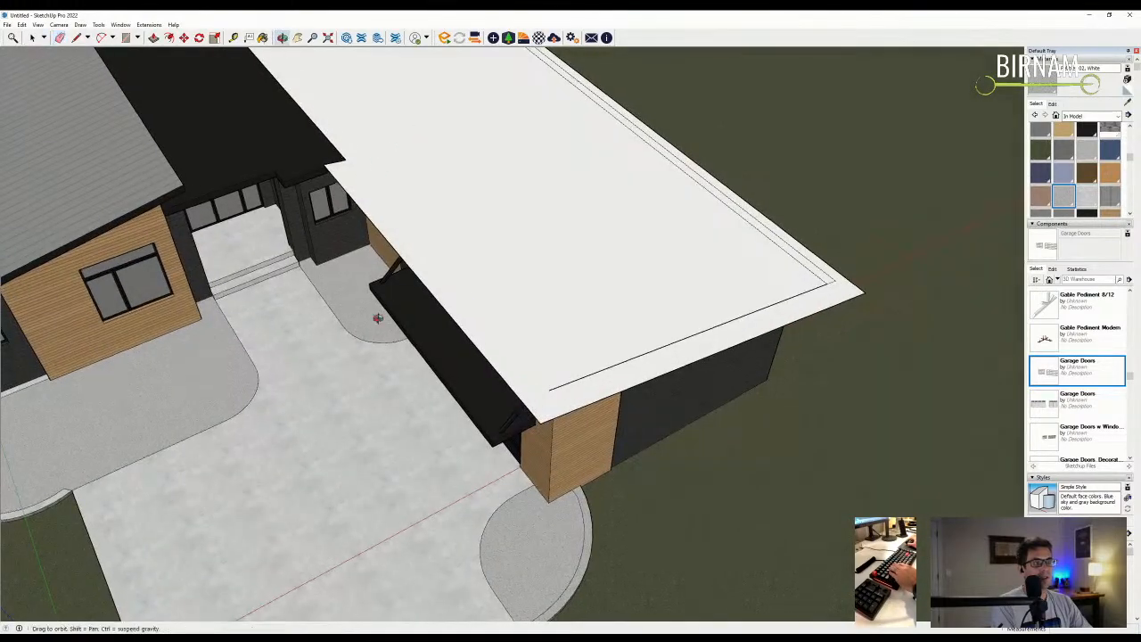
{"action": "middle_click_drag", "start_coordinate": [382, 158], "coordinate": [489, 119]}
{"action": "middle_click_drag", "start_coordinate": [502, 181], "coordinate": [851, 330]}
{"action": "scroll", "coordinate": [489, 328], "scroll_direction": "up", "scroll_amount": 3}
{"action": "left_click_drag", "start_coordinate": [851, 330], "coordinate": [863, 300]}
{"action": "middle_click_drag", "start_coordinate": [804, 307], "coordinate": [950, 222]}
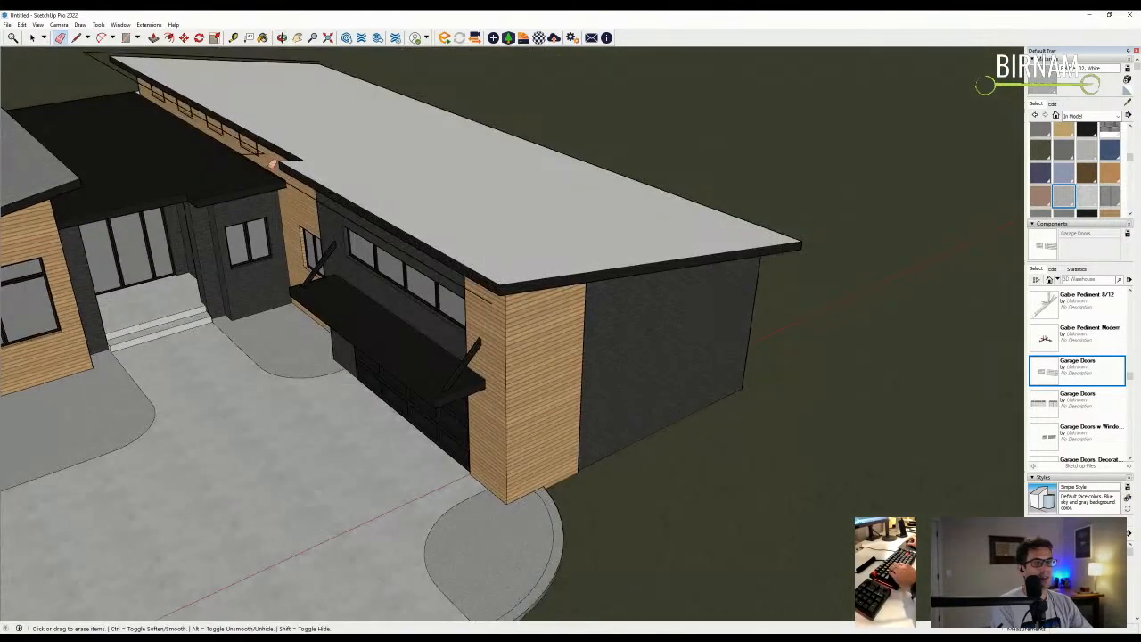
{"action": "scroll", "coordinate": [272, 165], "scroll_direction": "up", "scroll_amount": 5}
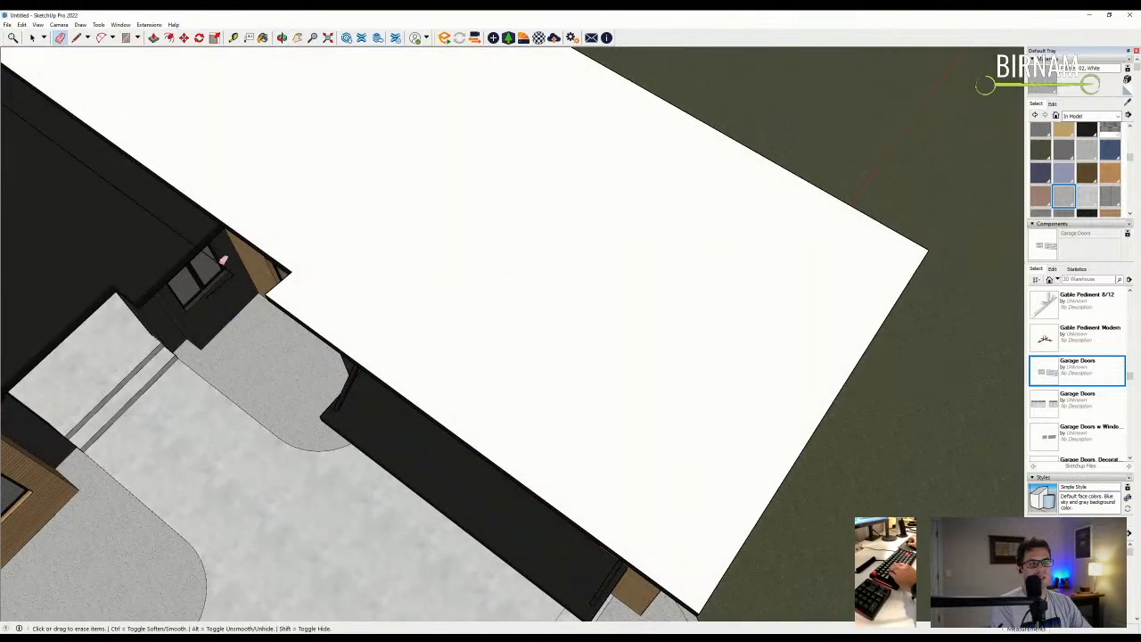
{"action": "scroll", "coordinate": [238, 271], "scroll_direction": "down", "scroll_amount": 6}
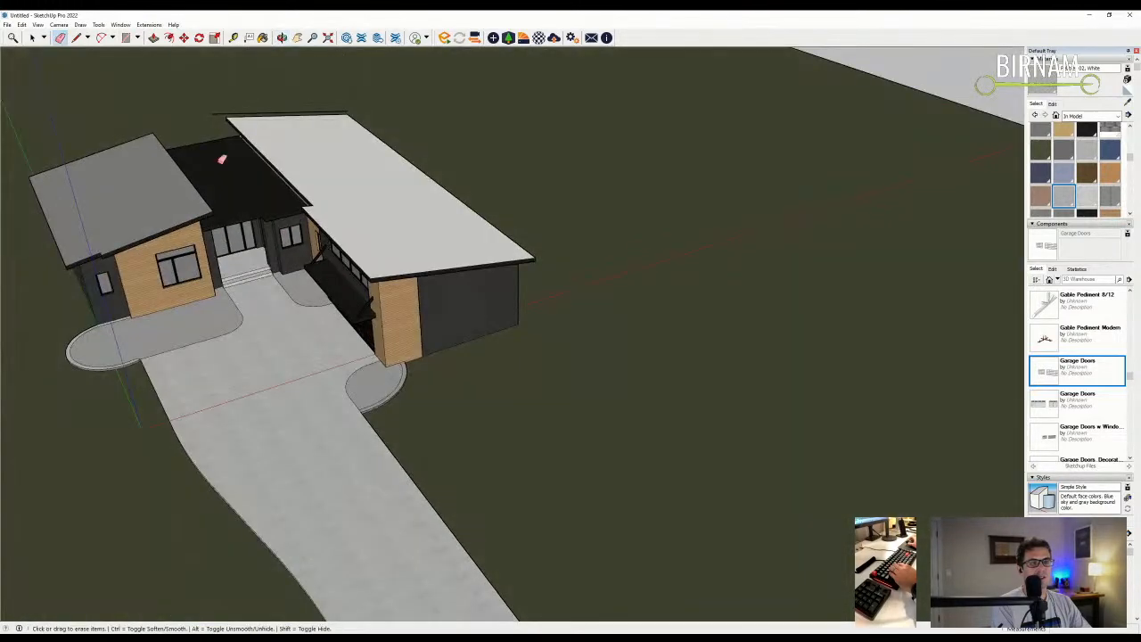
- Paint the garage roof with the dark Metal Standing Seam material
{"action": "key", "text": "b"}
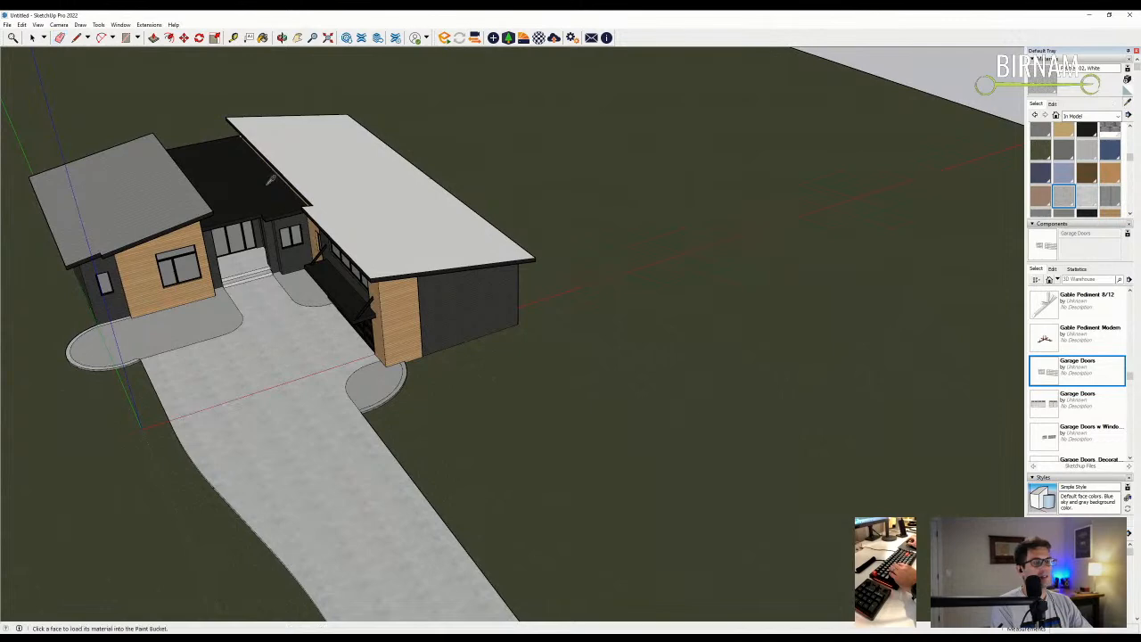
{"action": "left_click", "coordinate": [334, 167]}
{"action": "scroll", "coordinate": [200, 287], "scroll_direction": "up", "scroll_amount": 3}
{"action": "scroll", "coordinate": [200, 287], "scroll_direction": "down", "scroll_amount": 5}
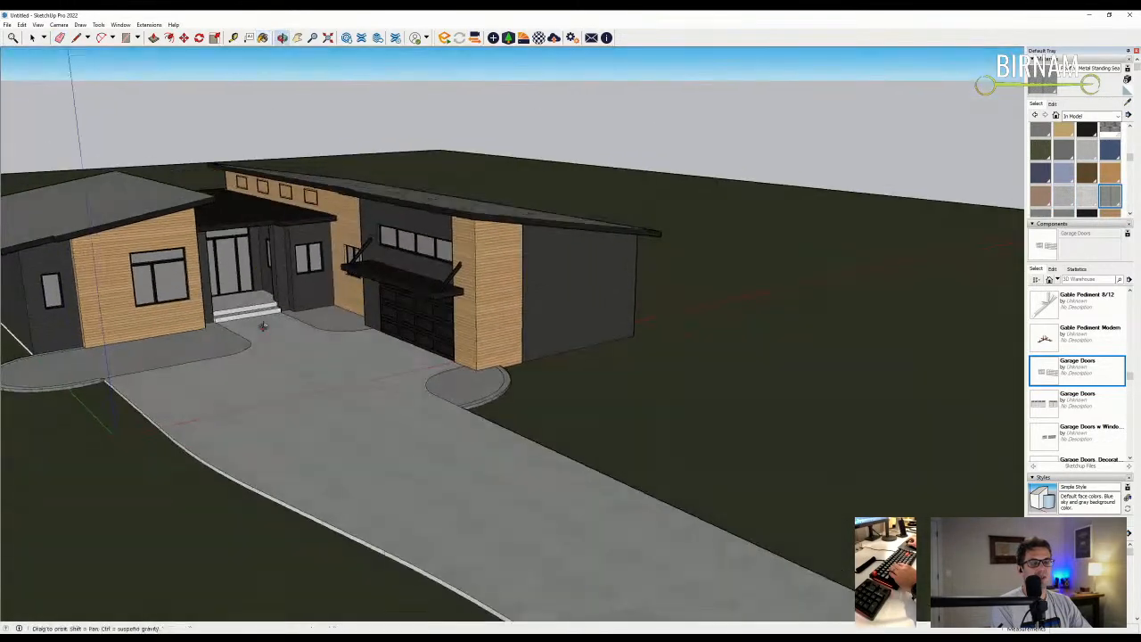
{"action": "middle_click_drag", "start_coordinate": [200, 287], "coordinate": [295, 294]}
{"action": "left_click", "coordinate": [508, 38]}
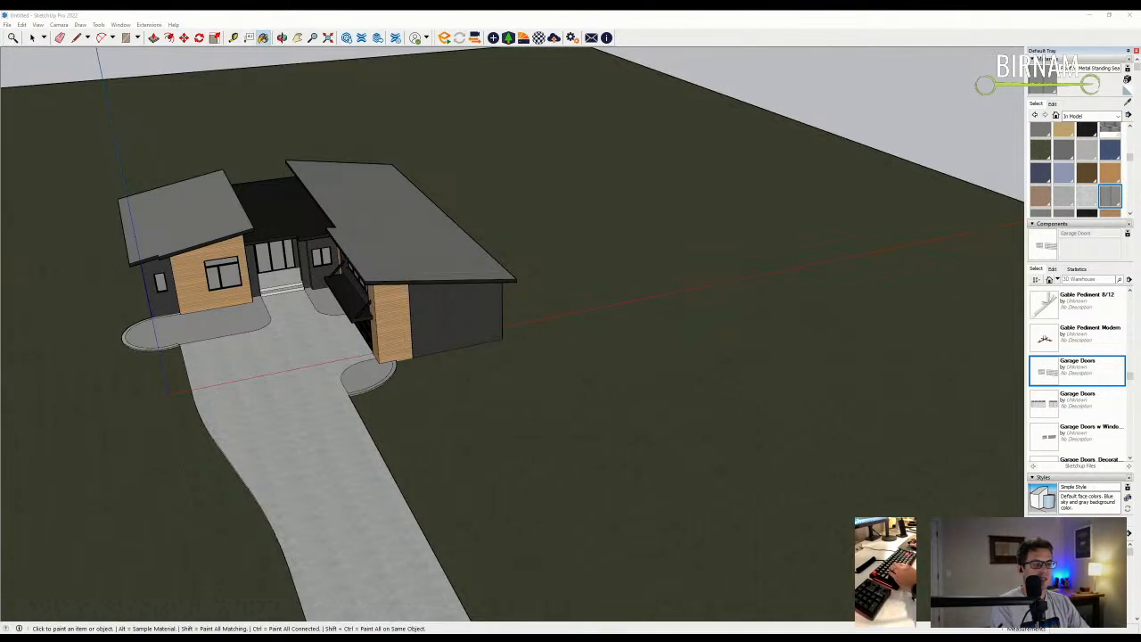
- Place six light markers along the curved entry walkway
{"action": "middle_click_drag", "start_coordinate": [209, 323], "coordinate": [398, 451]}
{"action": "scroll", "coordinate": [433, 282], "scroll_direction": "up", "scroll_amount": 6}
{"action": "left_click", "coordinate": [446, 283]}
{"action": "left_click", "coordinate": [492, 331]}
{"action": "left_click", "coordinate": [542, 388]}
{"action": "scroll", "coordinate": [571, 294], "scroll_direction": "down", "scroll_amount": 3}
{"action": "left_click", "coordinate": [360, 345]}
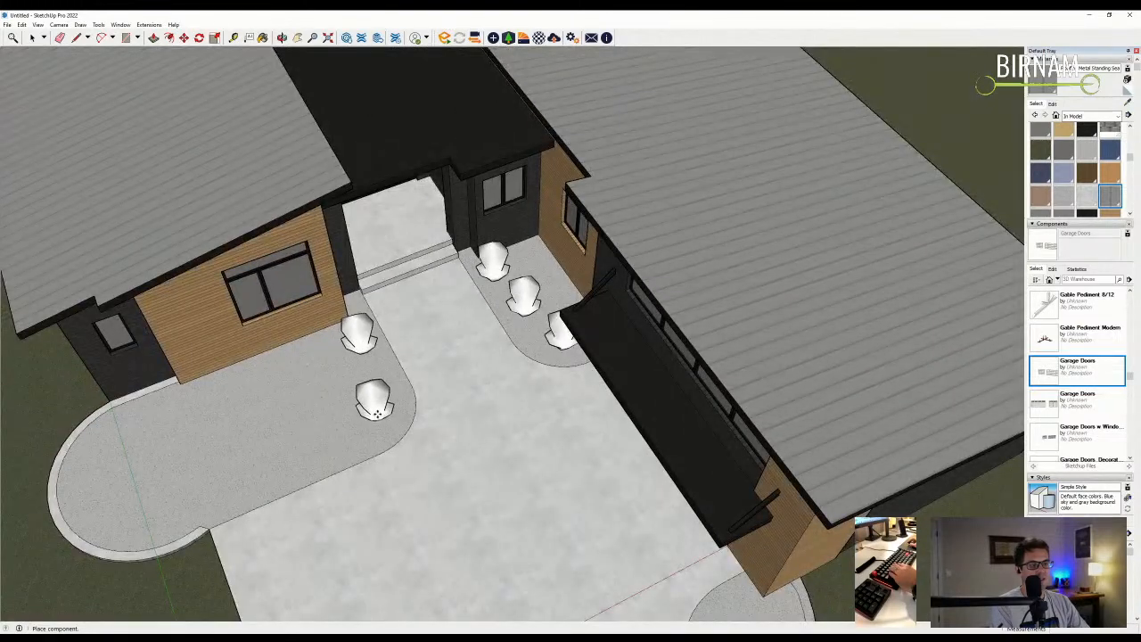
{"action": "left_click", "coordinate": [376, 412]}
{"action": "left_click", "coordinate": [317, 463]}
- Place five light markers across the left curved planting bed
{"action": "left_click", "coordinate": [171, 407]}
{"action": "left_click", "coordinate": [96, 453]}
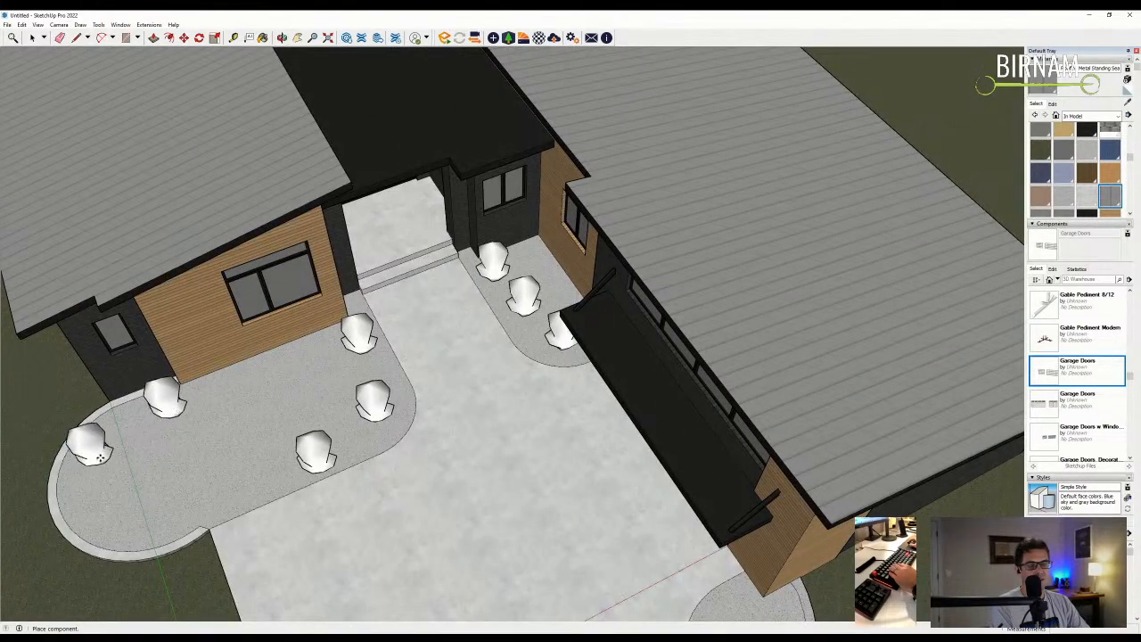
{"action": "left_click", "coordinate": [154, 523]}
{"action": "left_click", "coordinate": [242, 383]}
{"action": "left_click", "coordinate": [302, 349]}
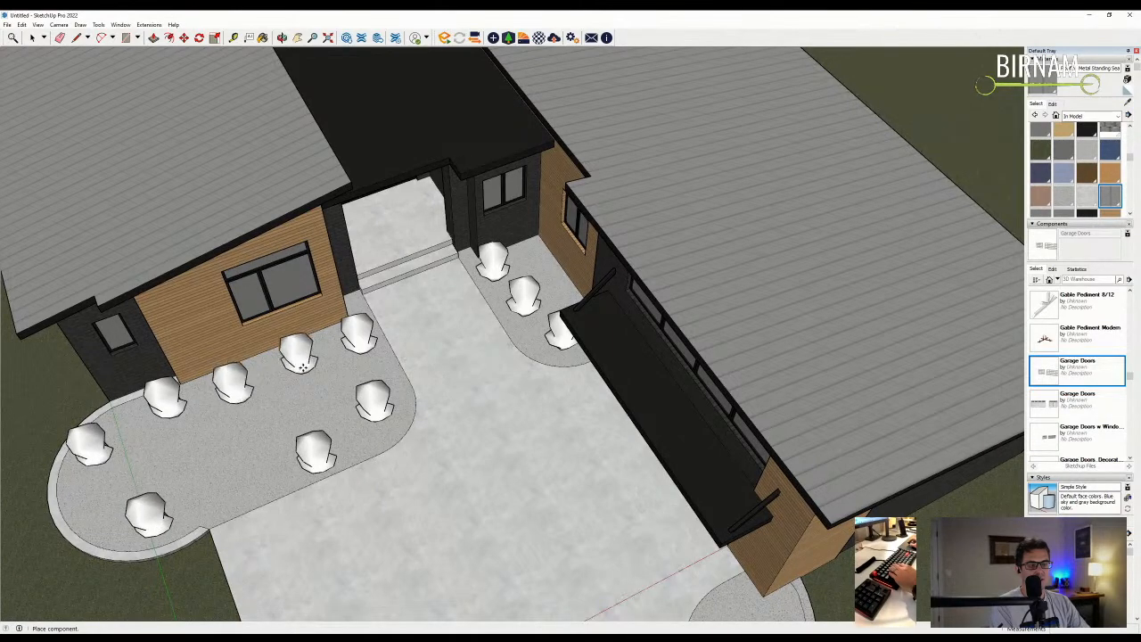
{"action": "scroll", "coordinate": [75, 234], "scroll_direction": "down", "scroll_amount": 3}
{"action": "scroll", "coordinate": [521, 541], "scroll_direction": "up", "scroll_amount": 3}
- Place three lights on the right curved bed and one more piece on the left bed
{"action": "left_click", "coordinate": [464, 443]}
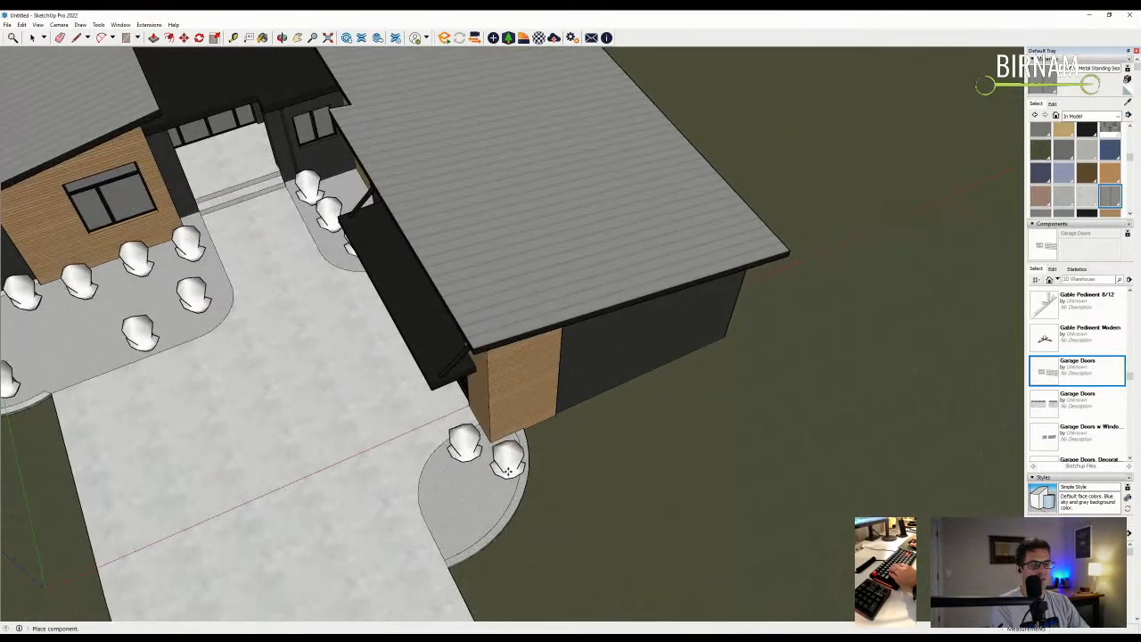
{"action": "left_click", "coordinate": [491, 491]}
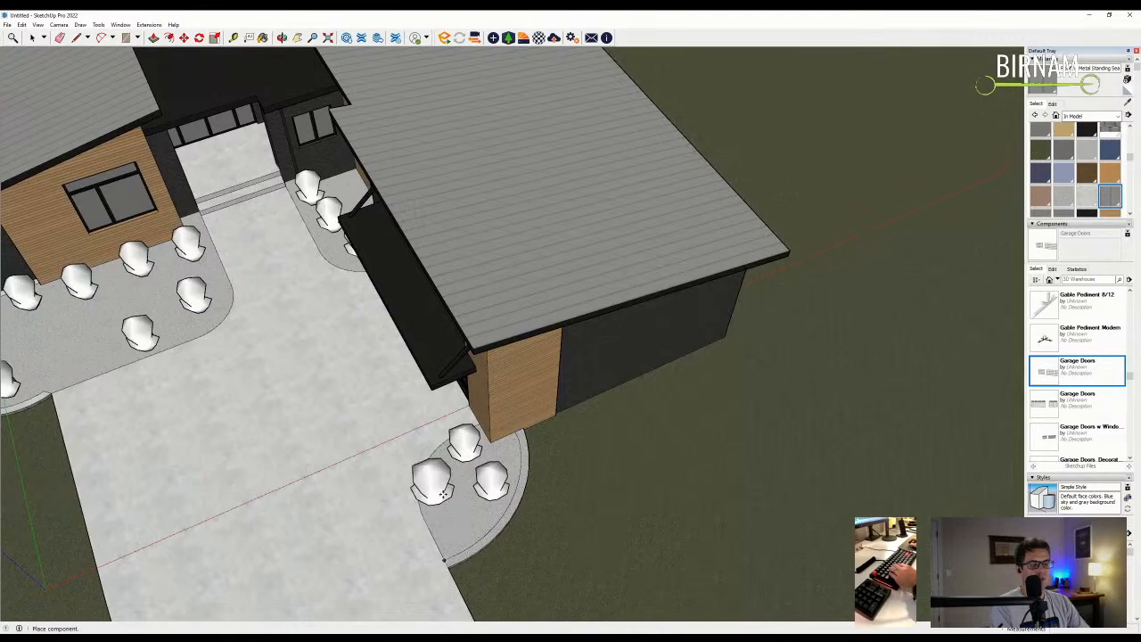
{"action": "left_click", "coordinate": [443, 505]}
{"action": "scroll", "coordinate": [443, 505], "scroll_direction": "down", "scroll_amount": 3}
{"action": "middle_click_drag", "start_coordinate": [443, 504], "coordinate": [397, 459]}
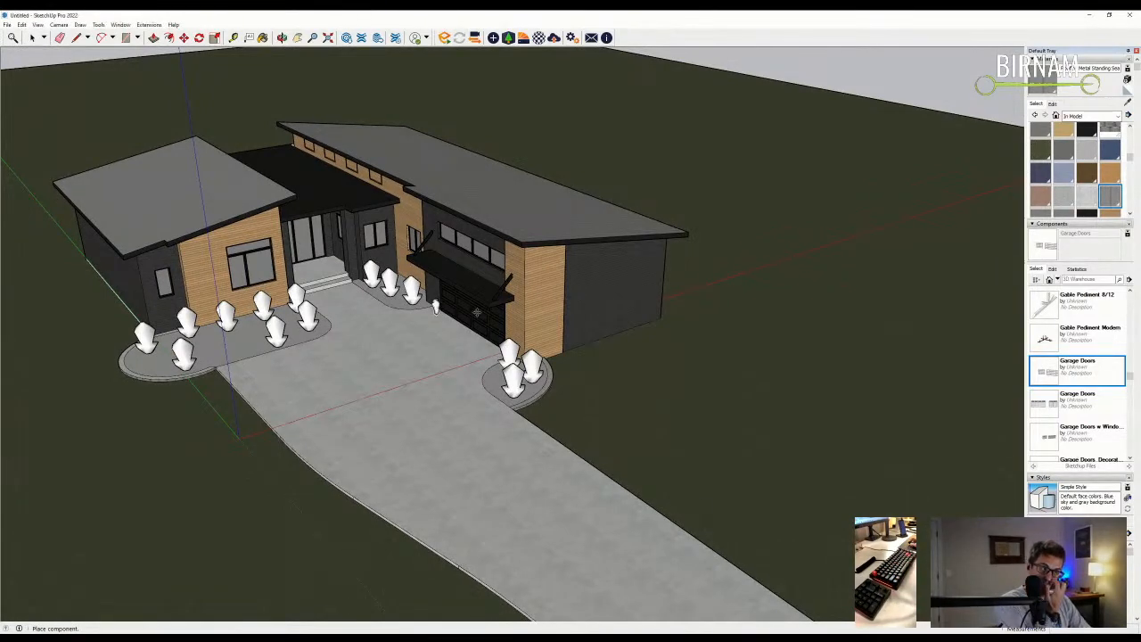
{"action": "scroll", "coordinate": [443, 384], "scroll_direction": "up", "scroll_amount": 5}
{"action": "scroll", "coordinate": [442, 383], "scroll_direction": "up", "scroll_amount": 6}
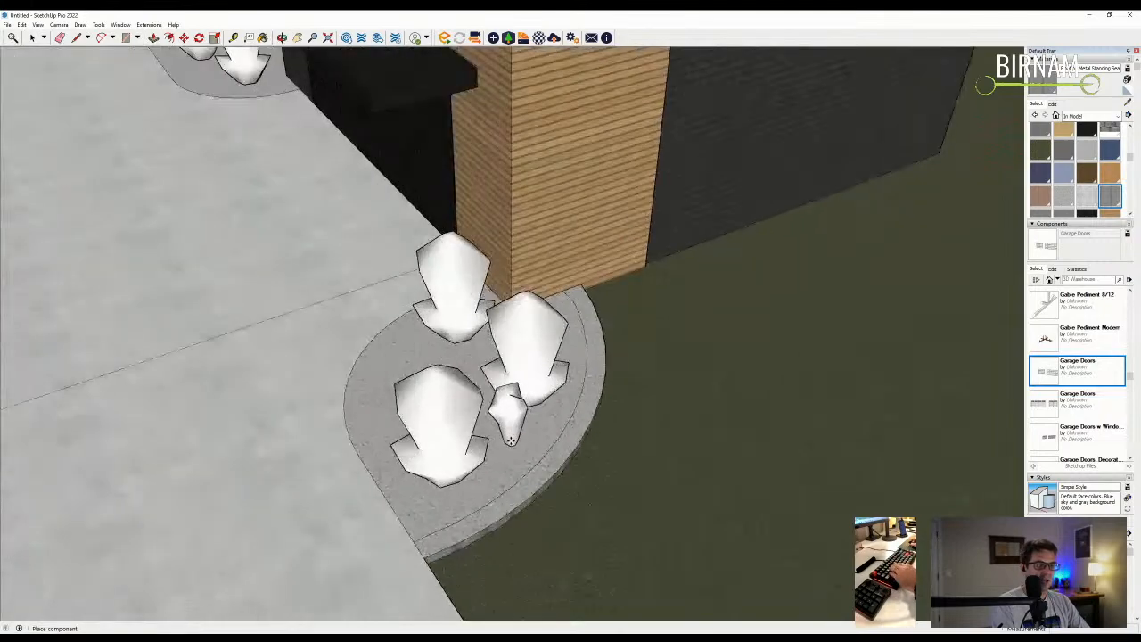
{"action": "scroll", "coordinate": [376, 434], "scroll_direction": "down", "scroll_amount": 10}
{"action": "scroll", "coordinate": [379, 311], "scroll_direction": "up", "scroll_amount": 6}
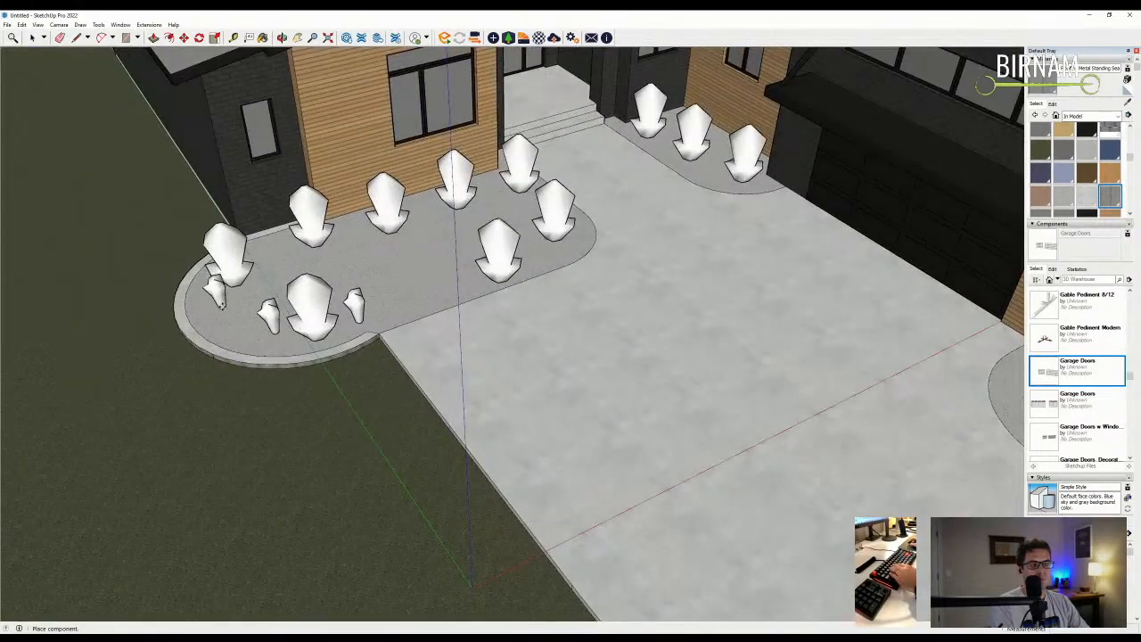
{"action": "left_click", "coordinate": [212, 292]}
{"action": "scroll", "coordinate": [477, 278], "scroll_direction": "up", "scroll_amount": 1}
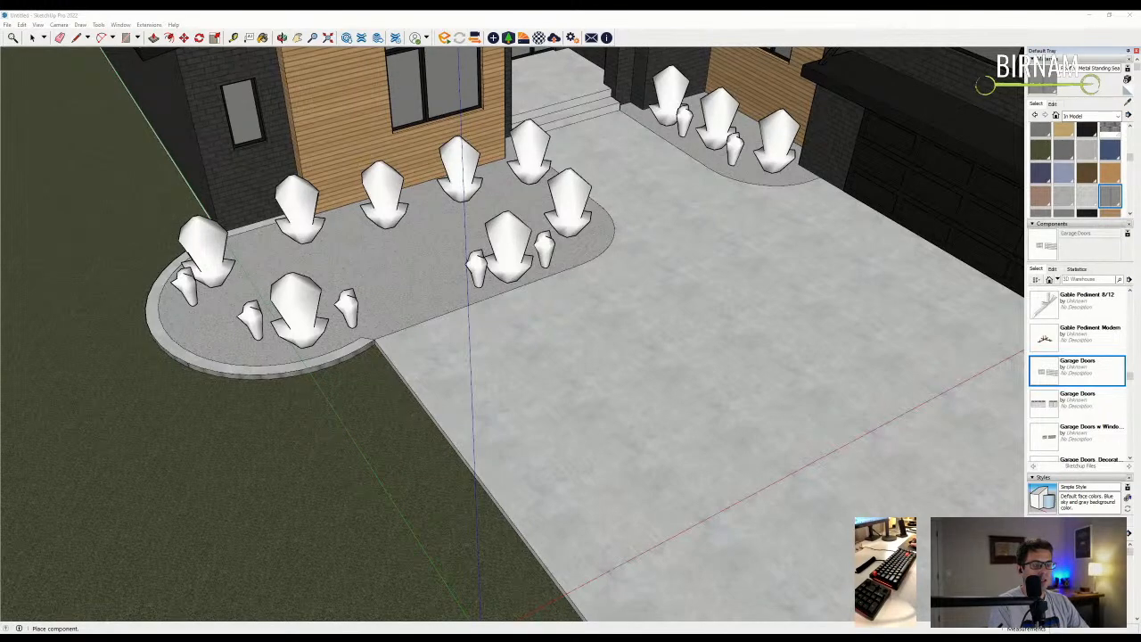
- Place three more shrubs in the left bed, including one at its lower left
{"action": "scroll", "coordinate": [522, 201], "scroll_direction": "up", "scroll_amount": 3}
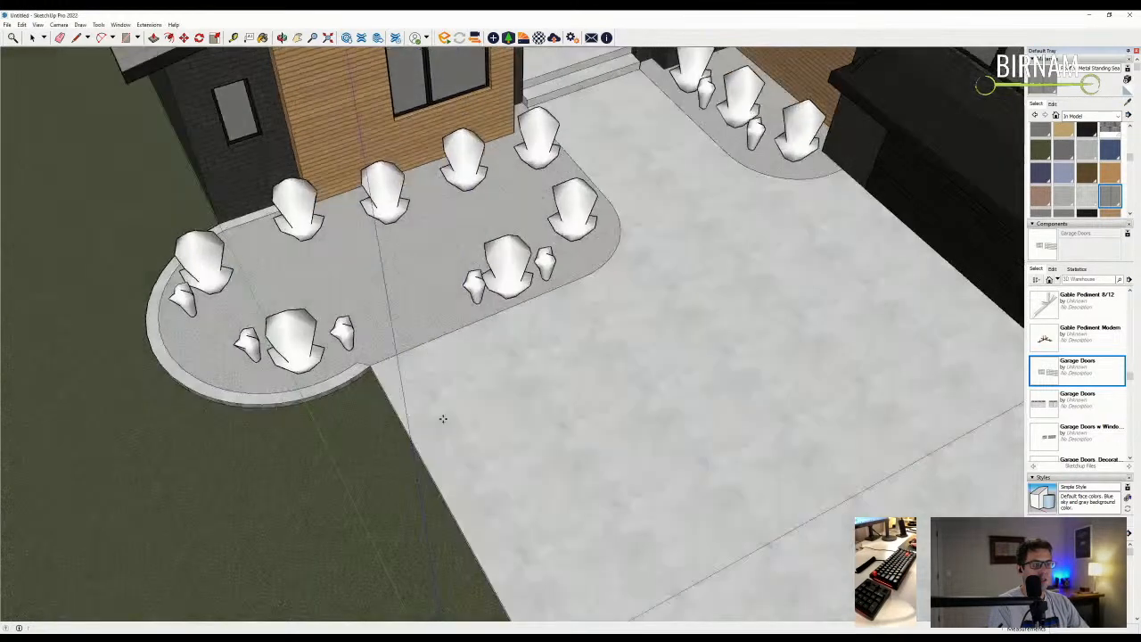
{"action": "left_click", "coordinate": [523, 196]}
{"action": "left_click", "coordinate": [423, 340]}
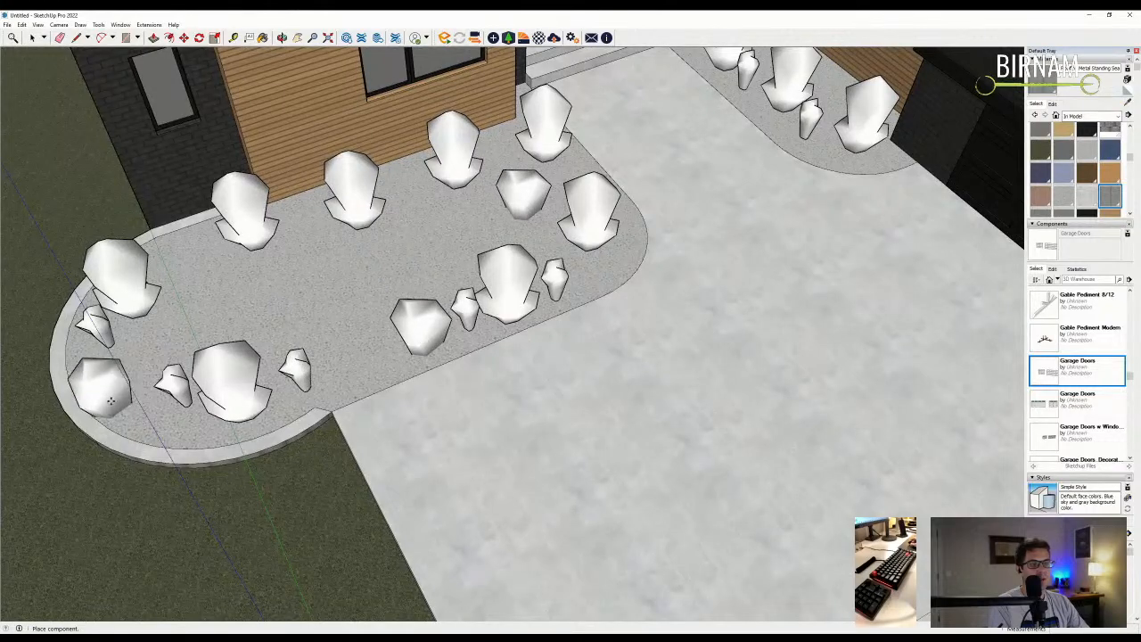
{"action": "left_click", "coordinate": [123, 381]}
{"action": "scroll", "coordinate": [407, 265], "scroll_direction": "down", "scroll_amount": 4}
{"action": "middle_click_drag", "start_coordinate": [425, 244], "coordinate": [501, 275]}
{"action": "scroll", "coordinate": [515, 430], "scroll_direction": "up", "scroll_amount": 2}
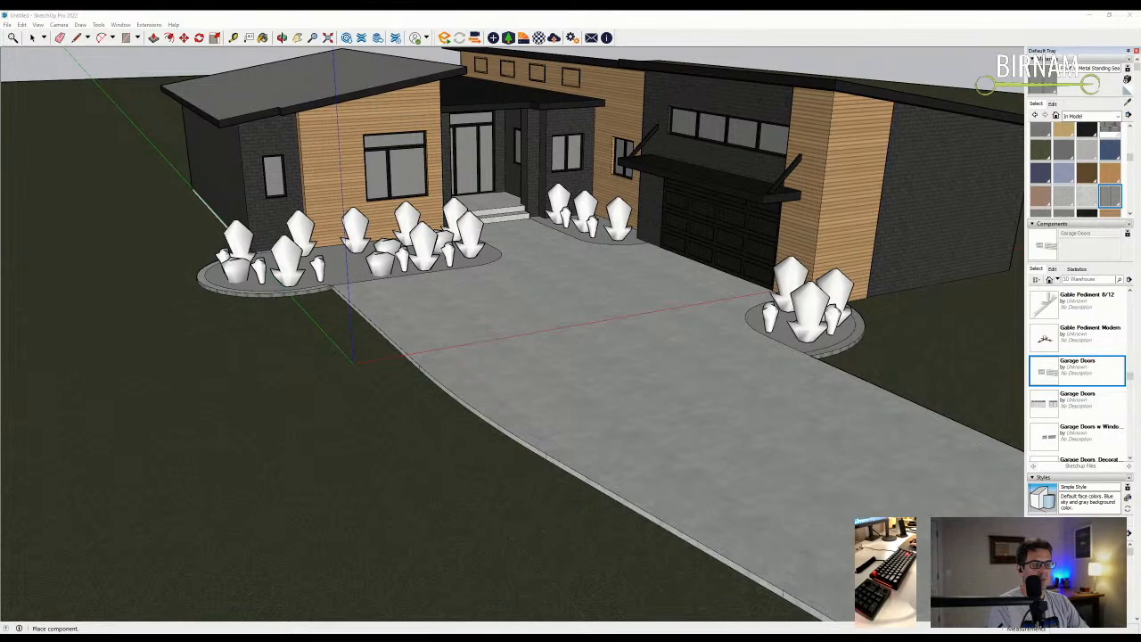
{"action": "scroll", "coordinate": [437, 318], "scroll_direction": "up", "scroll_amount": 2}
{"action": "middle_click_drag", "start_coordinate": [395, 216], "coordinate": [326, 280]}
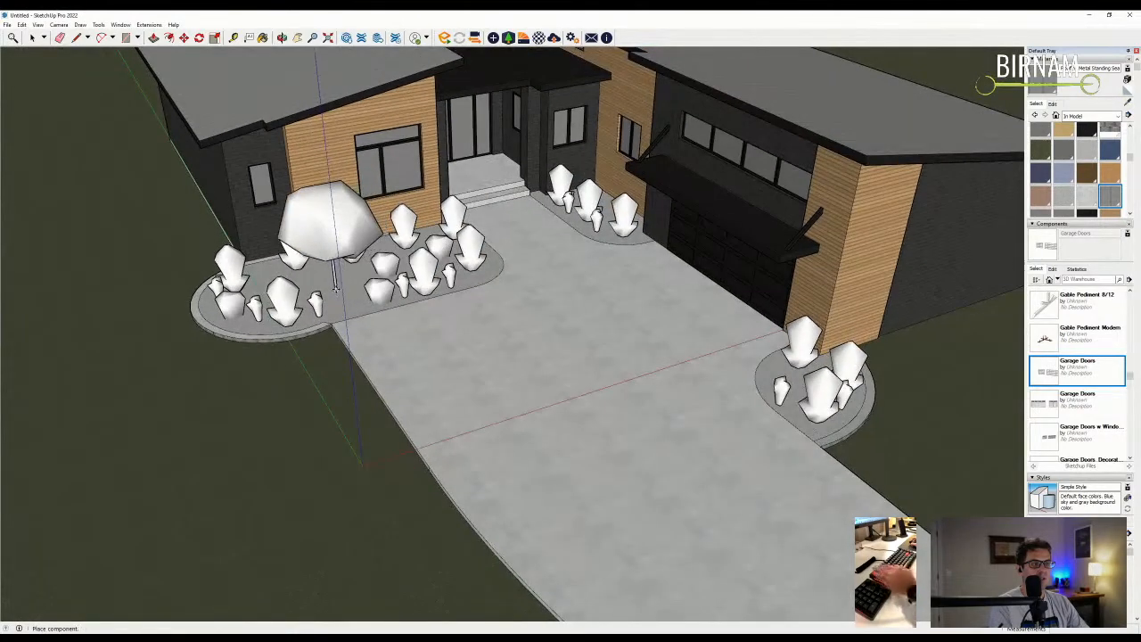
{"action": "middle_click_drag", "start_coordinate": [419, 299], "coordinate": [514, 321]}
{"action": "scroll", "coordinate": [514, 321], "scroll_direction": "down", "scroll_amount": 3}
- Move the small tree to the left end of the left bed
{"action": "middle_click_drag", "start_coordinate": [527, 382], "coordinate": [538, 382]}
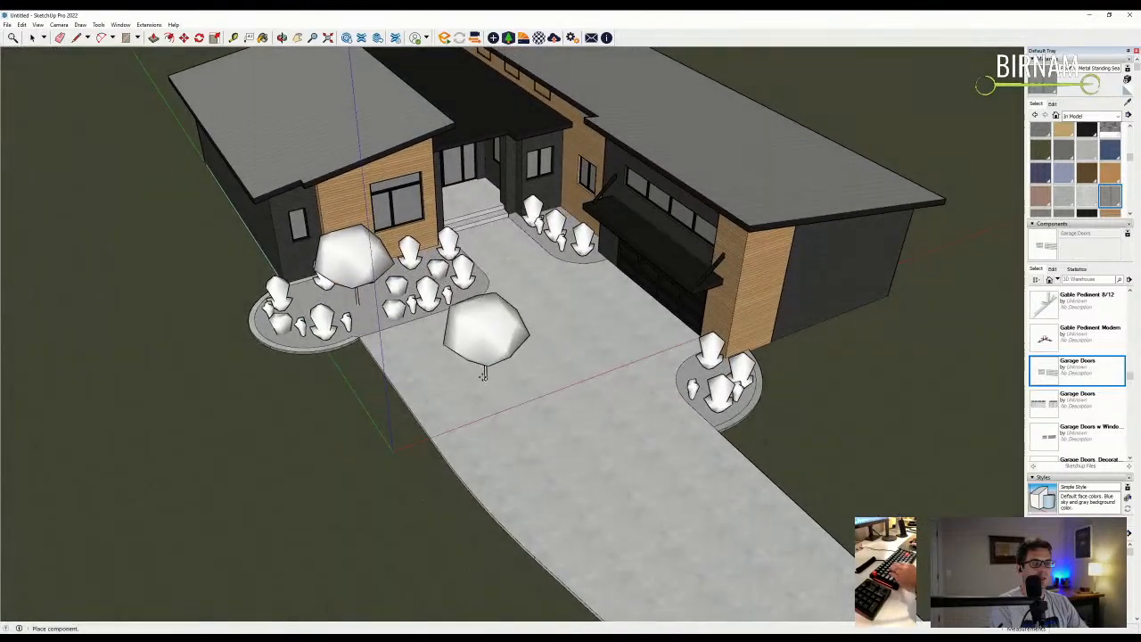
{"action": "scroll", "coordinate": [359, 310], "scroll_direction": "up", "scroll_amount": 3}
{"action": "scroll", "coordinate": [358, 309], "scroll_direction": "up", "scroll_amount": 2}
{"action": "scroll", "coordinate": [362, 300], "scroll_direction": "up", "scroll_amount": 2}
{"action": "key", "text": "space"}
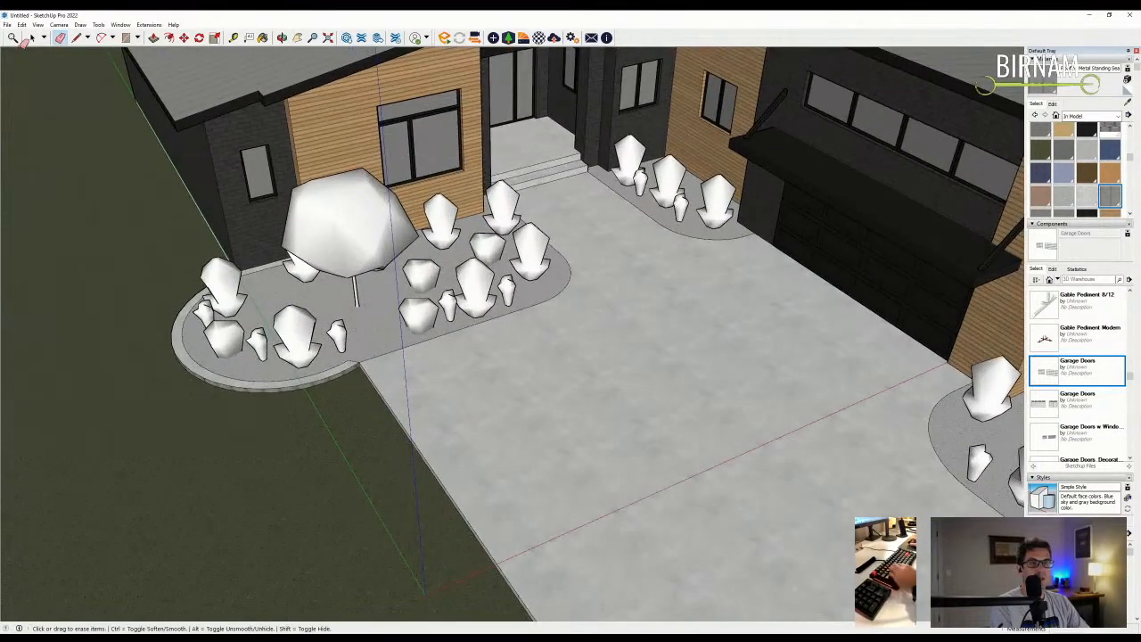
{"action": "left_click", "coordinate": [347, 227]}
{"action": "scroll", "coordinate": [356, 267], "scroll_direction": "up", "scroll_amount": 2}
{"action": "key", "text": "m"}
{"action": "left_click", "coordinate": [390, 348]}
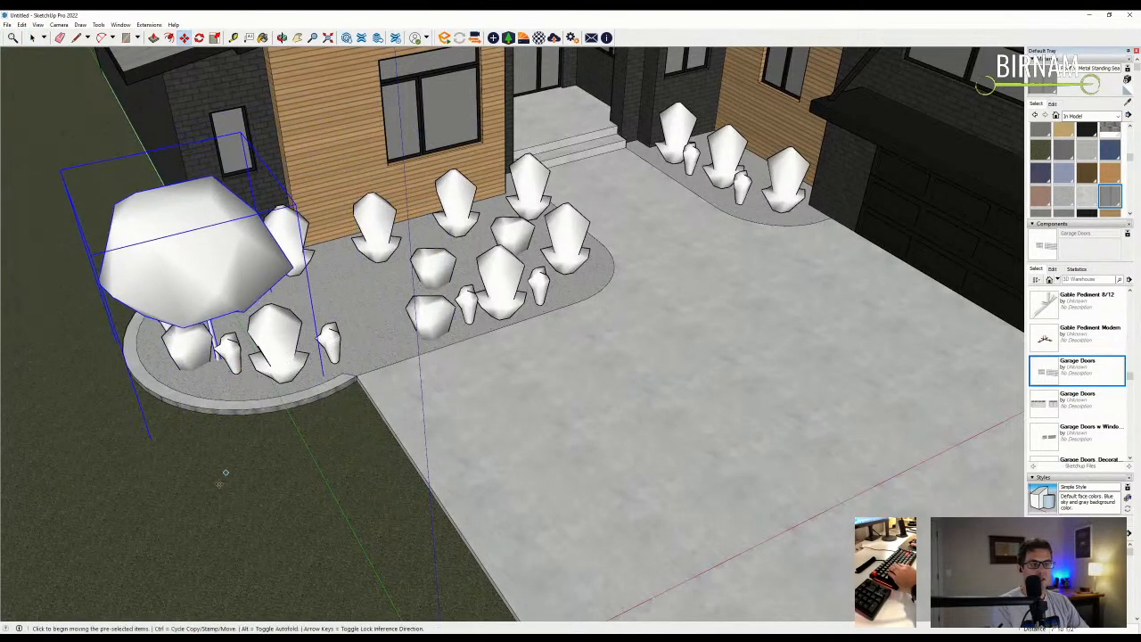
{"action": "left_click", "coordinate": [247, 483]}
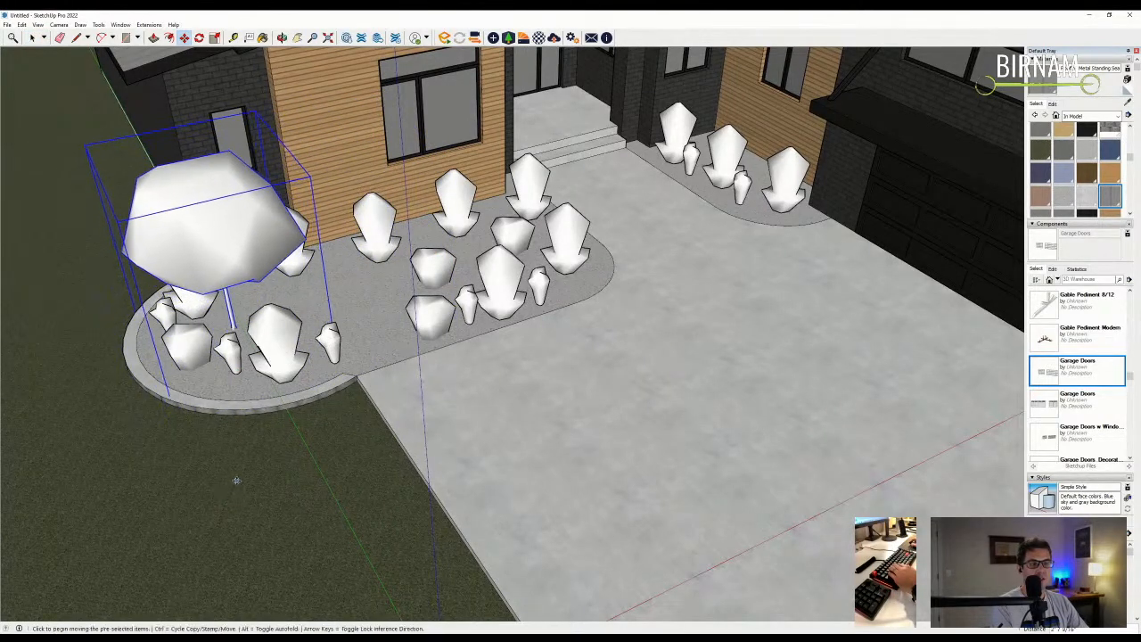
{"action": "middle_click_drag", "start_coordinate": [248, 484], "coordinate": [210, 241]}
- Reposition the small shrub within the left bed
{"action": "key", "text": "space"}
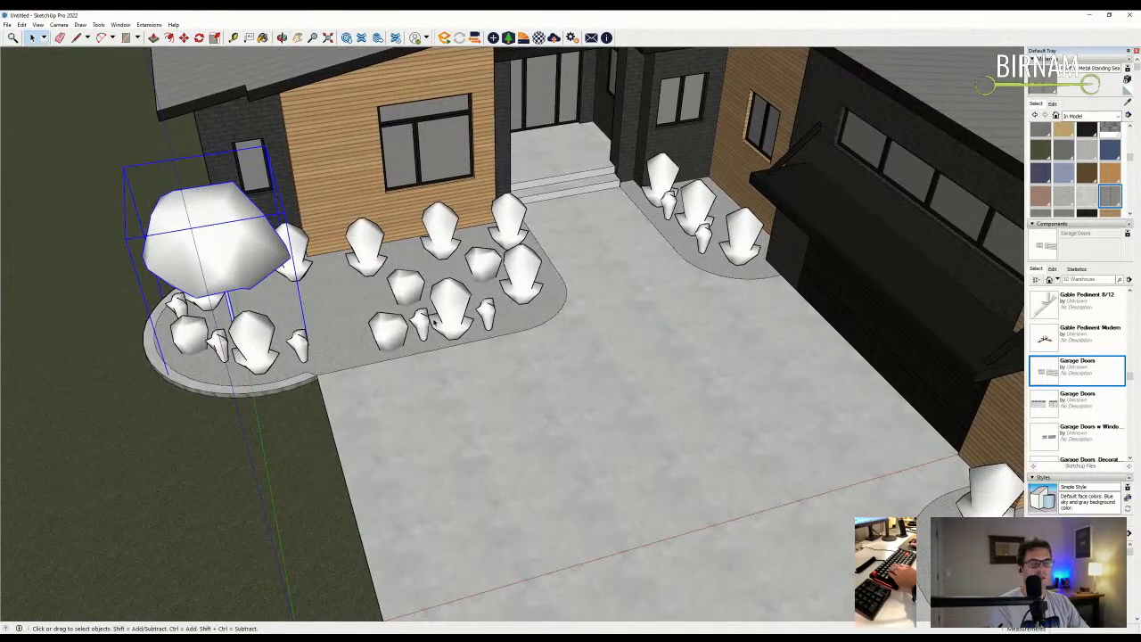
{"action": "left_click", "coordinate": [258, 337]}
{"action": "middle_click_drag", "start_coordinate": [259, 337], "coordinate": [330, 346]}
{"action": "key", "text": "m"}
{"action": "left_click", "coordinate": [431, 461]}
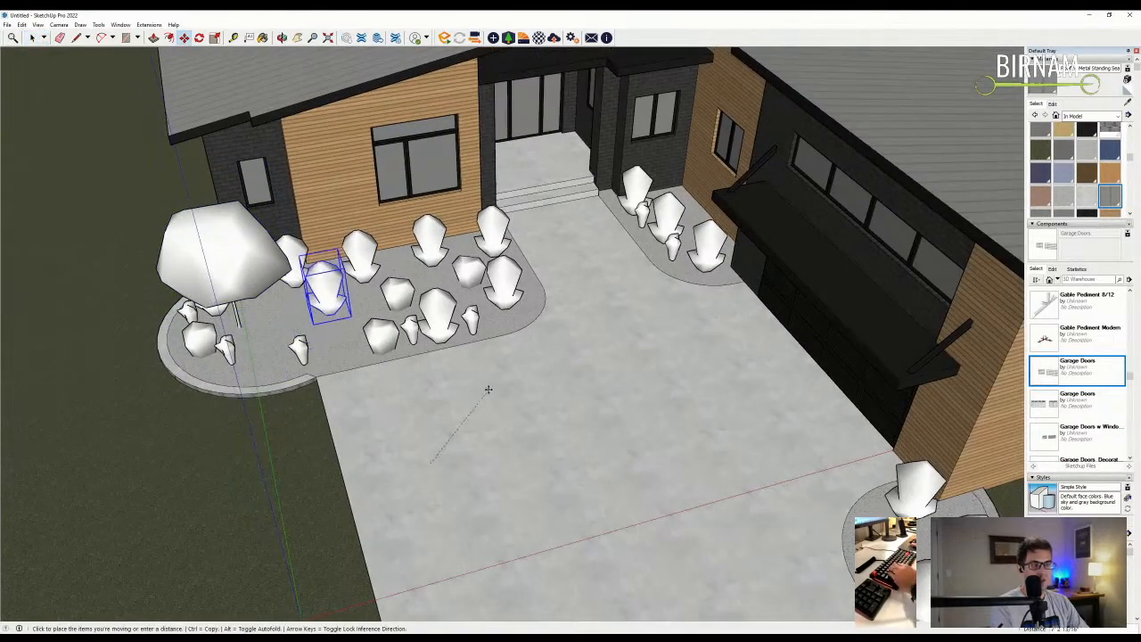
{"action": "left_click", "coordinate": [493, 403]}
{"action": "mouse_move", "coordinate": [493, 403]}
{"action": "middle_mouse_down"}
{"action": "mouse_move", "coordinate": [402, 437]}
{"action": "mouse_move", "coordinate": [408, 463]}
{"action": "mouse_move", "coordinate": [395, 434]}
{"action": "mouse_move", "coordinate": [488, 382]}
{"action": "middle_mouse_up"}
- Place large round trees to the left and right of the house
{"action": "scroll", "coordinate": [509, 422], "scroll_direction": "down", "scroll_amount": 3}
{"action": "scroll", "coordinate": [488, 383], "scroll_direction": "down", "scroll_amount": 5}
{"action": "scroll", "coordinate": [534, 375], "scroll_direction": "up", "scroll_amount": 3}
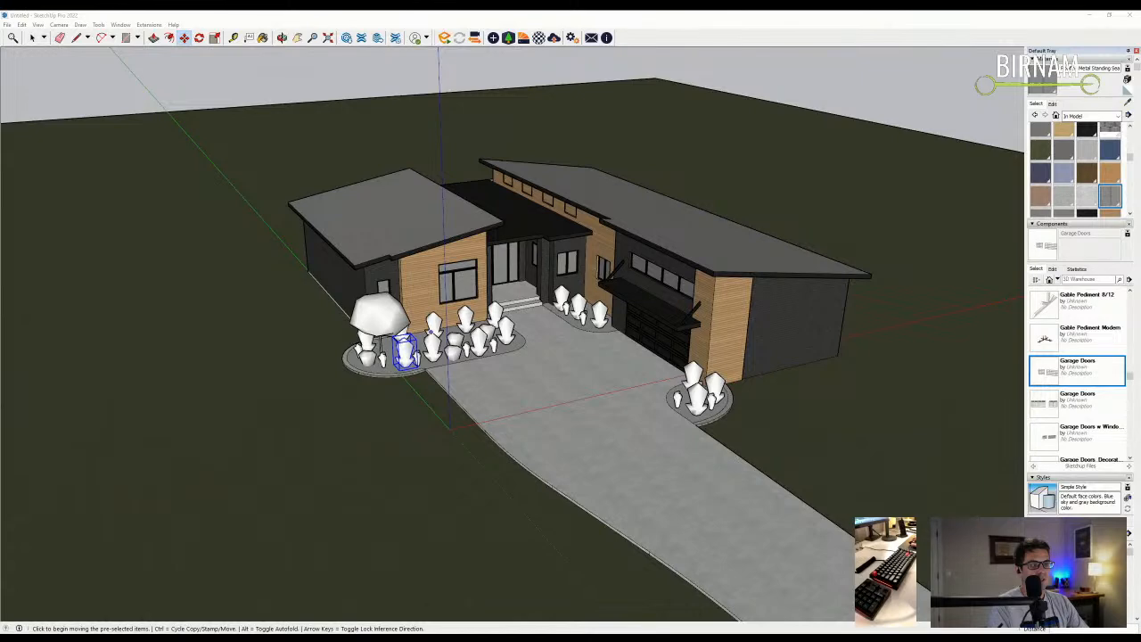
{"action": "left_click", "coordinate": [231, 294]}
{"action": "scroll", "coordinate": [178, 321], "scroll_direction": "down", "scroll_amount": 4}
{"action": "left_click", "coordinate": [776, 361]}
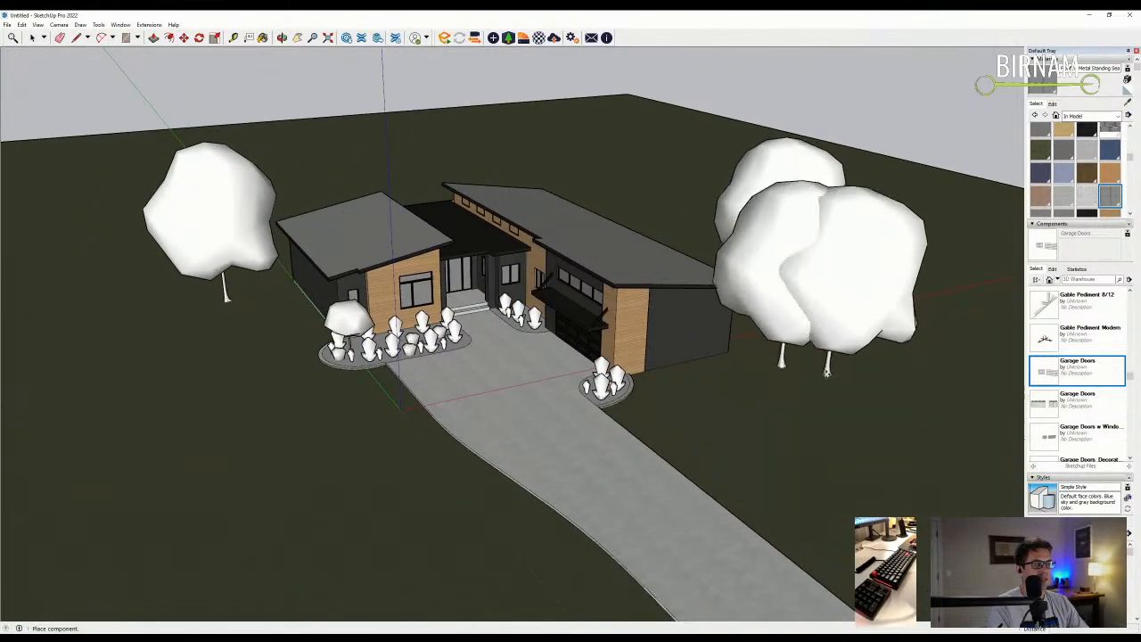
{"action": "scroll", "coordinate": [677, 347], "scroll_direction": "up", "scroll_amount": 2}
{"action": "scroll", "coordinate": [258, 178], "scroll_direction": "up", "scroll_amount": 2}
- Add round trees behind the house, at both sides, and flanking the driveway
{"action": "middle_click_drag", "start_coordinate": [198, 229], "coordinate": [237, 166]}
{"action": "left_click", "coordinate": [239, 165]}
{"action": "left_click", "coordinate": [341, 143]}
{"action": "scroll", "coordinate": [406, 223], "scroll_direction": "down", "scroll_amount": 3}
{"action": "left_click", "coordinate": [664, 170]}
{"action": "left_click", "coordinate": [799, 277]}
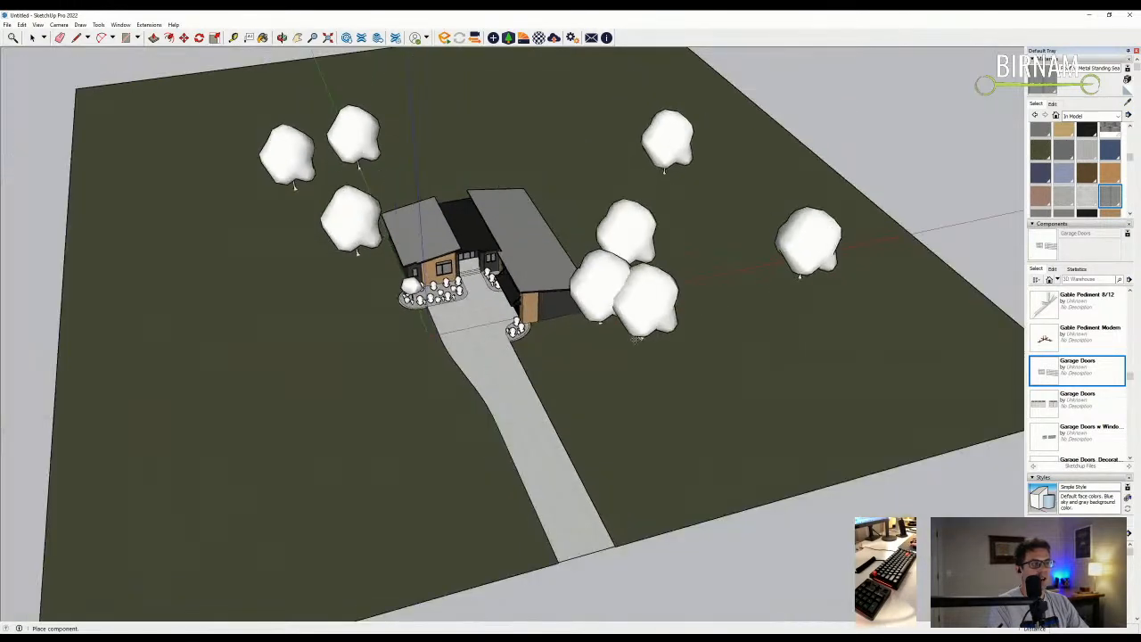
{"action": "left_click", "coordinate": [270, 285]}
{"action": "left_click", "coordinate": [403, 492]}
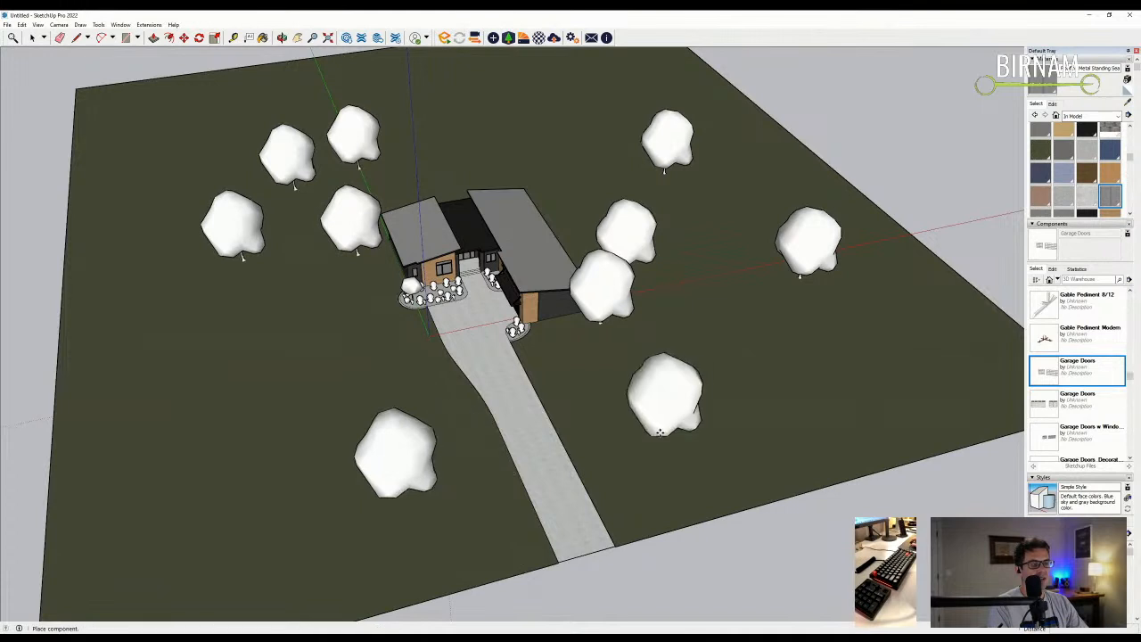
{"action": "left_click", "coordinate": [667, 432]}
{"action": "middle_click_drag", "start_coordinate": [311, 401], "coordinate": [398, 402]}
- Place a front tree, then cypress trees across the back, right side and beside the house
{"action": "left_click", "coordinate": [569, 535]}
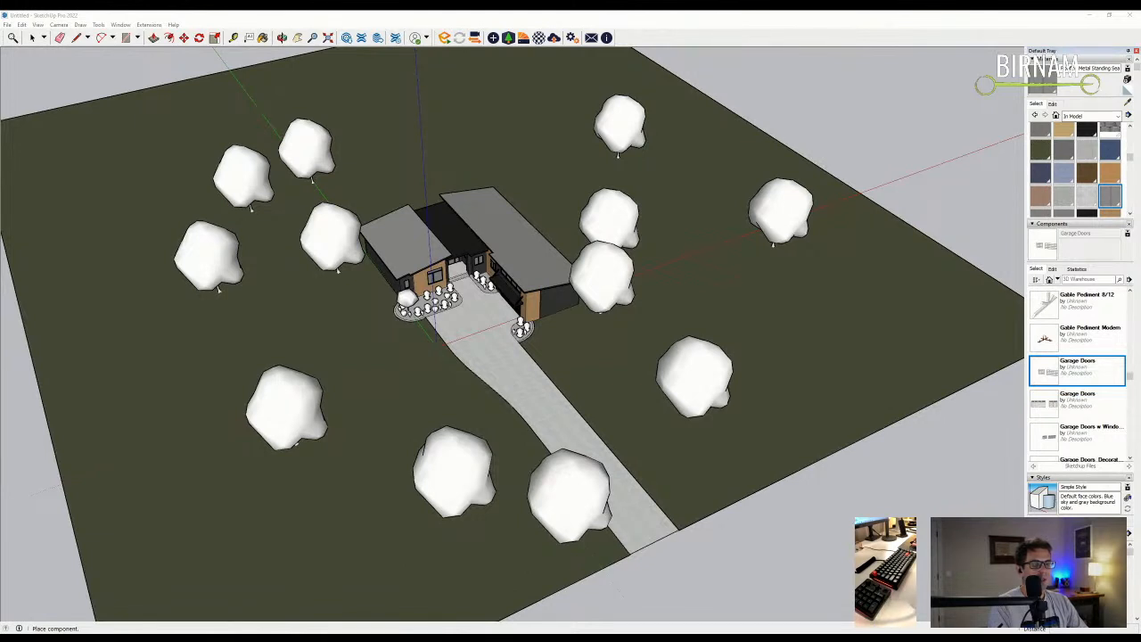
{"action": "left_click", "coordinate": [164, 220]}
{"action": "left_click", "coordinate": [357, 174]}
{"action": "left_click", "coordinate": [461, 126]}
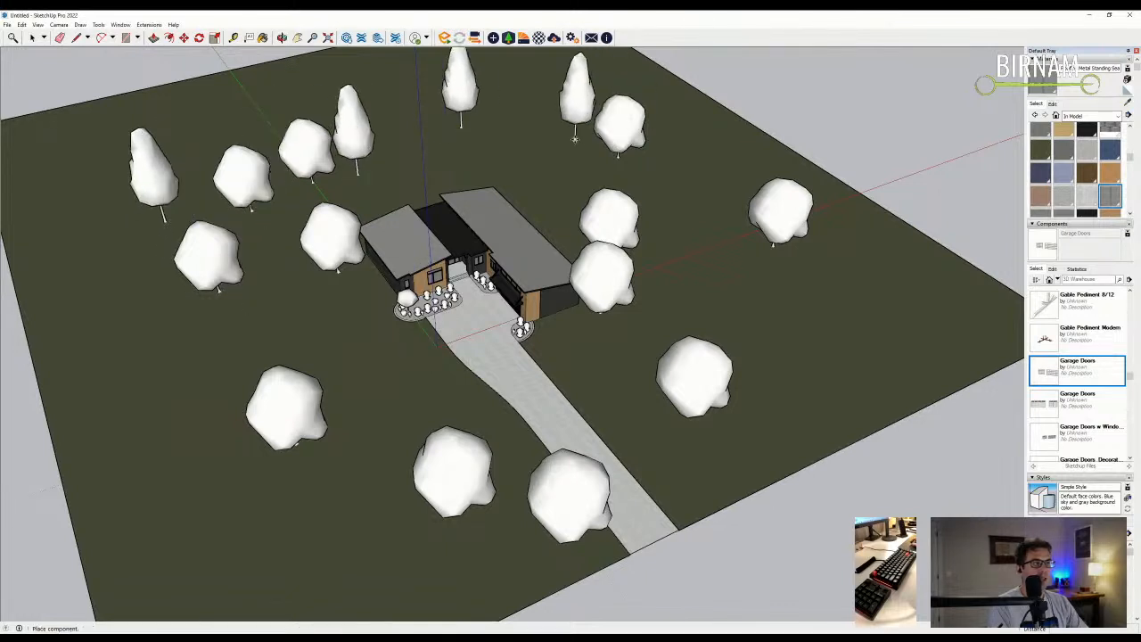
{"action": "left_click", "coordinate": [579, 140]}
{"action": "left_click", "coordinate": [699, 184]}
{"action": "left_click", "coordinate": [740, 252]}
{"action": "left_click", "coordinate": [645, 309]}
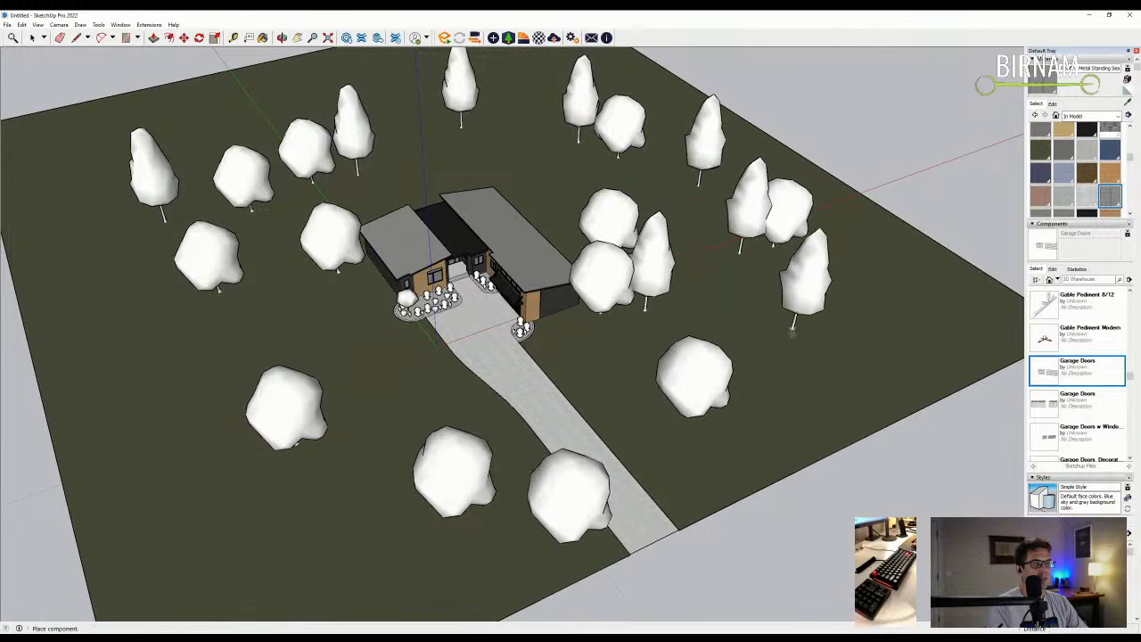
- Add cypress trees by the driveway, lower left, right side and upper left of the lot
{"action": "left_click", "coordinate": [524, 562]}
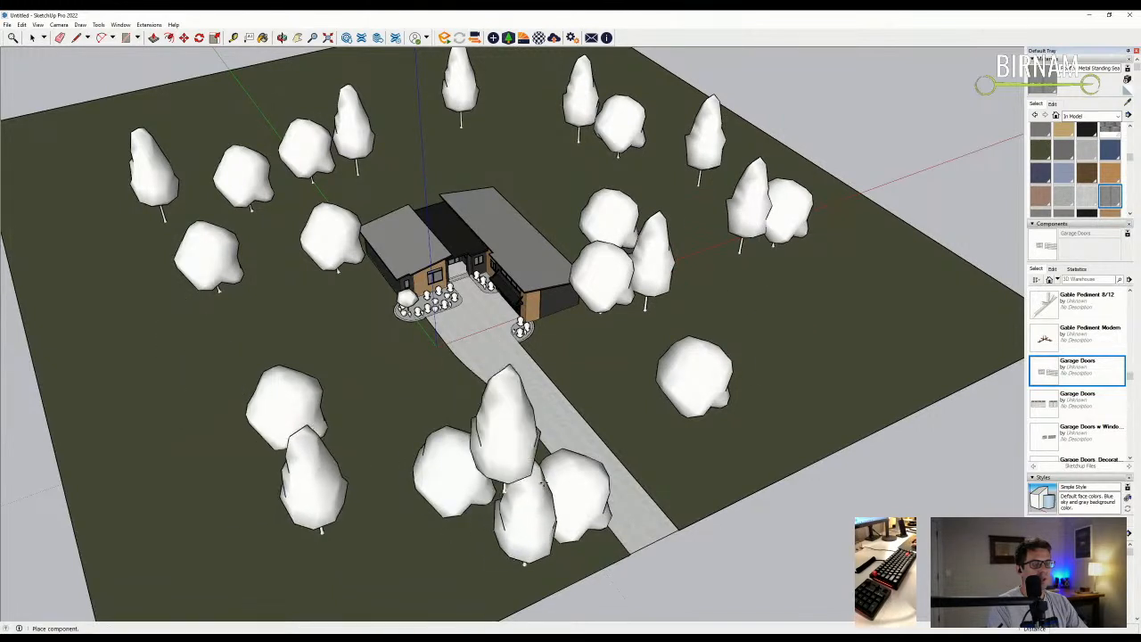
{"action": "left_click", "coordinate": [321, 530]}
{"action": "left_click", "coordinate": [745, 439]}
{"action": "left_click", "coordinate": [271, 270]}
{"action": "left_click", "coordinate": [555, 214]}
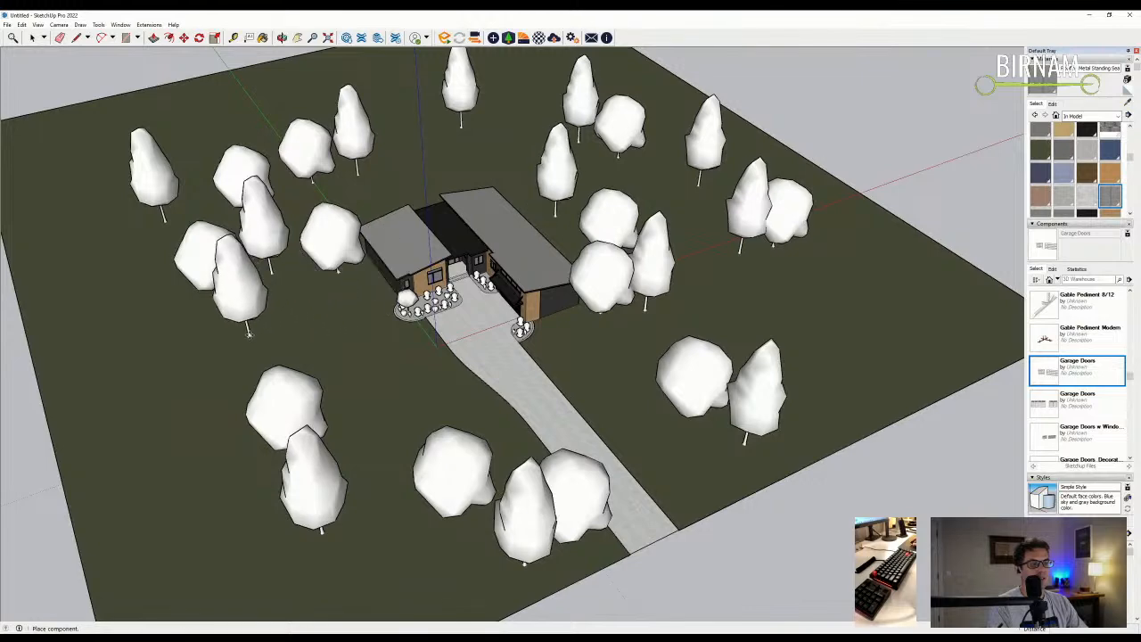
{"action": "left_click", "coordinate": [245, 328]}
{"action": "scroll", "coordinate": [589, 401], "scroll_direction": "down", "scroll_amount": 3}
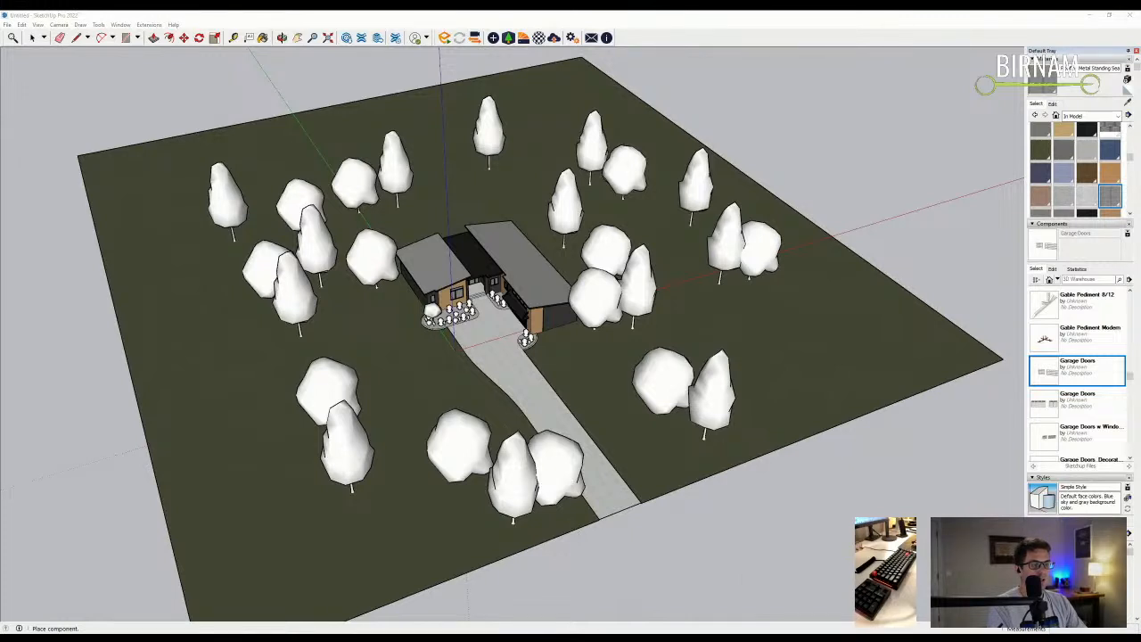
- Place large trees along the left edge and back edge of the lot
{"action": "key", "text": "space"}
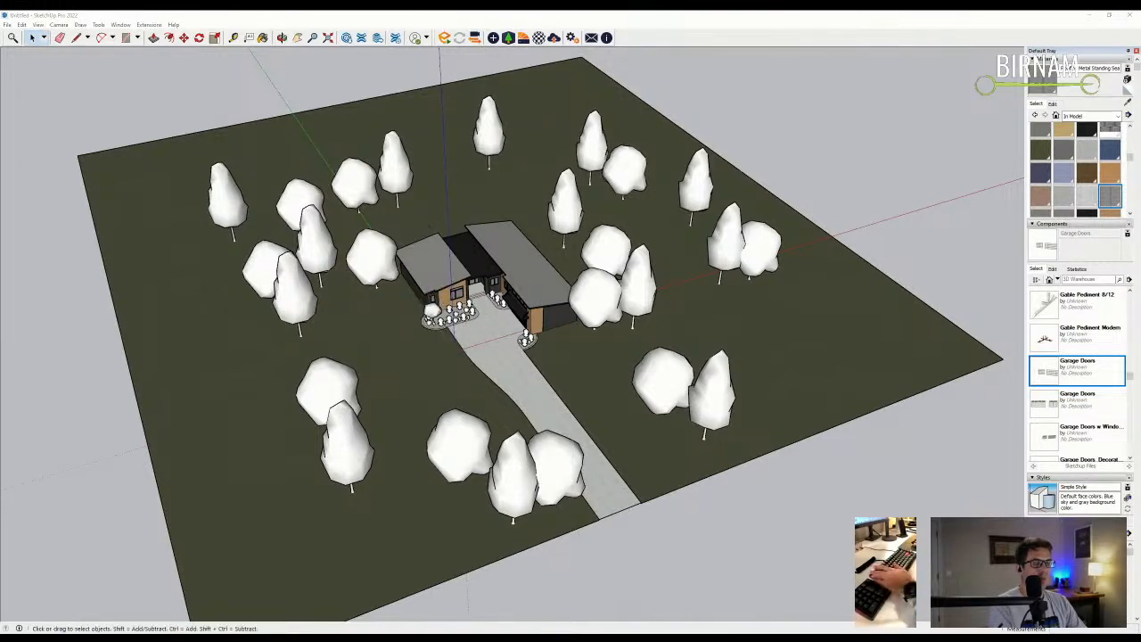
{"action": "scroll", "coordinate": [392, 356], "scroll_direction": "down", "scroll_amount": 2}
{"action": "left_click", "coordinate": [223, 292]}
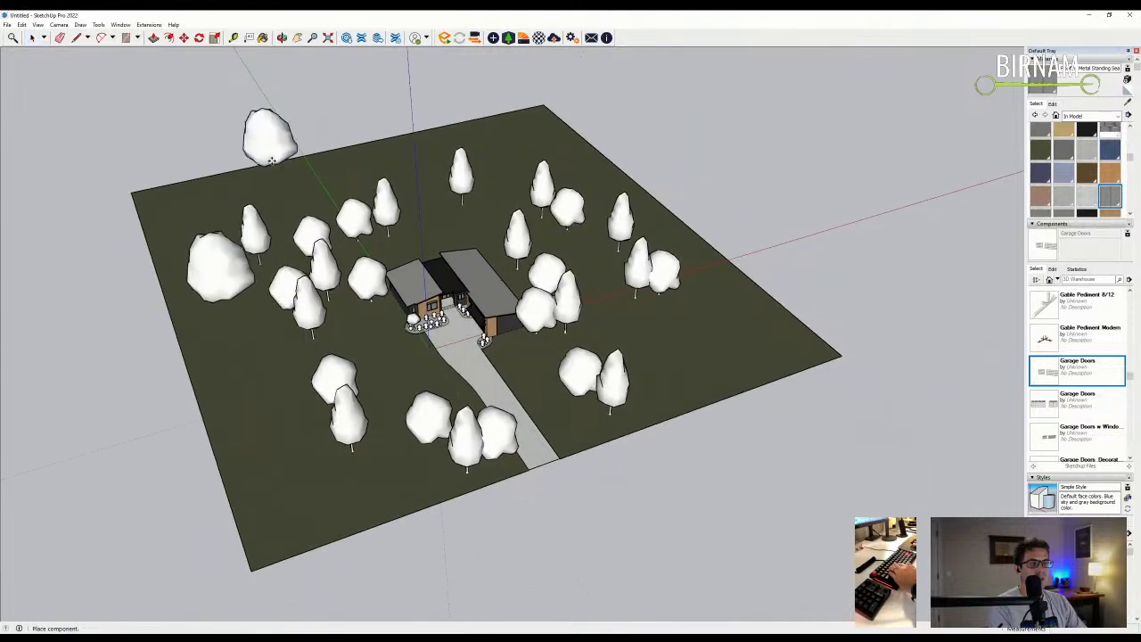
{"action": "left_click", "coordinate": [284, 210]}
{"action": "middle_click_drag", "start_coordinate": [401, 134], "coordinate": [394, 162]}
{"action": "left_click", "coordinate": [412, 148]}
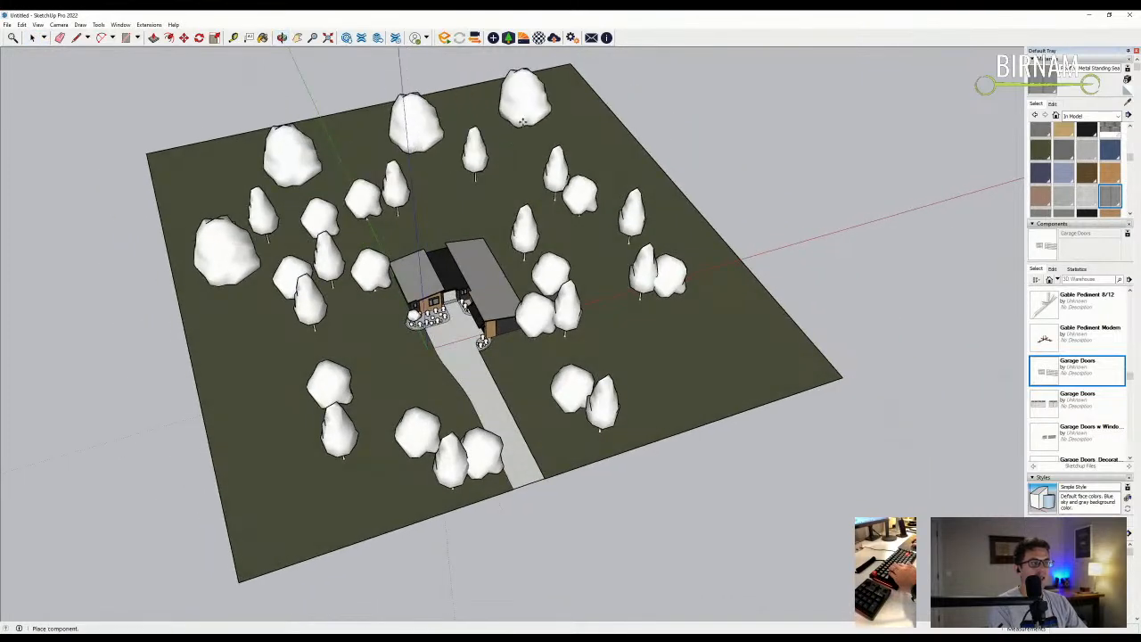
{"action": "left_click", "coordinate": [510, 126]}
{"action": "left_click", "coordinate": [584, 146]}
- Add large trees along the back right, right side and front of the lot
{"action": "left_click", "coordinate": [631, 177]}
{"action": "left_click", "coordinate": [699, 244]}
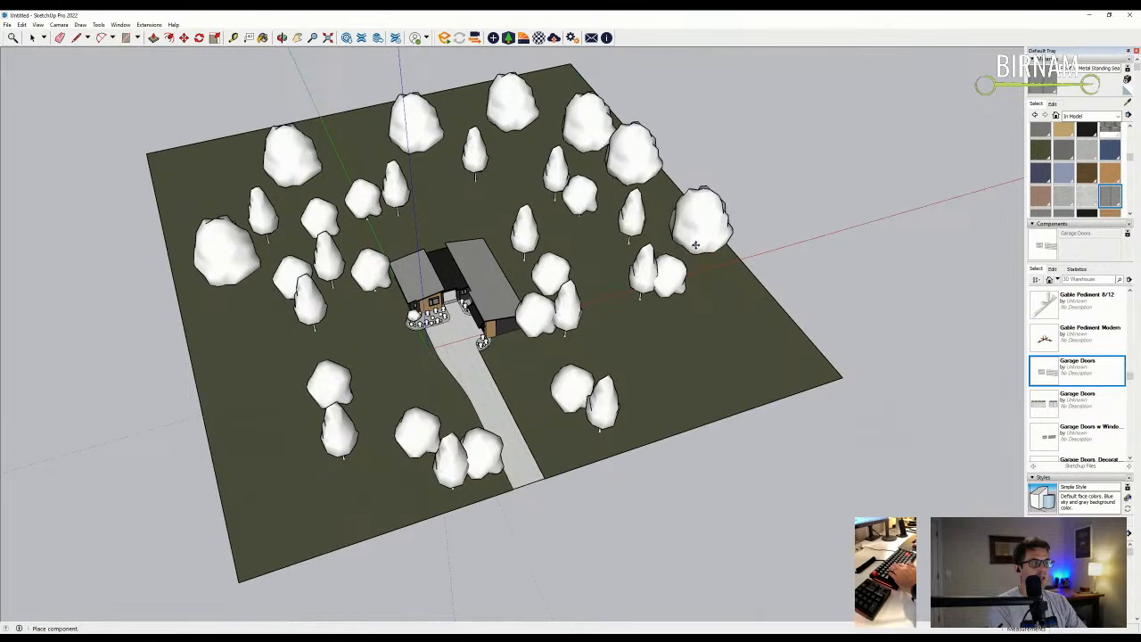
{"action": "left_click", "coordinate": [742, 329]}
{"action": "left_click", "coordinate": [708, 406]}
{"action": "left_click", "coordinate": [367, 511]}
{"action": "left_click", "coordinate": [282, 471]}
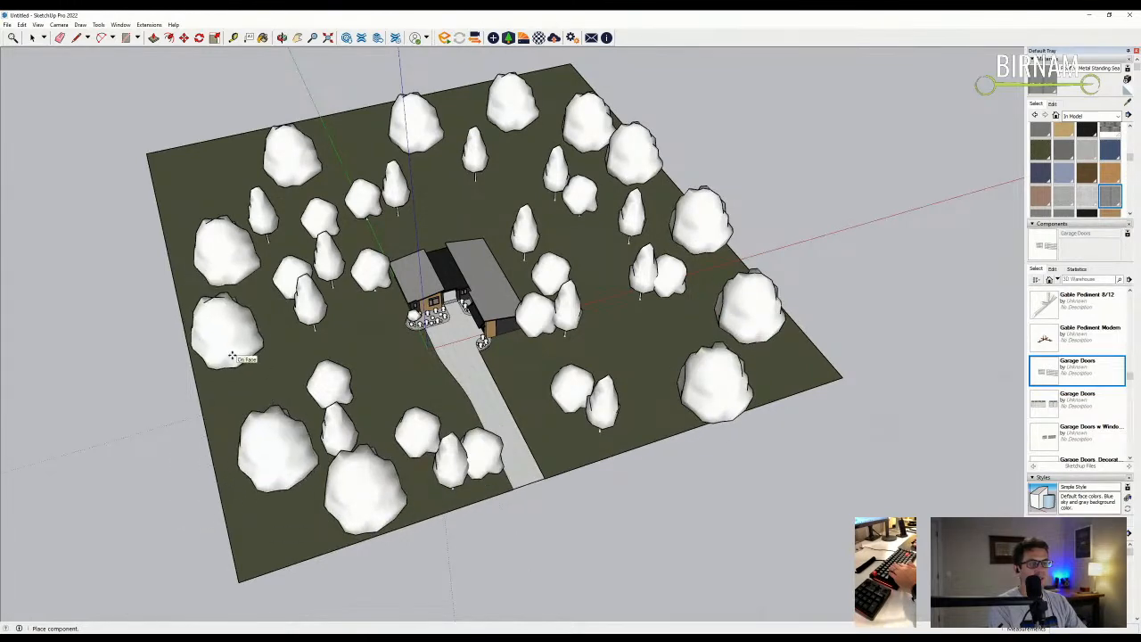
{"action": "middle_click_drag", "start_coordinate": [231, 349], "coordinate": [466, 385]}
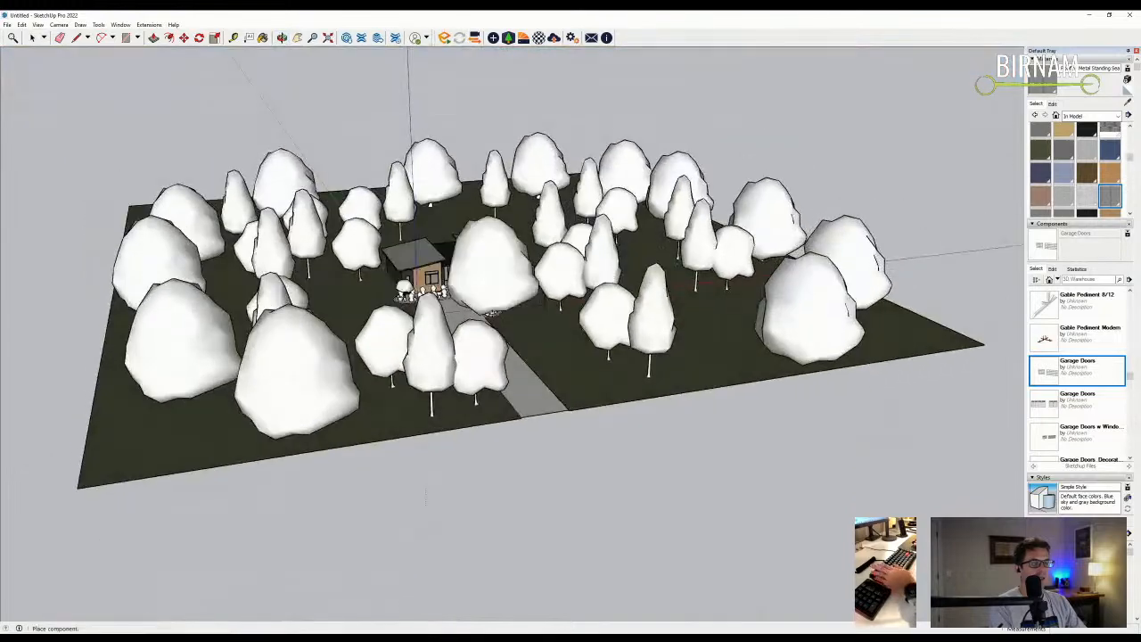
- Sample the walkway's Concrete New material with the Paint Bucket
{"action": "key", "text": "space"}
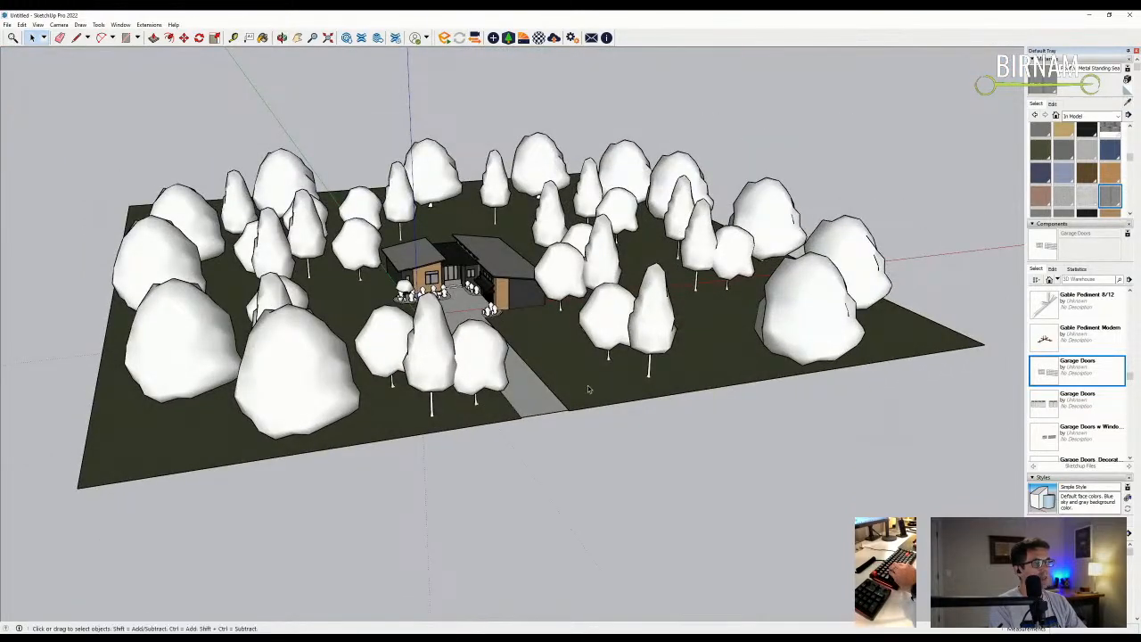
{"action": "left_click", "coordinate": [616, 372], "text": "alt"}
{"action": "mouse_move", "coordinate": [616, 373]}
{"action": "middle_mouse_down"}
{"action": "mouse_move", "coordinate": [615, 222]}
{"action": "mouse_move", "coordinate": [620, 361]}
{"action": "middle_mouse_up"}
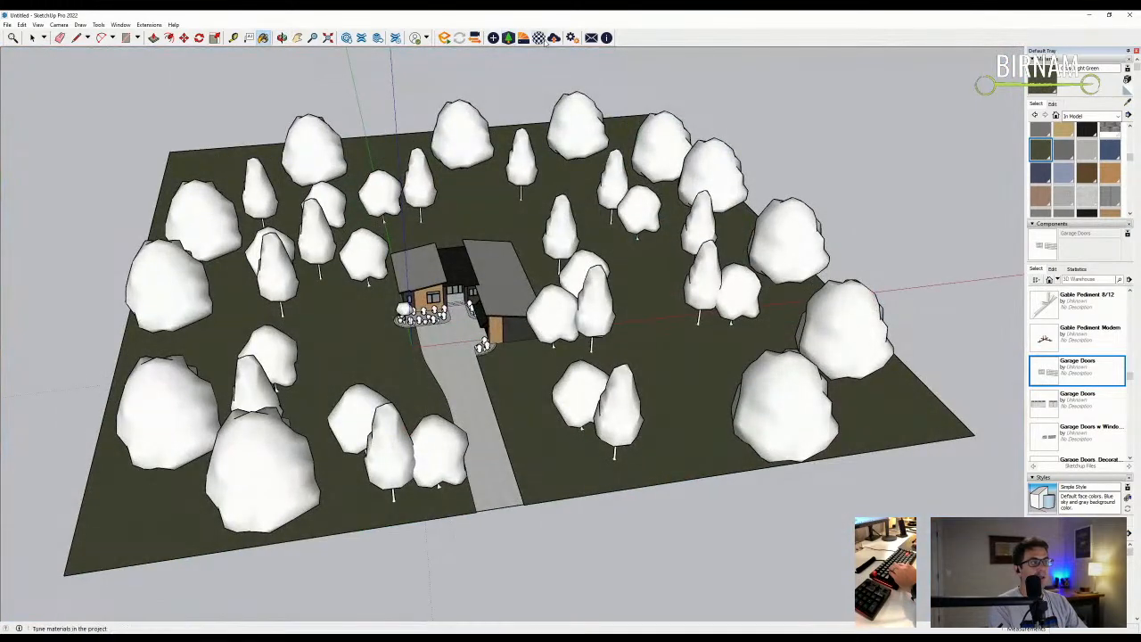
{"action": "key", "text": "alt"}
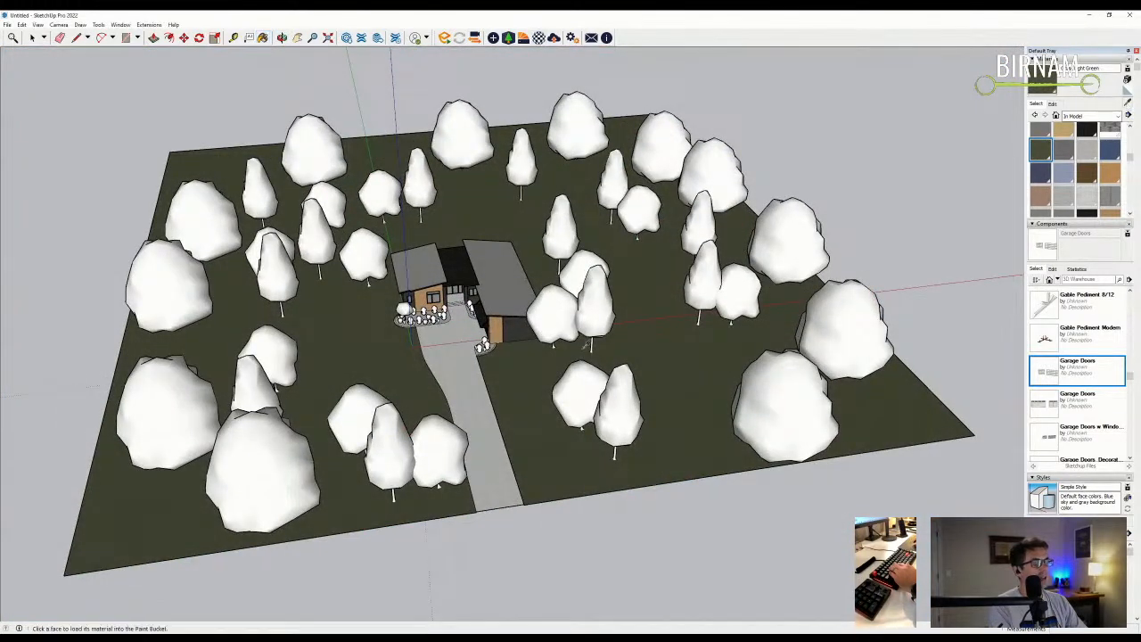
{"action": "left_click", "coordinate": [461, 354], "text": "alt"}
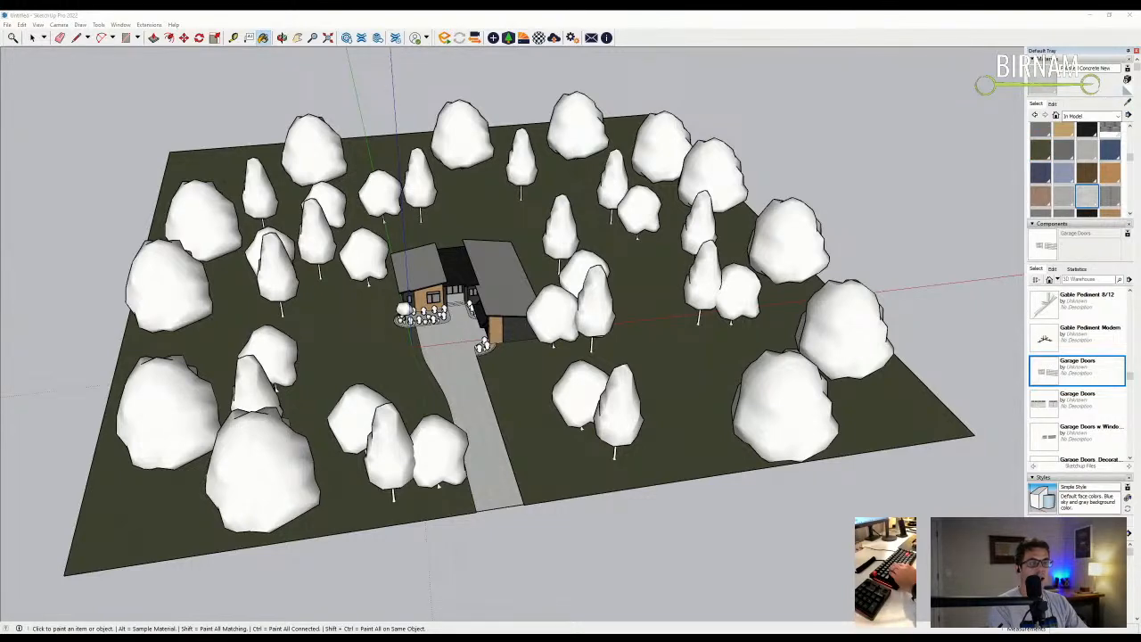
{"action": "middle_click_drag", "start_coordinate": [479, 347], "coordinate": [472, 330]}
{"action": "scroll", "coordinate": [463, 303], "scroll_direction": "up", "scroll_amount": 10}
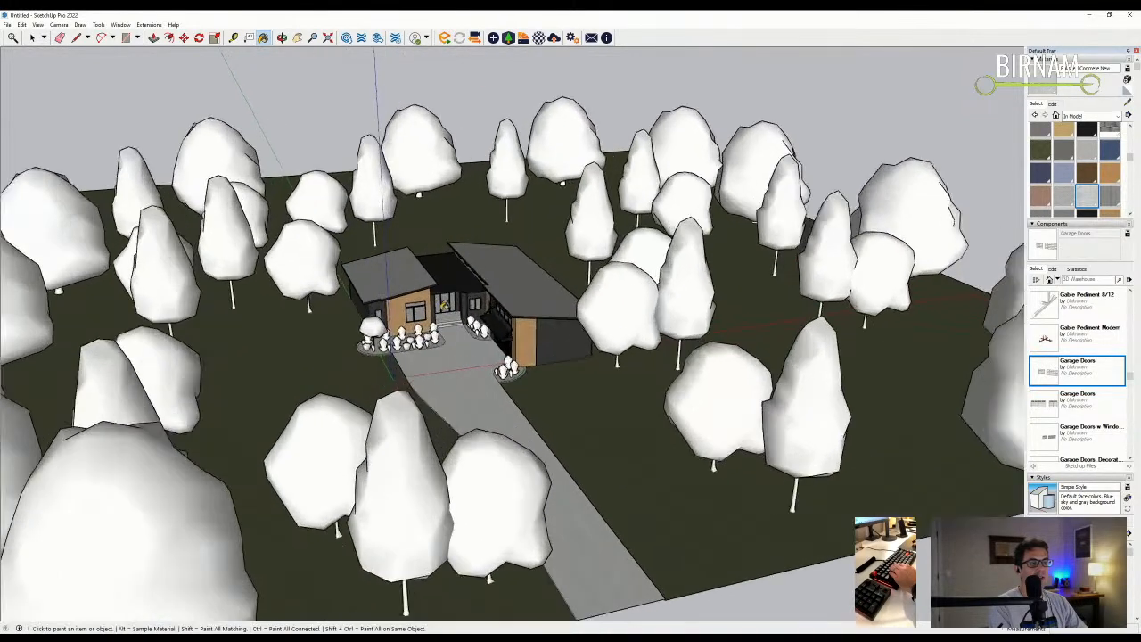
- Draw four small rectangles on the wood siding above the entrance
{"action": "key", "text": "r"}
{"action": "scroll", "coordinate": [539, 176], "scroll_direction": "up", "scroll_amount": 5}
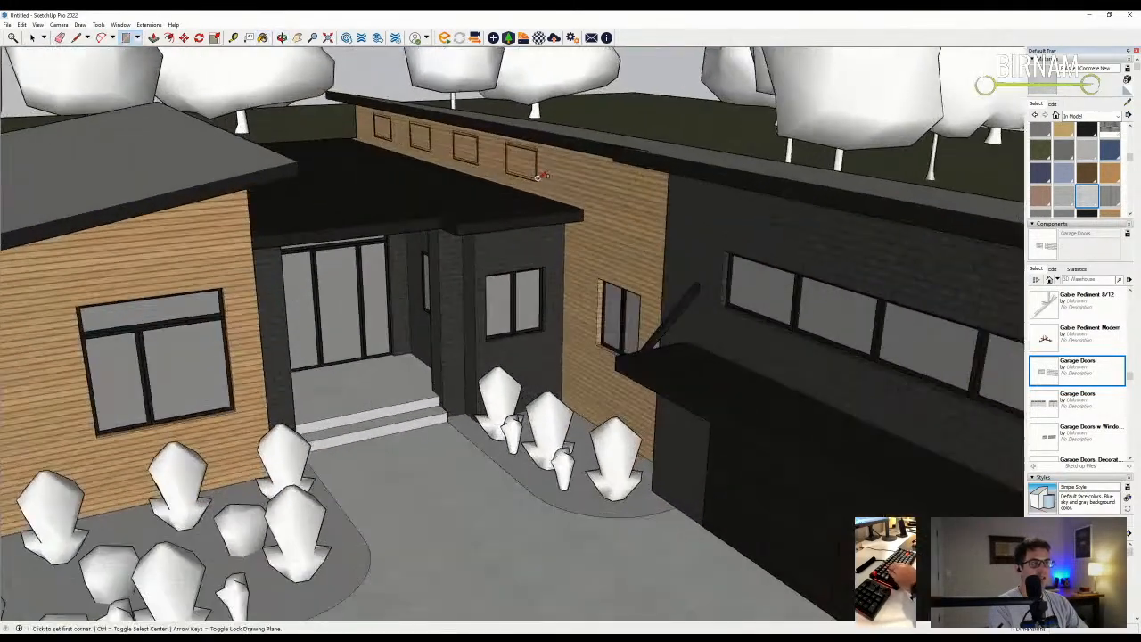
{"action": "scroll", "coordinate": [539, 176], "scroll_direction": "up", "scroll_amount": 3}
{"action": "left_click", "coordinate": [535, 181]}
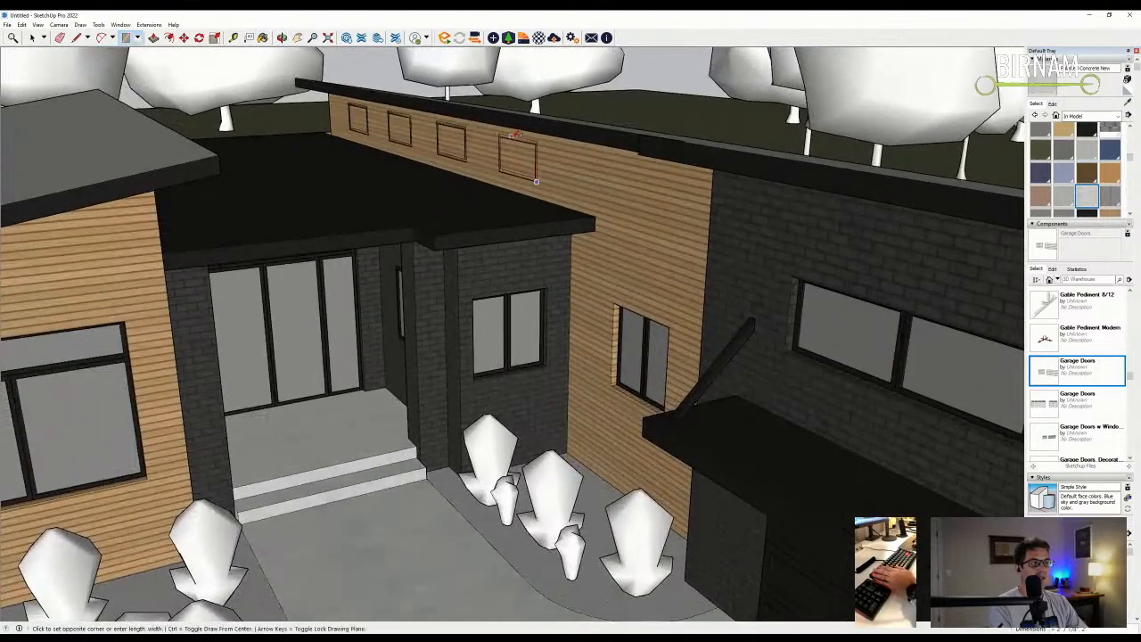
{"action": "left_click", "coordinate": [499, 132]}
{"action": "scroll", "coordinate": [465, 142], "scroll_direction": "up", "scroll_amount": 2}
{"action": "left_click", "coordinate": [462, 165]}
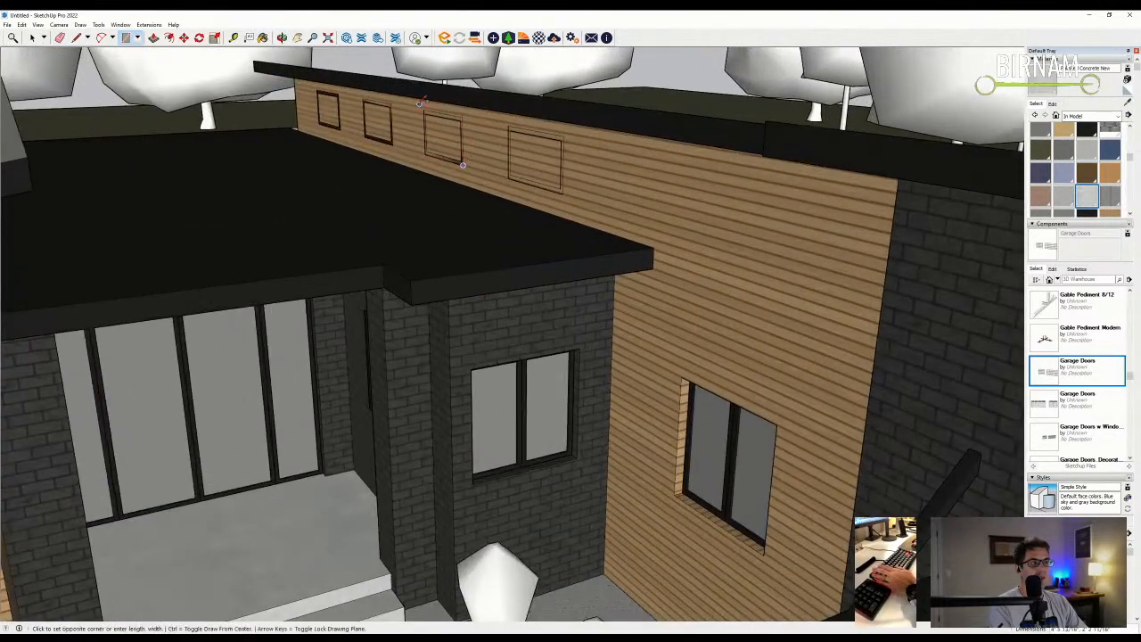
{"action": "left_click", "coordinate": [424, 109]}
{"action": "left_click", "coordinate": [390, 104]}
{"action": "left_click", "coordinate": [363, 136]}
{"action": "left_click", "coordinate": [340, 129]}
{"action": "left_click", "coordinate": [317, 90]}
{"action": "middle_click_drag", "start_coordinate": [317, 90], "coordinate": [537, 167]}
- Push the four rectangles into the siding by the same depth to form recessed windows
{"action": "key", "text": "p"}
{"action": "left_click", "coordinate": [537, 168]}
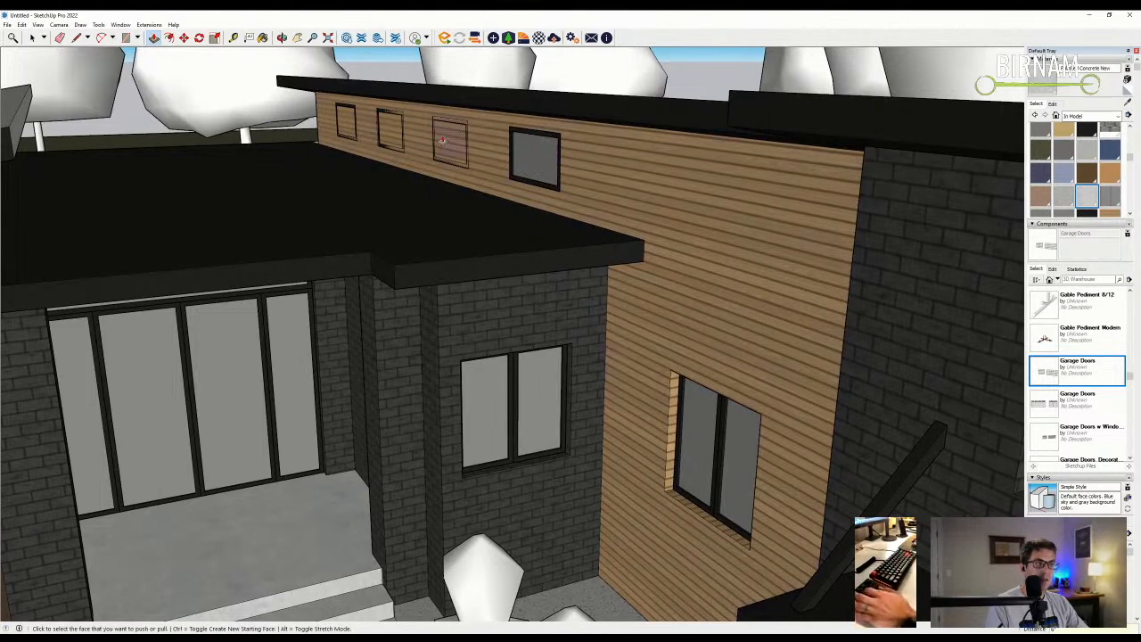
{"action": "double_click", "coordinate": [450, 143]}
{"action": "double_click", "coordinate": [386, 134]}
{"action": "double_click", "coordinate": [346, 123]}
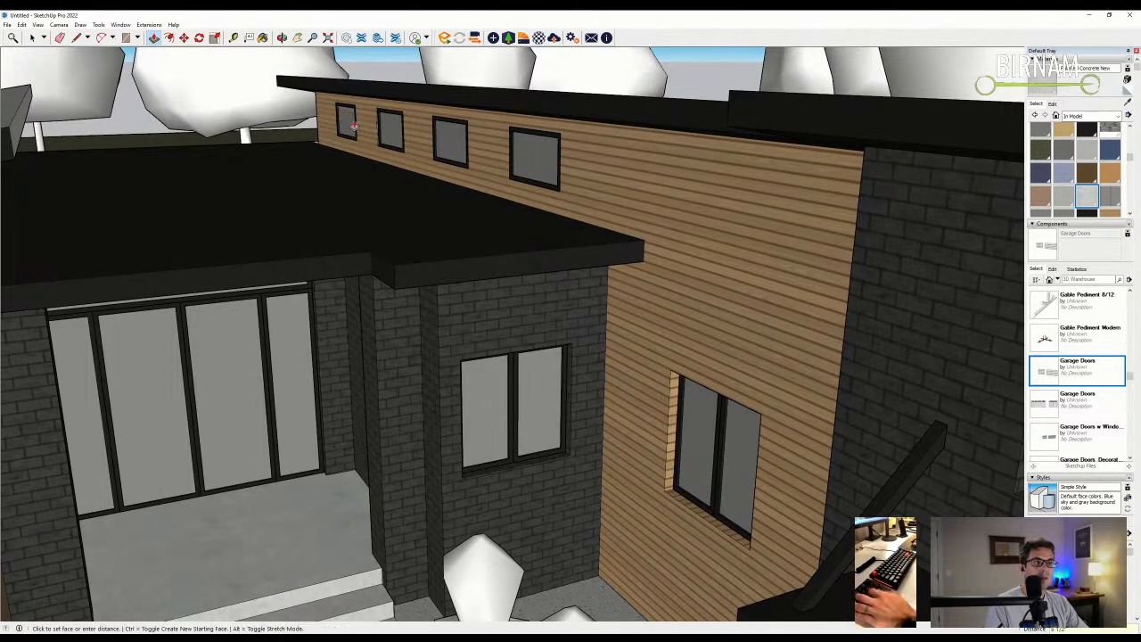
{"action": "left_click", "coordinate": [29, 37]}
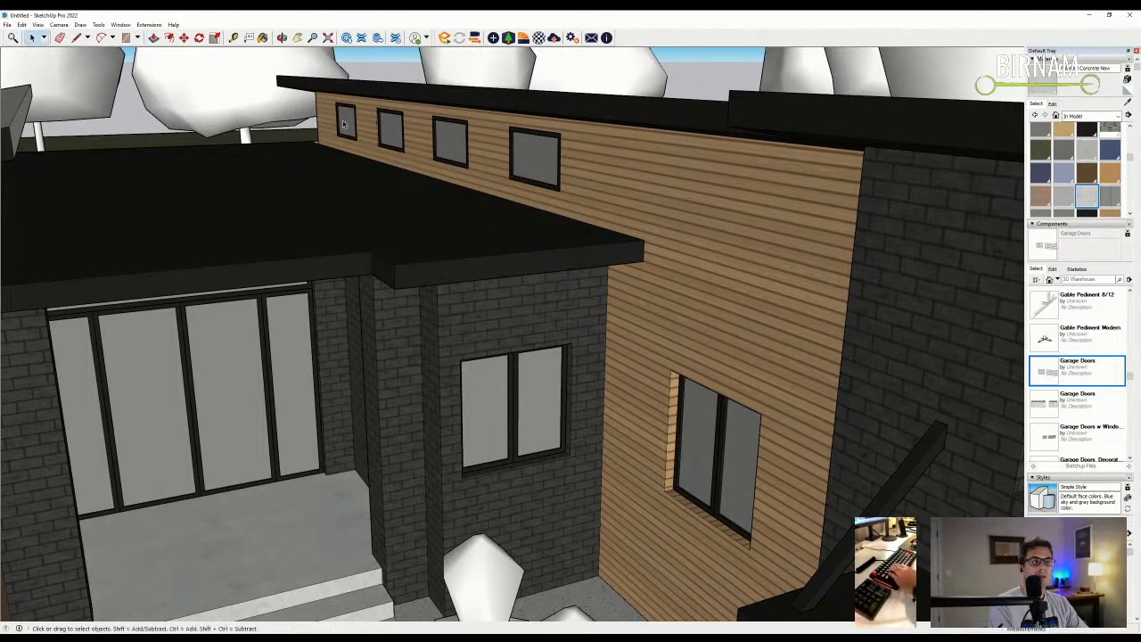
{"action": "middle_click_drag", "start_coordinate": [533, 159], "coordinate": [468, 236]}
{"action": "key", "text": "m"}
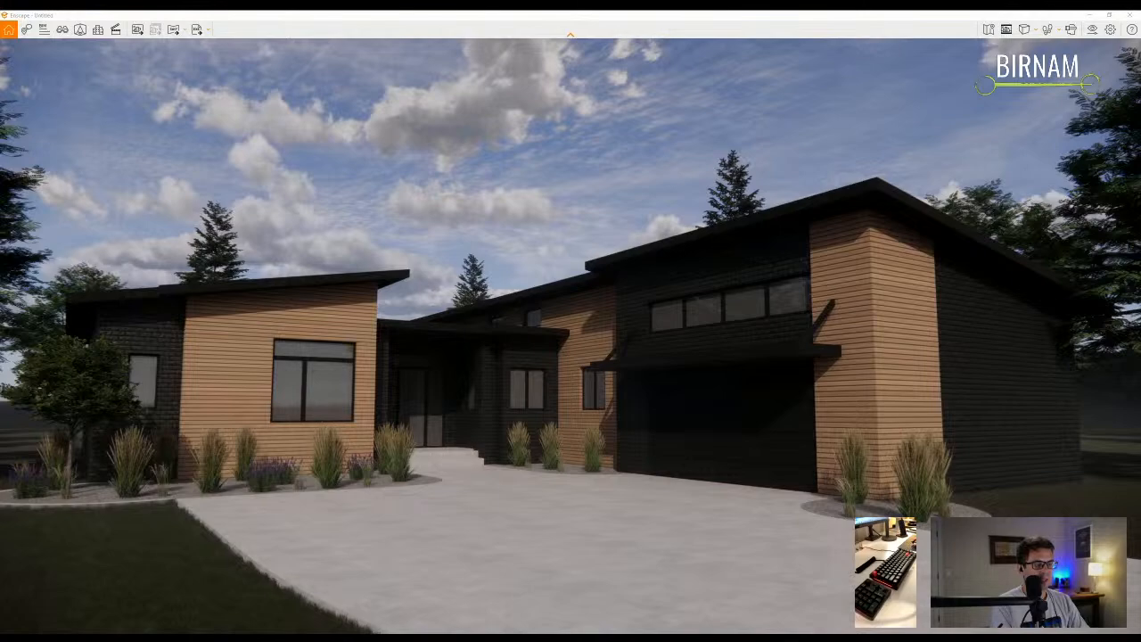
- Fly the Enscape camera around the house, ending close on the white stucco column by the garage
{"action": "key", "text": "w"}
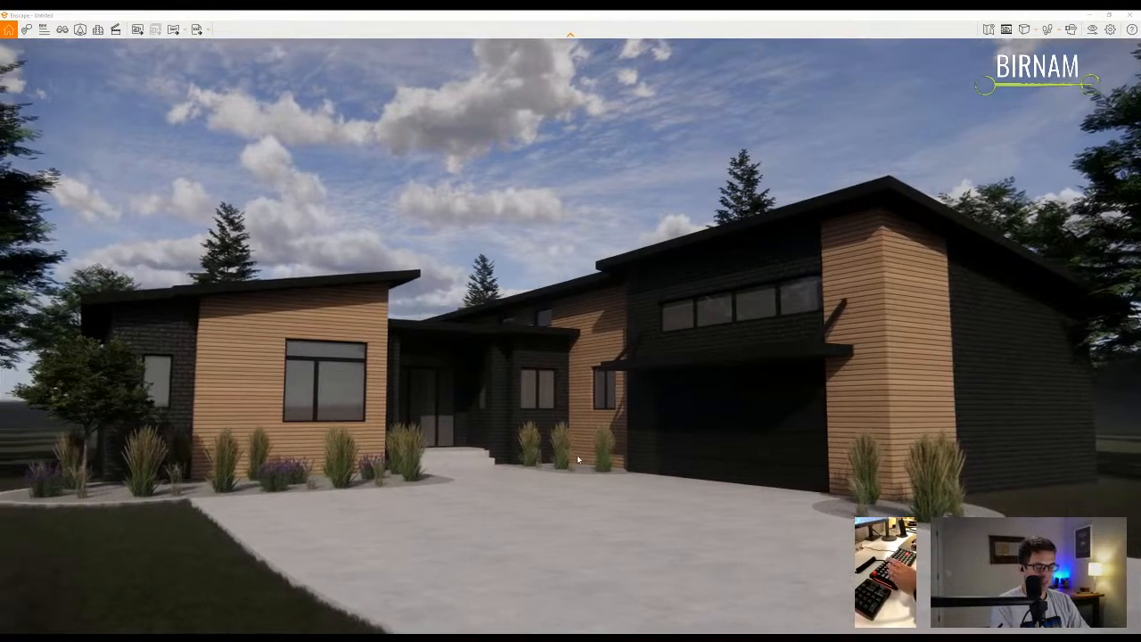
{"action": "key", "text": "d"}
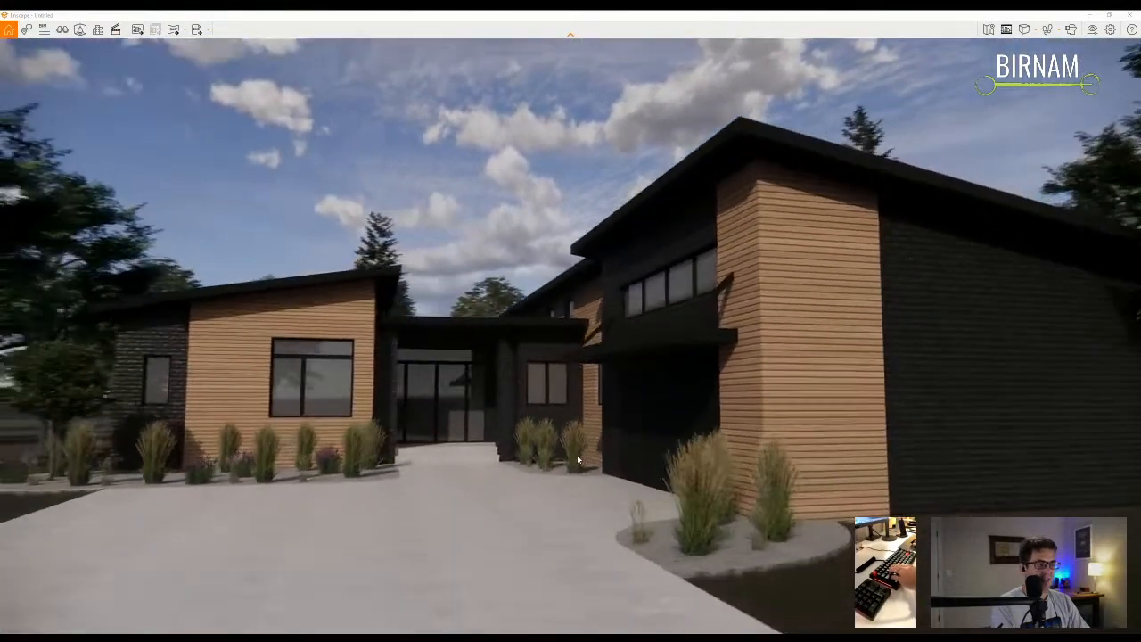
{"action": "key", "text": "s"}
{"action": "key", "text": "a"}
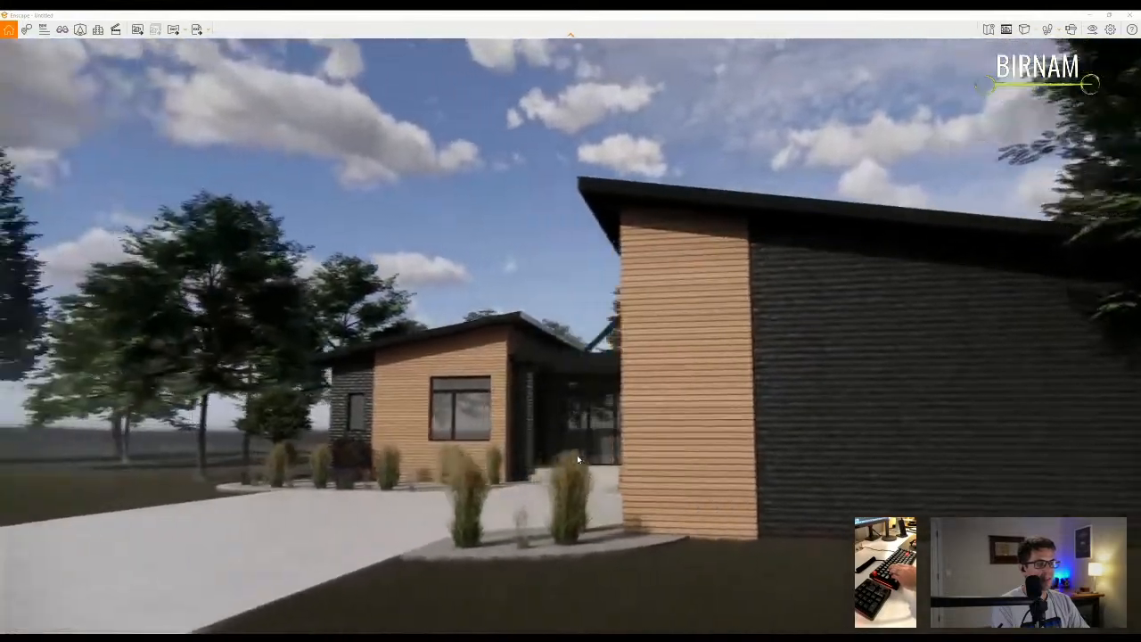
{"action": "key", "text": "w"}
{"action": "key", "text": "s"}
{"action": "key", "text": "a"}
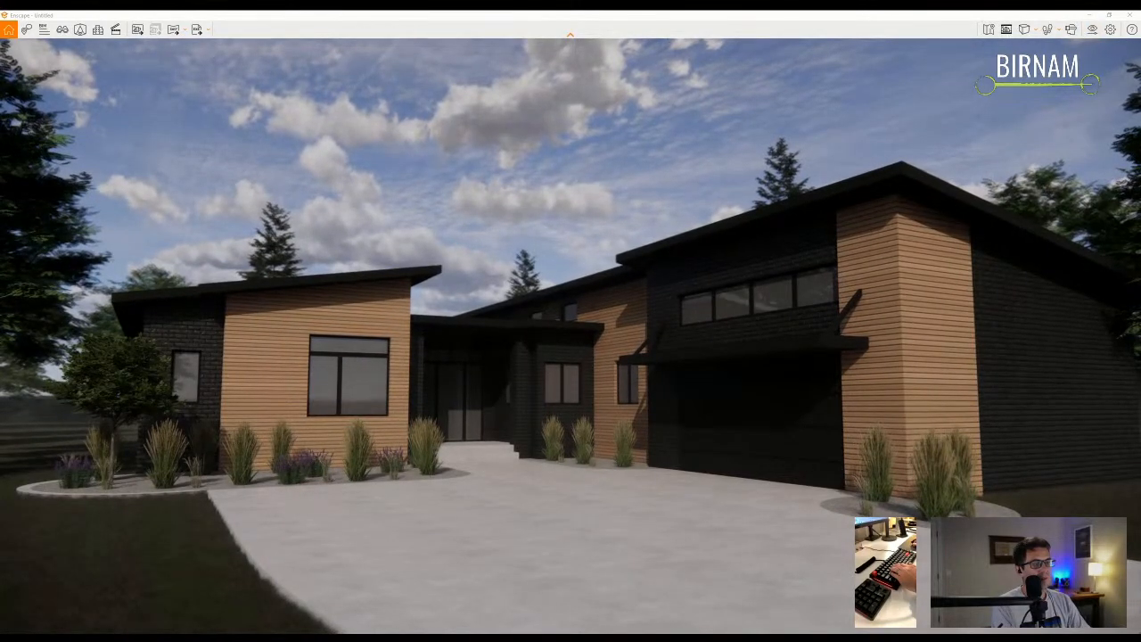
{"action": "key", "text": "w"}
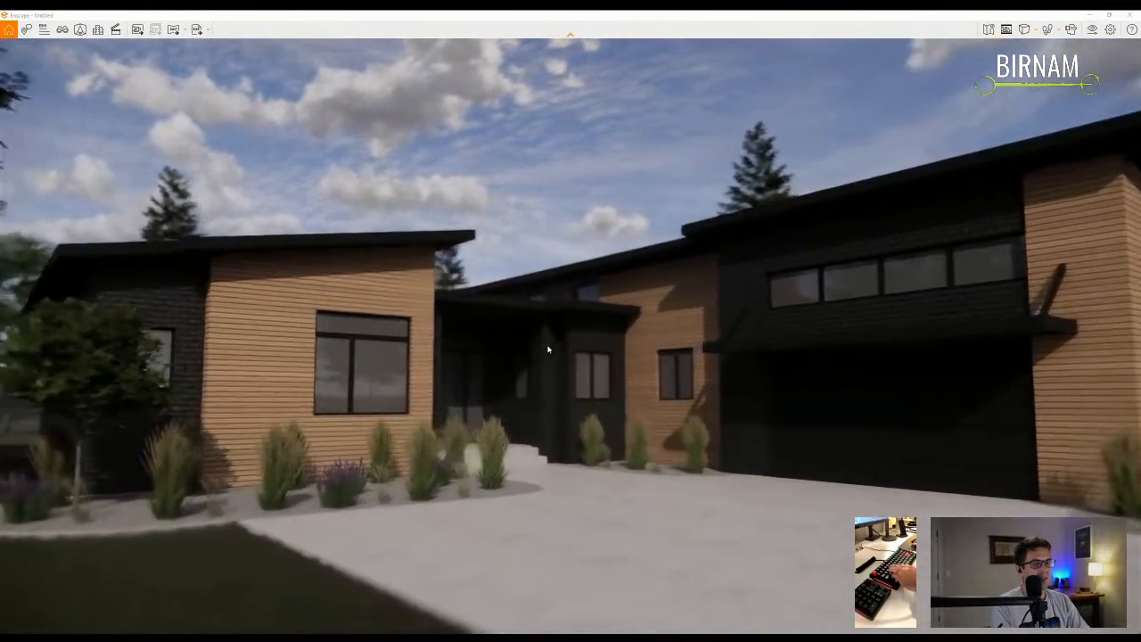
{"action": "left_click_drag", "start_coordinate": [548, 350], "coordinate": [533, 345]}
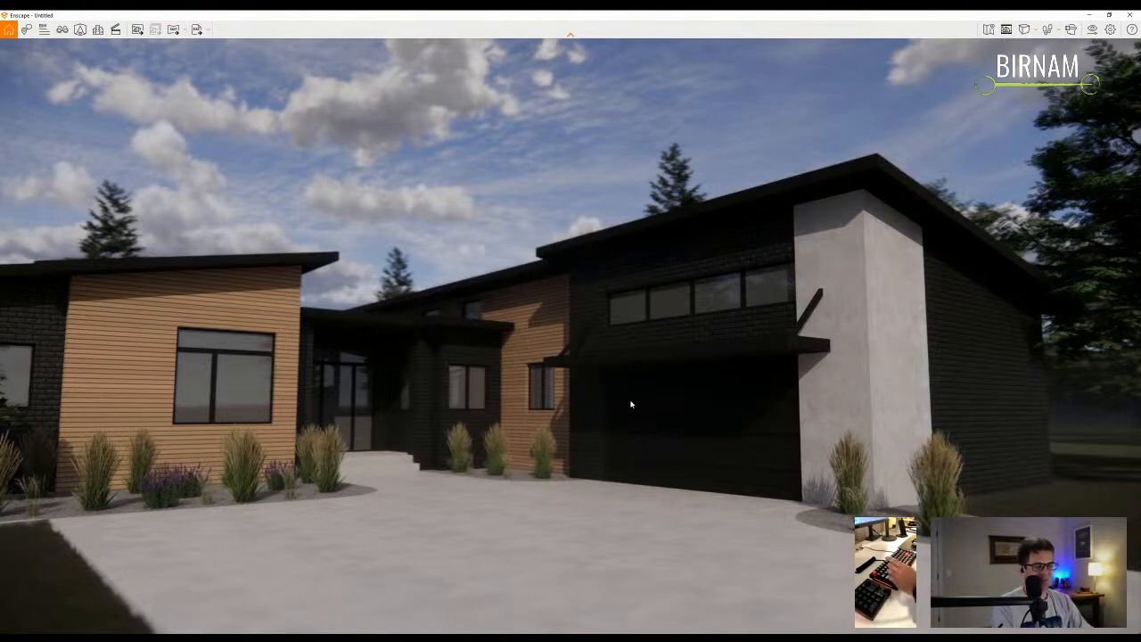
{"action": "key", "text": "a"}
{"action": "key", "text": "d"}
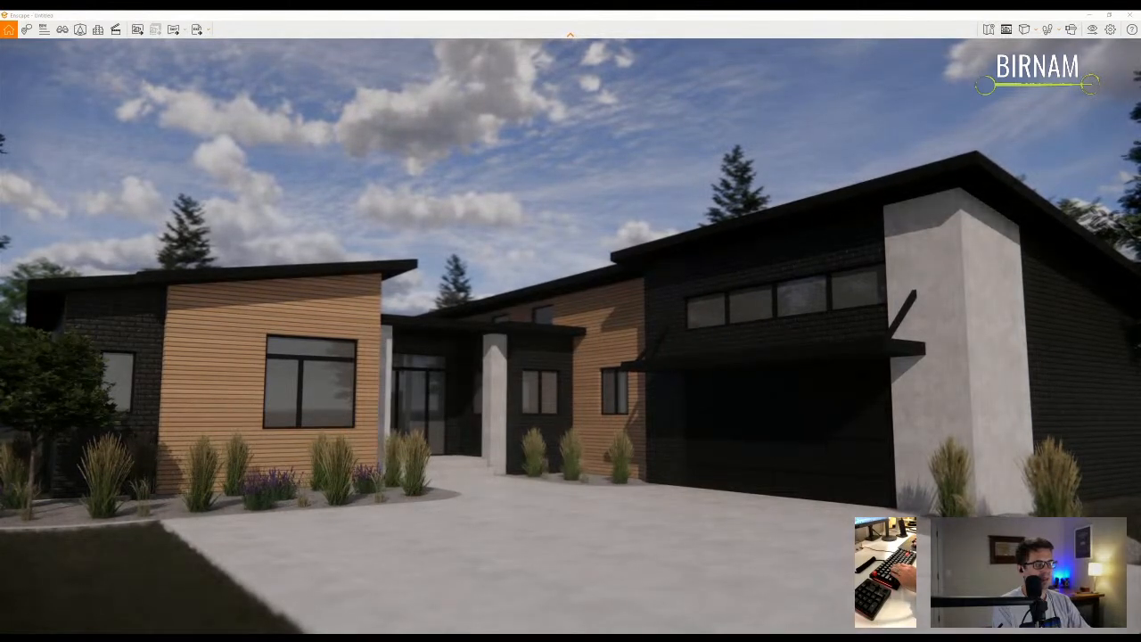
{"action": "left_click", "coordinate": [760, 604]}
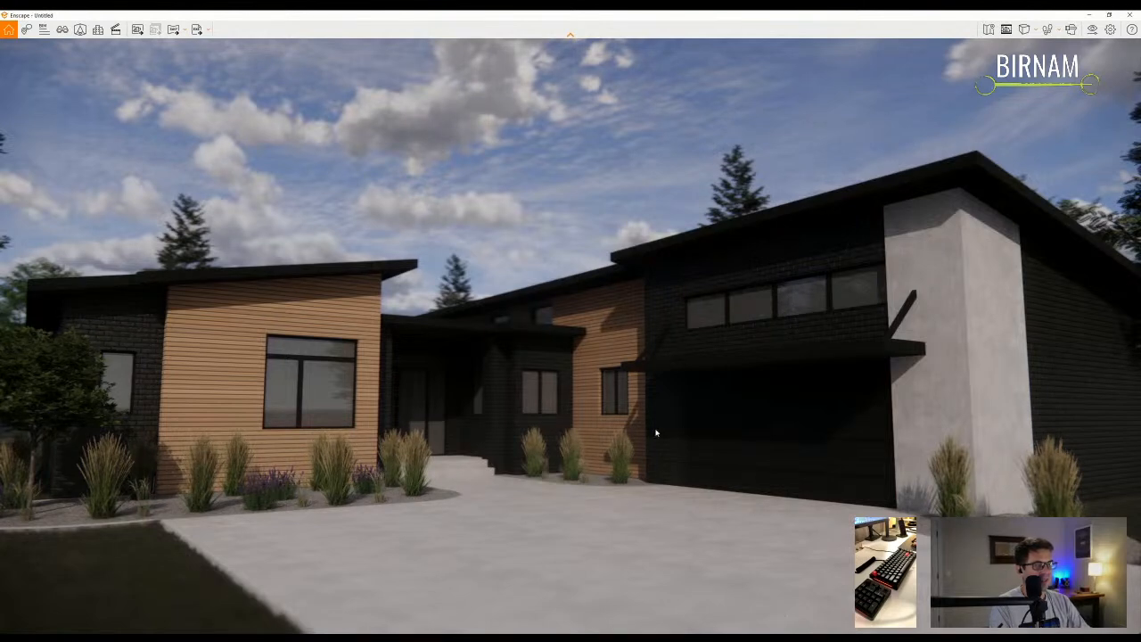
{"action": "left_click_drag", "start_coordinate": [658, 443], "coordinate": [663, 443]}
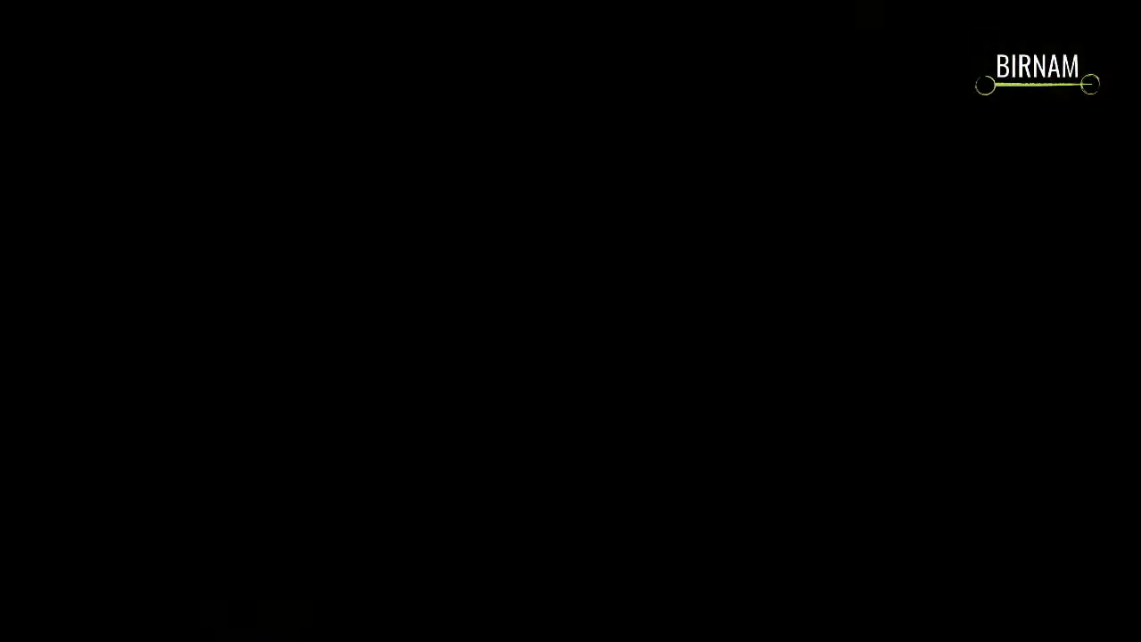
- Zoom into the Mid Mod Ranch plan, window around courtyard, entry, garage and kitchen, then pan right
{"action": "scroll", "coordinate": [461, 355], "scroll_direction": "up", "scroll_amount": 2}
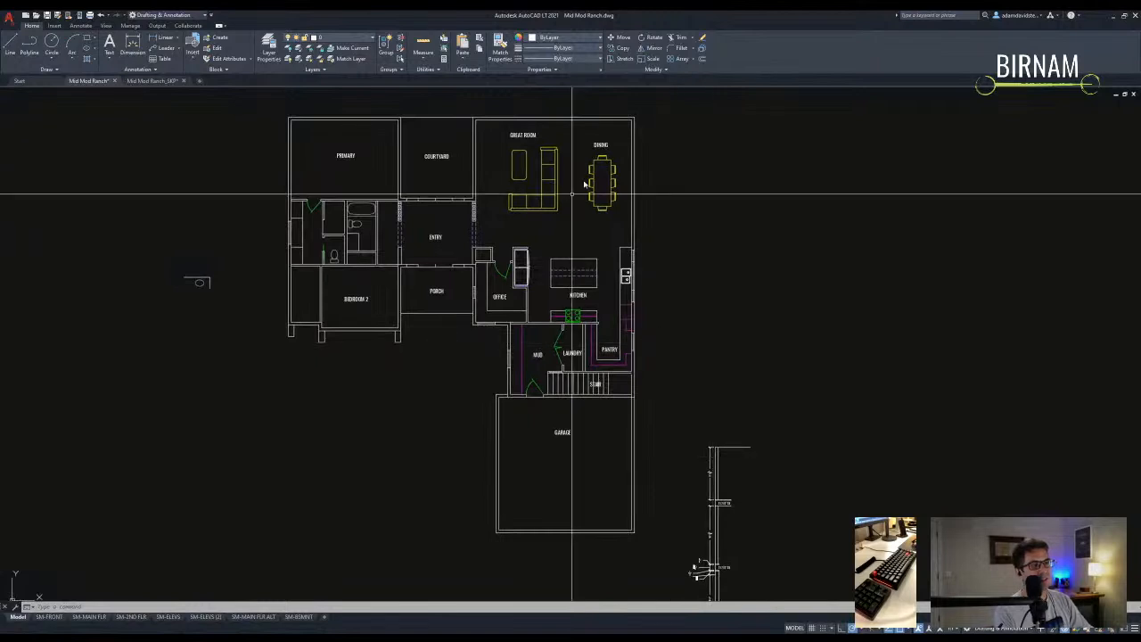
{"action": "left_click", "coordinate": [390, 324]}
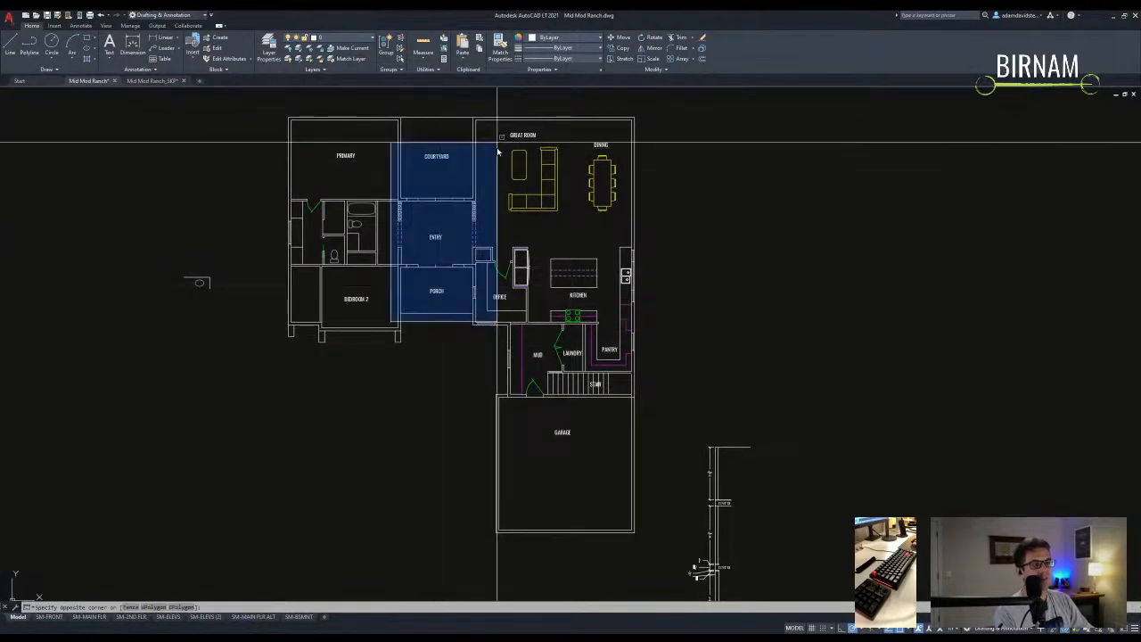
{"action": "left_click", "coordinate": [517, 119]}
{"action": "left_click", "coordinate": [467, 541]}
{"action": "left_click", "coordinate": [482, 441]}
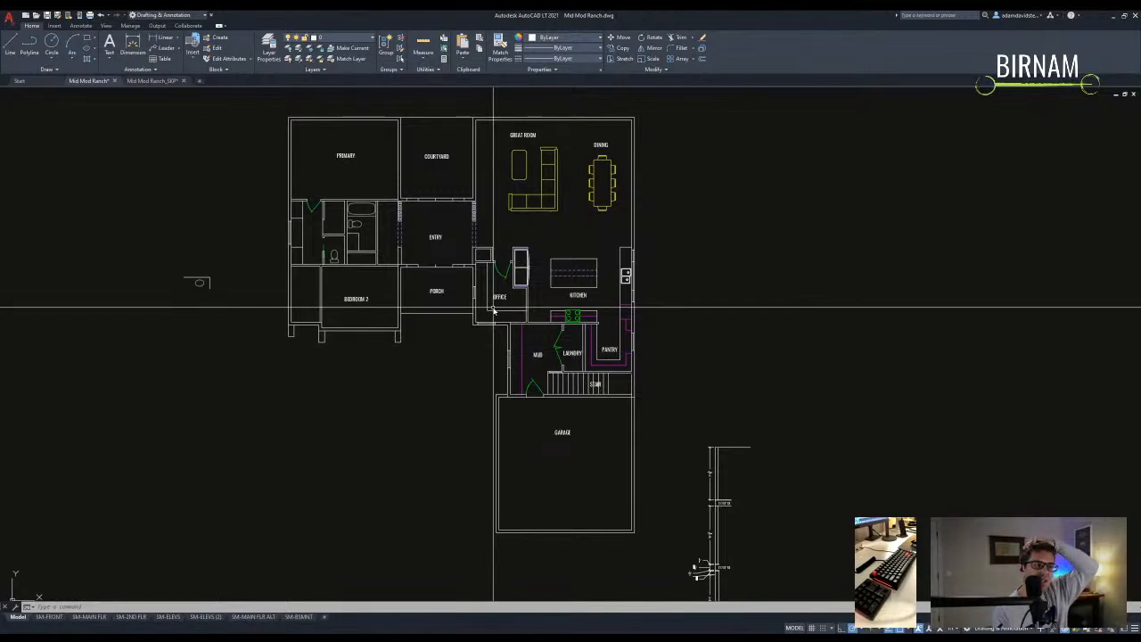
{"action": "left_click", "coordinate": [423, 366]}
{"action": "key", "text": "Escape"}
{"action": "key", "text": "Escape"}
{"action": "left_click", "coordinate": [423, 366]}
{"action": "left_click", "coordinate": [247, 332]}
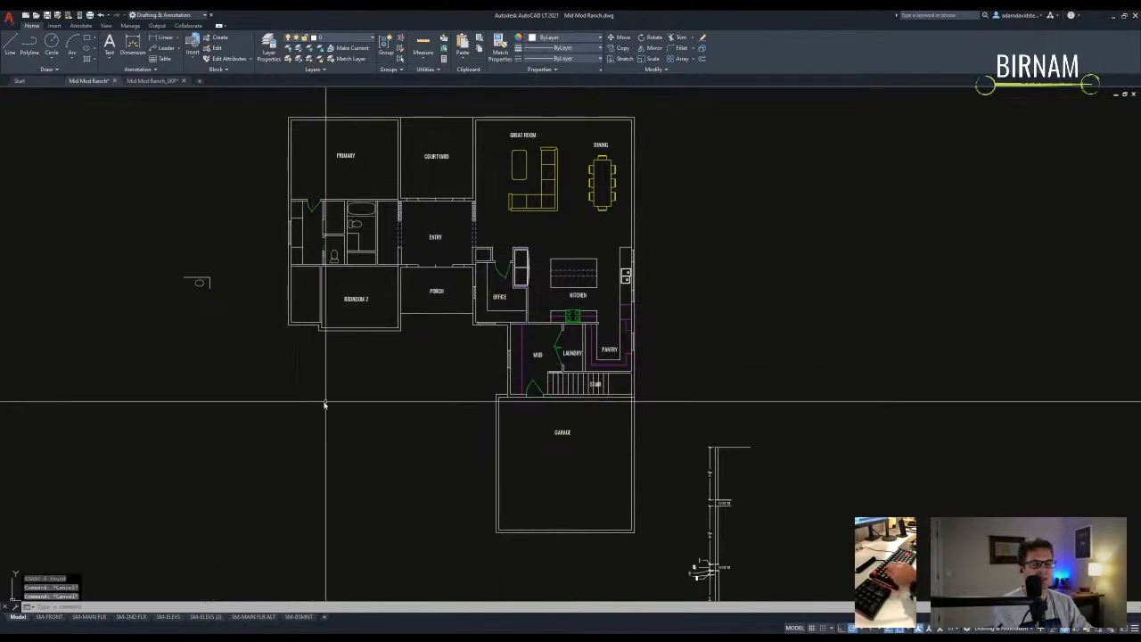
{"action": "middle_click_drag", "start_coordinate": [323, 402], "coordinate": [365, 407]}
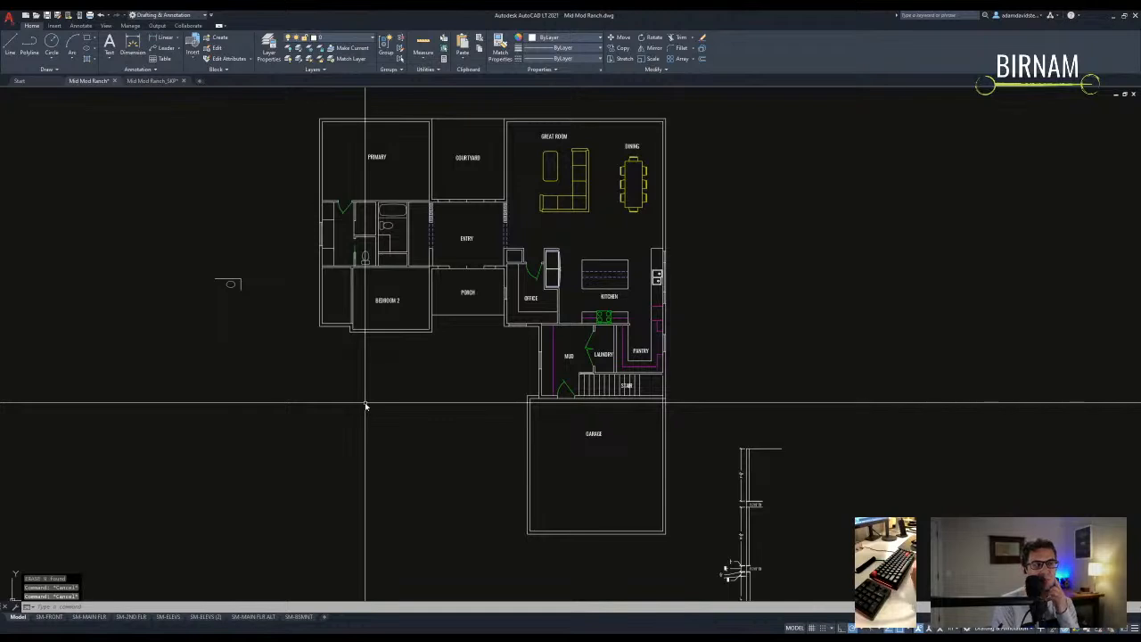